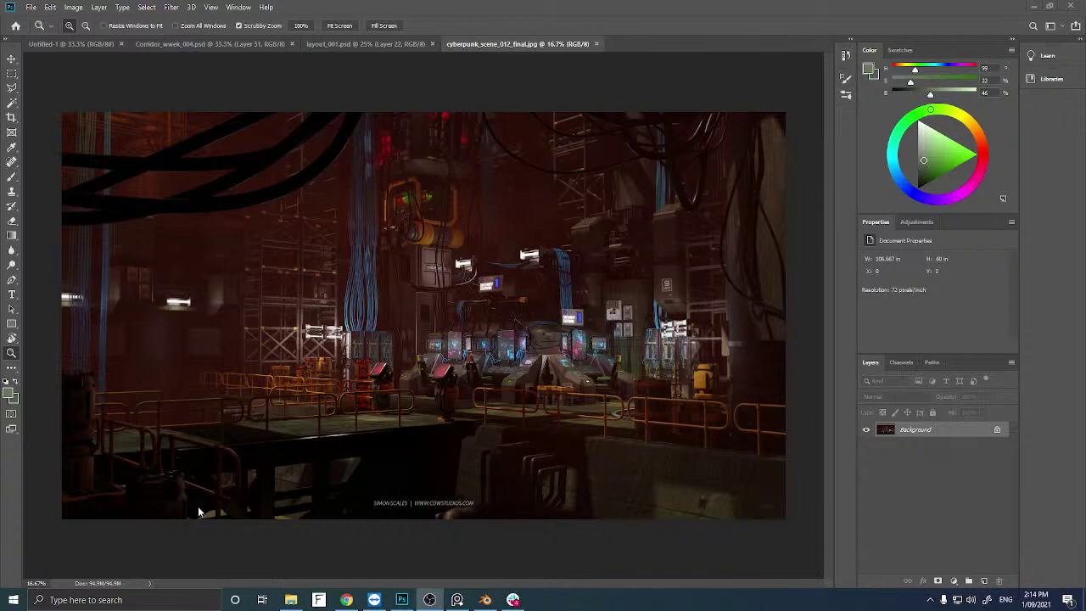
Search Windows for Wacom Tablet Properties and open it.
click(166, 604)
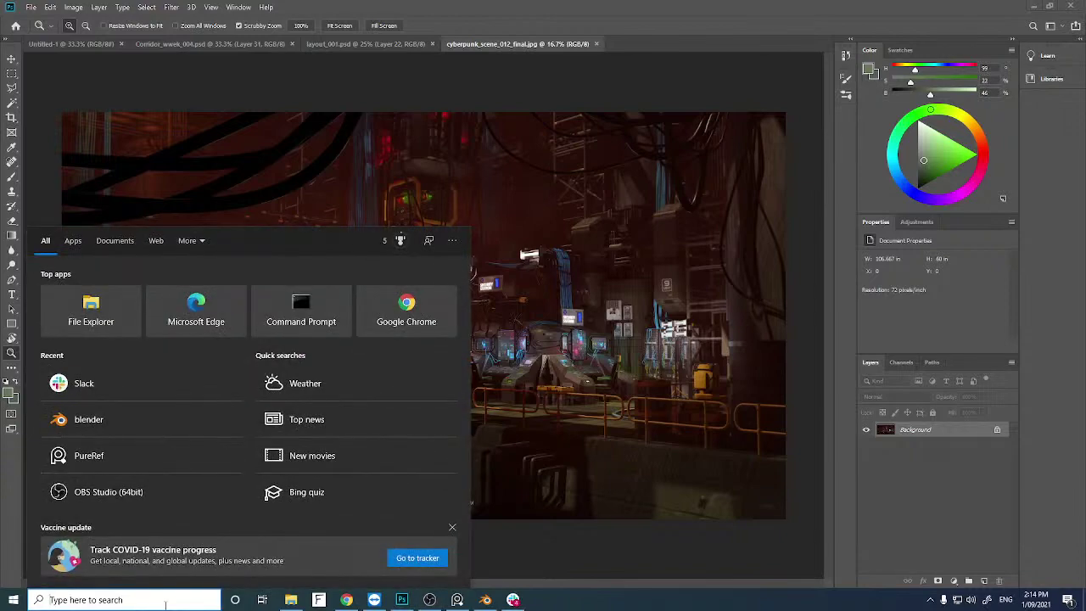
text(wacom Tablet Propertiesa)
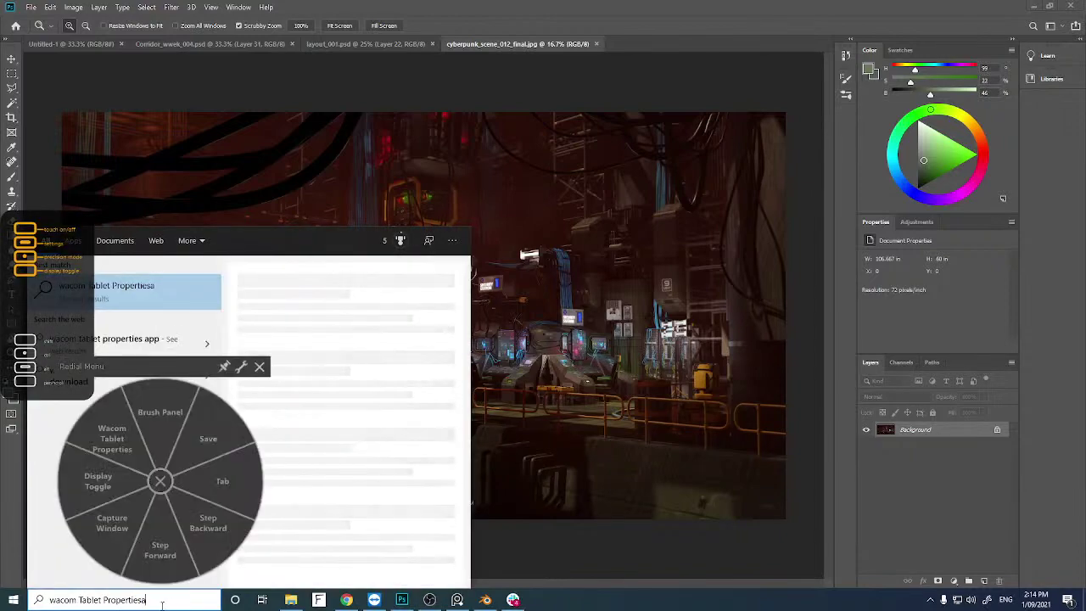
key(Return)
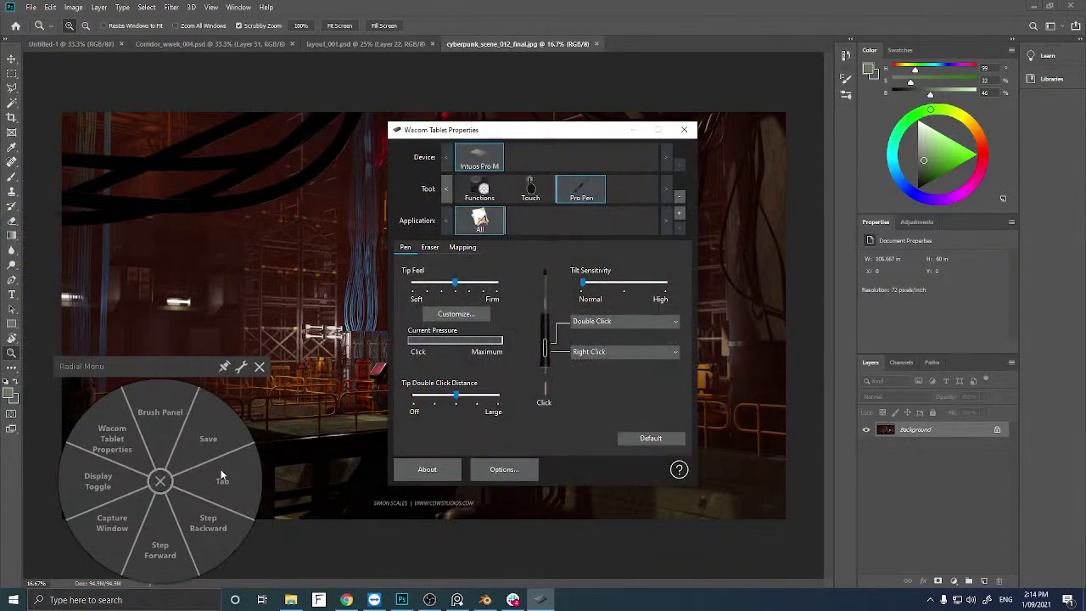
Set the Pro Pen mapping to ExpressKeys Right orientation and the Monitor 1 screen area, and close the tablet properties.
click(459, 247)
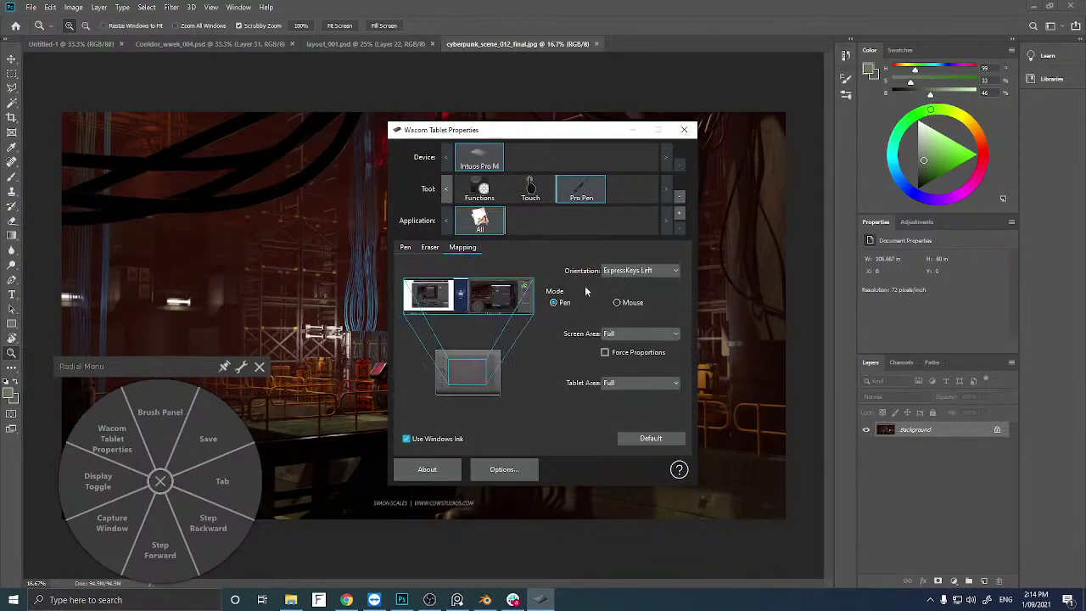
click(642, 273)
click(641, 272)
click(630, 272)
click(630, 302)
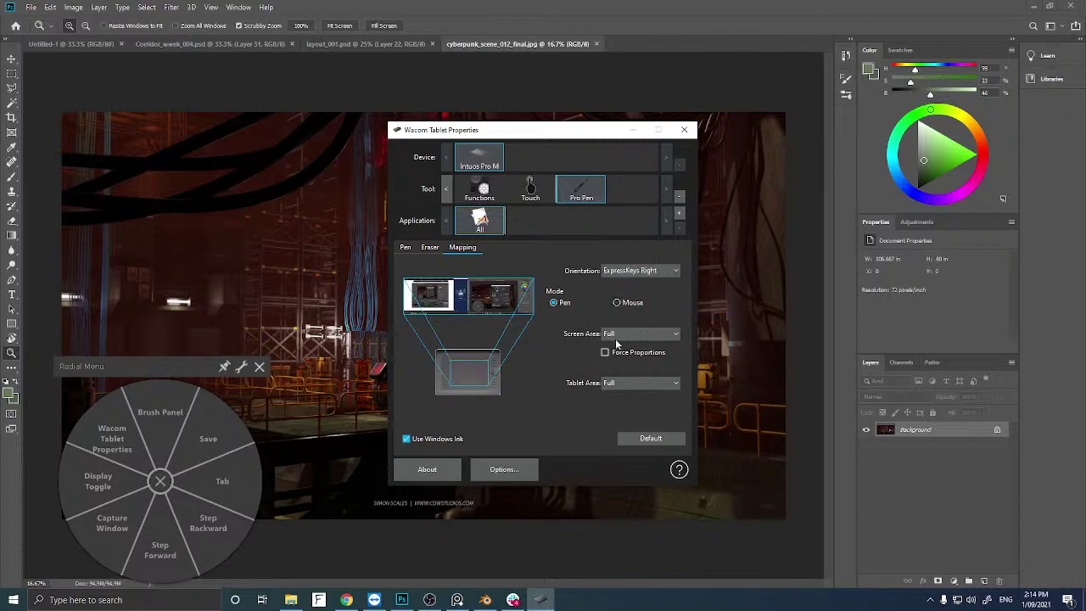
click(618, 336)
click(620, 368)
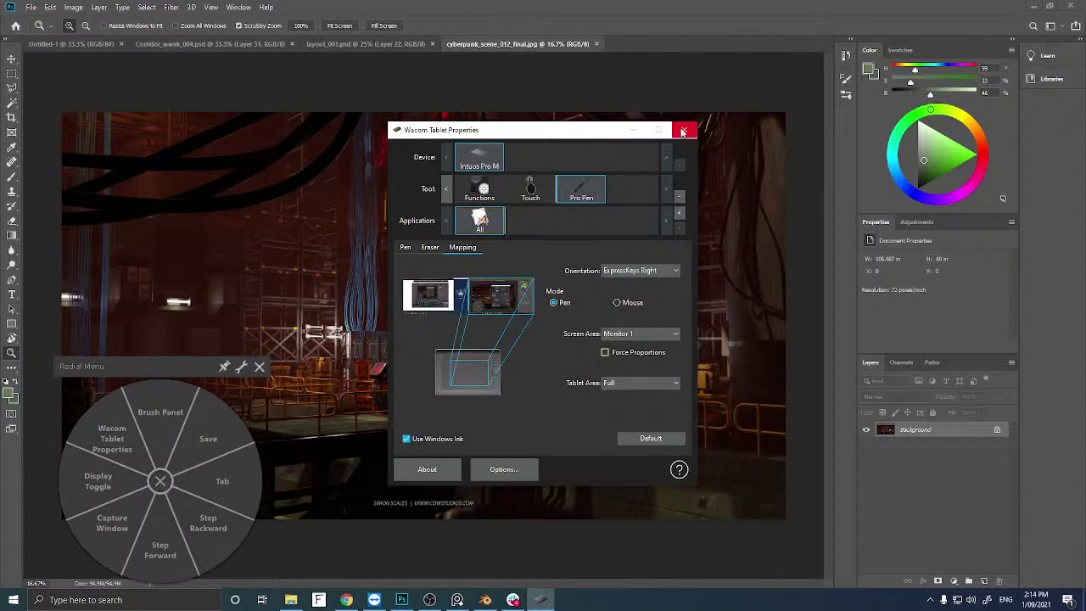
click(404, 248)
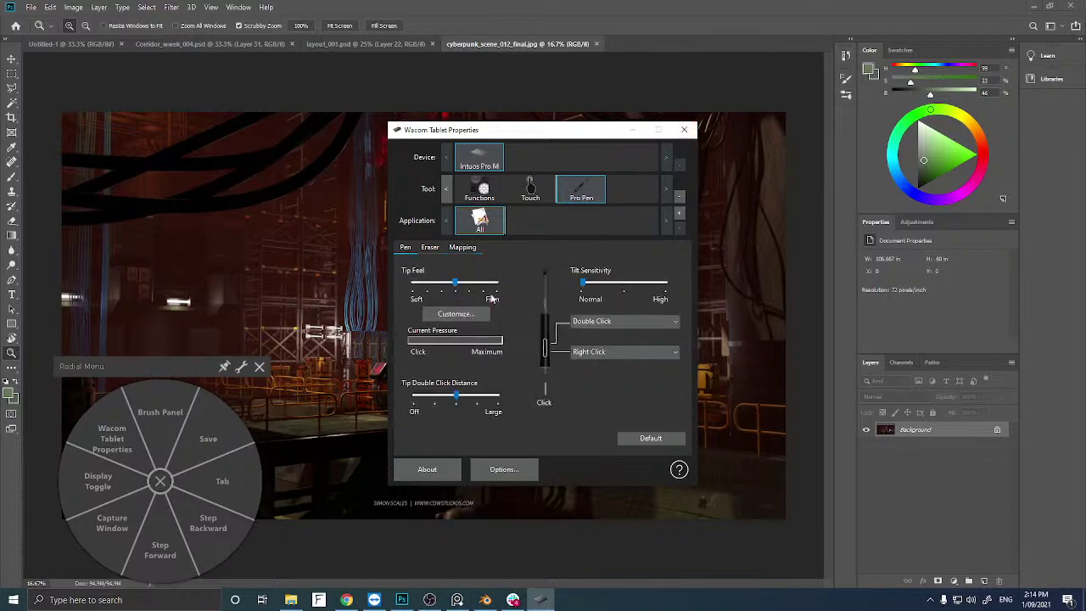
click(684, 129)
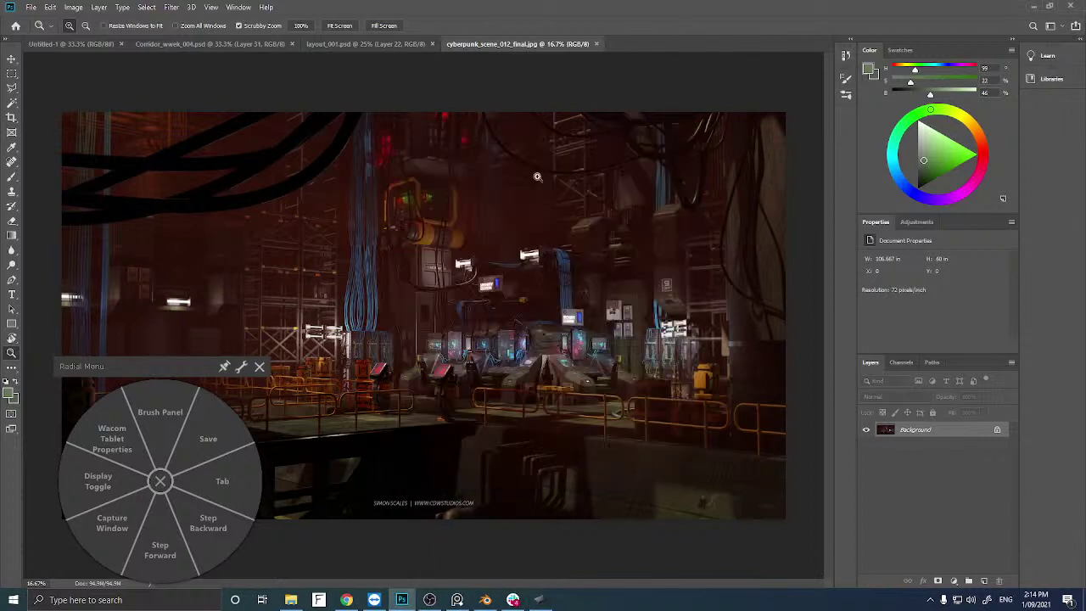
Activate the Move tool, dismiss the radial menu and bring up the layout_001.psd document.
key(v)
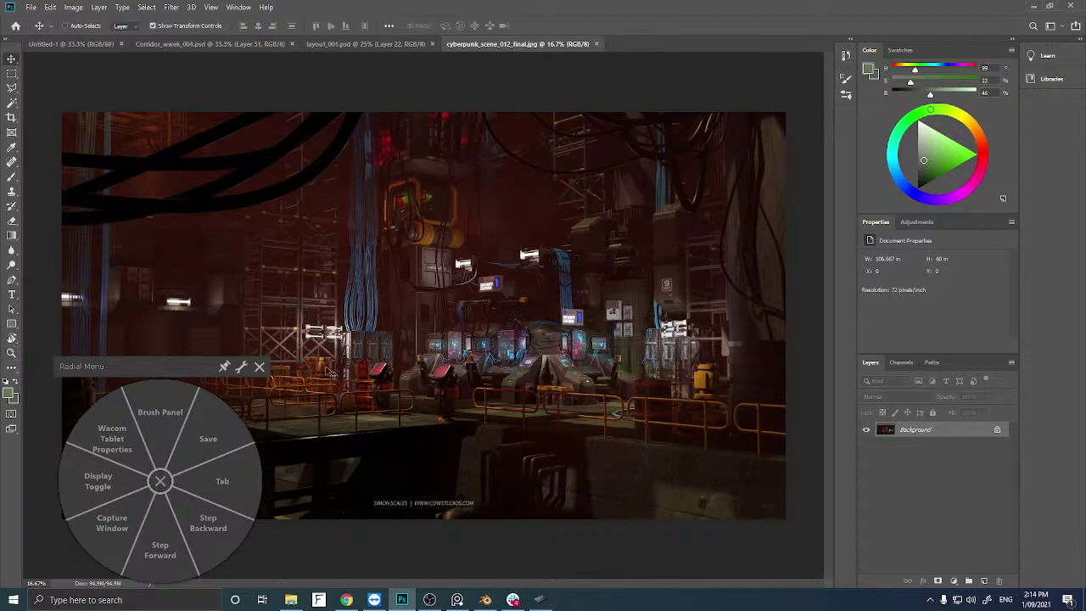
click(260, 366)
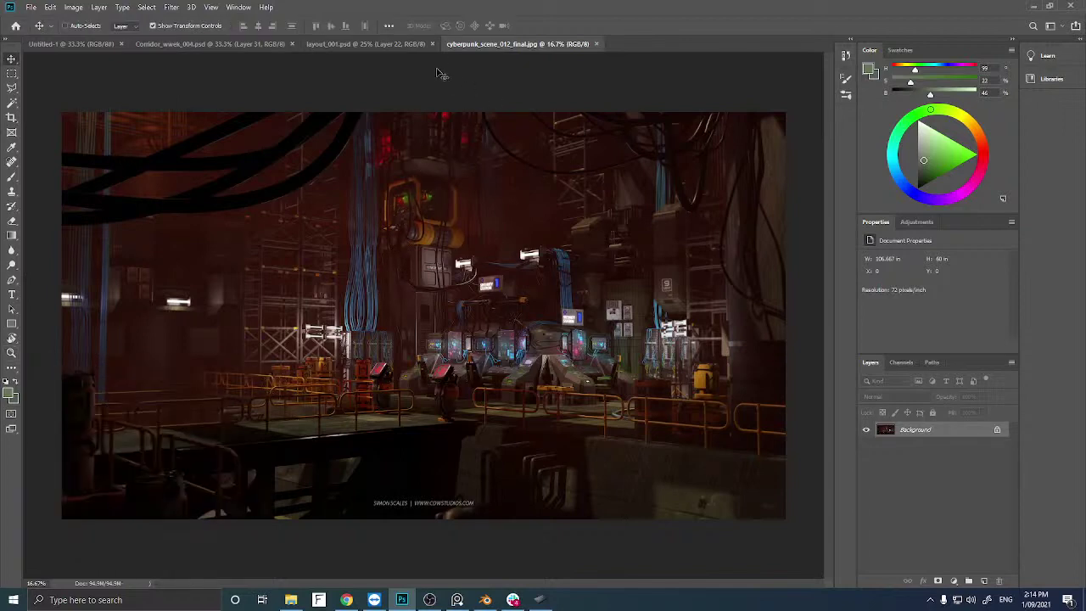
click(376, 46)
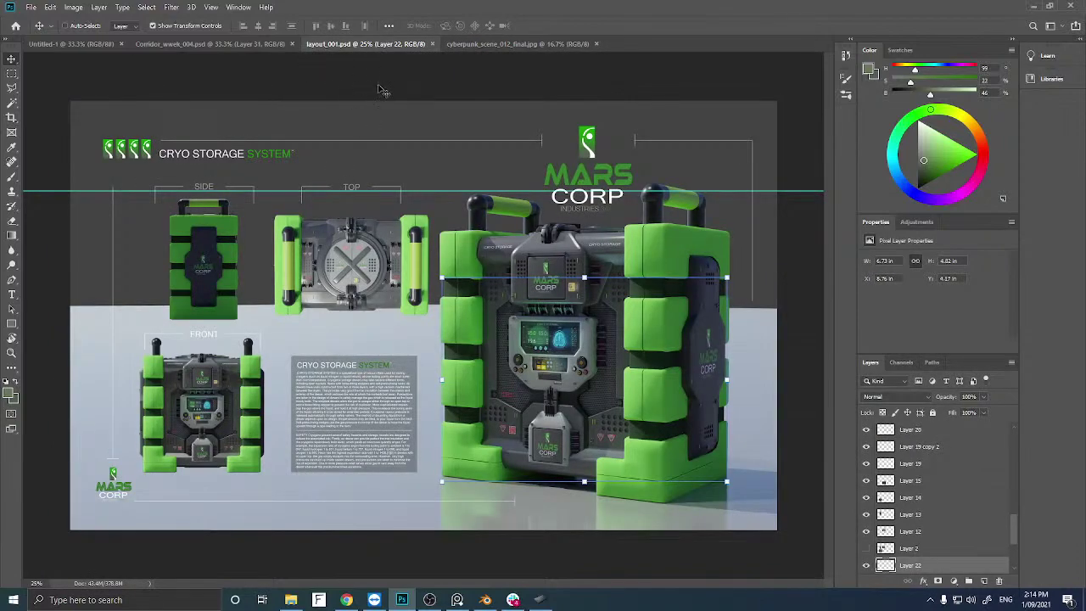
Hide the guides in layout_001.psd and turn off Show Transform Controls for the Move tool.
key(ctrl+apostrophe)
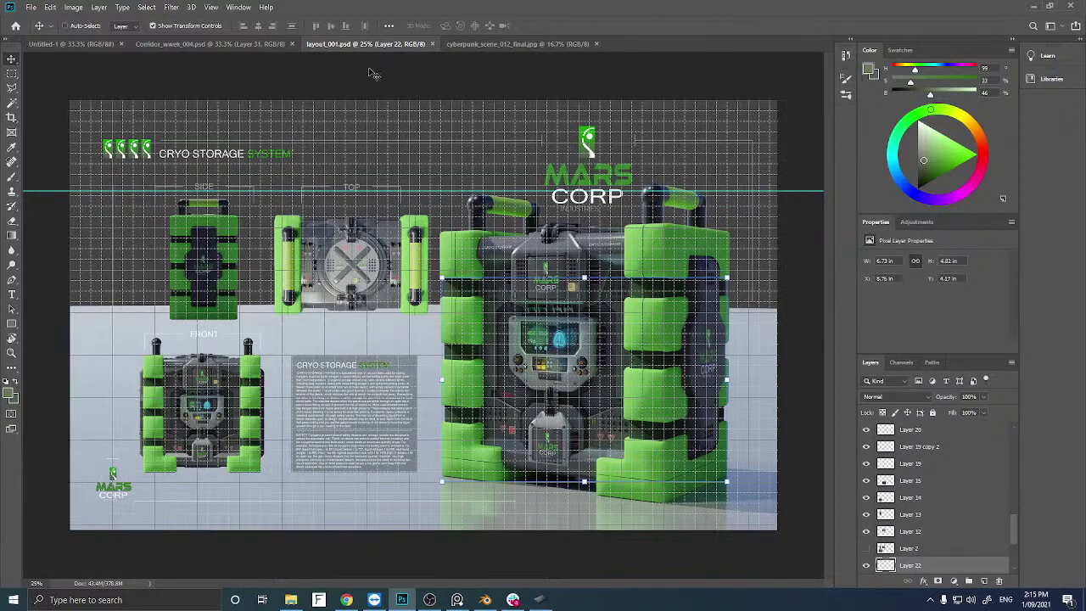
key(ctrl+apostrophe)
key(ctrl+semicolon)
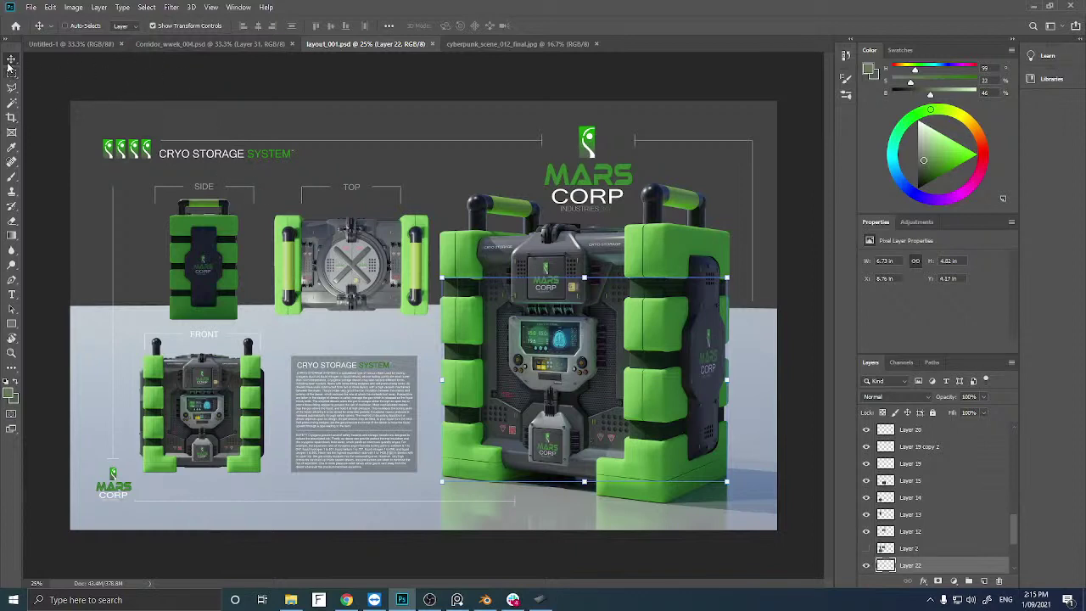
click(153, 25)
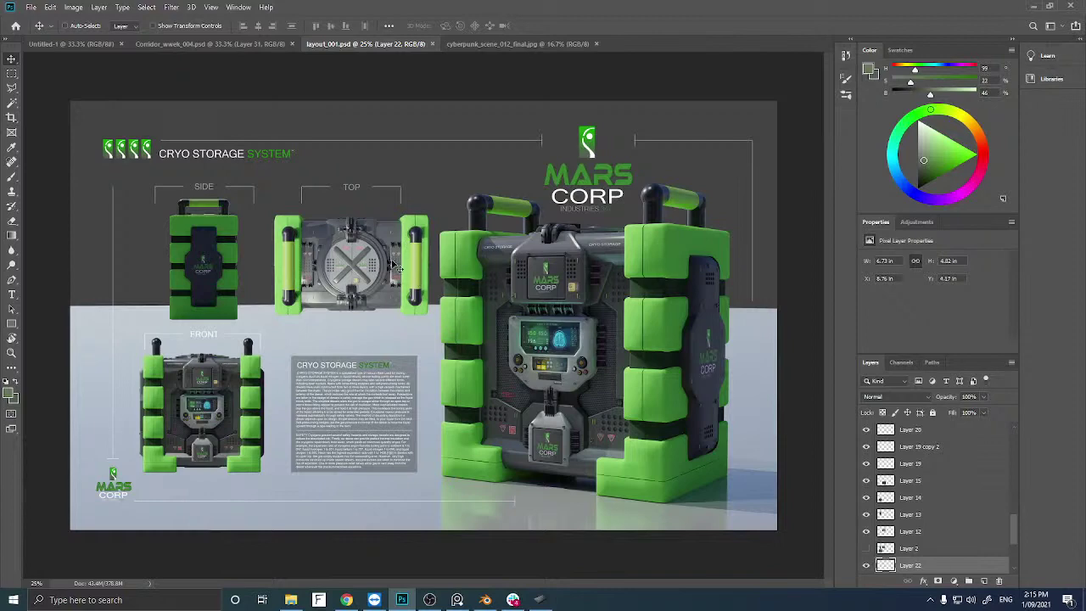
Examine the door area of Corridor_wwek_004.psd up close and compare it with the blank Untitled-1 document.
click(173, 44)
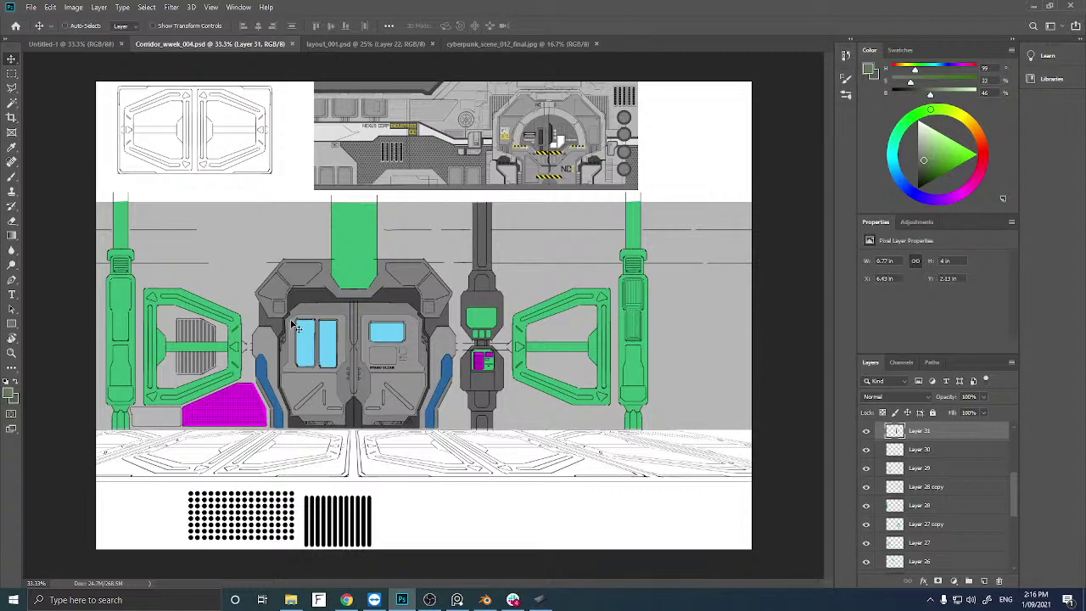
key(ctrl+space)
click(439, 329)
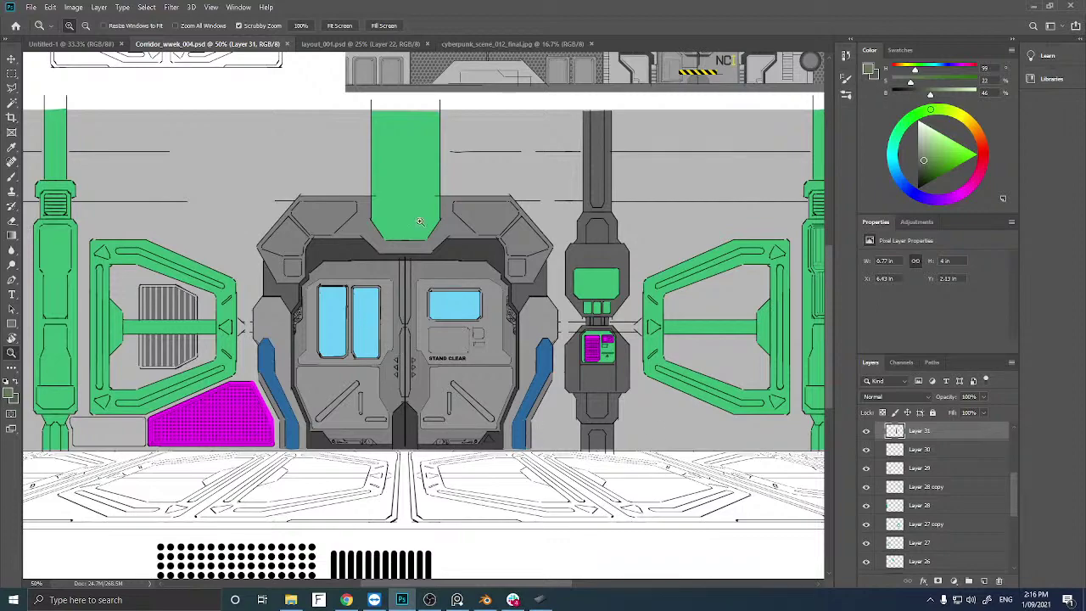
drag(427, 336, 357, 355)
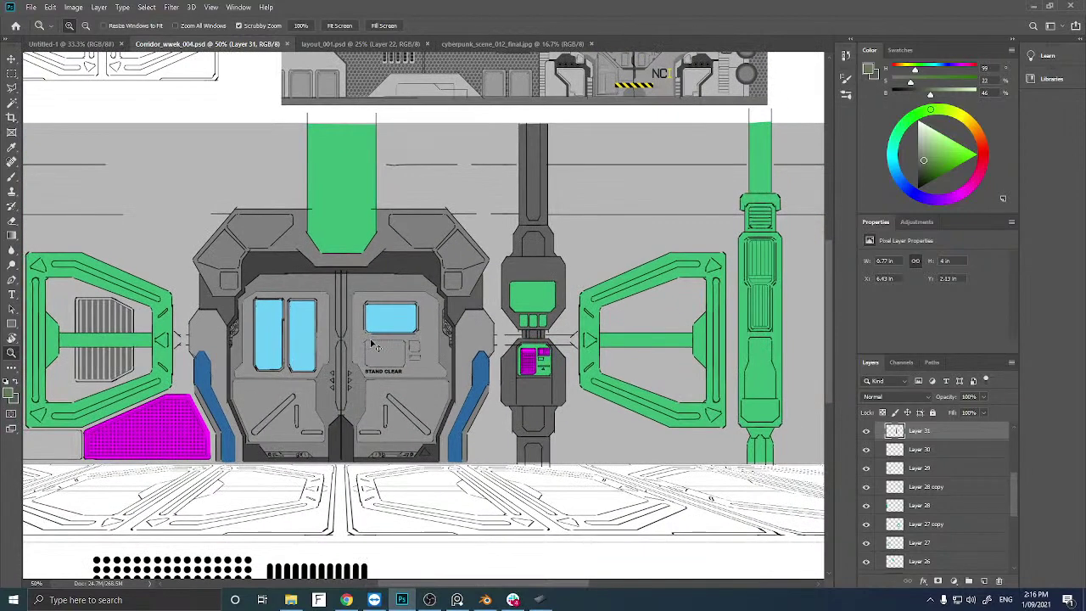
alt+click(371, 341)
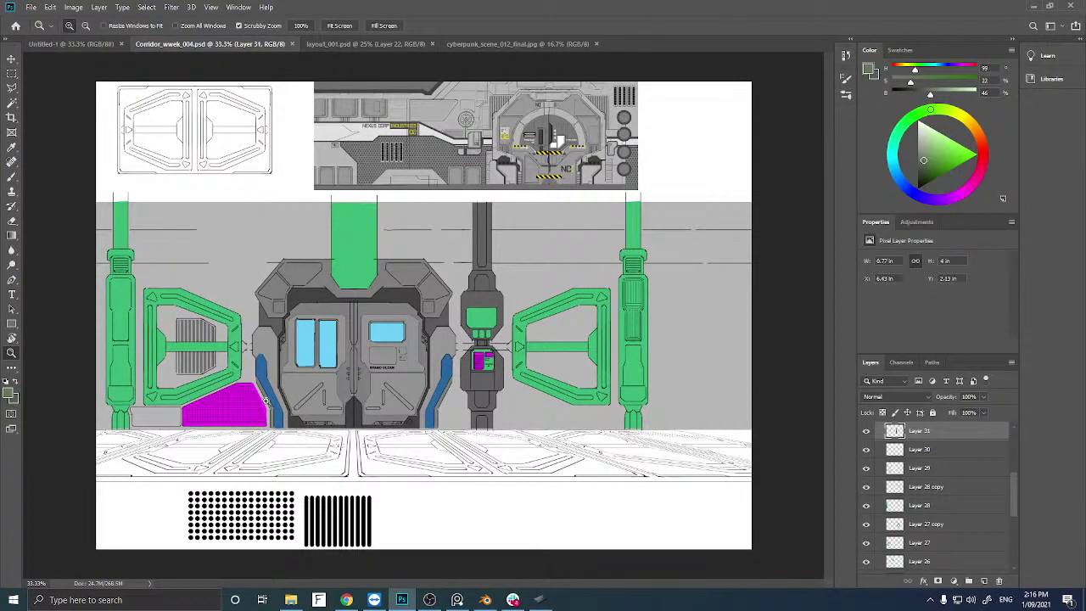
click(77, 46)
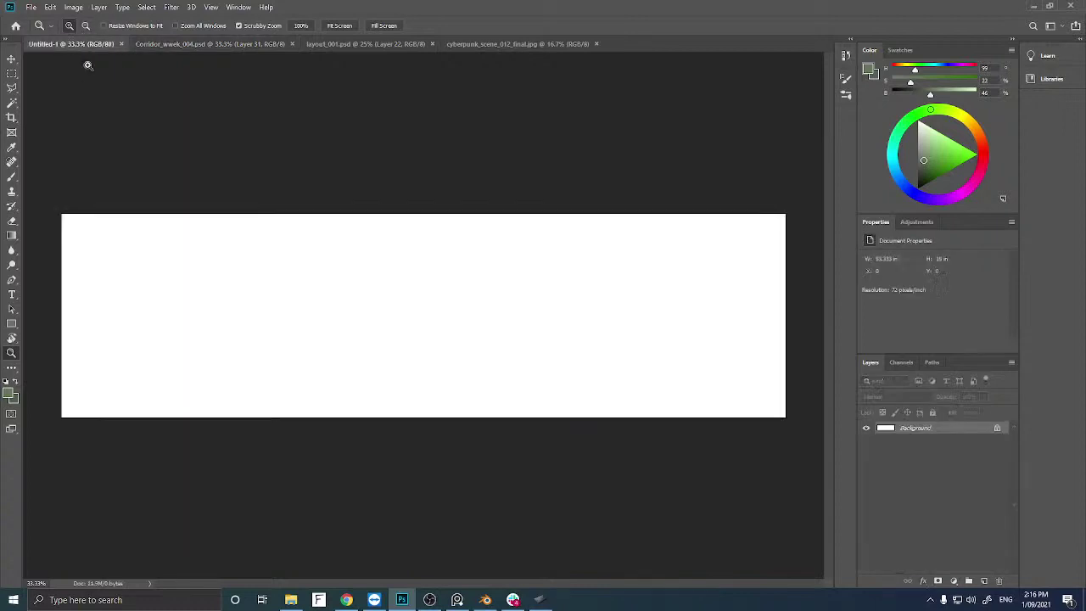
click(238, 44)
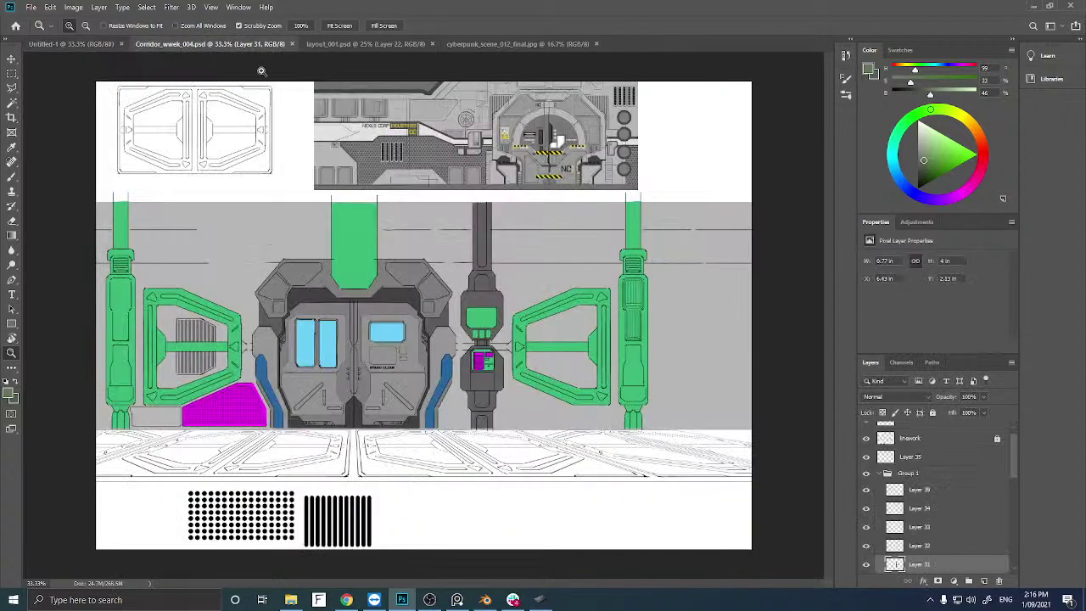
Create a new document from the A4 print preset at 300 ppi with a white background.
key(ctrl+n)
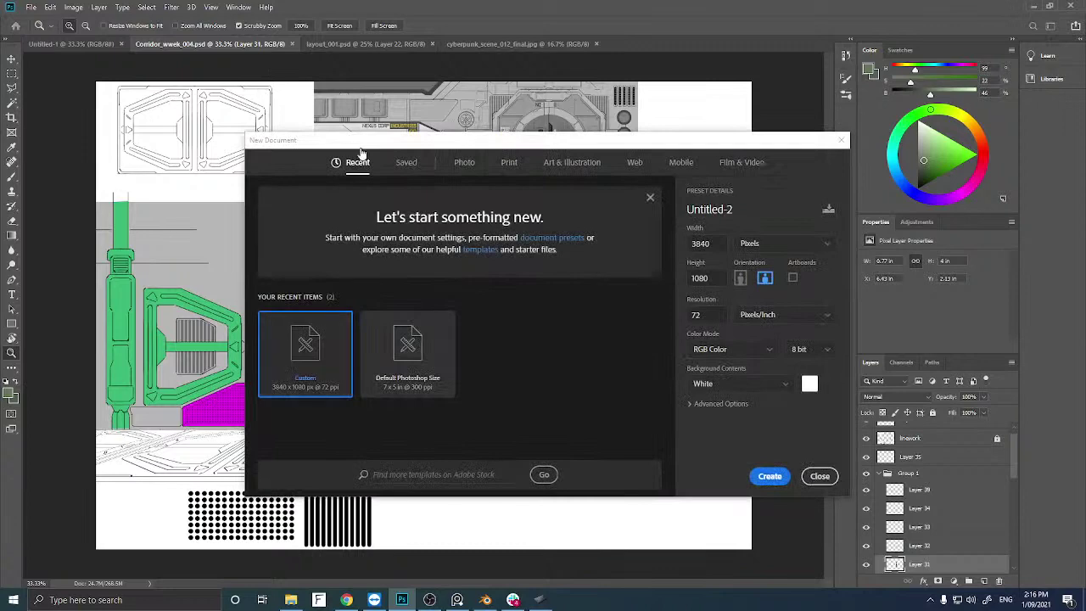
click(572, 162)
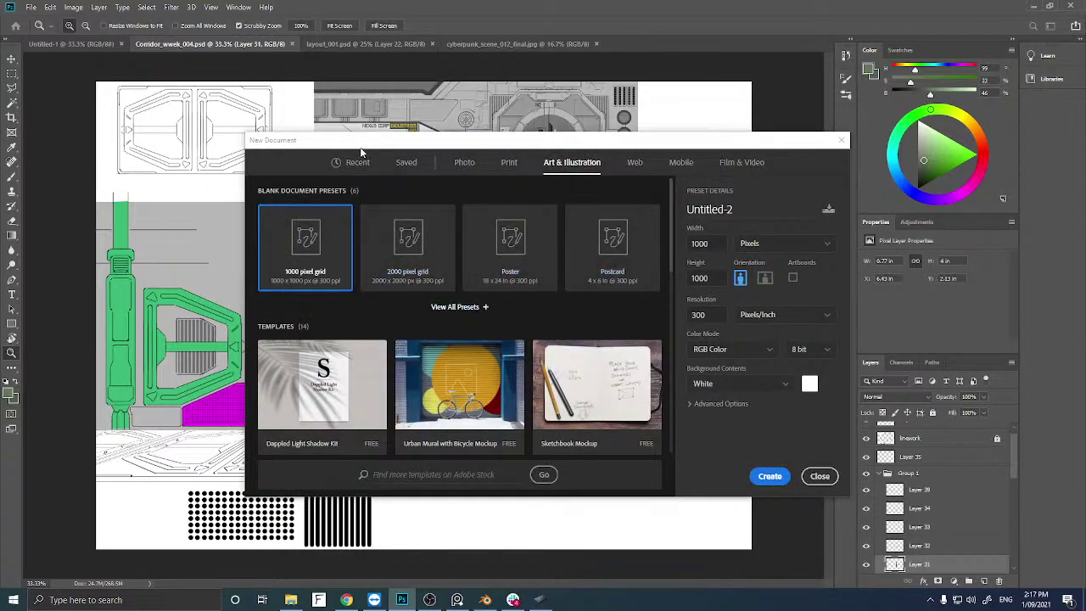
key(Left)
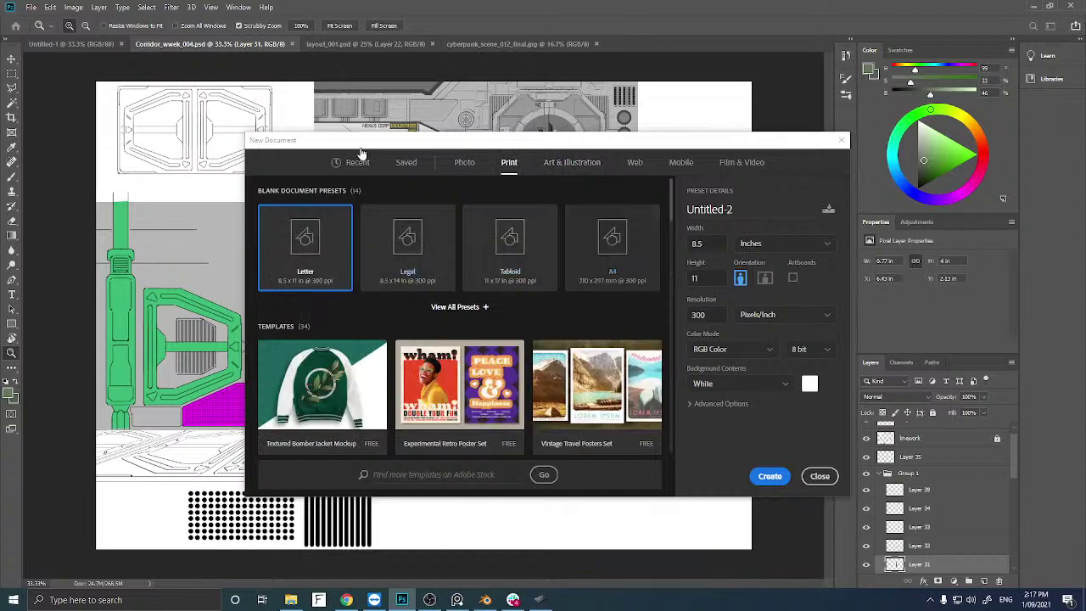
key(Left)
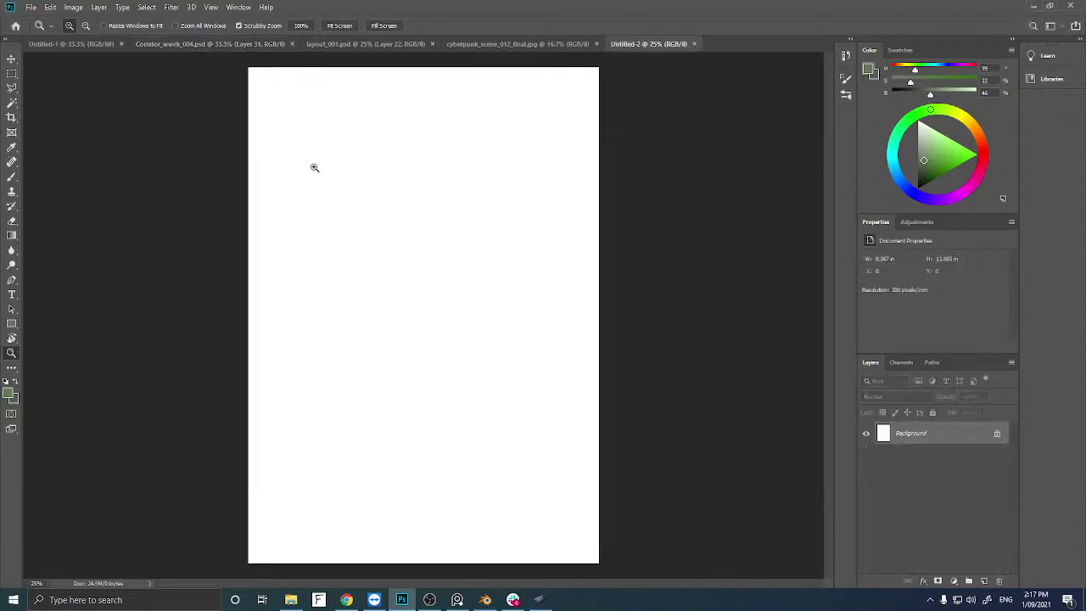
Rotate the blank A4 canvas 90 degrees into landscape orientation.
click(73, 7)
mouse_move(91, 114)
click(219, 125)
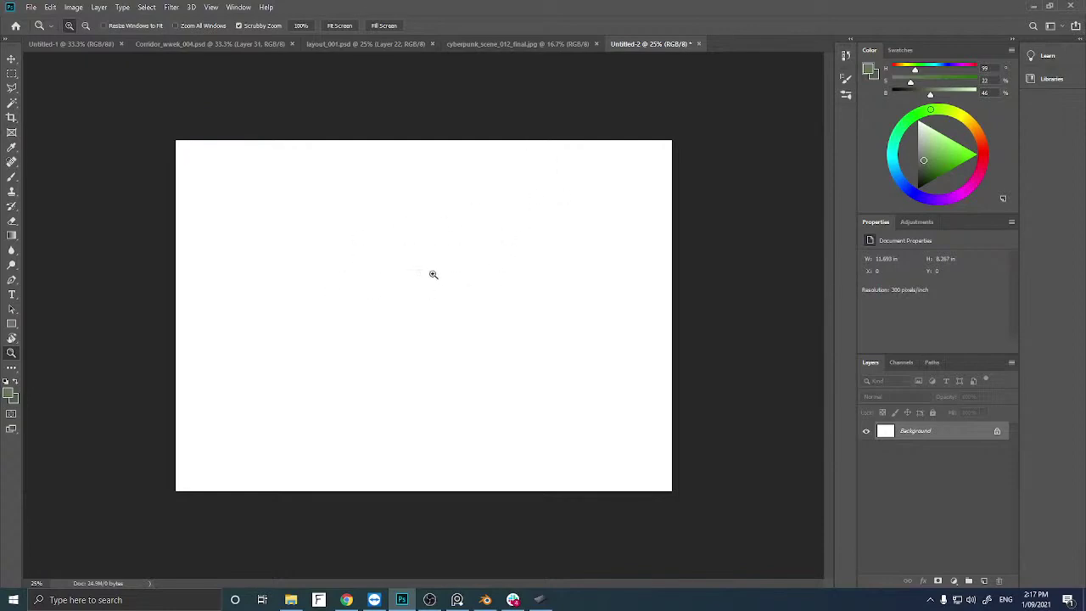
click(433, 274)
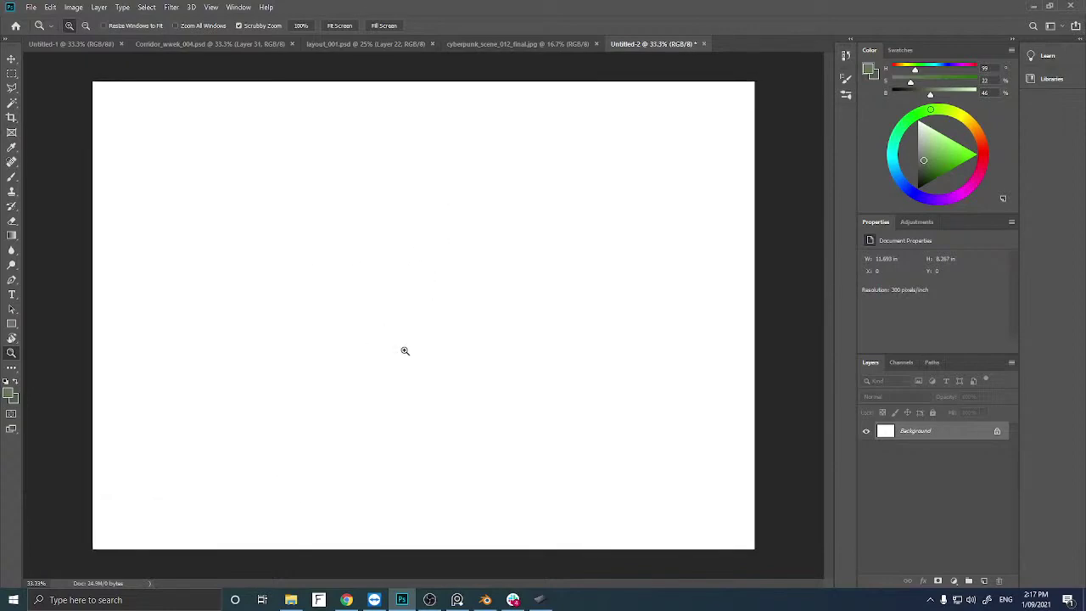
Reset the colours to default black and white, and try a zigzag Brush stroke on the canvas, undoing it.
key(d)
key(b)
mouse_move(422, 246)
mouse_down()
mouse_move(422, 301)
mouse_move(371, 295)
mouse_move(356, 318)
mouse_up()
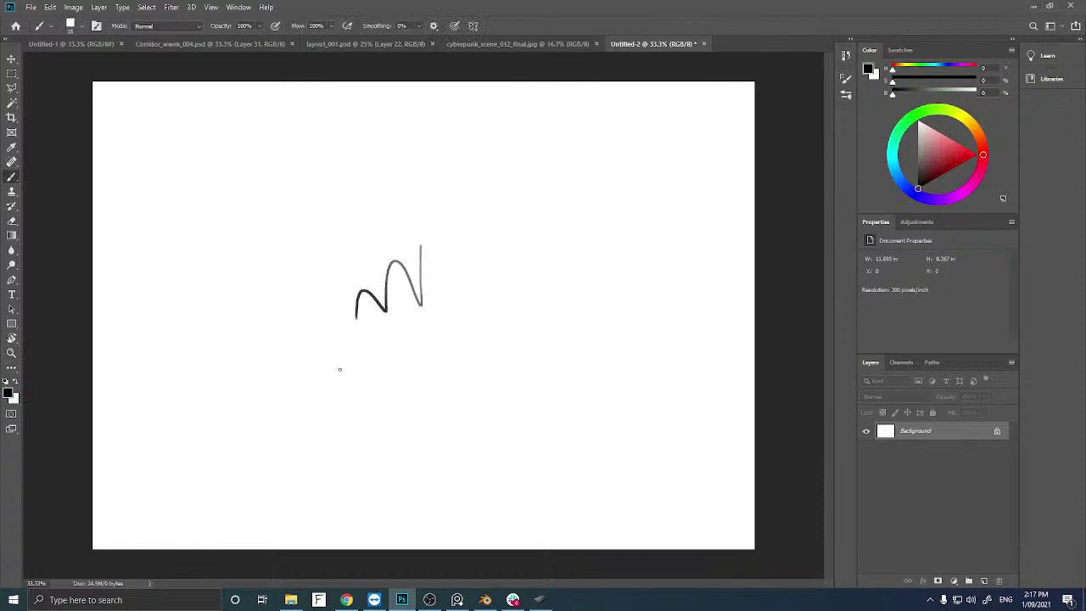
key(ctrl+z)
Choose the Hard Round brush from General Brushes and test it with a wavy stroke, undoing the stroke.
right_click(408, 248)
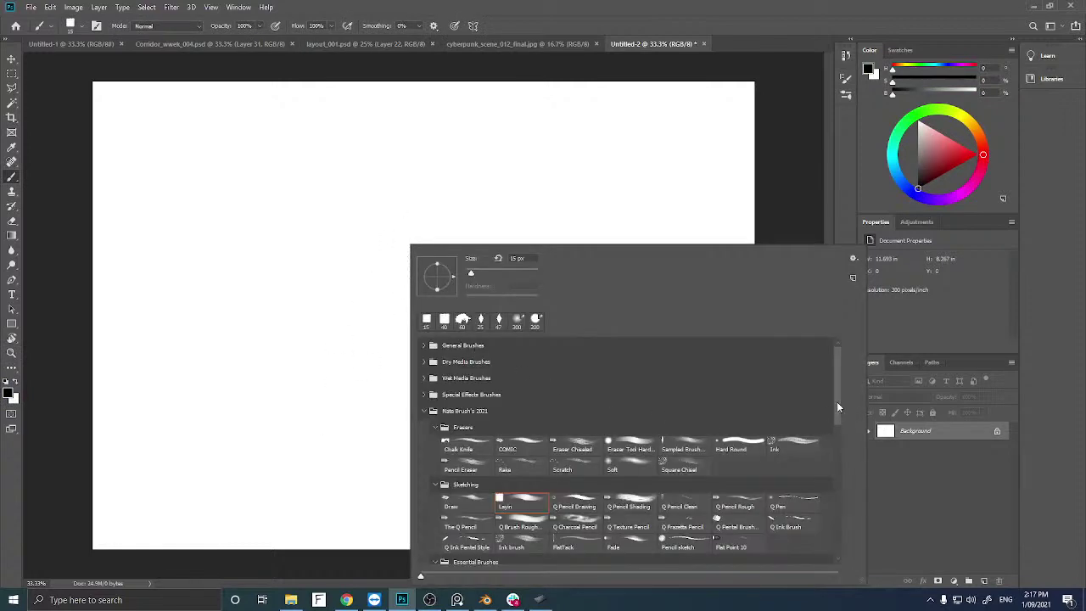
mouse_move(837, 402)
mouse_down()
mouse_move(831, 543)
mouse_move(855, 394)
mouse_up()
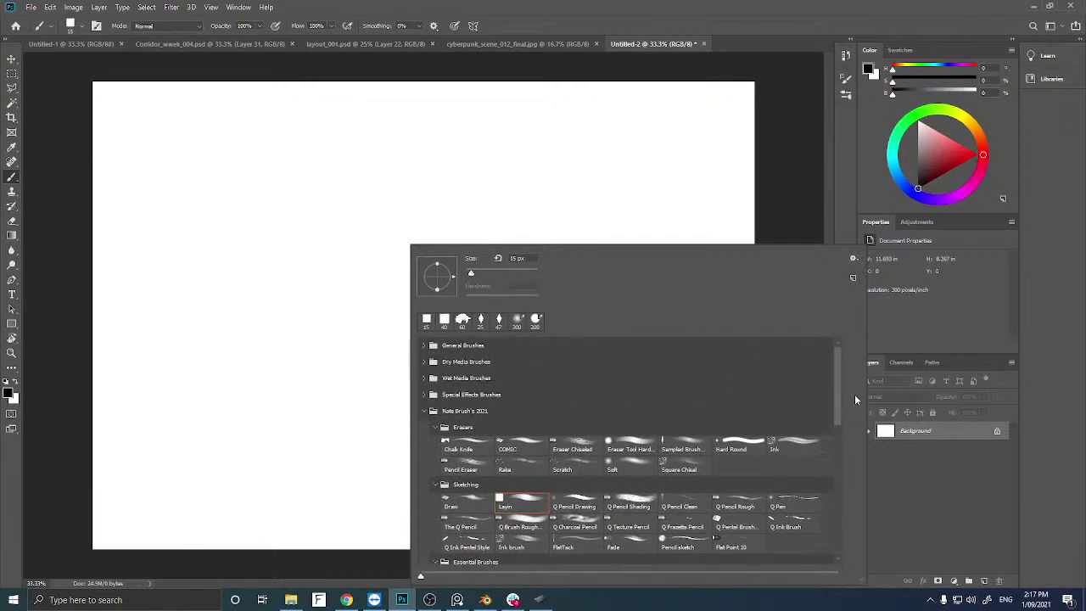
click(423, 345)
click(510, 367)
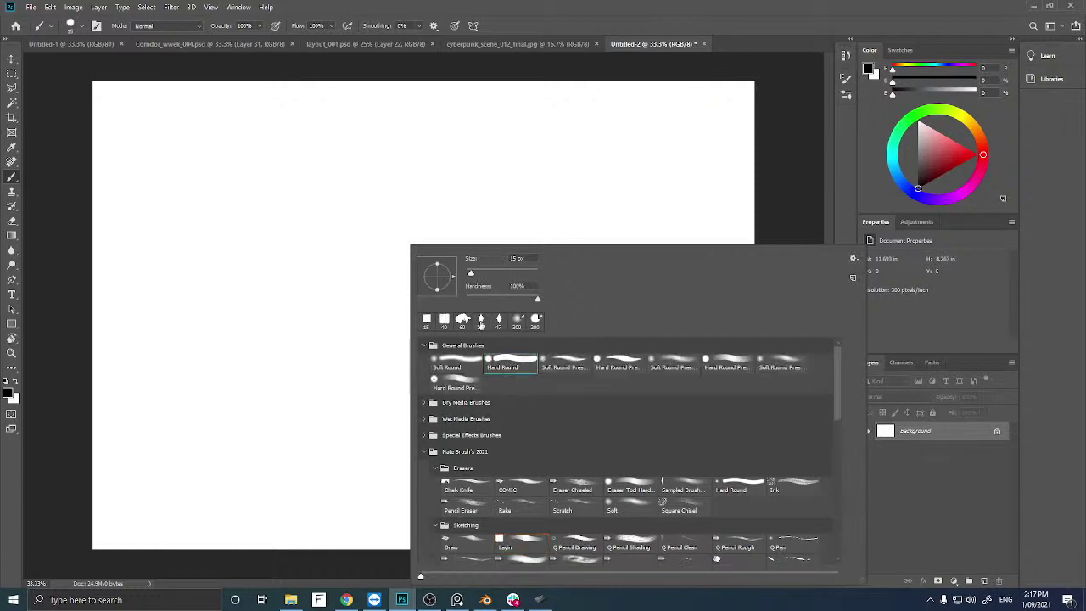
click(470, 235)
mouse_move(470, 209)
mouse_down()
mouse_move(432, 248)
mouse_move(343, 263)
mouse_up()
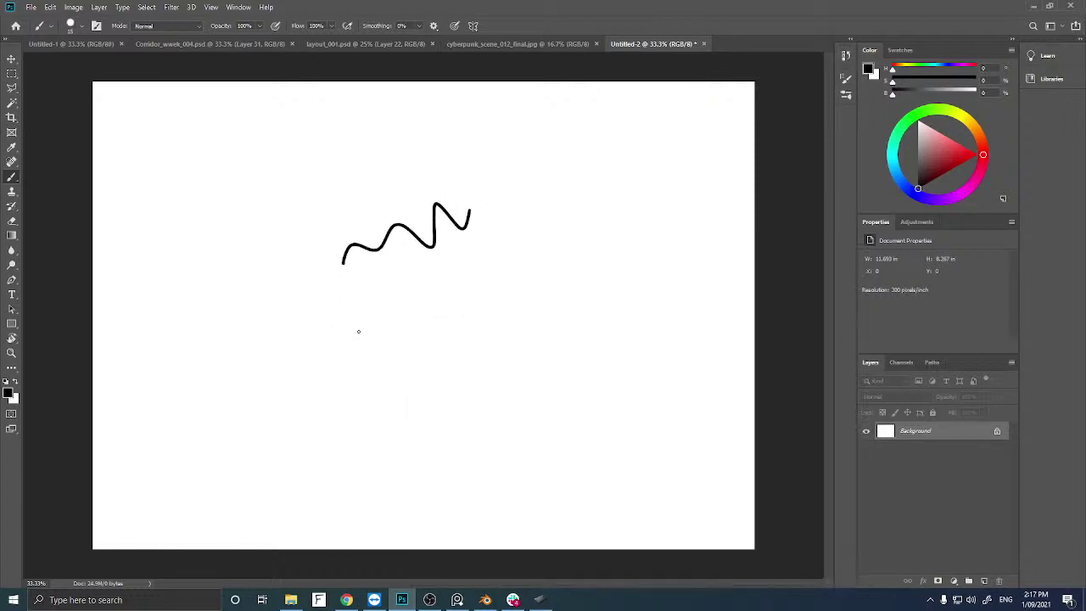
key(ctrl+z)
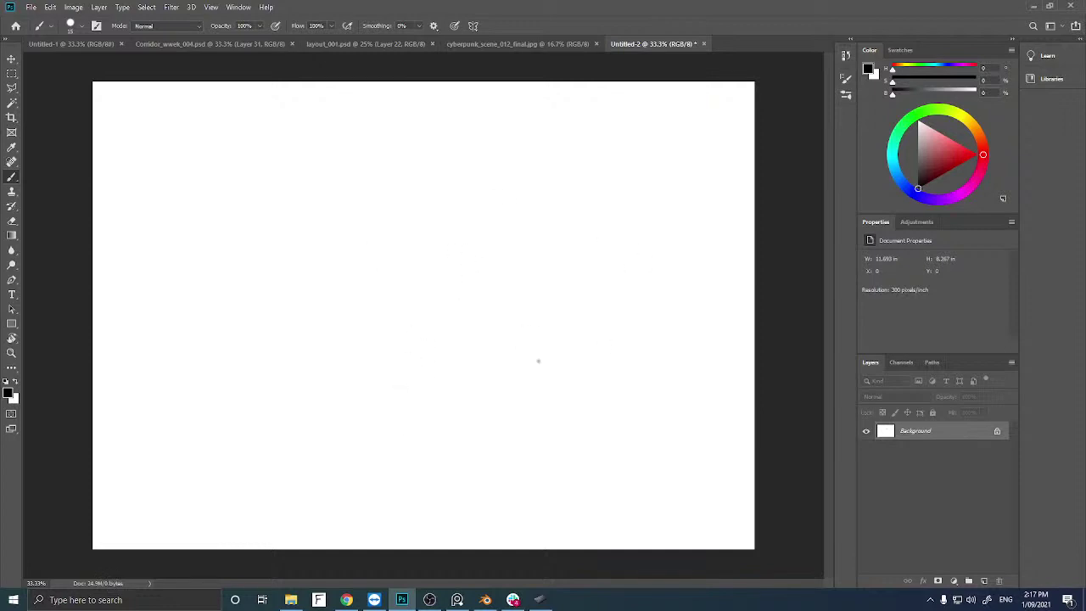
Review the tip shape options in Brush Settings for the Hard Round brush.
key(F5)
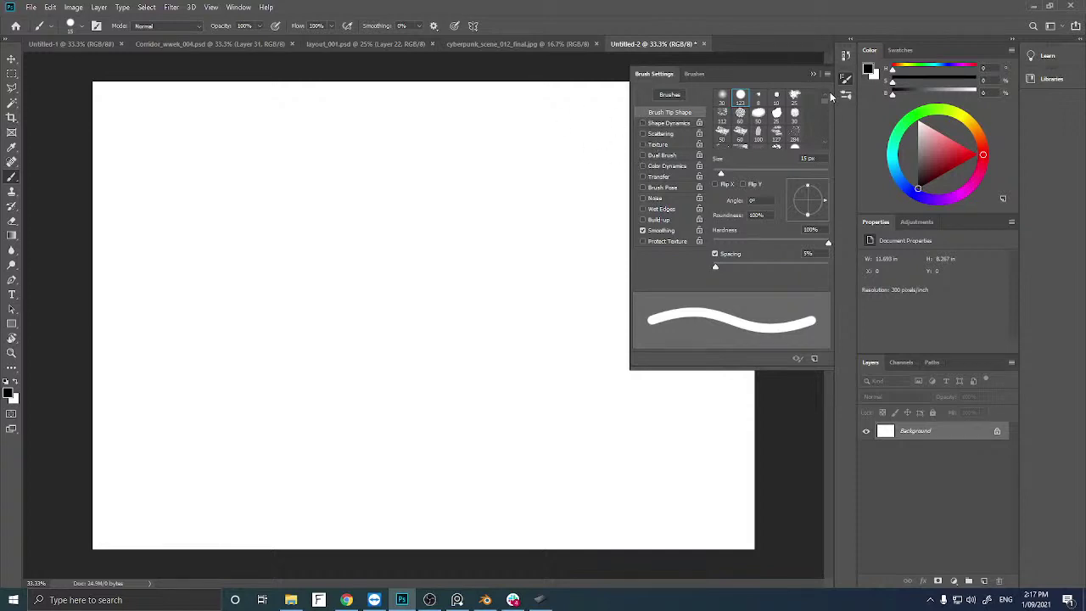
key(F5)
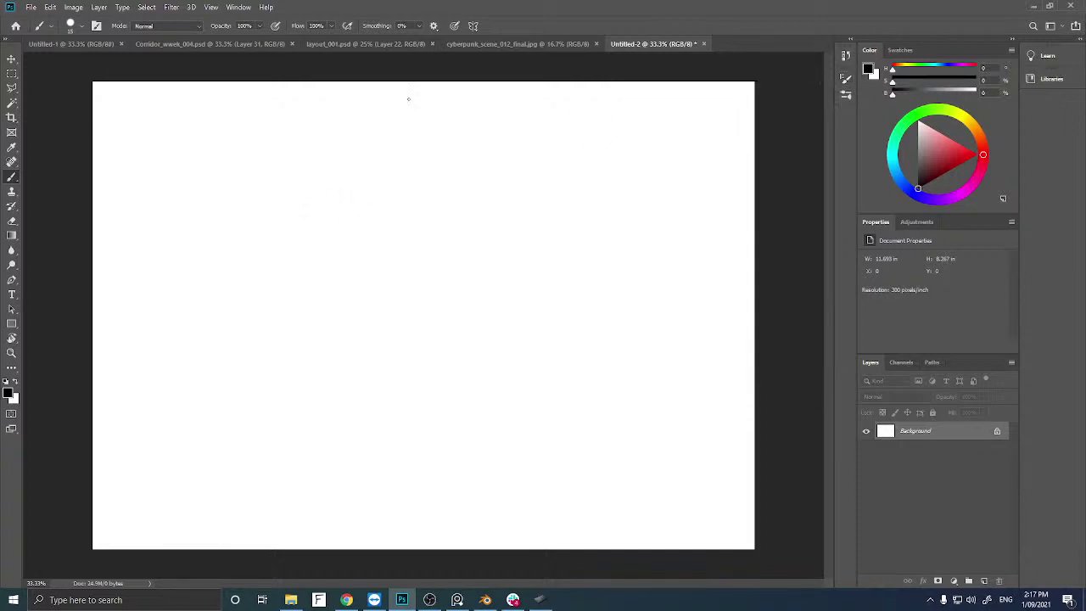
Reduce the brush size and bring up the tablet's radial menu over the canvas.
key(bracketleft)
middle_click(320, 272)
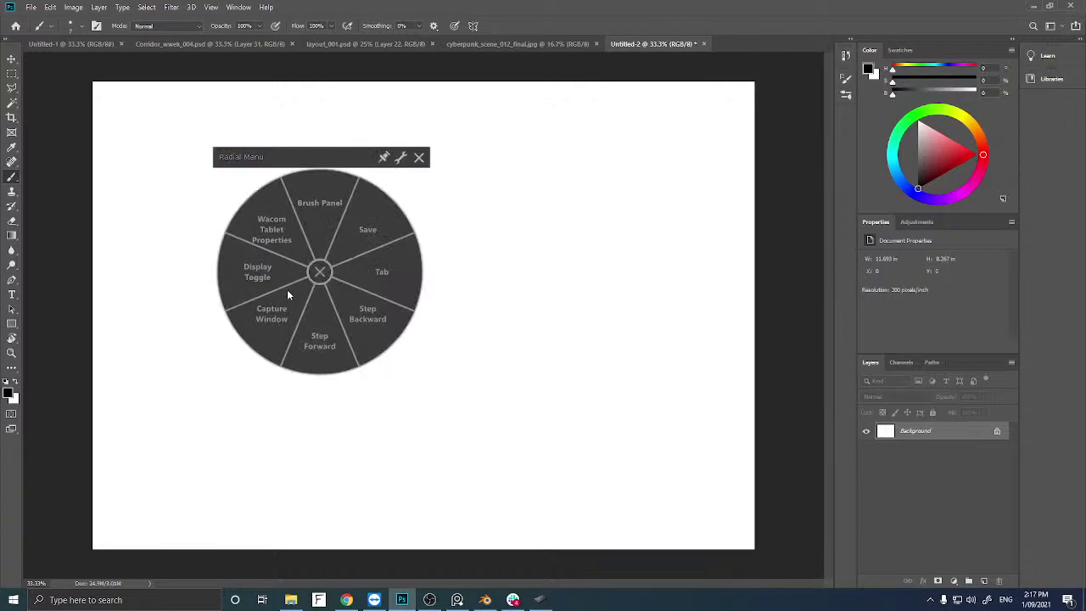
Switch to Wacom Tablet Properties, show the tablet's Functions settings and close the radial menu.
click(201, 592)
text(wa)
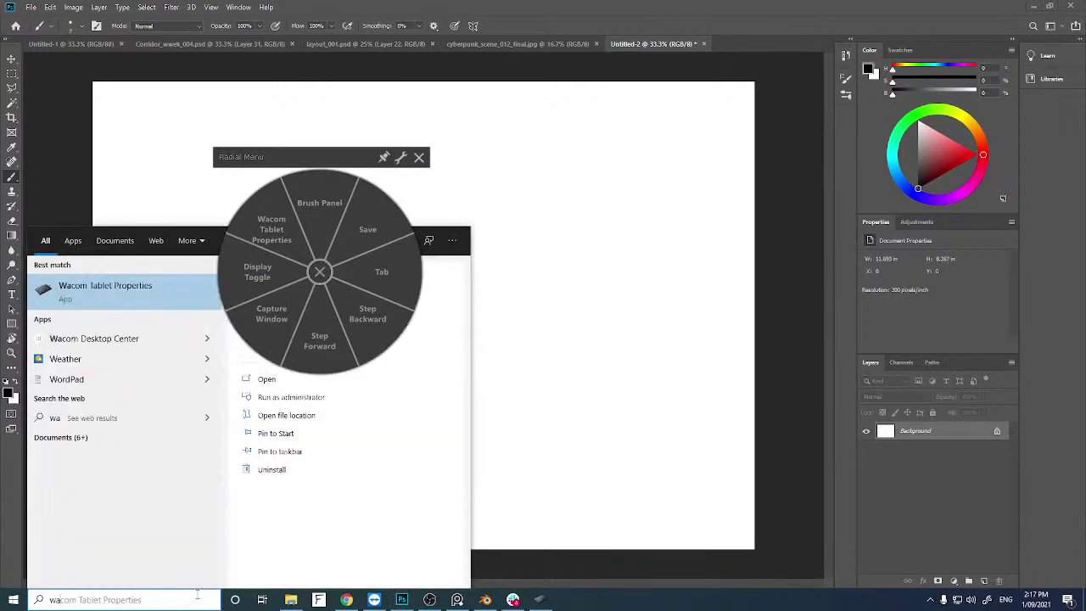
text(com)
key(Return)
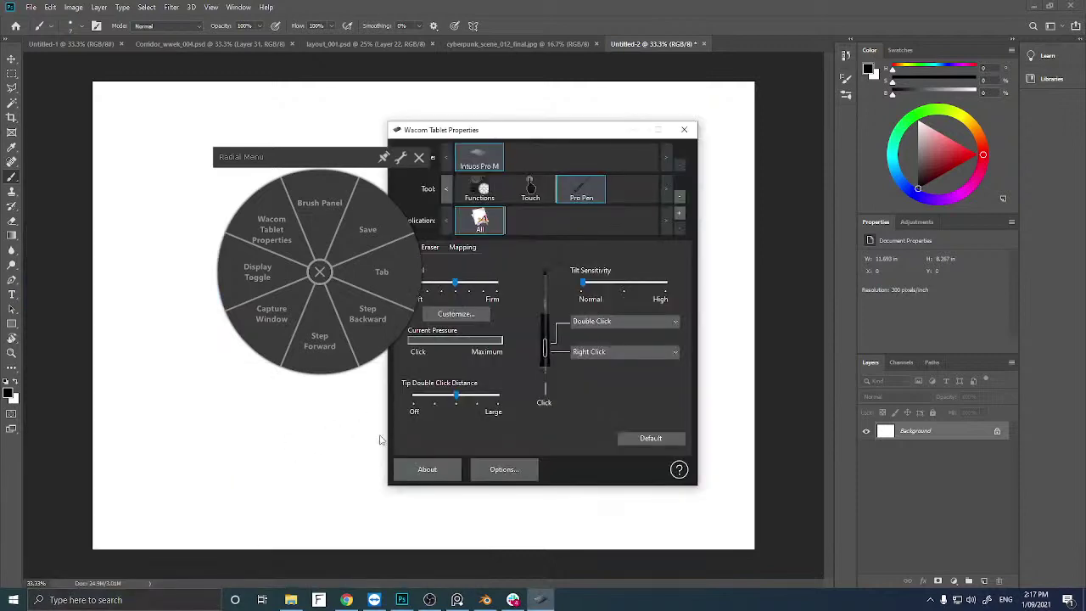
click(494, 184)
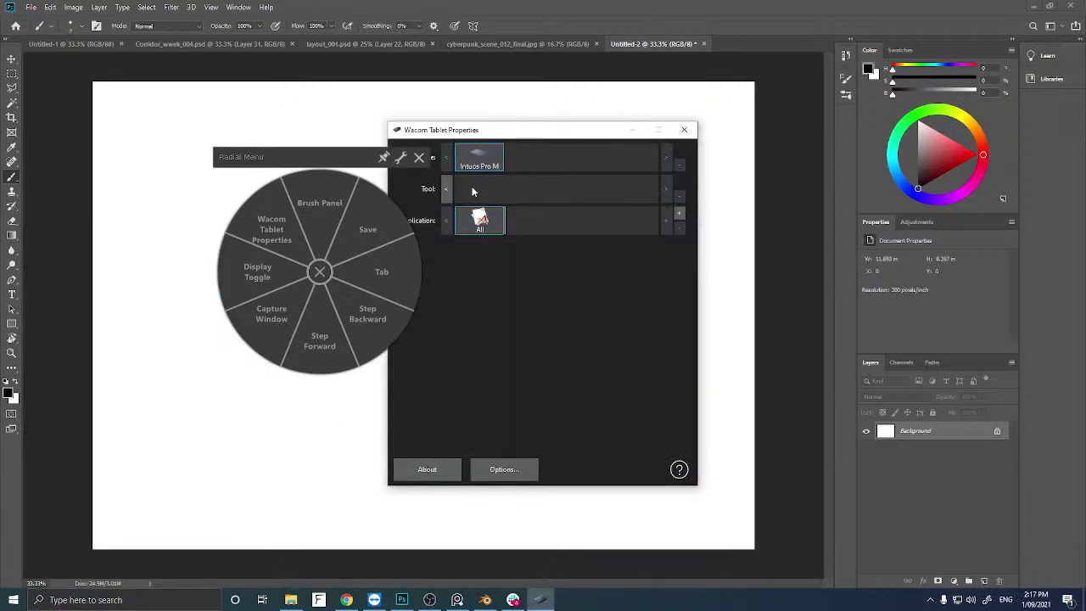
click(417, 158)
Set the upper four ExpressKeys to Disabled for All Other applications and turn off Show Express View.
click(442, 276)
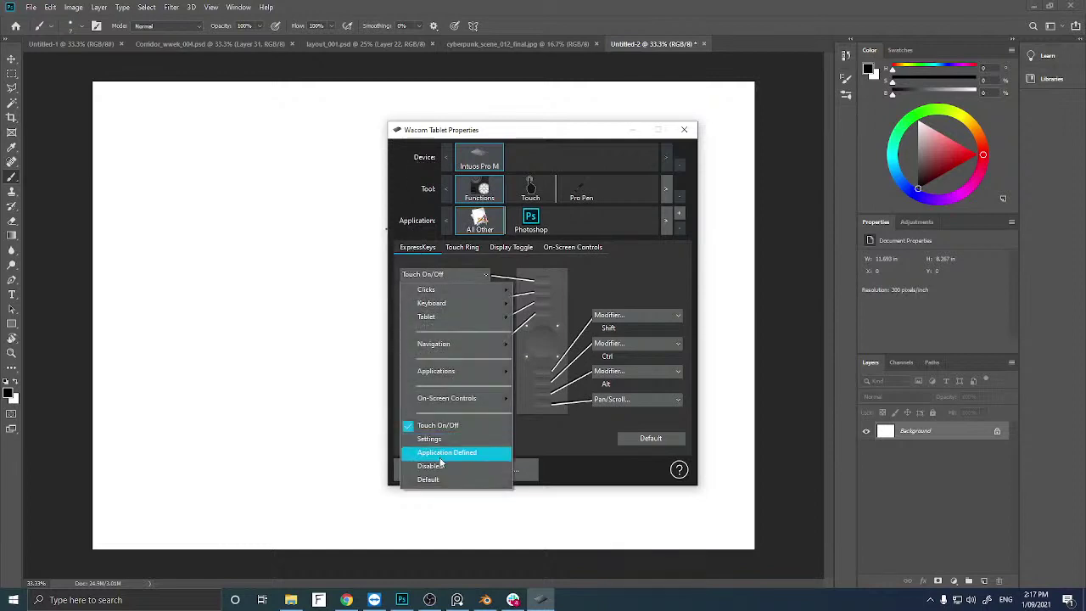
click(431, 466)
click(440, 300)
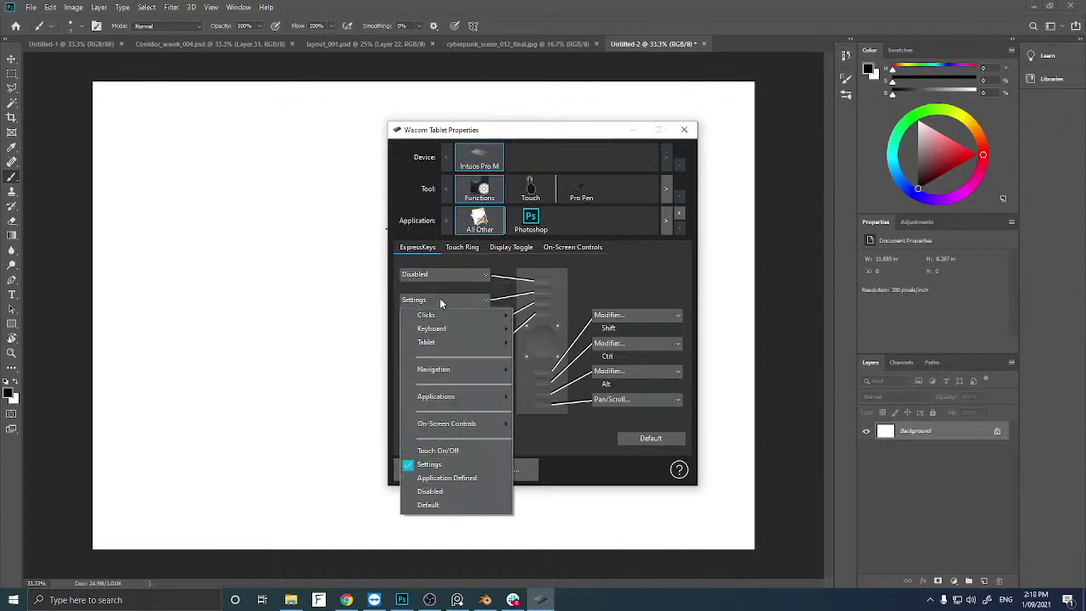
click(411, 464)
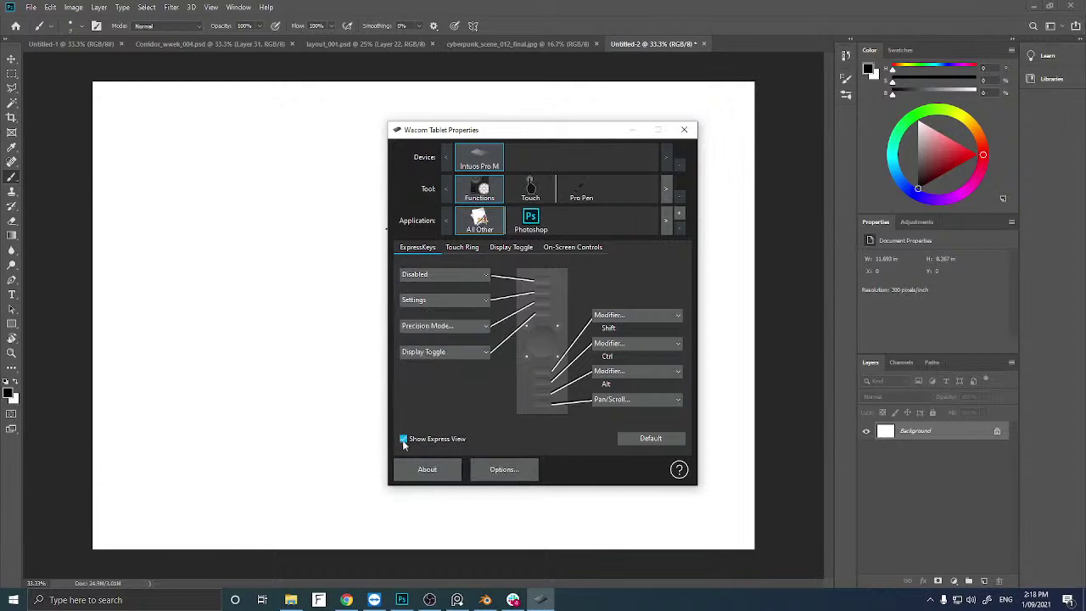
click(437, 299)
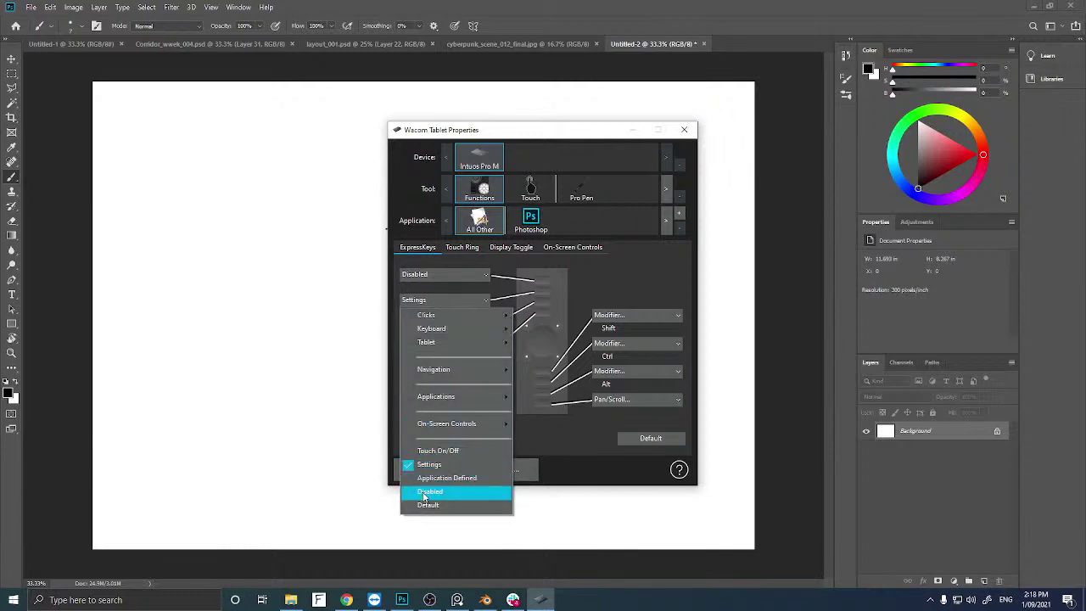
click(425, 497)
click(429, 329)
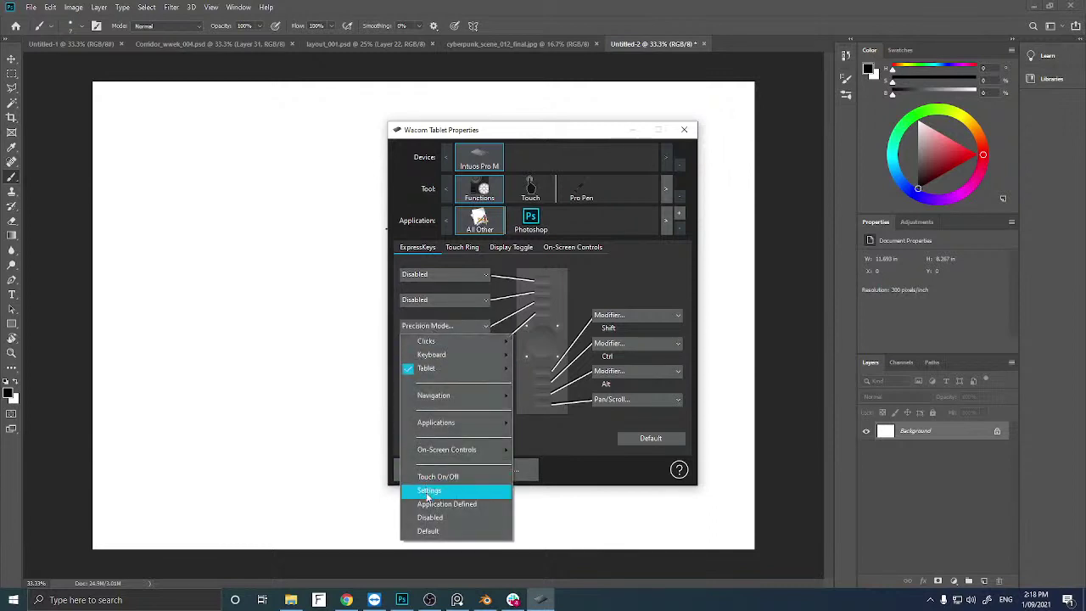
click(429, 517)
click(434, 354)
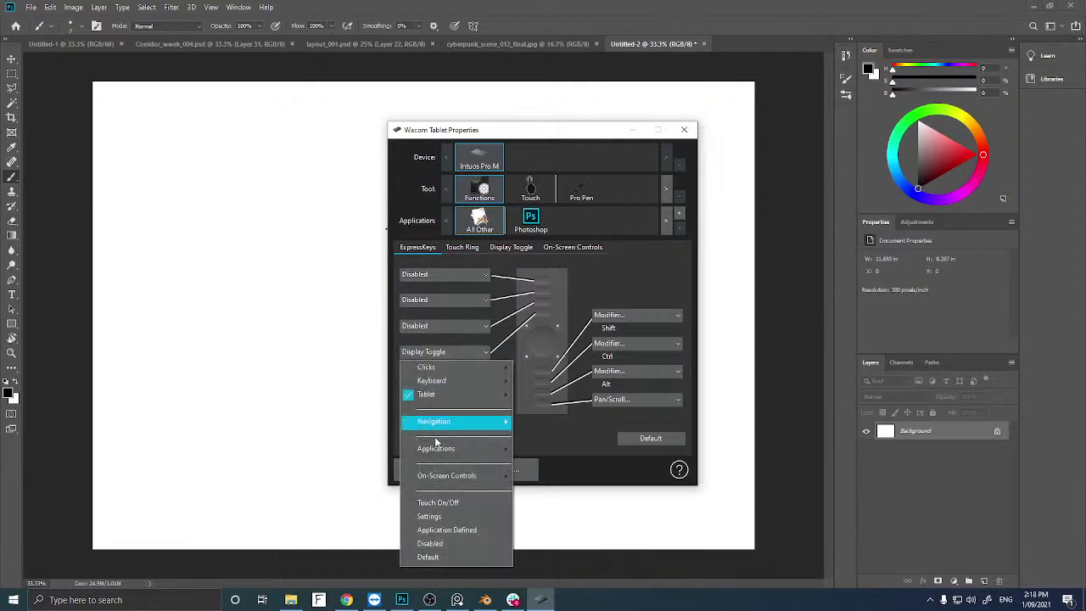
click(429, 543)
Set the lower four ExpressKeys to Disabled for All Other applications.
click(631, 316)
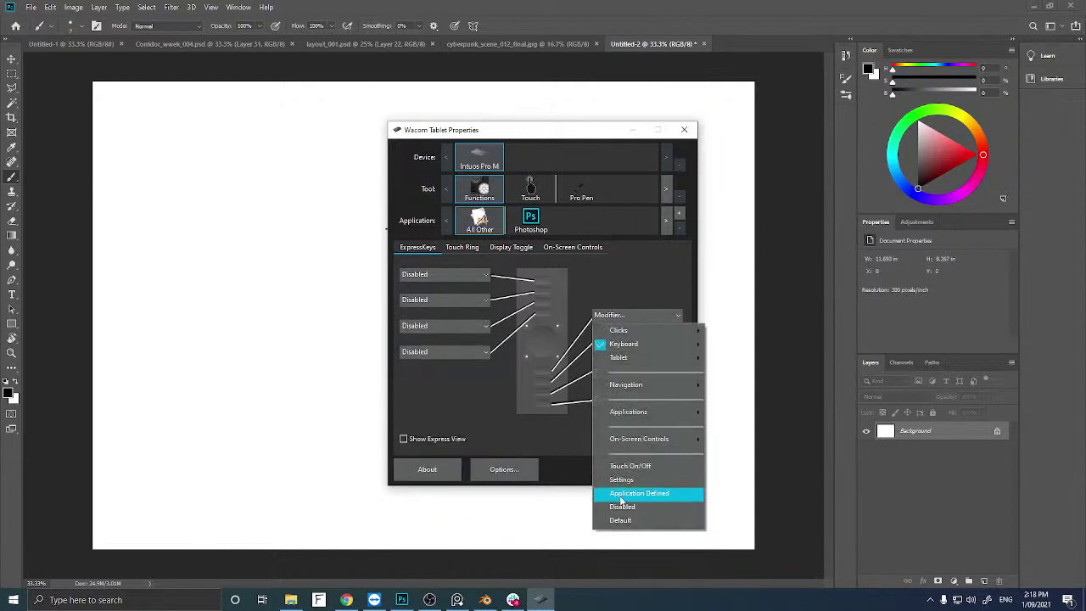
click(622, 506)
click(632, 342)
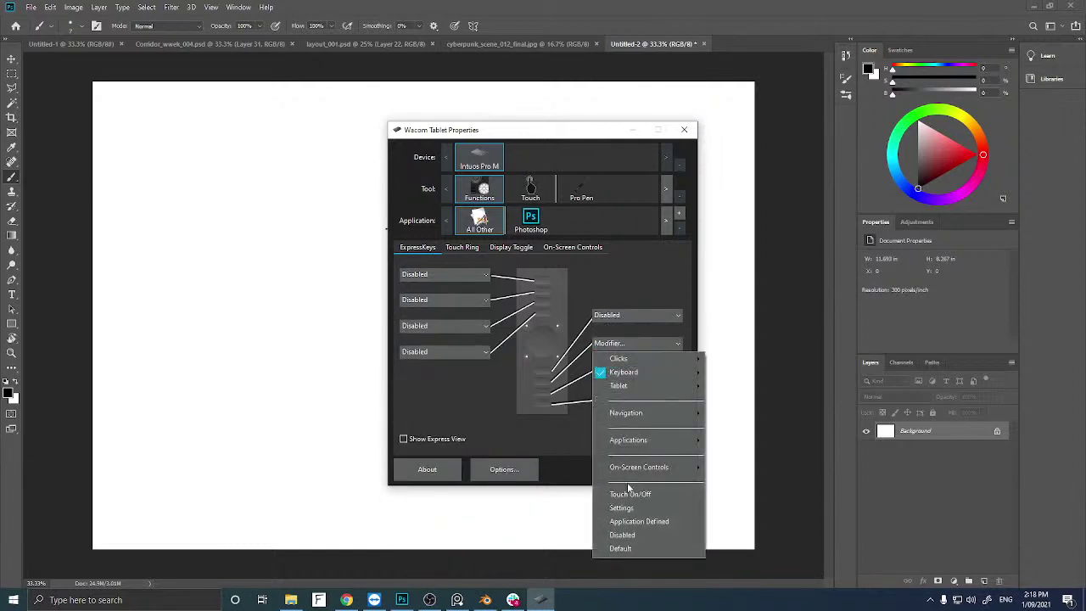
click(635, 535)
click(624, 372)
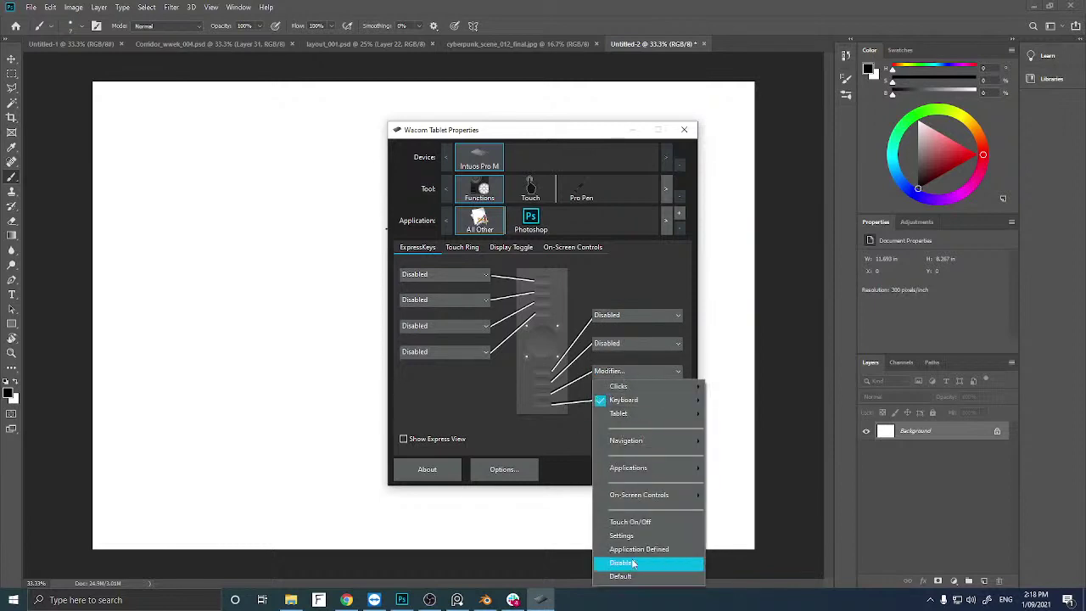
click(634, 563)
click(628, 401)
click(632, 387)
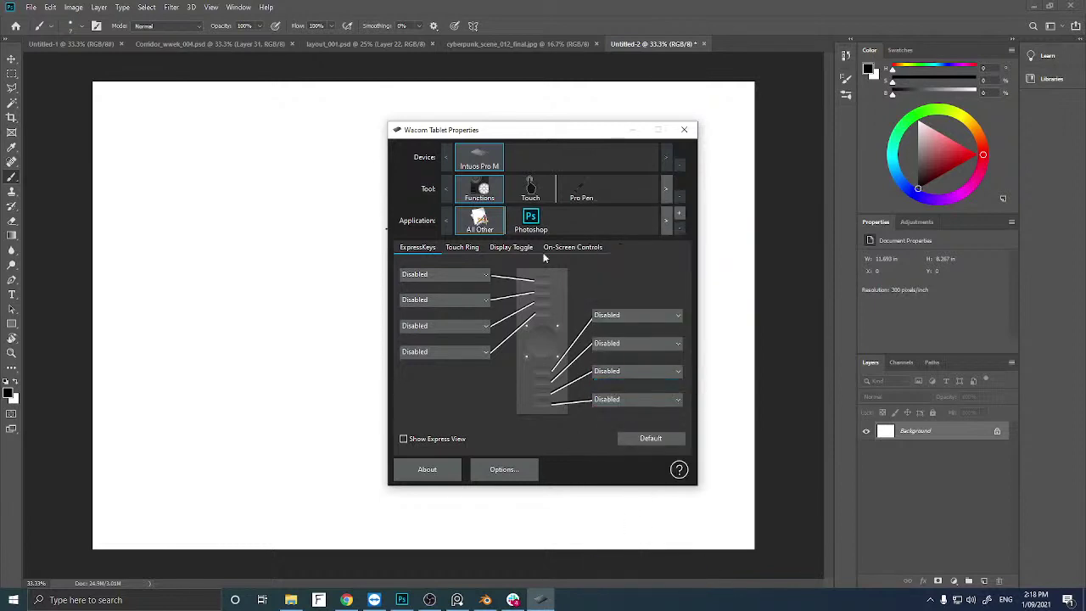
Turn off Show touch ring setting and set all four Touch Ring functions to Disabled for All Other applications.
click(465, 248)
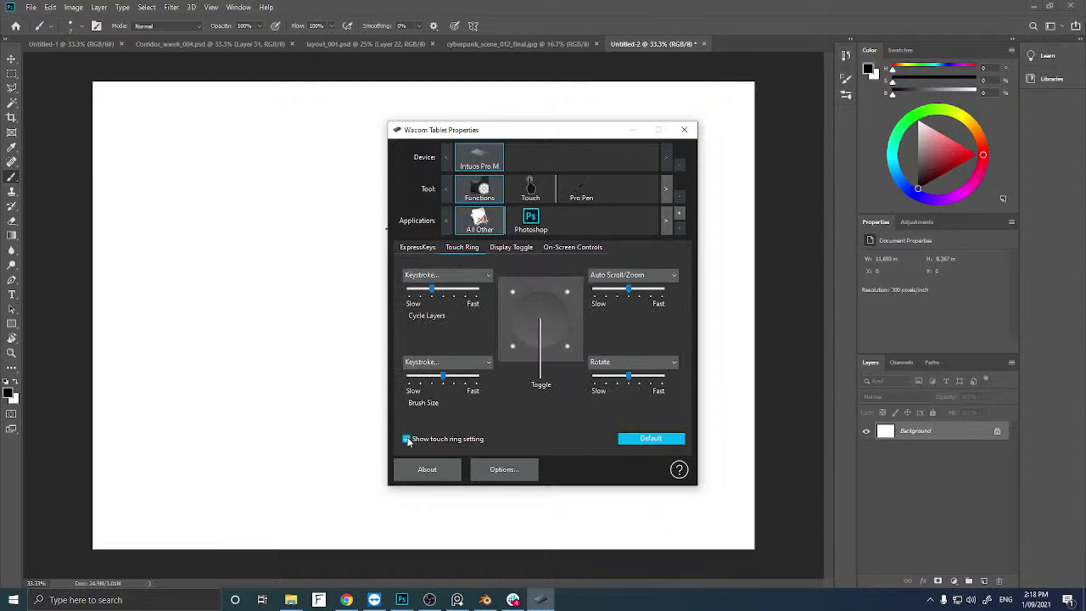
click(407, 439)
click(446, 275)
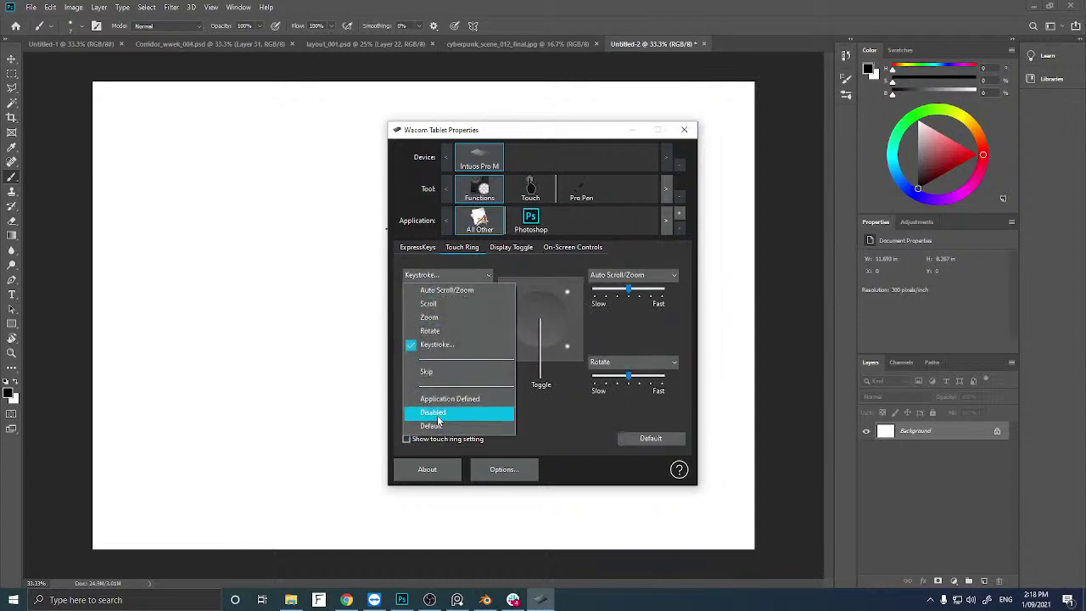
click(433, 414)
click(447, 363)
click(437, 499)
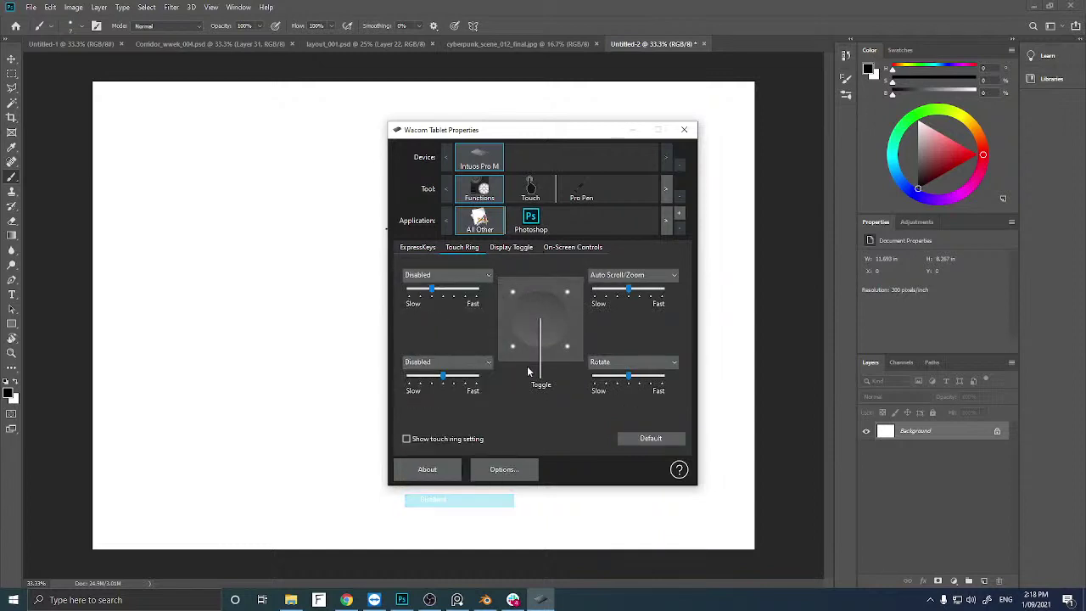
click(628, 275)
click(630, 382)
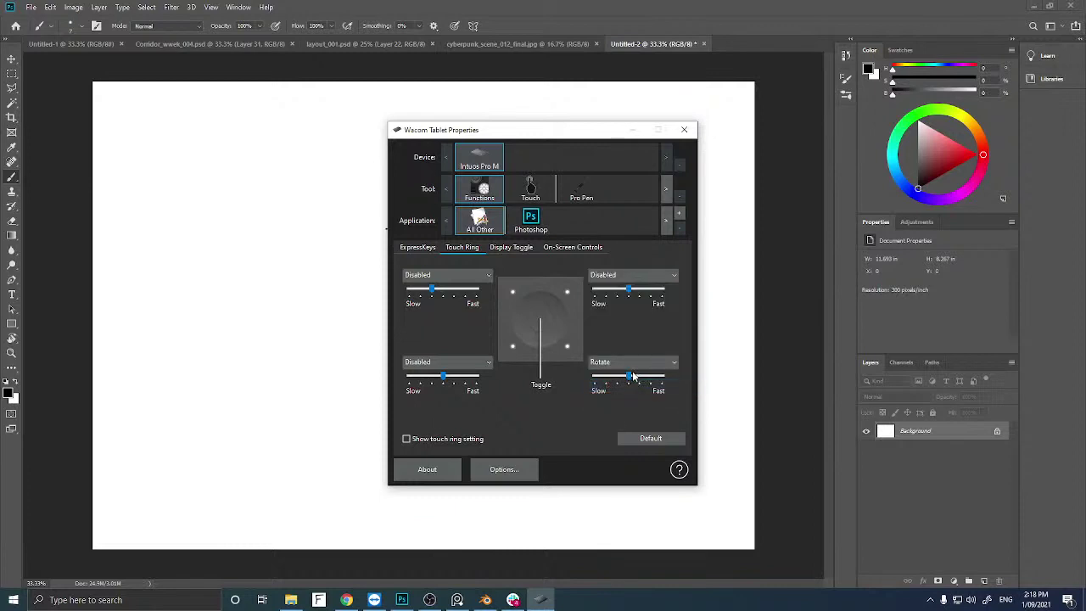
click(638, 362)
click(640, 499)
For the Photoshop application, set all four Touch Ring functions to Disabled and turn off Show touch ring setting.
click(531, 219)
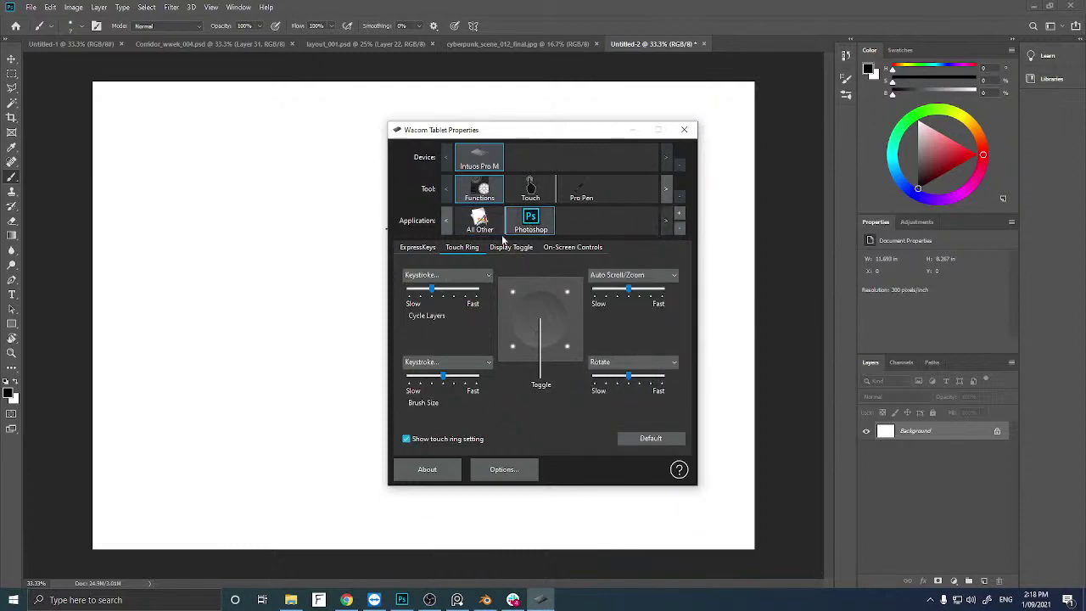
click(445, 275)
click(435, 413)
click(461, 363)
click(433, 499)
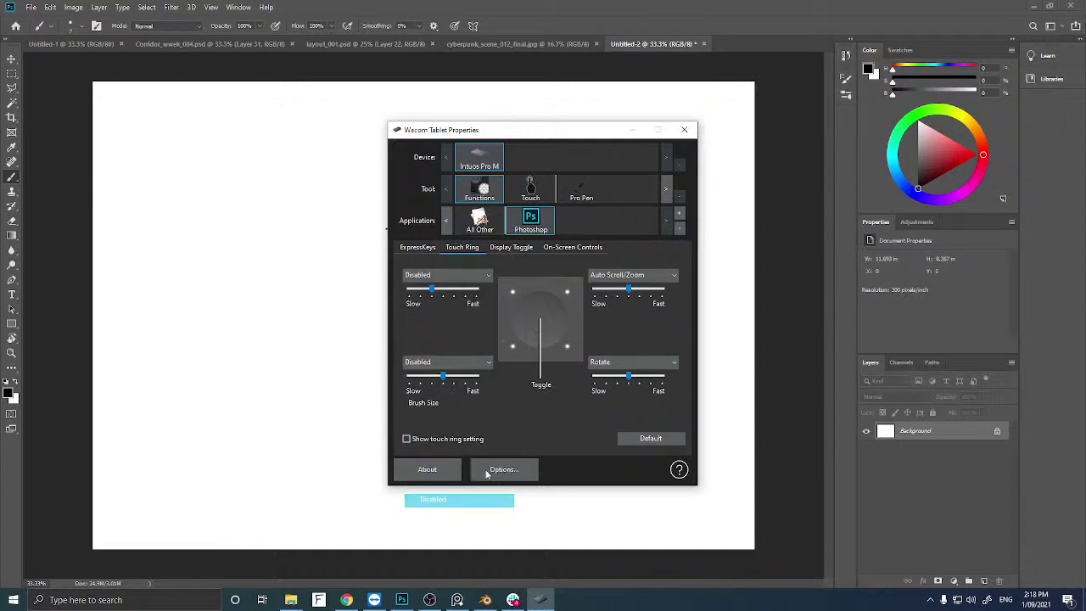
click(623, 275)
click(626, 386)
click(633, 363)
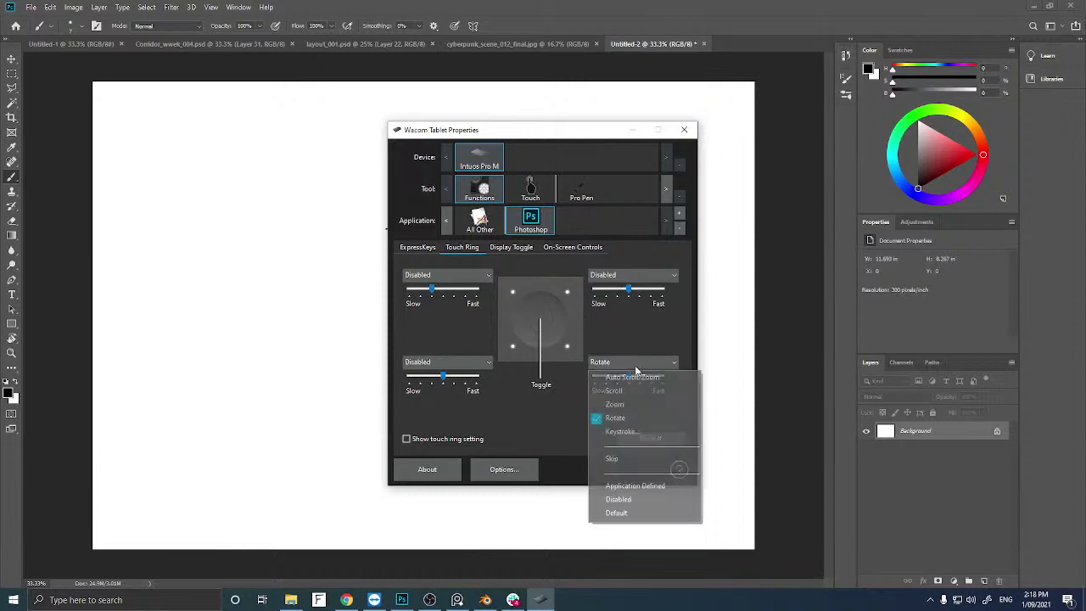
click(608, 499)
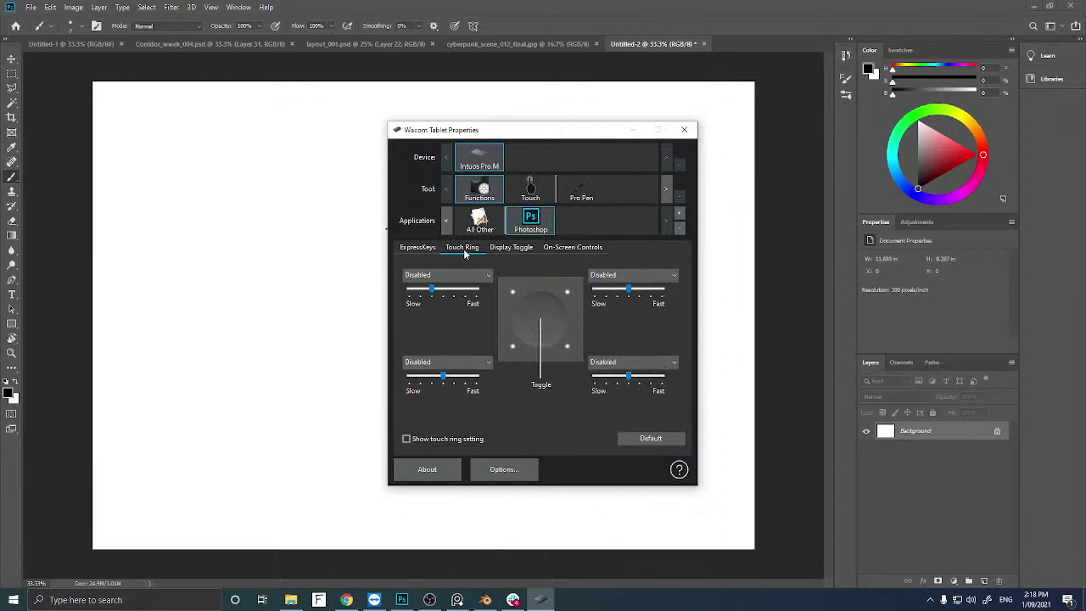
Set the upper four ExpressKeys to Disabled for the Photoshop application.
click(419, 248)
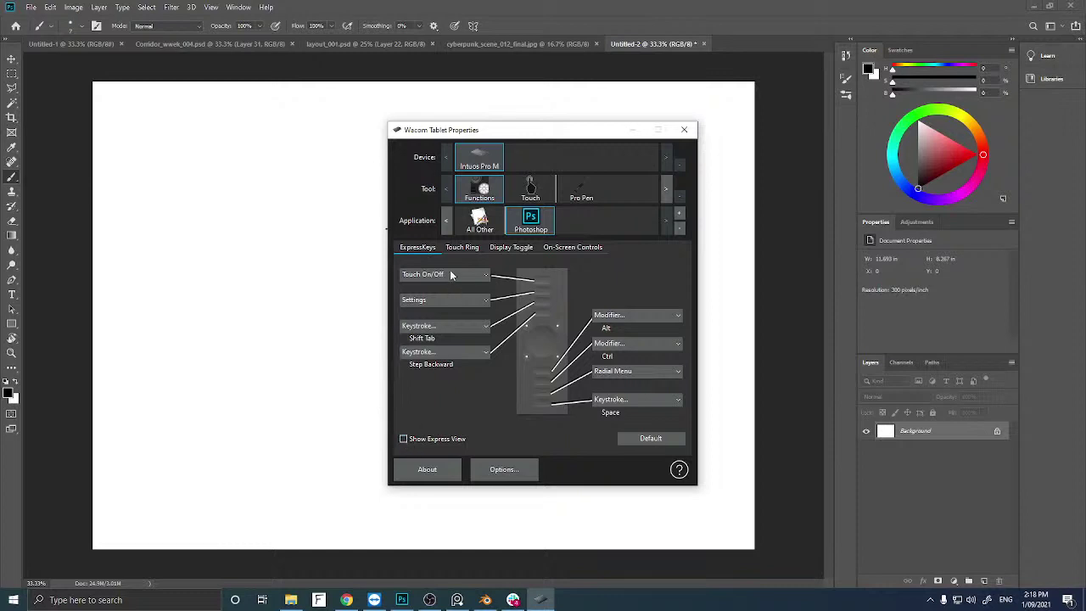
click(450, 274)
click(450, 466)
click(442, 299)
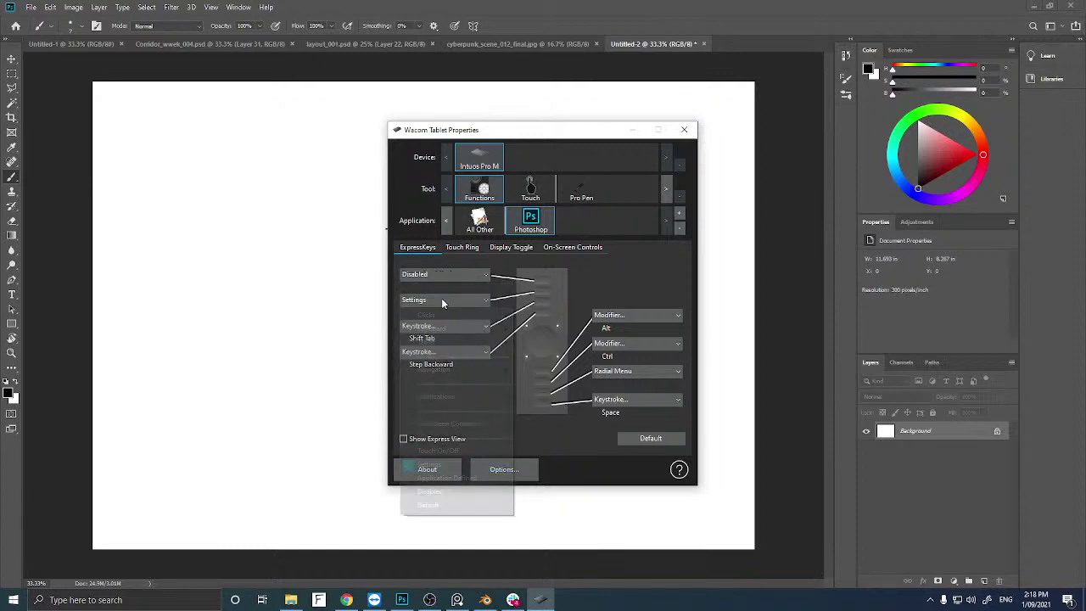
click(445, 478)
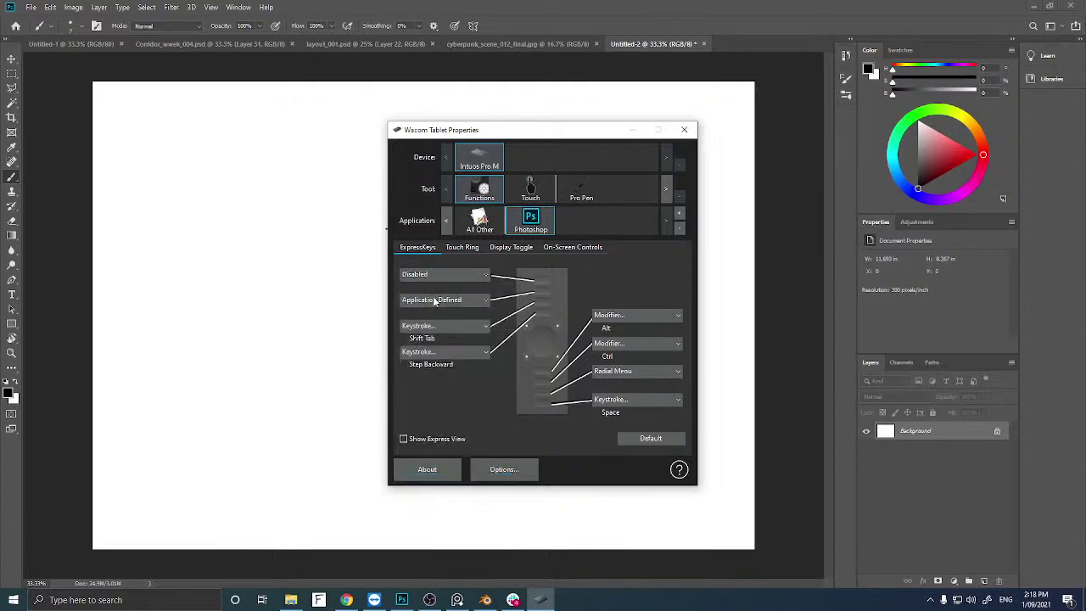
click(435, 301)
click(445, 493)
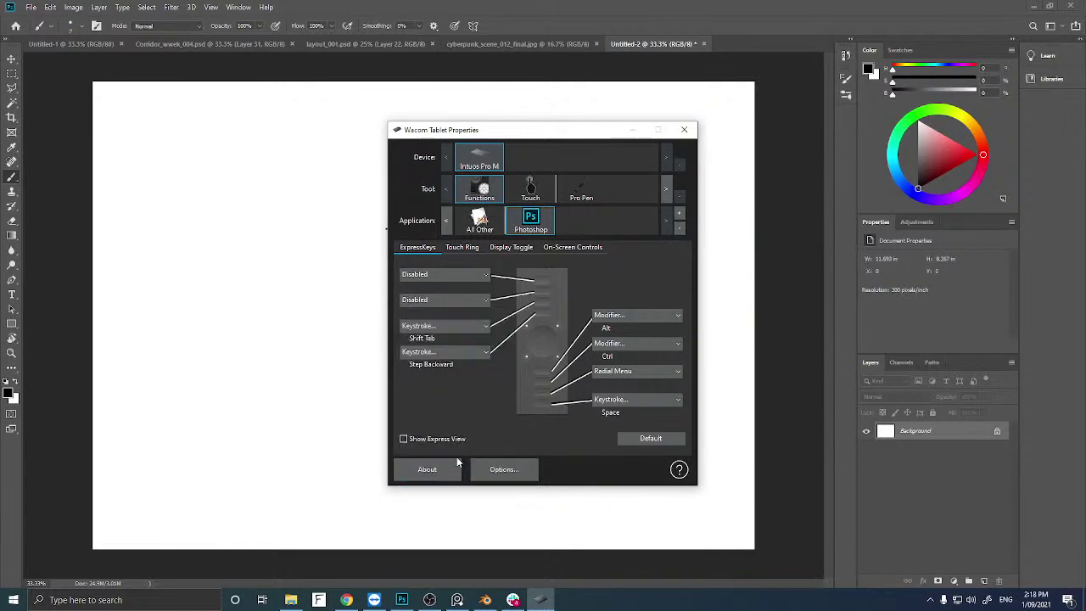
click(435, 330)
click(431, 516)
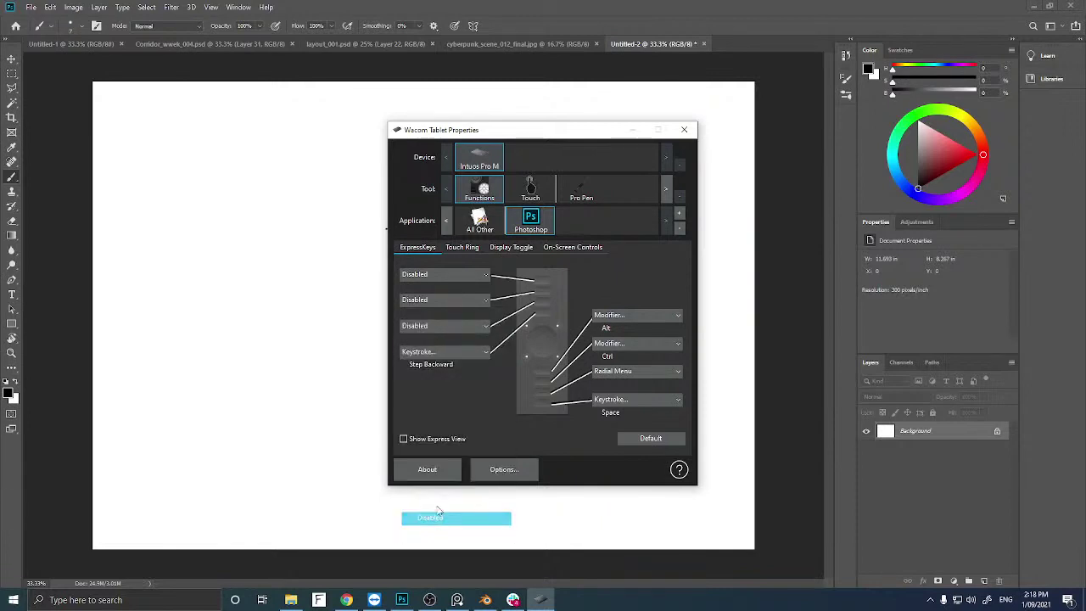
click(443, 353)
click(457, 543)
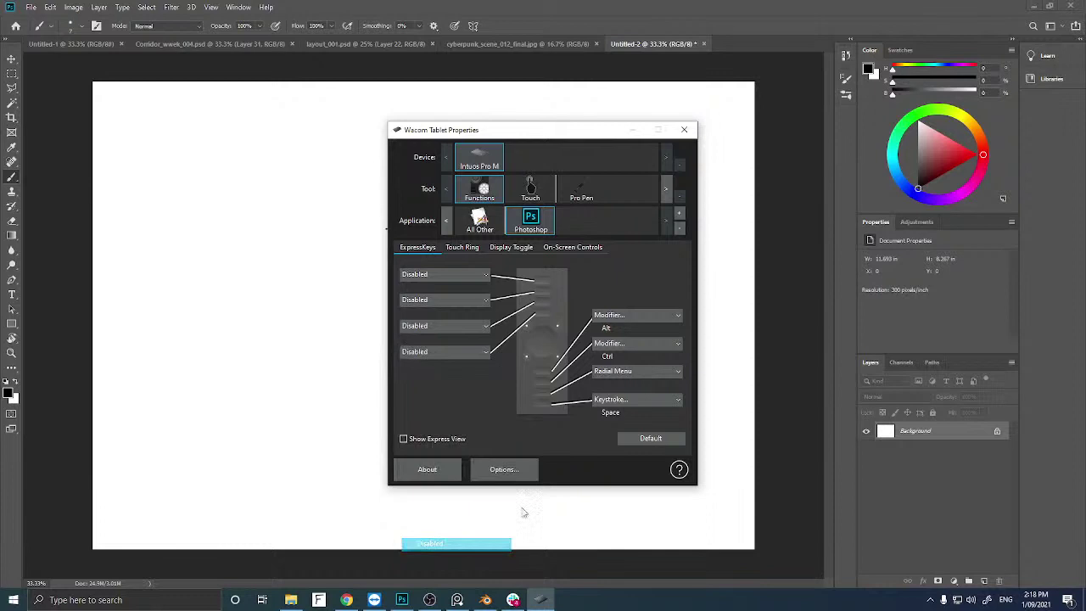
Set the lower four ExpressKeys to Disabled for Photoshop, including the Radial Menu key.
click(629, 318)
click(622, 506)
click(632, 343)
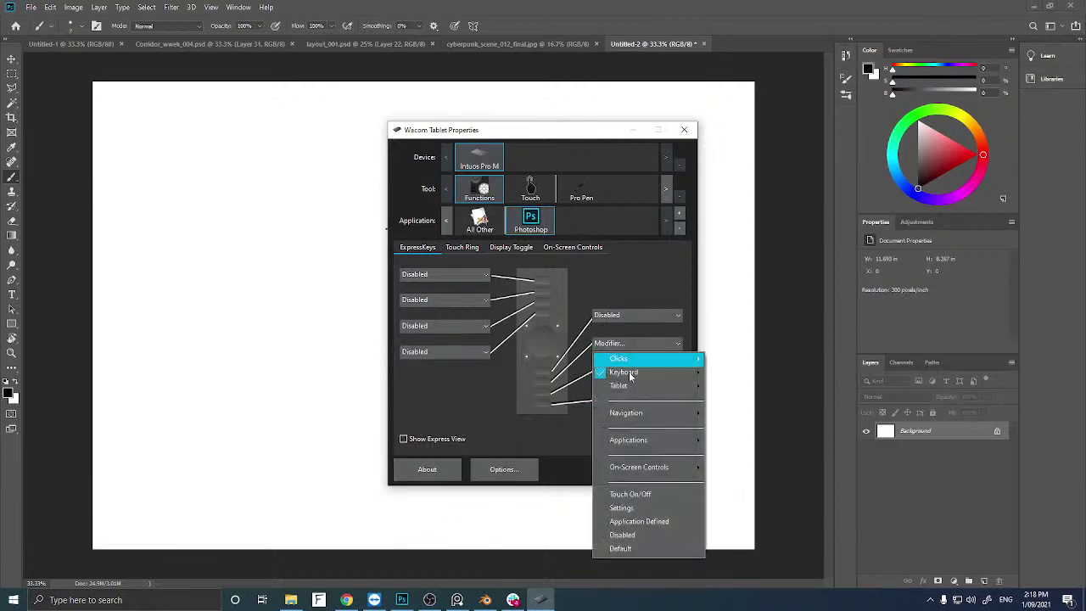
click(622, 535)
click(623, 371)
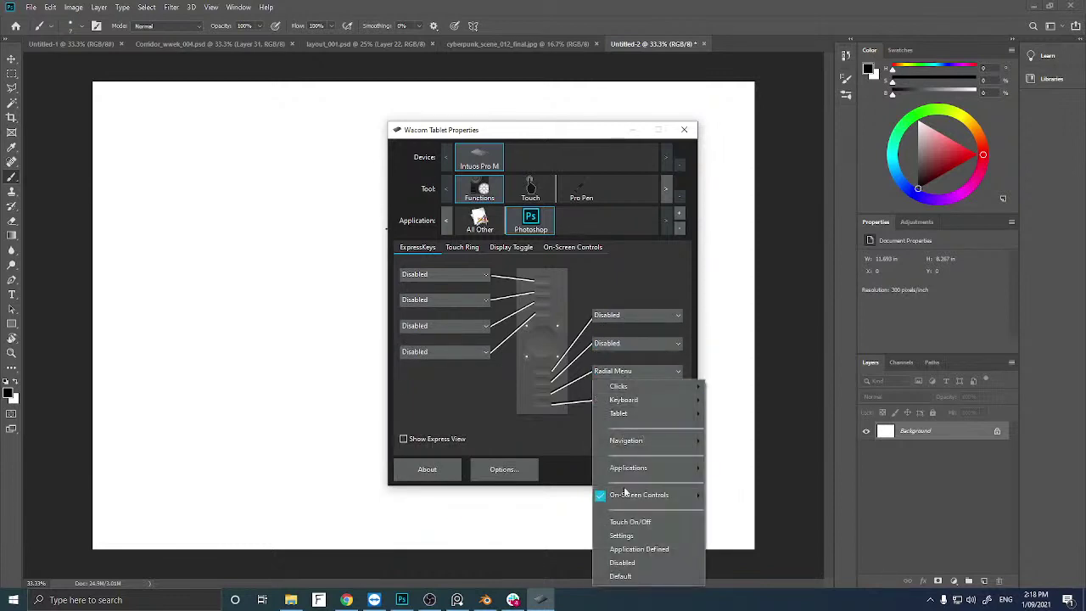
click(623, 563)
click(626, 400)
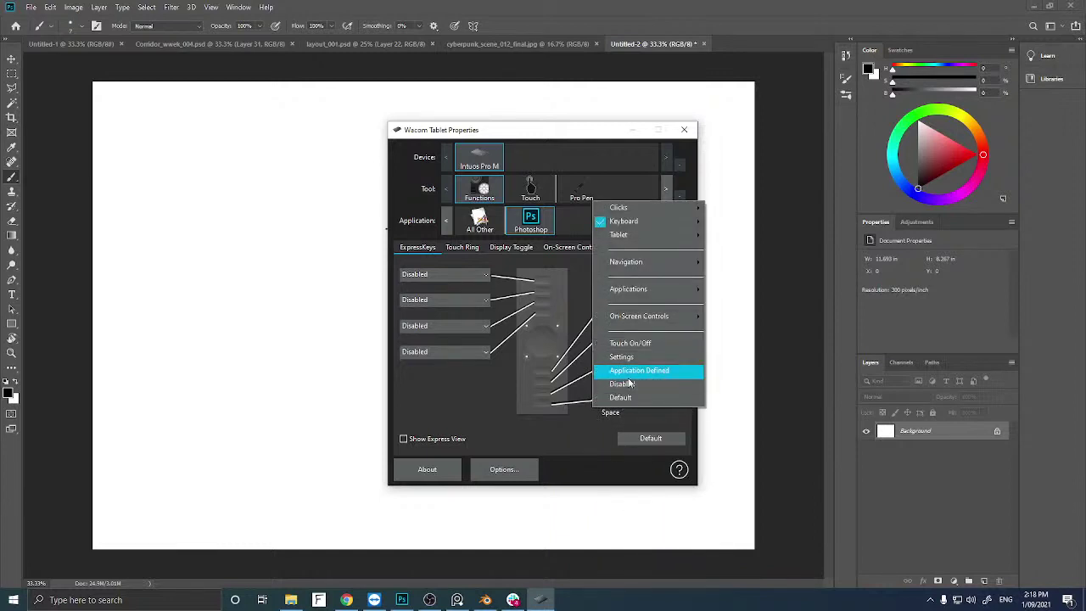
click(628, 385)
Return to the Photoshop canvas and check whether the pen still brings up the radial menu.
click(472, 88)
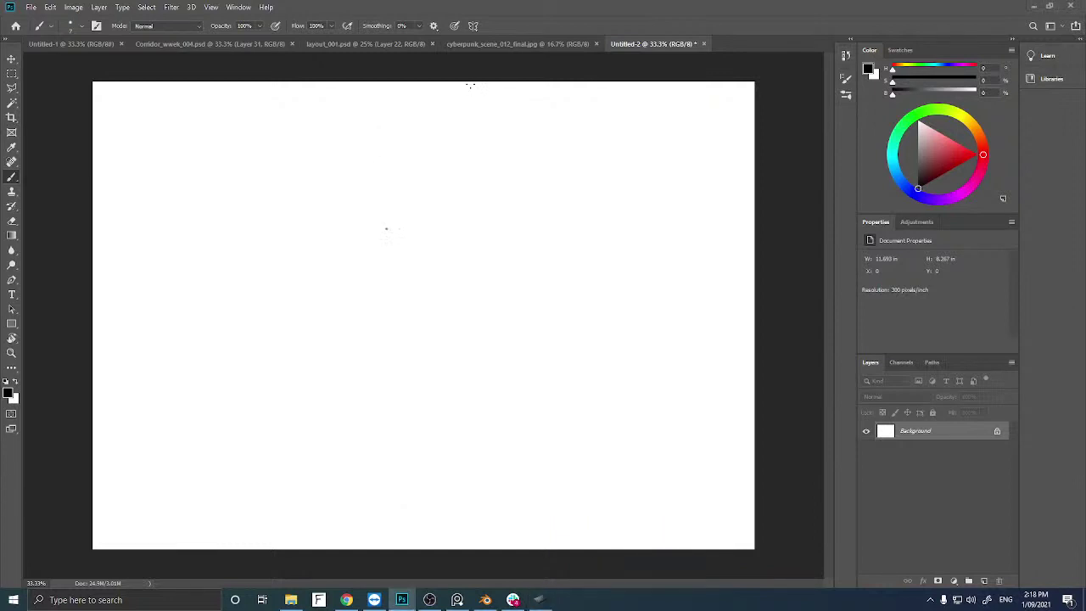
middle_click(413, 293)
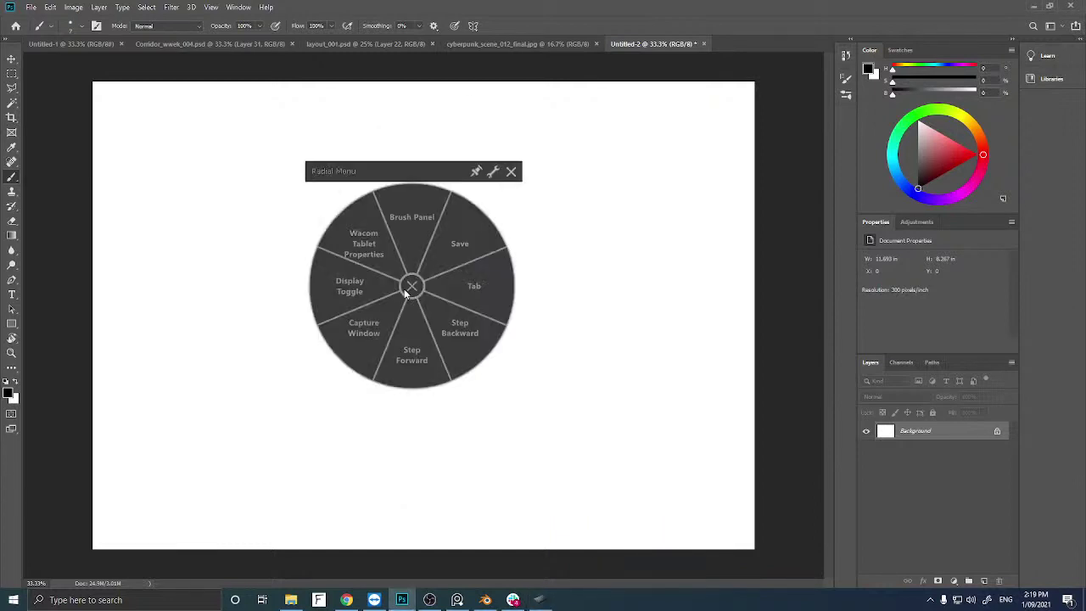
Reopen Wacom Tablet Properties and turn off touch input for the Touch tool, checking its Standard Gestures.
click(139, 600)
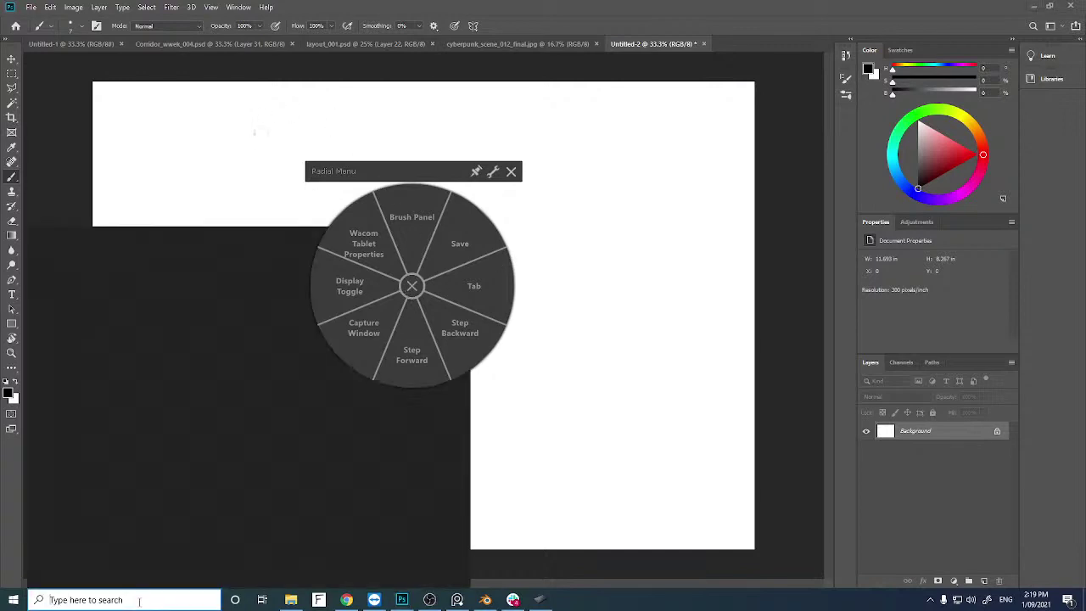
text(wacom)
key(Return)
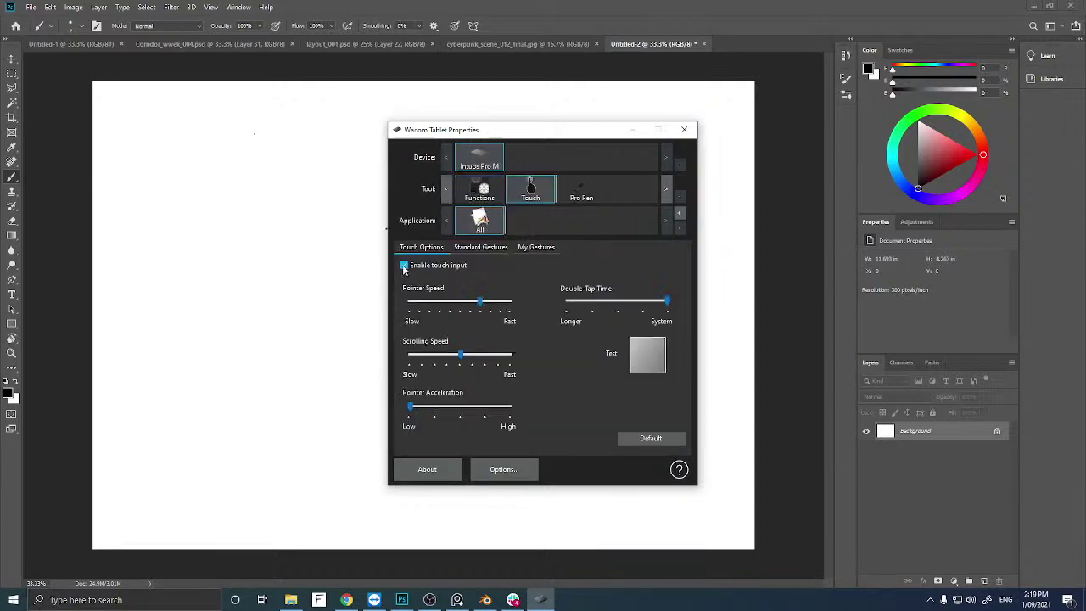
click(404, 265)
click(478, 247)
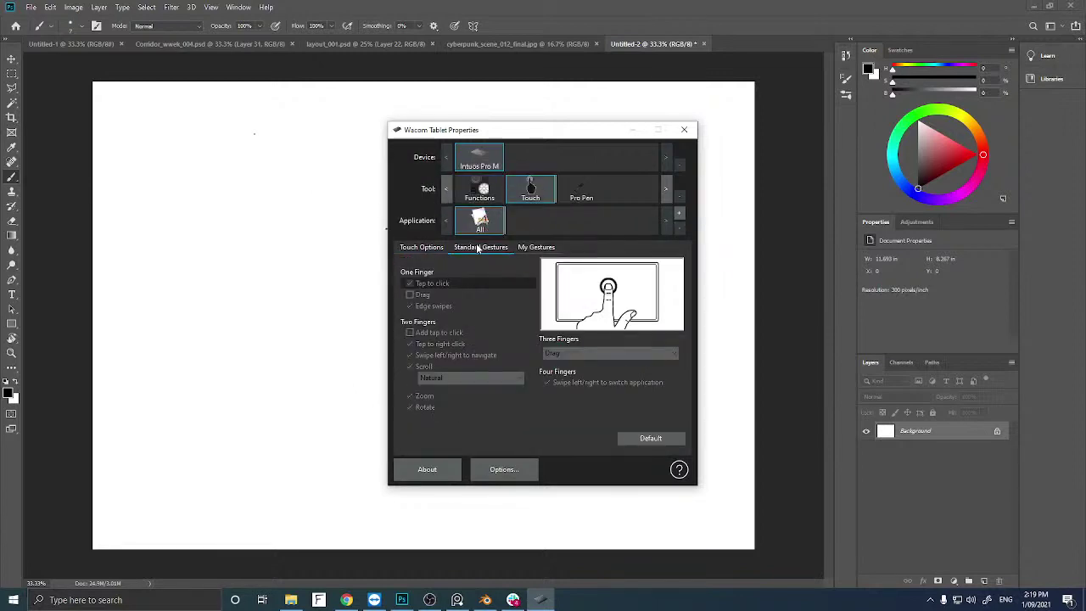
Review the touch tool's My Gestures, the Functions settings and the Pro Pen settings, then return to the Photoshop canvas.
click(517, 247)
click(497, 183)
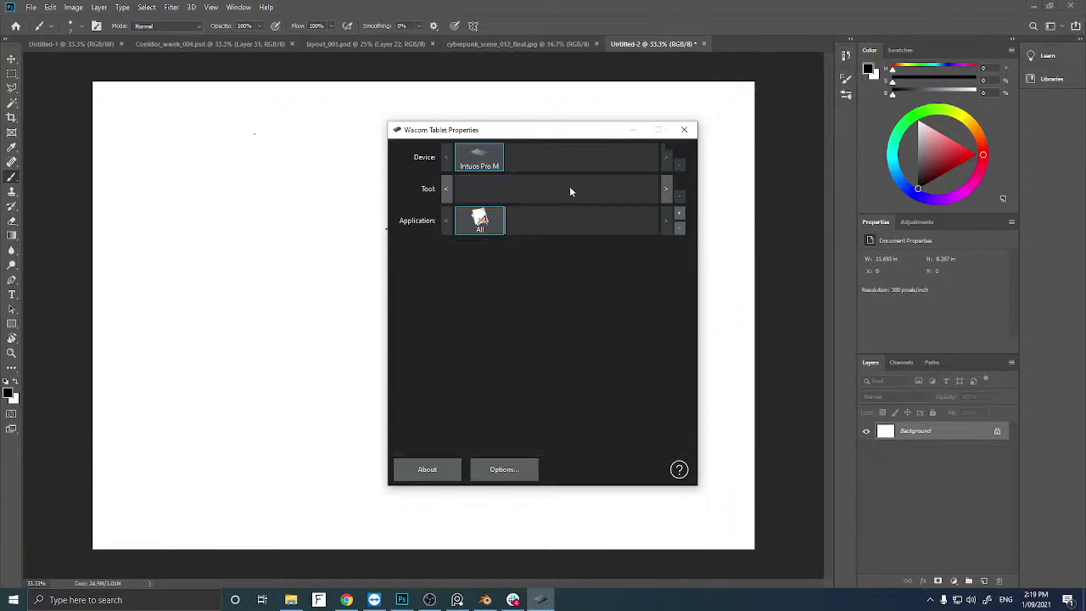
click(582, 192)
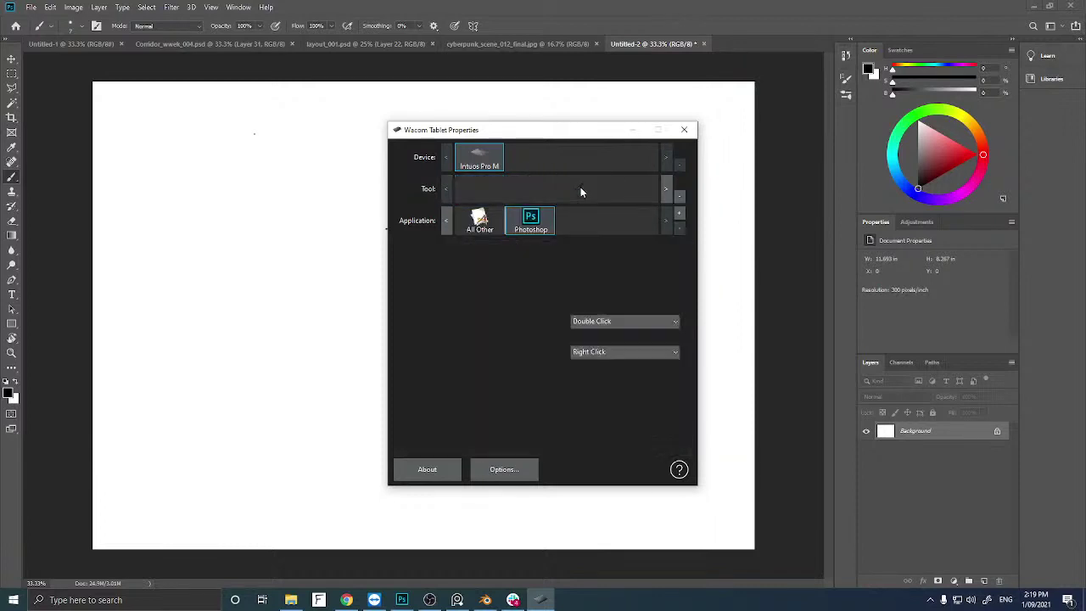
click(435, 63)
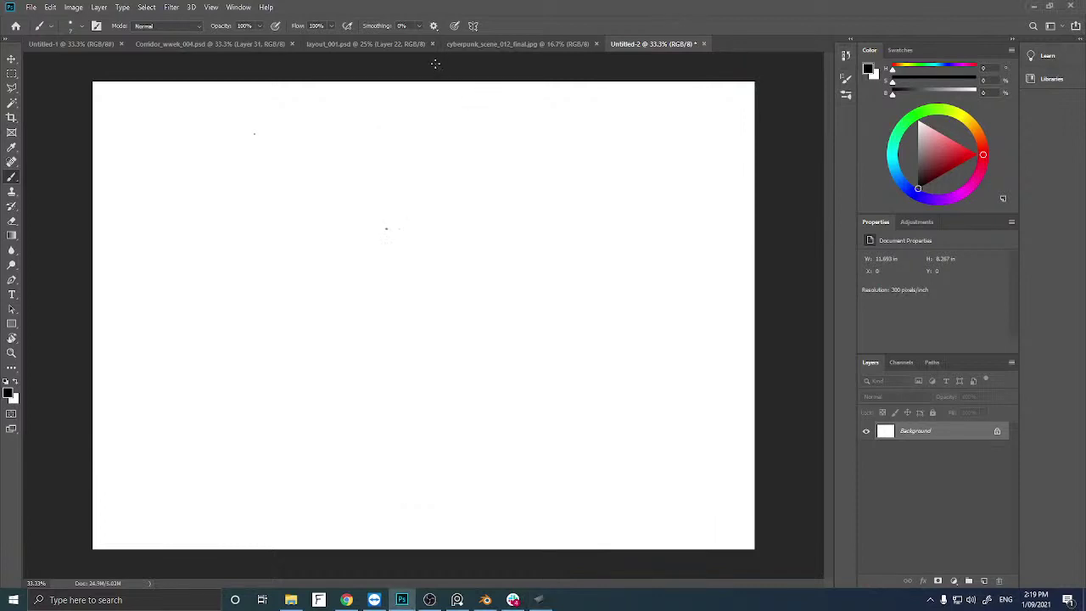
Undo the test marks on the canvas and redo the canvas rotation so the page is landscape.
drag(326, 257, 366, 252)
key(ctrl+z)
key(ctrl+z)
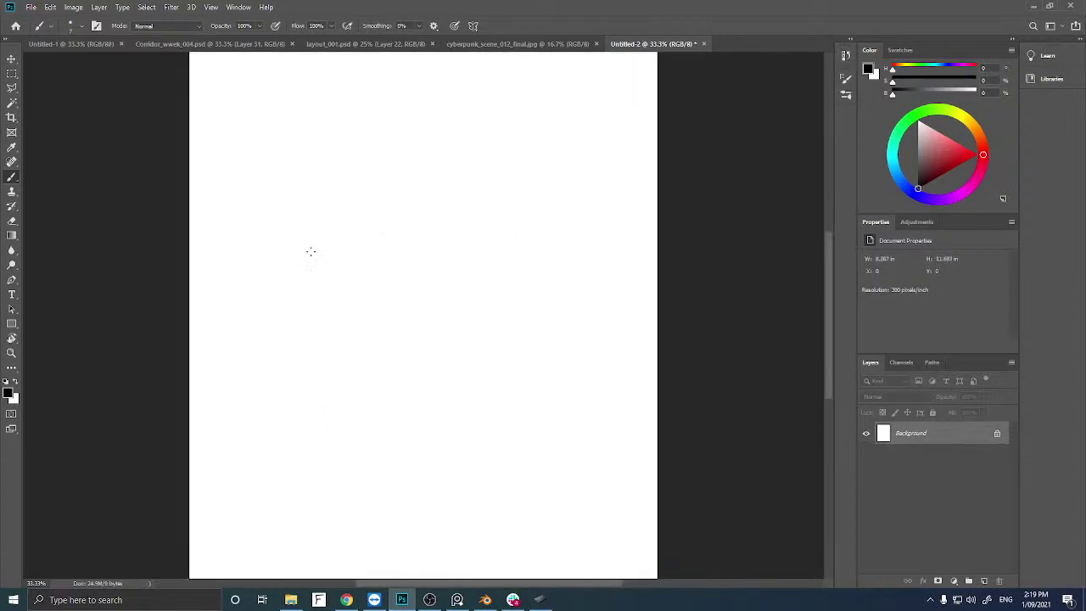
click(50, 7)
click(56, 32)
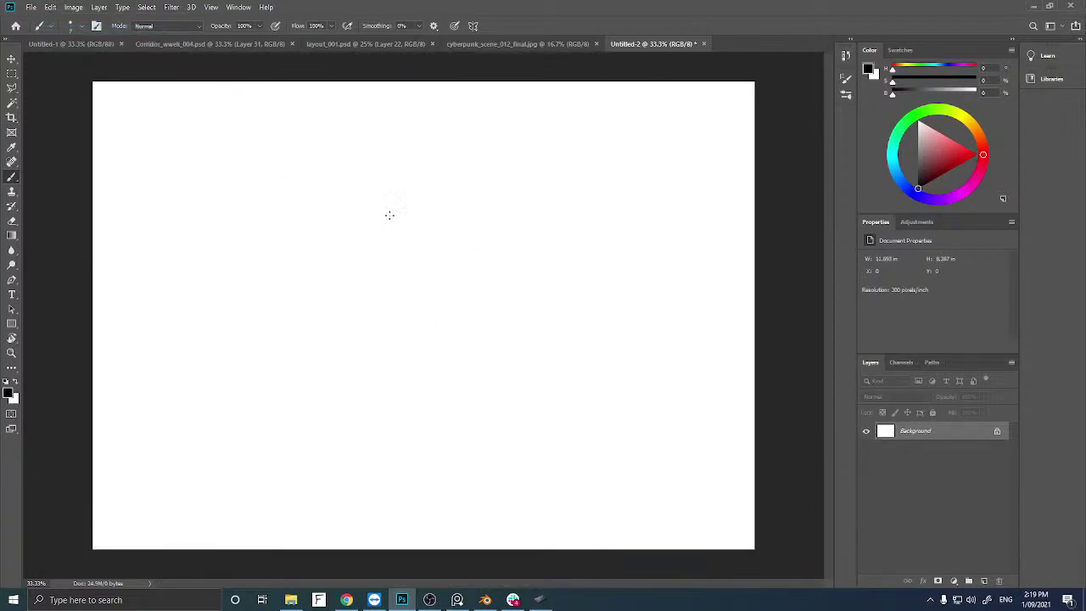
Paint a chain of connected straight lines point to point across the left half of the canvas with the Hard Round brush.
shift+click(258, 314)
shift+click(315, 353)
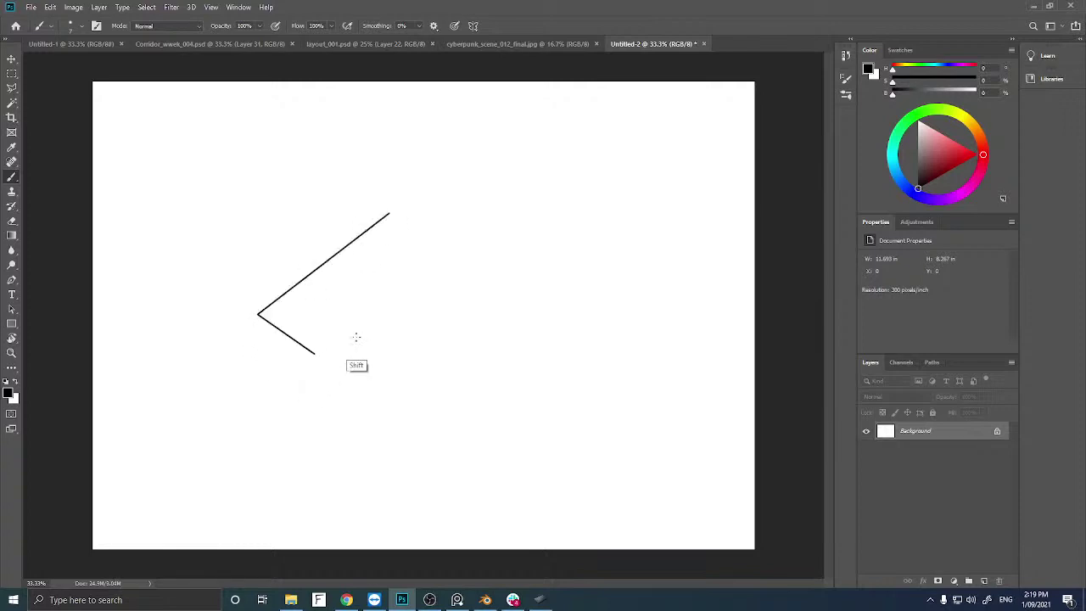
shift+click(356, 337)
shift+click(386, 296)
shift+click(362, 276)
shift+click(352, 293)
shift+click(442, 397)
shift+click(457, 397)
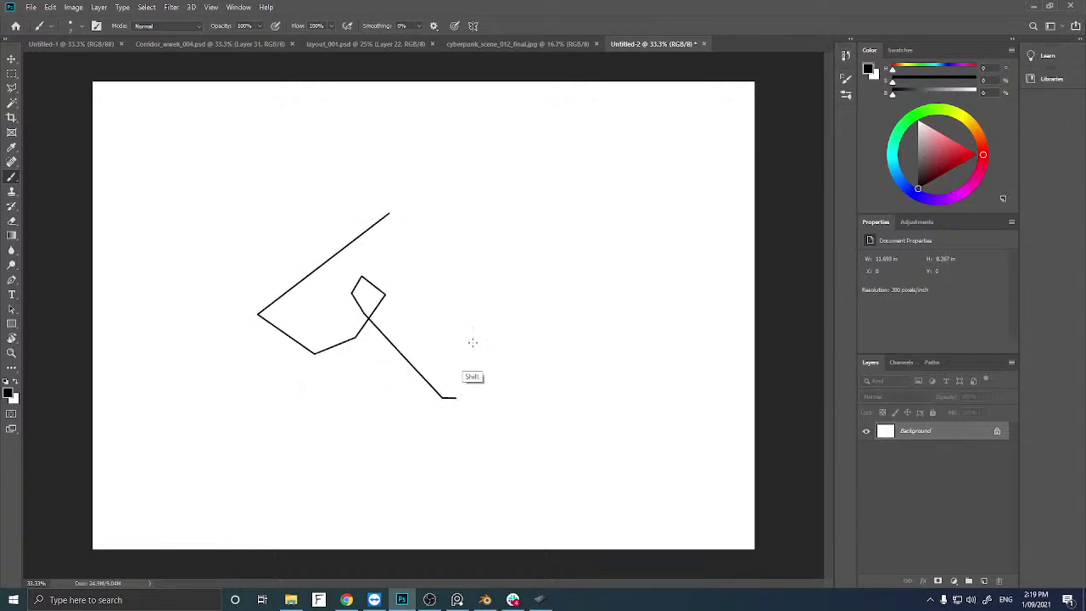
shift+click(477, 329)
shift+click(479, 236)
shift+click(385, 160)
shift+click(263, 146)
shift+click(313, 300)
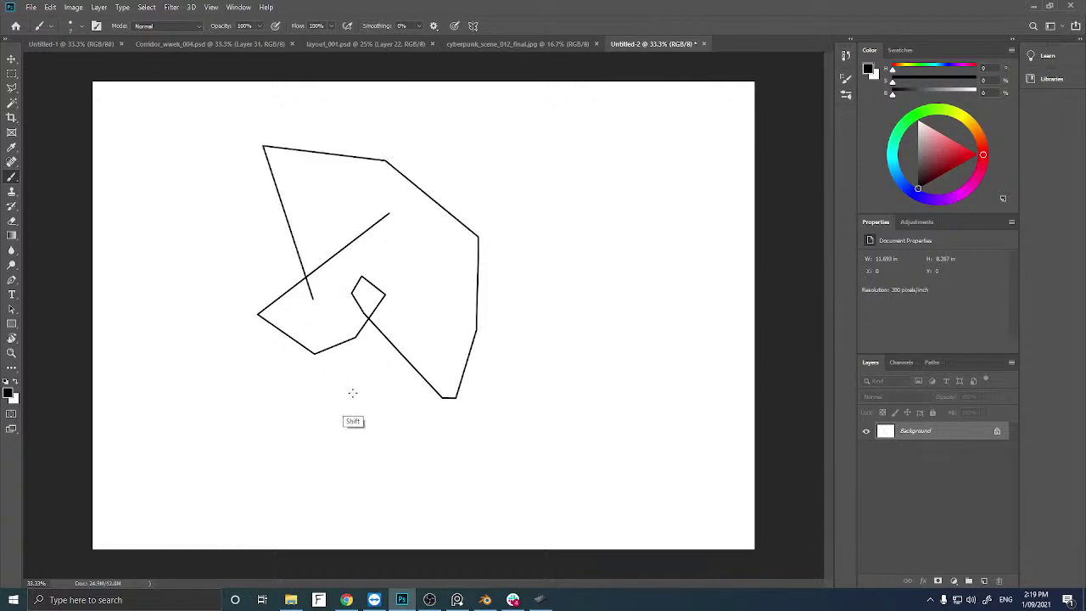
shift+click(353, 393)
shift+click(273, 480)
shift+click(201, 330)
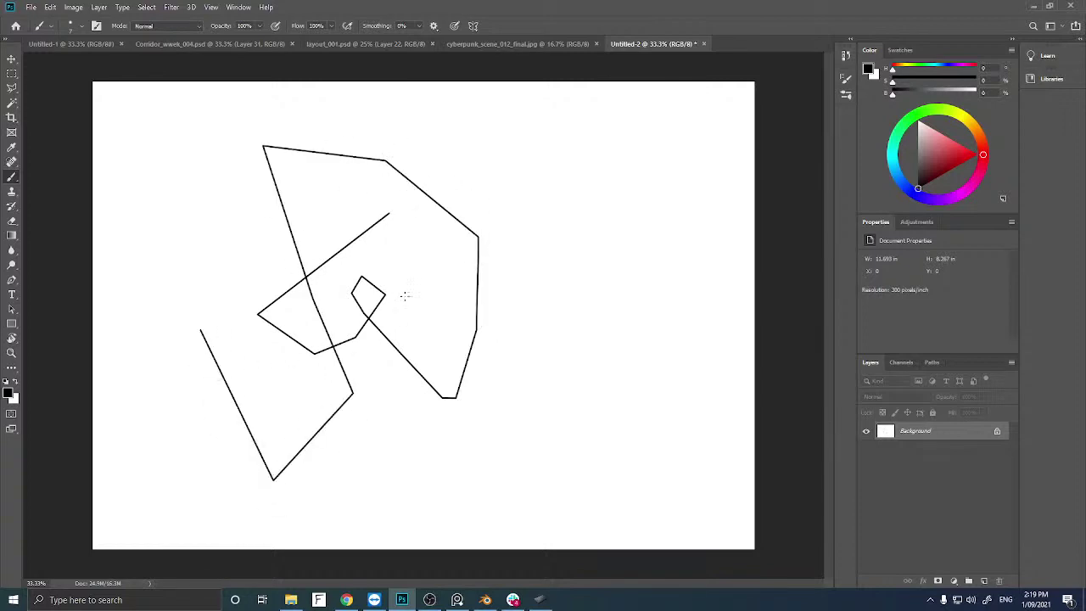
Choose the Soft Round Pressure brush and paint connected straight lines of varying thickness on the right half of the canvas.
right_click(575, 250)
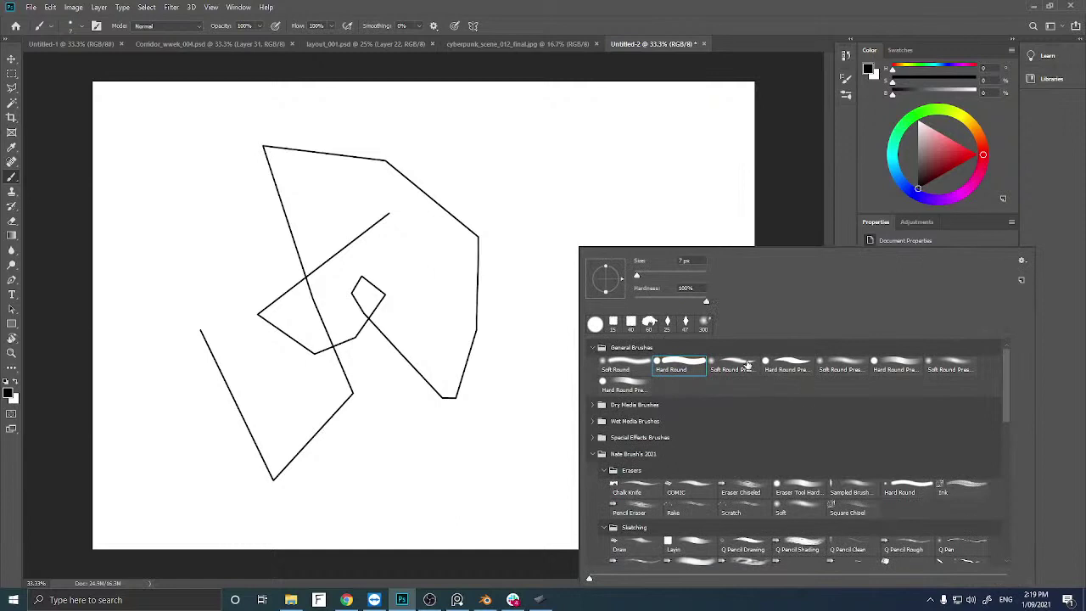
key(Escape)
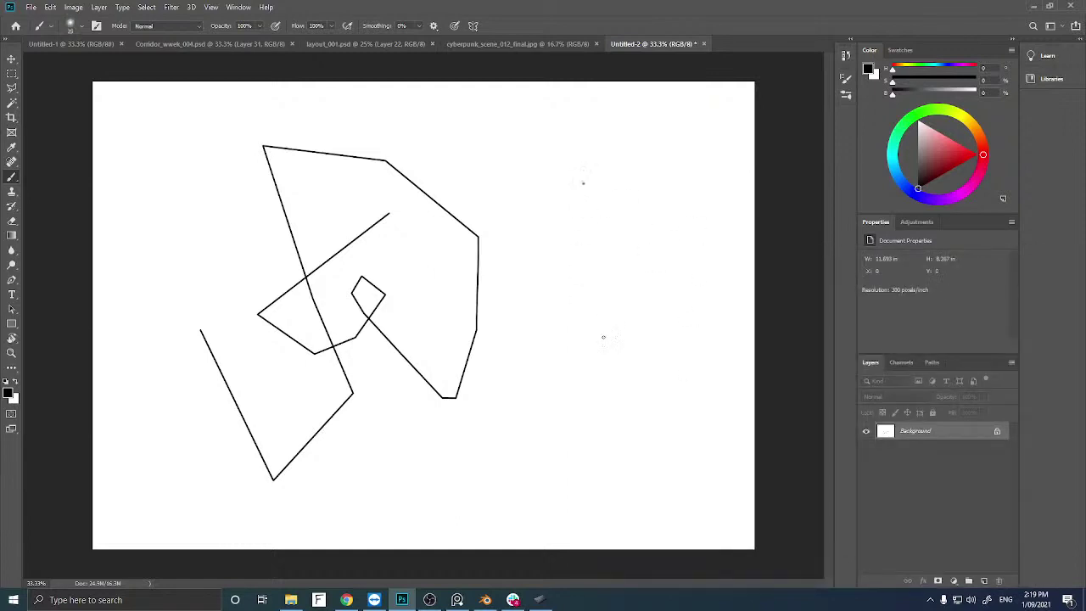
shift+click(636, 440)
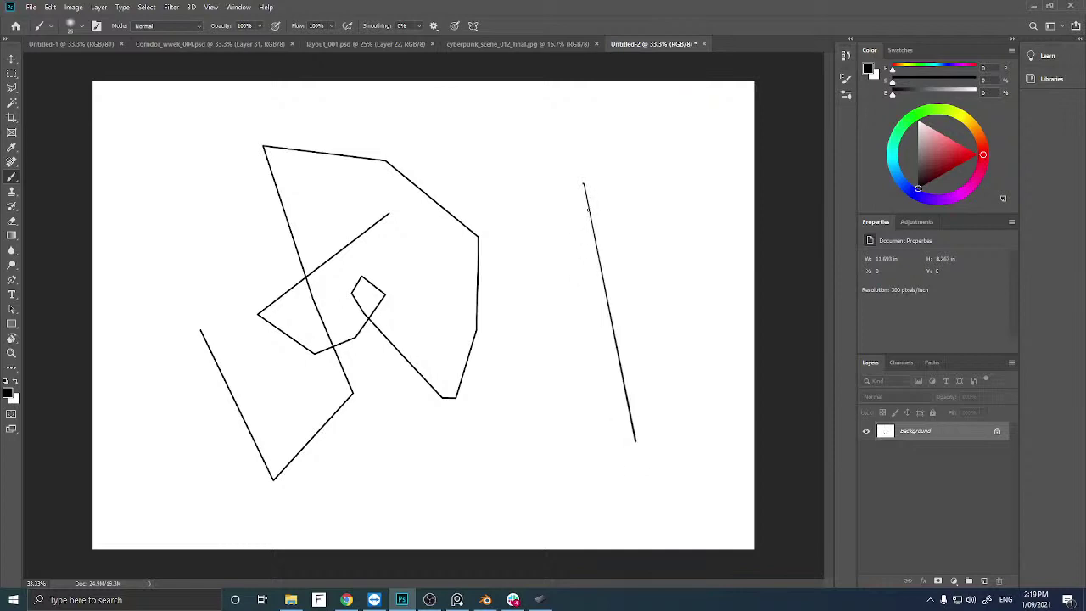
shift+click(470, 451)
shift+click(534, 438)
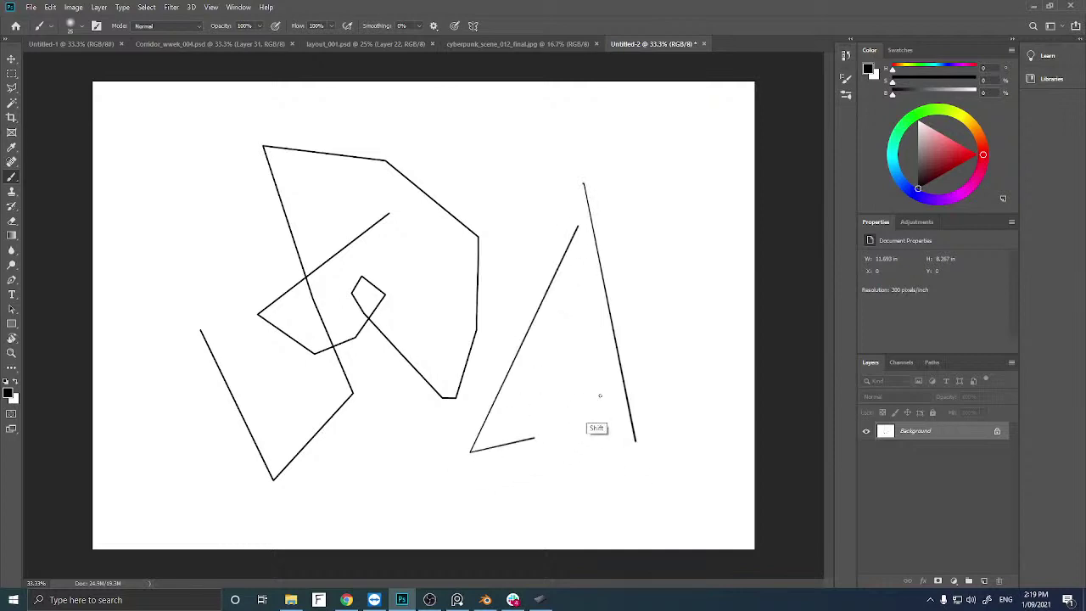
shift+click(608, 345)
shift+click(665, 247)
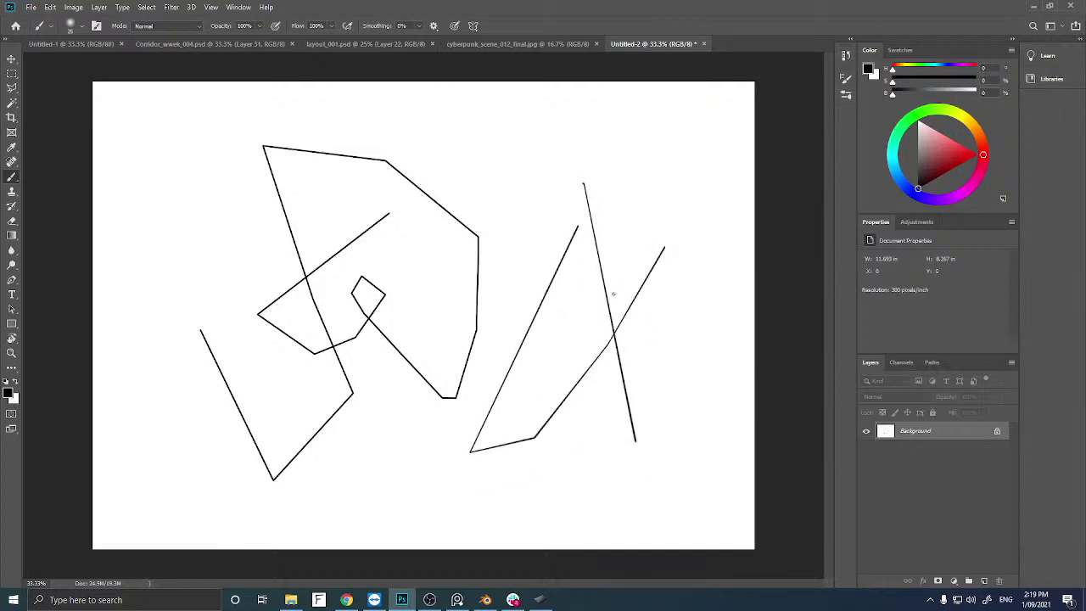
Undo all the connected straight test lines to clear the canvas.
key(ctrl+z)
key(ctrl+z)
key(ctrl+z)
key(ctrl+z)
key(ctrl+z)
key(ctrl+z)
key(ctrl+z)
key(ctrl+z)
key(ctrl+z)
key(ctrl+z)
key(ctrl+z)
key(ctrl+z)
key(ctrl+z)
key(ctrl+z)
key(ctrl+z)
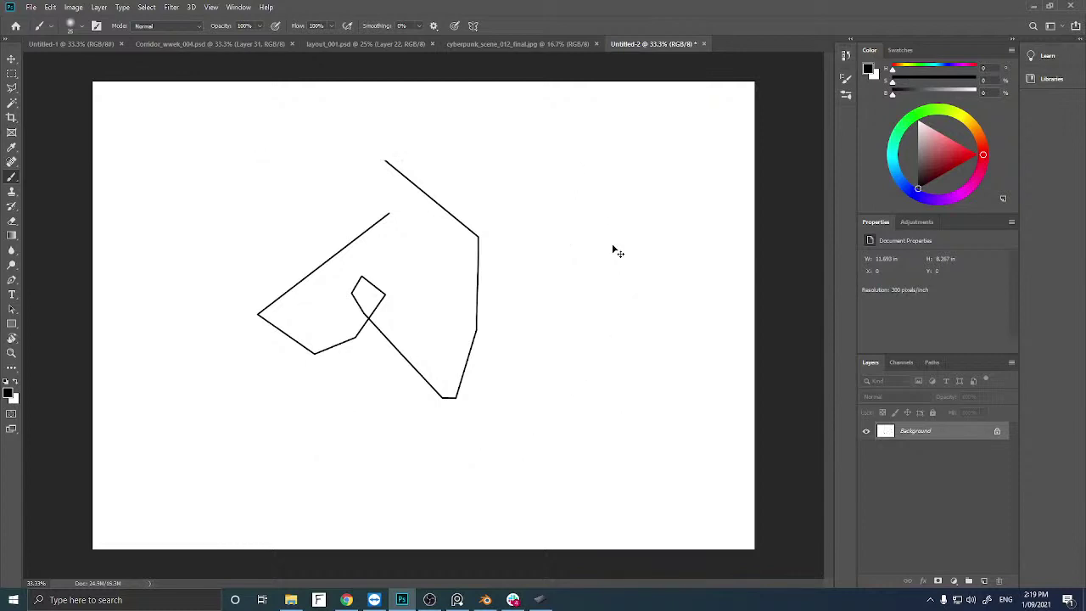
key(ctrl+z)
key(ctrl+z)
key(ctrl+z)
key(ctrl+z)
key(ctrl+z)
key(ctrl+z)
key(ctrl+z)
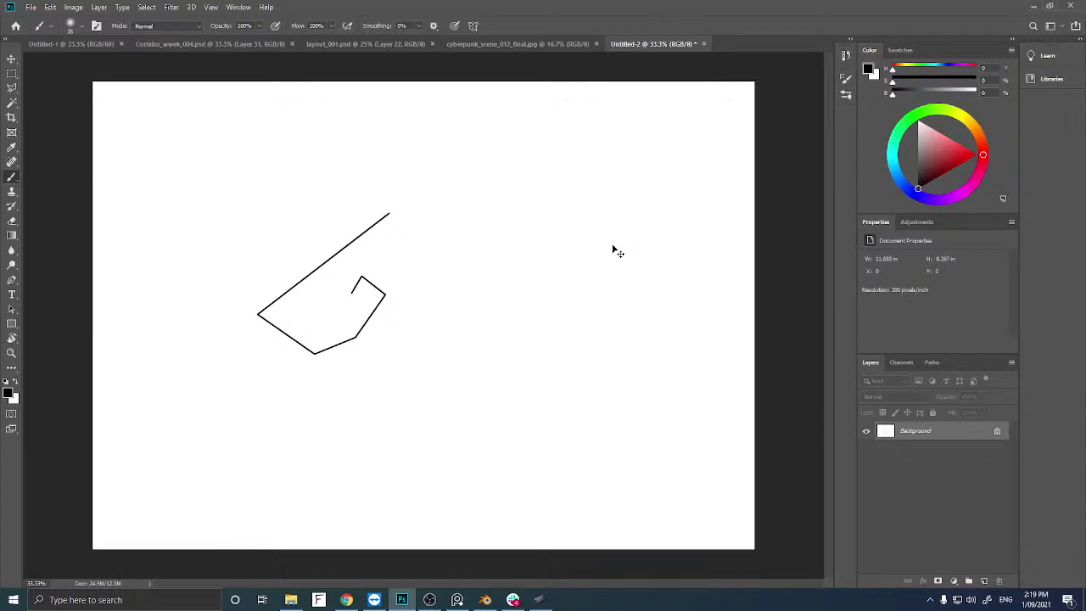
key(ctrl+z)
key(ctrl+z)
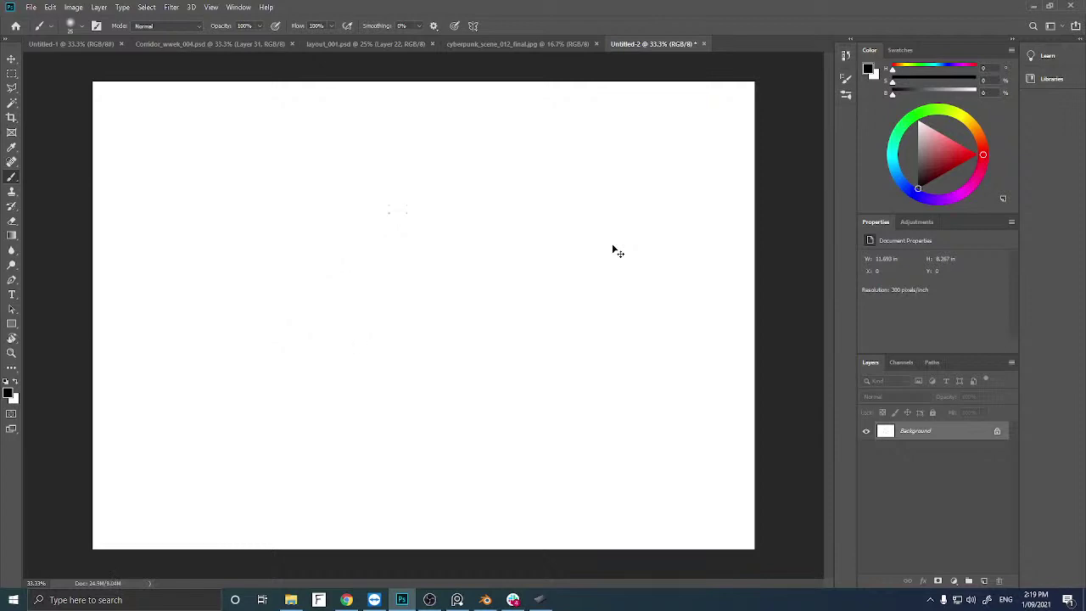
Select the Hard Round brush and draw two long horizontal straight lines, one across the upper canvas and one across the lower.
right_click(498, 241)
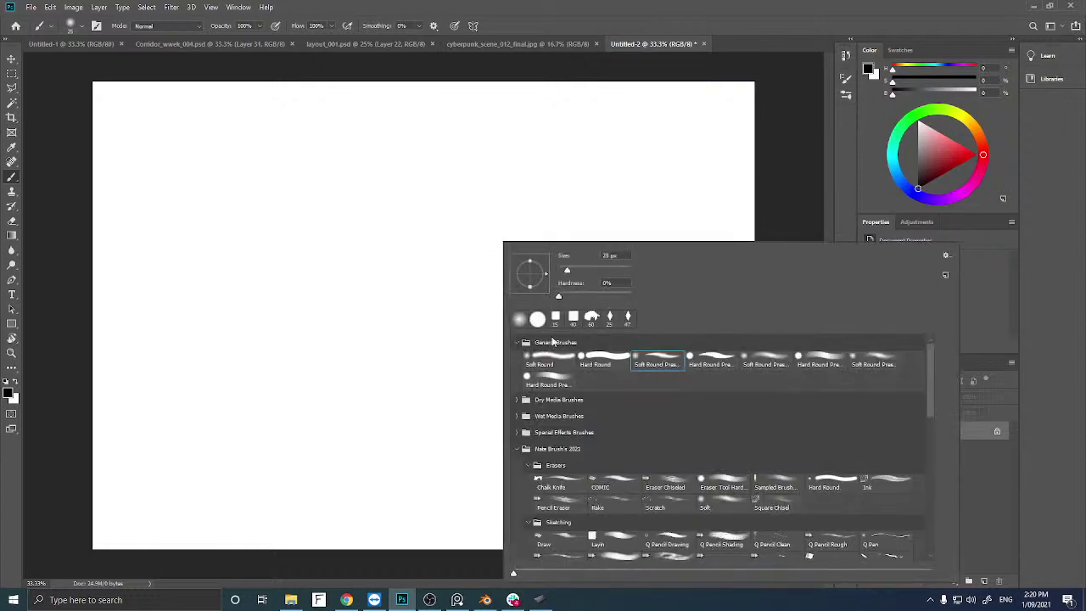
double_click(607, 365)
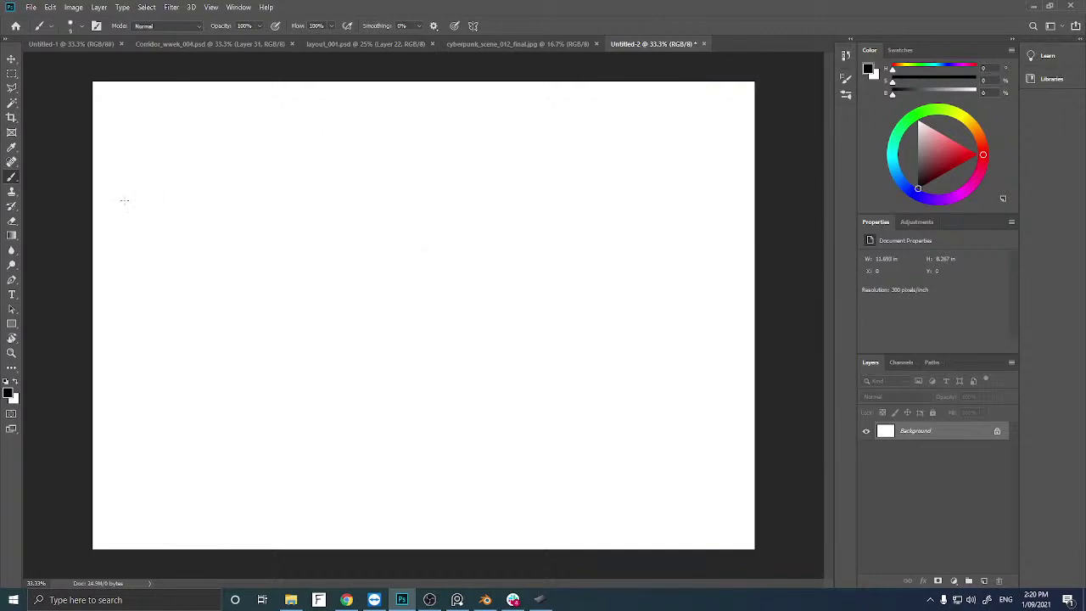
shift+drag(134, 201, 711, 201)
shift+drag(652, 448, 91, 447)
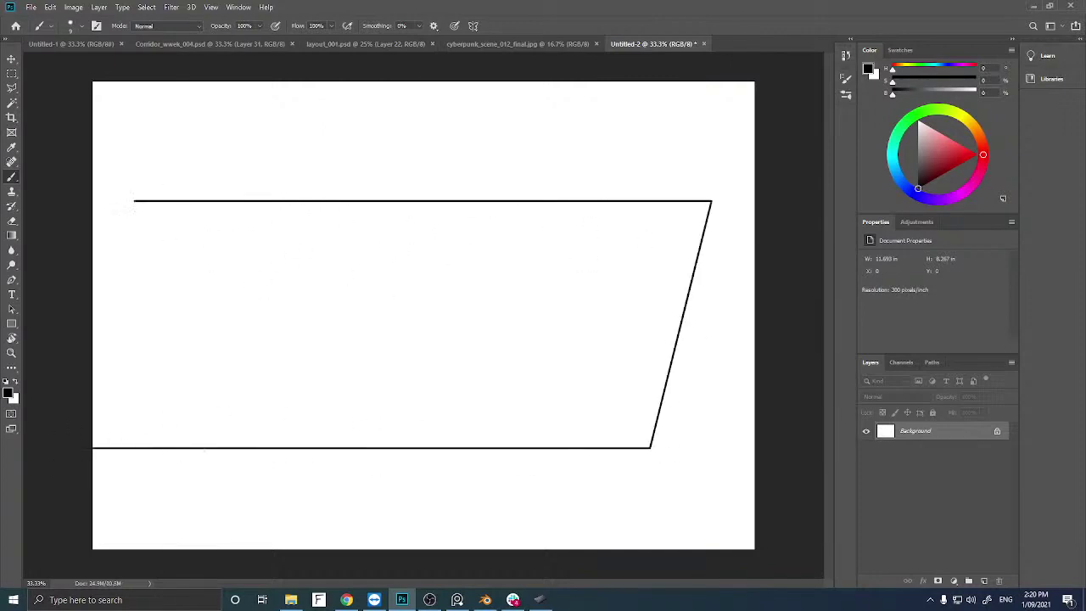
key(ctrl+z)
shift+drag(164, 449, 740, 505)
Turn on Vertical paint symmetry for the brush, with its axis through the centre of the canvas.
key(z)
click(398, 377)
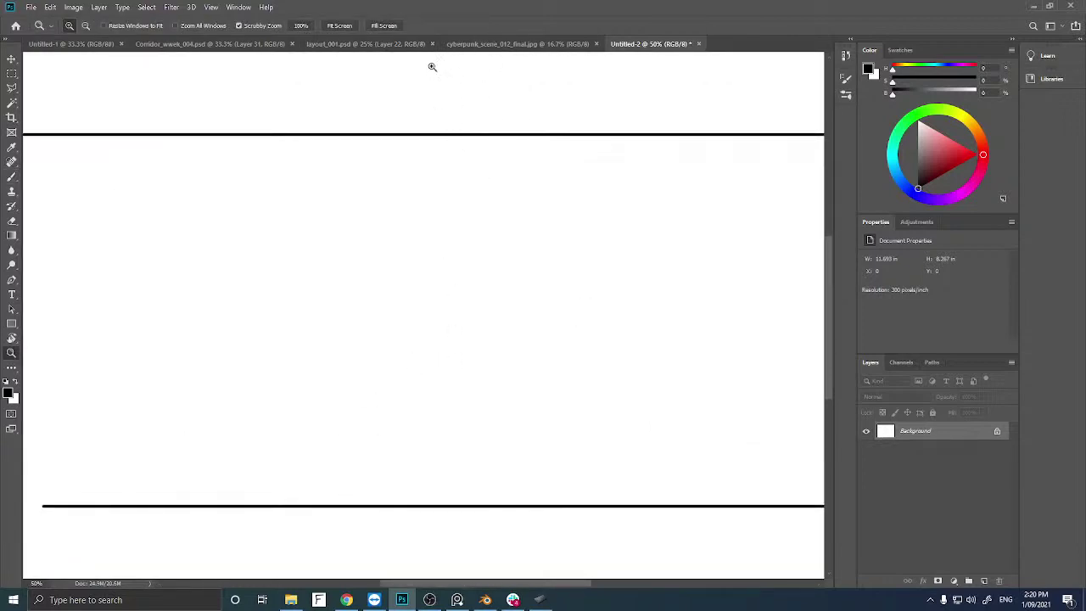
key(b)
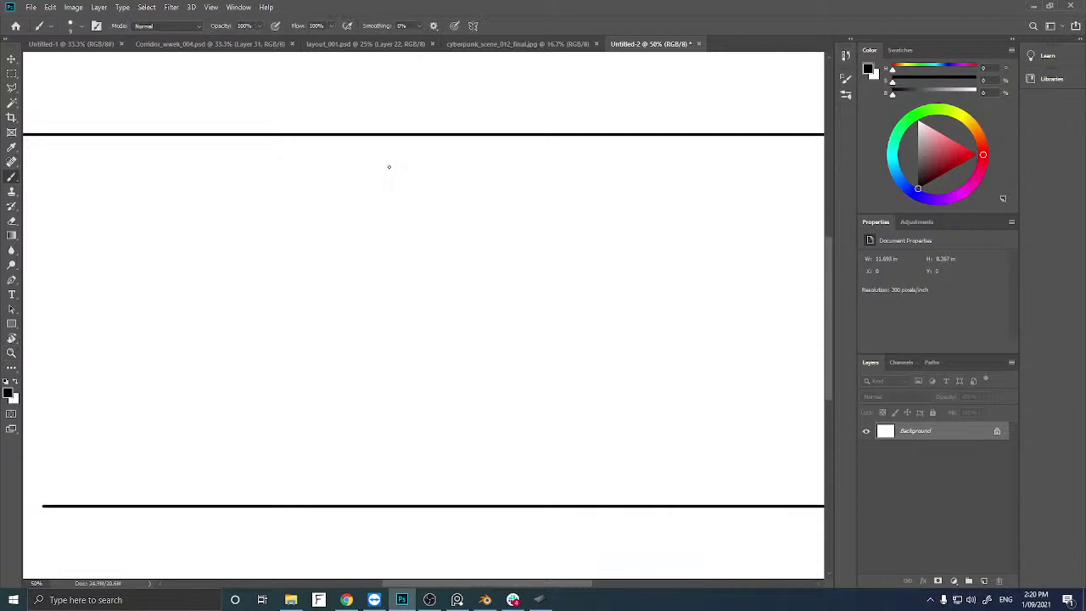
click(473, 25)
click(484, 68)
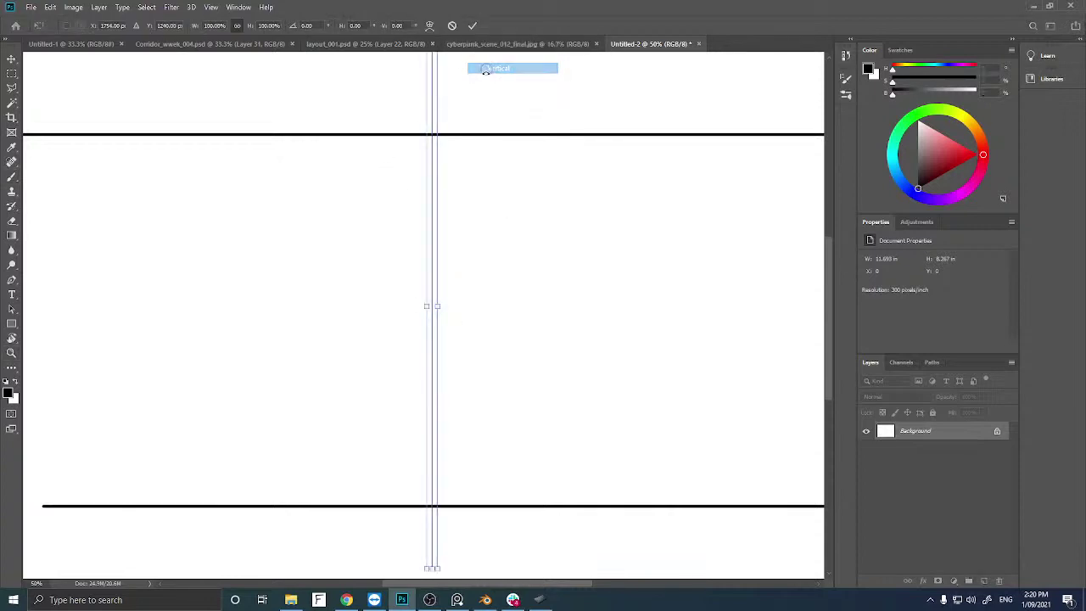
key(Return)
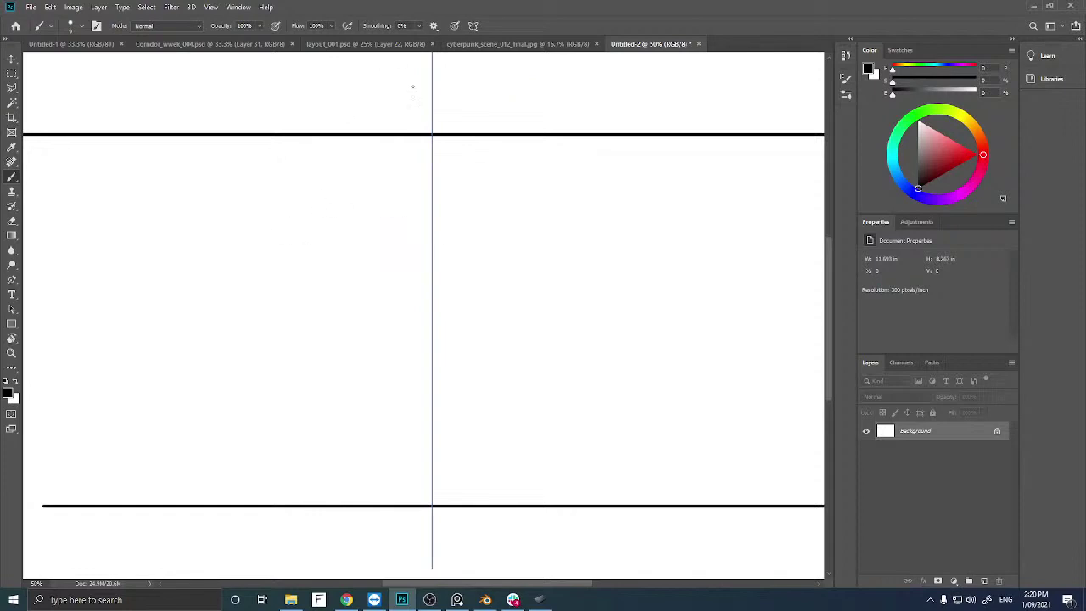
Draw mirrored freehand curls around the vertical axis, and another curl using Dual Axis symmetry.
mouse_move(414, 237)
mouse_down()
mouse_move(310, 294)
mouse_move(351, 266)
mouse_move(351, 348)
mouse_move(395, 363)
mouse_up()
mouse_move(438, 272)
mouse_down()
mouse_move(409, 353)
mouse_move(359, 376)
mouse_move(372, 358)
mouse_move(311, 304)
mouse_move(268, 318)
mouse_move(216, 284)
mouse_move(219, 304)
mouse_move(330, 231)
mouse_move(274, 267)
mouse_move(226, 276)
mouse_up()
click(474, 25)
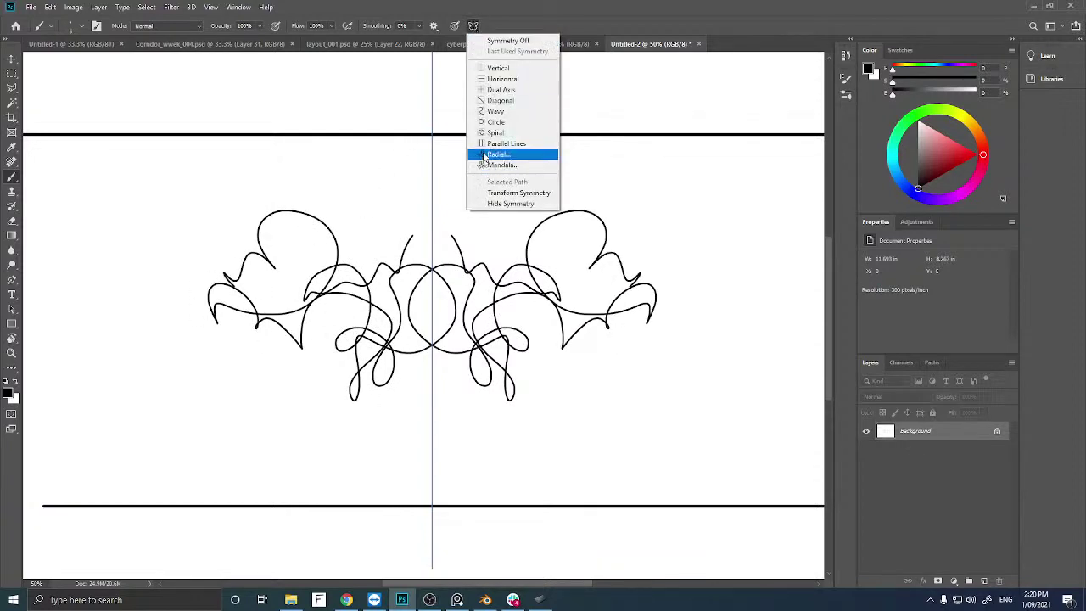
click(496, 90)
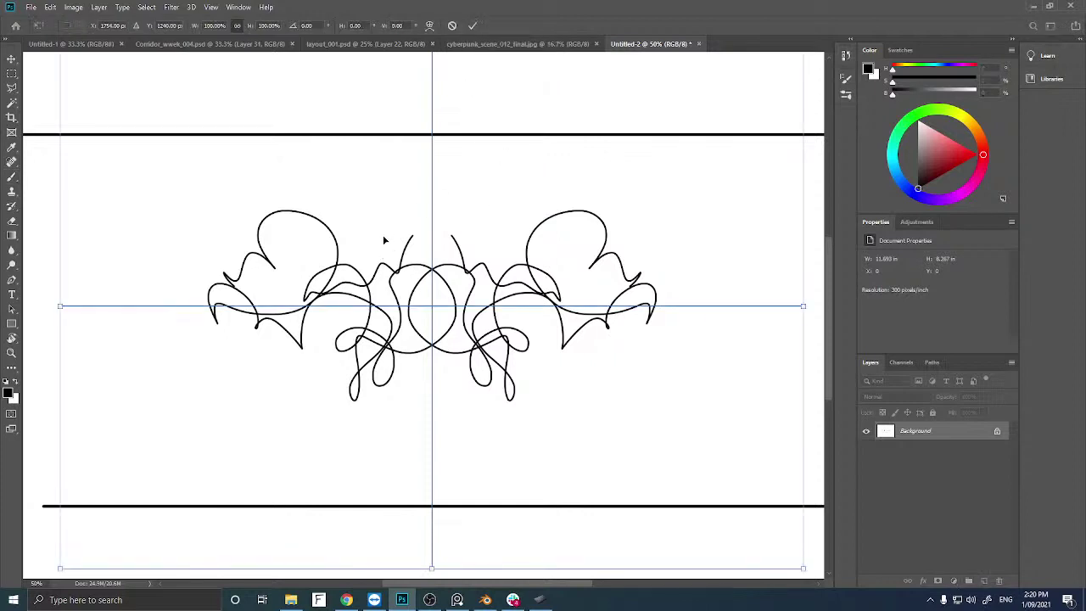
key(Return)
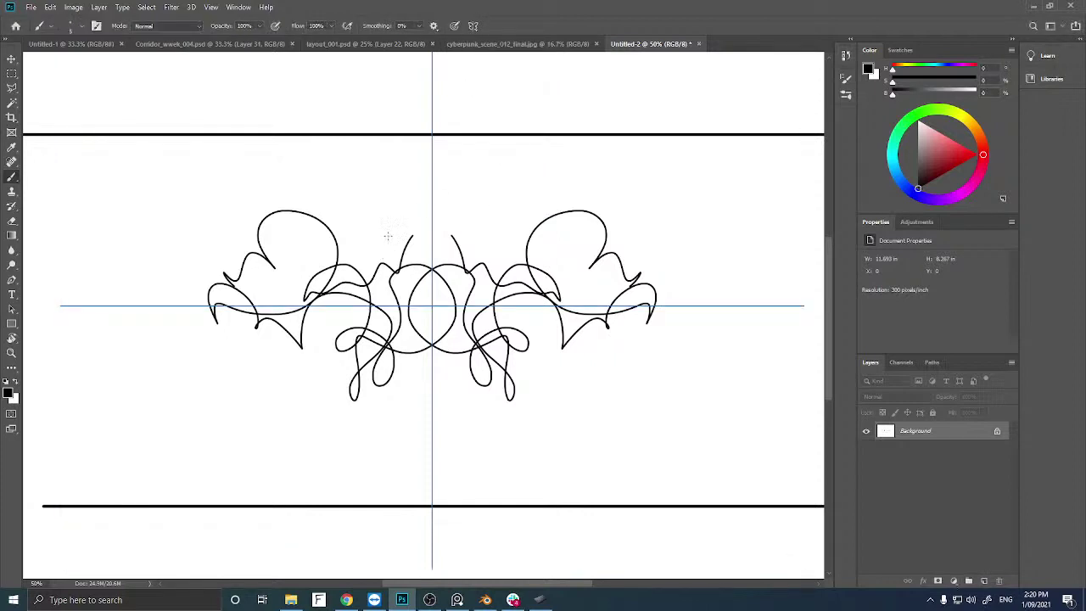
mouse_move(395, 202)
mouse_down()
mouse_move(352, 215)
mouse_move(376, 148)
mouse_move(299, 208)
mouse_move(329, 115)
mouse_move(243, 147)
mouse_move(213, 182)
mouse_up()
Switch the paint symmetry back to Vertical and undo the freehand curls.
click(472, 27)
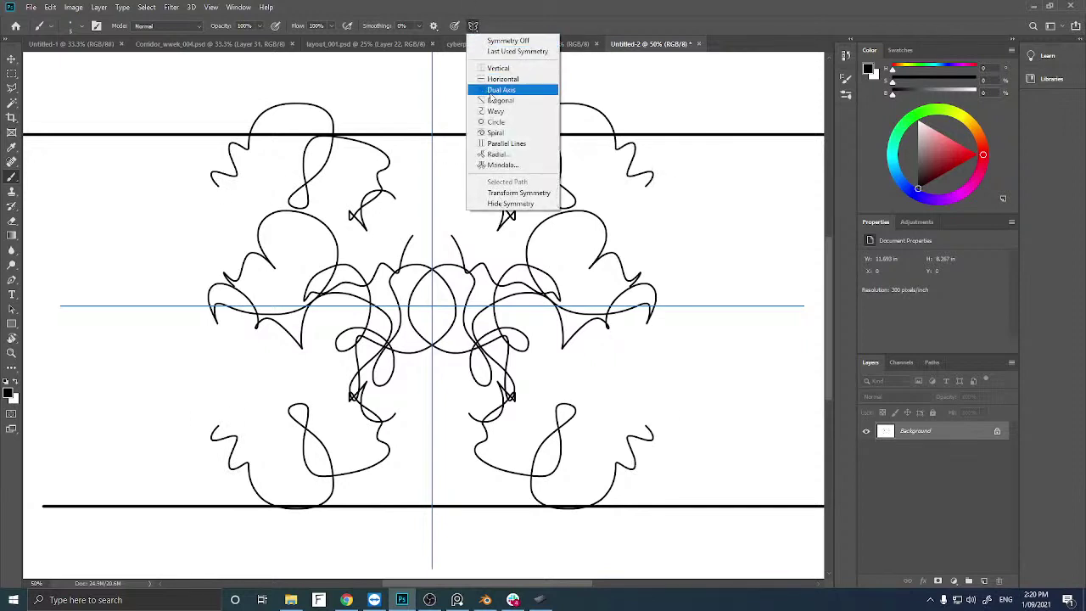
click(496, 66)
key(Return)
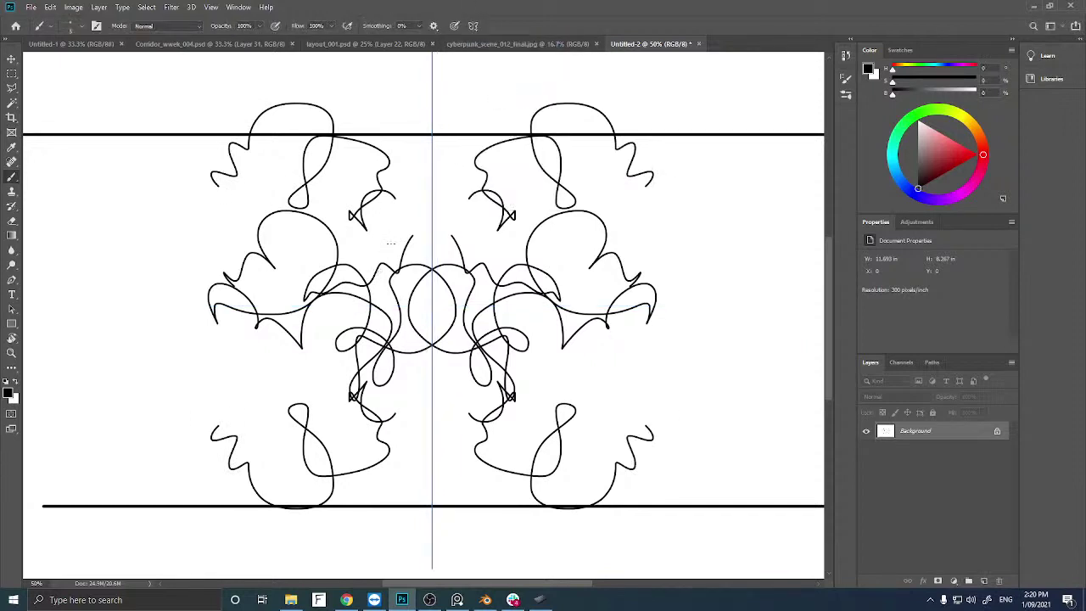
key(ctrl+z)
key(ctrl+z)
key(ctrl+z)
key(ctrl+z)
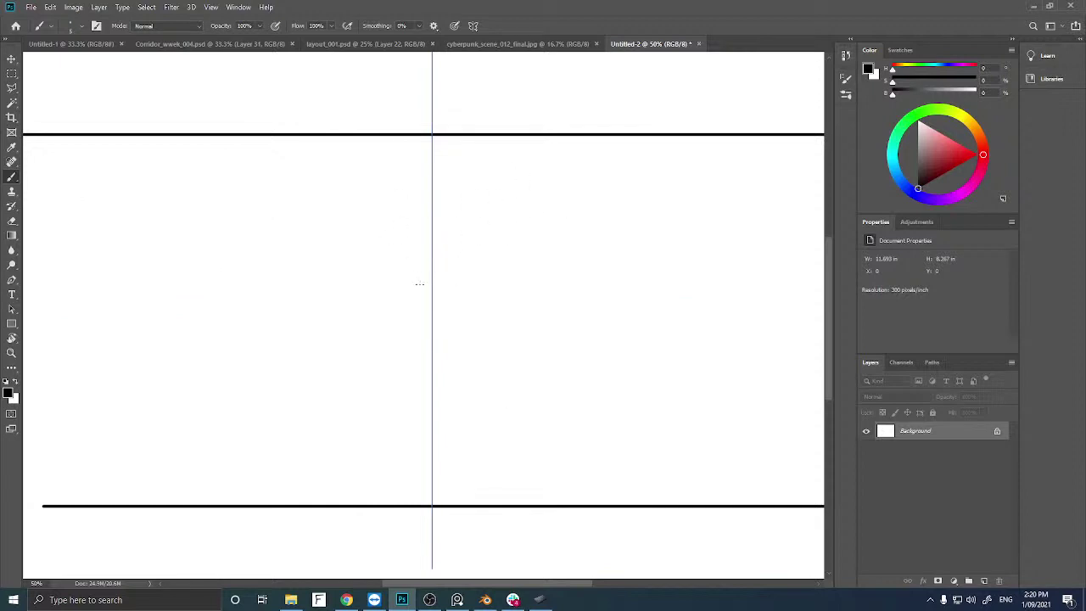
Draw the outer outline of a door frame with mirrored straight brush lines, from a flat top edge down to the lower horizontal line.
drag(421, 268, 303, 268)
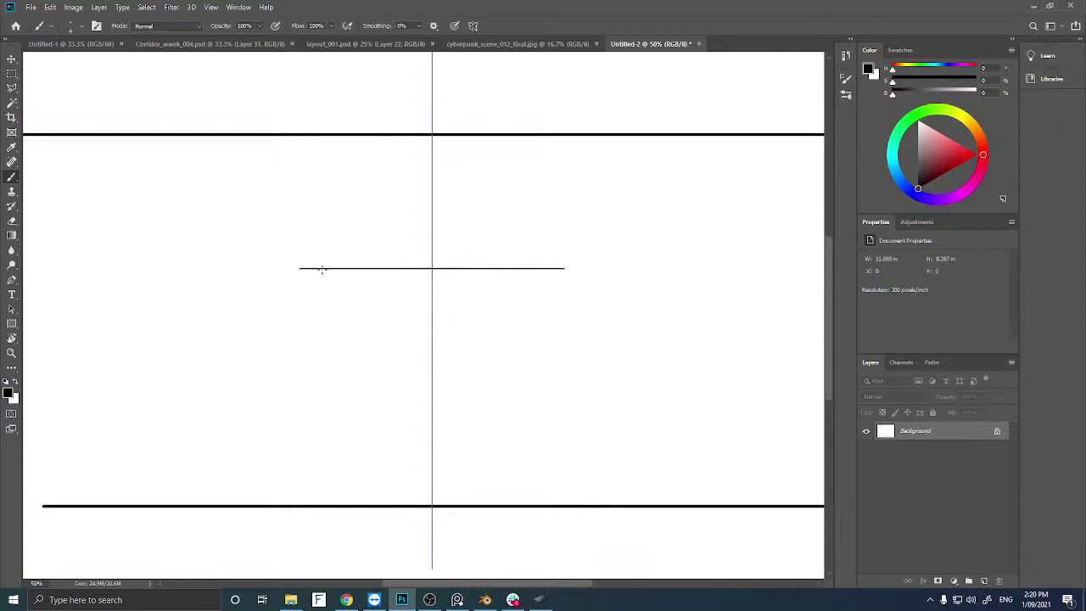
shift+click(264, 317)
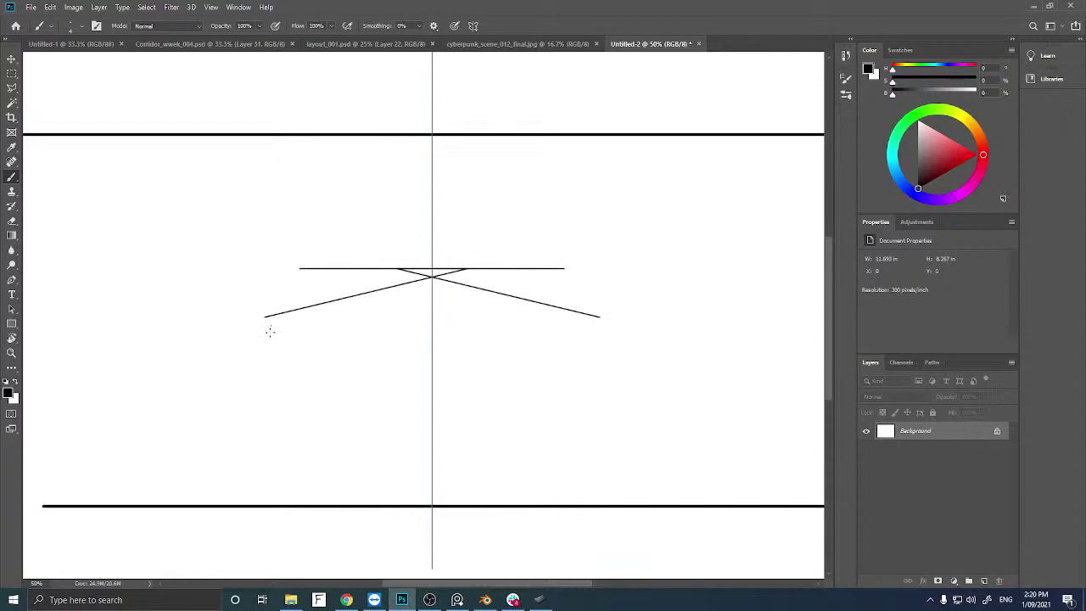
key(ctrl+z)
shift+click(286, 301)
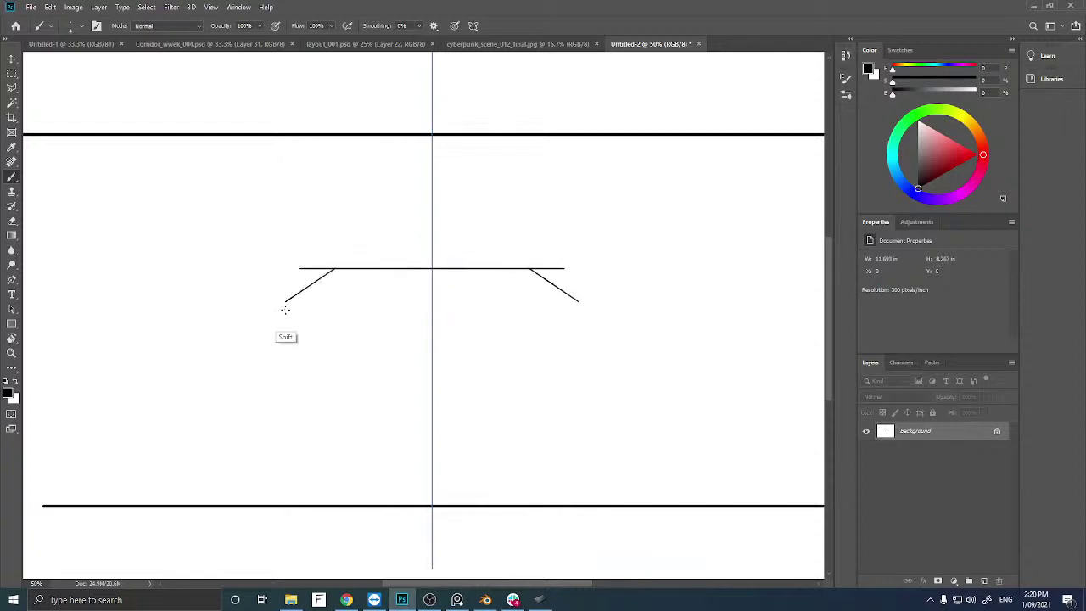
shift+drag(286, 301, 286, 374)
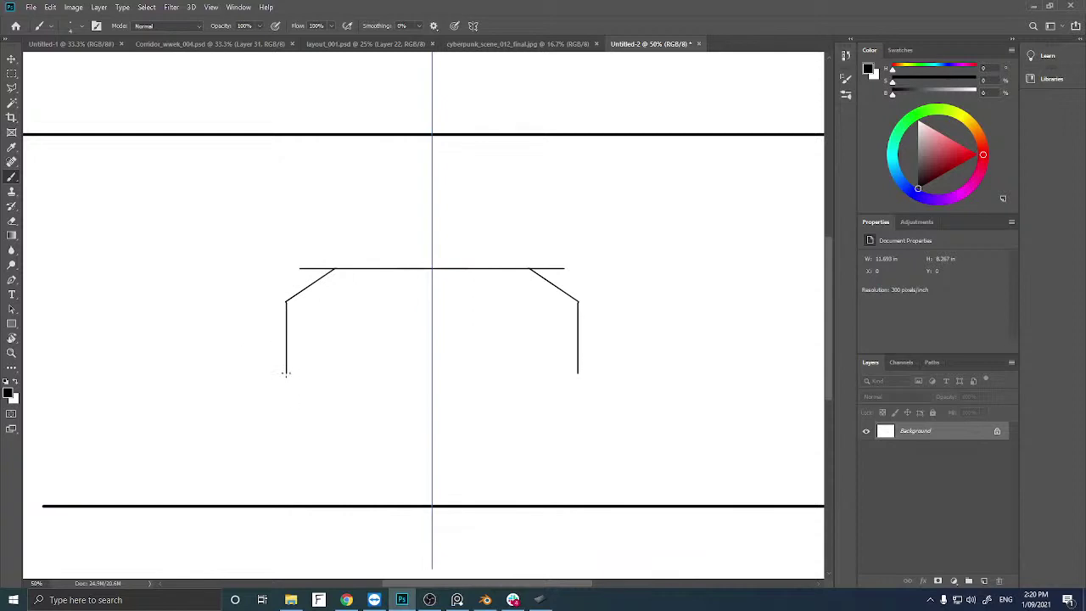
shift+click(320, 400)
shift+click(349, 480)
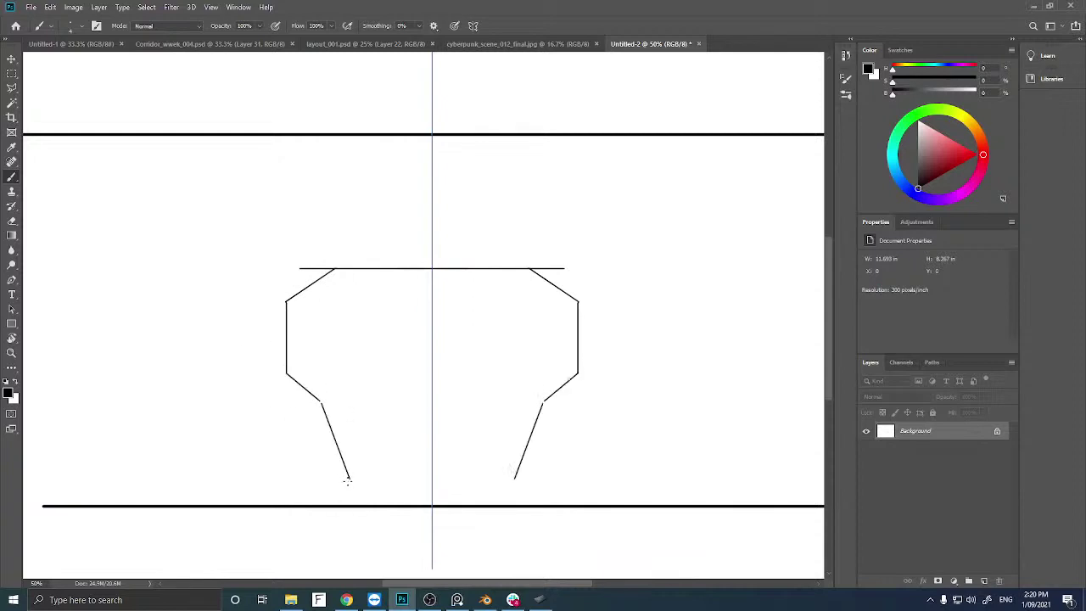
shift+click(322, 496)
shift+click(323, 505)
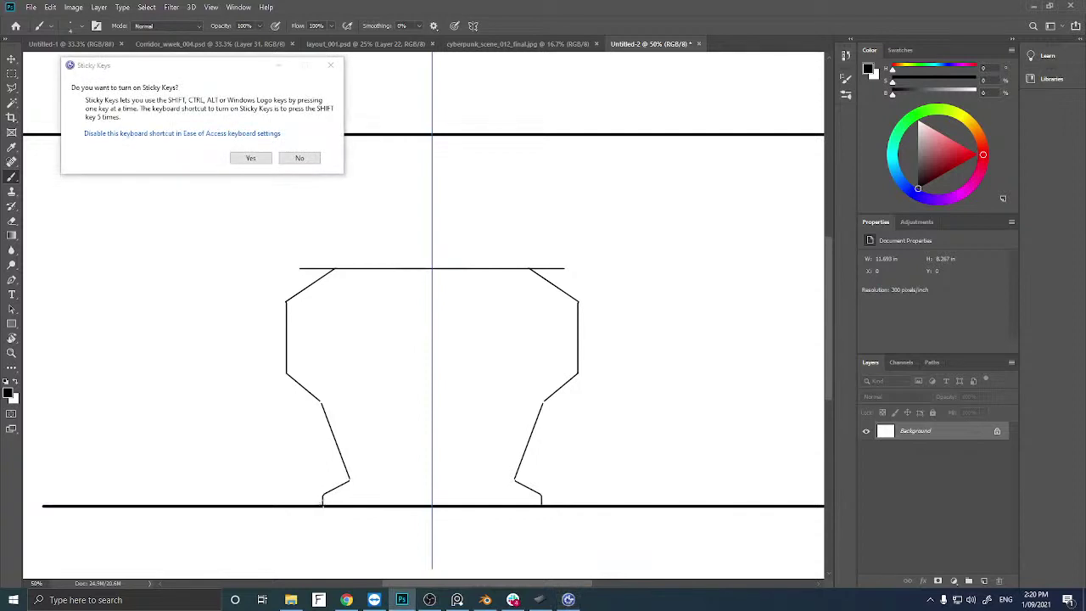
click(299, 160)
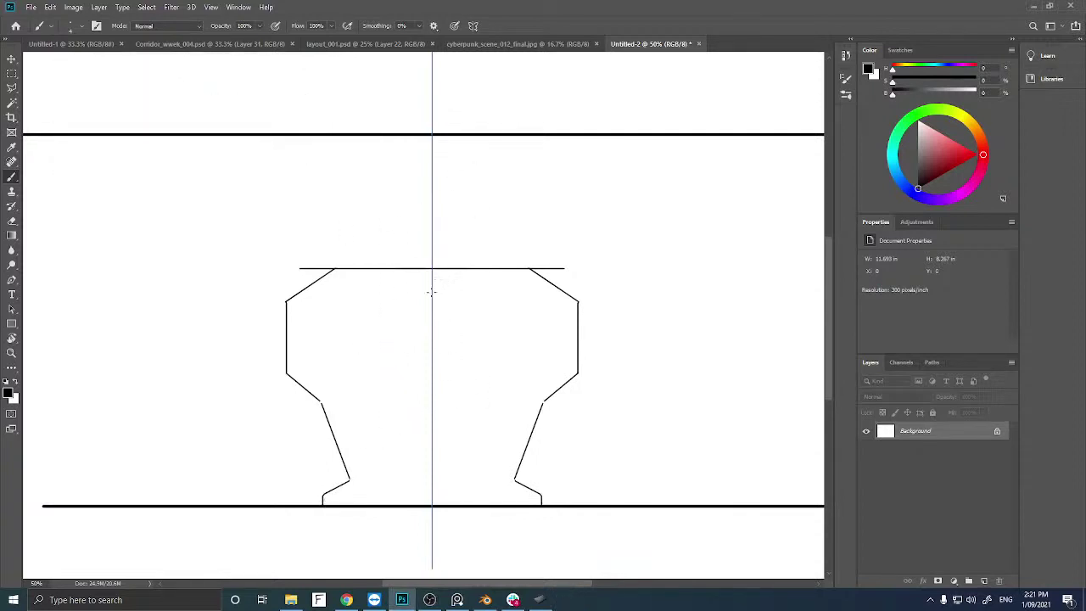
Draw the stepped inner line beneath the frame's top edge with mirrored straight strokes, and open the settings for disabling the Sticky Keys shortcut.
click(436, 323)
shift+click(390, 323)
shift+click(377, 301)
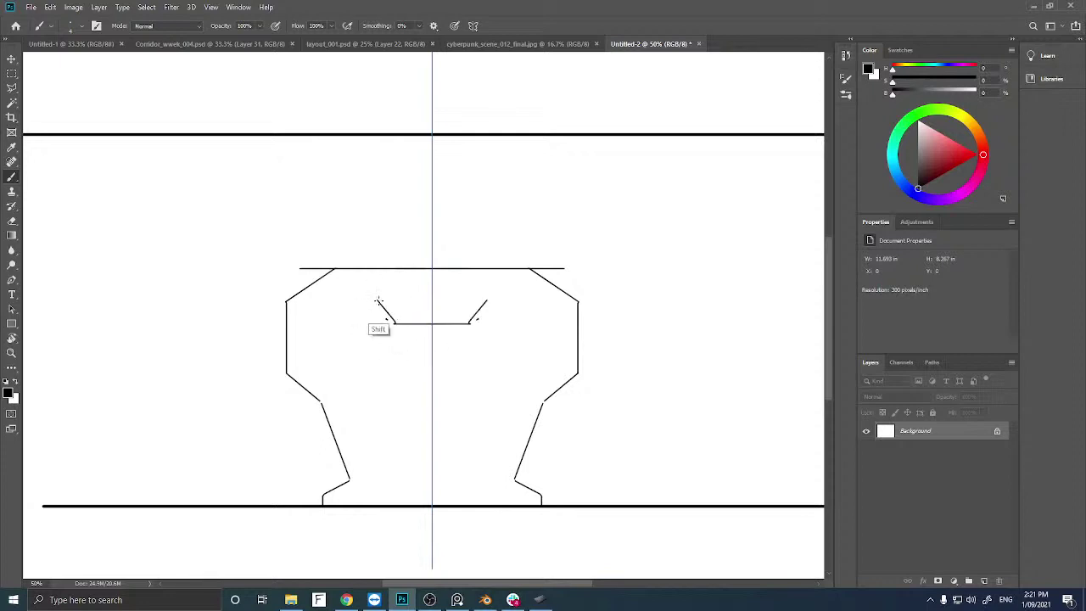
shift+click(351, 301)
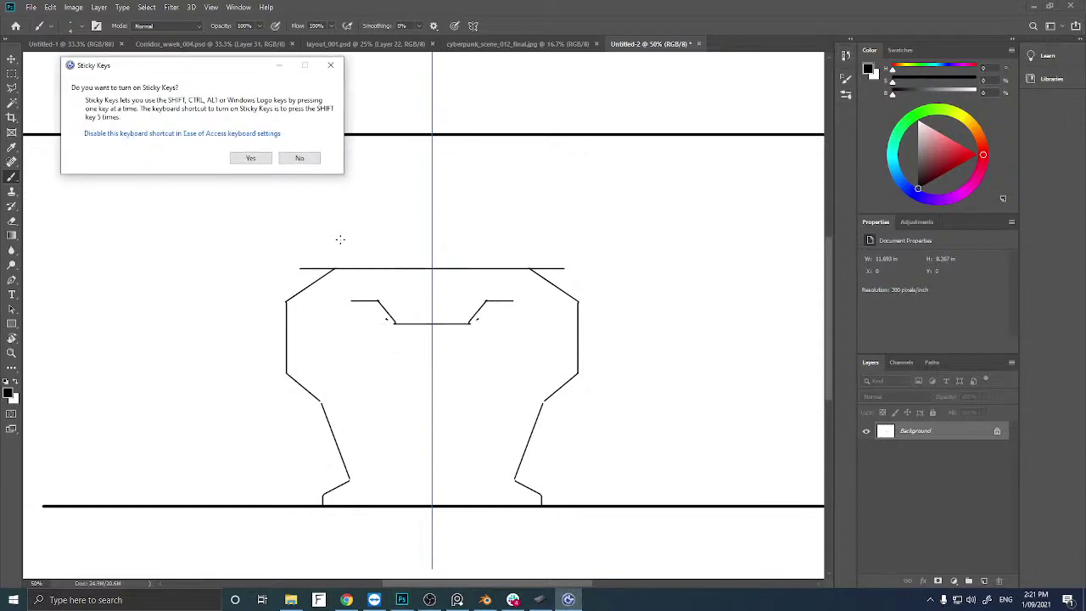
click(247, 134)
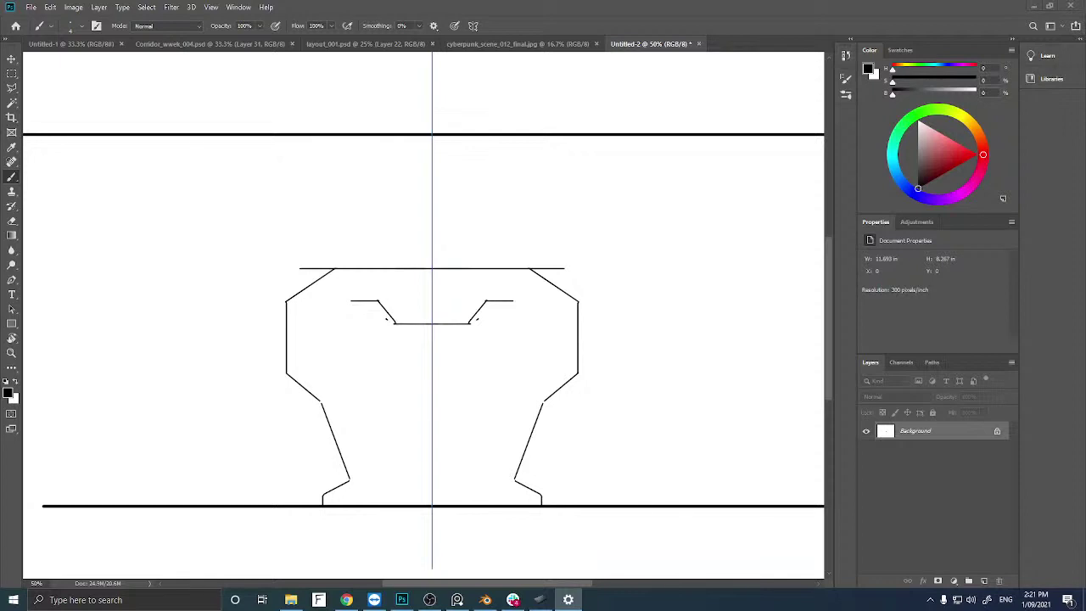
click(432, 158)
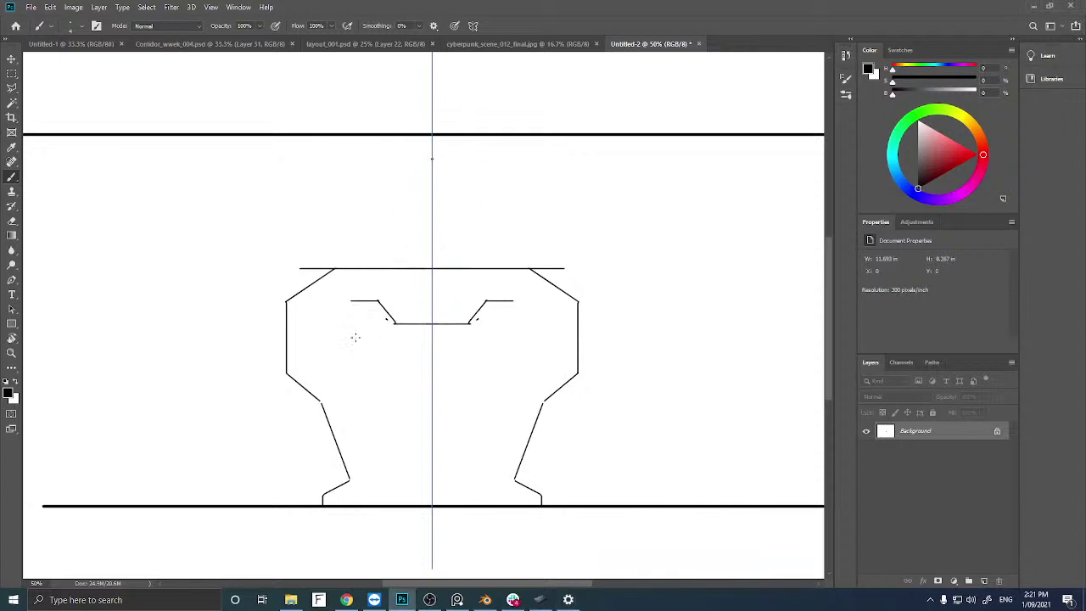
Continue the mirrored inner outline with straight segments down the frame's sides, ending in angled feet on the lower horizontal line.
shift+click(322, 323)
shift+click(322, 379)
shift+click(345, 415)
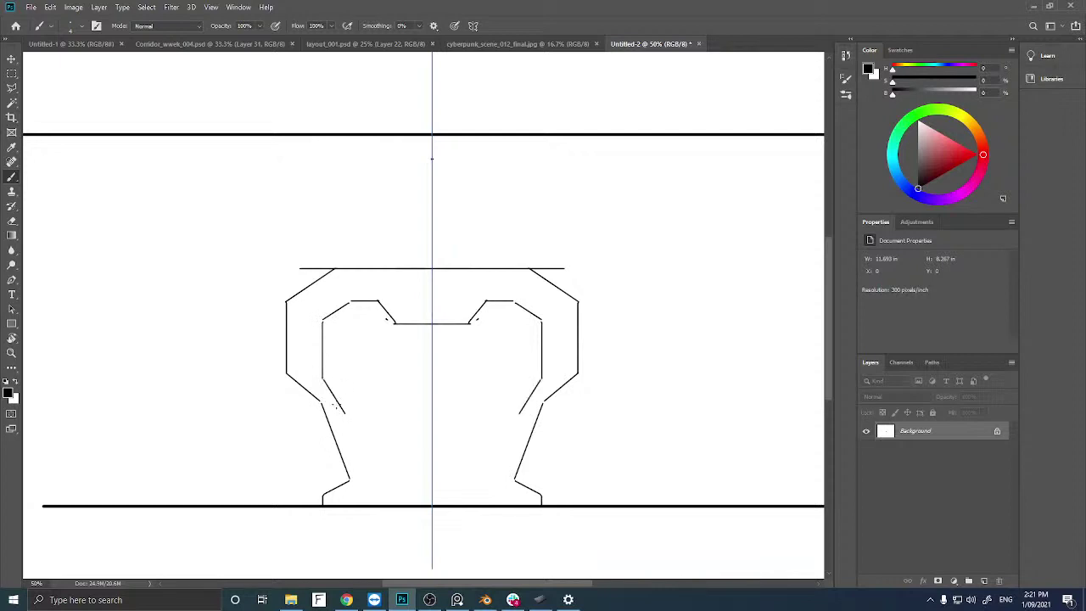
key(ctrl+z)
click(341, 402)
shift+click(343, 406)
shift+click(367, 477)
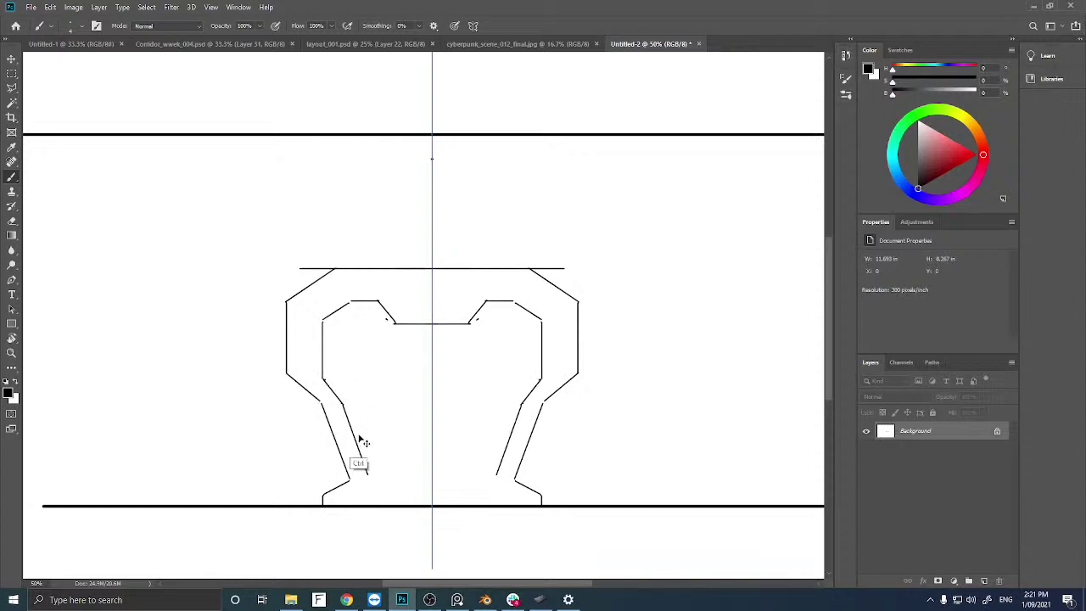
key(ctrl+z)
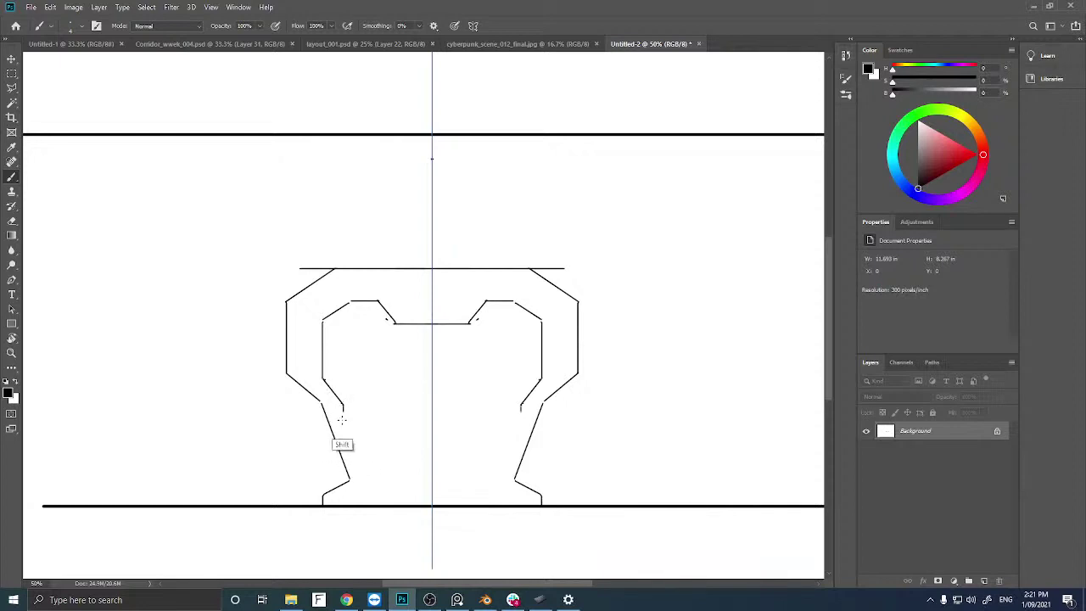
shift+click(344, 468)
shift+click(313, 481)
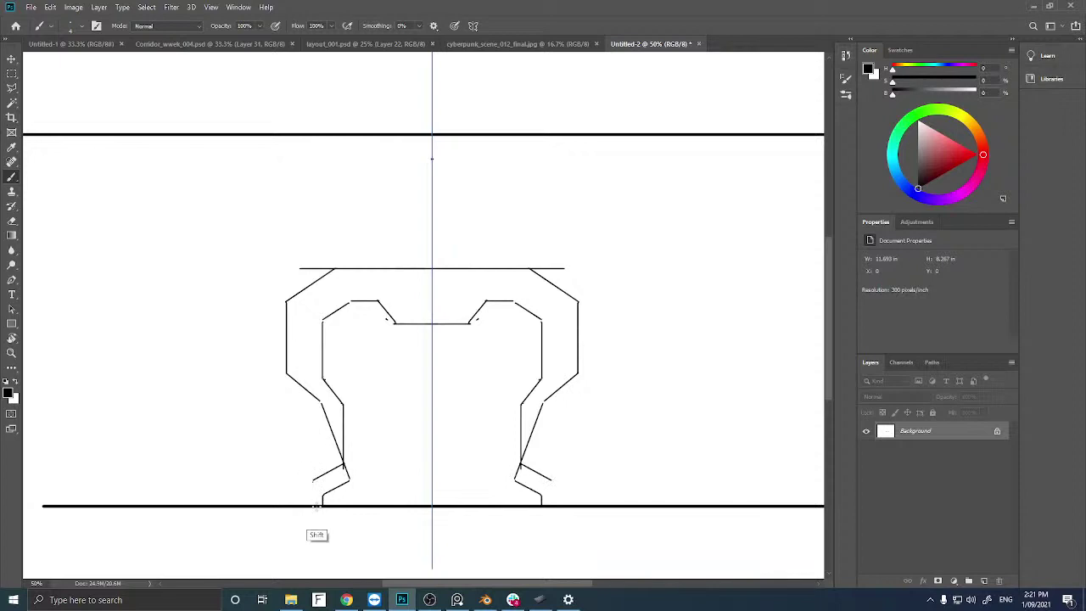
shift+click(316, 502)
Erase the old outer lines of the frame's lower legs and feet where they cross the new inner outline.
key(e)
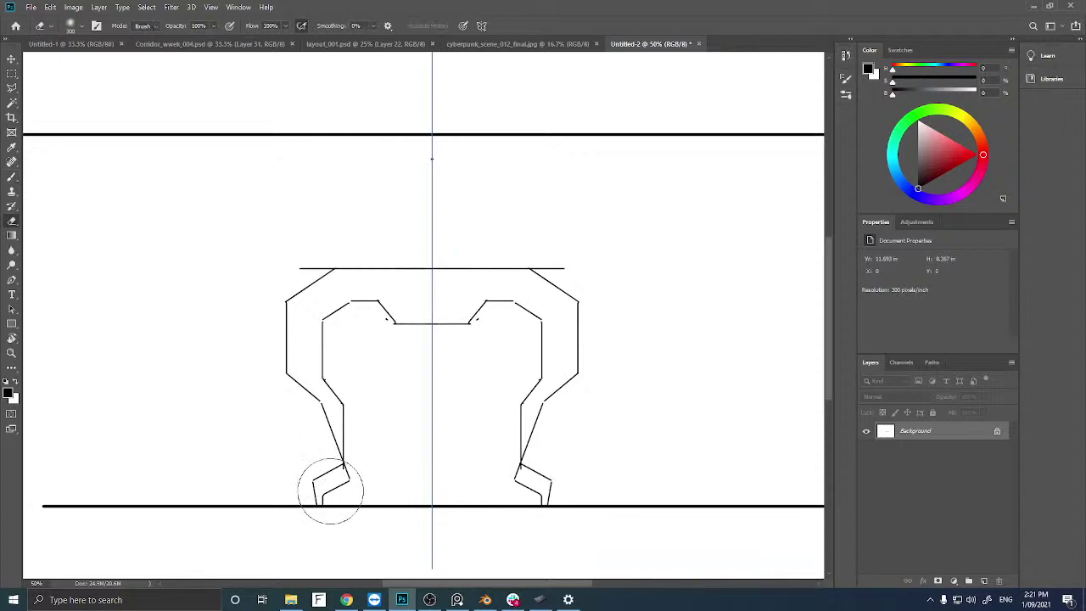
drag(329, 491, 355, 473)
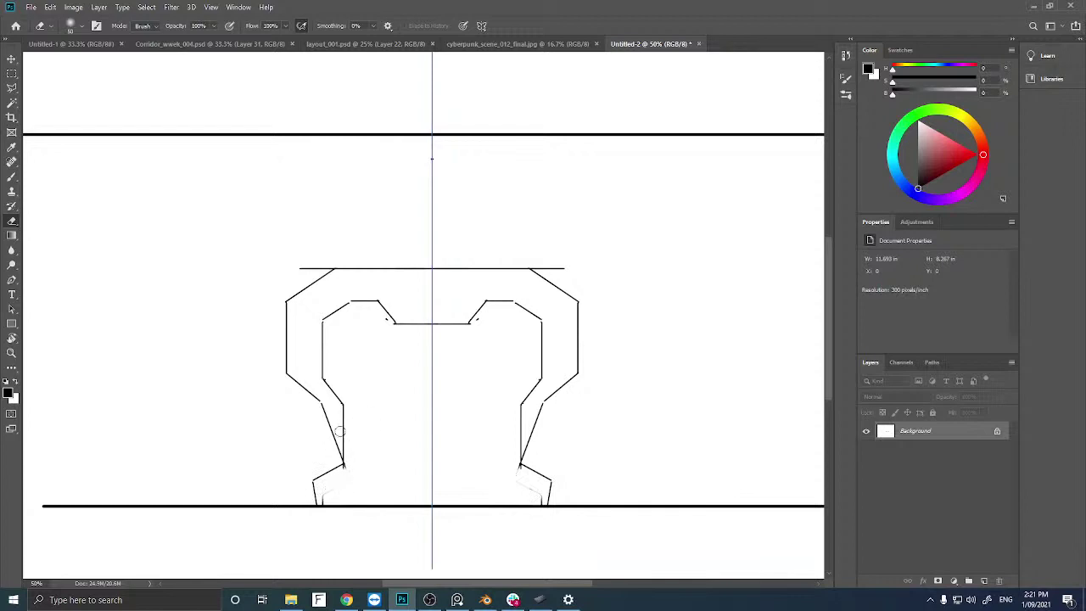
shift+click(331, 420)
Redraw the outer leg and foot outline with mirrored straight strokes, and erase the surplus flared line outside the foot.
key(b)
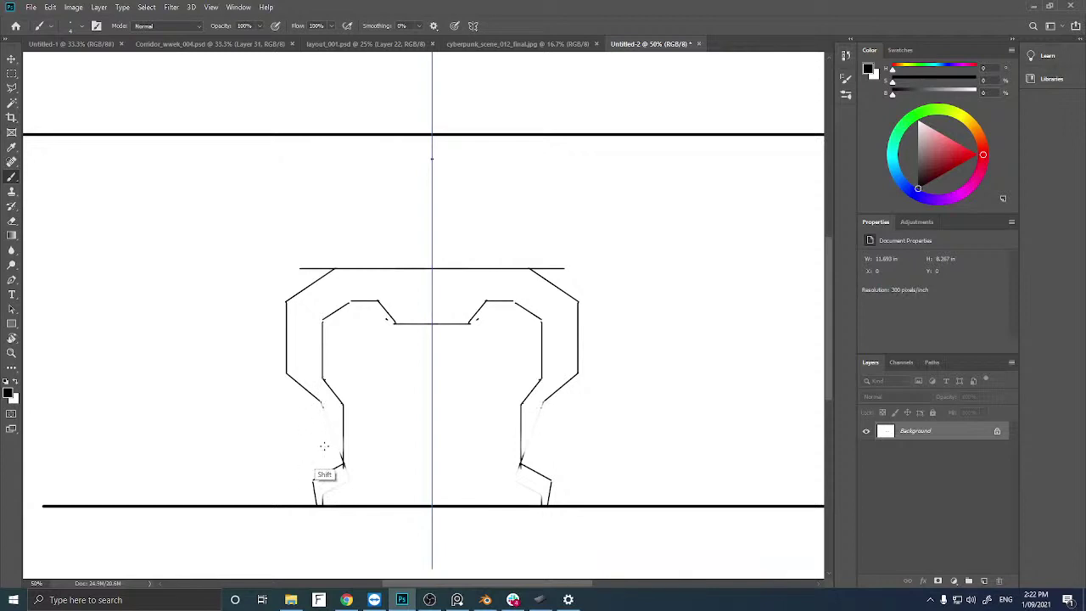
shift+click(327, 457)
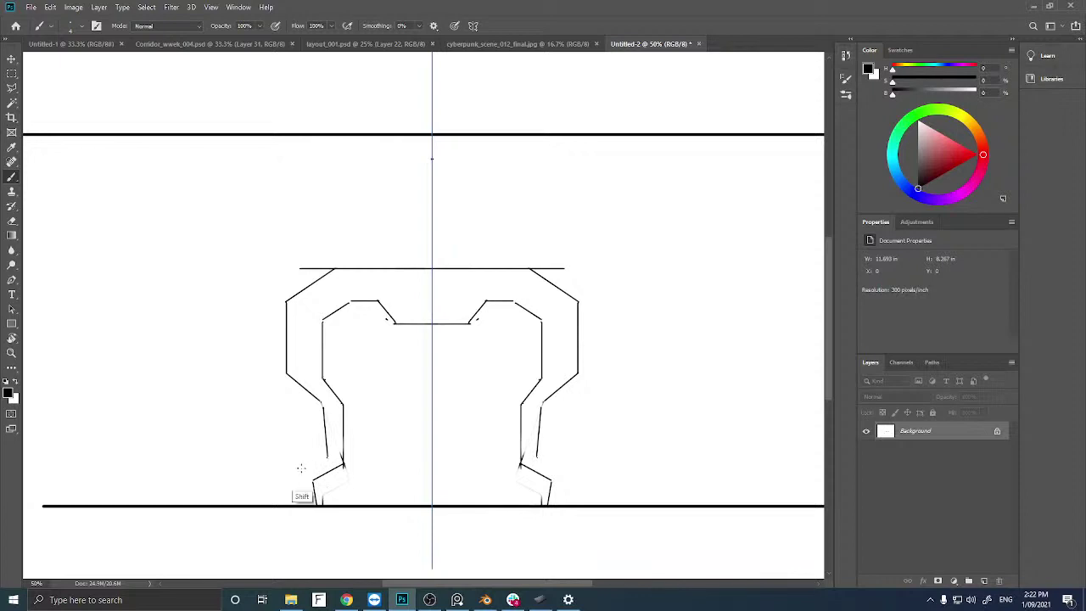
shift+click(298, 472)
shift+click(283, 504)
shift+drag(305, 468, 306, 487)
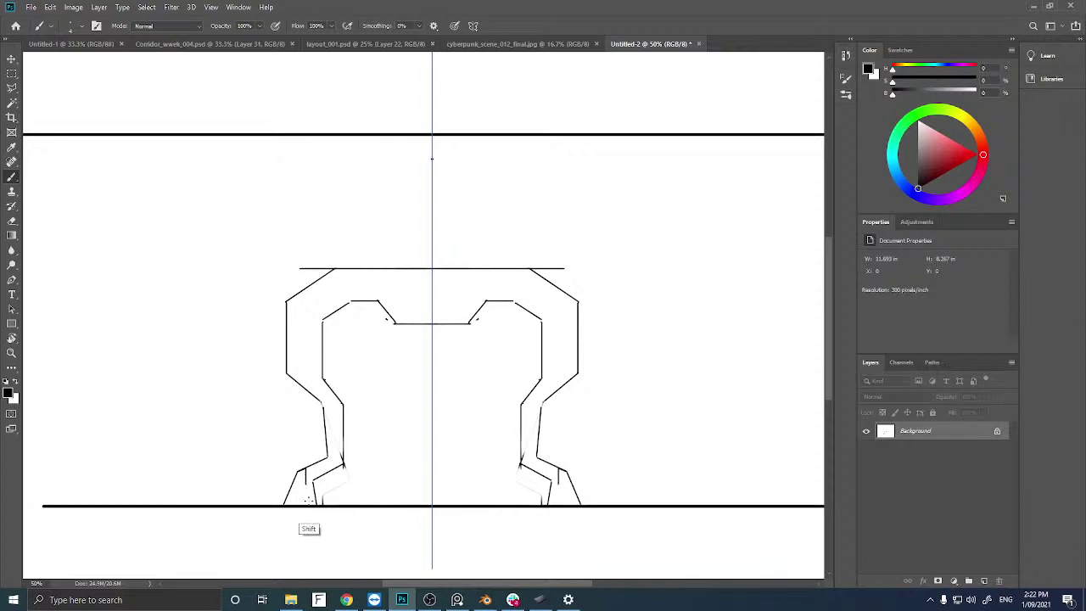
key(e)
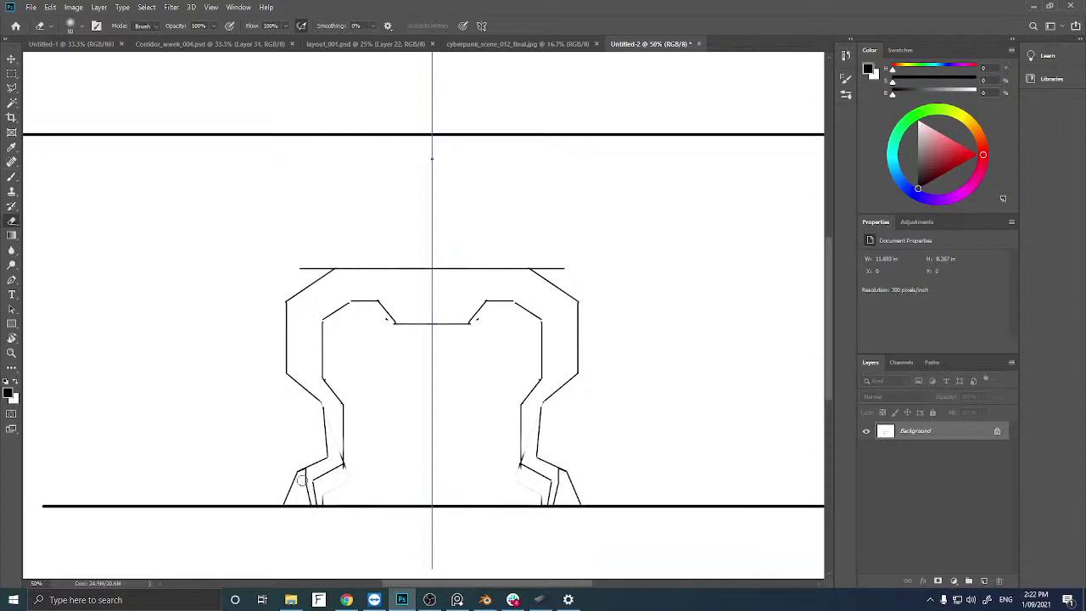
drag(294, 474, 279, 490)
Draw the door's central seam down the symmetry axis to the lower line, and add sloping side supports outside the frame.
key(b)
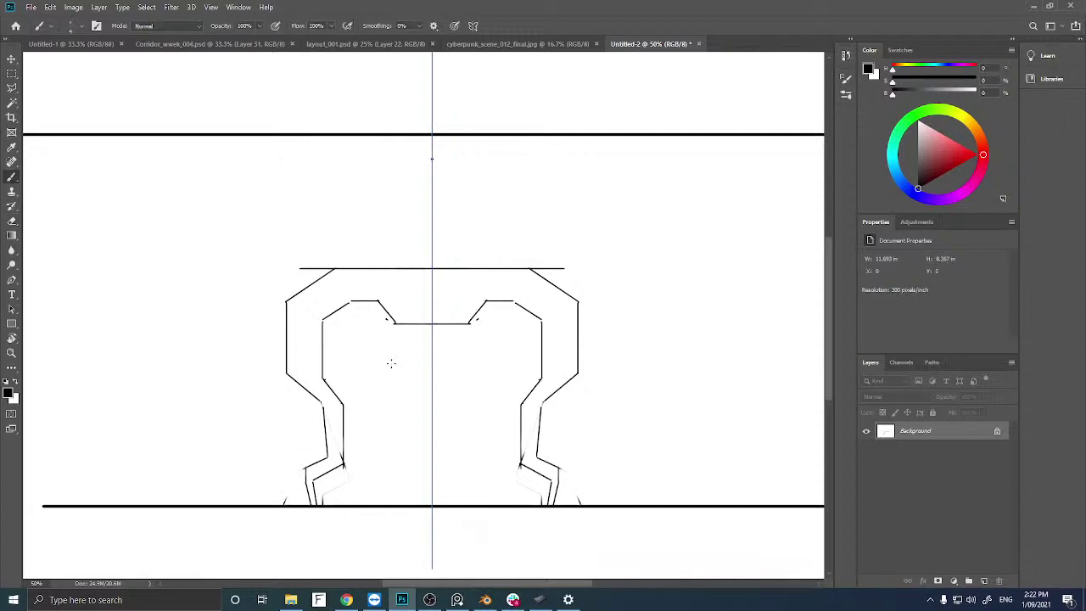
drag(429, 352, 429, 473)
key(ctrl+z)
drag(432, 325, 432, 380)
key(ctrl+z)
mouse_move(427, 325)
mouse_down()
mouse_move(432, 521)
mouse_move(432, 506)
mouse_up()
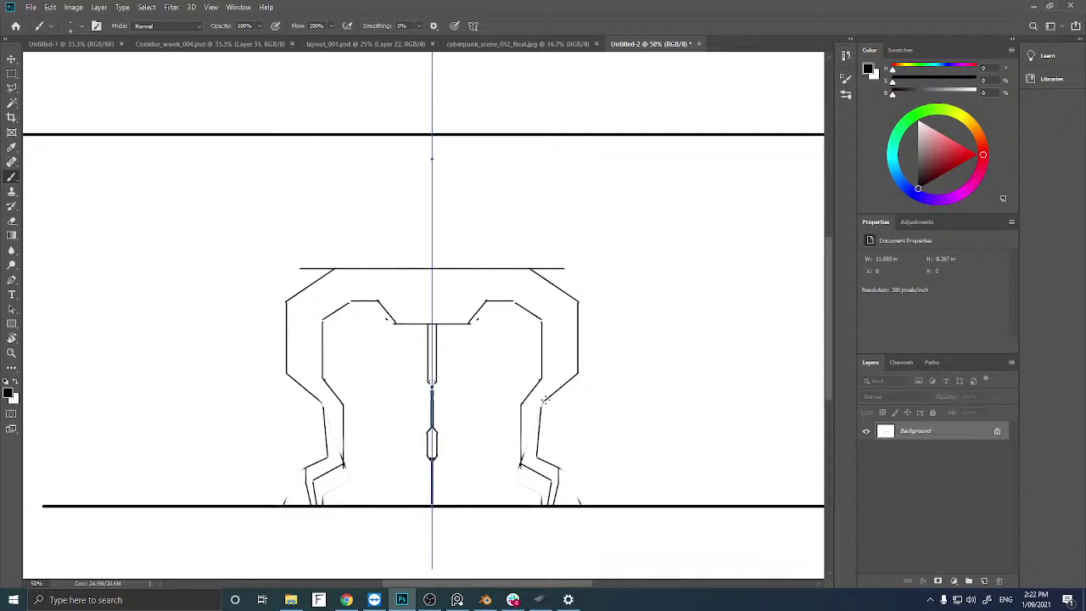
drag(579, 357, 603, 368)
shift+click(635, 503)
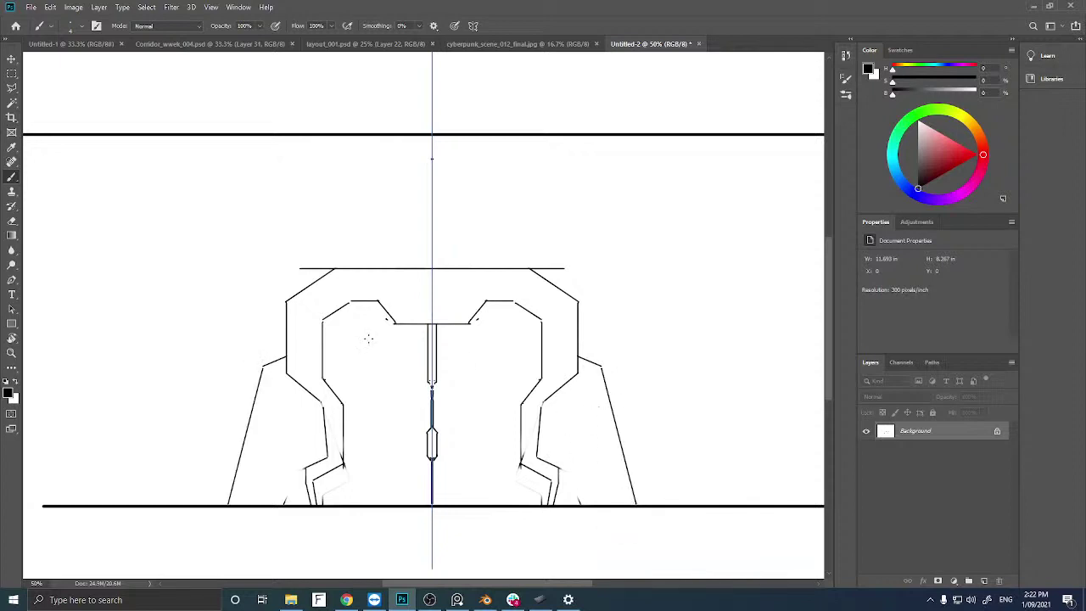
Turn paint symmetry off and draw a small straight-edged box across the sloping support beside the door.
click(473, 25)
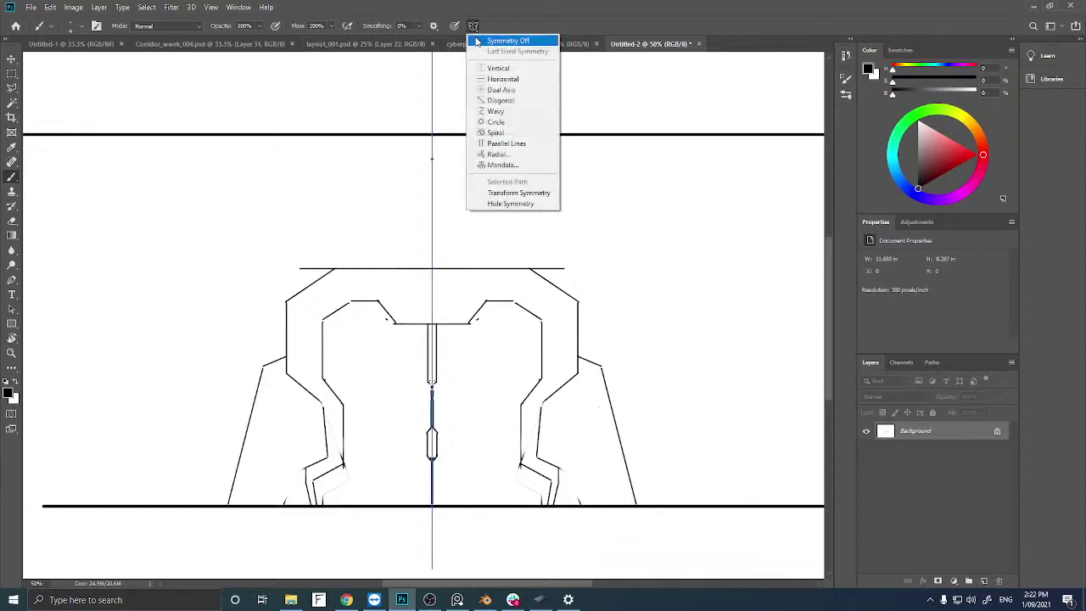
click(501, 38)
mouse_move(603, 406)
mouse_down()
mouse_move(602, 442)
mouse_move(635, 408)
mouse_move(645, 409)
mouse_move(643, 444)
mouse_up()
key(ctrl+z)
key(ctrl+z)
key(ctrl+z)
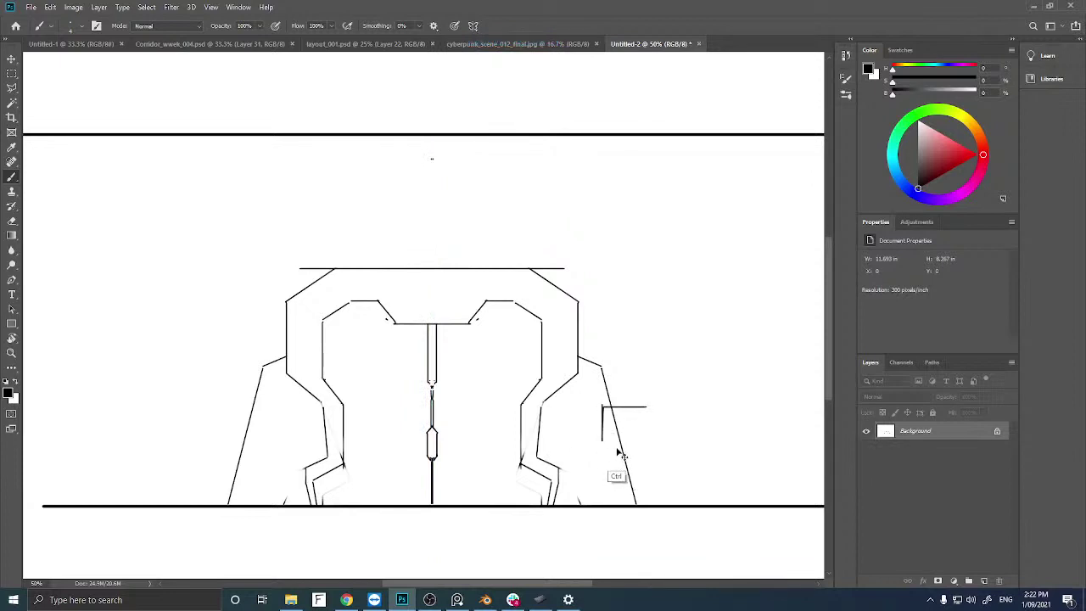
mouse_move(602, 406)
shift+mouse_down()
mouse_move(648, 409)
mouse_move(646, 443)
mouse_move(593, 440)
shift+mouse_up()
key(ctrl+z)
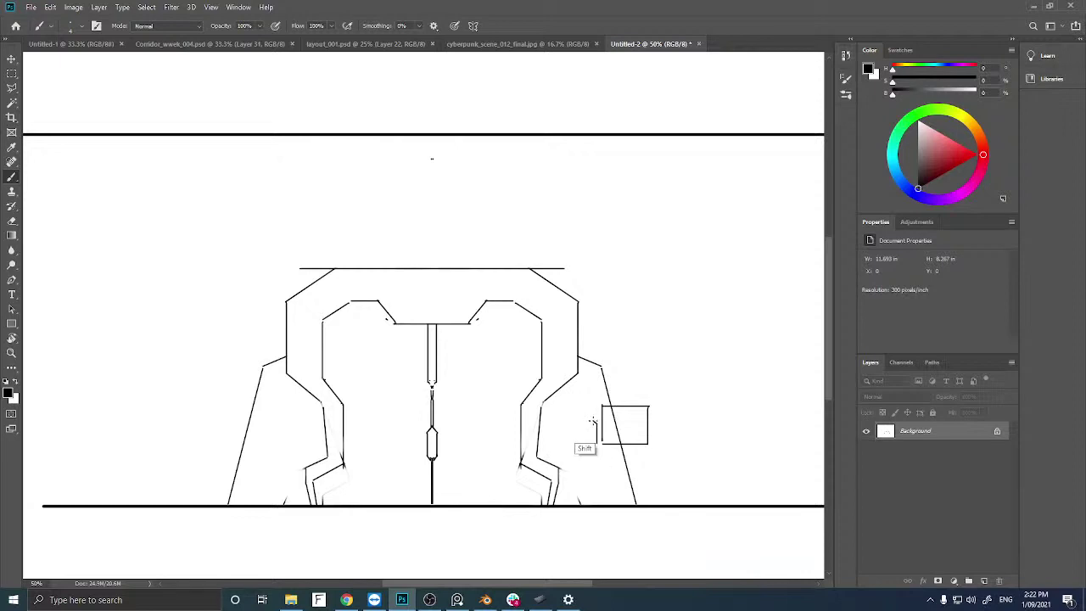
Draw a smaller panel with cut corners next to the box, using connected straight brush lines.
shift+click(599, 419)
shift+click(583, 428)
shift+click(582, 442)
shift+click(598, 442)
Switch to Corridor_wwek_004.psd and examine the finished door and the surrounding corridor panels up close.
key(e)
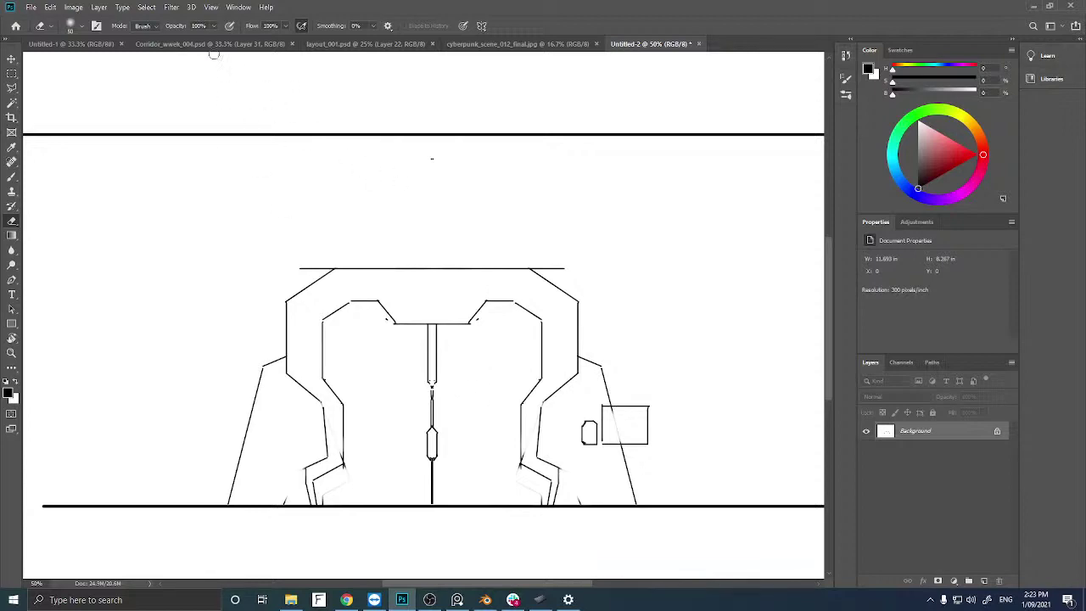
click(214, 45)
key(z)
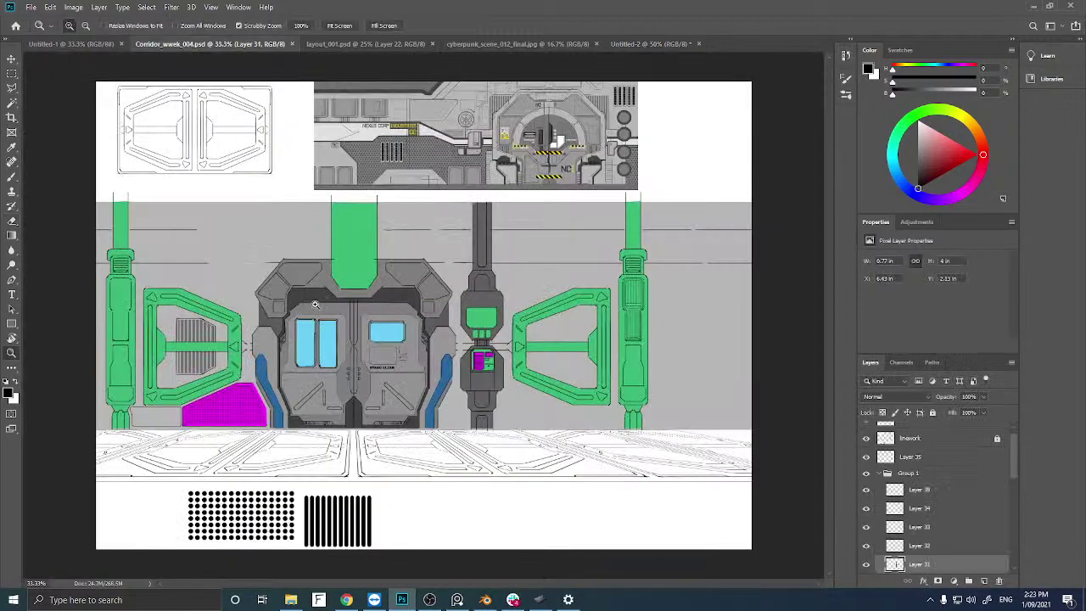
click(321, 306)
drag(269, 373, 368, 341)
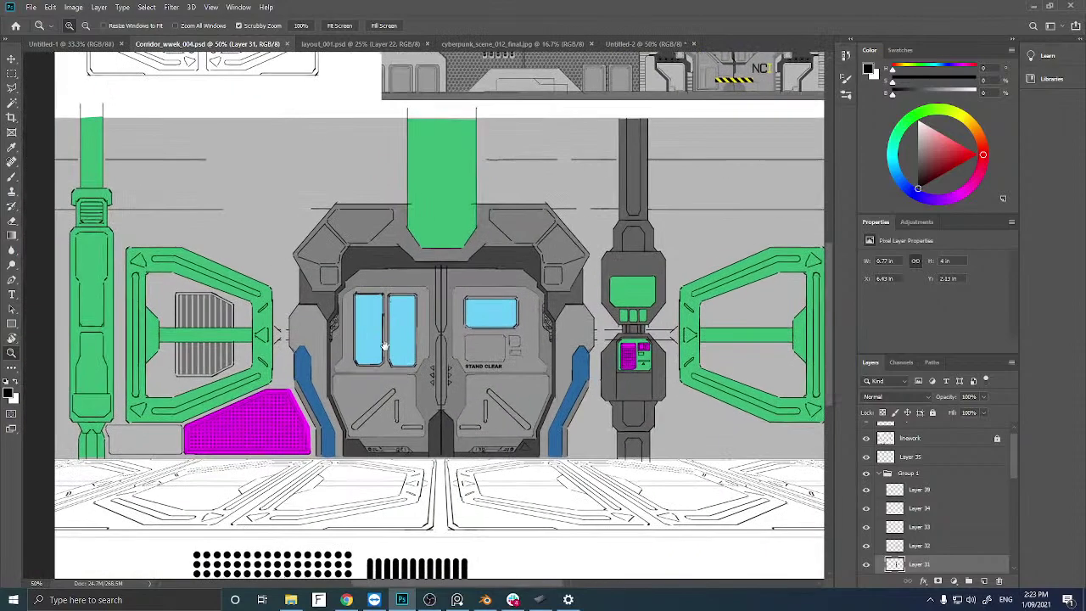
drag(506, 338, 441, 347)
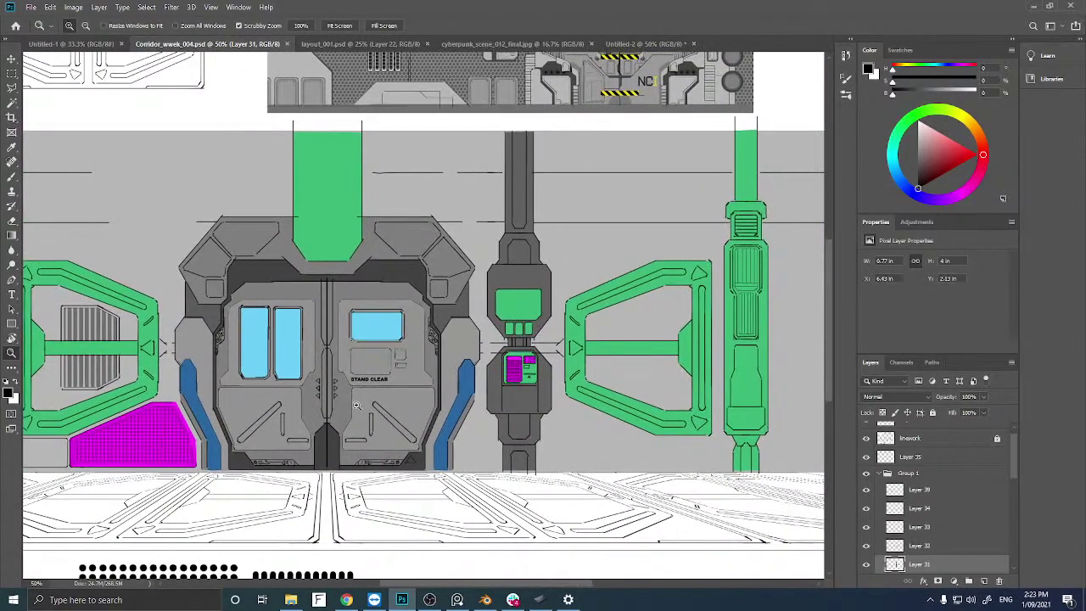
key(v)
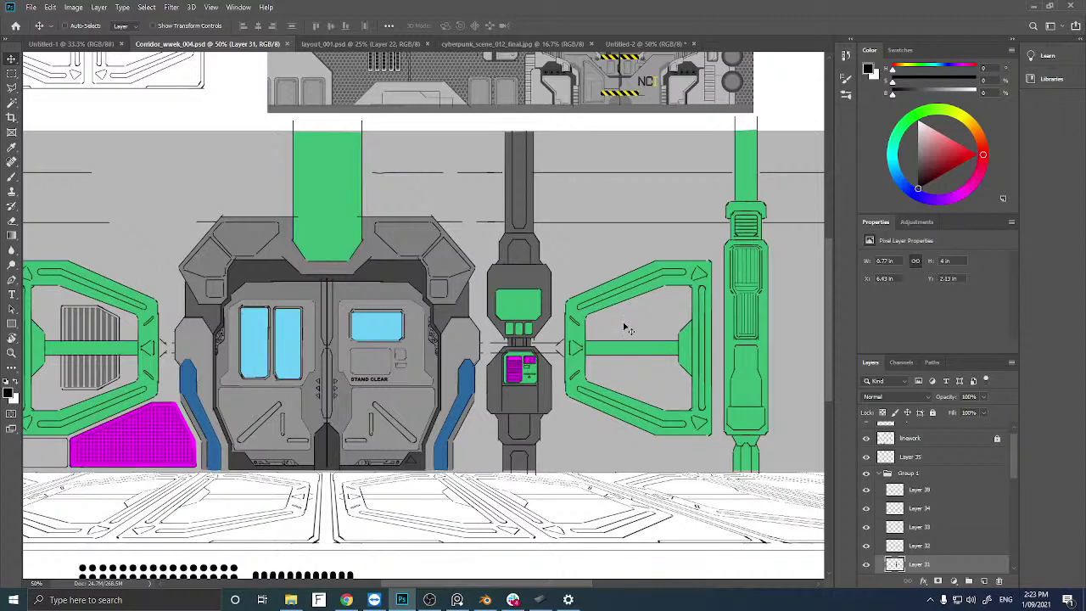
drag(246, 288, 408, 297)
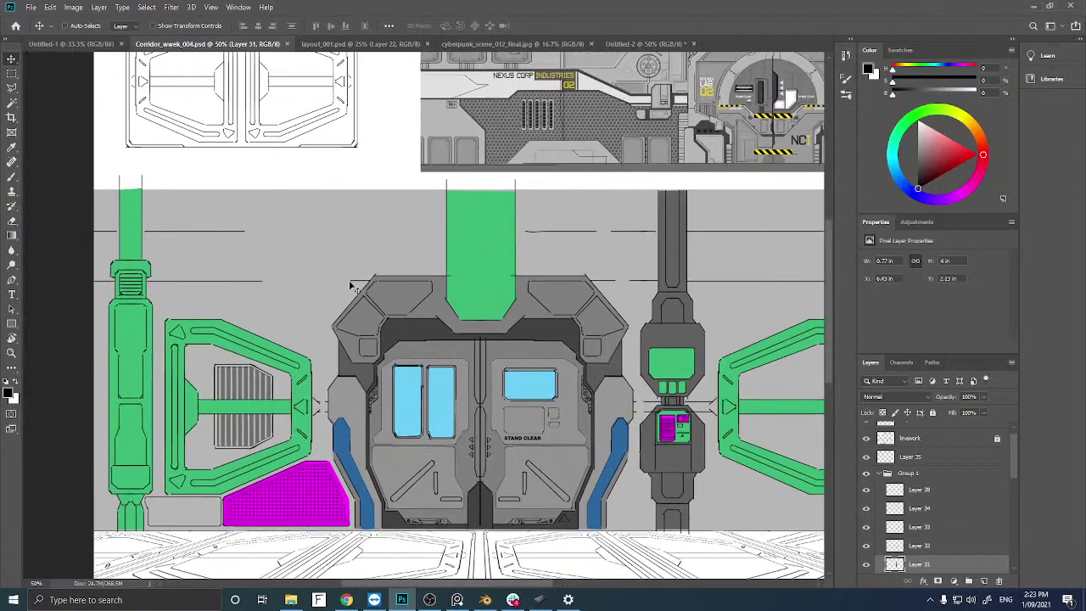
Select the Brush tool and add a new empty layer directly above the linework layer.
key(b)
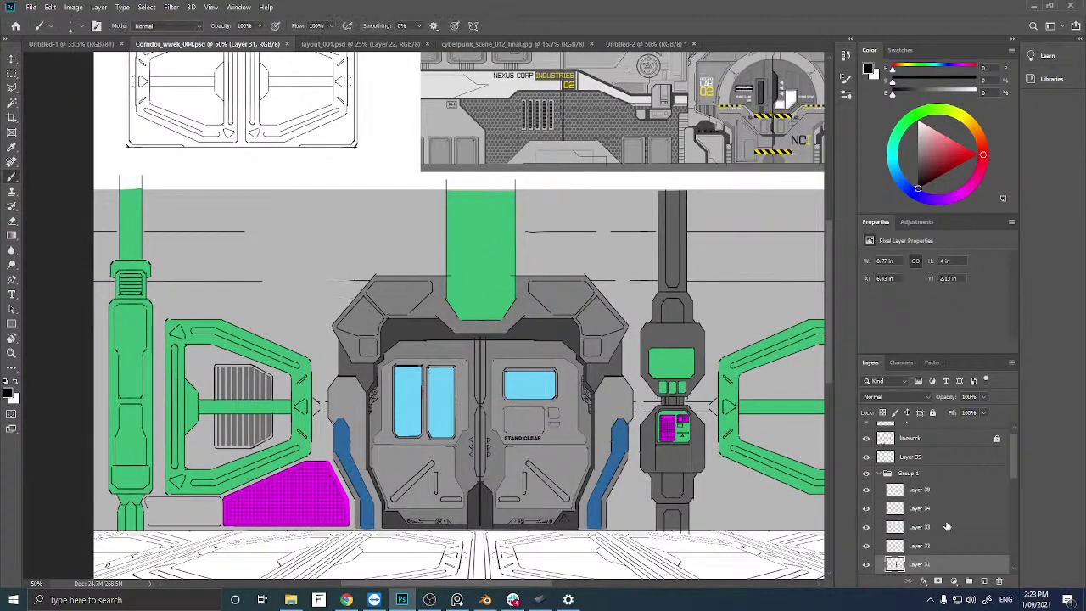
scroll(1013, 458, up, 2)
click(955, 451)
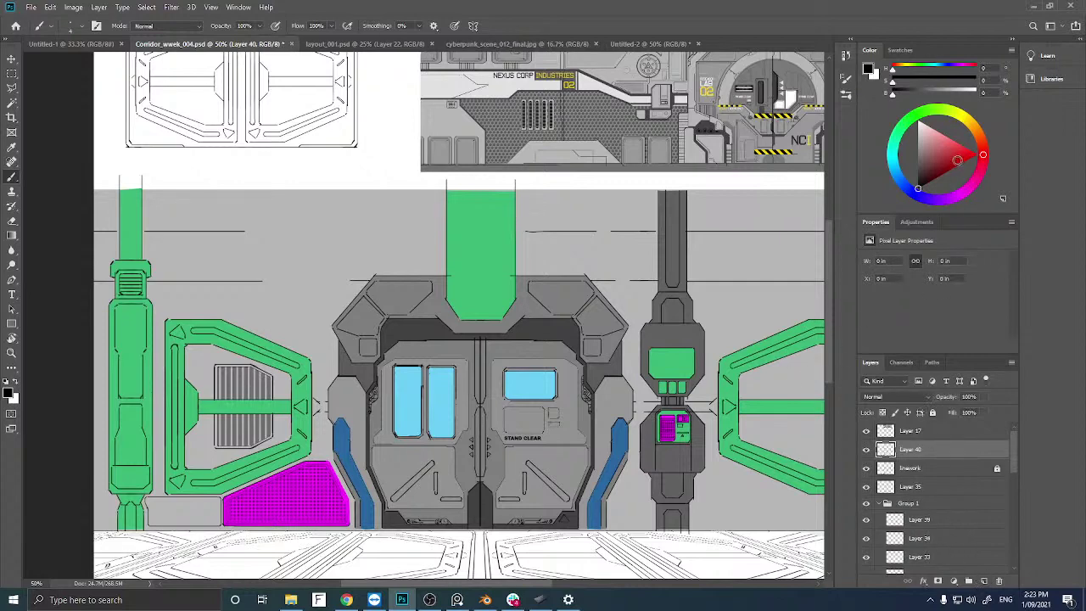
Set the brush colour to pure red and handwrite the notes "B, M, s", "1, 2, 3" and "P, S, T" above the corridor's doorway.
click(981, 155)
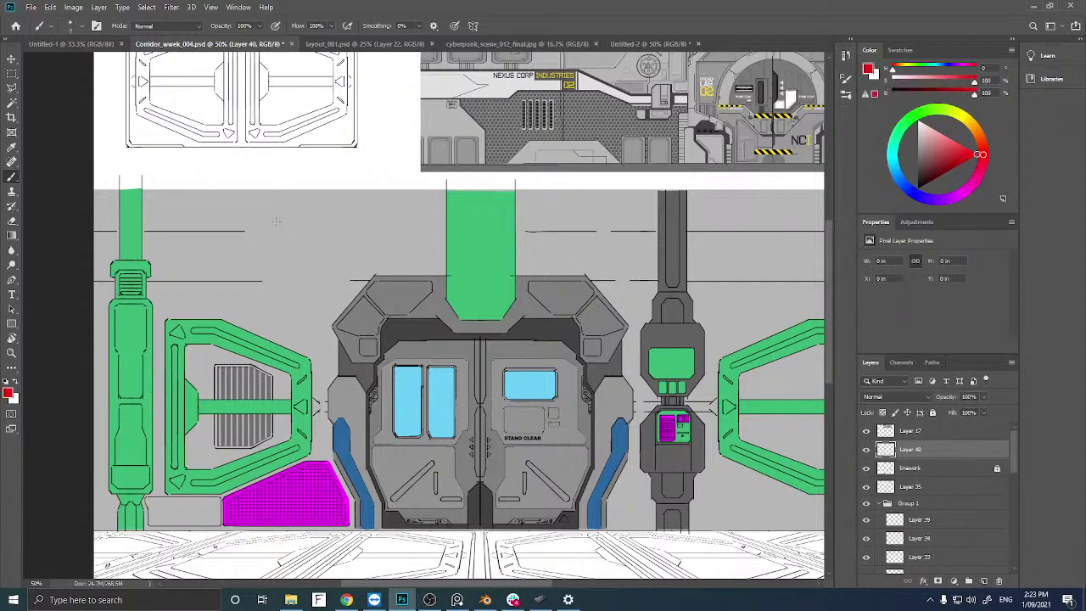
key(bracketleft)
mouse_move(266, 212)
mouse_down()
mouse_move(266, 231)
mouse_move(268, 219)
mouse_move(268, 230)
mouse_move(330, 218)
mouse_move(280, 254)
mouse_up()
click(284, 225)
drag(289, 249, 310, 250)
drag(317, 245, 332, 244)
mouse_move(276, 268)
mouse_down()
mouse_move(278, 288)
mouse_move(310, 281)
mouse_up()
drag(329, 273, 350, 256)
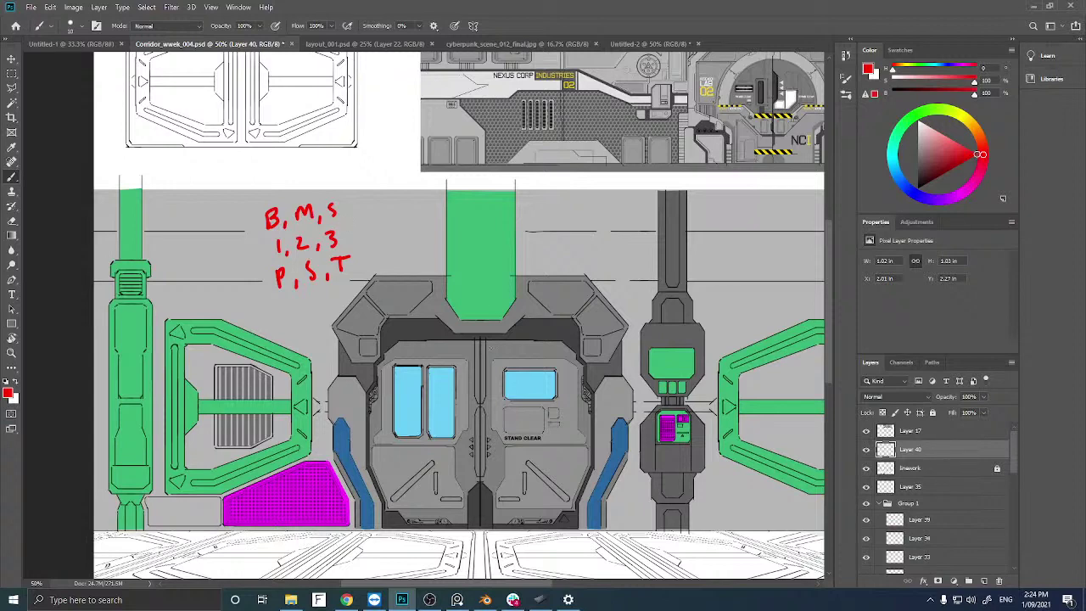
Examine the finished door, the surrounding corridor panels and the Nexus Corp reference picture above them up close.
key(z)
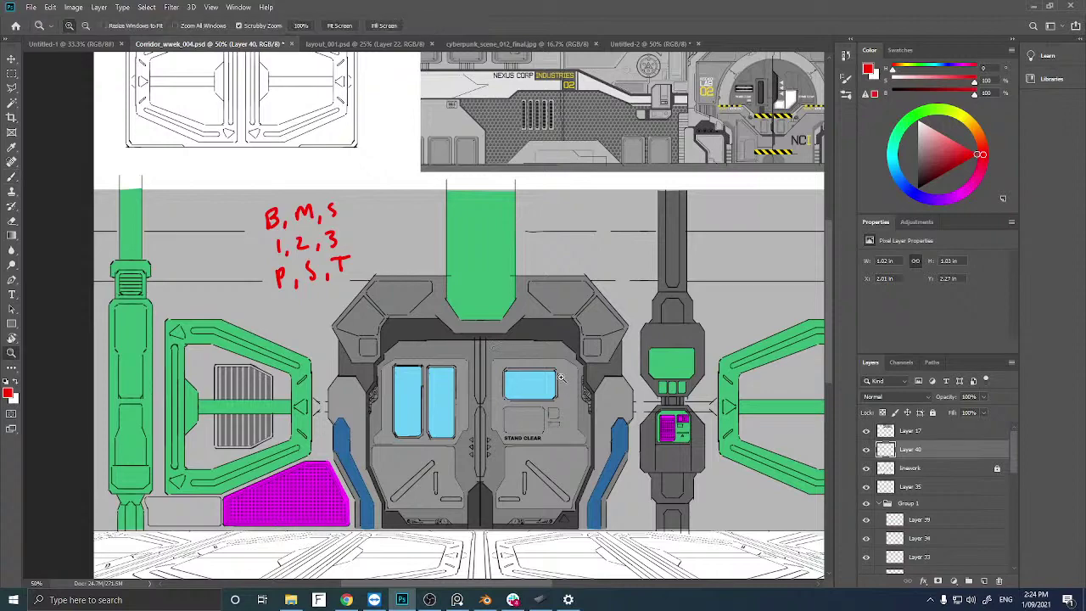
click(467, 341)
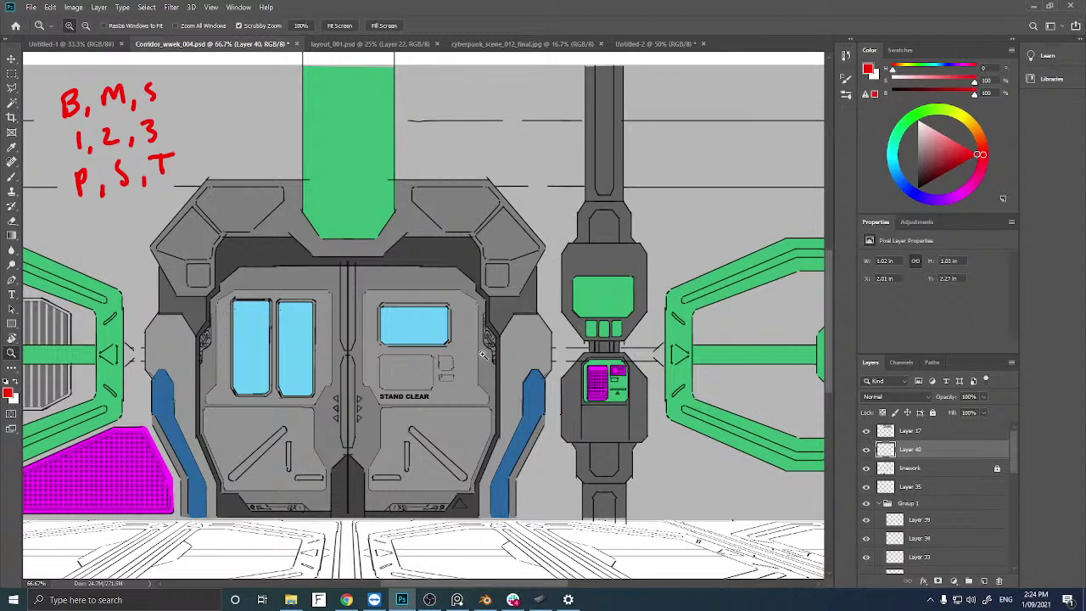
drag(484, 337, 451, 320)
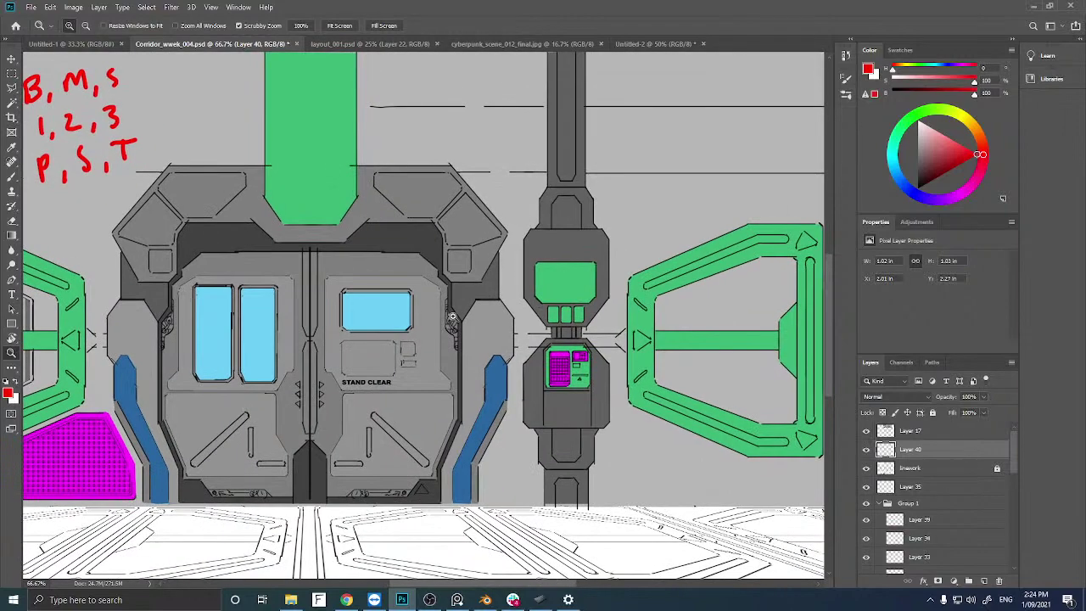
alt+click(452, 317)
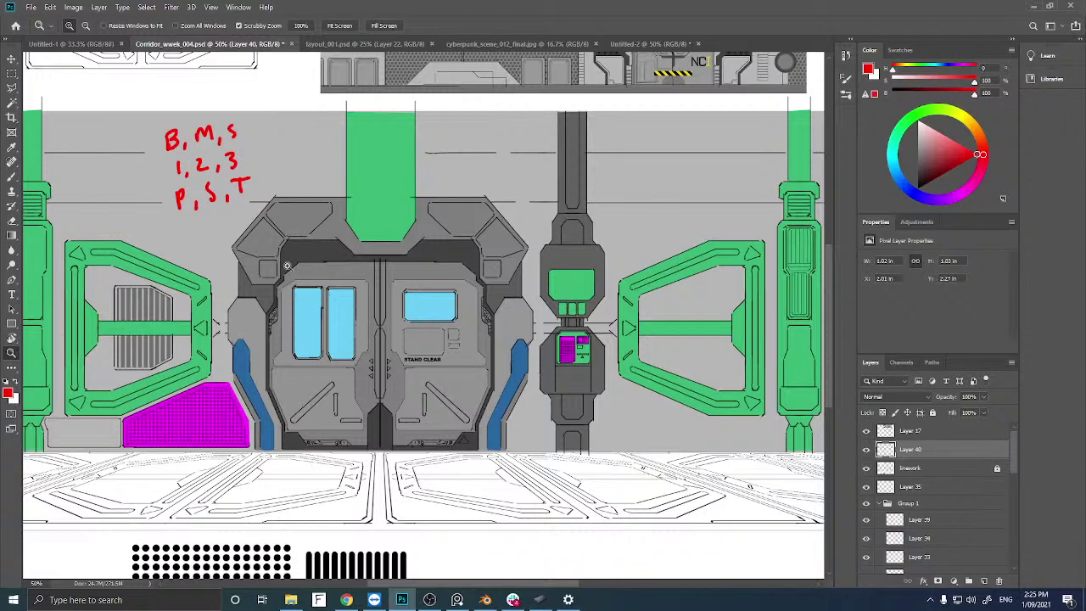
alt+click(628, 236)
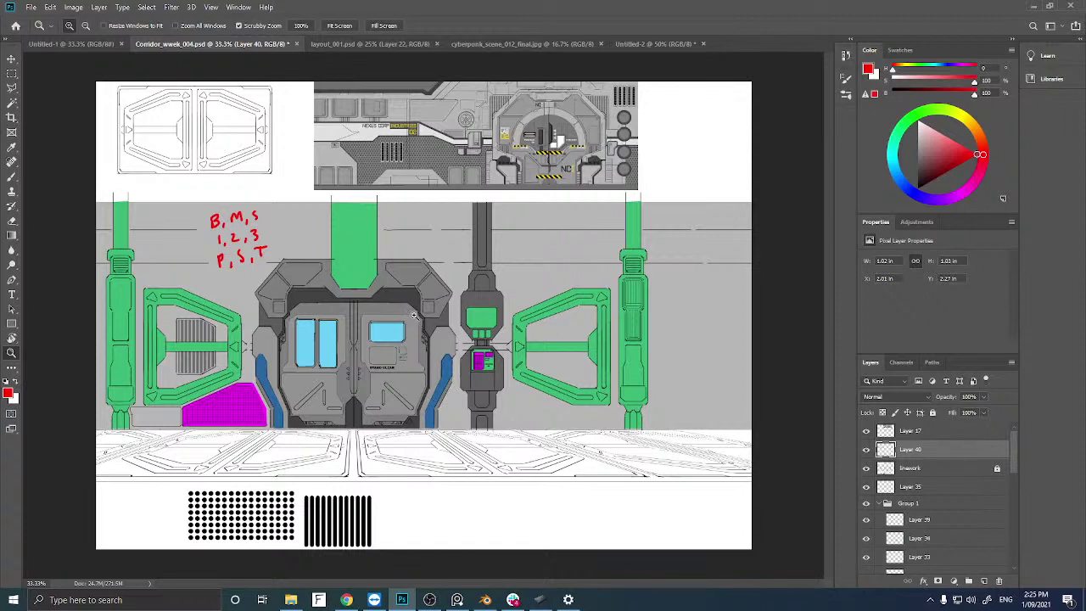
click(461, 174)
drag(443, 211, 362, 333)
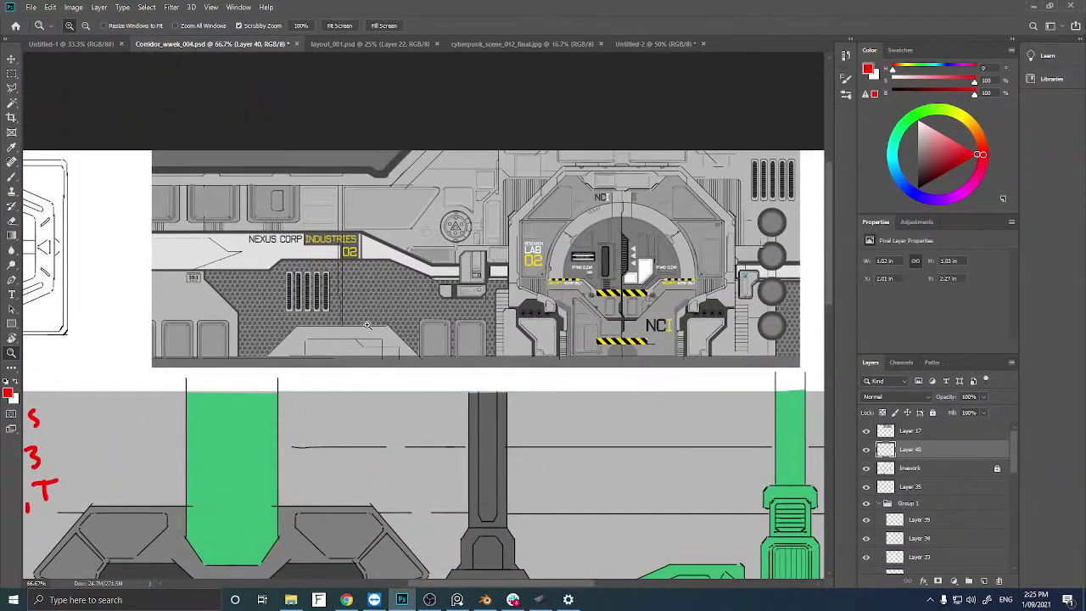
Switch to File Explorer, find week1-demo-1b.jpg in the portfolio folder and view it maximized in Photos.
click(291, 600)
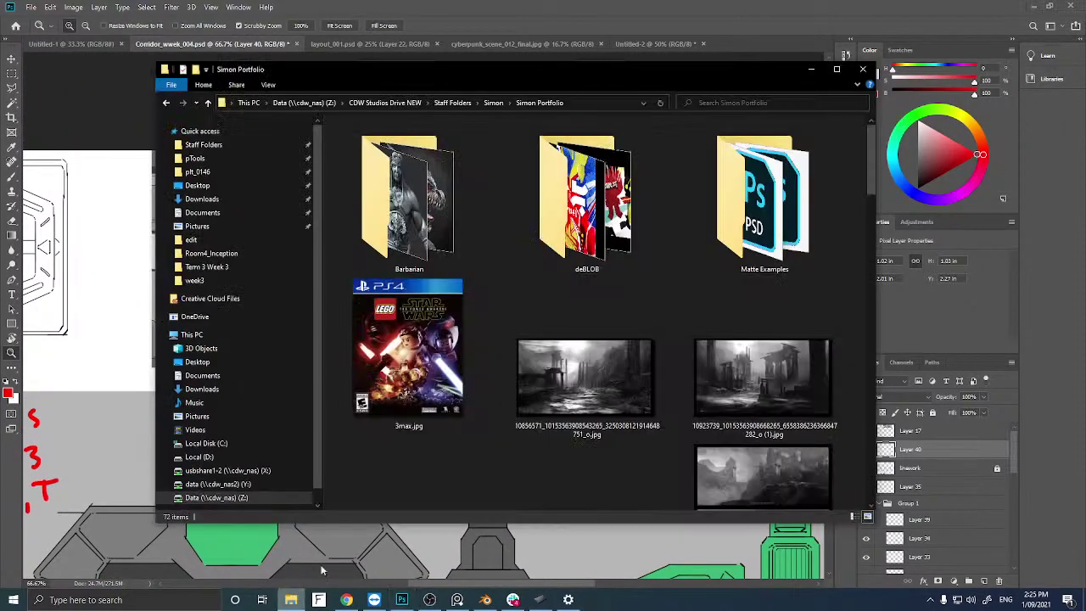
drag(866, 174, 856, 499)
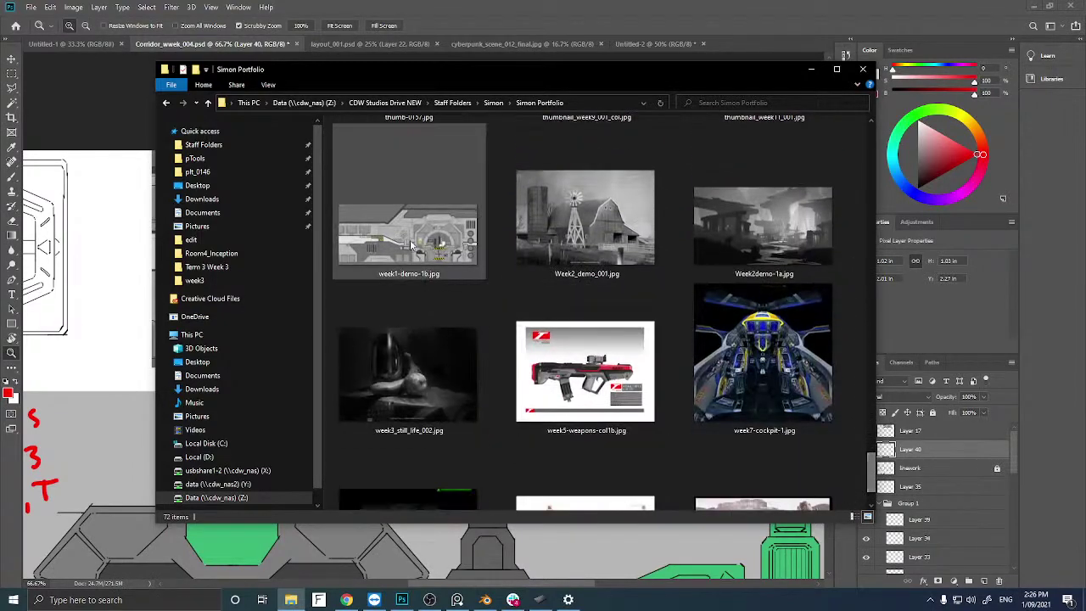
click(416, 229)
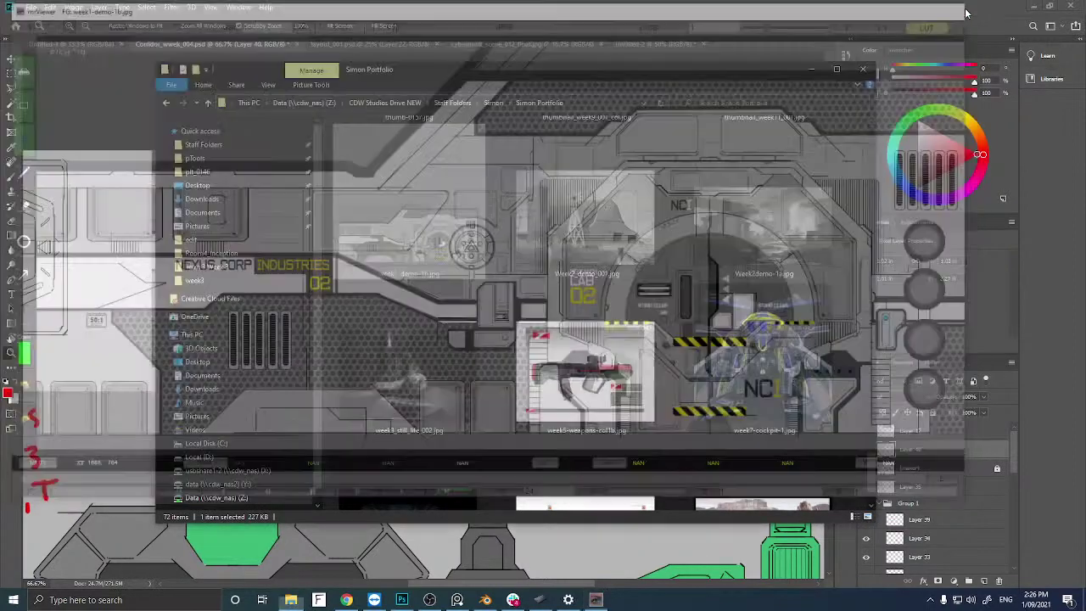
click(961, 6)
right_click(412, 243)
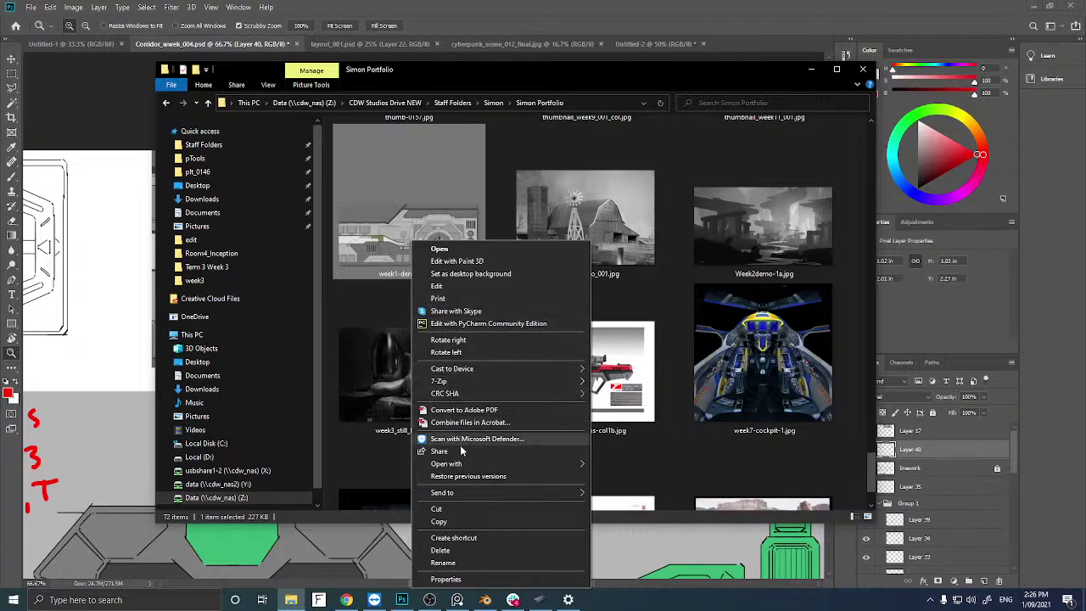
mouse_move(577, 464)
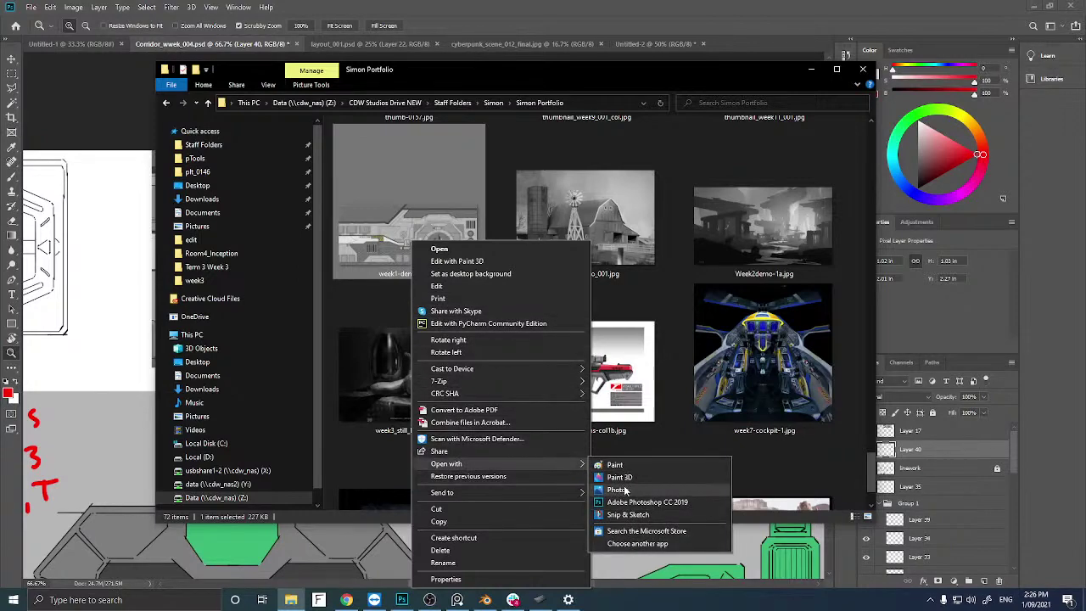
click(619, 490)
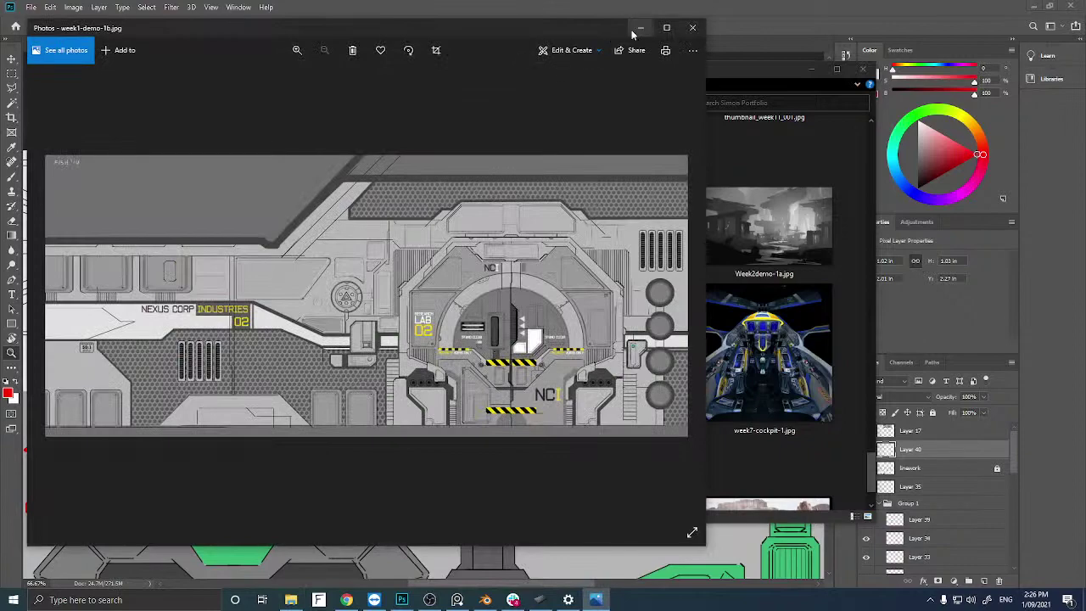
click(667, 28)
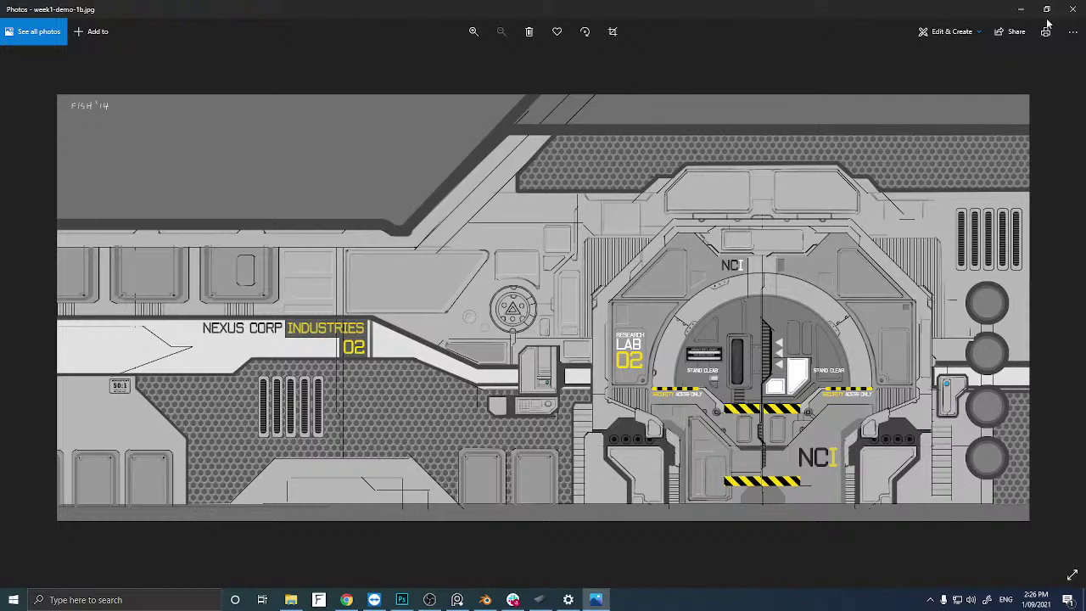
click(1072, 9)
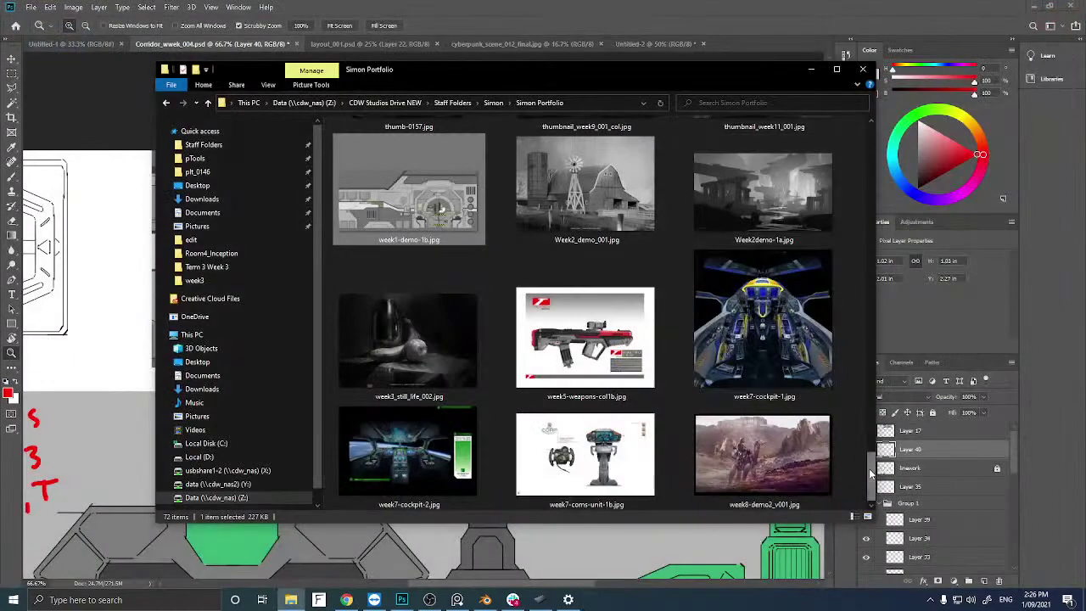
Find demo-wk6-1.jpg in the portfolio folder and view the orange sci-fi door painting enlarged.
drag(873, 477, 897, 270)
double_click(789, 231)
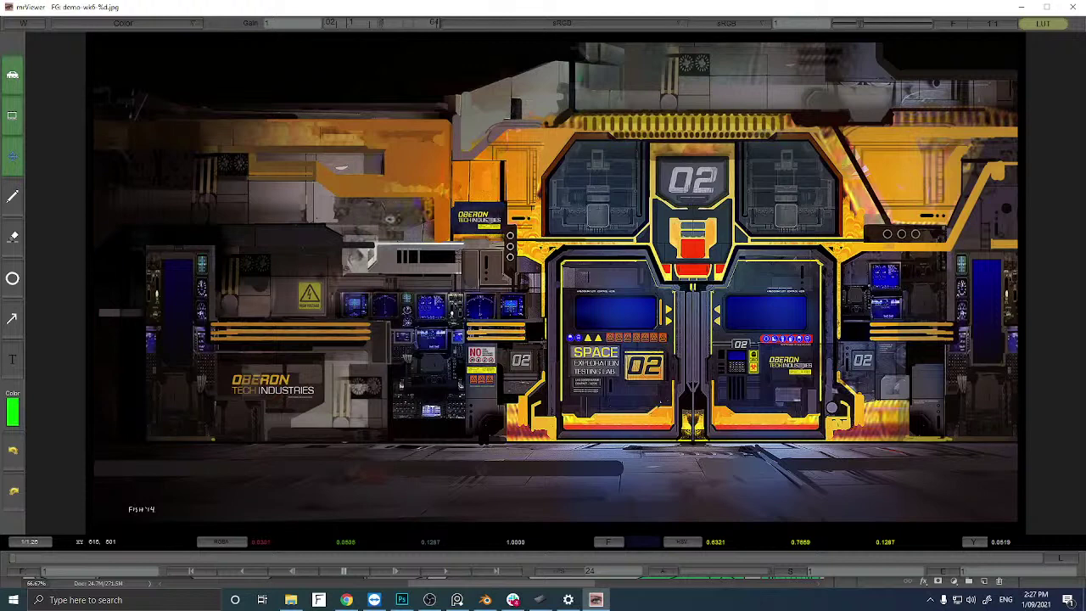
click(1071, 8)
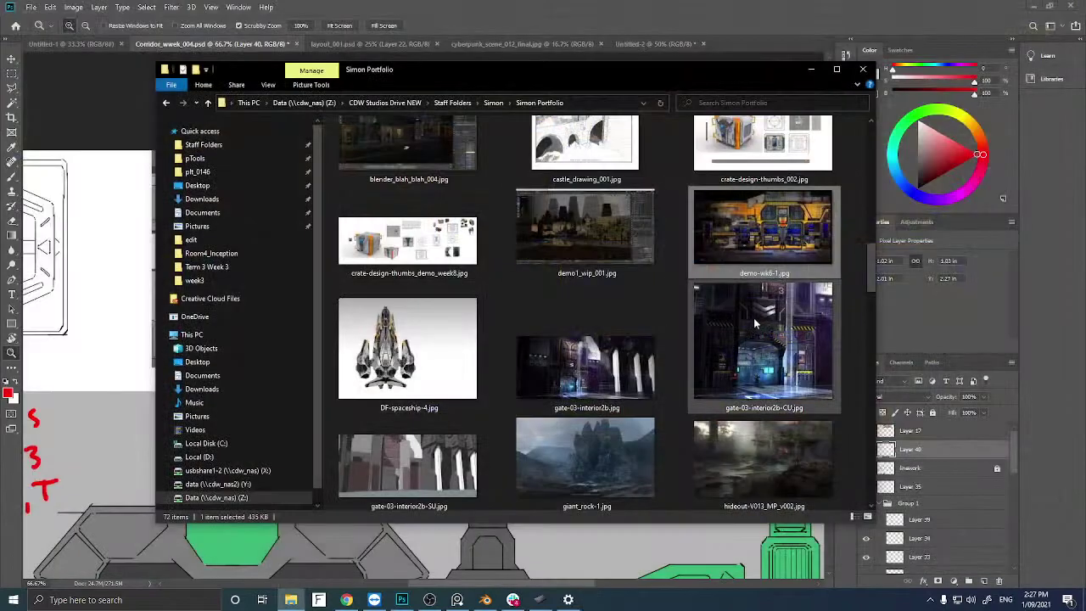
View interior_kitbash. week4b.jpg enlarged and browse the other artwork thumbnails in the portfolio folder.
scroll(696, 272, down, 5)
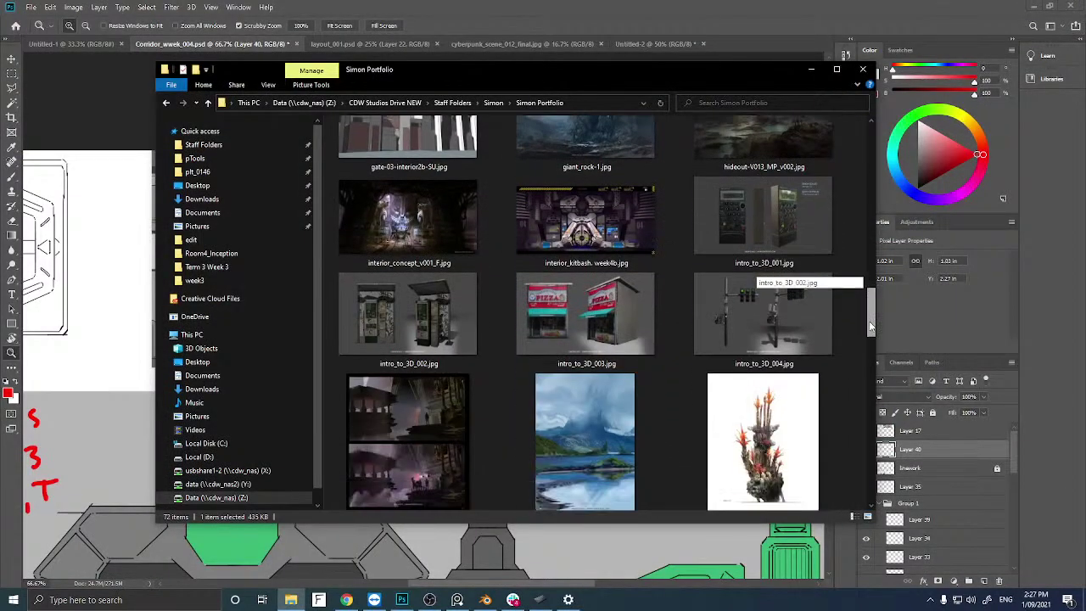
click(600, 244)
double_click(600, 243)
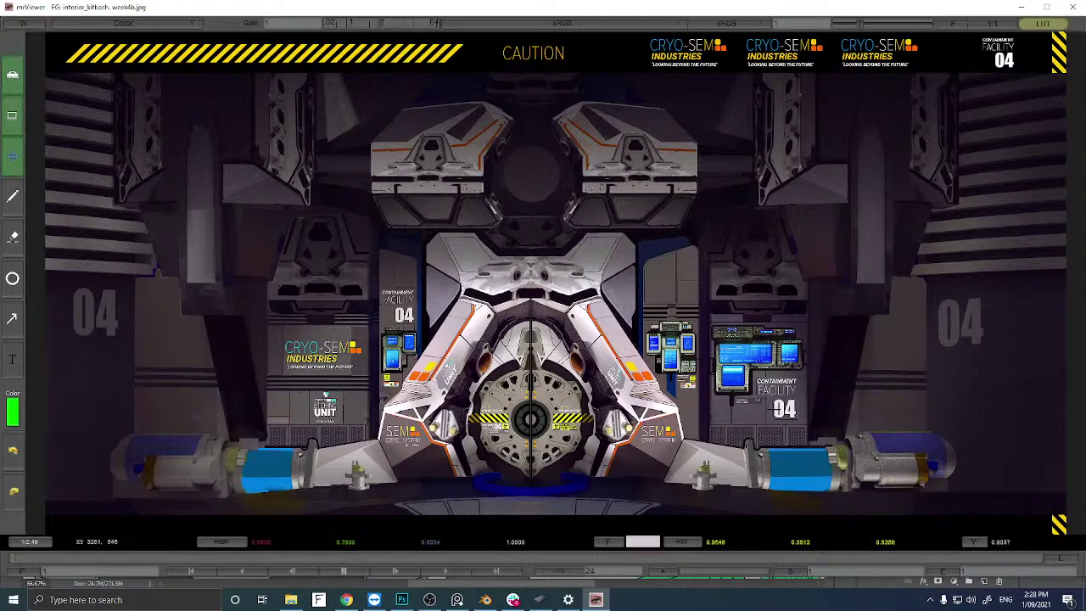
click(1073, 7)
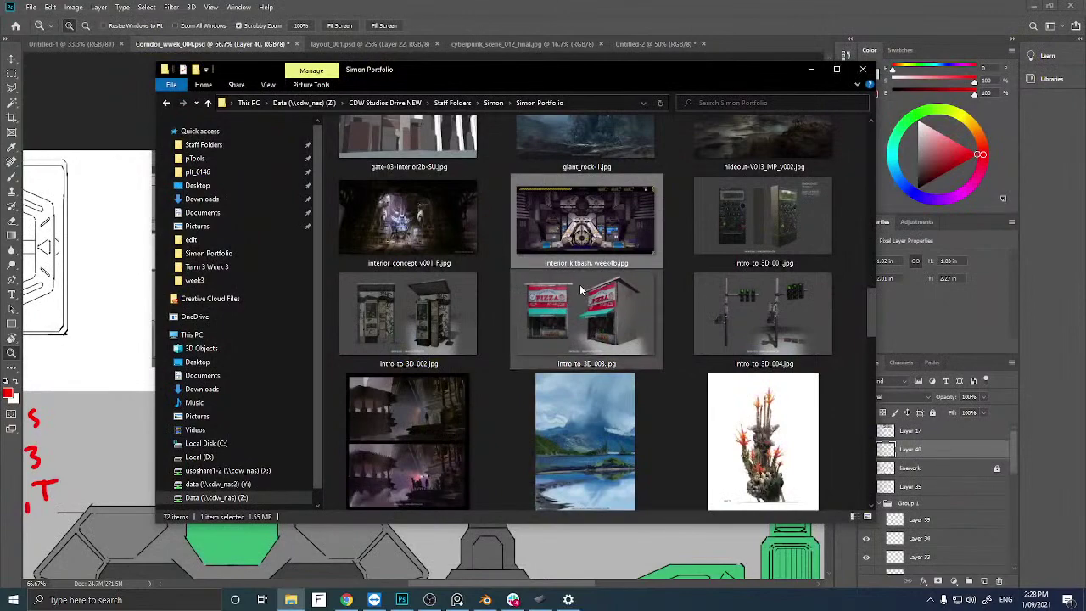
drag(870, 310, 890, 266)
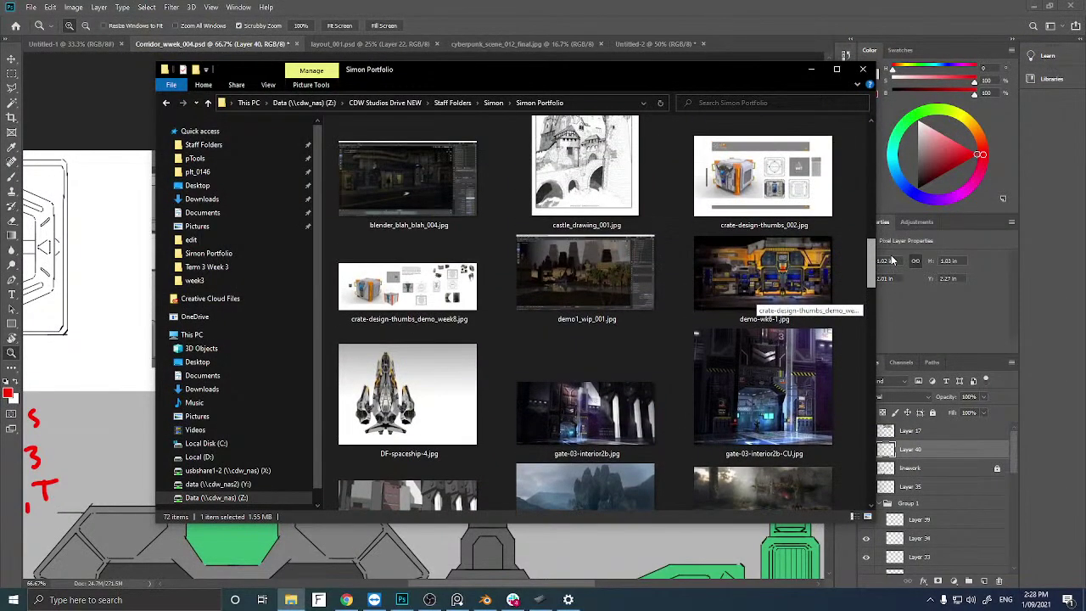
scroll(738, 314, down, 4)
scroll(747, 317, down, 1)
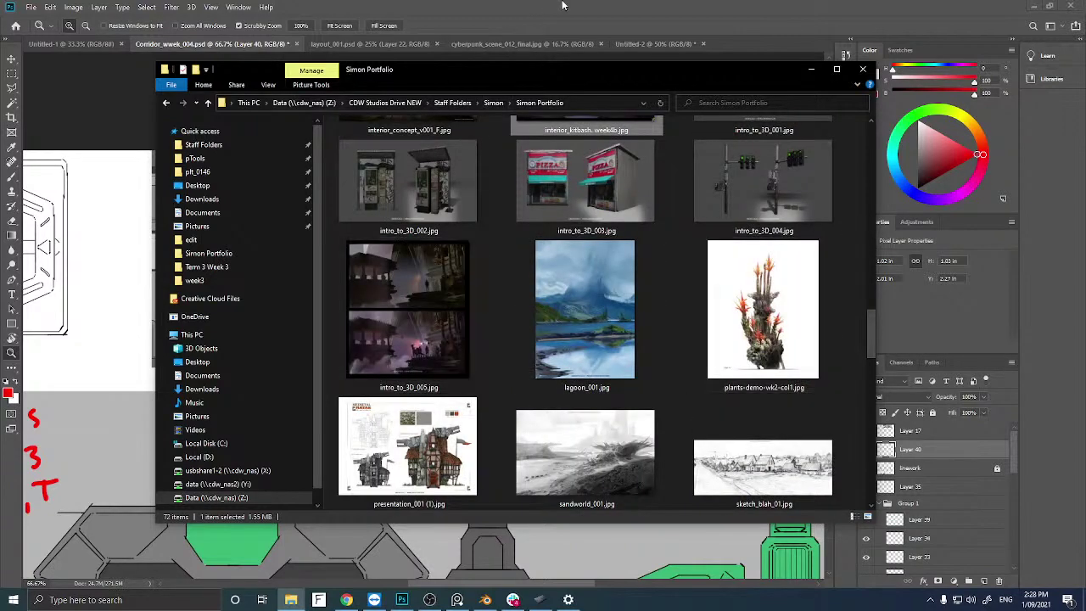
Return to Photoshop and compare the coloured door in Corridor_wwek_004.psd with the line sketch in Untitled-2.
key(alt+Tab)
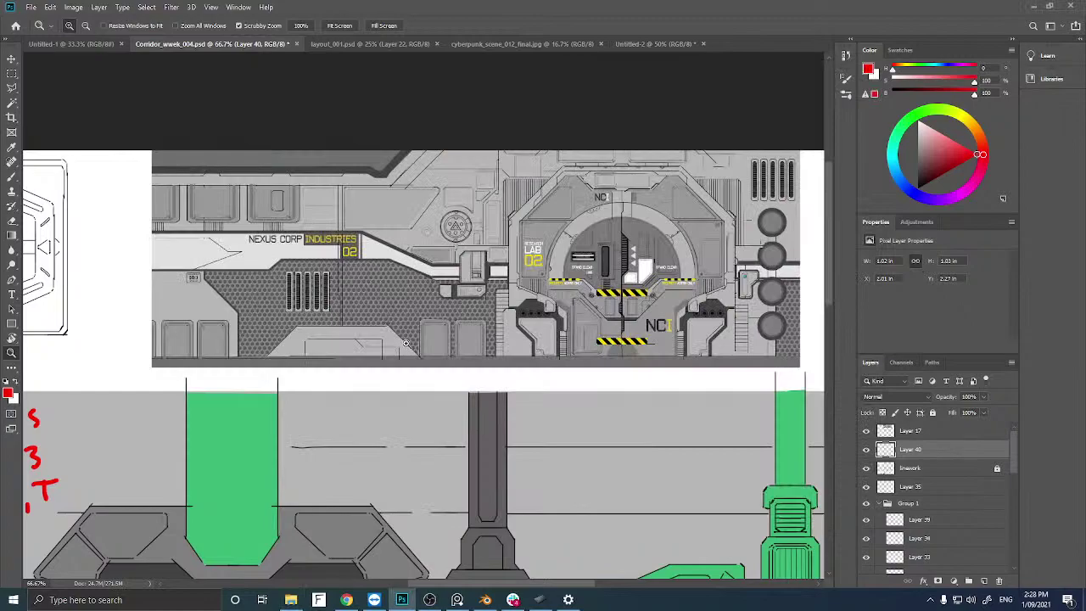
scroll(412, 352, down, 3)
alt+scroll(425, 307, down, 1)
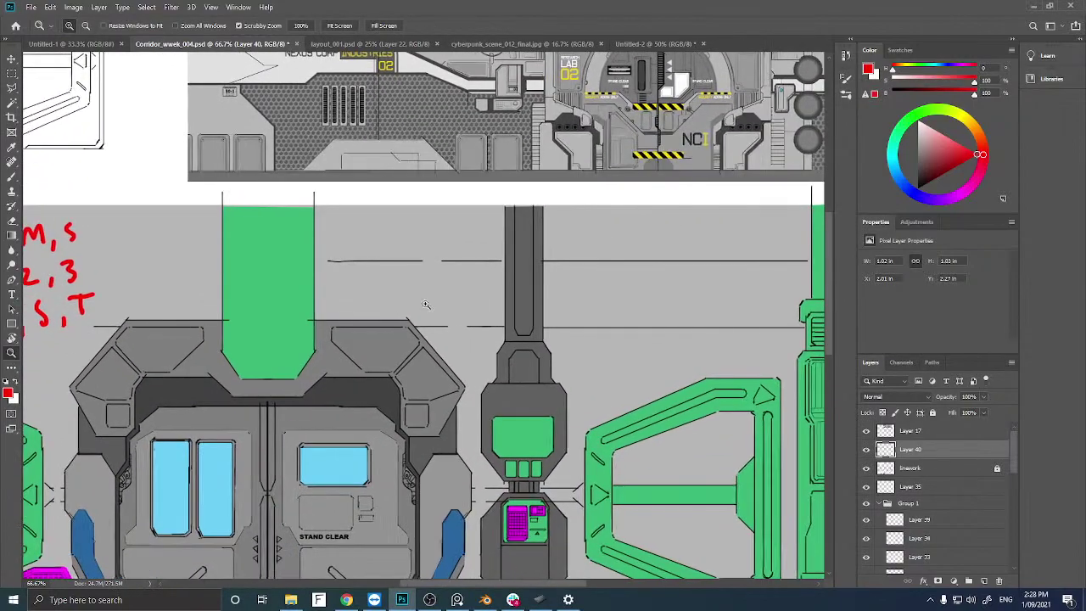
alt+scroll(424, 297, down, 1)
drag(423, 297, 479, 227)
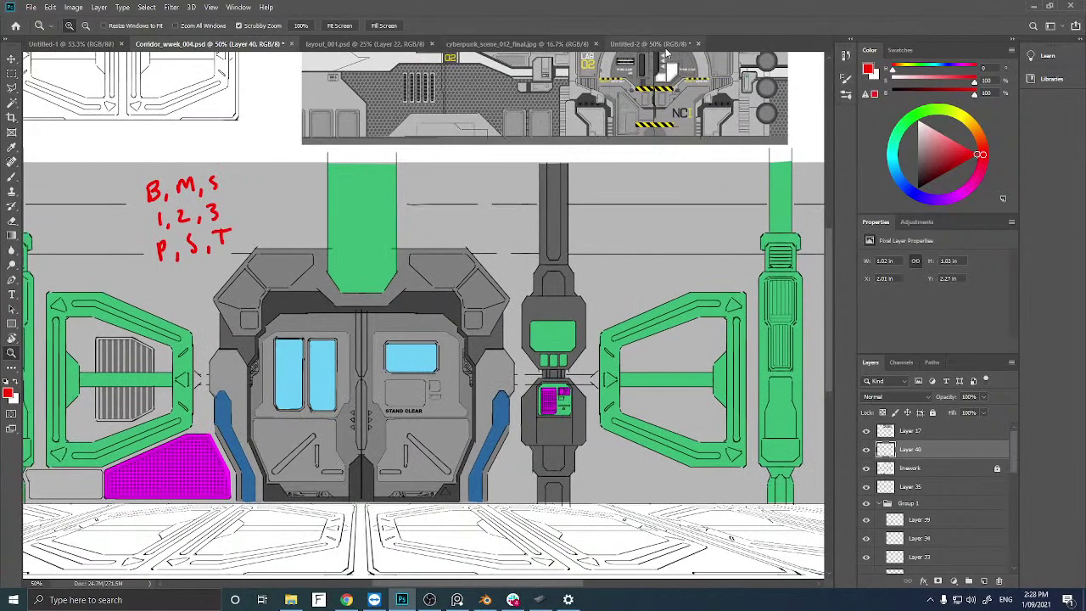
click(632, 44)
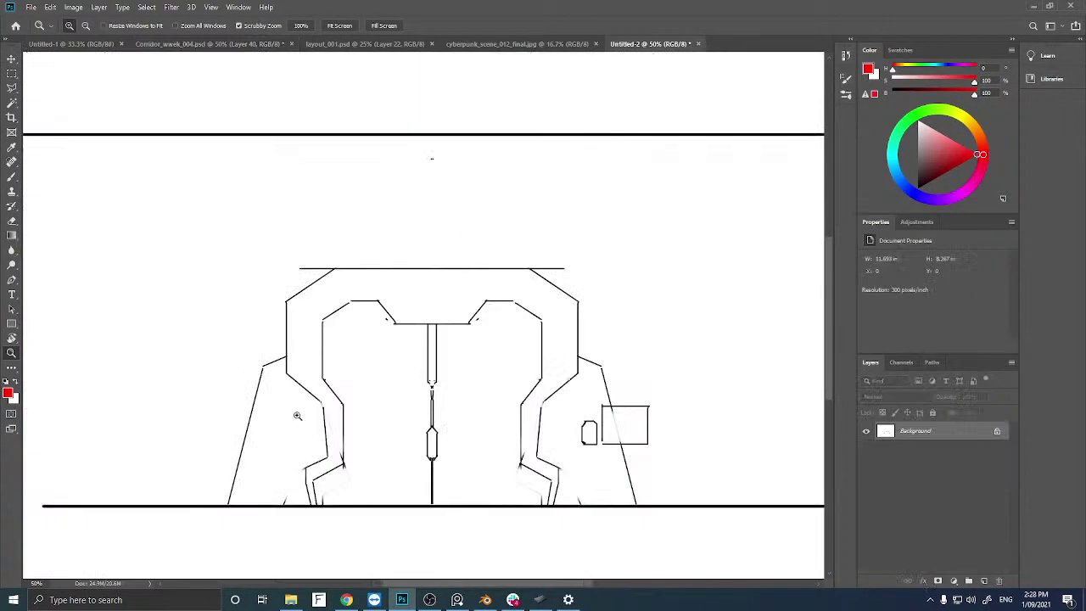
click(225, 44)
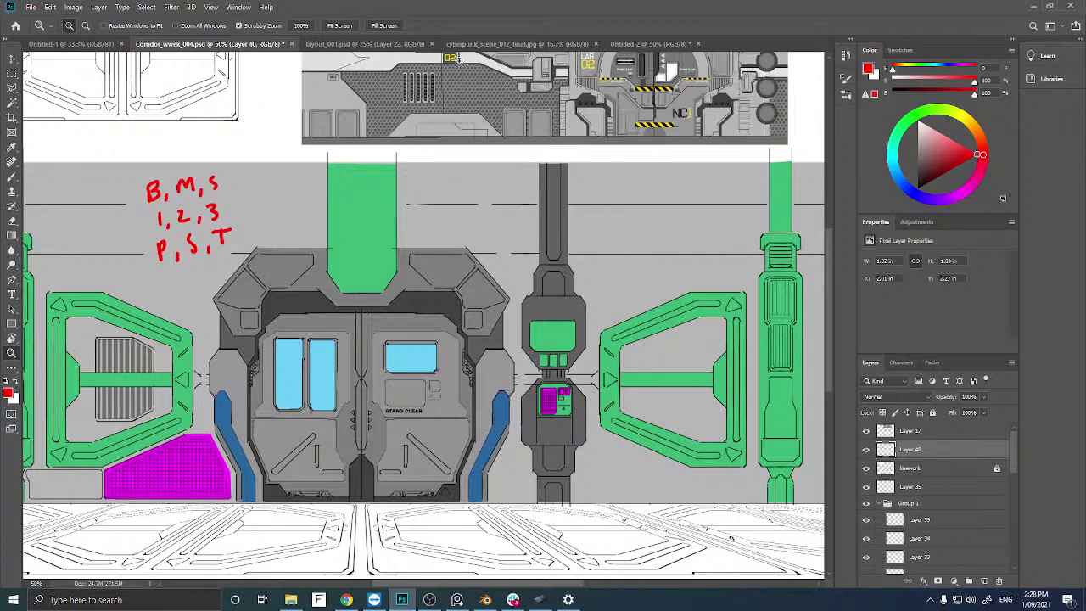
View the cyberpunk_scene_012_final.jpg painting and go back to Corridor_wwek_004.psd.
click(519, 44)
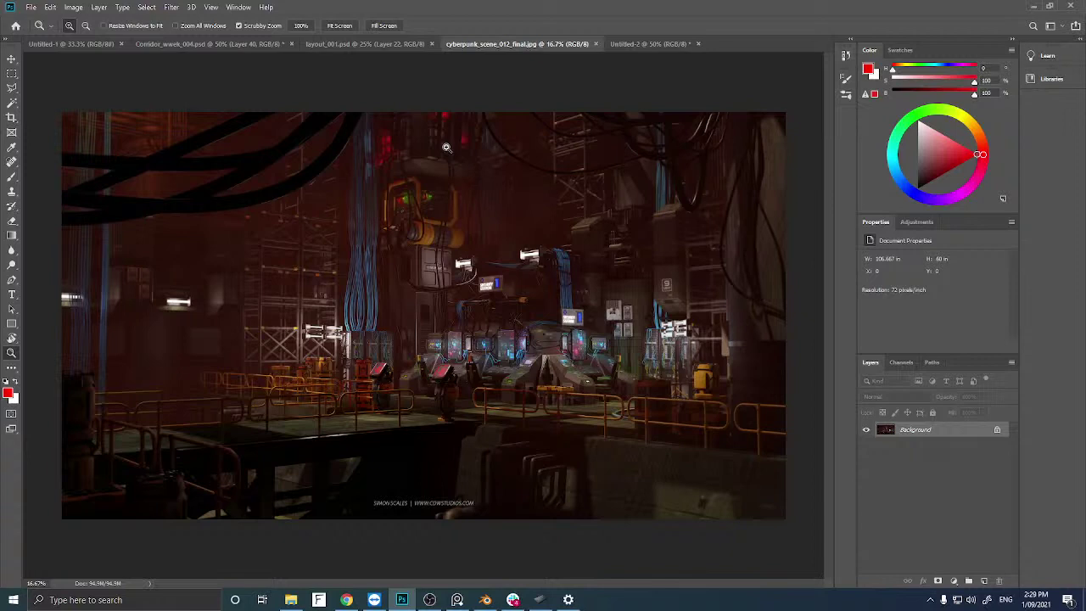
click(324, 45)
click(212, 44)
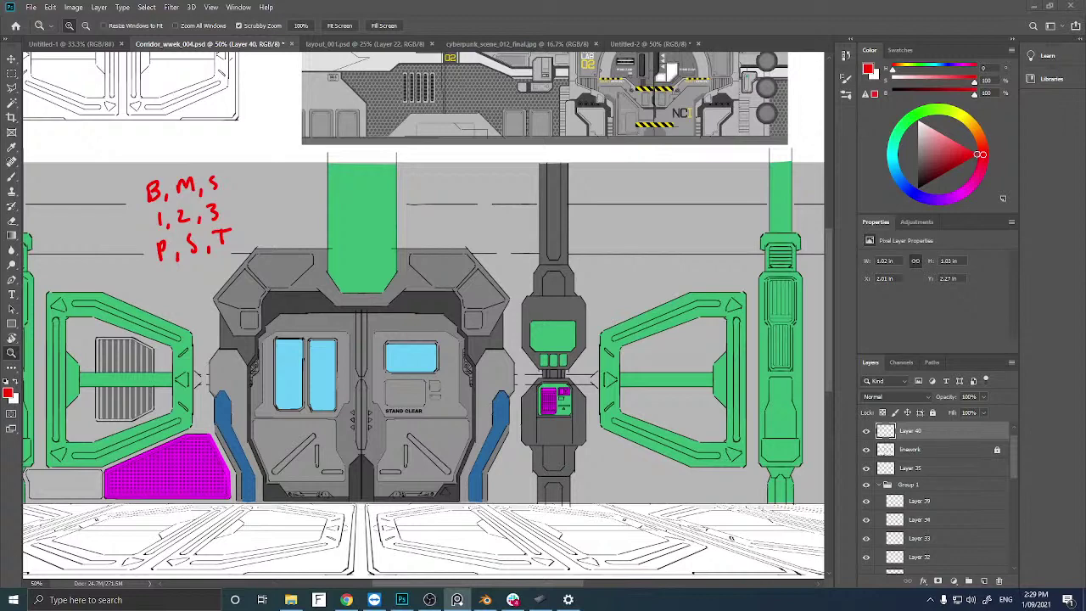
Switch to Blender and inspect the default cube from several angles and distances.
click(485, 600)
scroll(307, 409, up, 2)
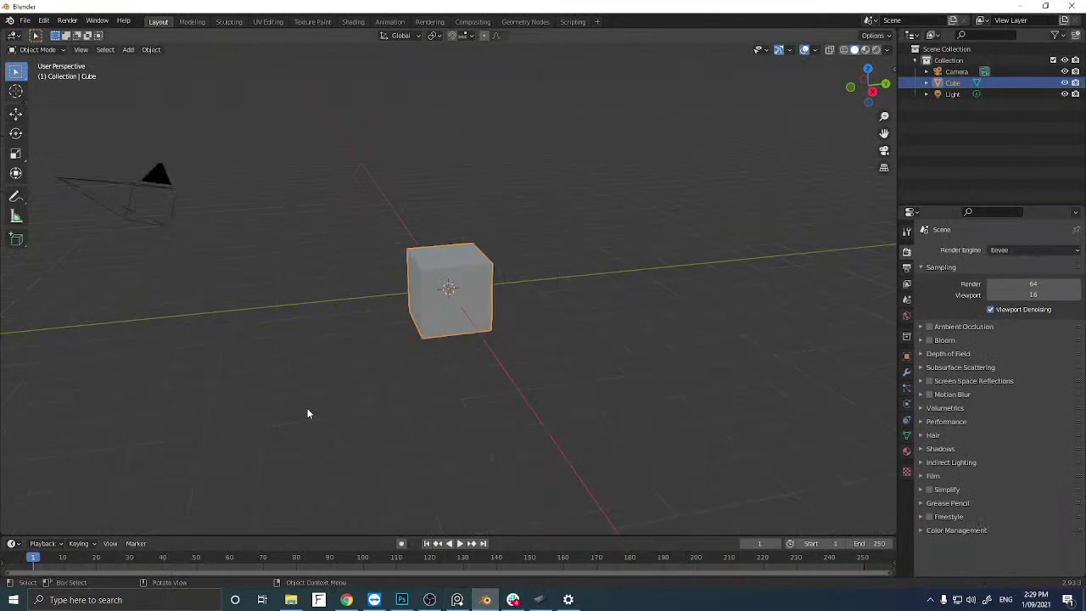
middle_drag(324, 412, 293, 407)
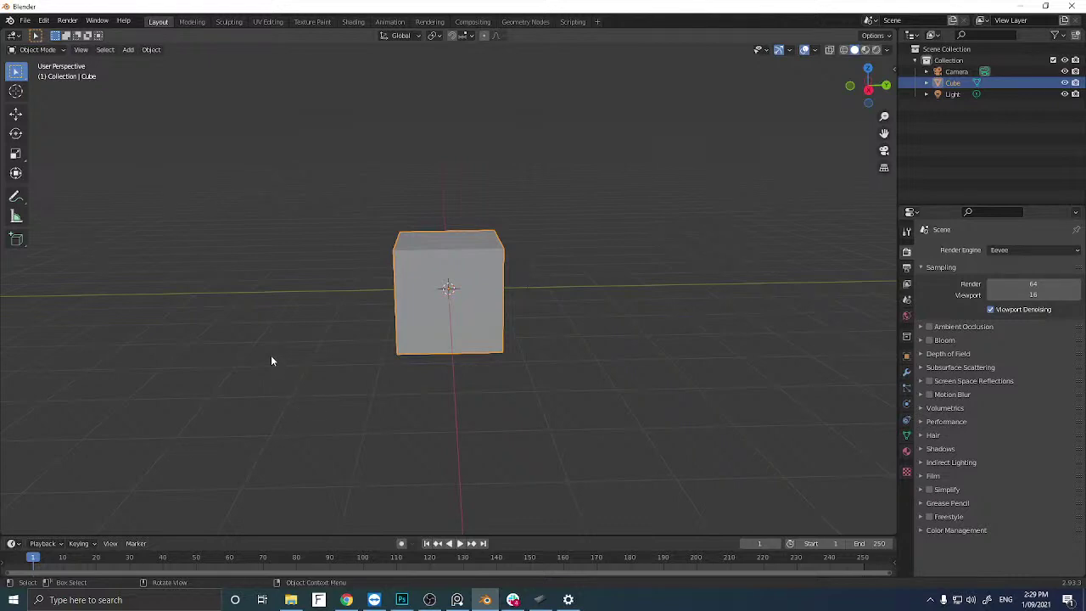
middle_drag(311, 301, 241, 306)
scroll(261, 310, down, 3)
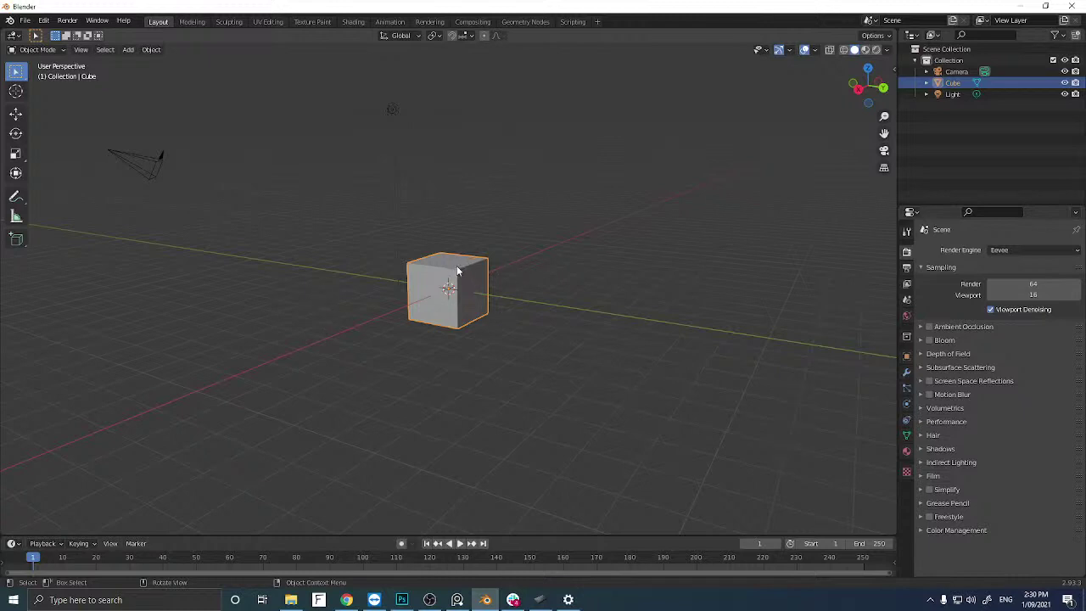
middle_drag(430, 270, 415, 264)
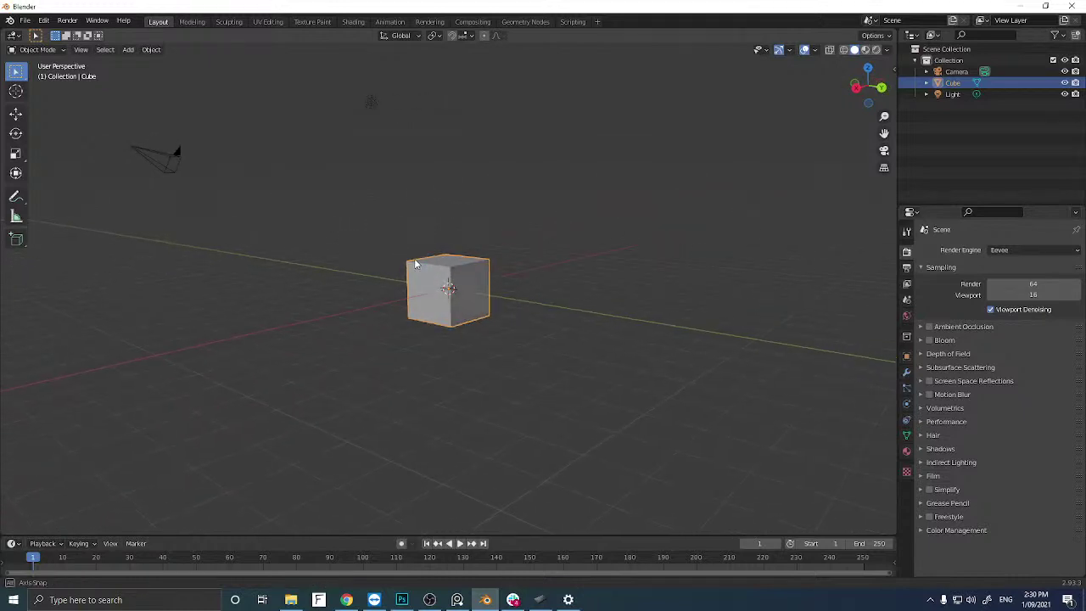
scroll(415, 264, up, 1)
scroll(455, 276, up, 2)
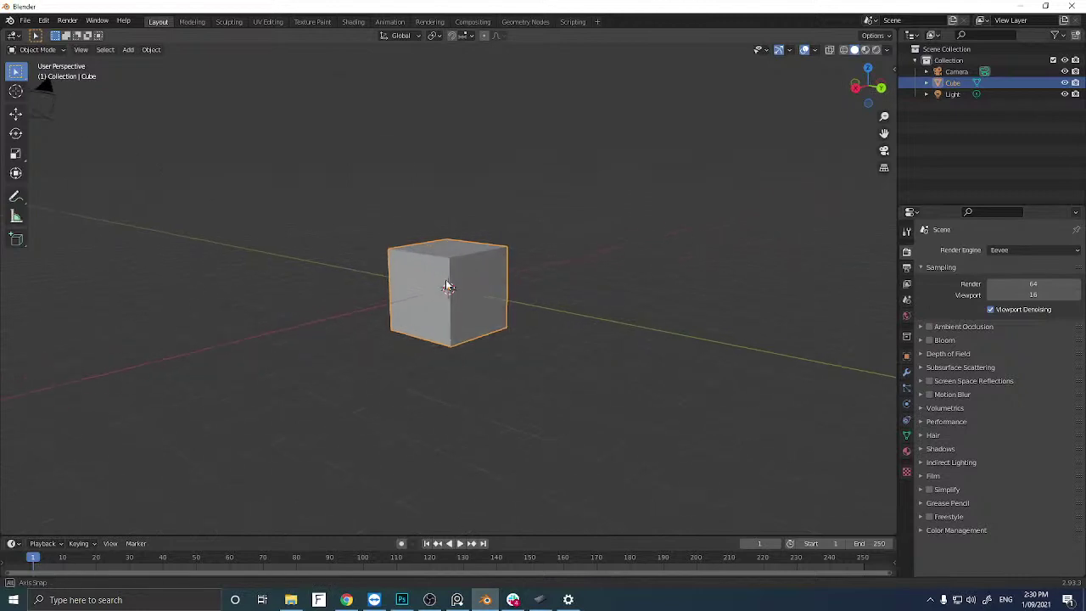
Add a plane mesh at the origin and scale it up into a large floor around the cube.
scroll(437, 291, down, 3)
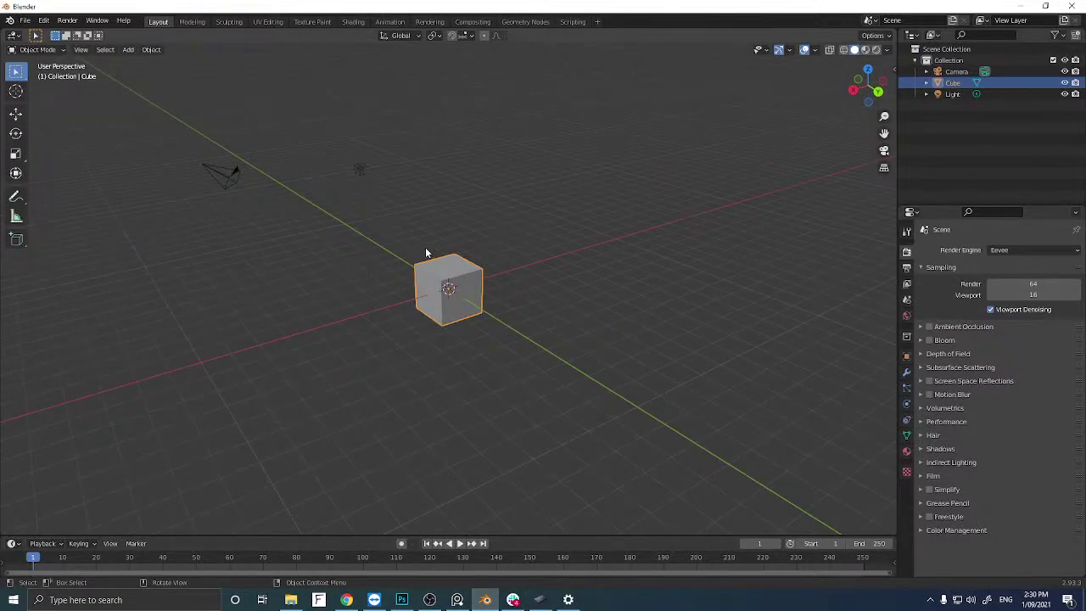
key(shift+a)
mouse_move(426, 251)
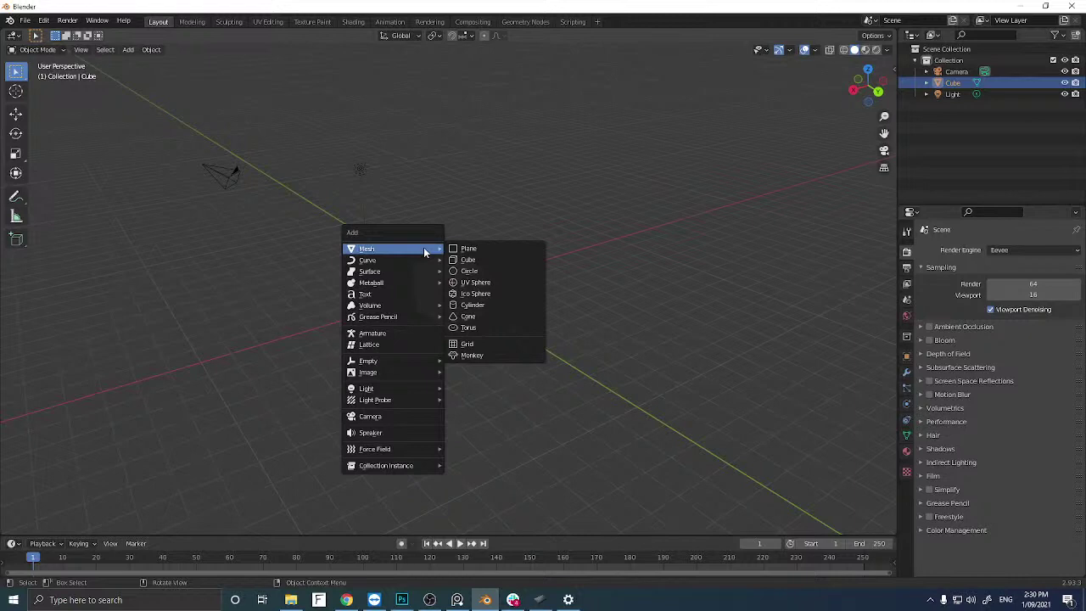
click(477, 248)
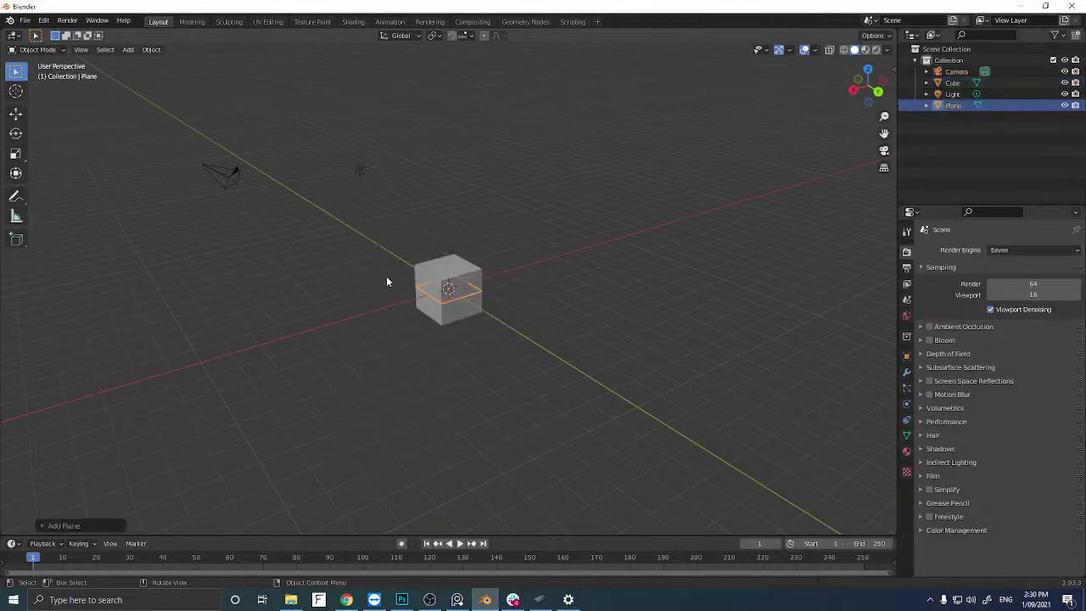
key(s)
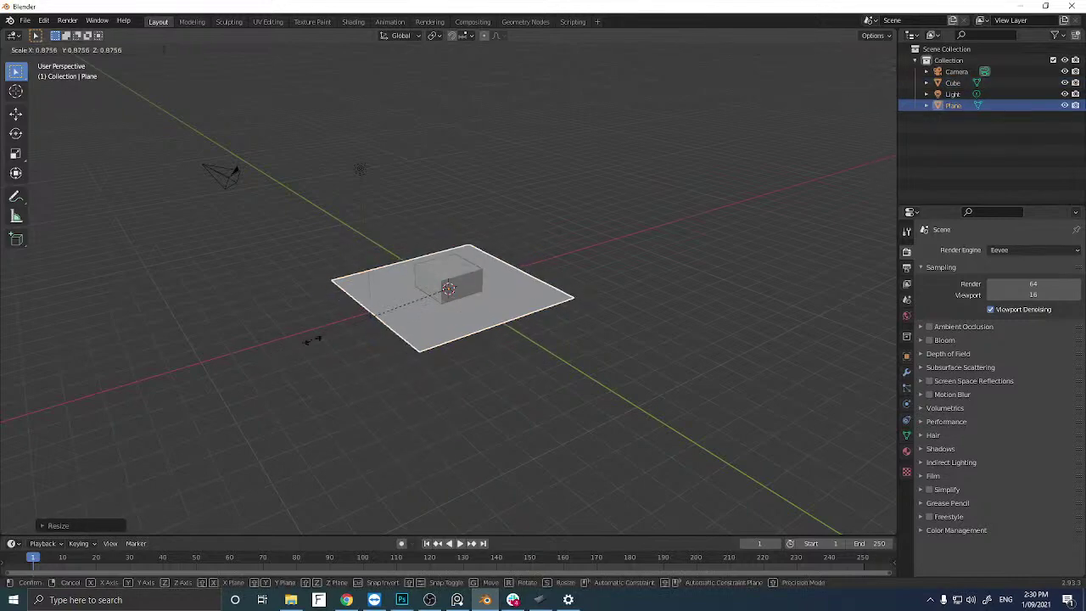
click(379, 312)
key(s)
click(274, 363)
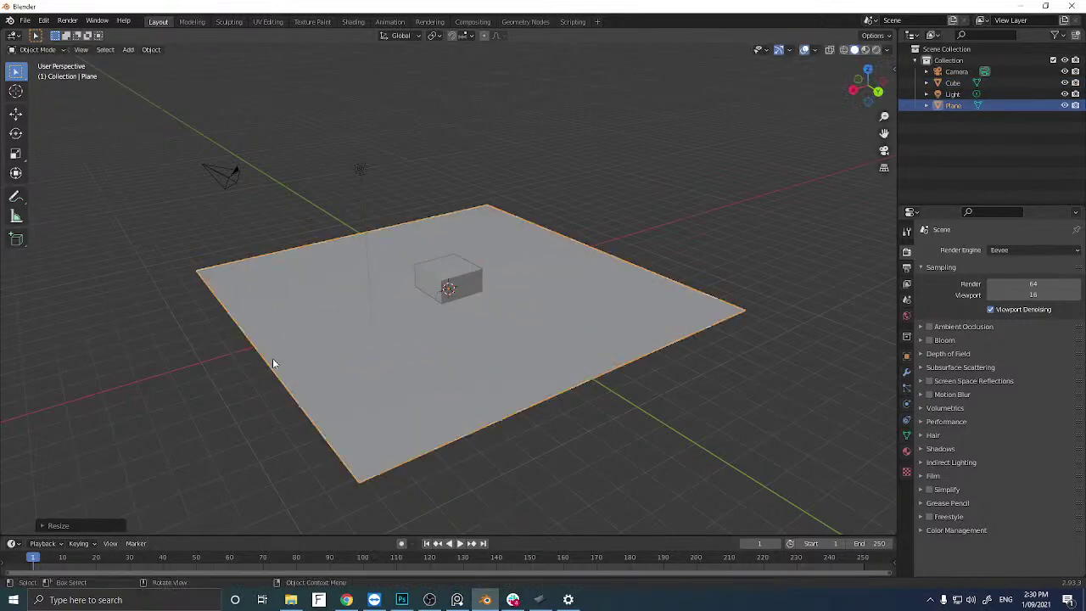
Move the cube up along Z until its base rests on the floor plane.
middle_drag(383, 291, 398, 292)
scroll(401, 291, up, 2)
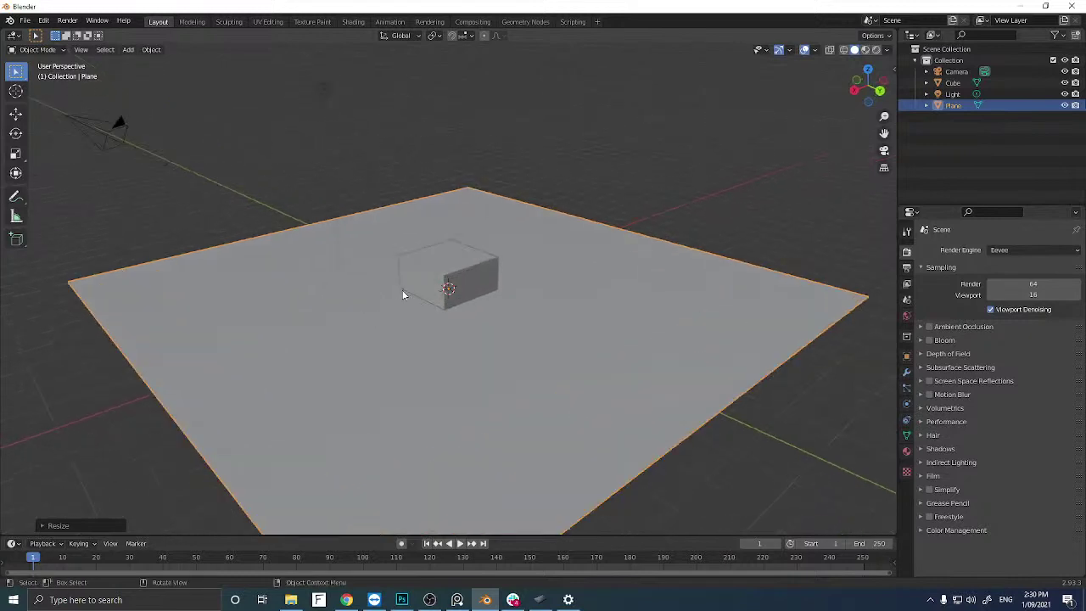
click(463, 277)
click(16, 113)
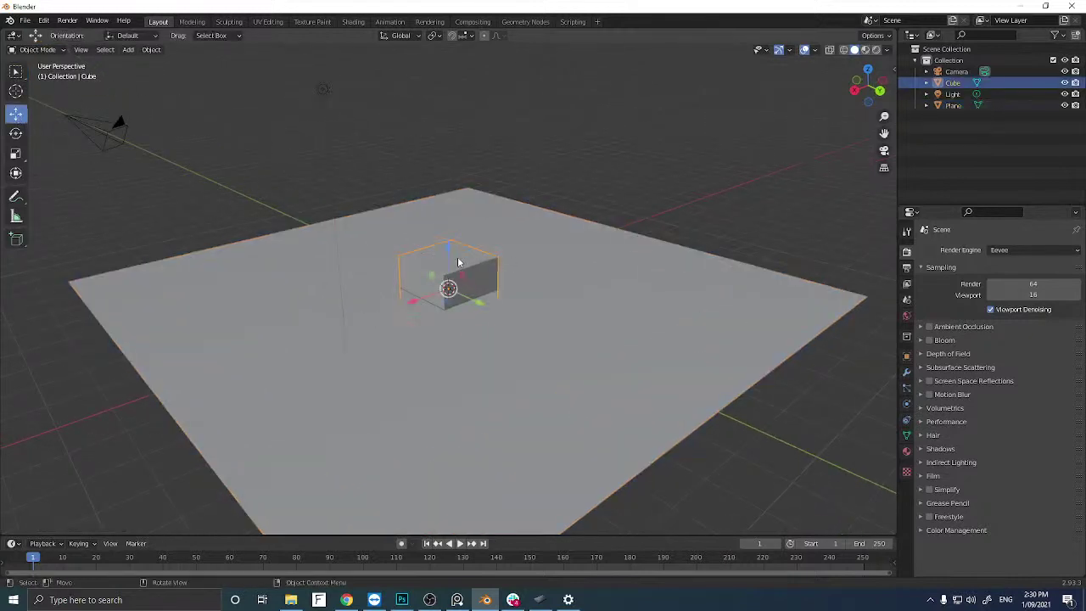
drag(447, 264, 444, 226)
middle_drag(444, 227, 465, 240)
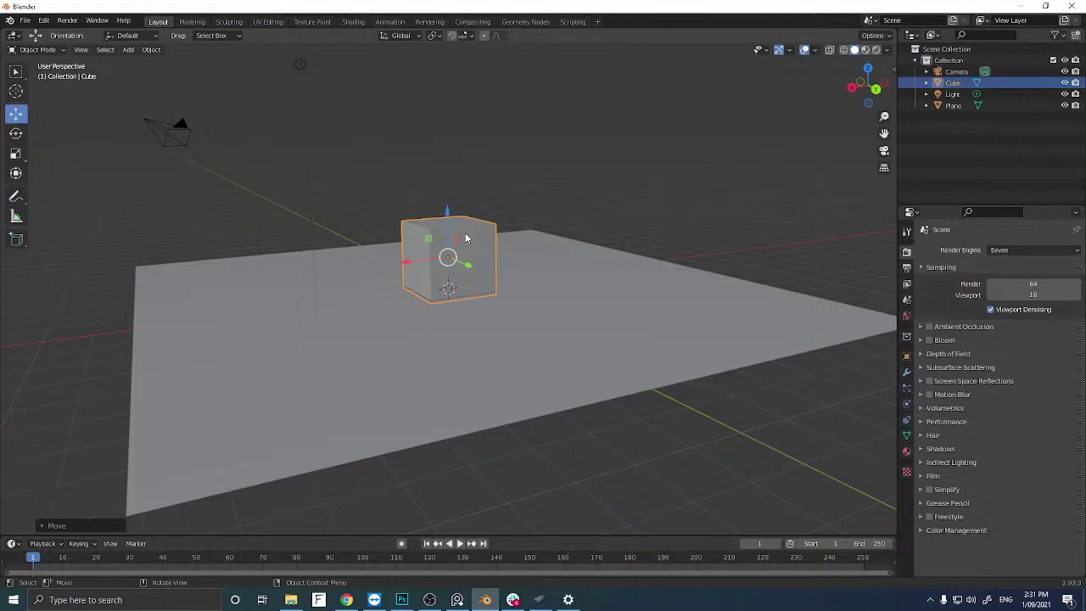
middle_drag(424, 252, 346, 271)
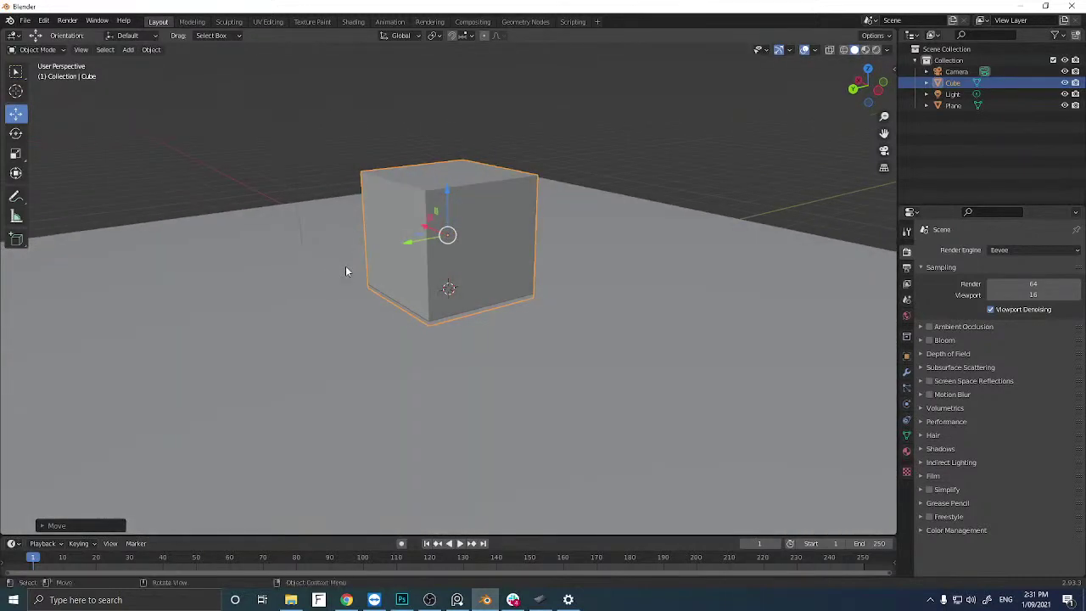
drag(447, 208, 447, 205)
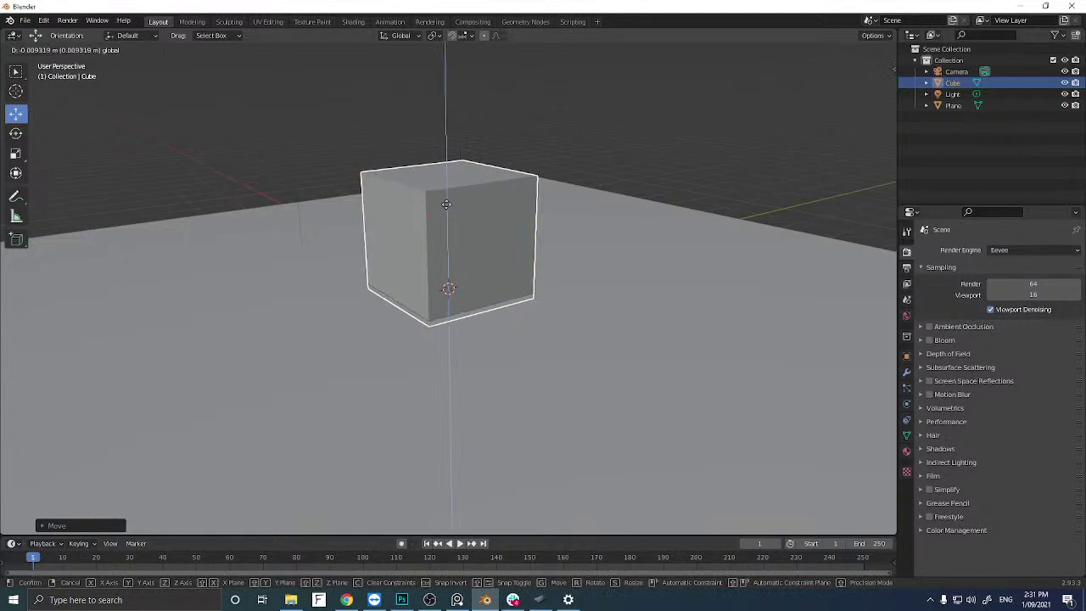
click(445, 208)
scroll(431, 227, down, 4)
middle_drag(377, 234, 384, 229)
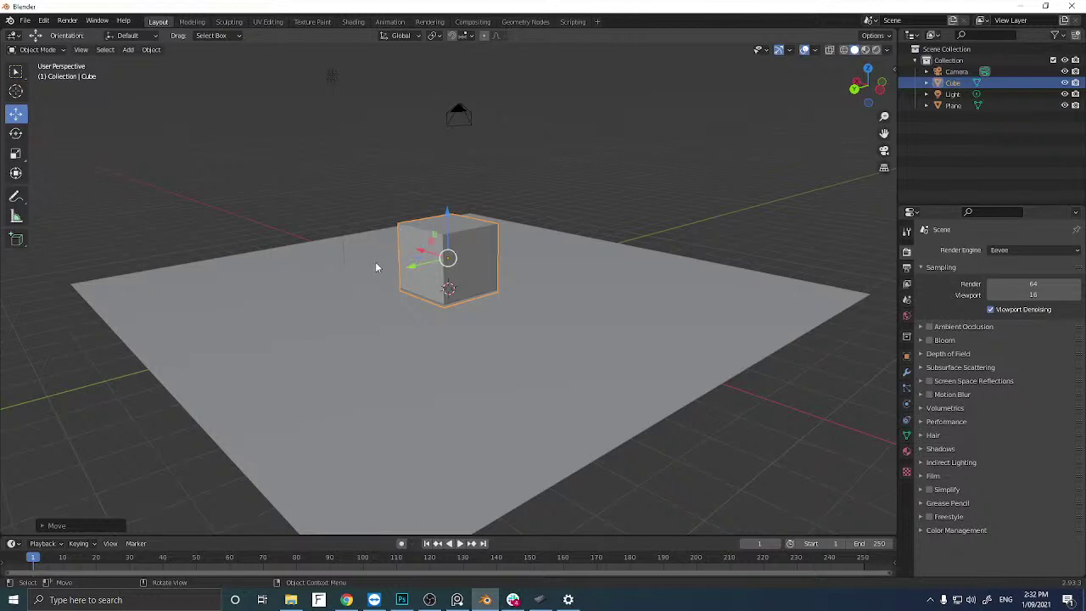
Scale the cube thinner along X and stretch it lengthwise along Y across the floor into a low wall.
middle_drag(376, 261, 464, 251)
click(467, 251)
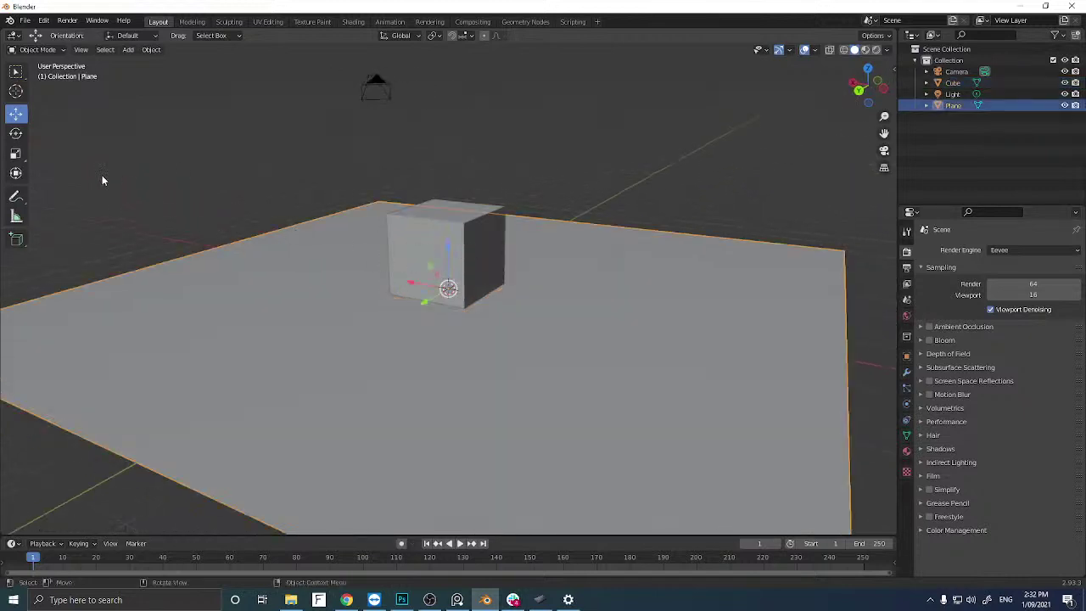
shift+click(419, 242)
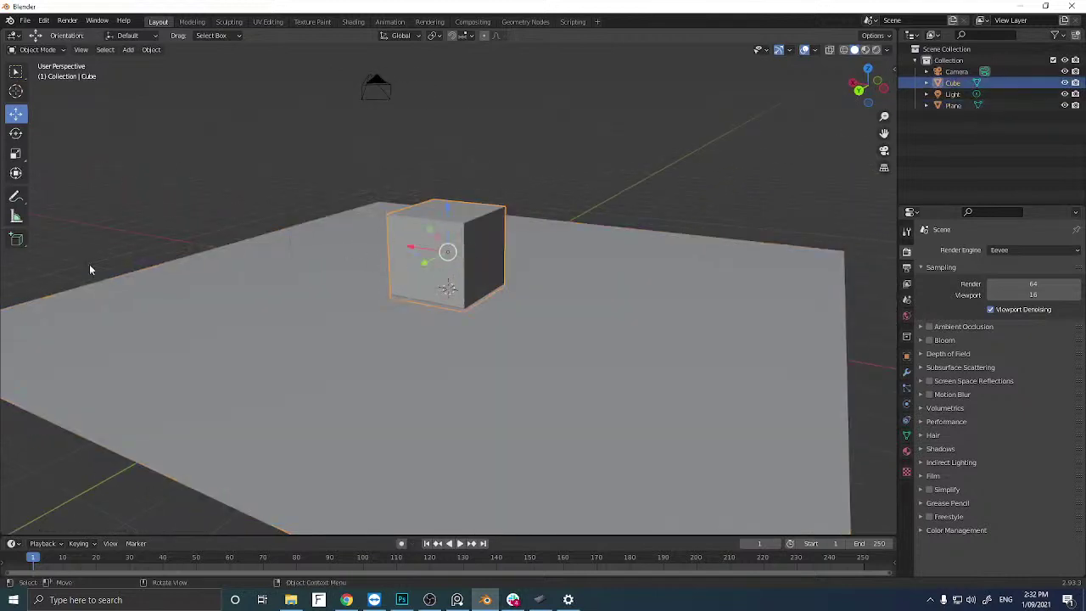
click(15, 153)
drag(438, 250, 430, 271)
middle_drag(431, 271, 365, 280)
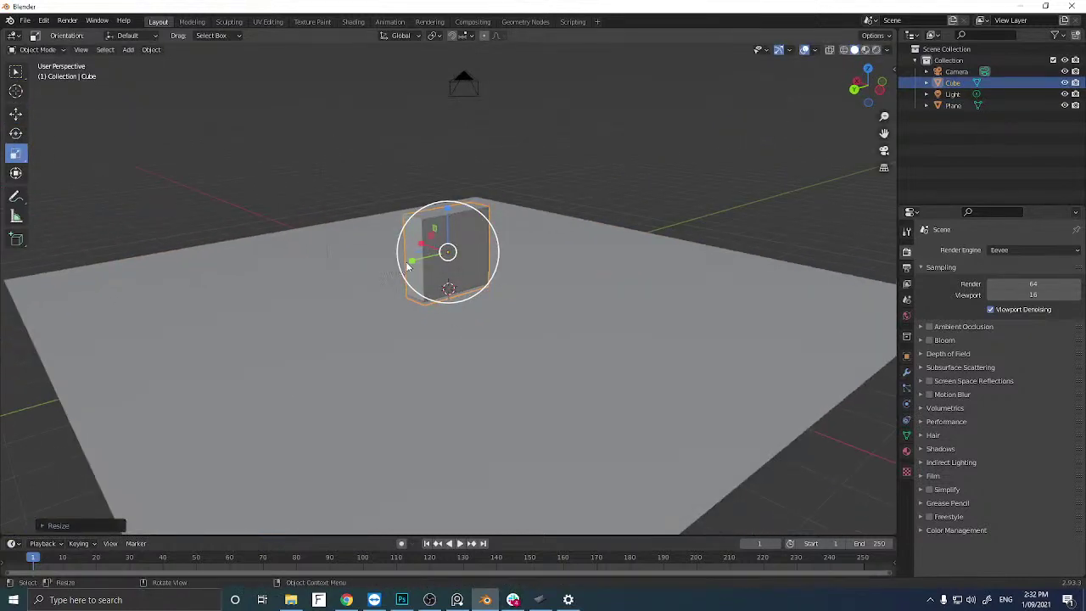
key(s)
click(164, 288)
Scale the wall taller along Z and make it thinner.
middle_drag(247, 286, 445, 218)
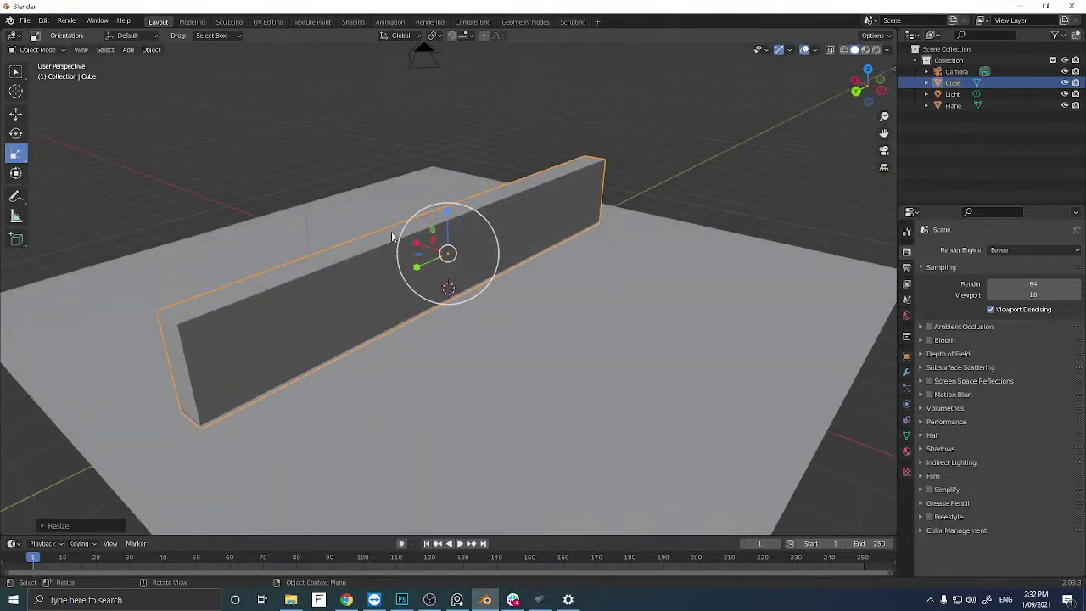
drag(447, 216, 450, 197)
click(430, 191)
middle_drag(429, 191, 383, 260)
key(s)
click(419, 245)
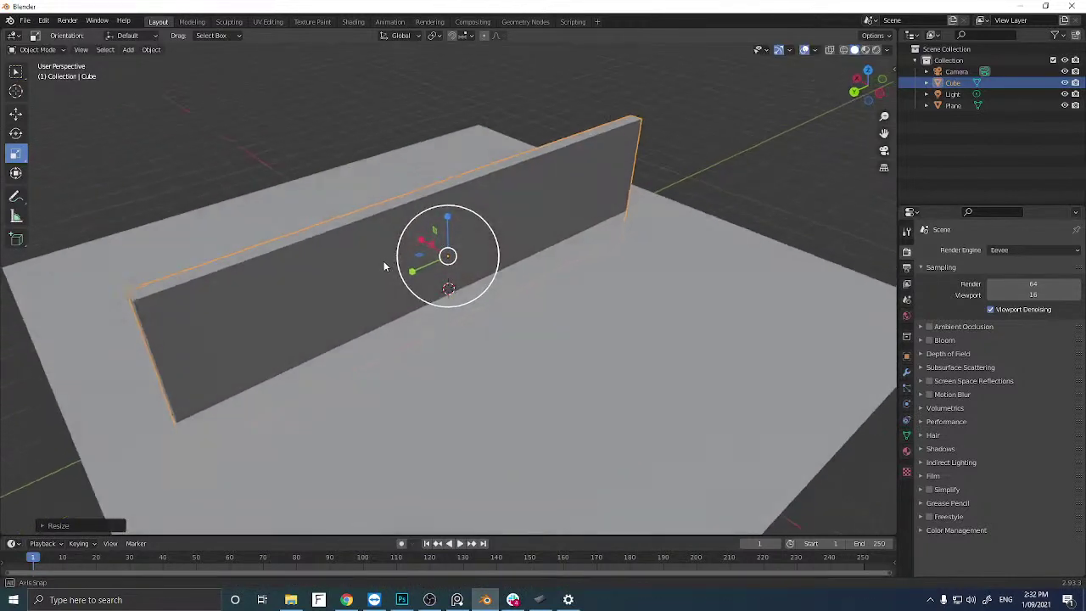
Move the wall along X from the middle of the floor toward one side edge.
click(15, 113)
middle_drag(204, 220, 400, 279)
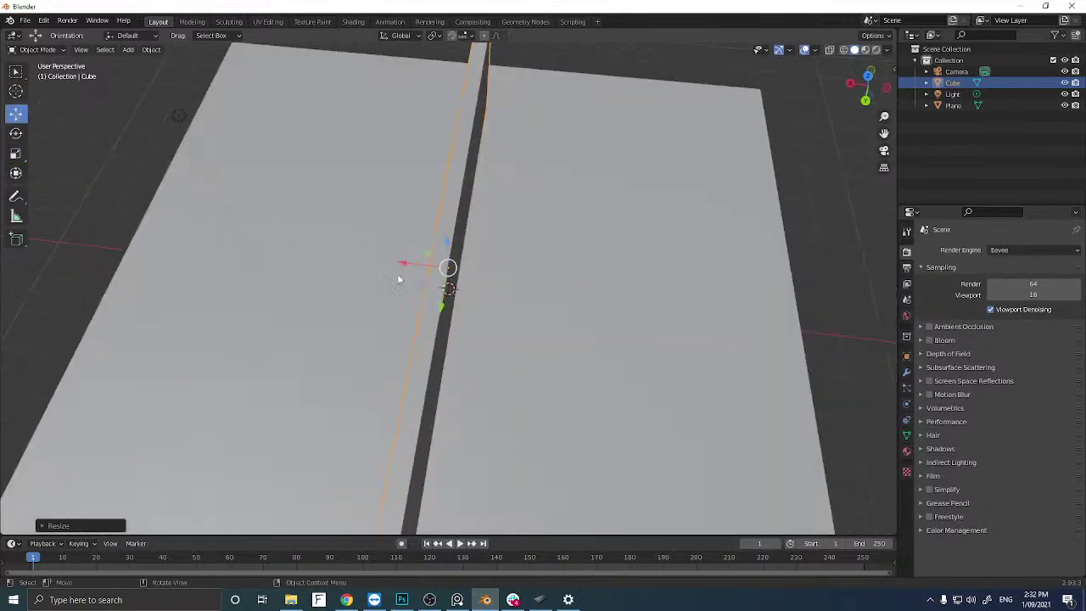
drag(405, 262, 231, 248)
middle_drag(332, 284, 281, 244)
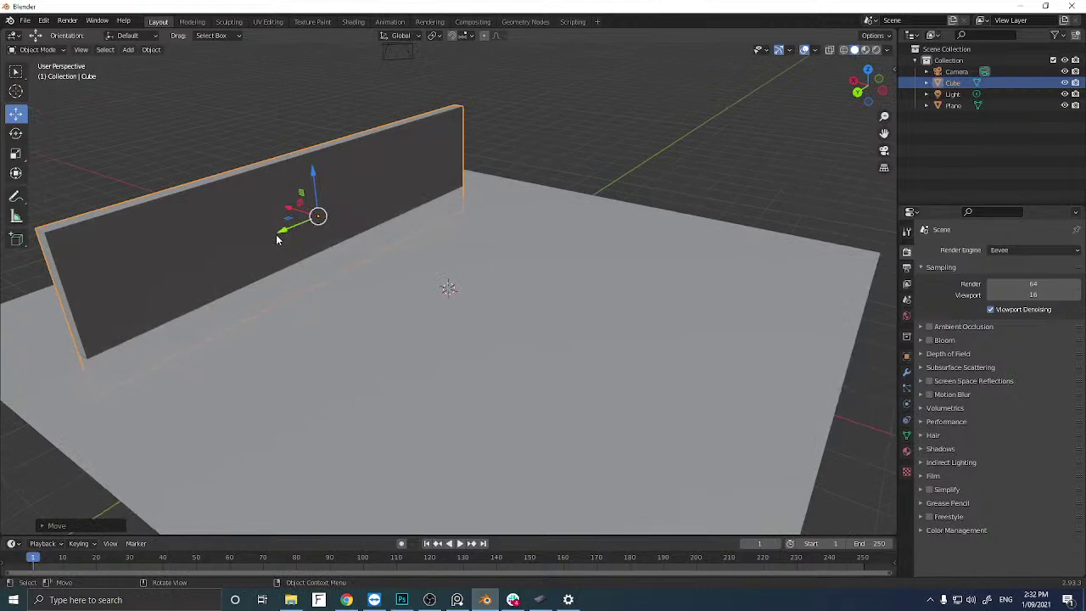
Increase the wall's height along Z and raise it so its base sits on the floor.
middle_drag(265, 245, 260, 222)
click(15, 155)
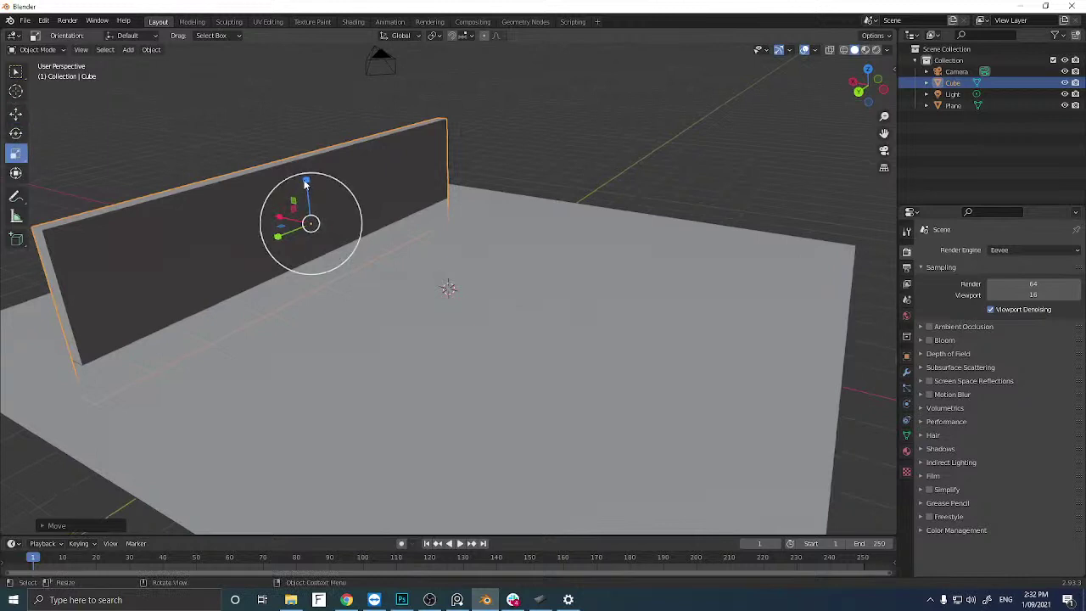
key(s)
key(z)
click(15, 113)
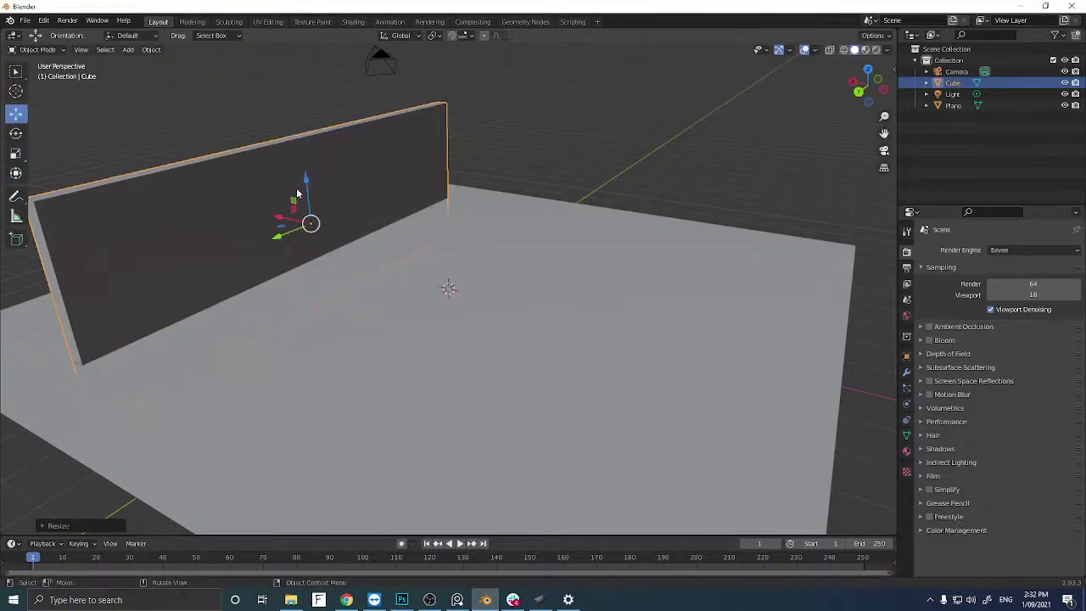
mouse_move(305, 186)
mouse_down()
mouse_move(302, 158)
mouse_move(303, 174)
mouse_up()
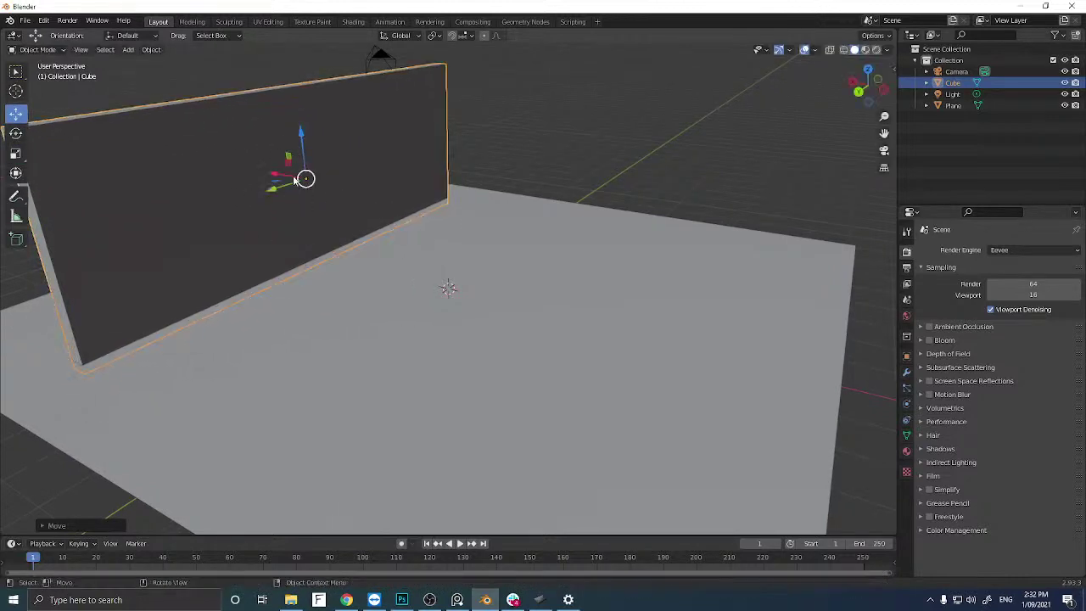
scroll(289, 195, down, 3)
scroll(310, 213, up, 1)
scroll(311, 212, up, 2)
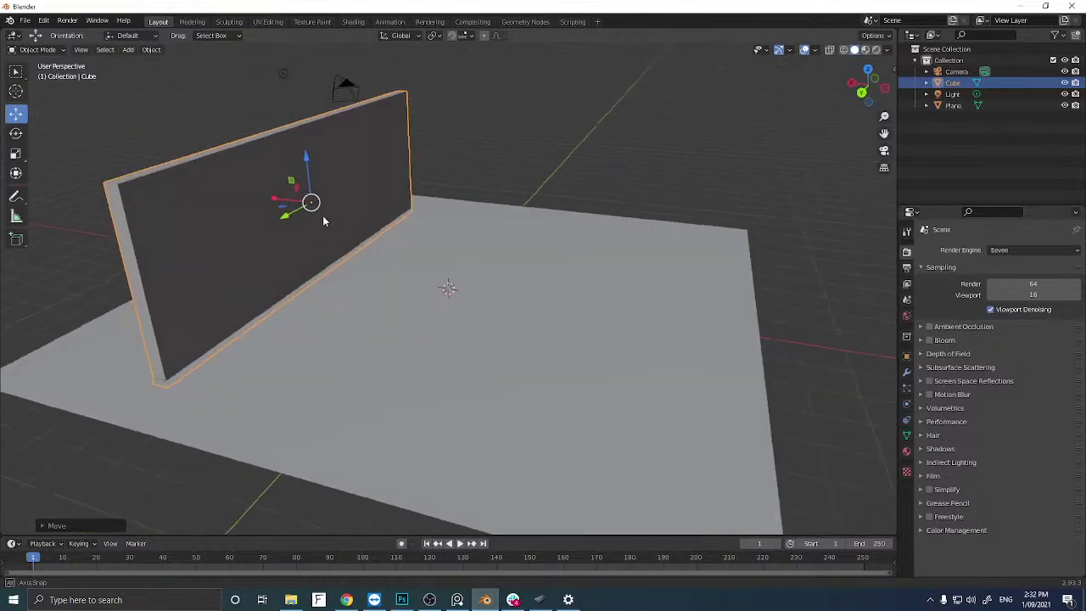
Duplicate the wall and place the copy parallel to it on the opposite side of the floor.
key(shift+d)
right_click(202, 234)
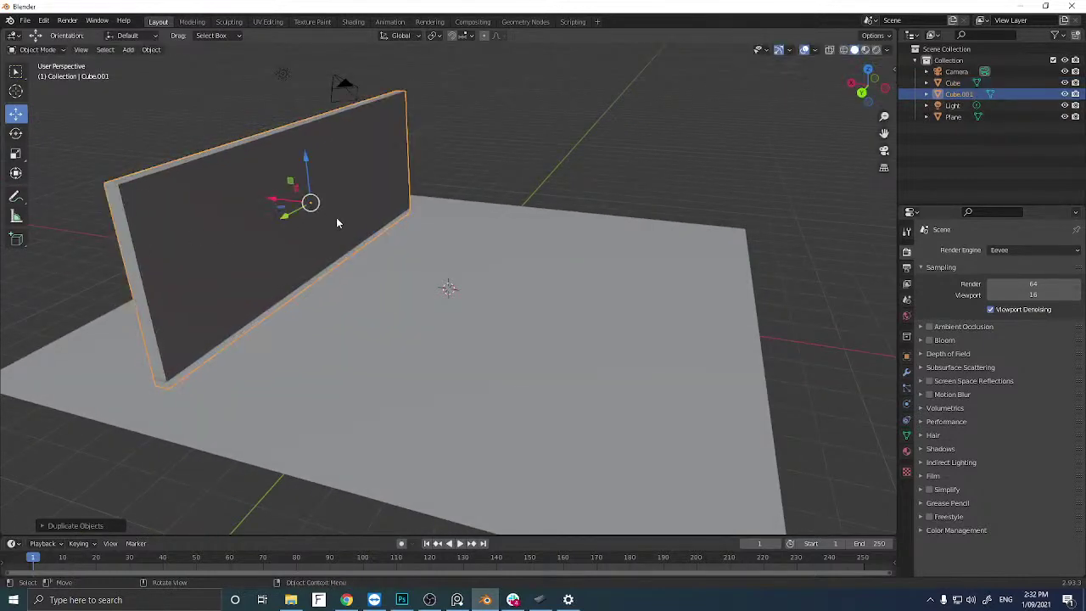
key(r)
key(z)
key(9)
key(0)
key(Return)
key(g)
click(552, 265)
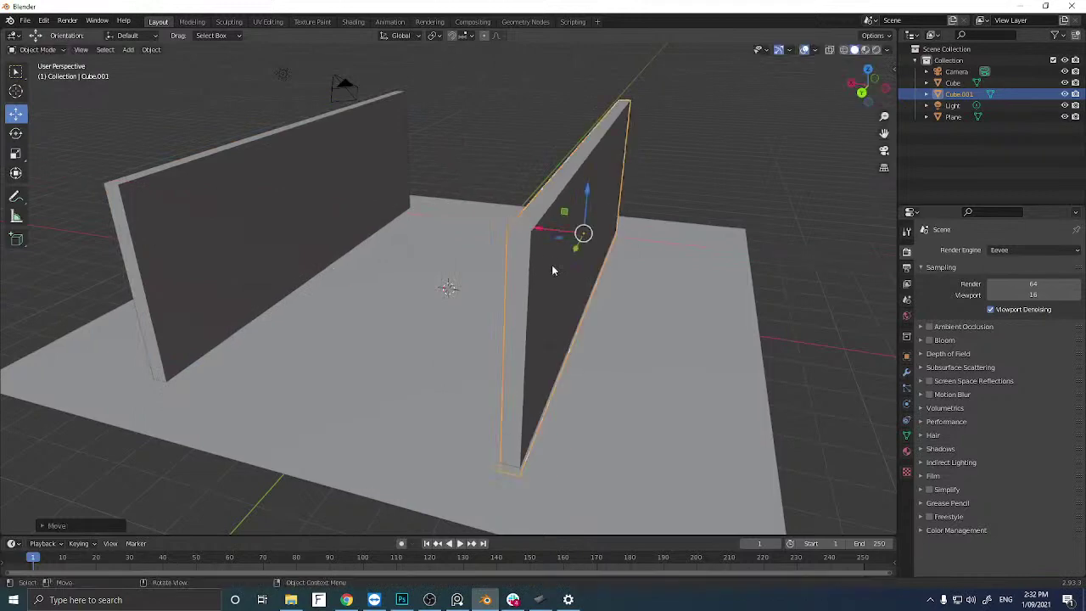
mouse_move(521, 270)
middle_down()
mouse_move(570, 275)
mouse_move(518, 273)
middle_up()
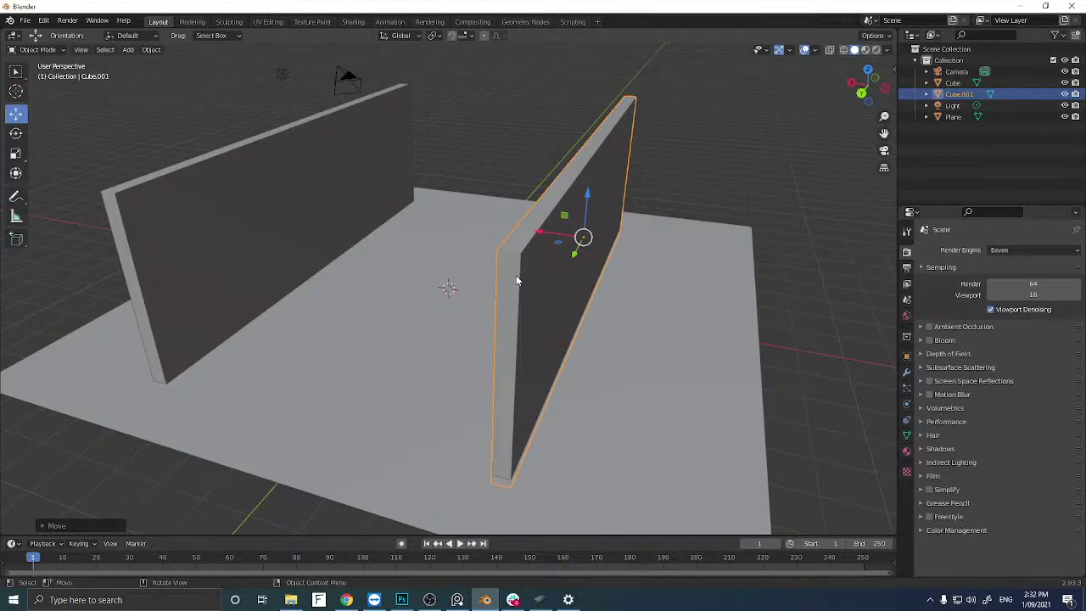
Duplicate the first wall, rotate the copy 90 degrees in top view and place it across the corridor's end.
middle_drag(512, 271, 411, 255)
click(352, 212)
scroll(357, 220, down, 5)
key(shift+d)
right_click(370, 227)
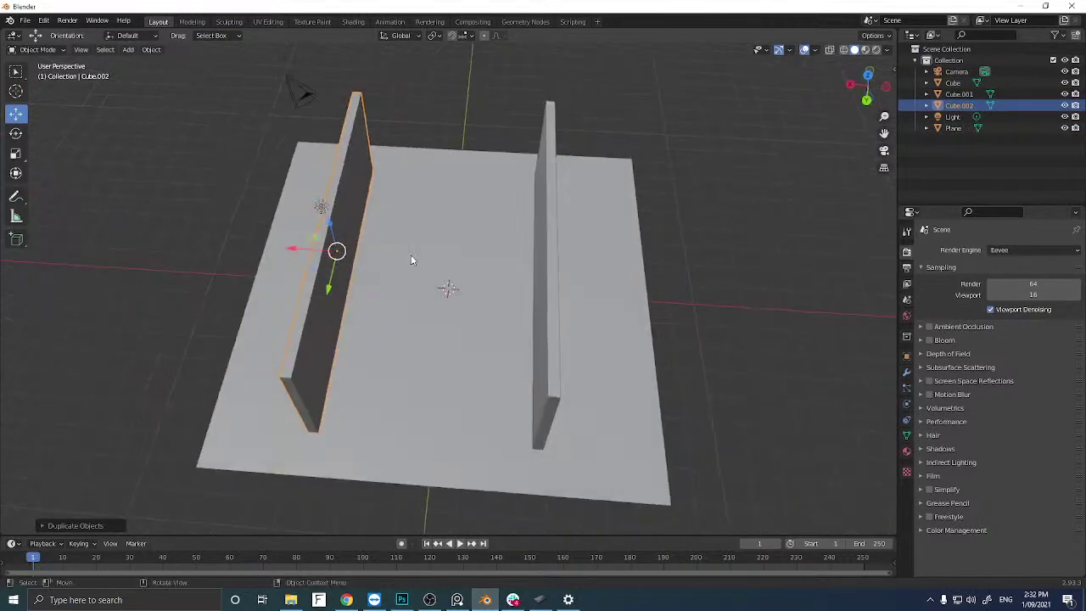
click(869, 75)
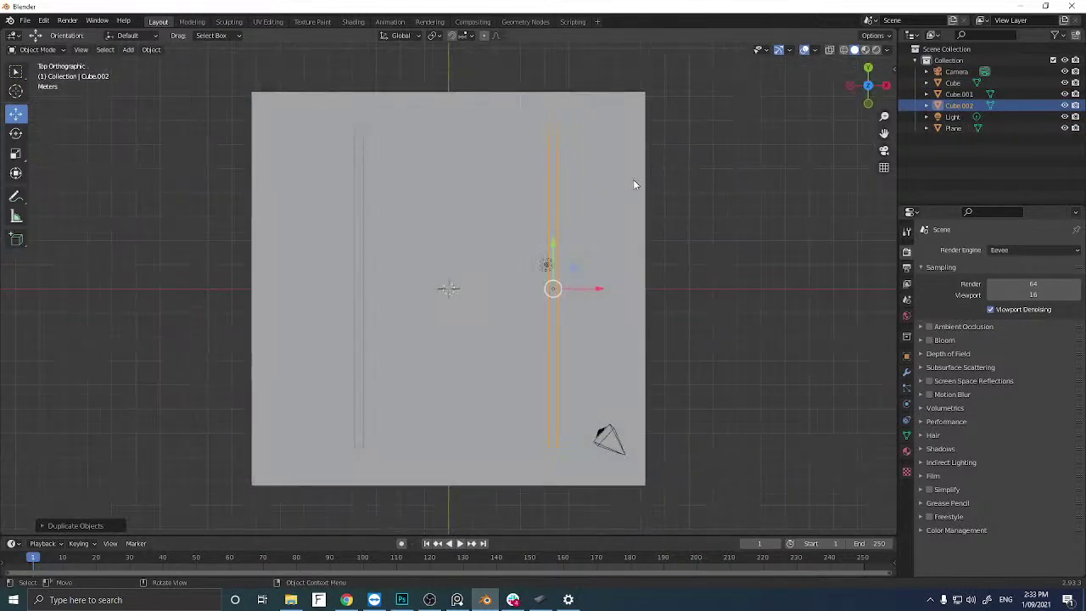
text(r90)
key(Return)
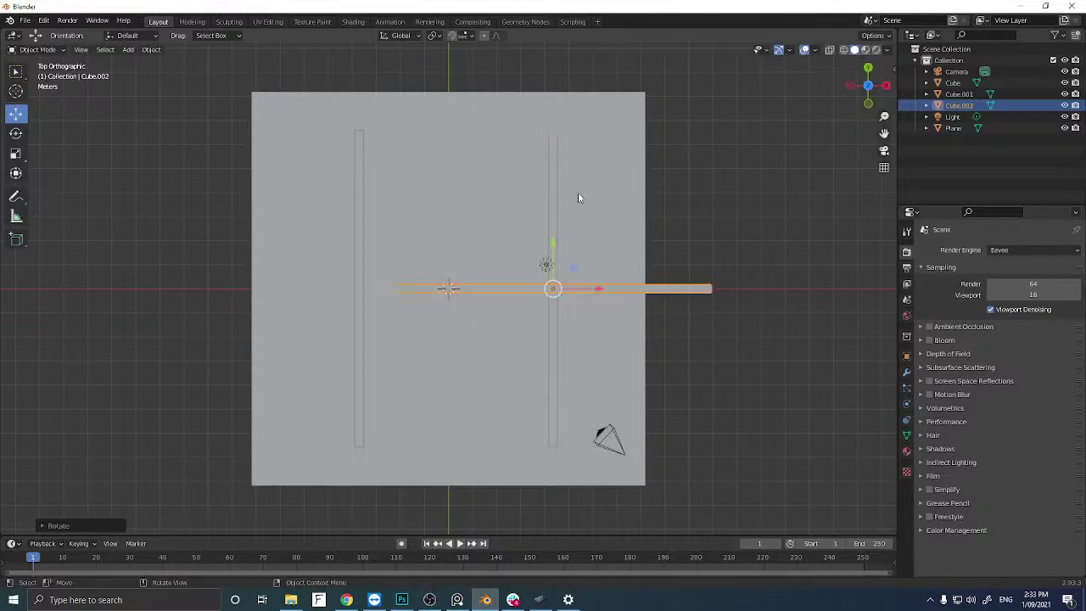
key(g)
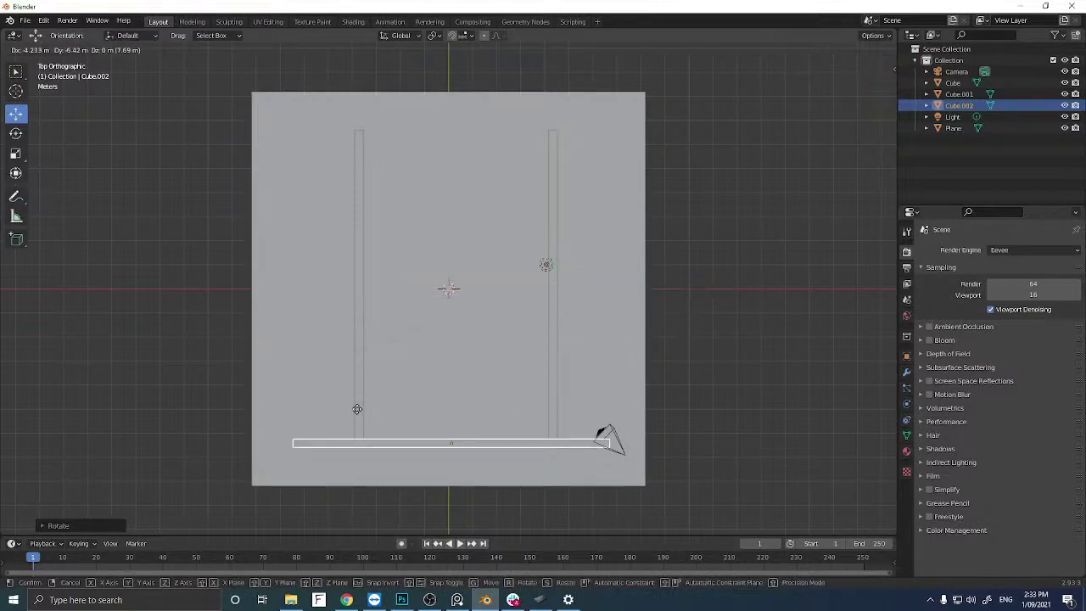
click(375, 409)
Duplicate the second side wall and rotate the copy 90 degrees in back view to lie flat as a ceiling slab.
middle_drag(377, 409, 365, 279)
click(342, 293)
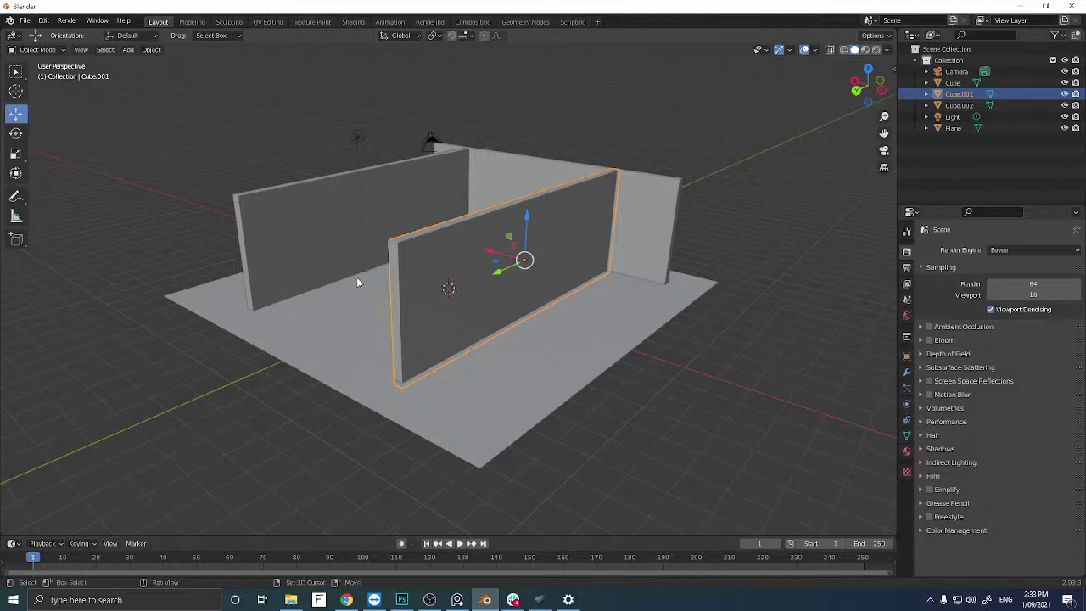
key(shift+d)
right_click(356, 282)
middle_drag(330, 283, 647, 156)
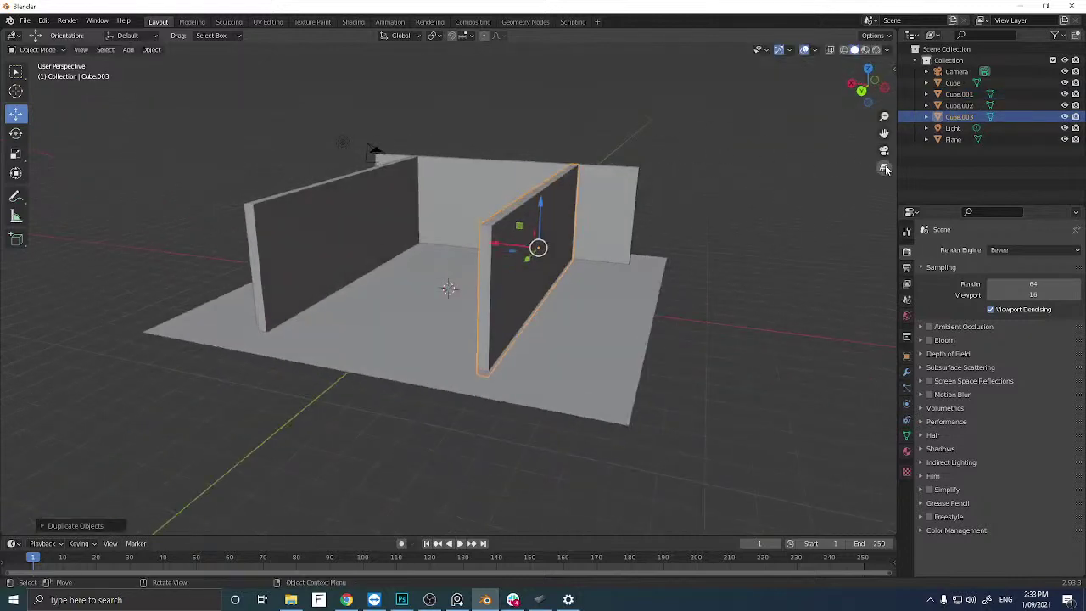
click(862, 90)
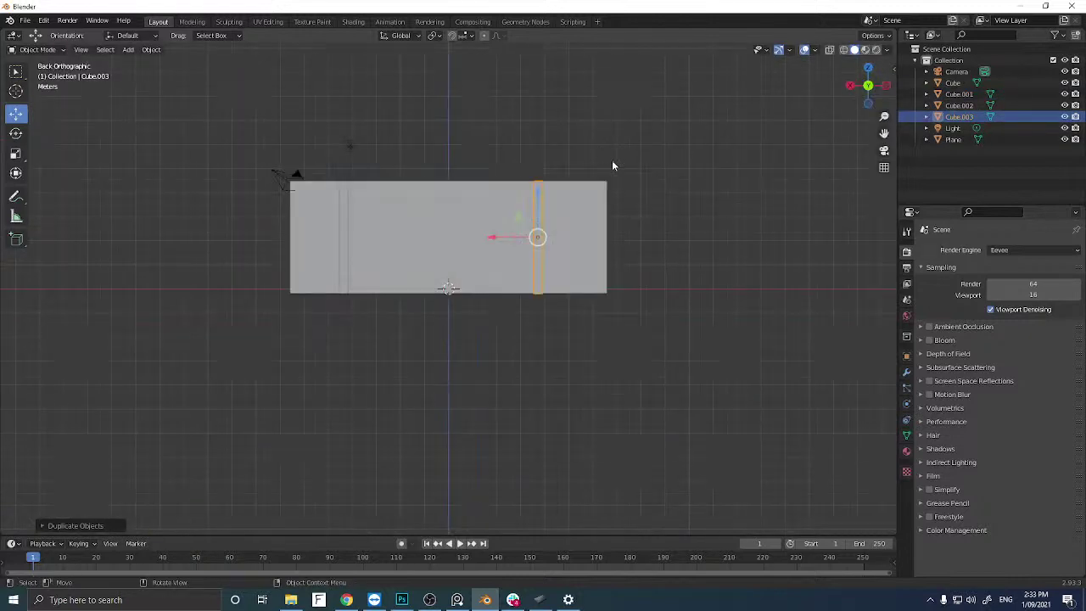
text(r90)
key(Return)
Stretch the ceiling slab along X and move it up to rest across the tops of both side walls.
click(16, 153)
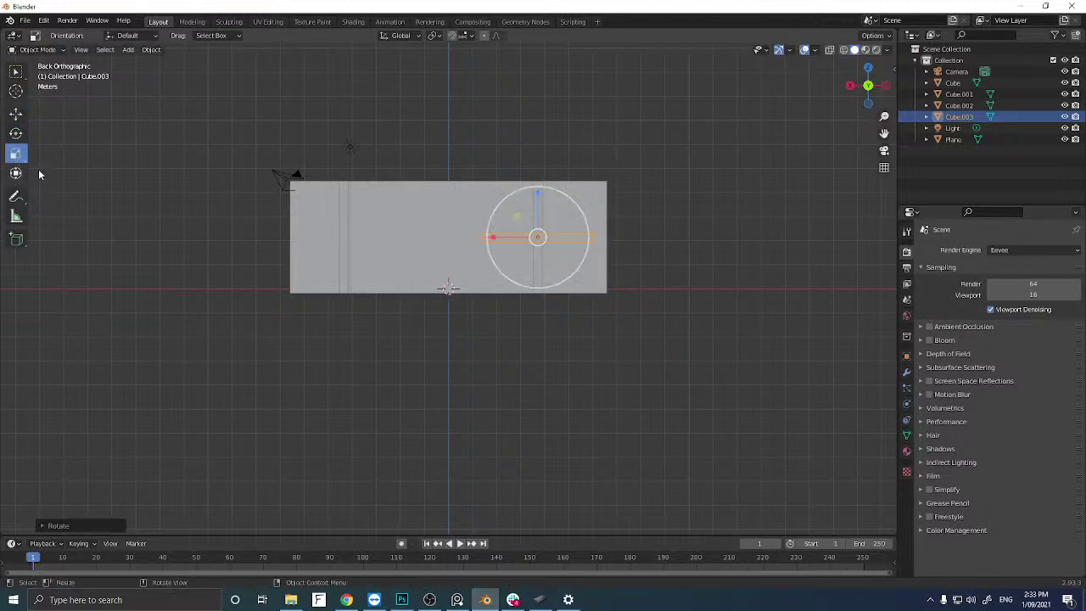
drag(494, 240, 367, 211)
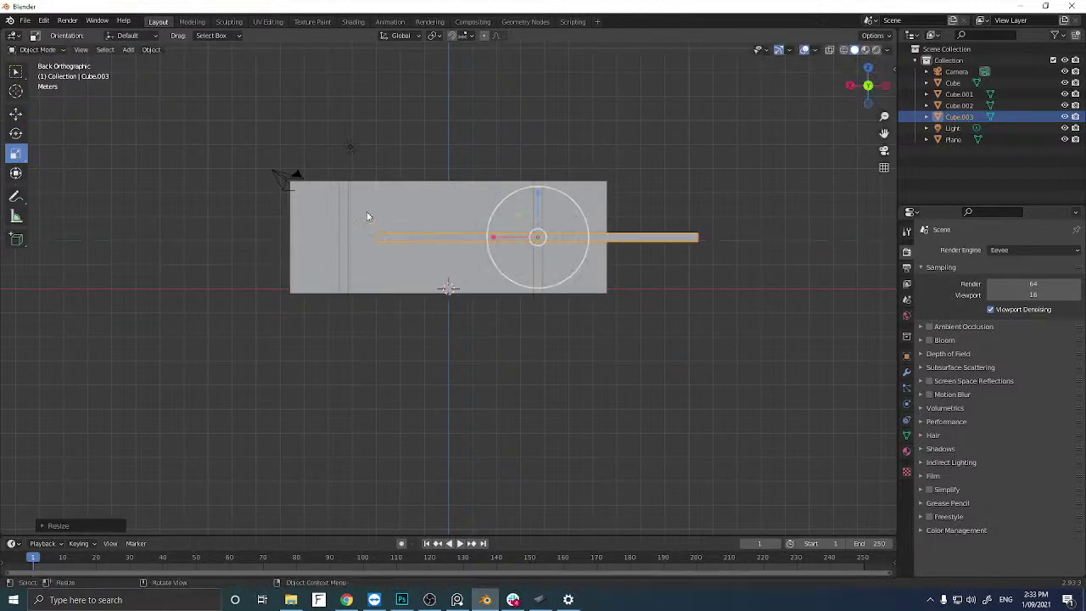
key(g)
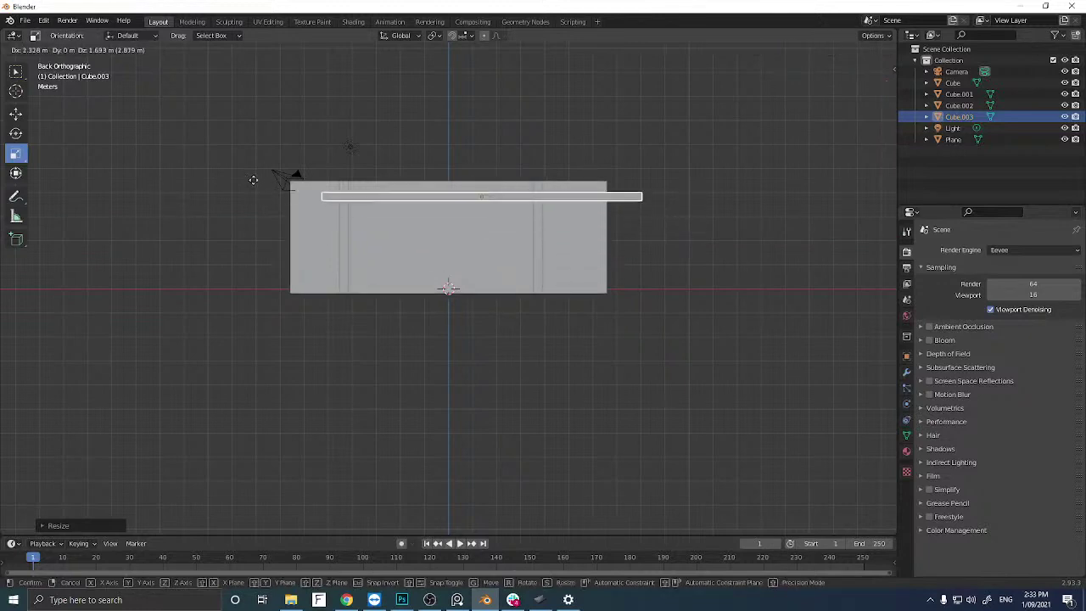
click(226, 182)
middle_drag(226, 181, 142, 272)
middle_drag(390, 224, 427, 220)
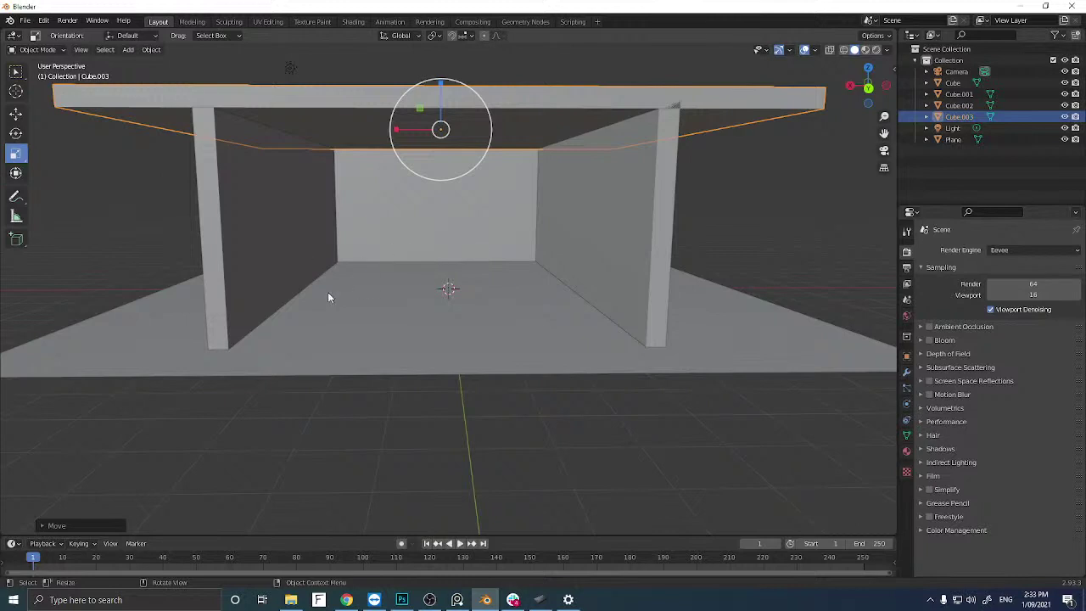
Duplicate the corridor's end wall and move the copy along Y into the corridor between the side walls.
click(281, 276)
middle_drag(356, 296, 352, 296)
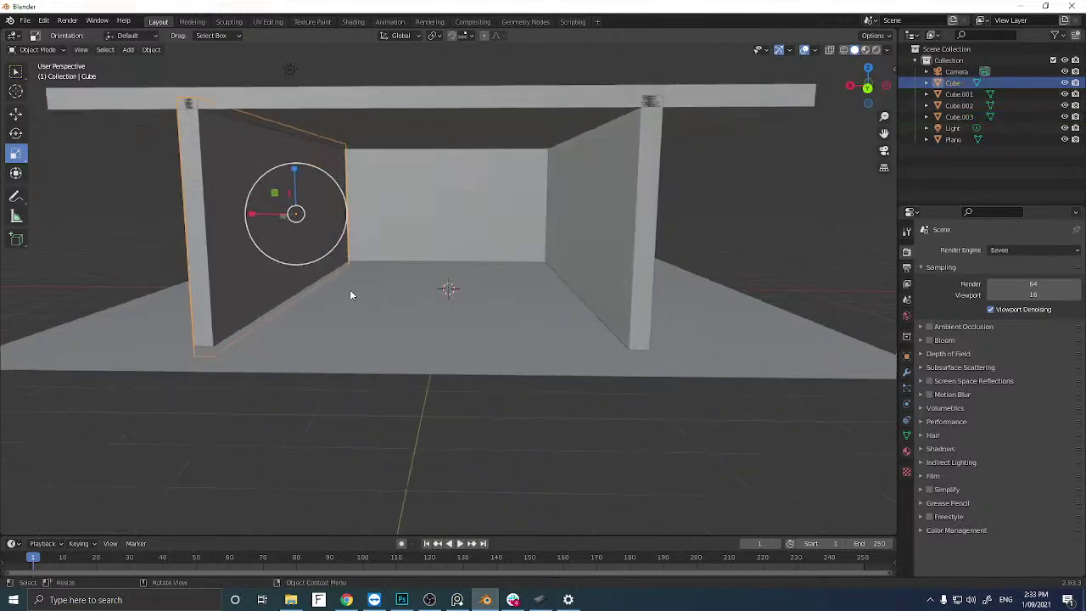
click(425, 236)
middle_drag(419, 246, 413, 252)
key(shift+d)
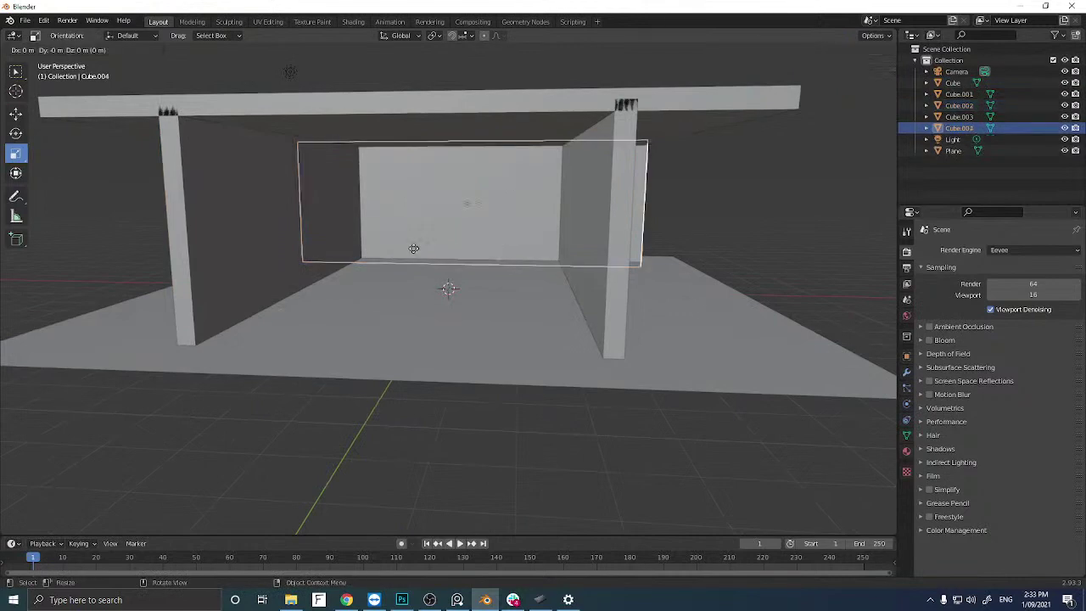
key(Escape)
middle_drag(413, 252, 382, 261)
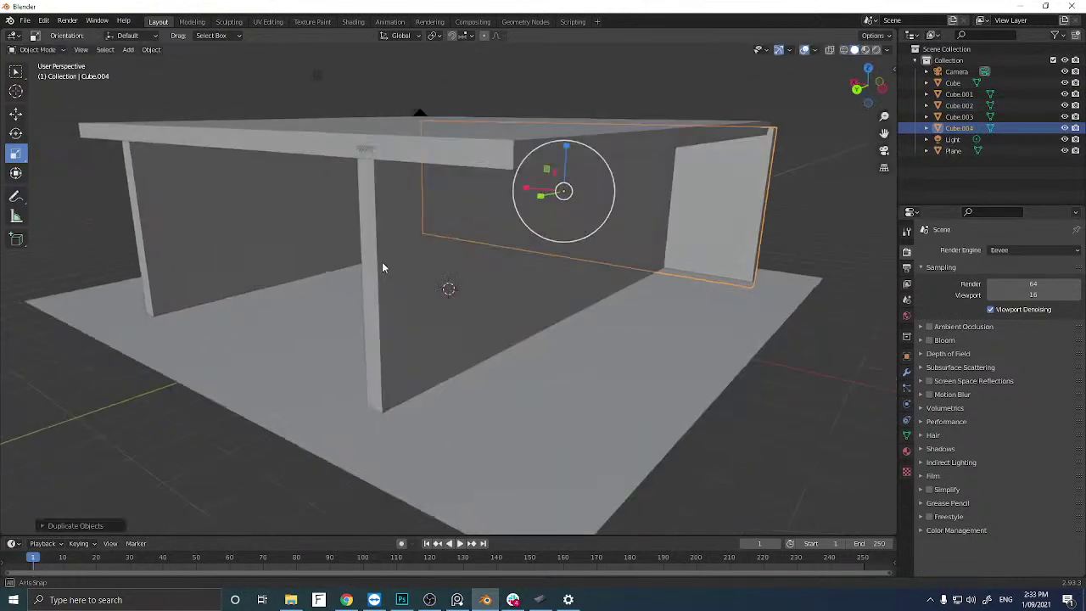
click(15, 113)
middle_drag(255, 246, 623, 205)
drag(622, 205, 459, 206)
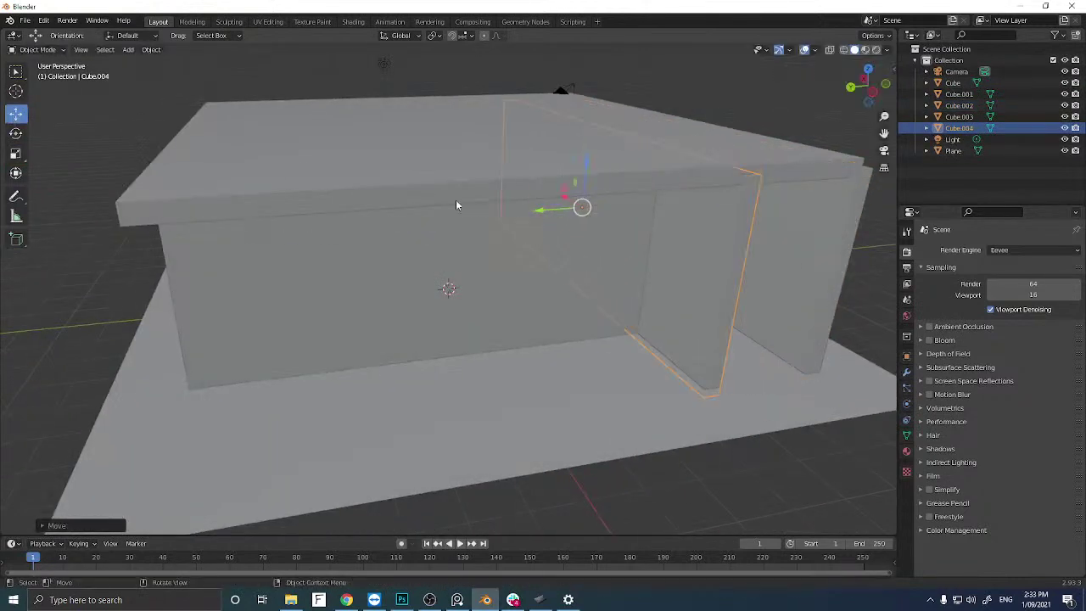
Scale the copied wall deeper along Y and shorter along Z into a low block, and lower it to the floor.
click(15, 153)
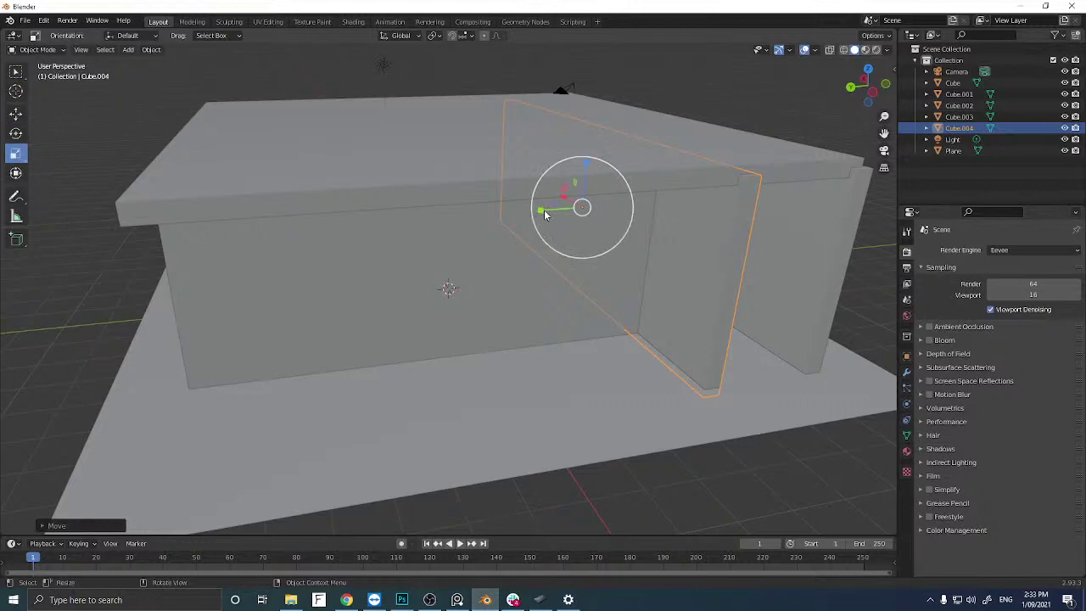
drag(541, 209, 458, 221)
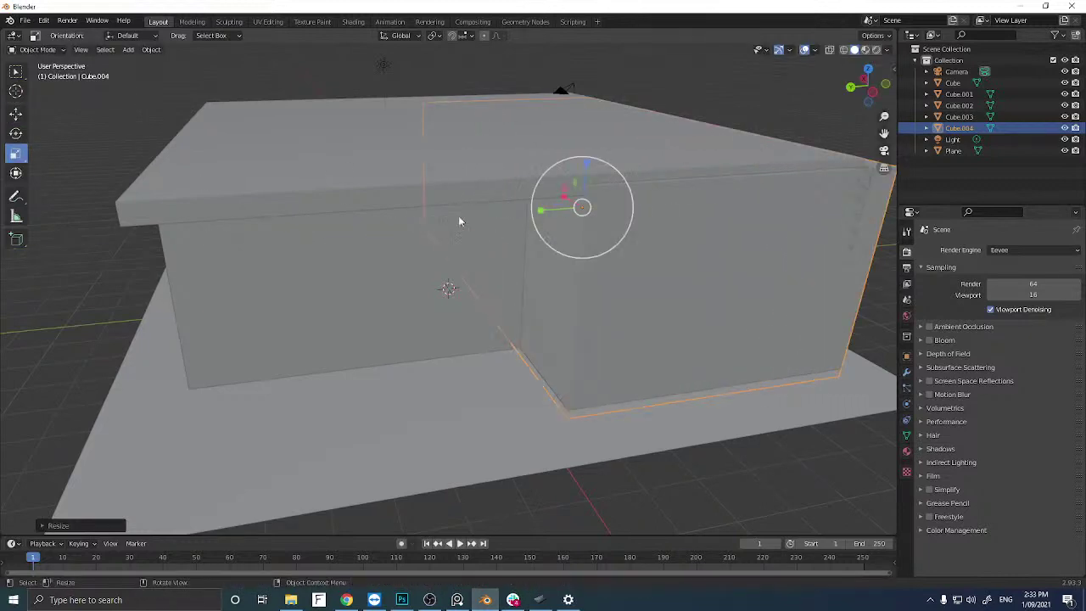
drag(586, 163, 423, 223)
click(15, 113)
middle_drag(422, 223, 448, 185)
drag(448, 184, 448, 257)
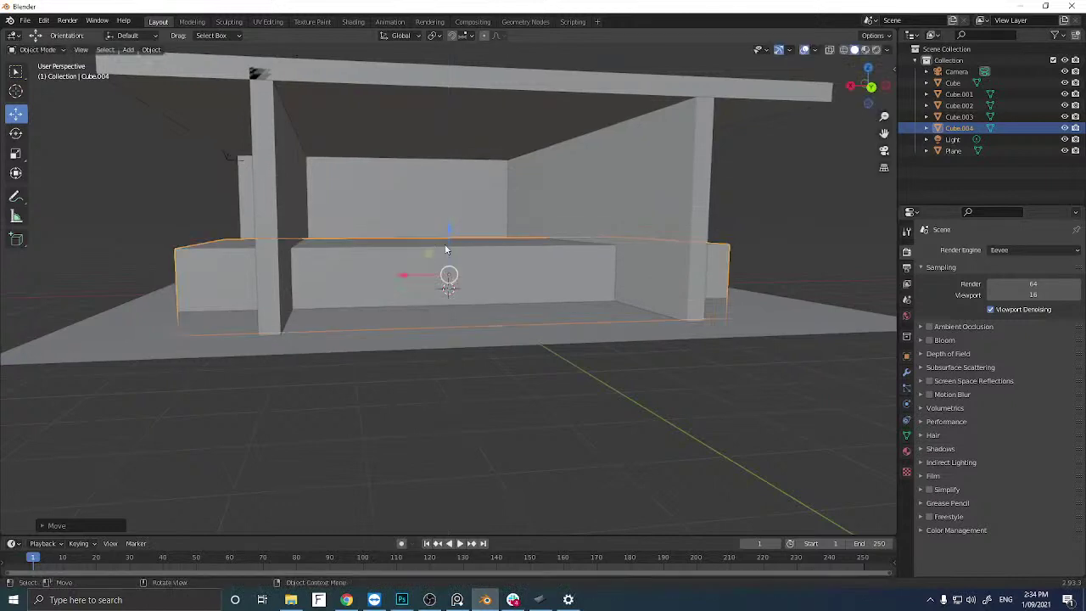
middle_drag(448, 258, 422, 259)
Narrow the low block along X and shift it sideways in back view to sit centrally between the side walls.
click(15, 154)
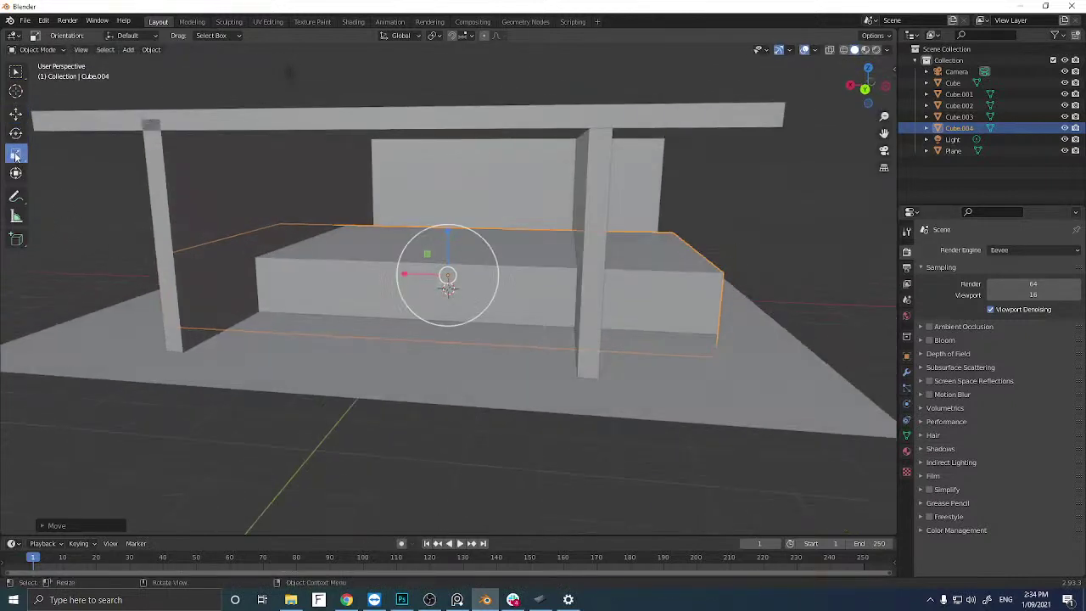
drag(405, 274, 432, 272)
middle_drag(432, 272, 611, 137)
click(868, 88)
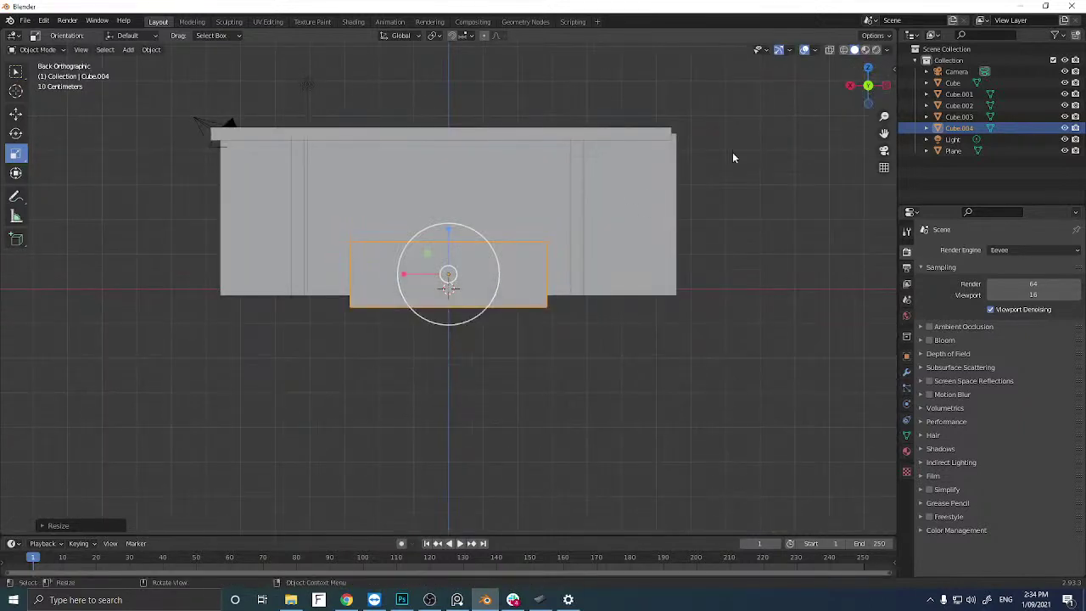
scroll(600, 207, up, 3)
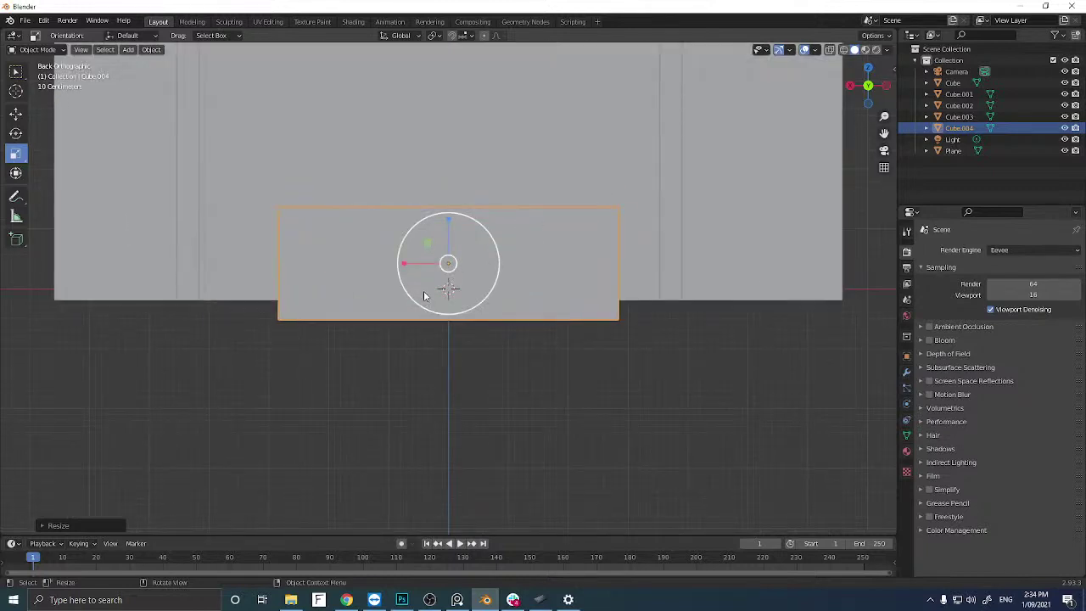
key(g)
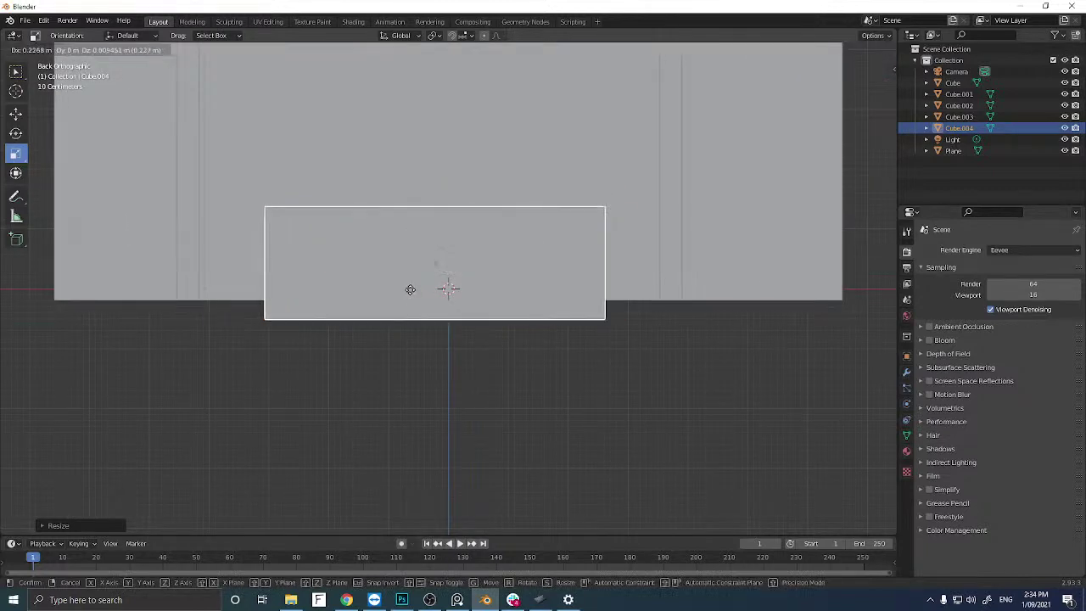
click(411, 289)
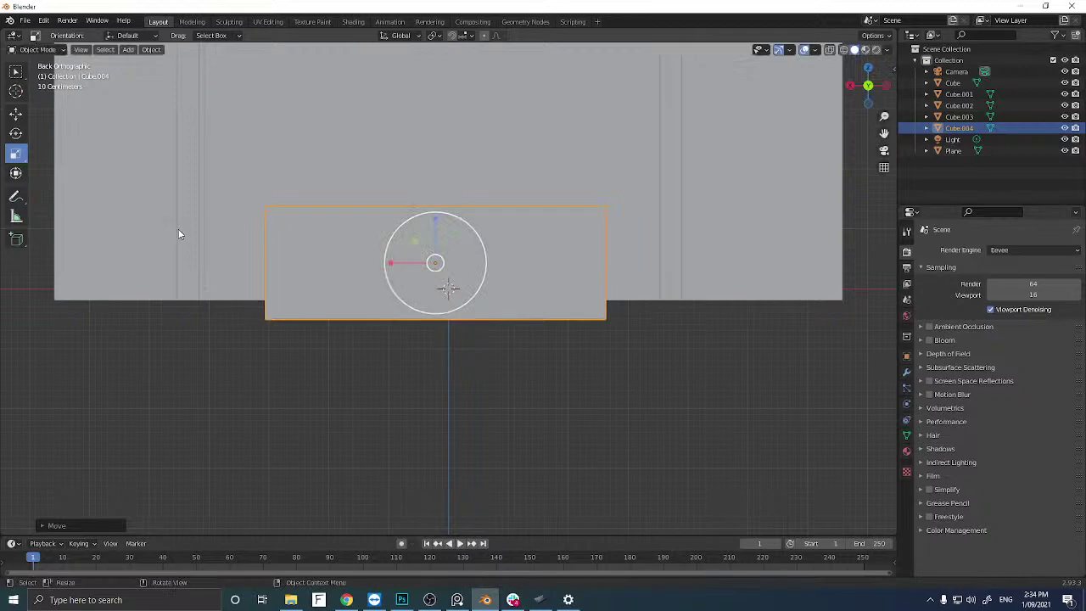
click(180, 235)
click(366, 284)
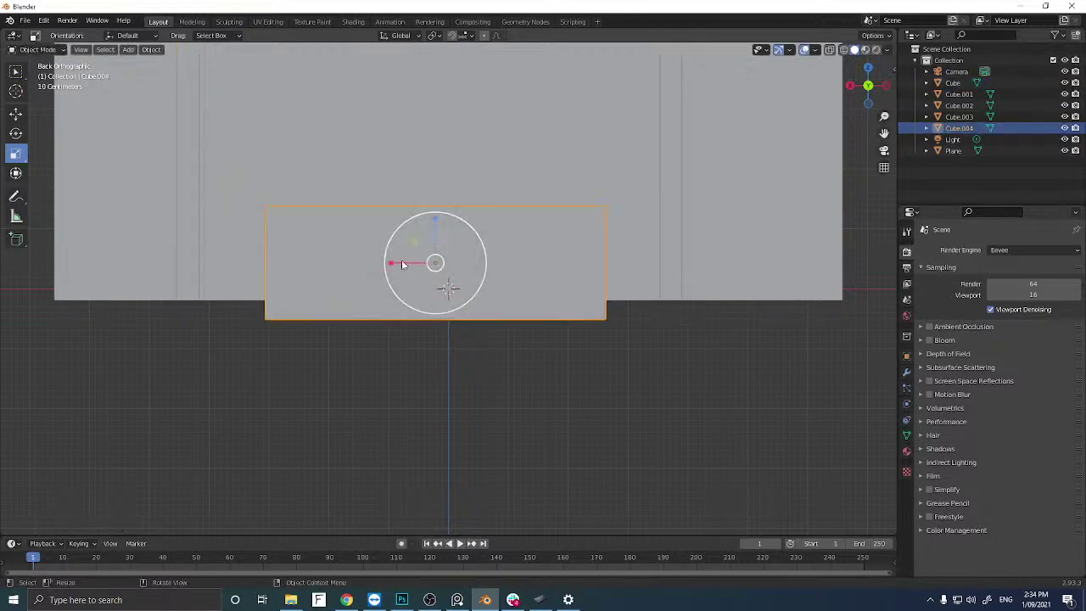
key(g)
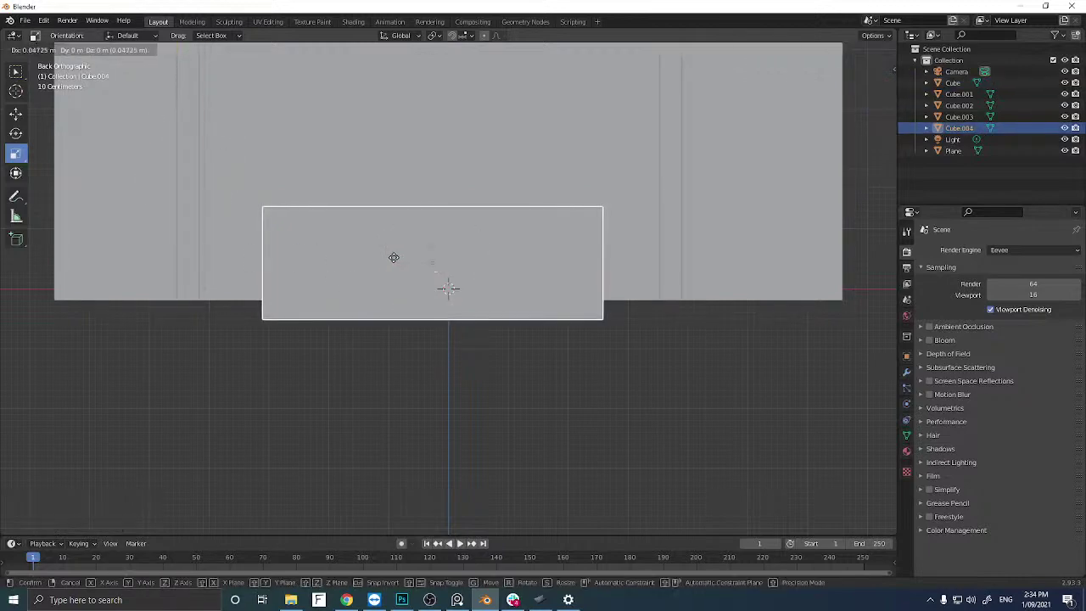
click(394, 257)
Move the low block along Y deeper into the corridor towards the end wall.
middle_drag(393, 257, 305, 293)
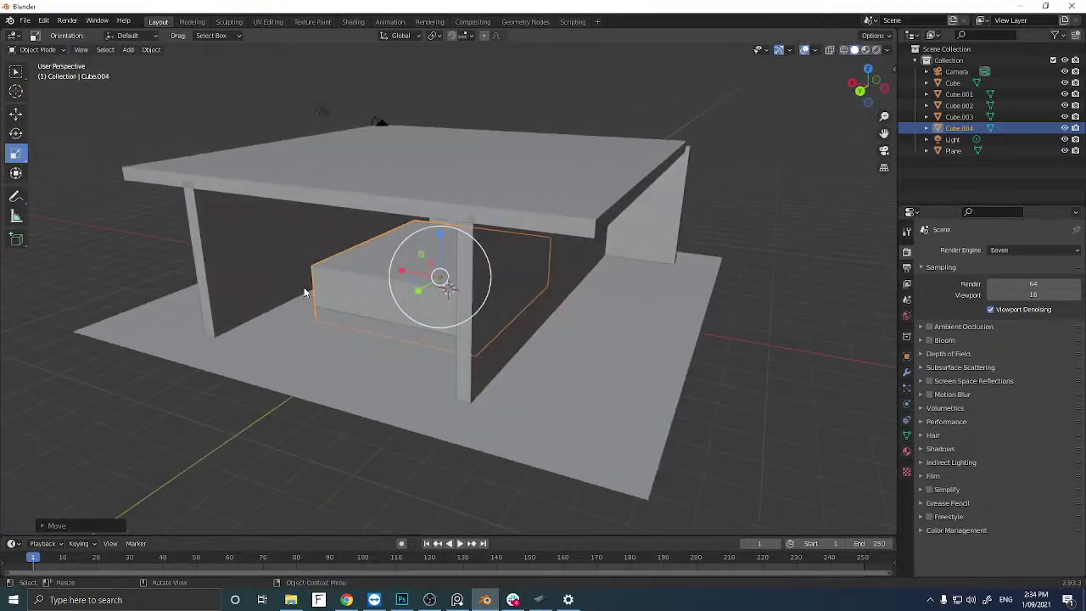
click(15, 115)
middle_drag(340, 282, 285, 293)
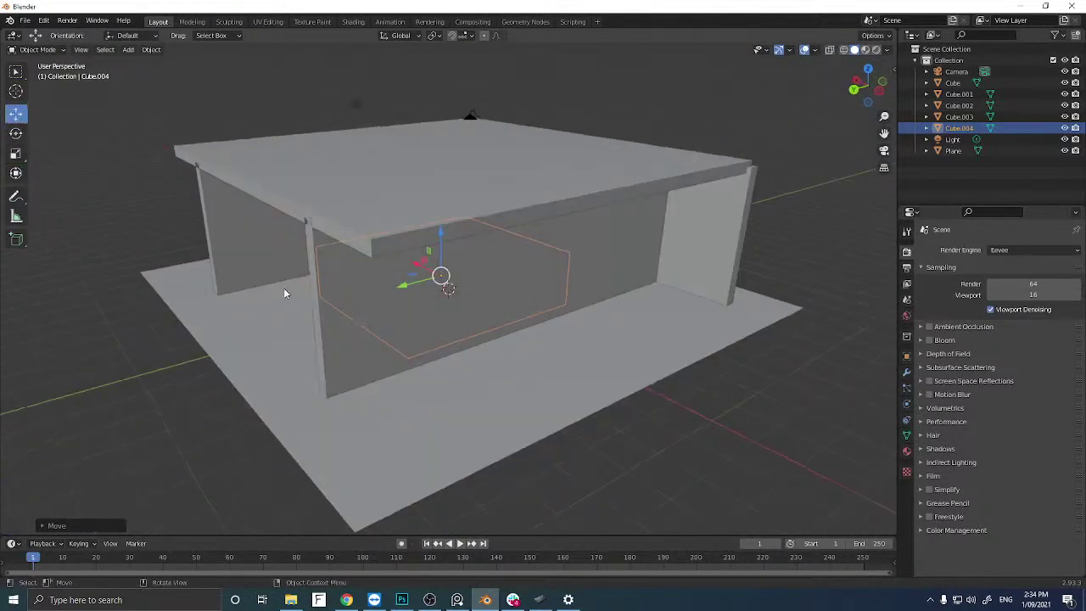
drag(400, 293, 474, 270)
middle_drag(474, 271, 438, 277)
mouse_move(546, 288)
mouse_down()
mouse_move(484, 289)
mouse_move(526, 287)
mouse_up()
middle_drag(526, 287, 455, 251)
scroll(475, 267, up, 5)
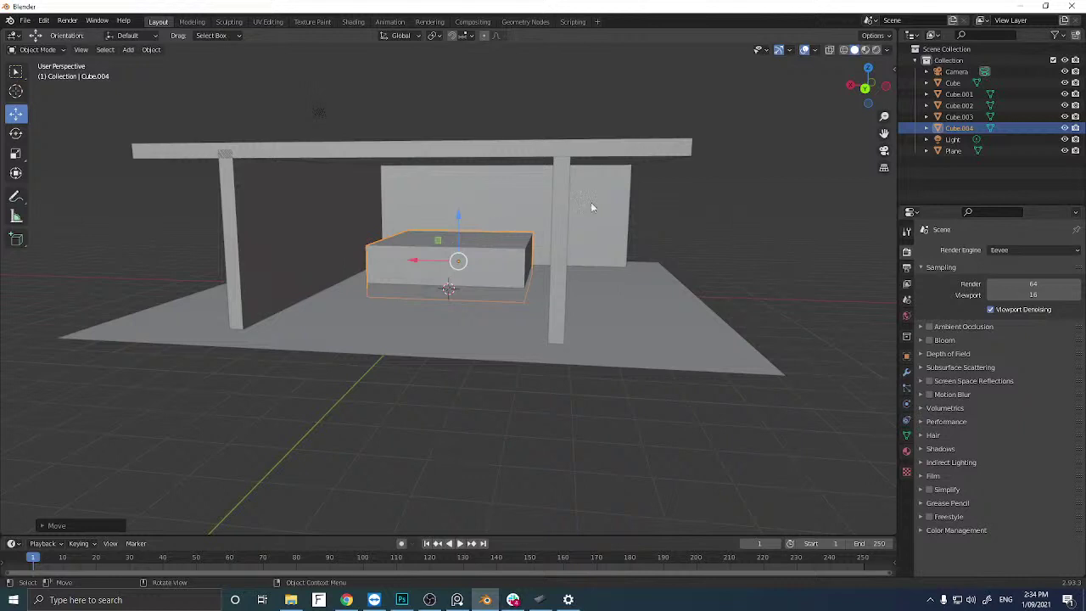
Look at the scene through the camera.
click(885, 151)
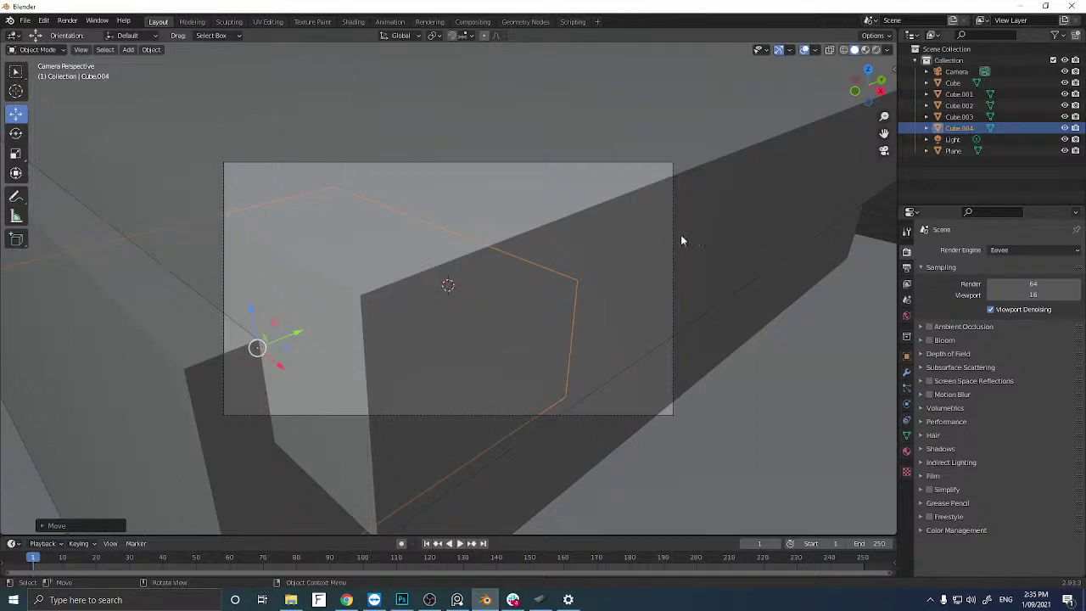
scroll(561, 284, down, 5)
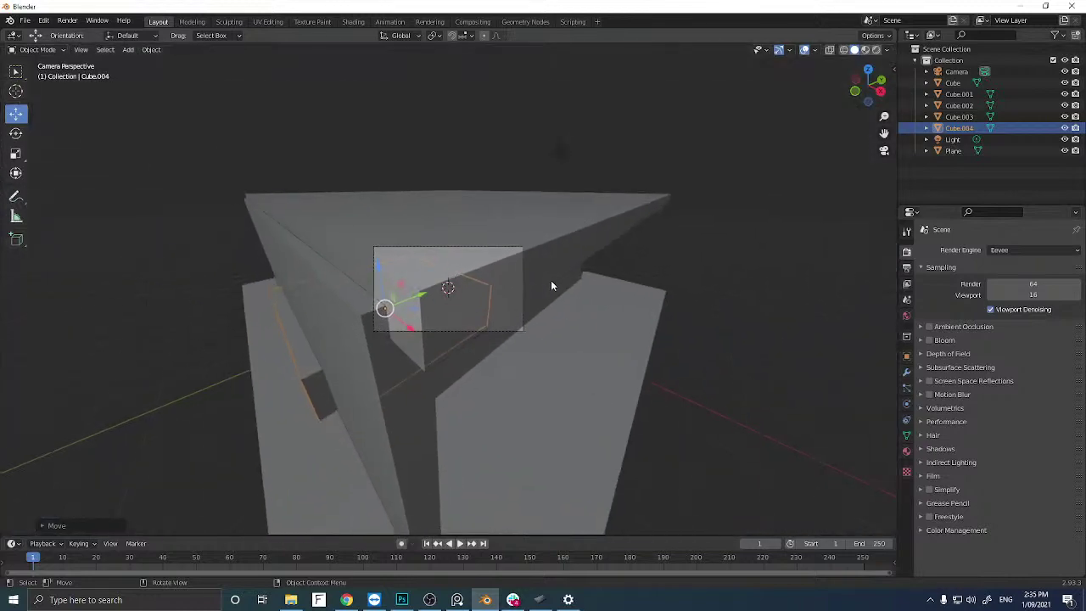
middle_drag(551, 281, 502, 291)
scroll(501, 293, down, 3)
middle_drag(850, 176, 786, 138)
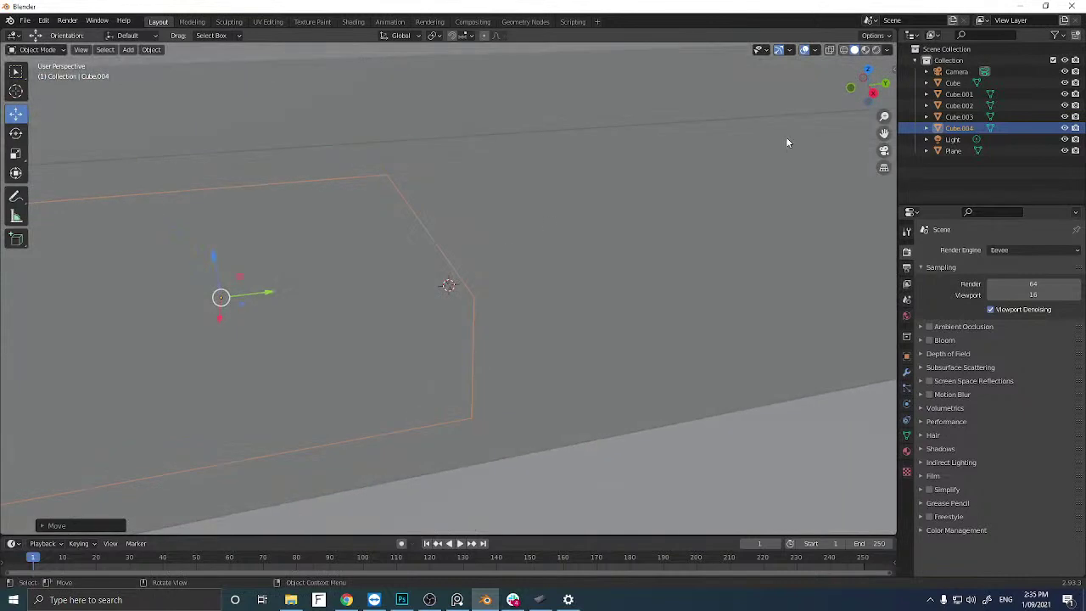
key(KP_0)
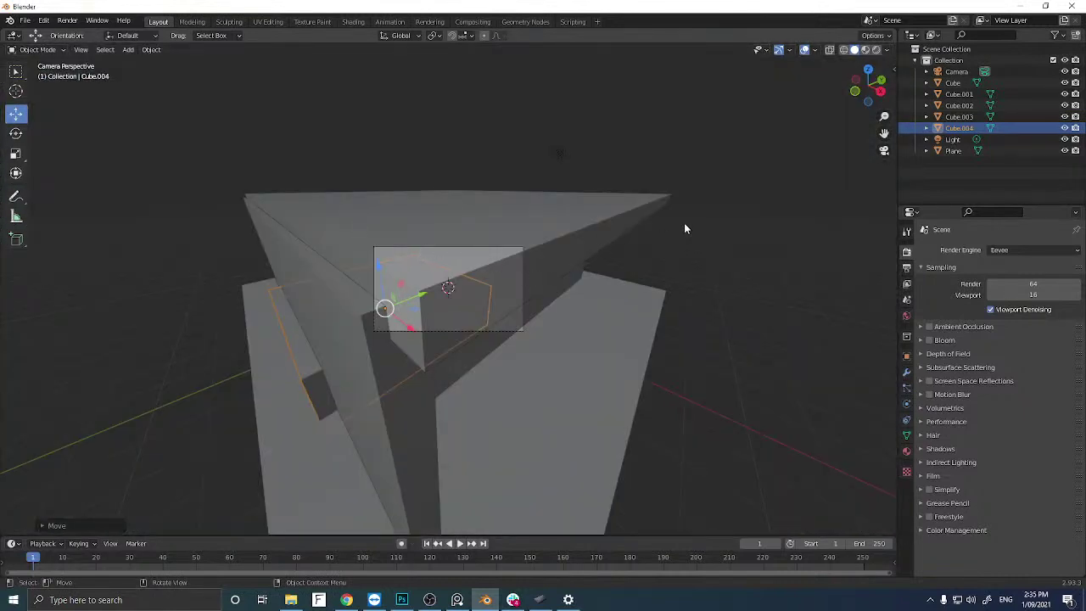
Show the sidebar's view settings and enable the Camera to View lock.
key(n)
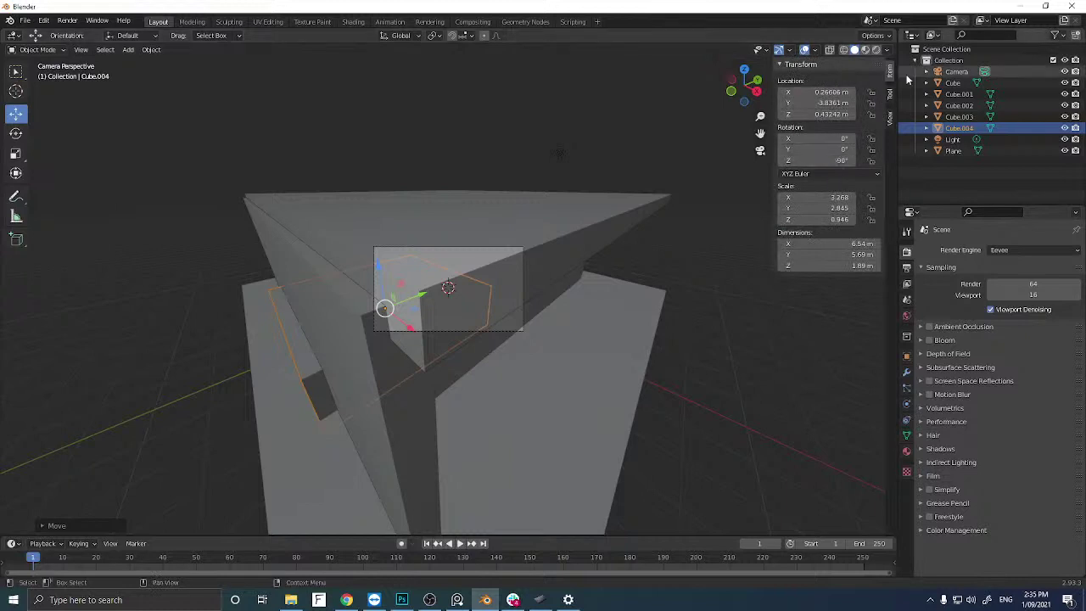
click(891, 95)
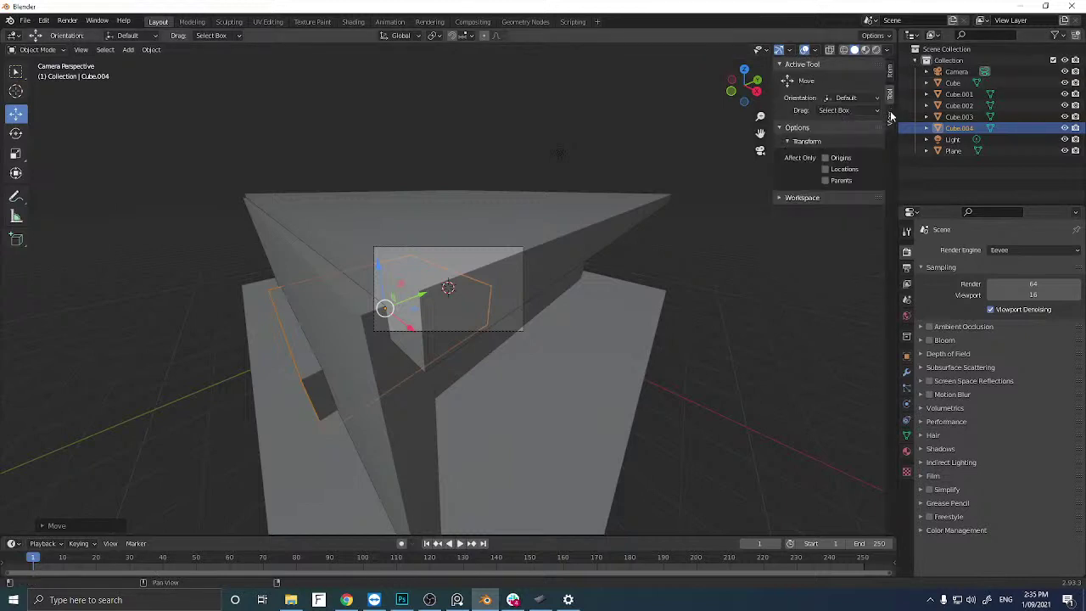
click(890, 118)
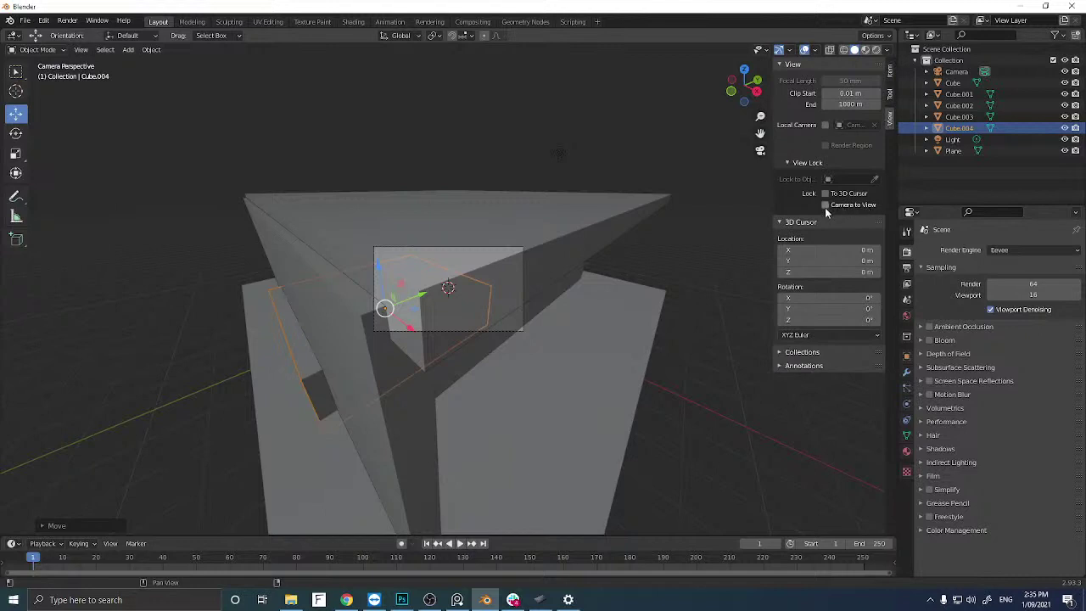
scroll(567, 232, up, 4)
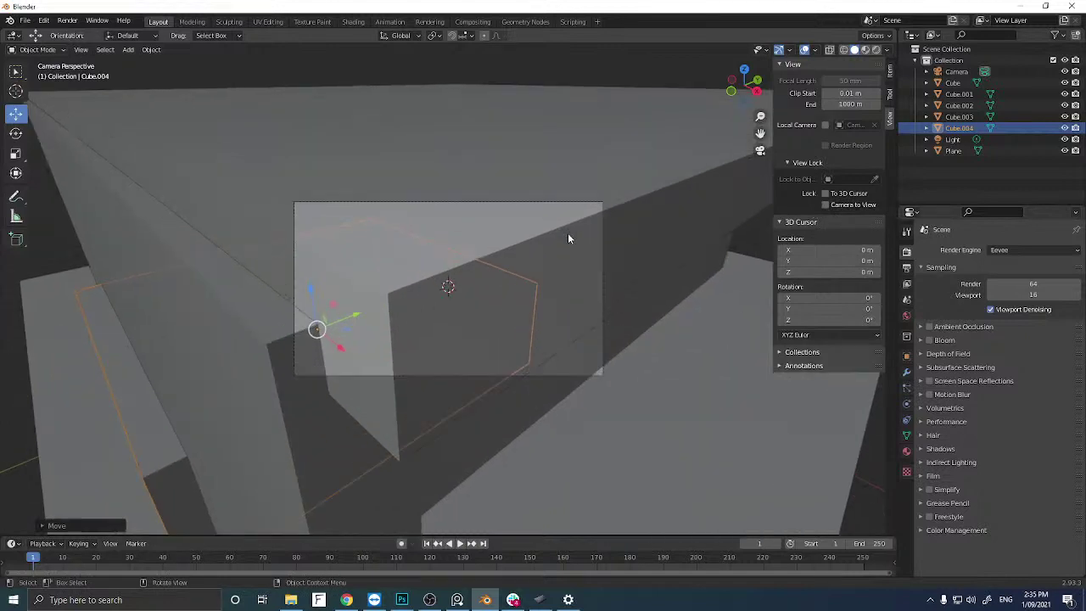
scroll(568, 232, up, 1)
click(825, 204)
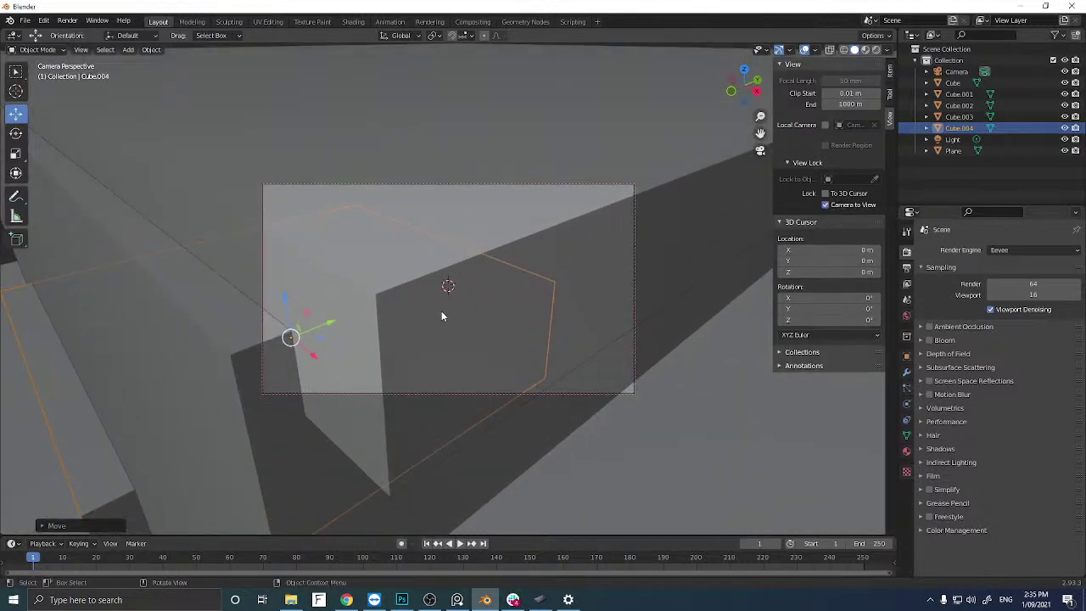
Reposition the locked camera at the corridor's open end so its frame shows the low block and end wall.
scroll(413, 291, down, 8)
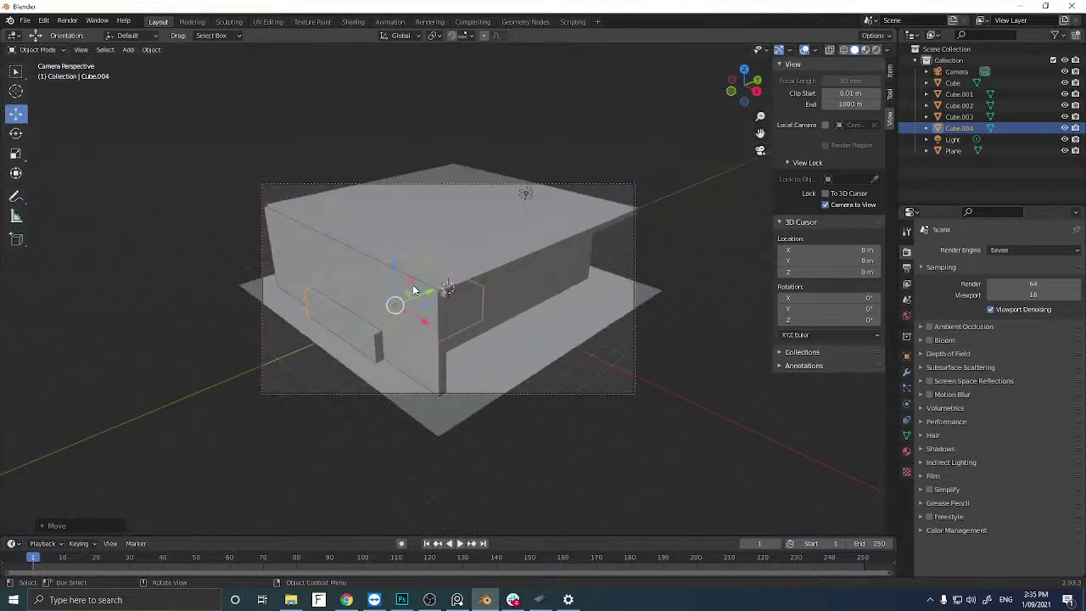
middle_drag(412, 284, 362, 285)
scroll(326, 276, up, 6)
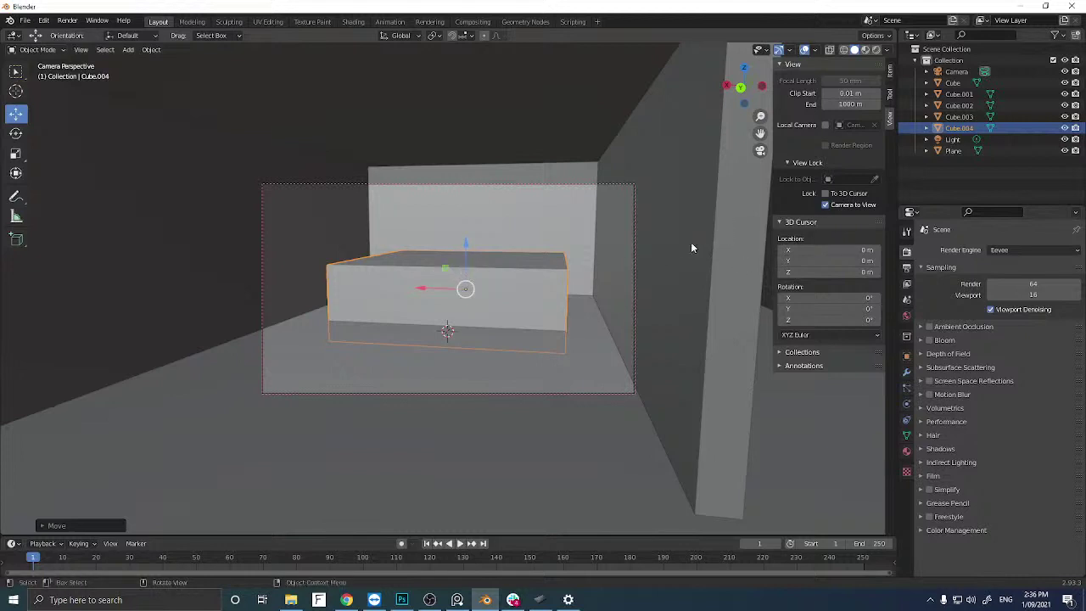
middle_drag(573, 257, 578, 258)
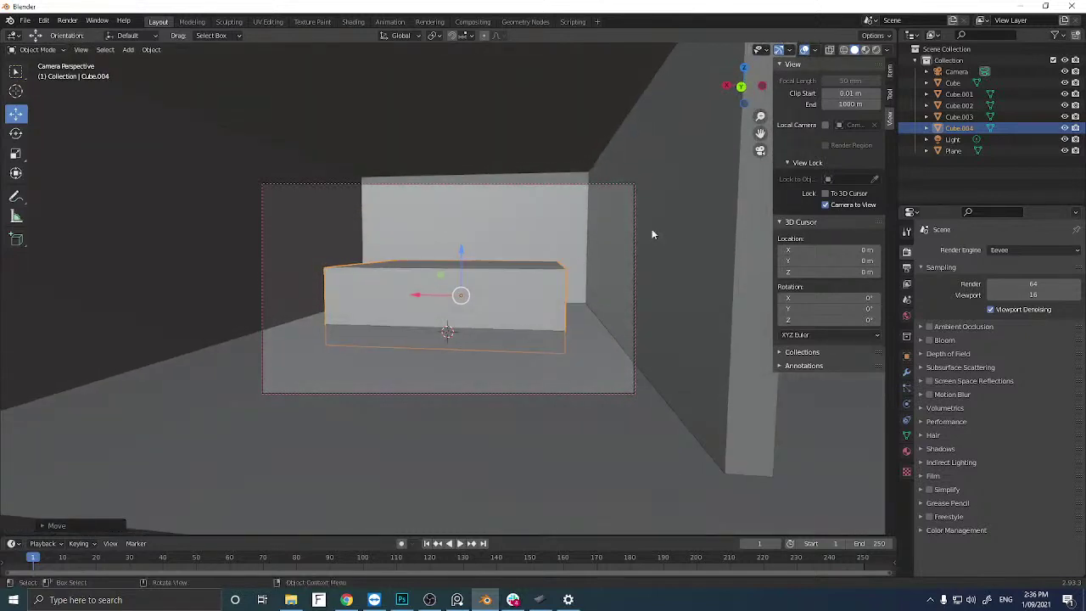
Disable the Camera to View lock and return to the camera's view of the corridor.
click(827, 207)
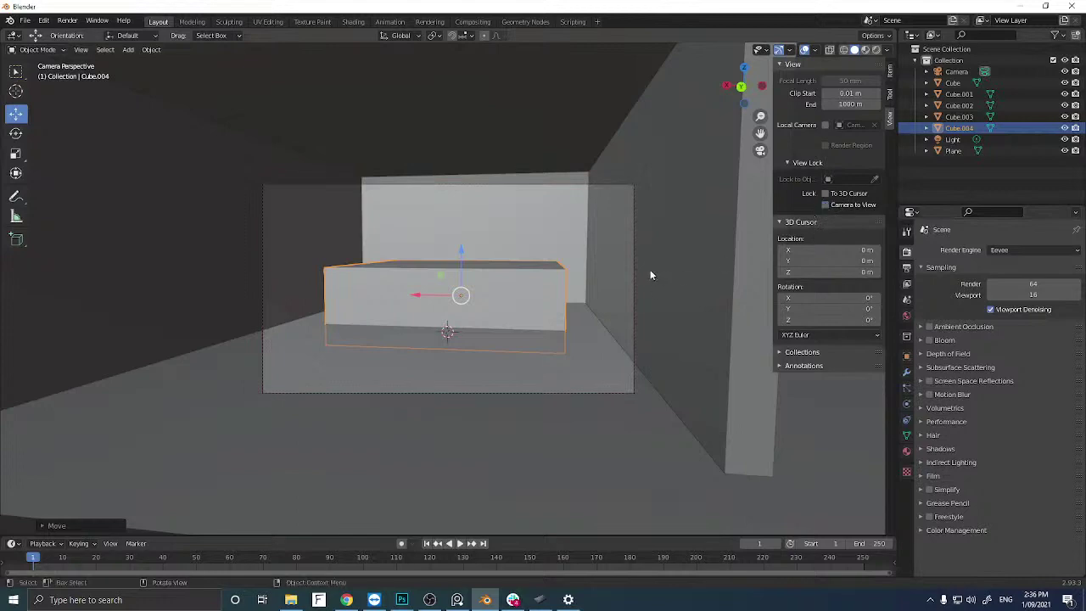
mouse_move(651, 275)
middle_down()
mouse_move(600, 280)
mouse_move(641, 272)
middle_up()
click(760, 151)
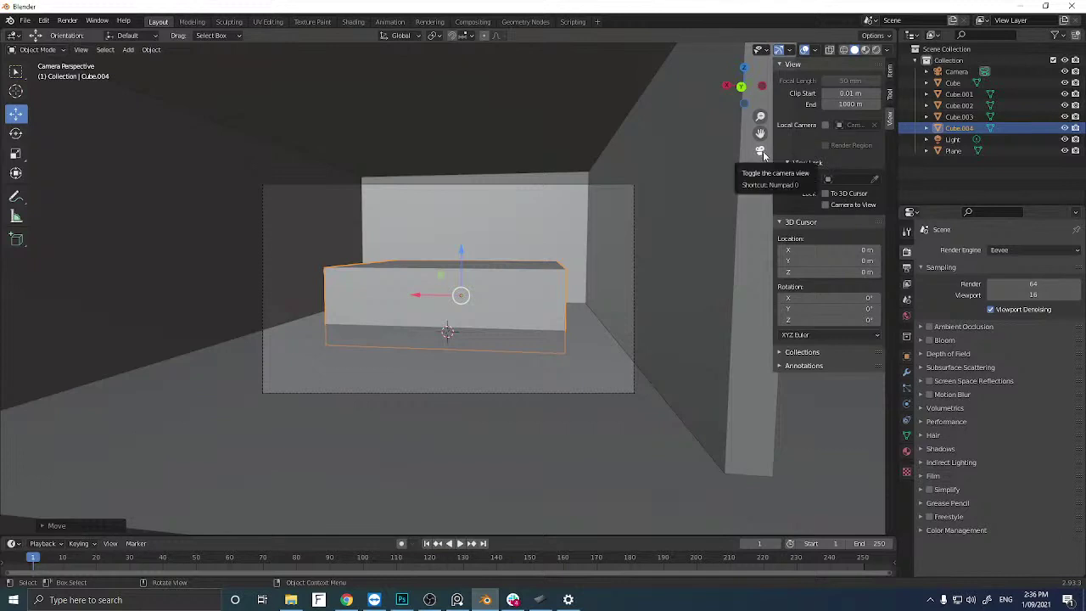
Duplicate the low block in place and raise the copy vertically above the original.
click(762, 153)
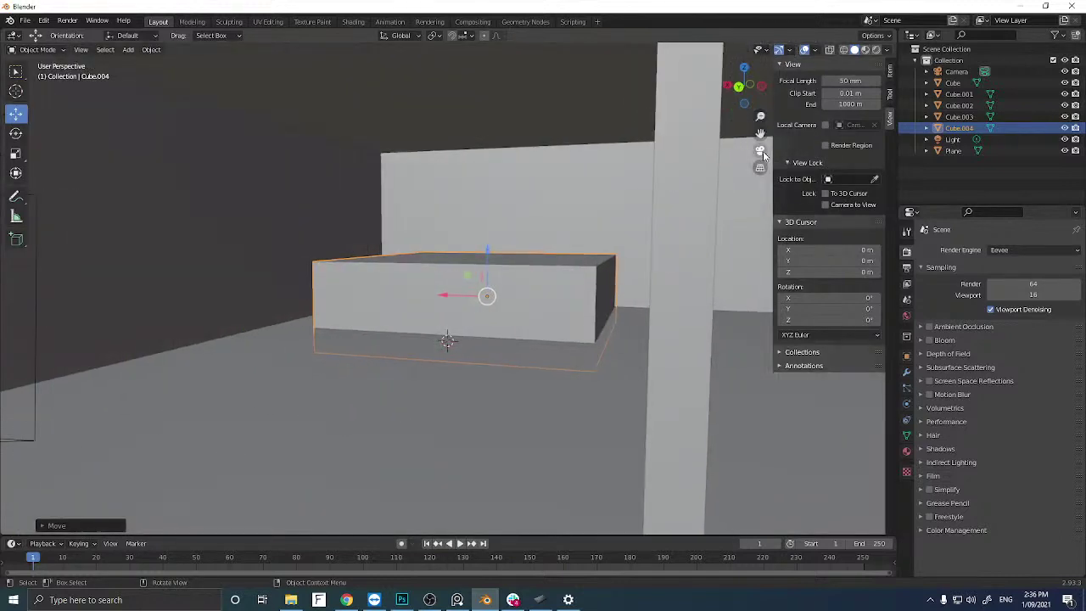
scroll(465, 290, up, 6)
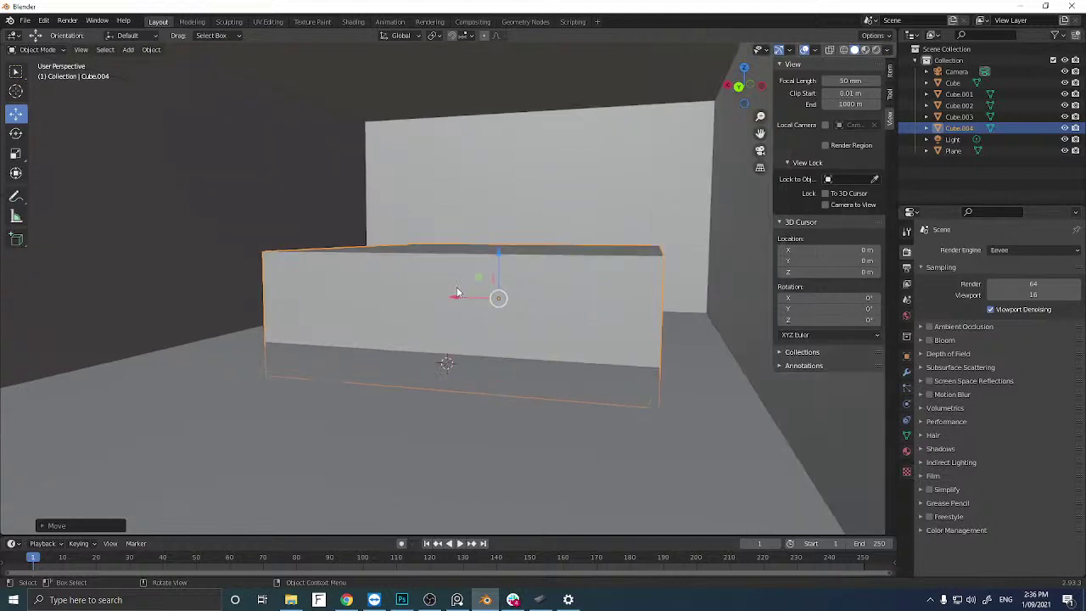
click(504, 266)
click(444, 230)
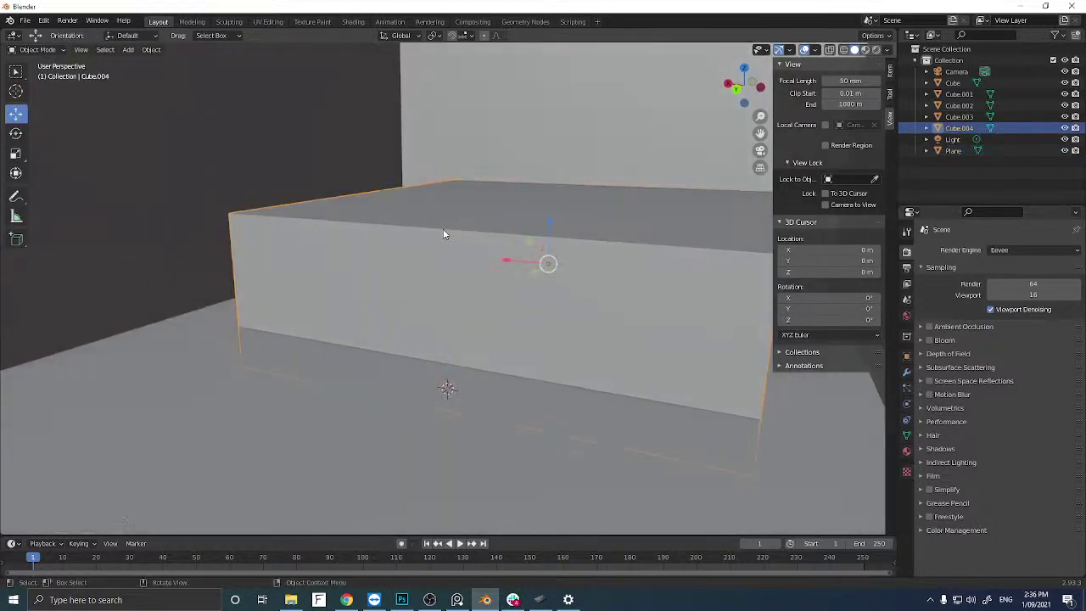
key(shift+d)
right_click(450, 231)
middle_drag(452, 230, 330, 194)
scroll(468, 244, down, 3)
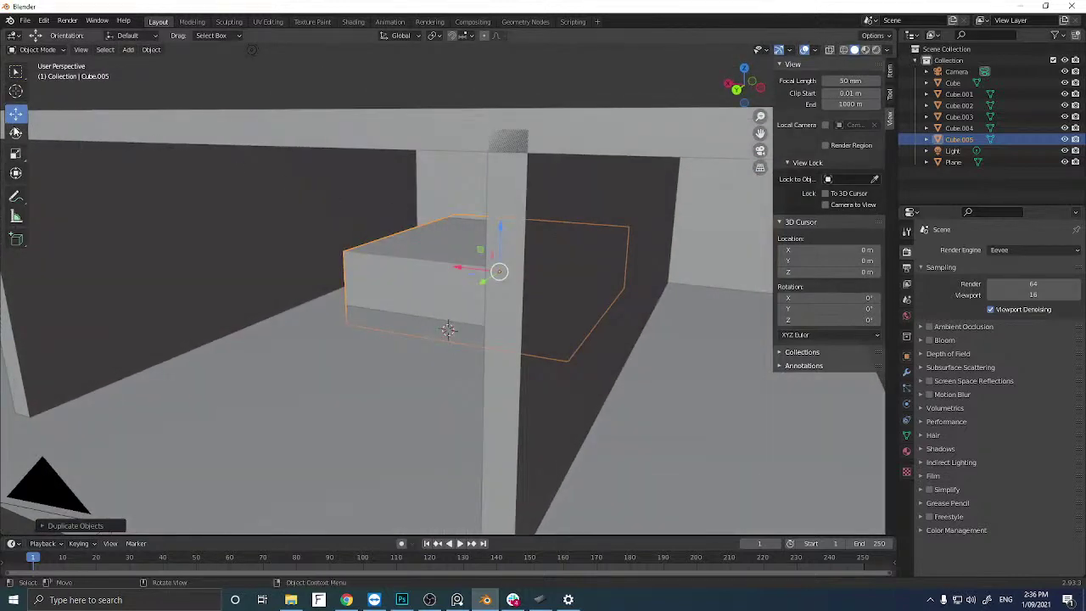
drag(501, 253, 443, 248)
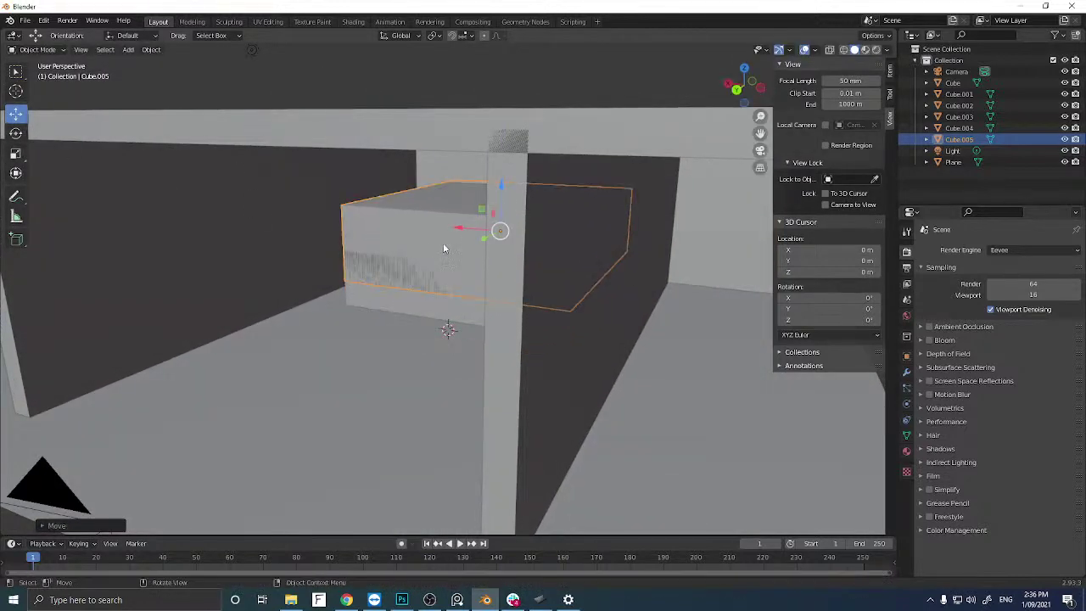
Shrink the raised copy uniformly to roughly half its size, and stretch it slightly taller along Z.
key(s)
click(448, 259)
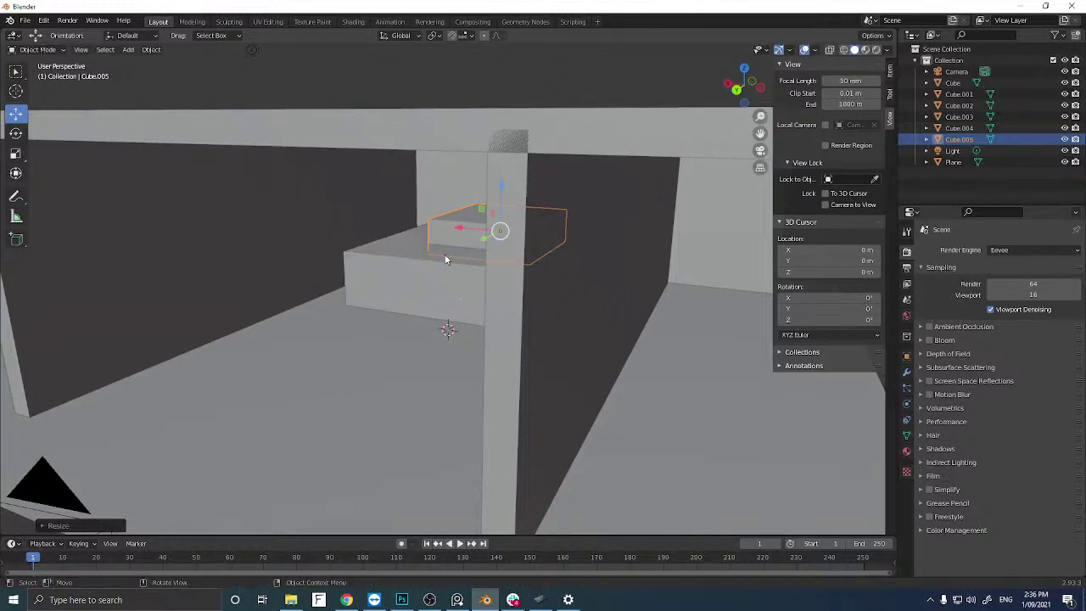
middle_drag(449, 259, 481, 257)
scroll(481, 256, up, 3)
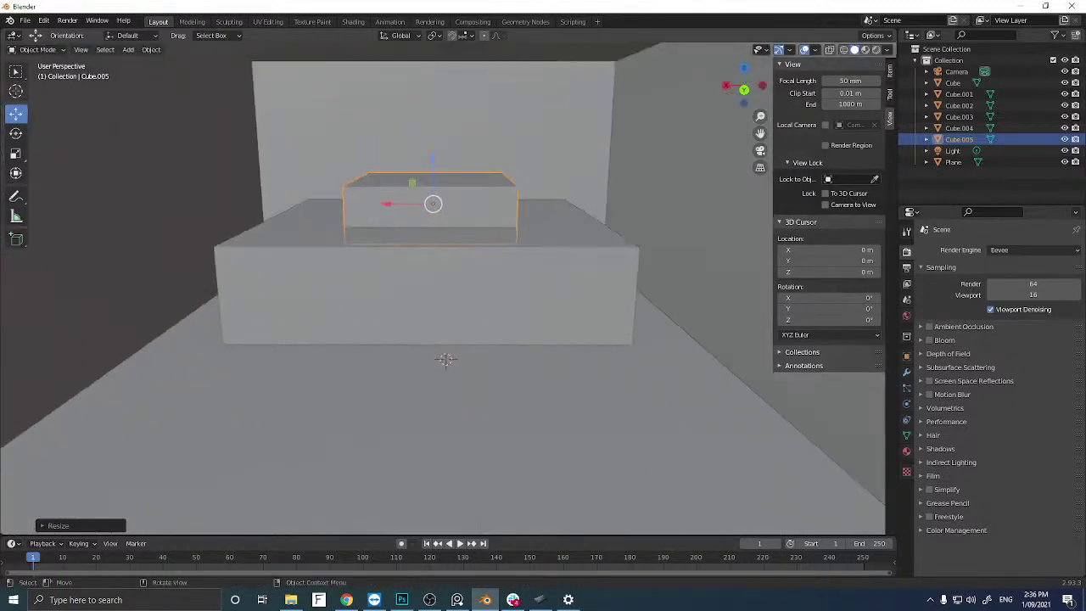
click(17, 154)
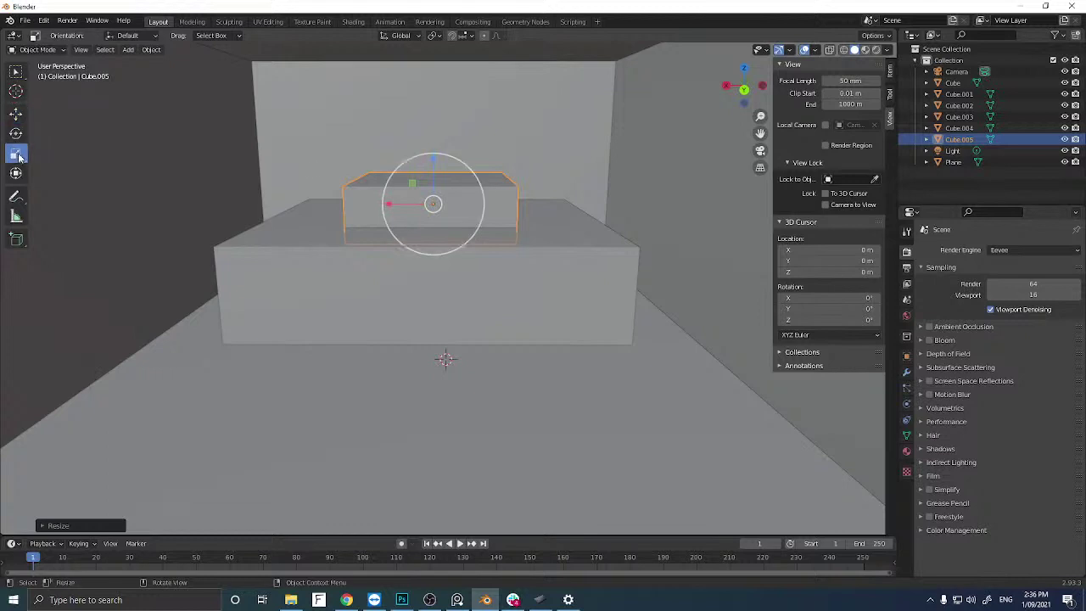
drag(434, 160, 436, 129)
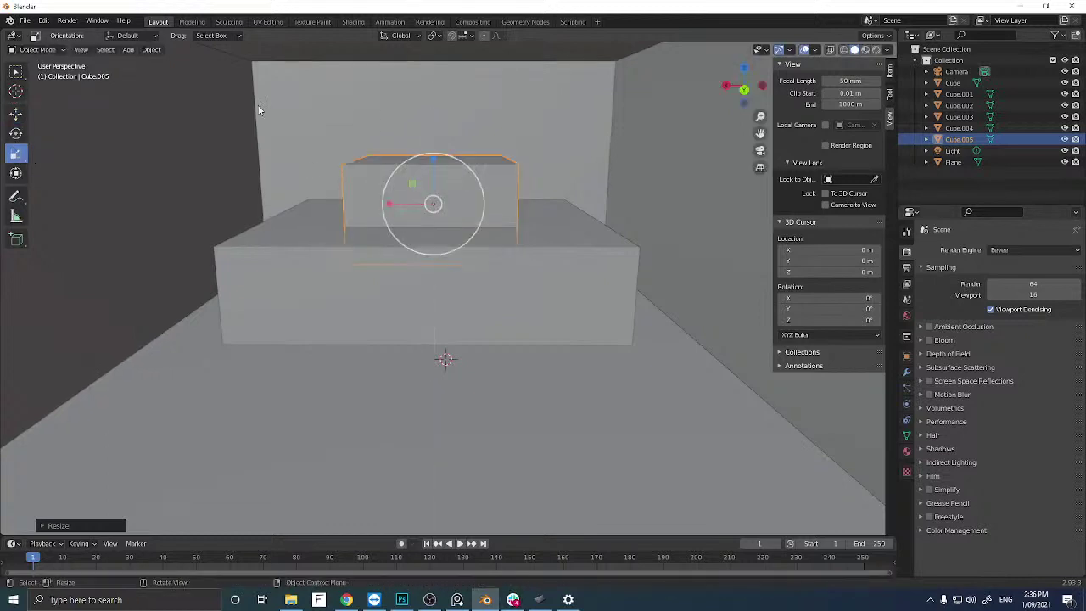
Move the small upper block along Y toward the corridor's end wall.
click(16, 113)
middle_drag(225, 195, 168, 200)
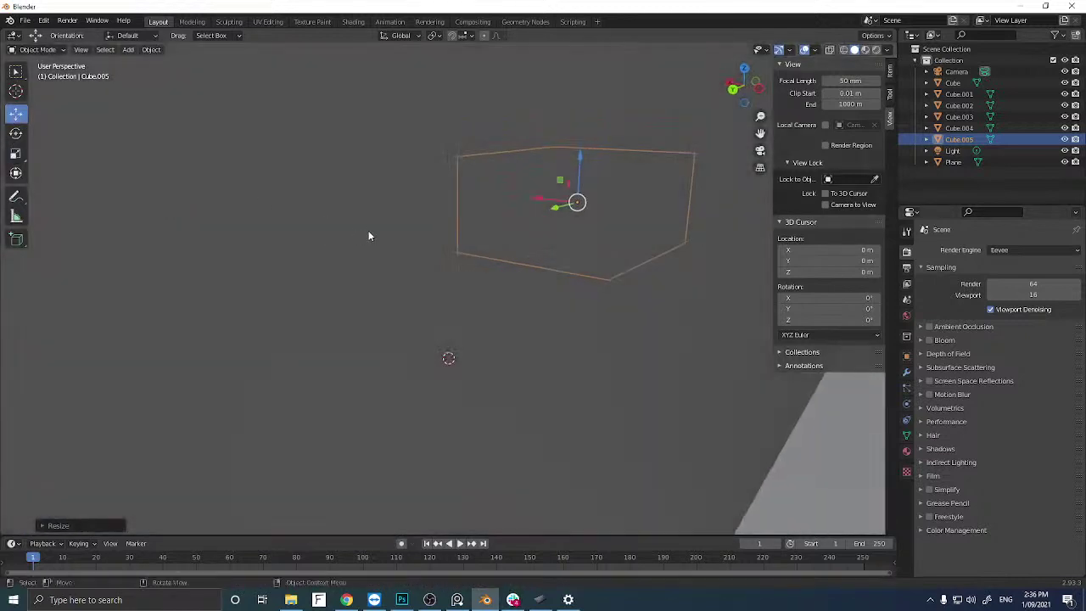
middle_drag(368, 236, 349, 249)
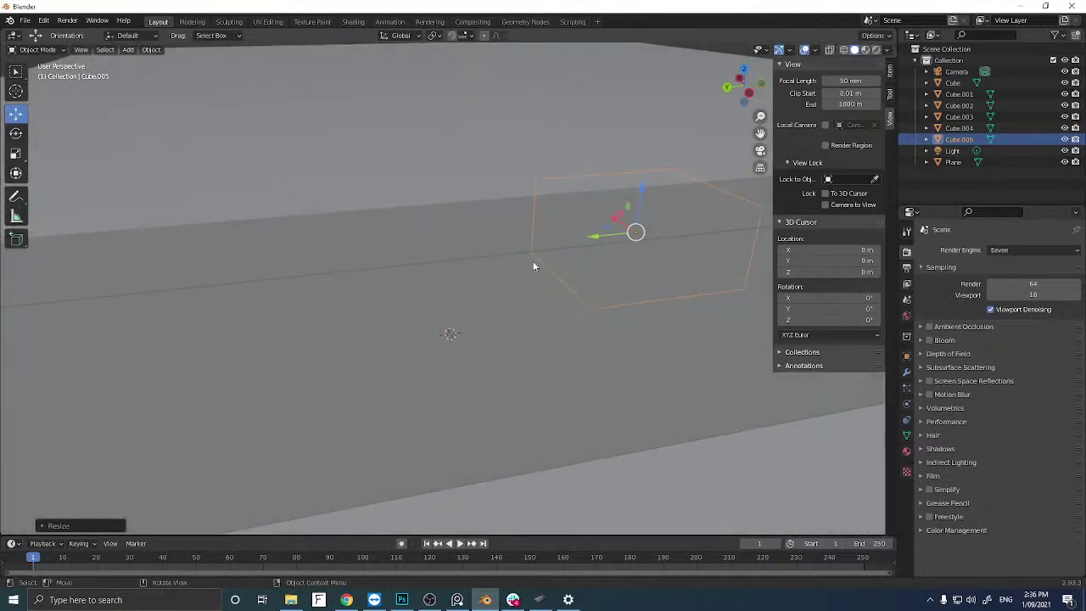
drag(592, 238, 589, 237)
shift+middle_drag(589, 237, 259, 216)
key(g)
key(y)
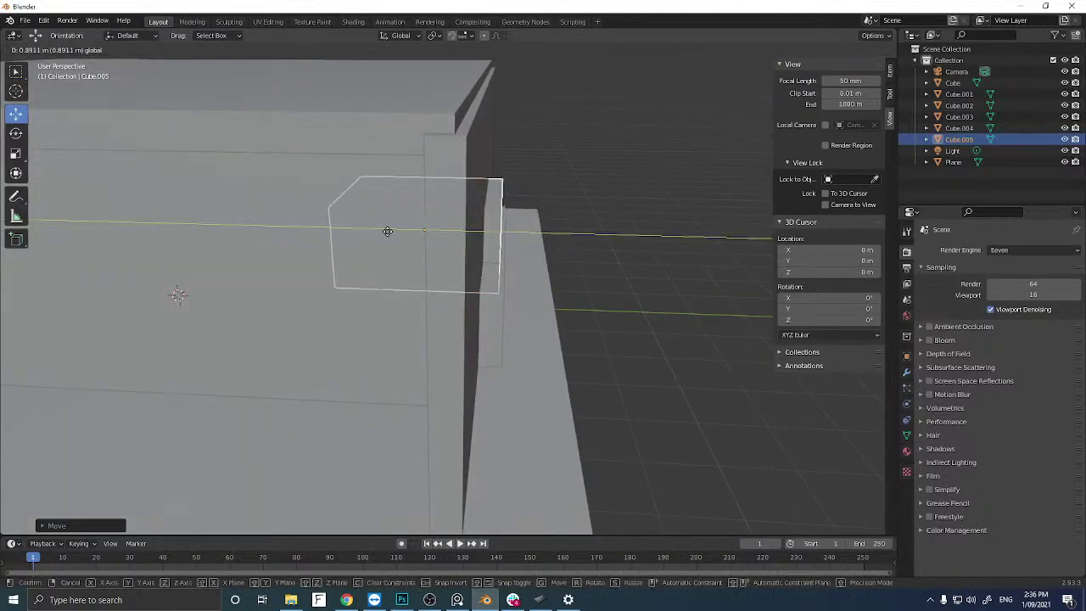
click(245, 204)
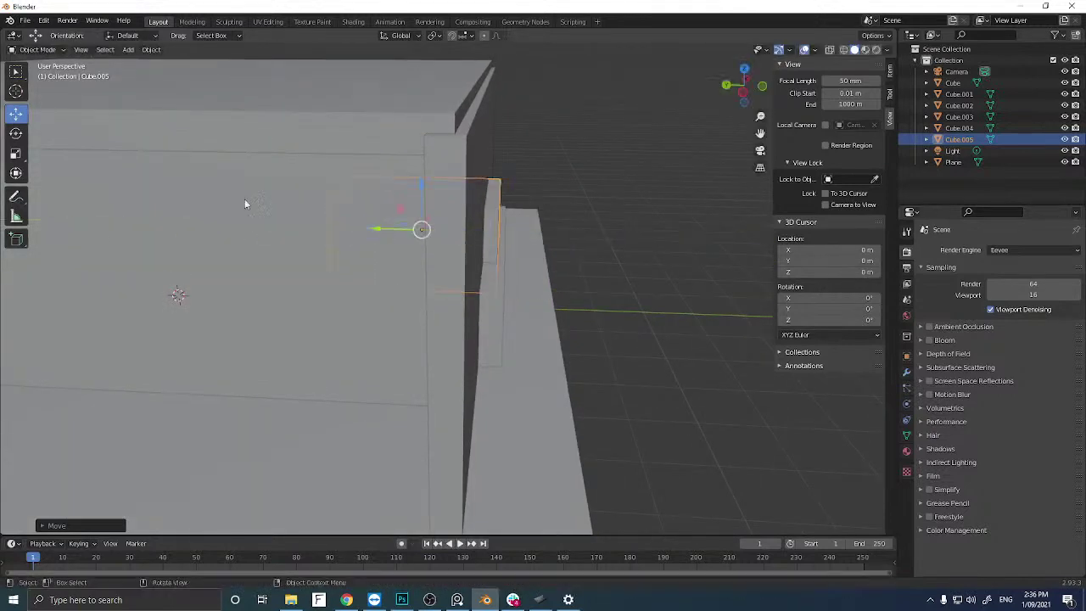
Thin the upper block along Y into a slab and shift it further back toward the end wall.
click(15, 154)
drag(376, 230, 410, 231)
middle_drag(408, 227, 185, 149)
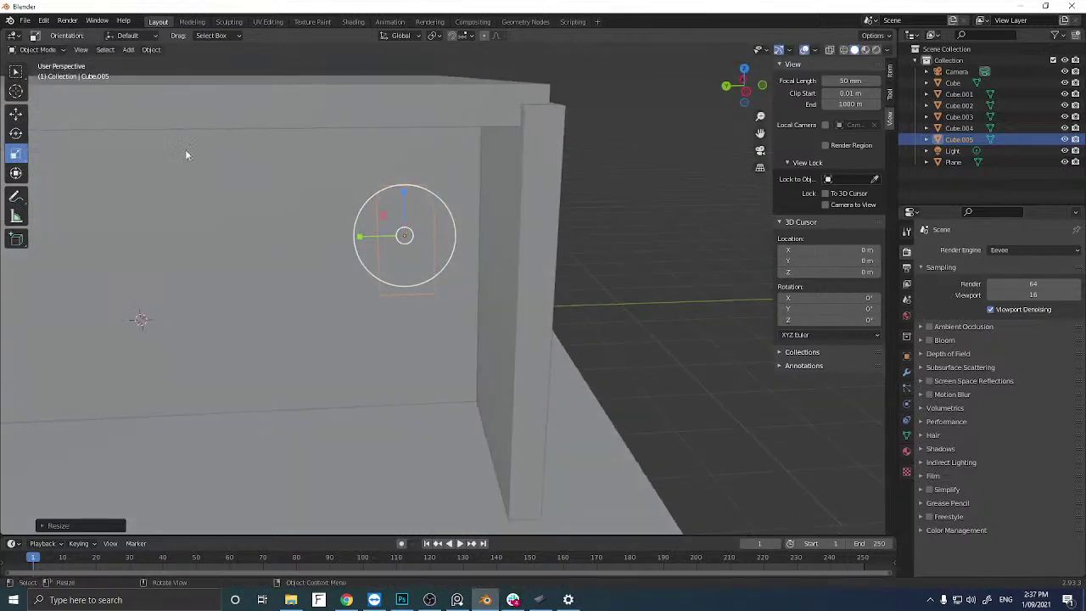
click(16, 114)
drag(369, 236, 415, 236)
scroll(353, 225, up, 2)
middle_drag(353, 225, 426, 219)
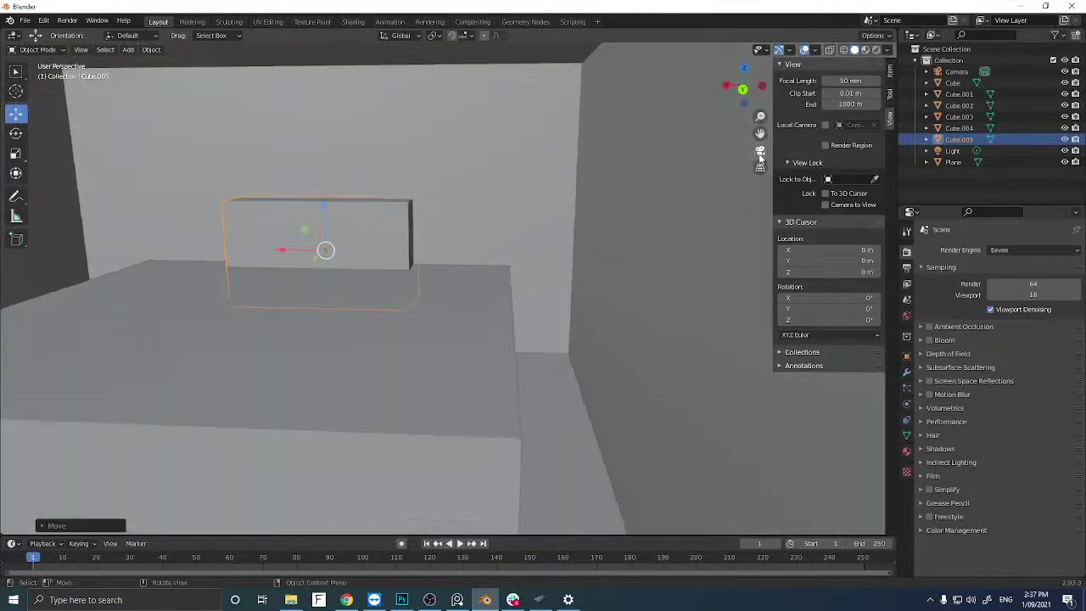
Increase the height of the thin upper block so its front face becomes closer to square.
click(760, 150)
middle_drag(511, 230, 528, 225)
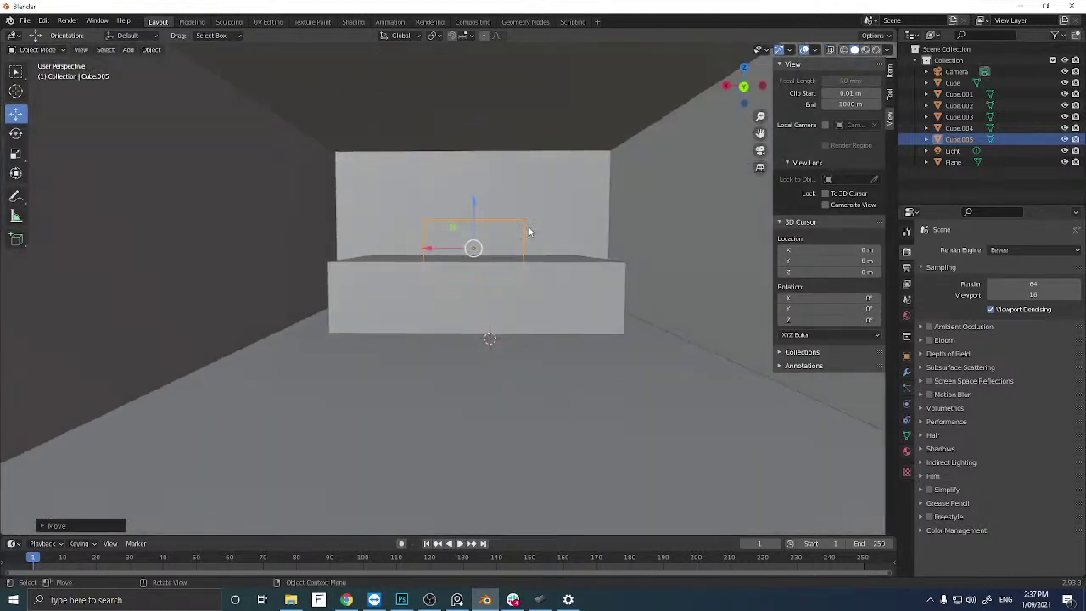
alt+middle_drag(739, 128, 483, 227)
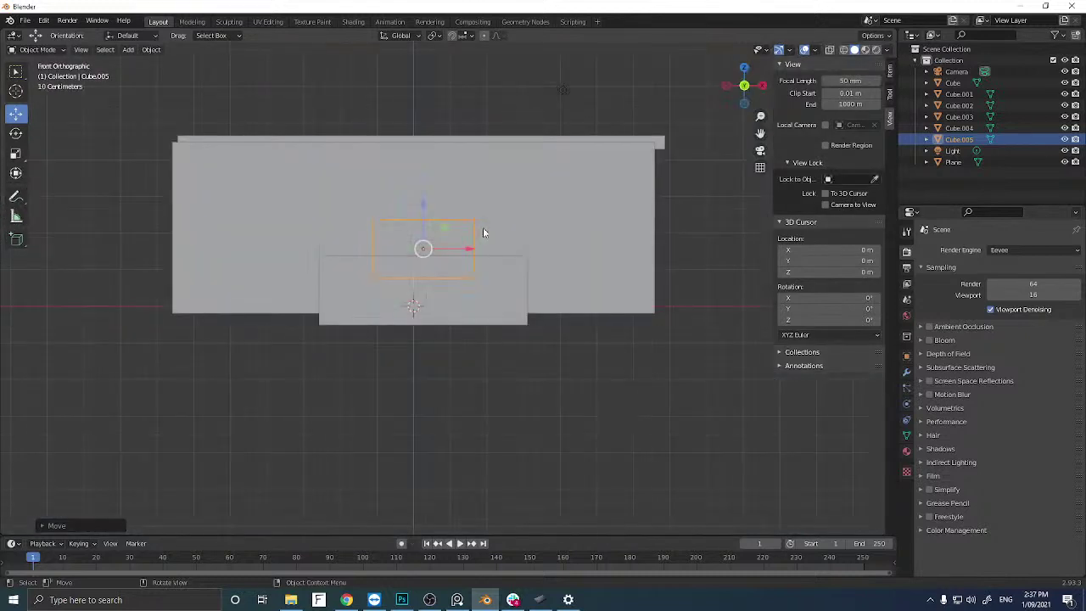
click(744, 86)
scroll(588, 179, up, 4)
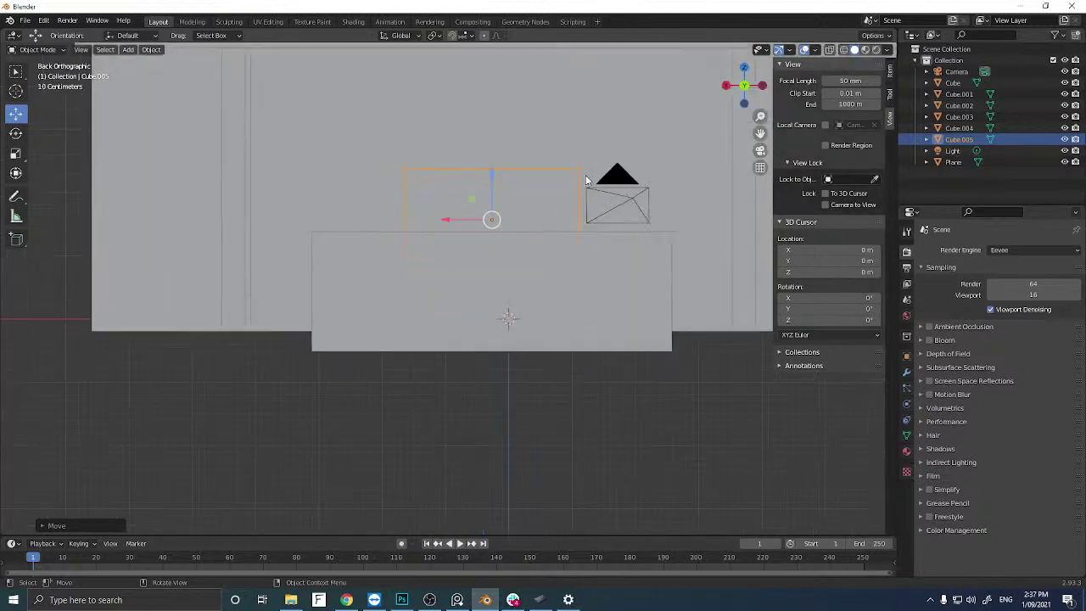
shift+middle_drag(542, 206, 446, 247)
drag(410, 215, 381, 207)
click(15, 153)
middle_drag(381, 202, 424, 255)
middle_drag(485, 317, 367, 293)
Enlarge the upper block uniformly by about 1.35 and raise it until its base sits near the low block's top.
key(s)
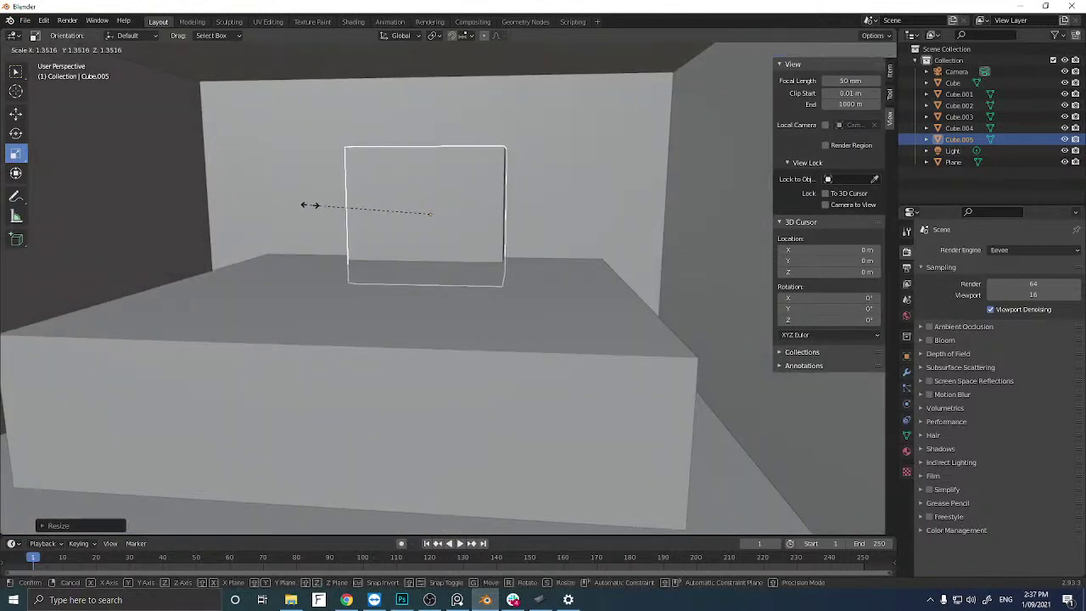
click(306, 205)
click(15, 113)
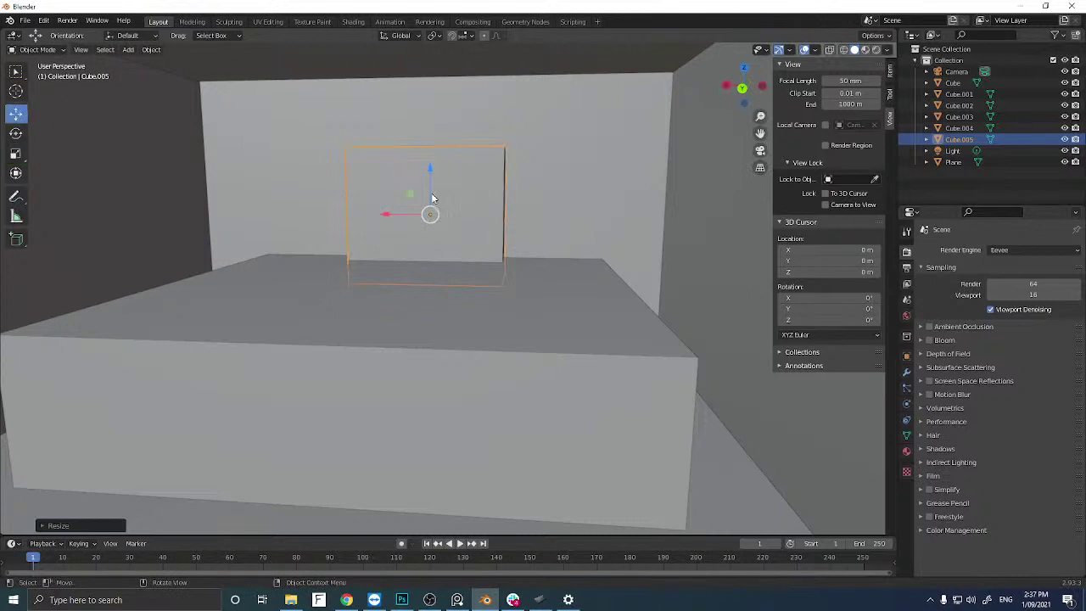
drag(431, 197, 432, 166)
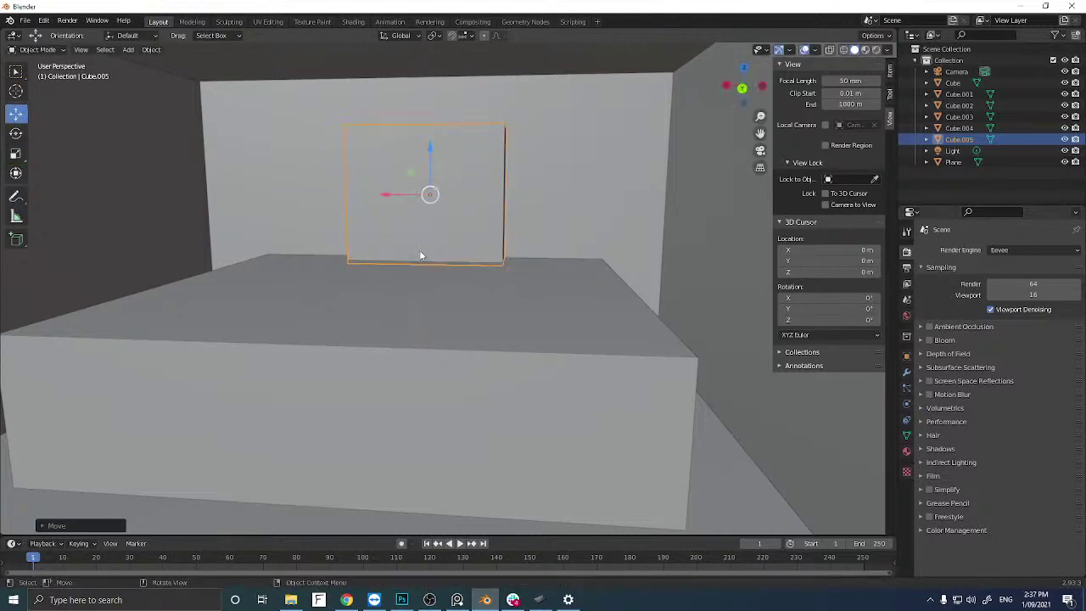
key(KP_0)
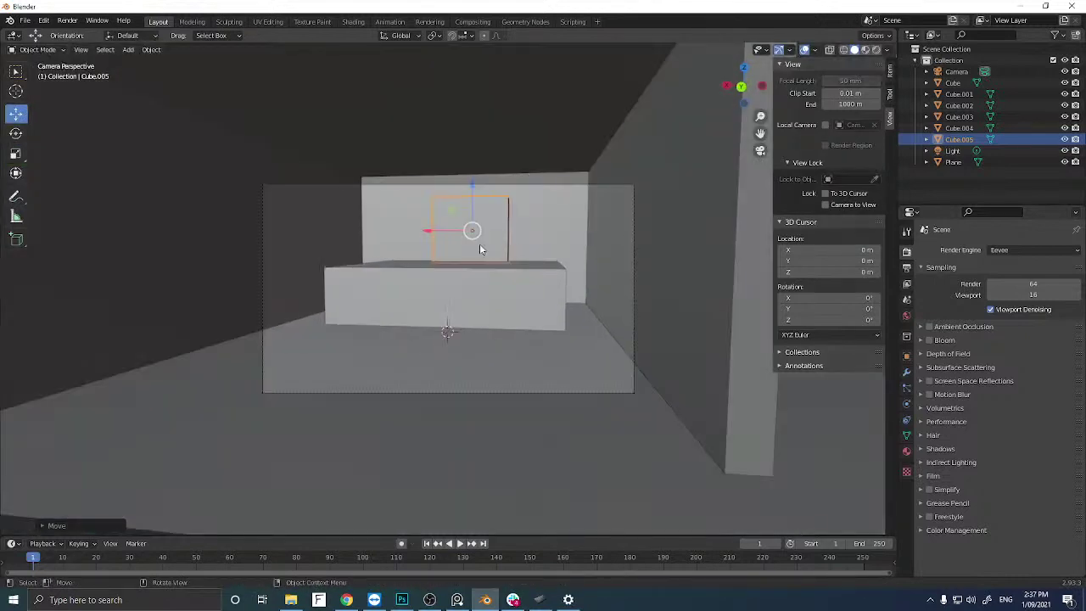
scroll(520, 258, up, 2)
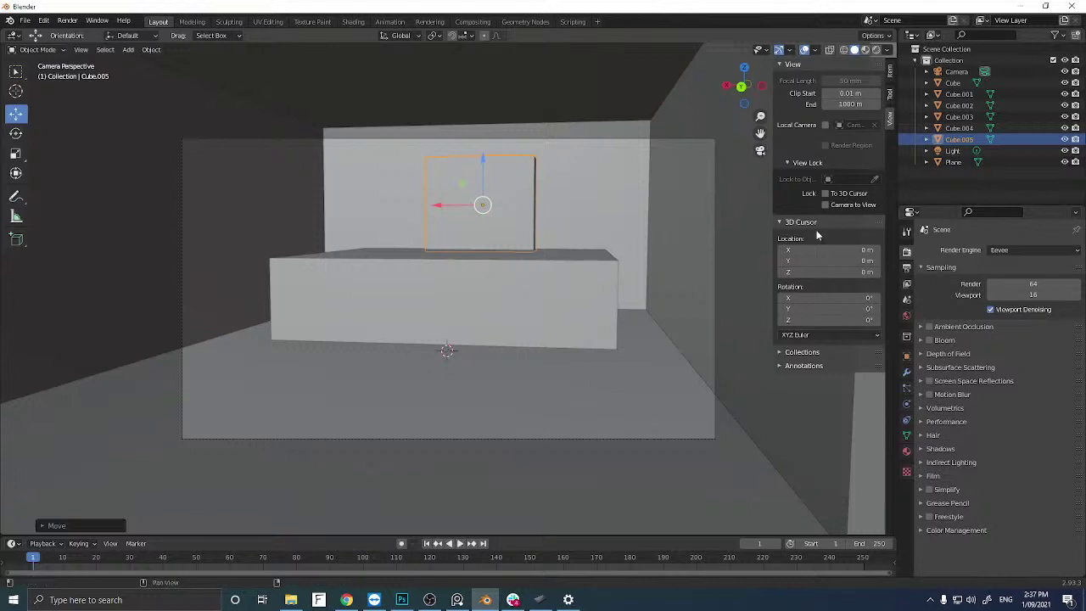
Create a new collection and move the six objects from Cube through Cube.005 into it.
click(957, 71)
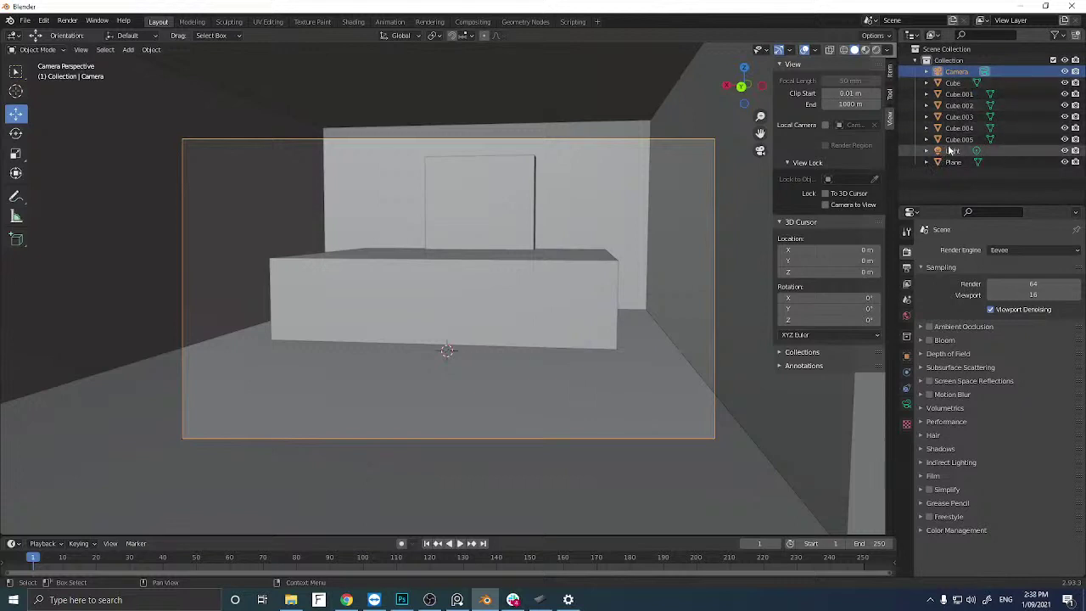
click(958, 140)
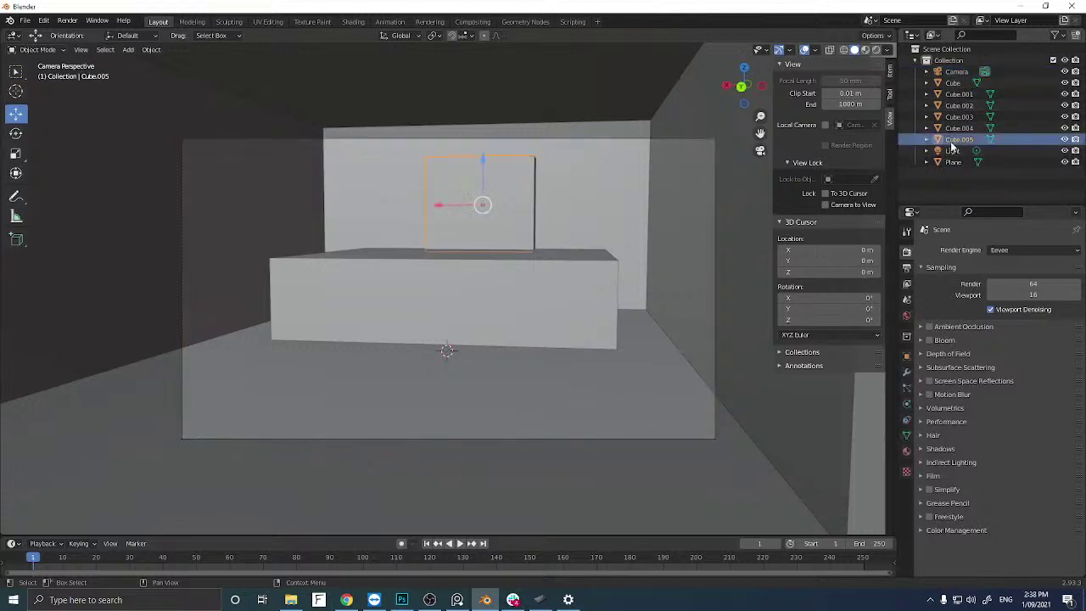
ctrl+click(962, 96)
ctrl+click(959, 84)
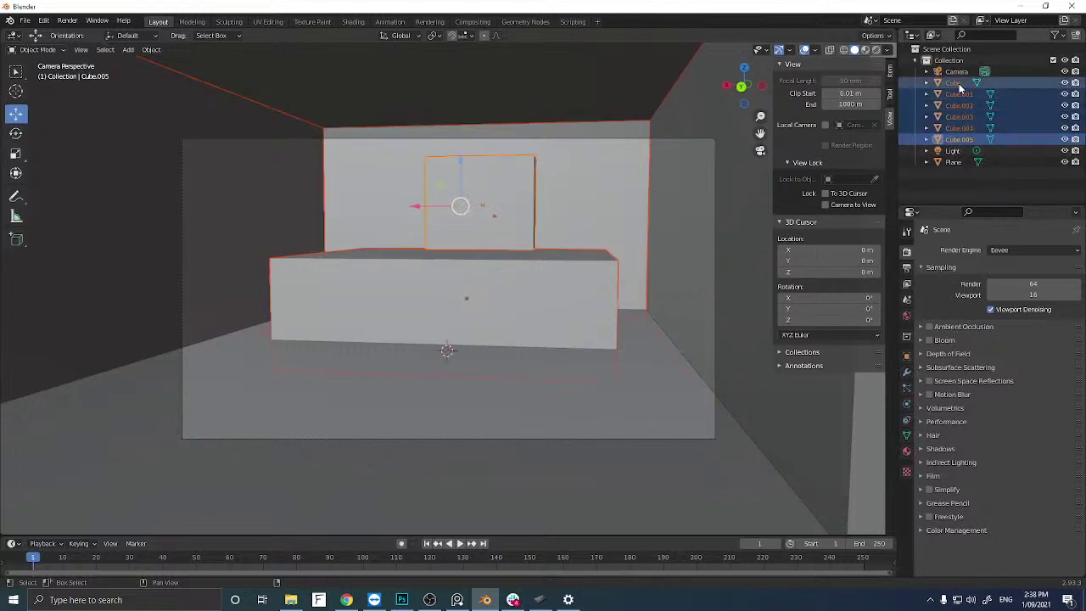
right_click(961, 88)
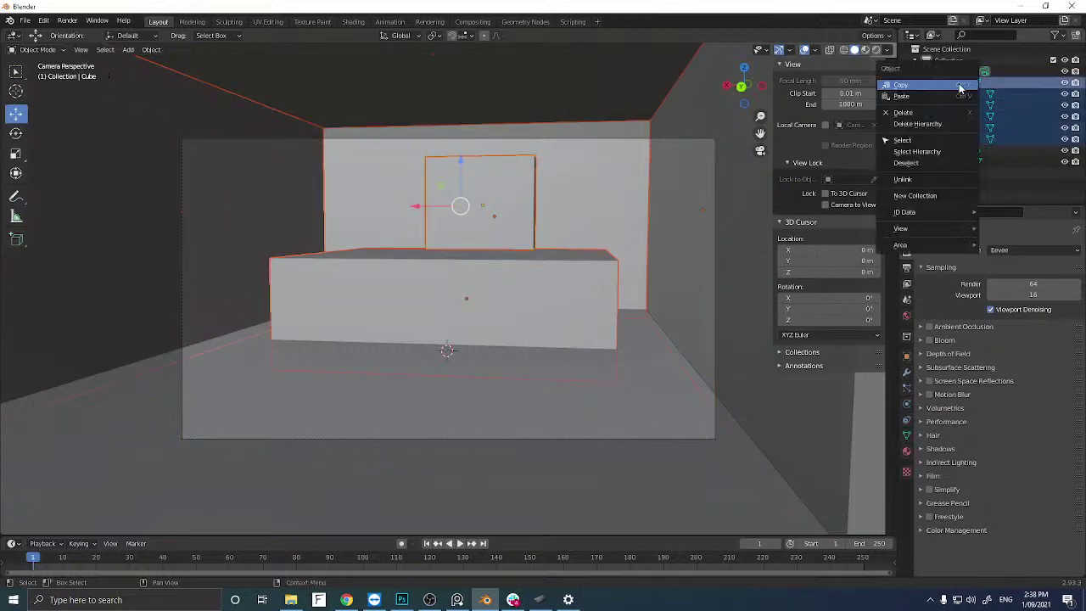
click(908, 196)
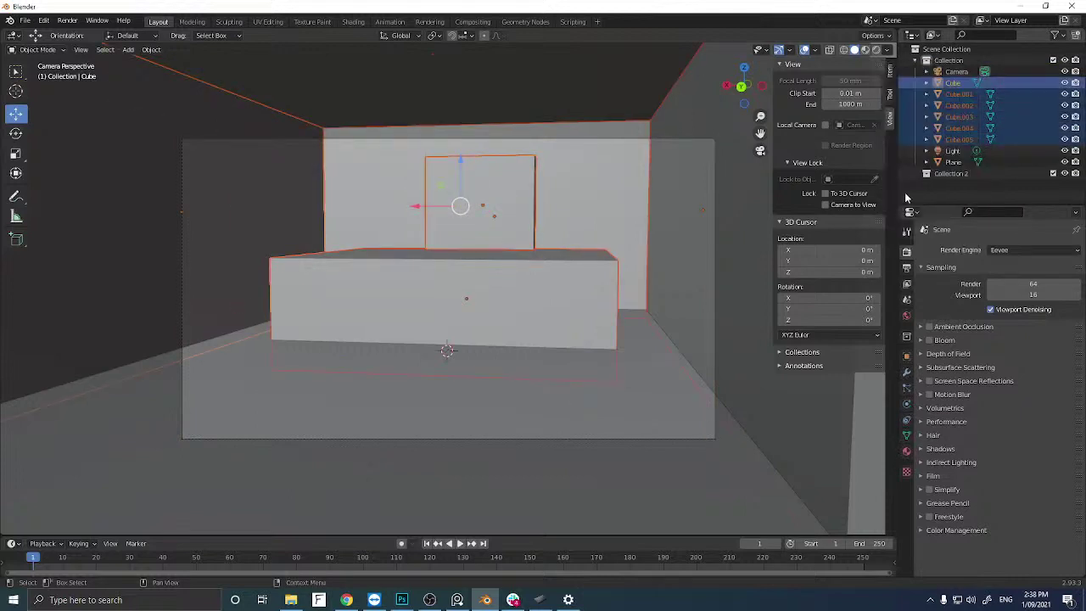
drag(956, 144, 945, 174)
Rename the new collection holding the cubes as "interior".
click(953, 104)
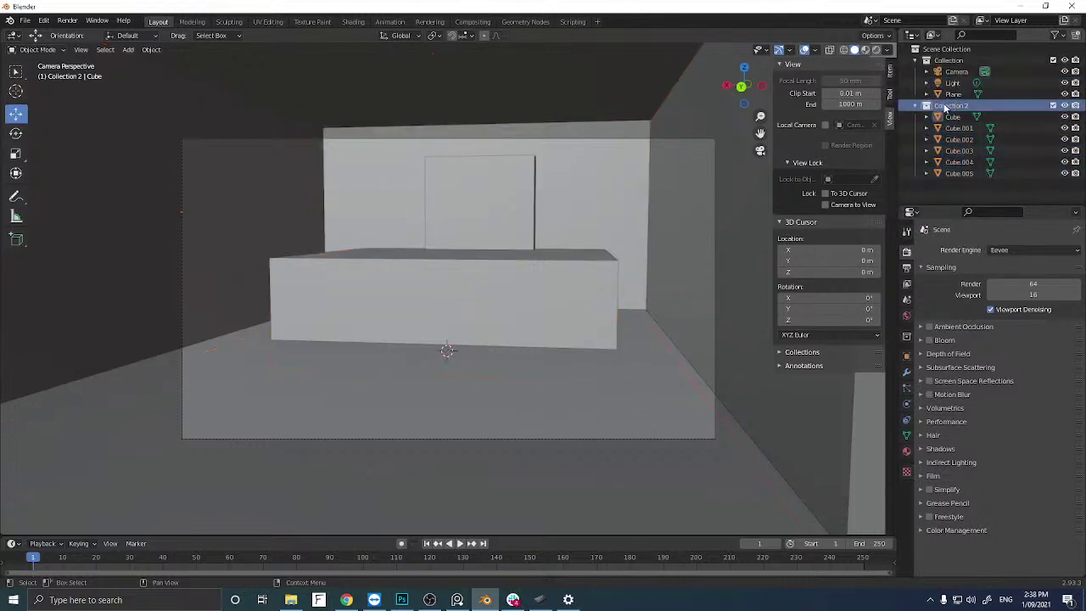
double_click(952, 104)
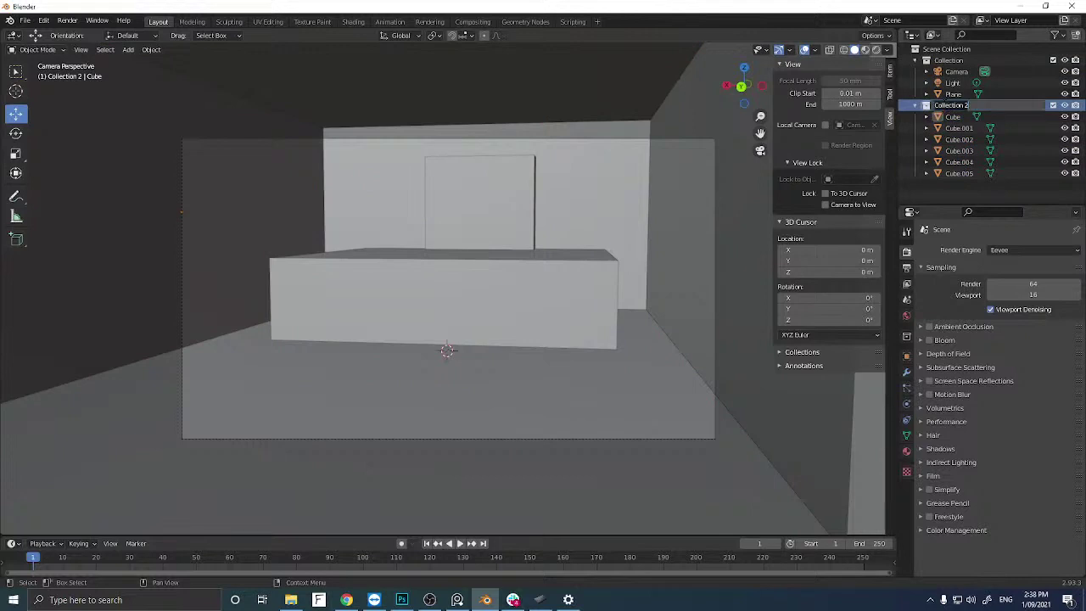
key(BackSpace)
text(Interior)
key(Return)
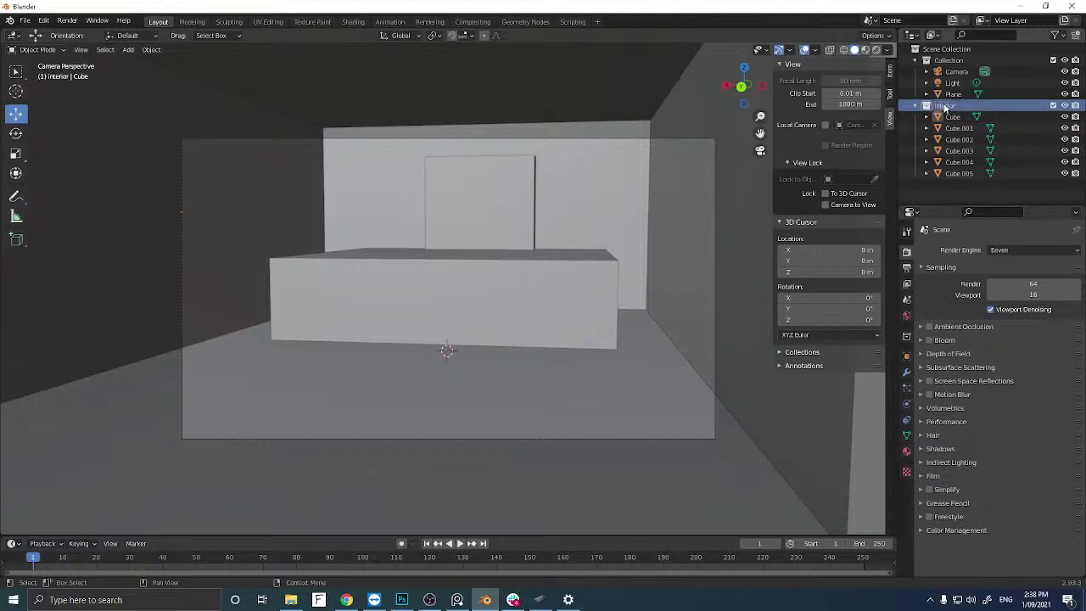
click(951, 95)
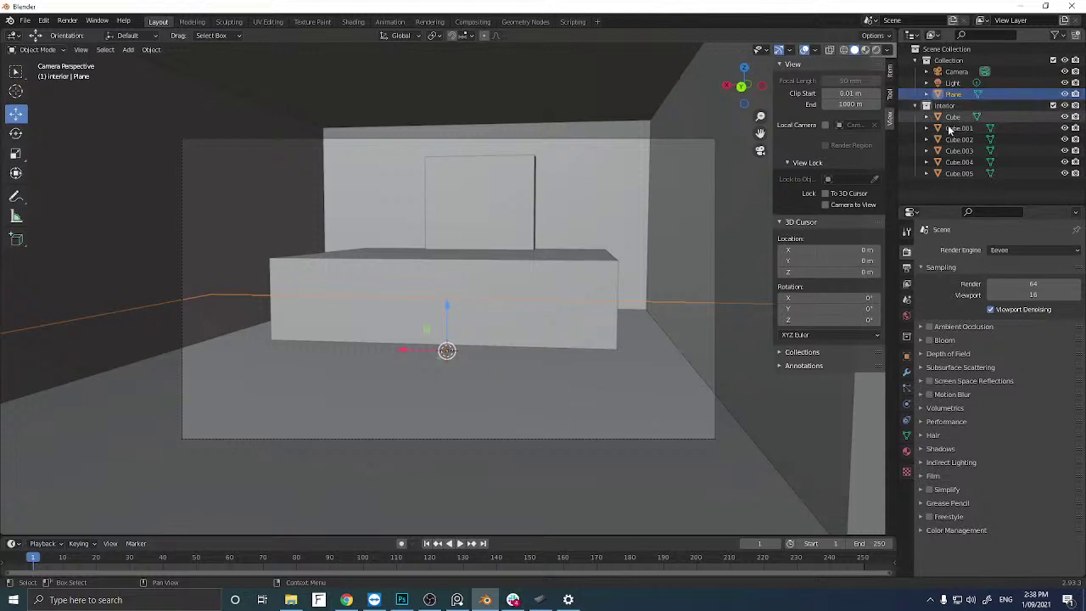
click(915, 106)
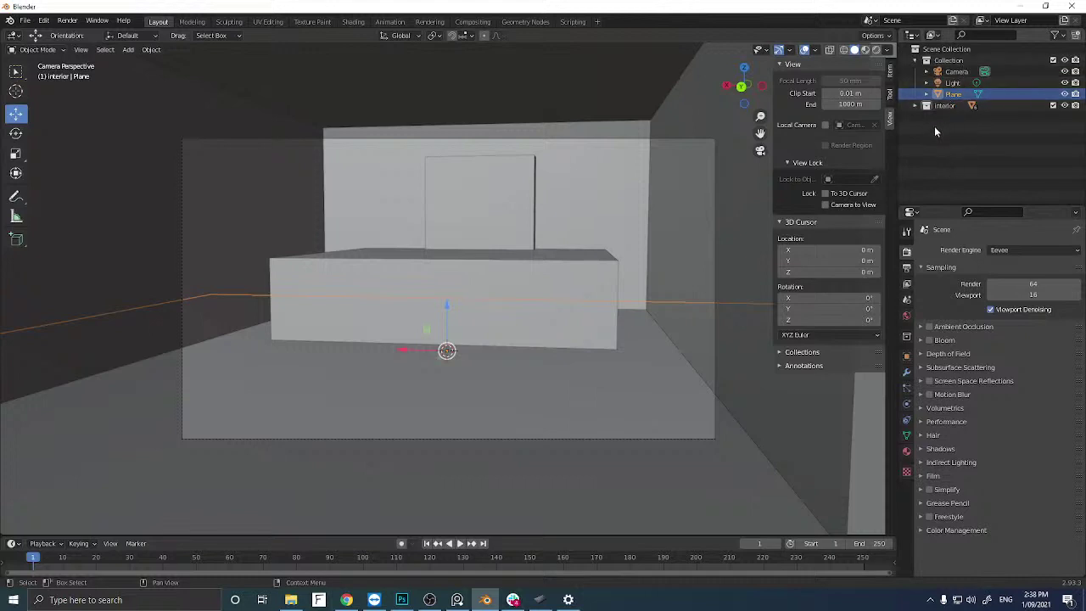
click(926, 105)
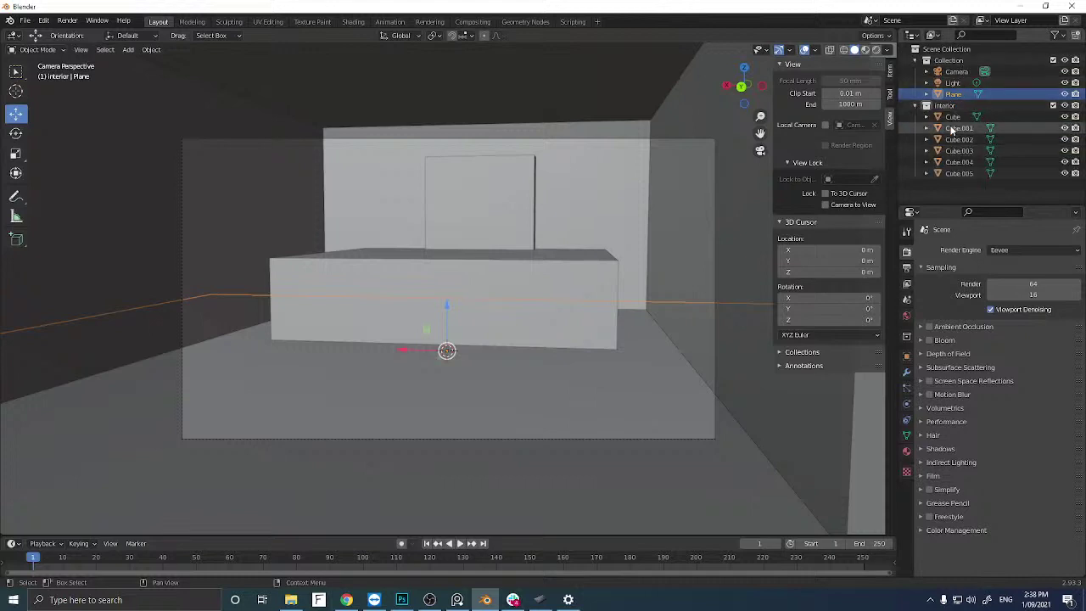
click(953, 117)
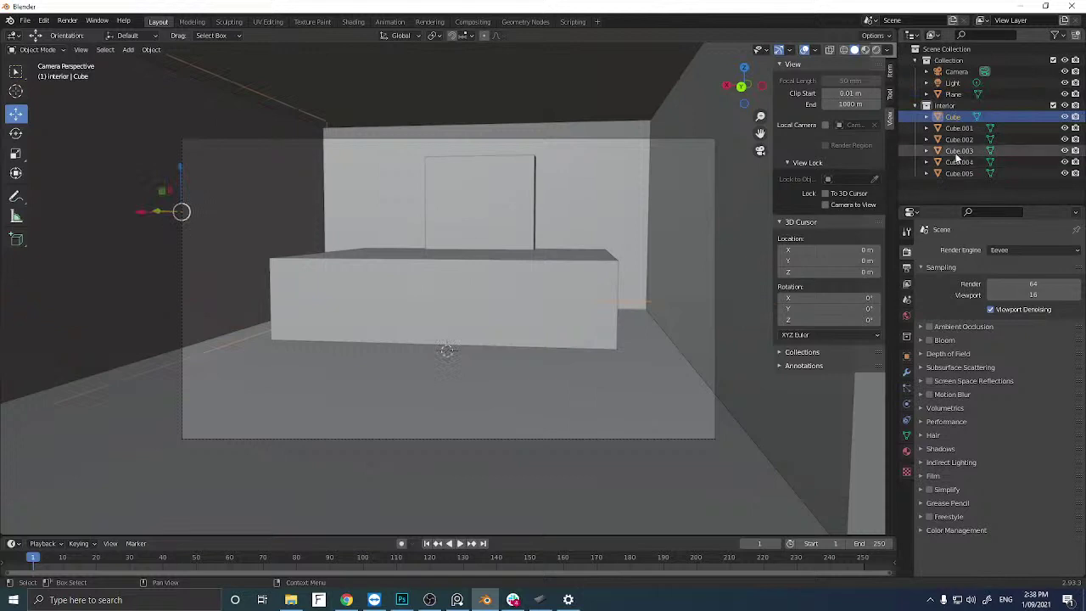
Hide Cube.001 and Cube.002 in the viewport one at a time, making each visible again.
ctrl+click(963, 131)
ctrl+click(961, 139)
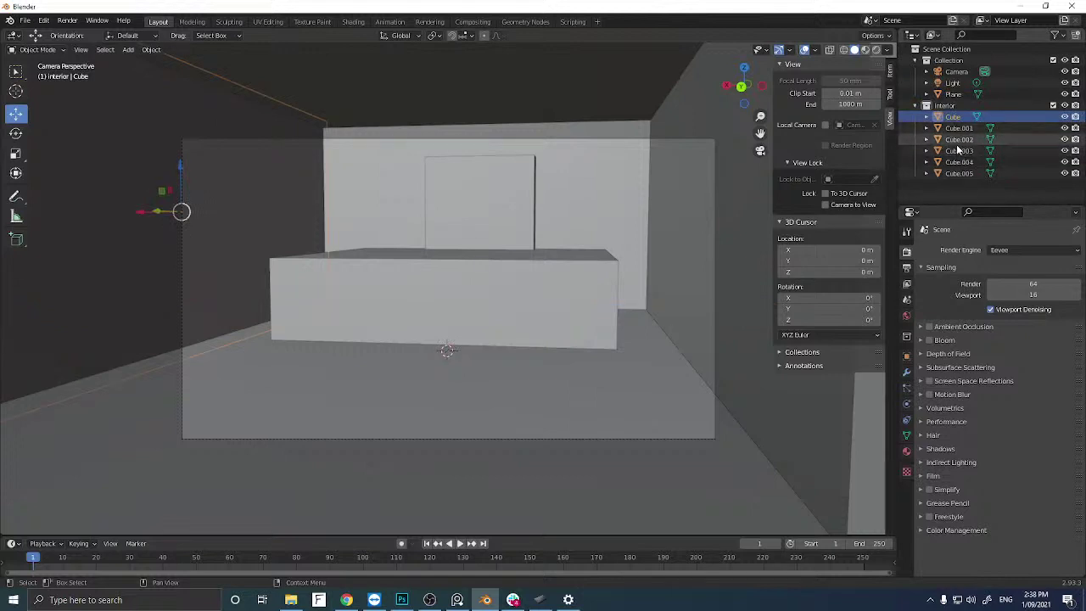
ctrl+click(959, 150)
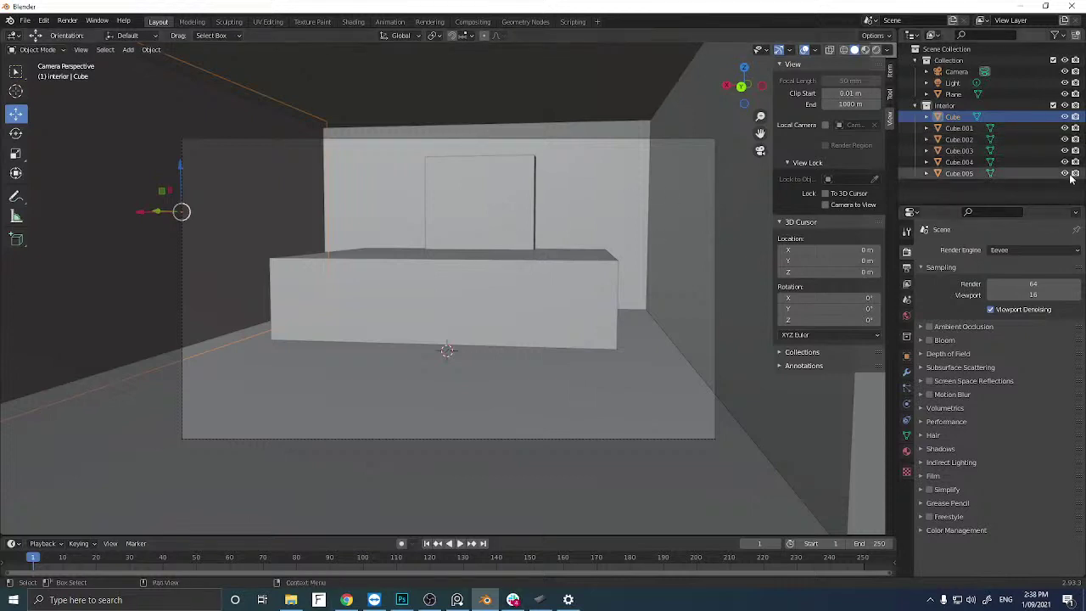
click(1065, 128)
click(1065, 128)
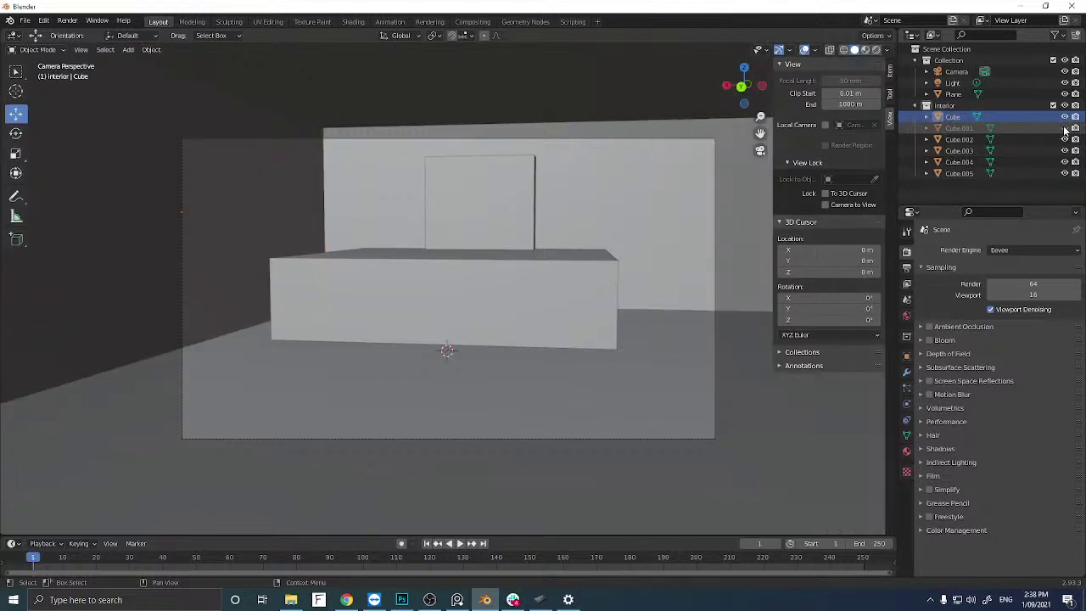
click(1065, 139)
click(1065, 139)
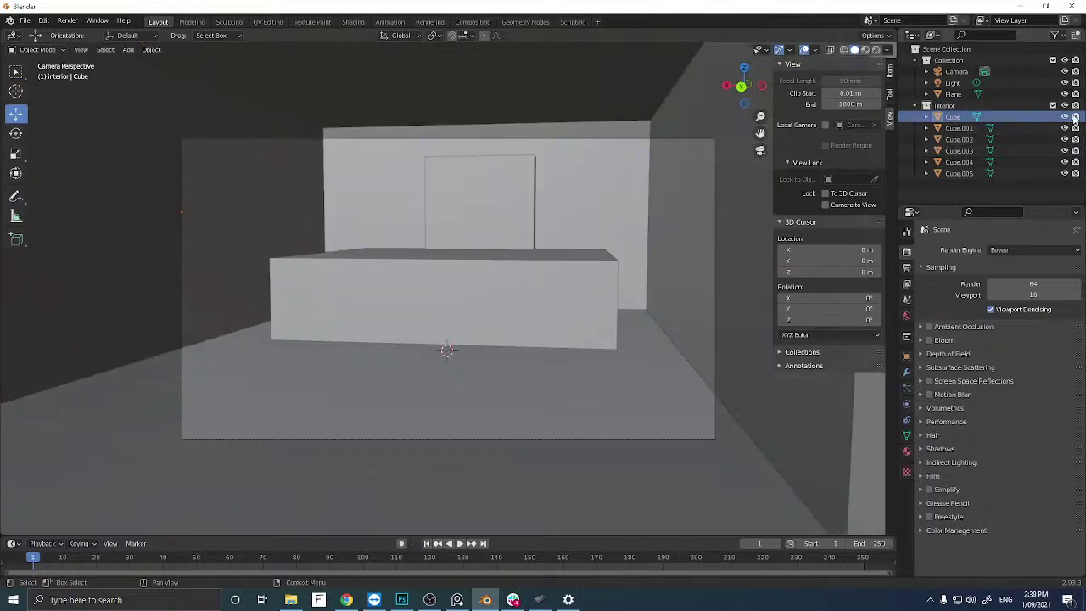
click(1056, 35)
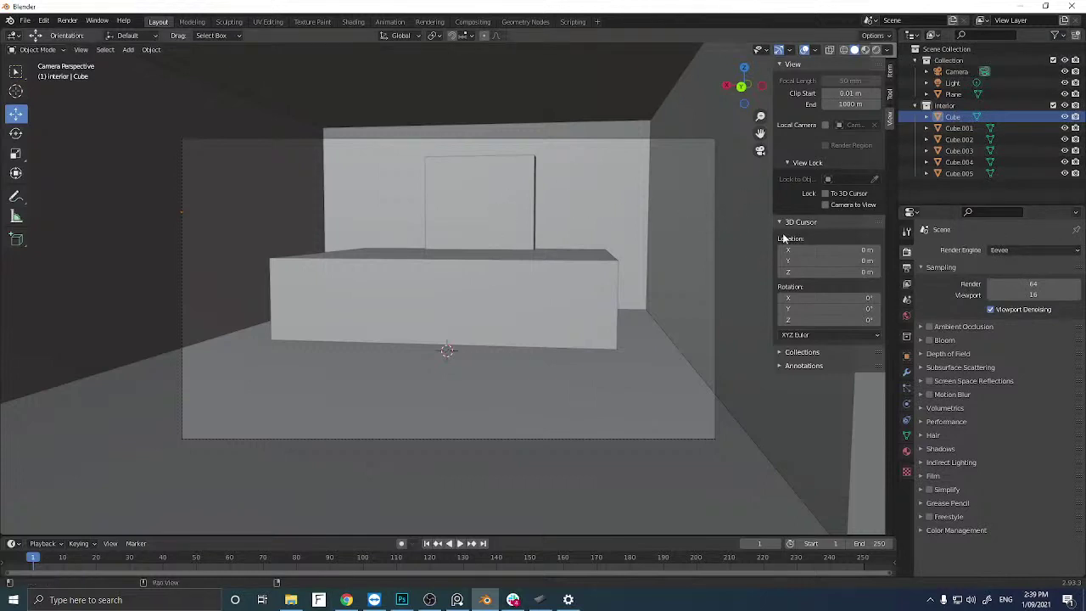
Select the camera and set the viewport's clip end to 100000 m.
click(953, 73)
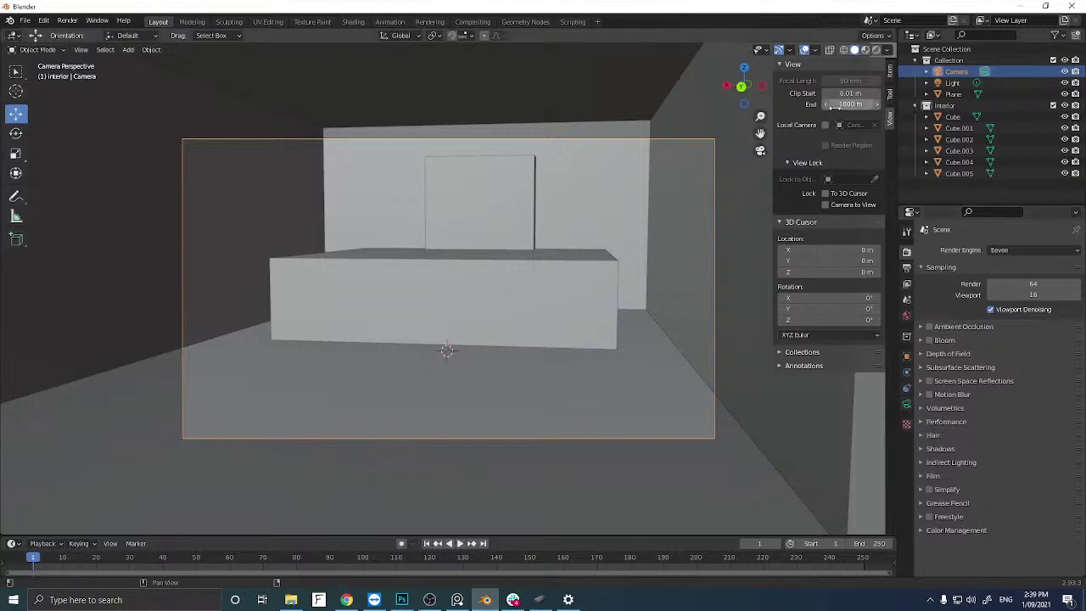
scroll(532, 227, down, 7)
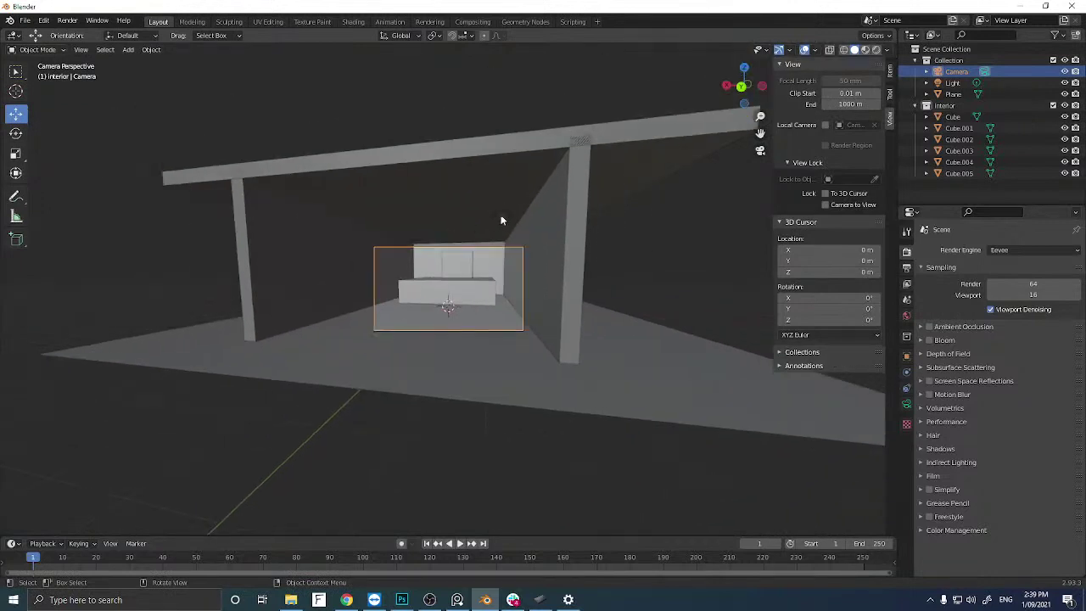
middle_drag(500, 220, 478, 223)
scroll(478, 225, down, 6)
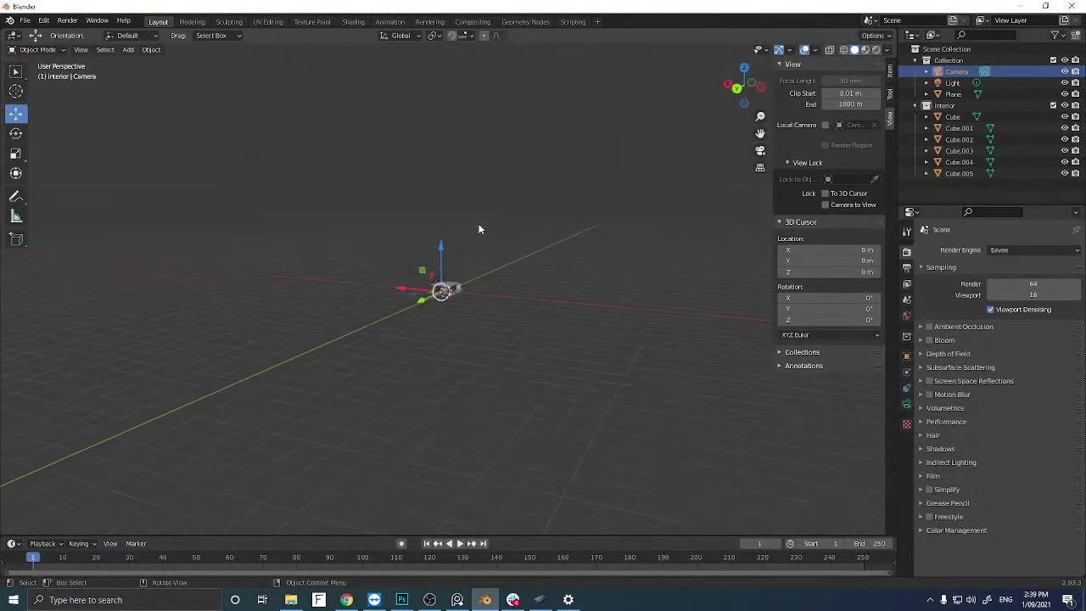
scroll(480, 226, down, 7)
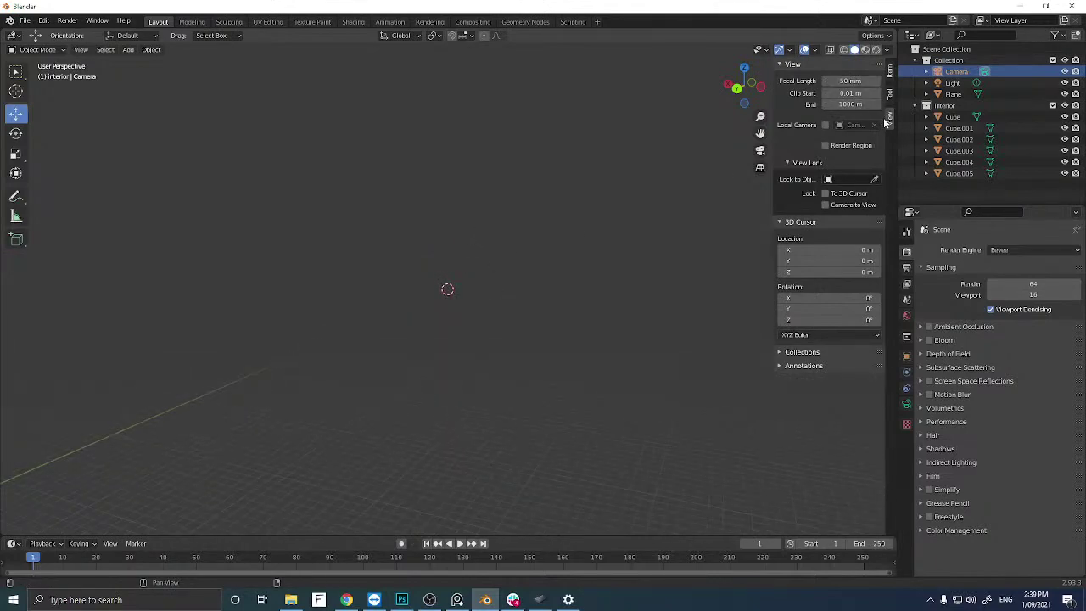
key(n)
key(n)
click(864, 105)
text(00)
key(Return)
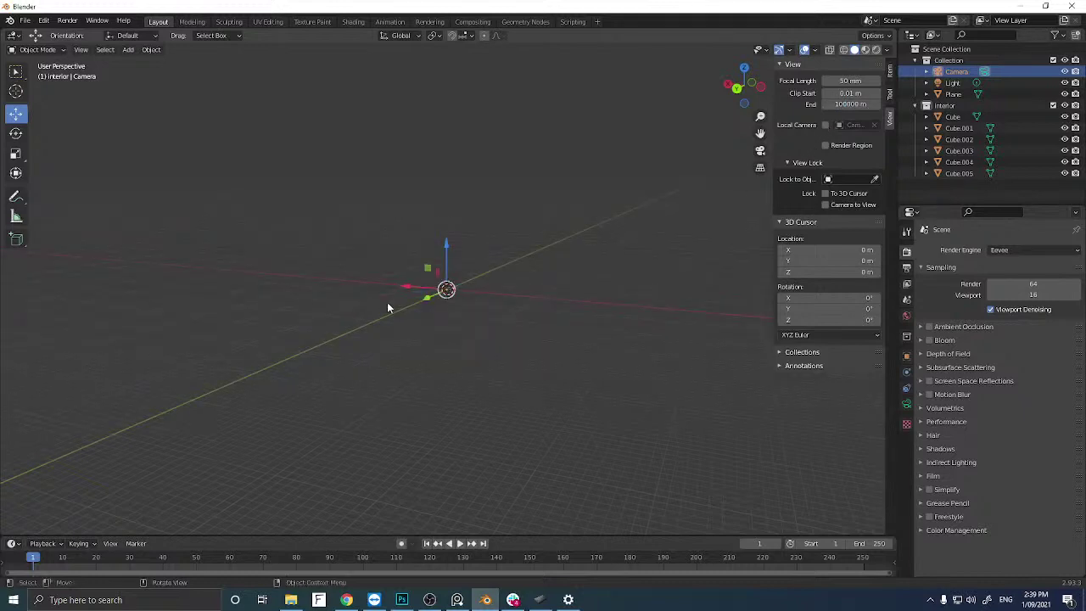
Examine how the corridor model displays in the viewport from far away and from close up.
middle_drag(420, 306, 420, 309)
scroll(421, 309, up, 12)
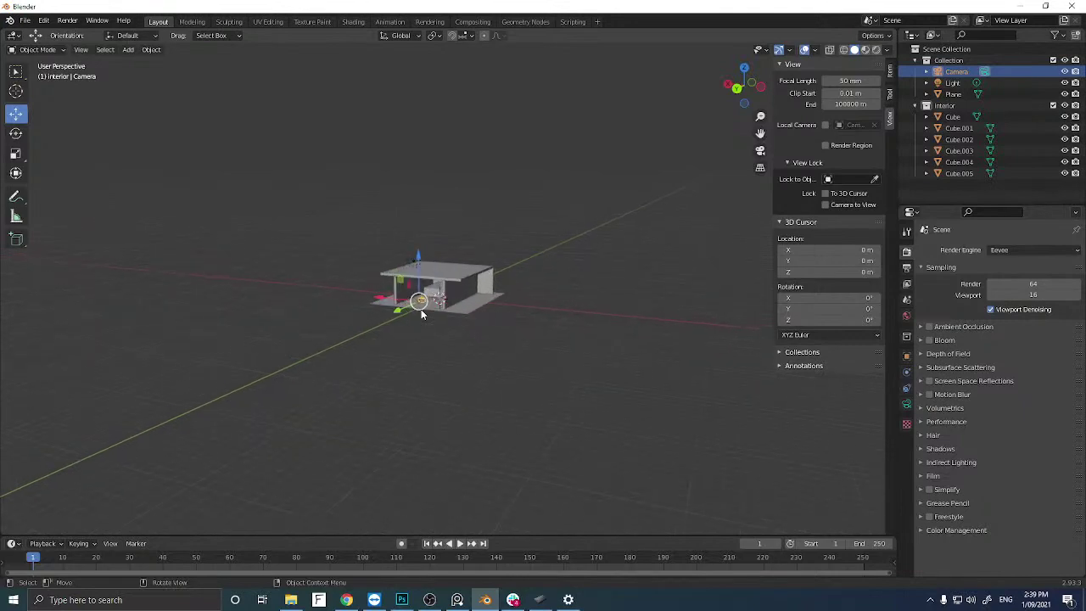
scroll(422, 313, up, 3)
scroll(422, 312, down, 3)
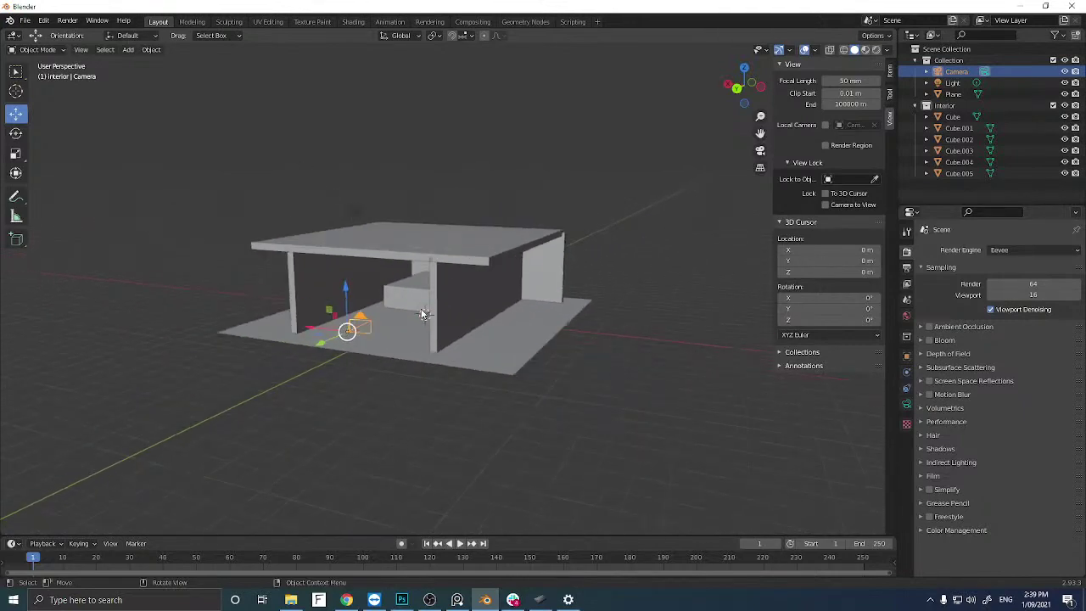
scroll(421, 312, down, 5)
key(shift+h)
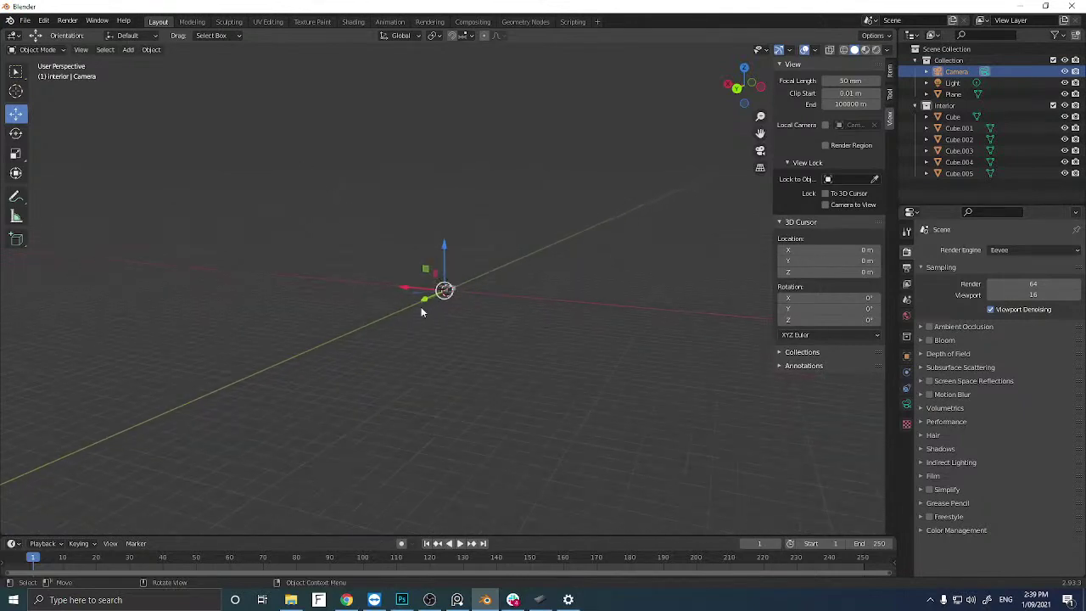
key(alt+h)
scroll(421, 311, up, 8)
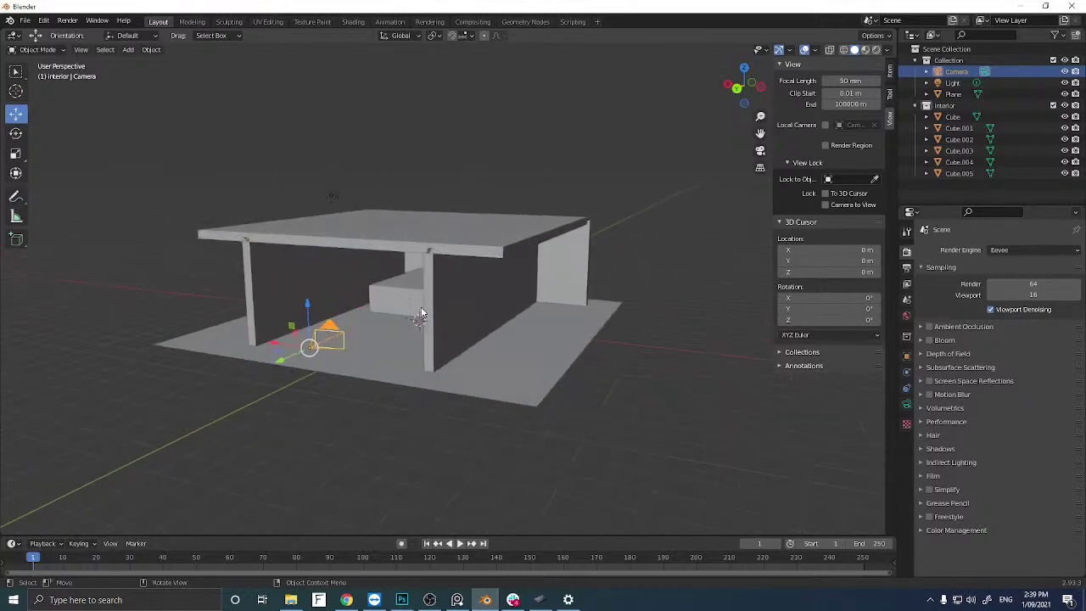
Set the camera's own clip end to 100000 m and return to the view through the camera.
click(906, 403)
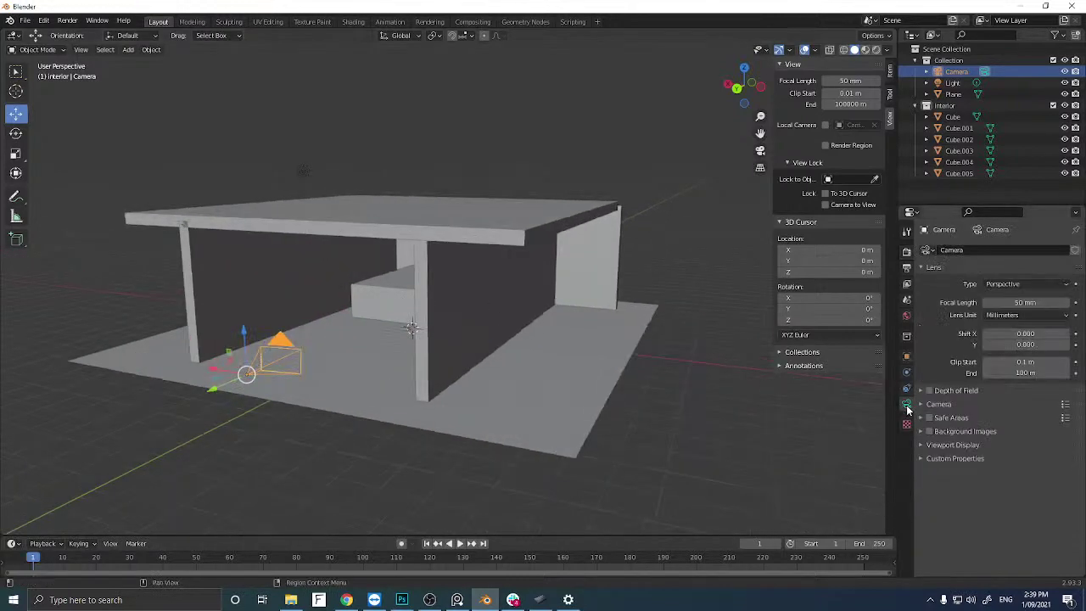
click(1022, 374)
text(100000)
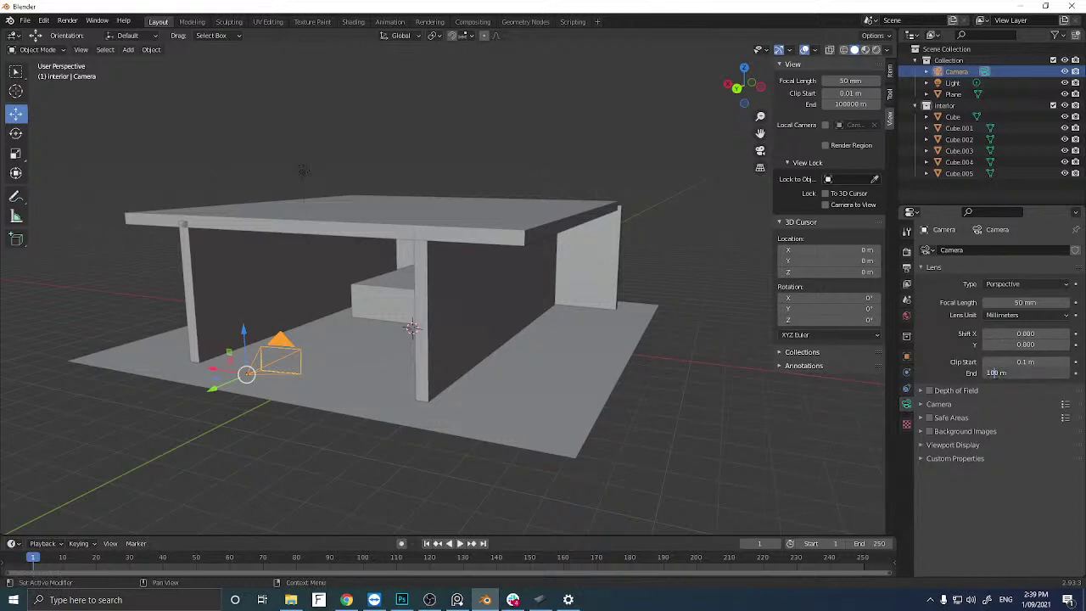
key(Return)
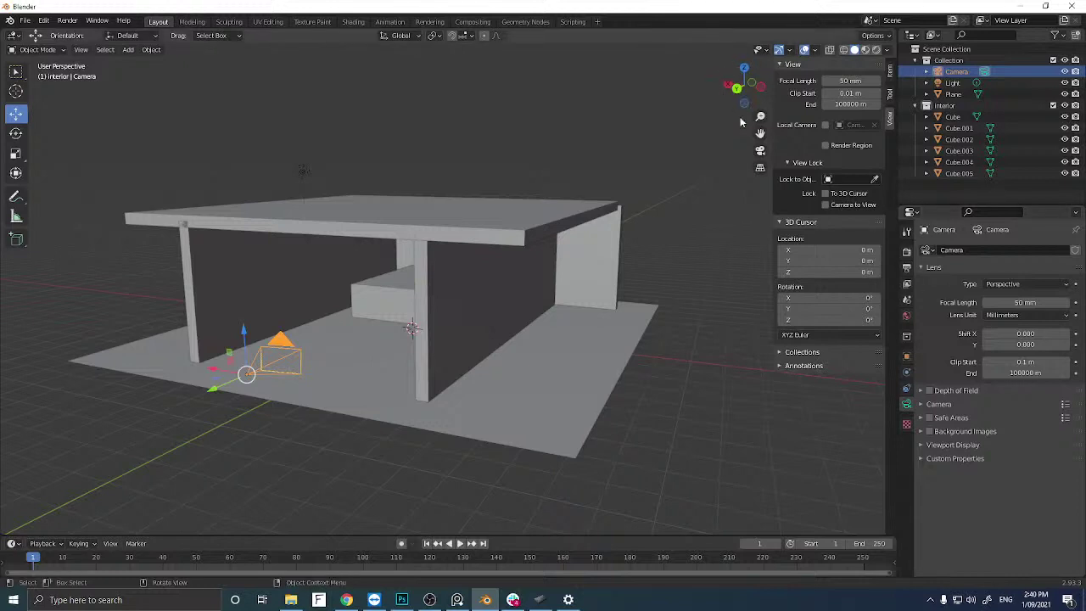
click(760, 150)
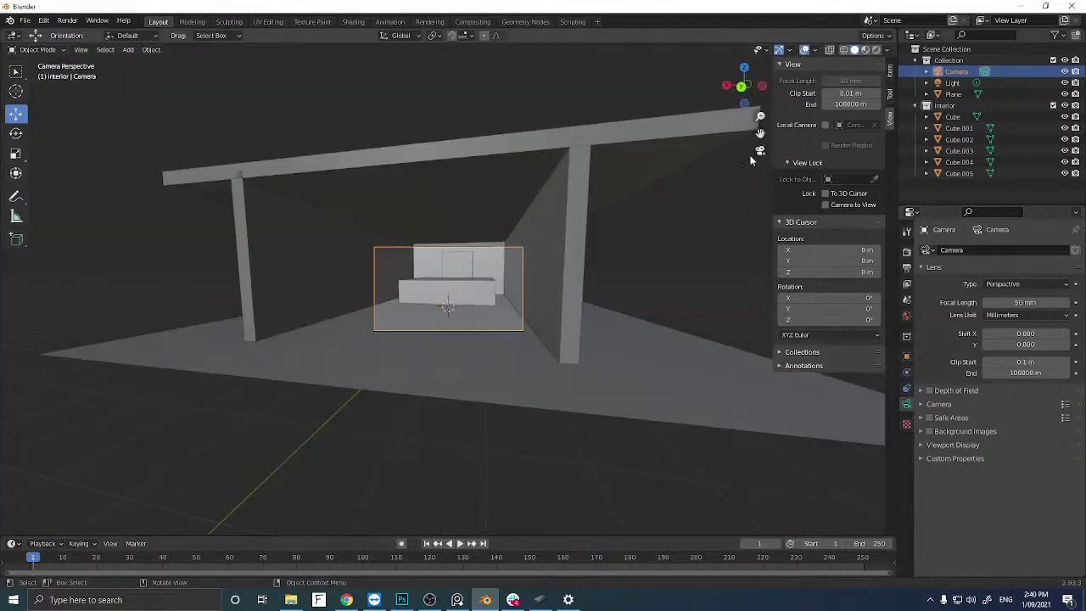
scroll(613, 239, up, 6)
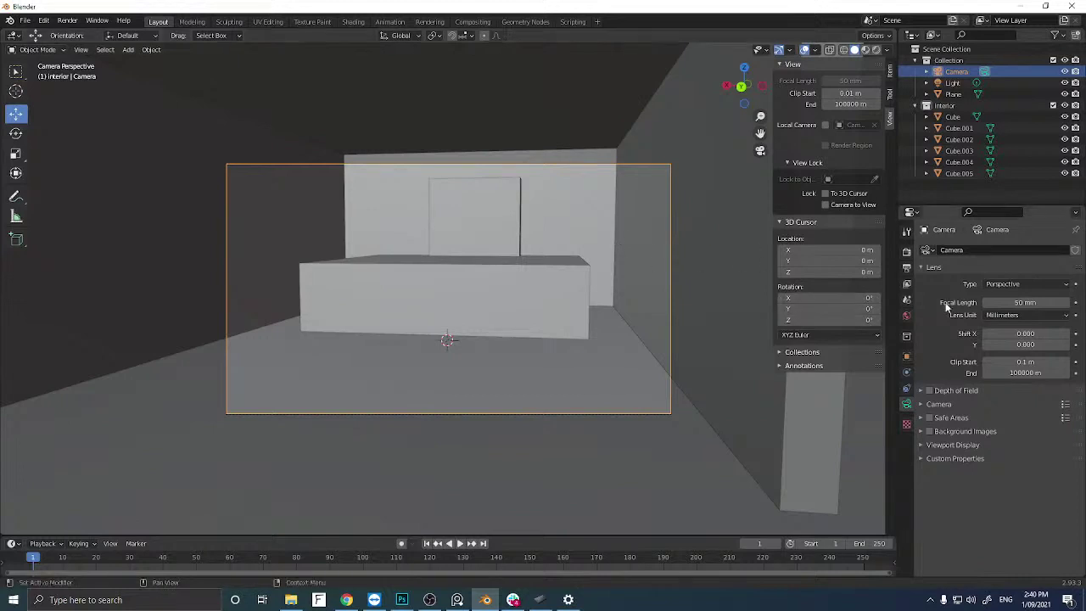
Set the camera's focal length to 100 mm and inspect the resulting framing of the blocks.
click(1012, 302)
text(100)
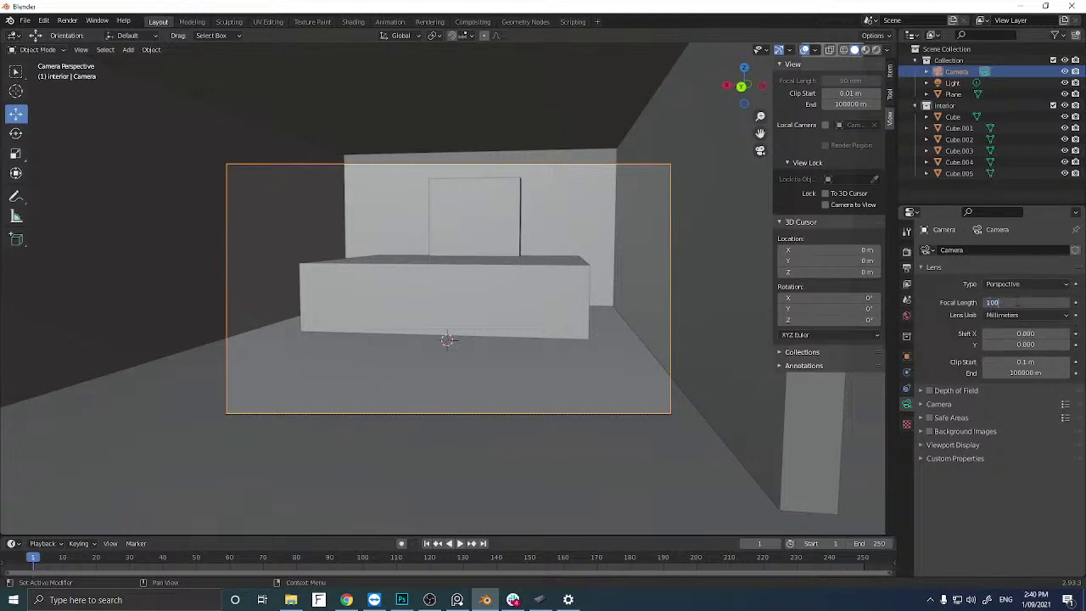
key(Return)
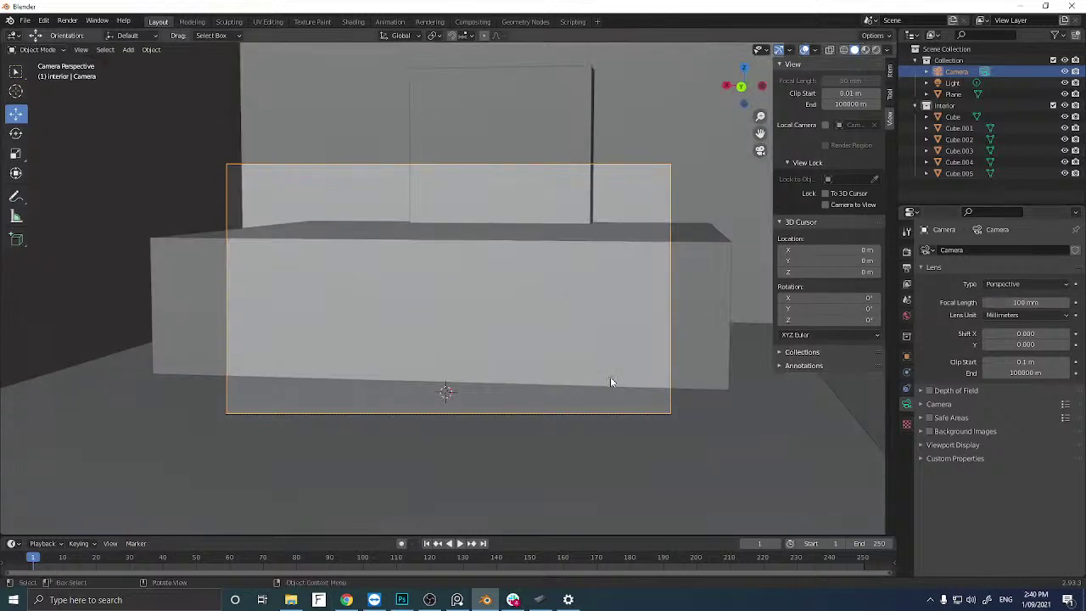
scroll(610, 382, down, 3)
scroll(610, 382, down, 3)
scroll(610, 382, up, 1)
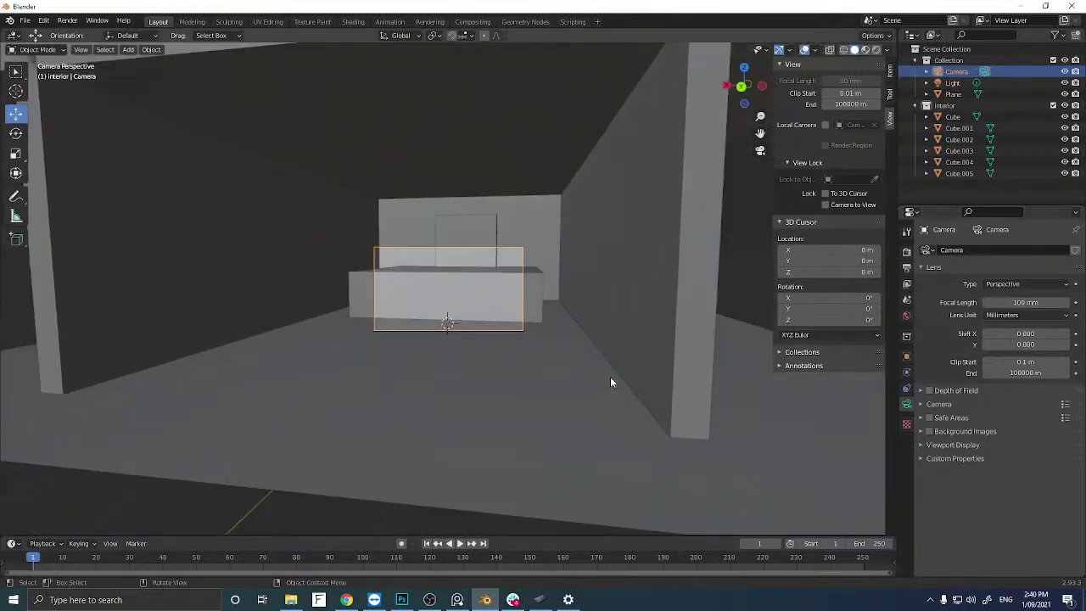
scroll(610, 382, up, 4)
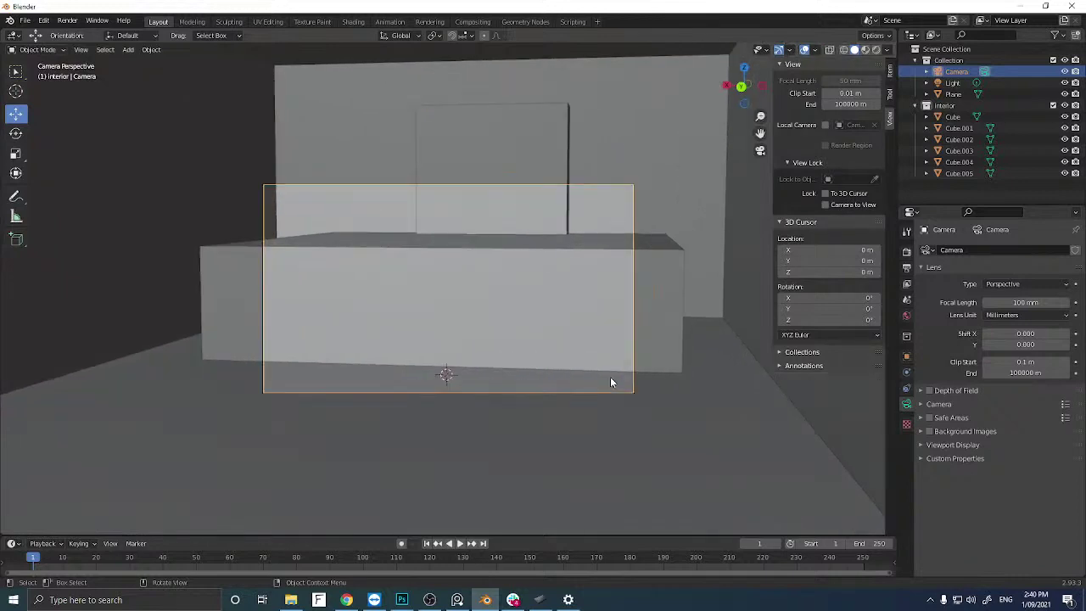
scroll(610, 382, up, 2)
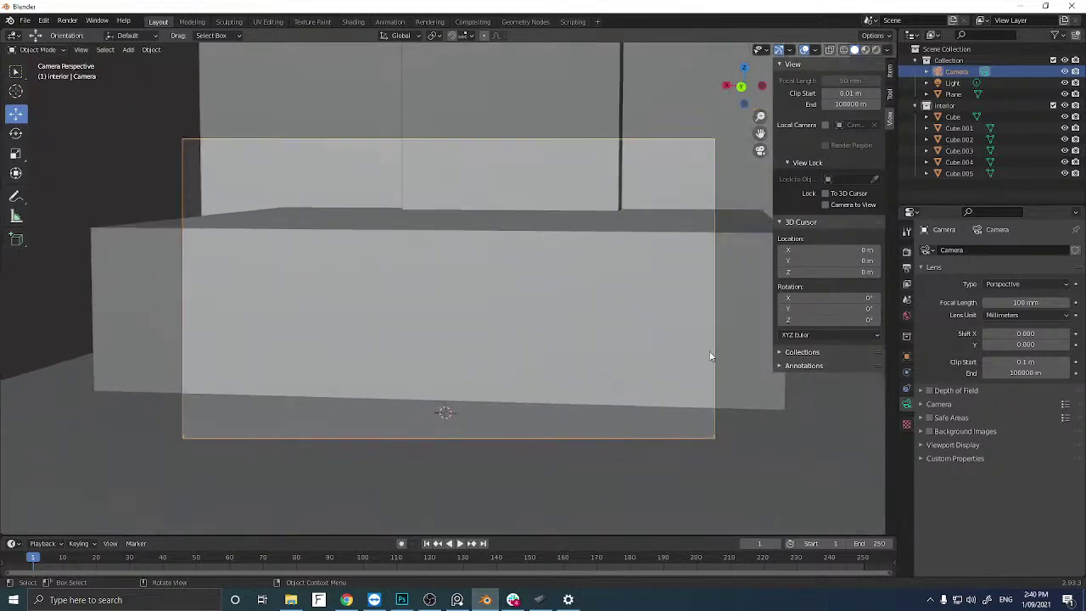
Set the camera's focal length to 30 mm for a wider view of the corridor.
click(1025, 303)
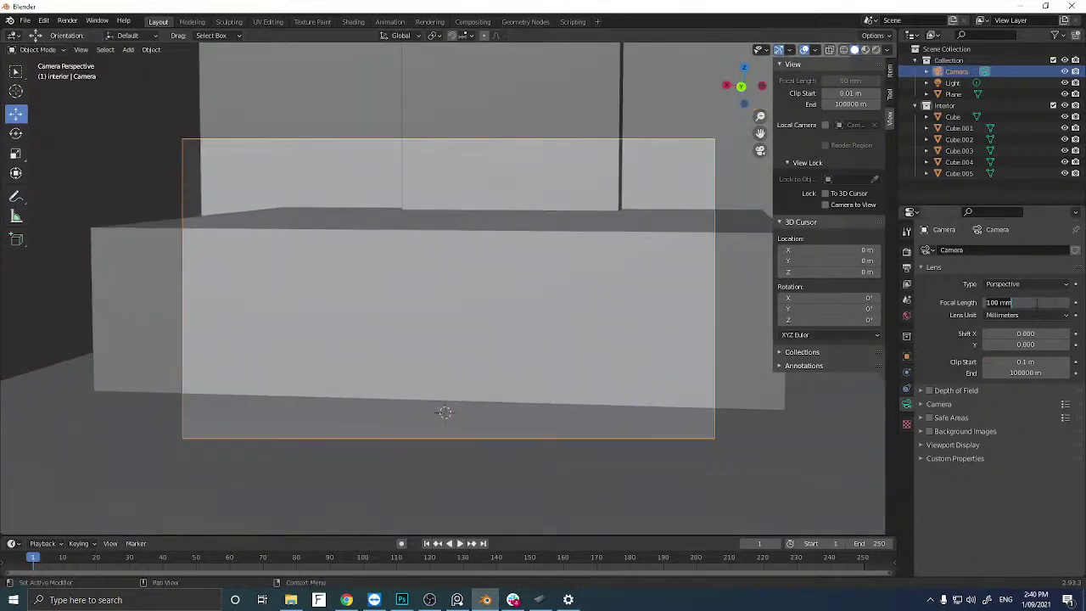
text(30)
key(Return)
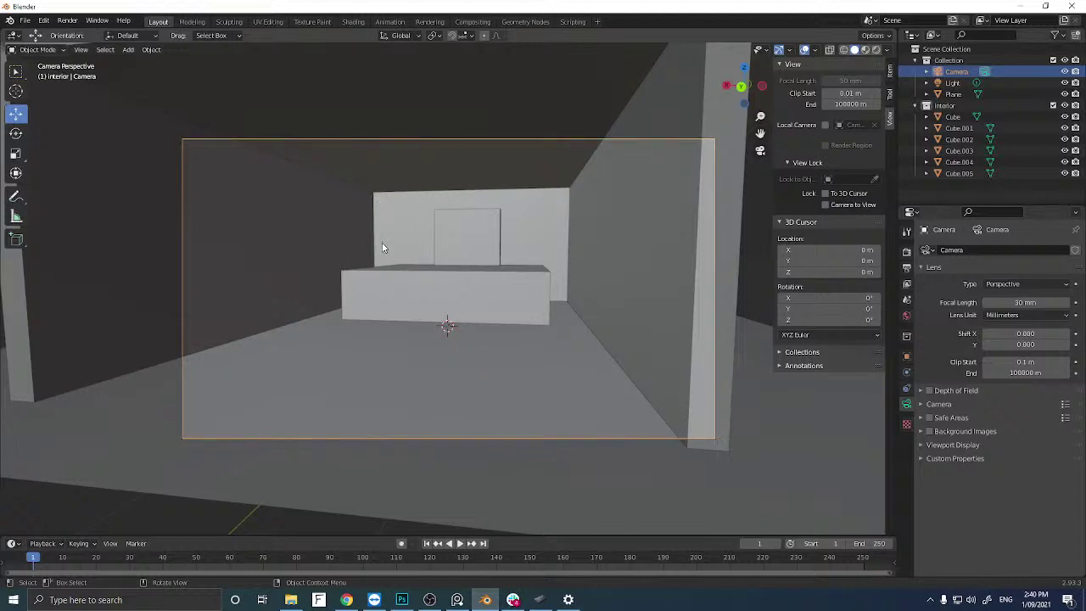
Set the camera's focal length to 10 mm and inspect the very wide framing of the corridor.
click(1026, 303)
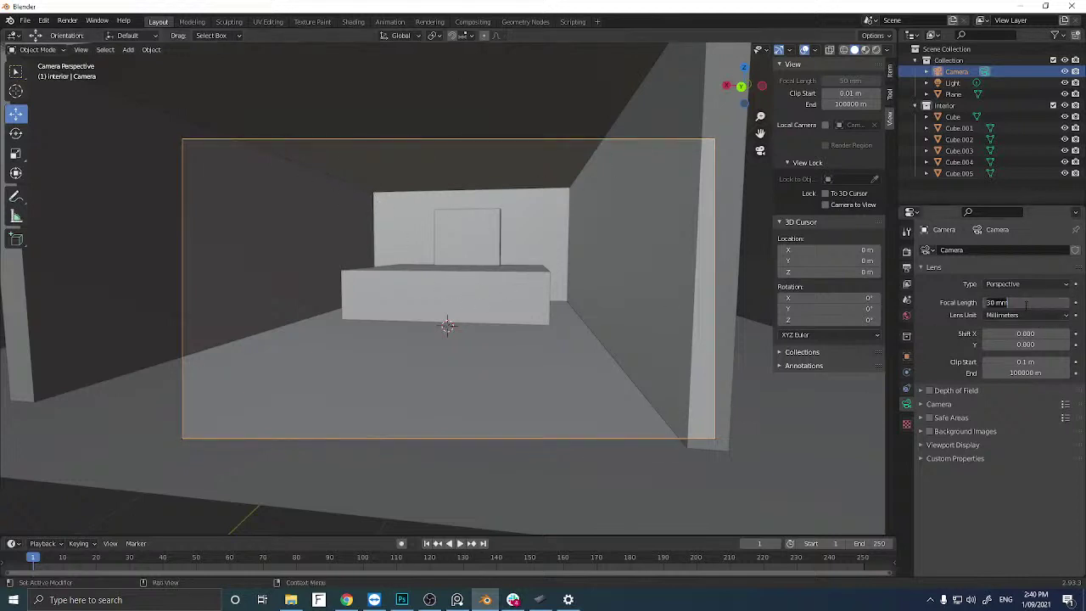
text(10)
key(Return)
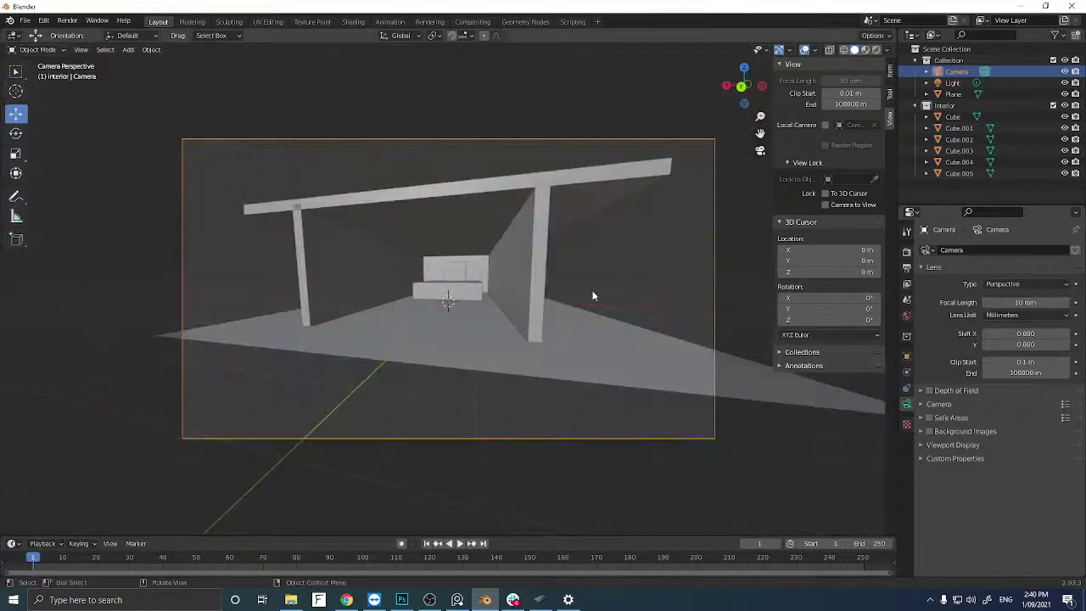
scroll(502, 302, up, 4)
scroll(503, 302, down, 3)
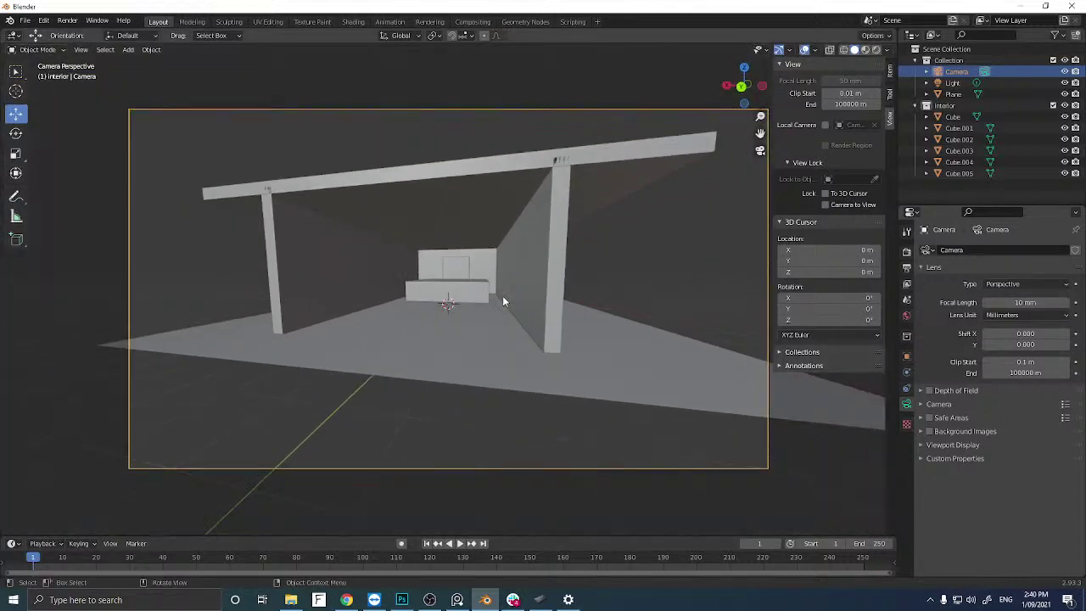
scroll(502, 297, up, 3)
scroll(503, 297, down, 2)
scroll(637, 295, up, 3)
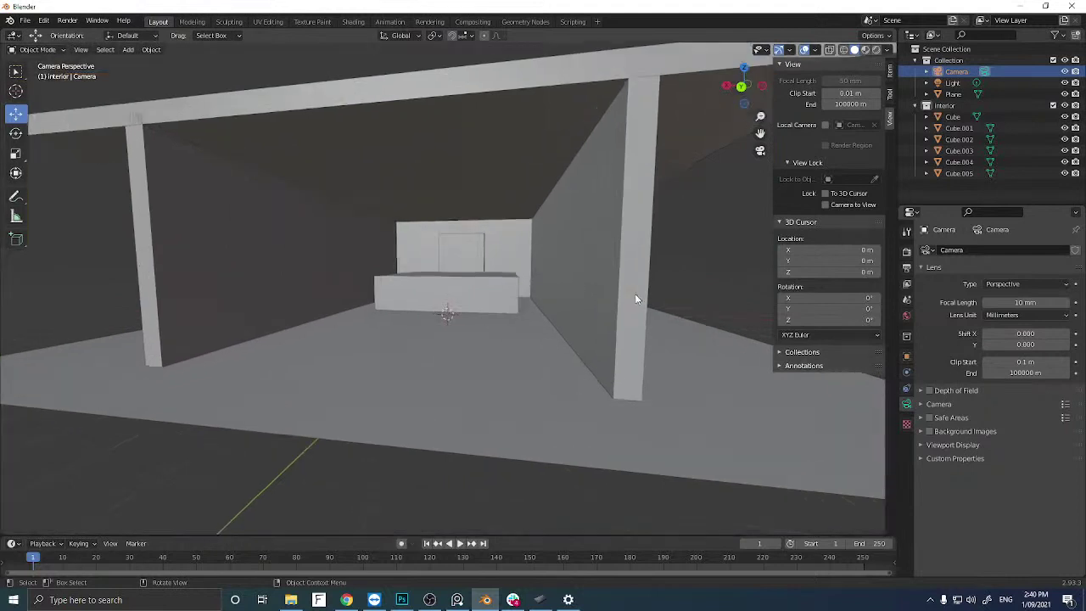
scroll(635, 297, up, 3)
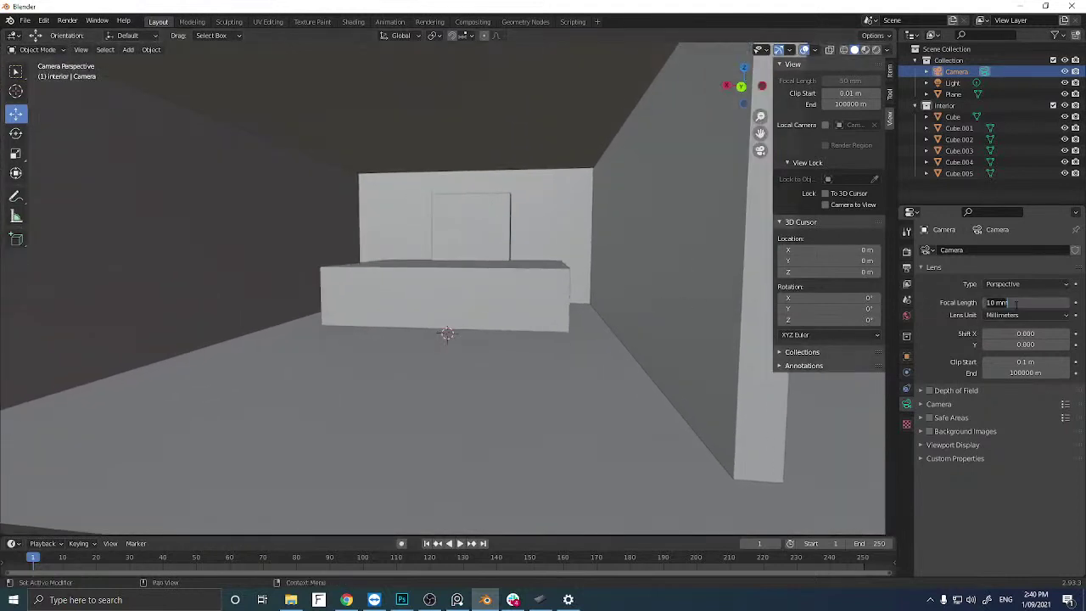
Reduce the camera's focal length to 3 mm.
drag(1016, 303, 985, 303)
scroll(573, 290, up, 3)
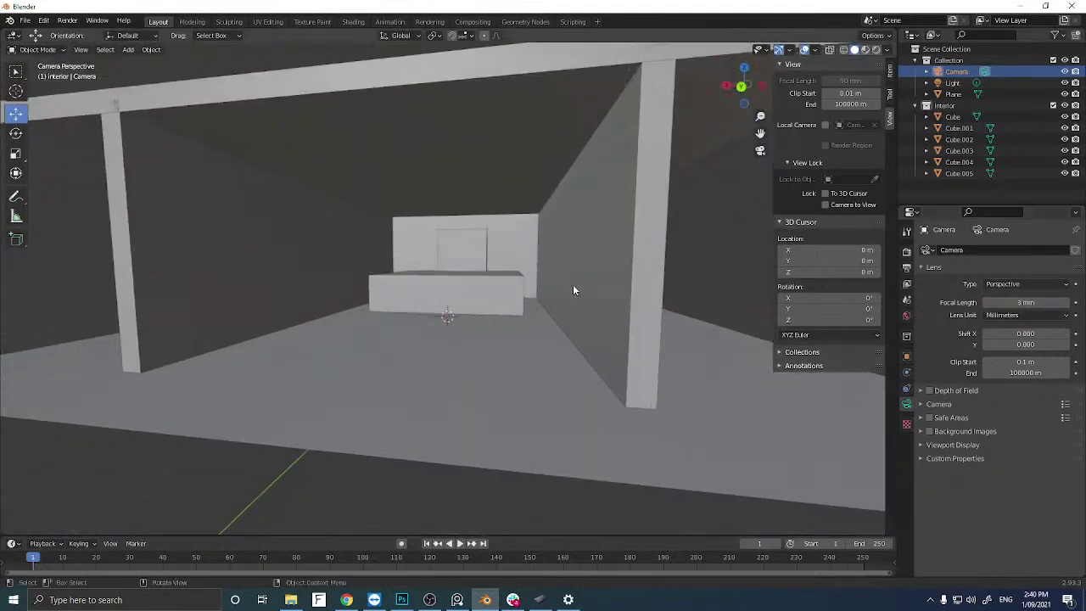
scroll(573, 291, down, 3)
Set the camera's focal length to 30 mm and lower it to 25 mm.
click(1020, 303)
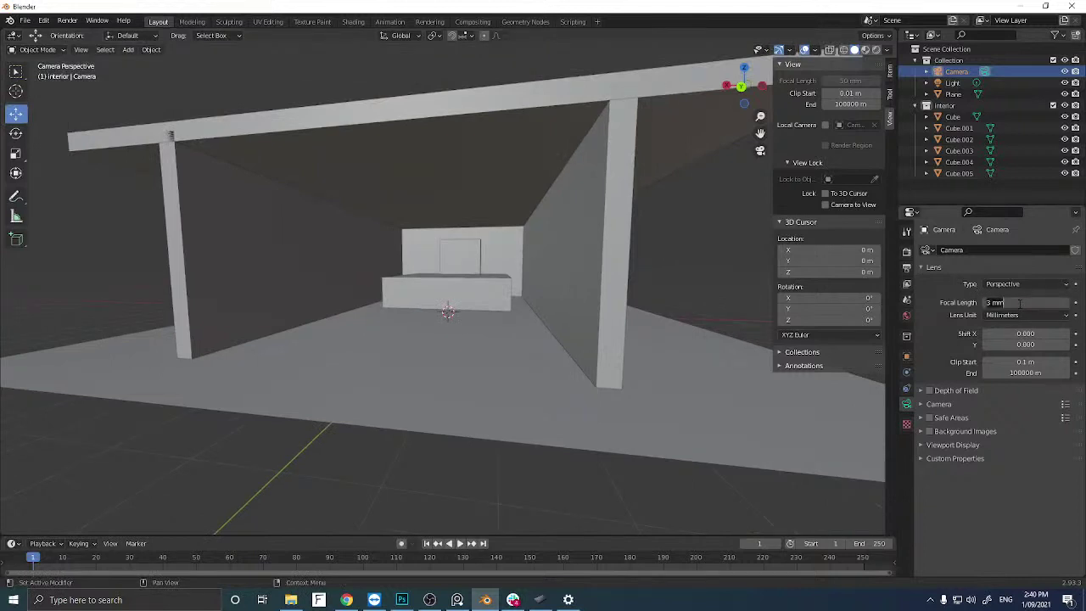
text(30)
key(Return)
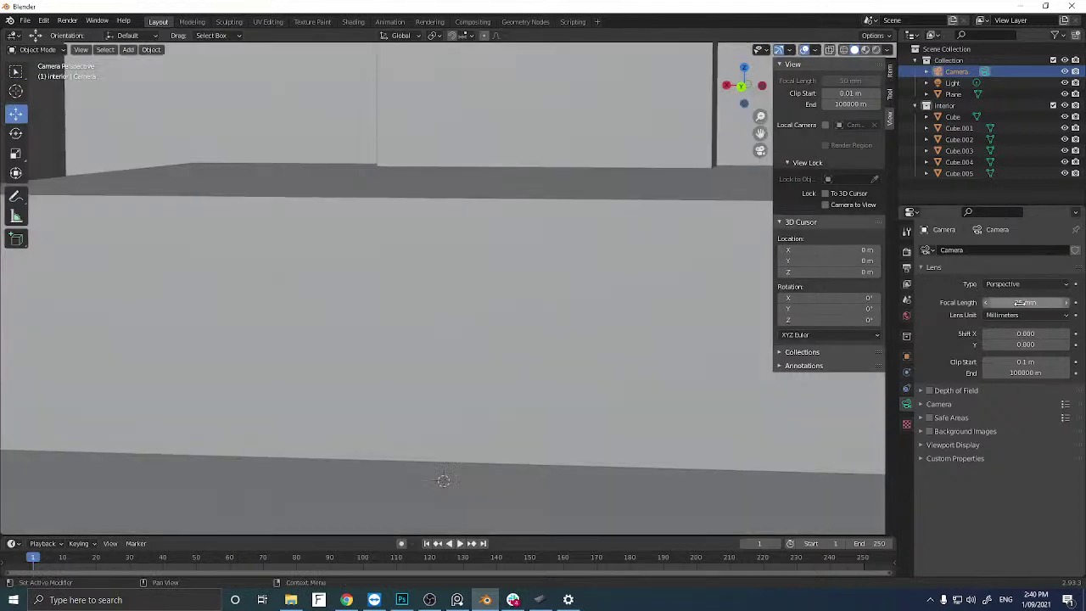
drag(1018, 303, 1006, 303)
scroll(600, 273, down, 5)
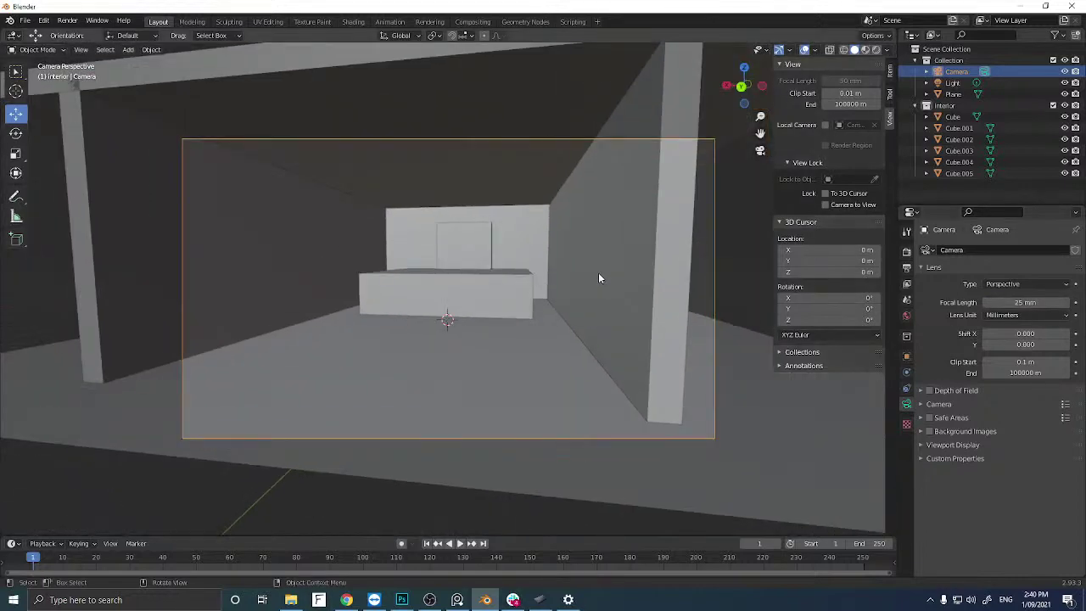
Lock the camera to the view and reframe it inside the corridor, facing the low box and end wall.
scroll(598, 273, down, 1)
mouse_move(599, 273)
middle_down()
mouse_move(567, 277)
mouse_move(588, 274)
middle_up()
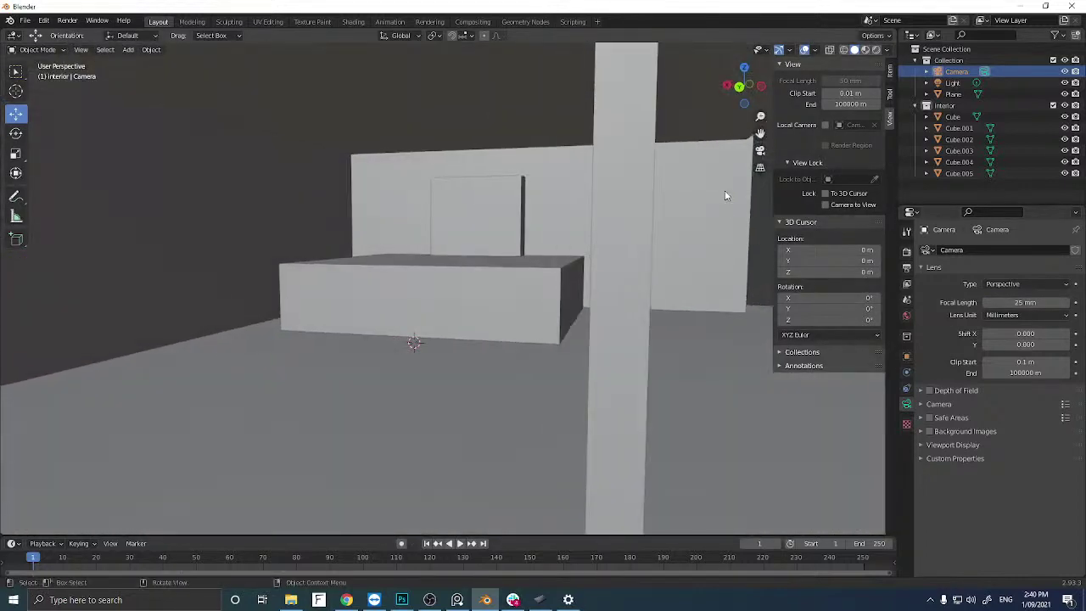
click(760, 151)
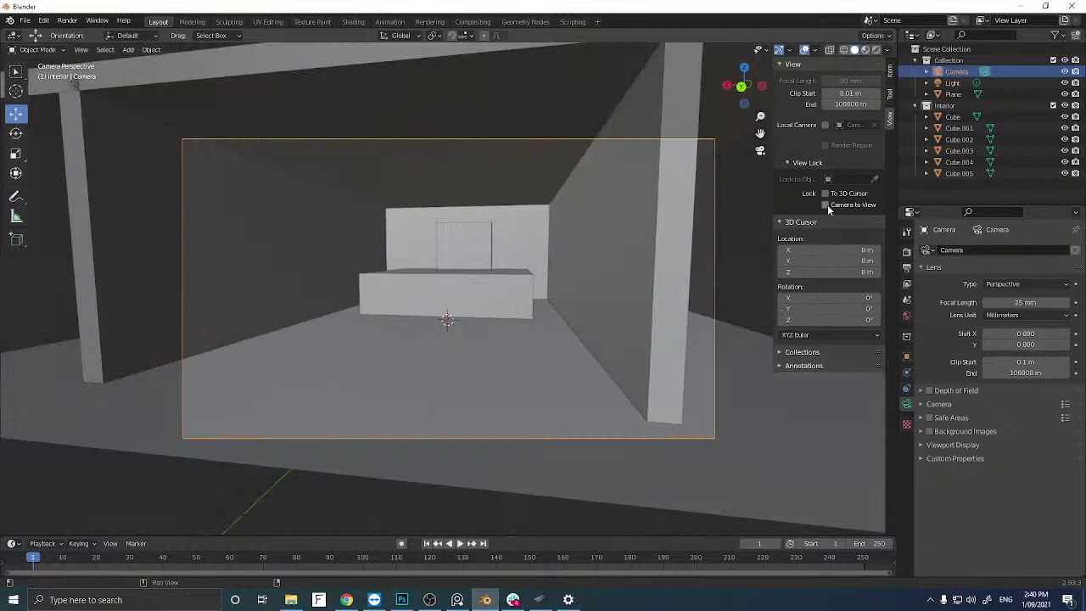
click(826, 205)
mouse_move(560, 269)
middle_down()
mouse_move(551, 266)
mouse_move(572, 269)
mouse_move(554, 263)
mouse_move(556, 283)
middle_up()
scroll(550, 268, up, 2)
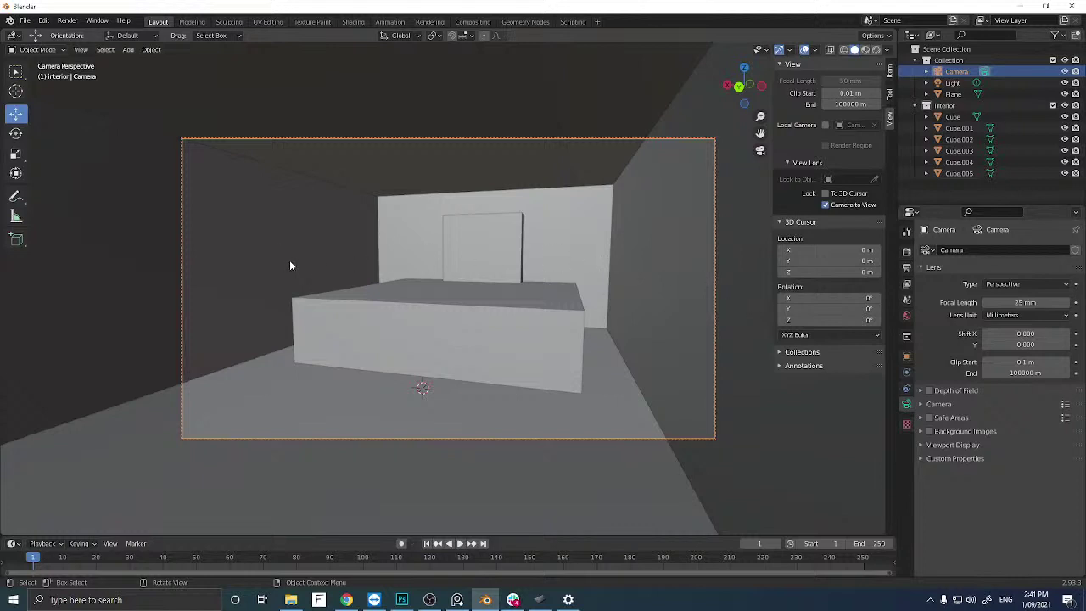
shift+middle_drag(411, 270, 431, 269)
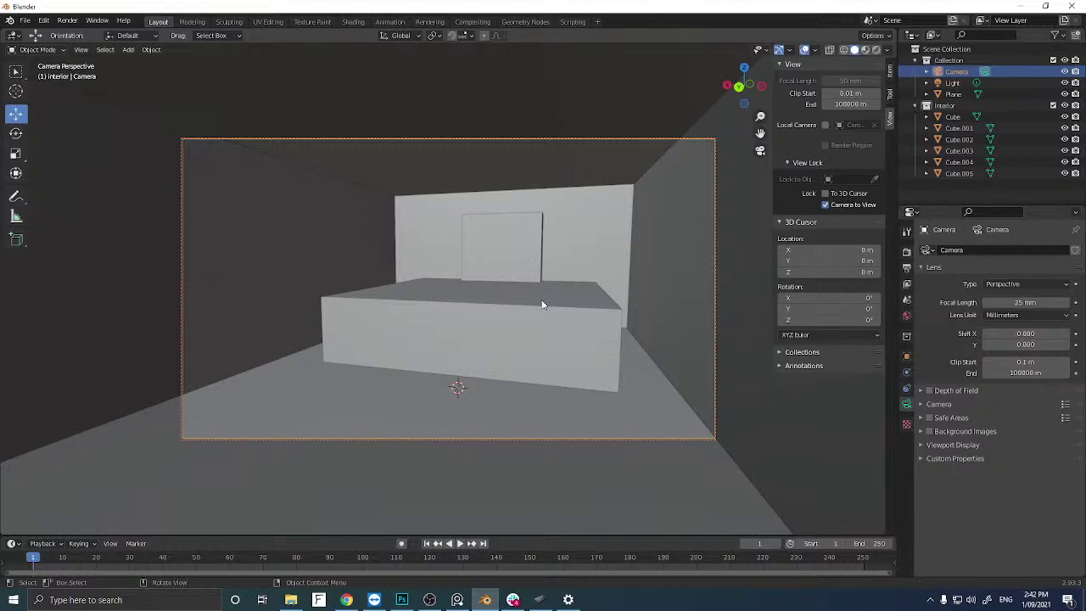
middle_drag(483, 301, 474, 299)
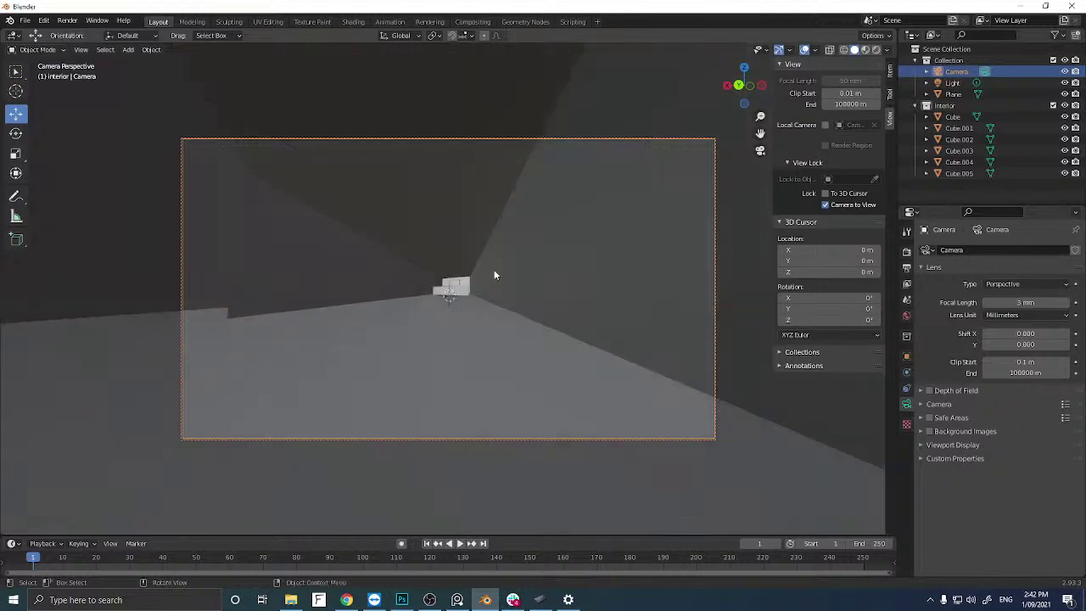
Set the camera's focal length to 22 mm and reframe the shot from slightly above the low box.
click(1026, 303)
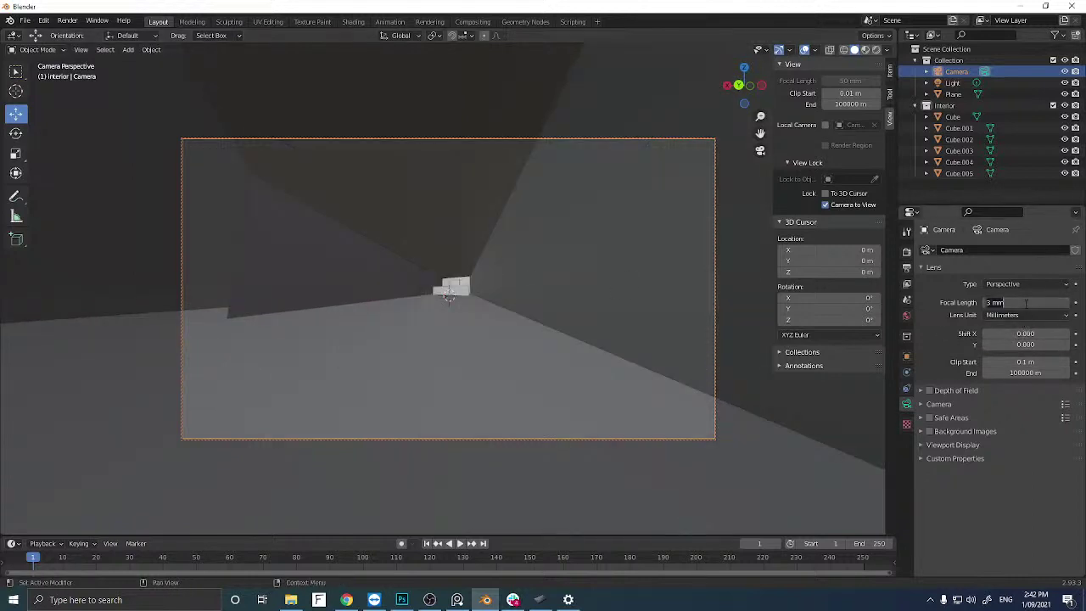
text(22)
key(Return)
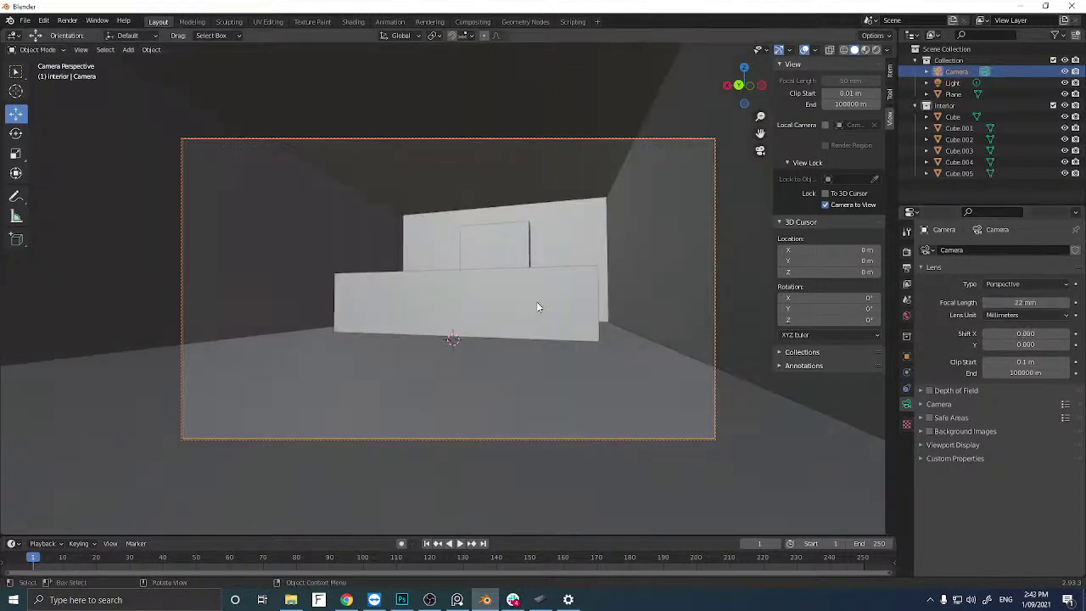
middle_drag(536, 307, 532, 315)
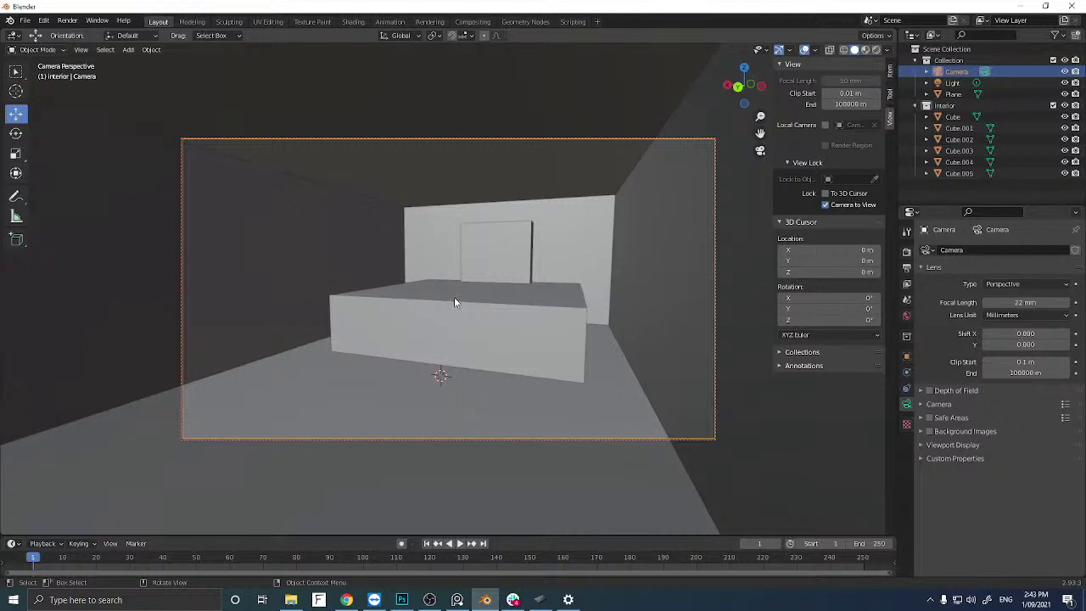
middle_drag(424, 321, 394, 321)
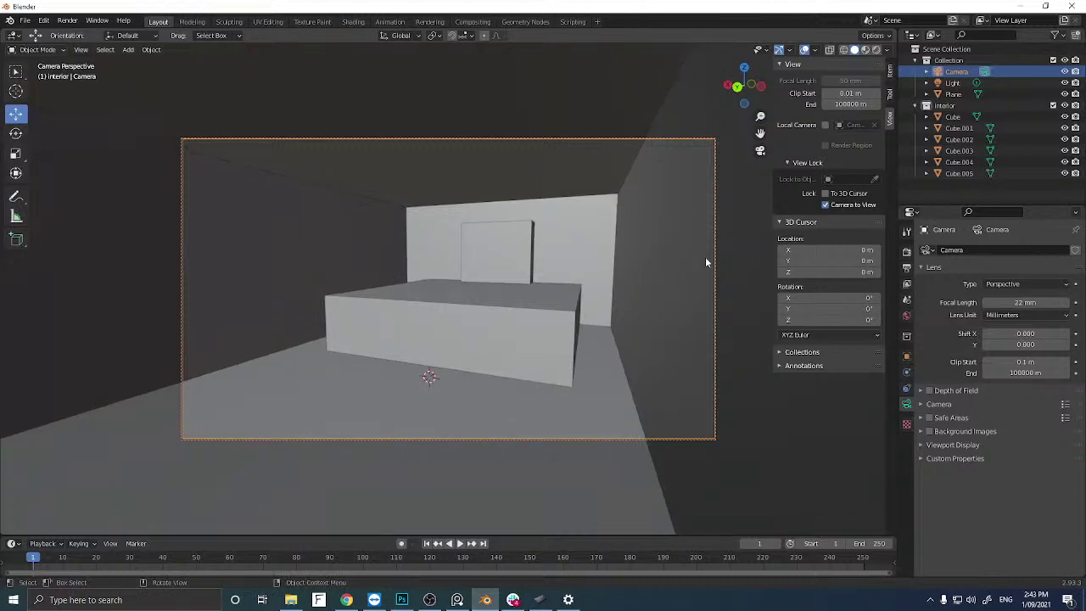
Unlock the camera from the view, enlarge the camera frame in the viewport and hide the sidebar.
click(825, 205)
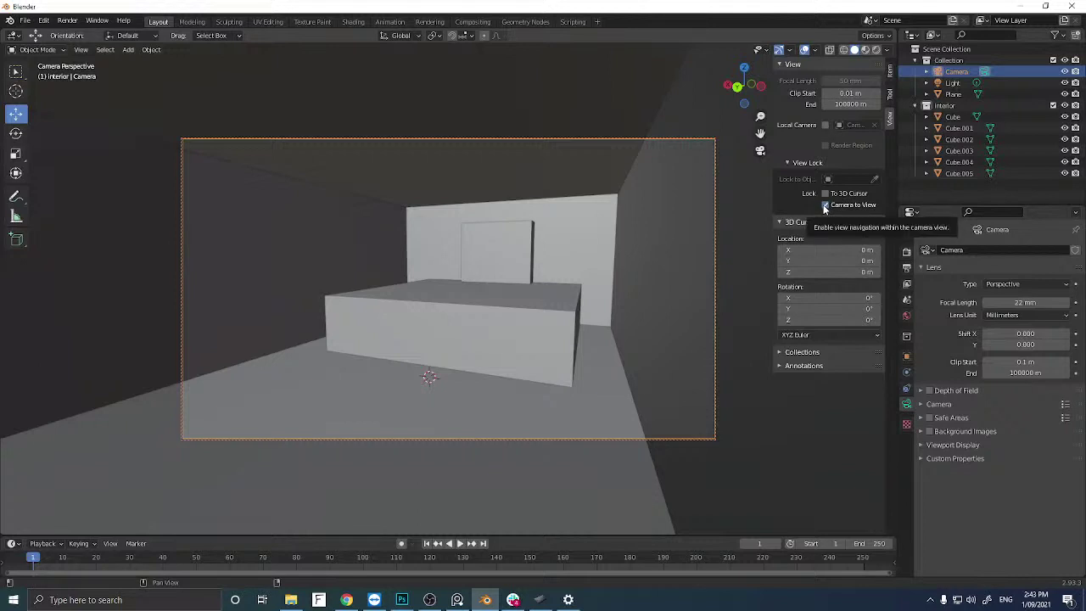
scroll(677, 323, up, 2)
scroll(677, 321, up, 2)
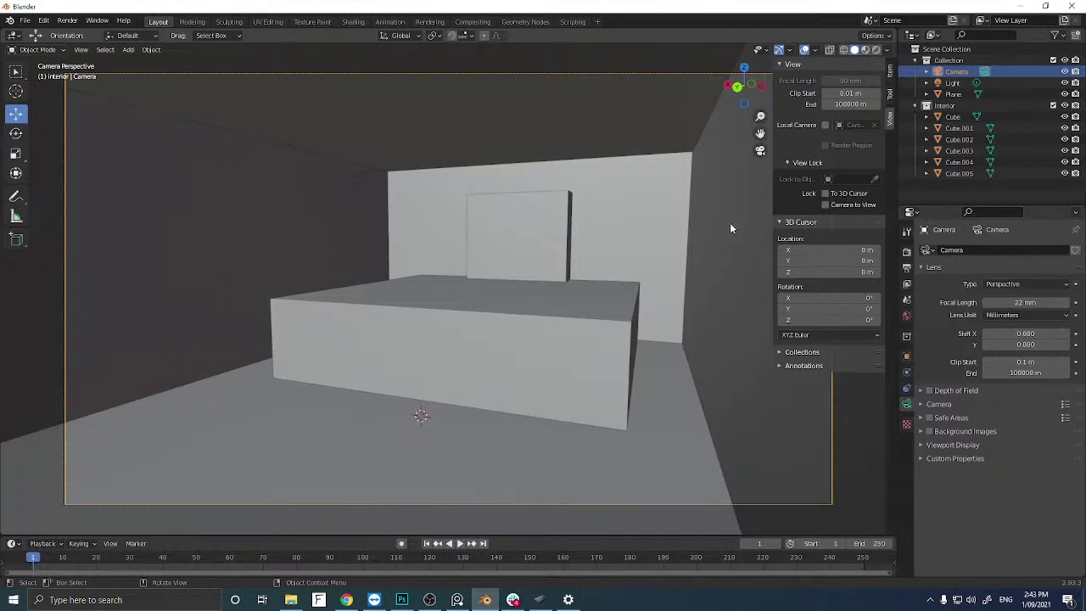
key(n)
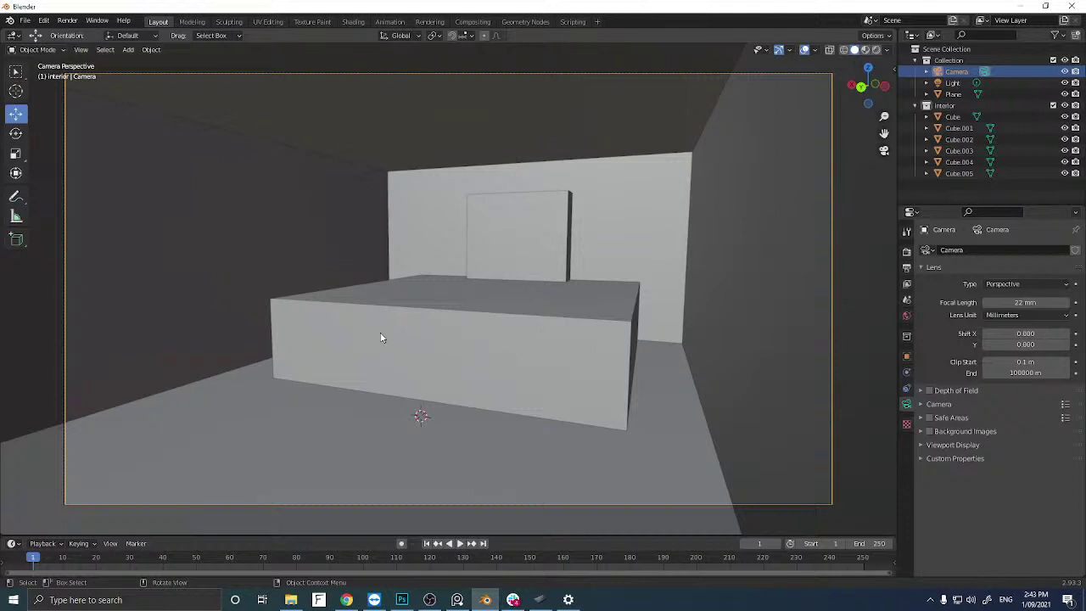
Play the timeline in camera view with the low box selected, stop it and return to frame 1.
key(space)
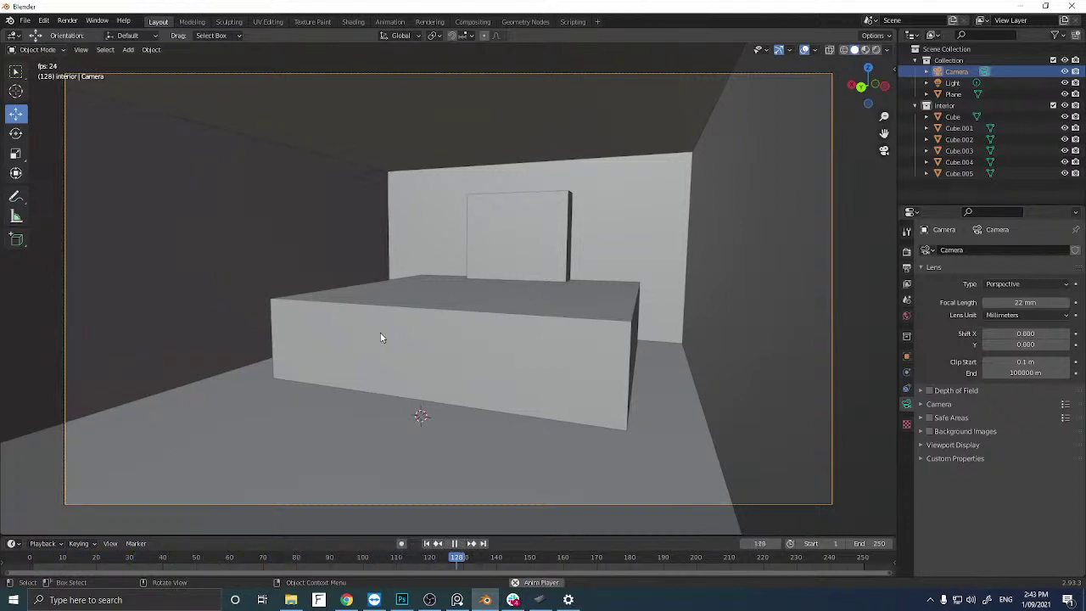
click(415, 312)
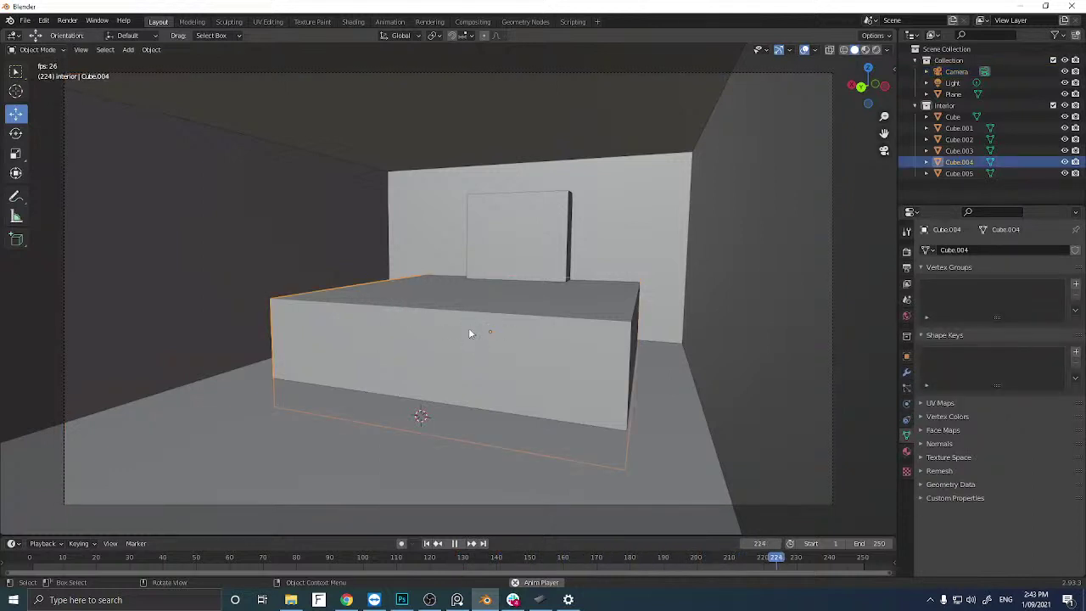
click(15, 134)
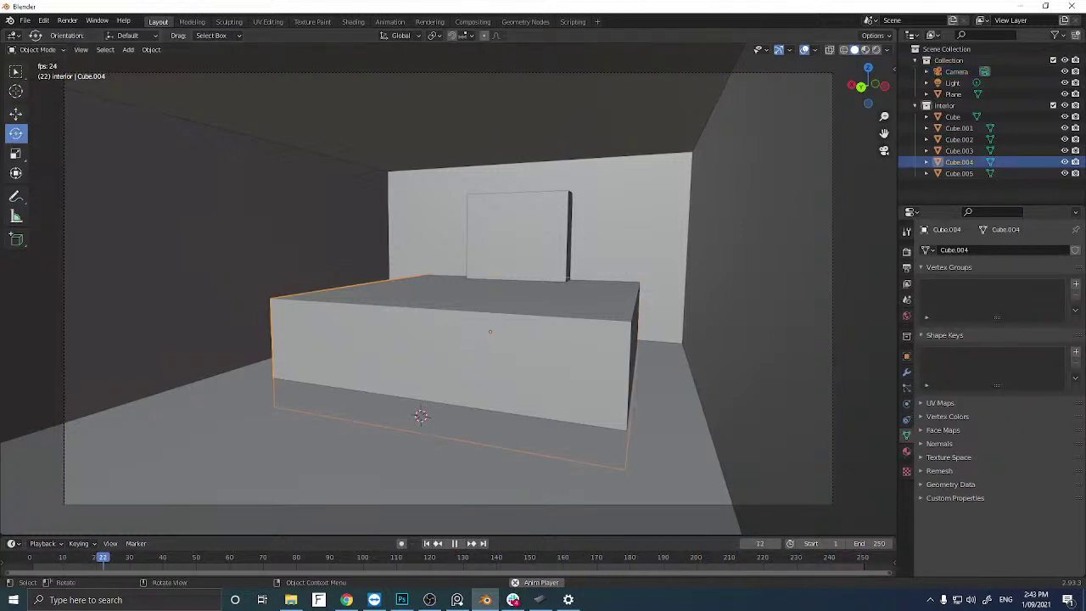
click(15, 113)
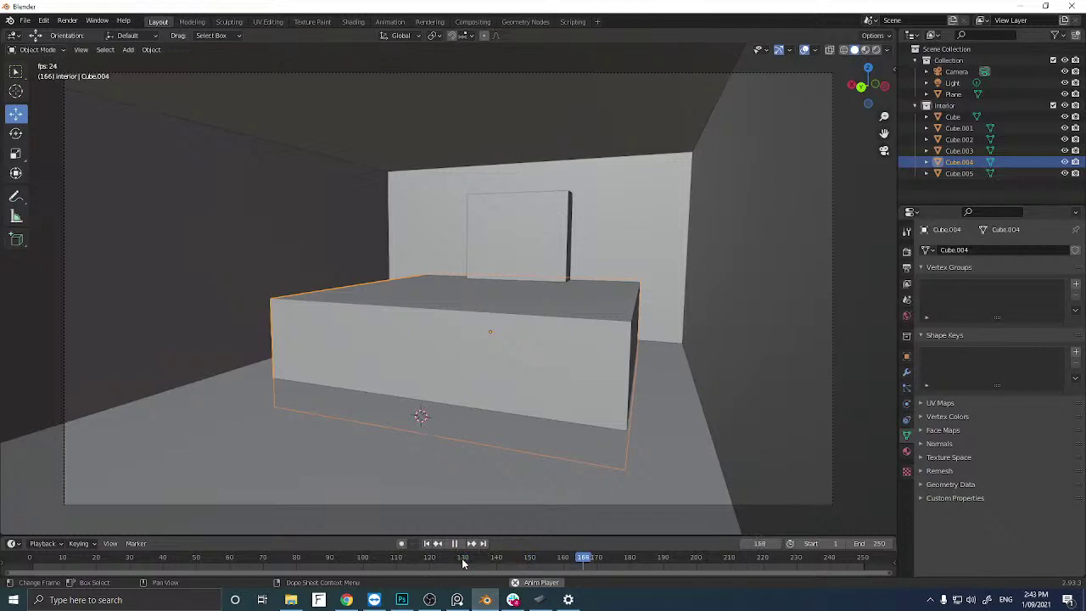
key(space)
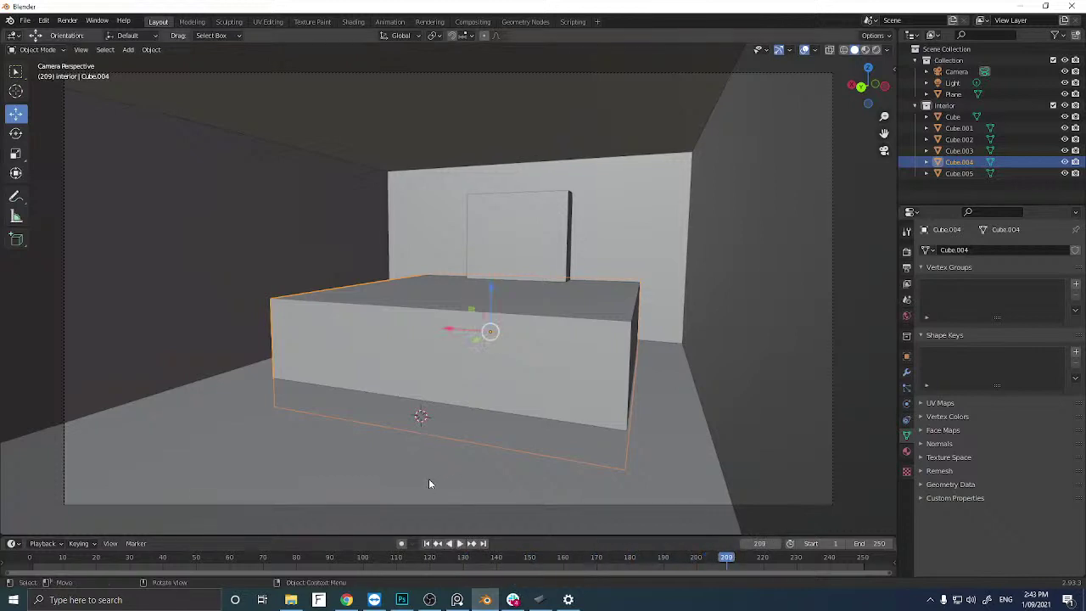
click(426, 543)
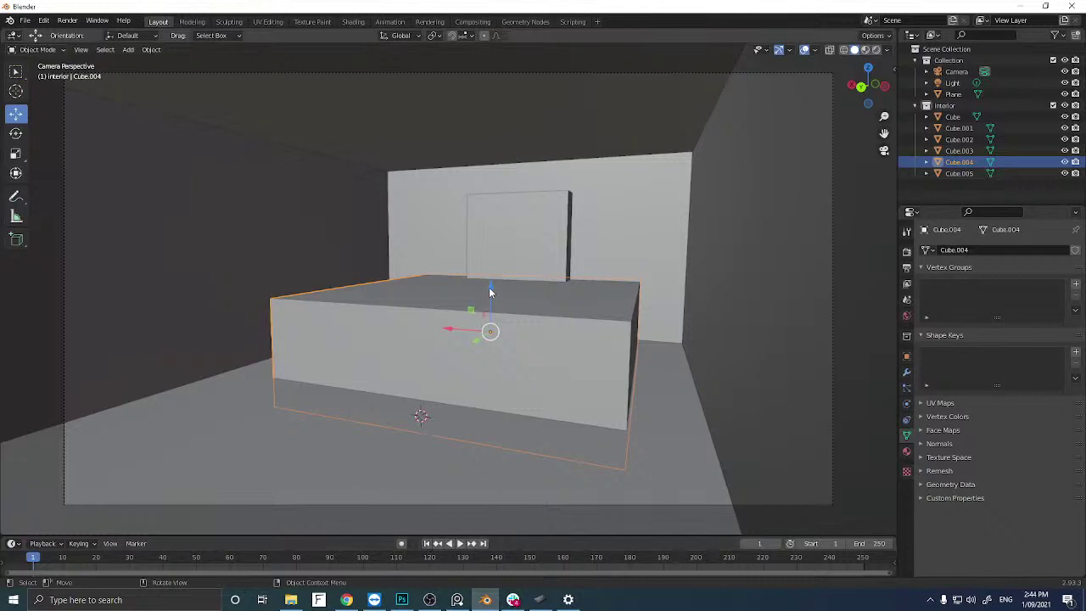
Turn the viewport overlays and gizmos off to see the clean camera view, and turn both back on.
mouse_move(490, 298)
mouse_down()
mouse_move(489, 335)
mouse_move(483, 318)
mouse_up()
click(803, 51)
click(803, 50)
click(803, 51)
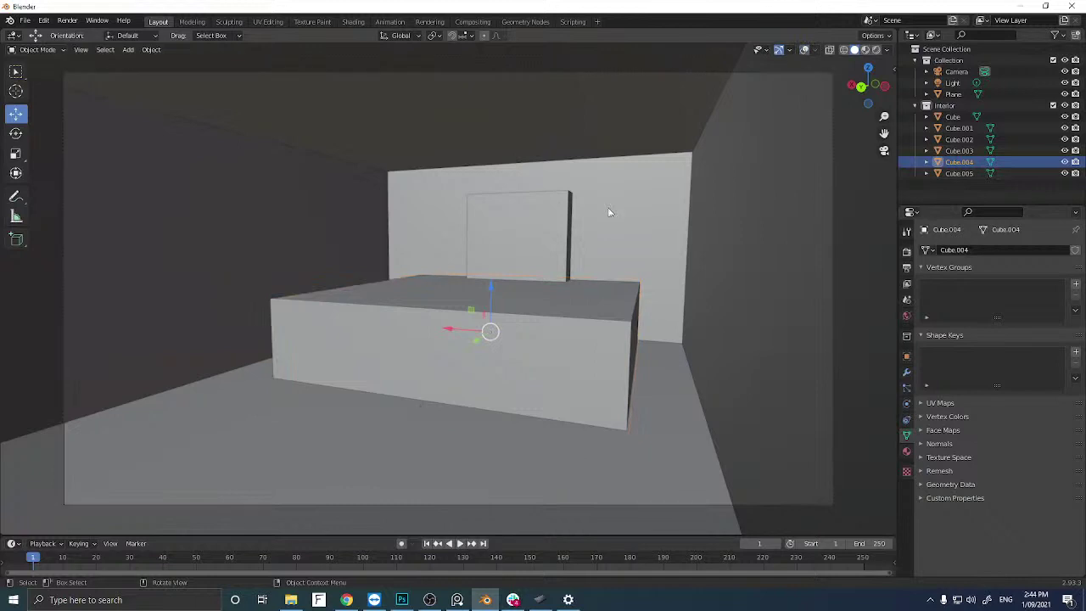
click(778, 50)
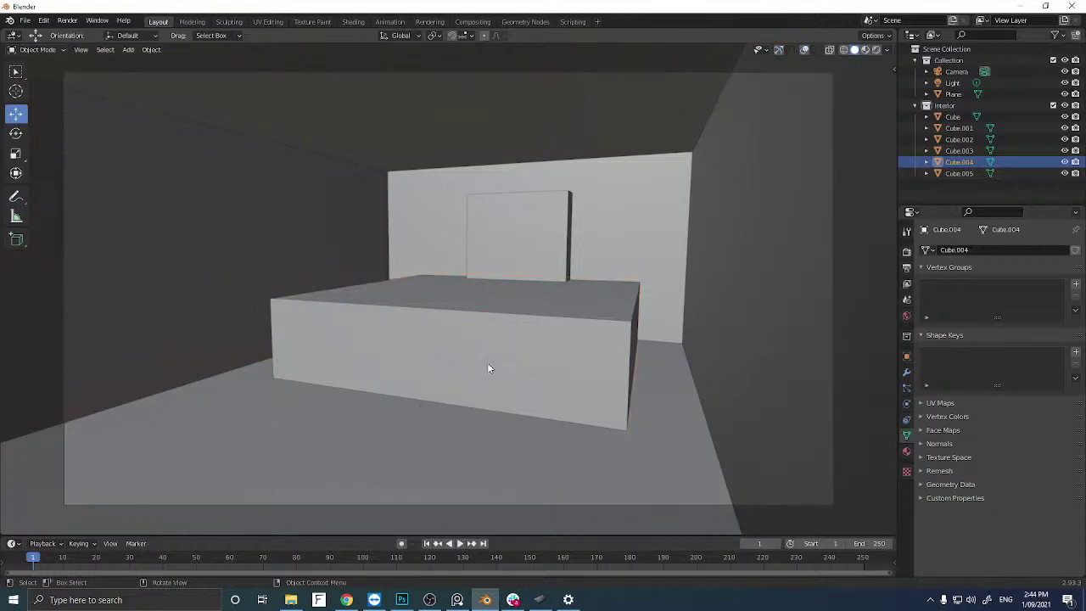
click(778, 50)
click(804, 50)
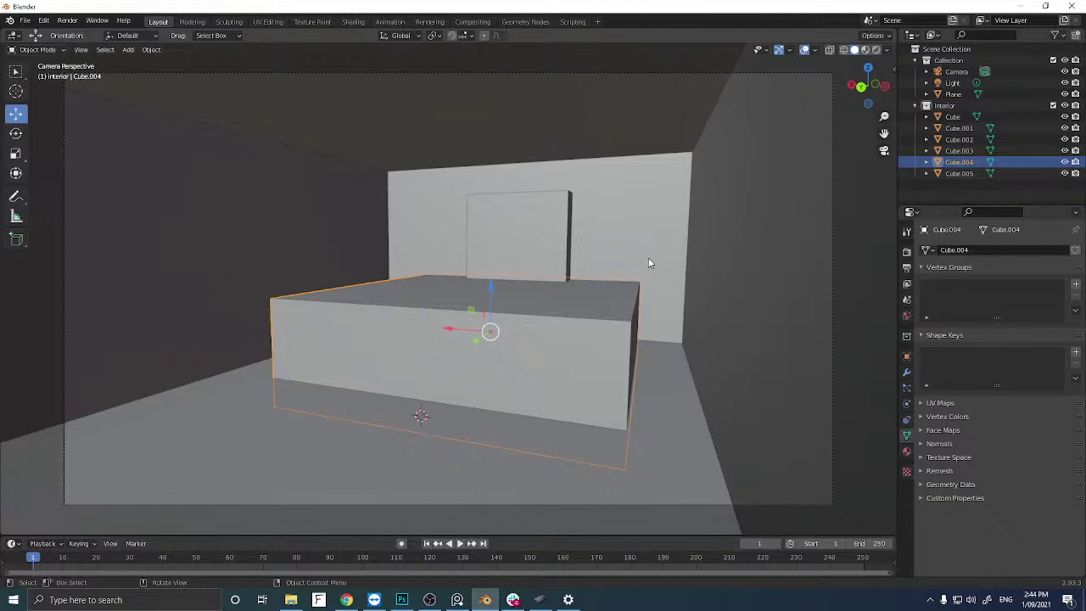
Select the roof slab and examine the corridor both from outside and through the camera.
middle_drag(637, 262, 531, 275)
scroll(597, 271, down, 5)
click(415, 243)
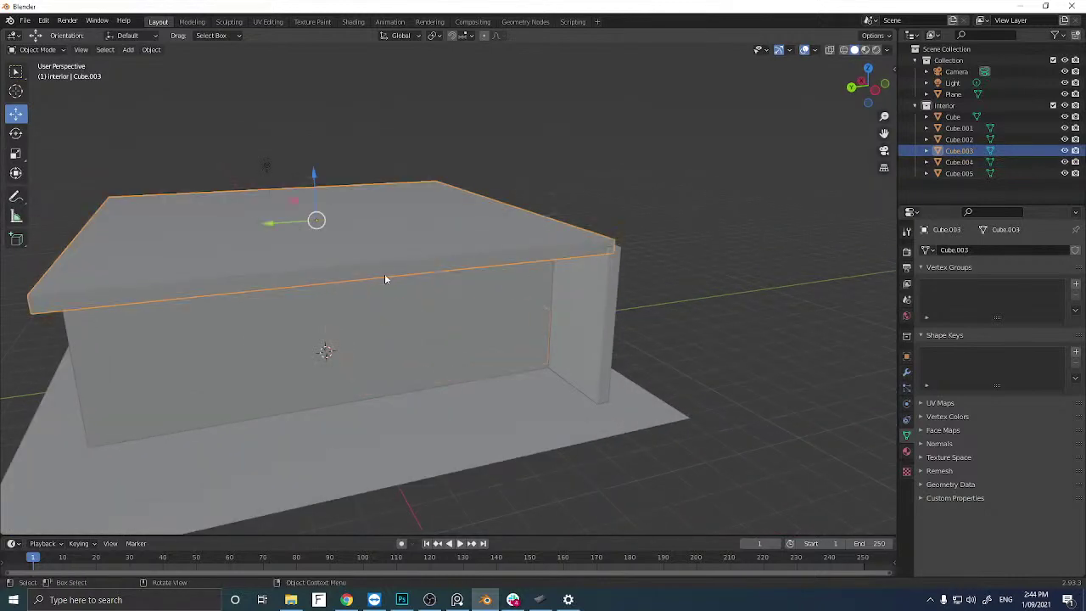
middle_drag(385, 273, 444, 262)
scroll(450, 263, up, 3)
scroll(429, 260, down, 4)
scroll(430, 260, up, 7)
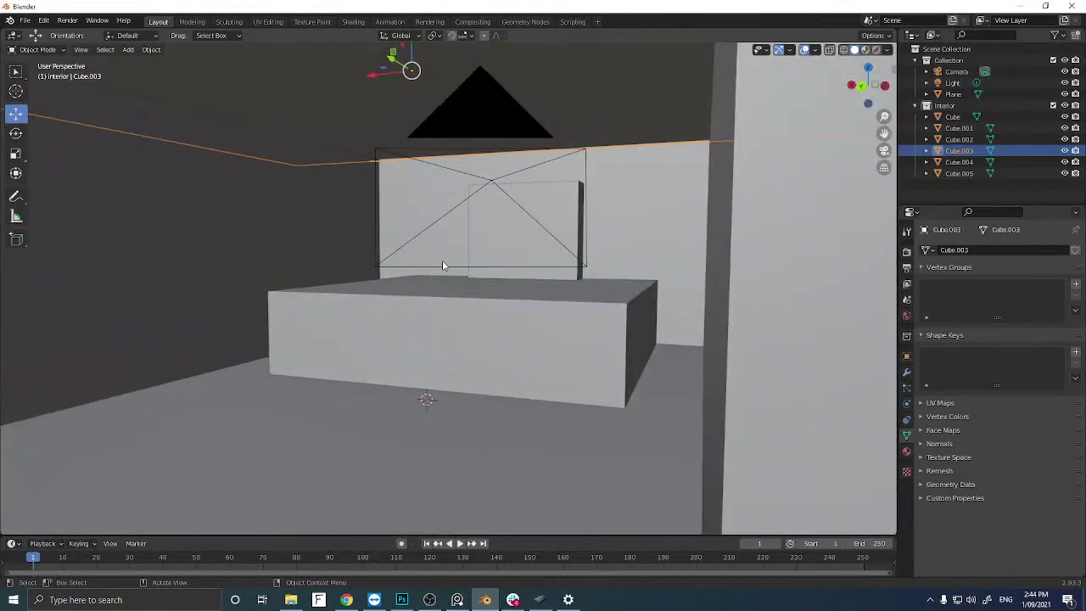
click(884, 151)
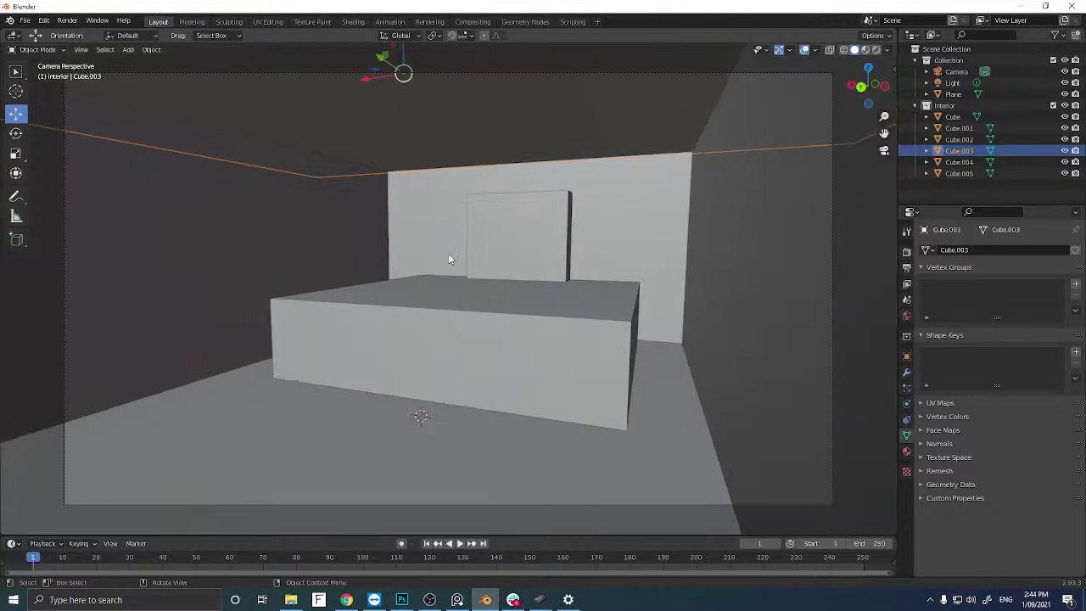
scroll(448, 258, down, 5)
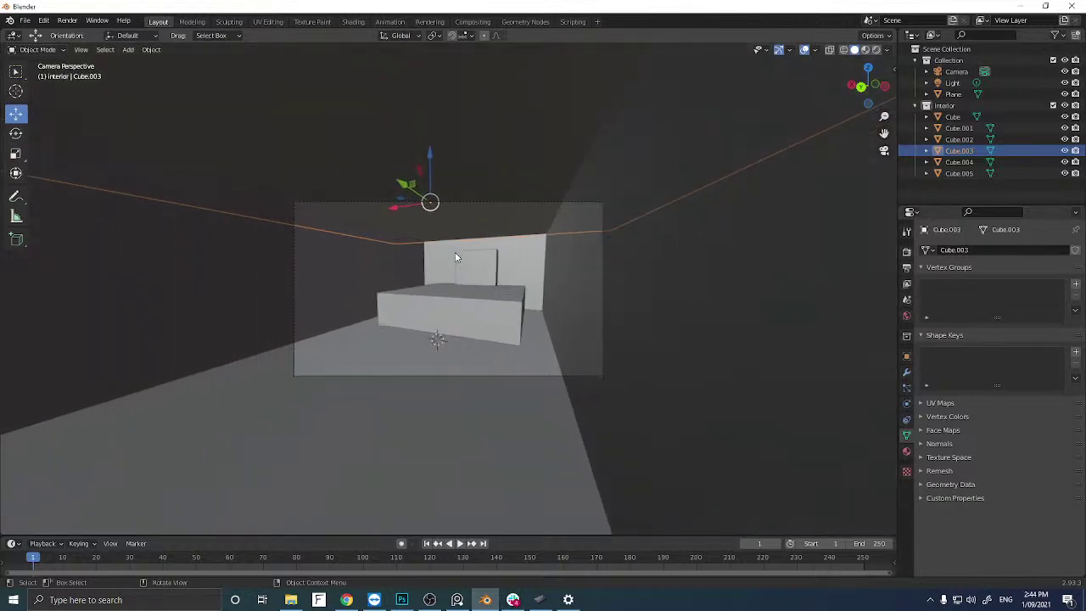
scroll(464, 251, up, 5)
scroll(464, 252, down, 1)
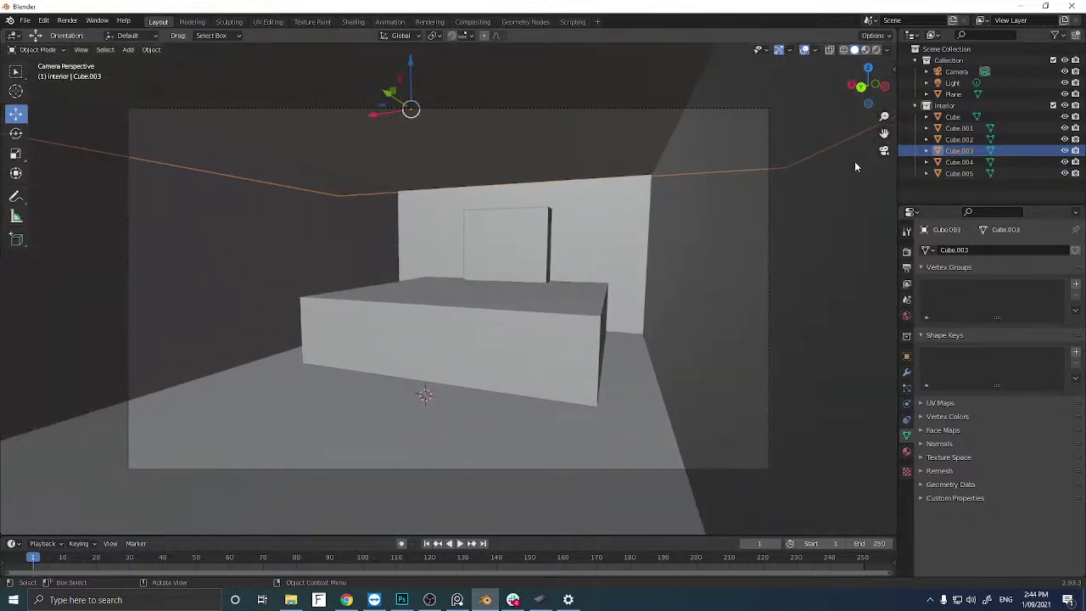
click(884, 150)
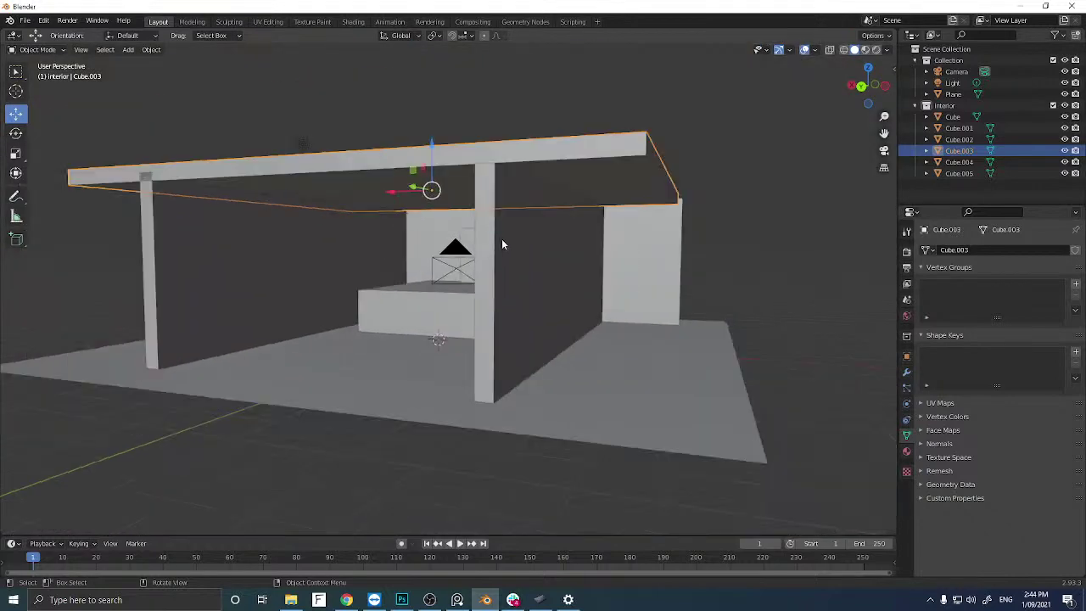
middle_drag(501, 238, 660, 314)
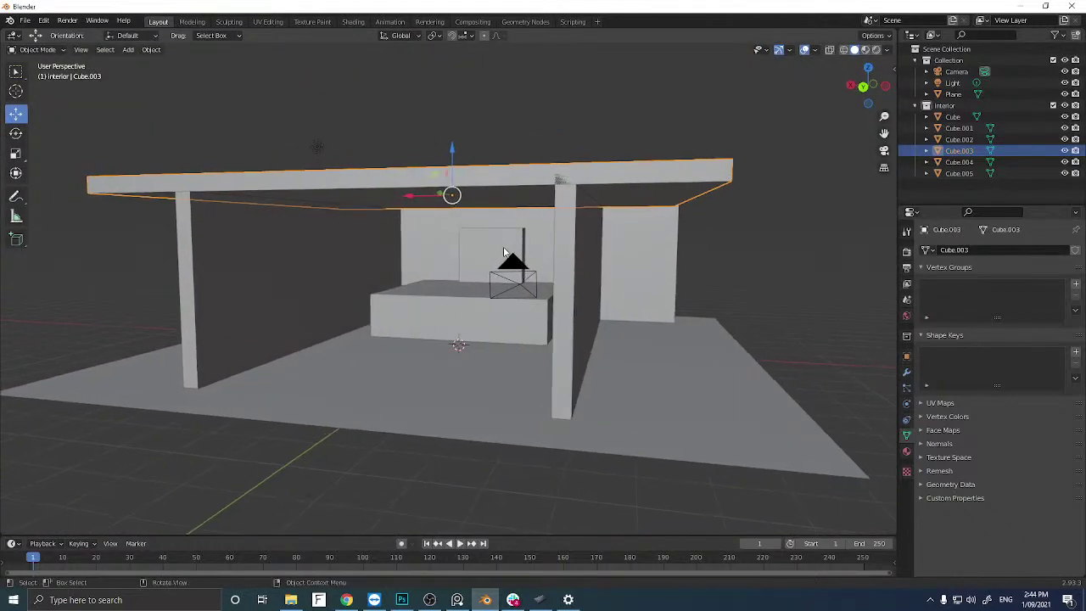
Set the Eevee viewport sampling to 128 in the render settings.
click(906, 253)
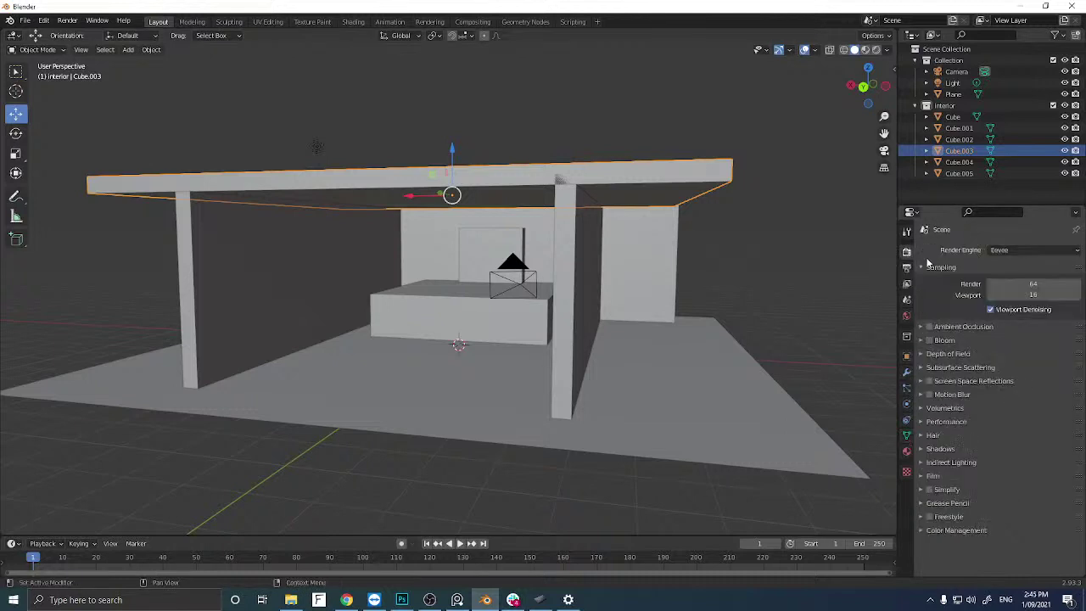
click(1018, 294)
text(128)
key(Return)
Enable Ambient Occlusion and set its distance to 500 m.
click(929, 327)
click(960, 327)
click(1004, 343)
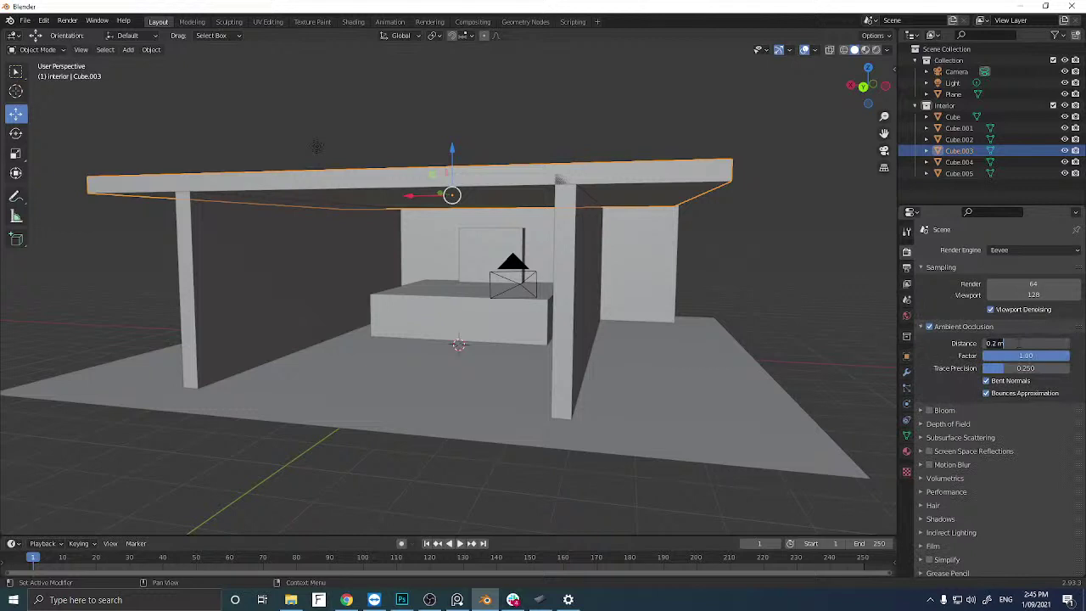
text(500)
key(Return)
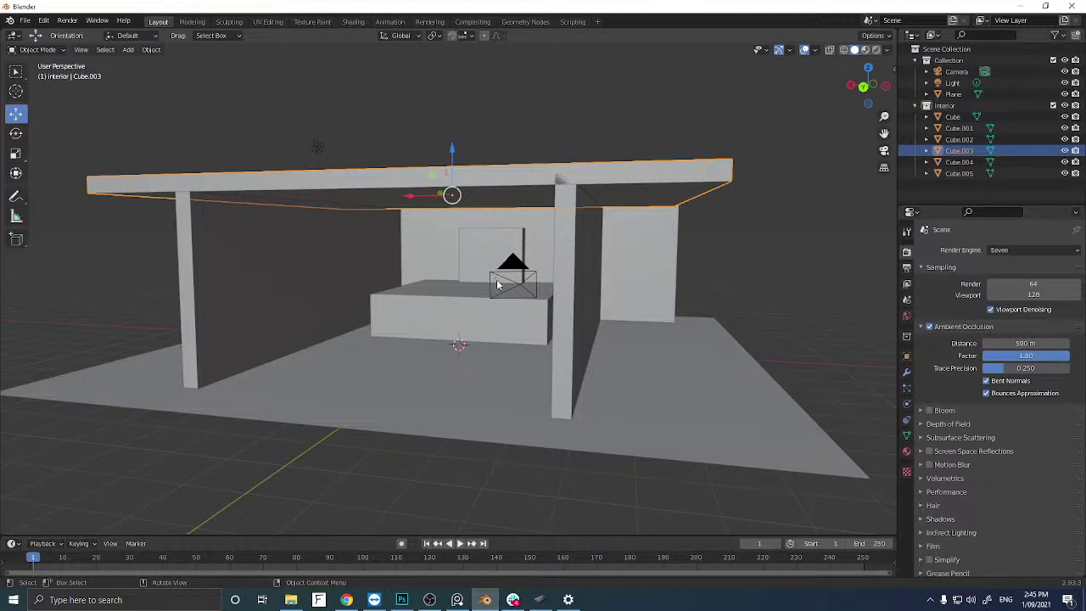
Show the scene in material preview and rendered shading, and turn Ambient Occlusion off to compare the result.
click(865, 51)
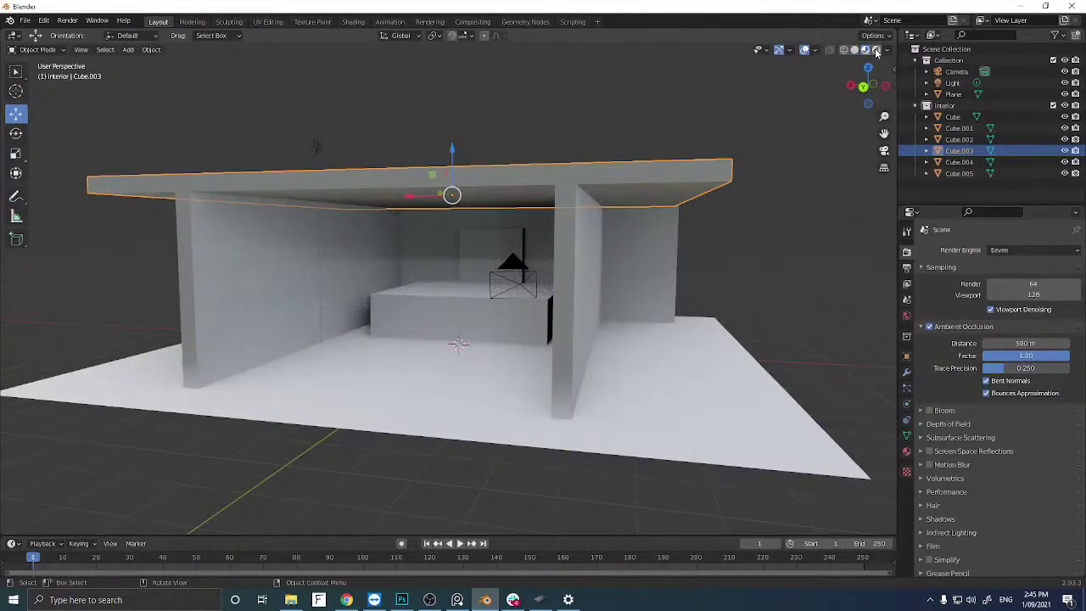
click(877, 51)
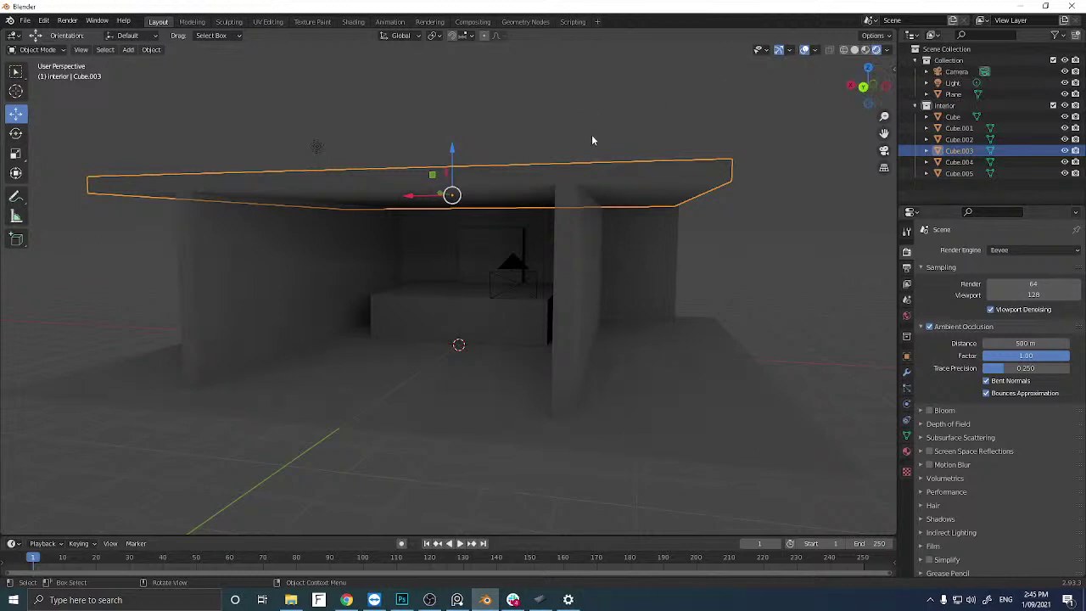
click(929, 327)
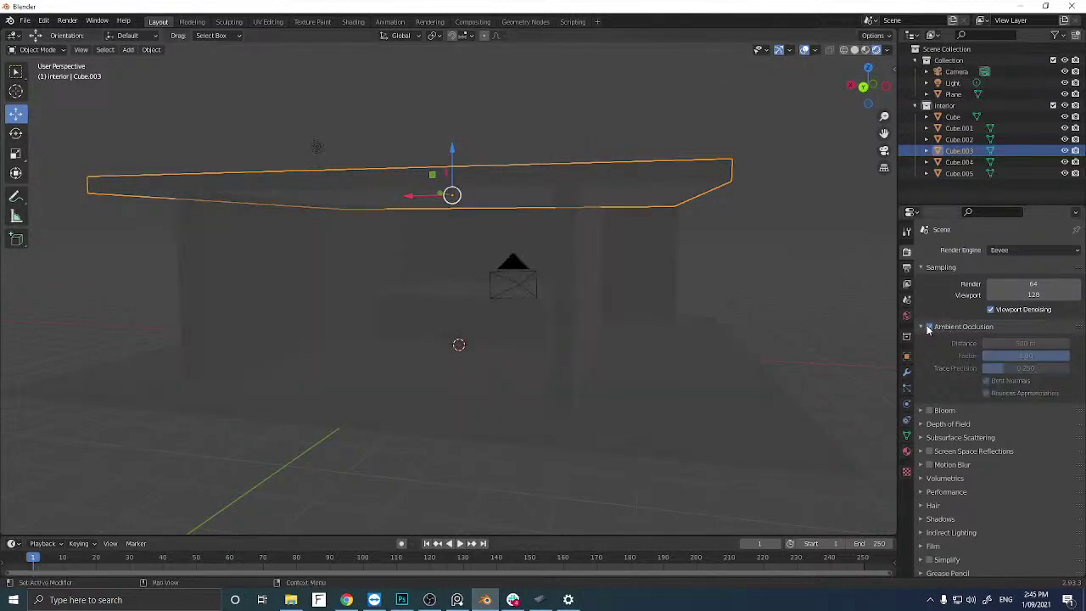
middle_drag(716, 337, 694, 323)
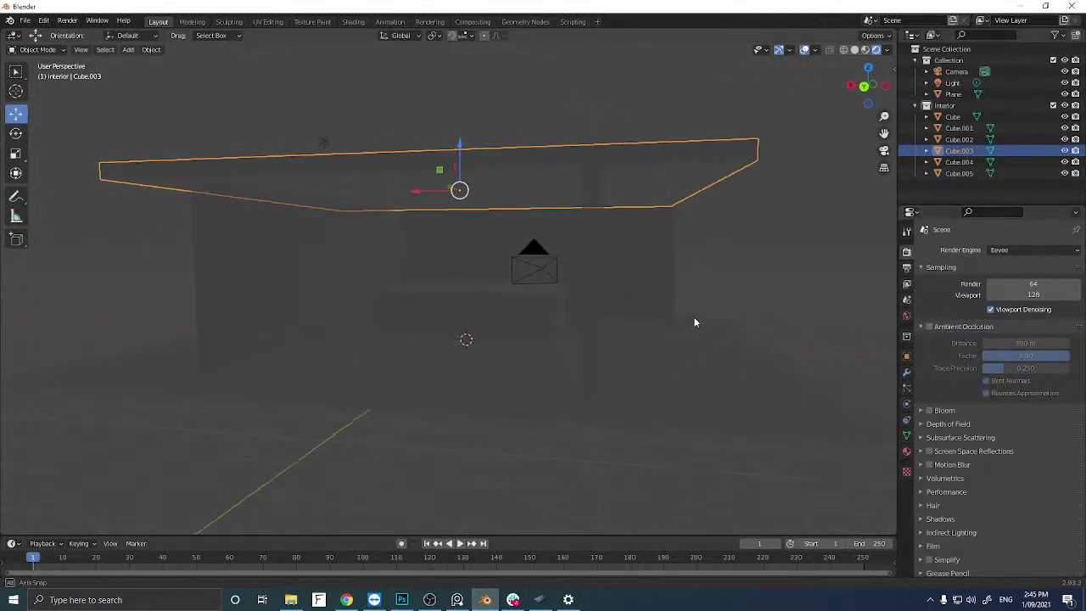
Turn Ambient Occlusion back on and set its distance to 0.1 m.
click(929, 327)
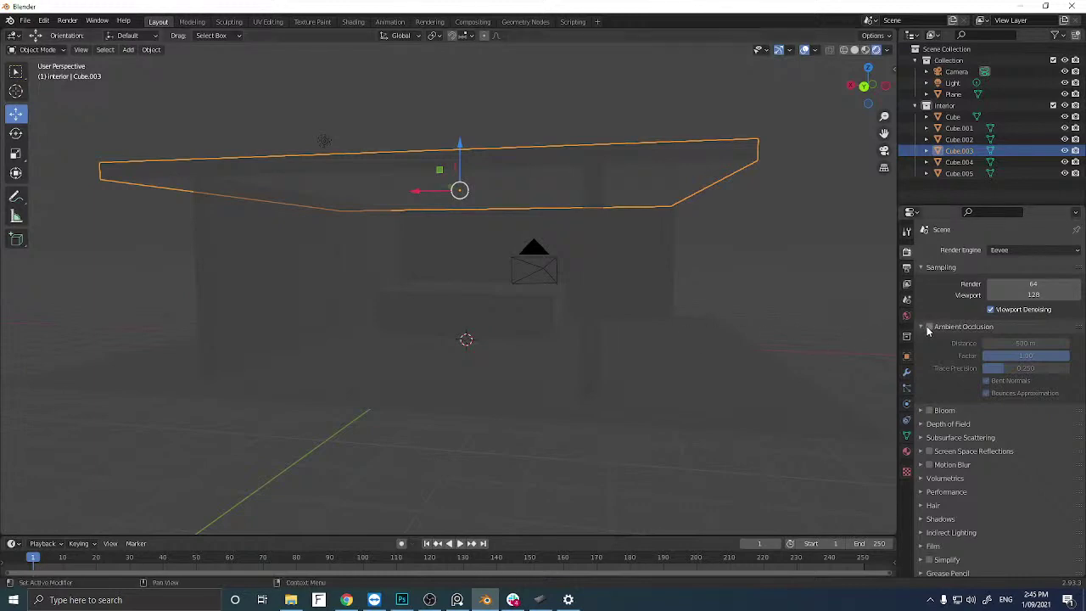
click(1001, 343)
text(0.1)
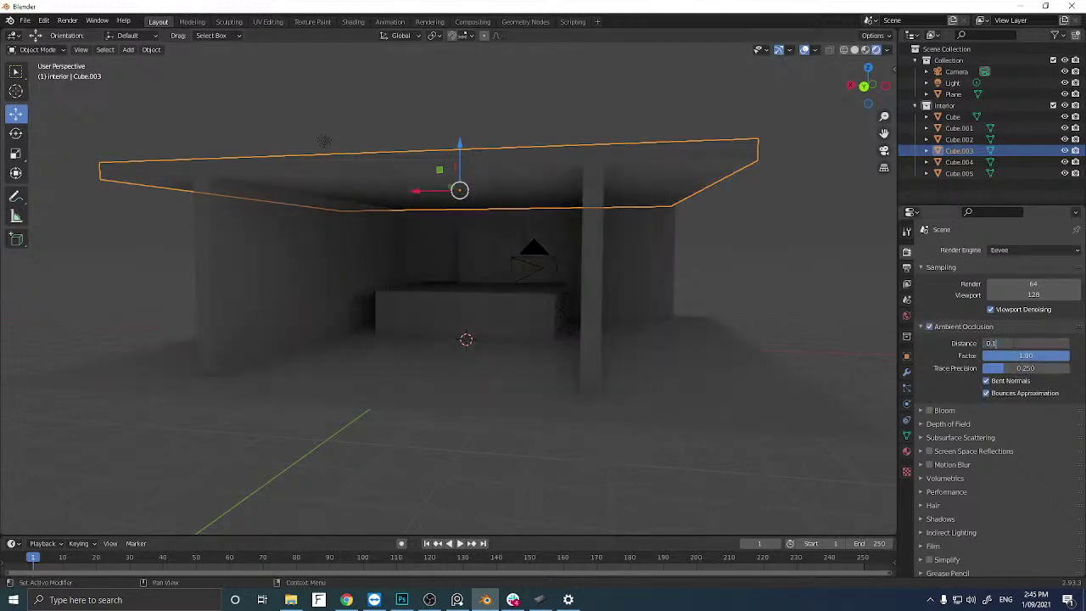
key(Return)
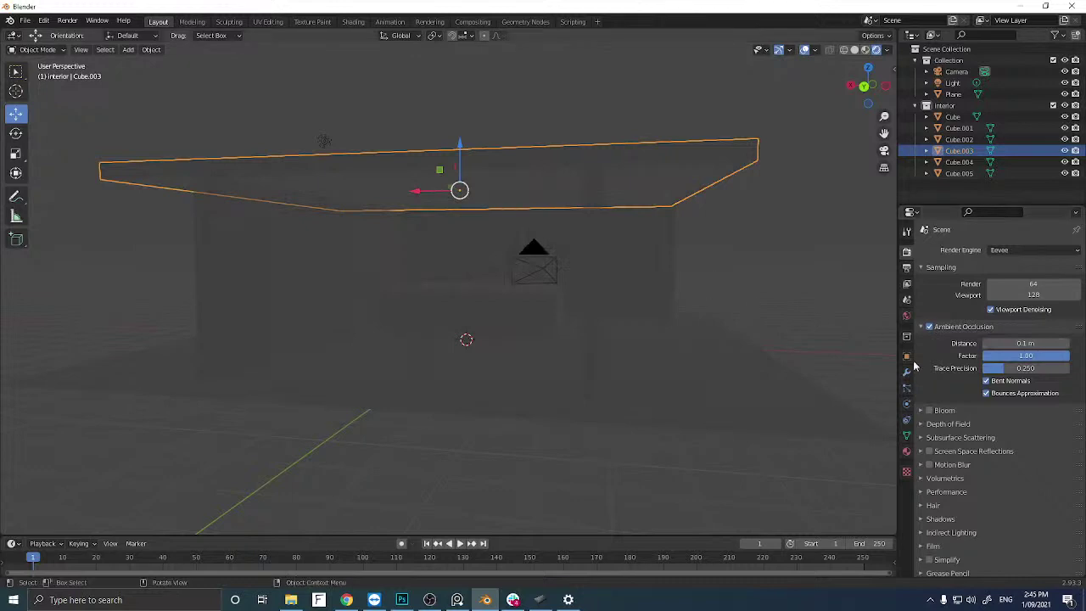
Set the Ambient Occlusion distance to 500 m and view the corridor shading.
click(1010, 343)
text(500)
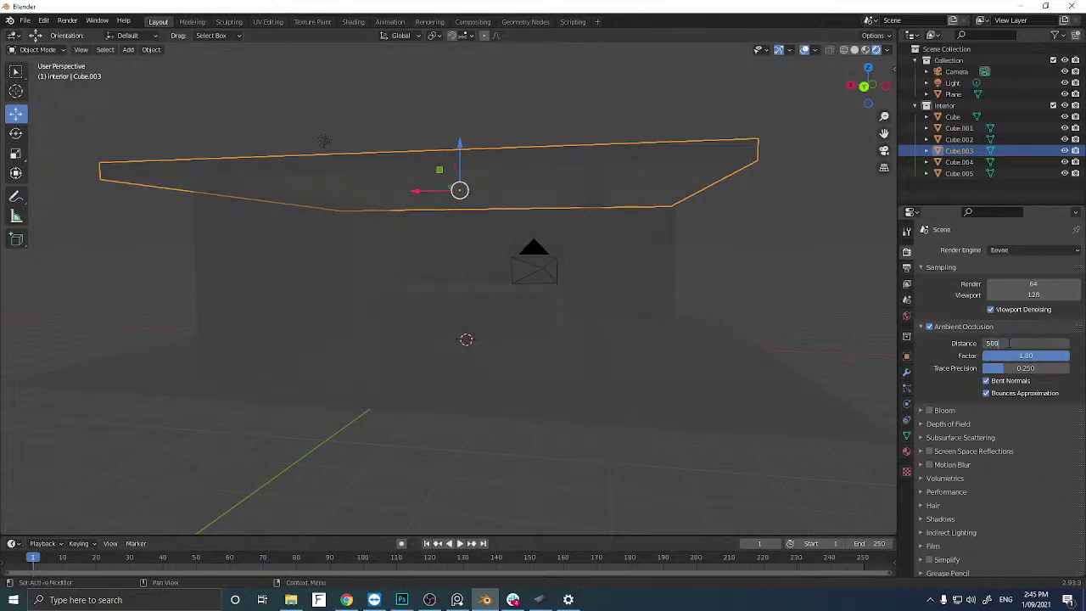
key(Return)
middle_drag(465, 307, 470, 307)
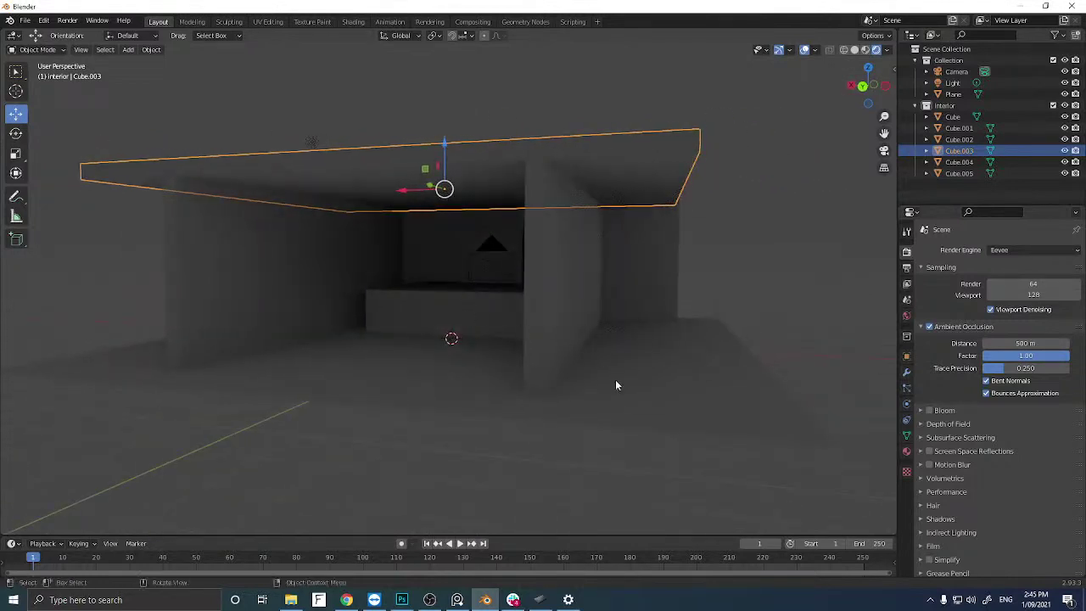
Enable Screen Space Reflections and set both the shadow cube size and cascade size to 2048 px.
click(930, 452)
scroll(963, 457, down, 1)
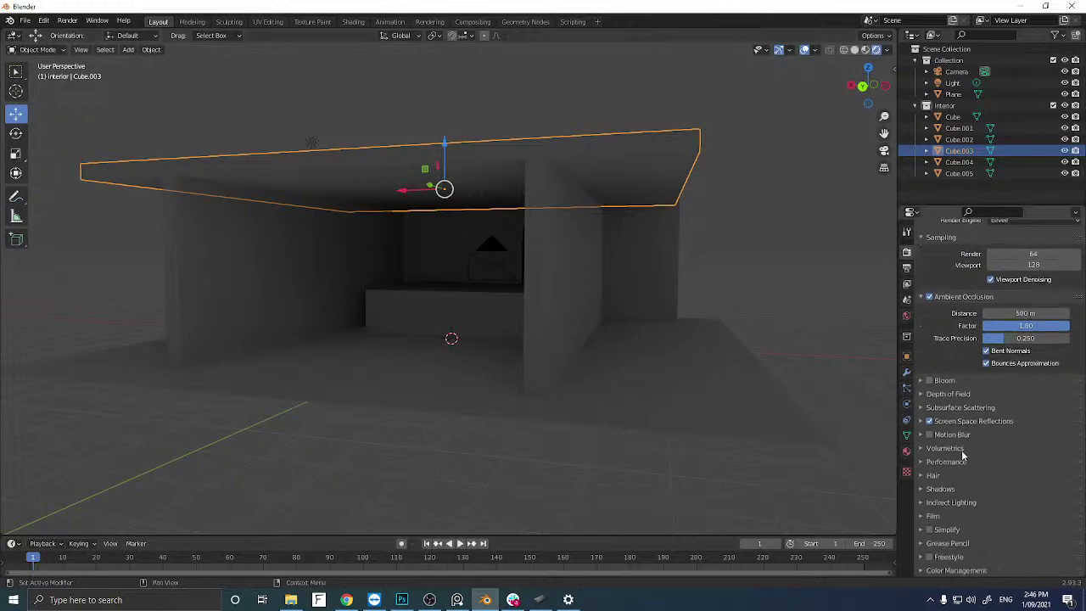
click(940, 489)
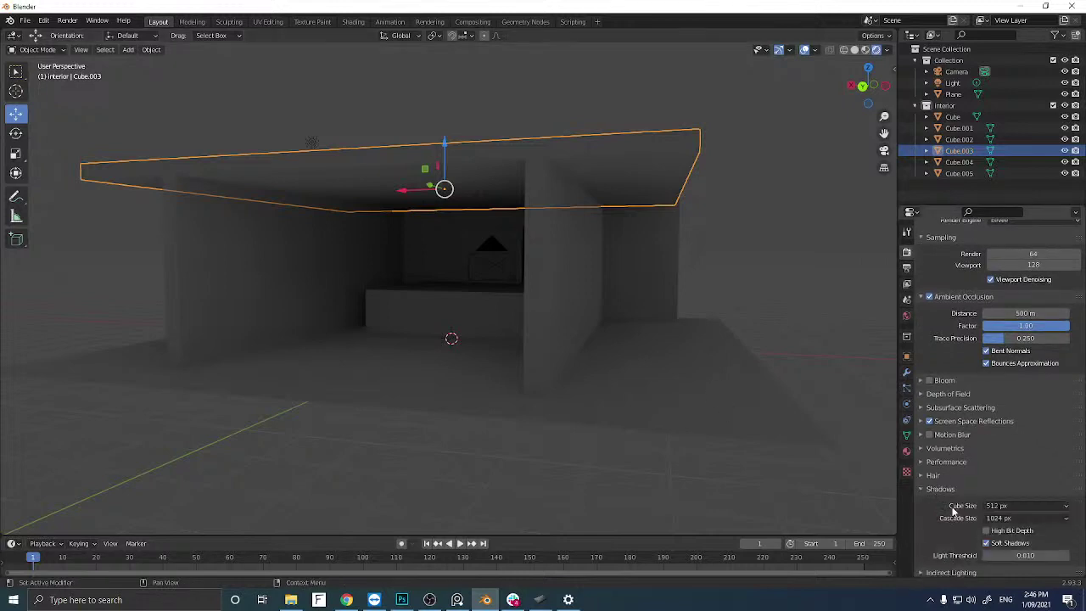
scroll(952, 508, down, 2)
click(1016, 438)
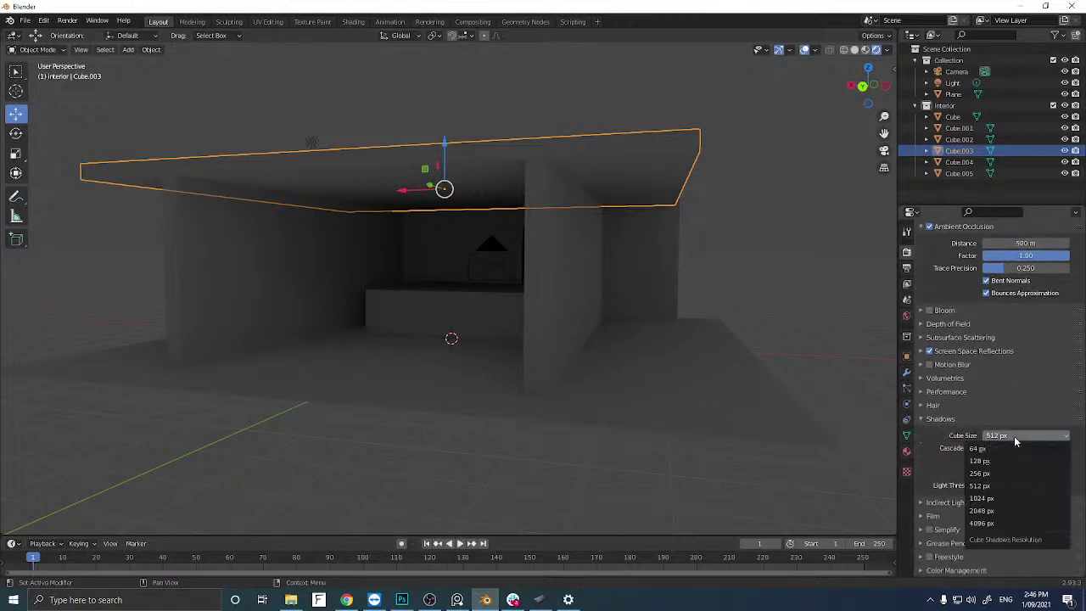
click(991, 514)
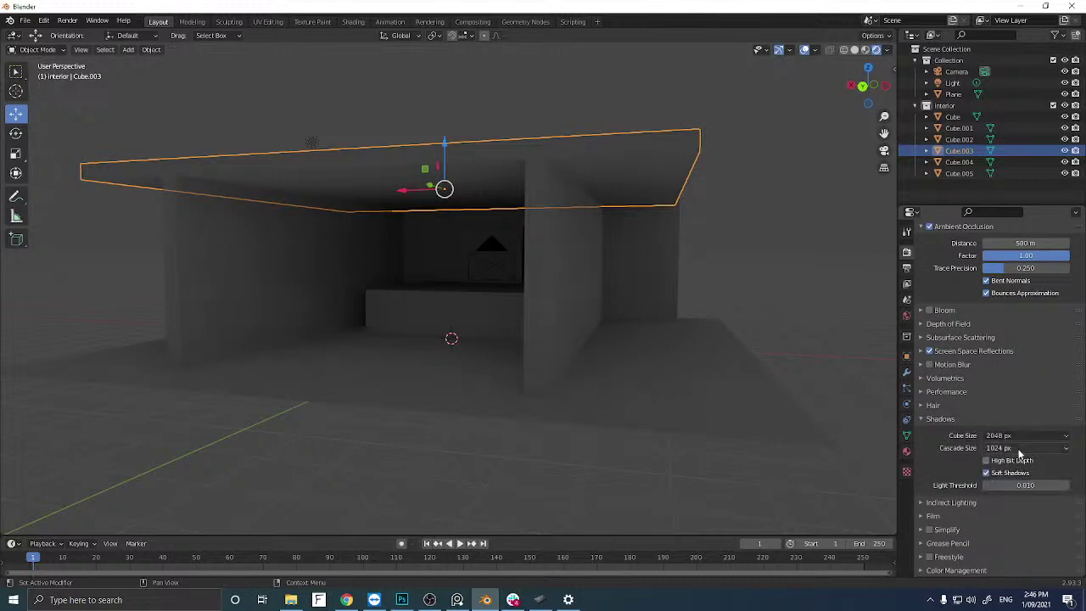
click(1018, 448)
click(984, 521)
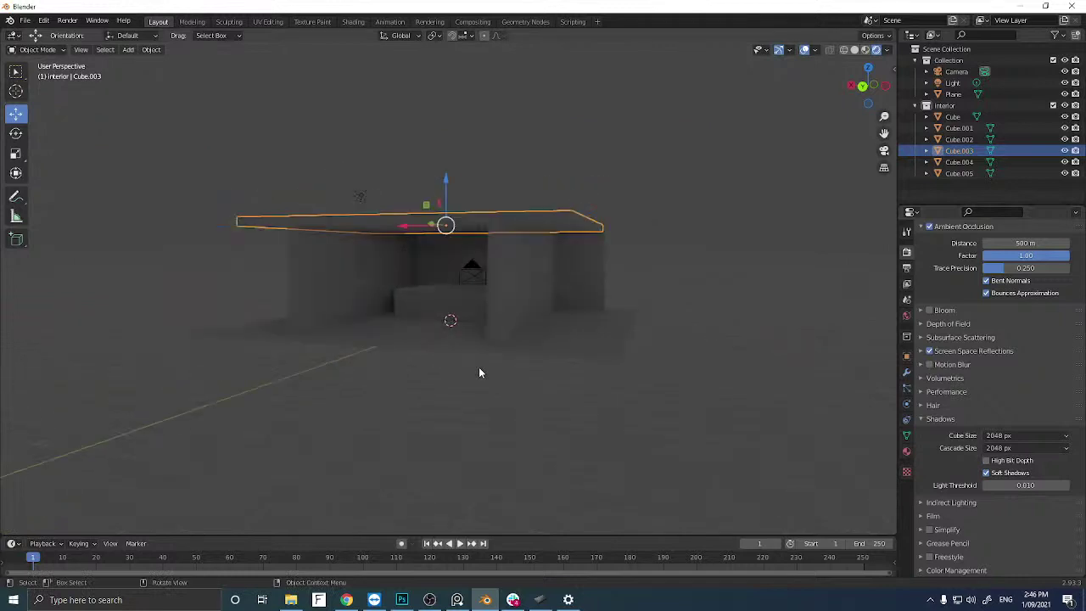
mouse_move(480, 371)
middle_down()
mouse_move(427, 378)
mouse_move(491, 377)
middle_up()
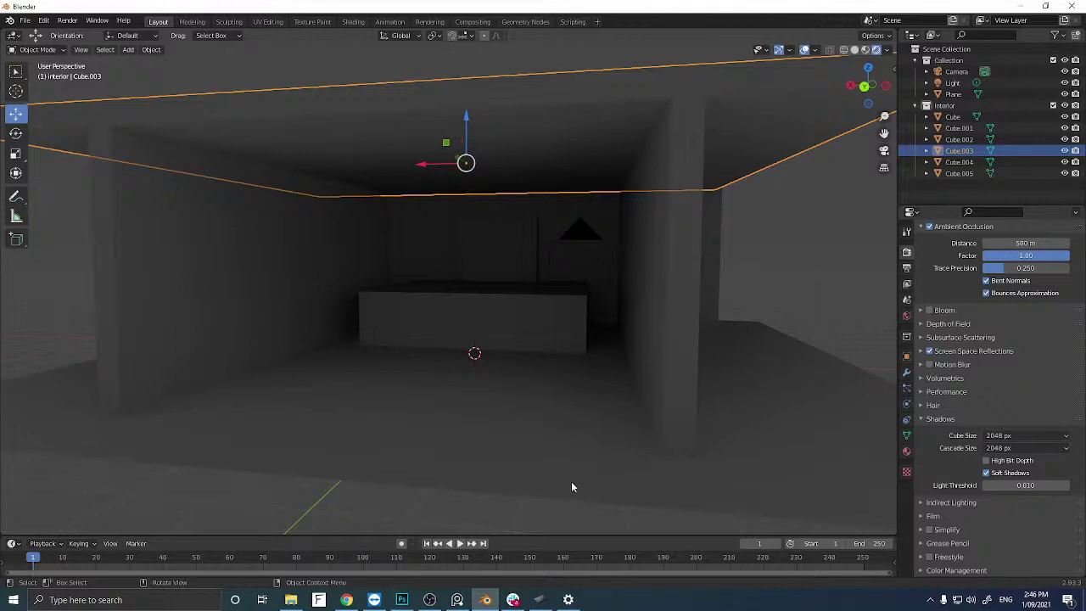
scroll(592, 408, down, 8)
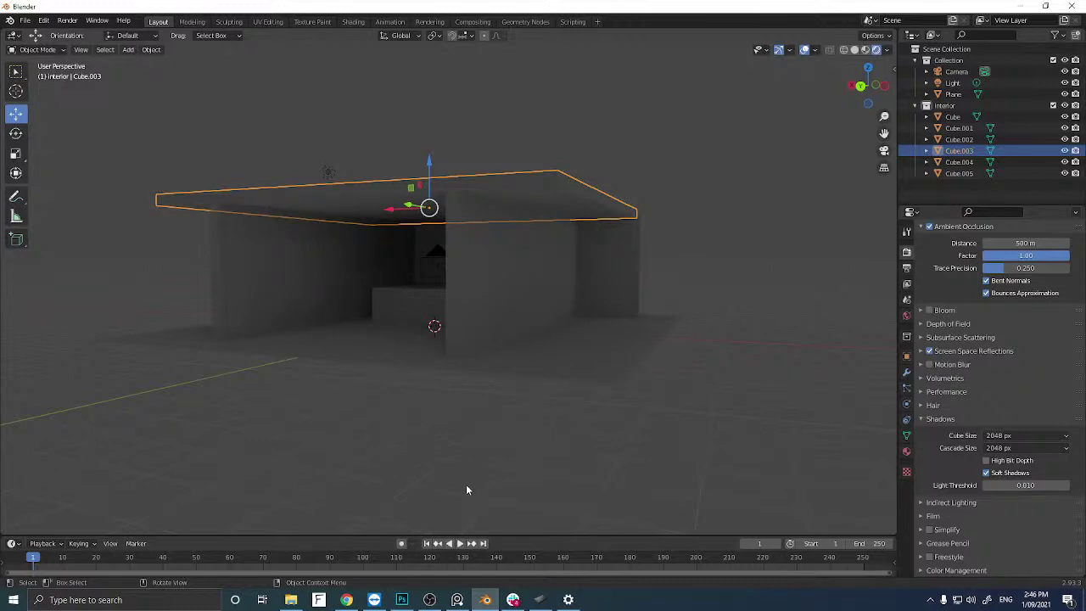
Enlarge the timeline area below the 3D viewport and change it to the Shader Editor.
drag(504, 532, 512, 412)
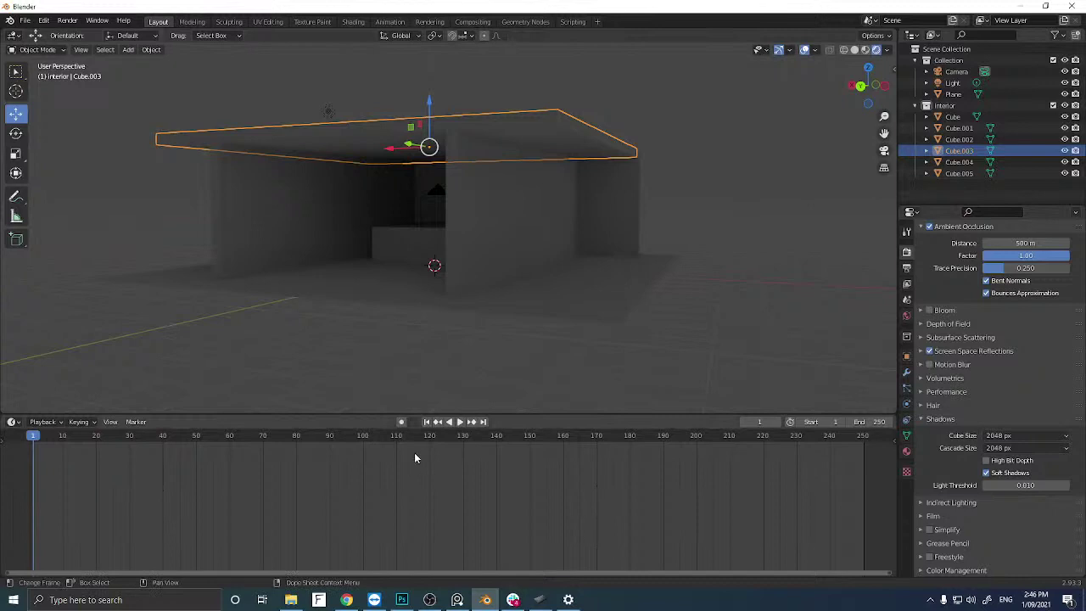
click(11, 422)
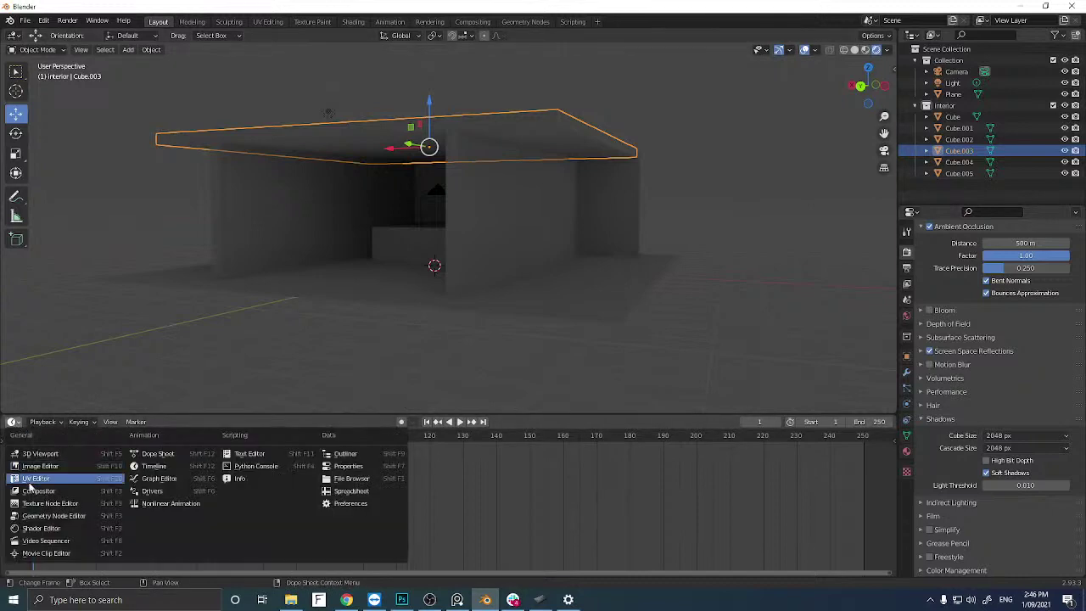
click(36, 515)
mouse_move(207, 413)
mouse_down()
mouse_move(194, 517)
mouse_move(206, 432)
mouse_up()
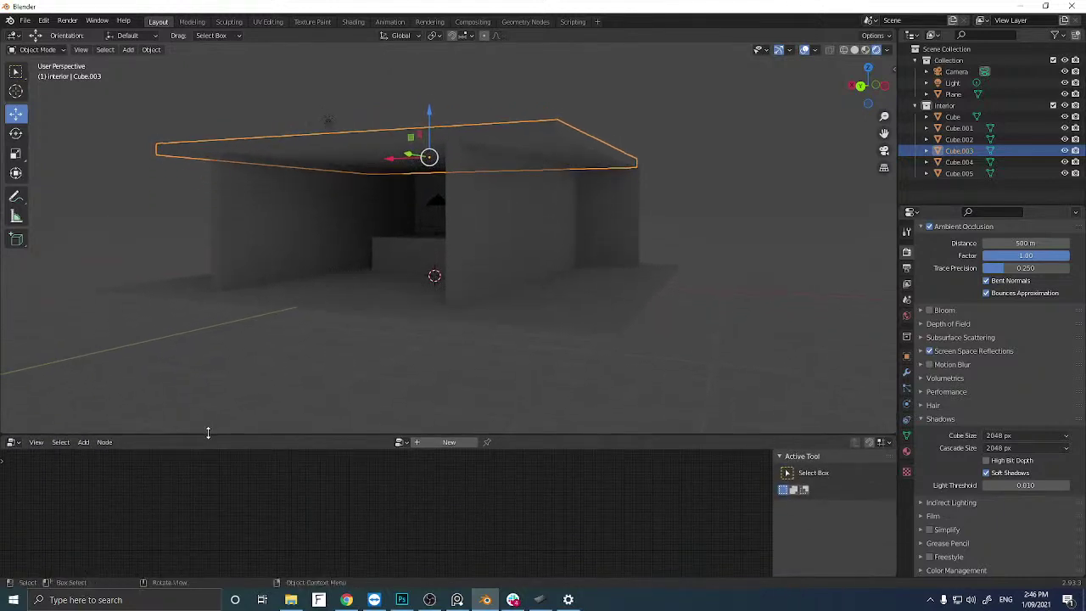
click(14, 443)
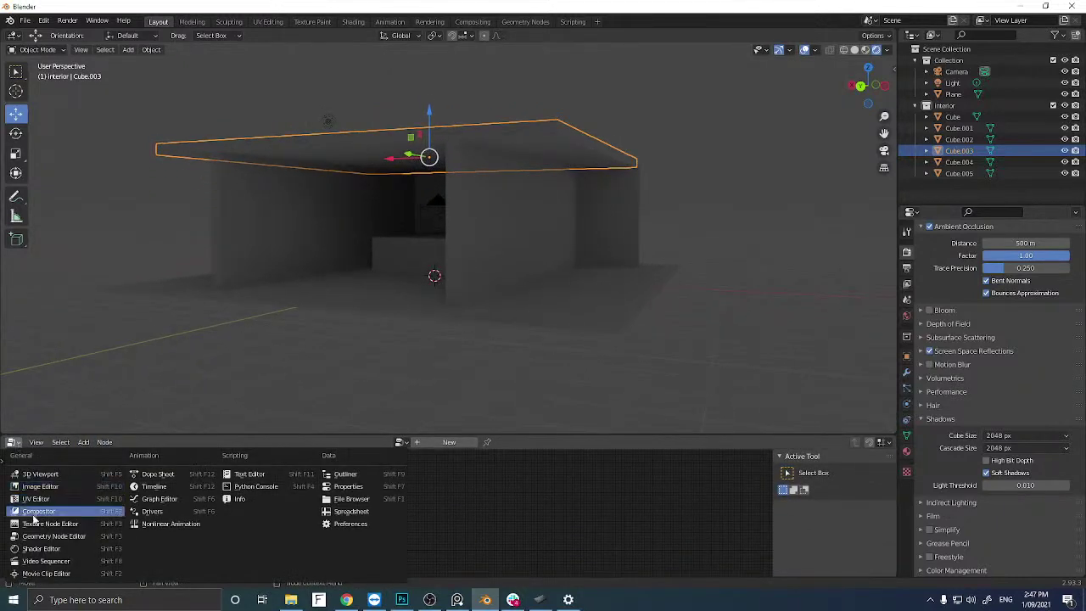
click(38, 548)
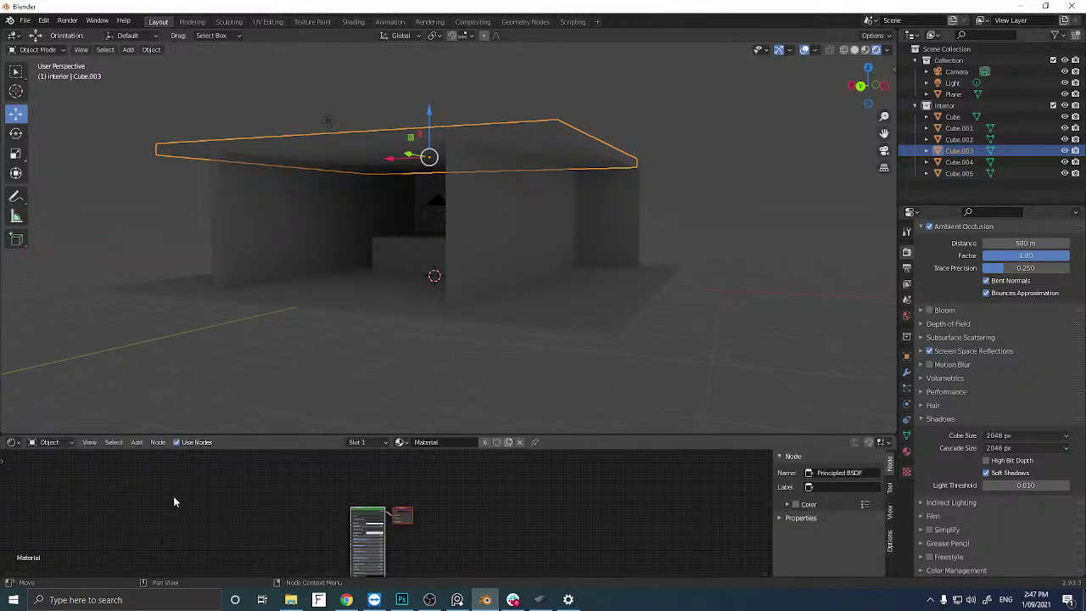
Frame all of the roof slab's material nodes and make the Shader Editor area taller.
scroll(355, 547, up, 1)
scroll(355, 548, up, 4)
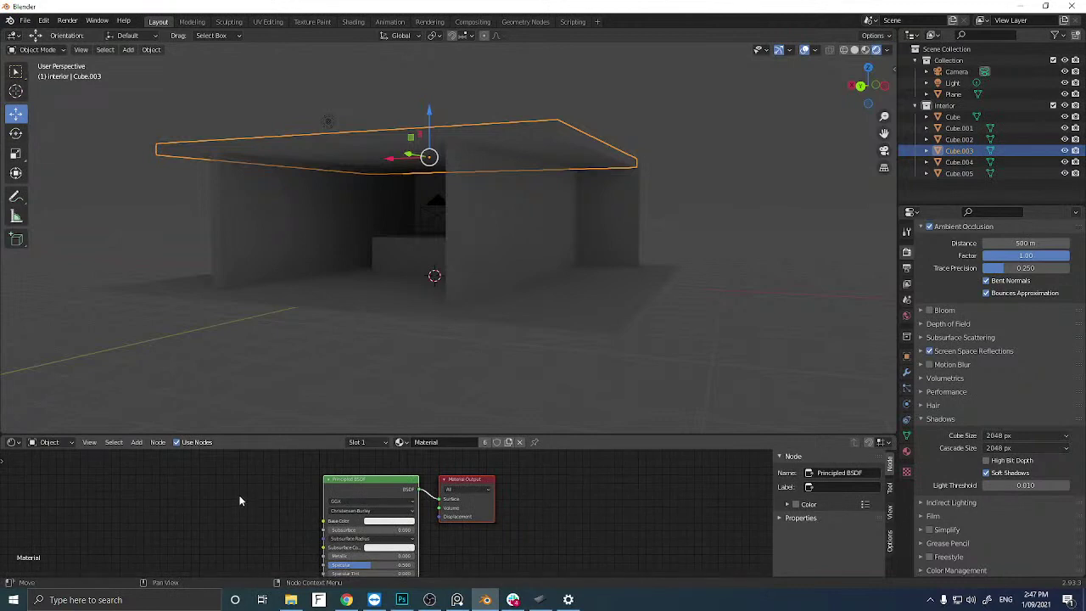
click(90, 443)
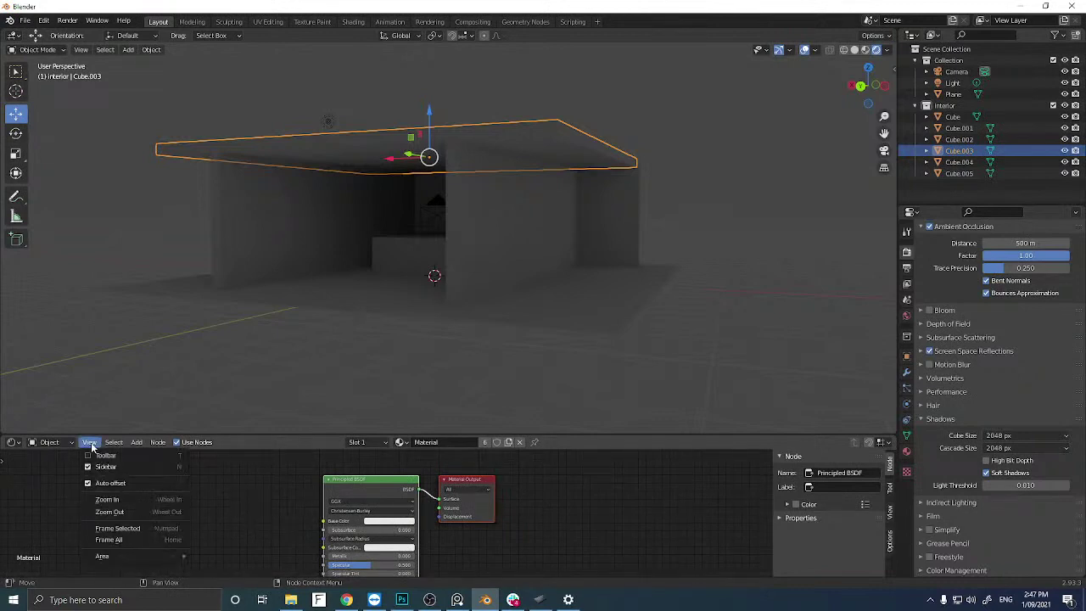
click(111, 541)
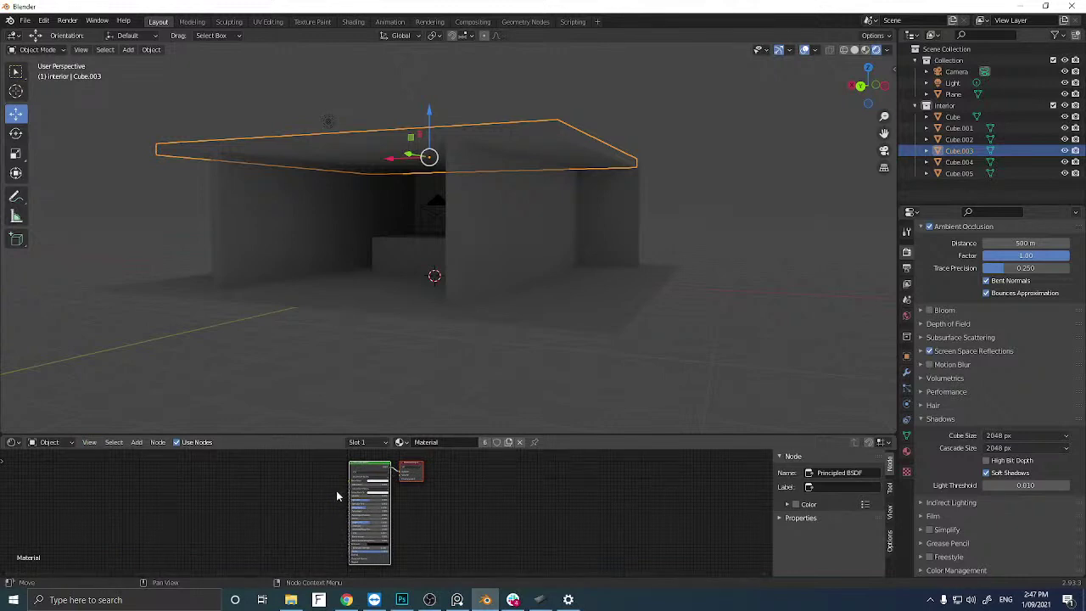
drag(546, 436, 509, 270)
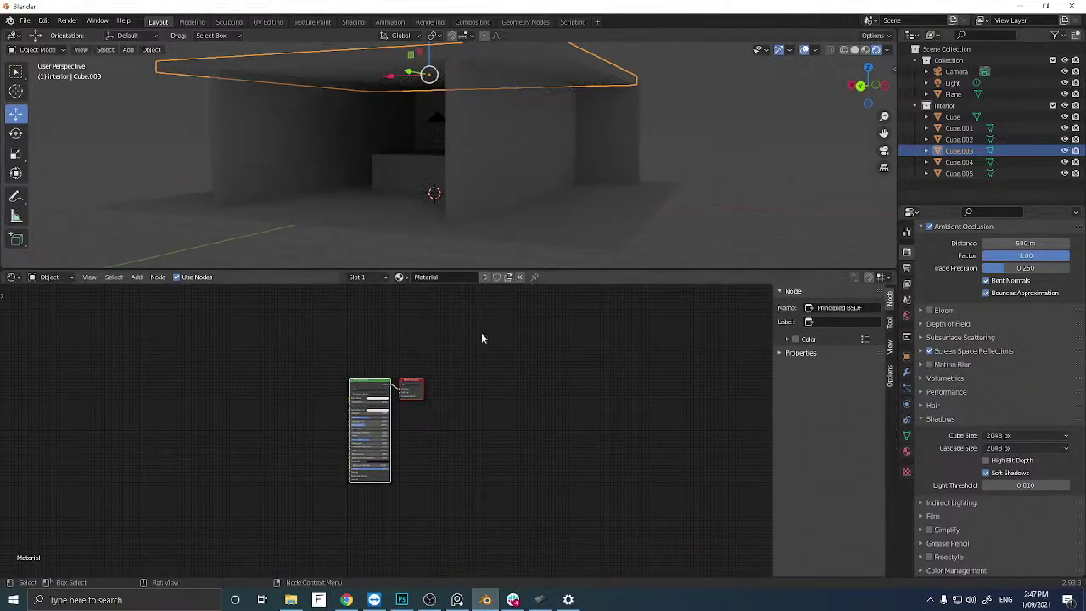
scroll(460, 363, up, 3)
middle_drag(412, 411, 386, 433)
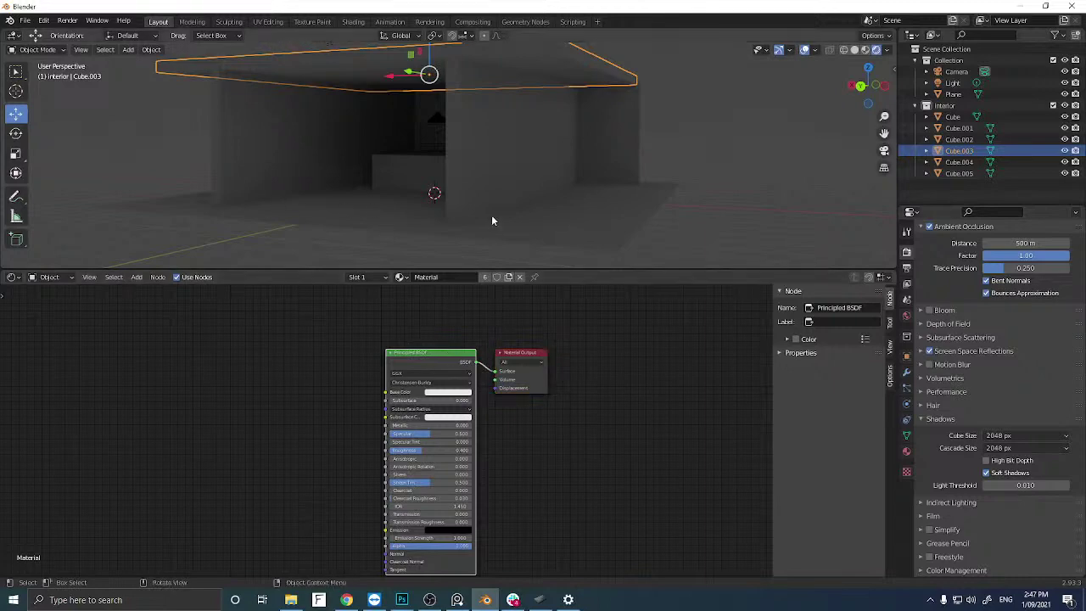
Switch the Shader Editor from object to World shader nodes.
click(49, 277)
click(61, 302)
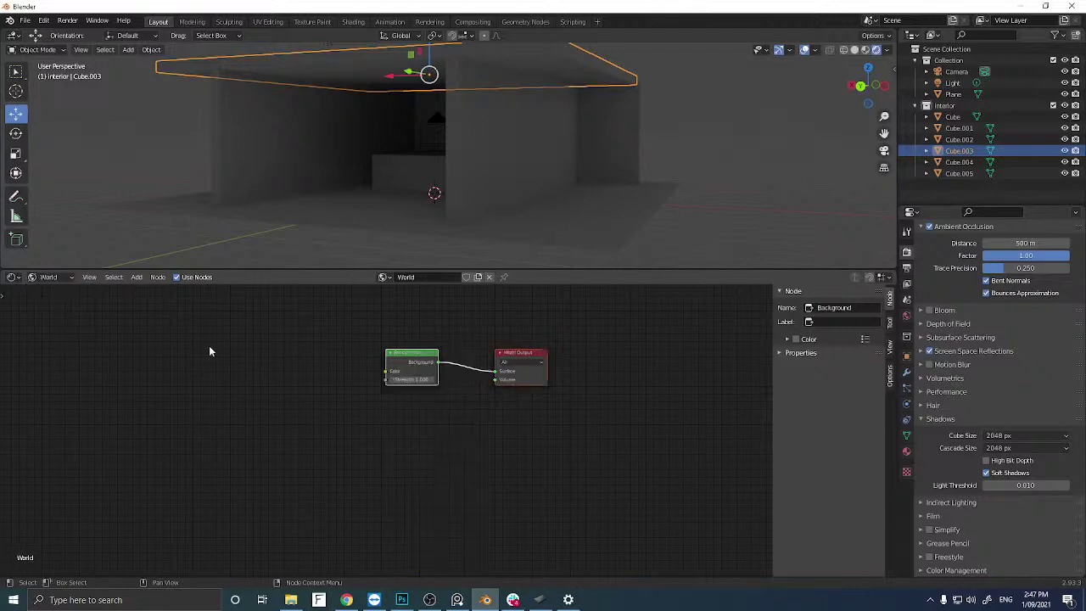
scroll(292, 365, up, 2)
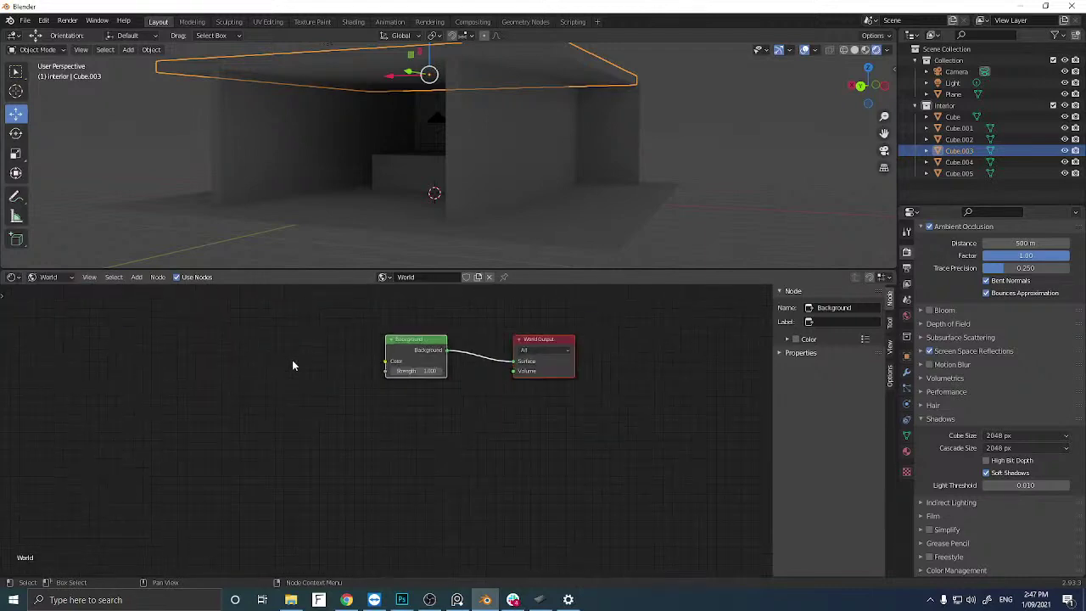
scroll(292, 365, up, 2)
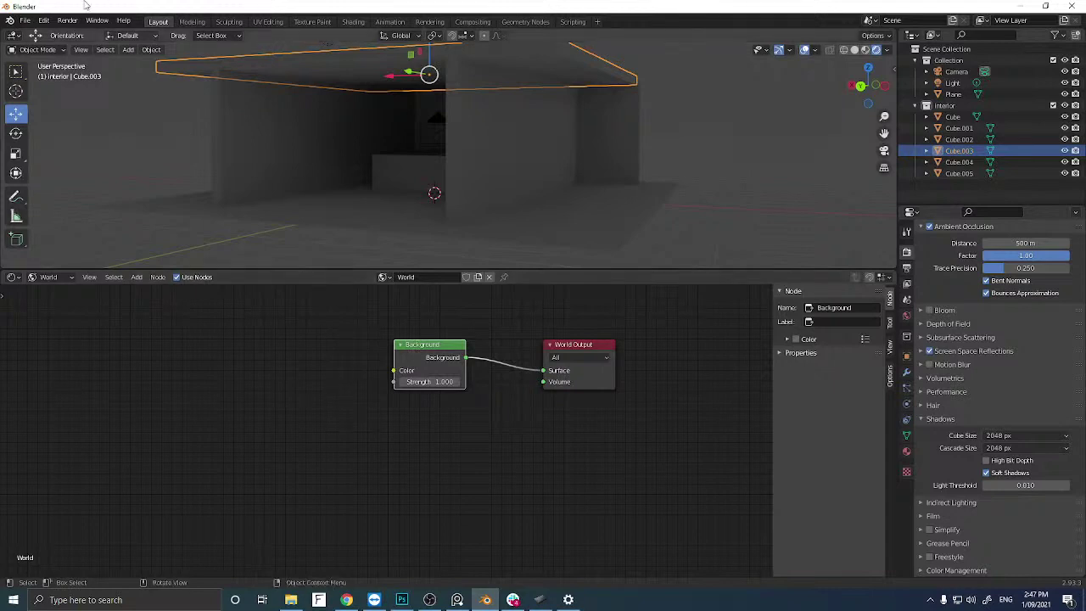
Find the Node Wrangler add-on in the preferences by searching for "wrangler", enable it, and close the preferences.
click(44, 20)
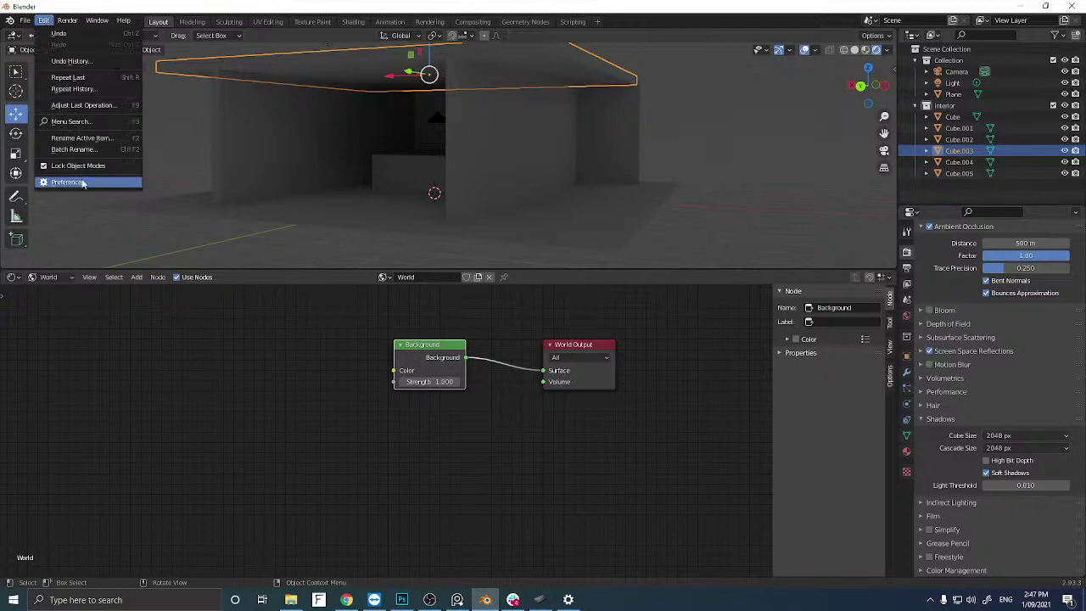
click(81, 186)
drag(108, 32, 179, 83)
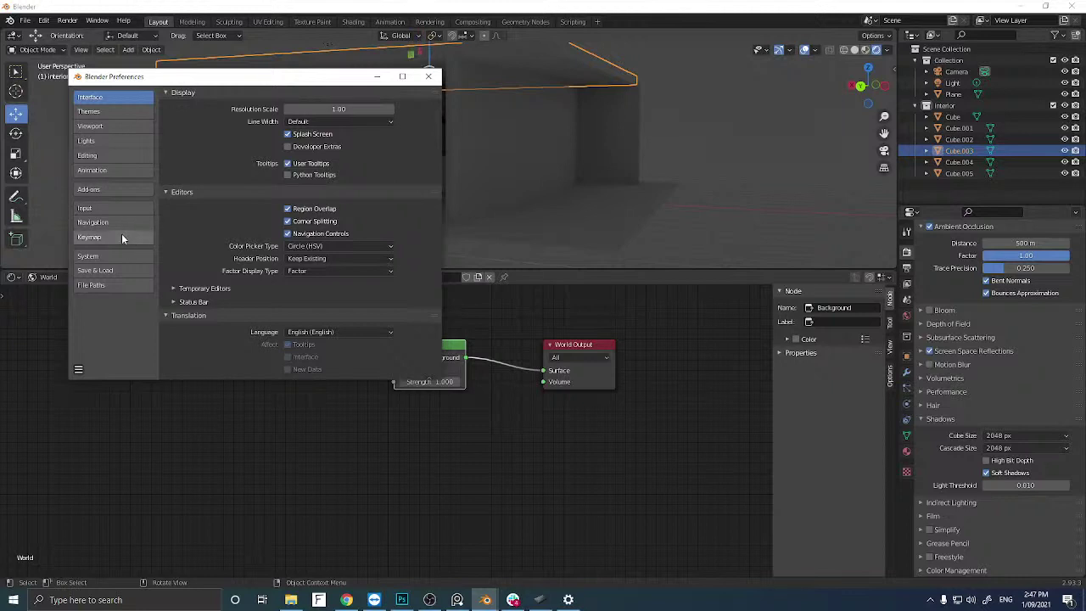
click(111, 189)
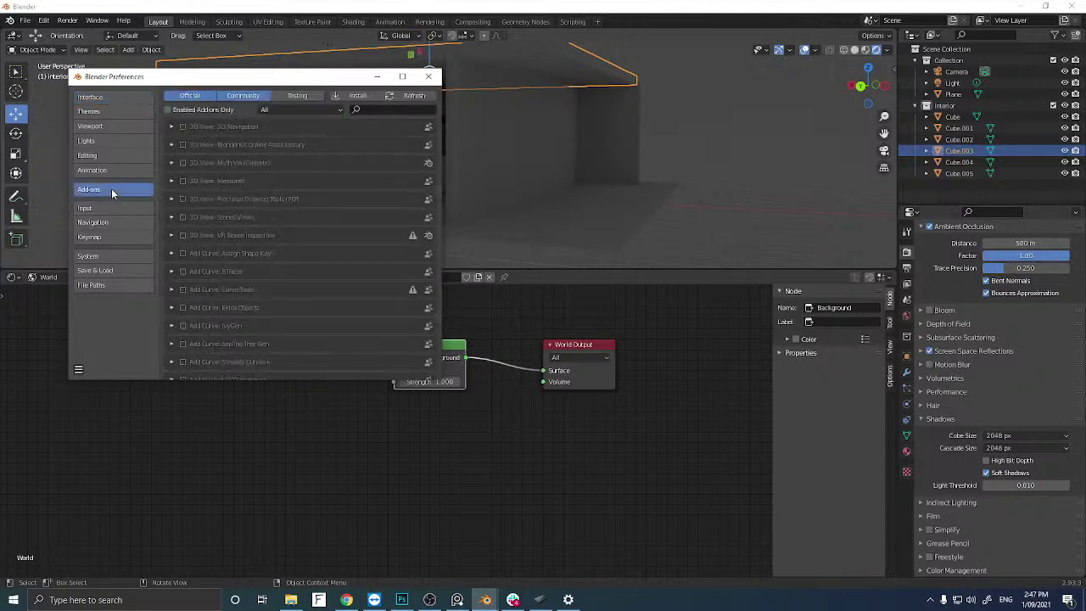
click(374, 109)
text(wrangler)
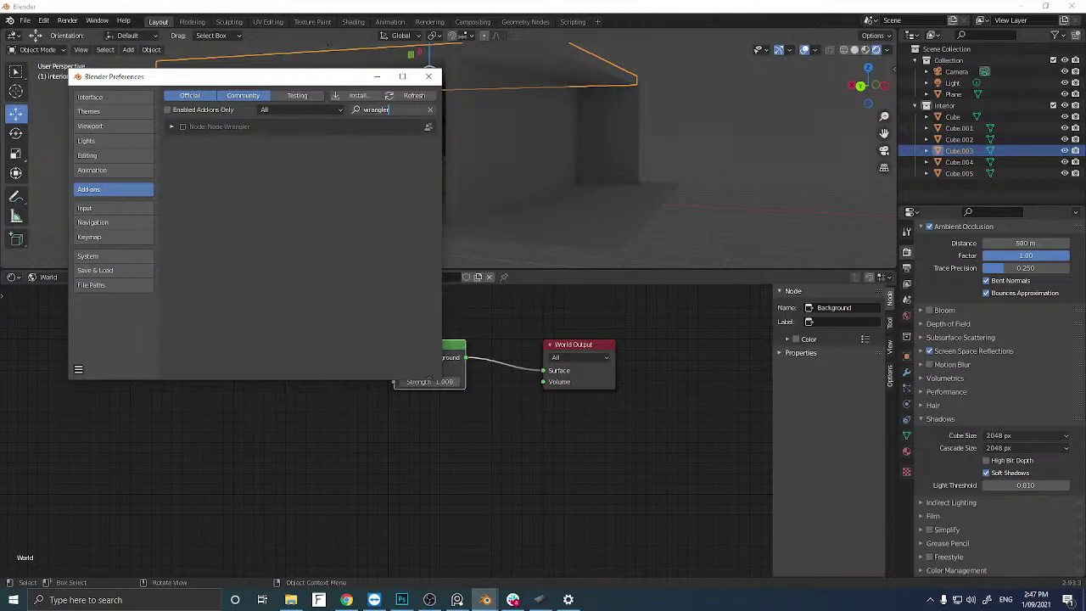
key(Return)
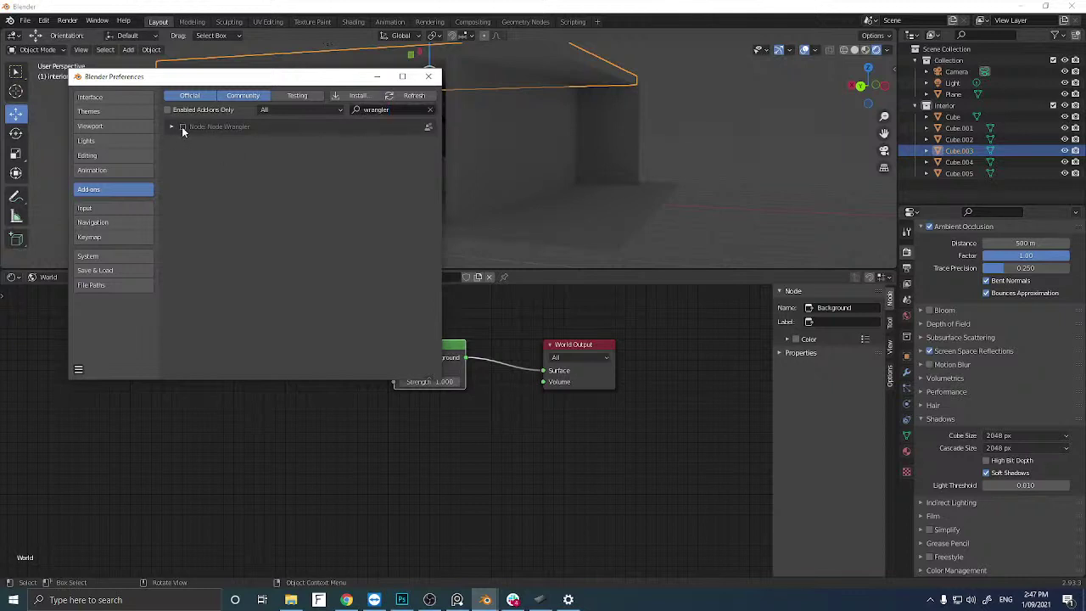
click(182, 128)
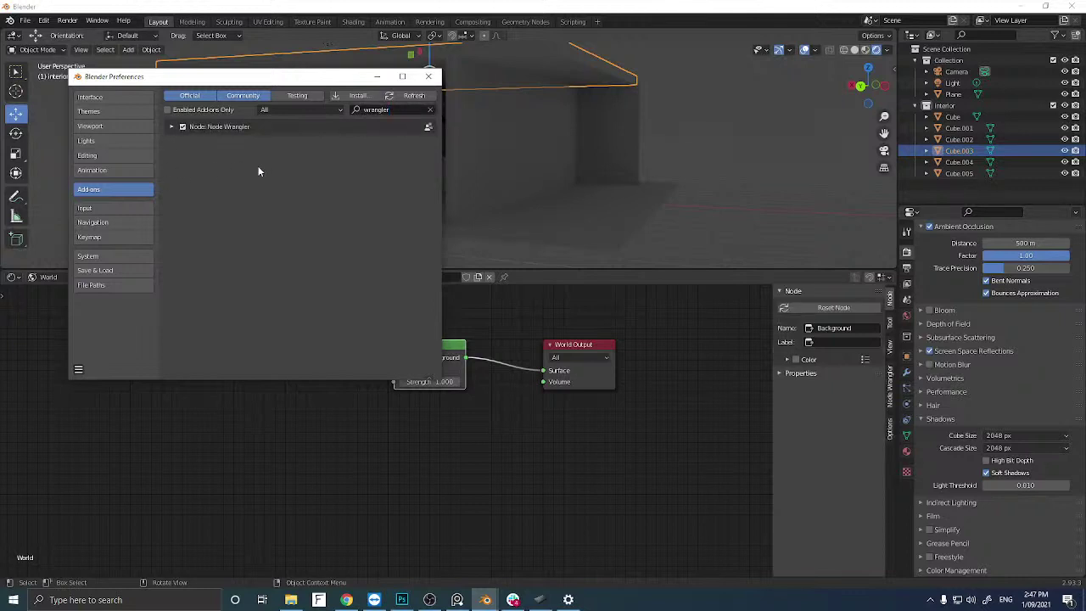
click(430, 77)
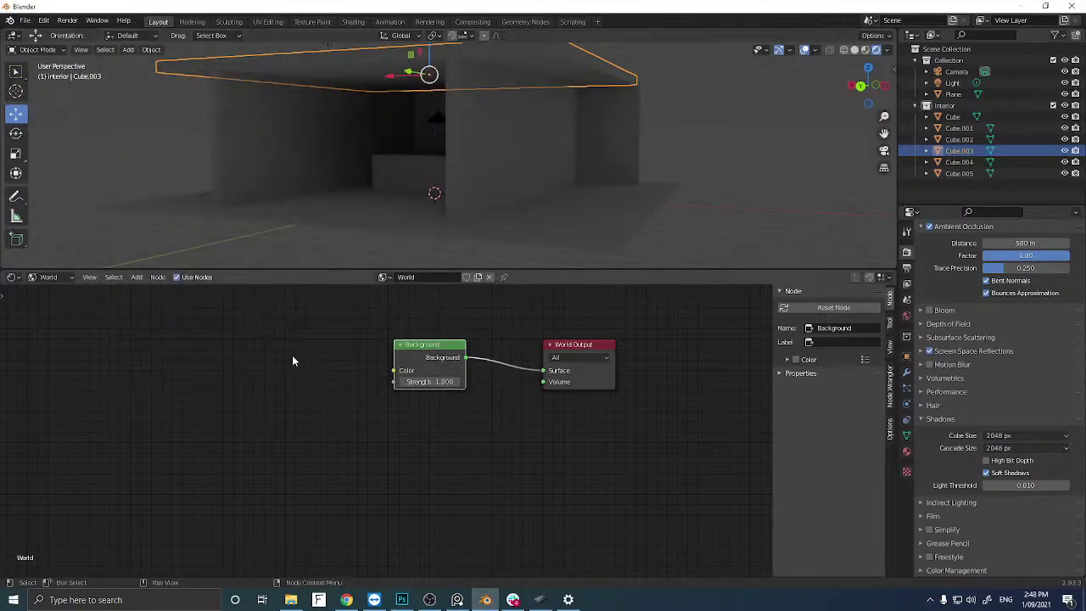
Shift the Background node slightly closer to the World Output node and select the World Output node.
mouse_move(428, 347)
mouse_down()
mouse_move(422, 367)
mouse_move(459, 344)
mouse_move(427, 355)
mouse_up()
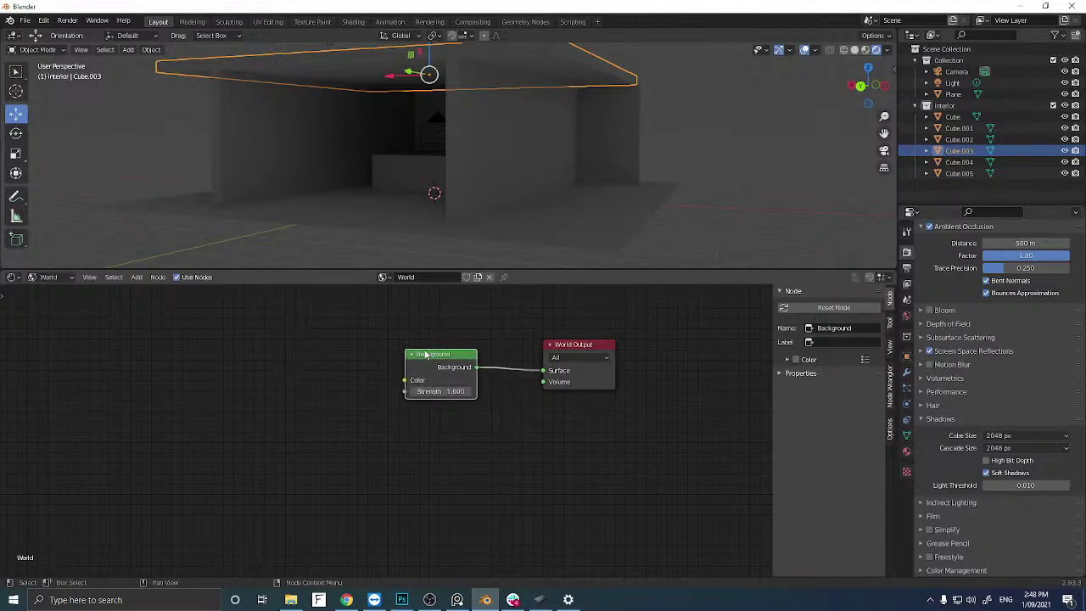
click(571, 348)
click(616, 439)
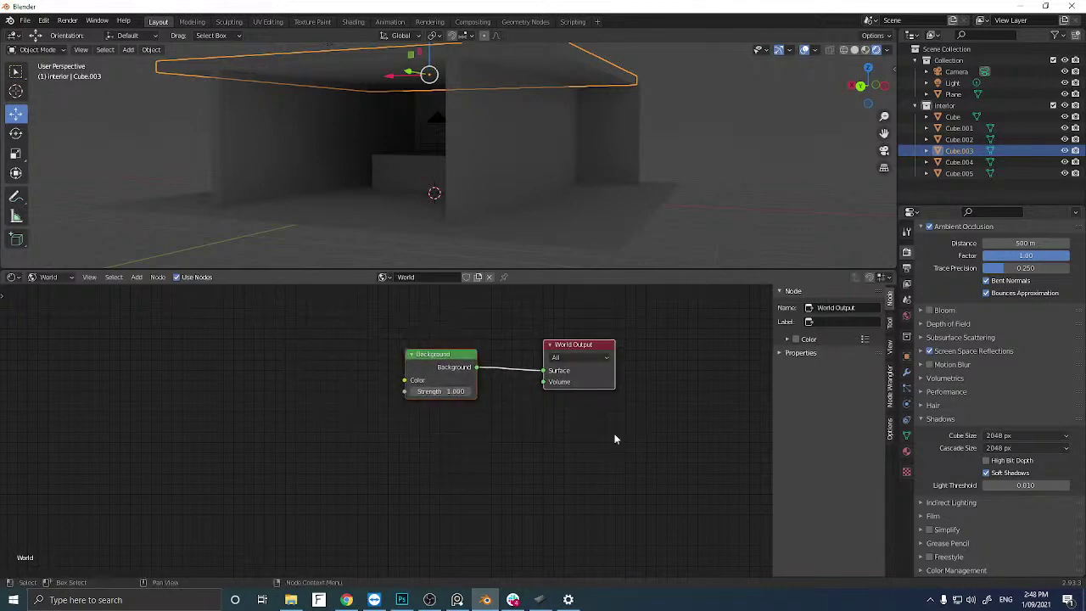
drag(549, 349, 520, 356)
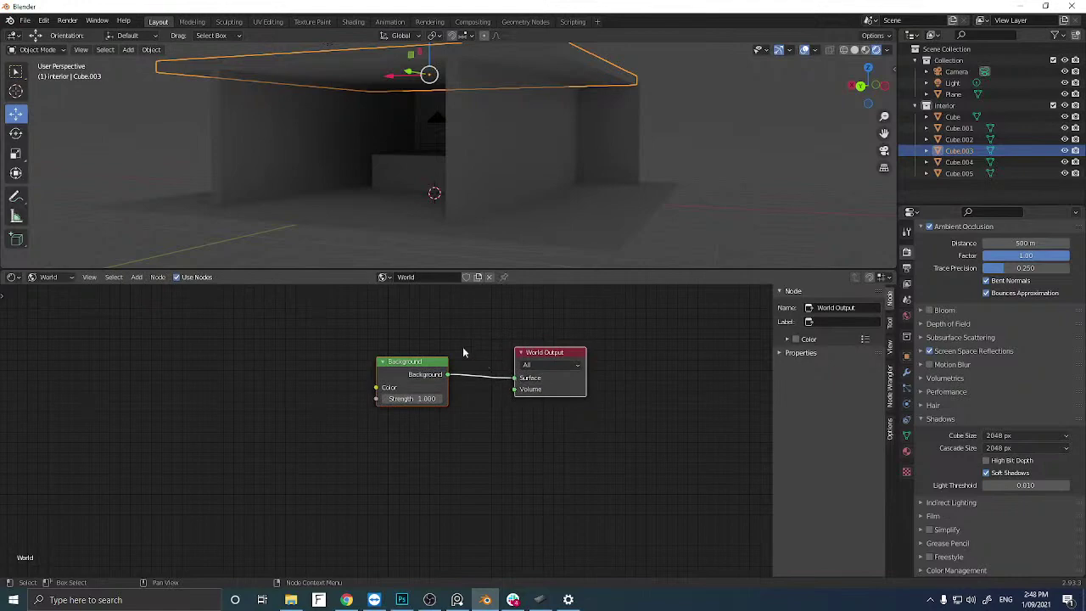
Add Node Wrangler's texture setup with an Environment Texture to the Background node, move the new nodes clear of it, and enlarge the 3D viewport.
click(431, 362)
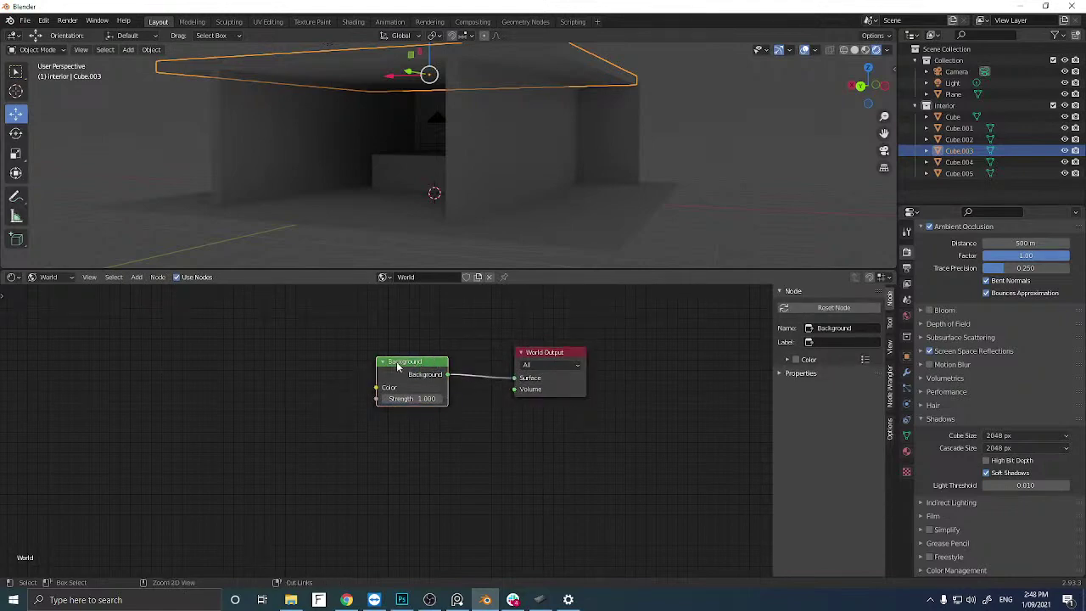
key(ctrl+t)
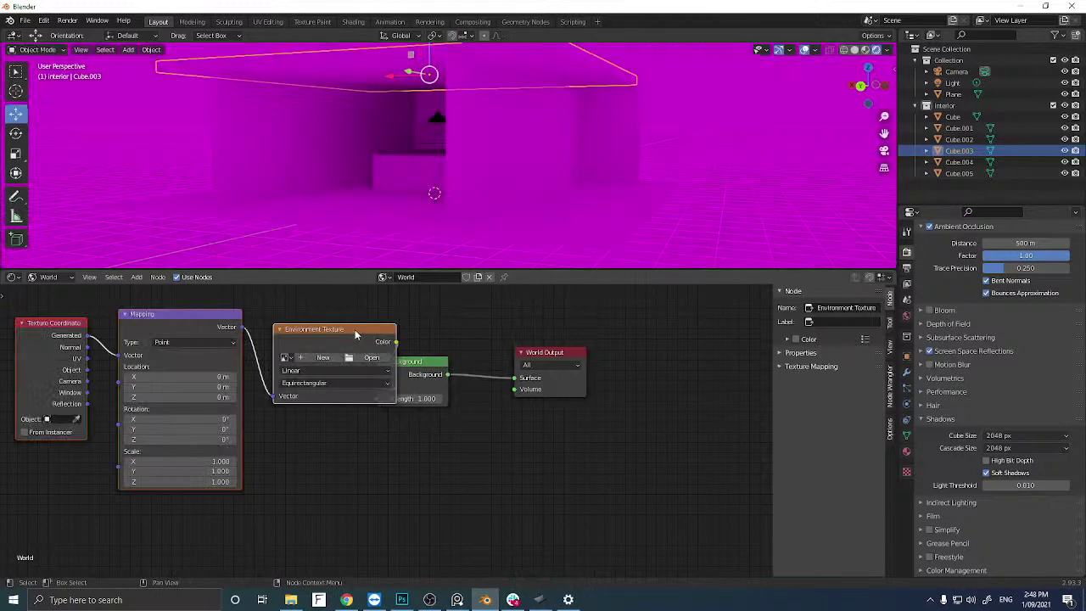
drag(355, 330, 283, 348)
scroll(282, 342, down, 2)
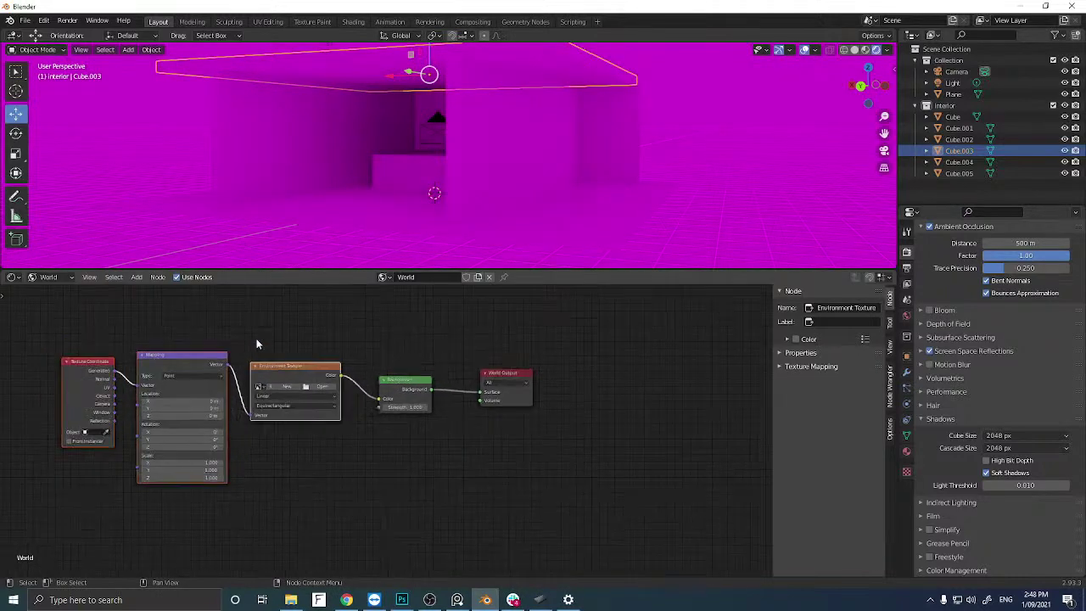
drag(510, 270, 458, 348)
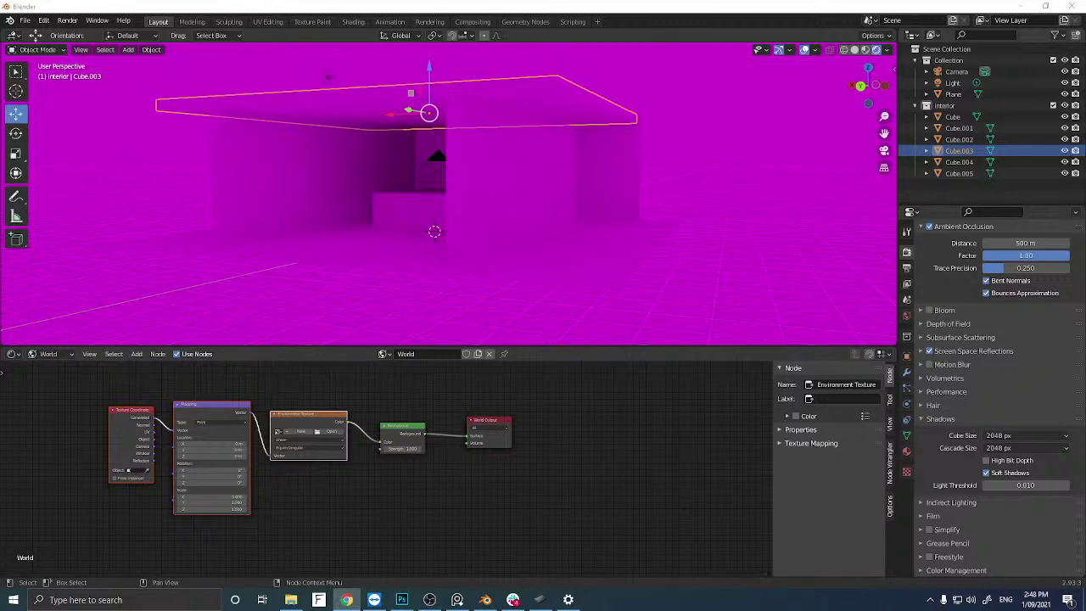
Switch to Chrome and search the web for "hdri haven".
click(347, 600)
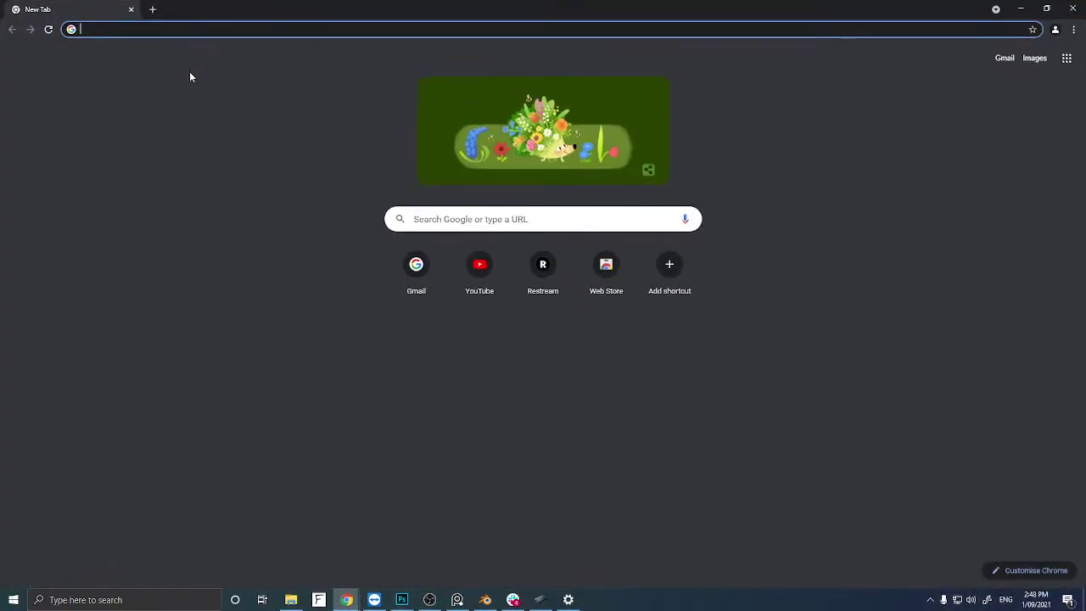
text(hdri h)
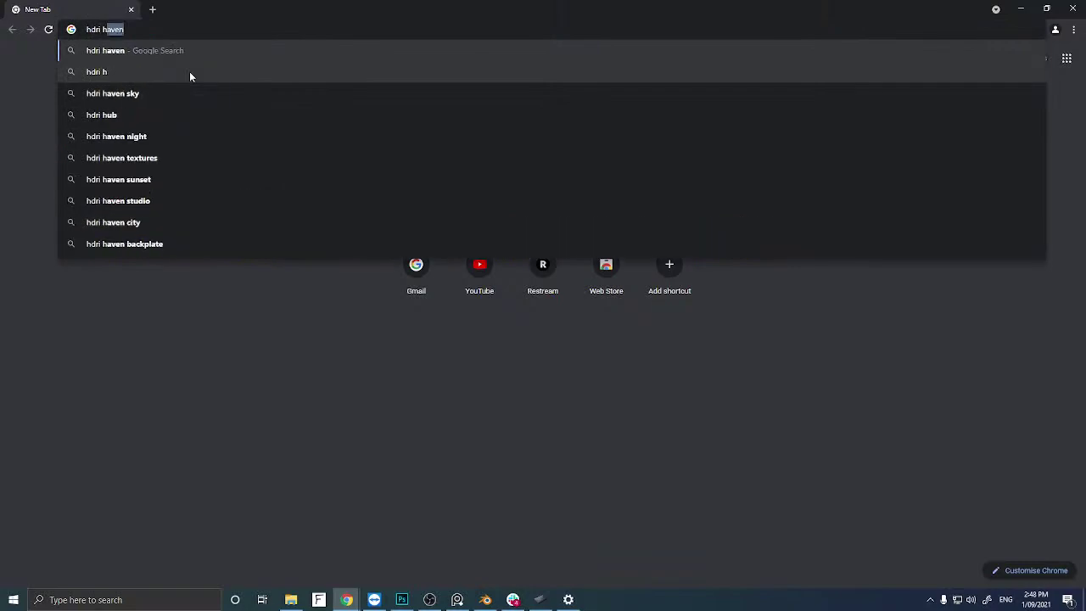
Search the web for hdri haven and open the HDRI collection on the Poly Haven site.
key(Return)
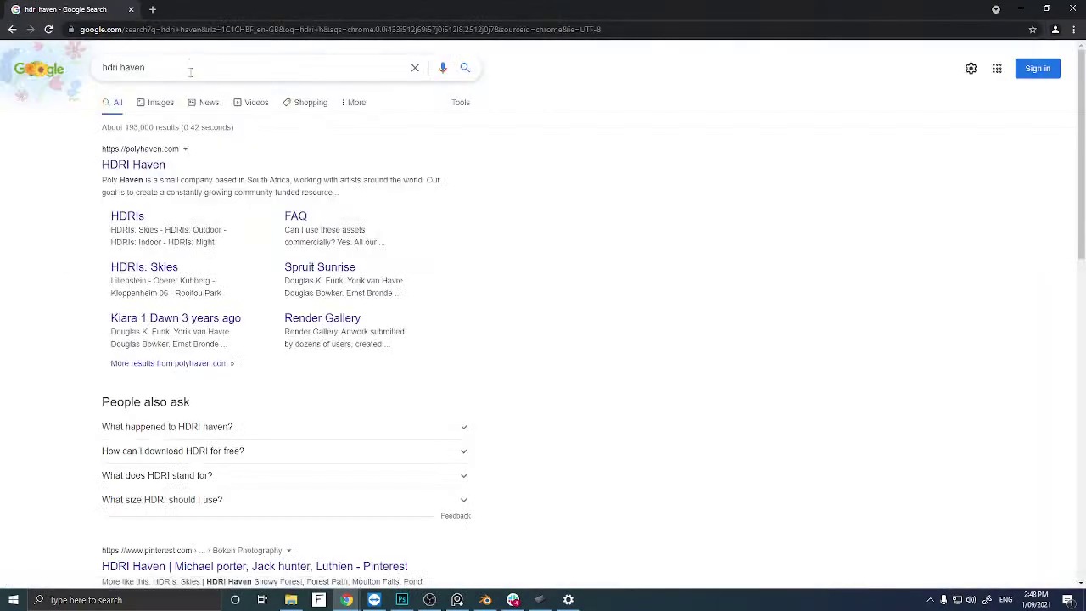
click(132, 165)
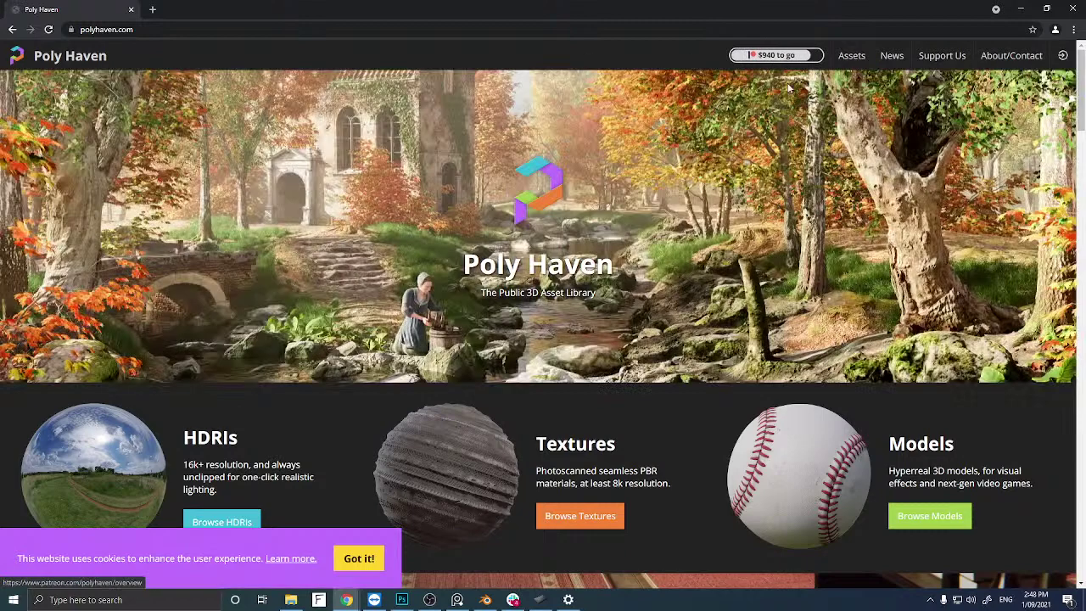
mouse_move(852, 56)
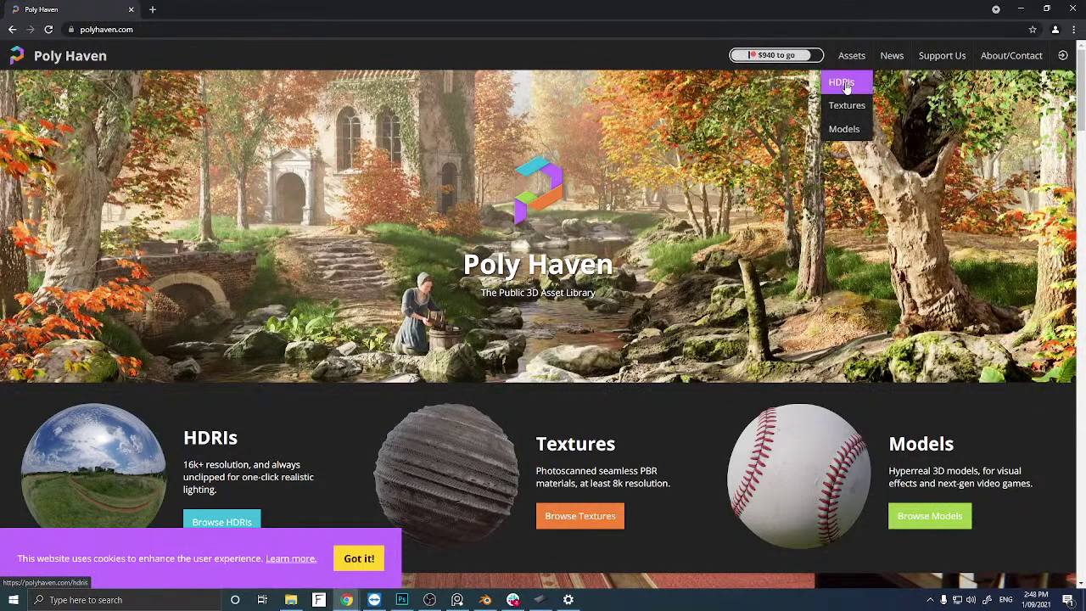
click(844, 84)
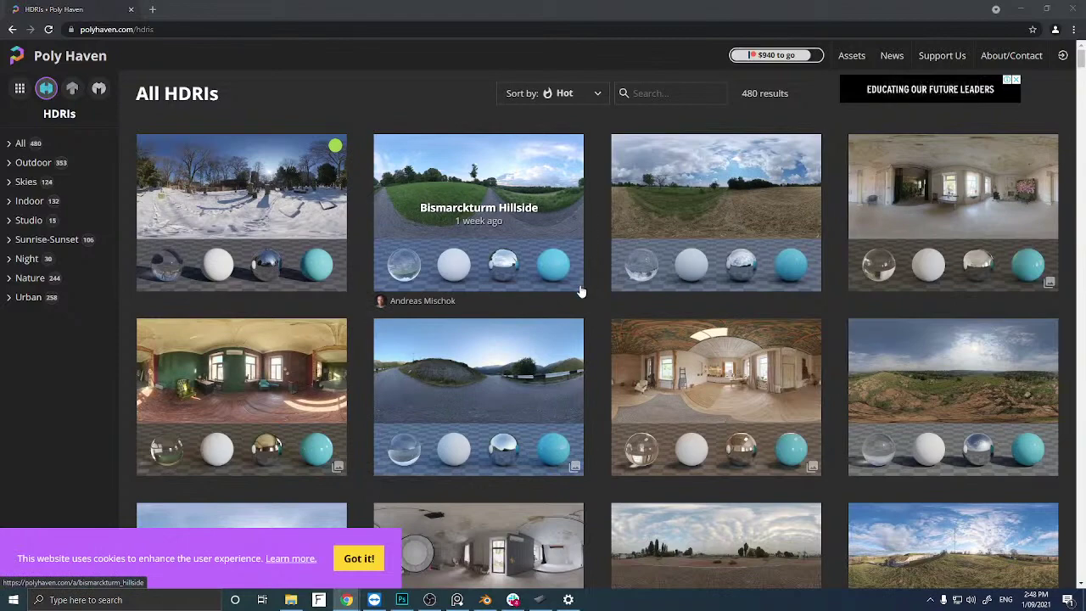
Browse the HDRIs, open Dry Hay Field and download it as a 4K EXR file.
scroll(458, 373, down, 3)
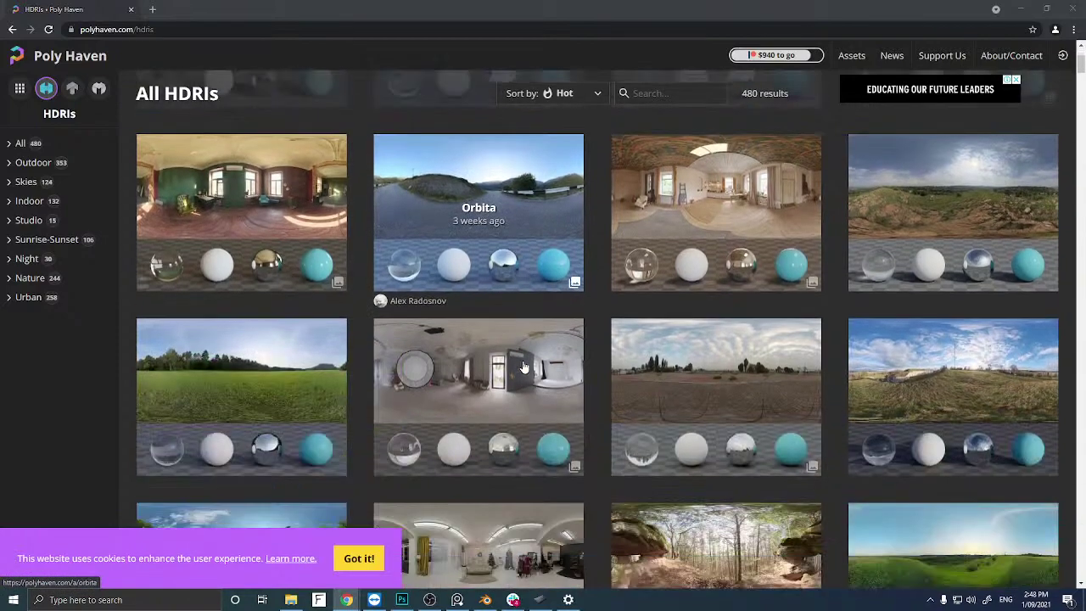
scroll(471, 379, up, 2)
scroll(474, 379, up, 1)
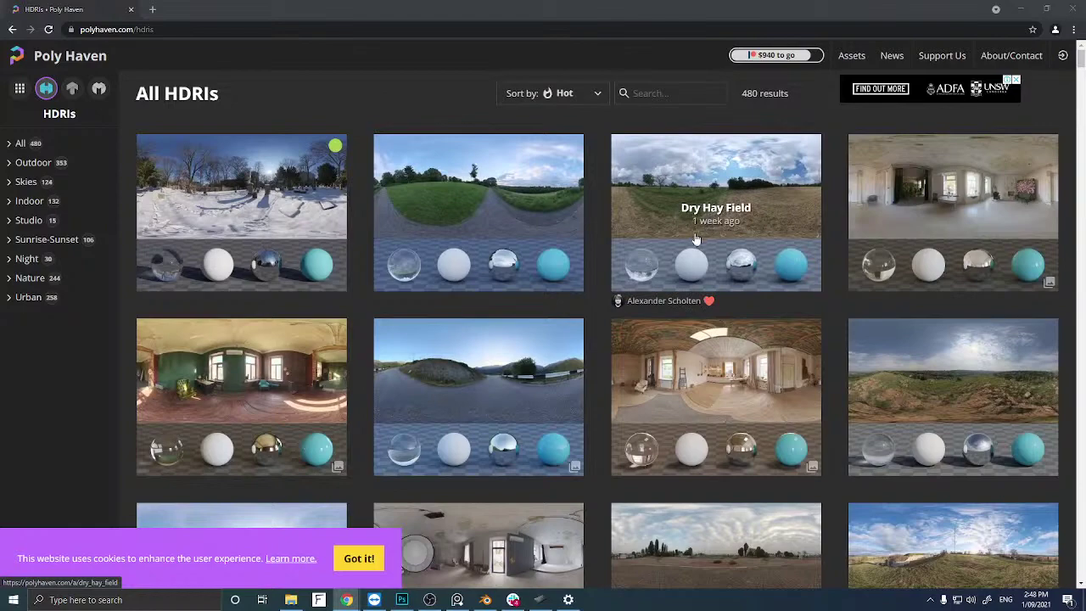
click(701, 241)
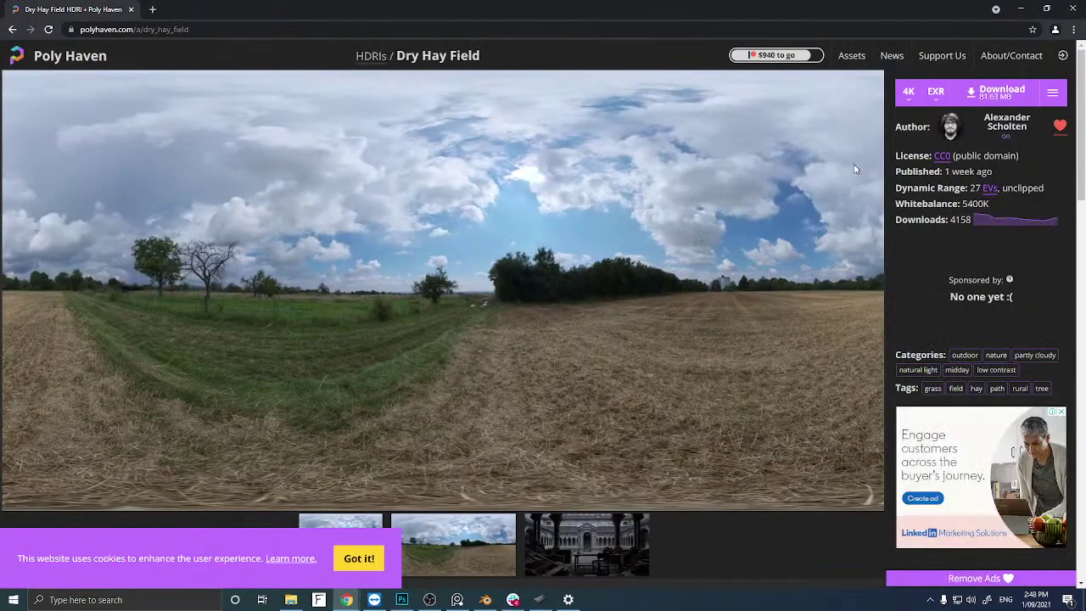
click(1004, 95)
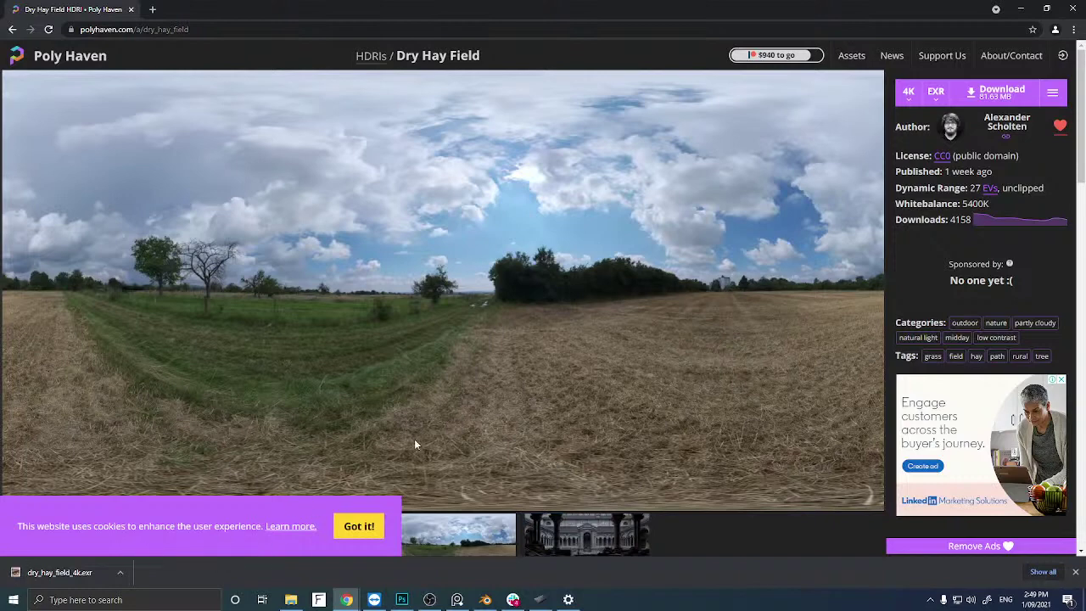
scroll(430, 408, down, 2)
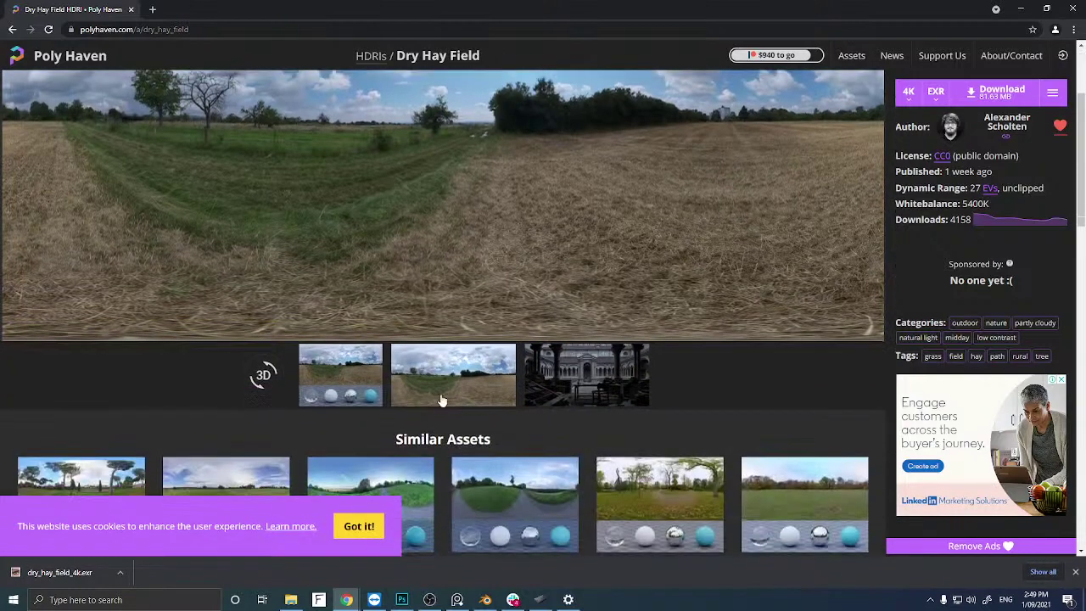
scroll(398, 373, down, 1)
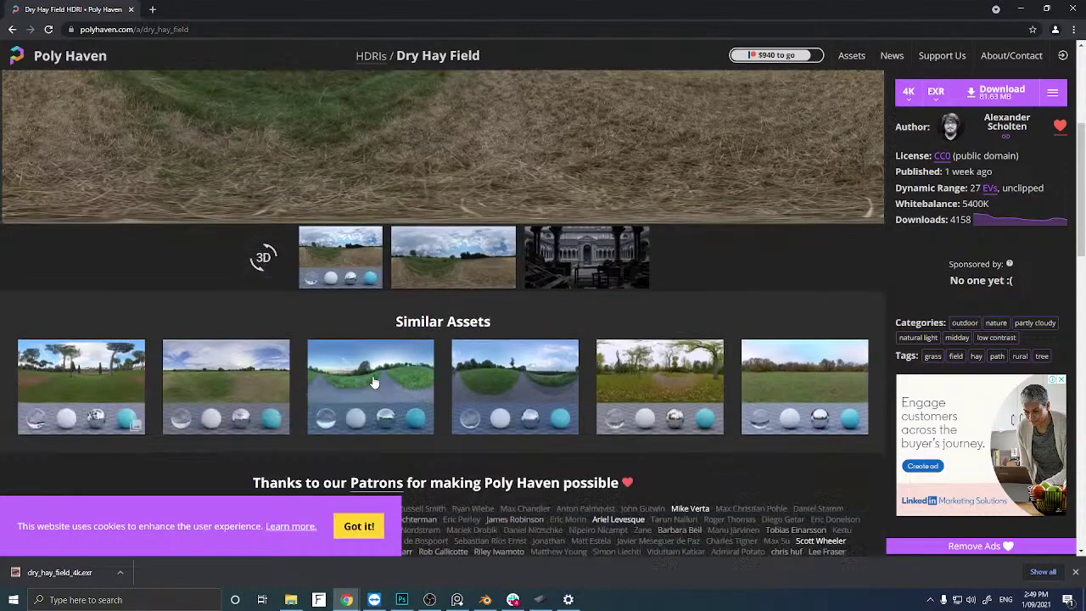
scroll(376, 381, up, 1)
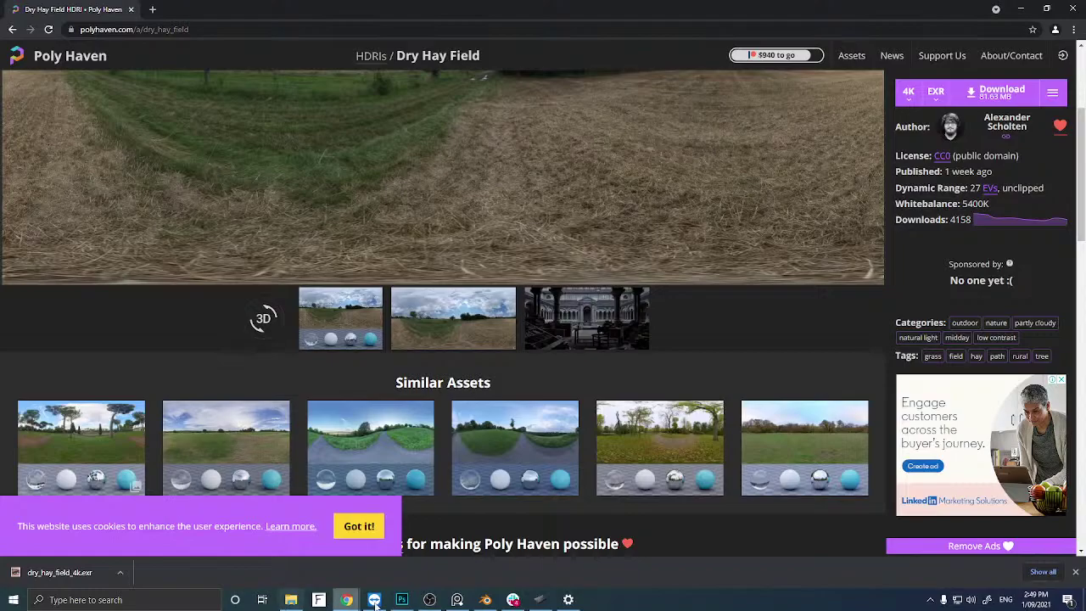
Switch to Blender and load dry_hay_field_4k.exr from the Downloads folder into the world's Environment Texture node.
click(485, 600)
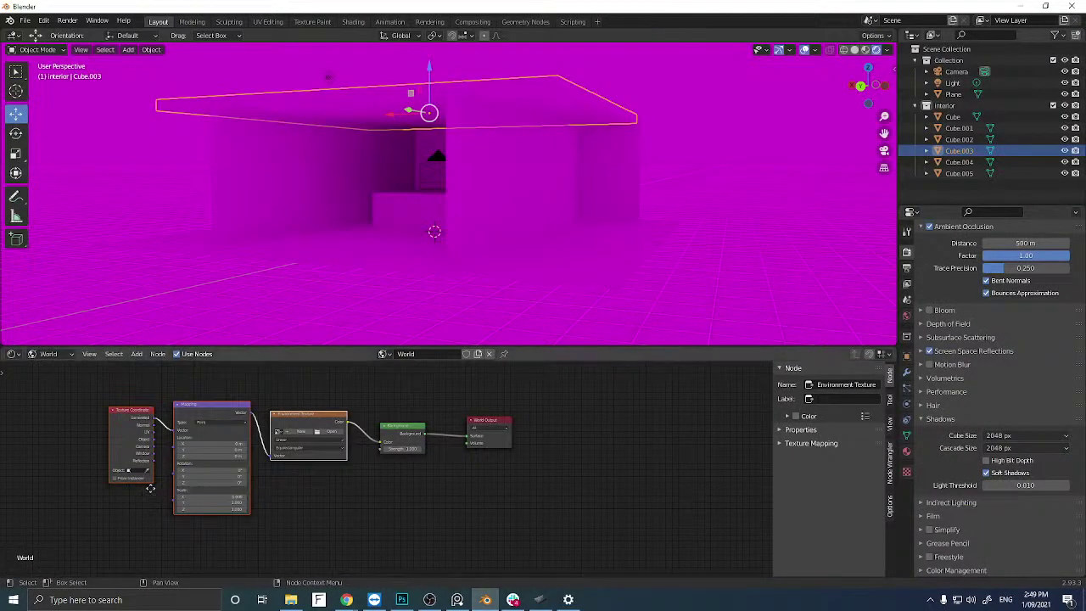
middle_drag(151, 492, 308, 487)
drag(304, 408, 285, 411)
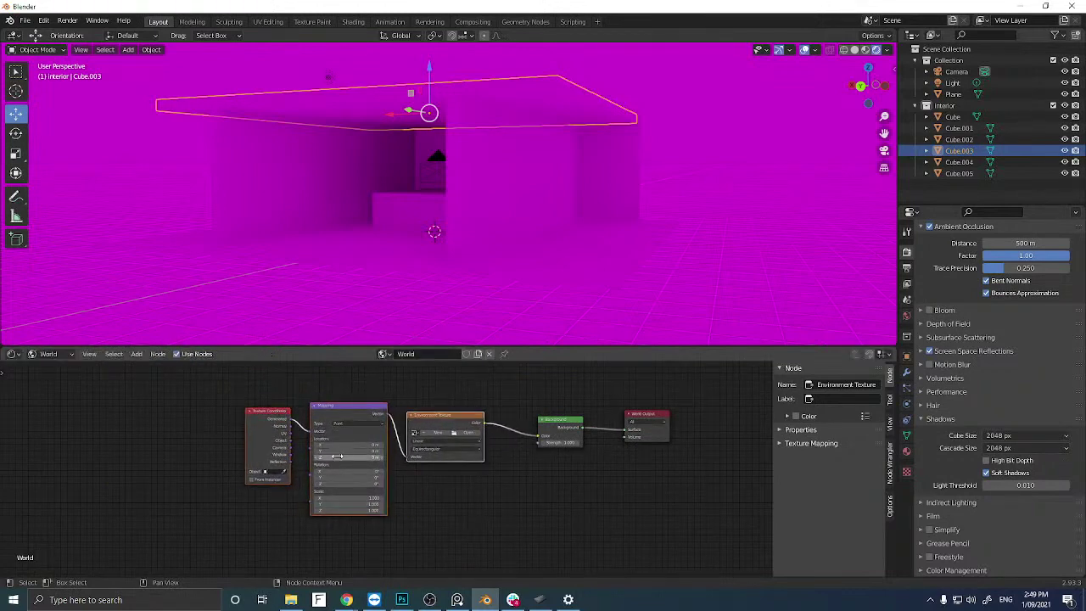
click(465, 434)
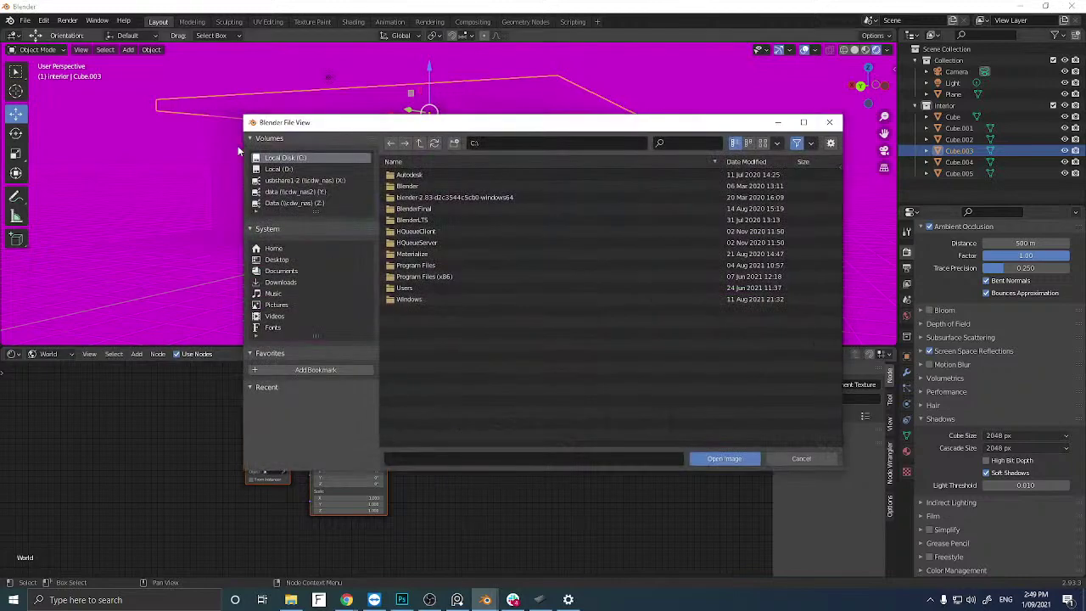
click(277, 283)
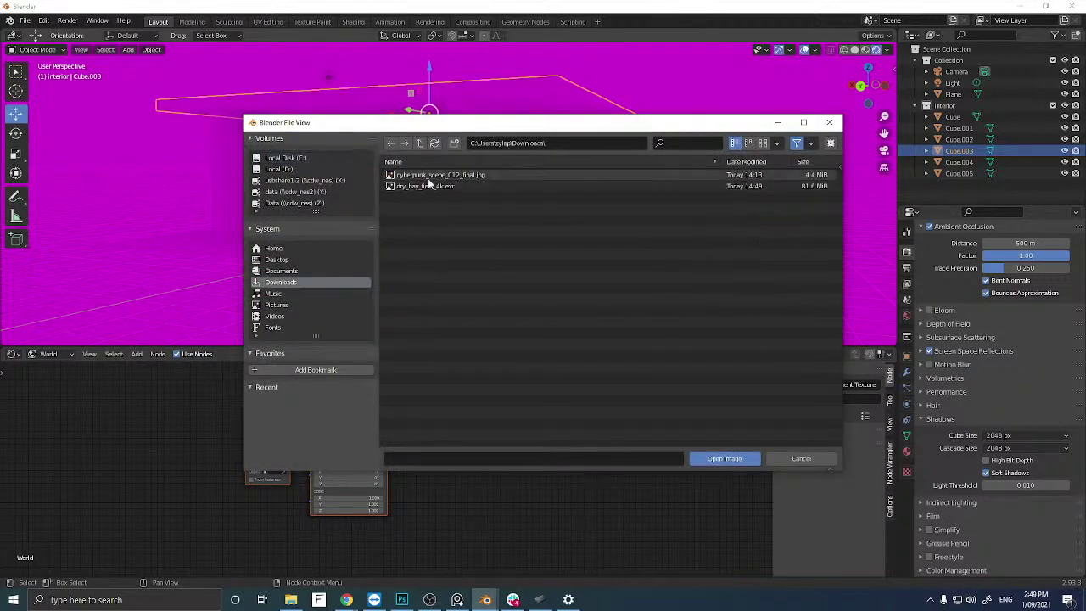
double_click(427, 187)
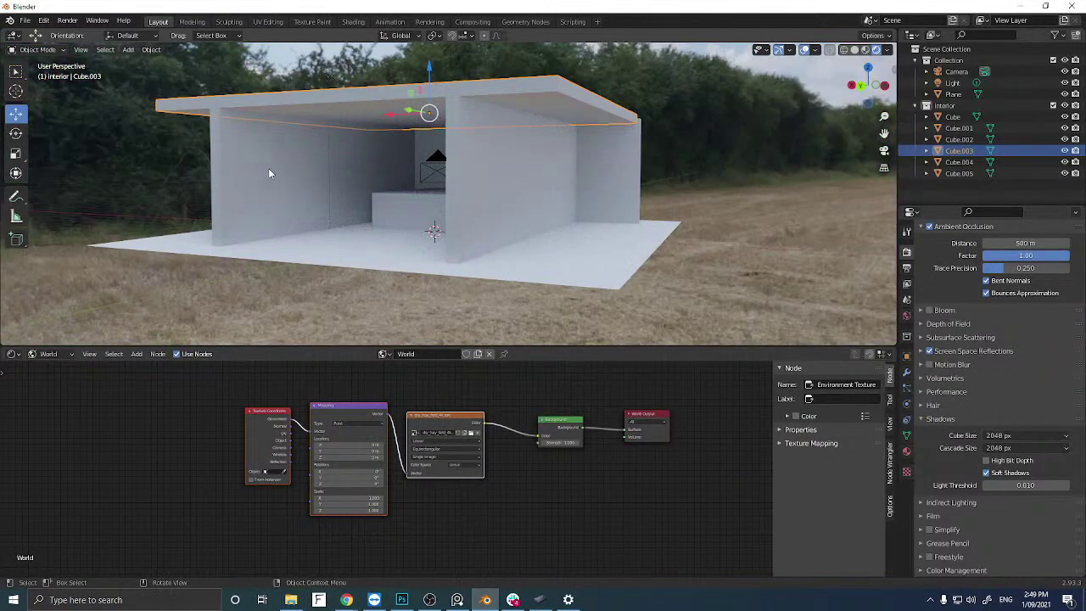
Hide the Light object in the viewport so the building is lit only by the HDRI.
mouse_move(256, 189)
middle_down()
mouse_move(507, 193)
mouse_move(260, 191)
middle_up()
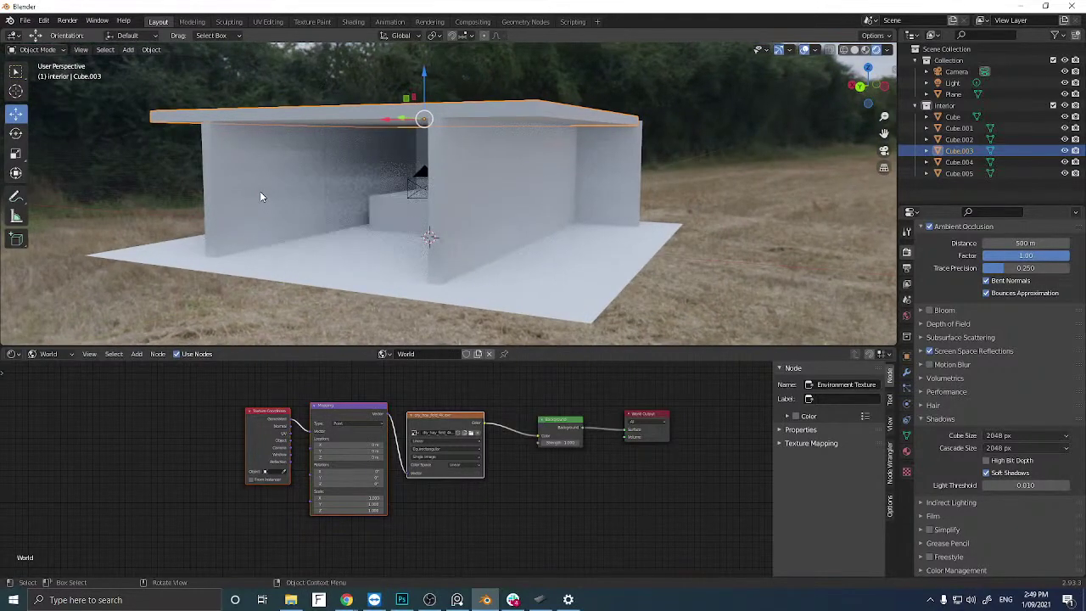
click(1065, 84)
mouse_move(474, 175)
middle_down()
mouse_move(493, 177)
mouse_move(476, 185)
middle_up()
scroll(492, 178, down, 5)
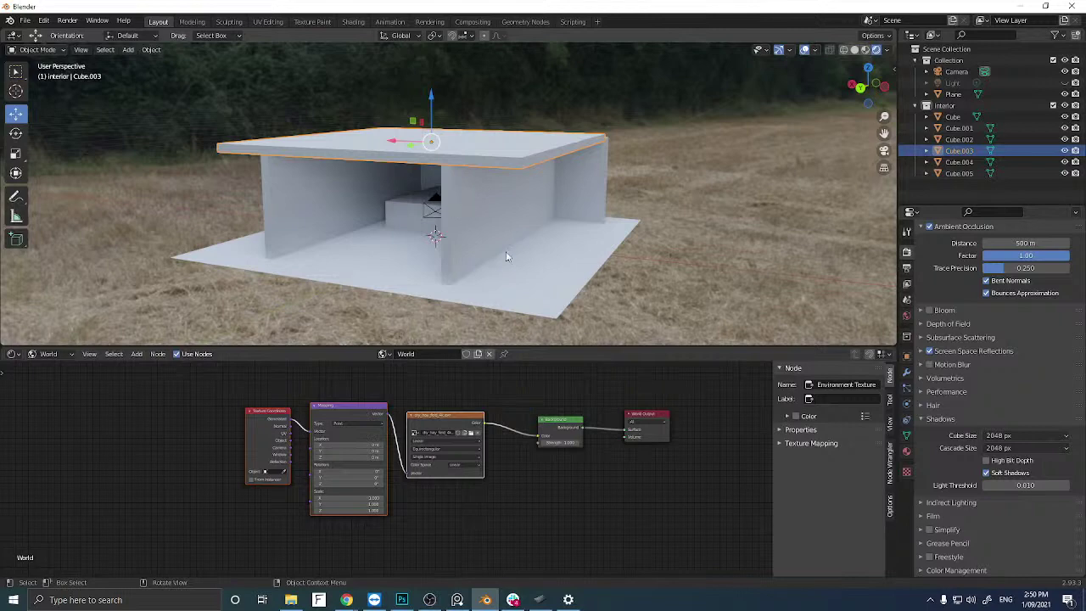
scroll(326, 304, up, 1)
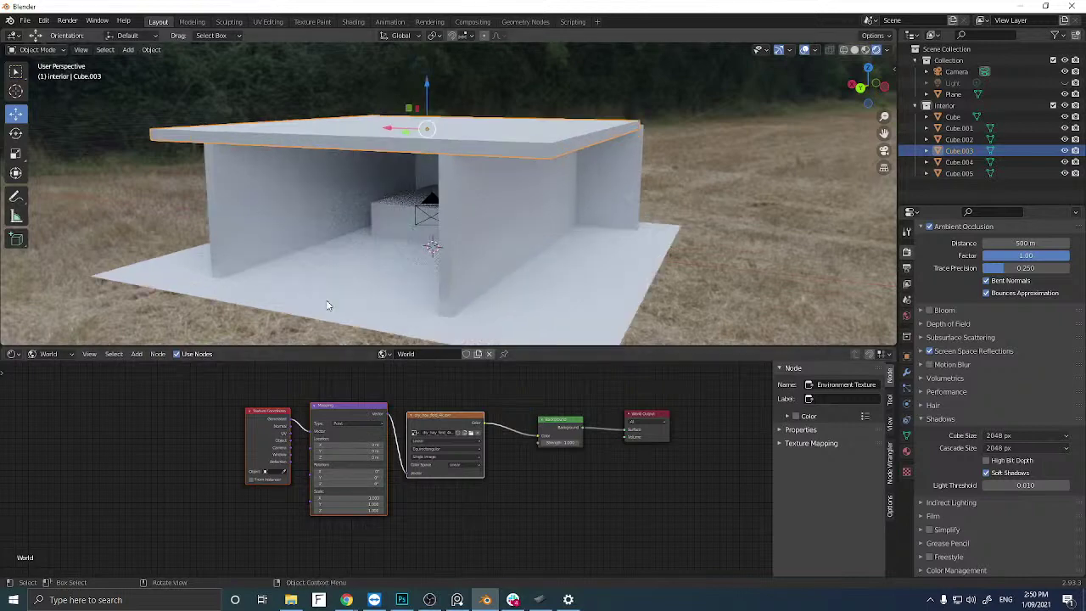
Rotate the HDRI background by setting the Mapping node's Z rotation to about 404°.
scroll(320, 458, up, 1)
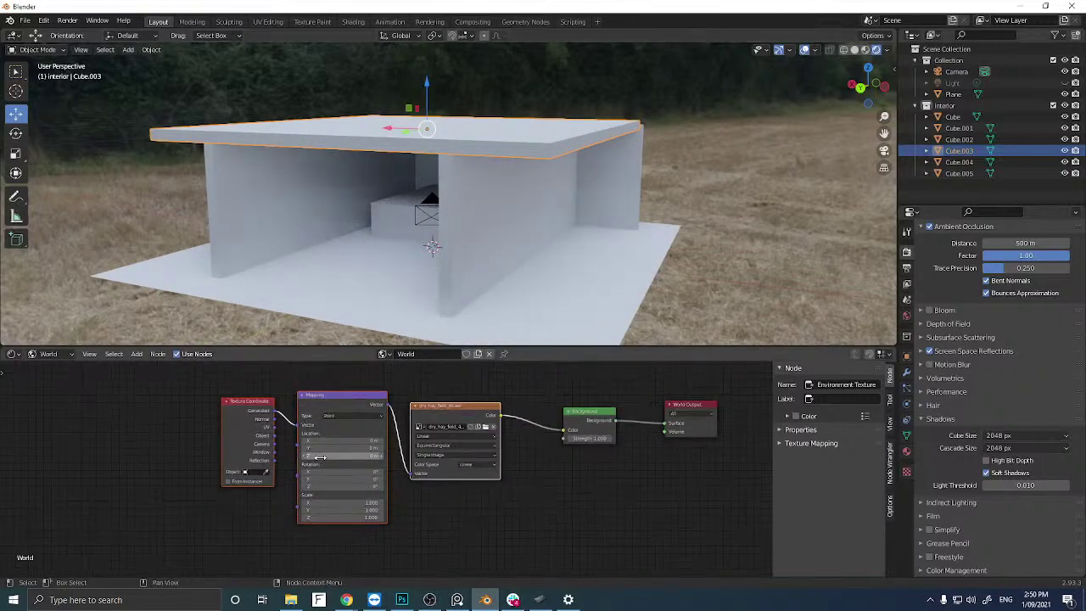
scroll(321, 458, up, 1)
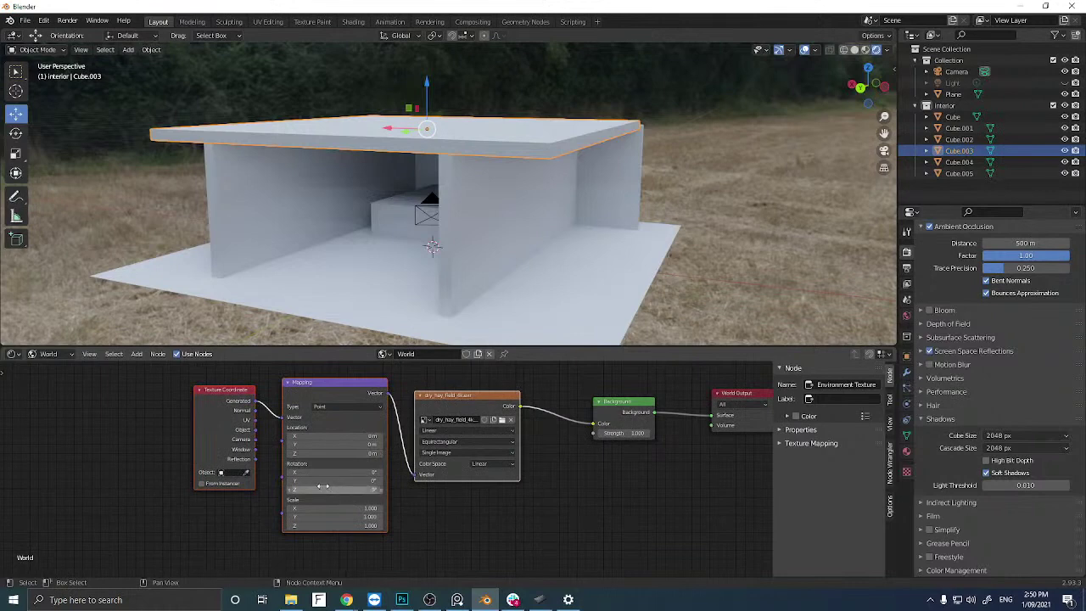
drag(299, 490, 319, 491)
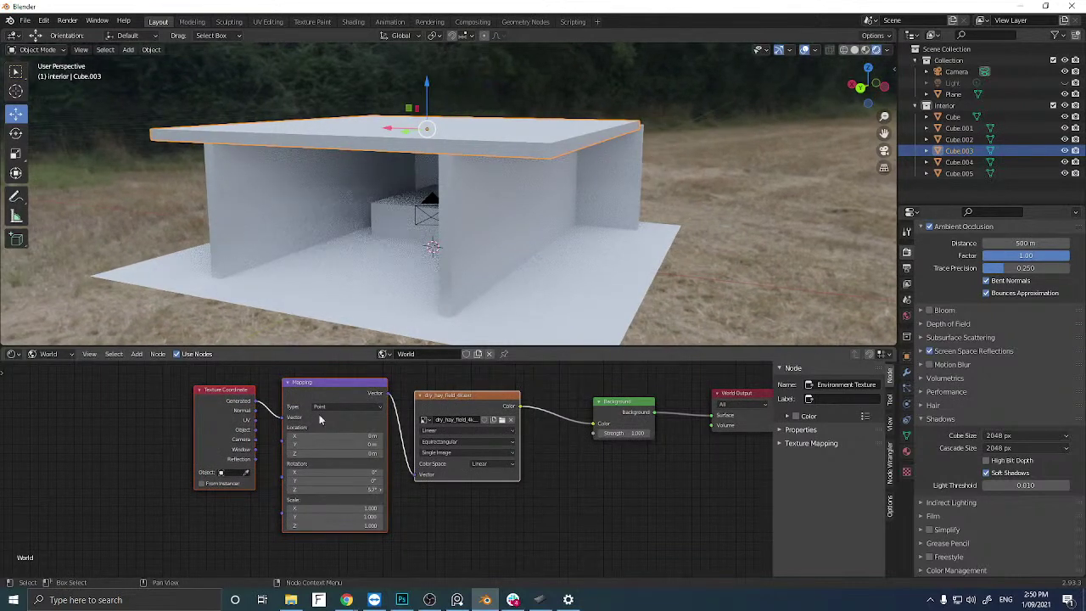
scroll(321, 323, down, 5)
scroll(318, 323, up, 2)
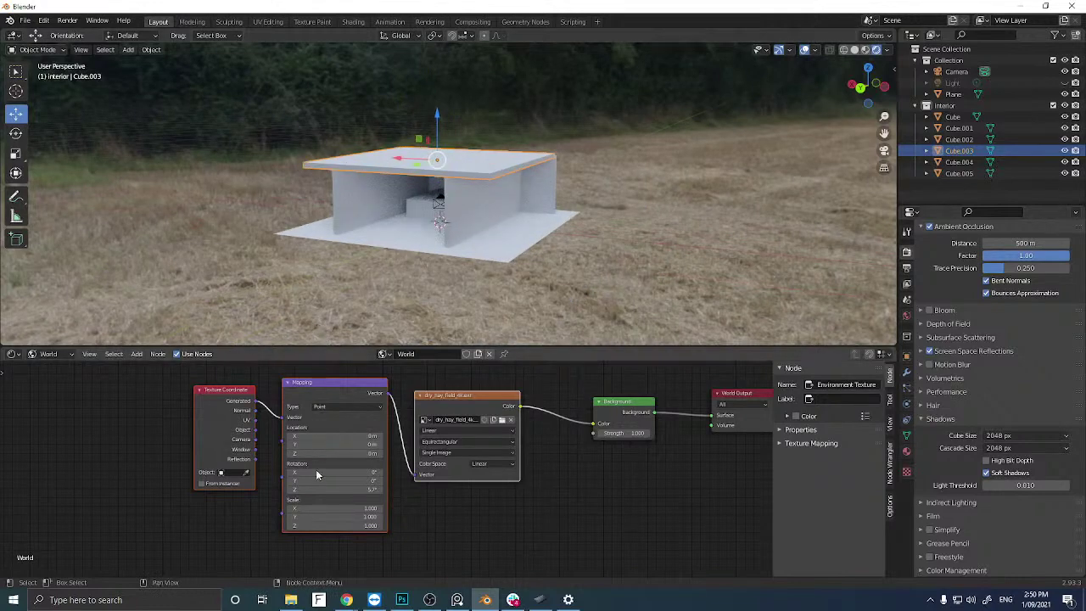
drag(315, 490, 475, 491)
drag(356, 490, 109, 464)
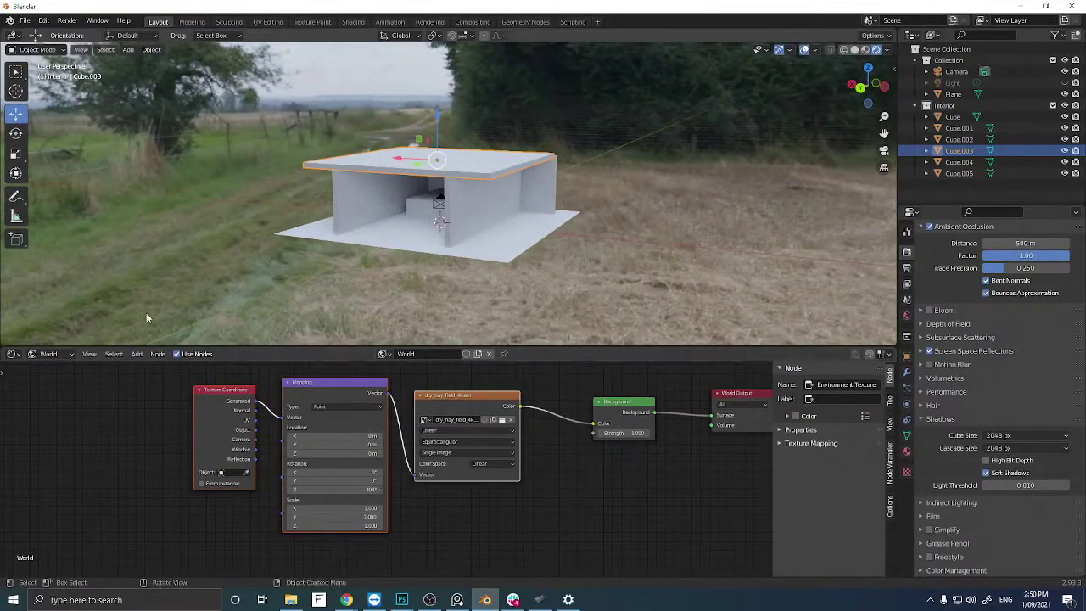
Enlarge the 3D viewport by shrinking the node editor area beneath it.
scroll(375, 214, up, 3)
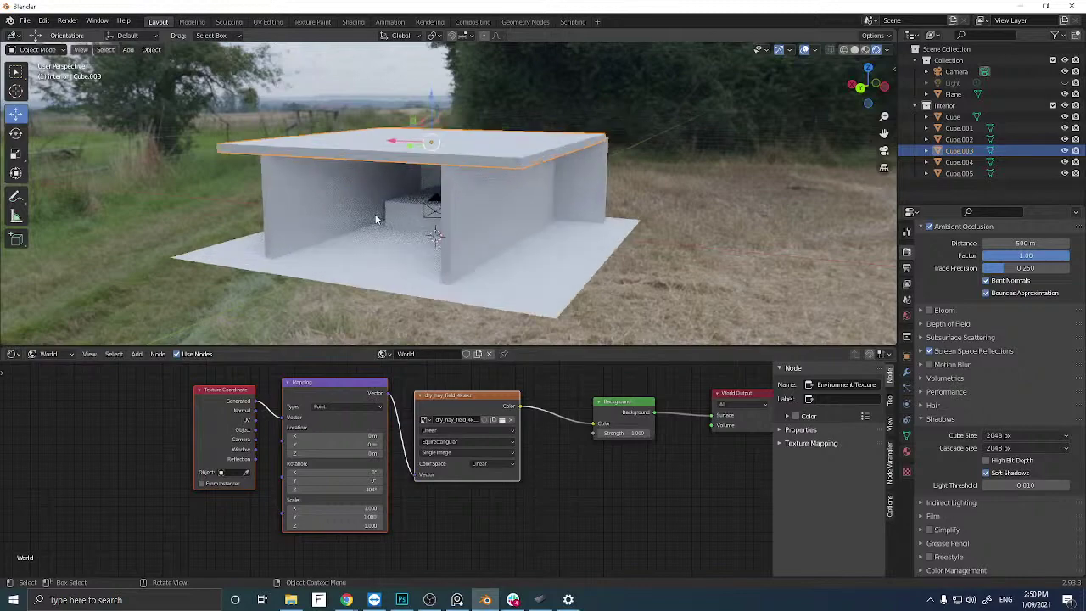
scroll(355, 220, up, 4)
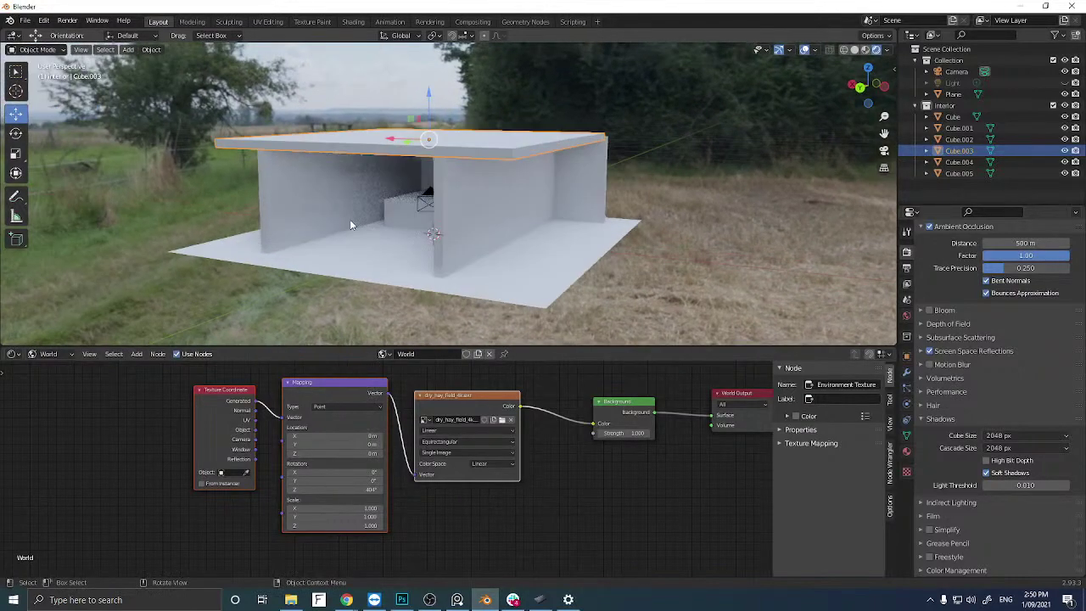
scroll(415, 226, down, 4)
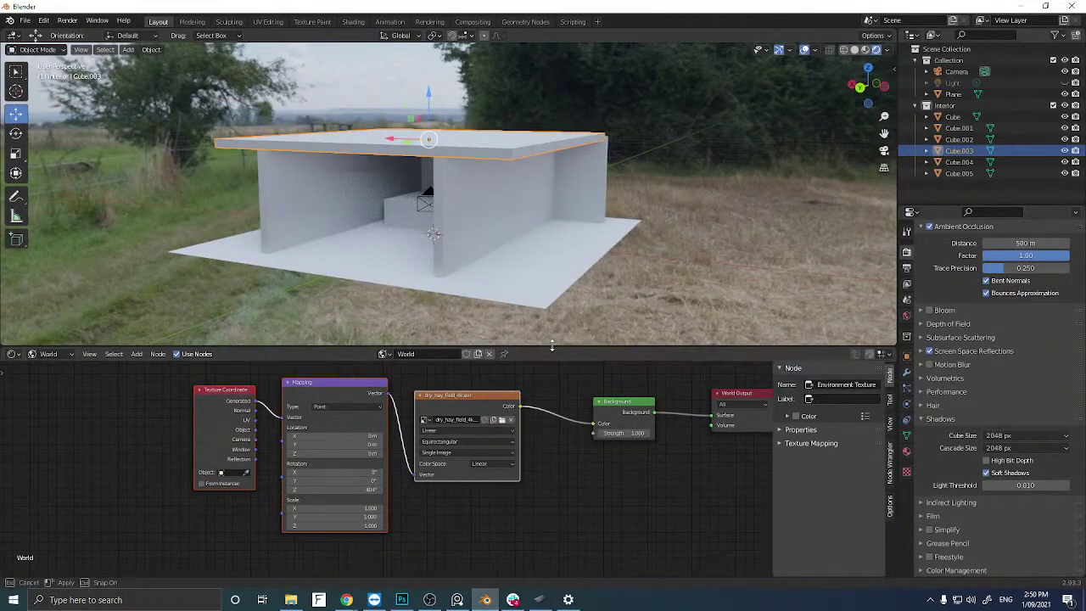
drag(552, 348, 552, 472)
scroll(452, 279, up, 2)
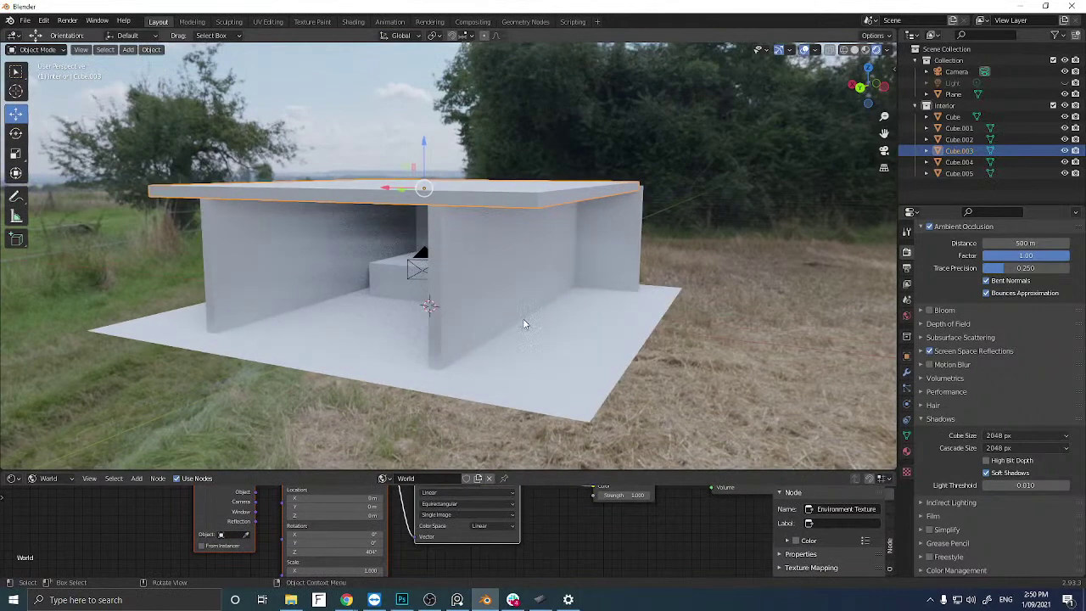
Select the dividing wall Cube.001 and darken its material's base color to a mid gray by lowering the color's value.
click(481, 330)
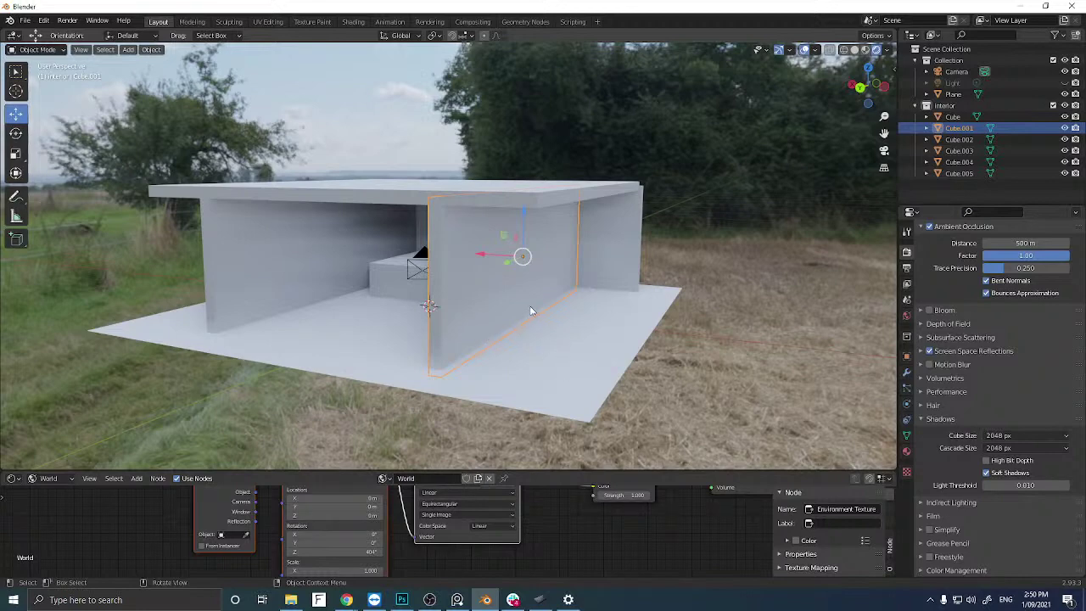
middle_drag(531, 311, 485, 298)
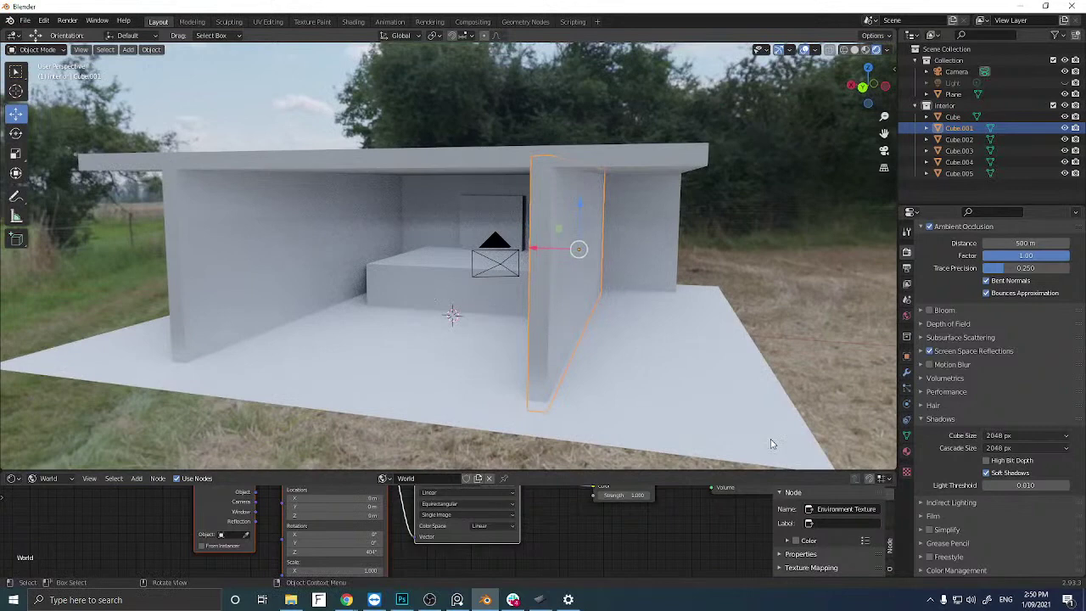
click(906, 453)
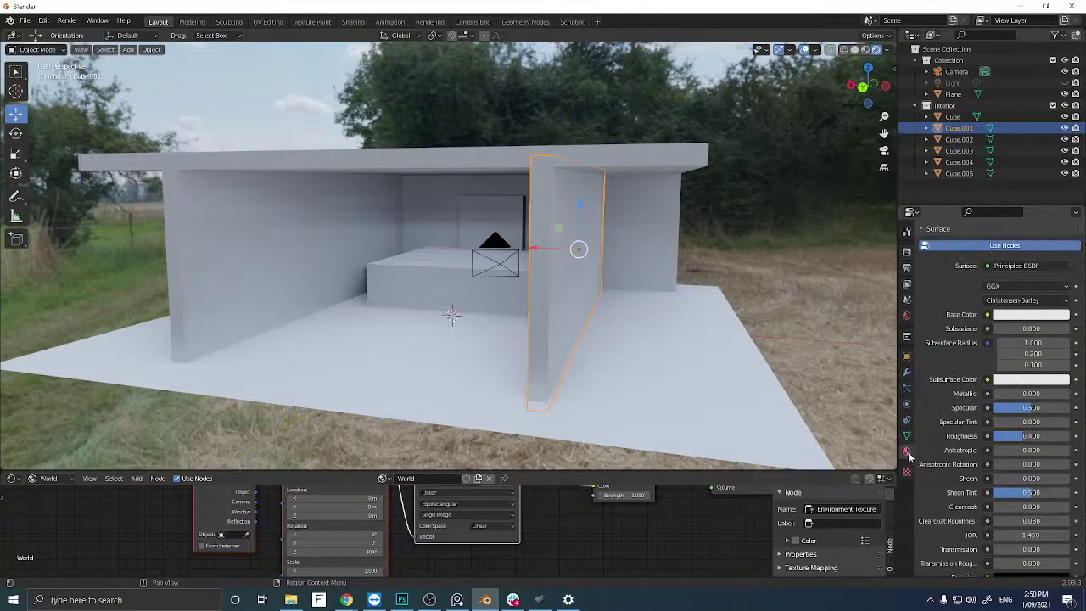
click(1028, 316)
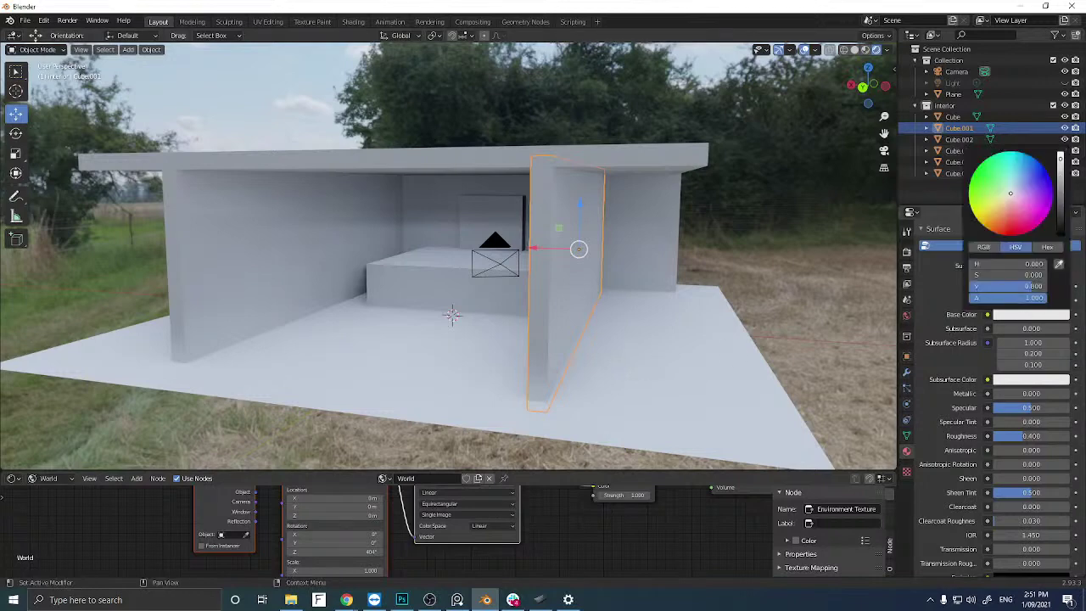
drag(1019, 286, 968, 286)
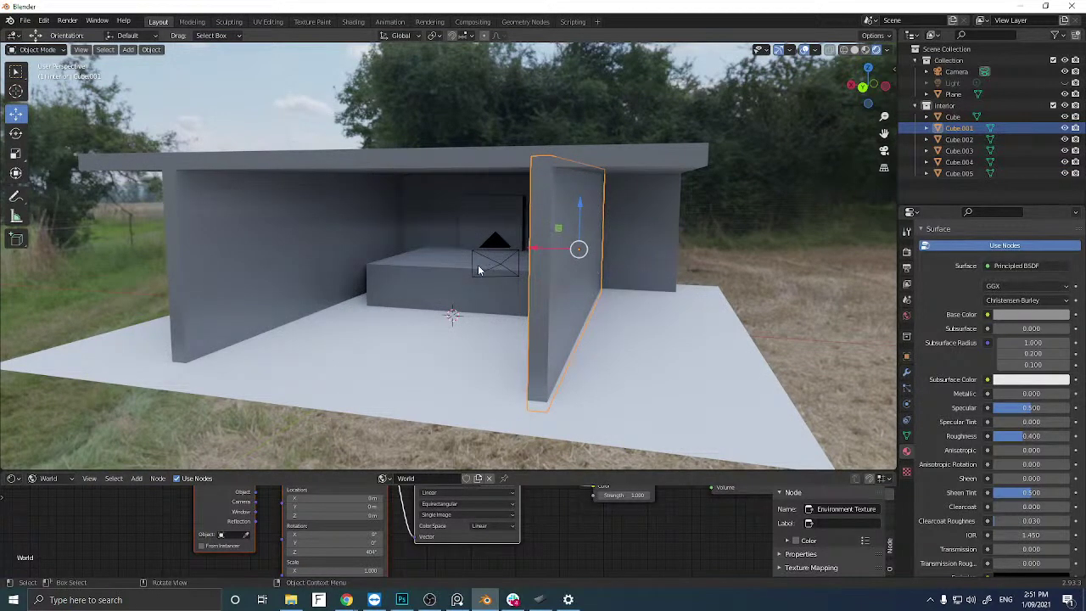
scroll(965, 357, up, 3)
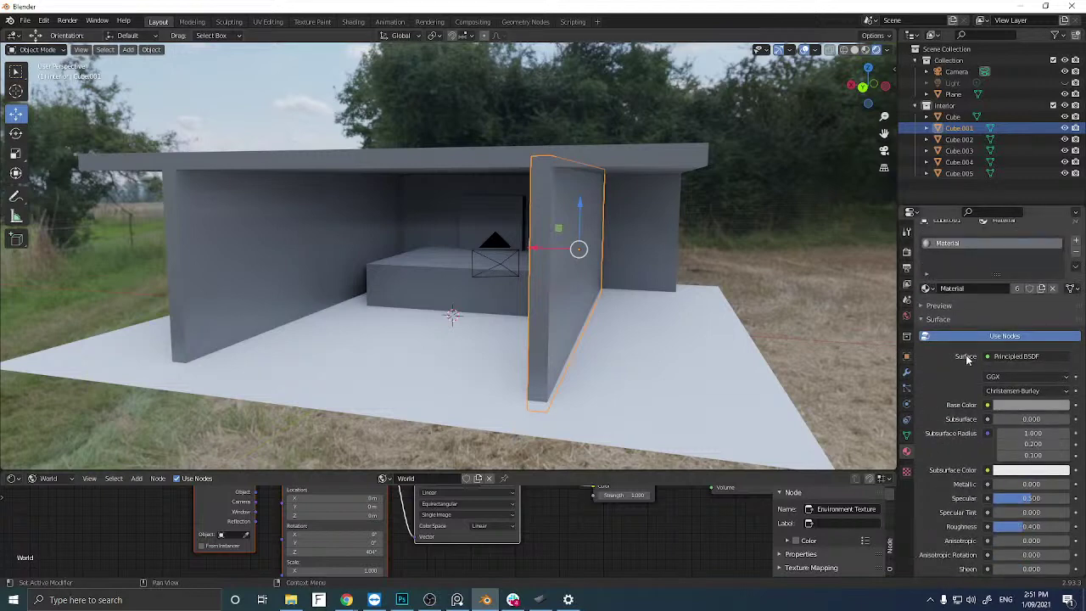
scroll(966, 359, down, 1)
scroll(966, 357, down, 4)
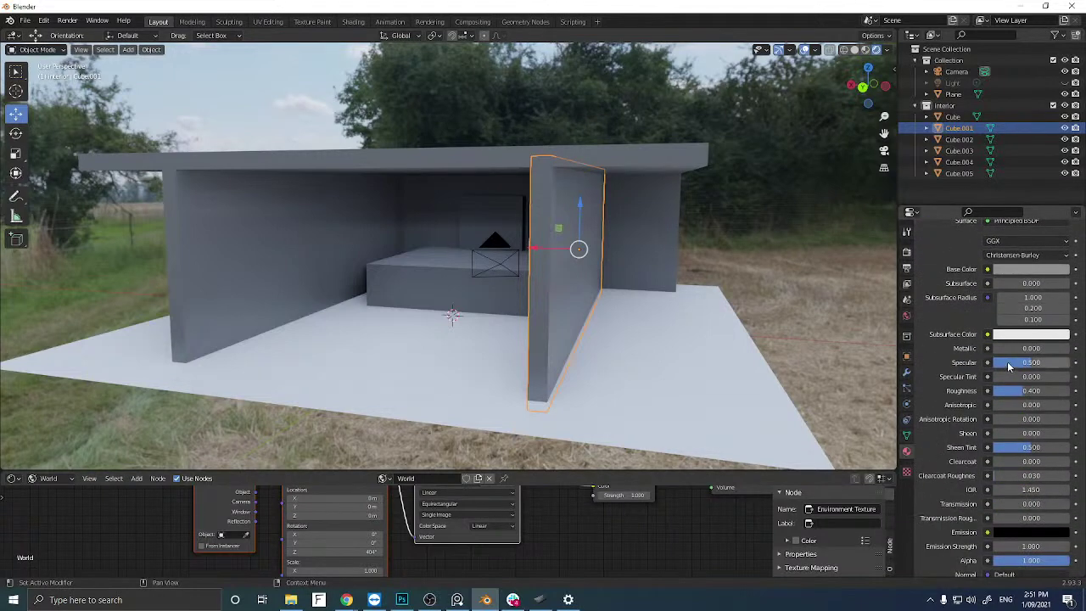
Make the wall material glossier with metallic at about 0.640, specular about 0.669 and roughness about 0.143.
mouse_move(1010, 355)
mouse_down()
mouse_move(1052, 361)
mouse_move(1008, 391)
mouse_up()
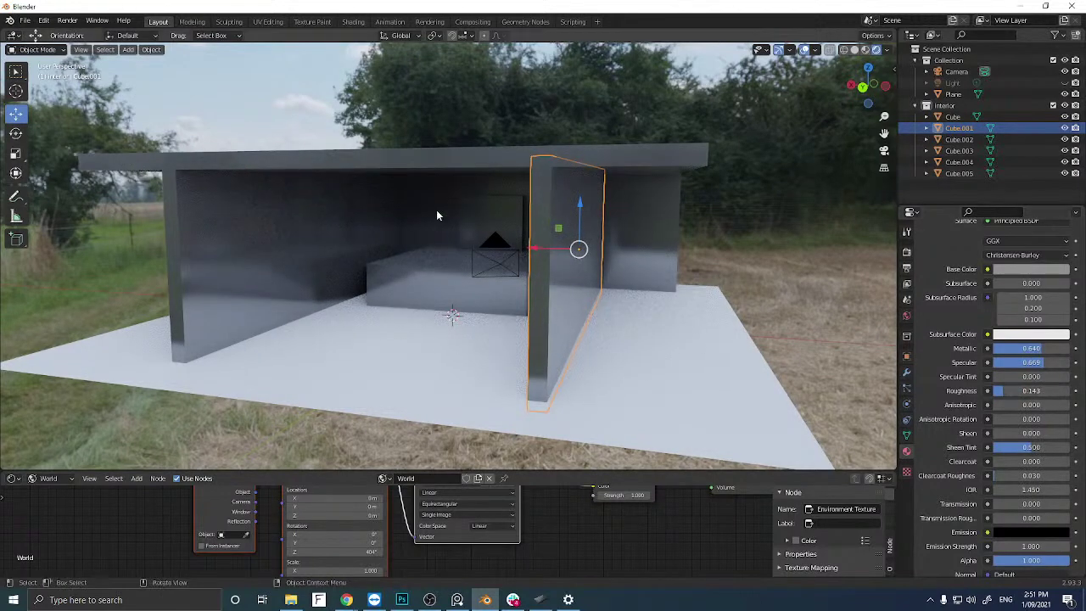
scroll(406, 247, up, 3)
scroll(407, 249, down, 5)
mouse_move(408, 249)
middle_down()
mouse_move(422, 286)
mouse_move(537, 329)
mouse_move(392, 275)
mouse_move(376, 249)
mouse_move(444, 246)
mouse_move(409, 246)
middle_up()
scroll(444, 252, up, 4)
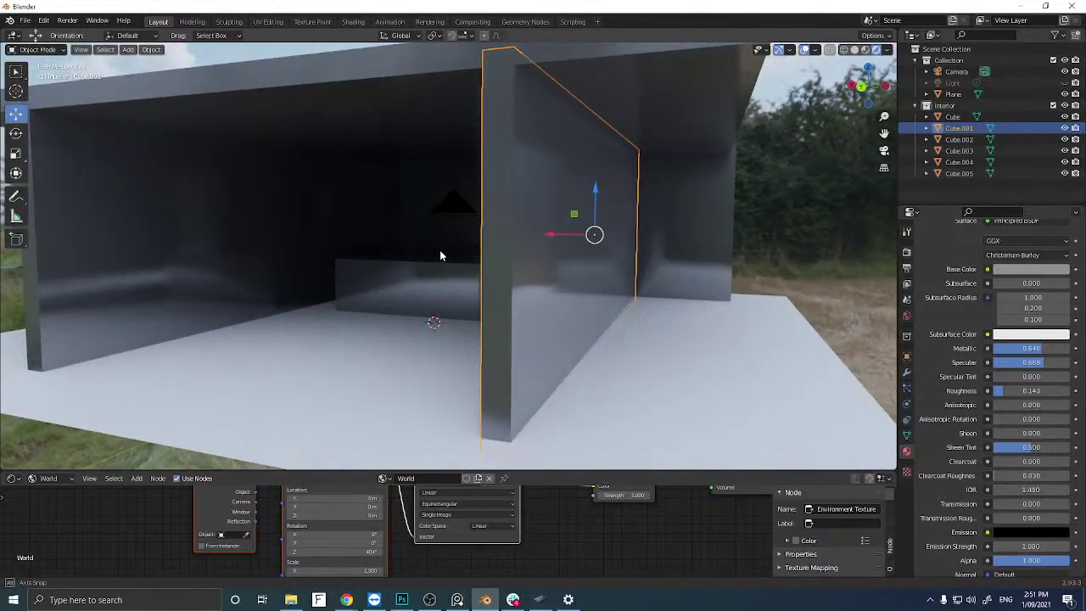
scroll(442, 252, down, 3)
scroll(445, 254, down, 2)
Give the ground plane a new material with a dark brown base color of about hue 0.055, saturation 0.610 and value 0.188.
click(572, 320)
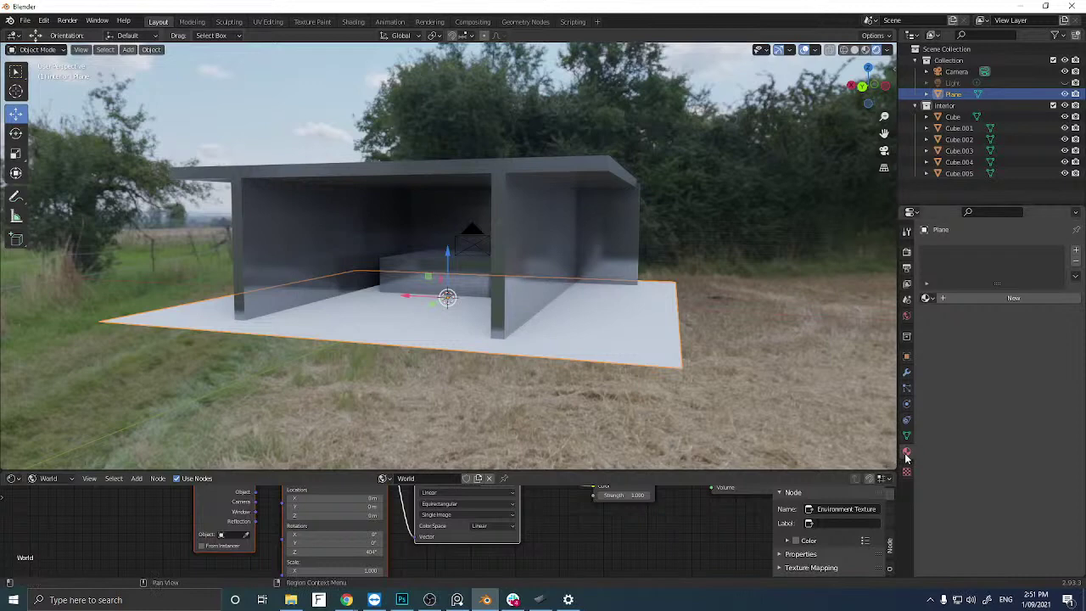
click(1014, 298)
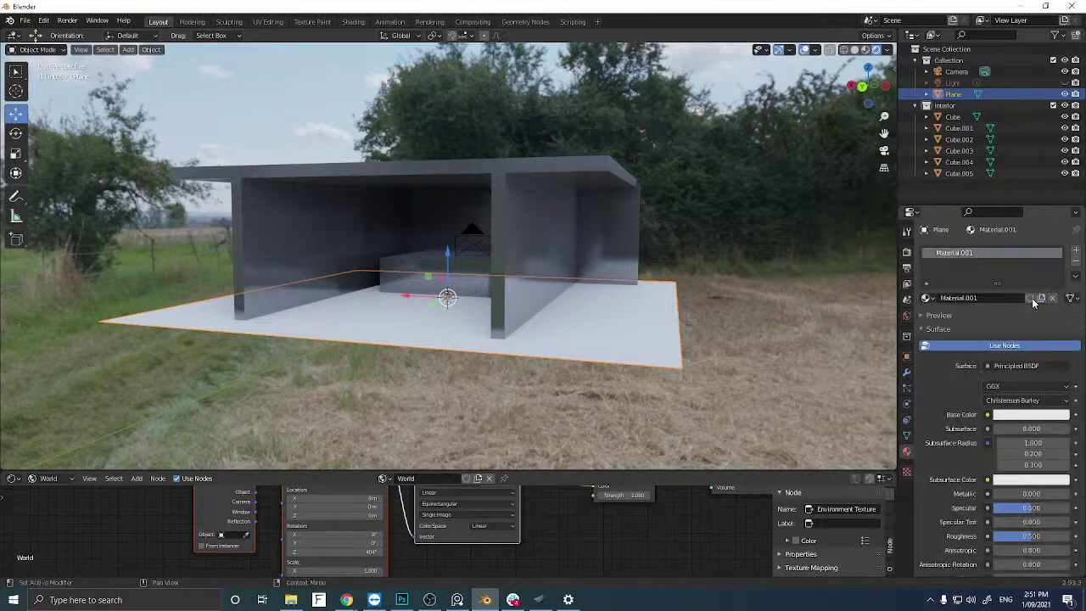
click(1024, 416)
drag(1011, 297, 1004, 307)
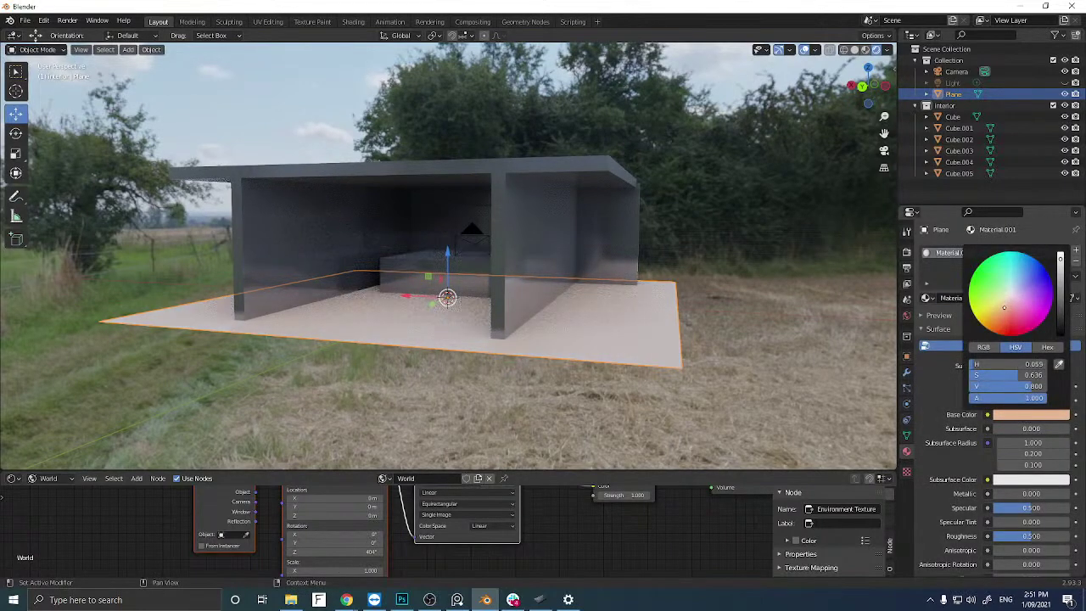
drag(1061, 270, 1061, 292)
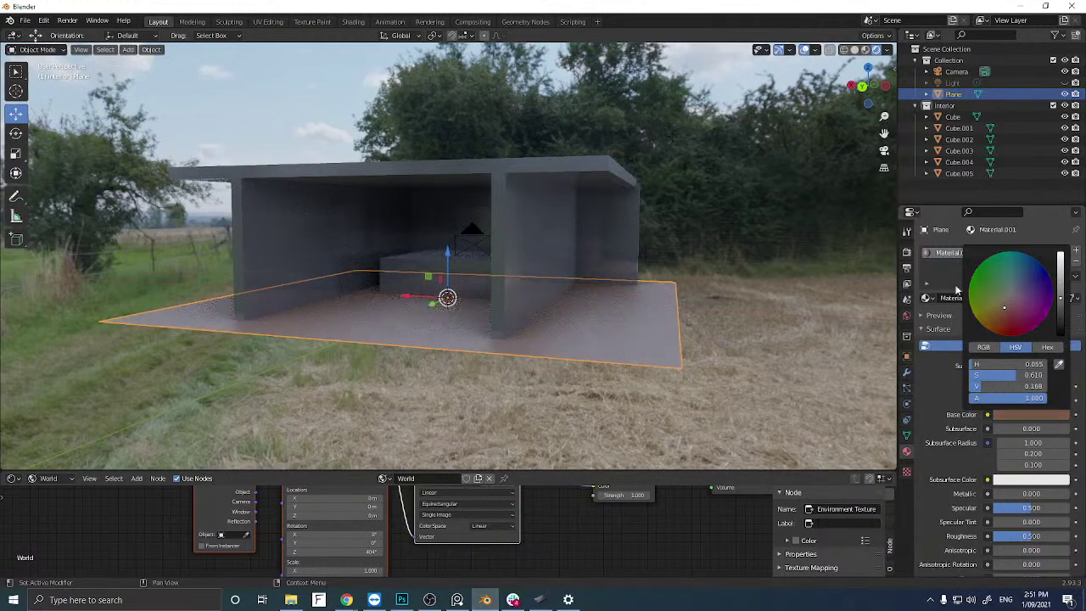
Scale the ground plane up well beyond the building and set its material to metallic 0.706, specular 0.669 and roughness 0.279.
key(s)
click(301, 286)
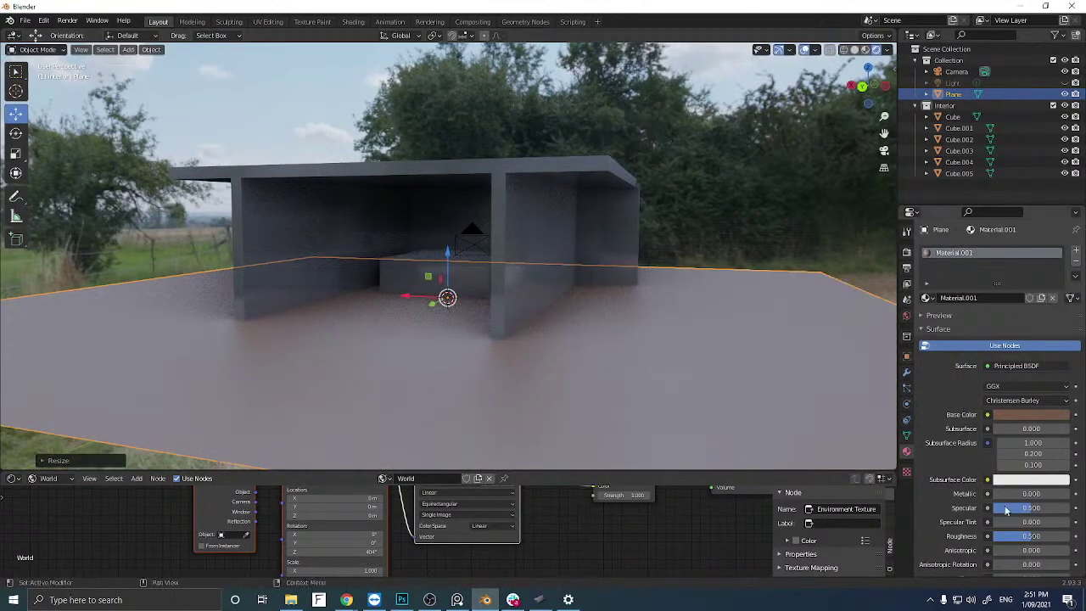
drag(1007, 494, 991, 541)
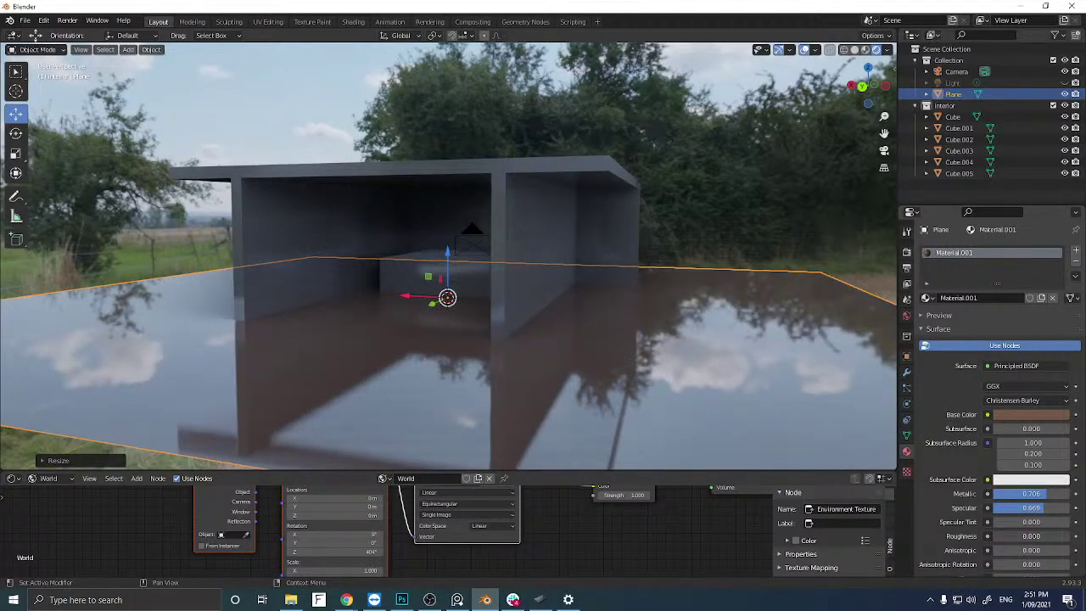
drag(991, 540, 1011, 541)
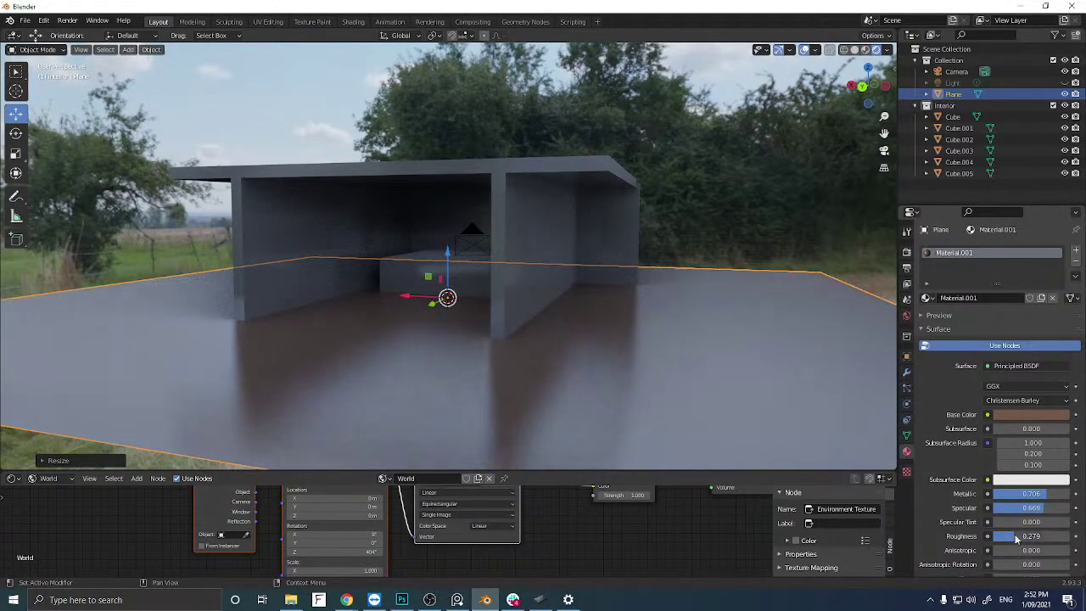
Examine the floor reflections and the interior lighting from inside, from outside and through the camera.
middle_drag(550, 324, 614, 326)
scroll(564, 331, up, 5)
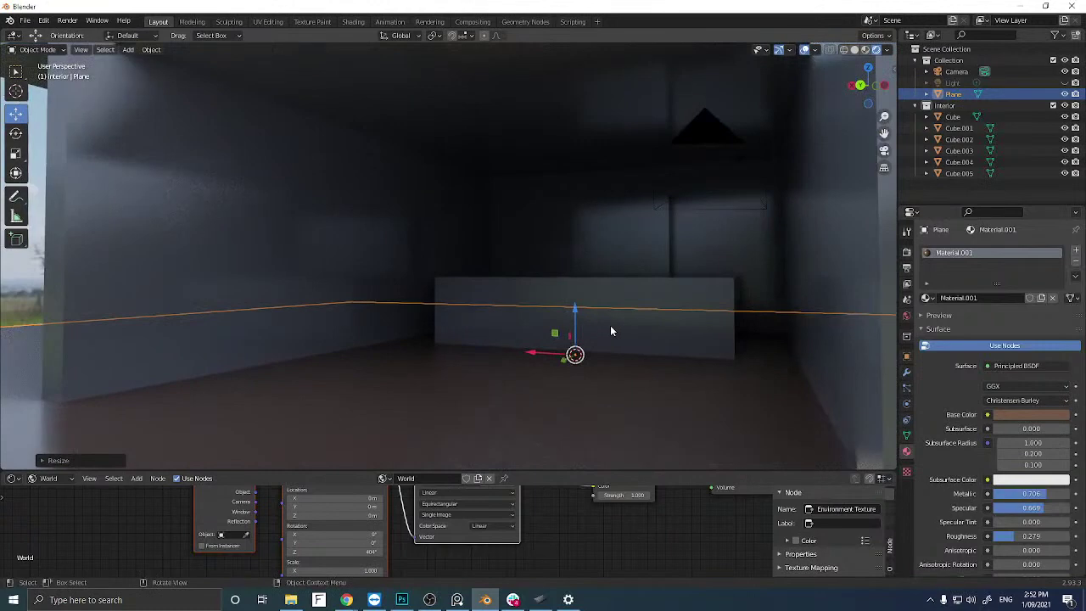
scroll(611, 331, up, 2)
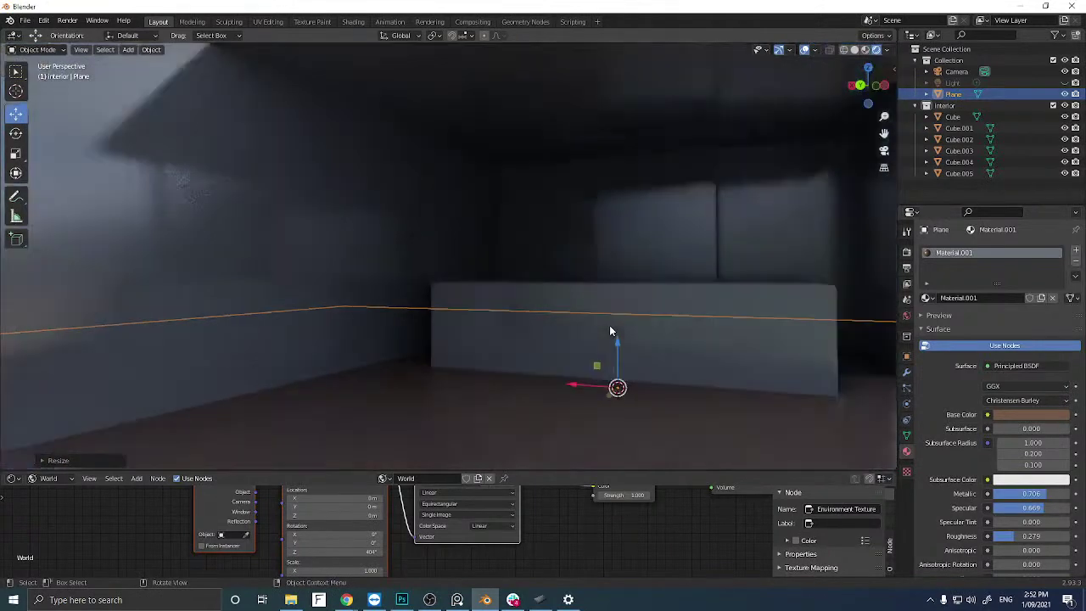
scroll(610, 331, down, 8)
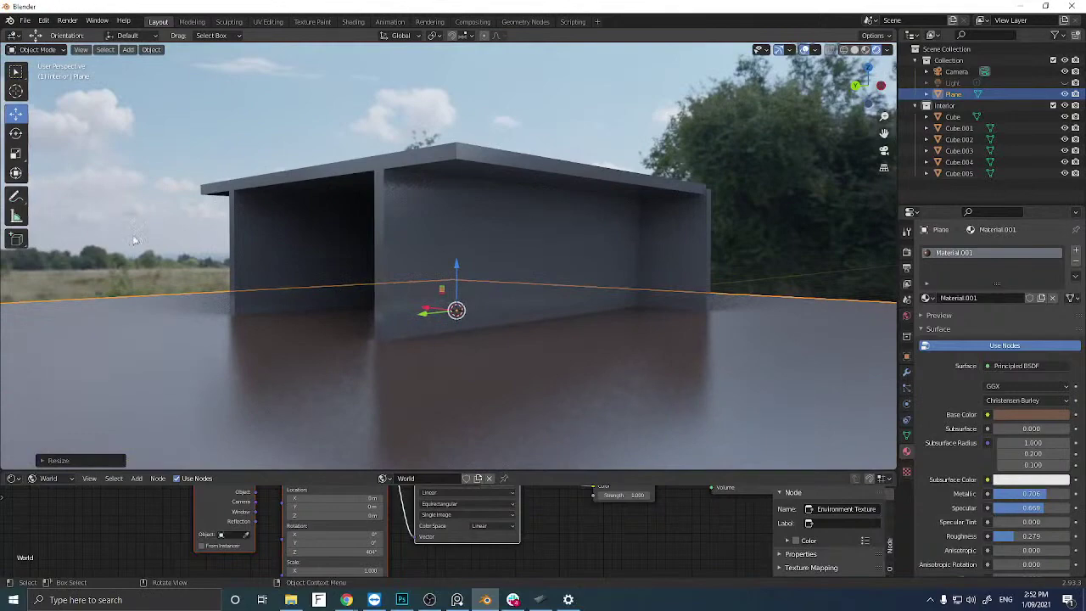
middle_drag(242, 269, 290, 271)
scroll(359, 276, up, 6)
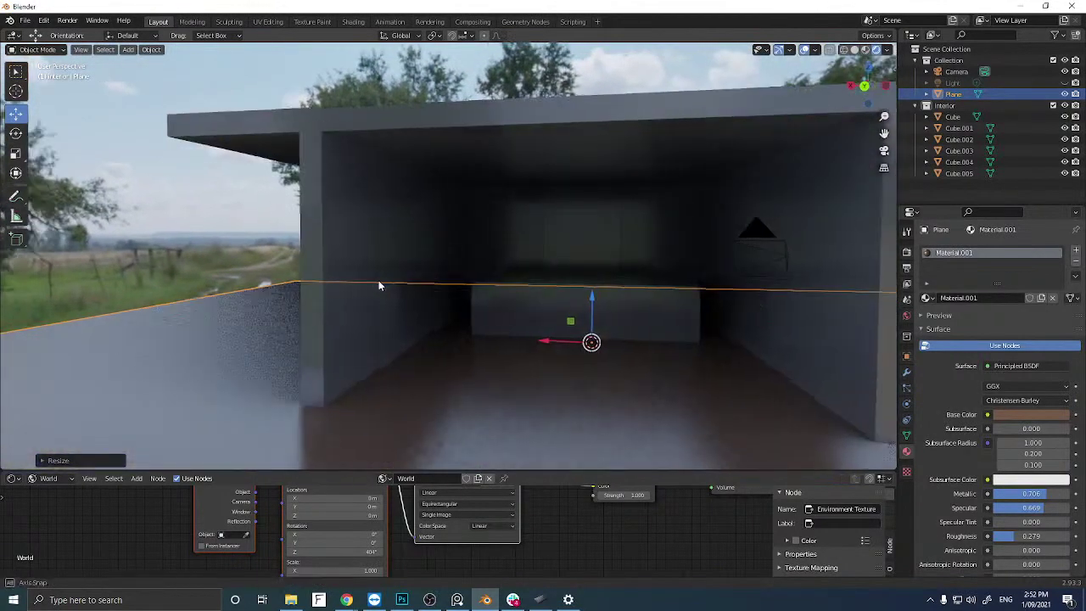
scroll(355, 285, down, 4)
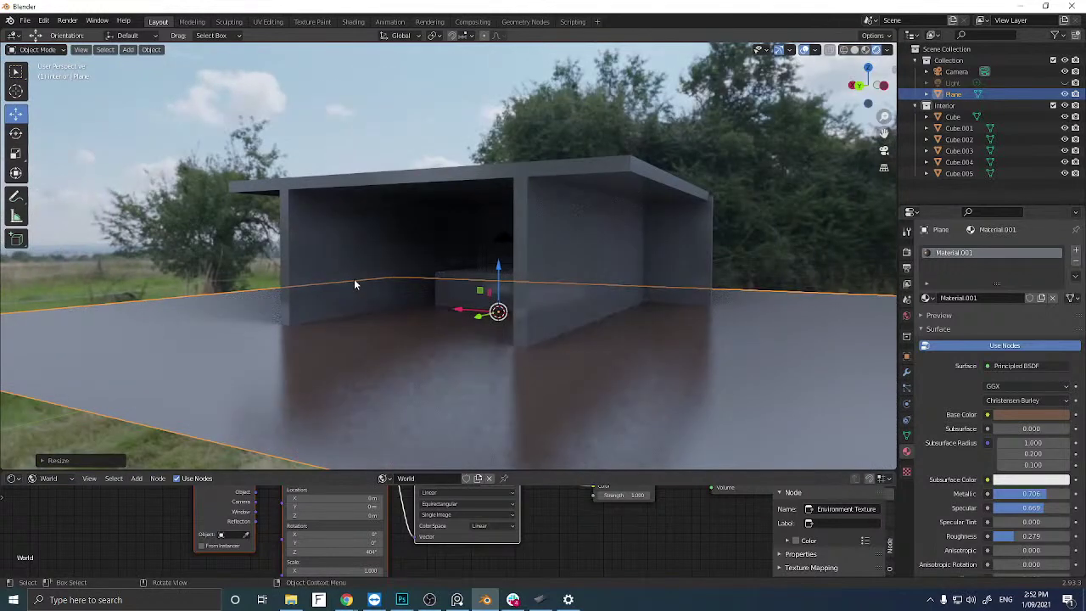
scroll(359, 286, up, 2)
click(883, 152)
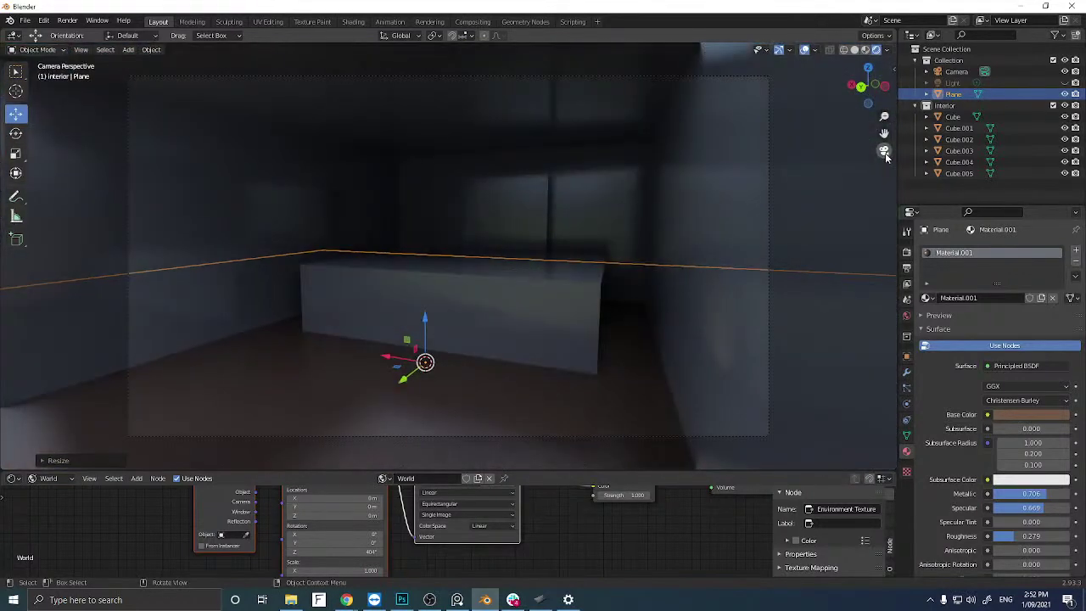
click(886, 157)
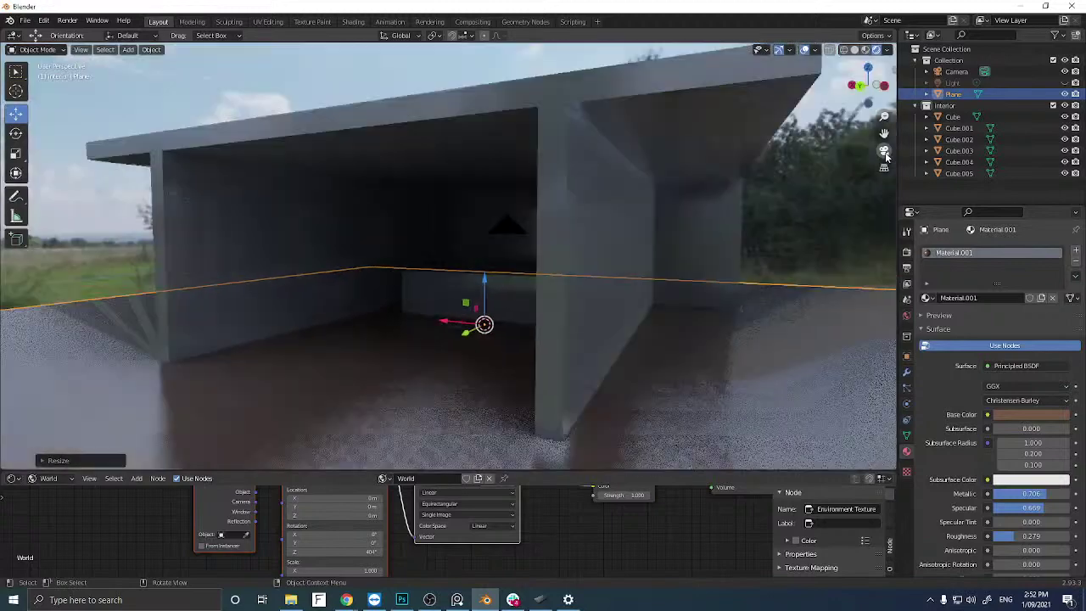
Slide the roof slab Cube.003 along the Y axis to open a gap above the back of the room.
middle_drag(574, 274, 454, 296)
scroll(515, 305, up, 3)
click(509, 302)
scroll(454, 296, up, 2)
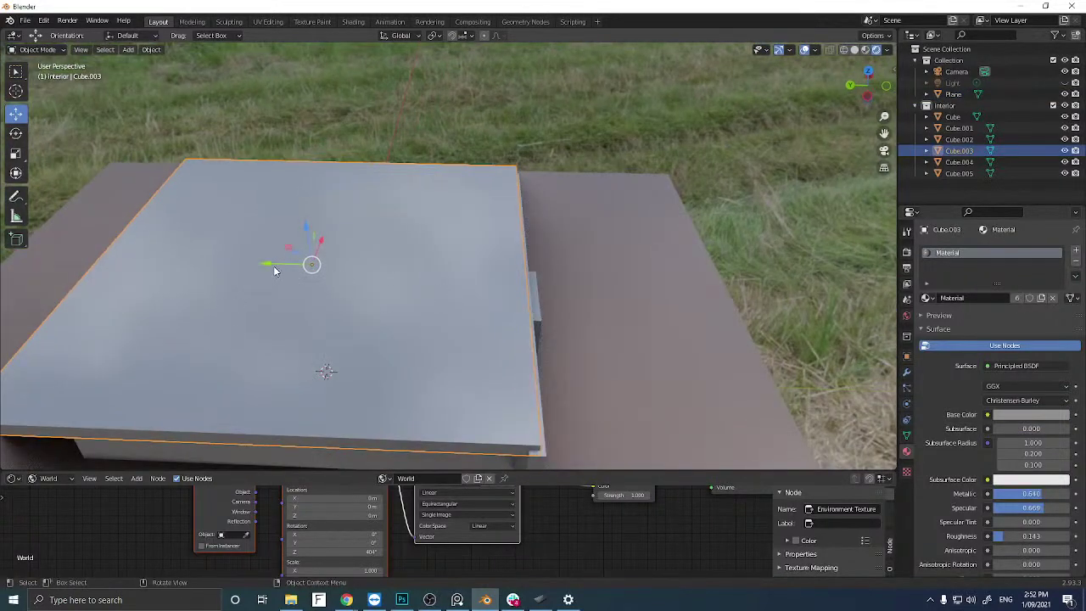
key(g)
key(y)
click(174, 262)
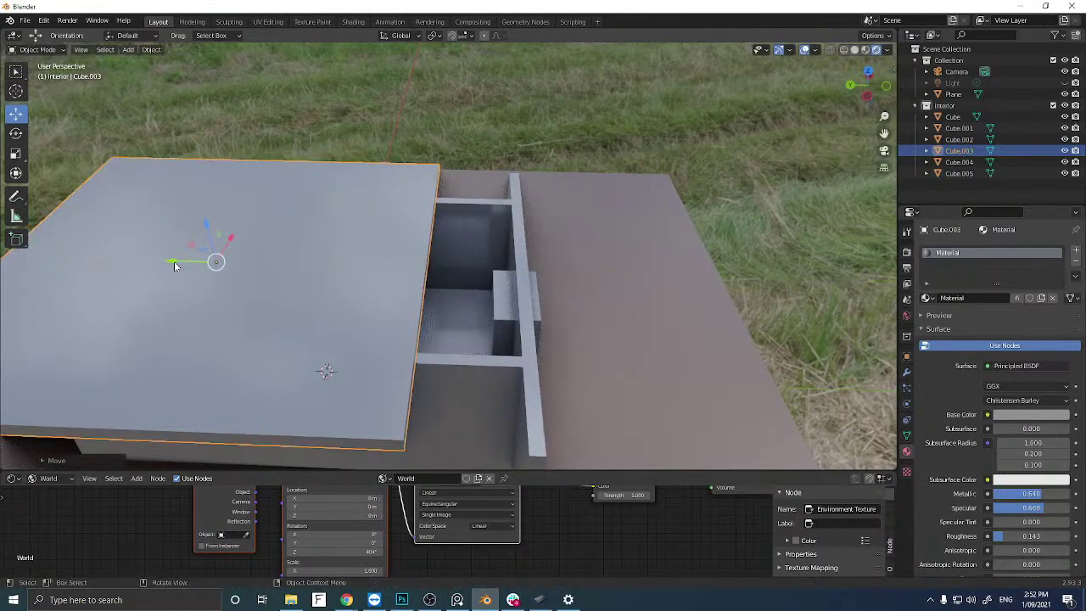
Duplicate the roof slab and place the copy along Y on the other side of the opening, leaving a narrow skylight gap.
key(g)
key(y)
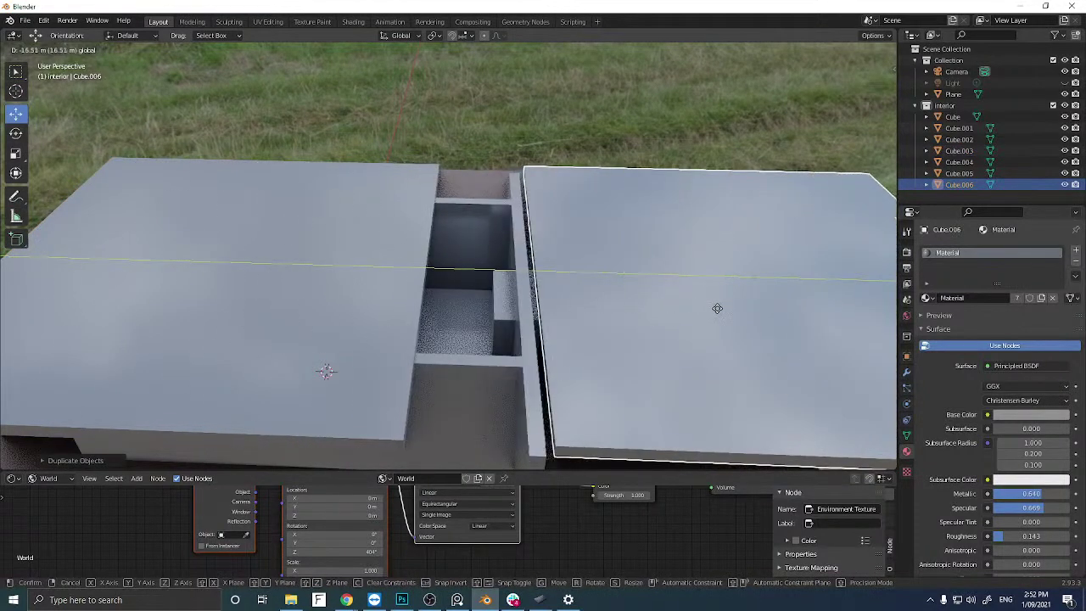
click(701, 313)
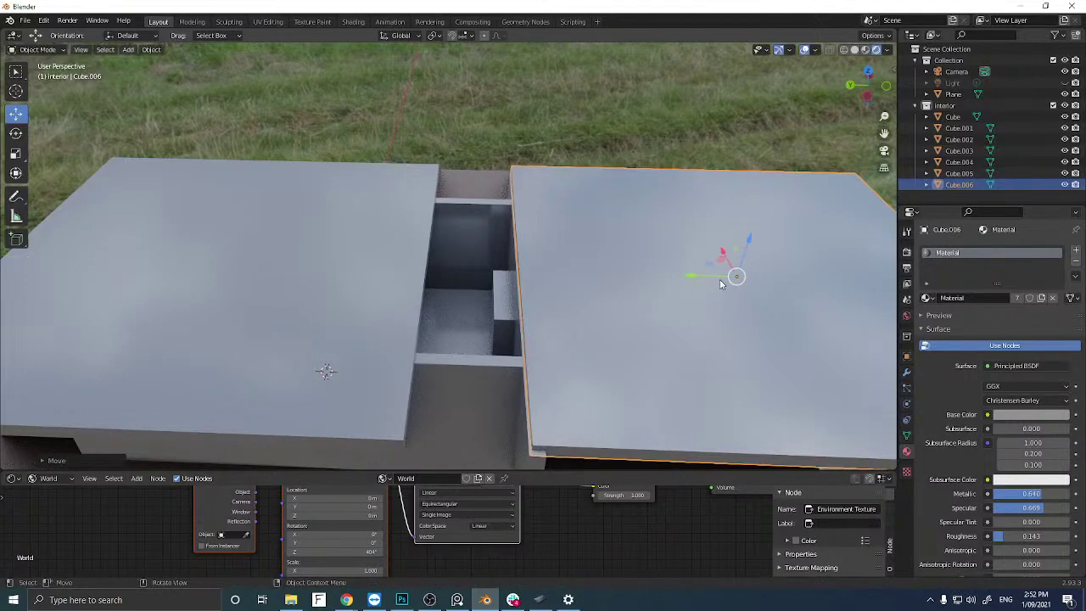
key(g)
key(y)
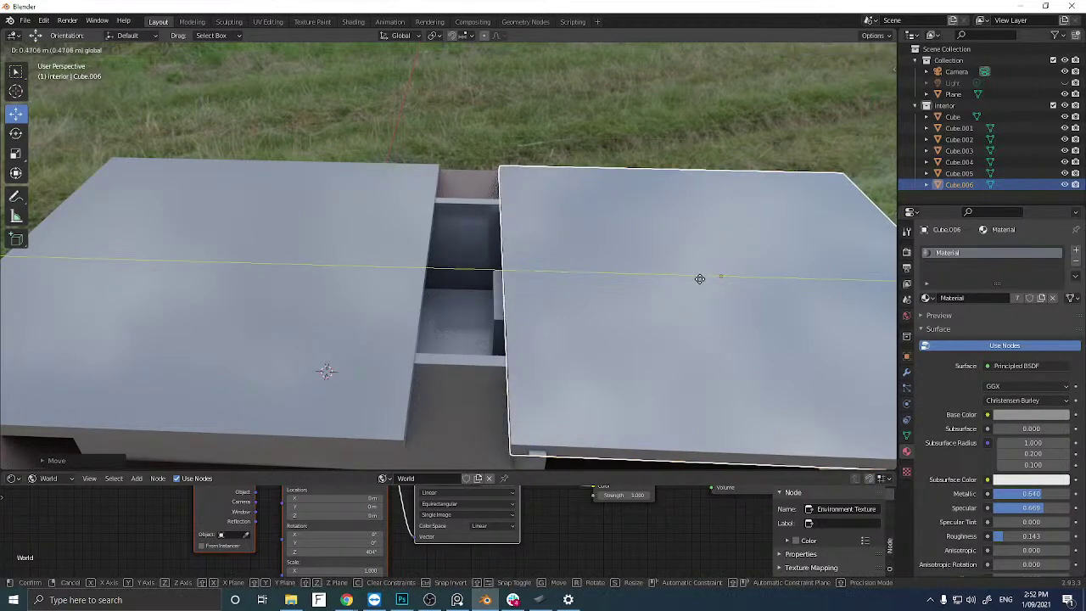
click(701, 279)
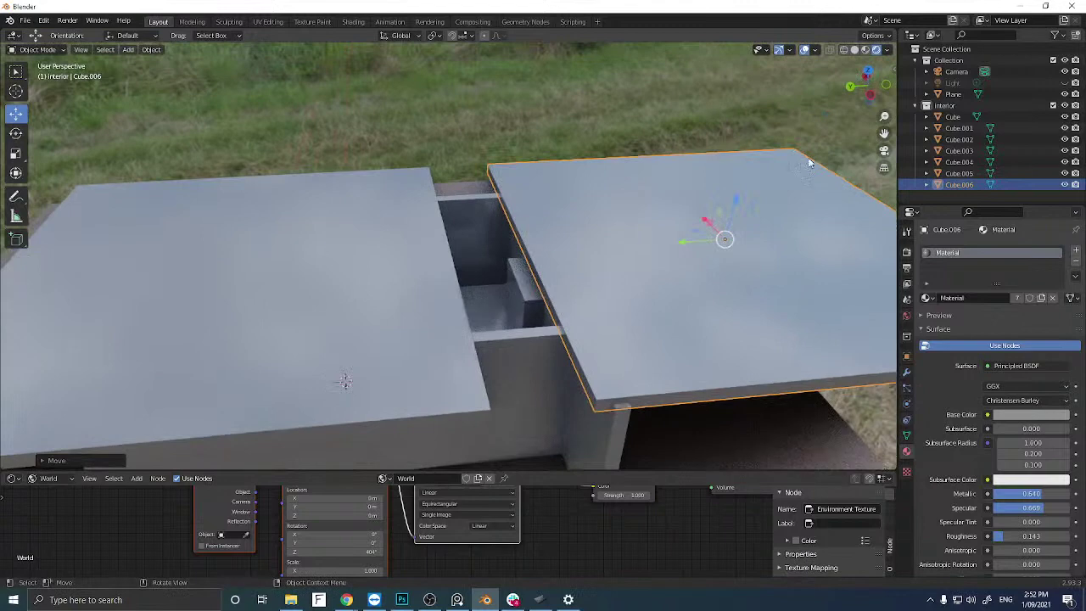
click(884, 151)
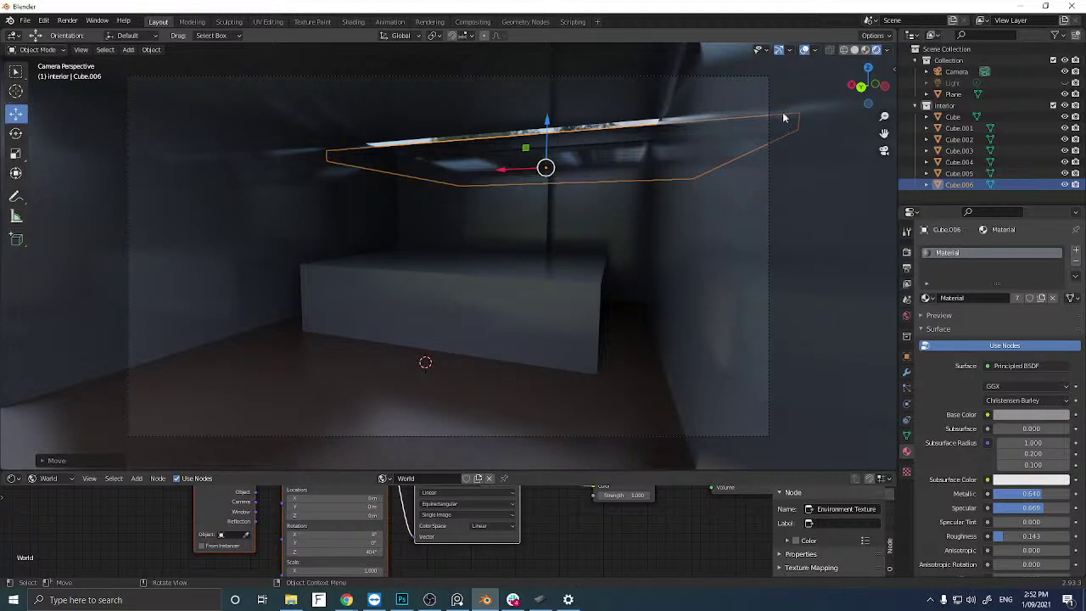
click(885, 151)
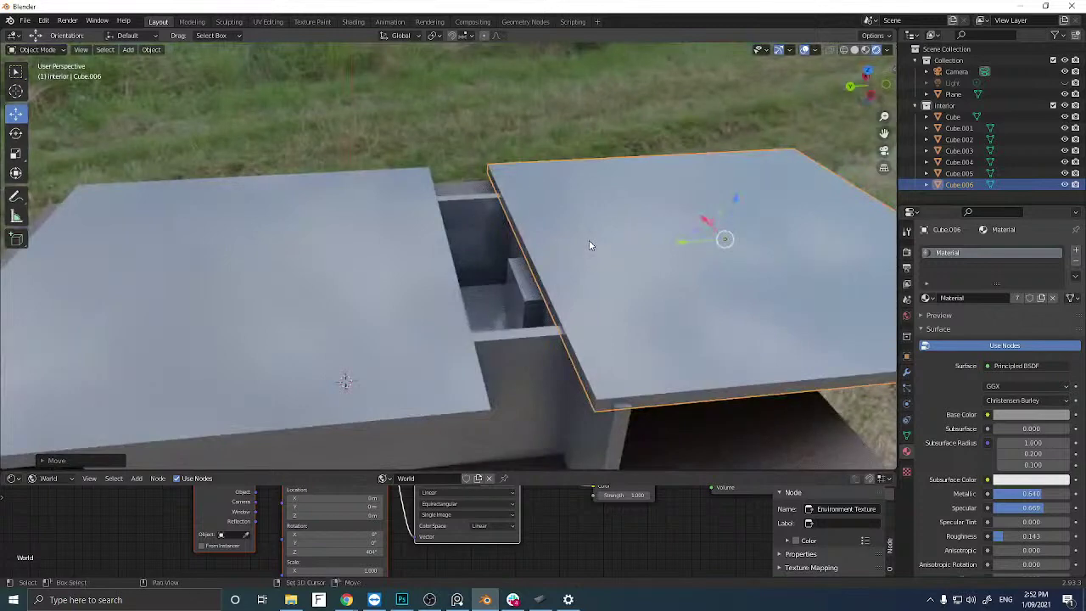
Duplicate the roof slab Cube.006, raise the copy above the roof and move it along Y to cover the skylight gap.
key(shift+d)
right_click(734, 235)
key(g)
key(z)
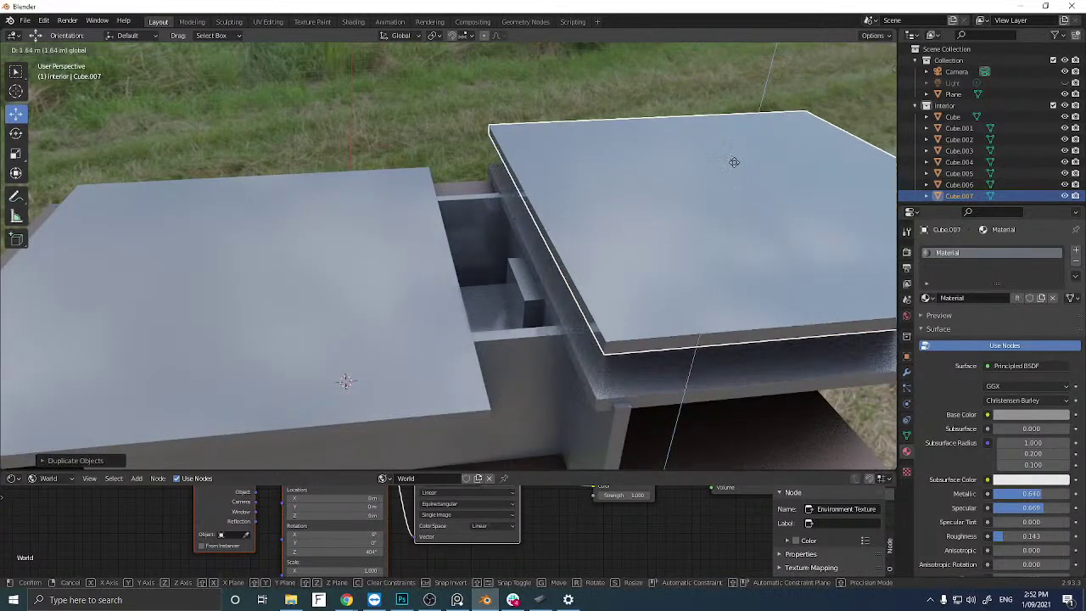
click(734, 170)
middle_drag(734, 169, 704, 204)
key(g)
key(y)
click(480, 196)
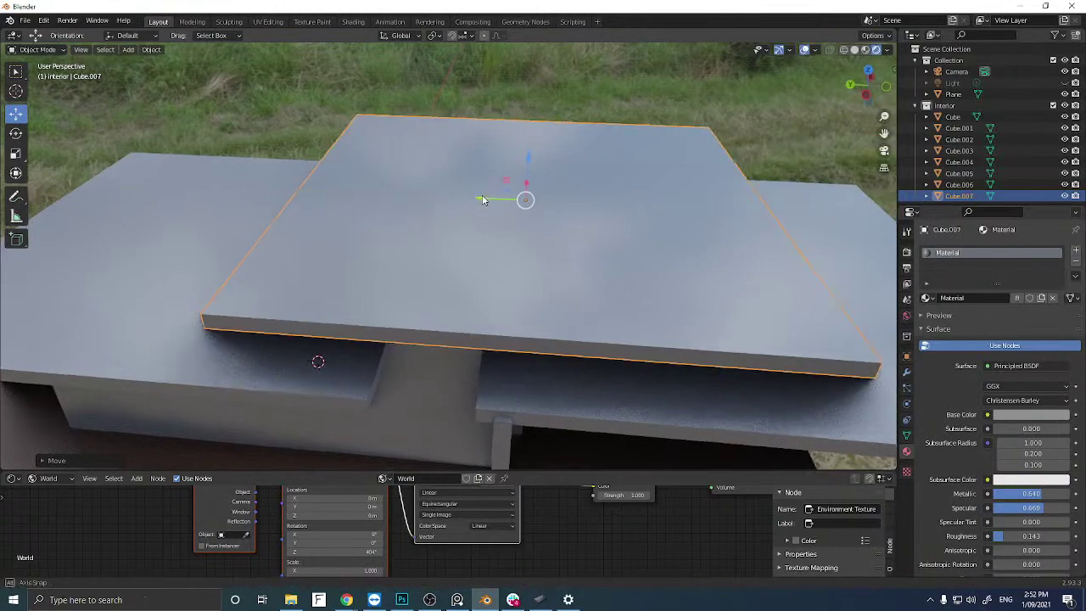
Scale up the upper slab Cube.007 and raise it along Z to clear the roof, checking the camera view.
mouse_move(480, 196)
middle_down()
mouse_move(500, 174)
mouse_move(493, 189)
middle_up()
key(s)
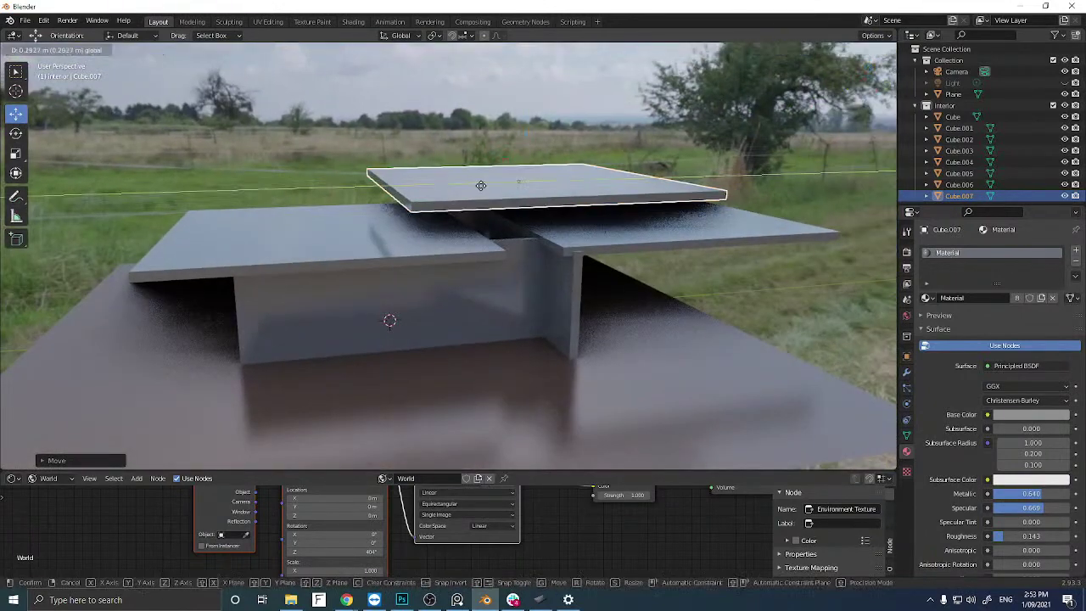
right_click(490, 189)
key(s)
click(475, 204)
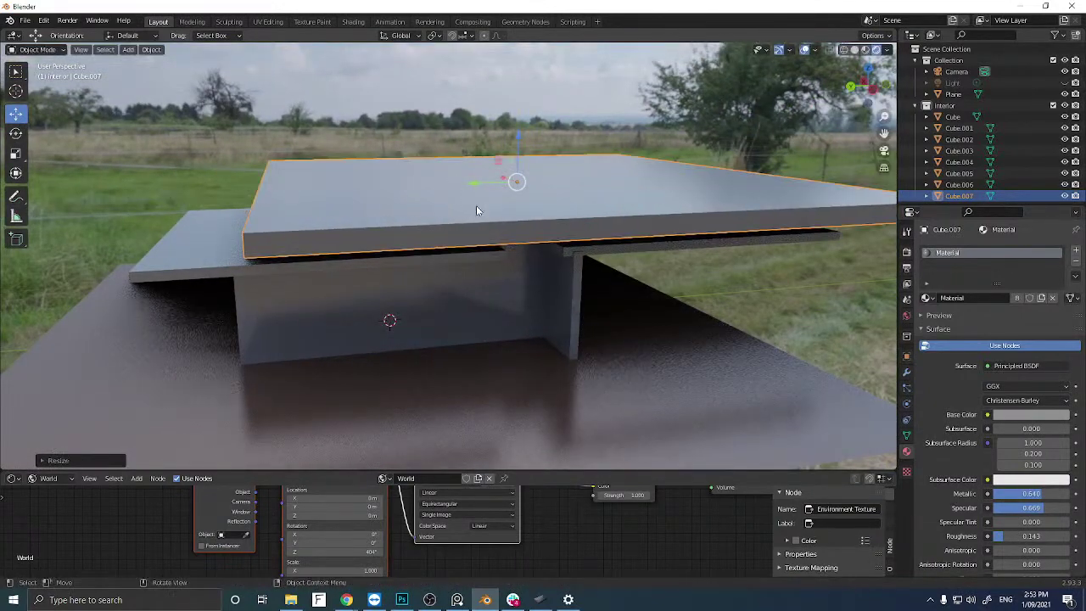
key(g)
key(z)
click(525, 143)
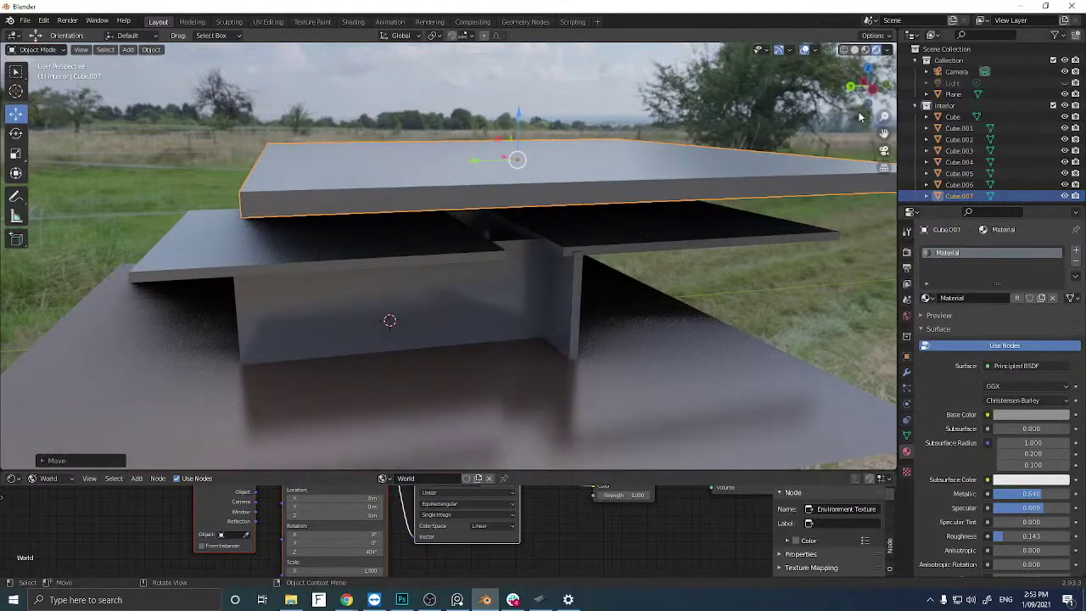
click(885, 151)
click(884, 151)
Shift the upper slab Cube.007 along the X axis and scale it up further to cover the whole building.
middle_drag(509, 183, 588, 222)
key(g)
key(x)
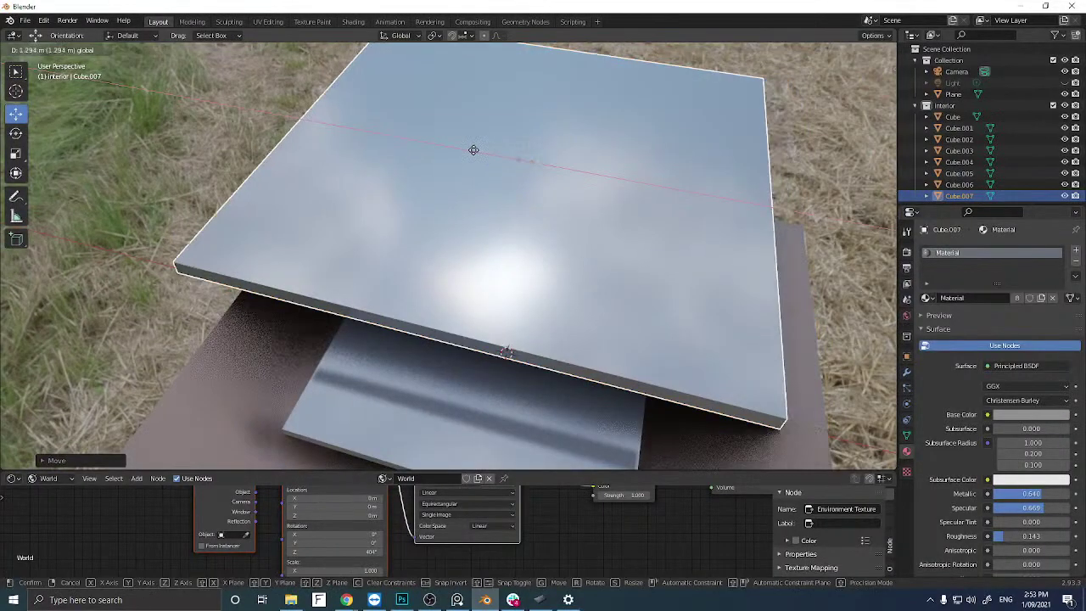
click(390, 148)
key(s)
click(351, 145)
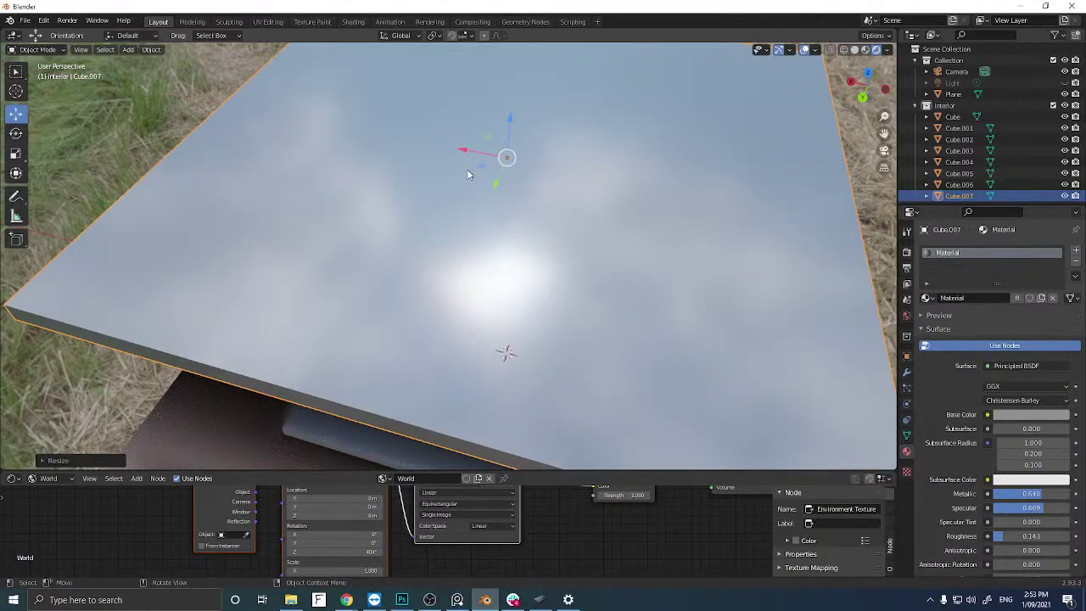
Raise the enlarged upper slab Cube.007 slightly along the Z axis and check the interior through the camera.
middle_drag(467, 168, 473, 122)
key(g)
key(z)
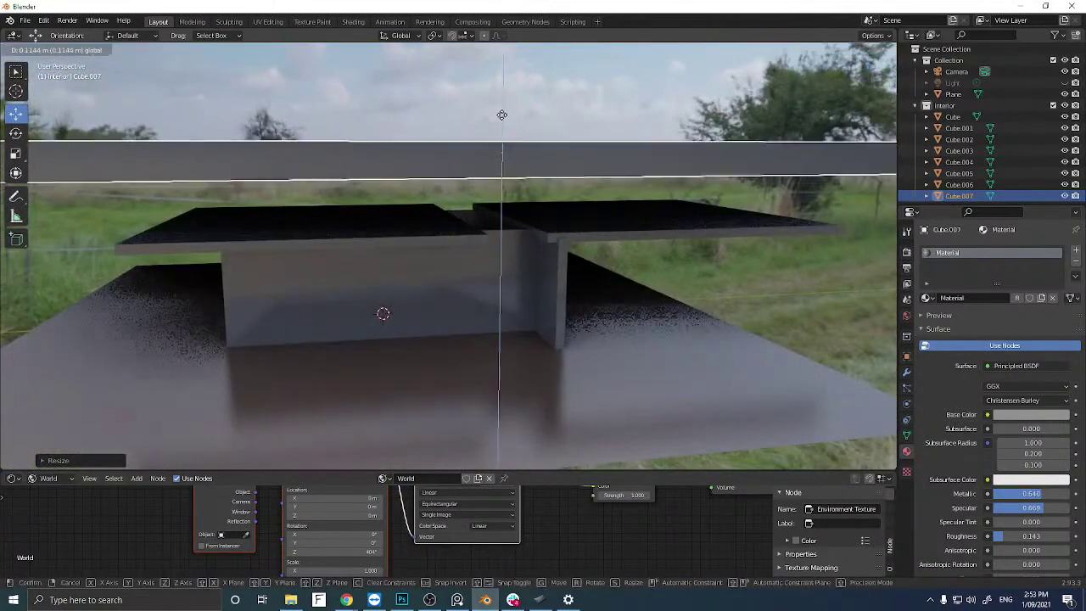
click(554, 122)
click(885, 151)
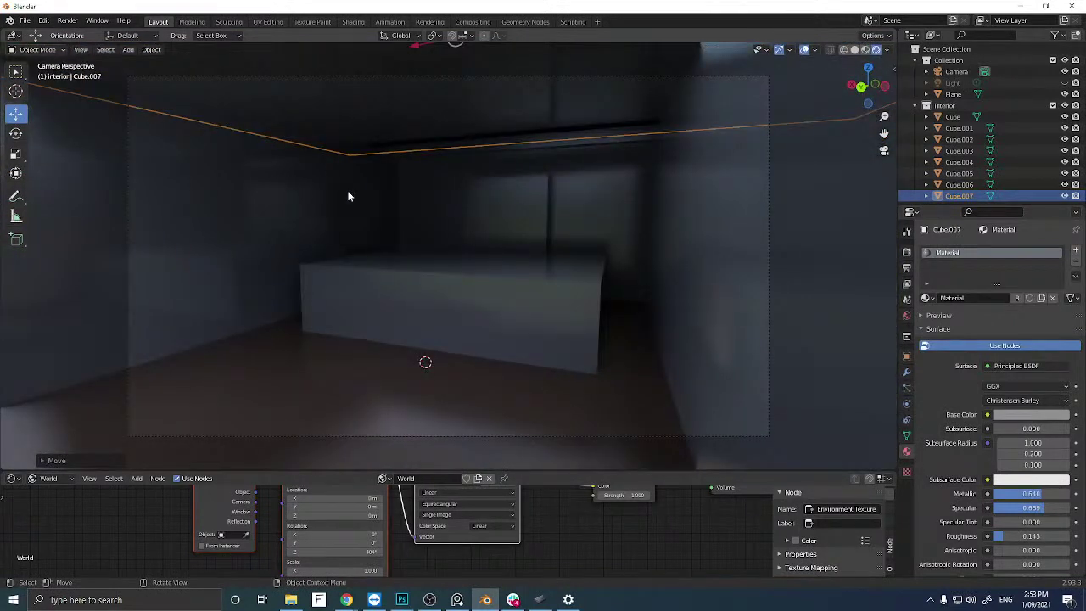
Unhide the Light object in the viewport and view its effect on the roof from outside.
click(1066, 83)
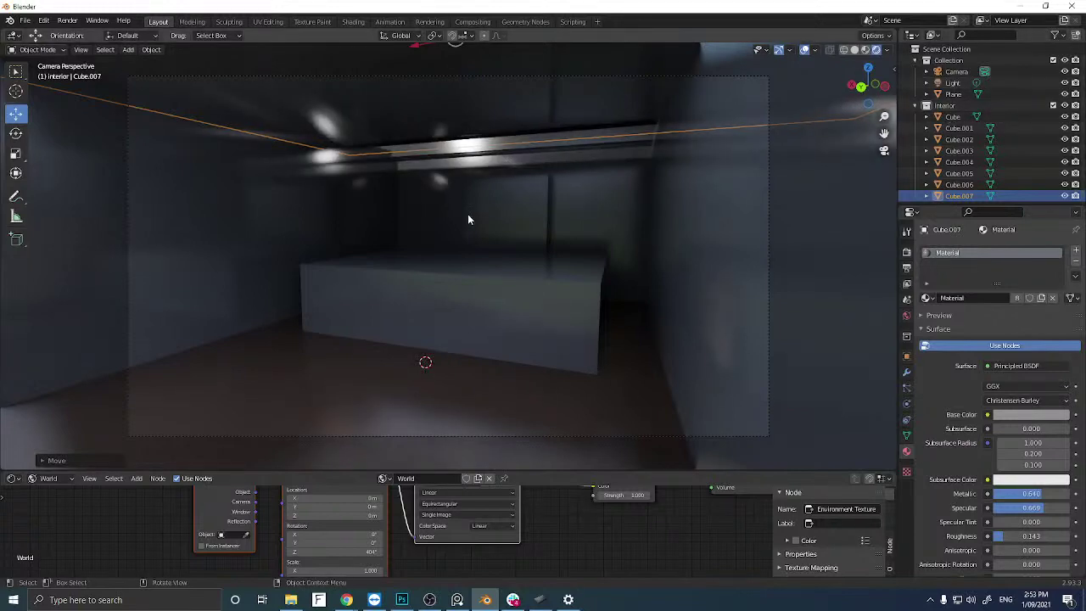
middle_drag(516, 240, 475, 247)
scroll(449, 244, down, 6)
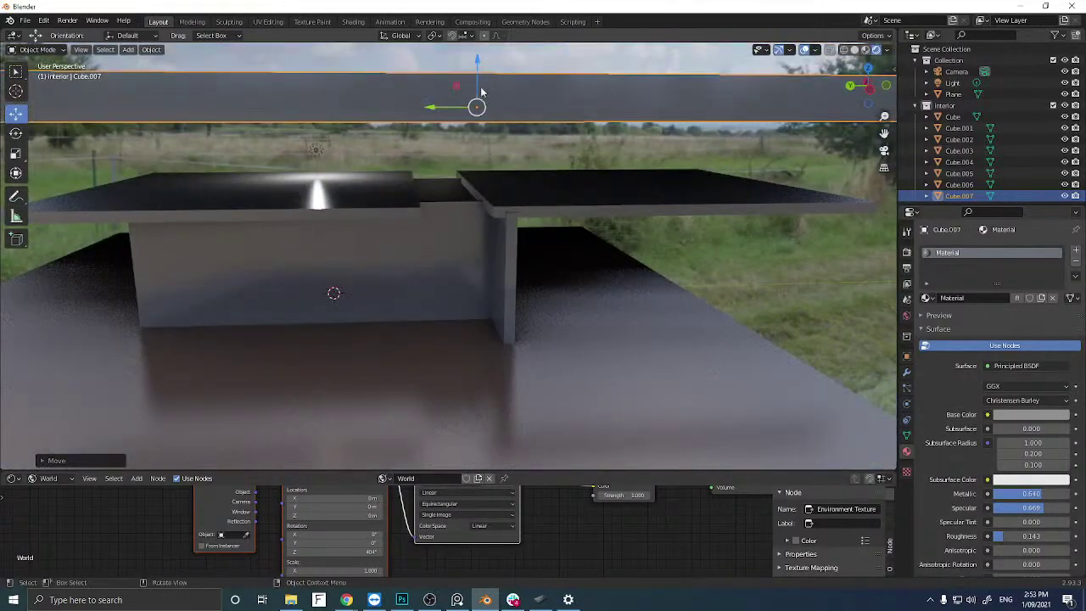
Select the Light and move it along the Y axis to the gap between the two roof slabs, checking the camera view.
mouse_move(481, 91)
mouse_down()
mouse_move(479, 64)
mouse_move(473, 102)
mouse_up()
key(ctrl+z)
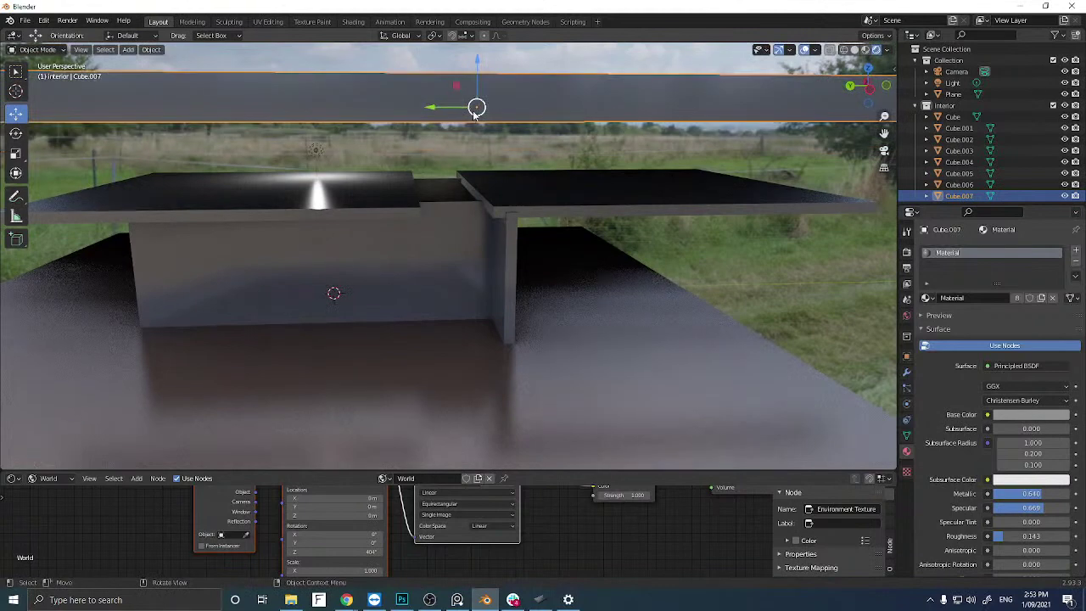
key(alt+a)
click(957, 81)
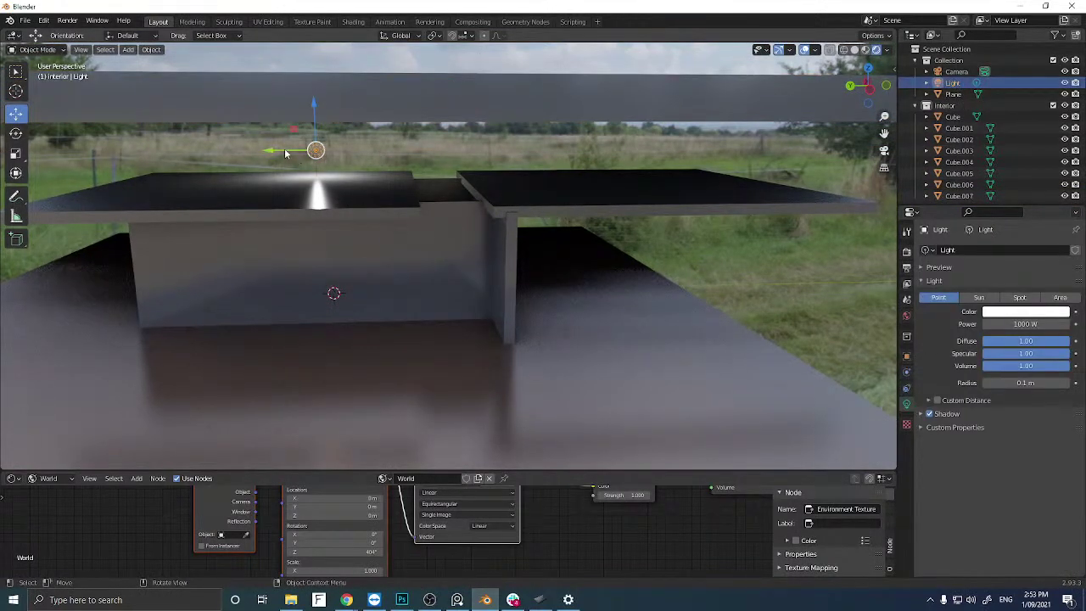
drag(273, 153, 402, 161)
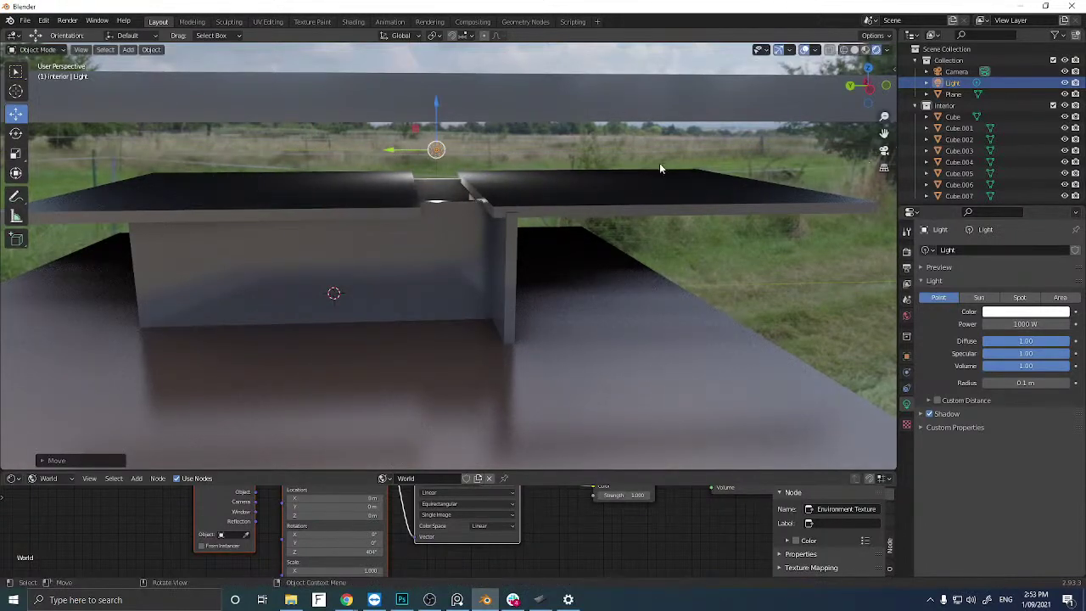
click(884, 150)
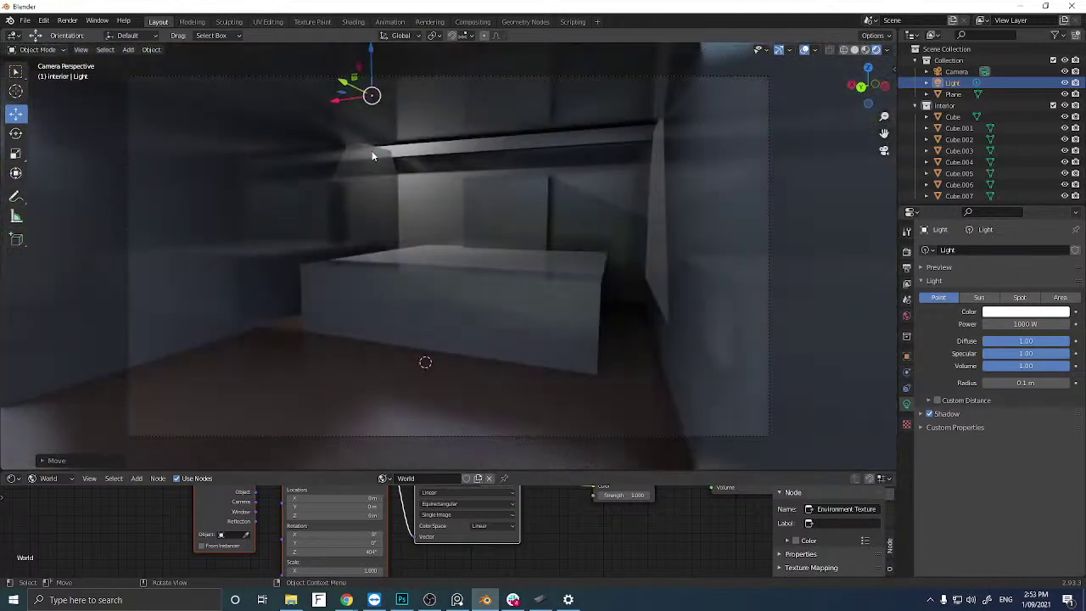
Reposition the Light along the Y and X axes above the roof opening and check the interior through the camera.
key(g)
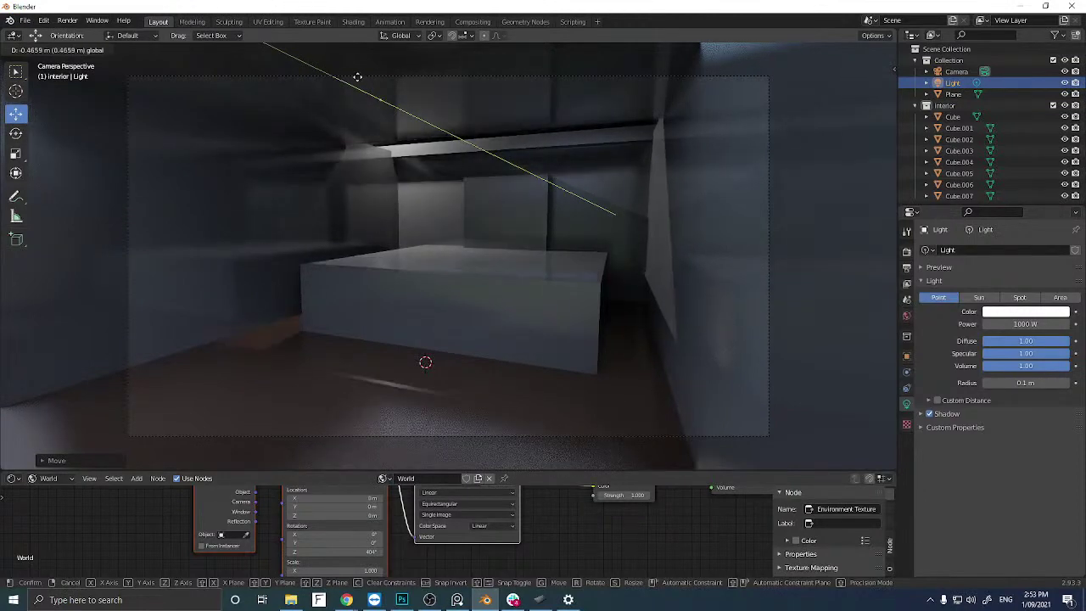
click(365, 92)
drag(346, 103, 707, 126)
middle_drag(697, 153, 594, 178)
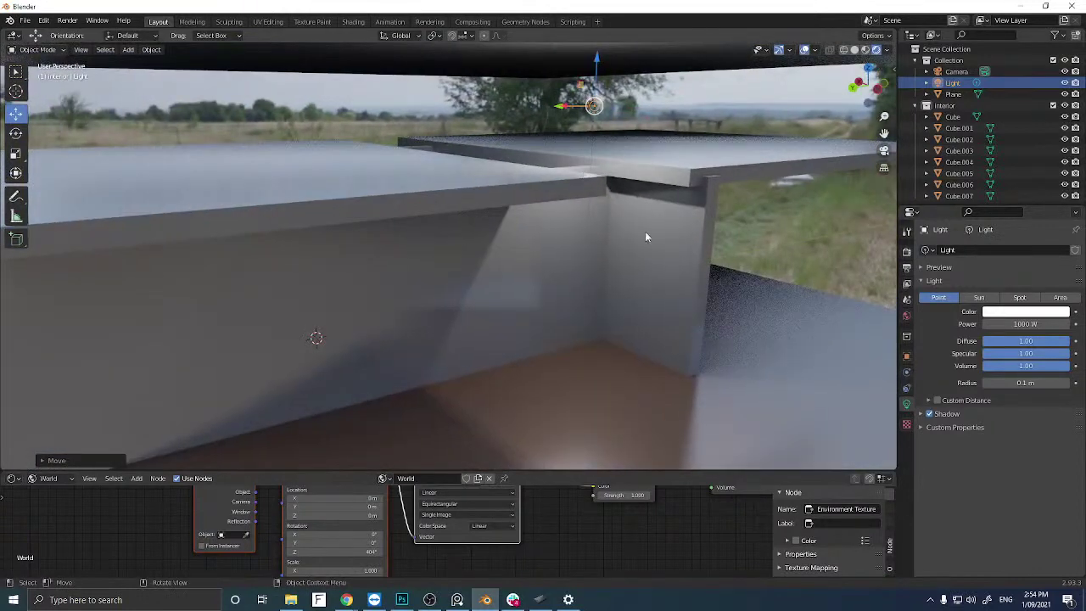
click(884, 150)
scroll(587, 258, up, 5)
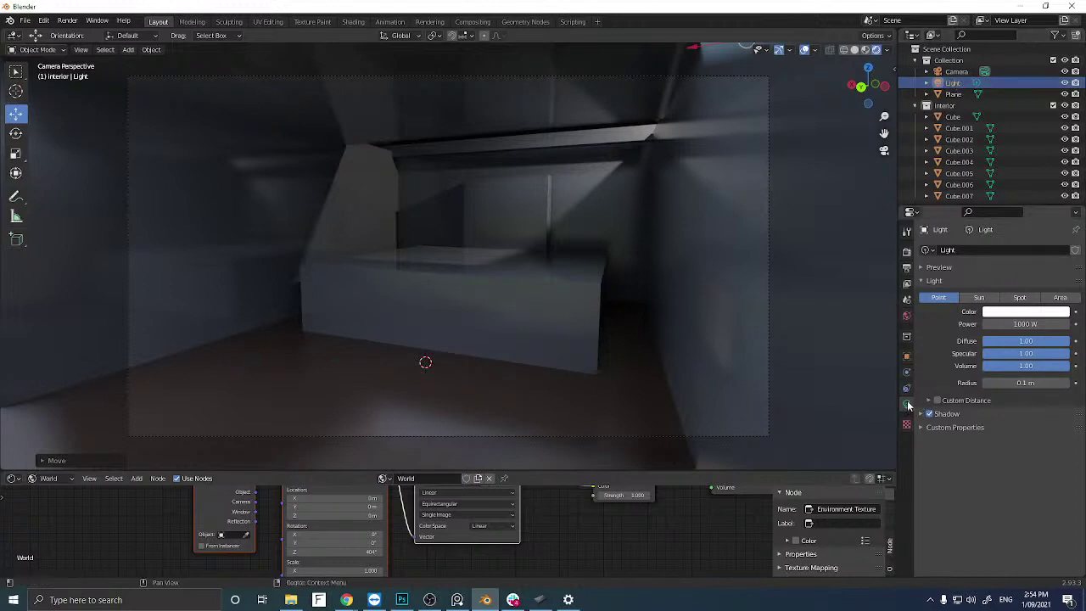
Set the power of the point light named Light to 10000 W.
click(957, 71)
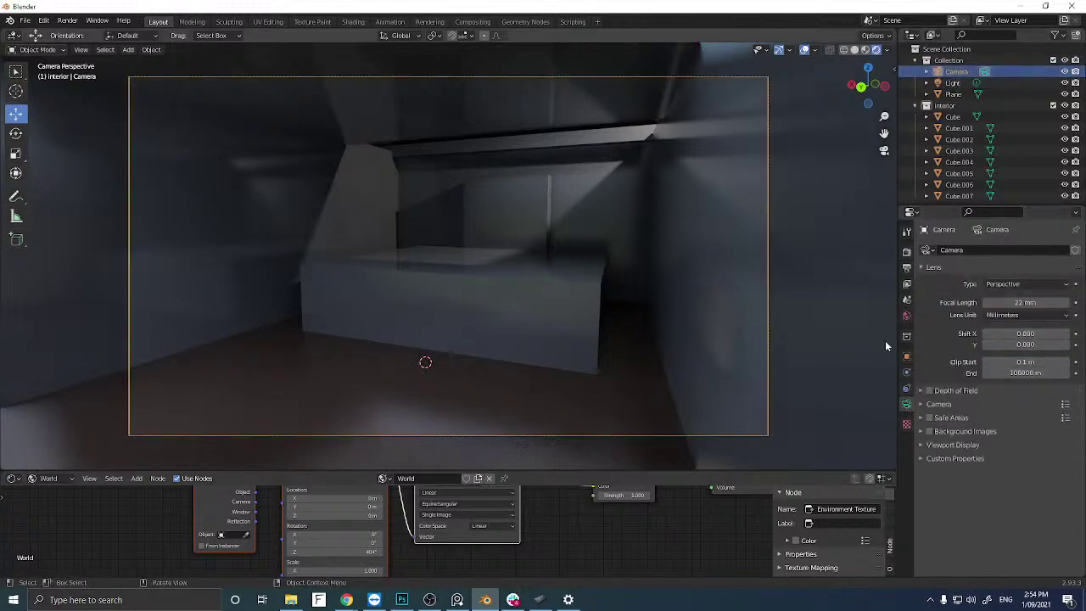
click(954, 83)
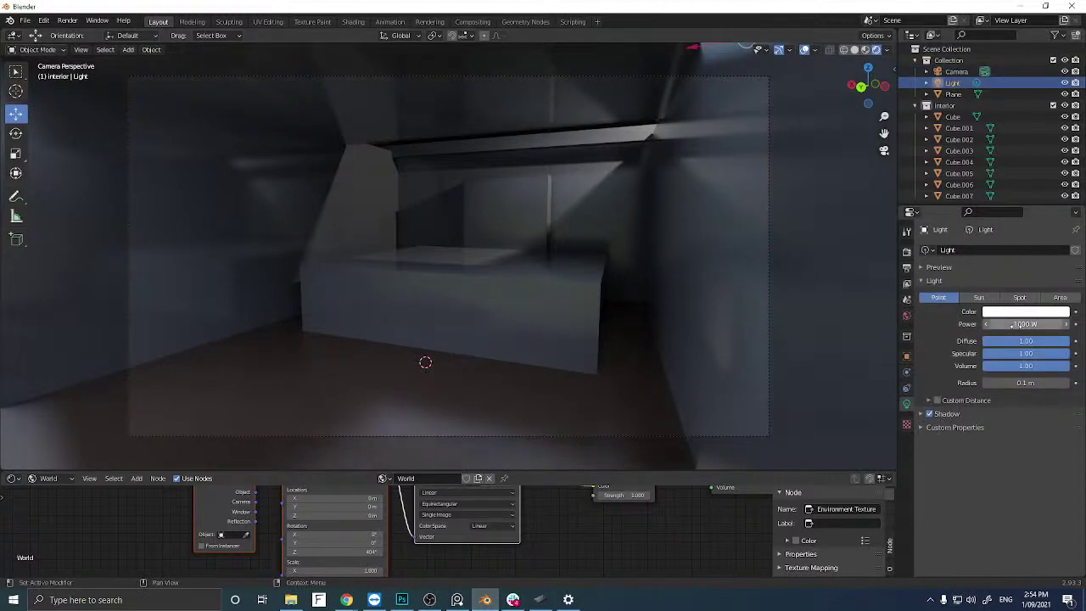
click(1025, 324)
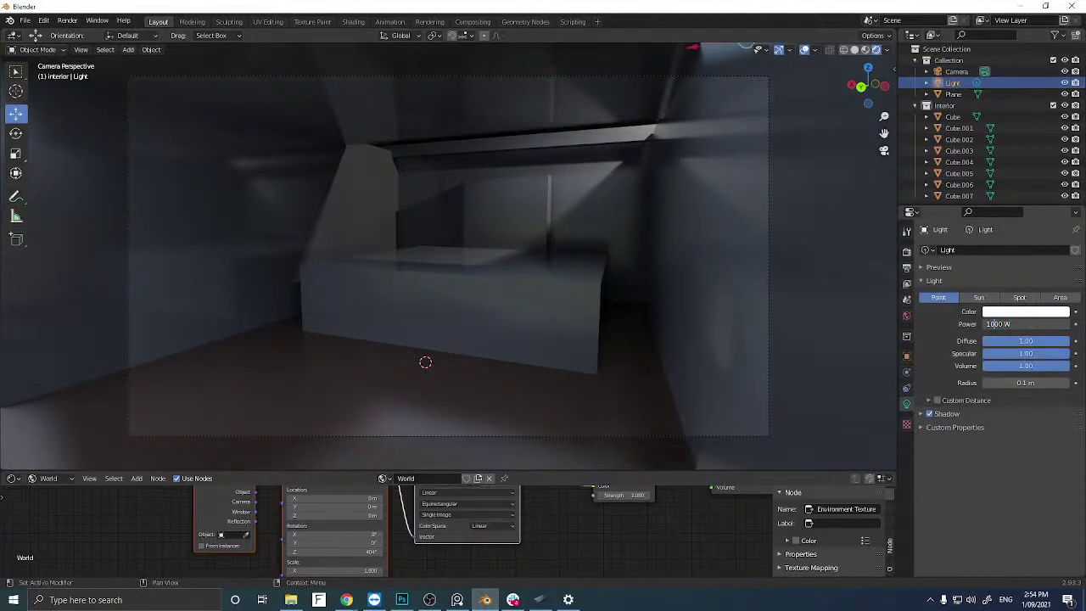
text(10000)
key(Return)
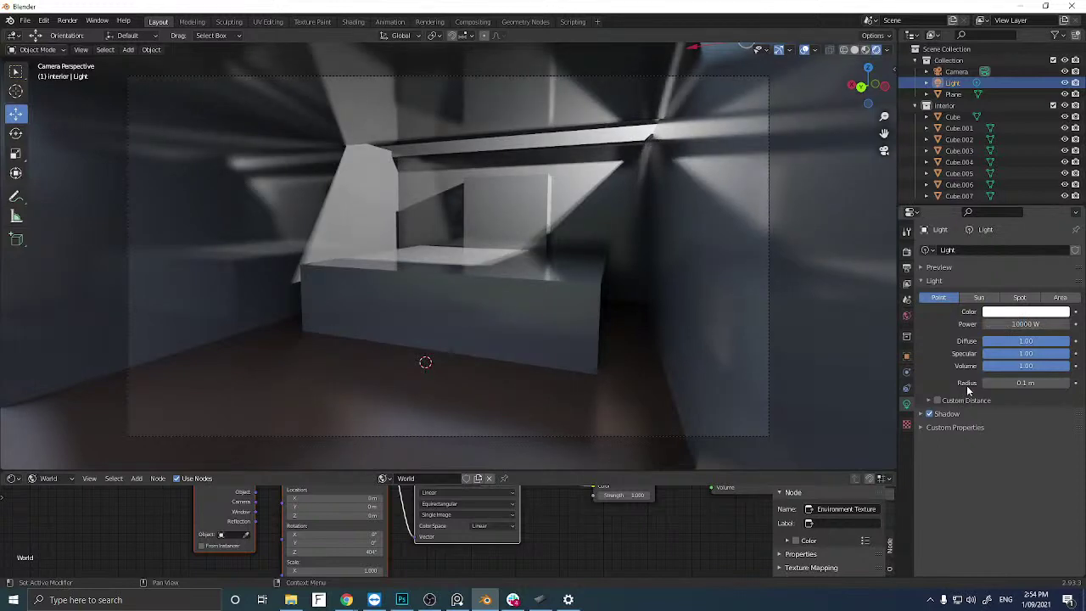
Try a power of 100000 W on the Light, and undo that change.
click(999, 324)
text(100000)
key(Return)
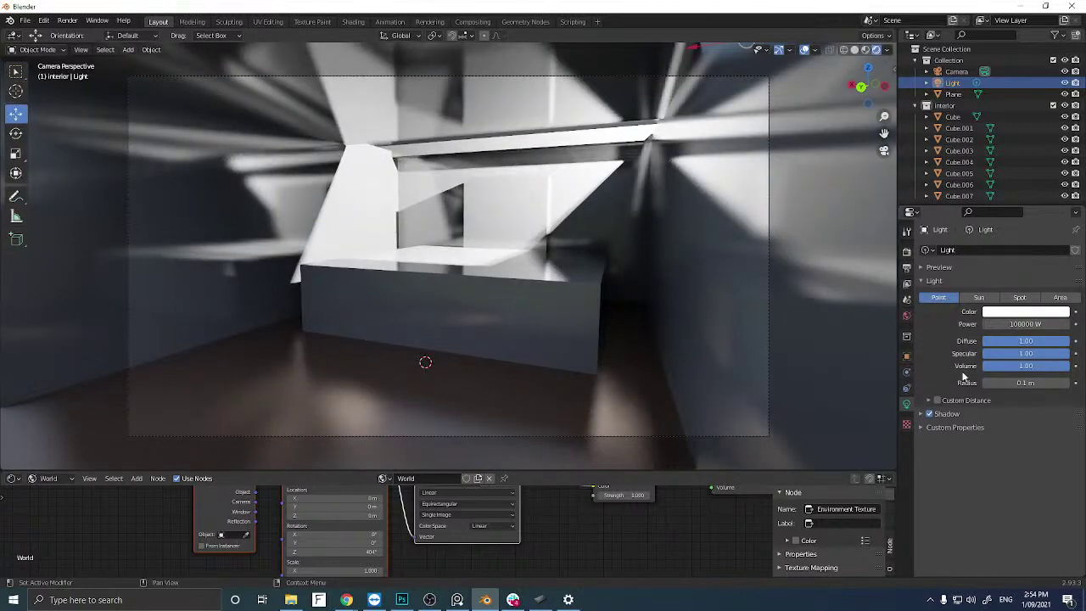
key(ctrl+z)
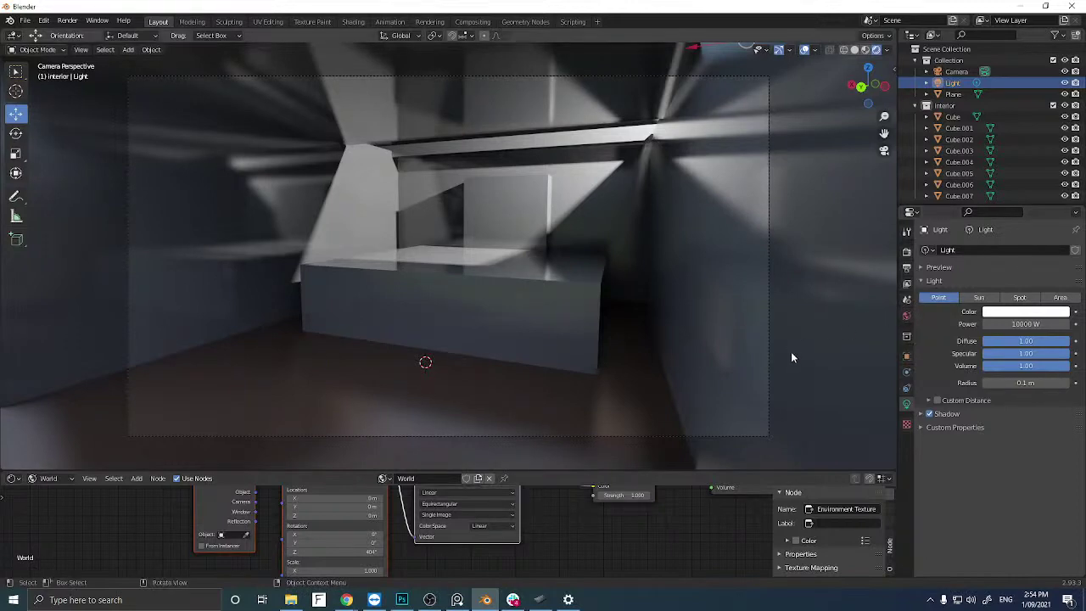
Duplicate the Light in place and lower the copy along the Z axis to below the roof.
middle_drag(760, 308, 670, 315)
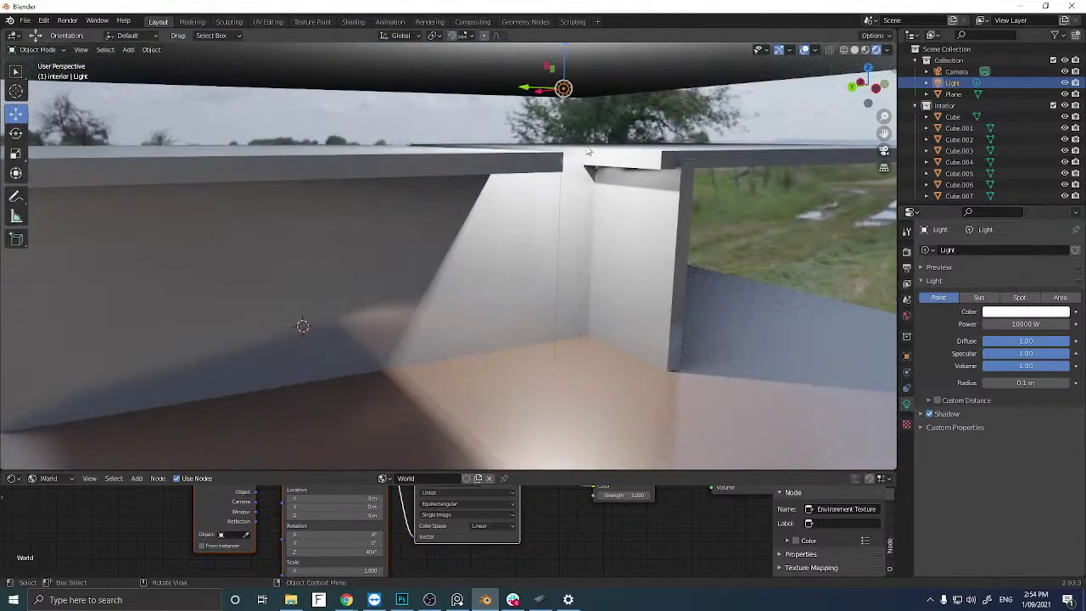
click(566, 85)
click(564, 88)
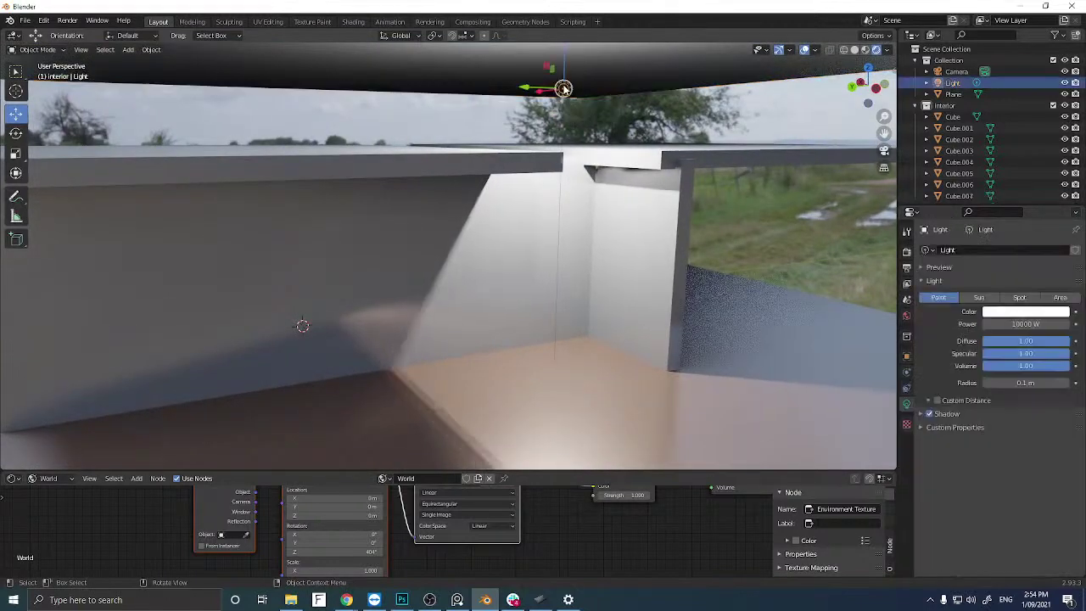
key(shift+d)
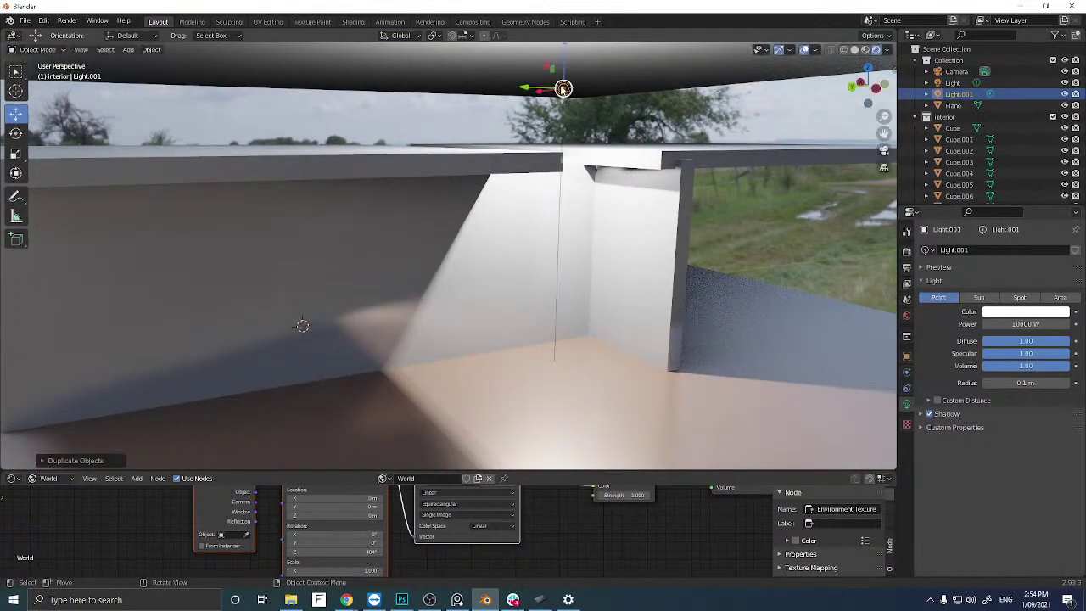
right_click(564, 87)
middle_drag(564, 87, 589, 83)
drag(588, 82, 577, 197)
middle_drag(577, 197, 536, 117)
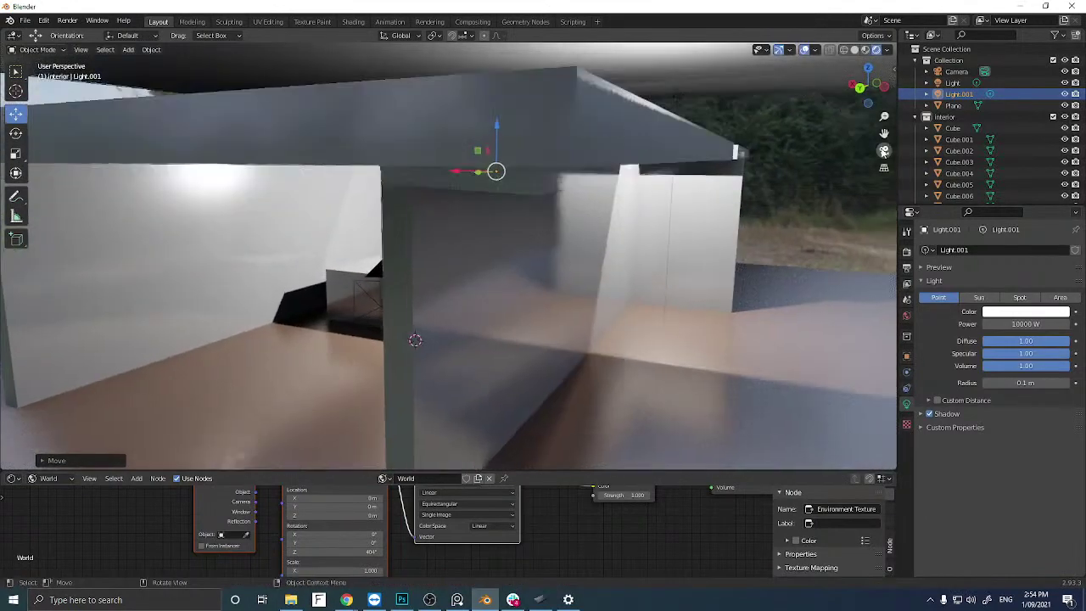
In the camera view, adjust Light.001's height along Z and shift it along X toward the room's right wall.
key(KP_0)
key(g)
key(z)
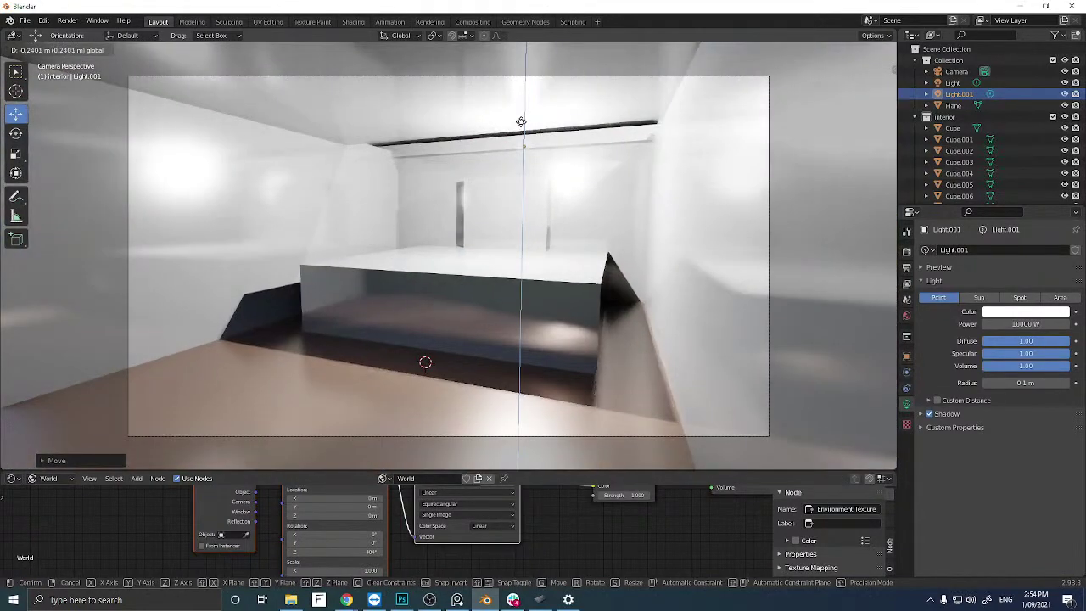
click(506, 153)
key(g)
key(x)
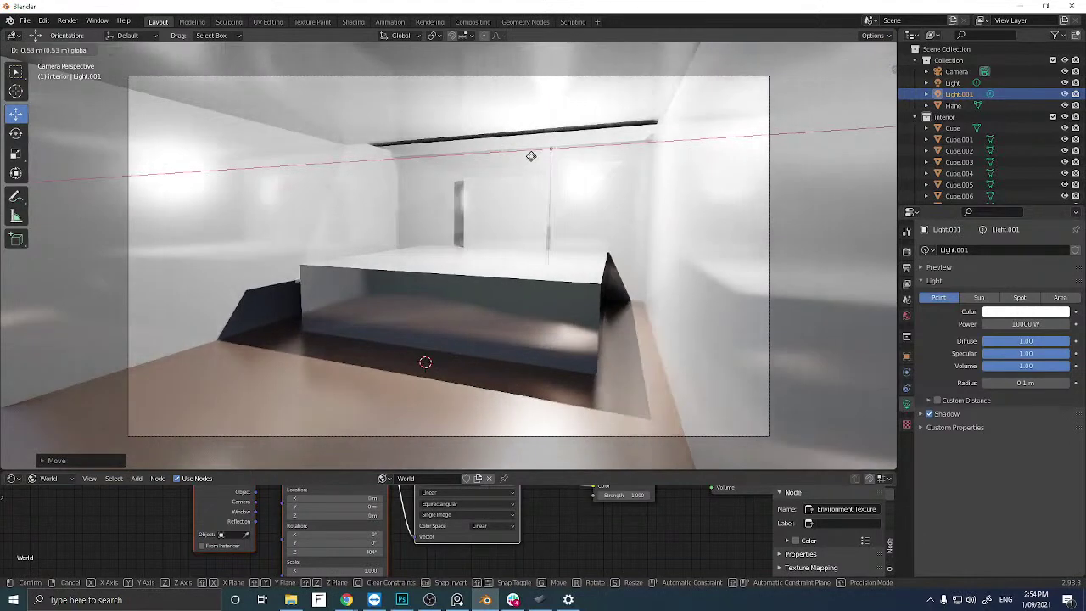
click(555, 160)
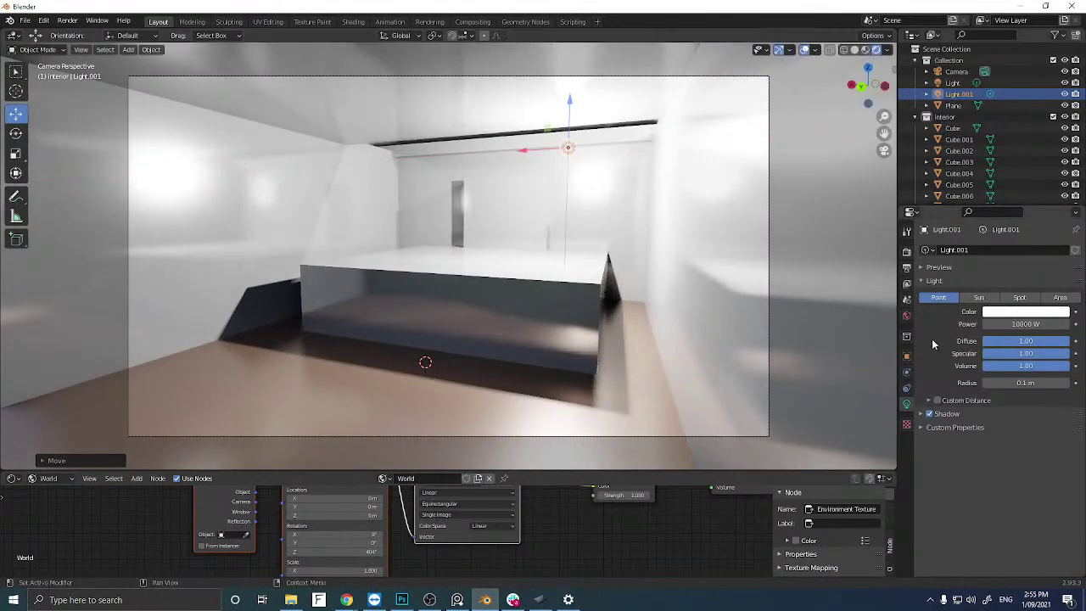
Set the power of Light.001 to 500 W.
click(1019, 325)
click(1006, 324)
key(BackSpace)
key(BackSpace)
key(BackSpace)
key(BackSpace)
key(BackSpace)
key(Delete)
key(Delete)
text(500W)
key(Return)
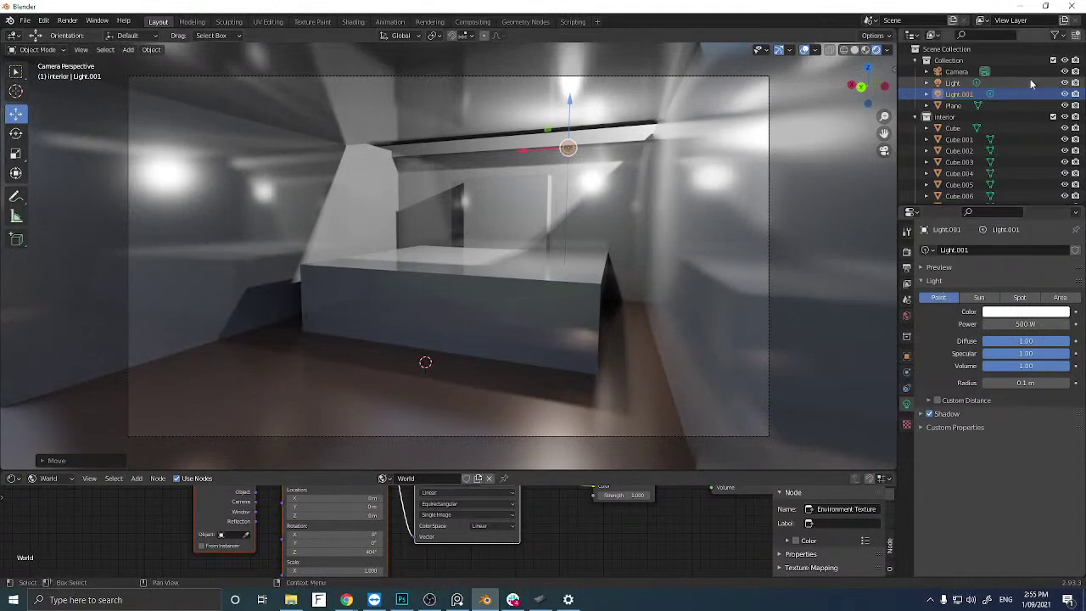
Toggle Light.001's viewport visibility to compare its effect, and reduce its power to 200 W.
click(1066, 94)
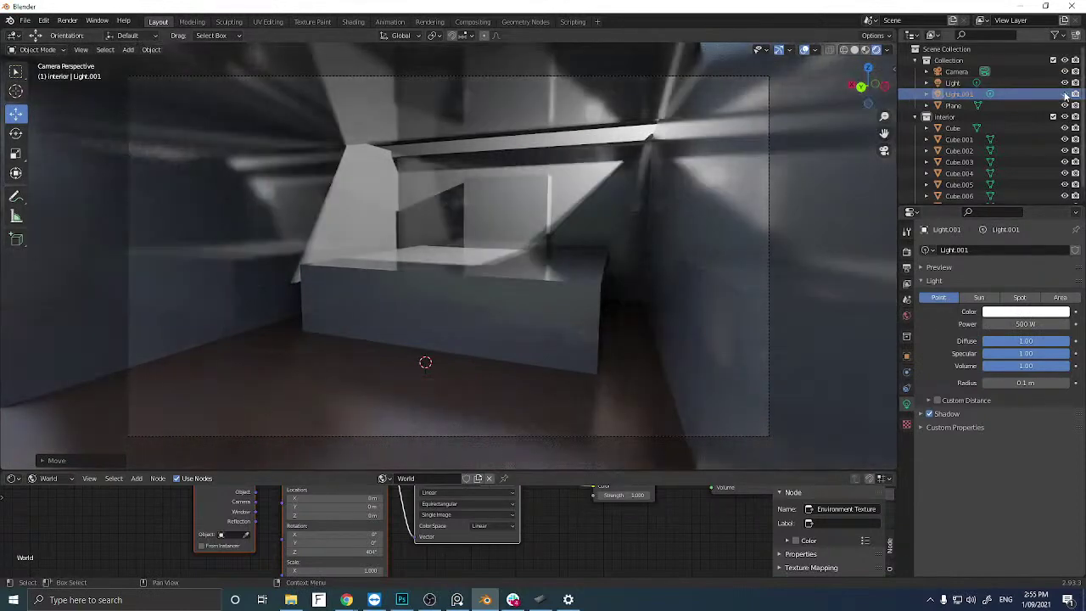
click(1066, 95)
click(1066, 94)
click(1065, 95)
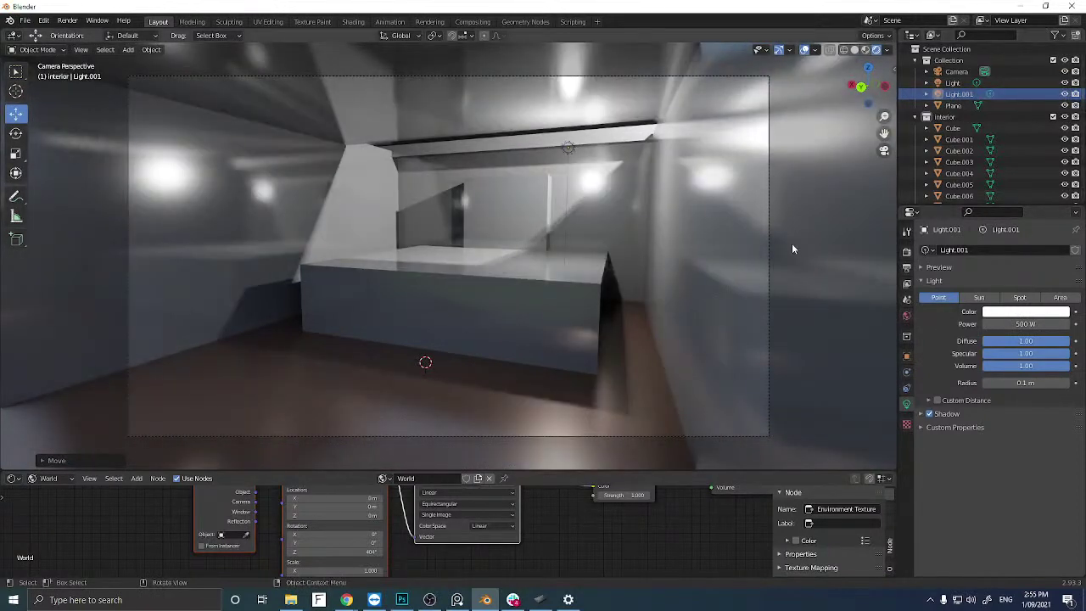
click(1027, 324)
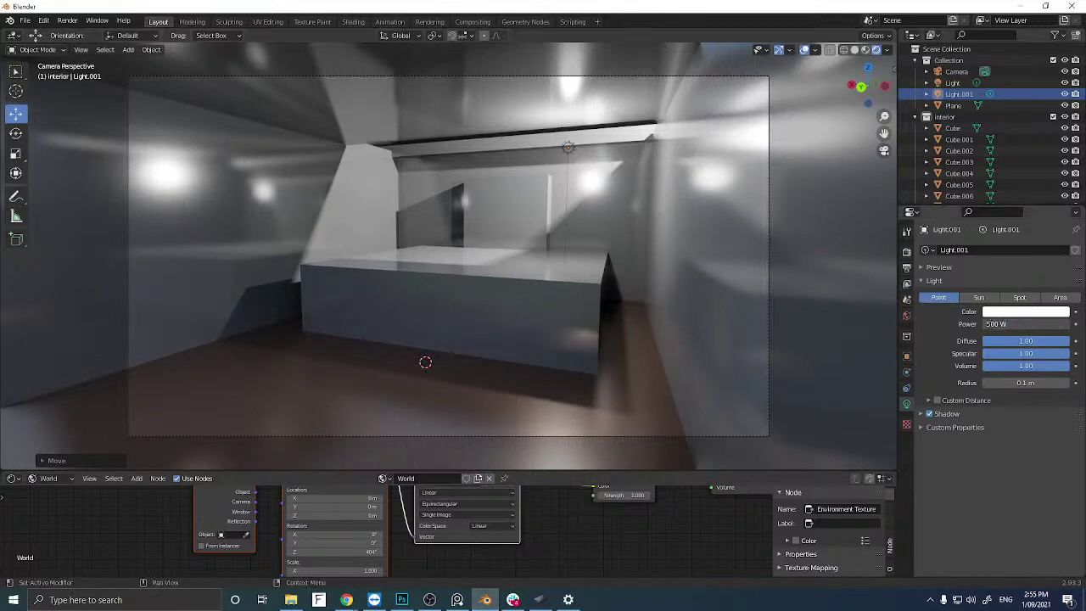
text(200)
key(Return)
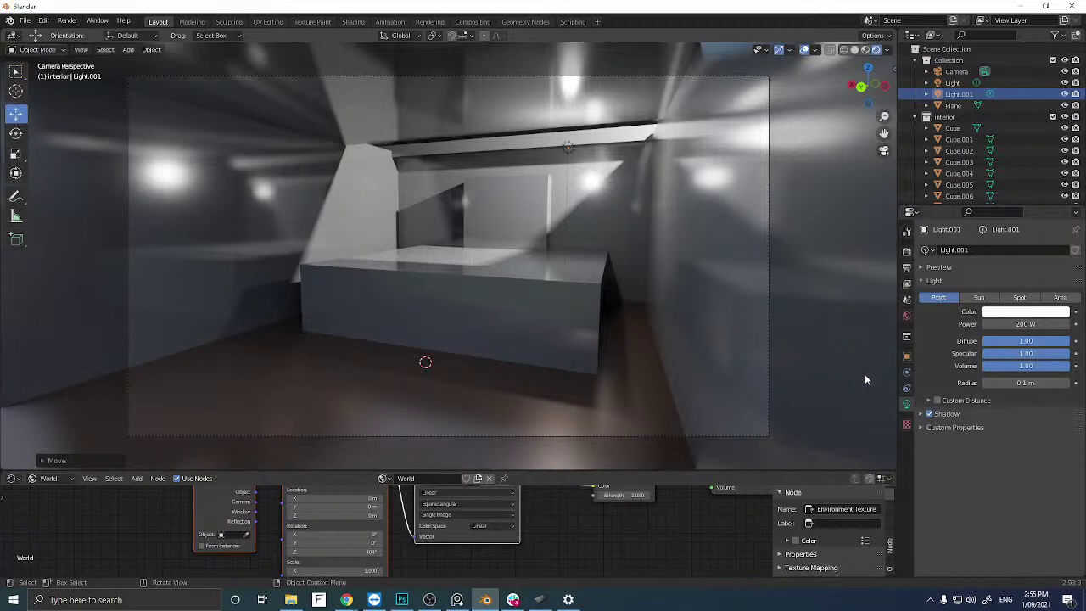
Raise the roughness of the shared Material on the large block Cube.004 to about 0.43.
click(517, 330)
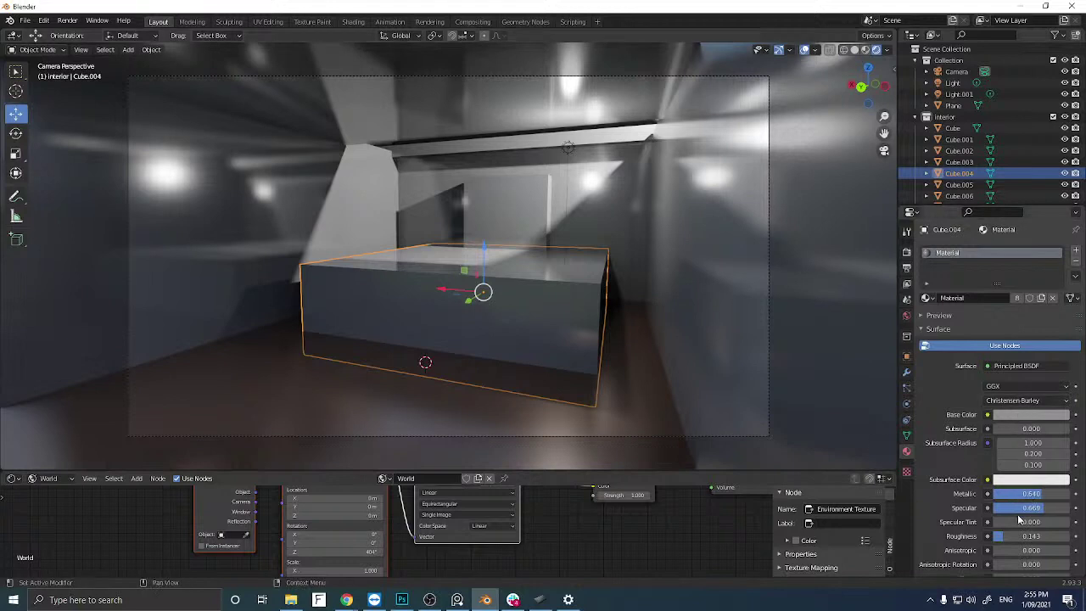
drag(1014, 536, 1027, 536)
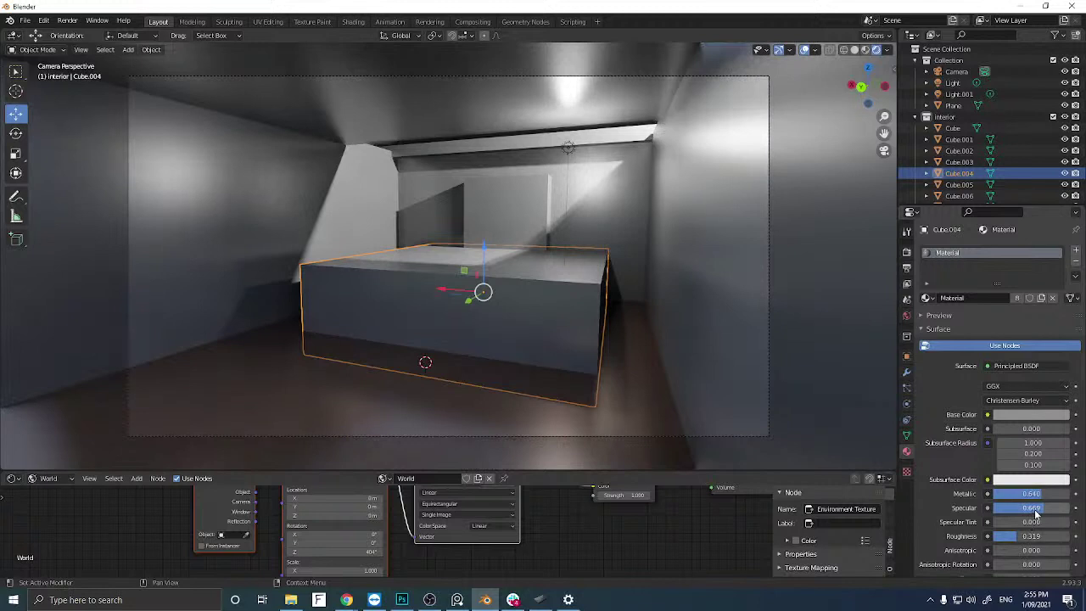
drag(1021, 537, 1029, 537)
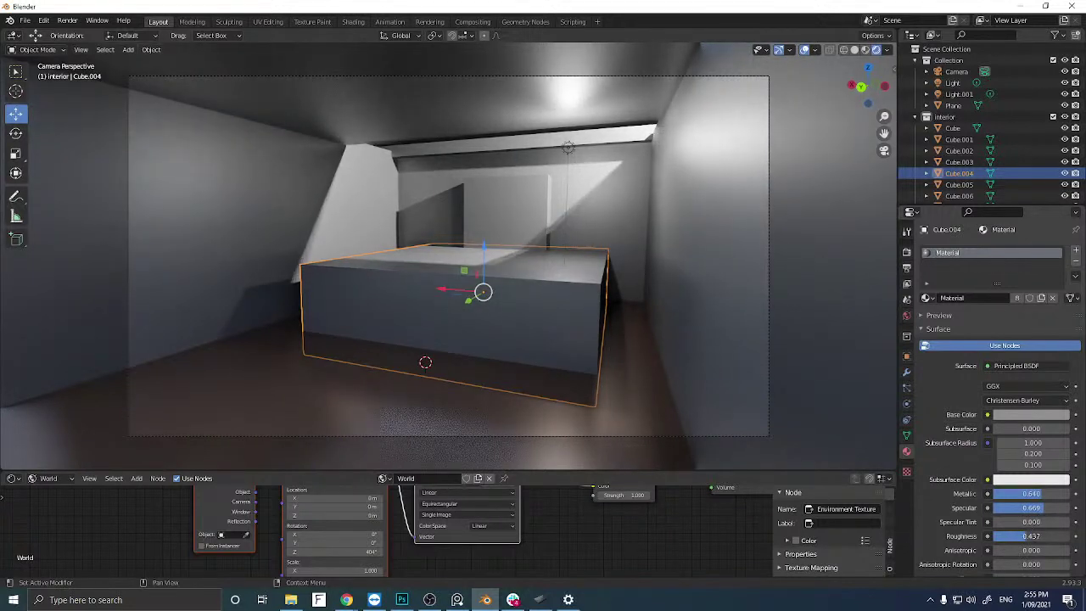
Give the back panel Cube.005 its own single-user copy of the material and darken its base color to a deeper gray.
click(514, 200)
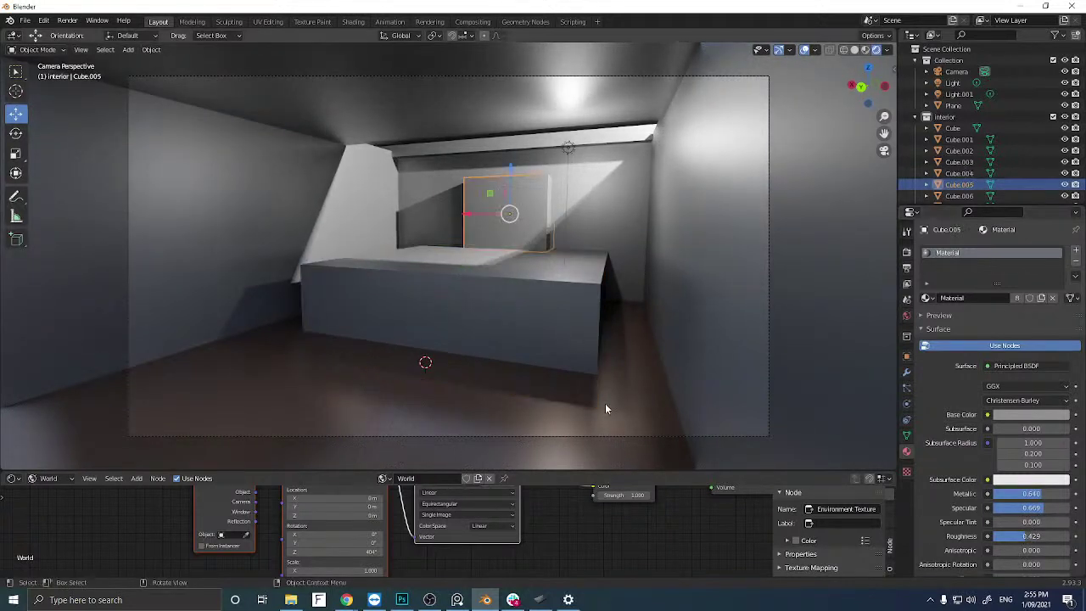
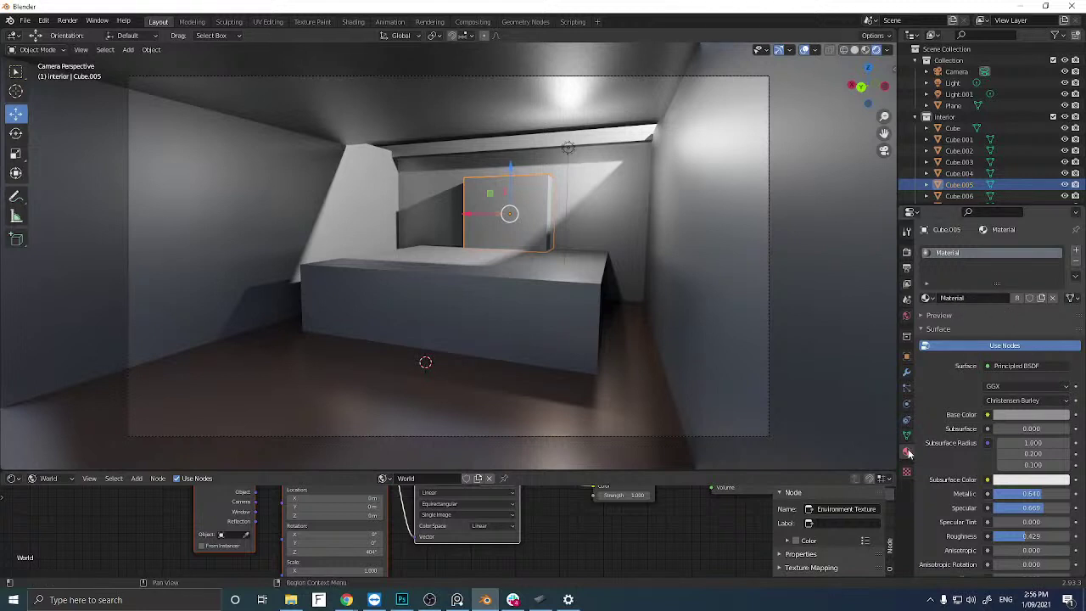
click(1017, 298)
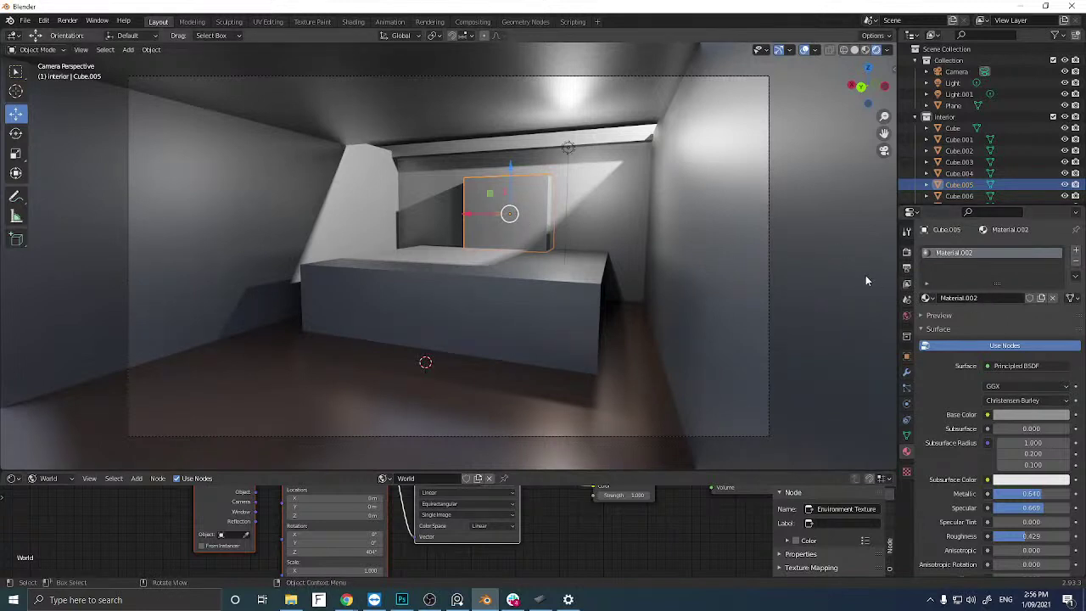
click(1023, 415)
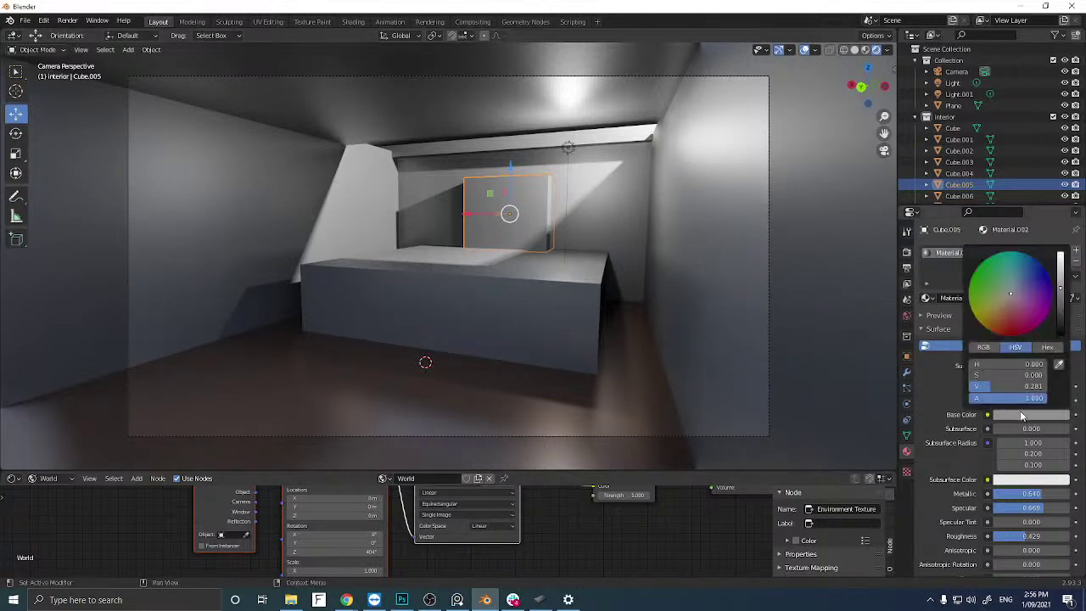
drag(1061, 290, 1061, 302)
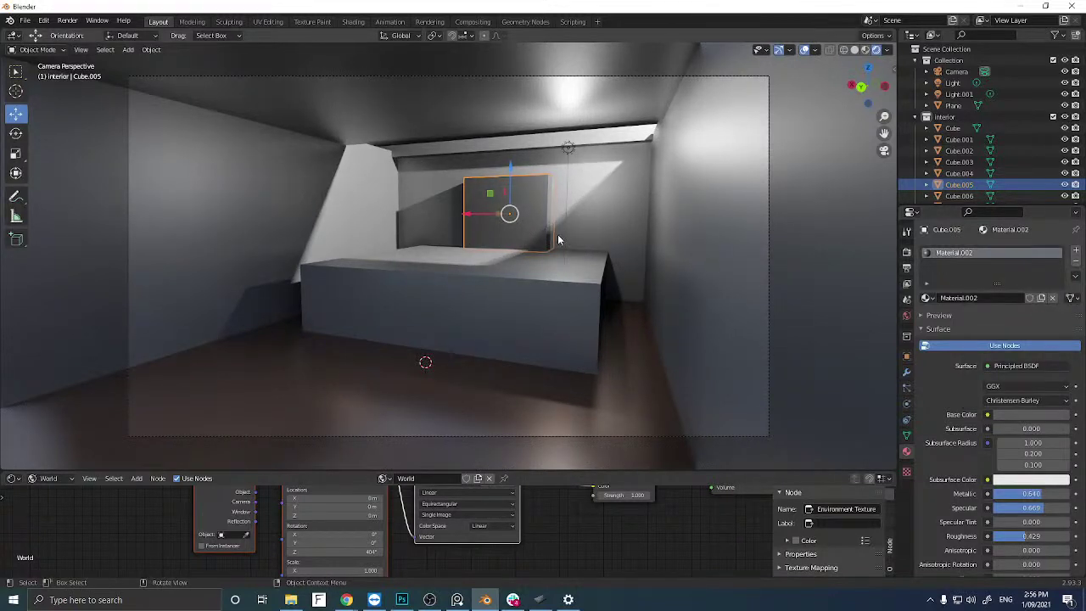
Duplicate the large block Cube.004 in place and scale the copy up to about 1.4 times its size.
middle_drag(543, 256, 578, 251)
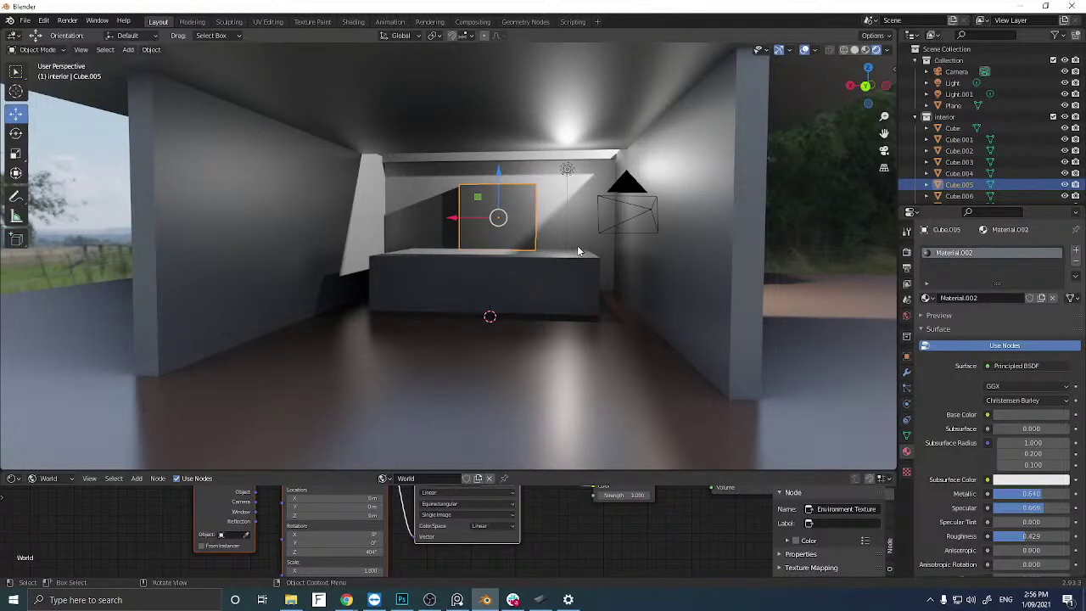
click(528, 290)
mouse_move(528, 291)
middle_down()
mouse_move(539, 307)
mouse_move(516, 298)
middle_up()
key(shift+d)
right_click(504, 295)
key(s)
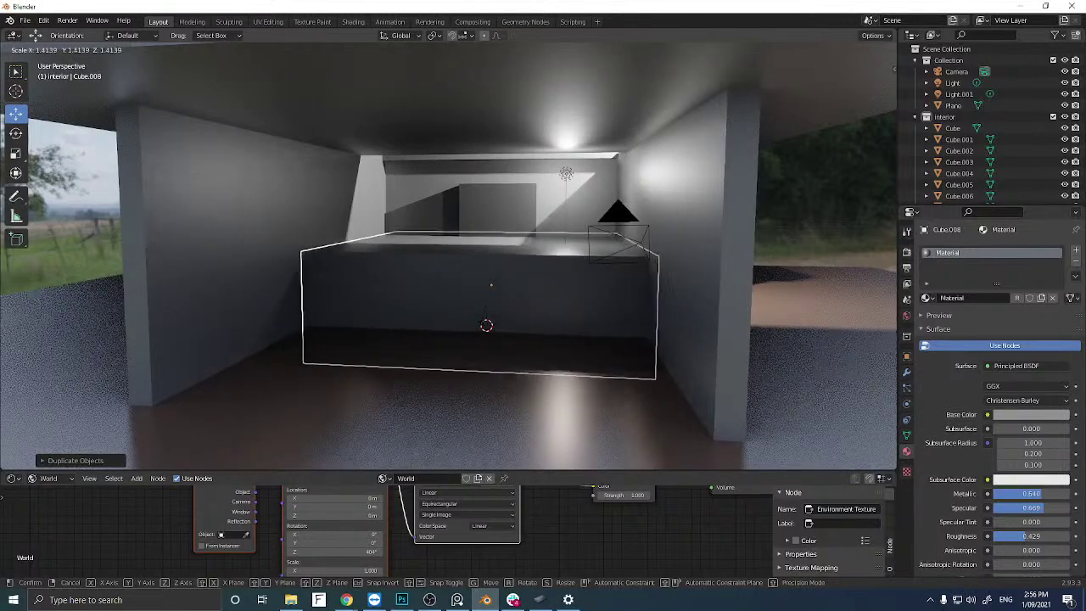
click(518, 274)
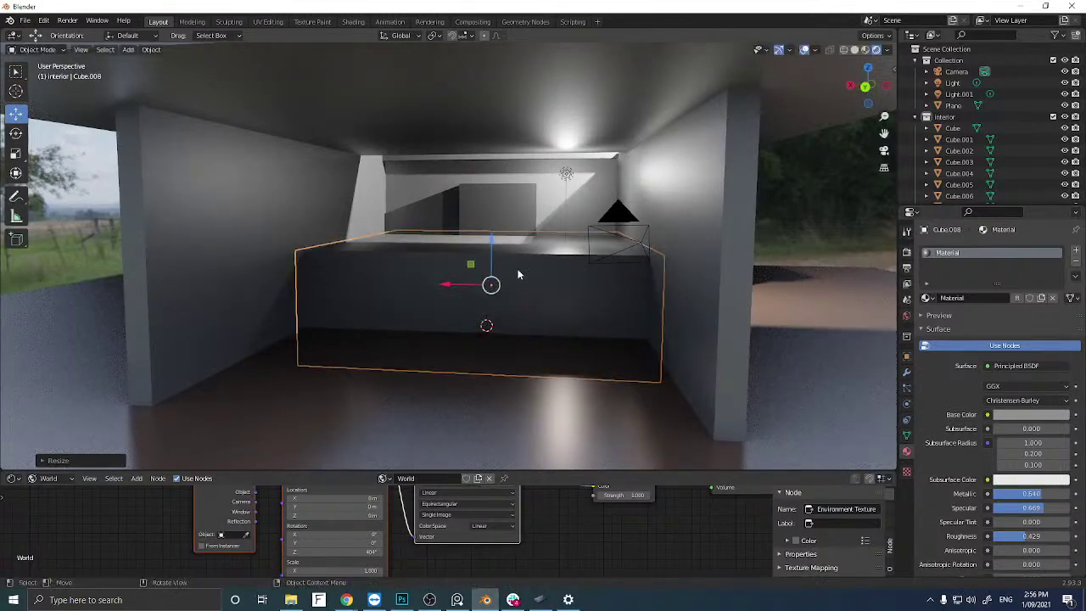
Flatten the enlarged copy vertically and lower it to form a wide base platform around the large block.
click(16, 153)
mouse_move(491, 244)
mouse_down()
mouse_move(491, 275)
mouse_move(492, 255)
mouse_up()
click(15, 113)
middle_drag(493, 255, 436, 297)
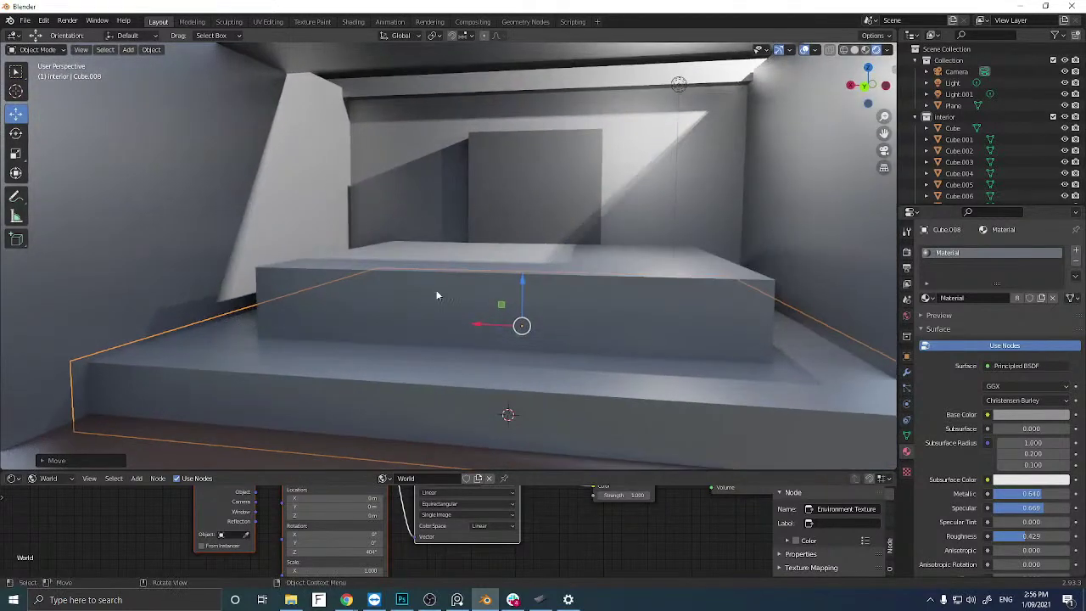
Duplicate the large block Cube.004 again in place and scale the copy down to less than half size.
click(309, 278)
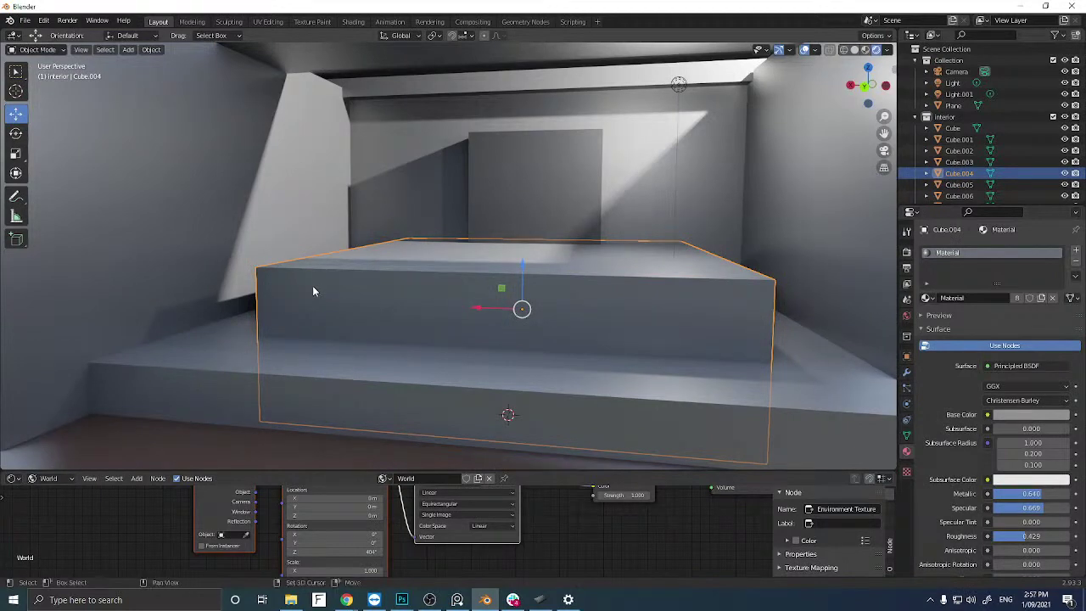
key(shift+d)
right_click(314, 291)
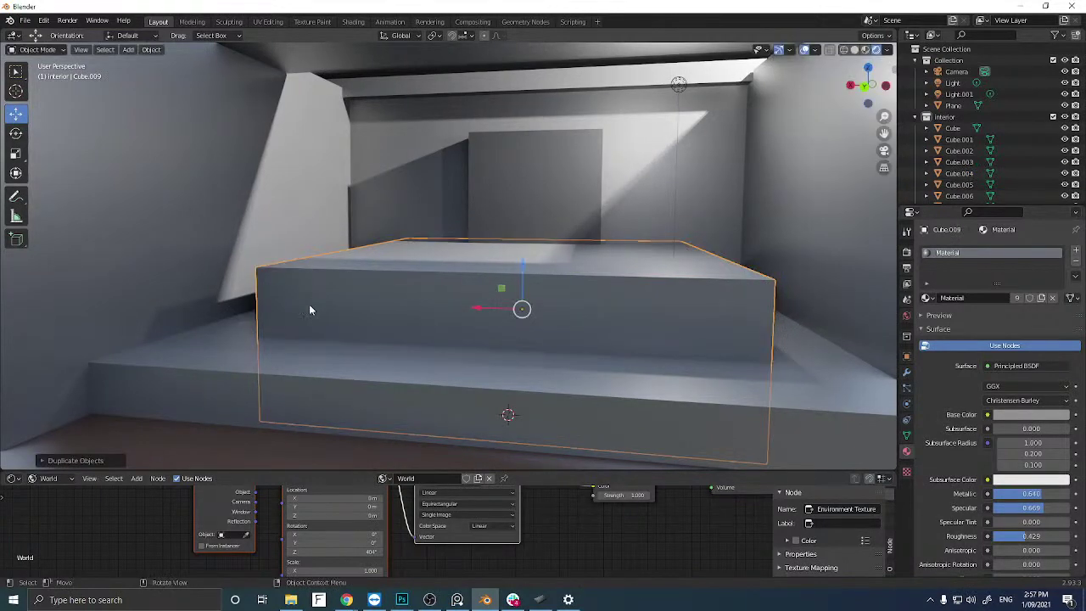
key(s)
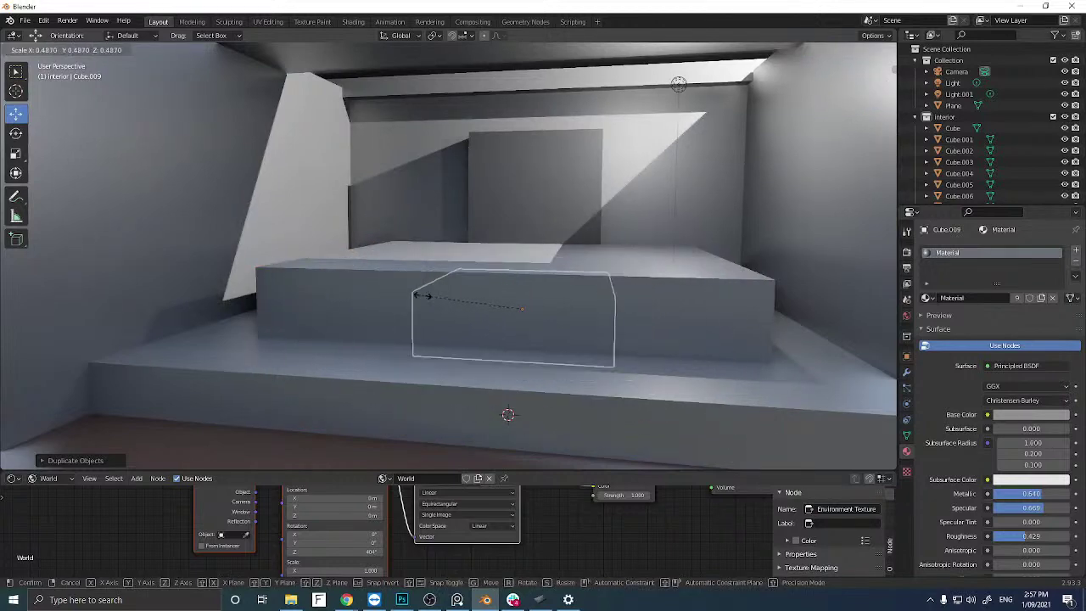
click(461, 319)
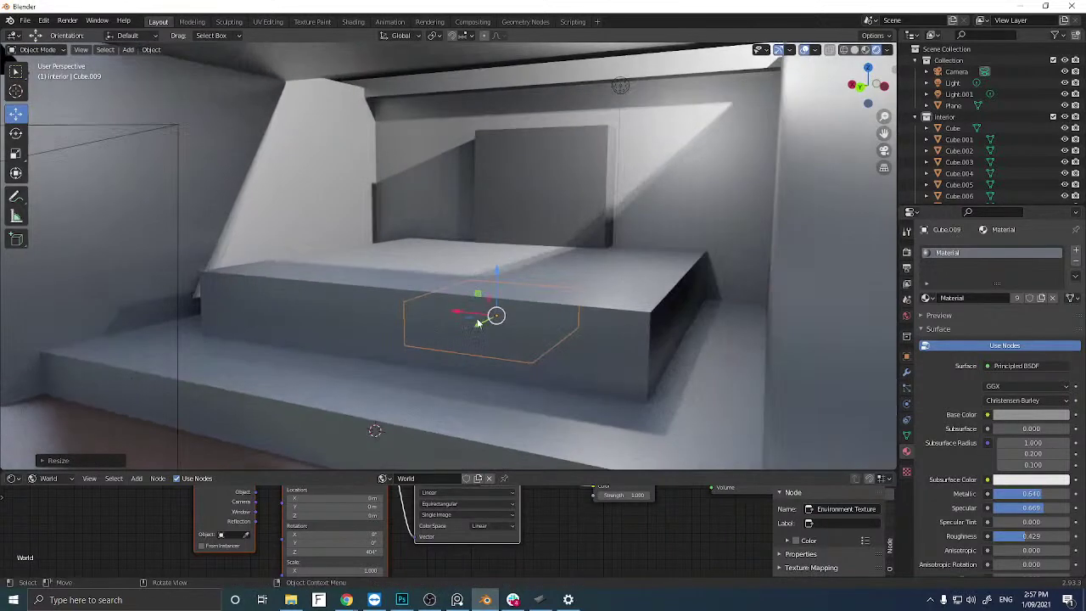
Move the small block sideways, raise it along Z and bring it forward along Y to protrude from the large block's front.
key(g)
click(417, 356)
key(g)
key(z)
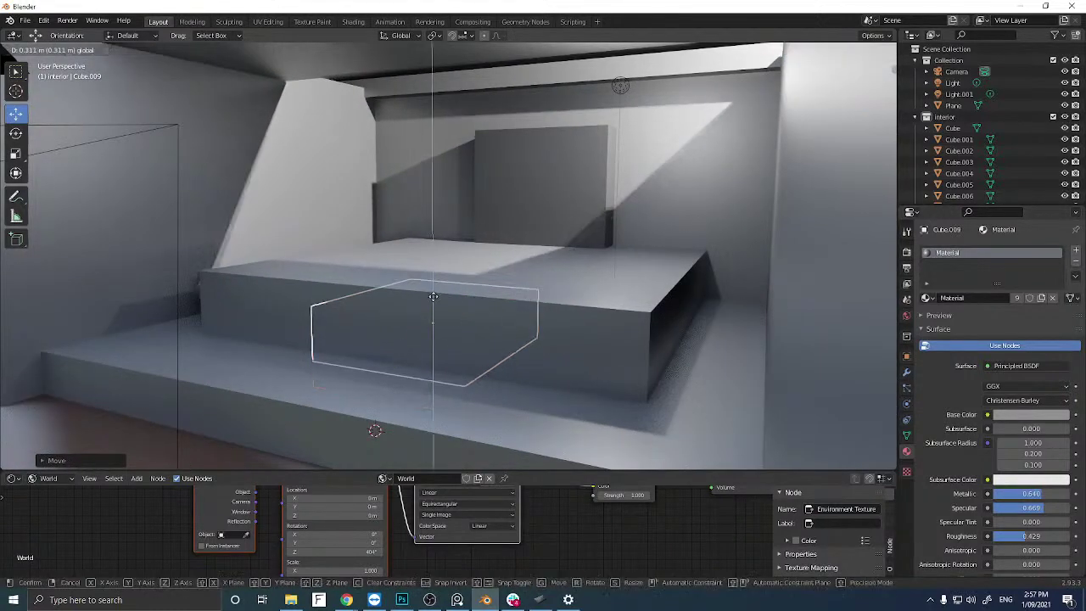
click(432, 268)
key(g)
key(y)
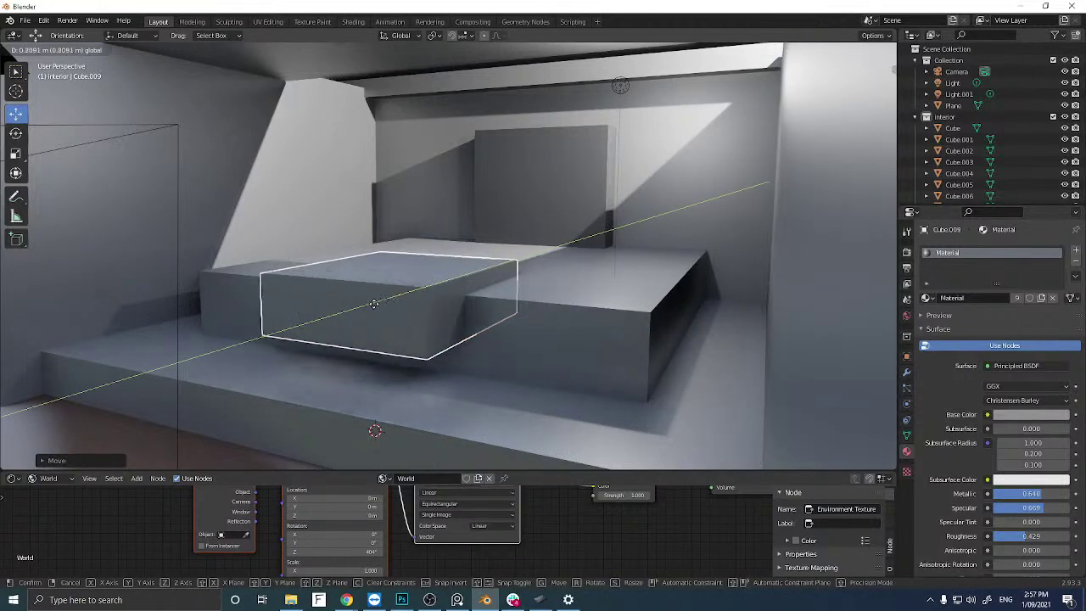
click(309, 284)
Reduce the small block's depth with the Scale tool and scale it down slightly overall into a thin stair step.
click(15, 153)
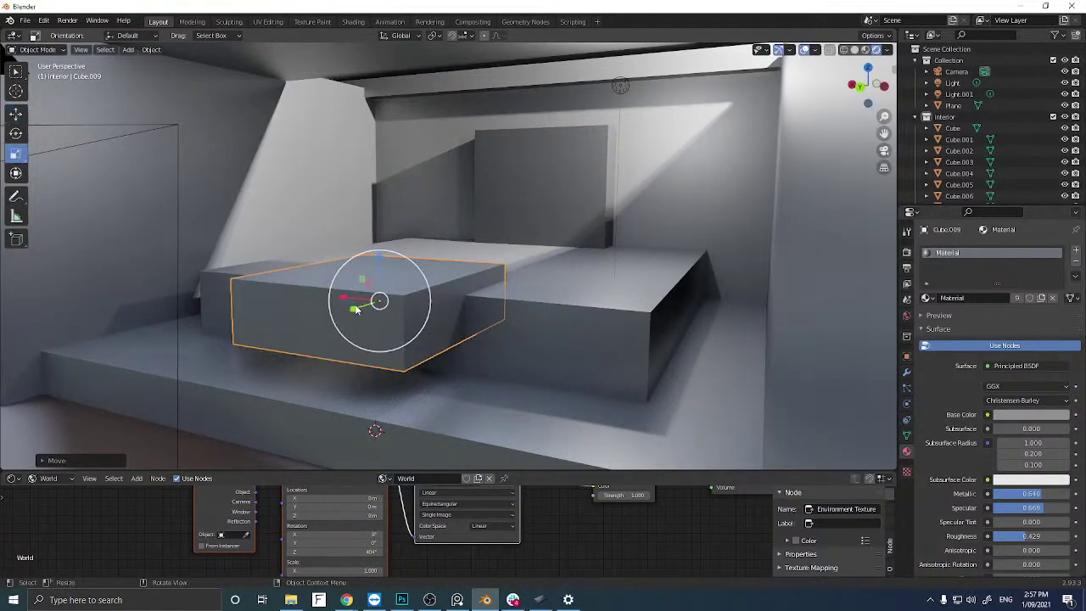
mouse_move(357, 310)
mouse_down()
mouse_move(379, 270)
mouse_move(360, 307)
mouse_move(371, 306)
mouse_up()
scroll(350, 303, down, 8)
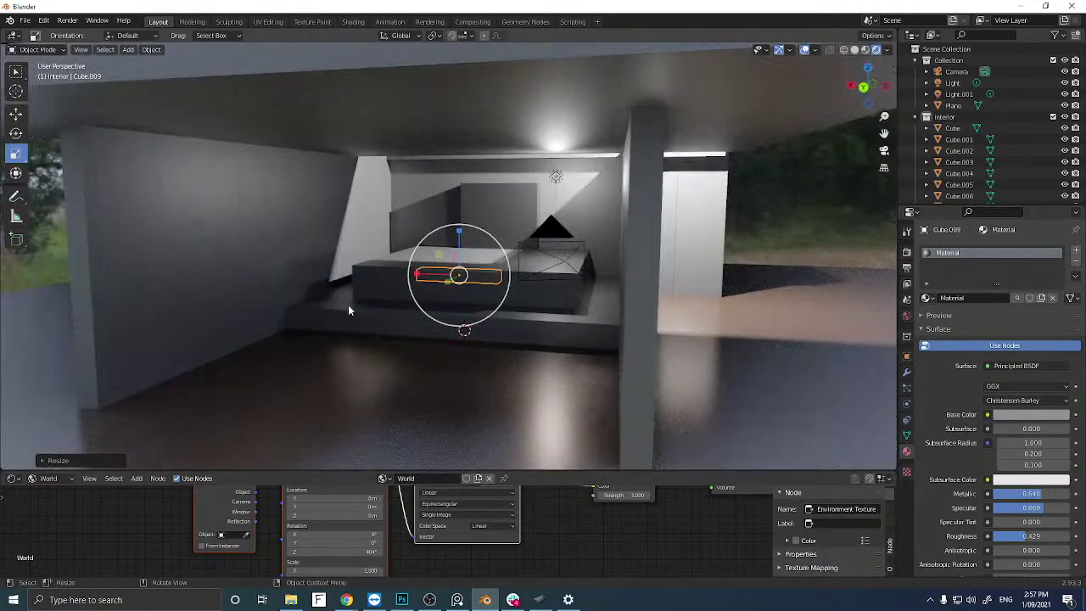
scroll(351, 304, up, 6)
key(s)
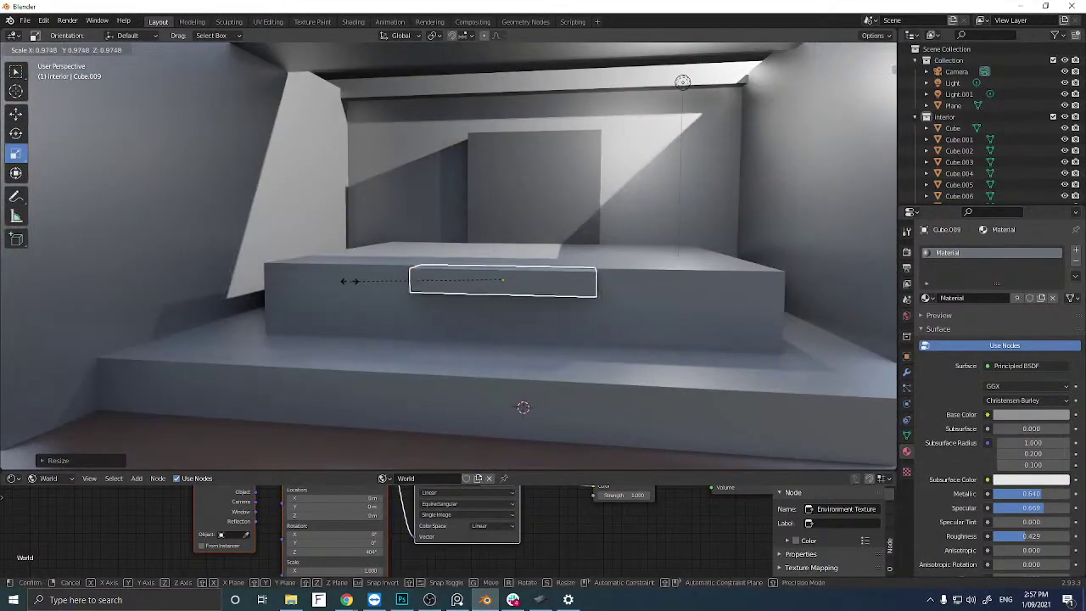
click(384, 286)
Position the small step against the large block's front face, just below its upper edge.
scroll(354, 298, up, 8)
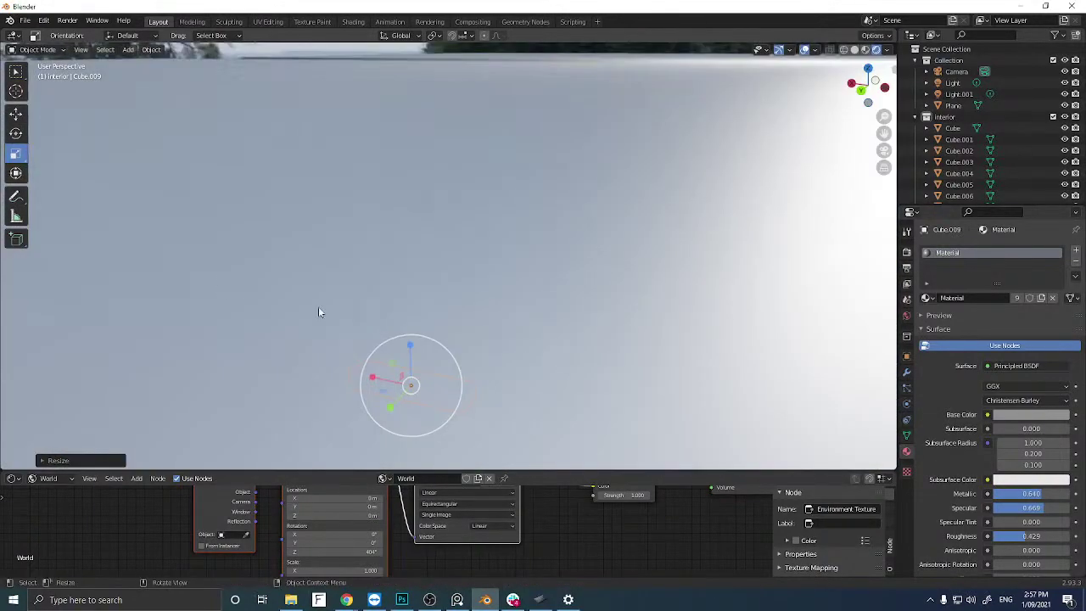
scroll(231, 241, down, 8)
click(15, 113)
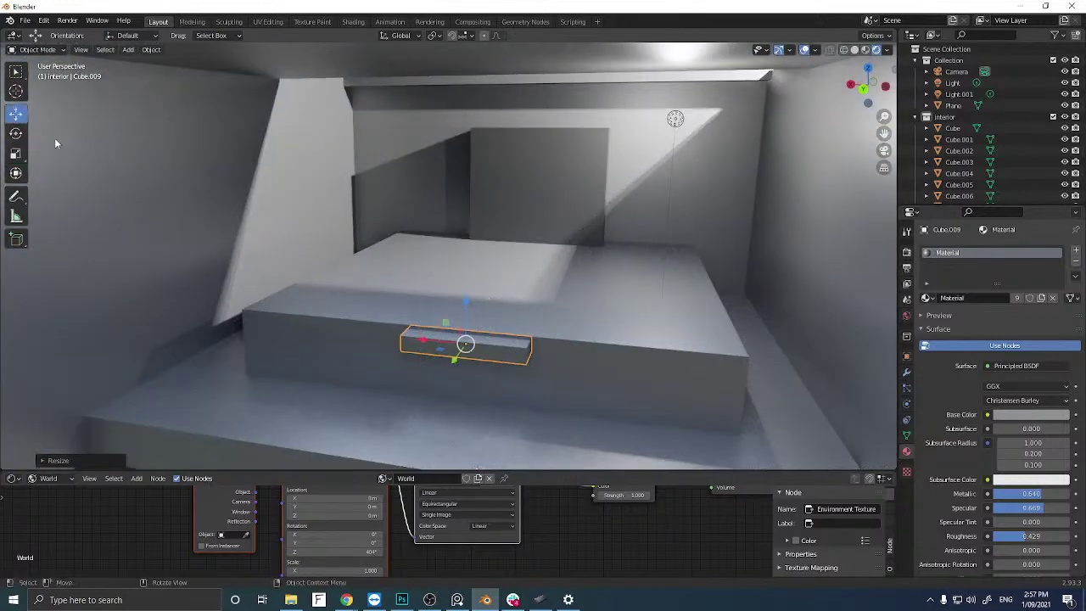
drag(466, 345, 427, 325)
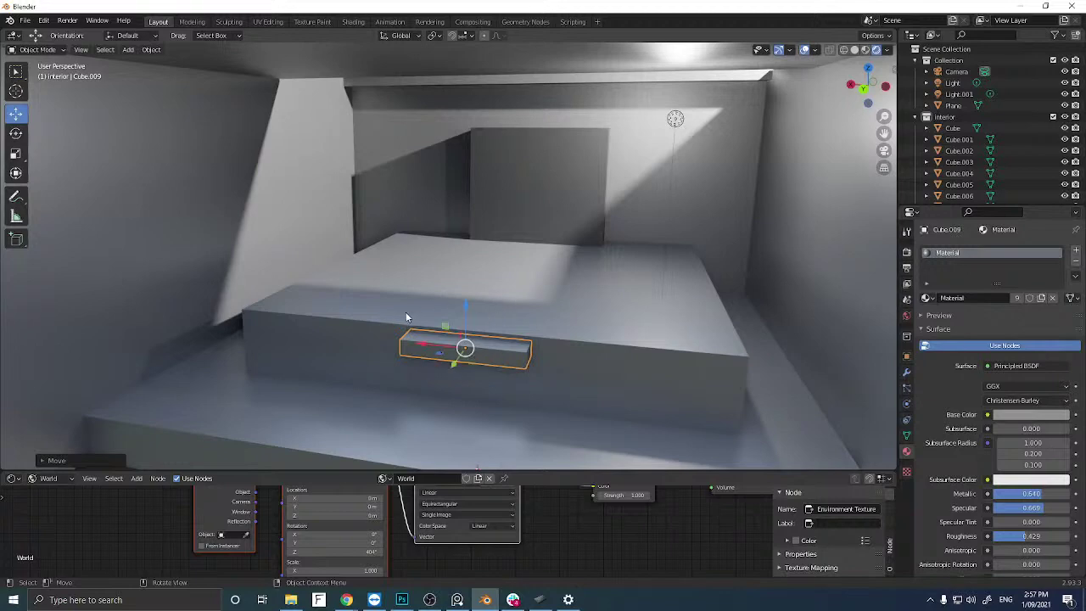
middle_drag(459, 350, 431, 339)
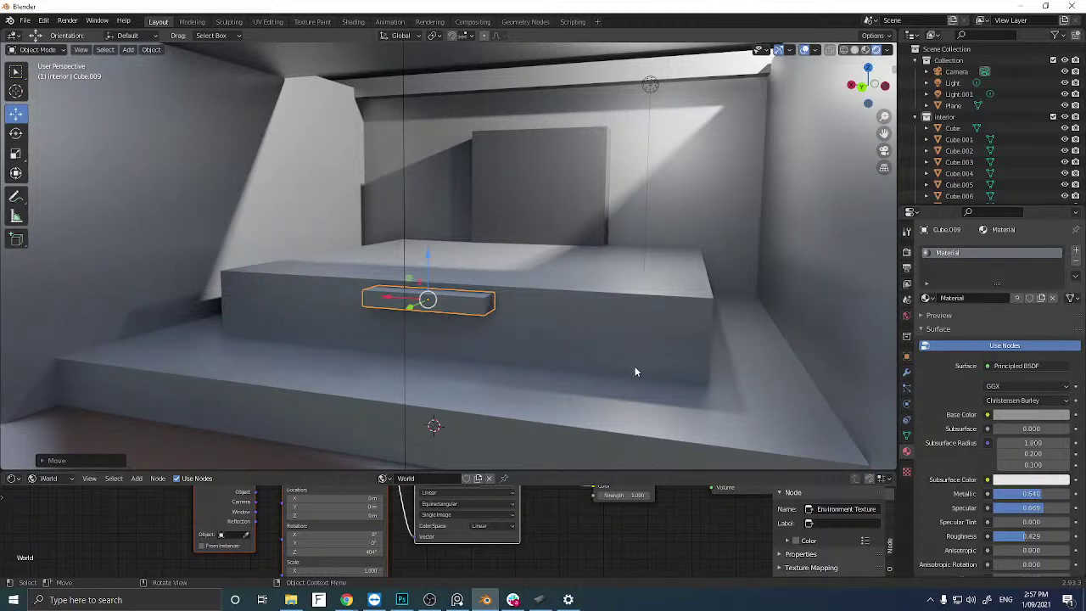
Add an Array modifier to the small step Cube.009 and set its relative X offset factor to -1.
click(907, 374)
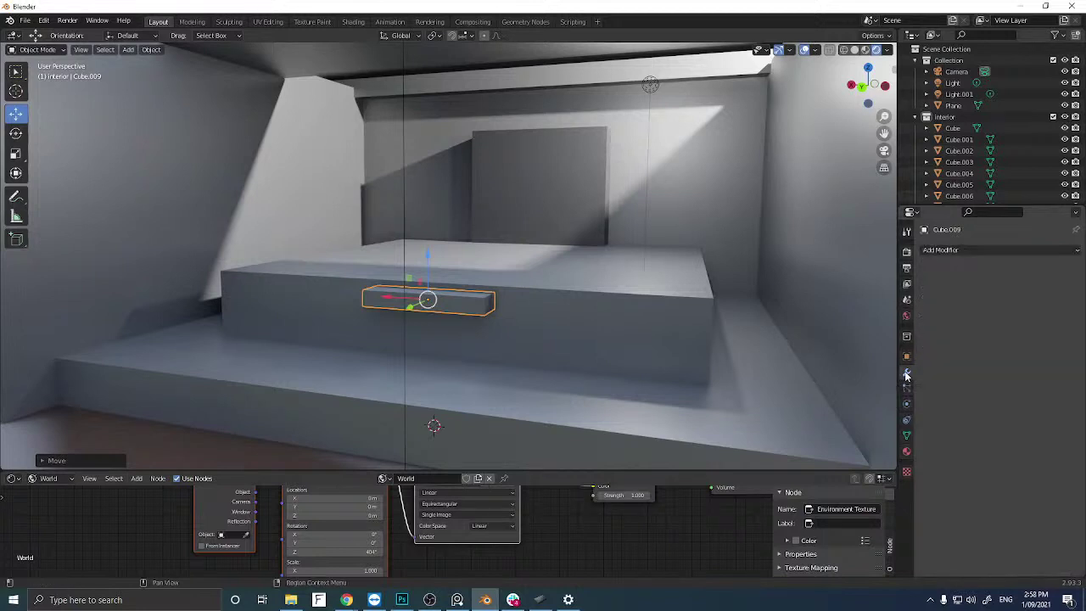
click(953, 253)
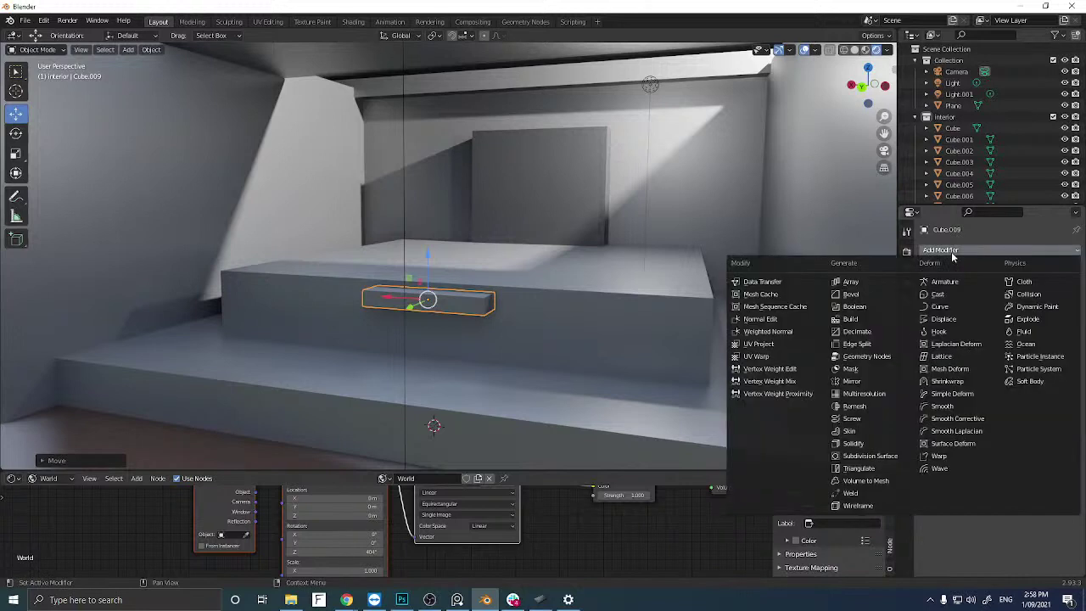
click(863, 283)
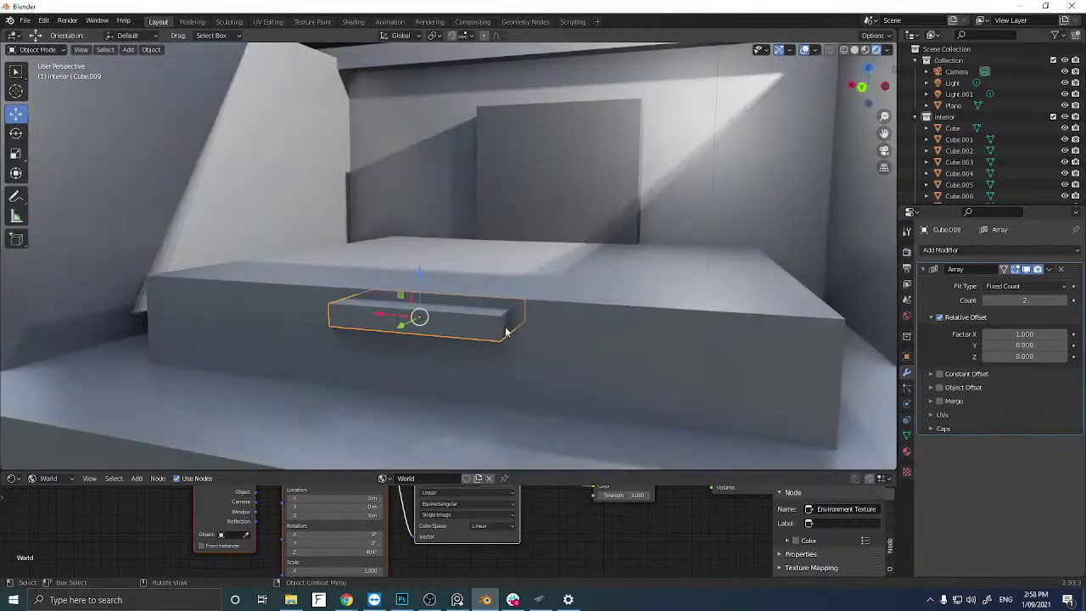
middle_drag(511, 328, 384, 356)
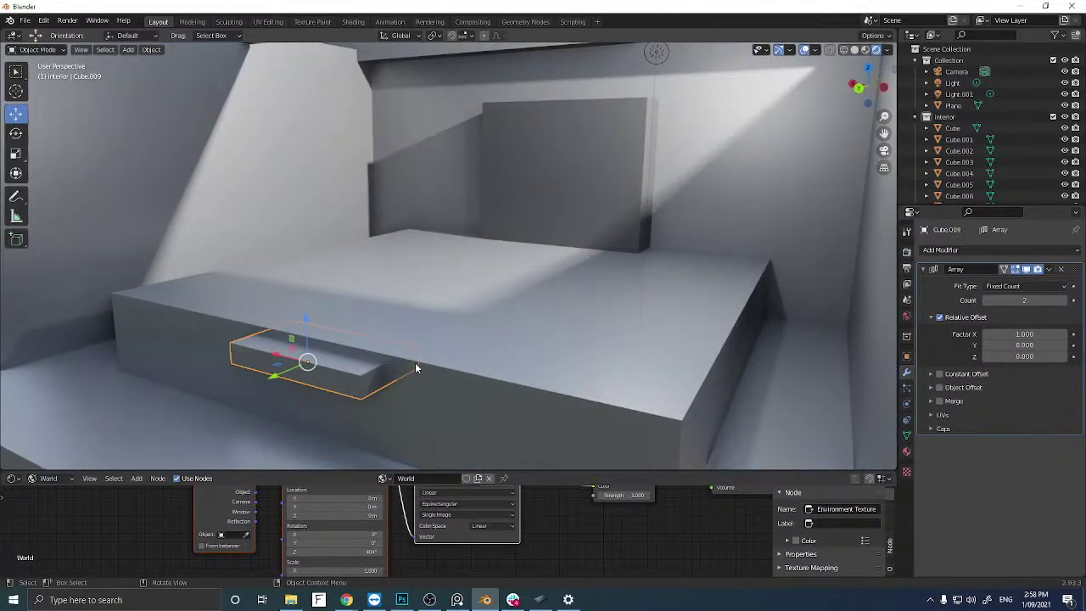
click(1016, 334)
key(BackSpace)
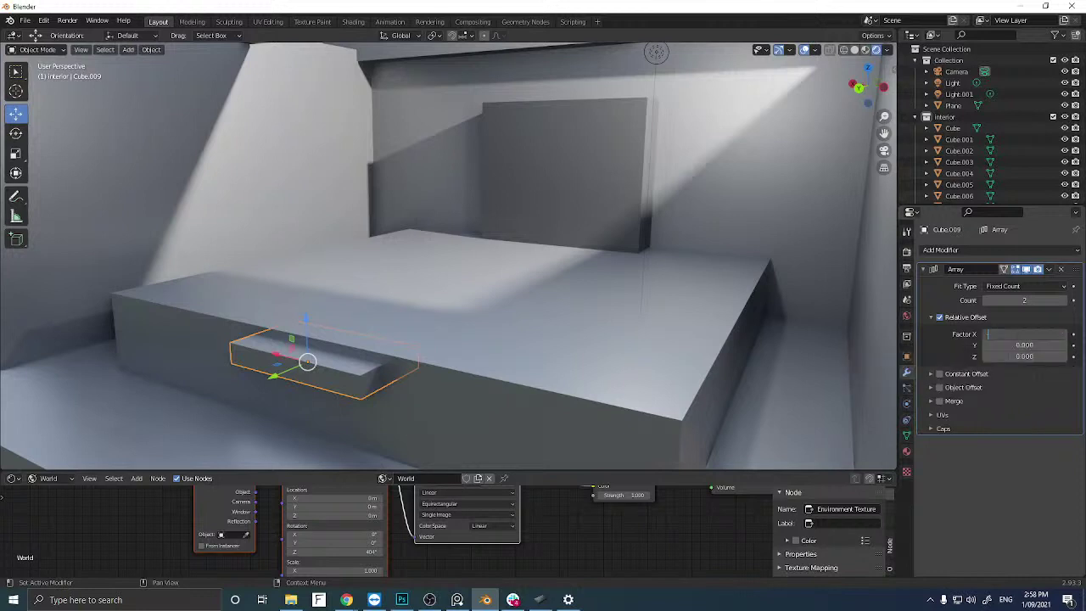
key(Return)
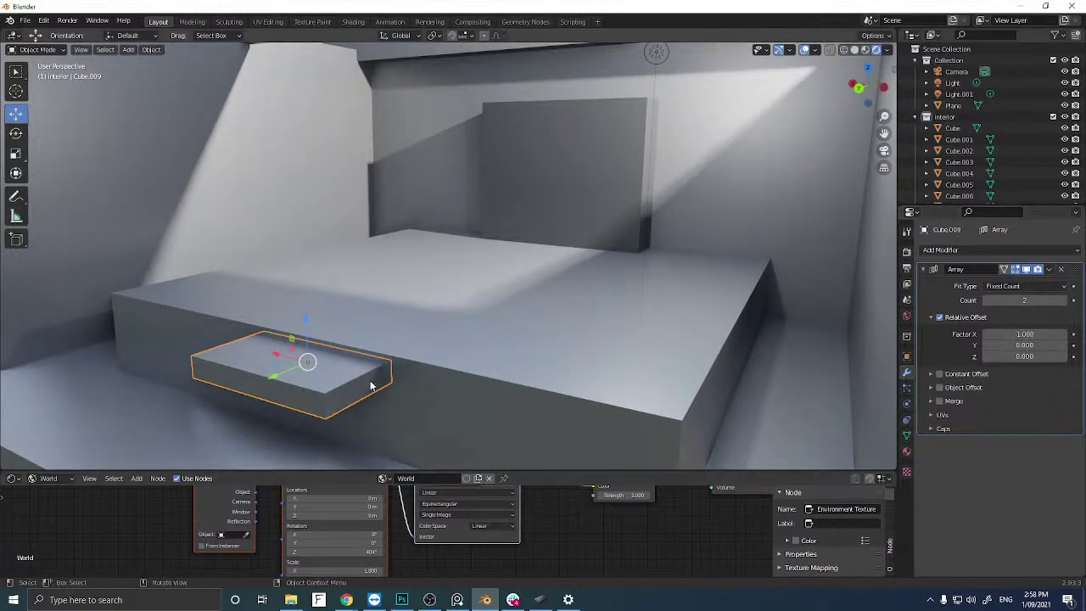
Try a relative Y offset of 1 in the step's Array modifier, and undo it.
click(1022, 346)
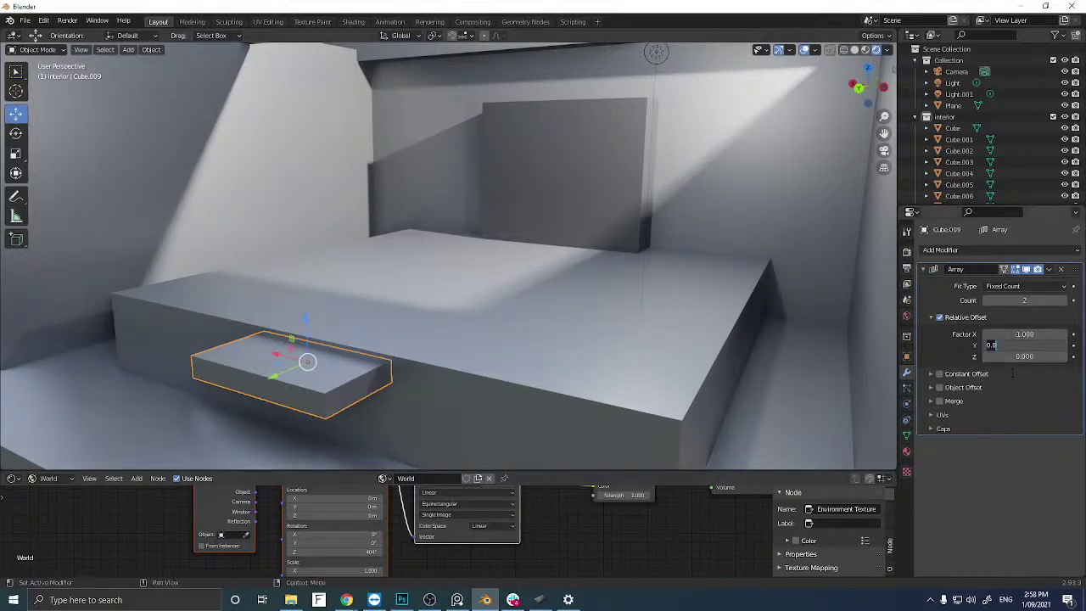
text(1)
key(Return)
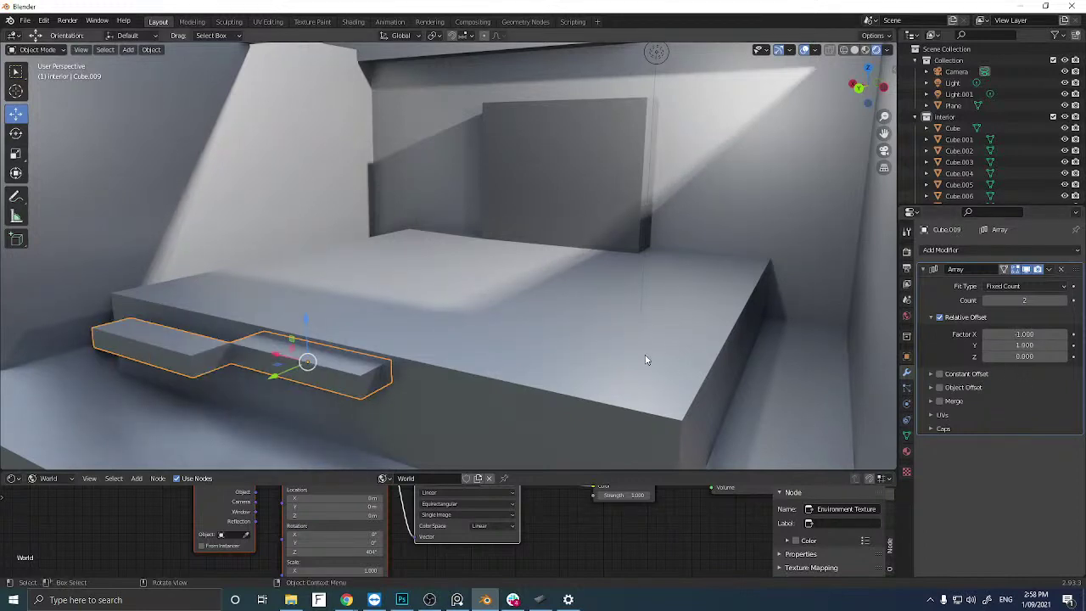
key(ctrl+z)
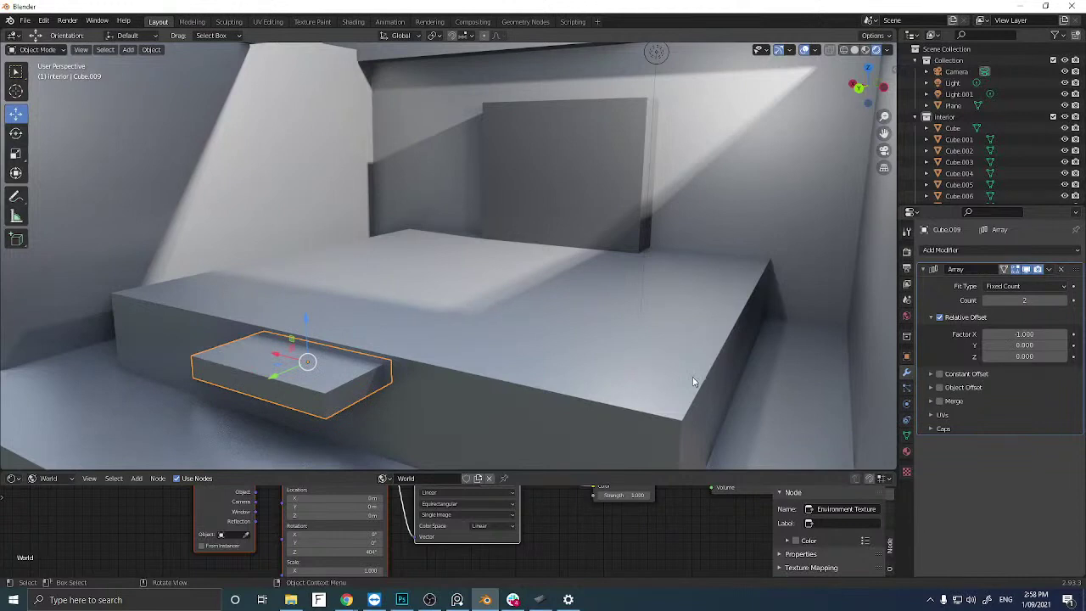
Try relative Z offset factors of 1, -1 and -8 in the step's Array modifier.
click(1022, 357)
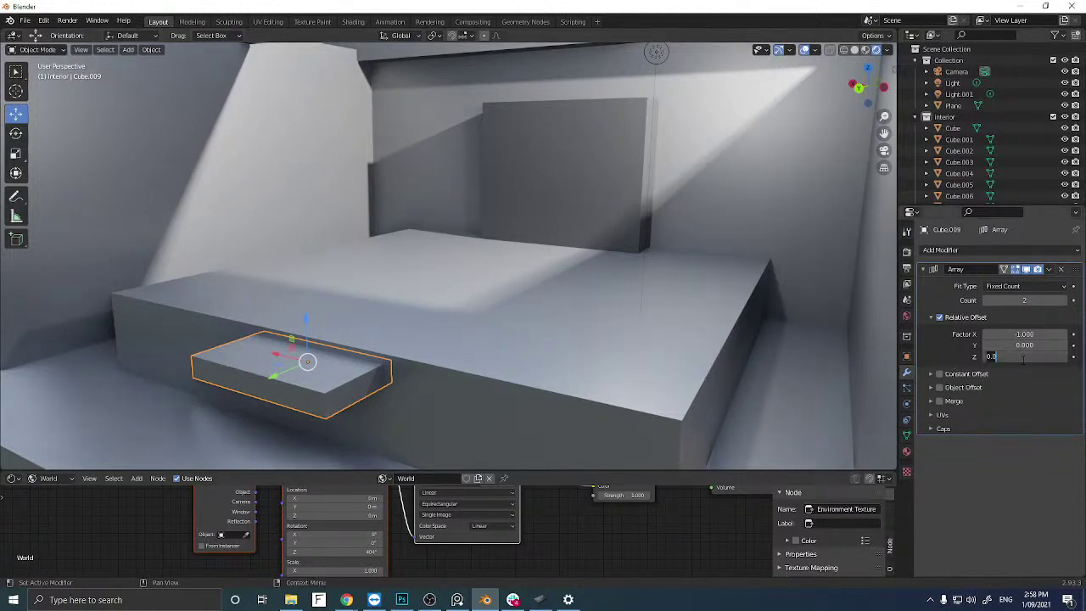
text(1)
key(Return)
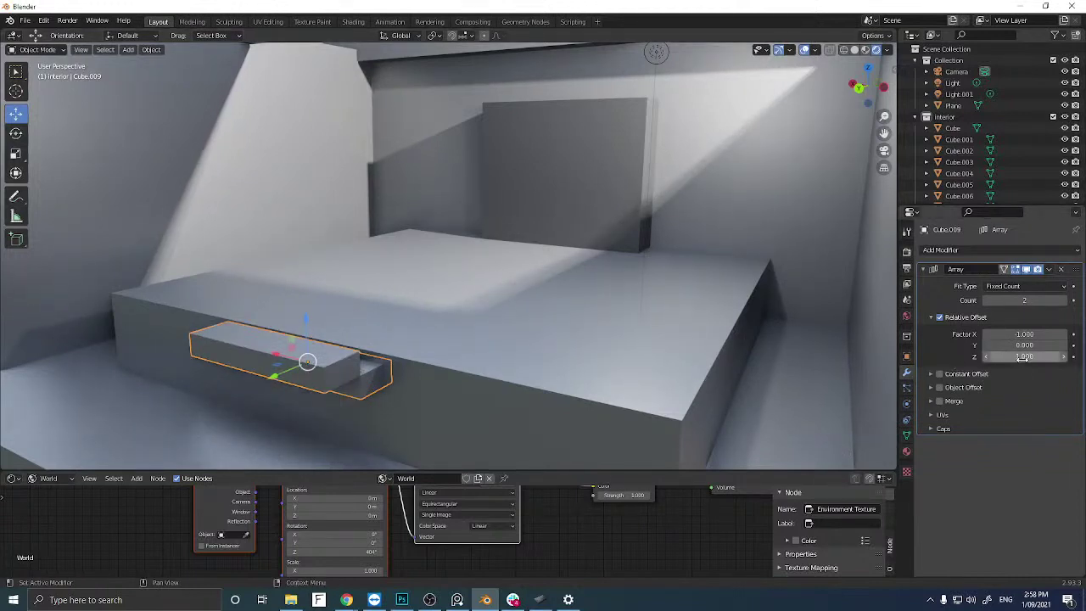
mouse_move(438, 326)
middle_down()
mouse_move(427, 327)
mouse_move(441, 330)
middle_up()
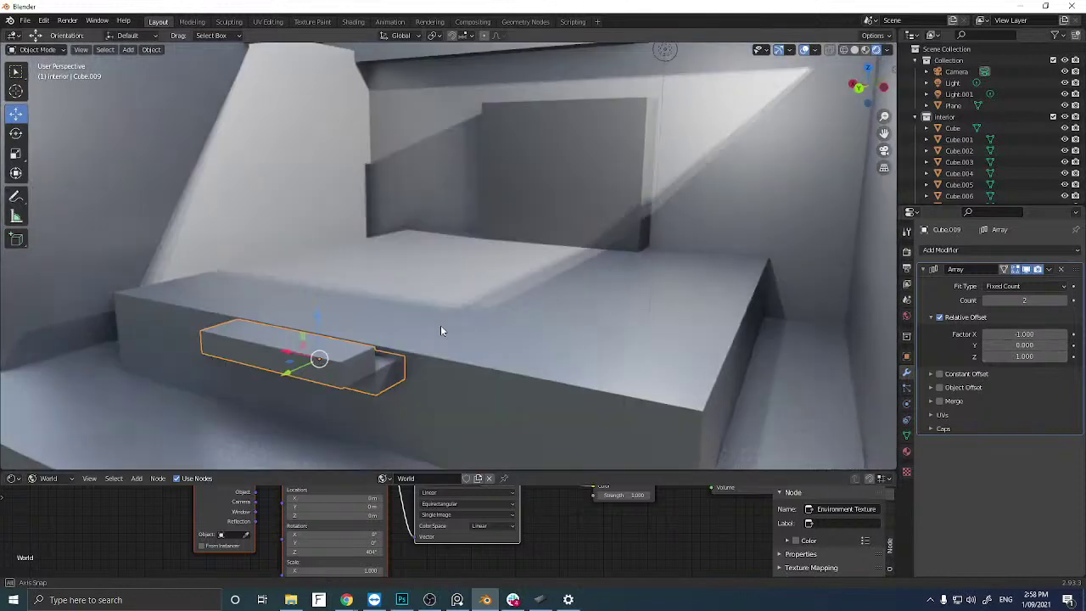
double_click(1023, 357)
key(BackSpace)
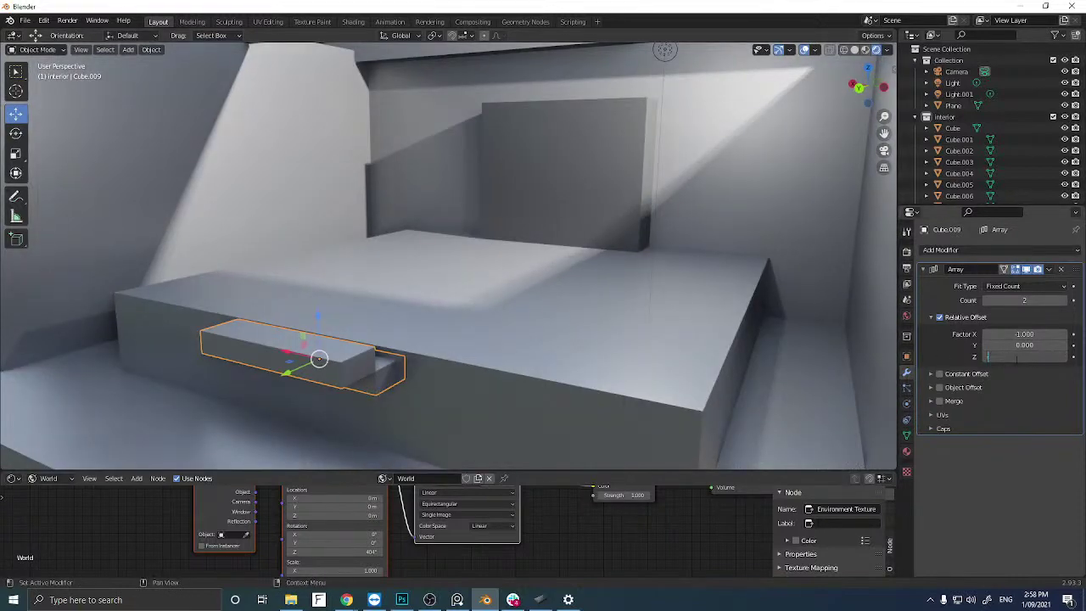
text(-1)
key(Return)
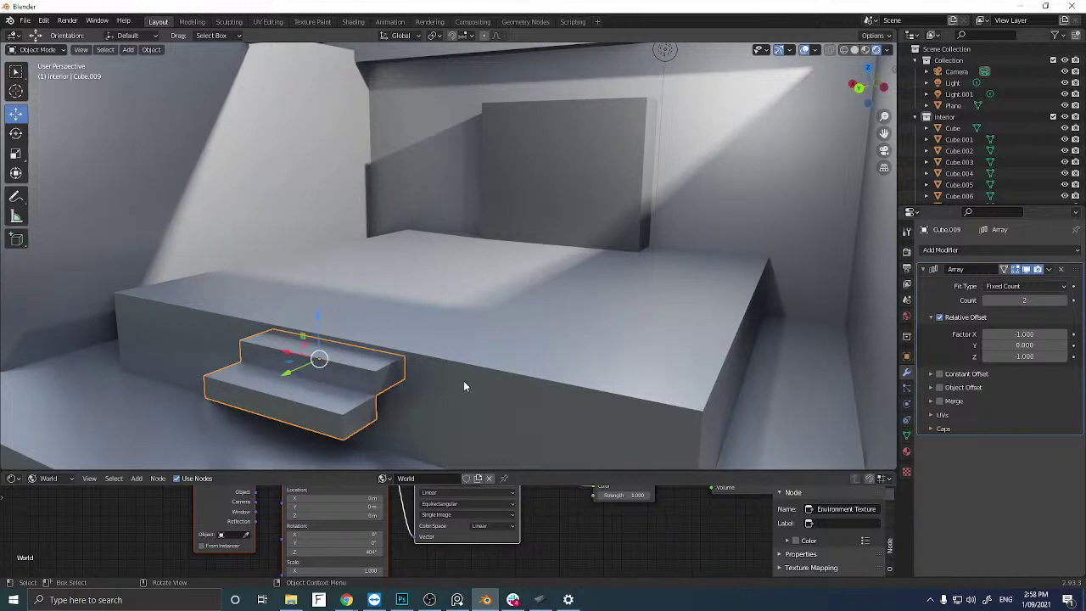
double_click(1012, 357)
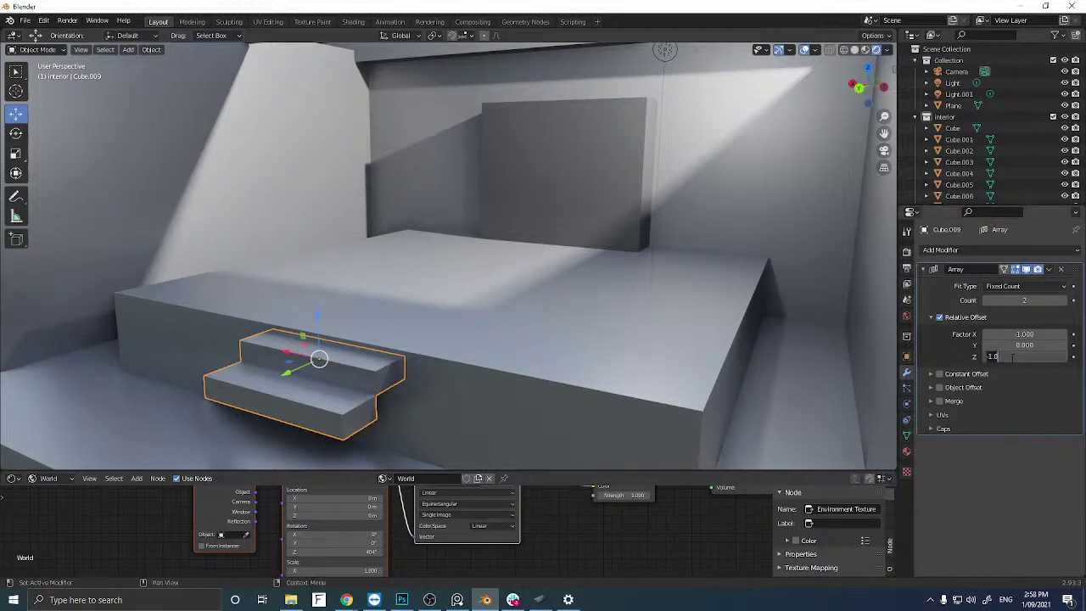
key(BackSpace)
text(0)
key(Return)
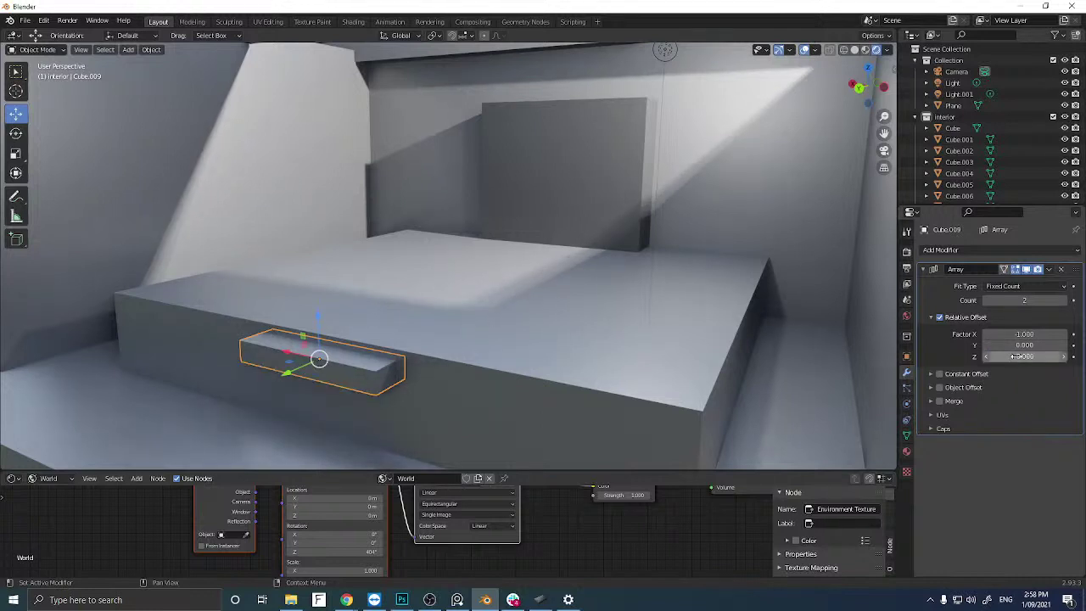
Set the Array modifier's relative Z offset factor to -0.8 so the second step sits lower.
double_click(1016, 356)
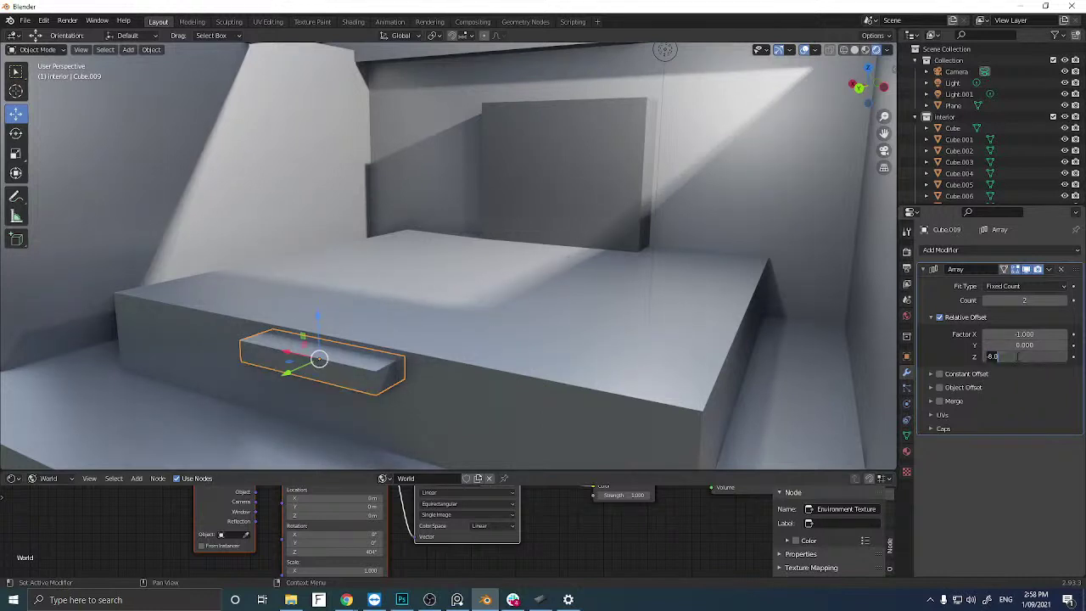
key(BackSpace)
text(-0.8)
key(Return)
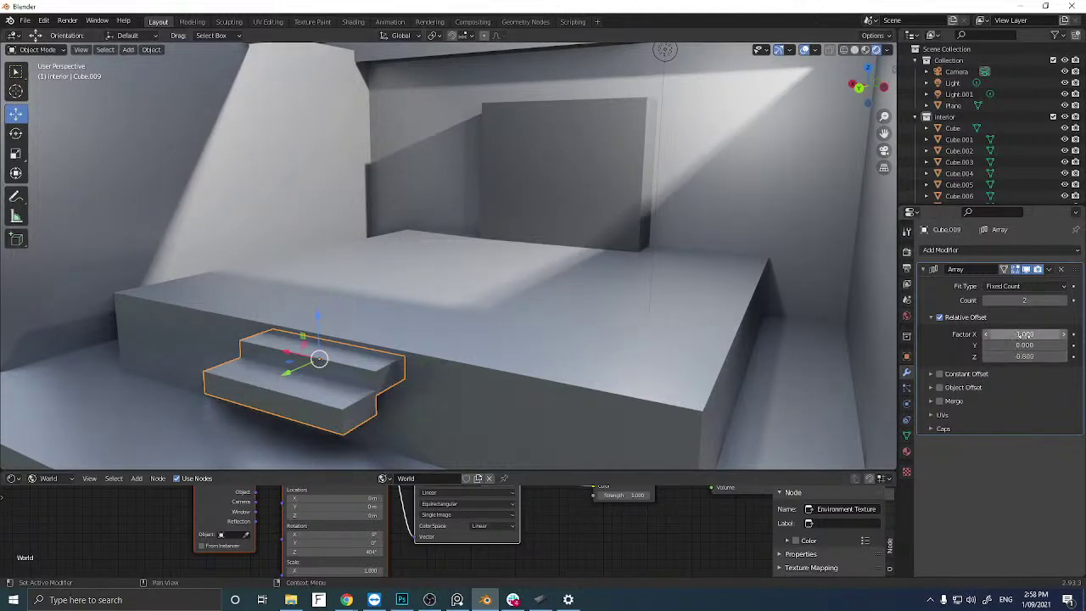
Set the step array's relative X offset factor to -0.8 so consecutive steps overlap in depth.
double_click(1026, 335)
key(BackSpace)
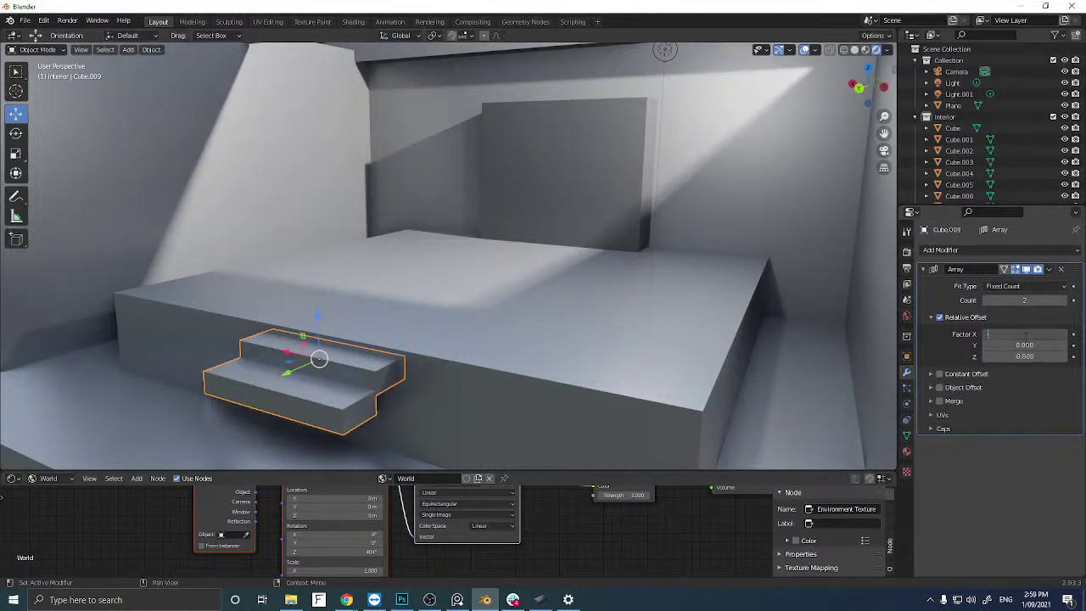
key(Return)
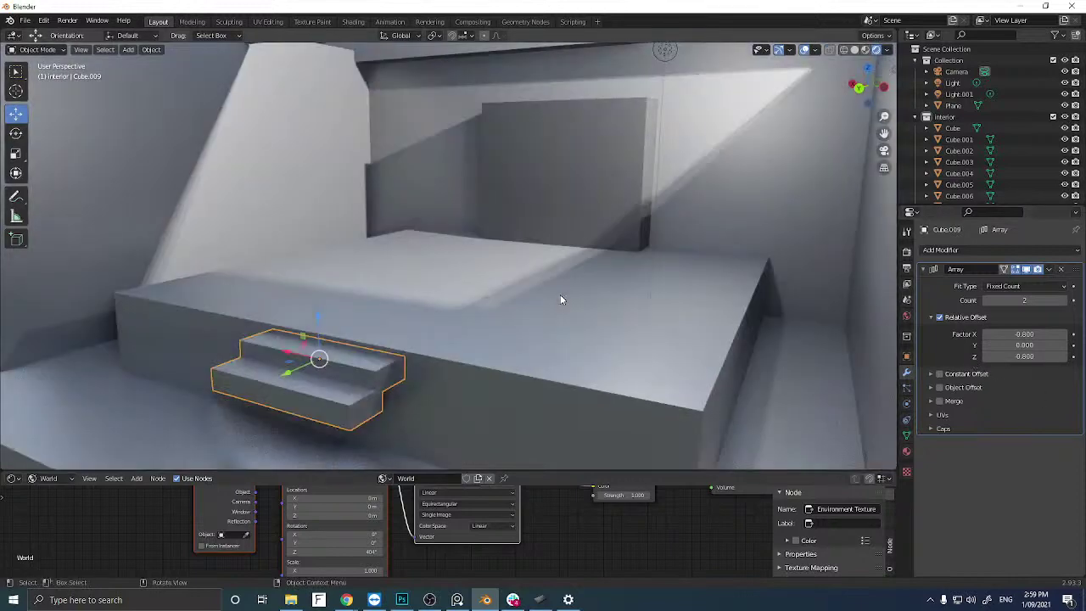
middle_drag(544, 299, 569, 296)
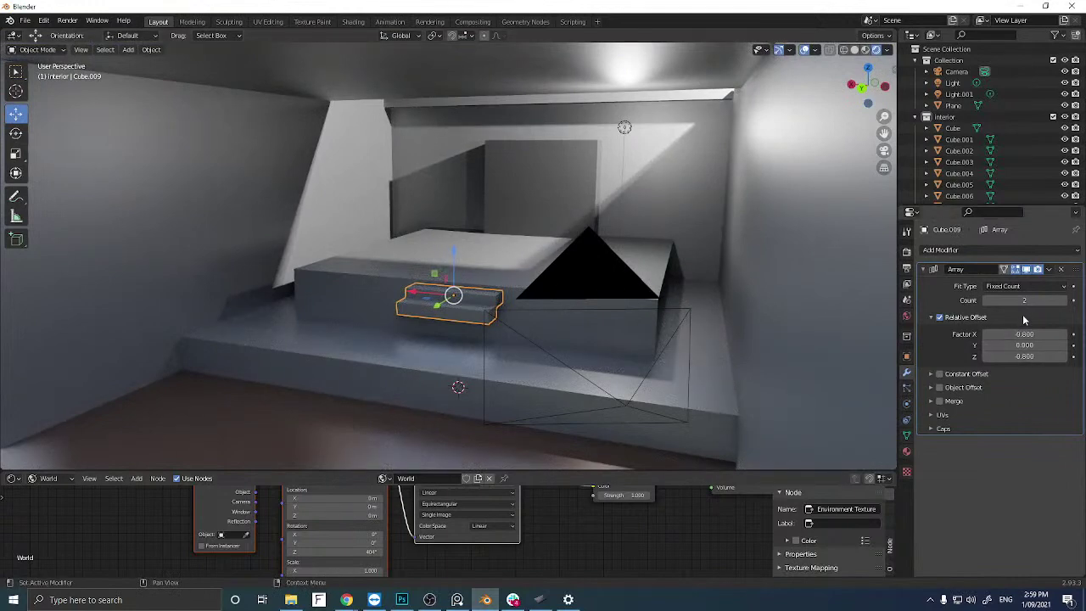
Raise the step's Array modifier count to 15 to run the staircase down past the floor, and check it from several angles.
drag(1024, 300, 1060, 301)
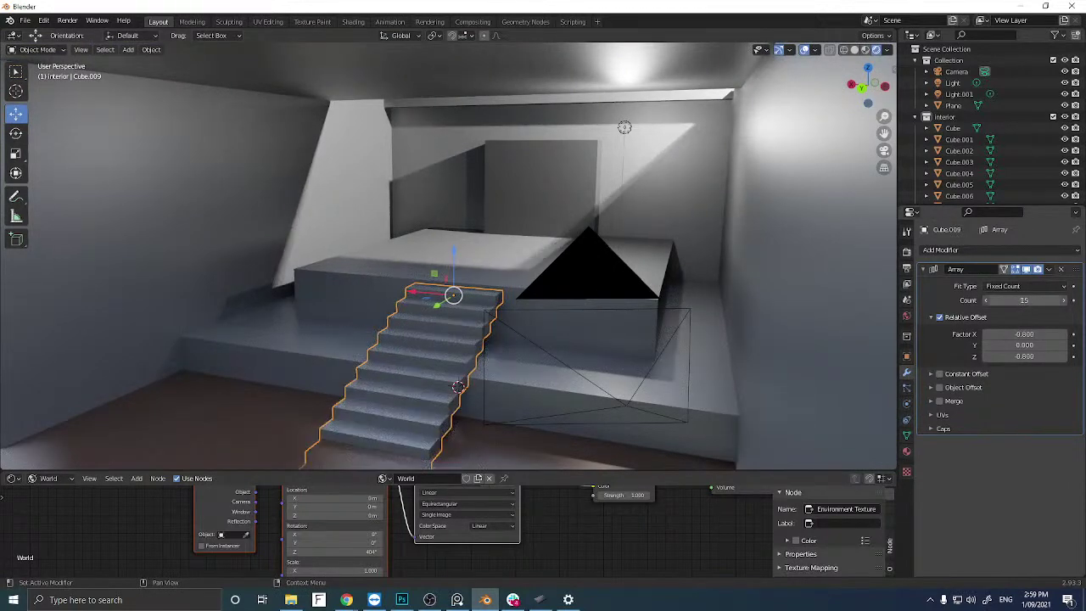
scroll(515, 303, down, 5)
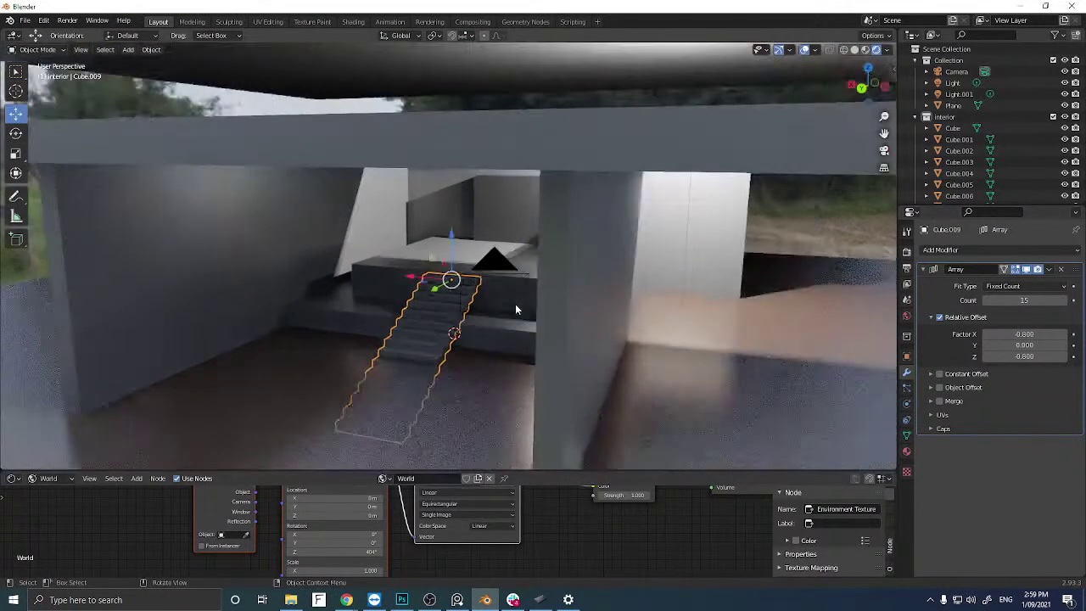
mouse_move(515, 309)
middle_down()
mouse_move(492, 291)
mouse_move(518, 303)
mouse_move(501, 300)
middle_up()
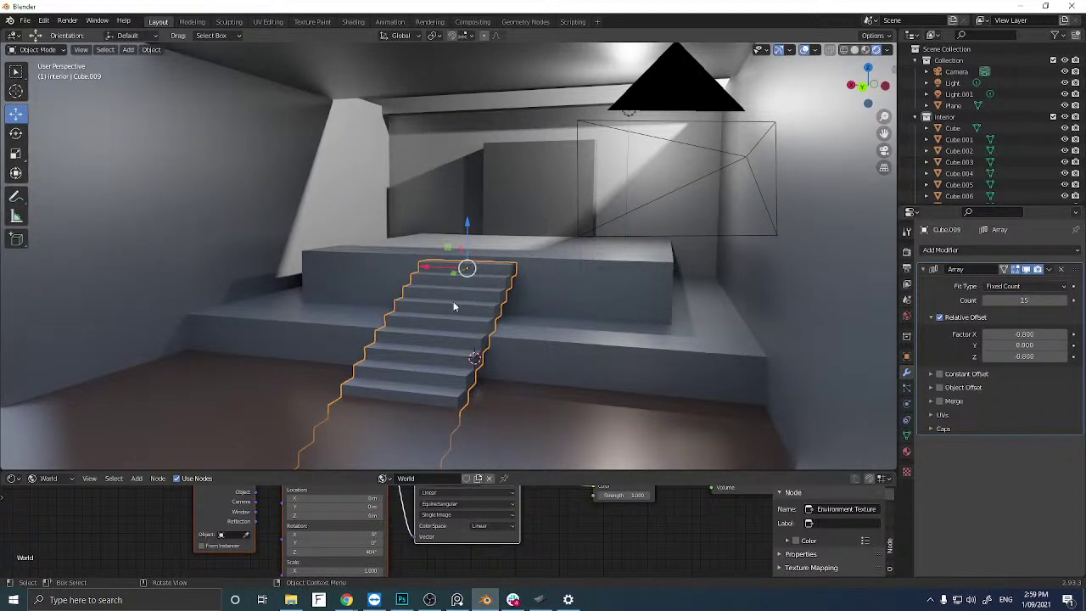
mouse_move(417, 312)
middle_down()
mouse_move(467, 311)
mouse_move(412, 309)
middle_up()
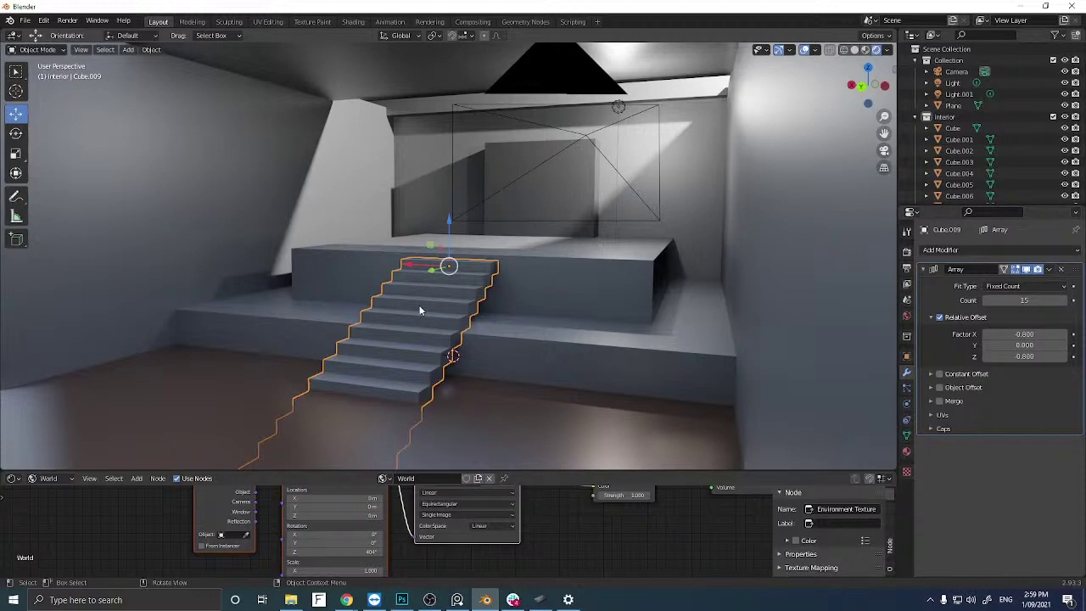
mouse_move(497, 327)
middle_down()
mouse_move(520, 322)
mouse_move(504, 334)
middle_up()
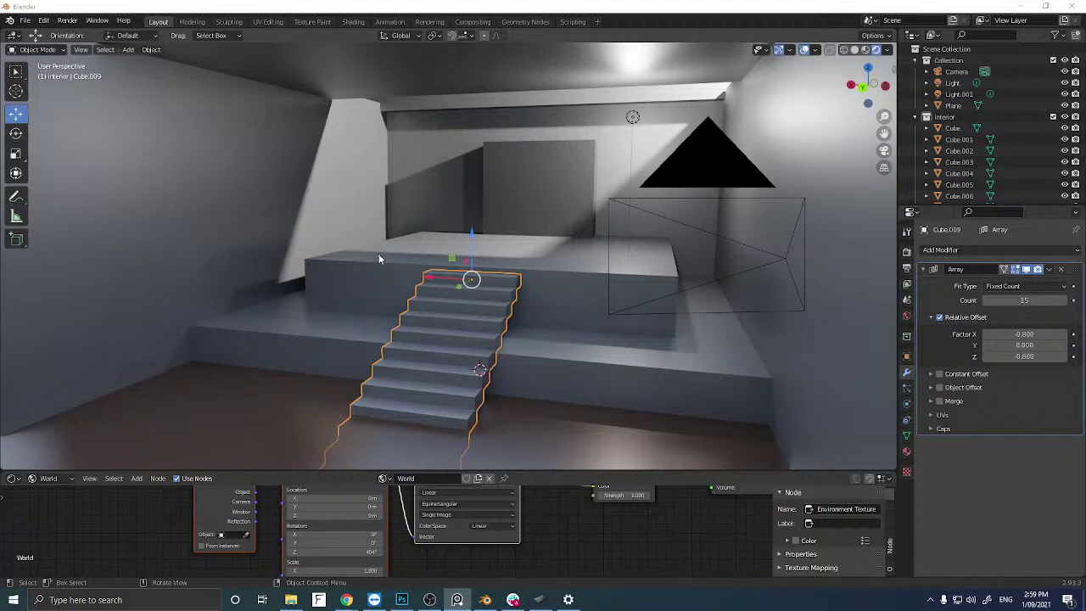
Place the 3D cursor on the side wall beside the platform and add a mesh cube there.
click(263, 241)
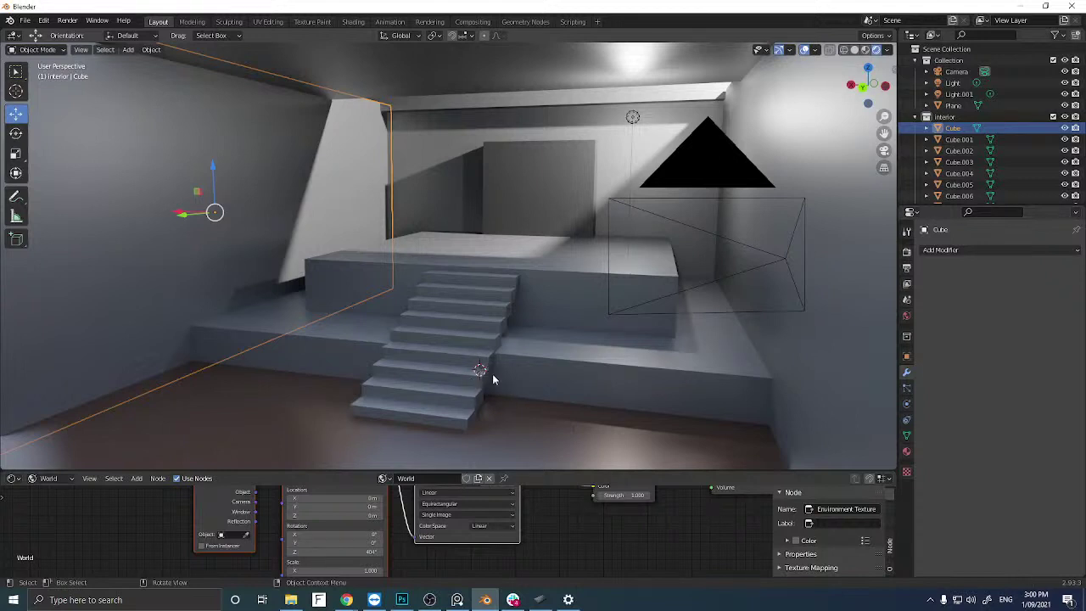
shift+right_click(257, 233)
key(shift+a)
mouse_move(260, 242)
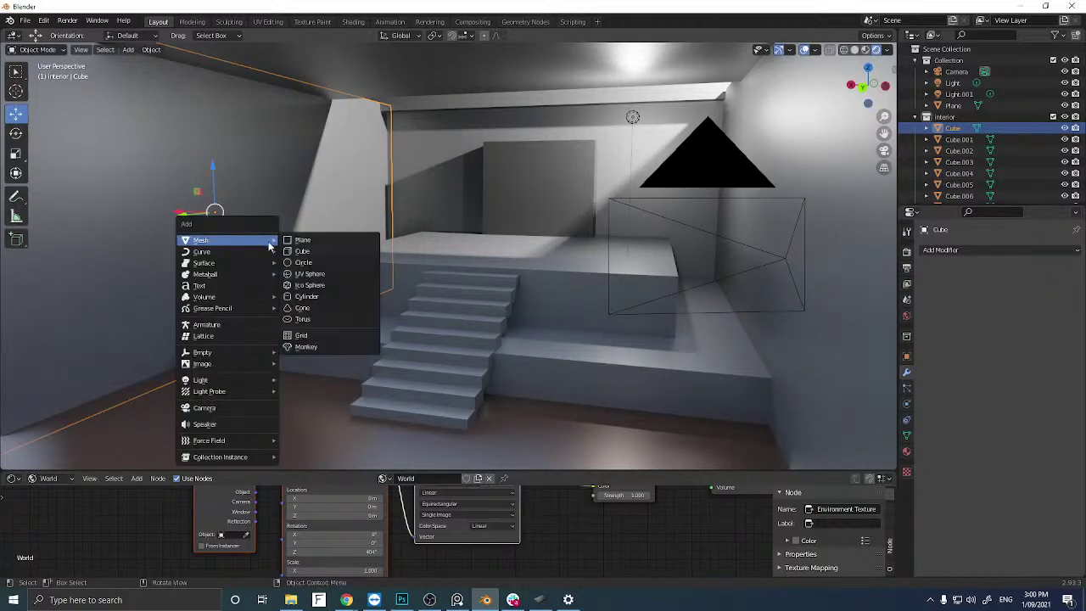
click(289, 252)
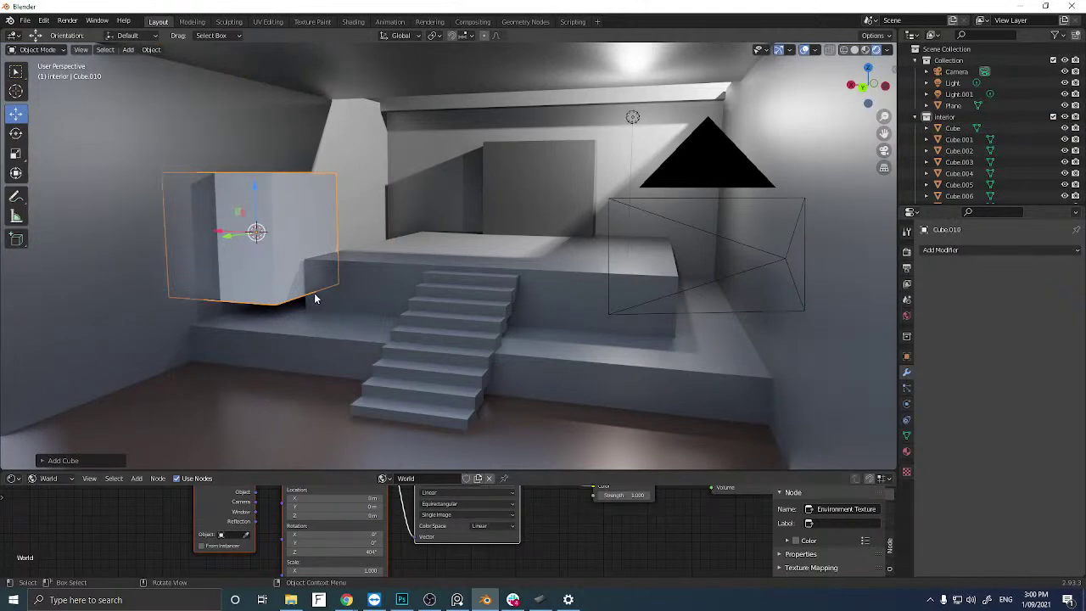
Scale the new cube down uniformly to about 0.3 and stretch it along Z into a tall, thin pillar.
shift+click(491, 274)
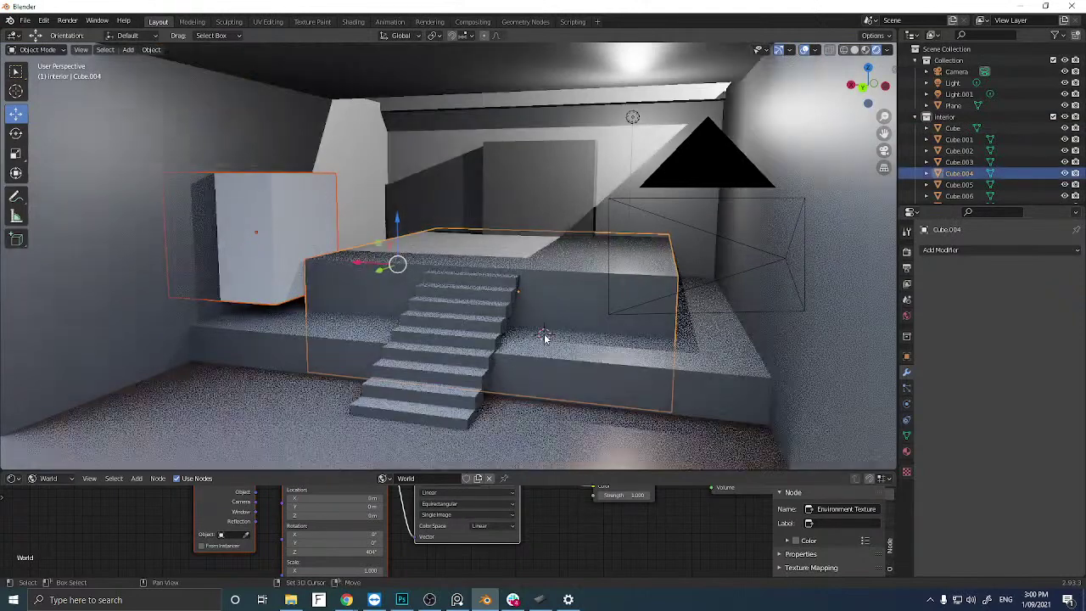
shift+right_click(536, 376)
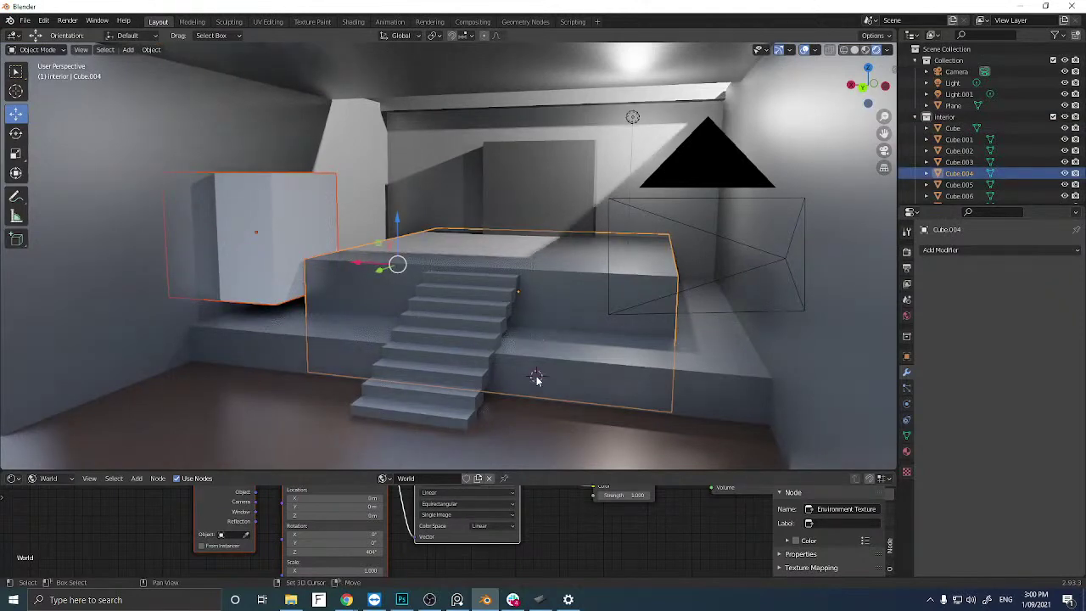
click(272, 236)
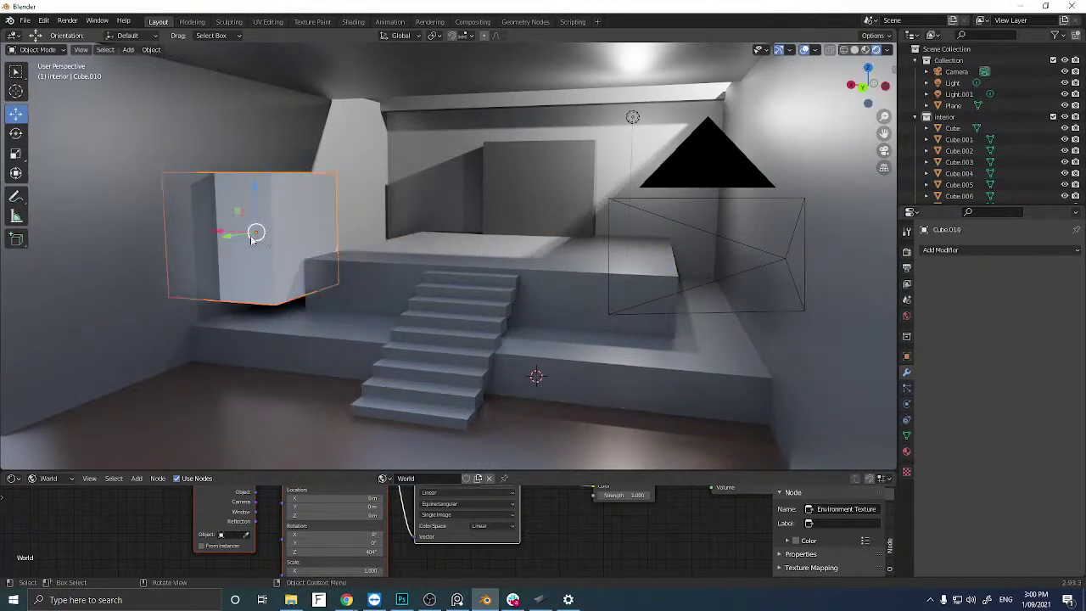
key(s)
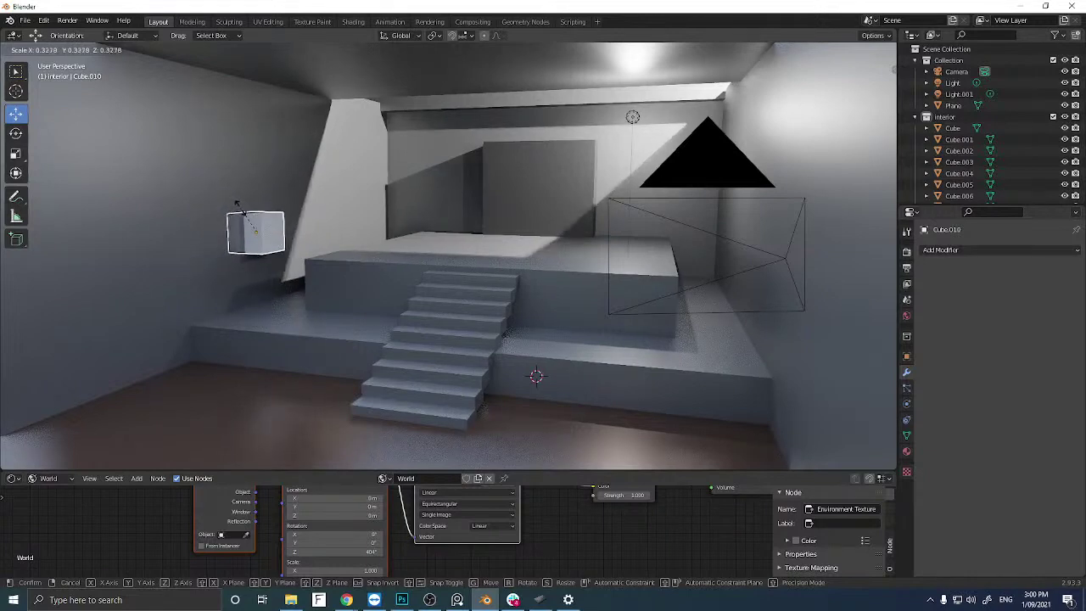
click(252, 205)
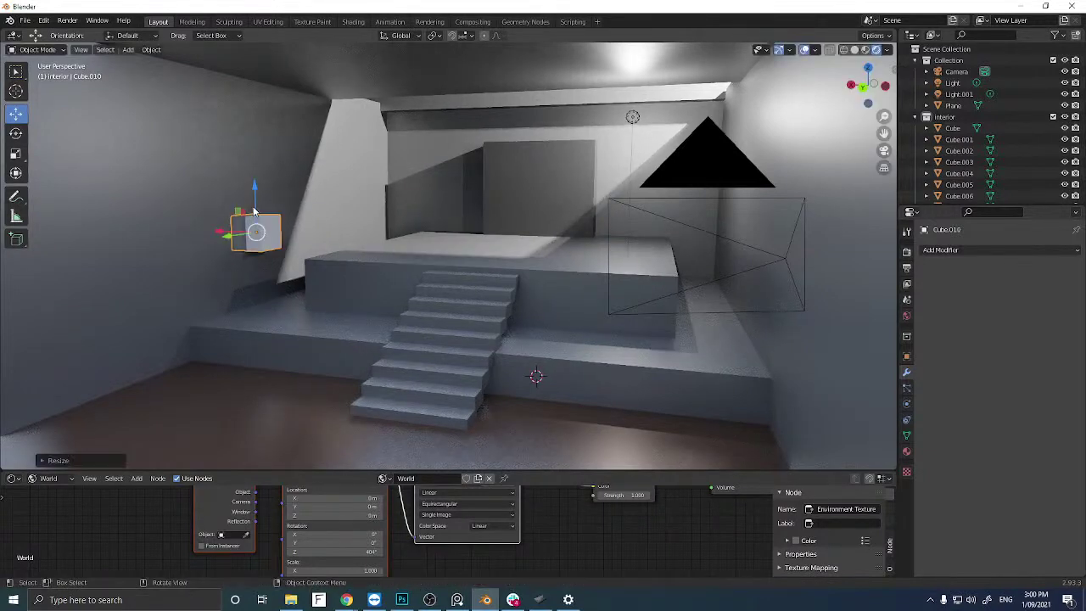
click(16, 154)
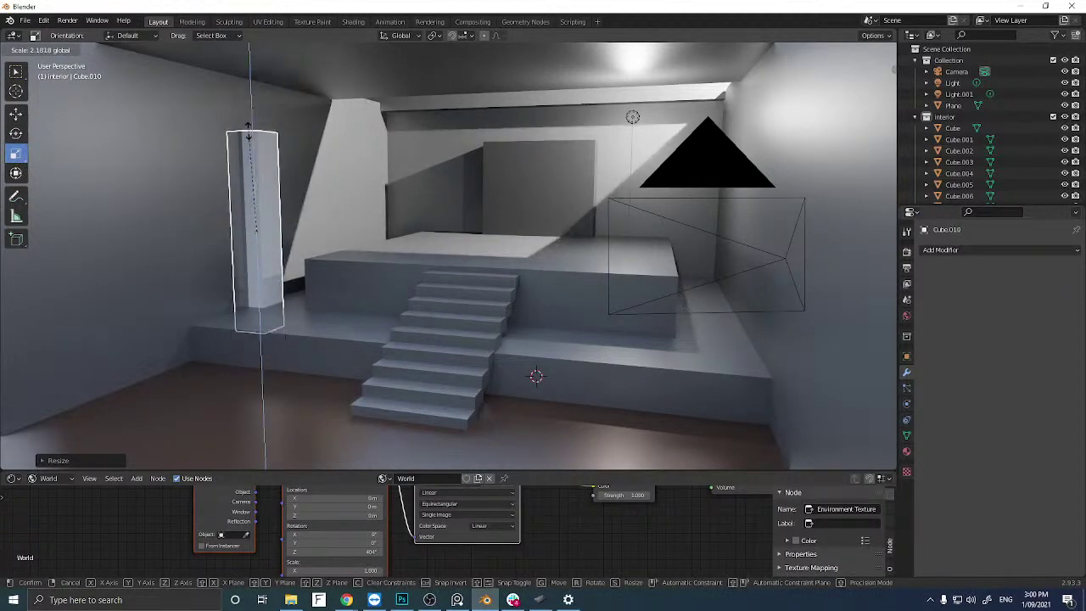
click(252, 156)
Hide the near side wall Cube.001 and the roof slab Cube.003 to open up the interior.
middle_drag(252, 155, 248, 207)
scroll(248, 207, up, 5)
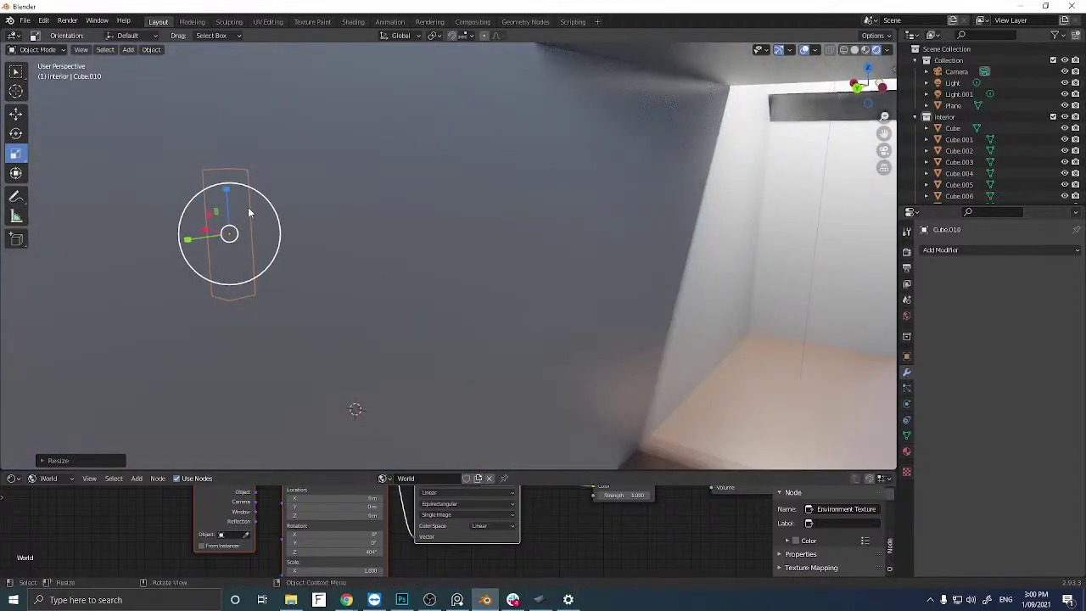
scroll(248, 207, down, 5)
click(320, 268)
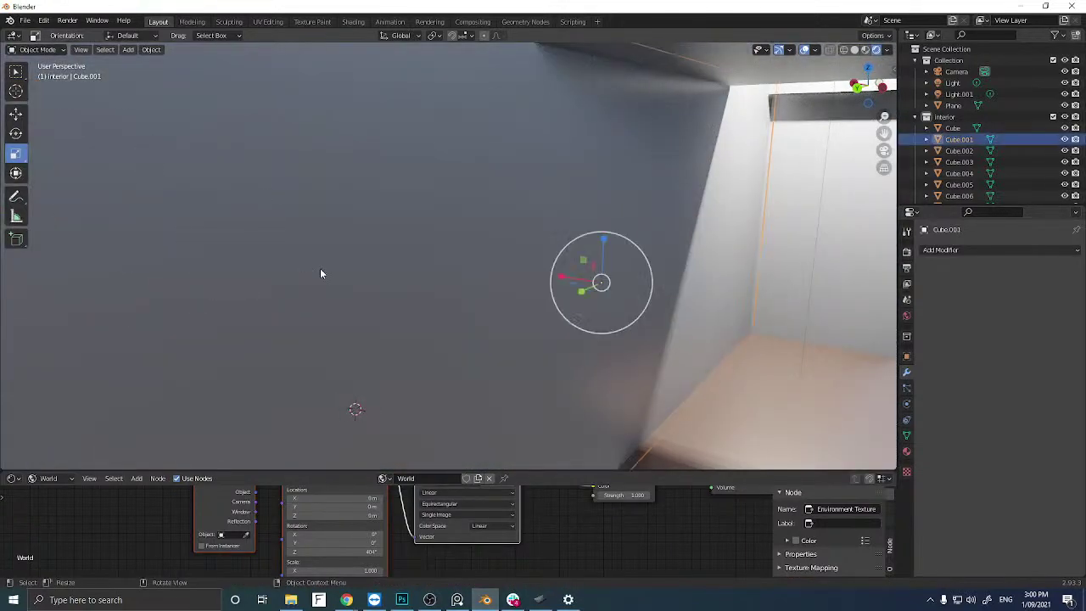
key(KP_Decimal)
middle_drag(318, 273, 288, 265)
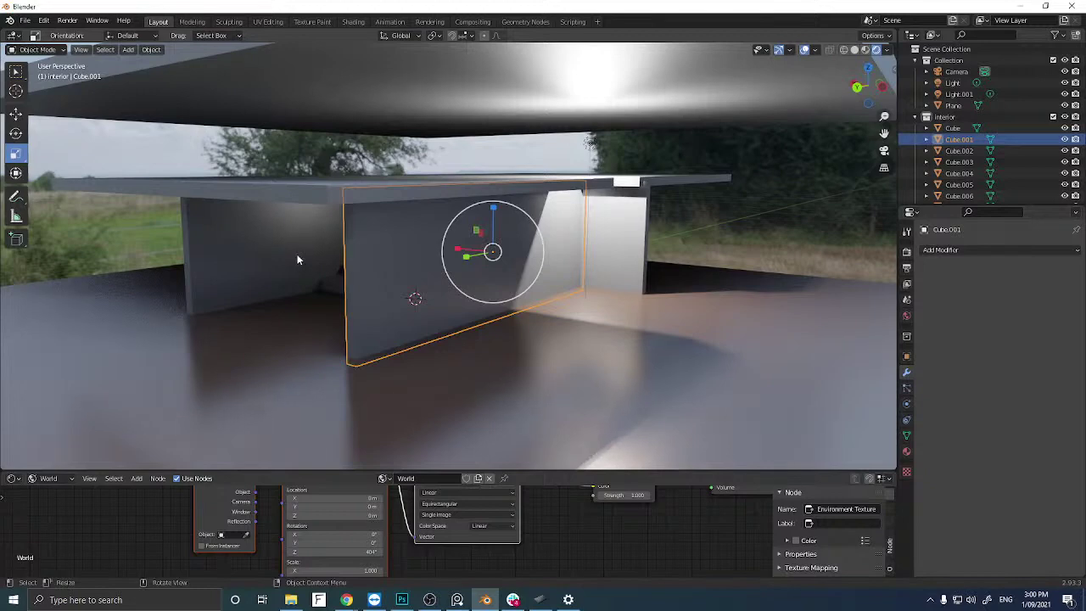
key(h)
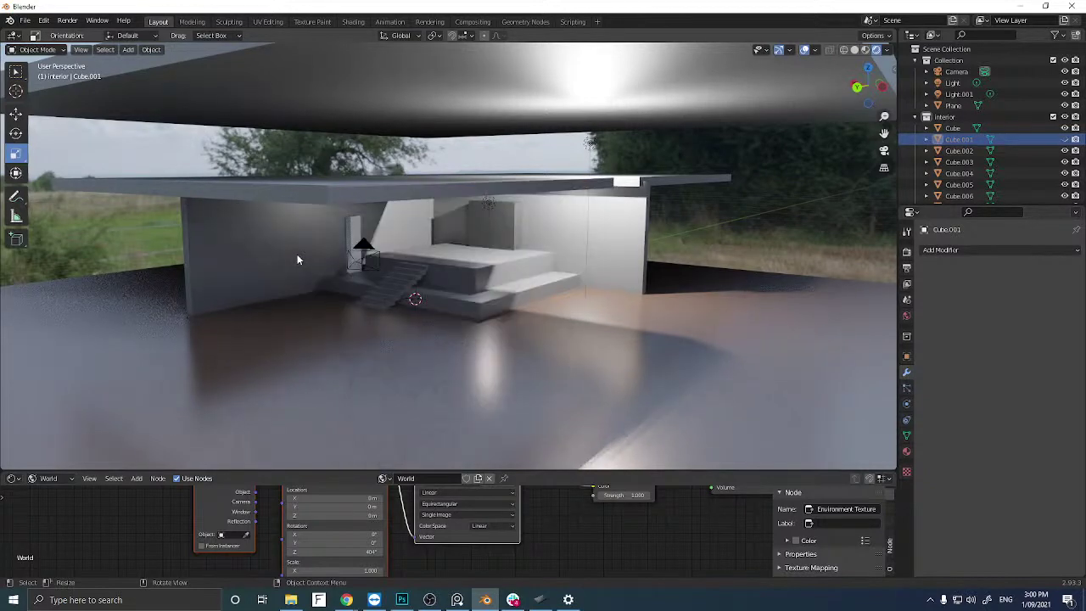
click(403, 196)
key(h)
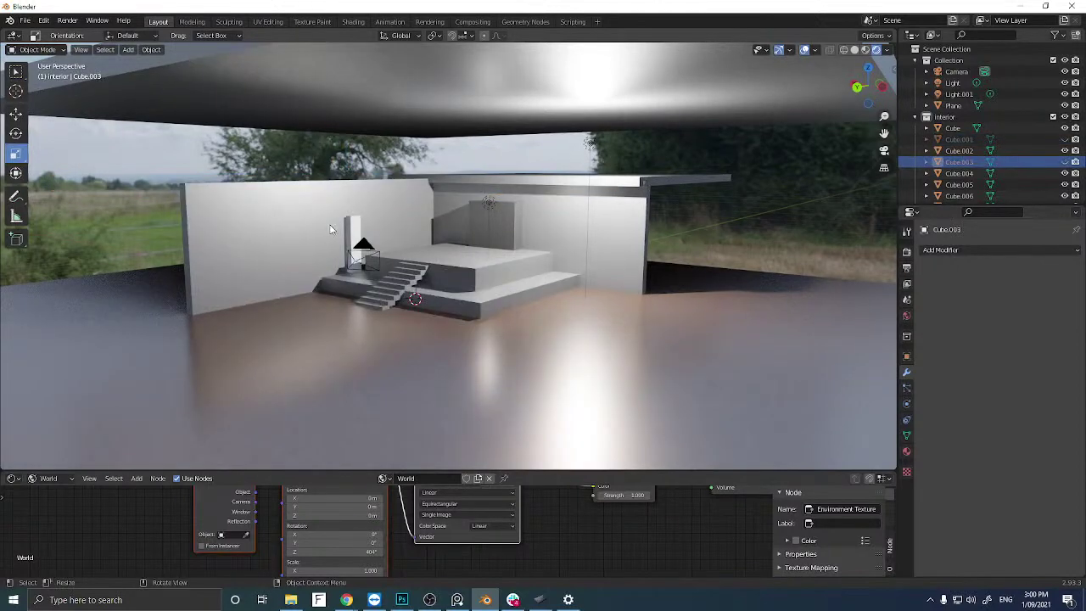
Move the thin pillar block straight up along Z so it hangs on the wall above the lower platform.
scroll(333, 228, up, 5)
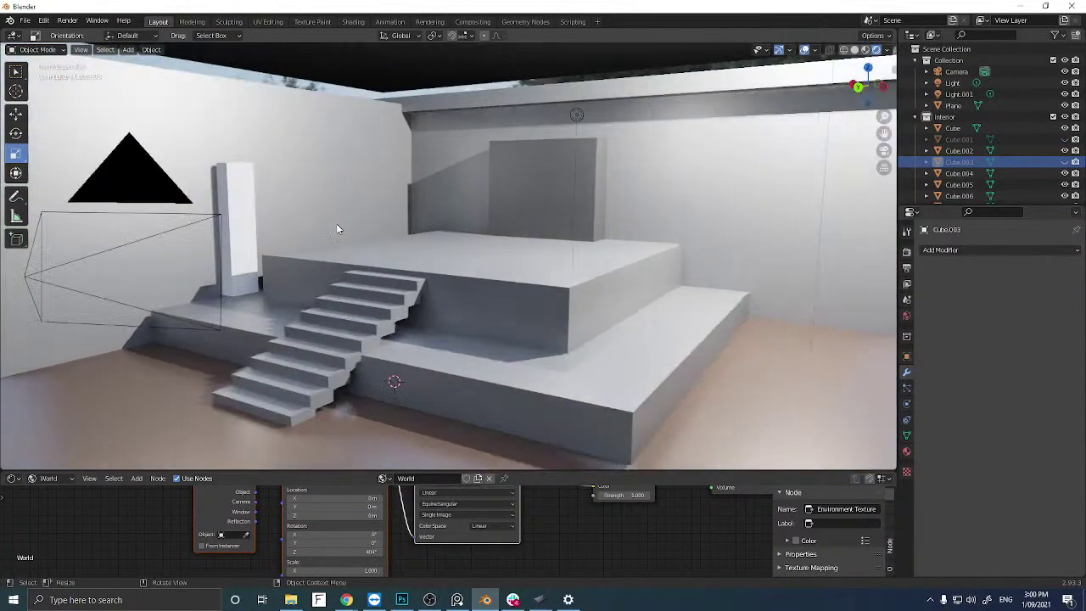
scroll(331, 229, up, 3)
click(174, 200)
key(shift+space)
key(g)
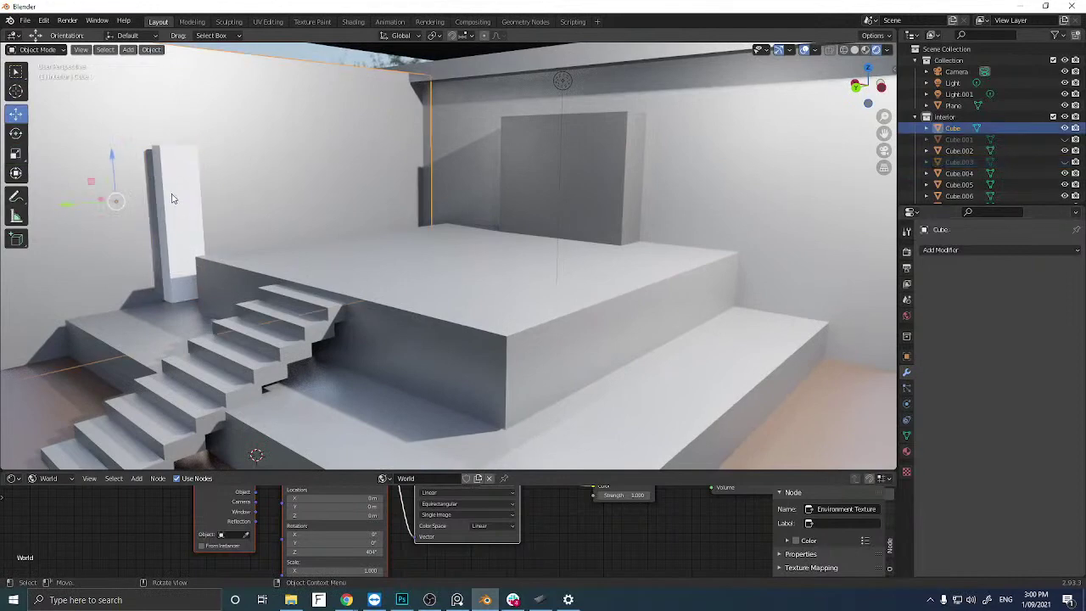
key(shift+d)
key(z)
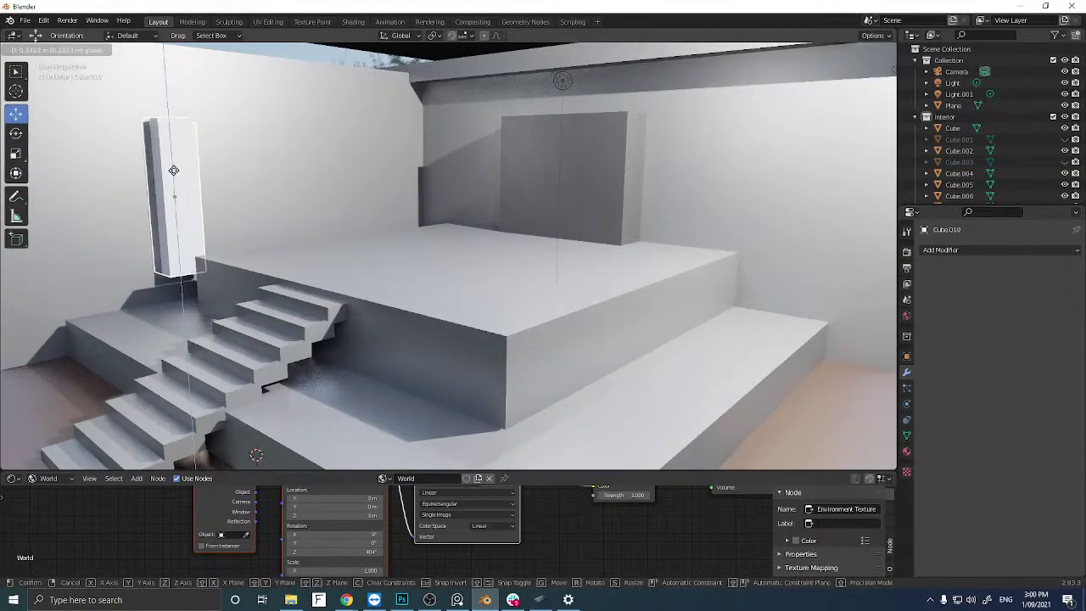
click(173, 155)
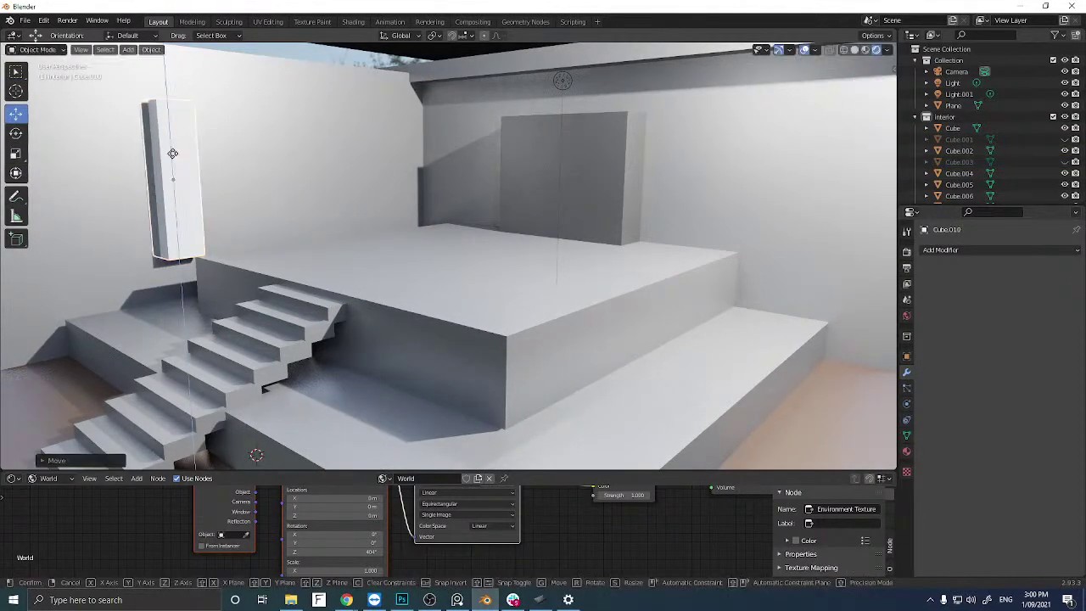
Shrink the wall block slightly overall and stretch it along Z into a slimmer vertical panel.
middle_drag(171, 148, 139, 173)
scroll(164, 170, down, 6)
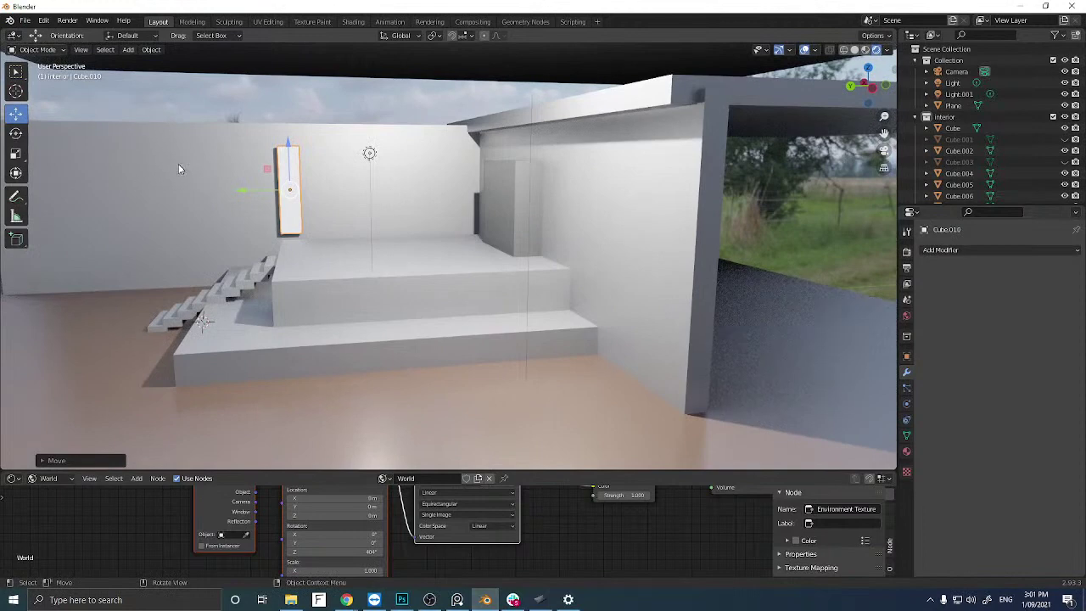
key(s)
click(200, 164)
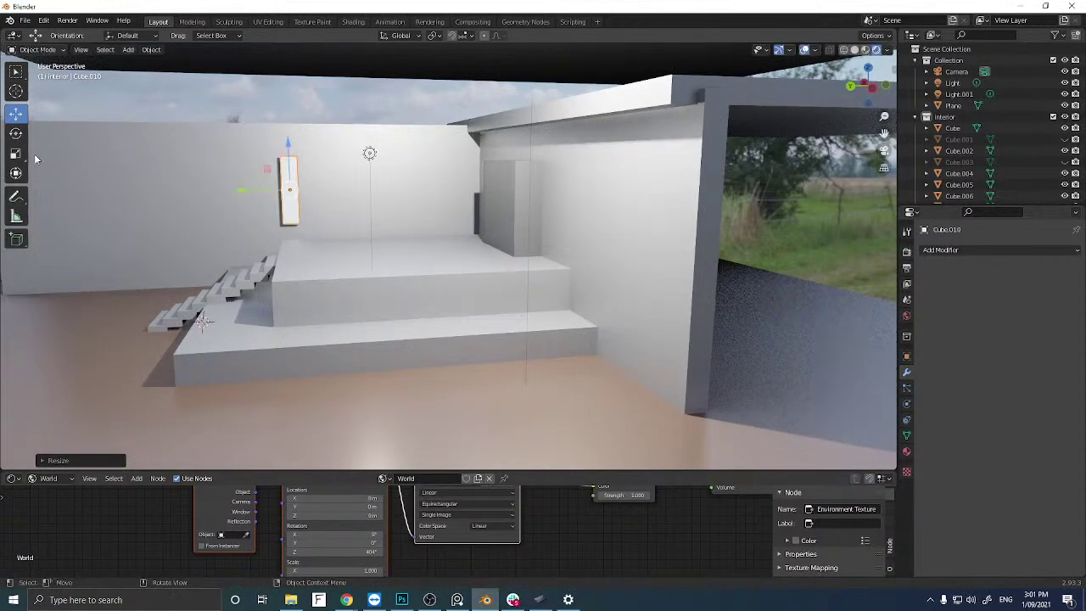
click(15, 153)
drag(286, 144, 254, 145)
In Edit Mode, move the wall block's upper front corner vertex outward along Y to widen its top.
middle_drag(197, 159, 222, 165)
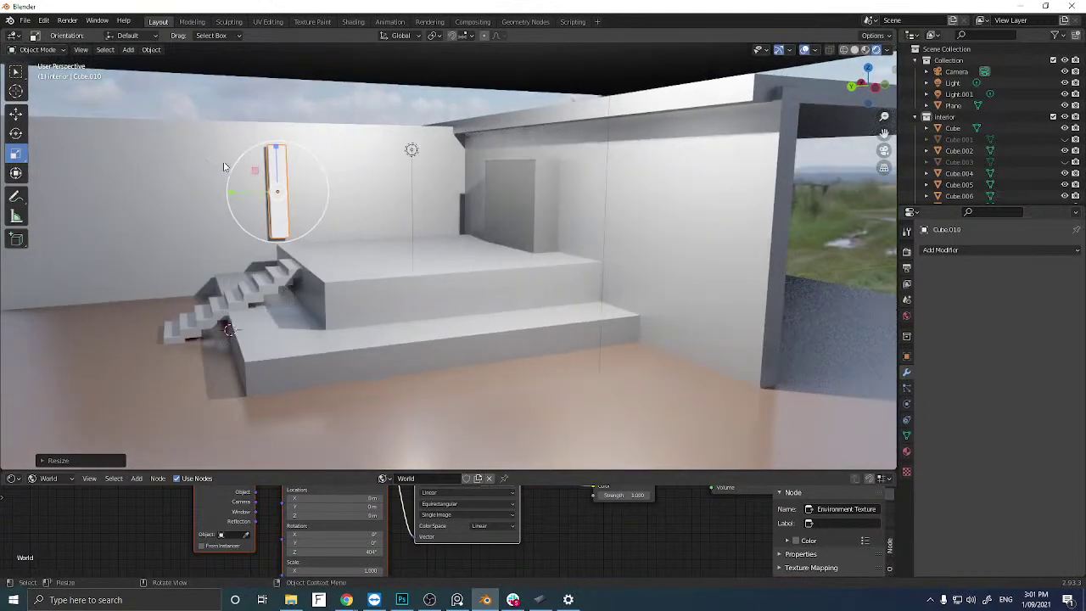
scroll(222, 165, down, 5)
scroll(180, 160, down, 3)
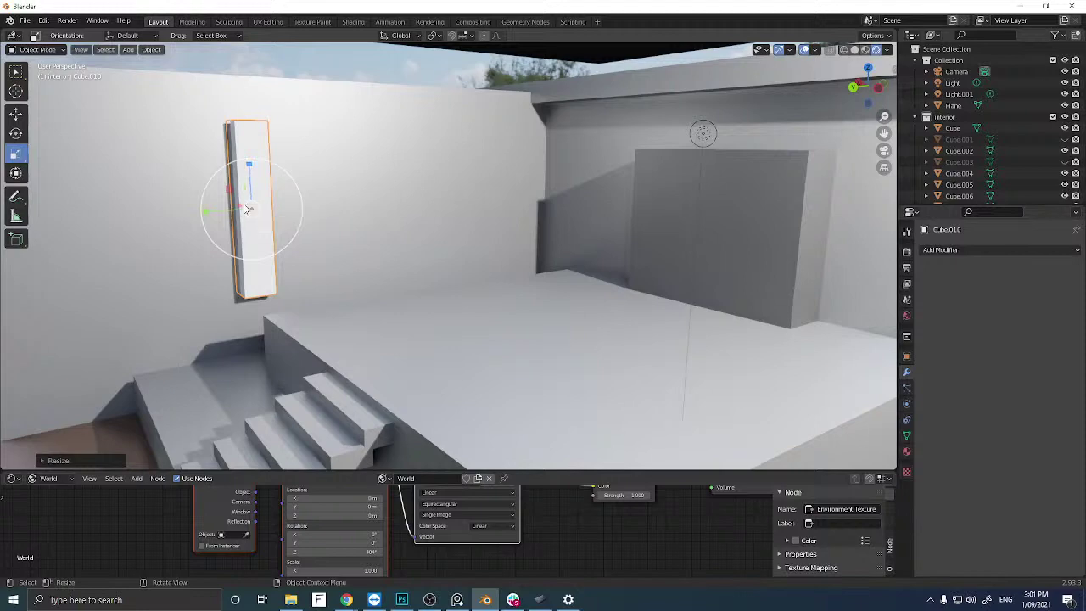
middle_drag(229, 181, 252, 187)
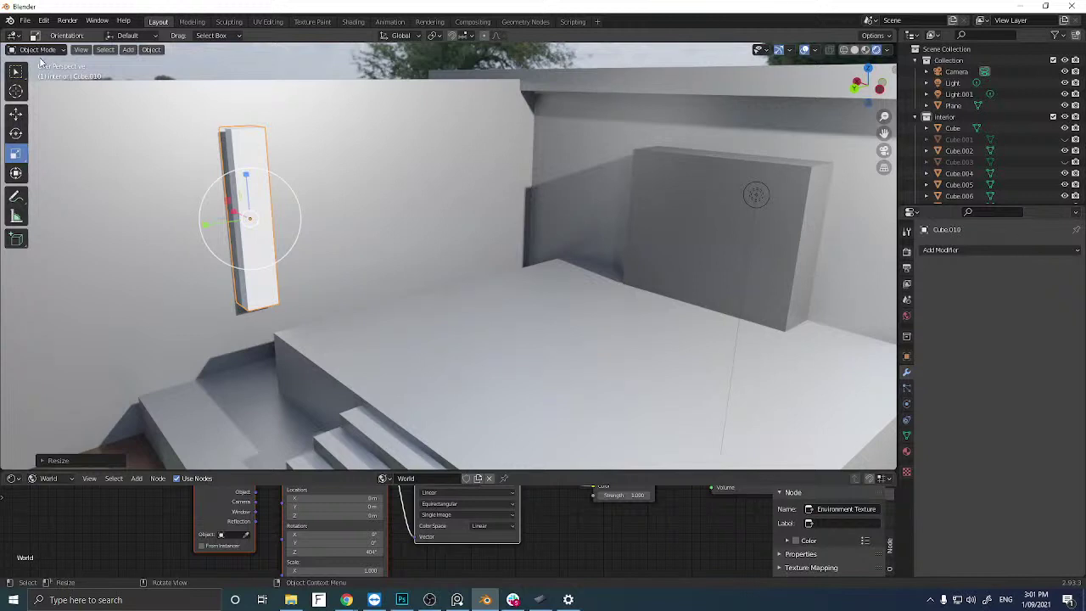
key(Tab)
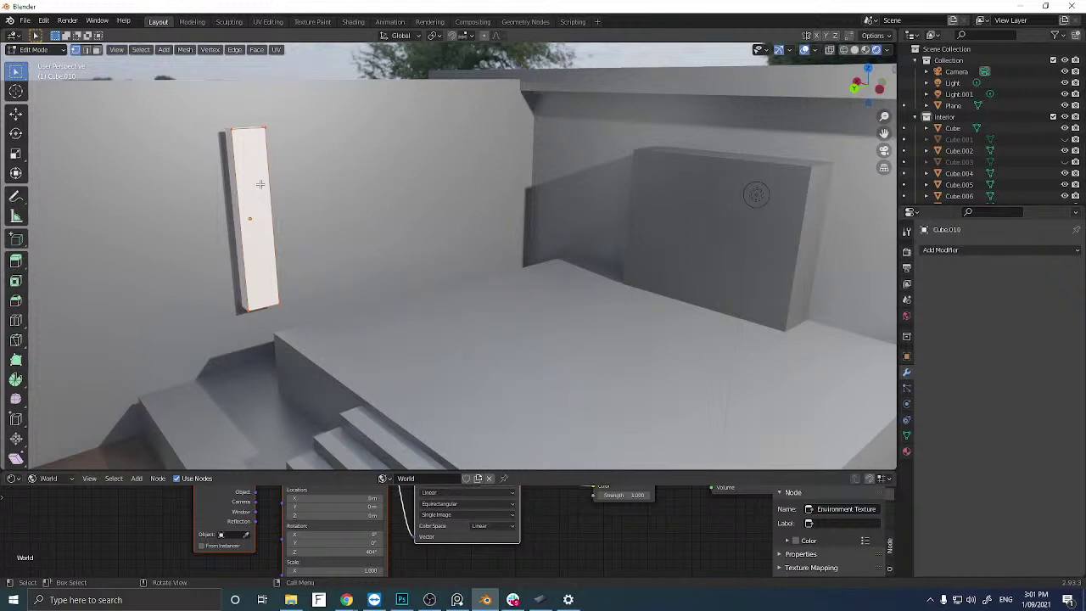
middle_drag(257, 184, 110, 153)
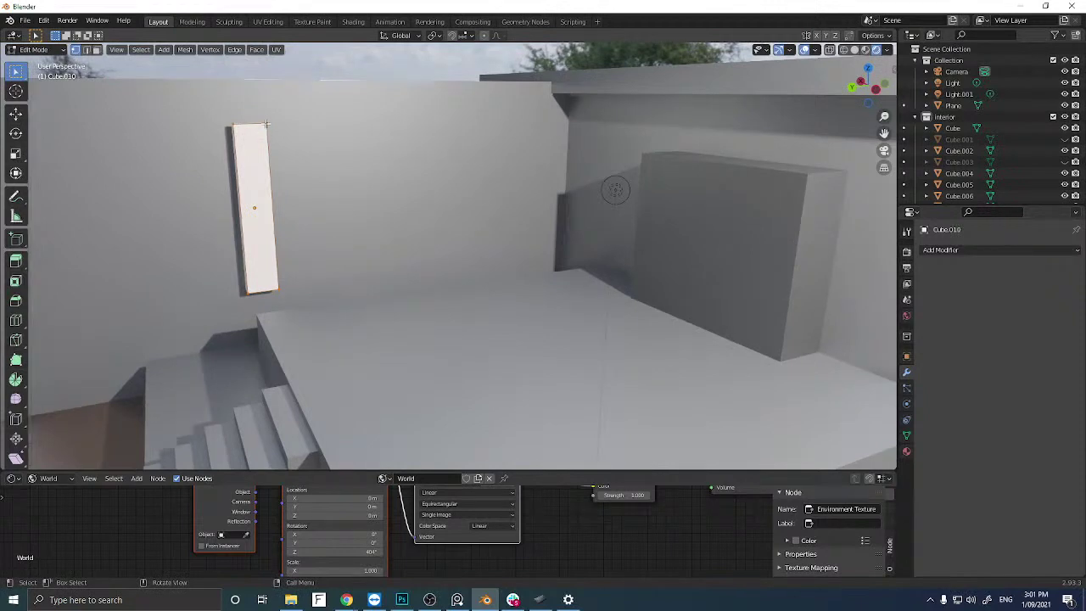
click(16, 113)
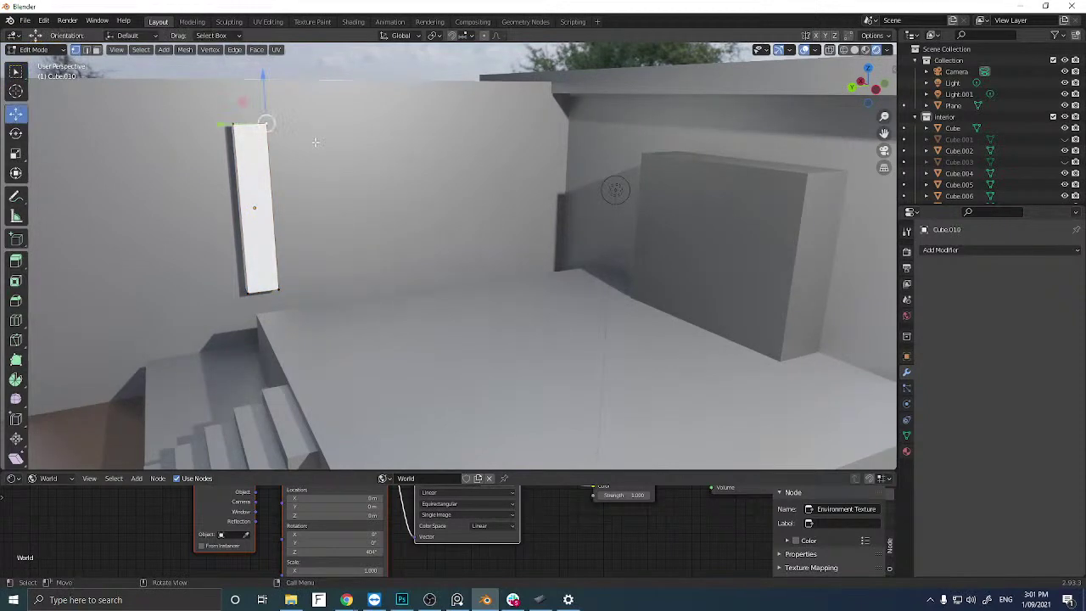
drag(240, 125, 310, 119)
middle_drag(311, 119, 308, 116)
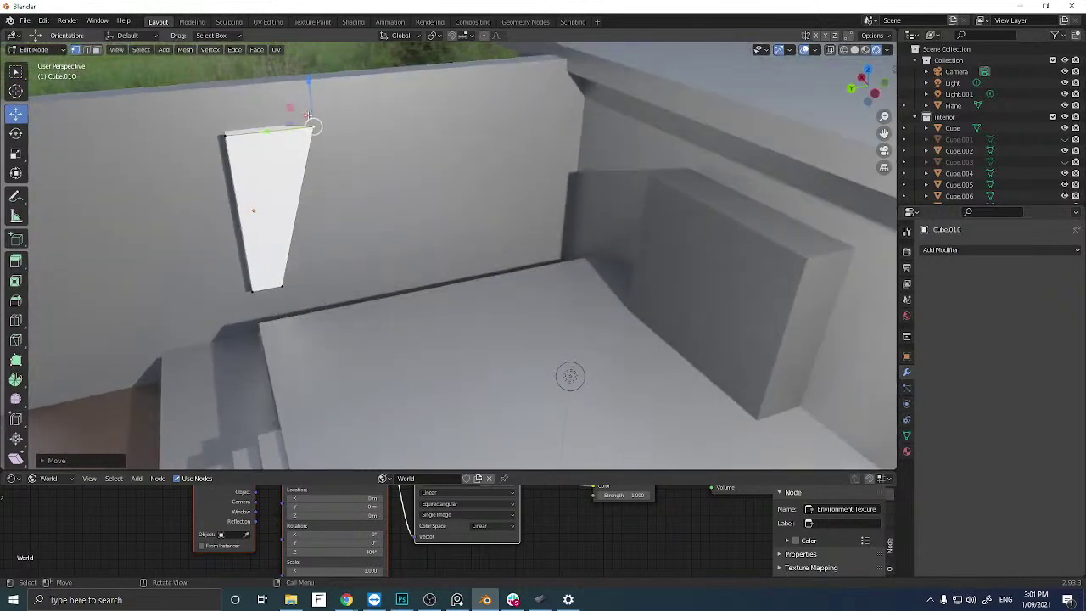
Undo the corner vertex moves on the wall block to restore its straight vertical shape.
drag(314, 103, 308, 163)
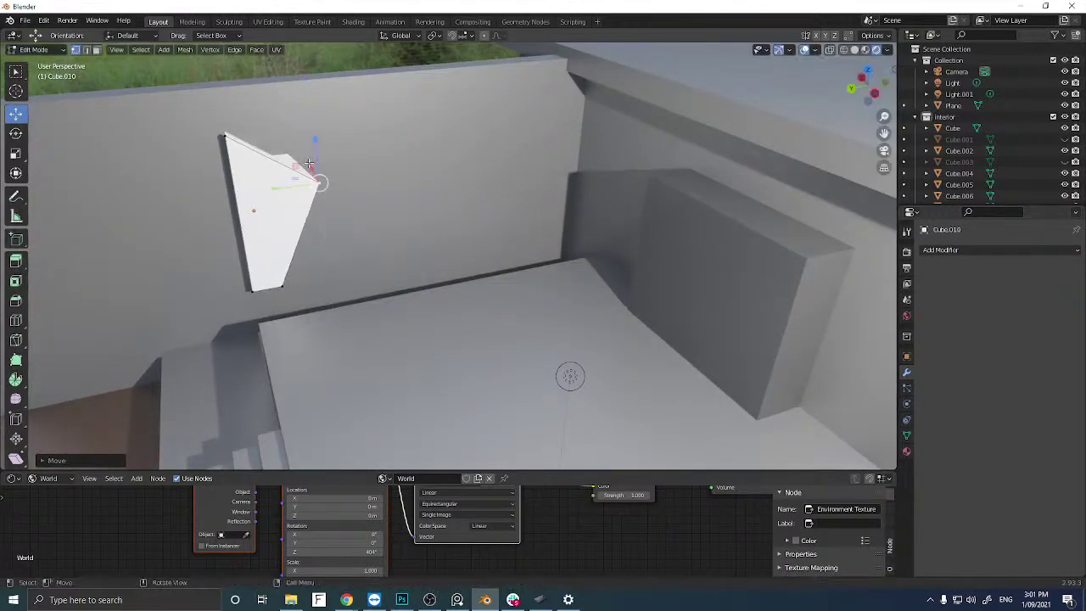
key(ctrl+z)
key(ctrl+z)
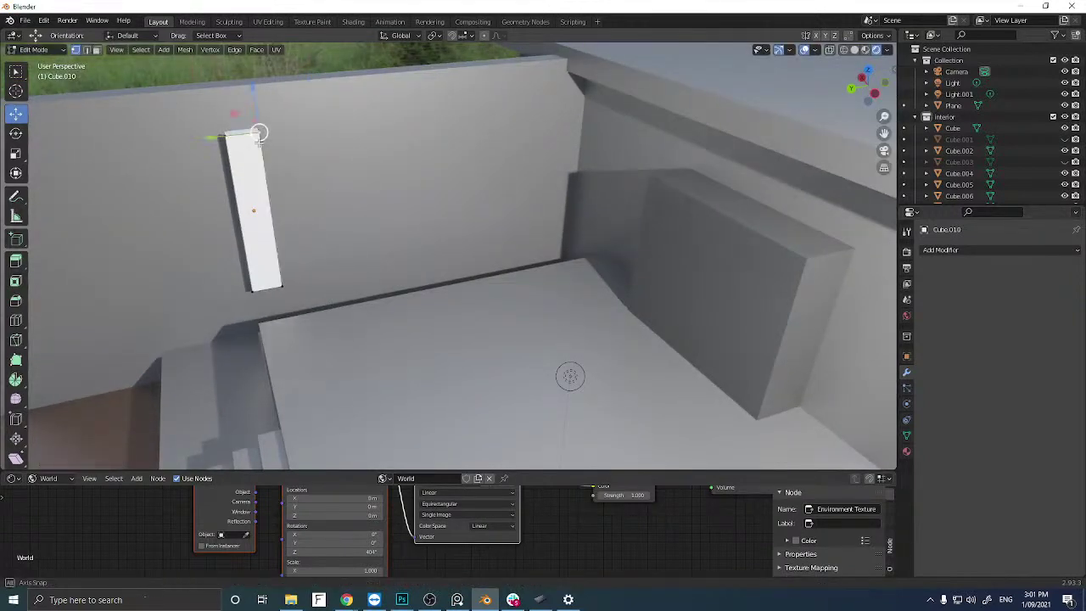
middle_drag(308, 163, 289, 131)
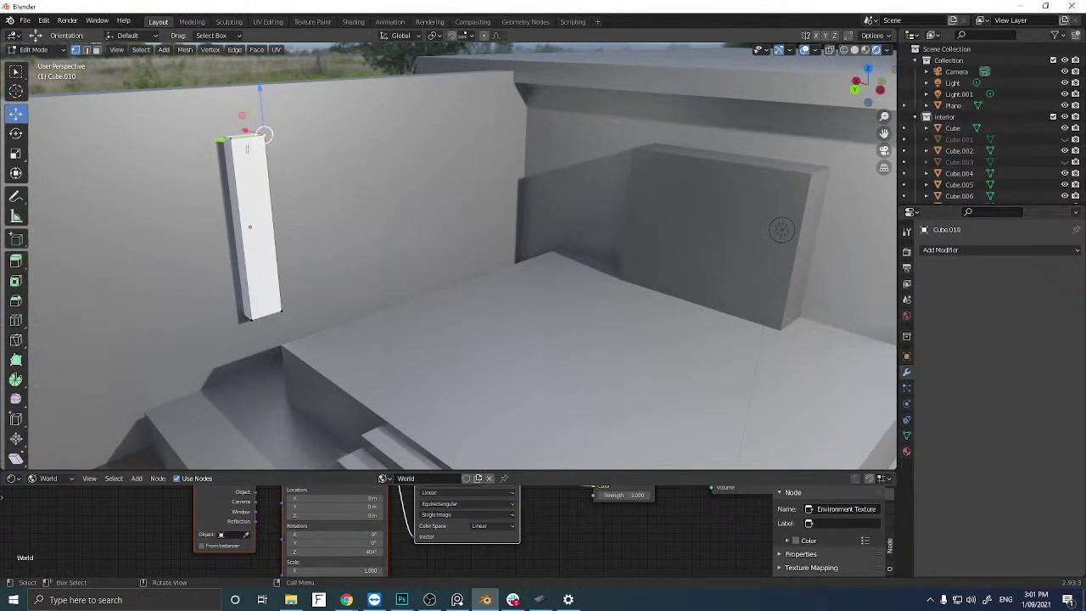
Place the 3D cursor near the wall block's top, add a cube there in the same mesh, and shrink it to slightly narrower than the block.
key(shift+a)
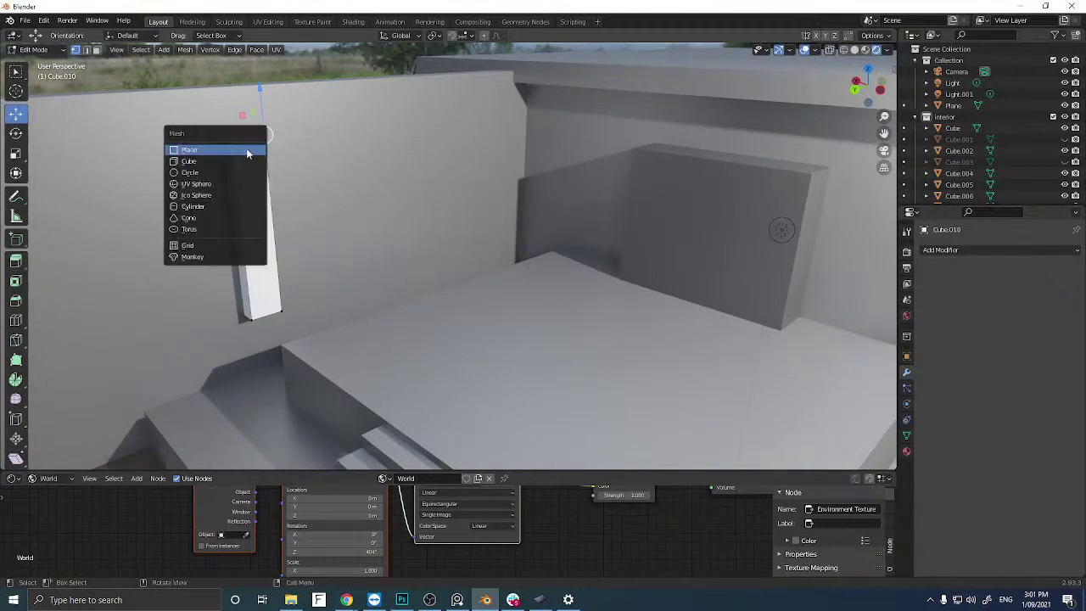
key(Escape)
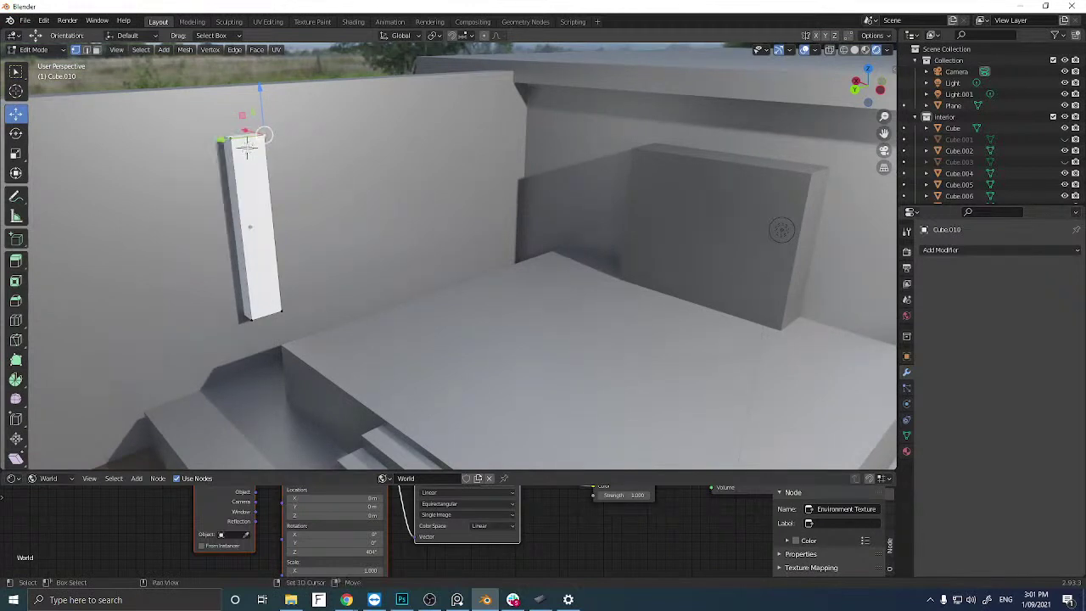
shift+click(248, 153)
key(shift+a)
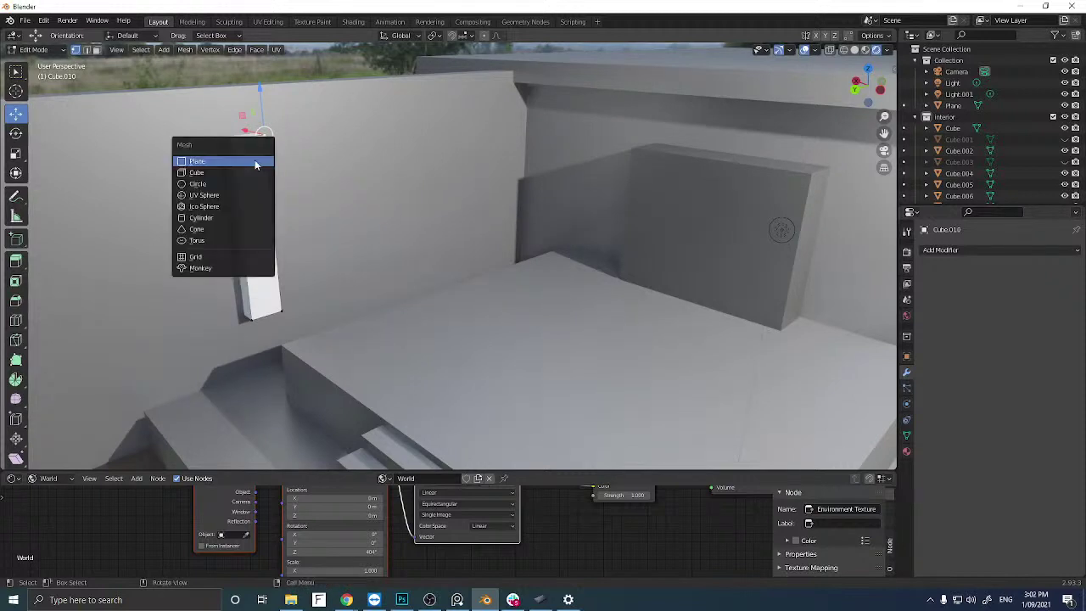
click(250, 171)
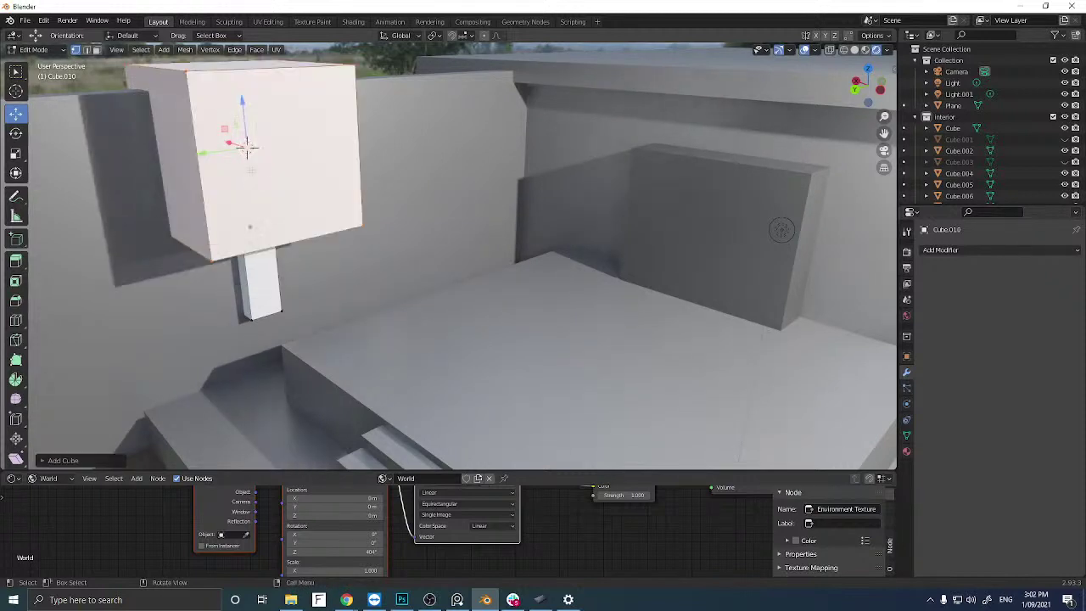
key(s)
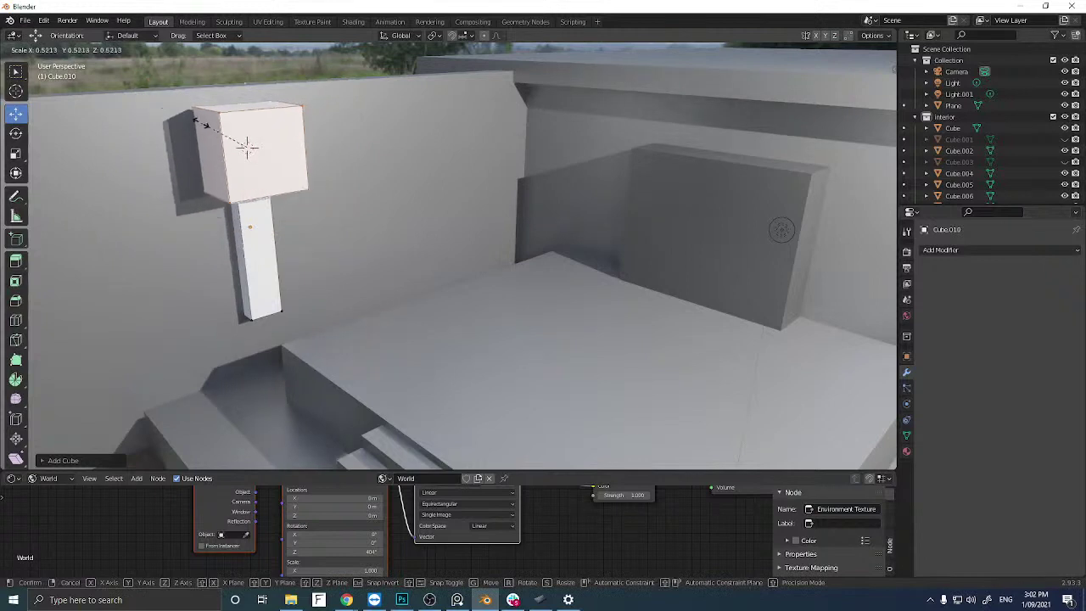
click(247, 129)
key(Tab)
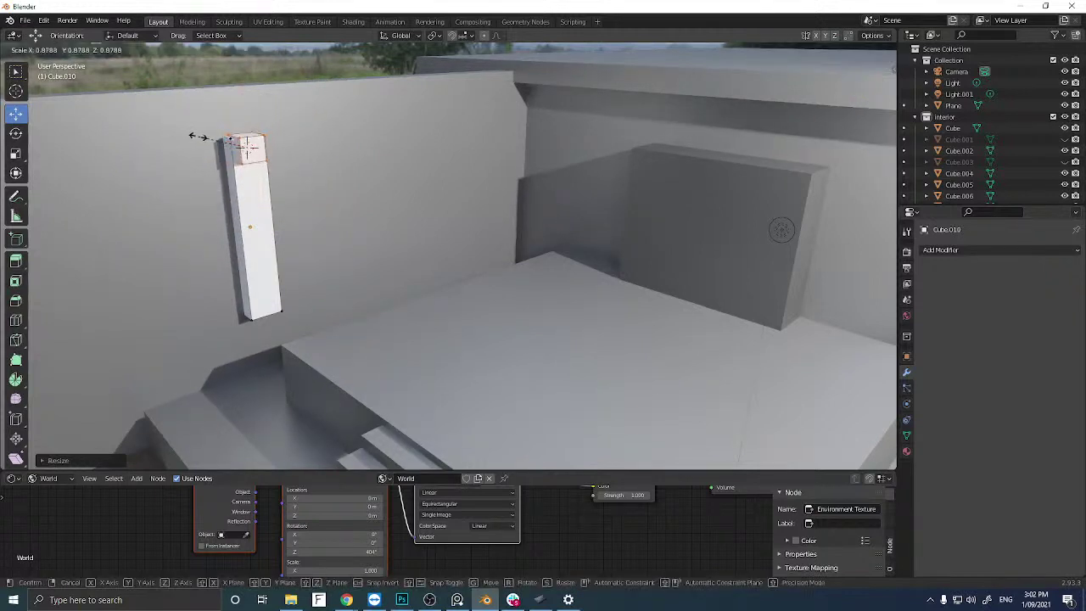
Move the small cube along X toward the wall and along Y to centre it on the block.
middle_drag(204, 137, 250, 153)
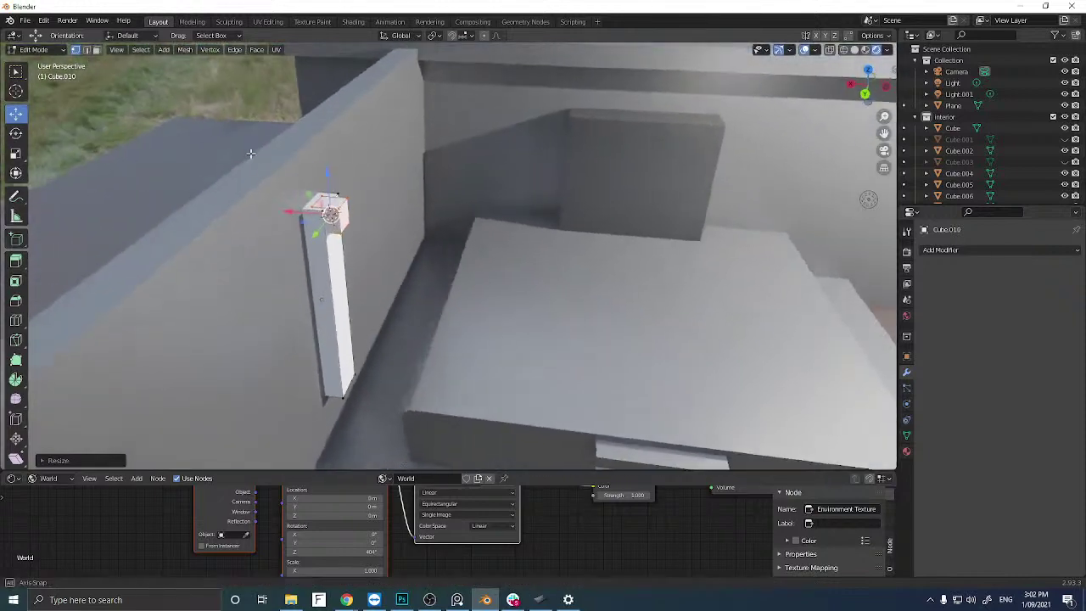
drag(307, 211, 286, 209)
middle_drag(286, 208, 296, 124)
scroll(235, 188, up, 3)
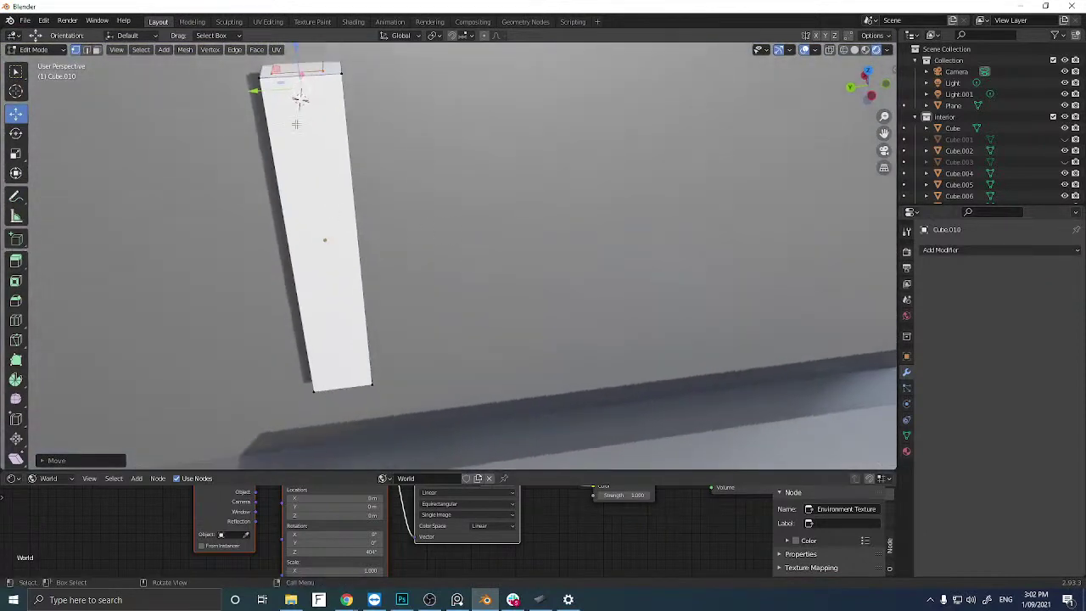
drag(263, 93, 300, 97)
middle_drag(300, 97, 272, 127)
Reposition the small cube and stretch it along Z so it protrudes above and below the wall block, and return to Object Mode.
drag(367, 125, 365, 80)
middle_drag(365, 80, 324, 105)
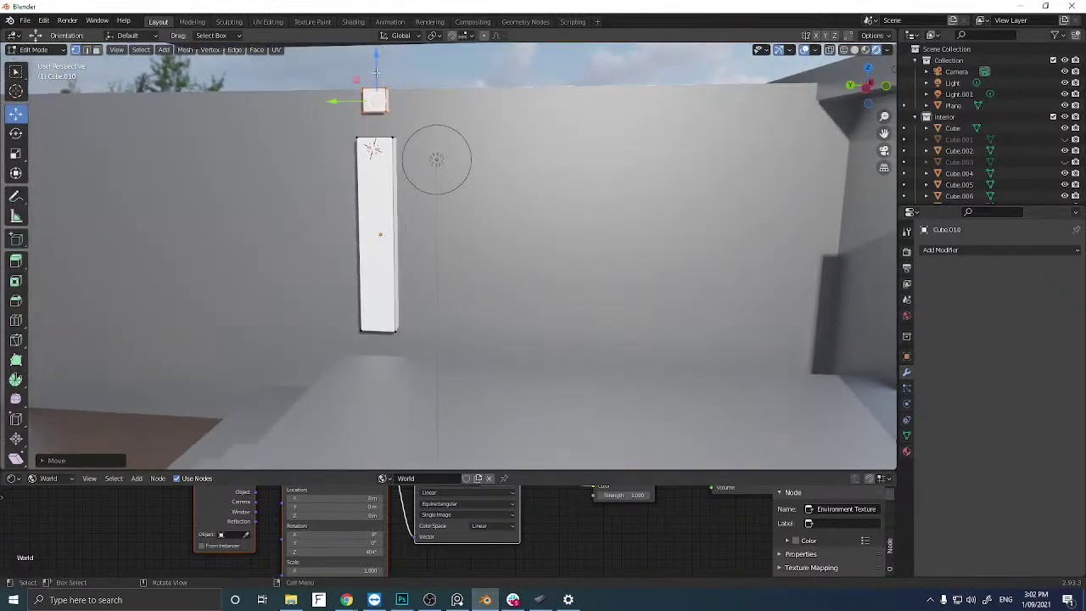
mouse_move(376, 73)
mouse_down()
mouse_move(378, 165)
mouse_move(376, 84)
mouse_up()
click(15, 153)
drag(375, 127, 376, 222)
key(shift+space)
key(g)
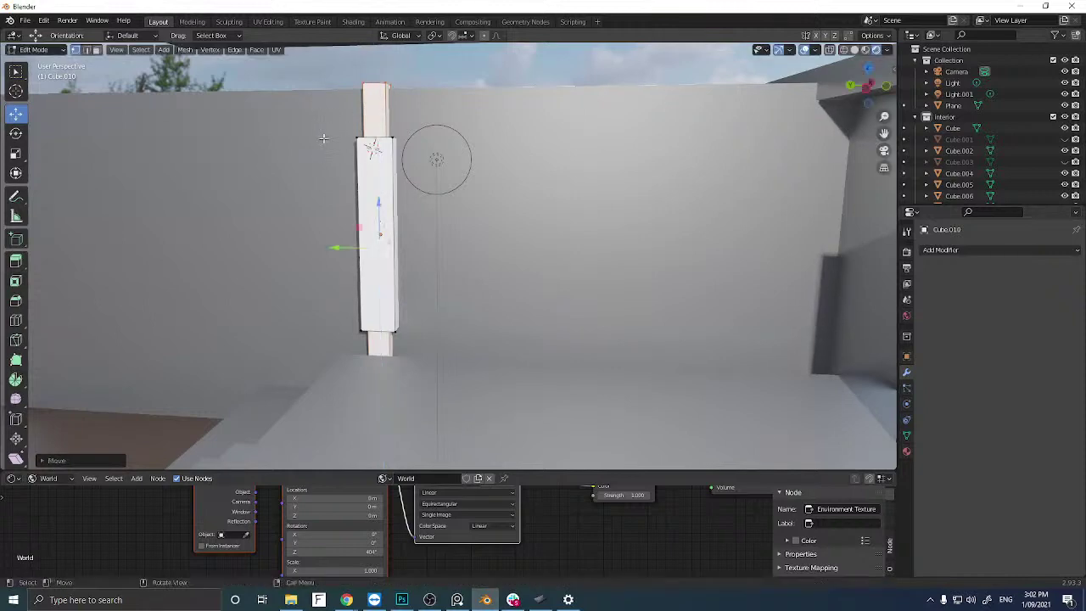
middle_drag(323, 138, 311, 162)
key(Tab)
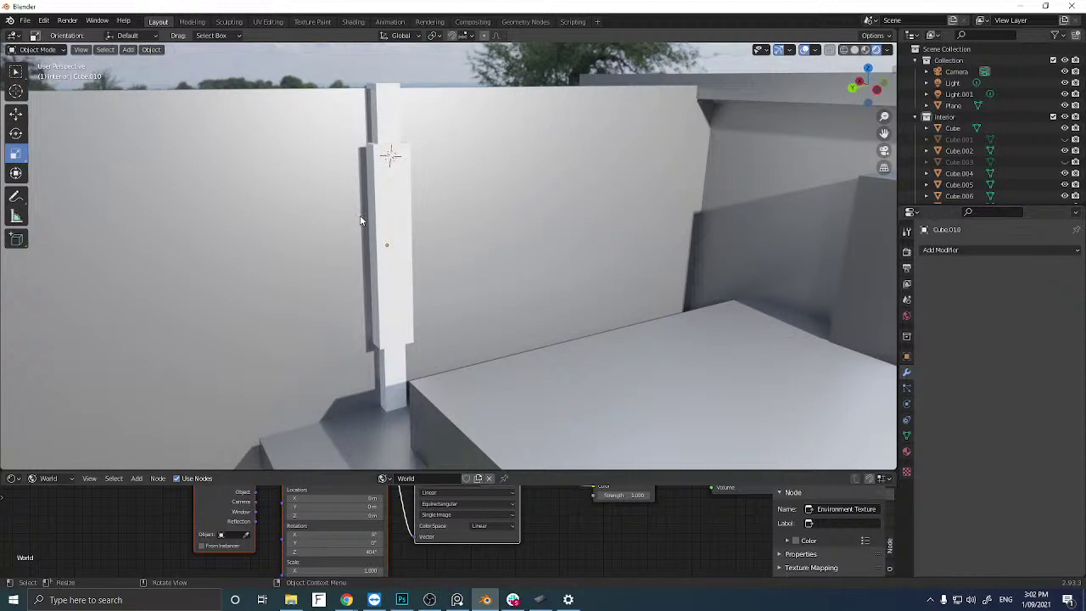
Move the stepped wall pillar along Y toward the far end of the wall, above the upper platform.
middle_drag(362, 218, 344, 236)
click(405, 228)
click(15, 112)
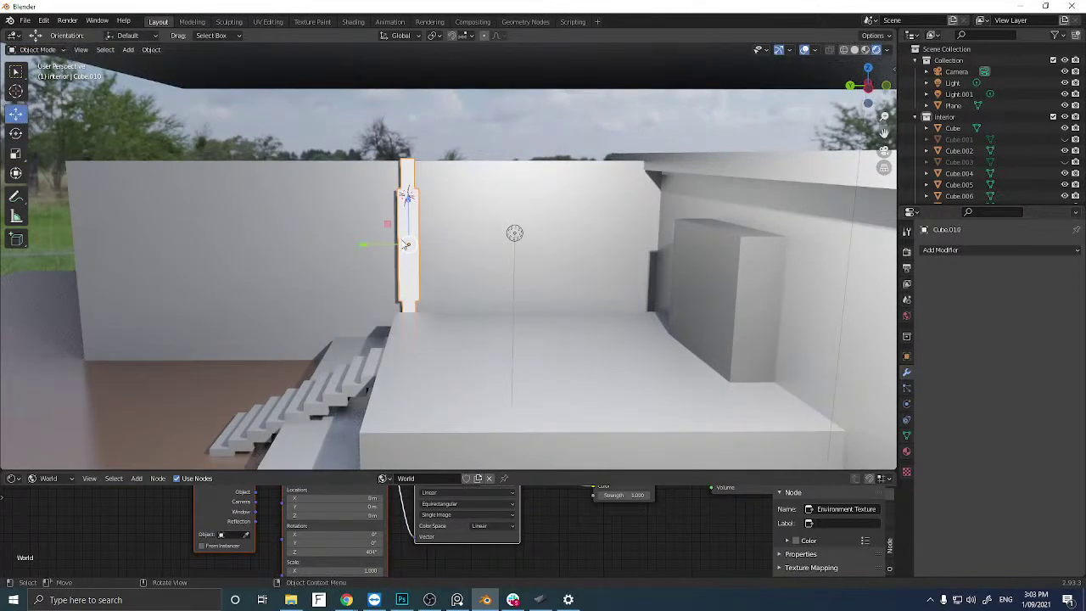
drag(375, 249, 535, 246)
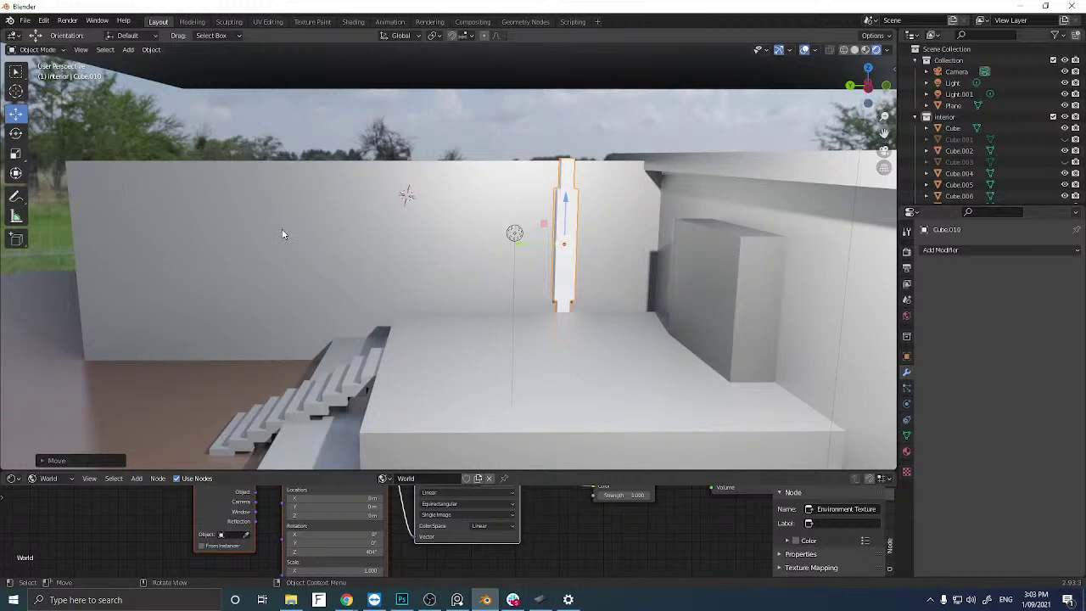
Make a linked duplicate of the pillar and move it about 2.7 m along Y toward the stairs.
key(shift+d)
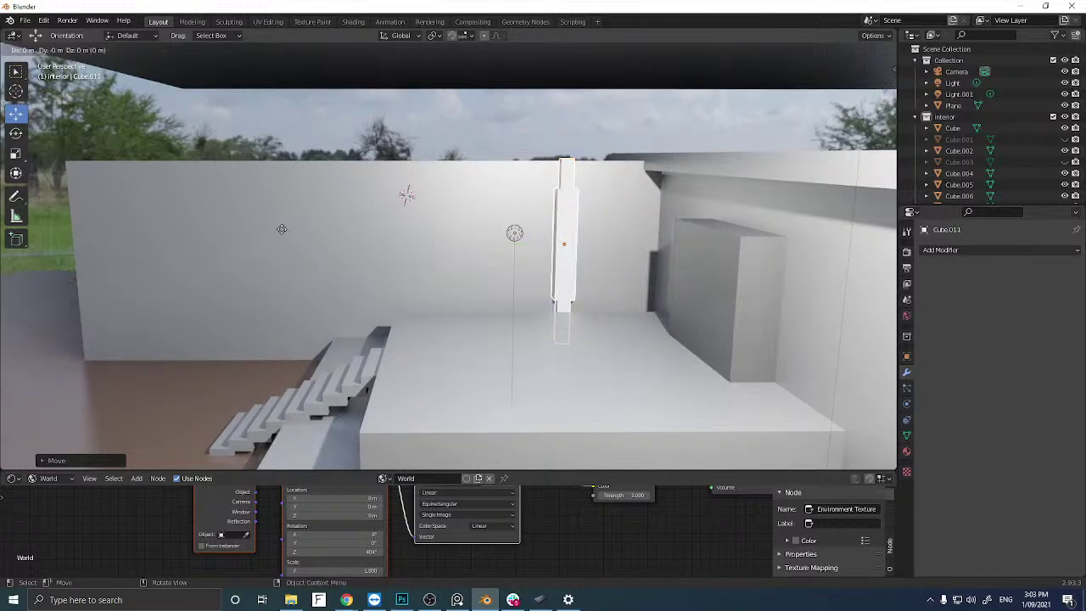
right_click(282, 229)
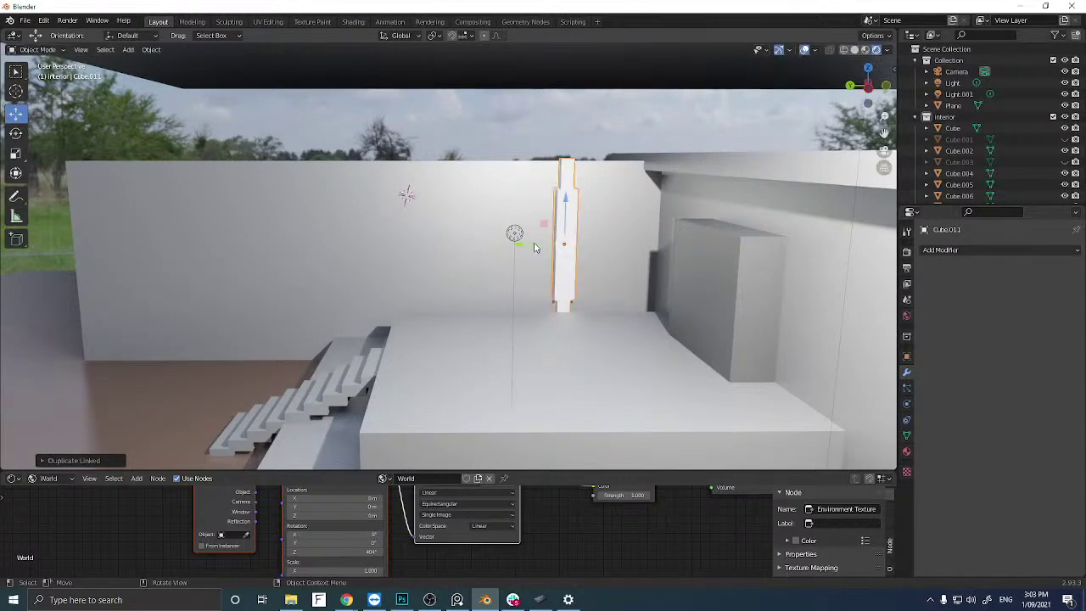
key(g)
key(x)
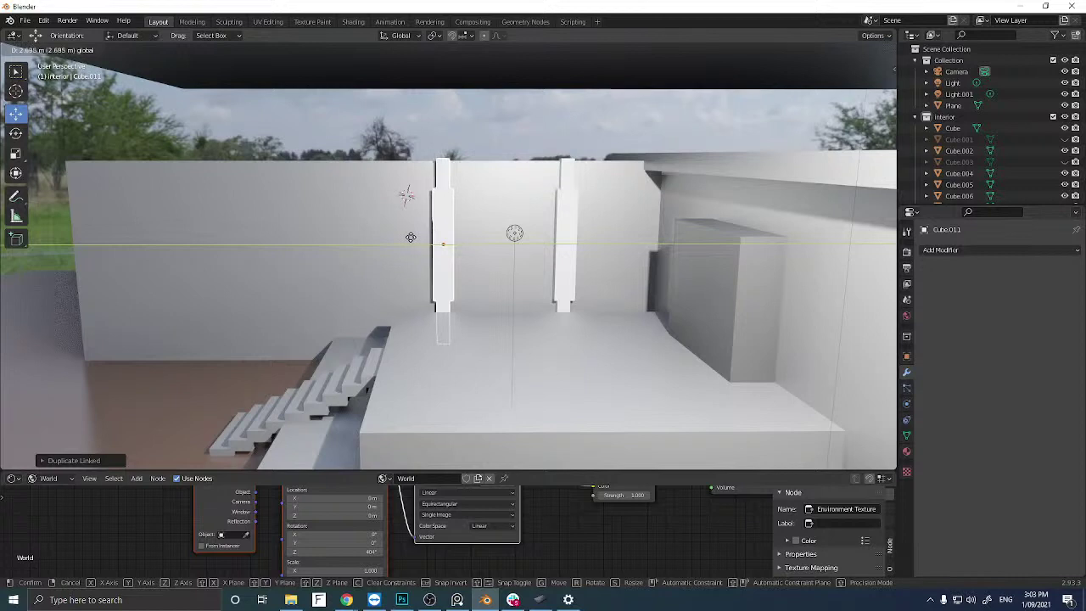
click(412, 242)
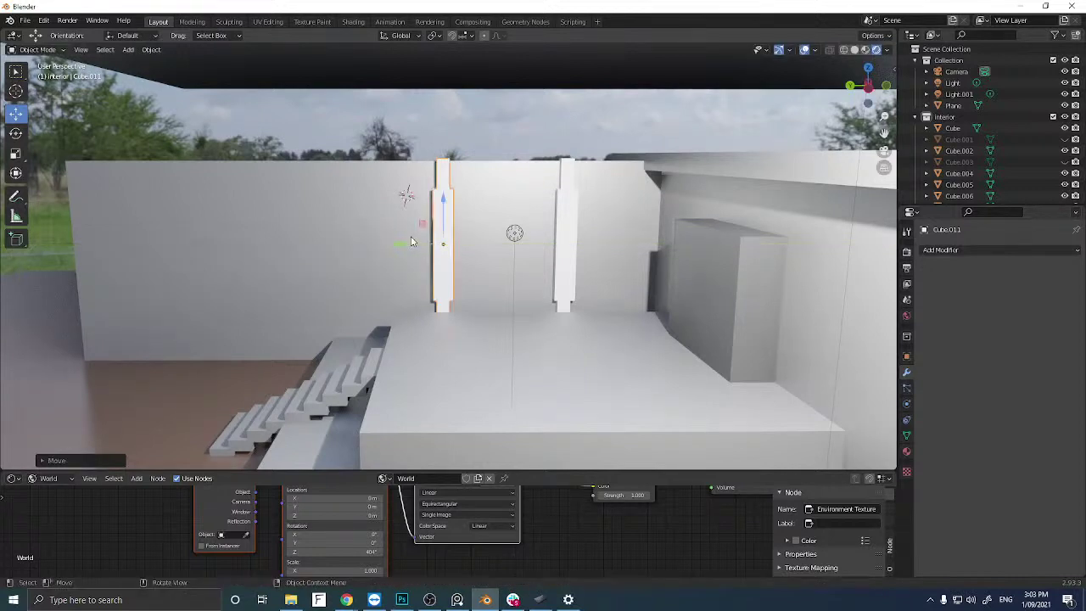
Make a second linked duplicate of the pillar and offset it about 2.8 m farther along Y.
key(alt+d)
right_click(414, 242)
key(g)
key(x)
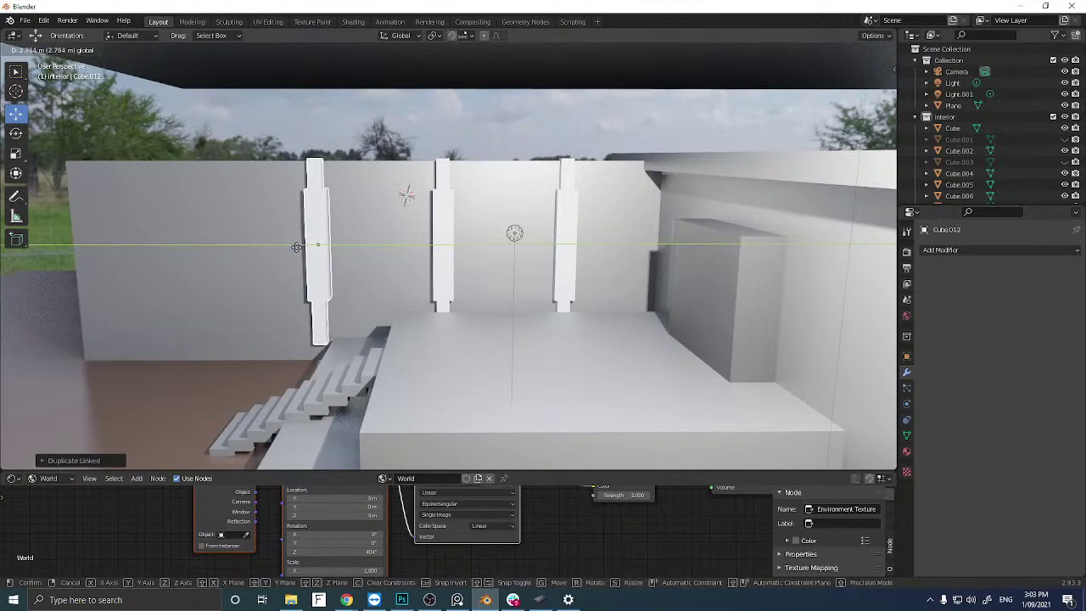
click(294, 246)
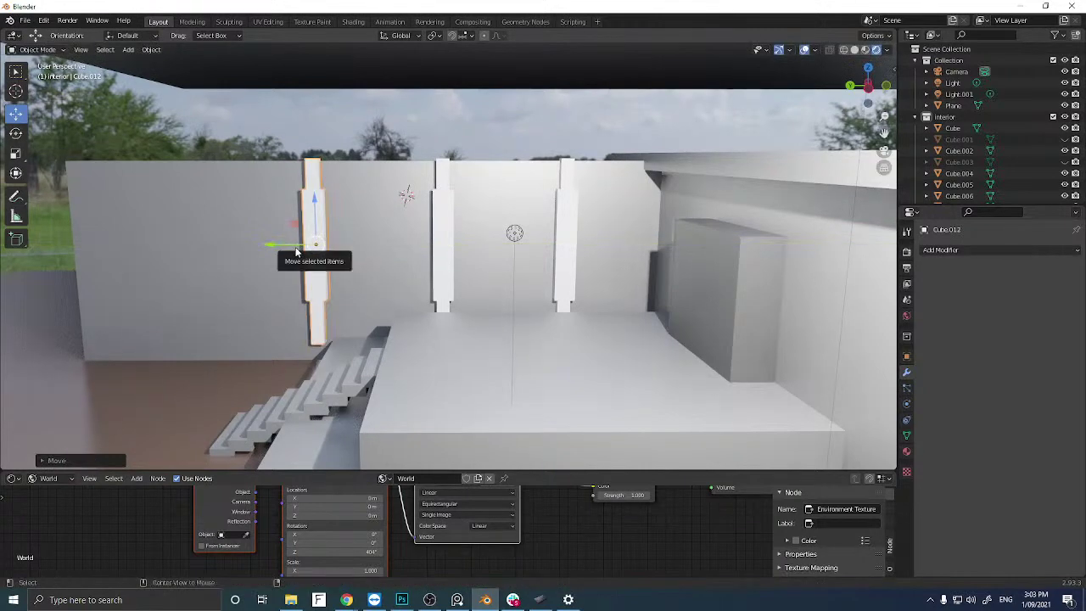
Make a third linked duplicate about 3.1 m farther along Y and check the pillar spacing in a straight-on orthographic view.
key(alt+d)
right_click(301, 251)
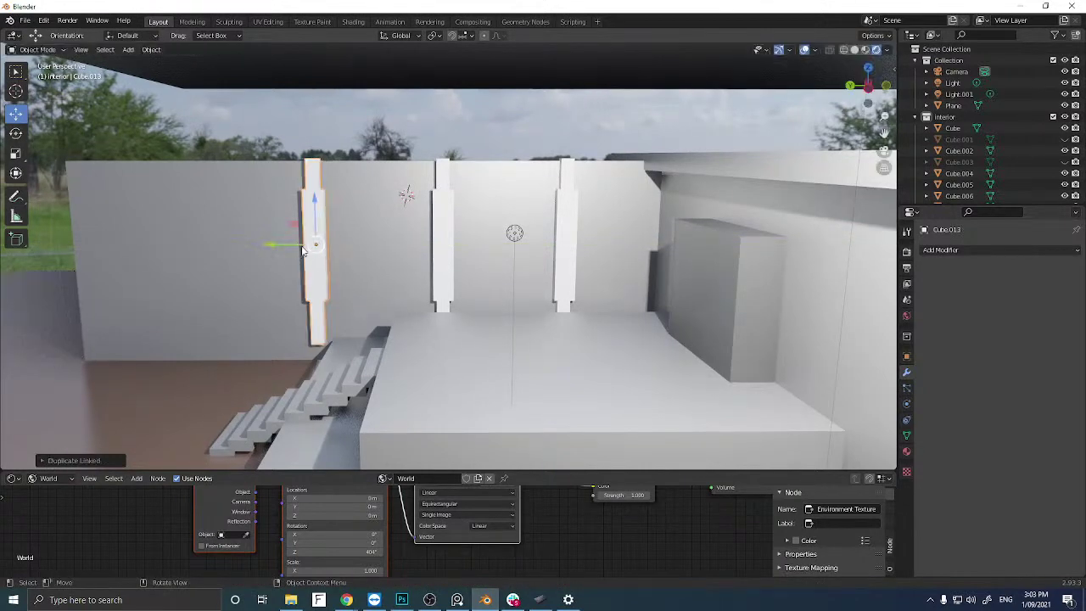
key(g)
key(x)
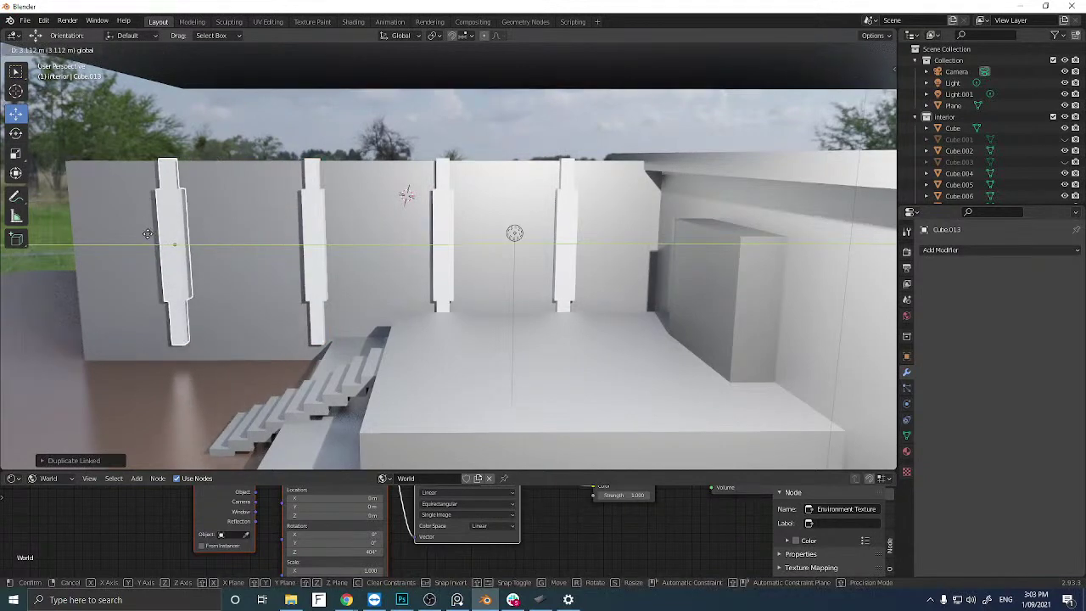
click(148, 234)
click(867, 86)
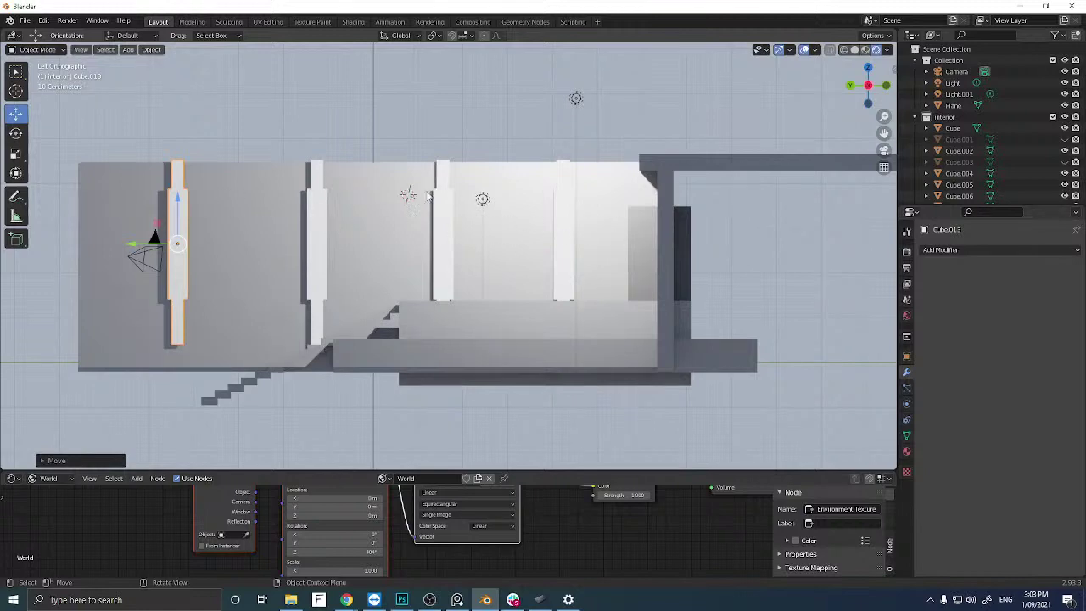
middle_drag(354, 220, 386, 233)
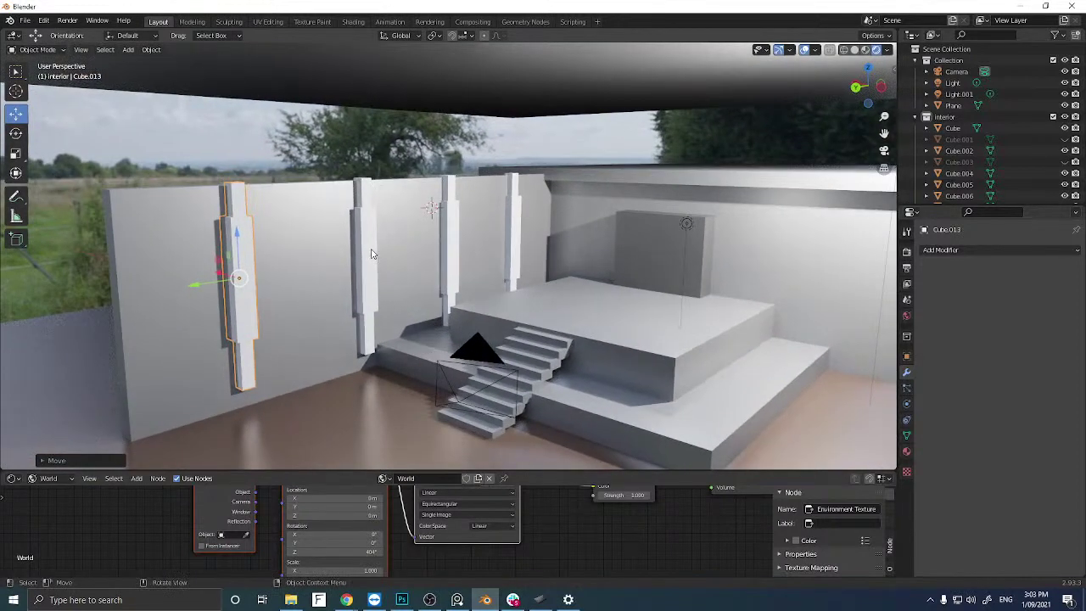
shift+click(371, 253)
shift+click(457, 245)
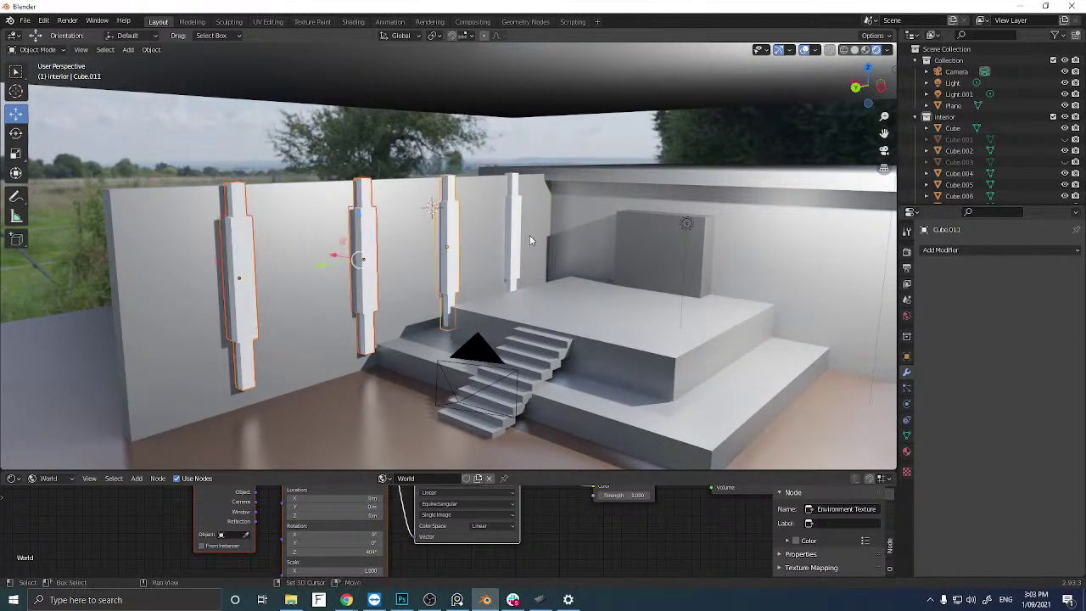
shift+click(516, 237)
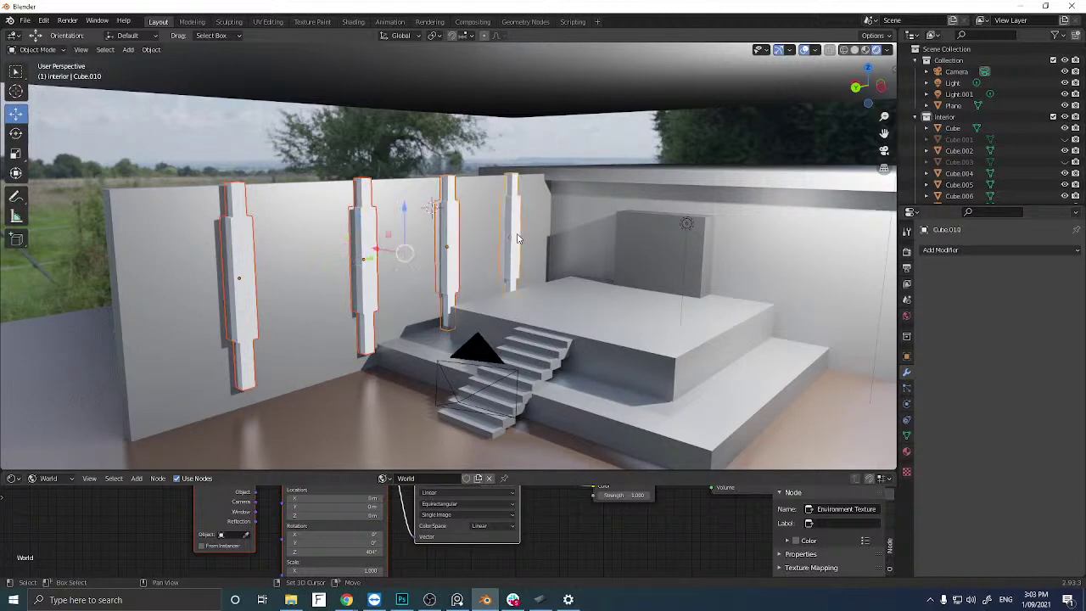
click(458, 152)
middle_drag(456, 235, 433, 234)
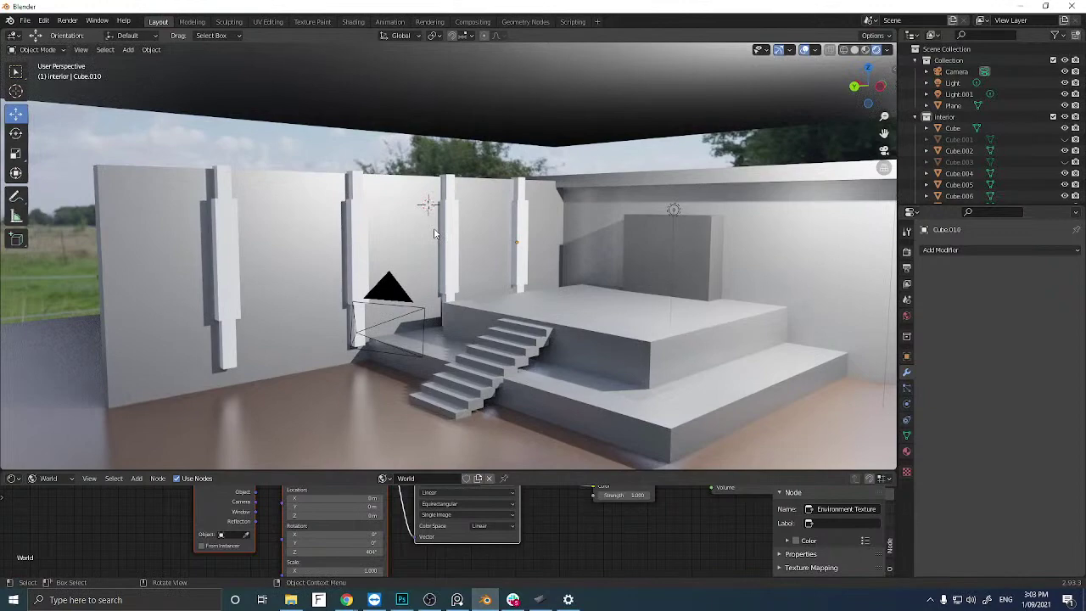
Unhide the near side wall Cube.001 and the roof slab Cube.003 to close the interior again.
key(alt+h)
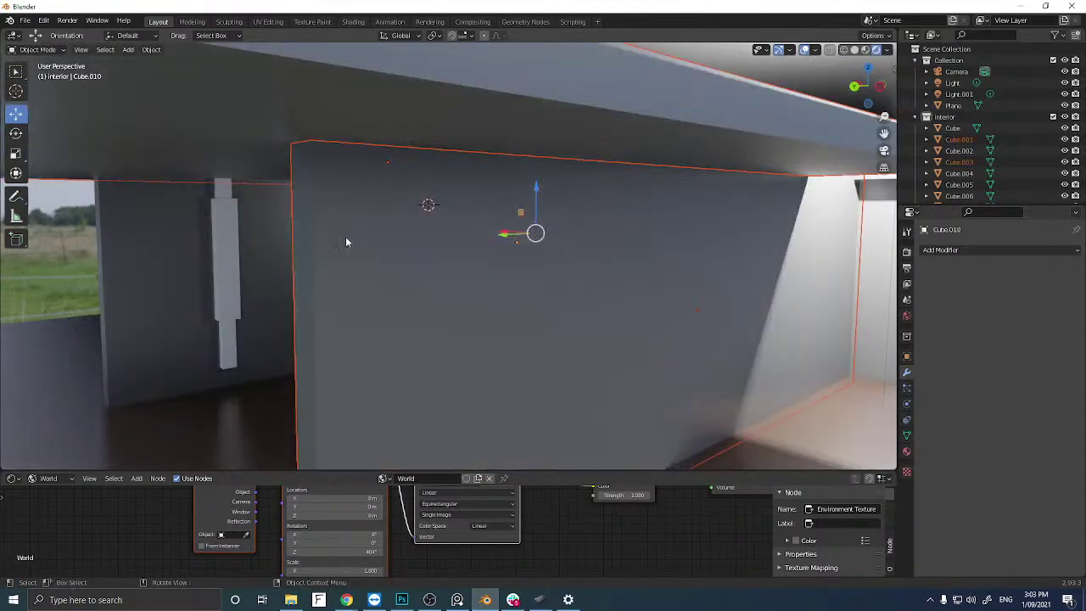
scroll(346, 242, down, 6)
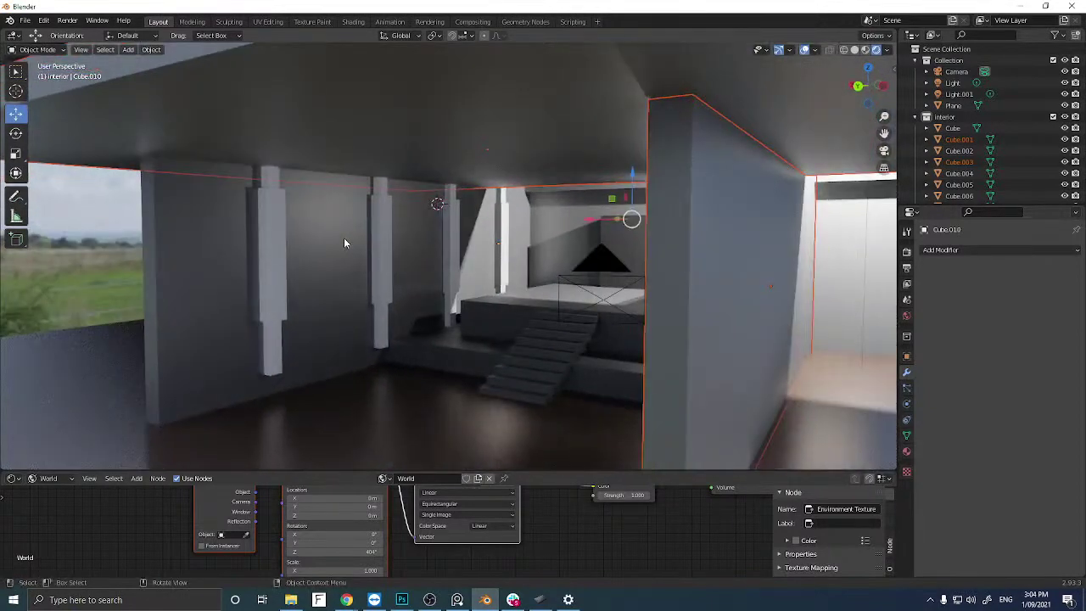
key(h)
key(alt+h)
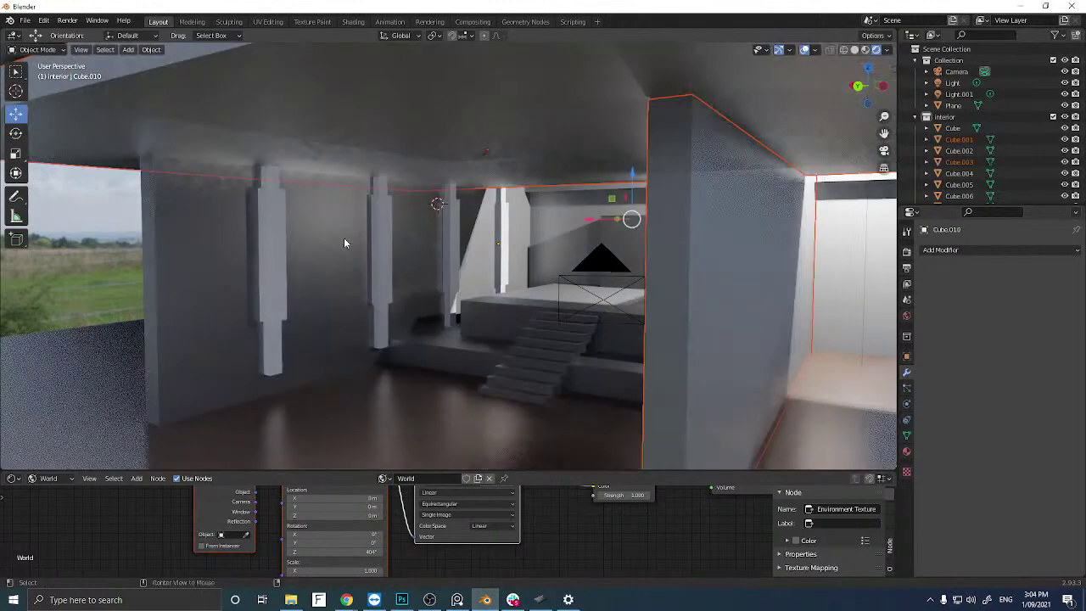
Make linked duplicates of all four wall pillars and move them about -7.7 m along X to the opposite wall.
click(285, 259)
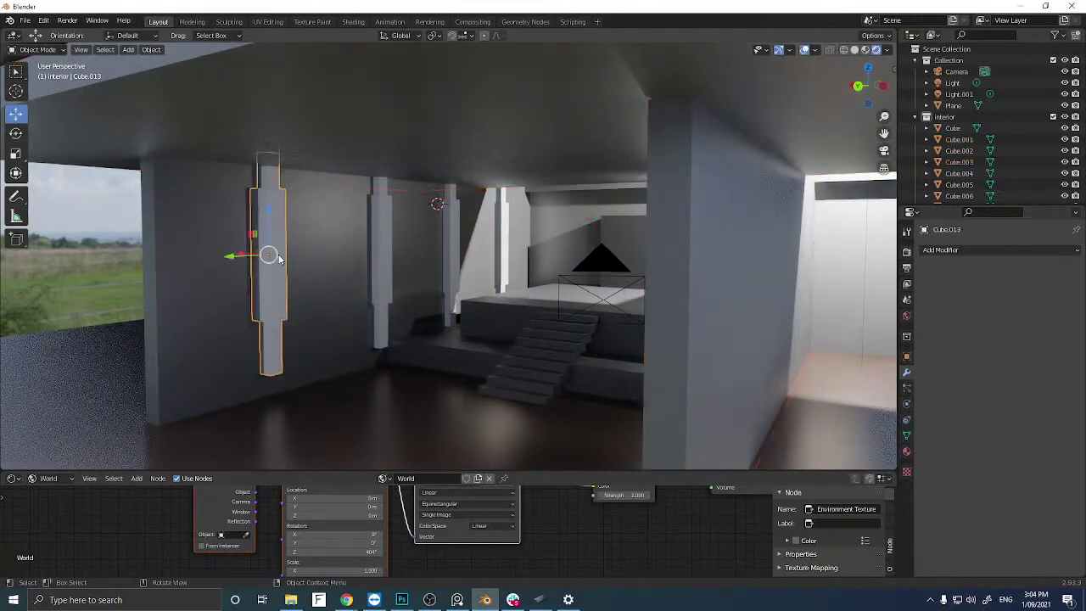
shift+click(376, 258)
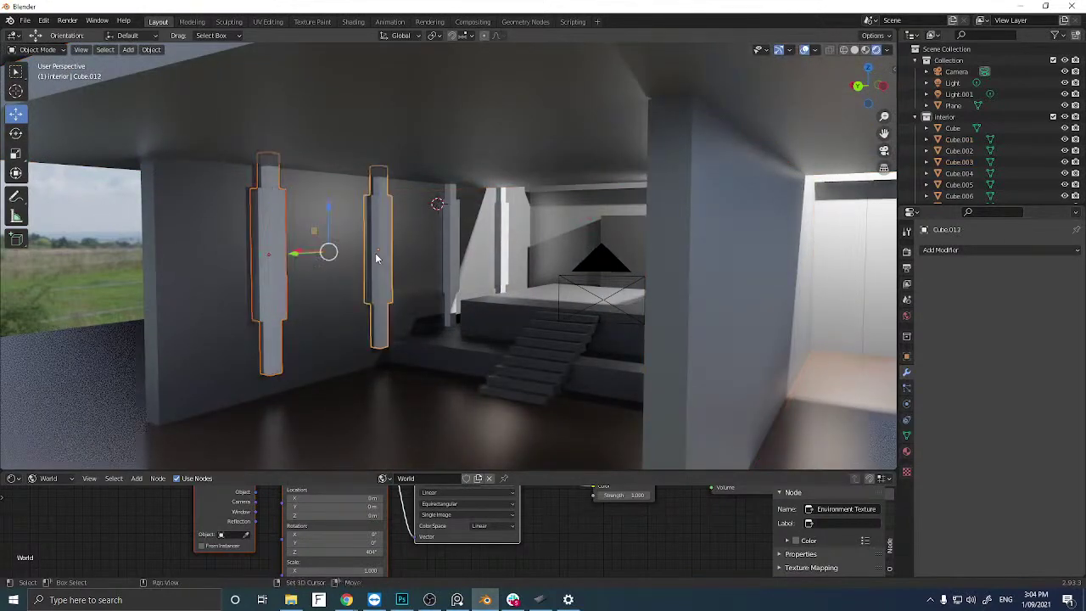
shift+click(452, 246)
shift+click(499, 247)
middle_drag(337, 268, 347, 272)
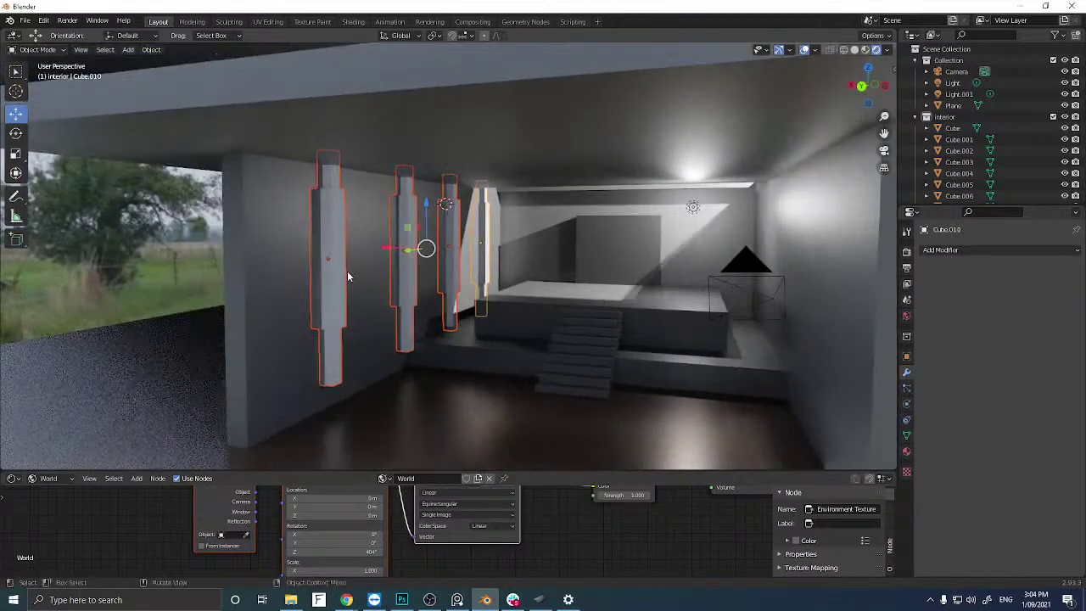
key(alt)
key(shift+d)
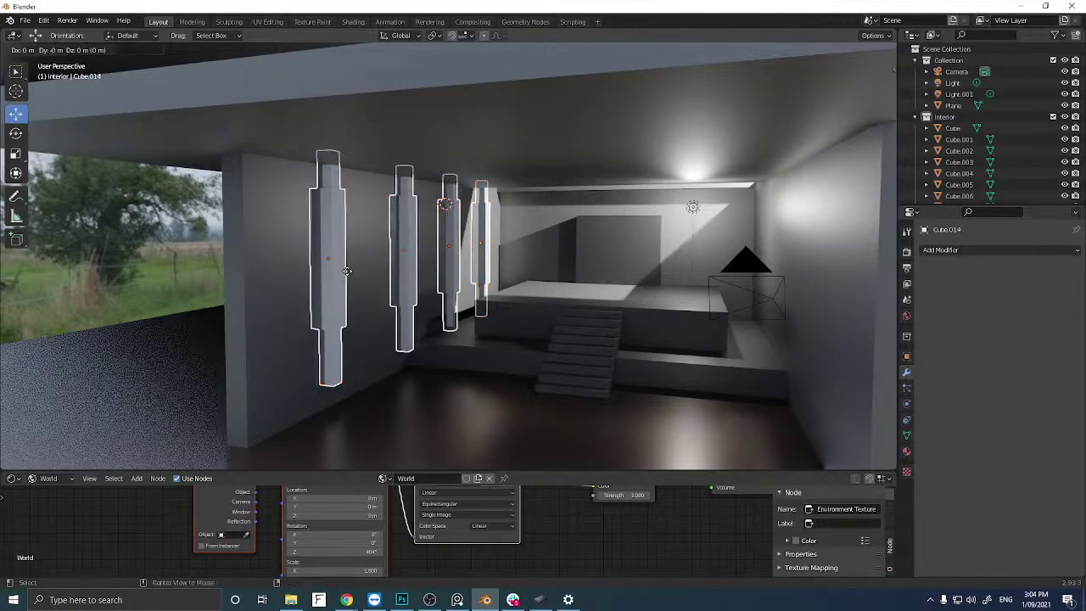
key(Escape)
key(ctrl+z)
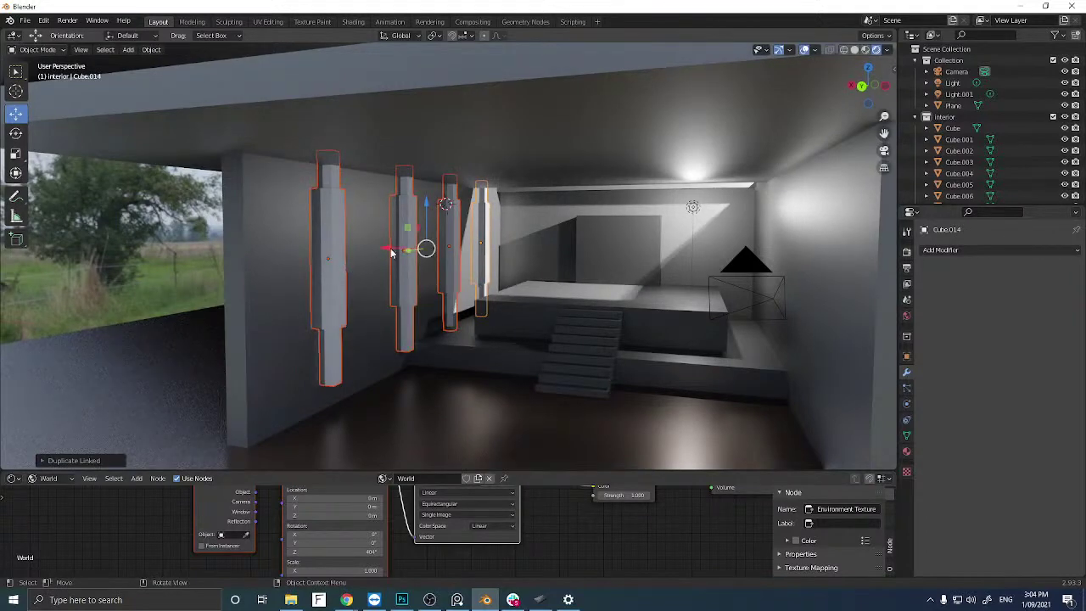
key(alt+d)
key(x)
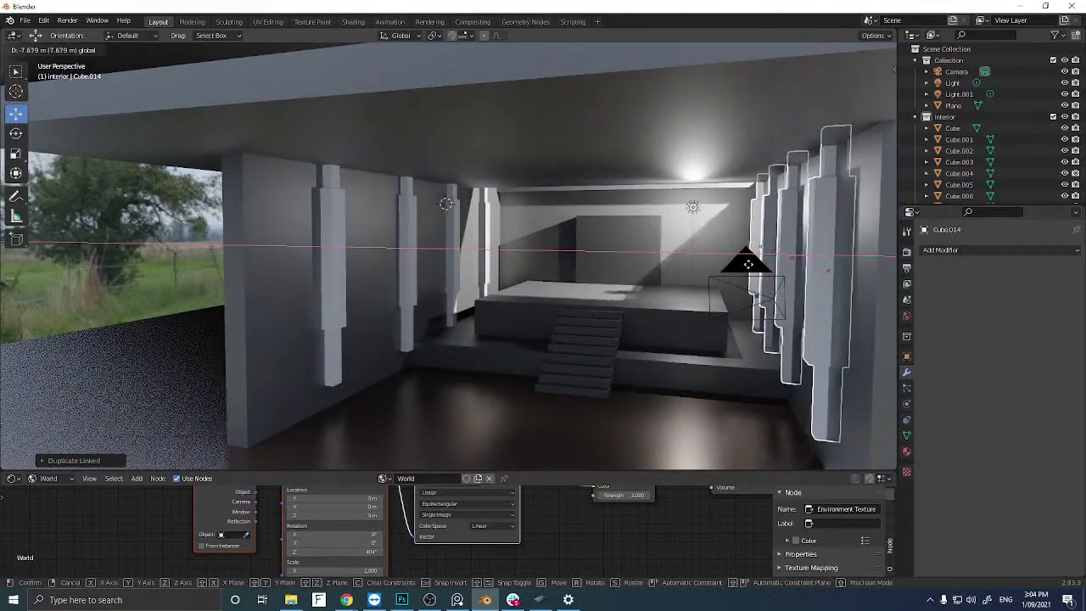
click(753, 269)
Inset the broad front face of the original pillar Cube.010 into a narrower panel.
middle_drag(752, 268, 474, 258)
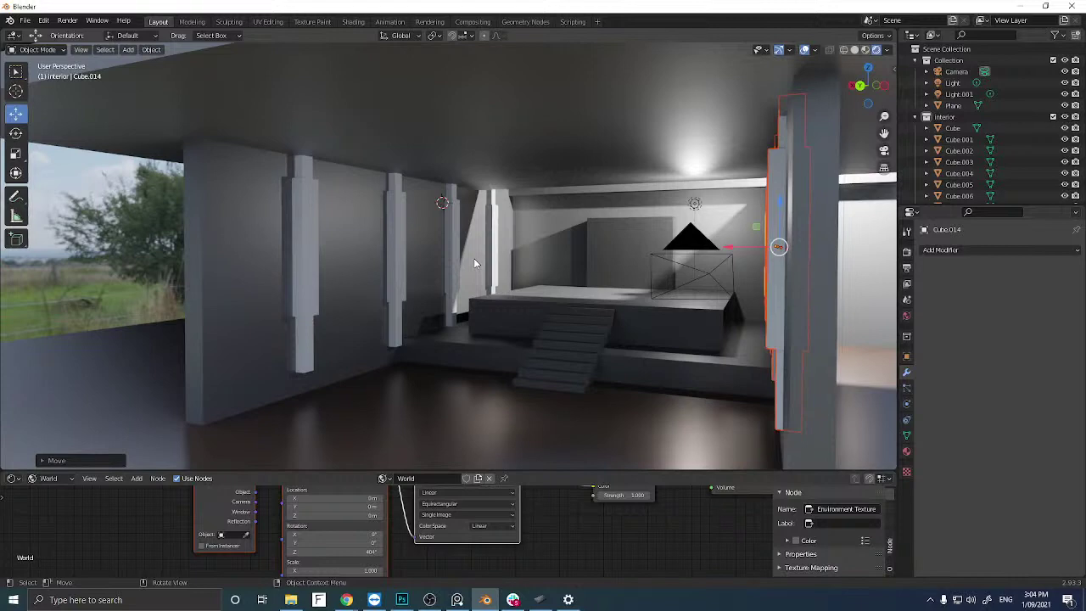
scroll(382, 289, up, 5)
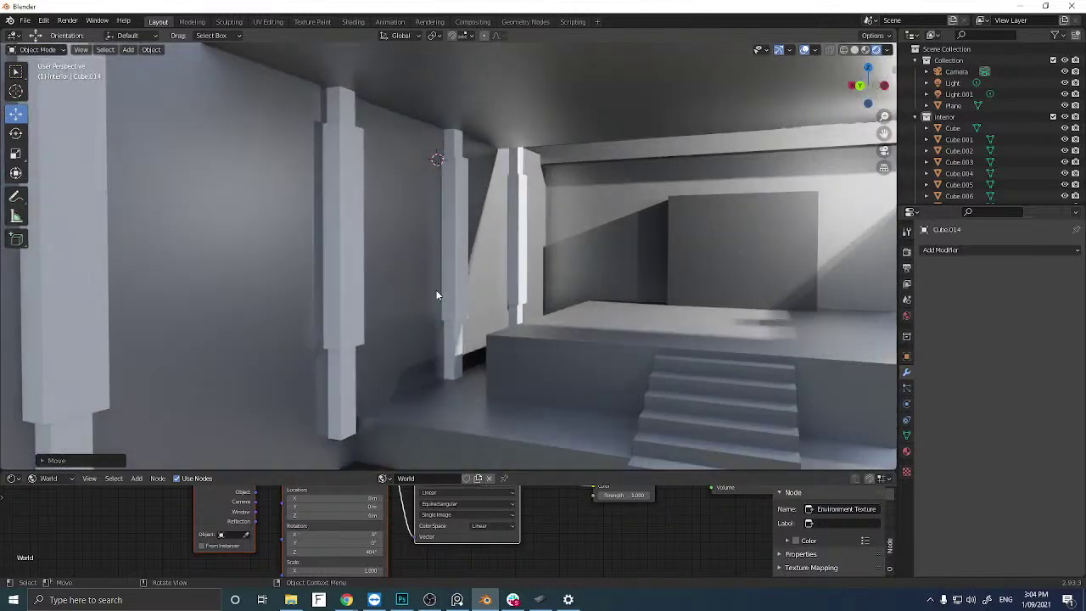
middle_drag(437, 295, 400, 299)
click(561, 242)
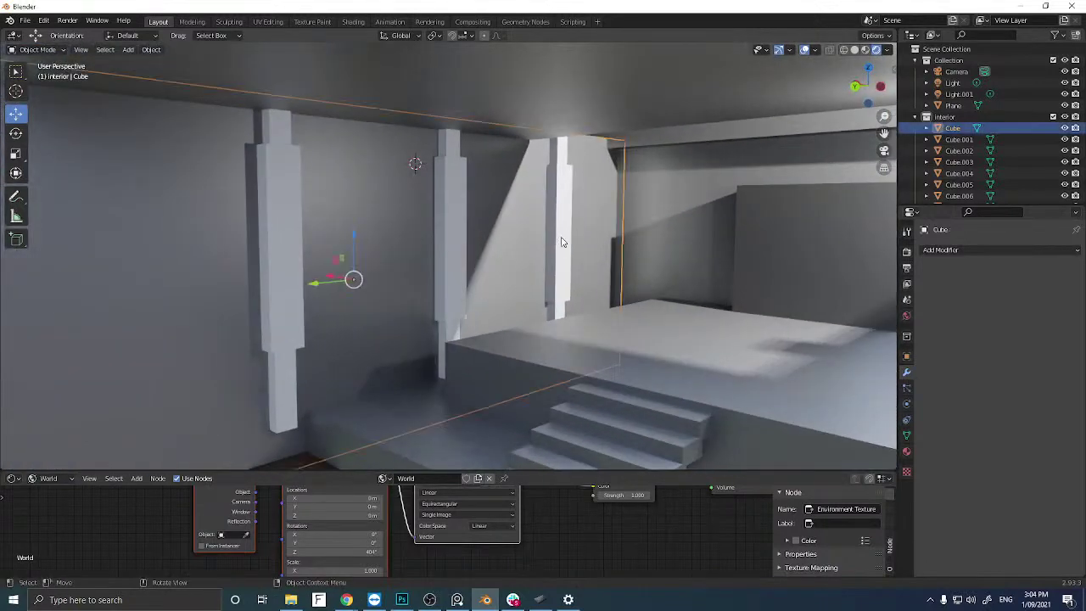
click(561, 243)
key(Tab)
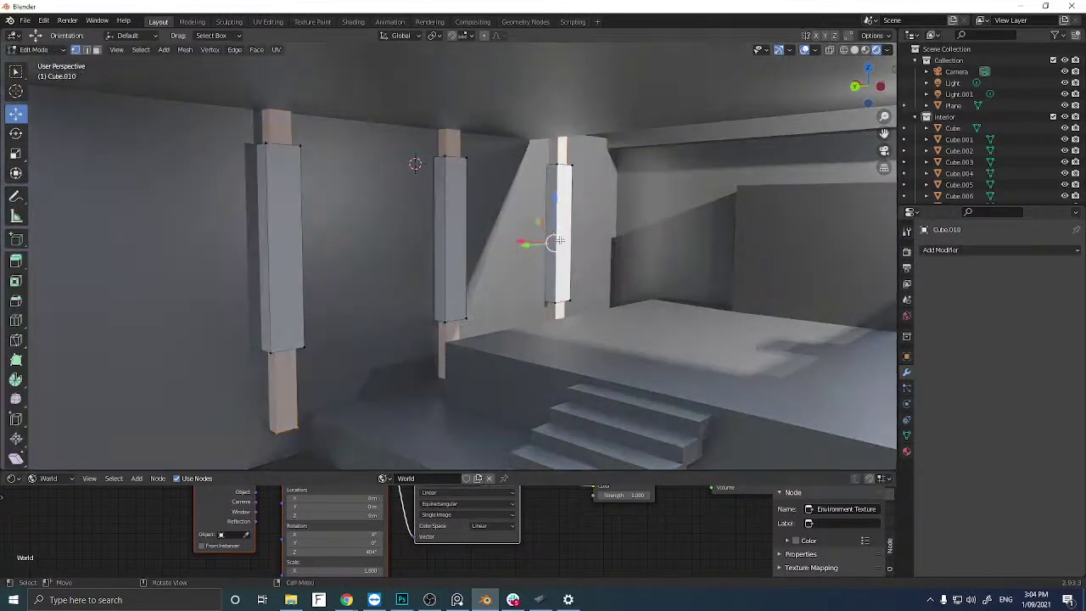
key(KP_Decimal)
scroll(538, 242, up, 2)
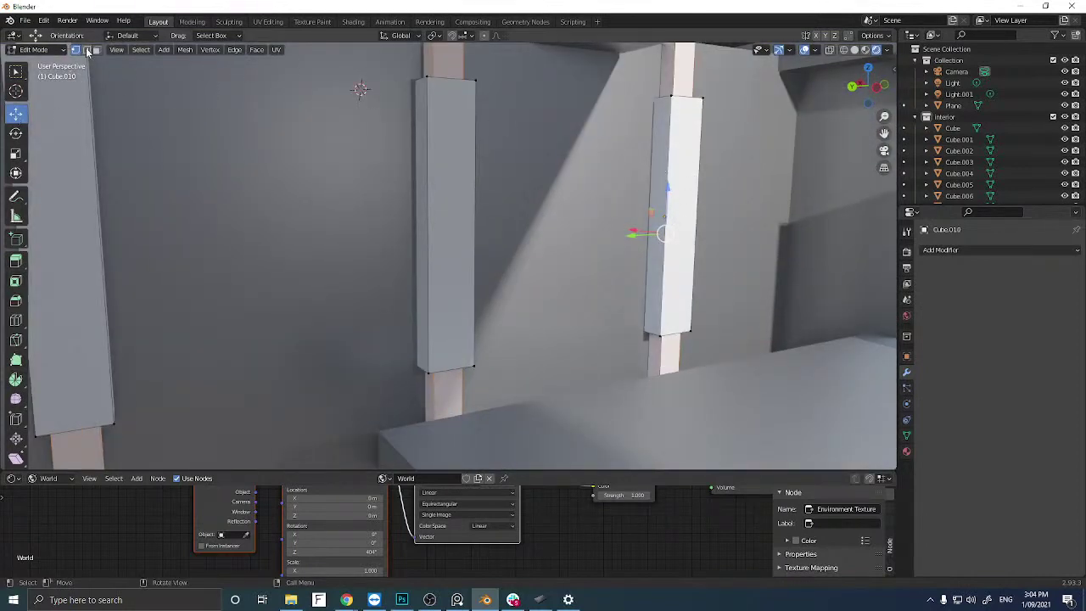
click(96, 50)
key(ctrl+i)
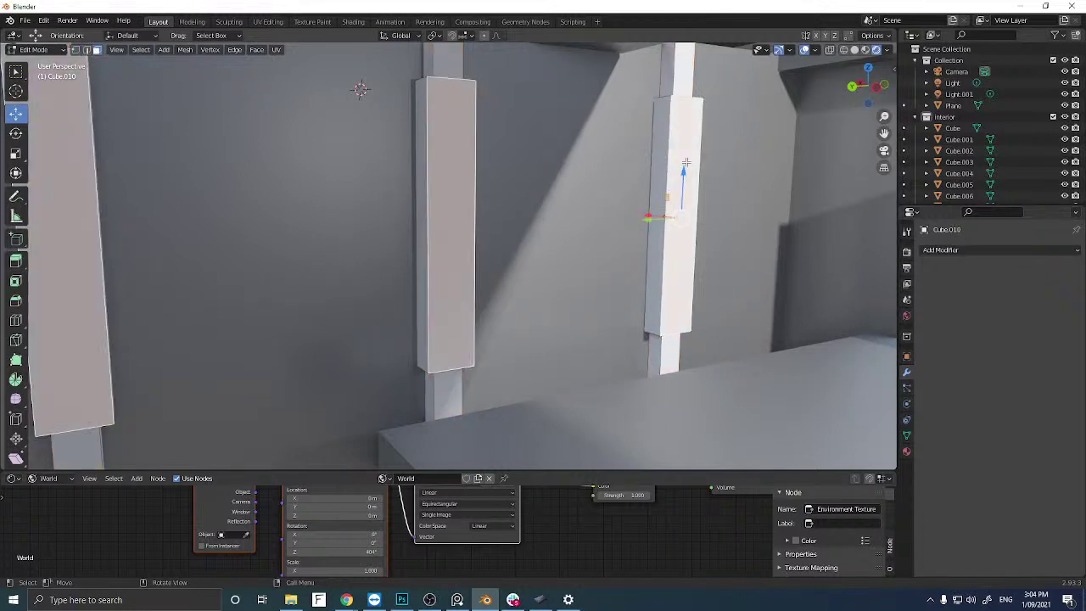
key(i)
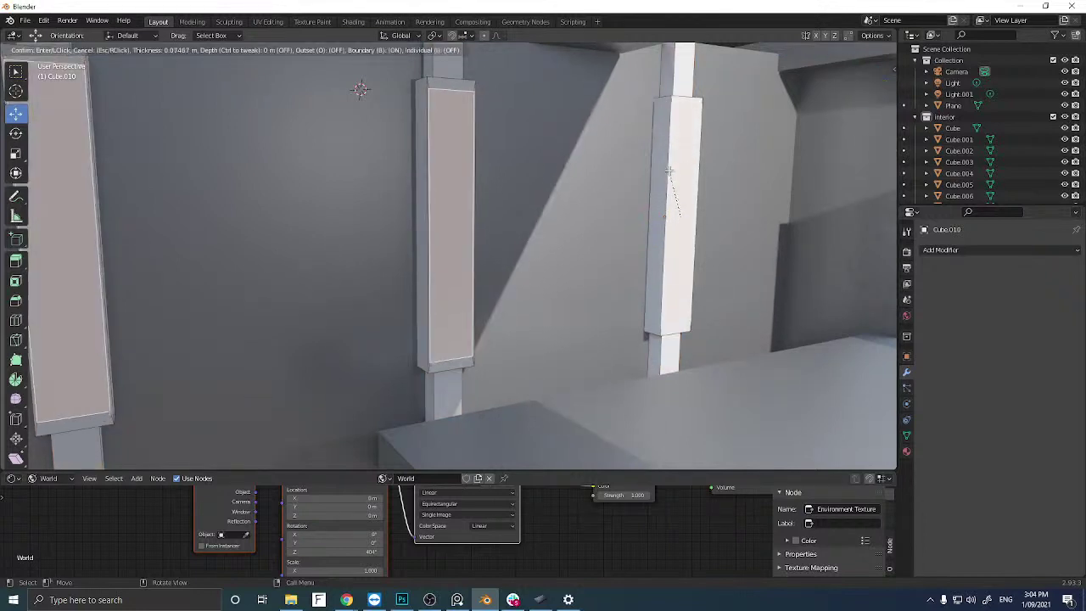
click(682, 195)
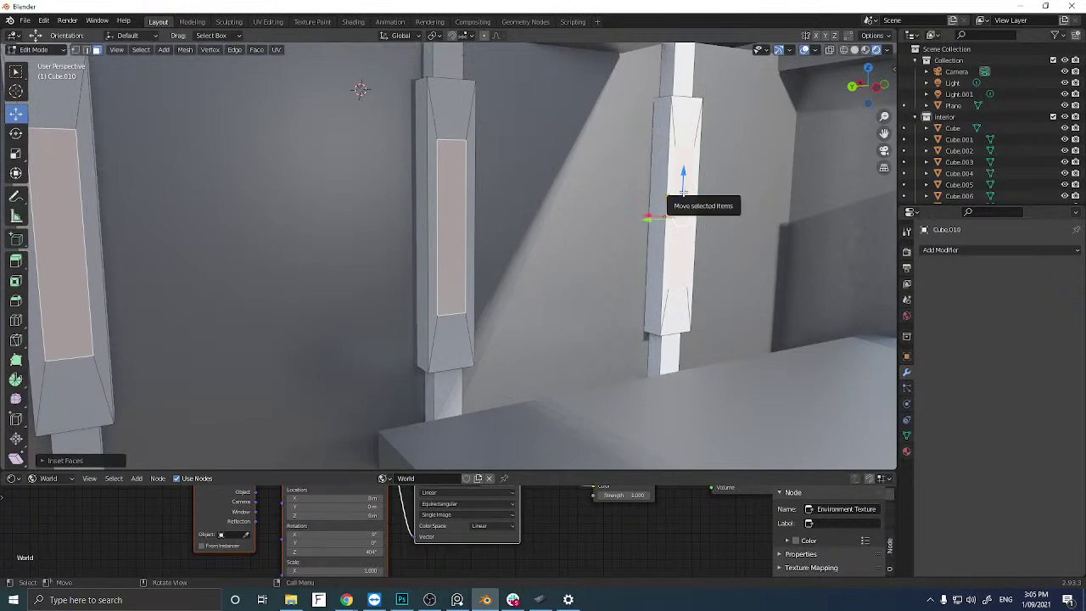
Extrude the inset panel outward from the pillar and check the linked copies on both walls.
key(e)
click(707, 212)
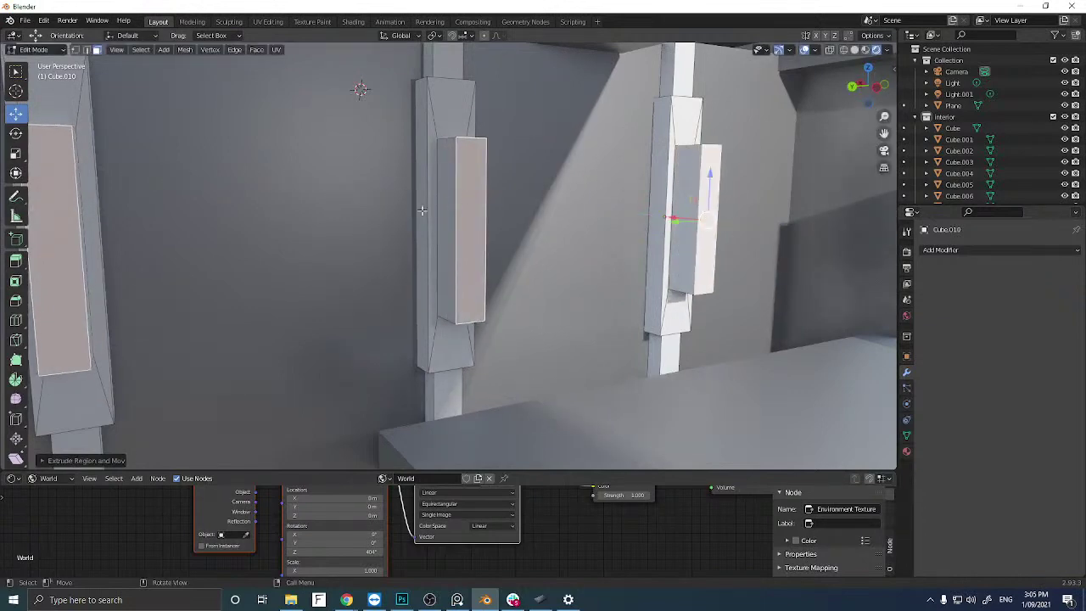
middle_drag(420, 211, 544, 222)
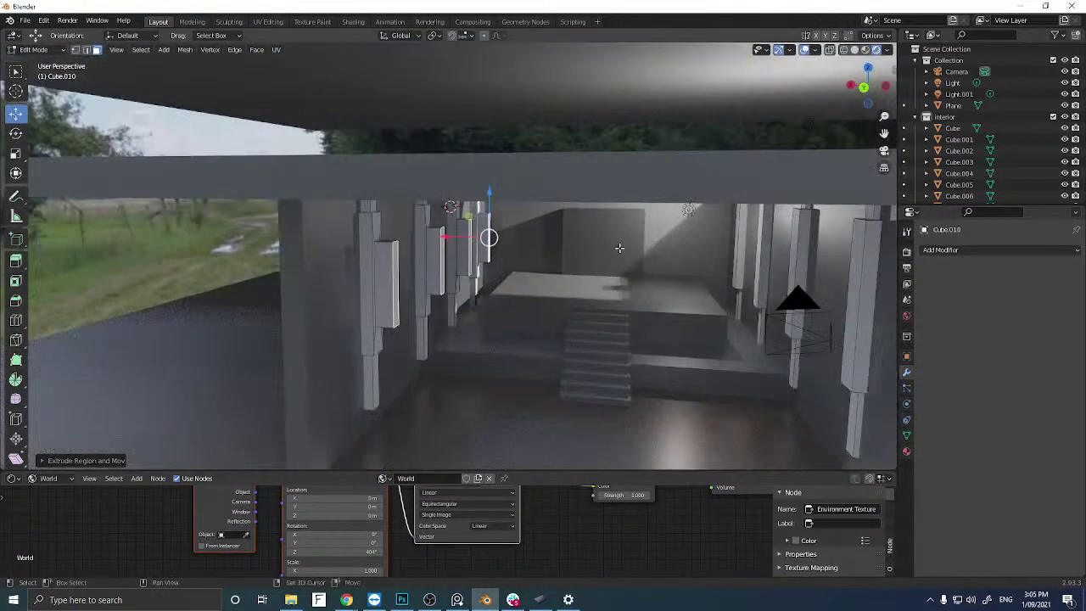
middle_drag(611, 243, 532, 228)
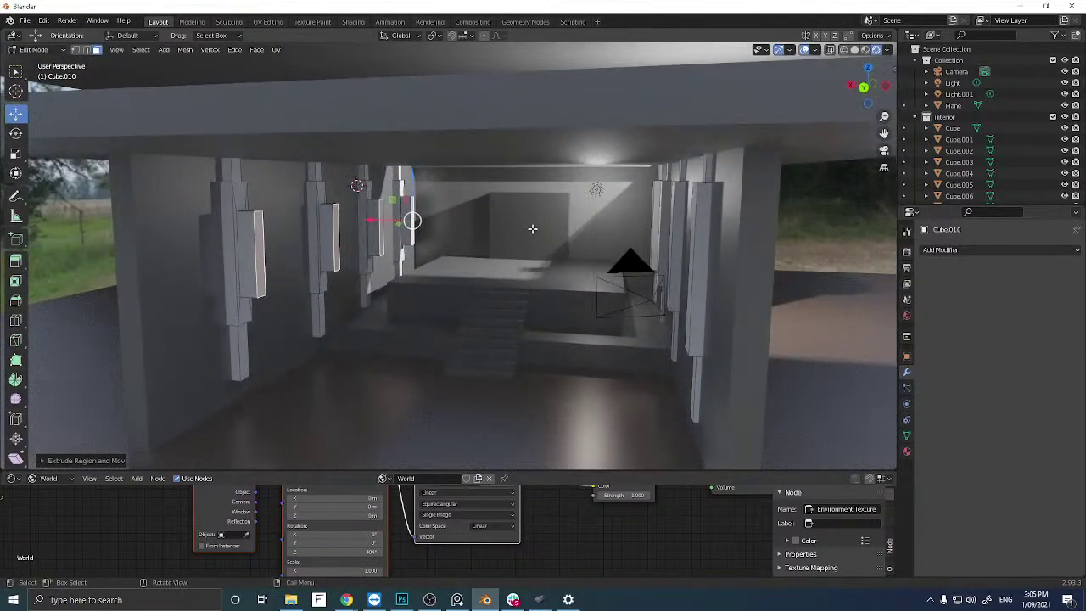
Mirror the four duplicated pillars on the opposite wall along global X so their extrusions face the room.
key(Tab)
click(699, 245)
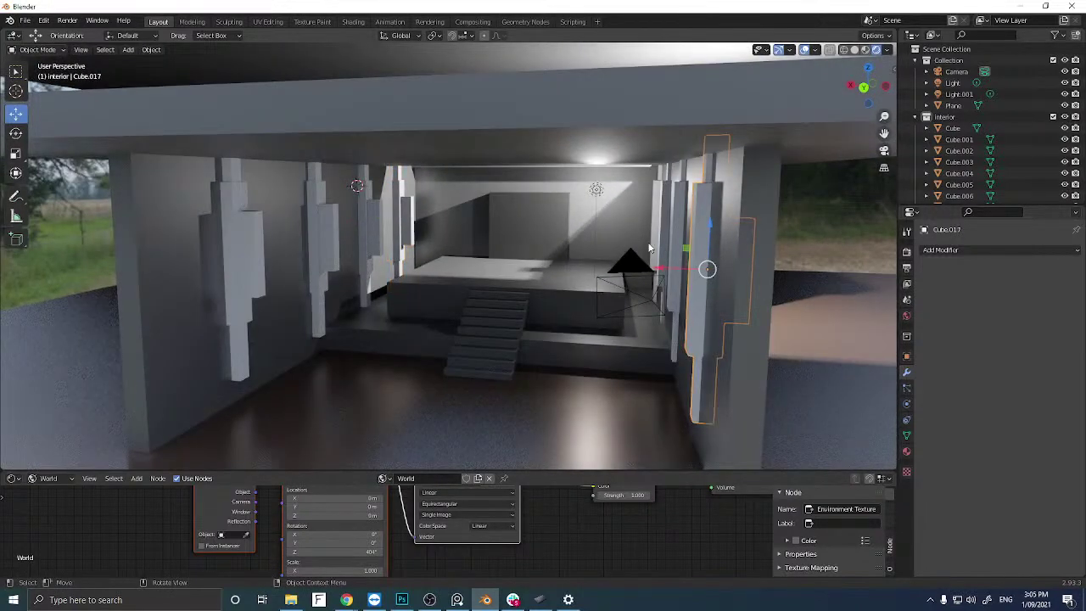
middle_drag(651, 248, 662, 243)
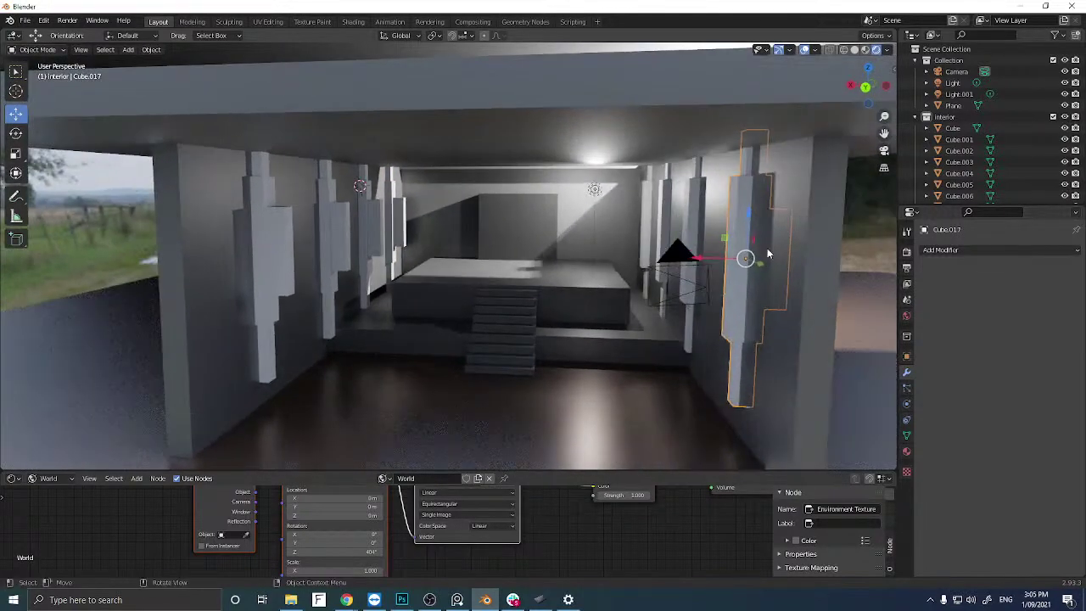
shift+click(661, 216)
shift+click(648, 215)
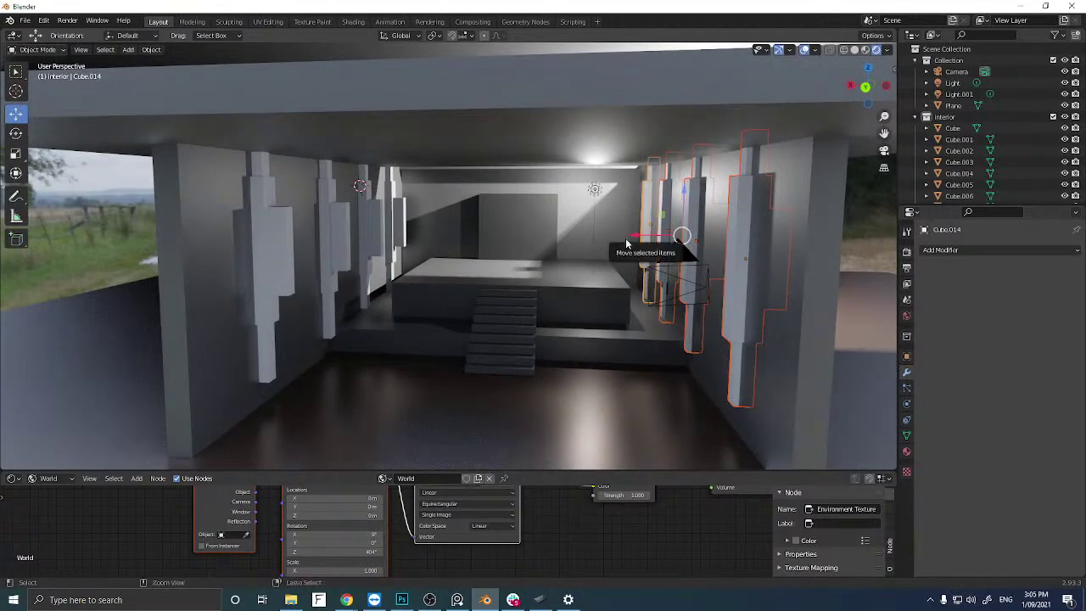
key(ctrl+m)
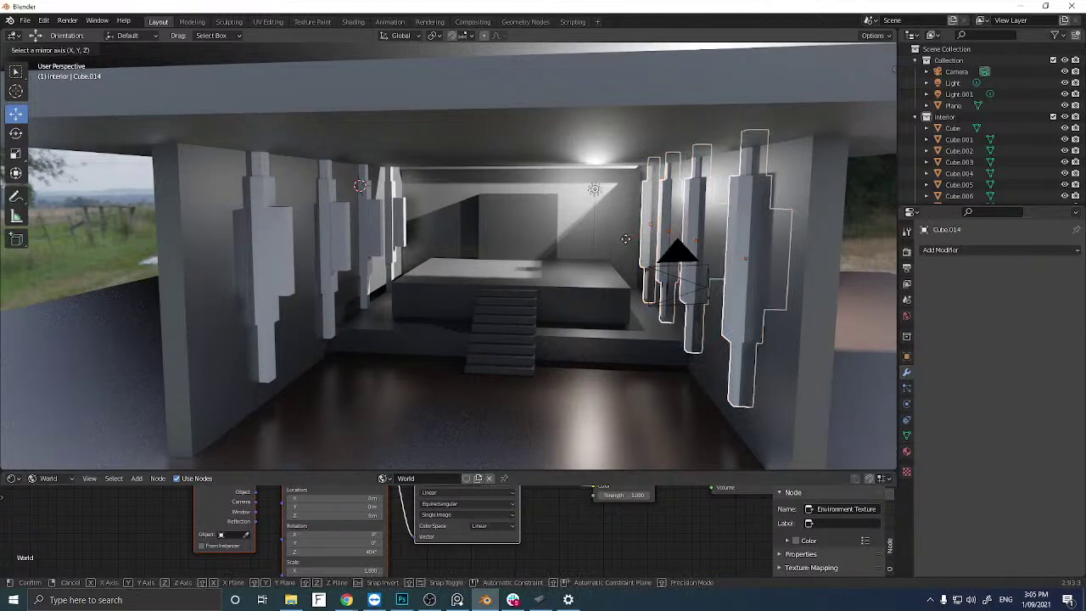
key(x)
click(625, 239)
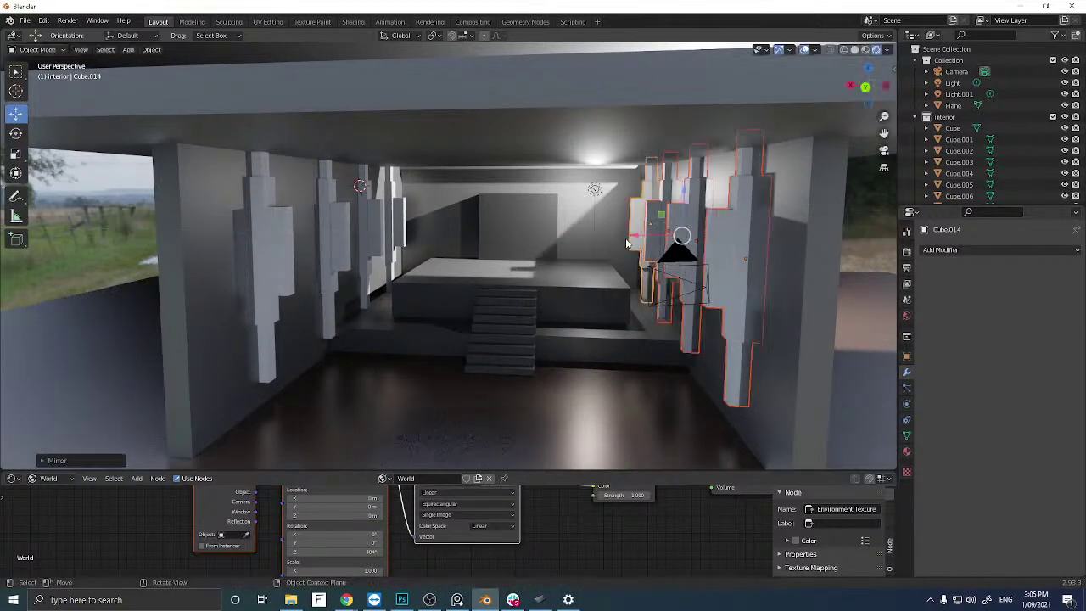
Shift the four mirrored pillars slightly along X and compare both pillar rows from several angles.
key(g)
key(x)
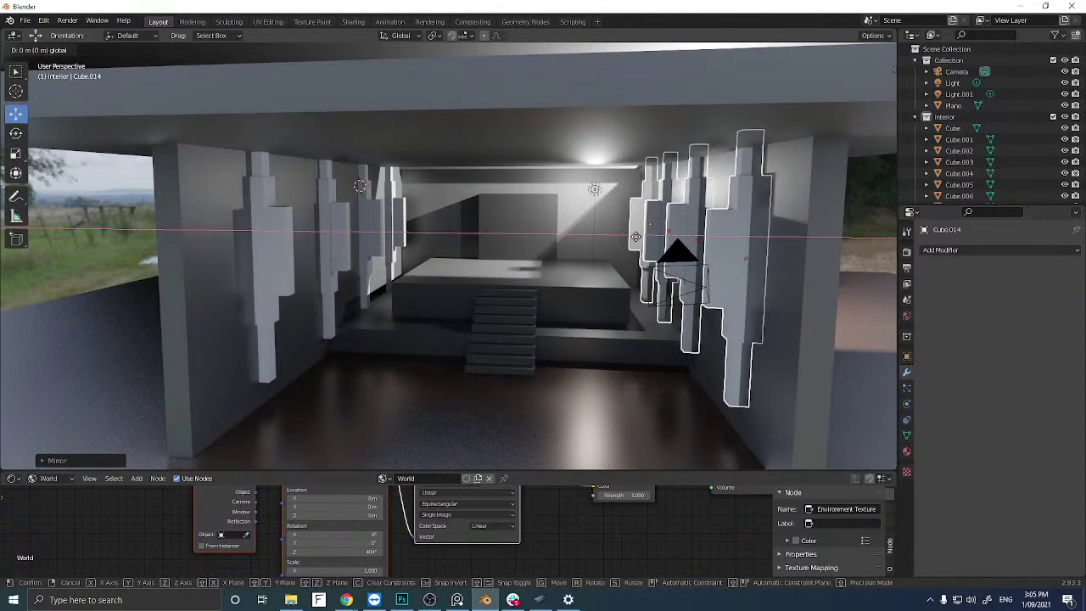
click(635, 237)
click(859, 253)
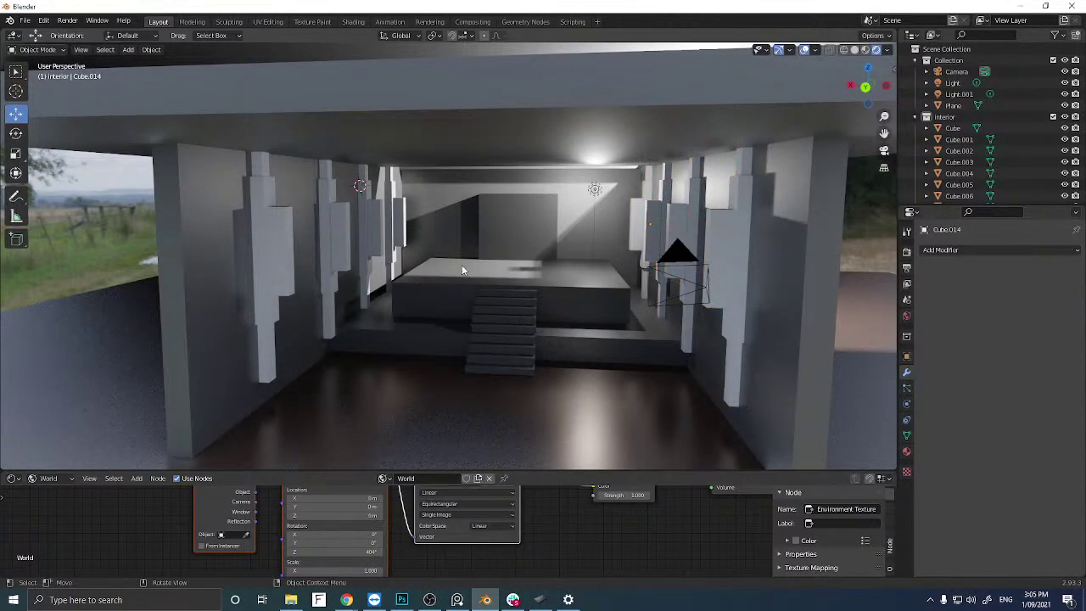
middle_drag(467, 268, 381, 228)
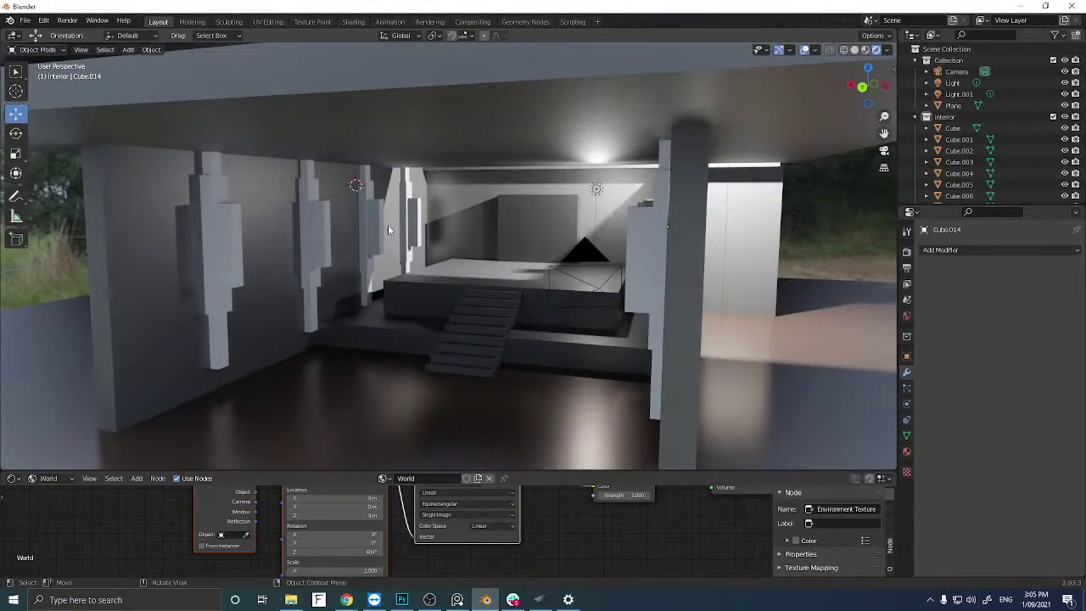
middle_drag(388, 224, 424, 242)
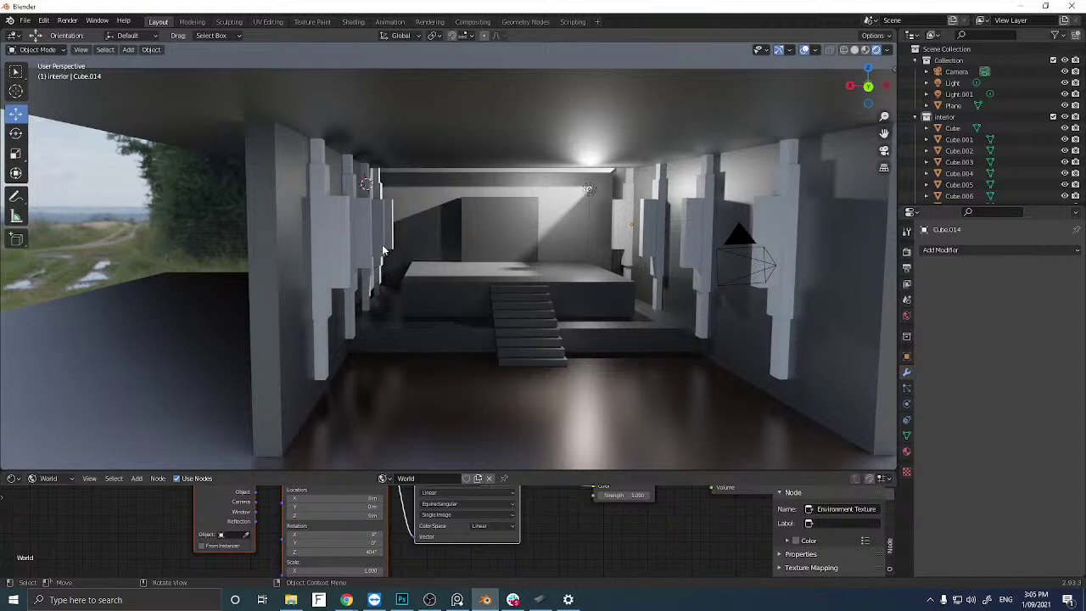
Undo the pillar shift, the mirroring and the panel extrusion and inset, and return to Object Mode.
key(ctrl)
key(ctrl+v)
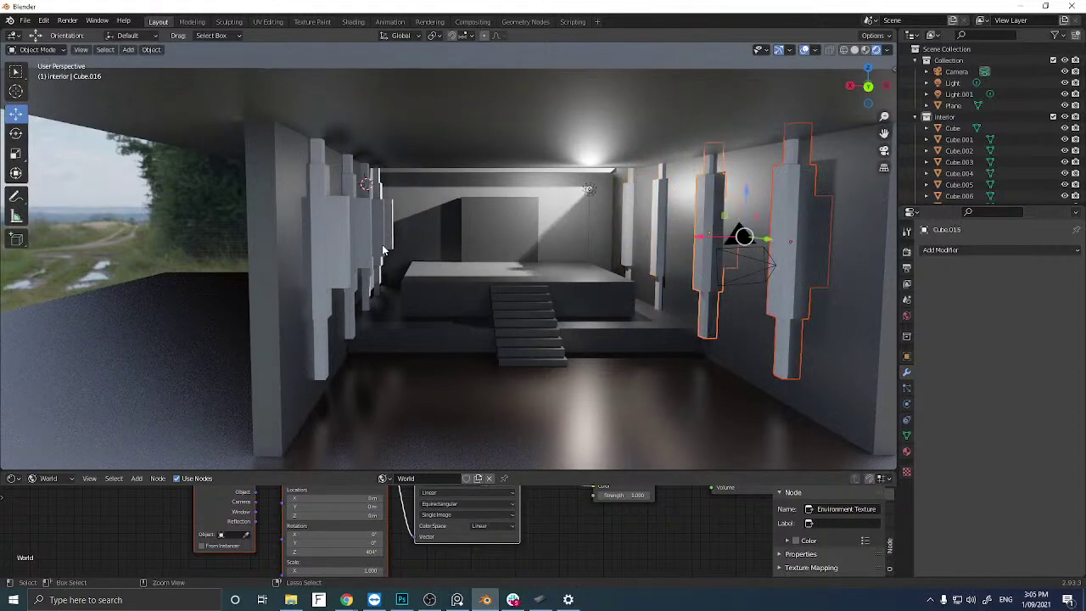
click(383, 250)
key(Tab)
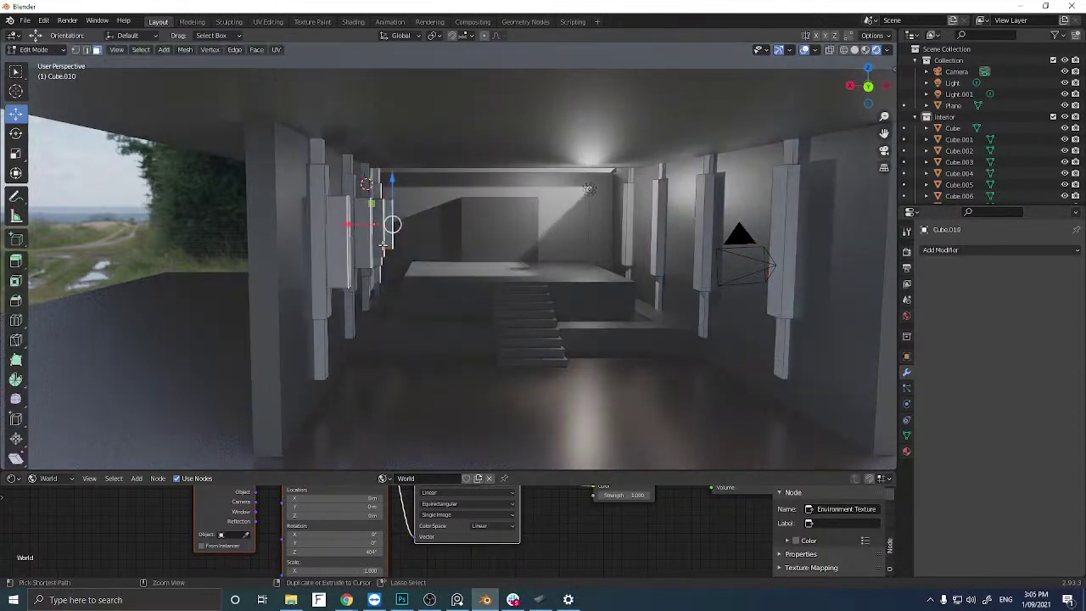
key(a)
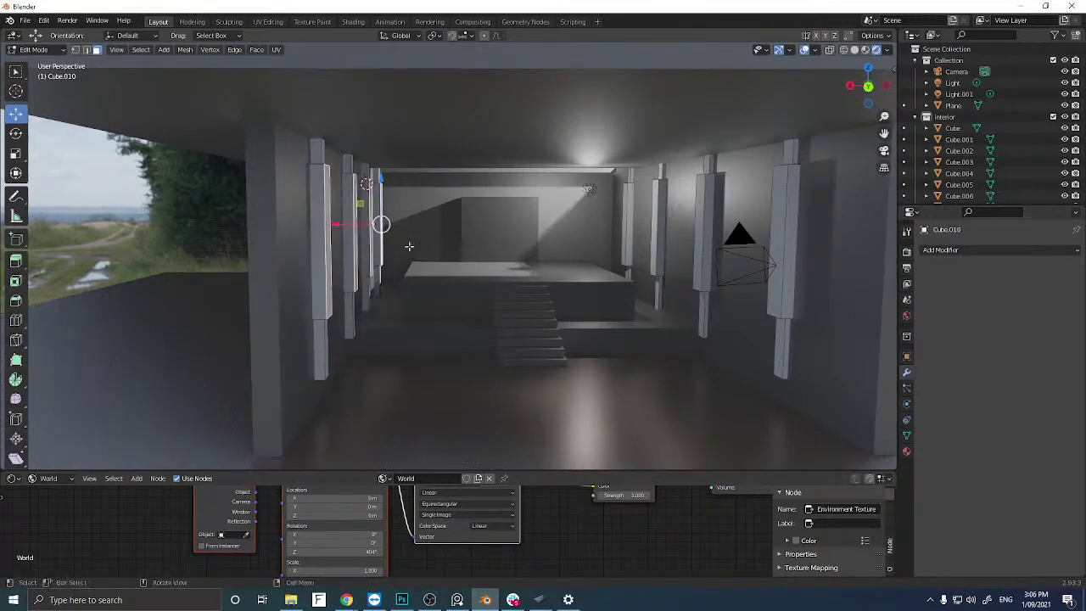
key(Tab)
Mirror the four pillars on the opposite wall along global X, clear the selection and review the interior.
click(701, 238)
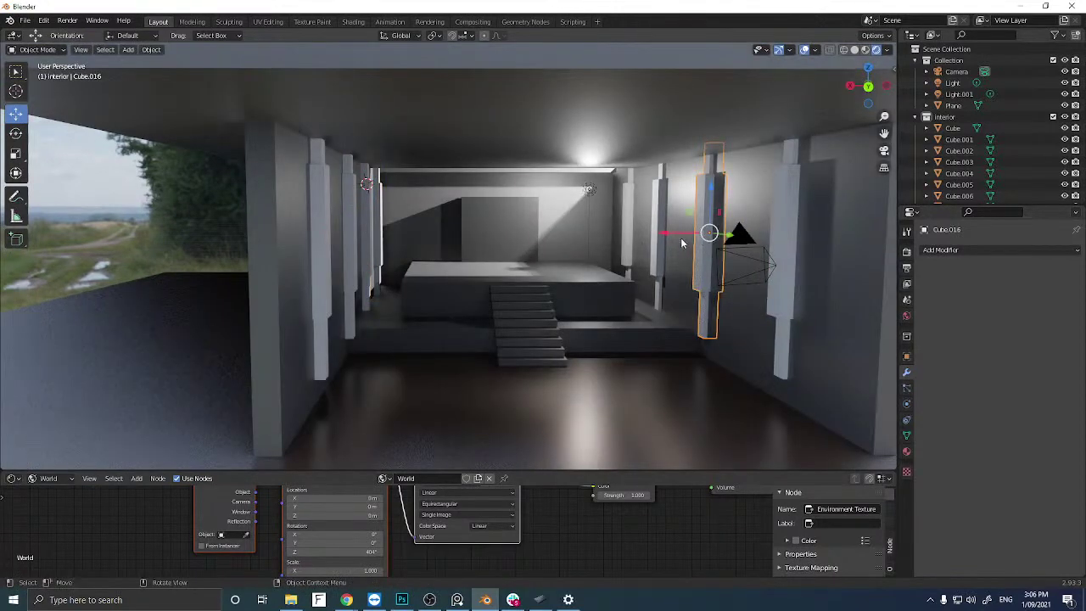
shift+click(661, 225)
shift+click(628, 223)
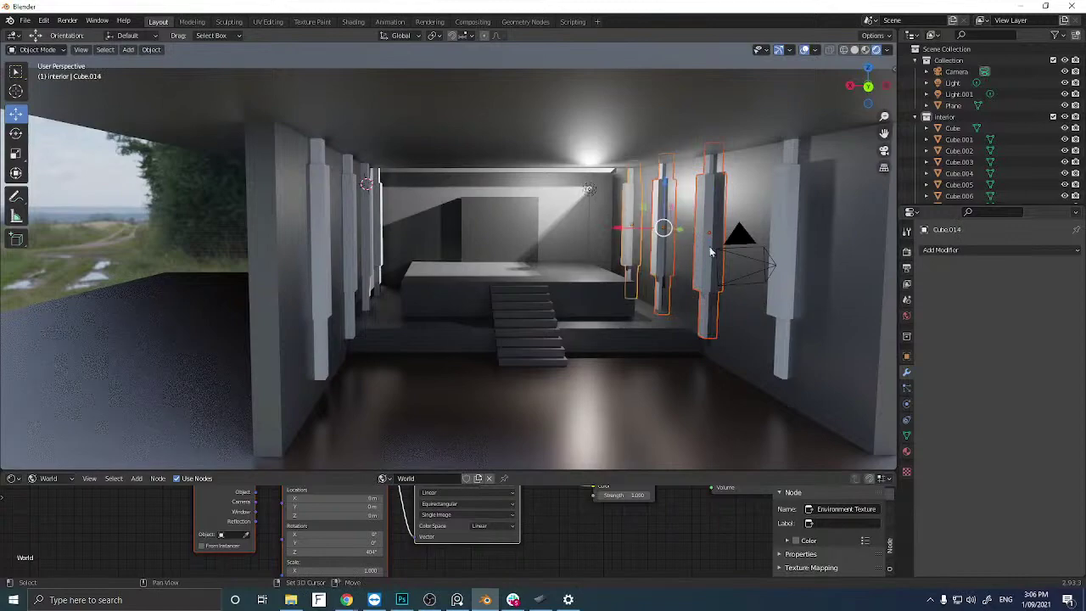
shift+click(785, 258)
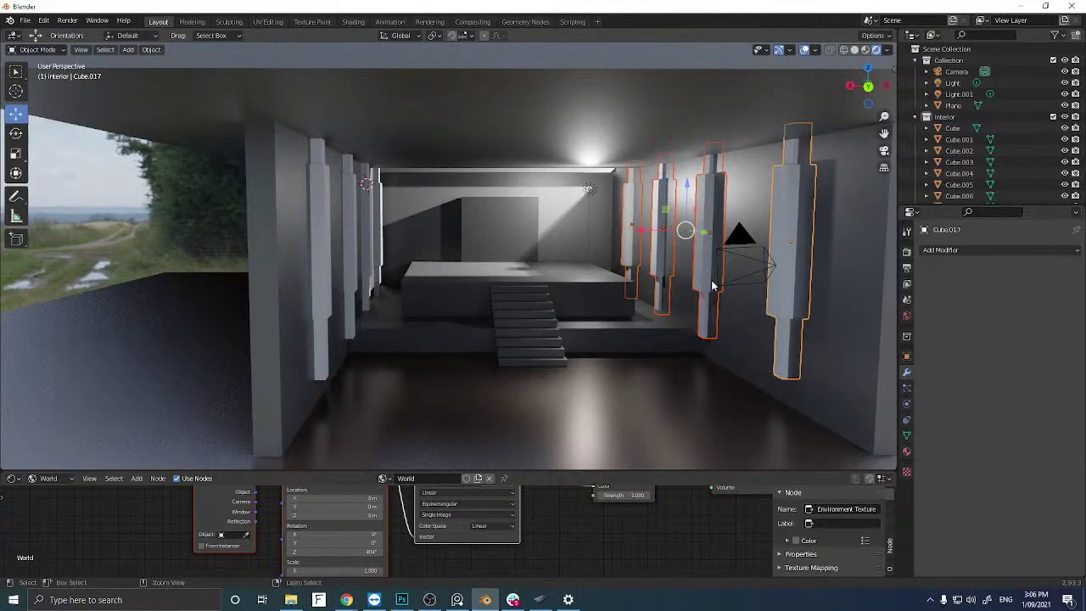
key(ctrl+m)
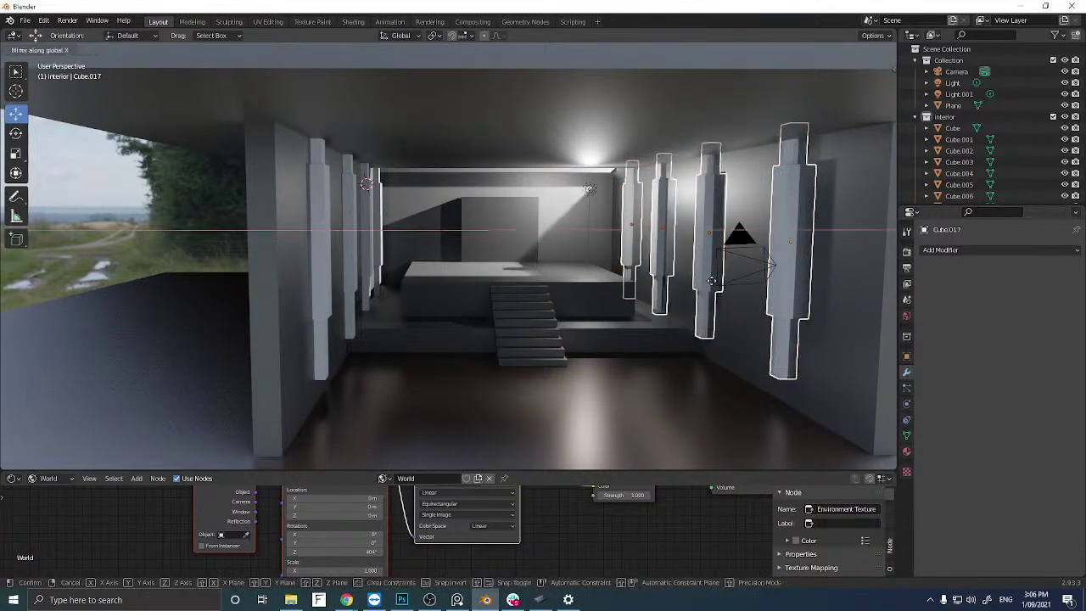
key(x)
click(711, 280)
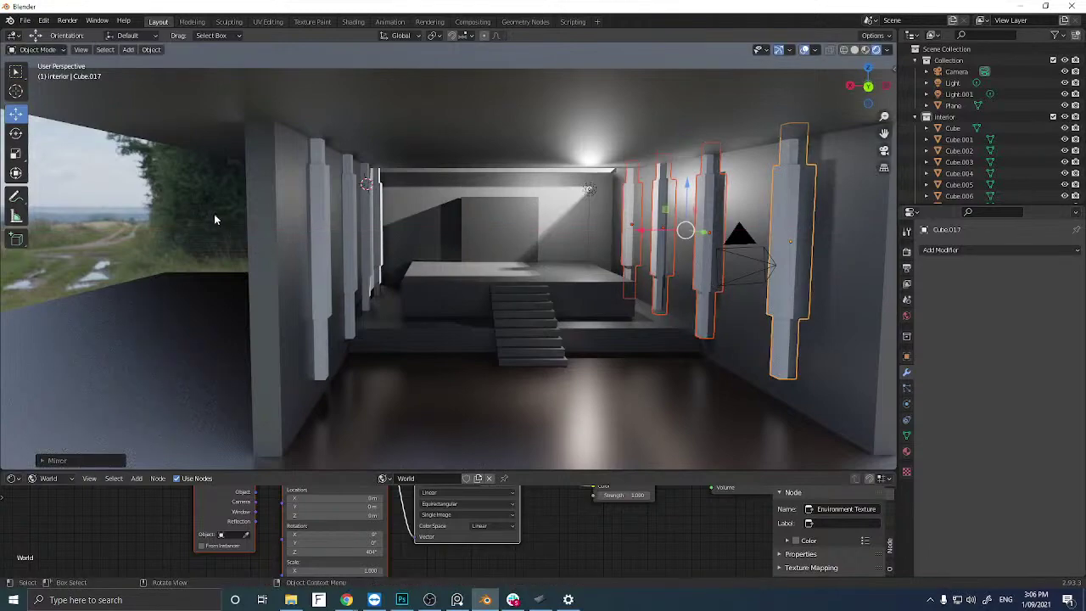
key(alt+a)
scroll(264, 287, down, 5)
middle_drag(242, 285, 412, 294)
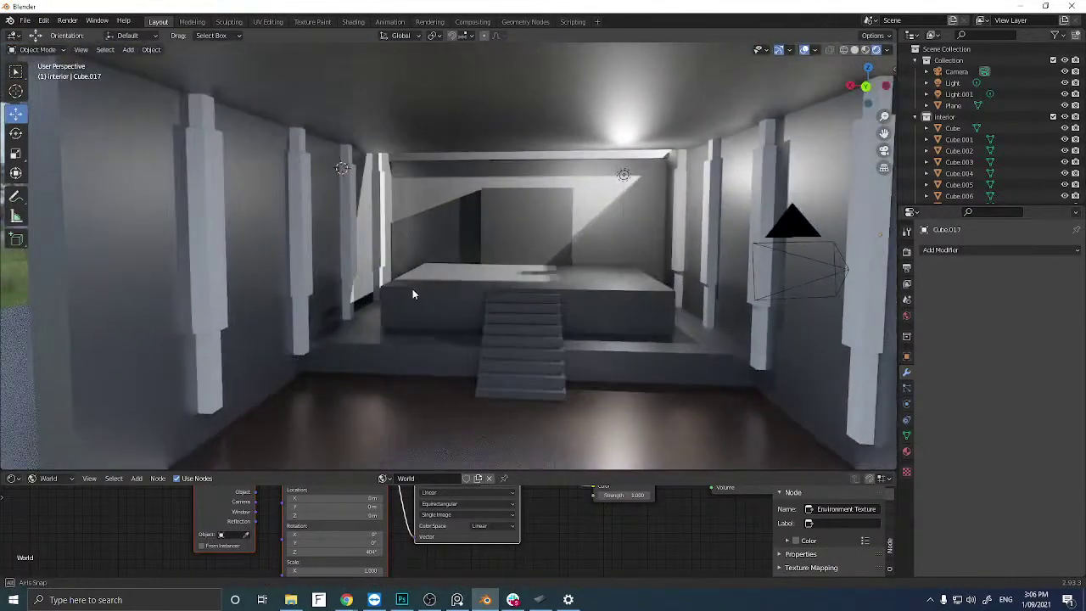
Duplicate the large block at the back of the platform and move the copy sideways along X beside the original.
scroll(413, 294, up, 2)
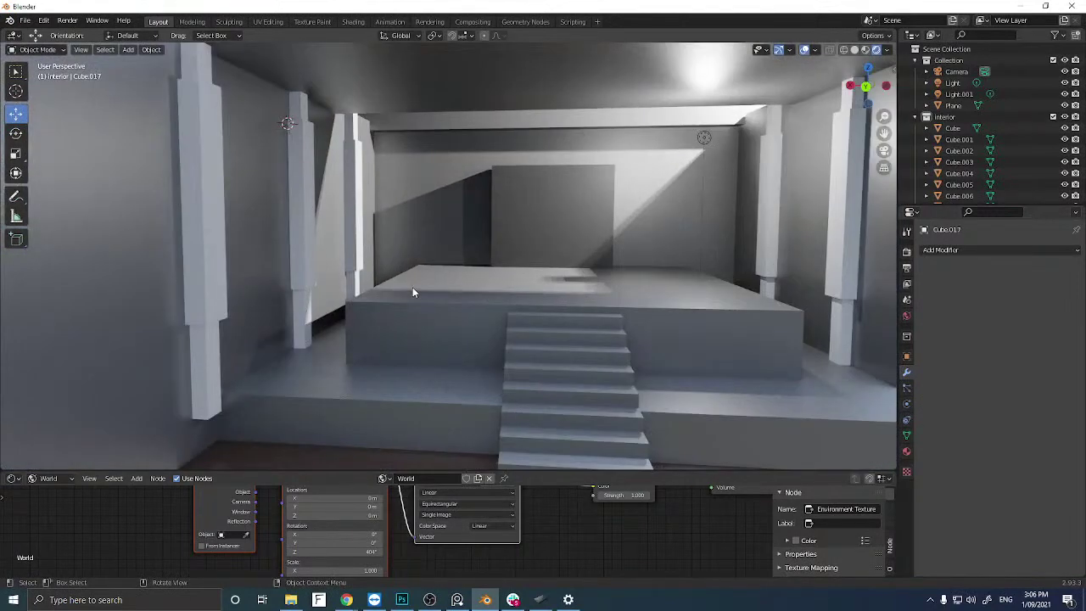
scroll(412, 291, up, 5)
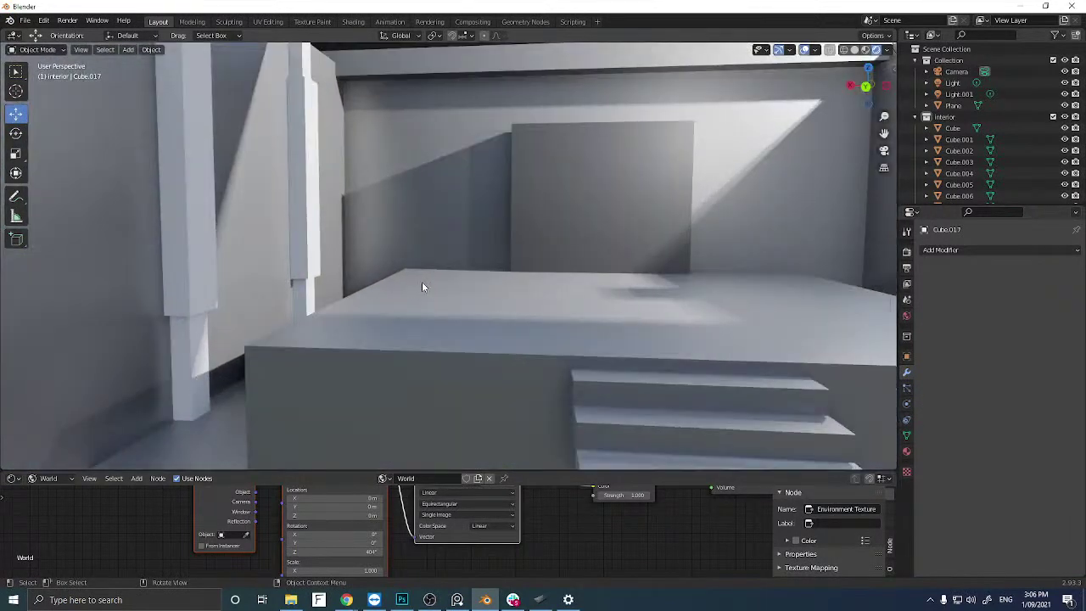
middle_drag(422, 286, 308, 285)
click(572, 212)
key(shift+d)
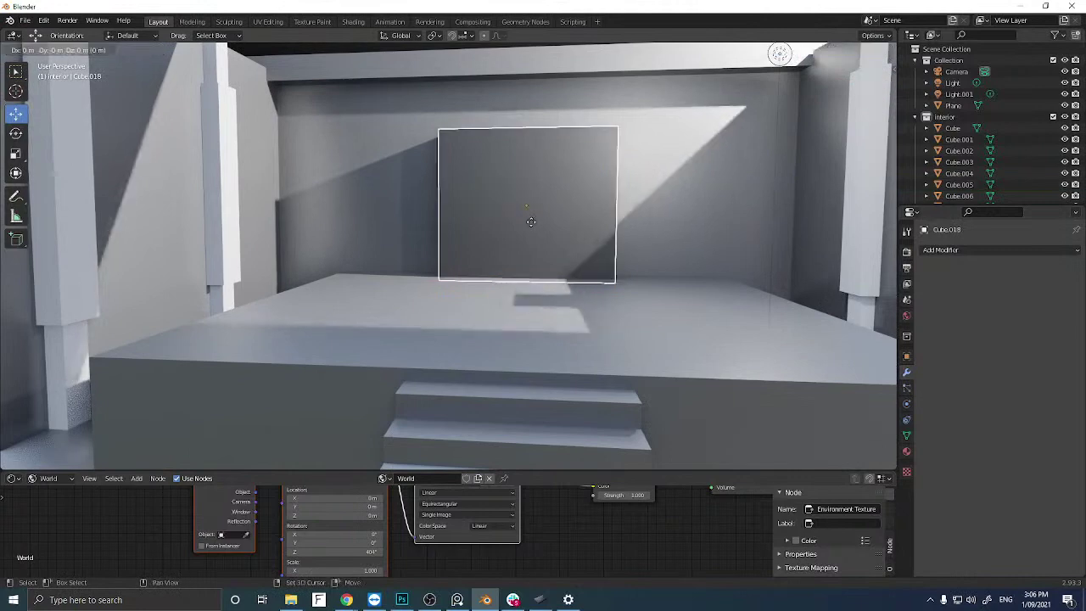
right_click(531, 222)
drag(494, 208, 636, 207)
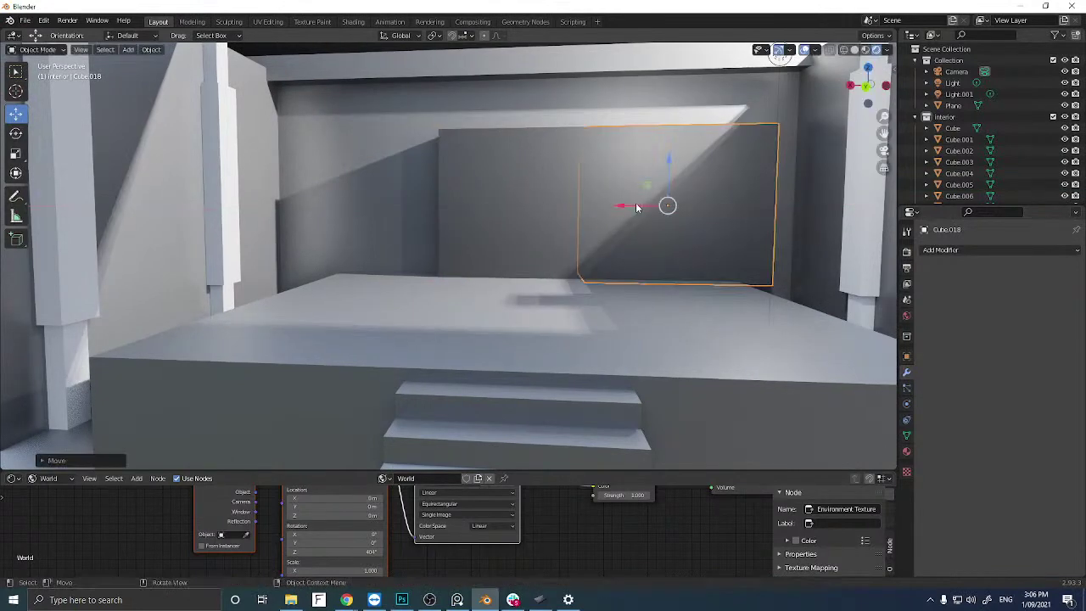
Scale the duplicated block narrow along X and taller along Z into a pillar, and raise it toward the ceiling beam.
click(15, 153)
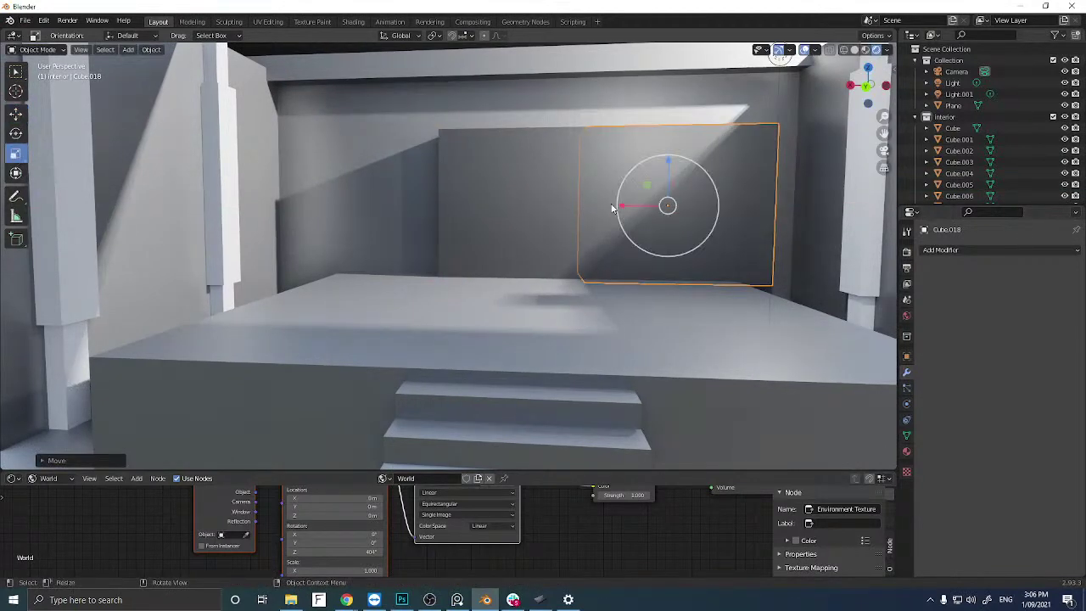
drag(621, 207, 658, 205)
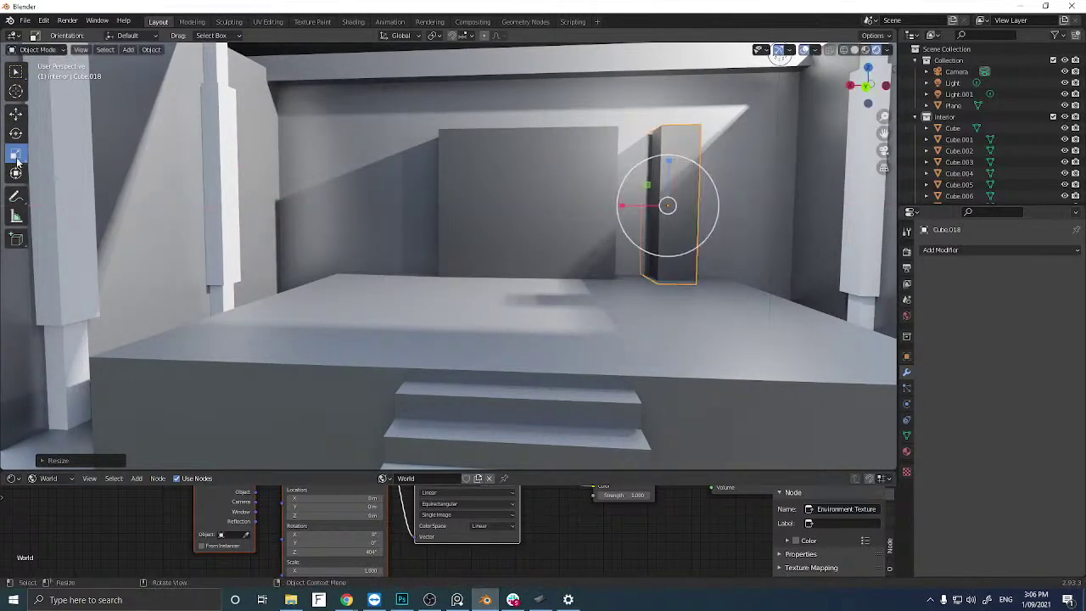
drag(668, 161, 670, 139)
click(16, 113)
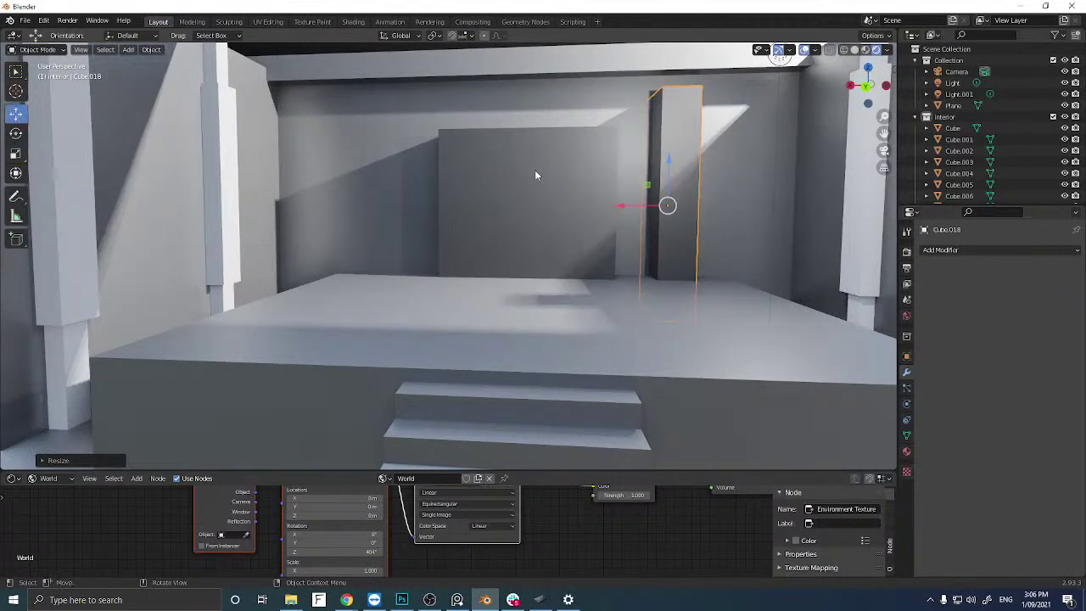
mouse_move(673, 179)
mouse_down()
mouse_move(668, 148)
mouse_move(670, 169)
mouse_up()
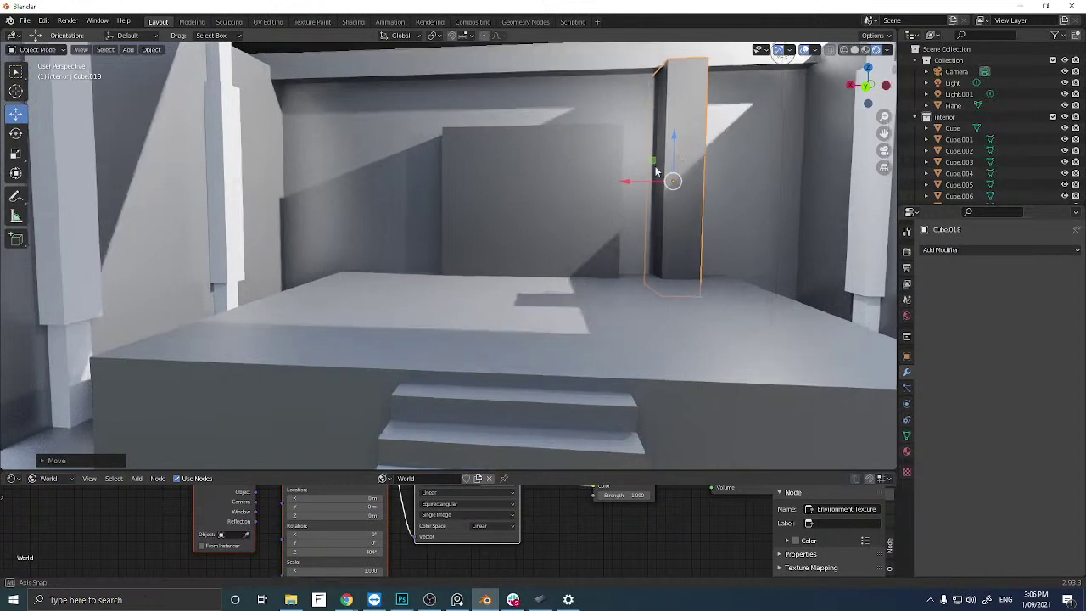
Move the new pillar along Y back toward the rear wall.
middle_drag(671, 174, 620, 188)
scroll(545, 190, up, 3)
scroll(544, 197, down, 4)
middle_drag(430, 191, 419, 168)
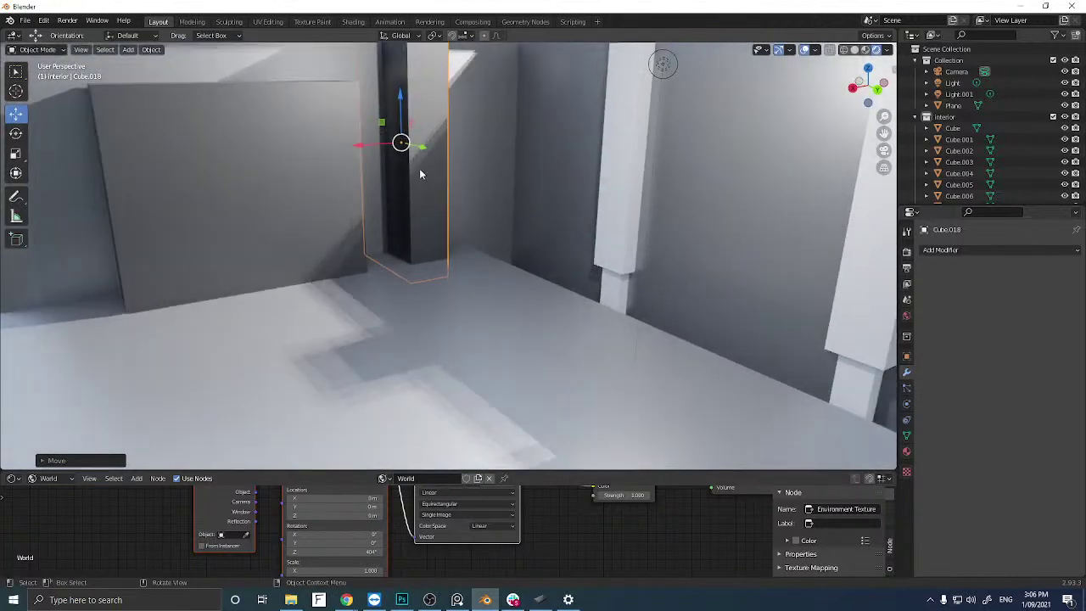
drag(419, 154, 396, 139)
middle_drag(396, 138, 463, 167)
scroll(473, 169, down, 3)
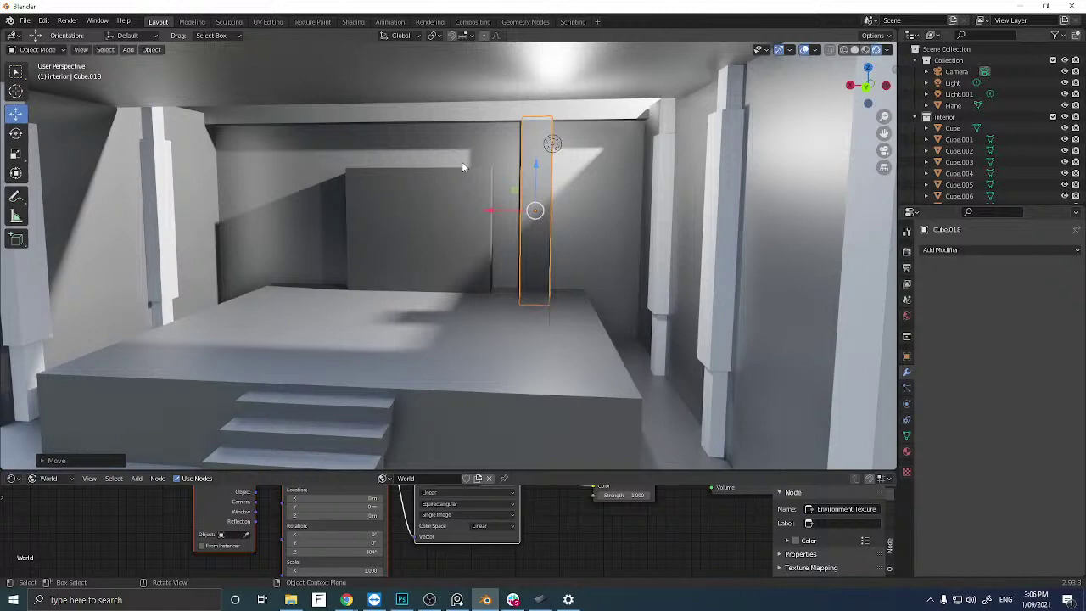
Examine the platform and rear wall from several distances and select the large central block.
scroll(413, 192, down, 5)
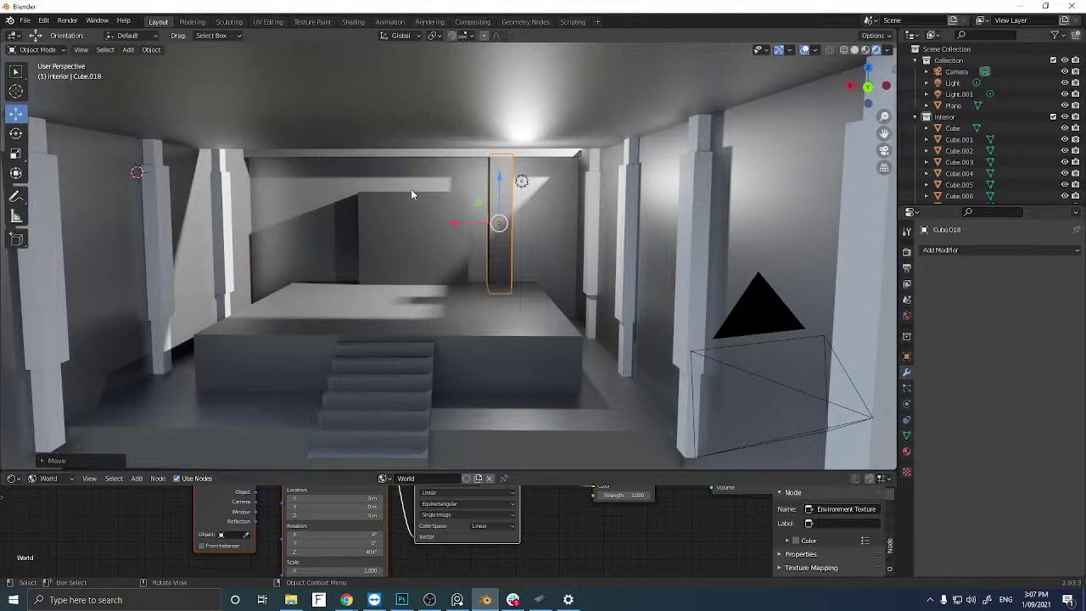
scroll(326, 228, up, 3)
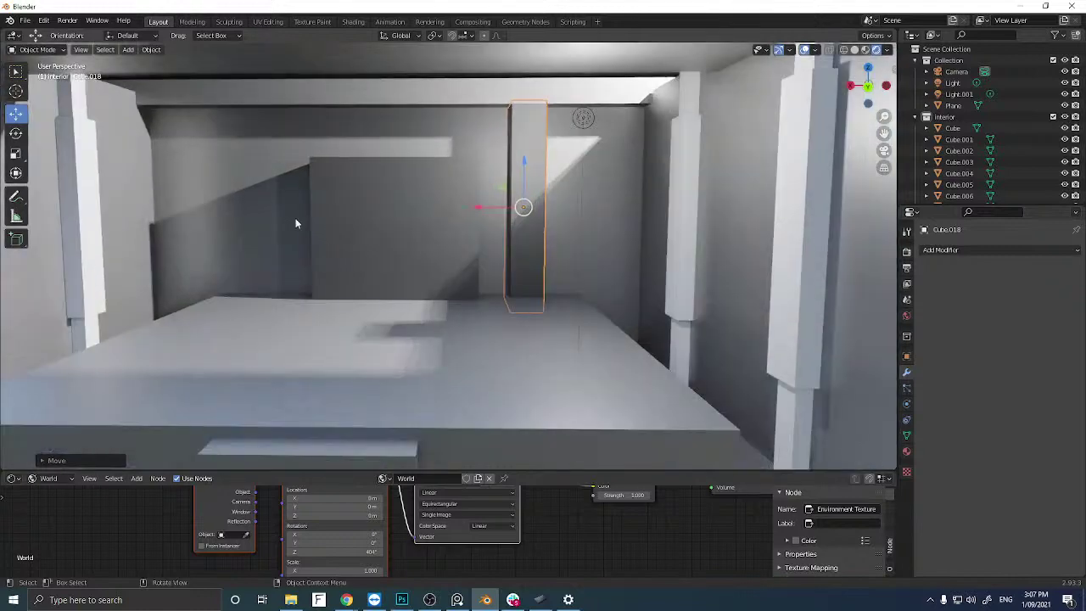
scroll(300, 220, down, 1)
scroll(300, 220, down, 4)
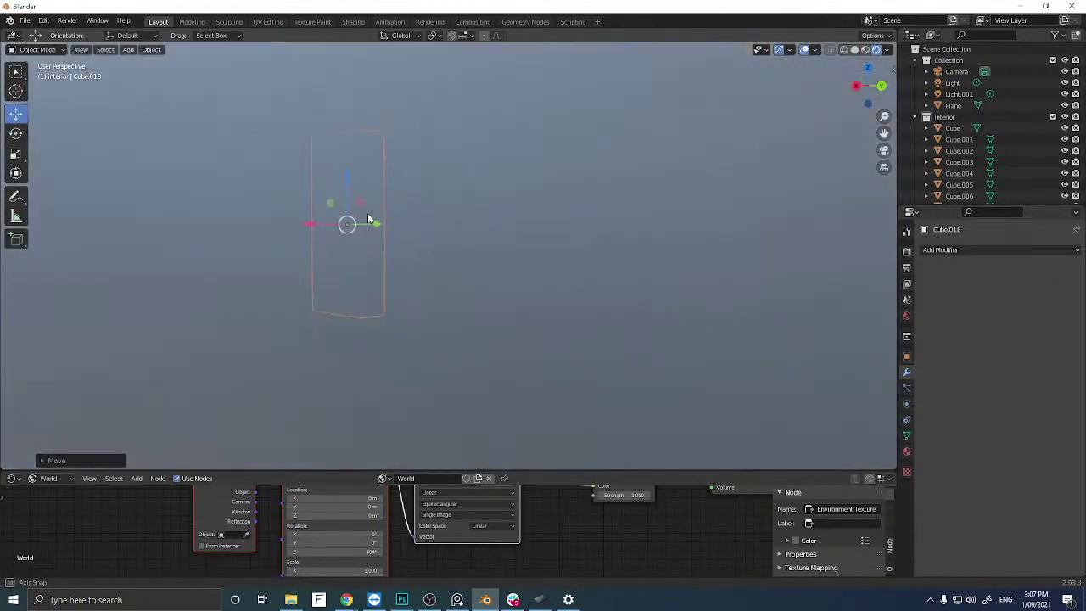
scroll(296, 212, up, 5)
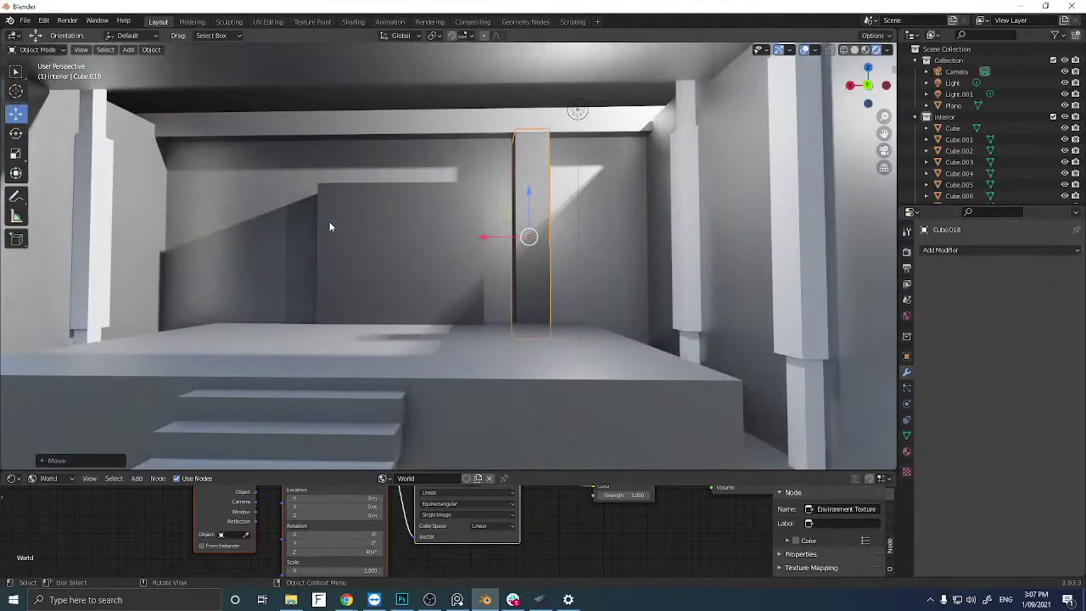
scroll(330, 225, down, 1)
click(371, 231)
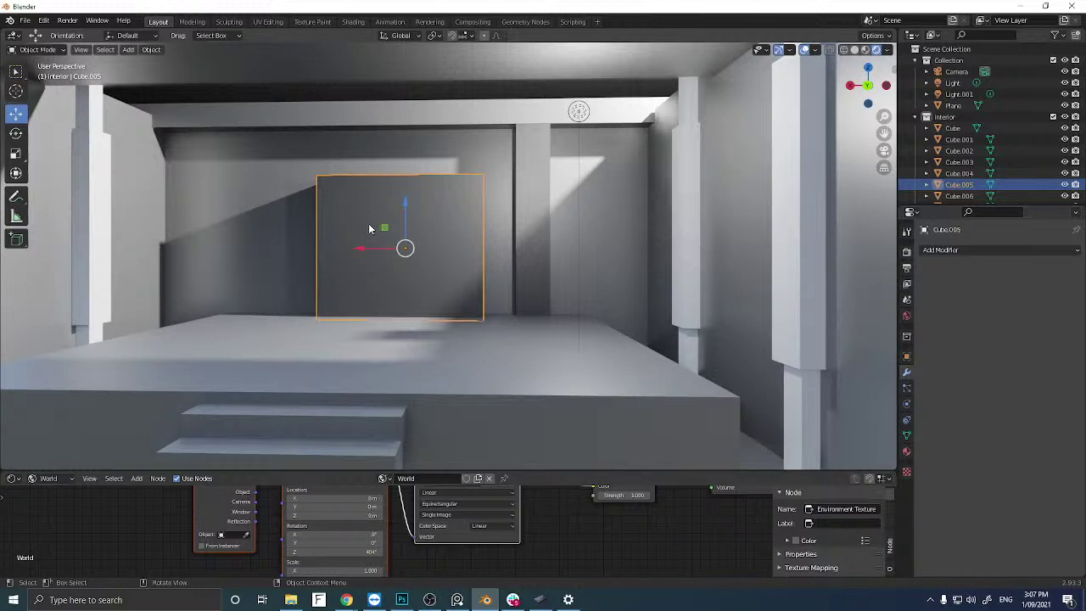
middle_drag(367, 229, 373, 227)
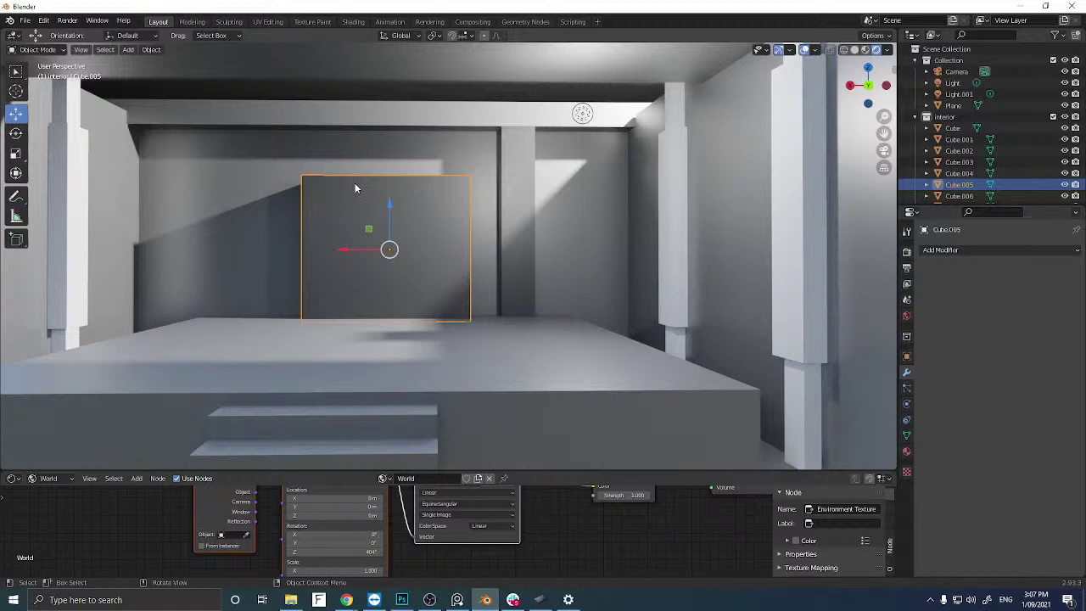
middle_drag(356, 201, 341, 219)
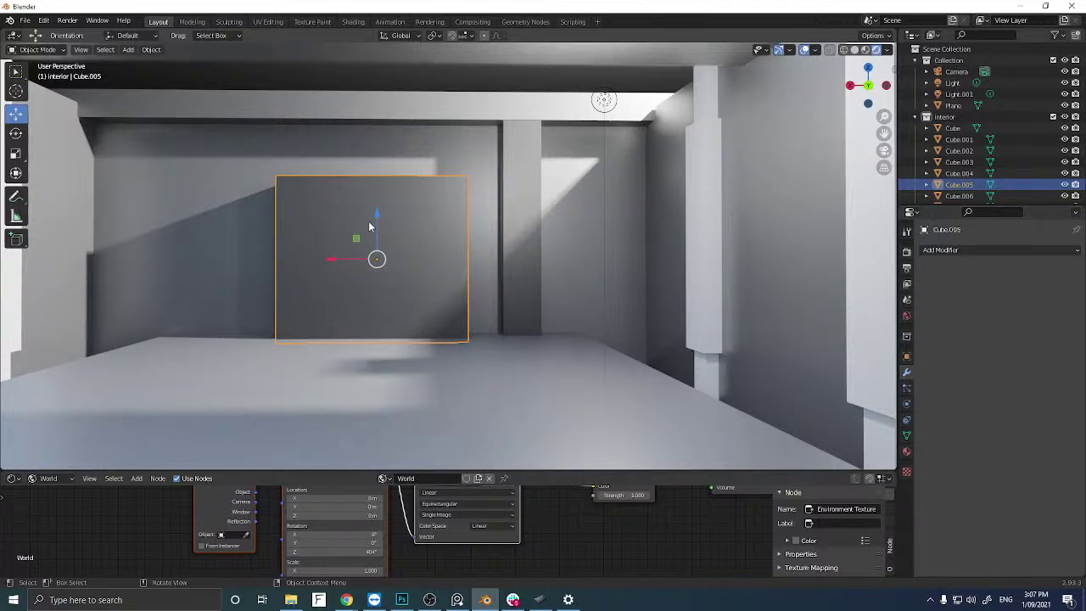
Switch to Photoshop to check the door design in the corridor drawing, return to Blender and frame the central block.
click(402, 601)
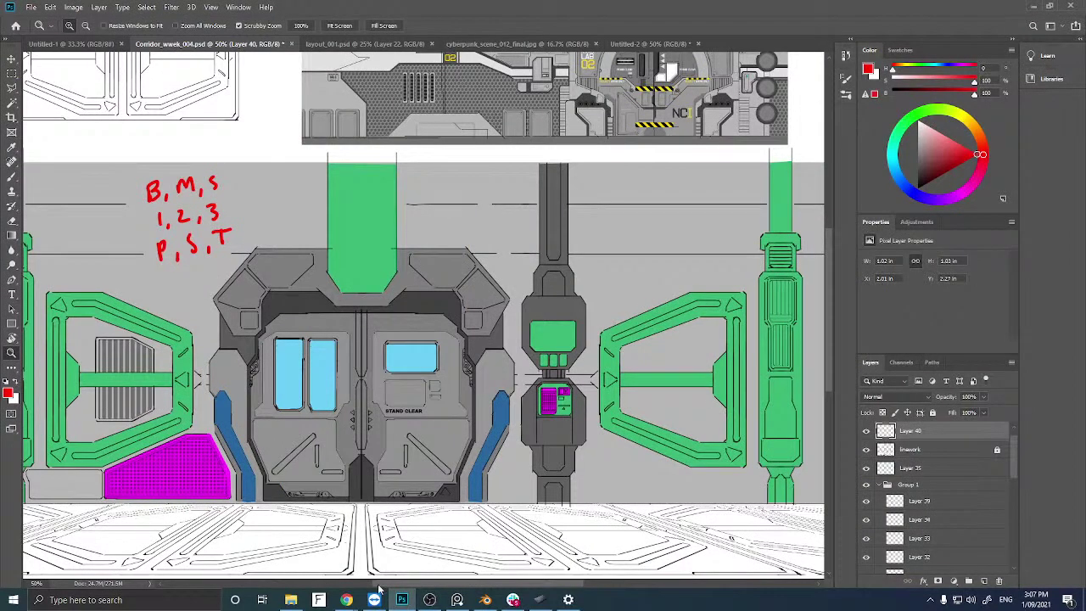
click(485, 600)
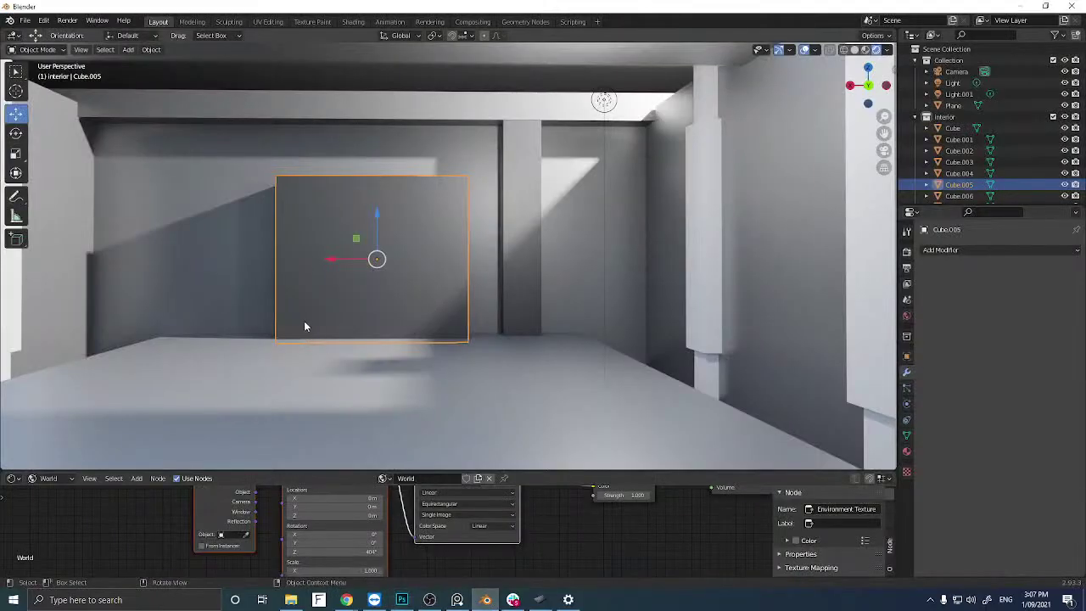
scroll(306, 297, up, 2)
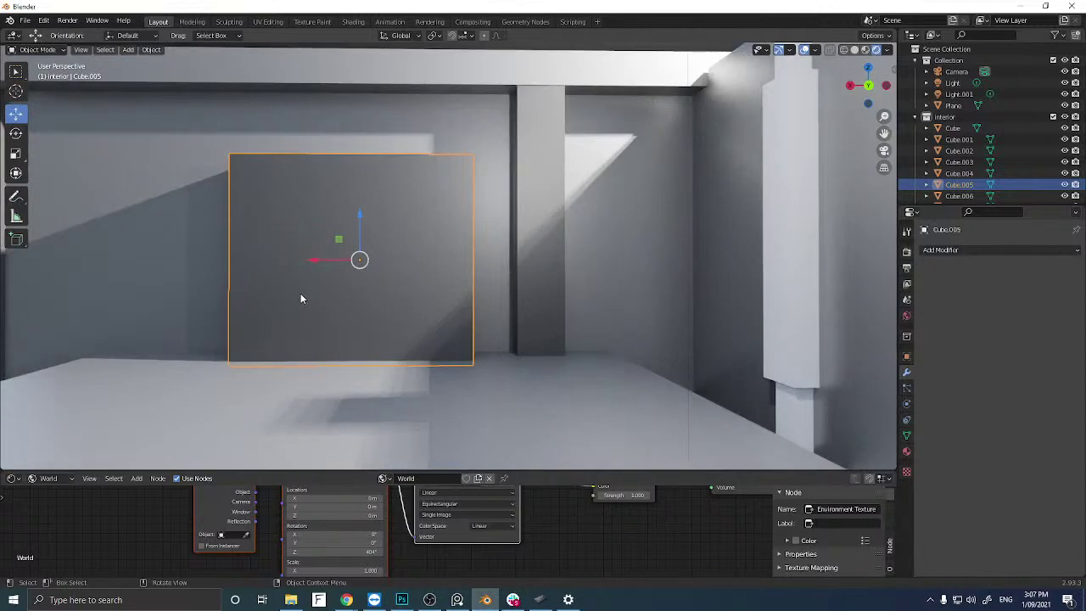
shift+middle_drag(302, 308, 348, 333)
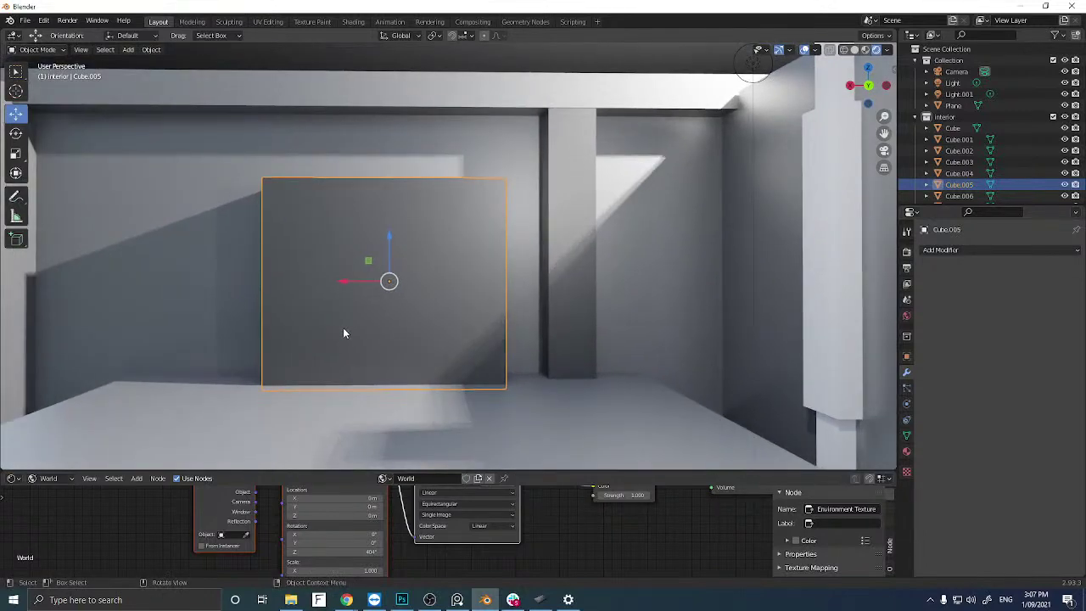
middle_drag(323, 295, 315, 277)
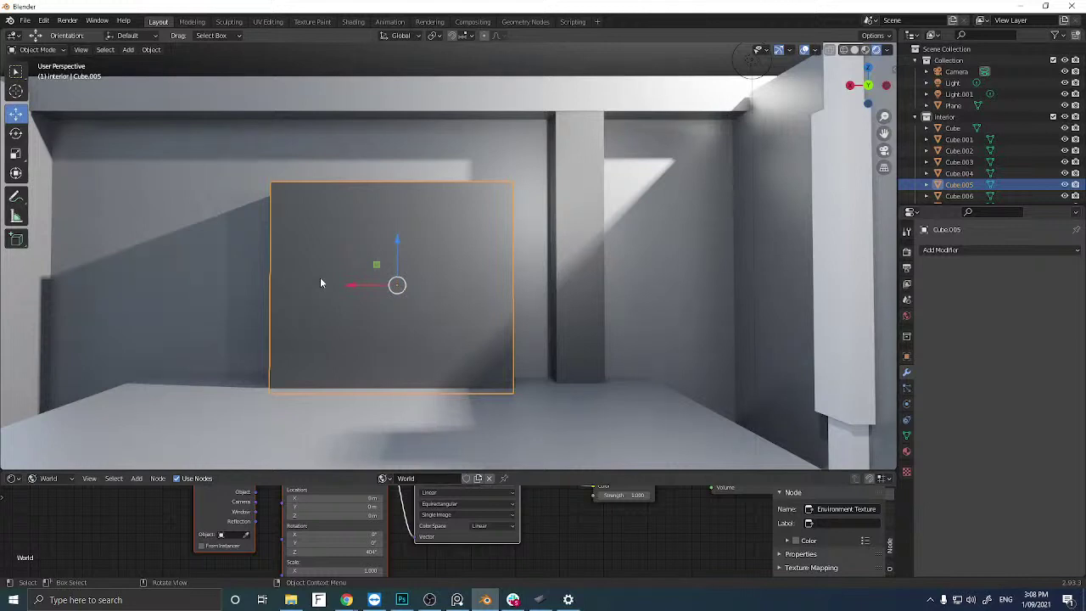
Enter Edit Mode on the central block in back orthographic view, enable X-ray and vertex selection, and select its upper-left corner vertices.
key(Tab)
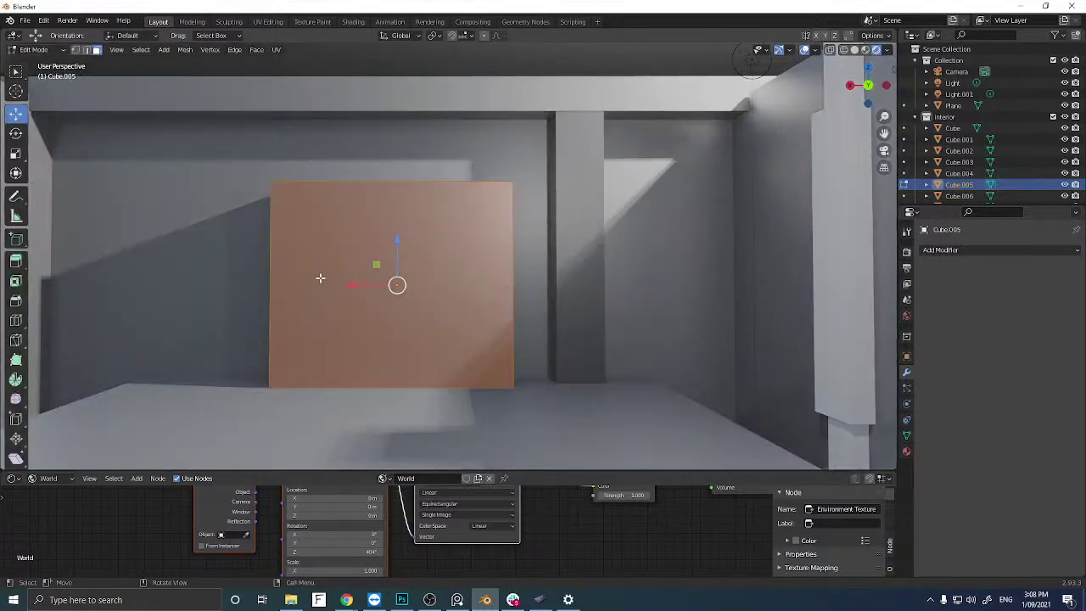
click(869, 86)
scroll(487, 254, down, 2)
shift+middle_drag(447, 269, 505, 297)
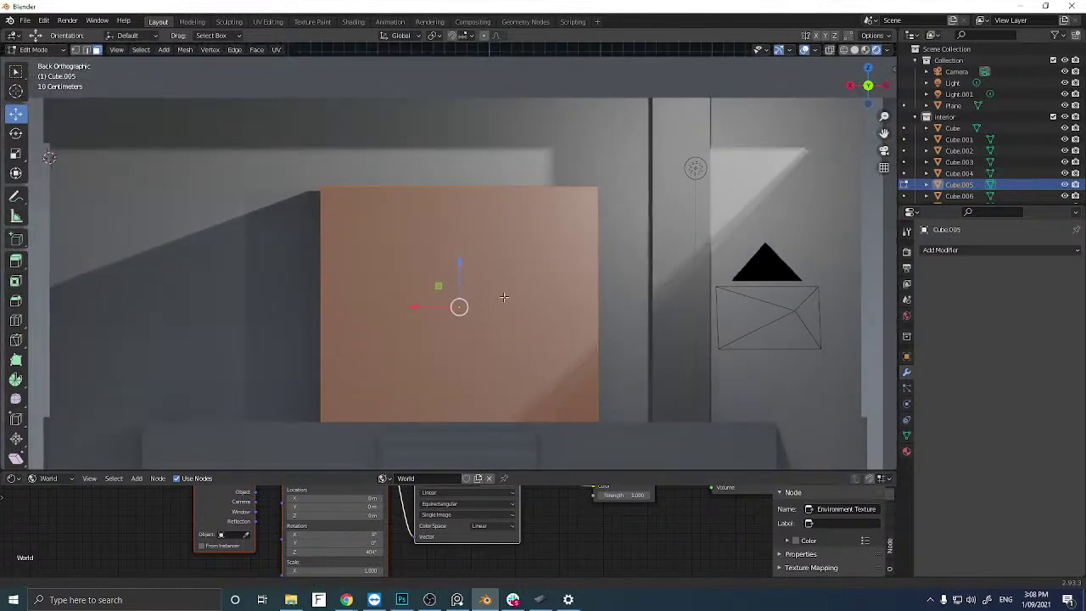
click(830, 50)
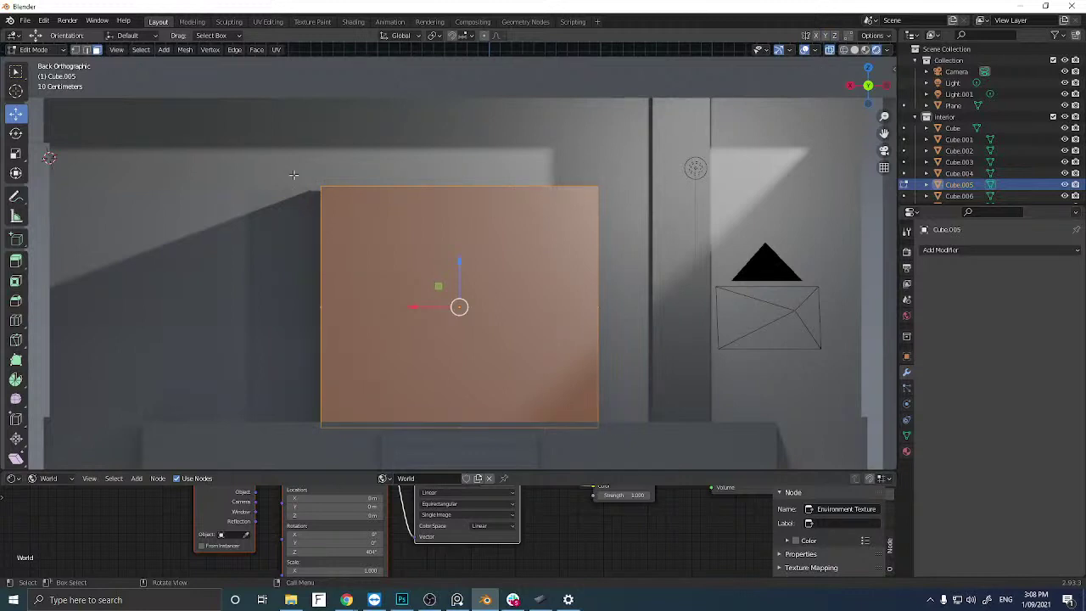
click(204, 225)
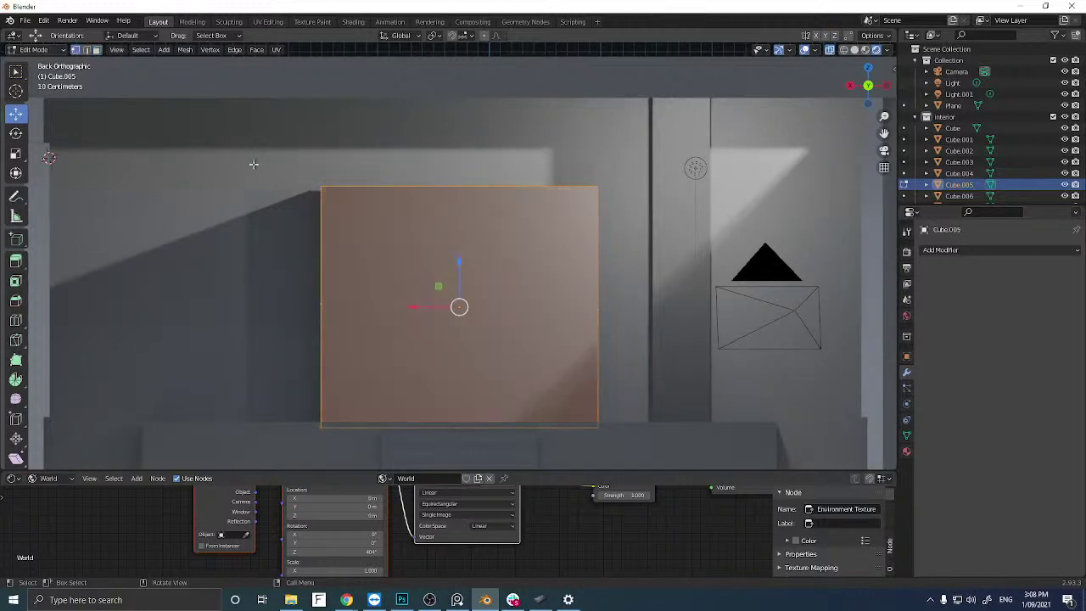
drag(253, 164, 335, 220)
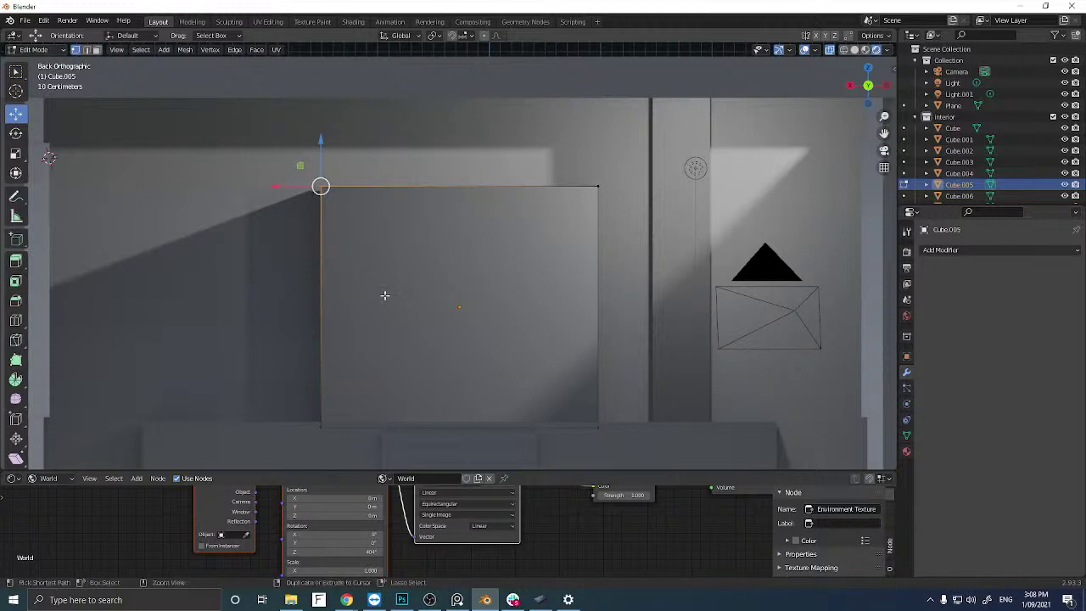
Add two vertical loop cuts to the central block, one near each side edge, with edge slides of about -0.70 and -0.64.
key(ctrl+r)
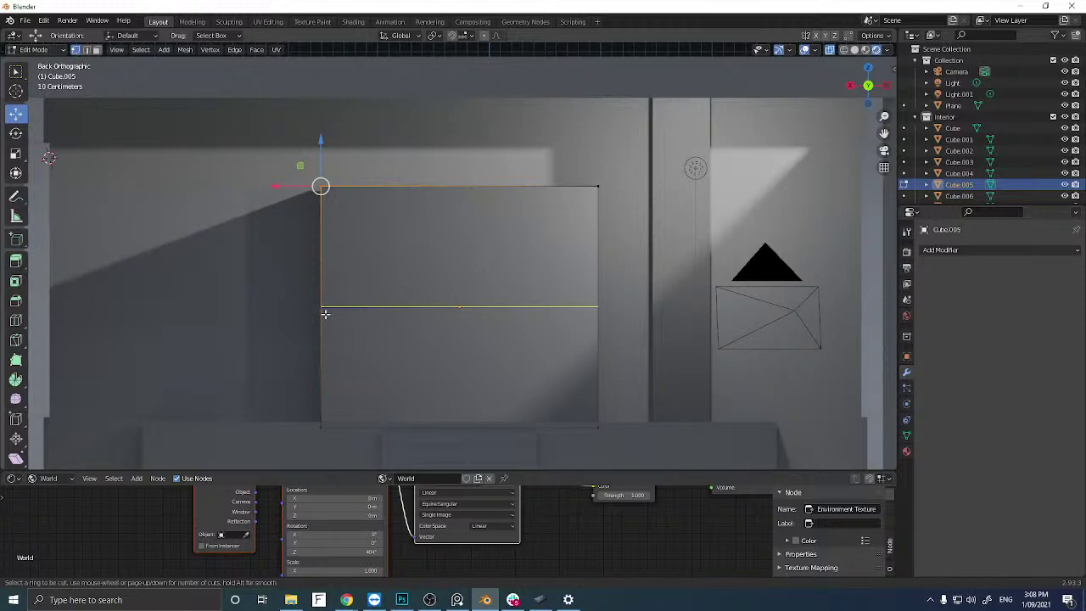
click(445, 202)
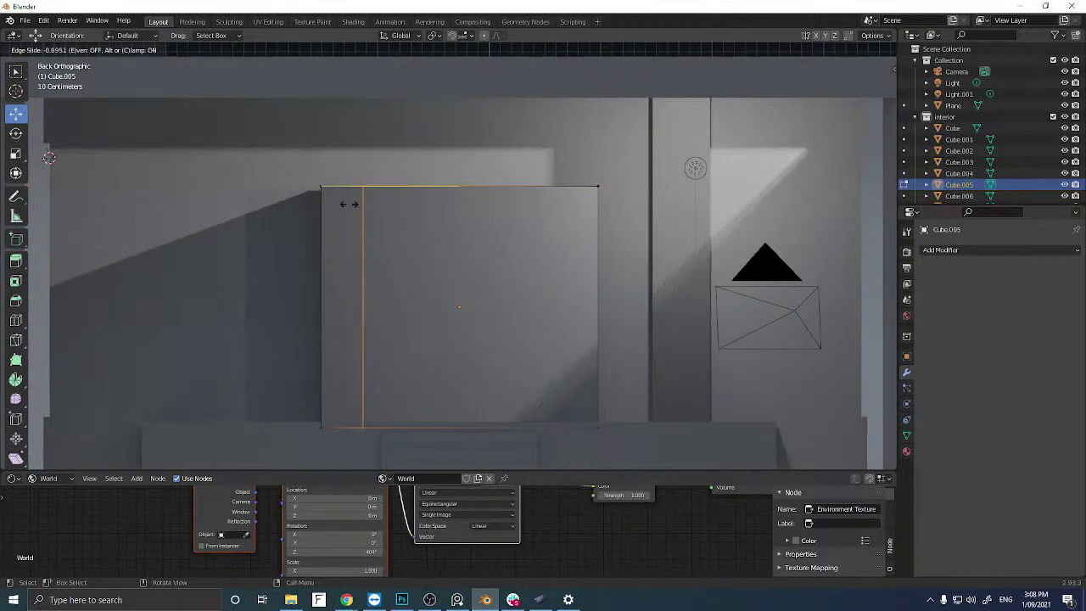
click(348, 203)
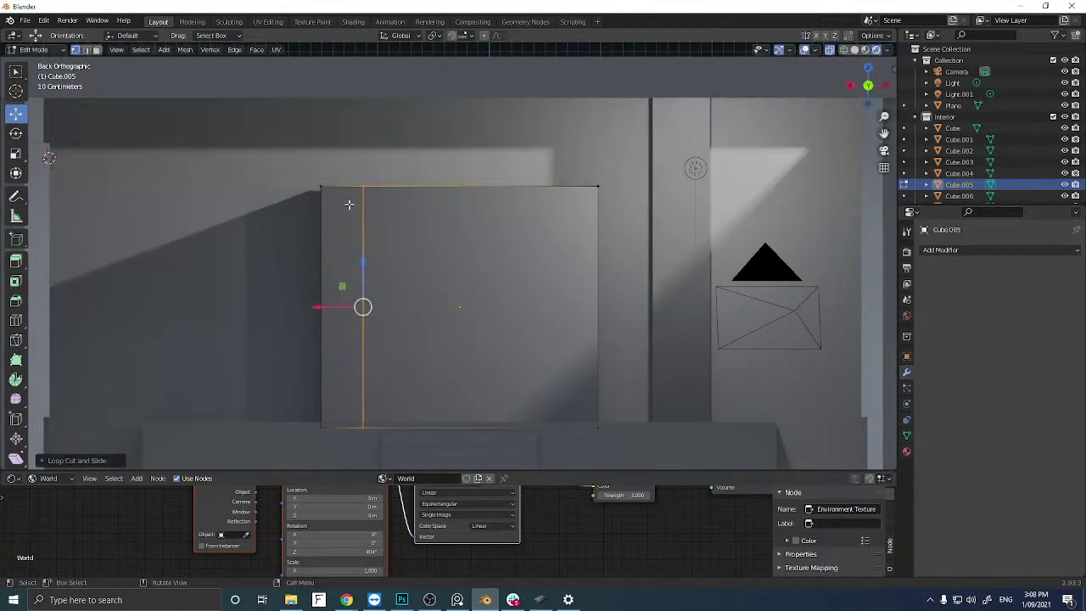
click(472, 205)
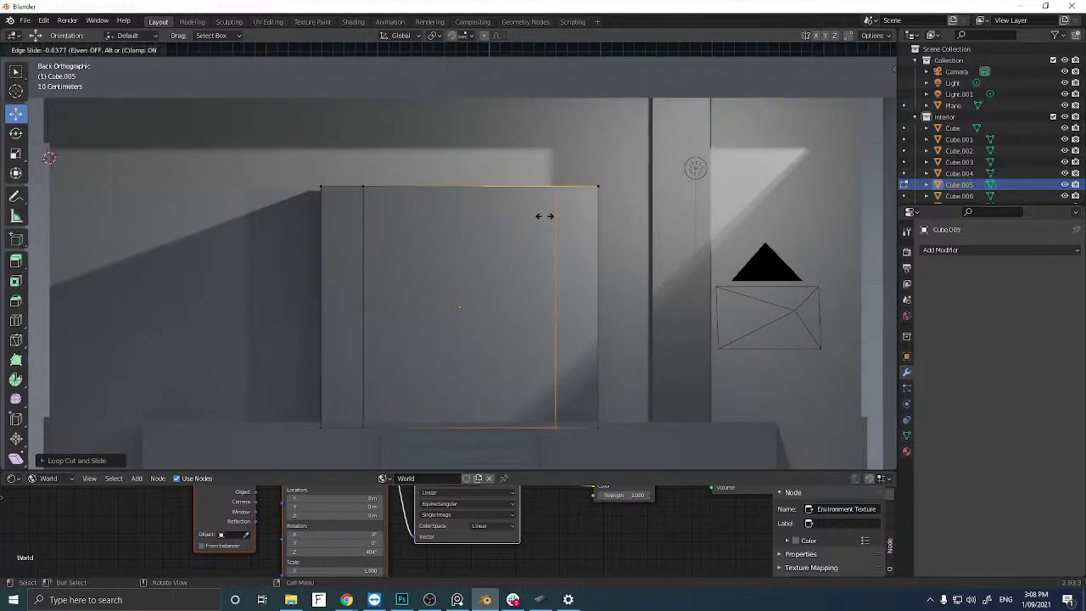
click(544, 216)
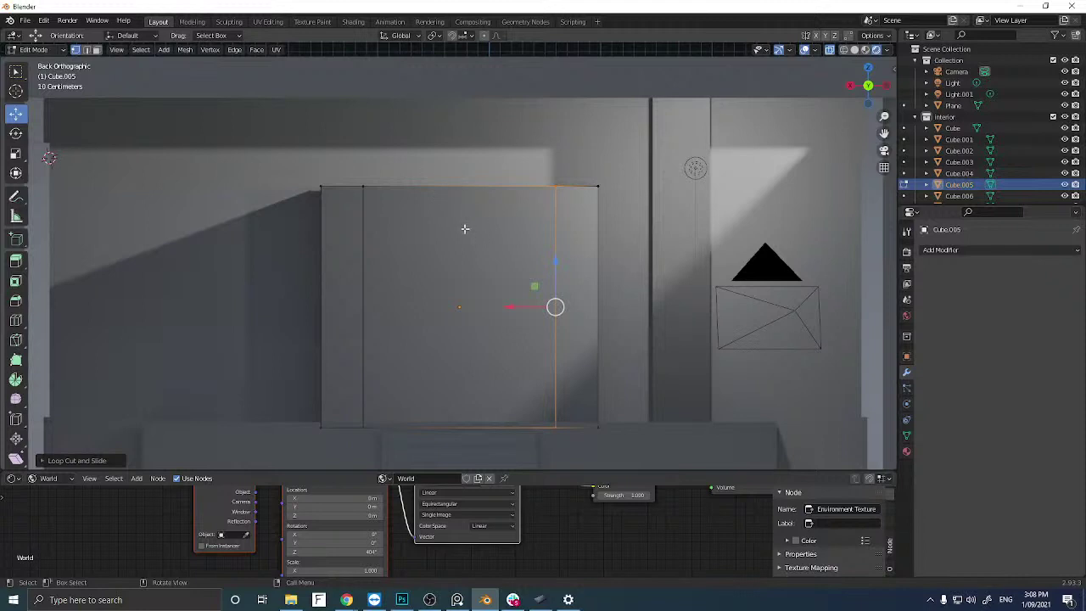
Add a horizontal loop cut near the central block's top edge with an edge slide of about -0.69.
key(ctrl+r)
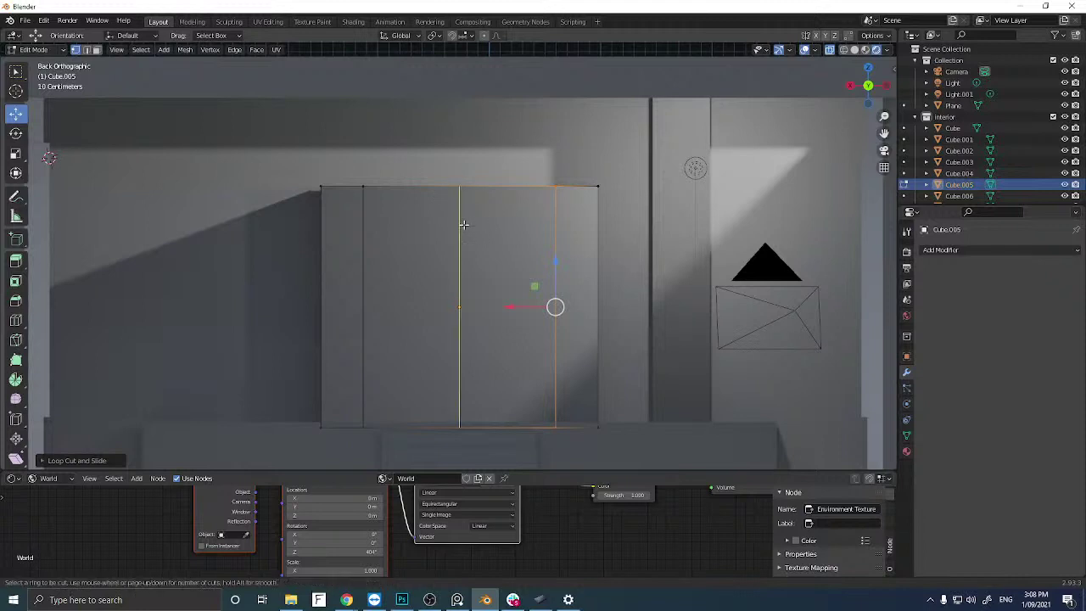
click(381, 307)
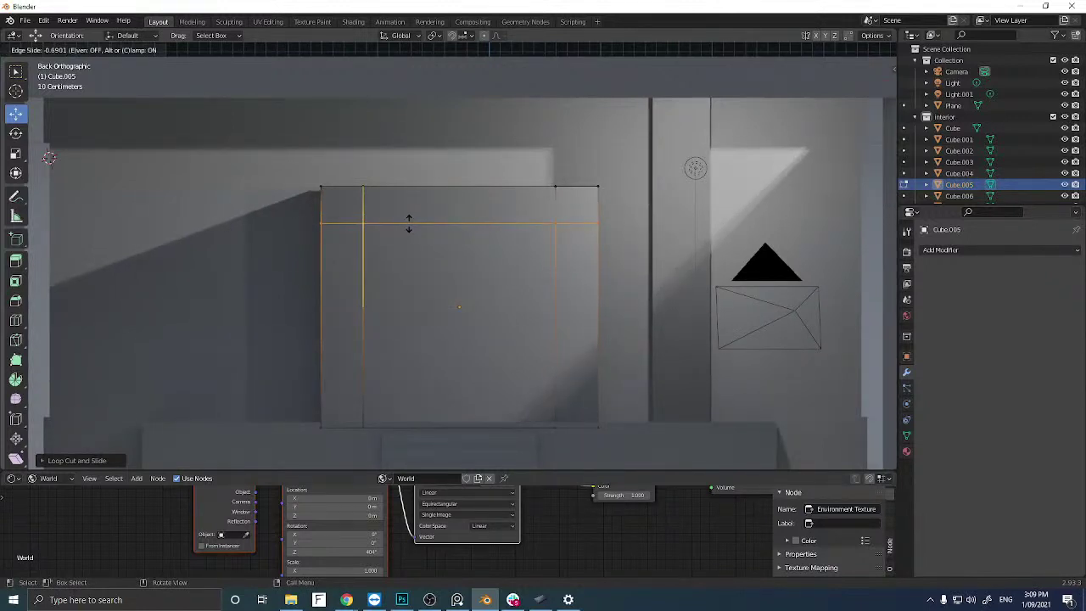
click(408, 222)
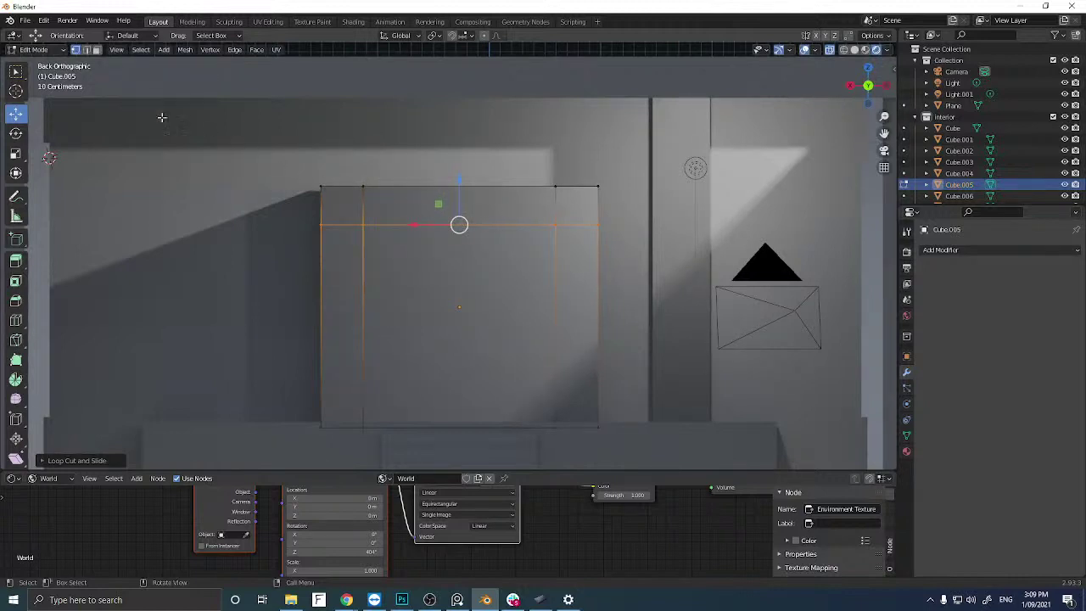
Select the central block's top row of vertices and scale it inward along X to about two thirds of its width.
click(86, 50)
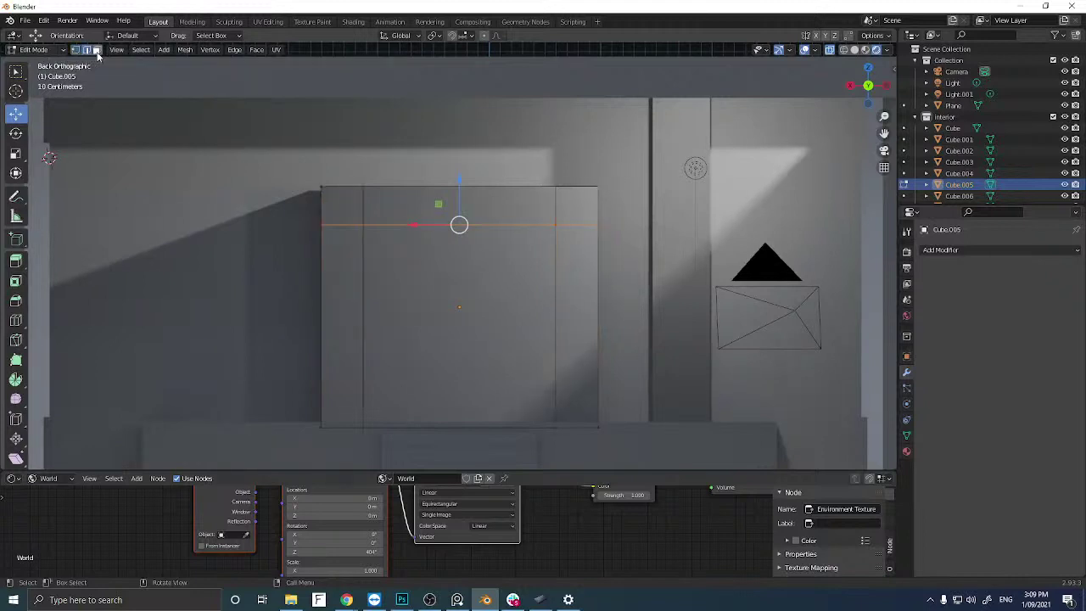
click(97, 51)
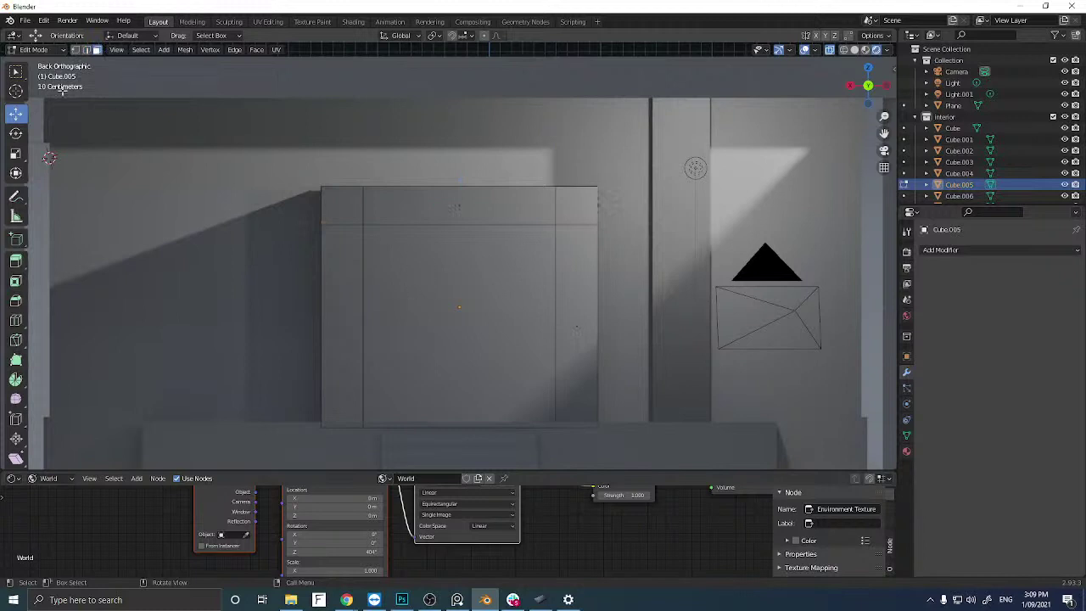
click(75, 50)
drag(293, 165, 604, 203)
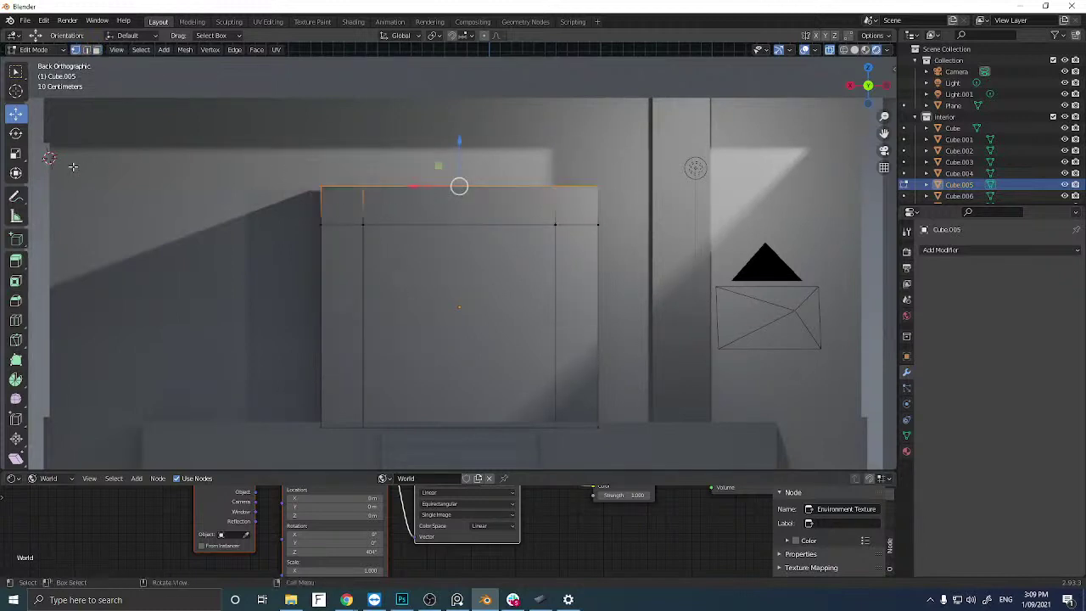
click(16, 154)
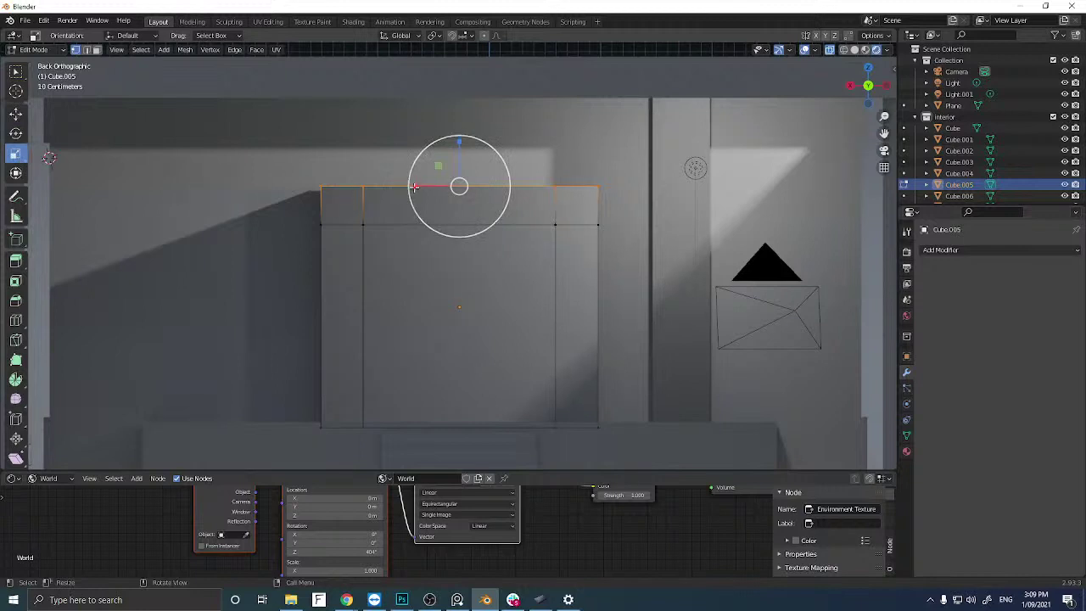
mouse_move(414, 187)
mouse_down()
mouse_move(455, 187)
mouse_move(433, 186)
mouse_up()
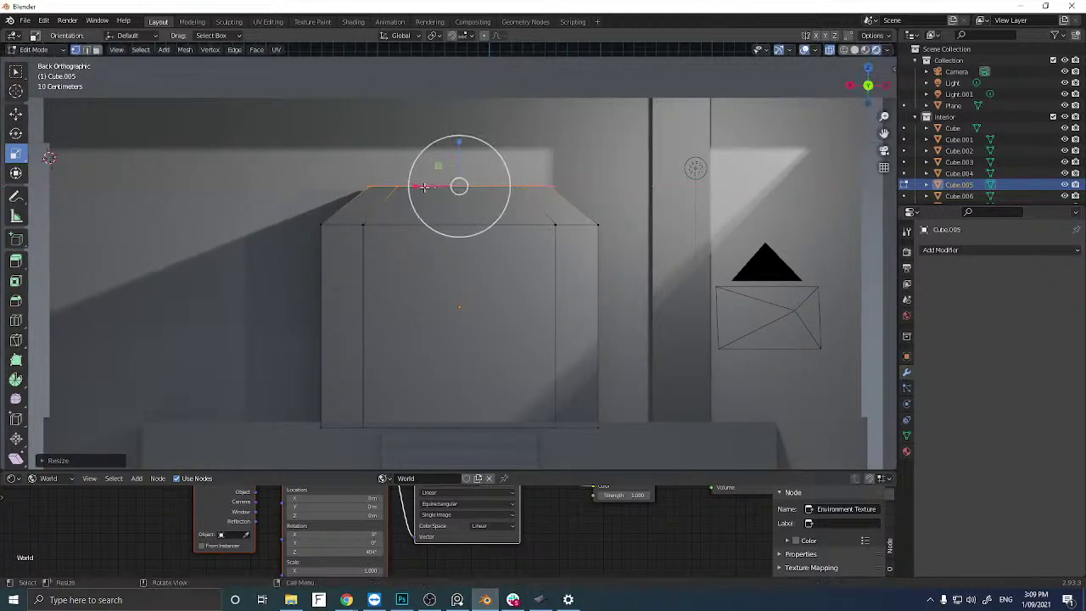
Select the row of vertices below the narrowed top and move it down slightly along Z to lengthen the sloped corners.
drag(295, 212, 592, 244)
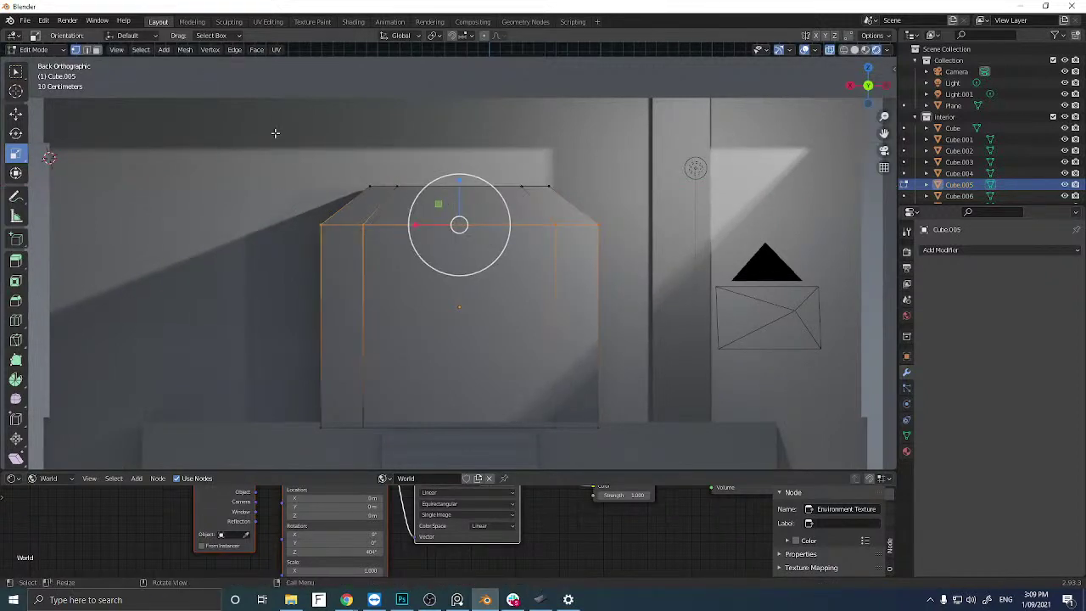
click(16, 113)
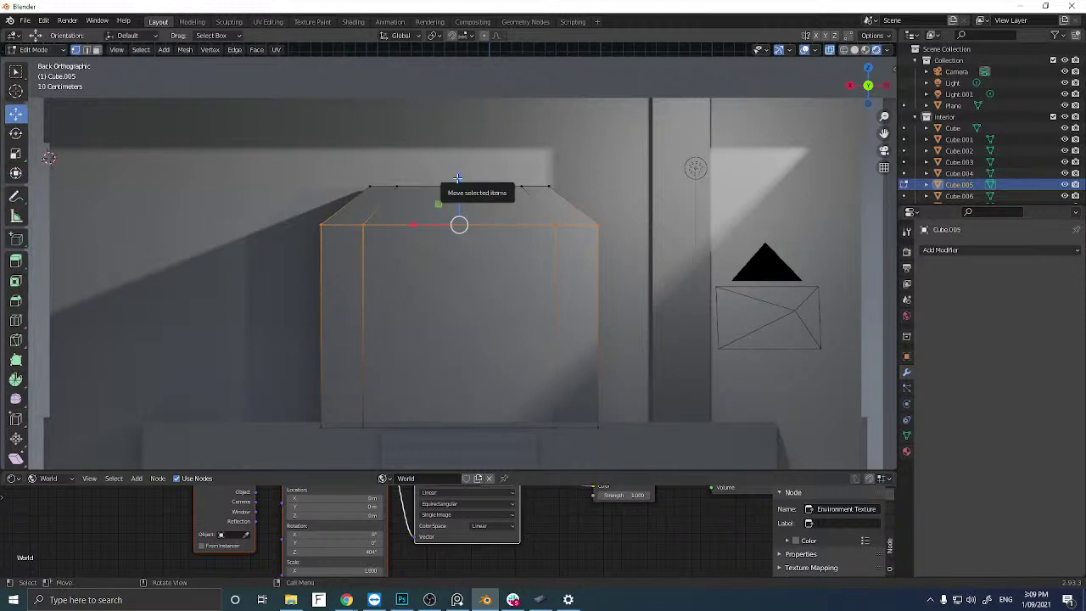
drag(458, 182, 460, 191)
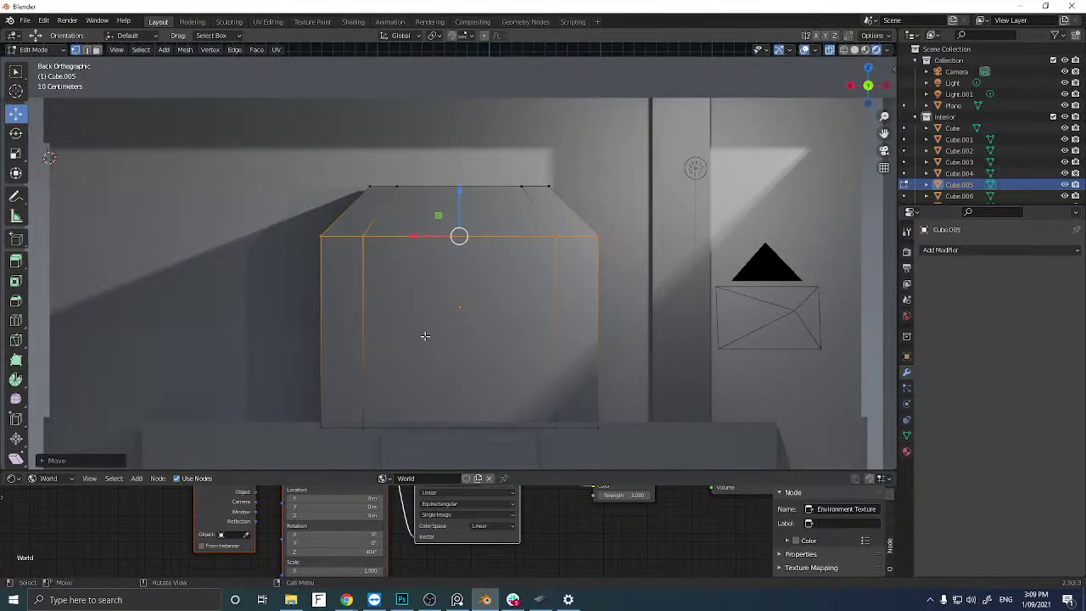
Try adding a centred horizontal loop cut below the block's sloped corners and scaling it along X.
key(ctrl+r)
click(374, 345)
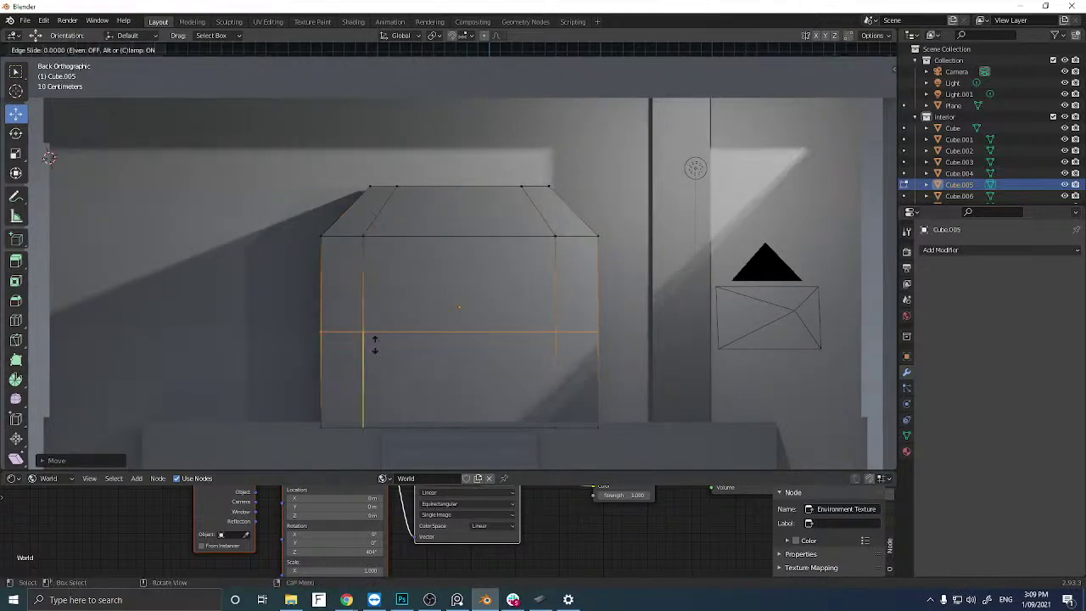
click(374, 345)
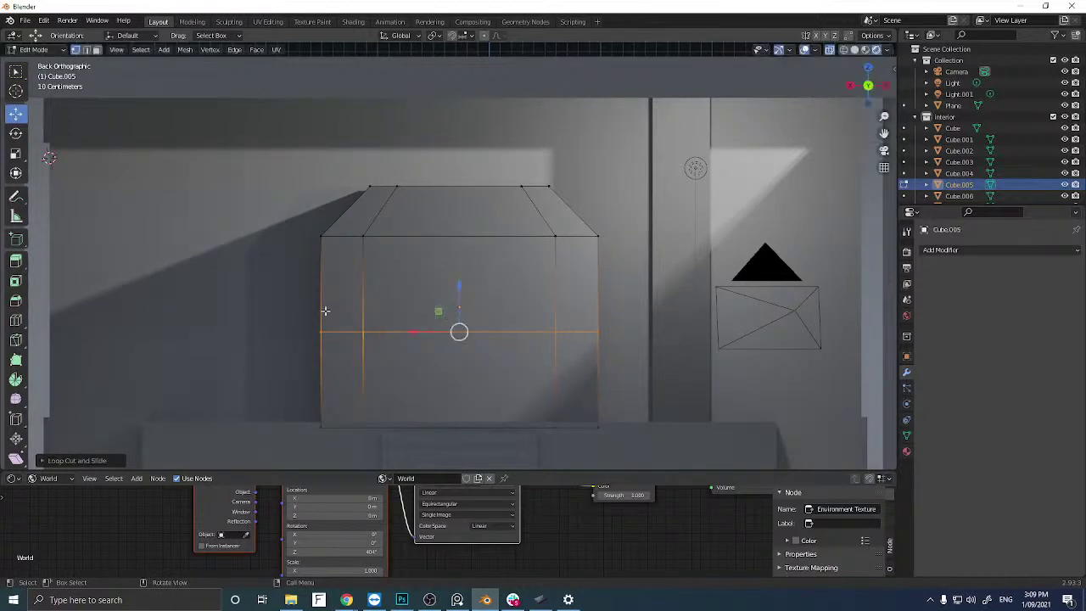
drag(295, 322, 635, 347)
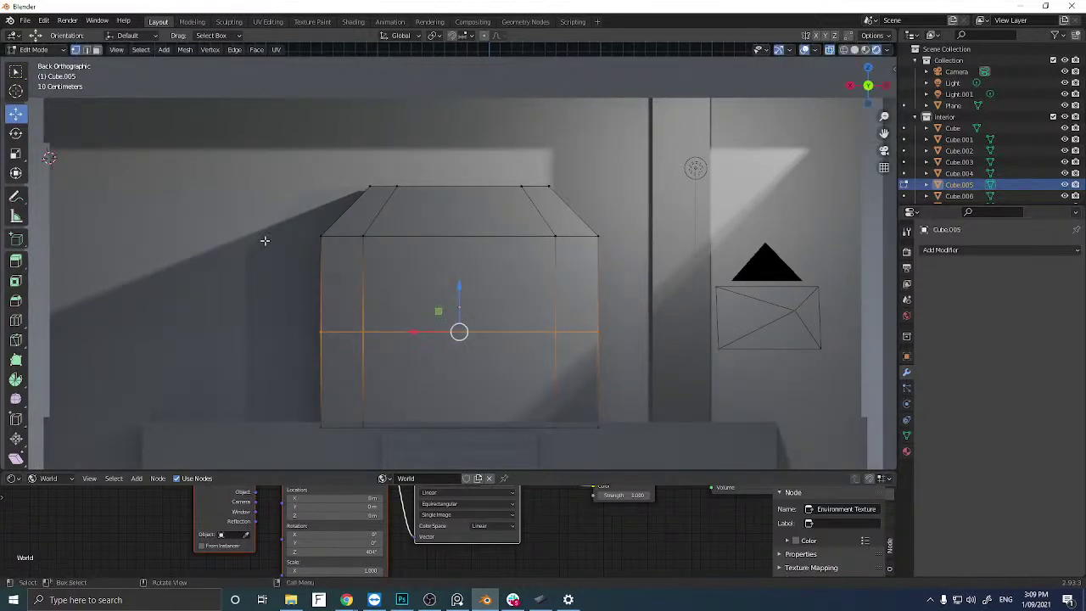
click(16, 153)
drag(404, 332, 396, 332)
key(ctrl+z)
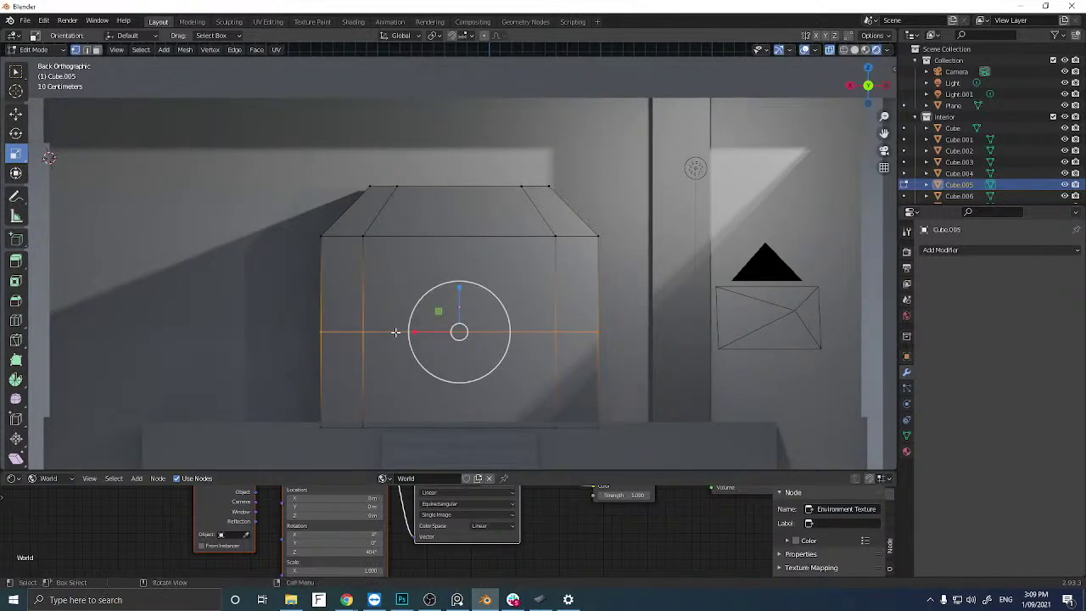
Undo the centred horizontal loop cut on the central block.
click(307, 308)
drag(266, 266, 309, 331)
click(290, 306)
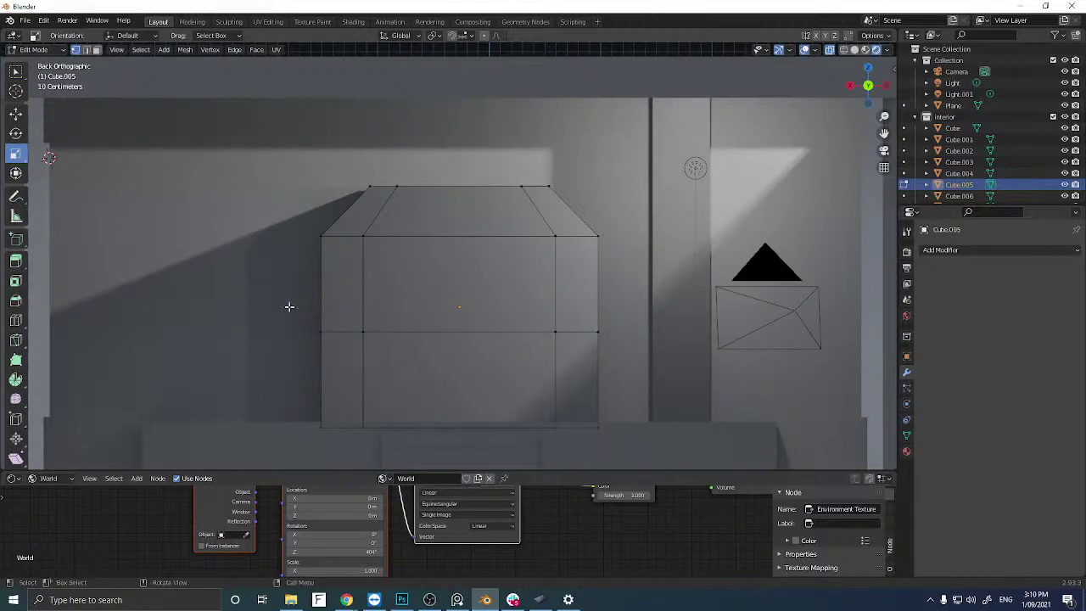
click(340, 386)
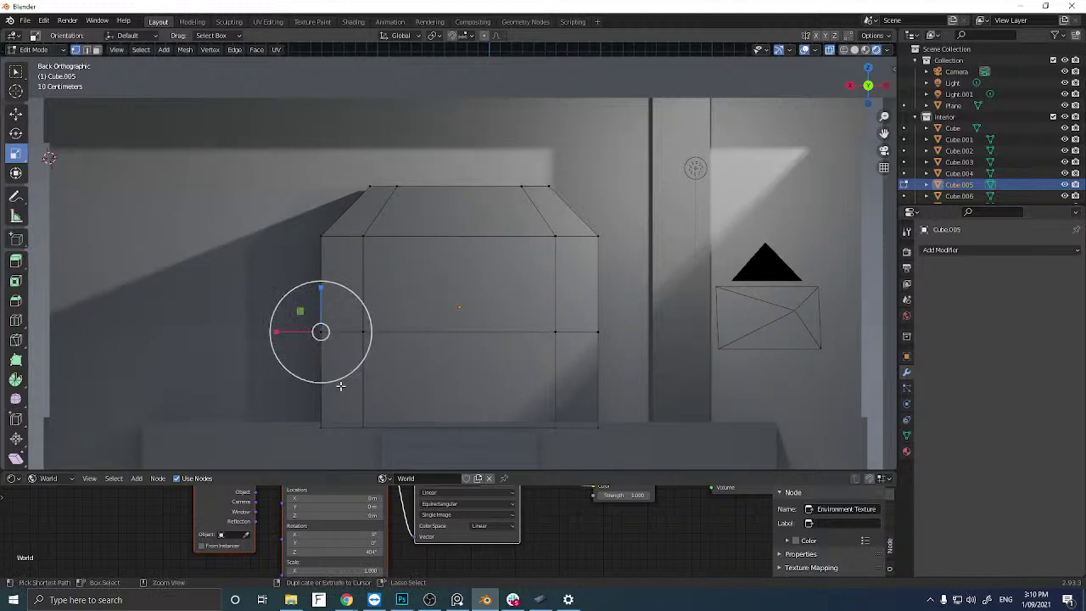
alt+click(340, 386)
key(ctrl+z)
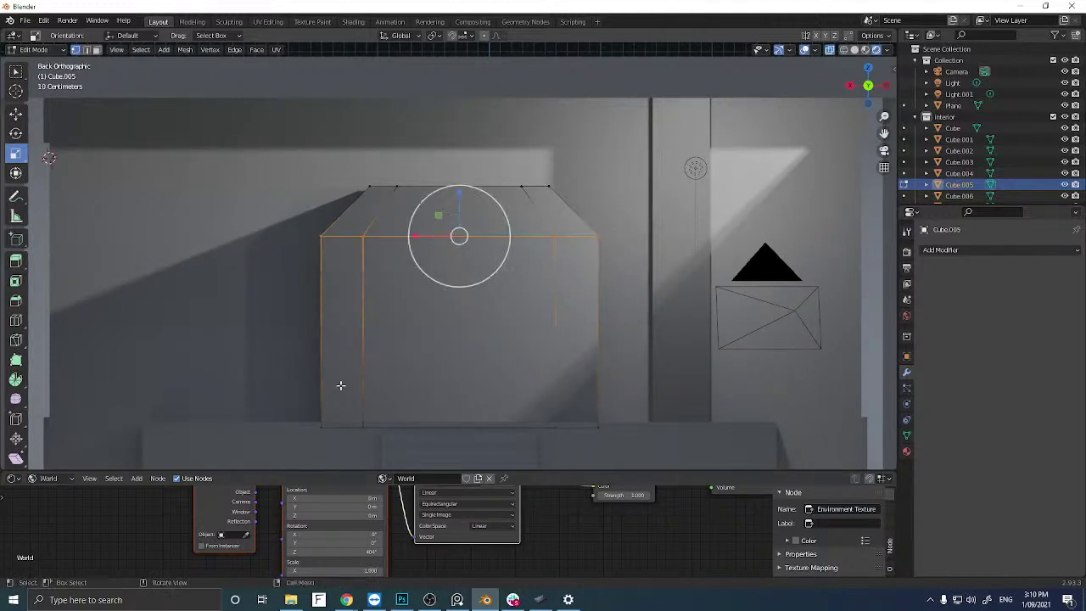
Add two horizontal loop cuts, one about a third of the way up the straight sides and one midway beneath it.
key(ctrl+r)
click(386, 387)
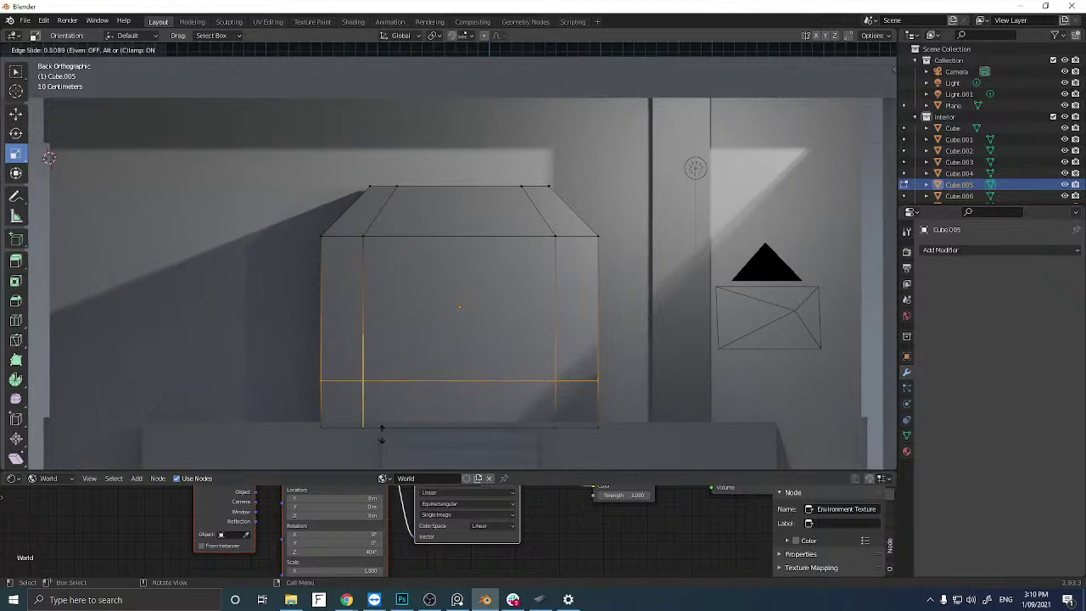
click(381, 417)
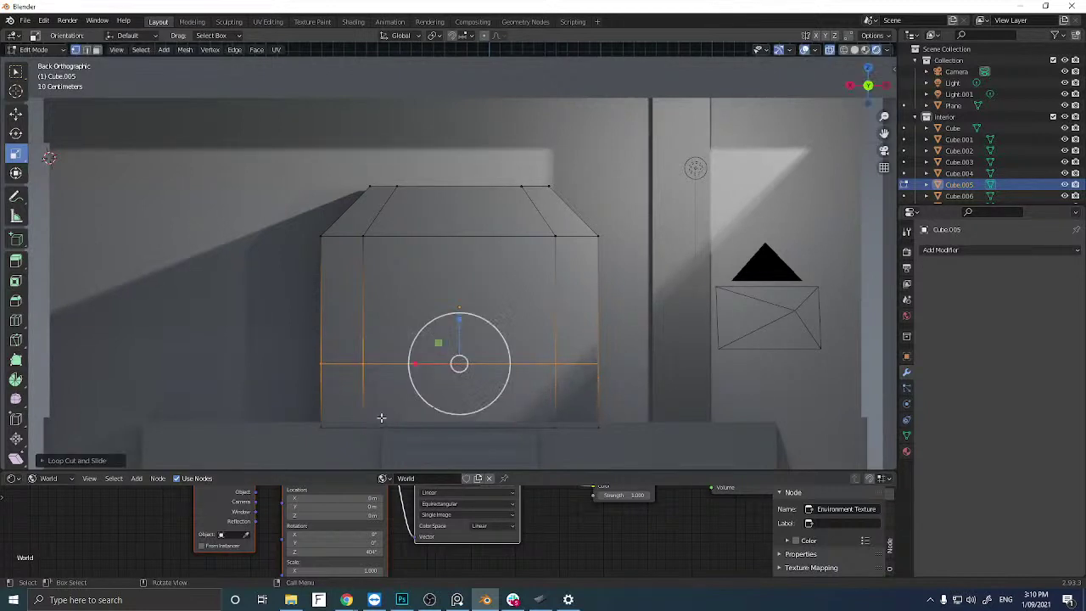
key(ctrl+r)
click(381, 401)
click(381, 402)
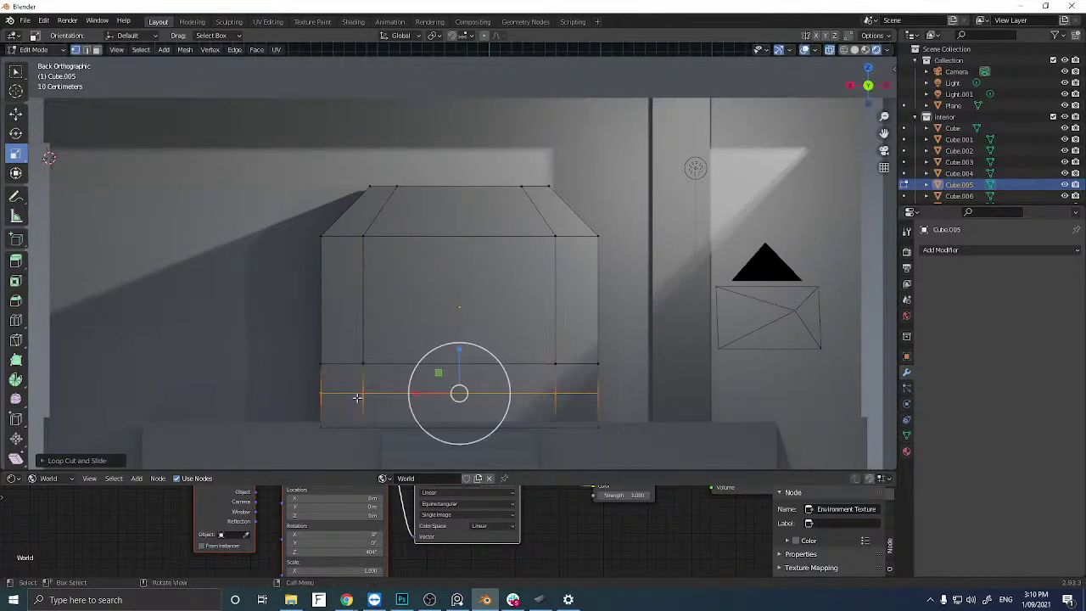
Select the outer vertices of the block's two lowest rows on both sides and scale them slightly inward along X.
click(301, 392)
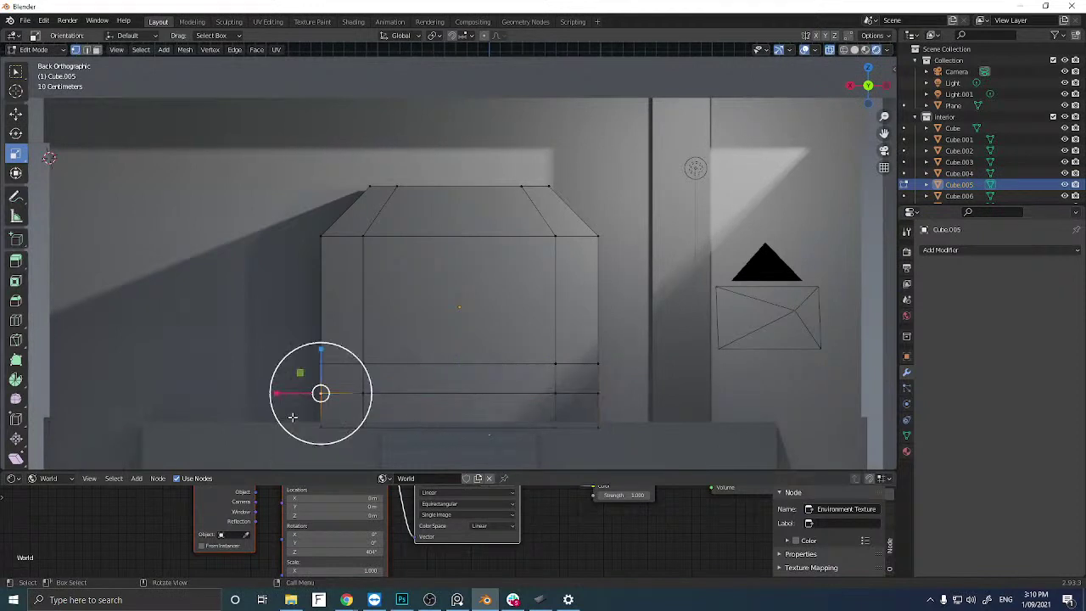
key(s)
click(340, 447)
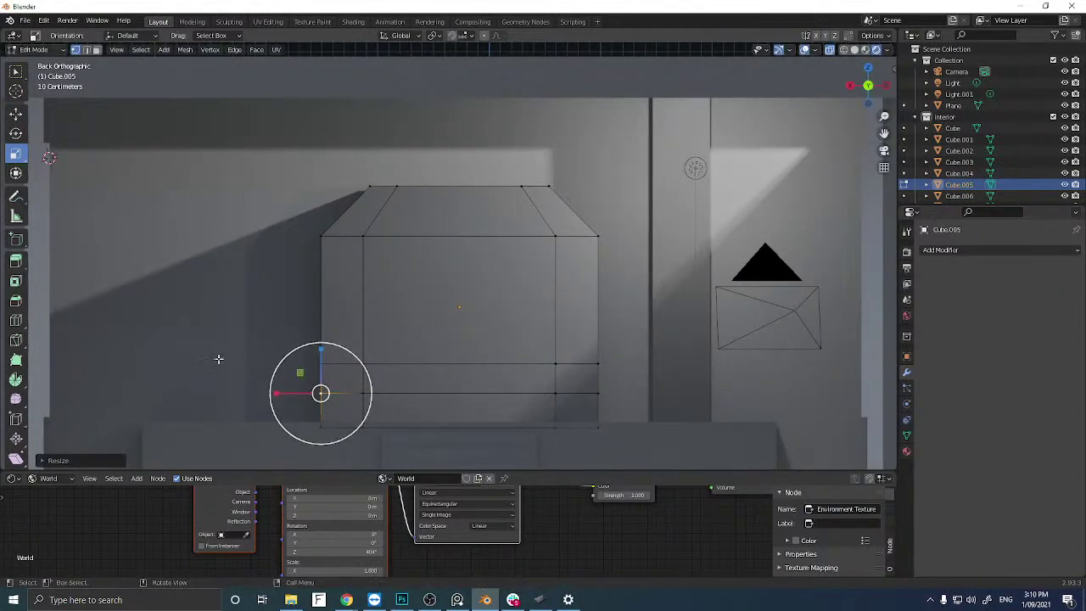
drag(223, 376, 340, 445)
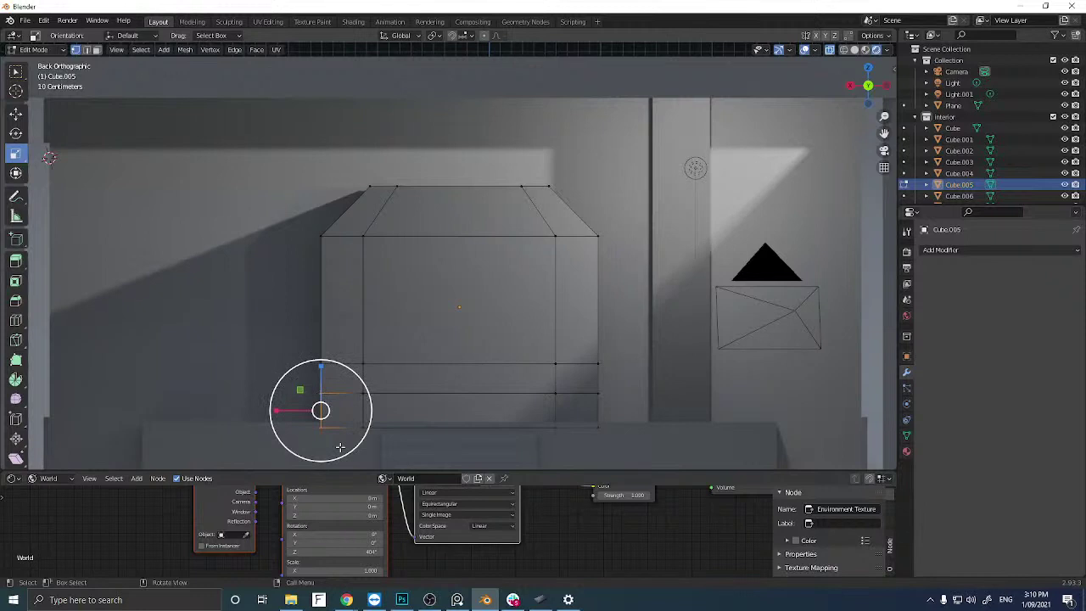
ctrl+click(268, 421)
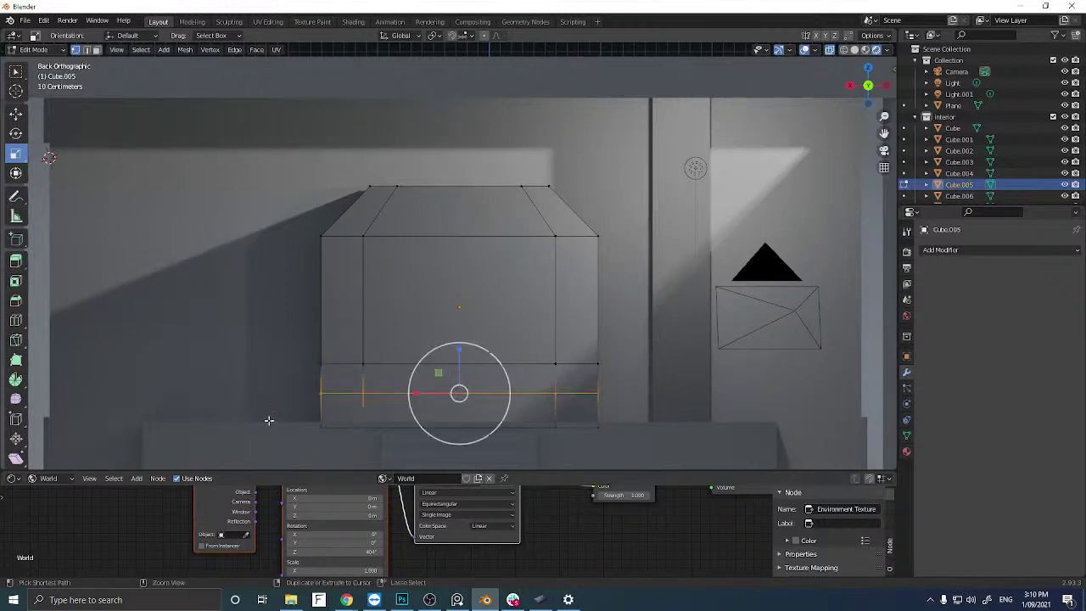
click(276, 379)
drag(277, 379, 350, 447)
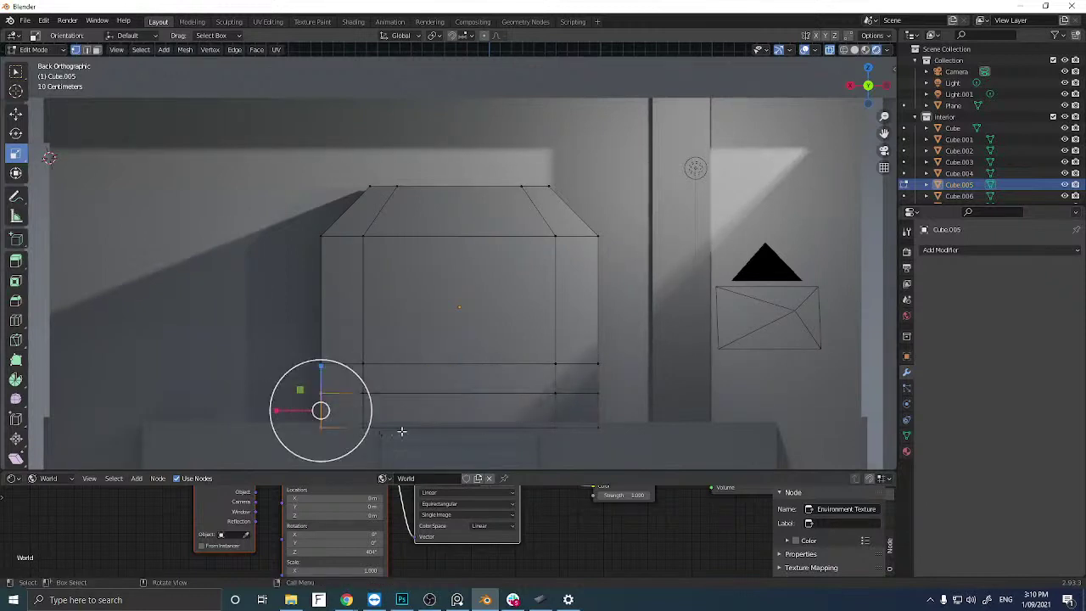
shift+drag(625, 385, 581, 448)
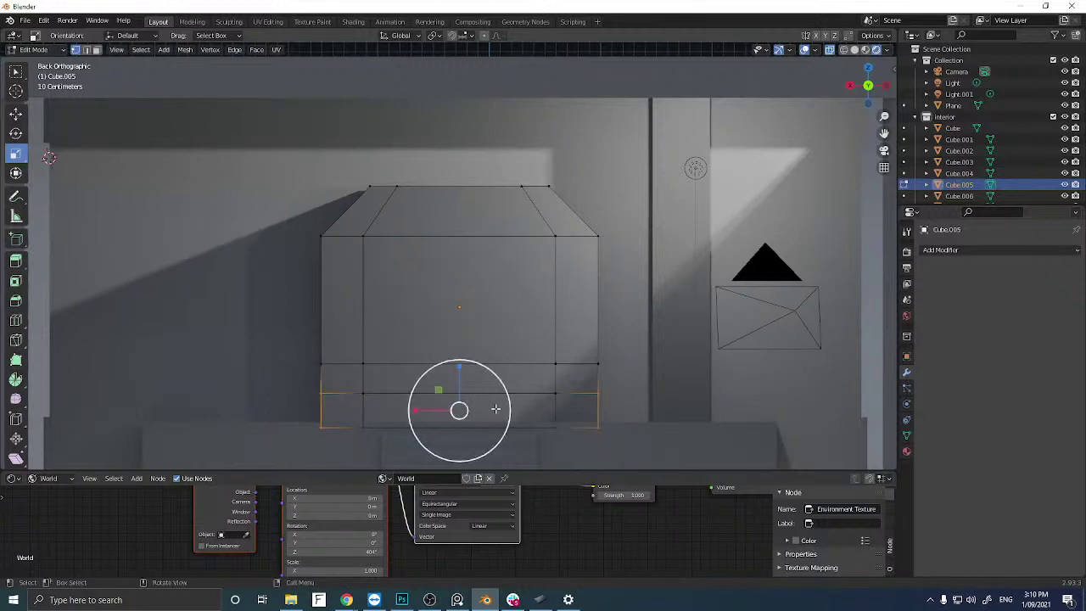
drag(416, 410, 424, 410)
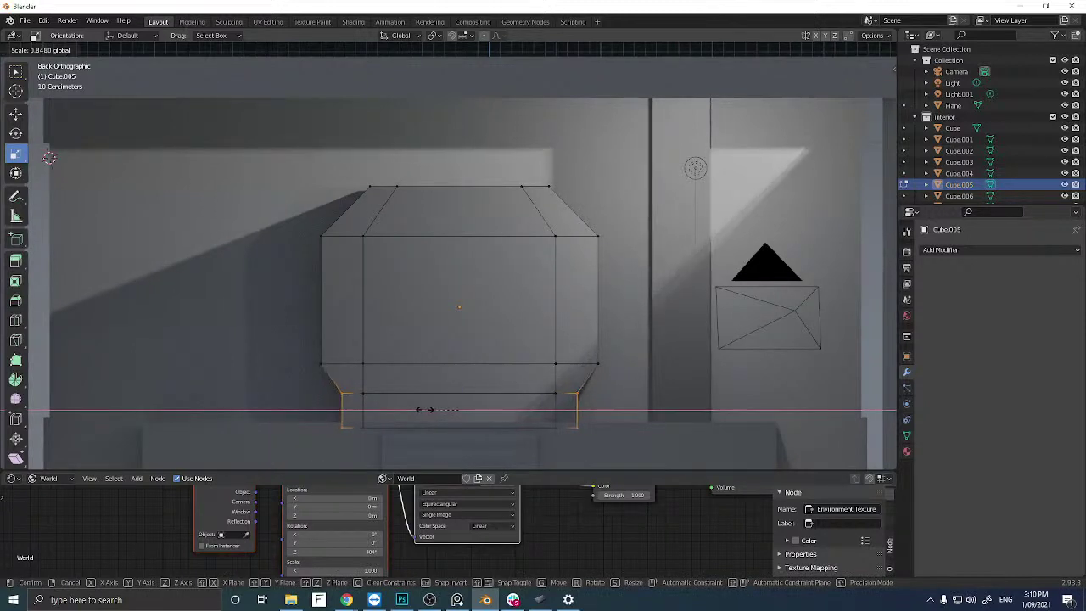
click(424, 411)
click(308, 325)
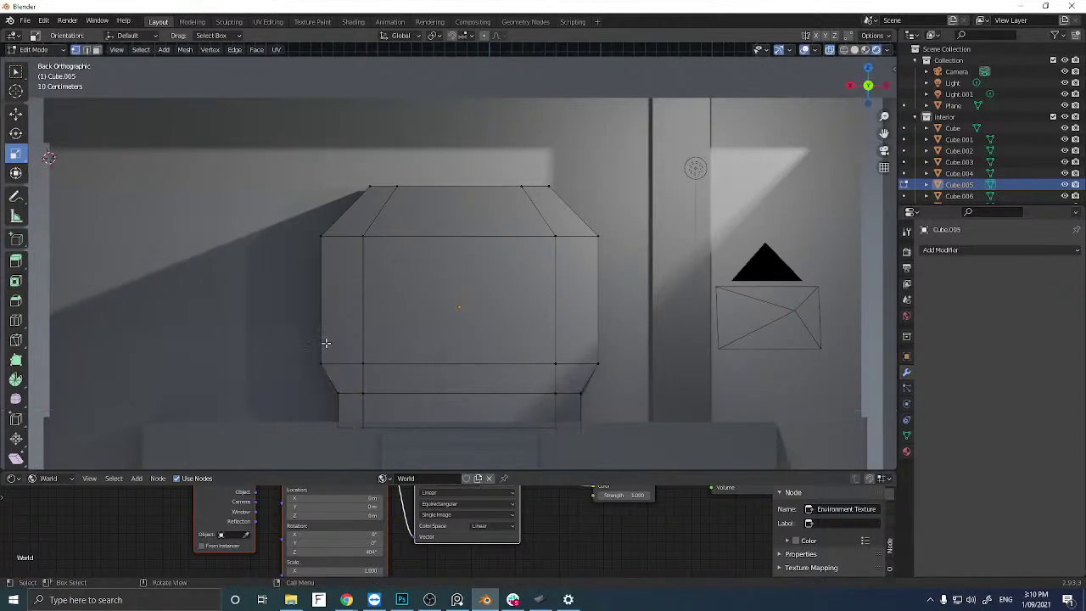
middle_drag(326, 342, 371, 330)
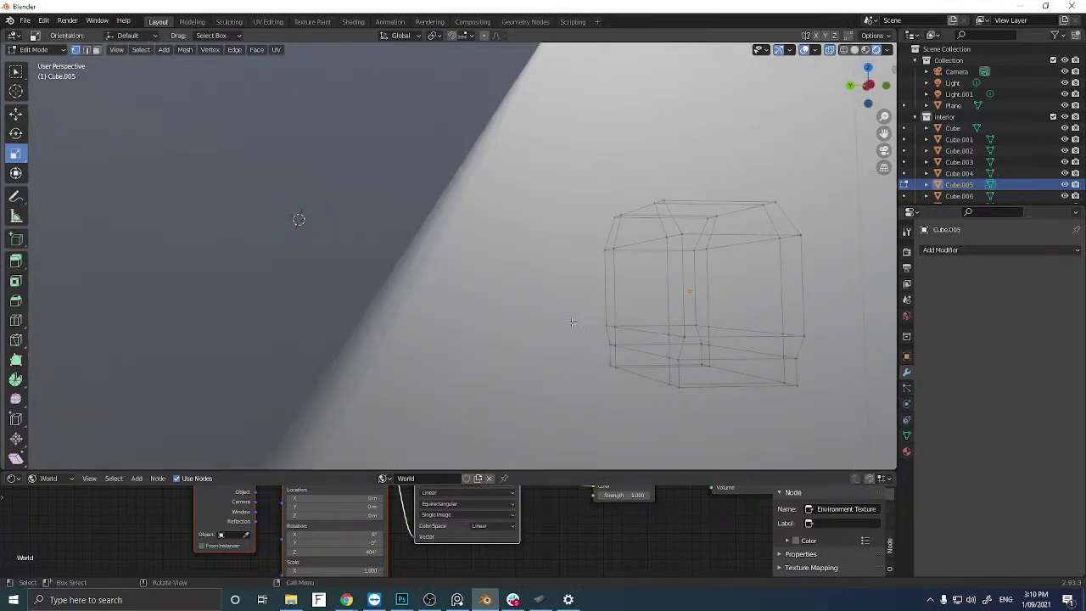
middle_drag(573, 323, 560, 304)
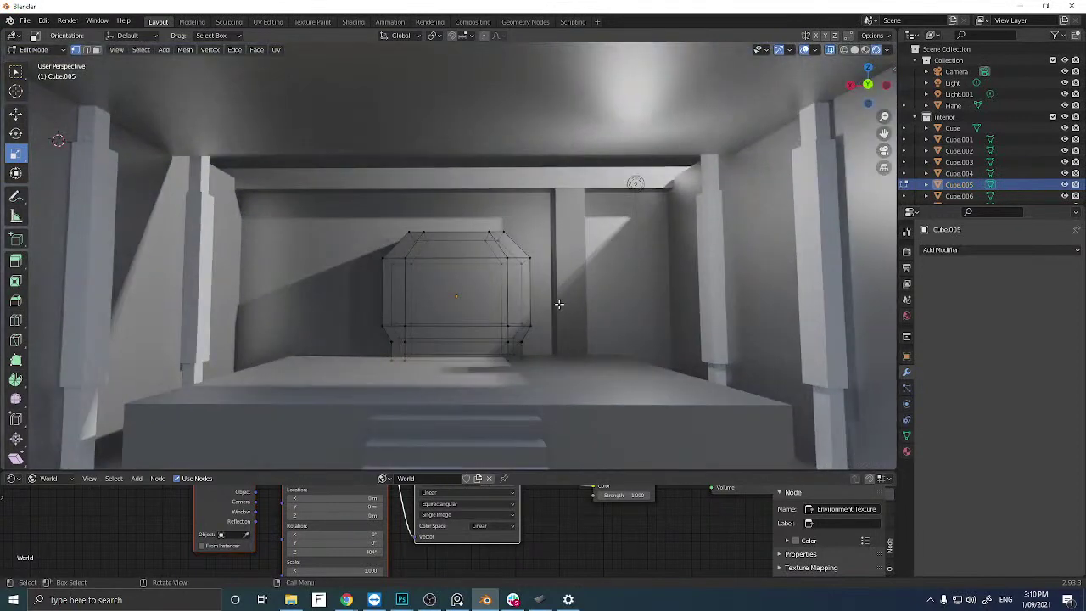
click(867, 85)
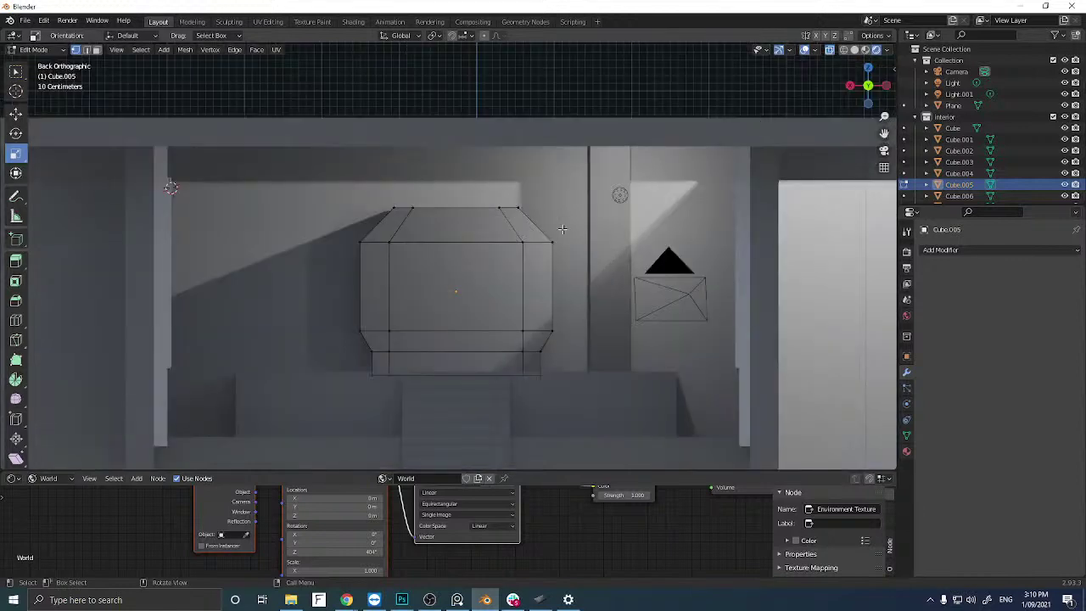
scroll(488, 272, up, 3)
scroll(413, 291, down, 1)
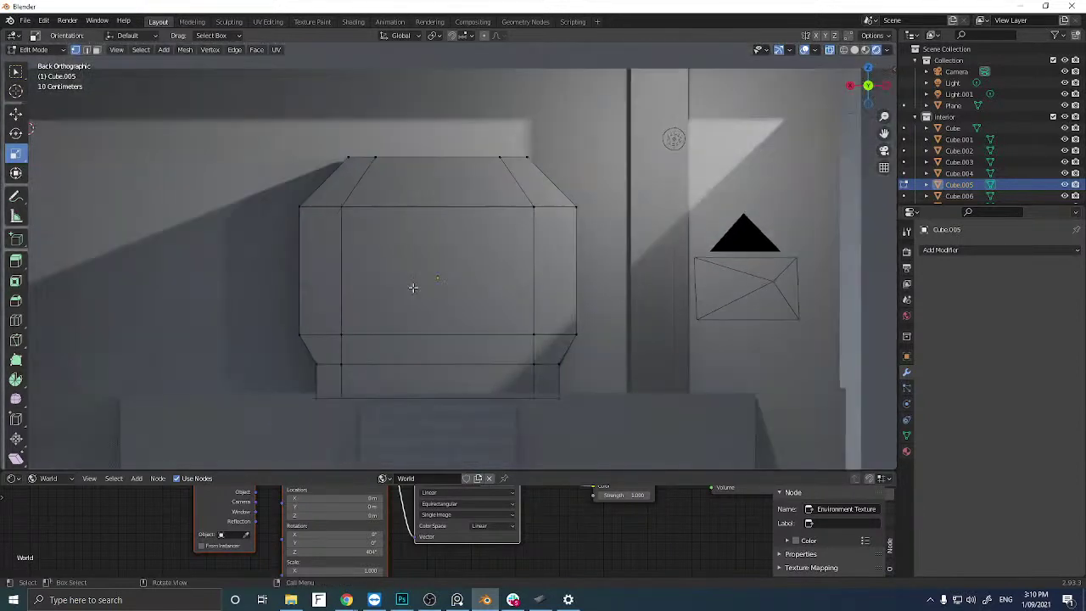
scroll(413, 288, up, 2)
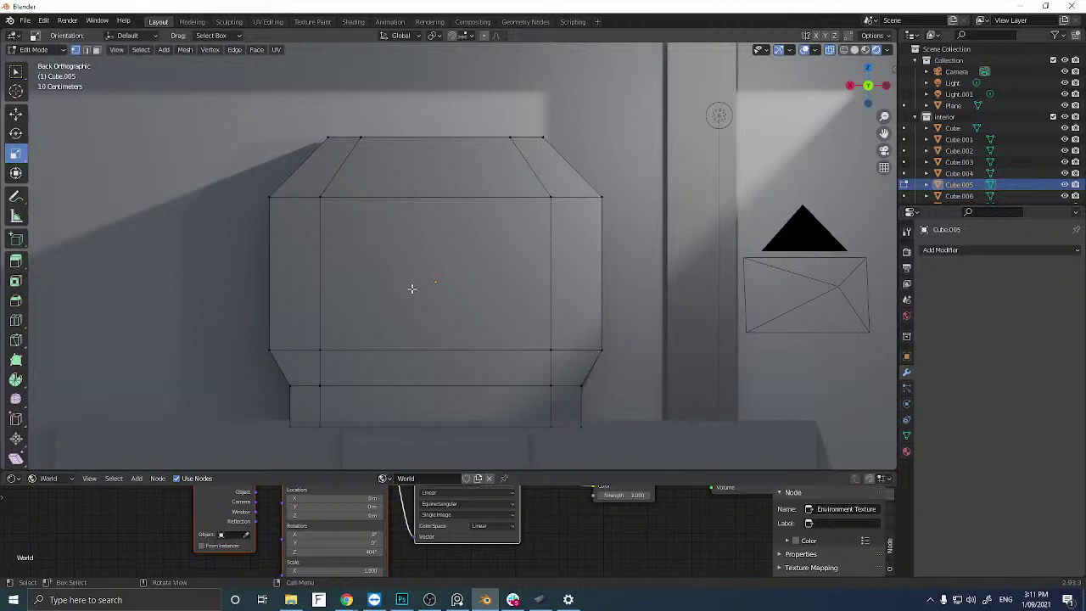
Select the front outline edges of the door block in edge mode, covering both sides and the top.
middle_drag(413, 268, 576, 238)
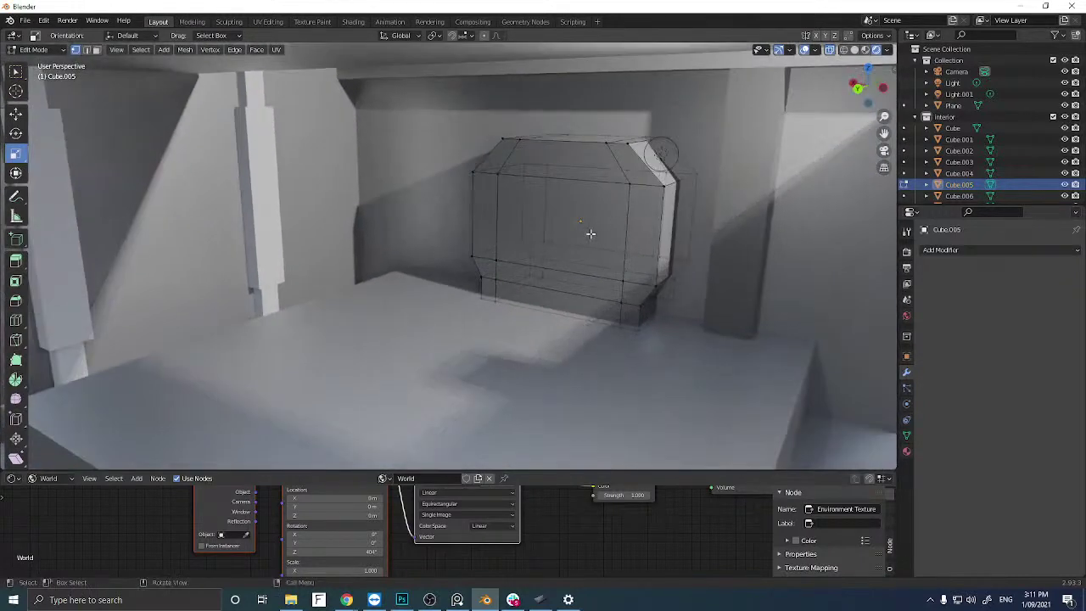
key(2)
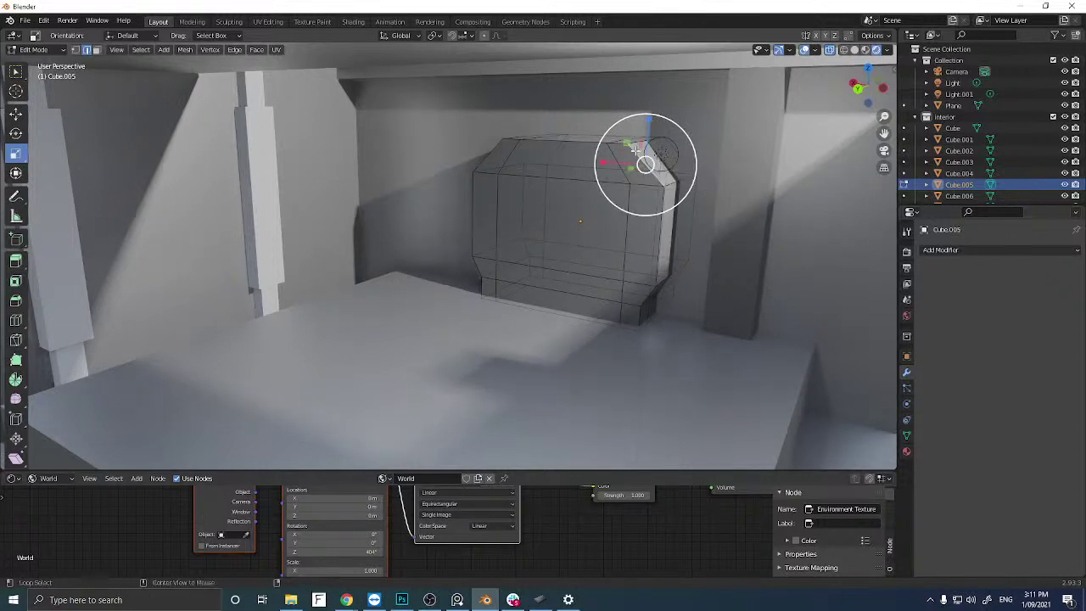
alt+click(635, 151)
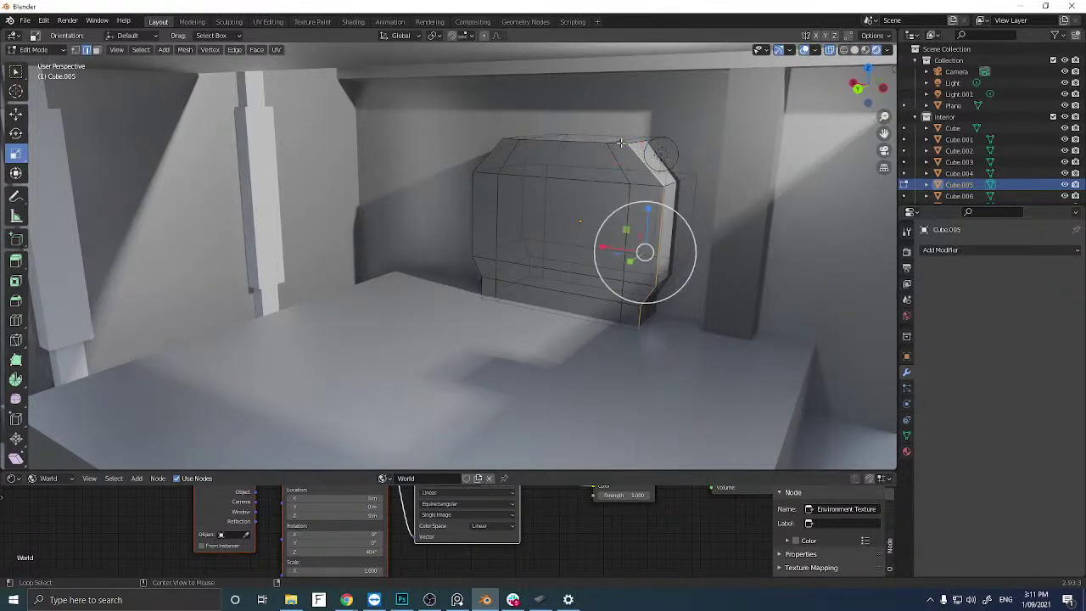
alt+click(621, 142)
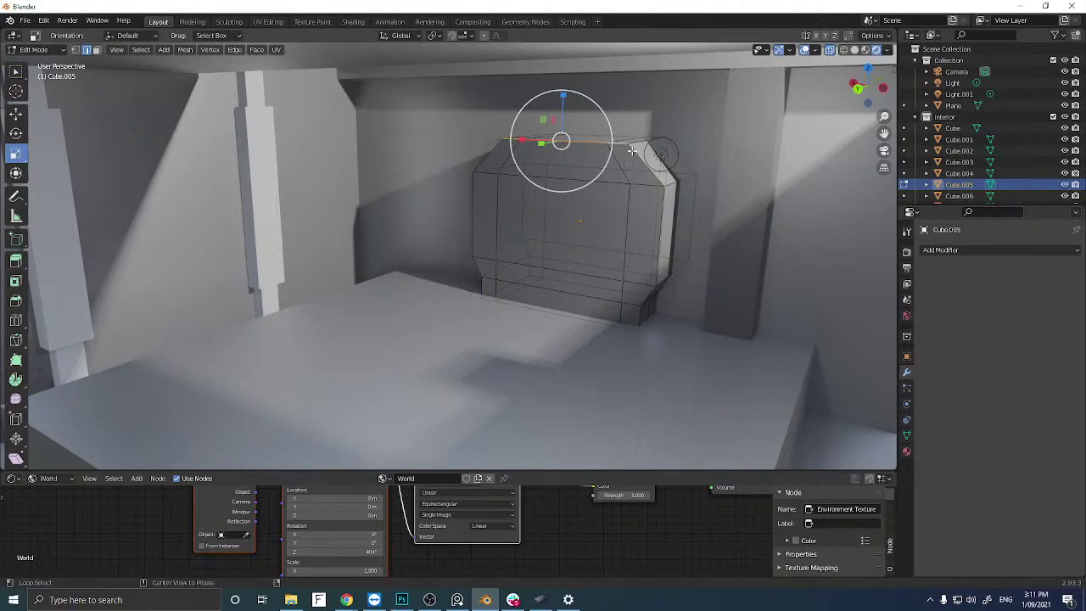
alt+click(649, 176)
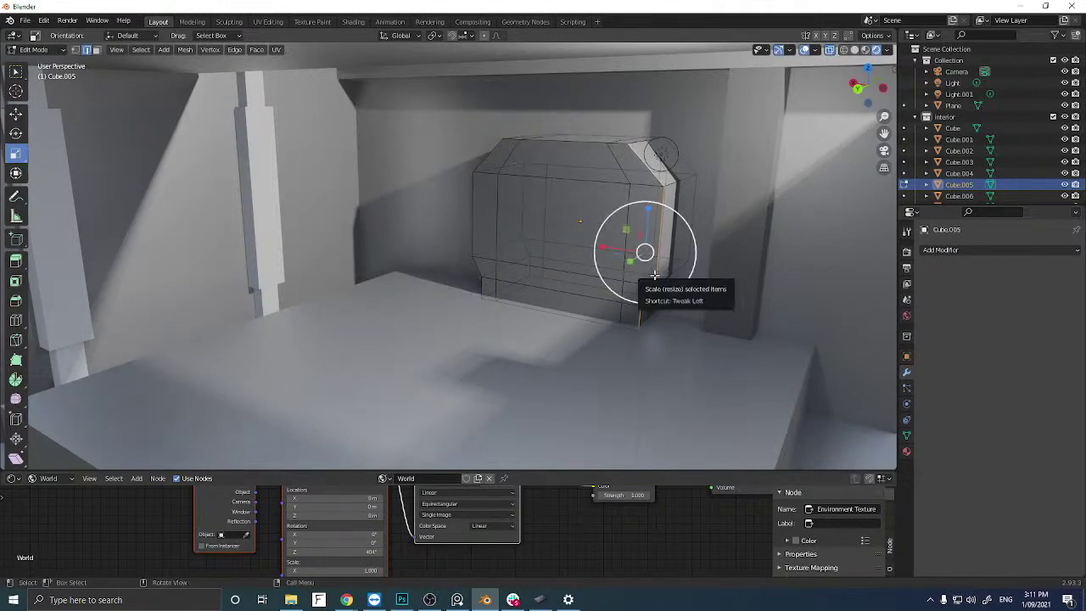
key(super)
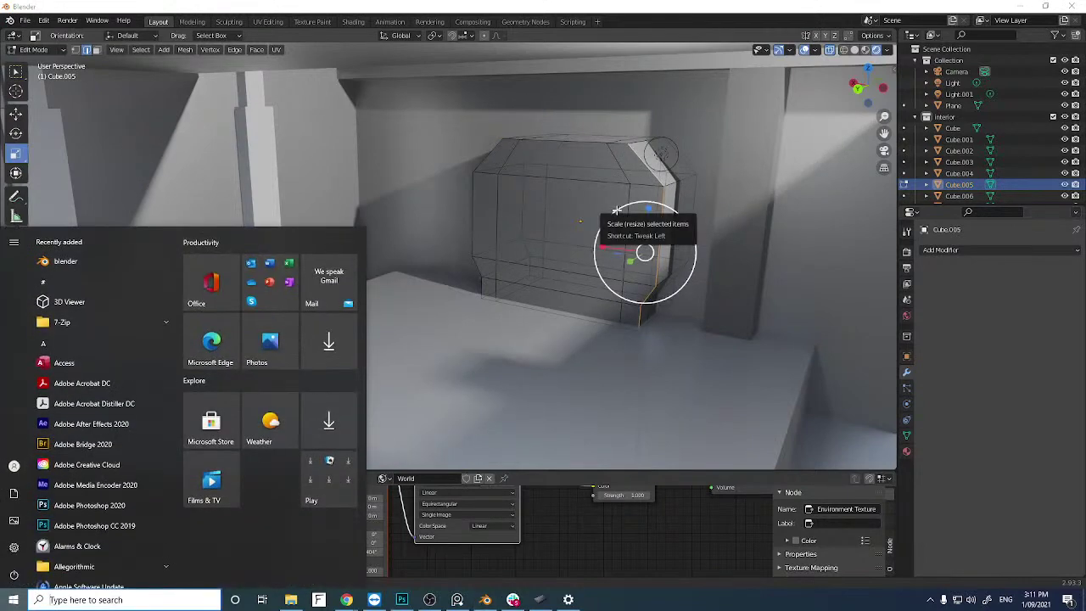
key(super)
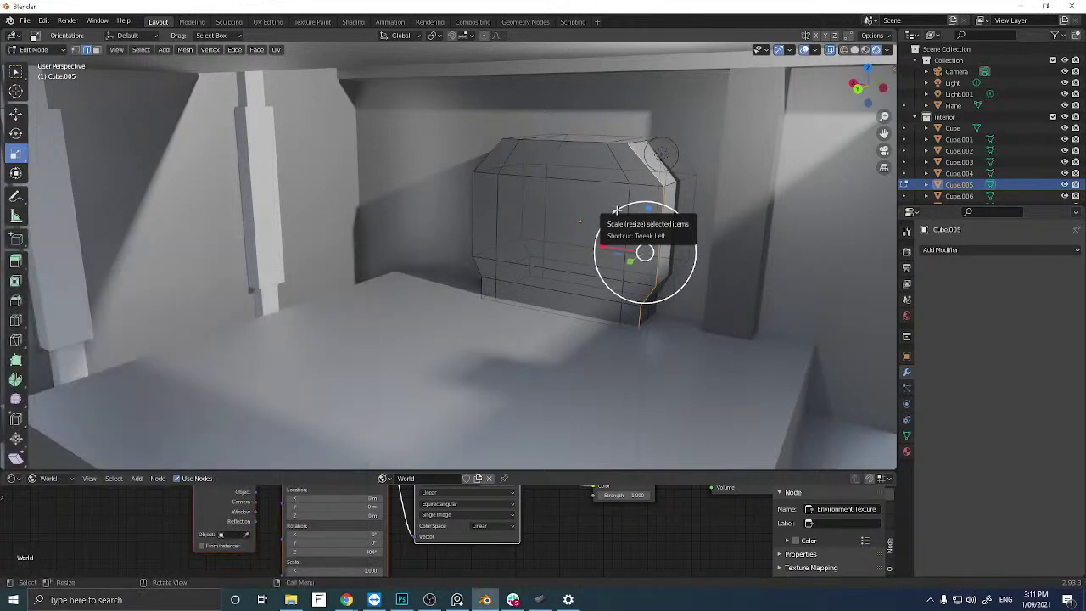
alt+shift+click(622, 143)
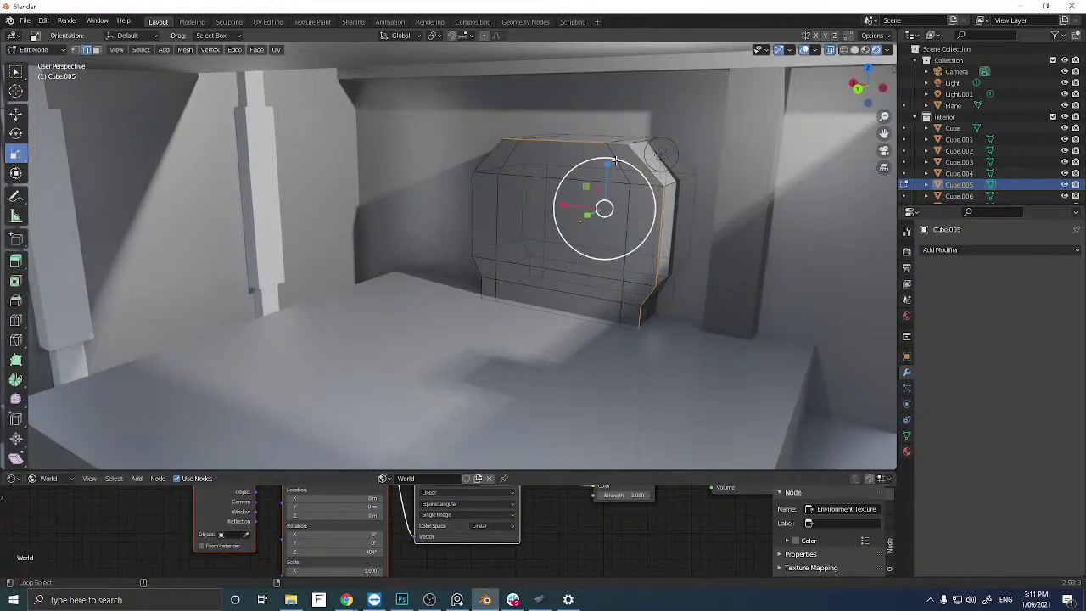
alt+shift+click(498, 146)
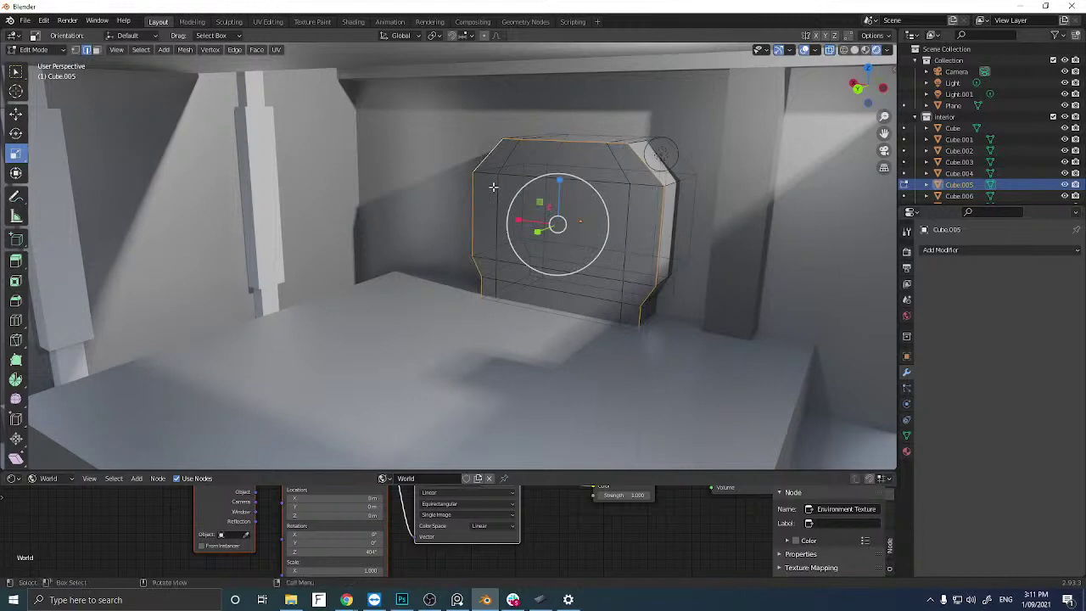
key(KP_Divide)
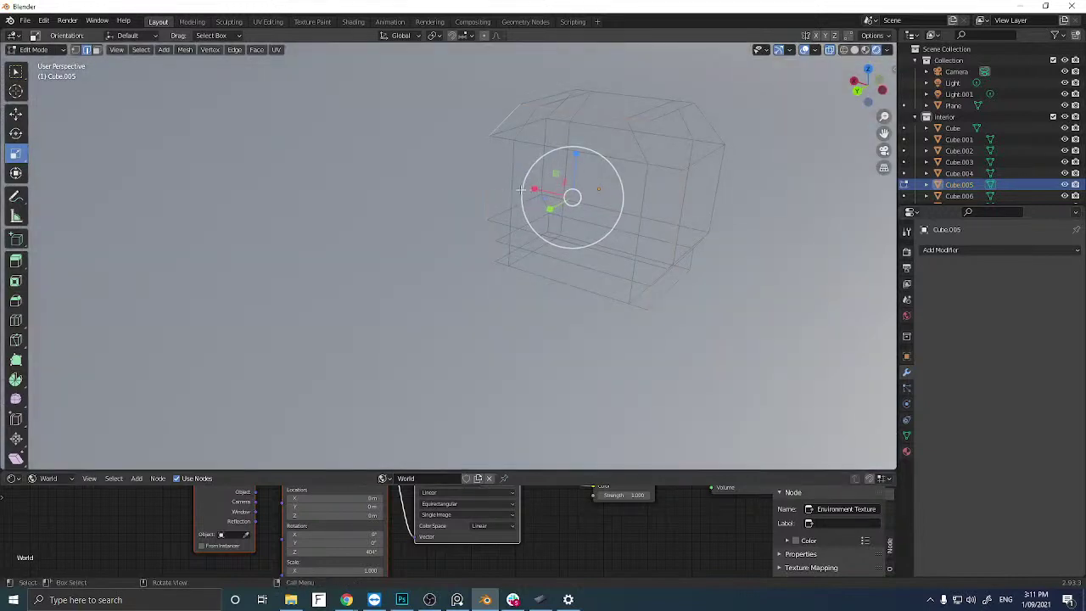
key(KP_Divide)
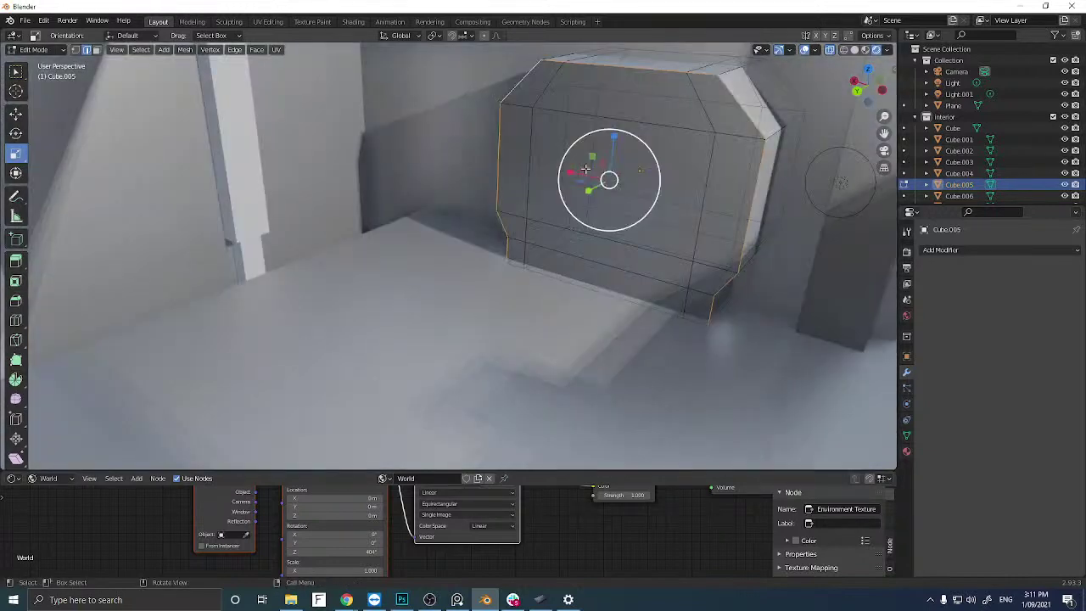
key(KP_Divide)
middle_drag(392, 267, 402, 264)
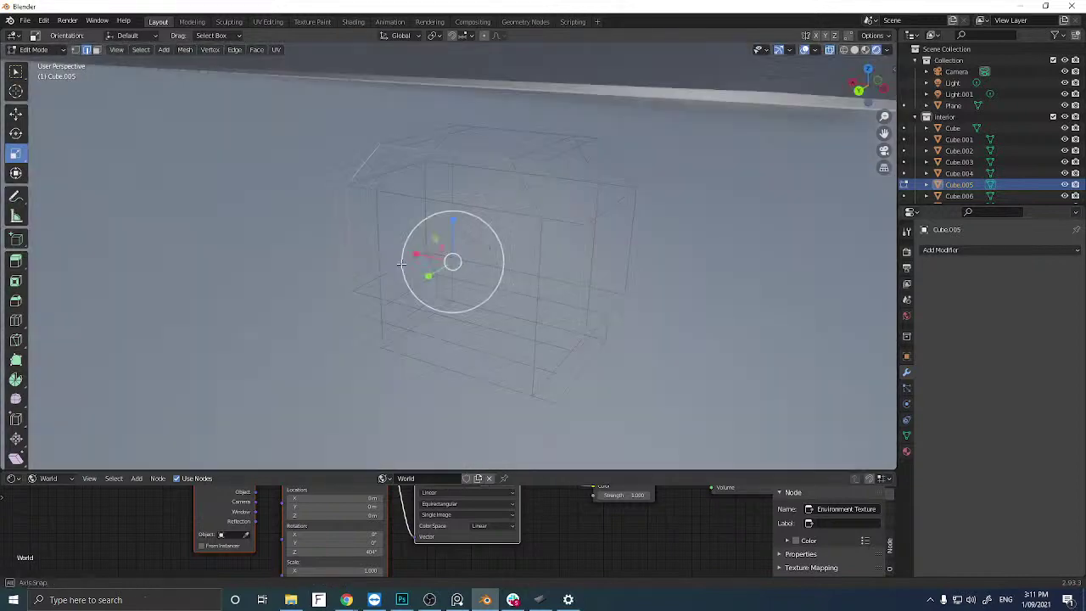
key(KP_Divide)
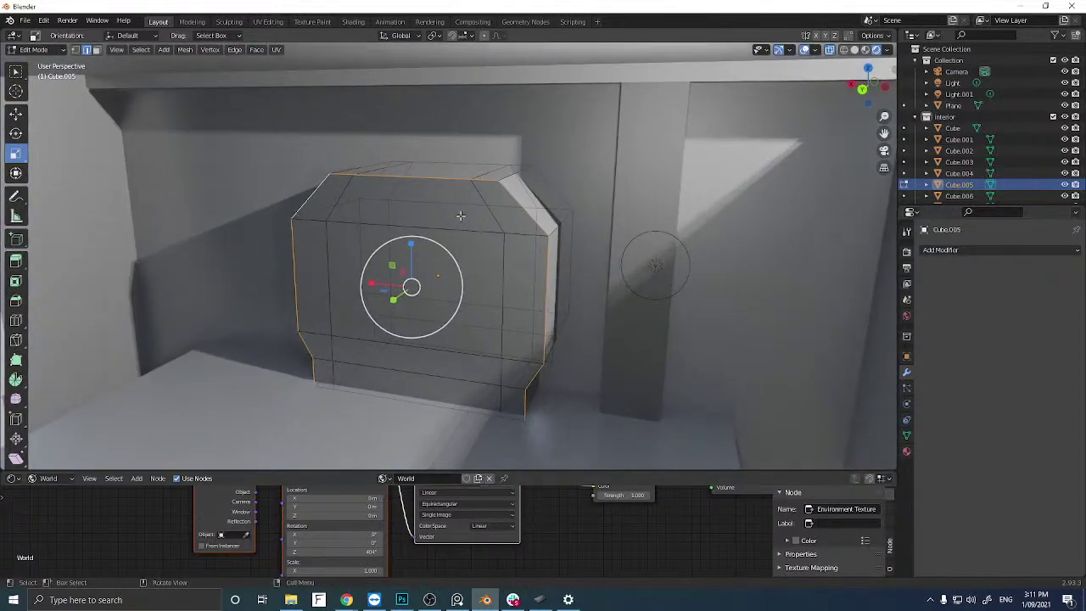
Add the front-to-back edges at the upper and lower side corners of the block to the selection.
alt+shift+click(507, 178)
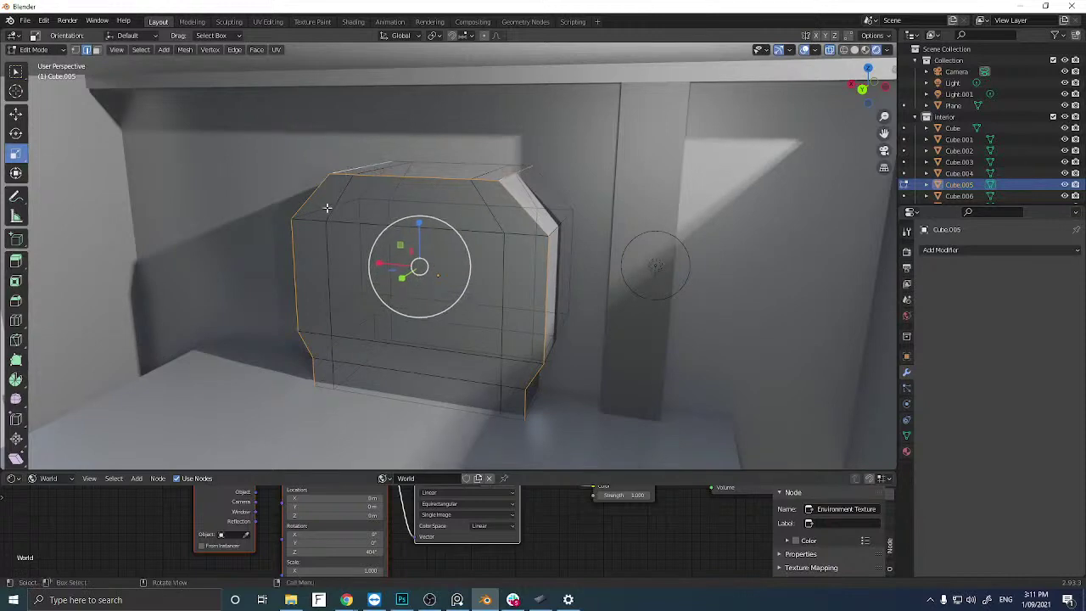
middle_drag(345, 171, 382, 330)
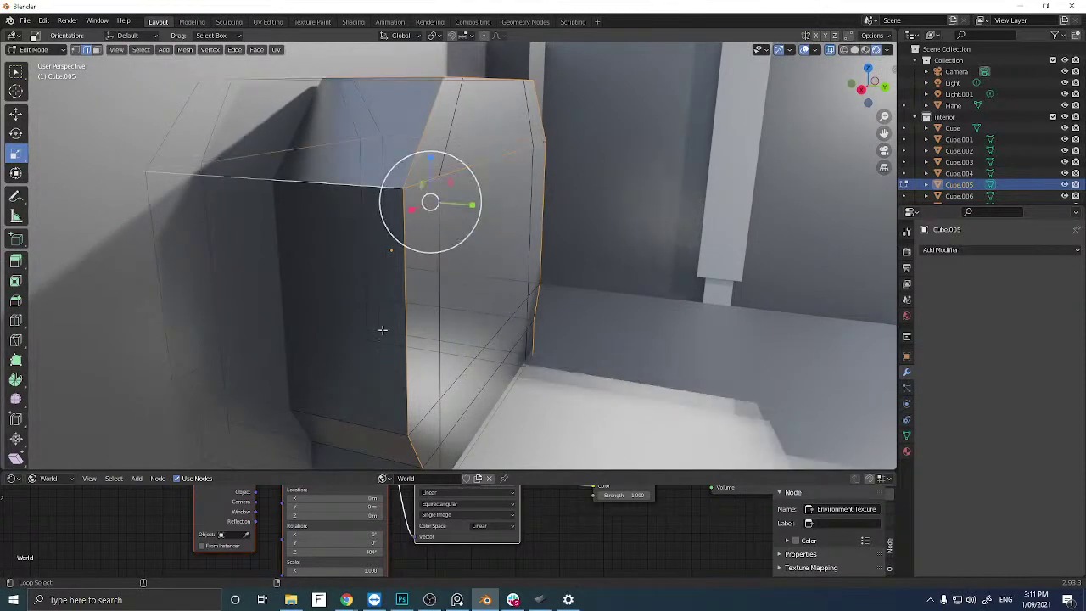
shift+click(397, 372)
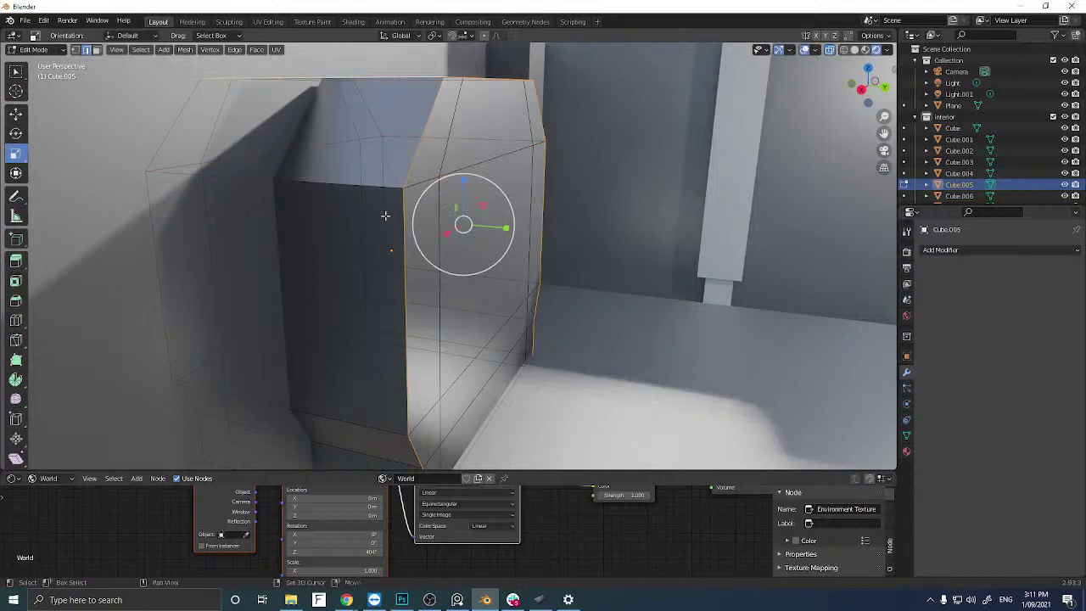
shift+click(398, 188)
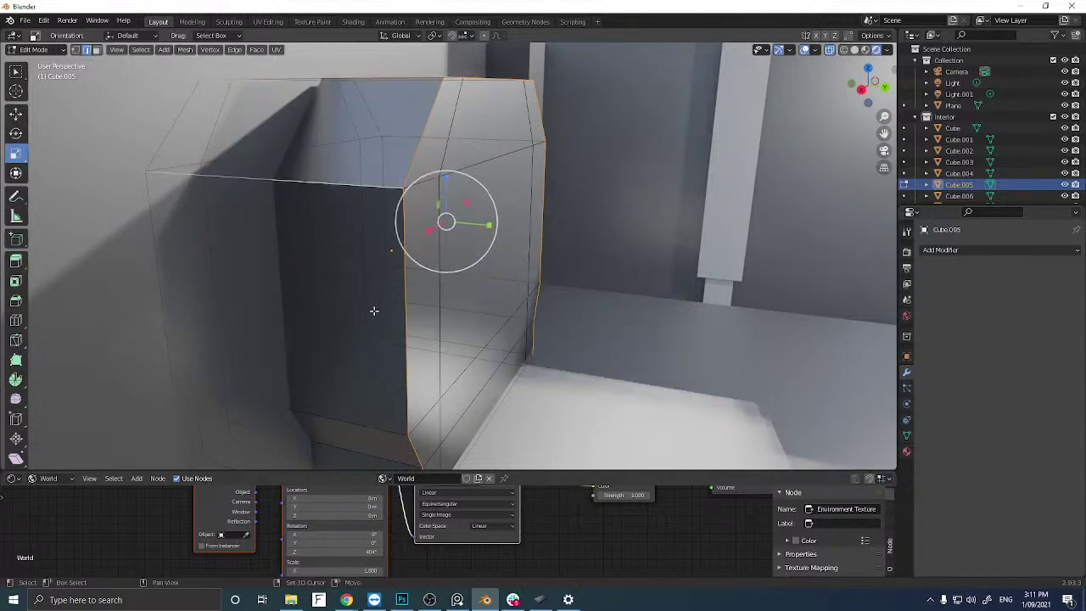
shift+click(379, 433)
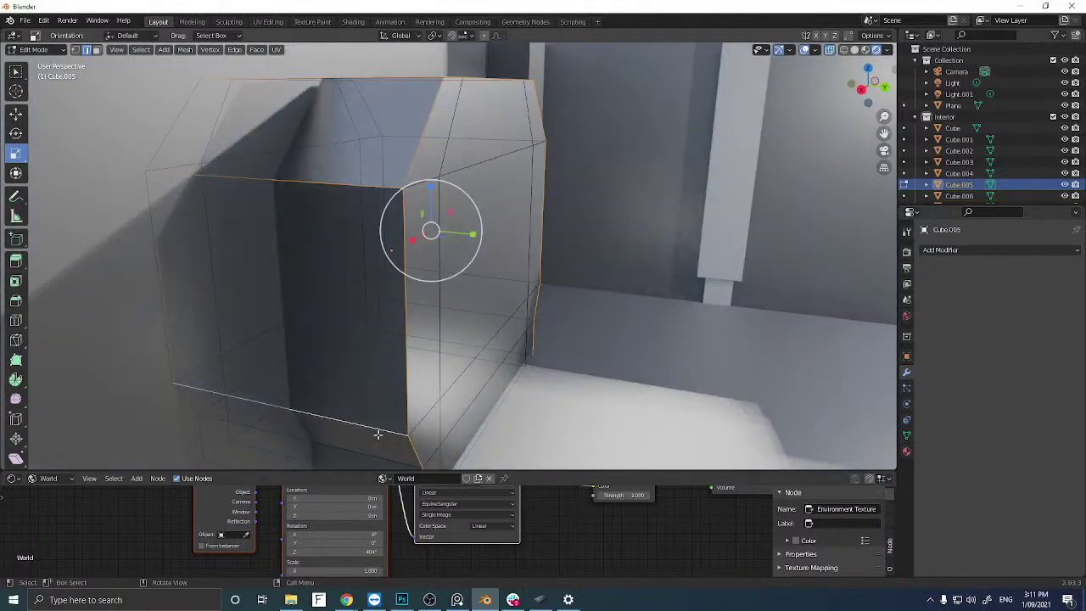
middle_drag(447, 389, 500, 427)
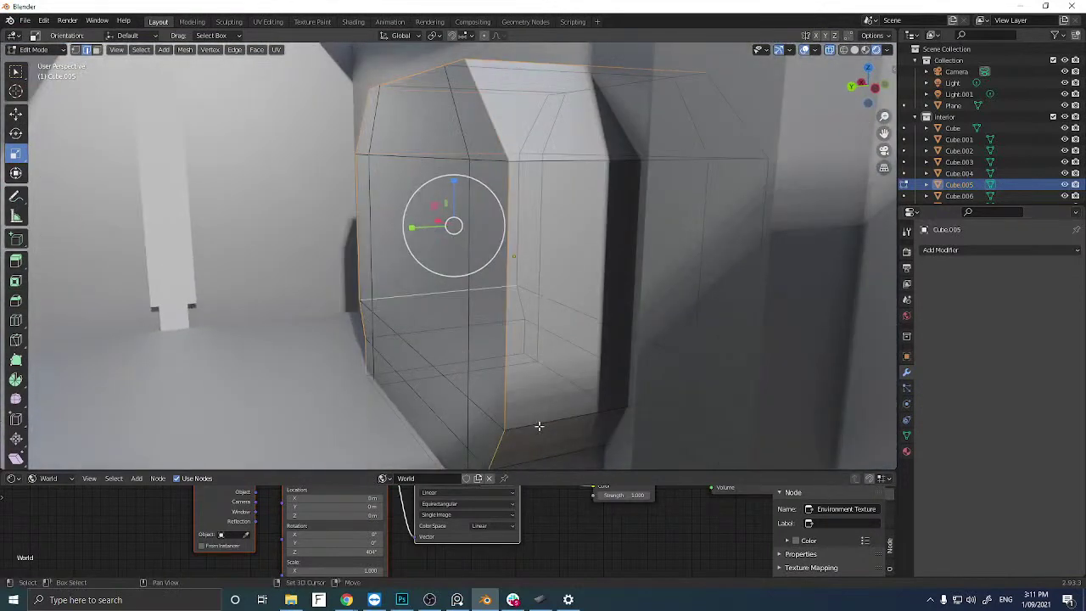
shift+click(539, 423)
middle_drag(547, 159, 476, 293)
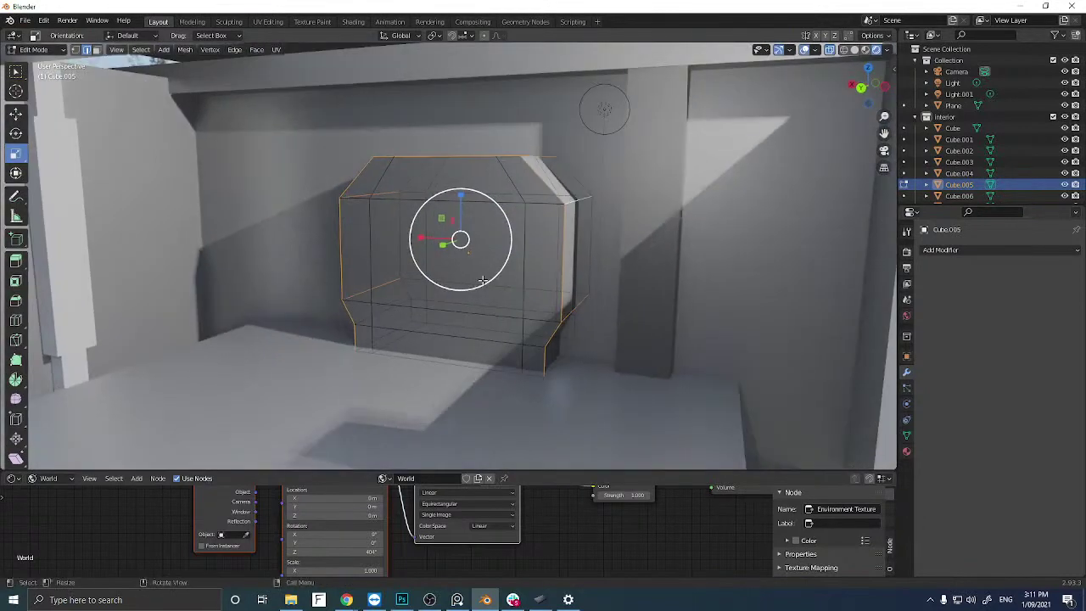
Turn off X-ray, bevel the selected edges about 0.112 m wide with one segment, and leave mesh editing.
click(828, 50)
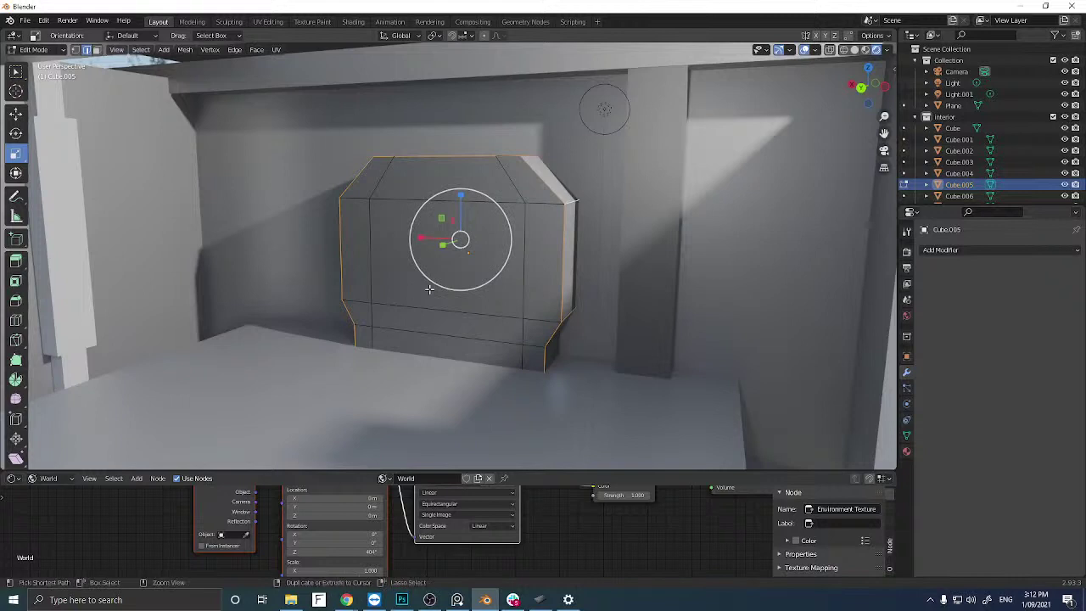
key(ctrl+b)
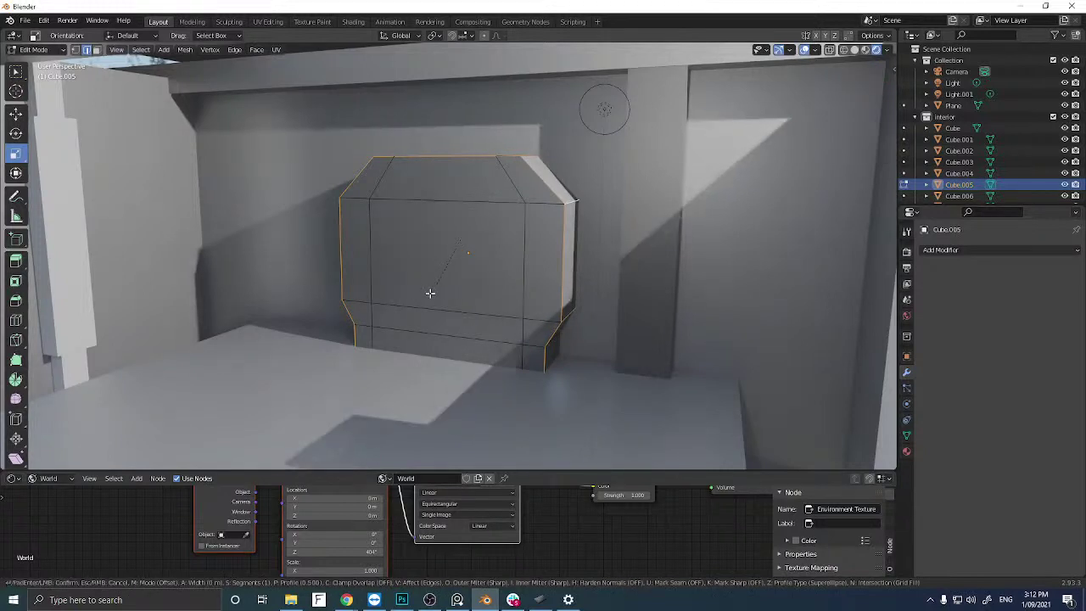
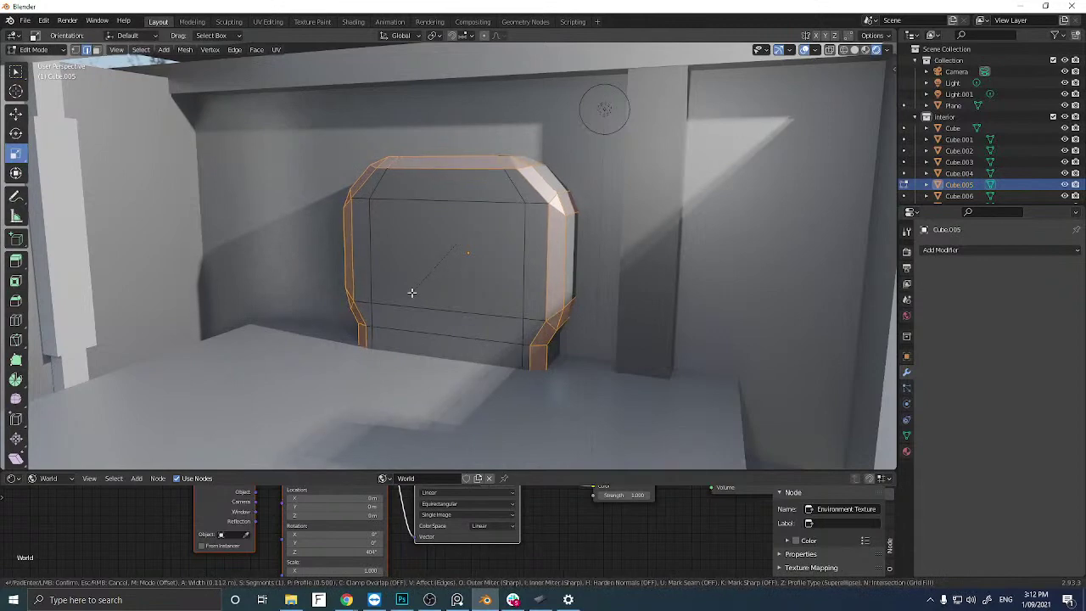
scroll(410, 294, up, 4)
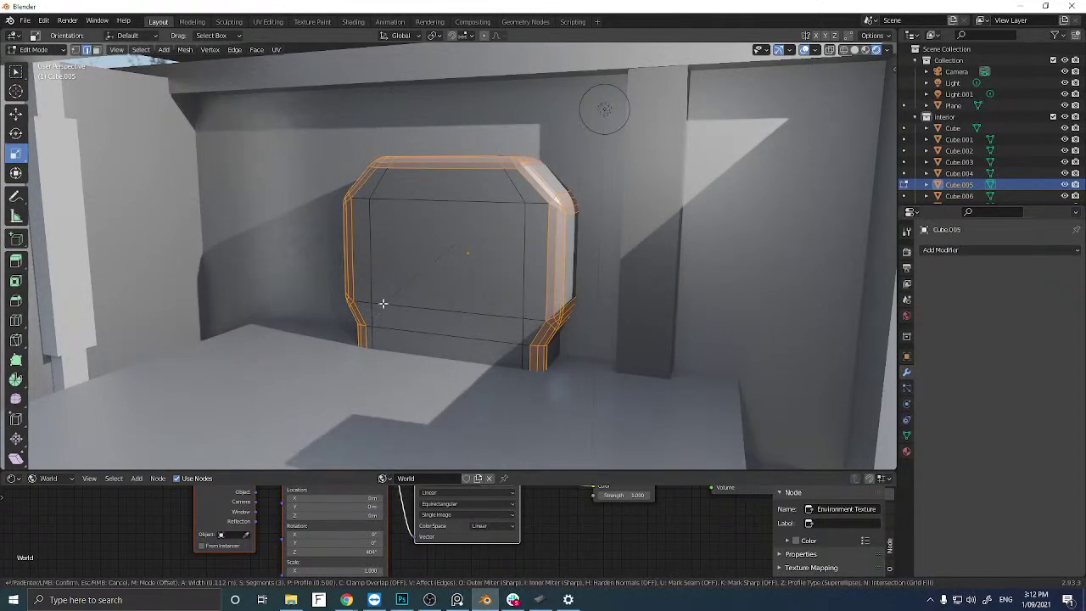
scroll(365, 307, up, 3)
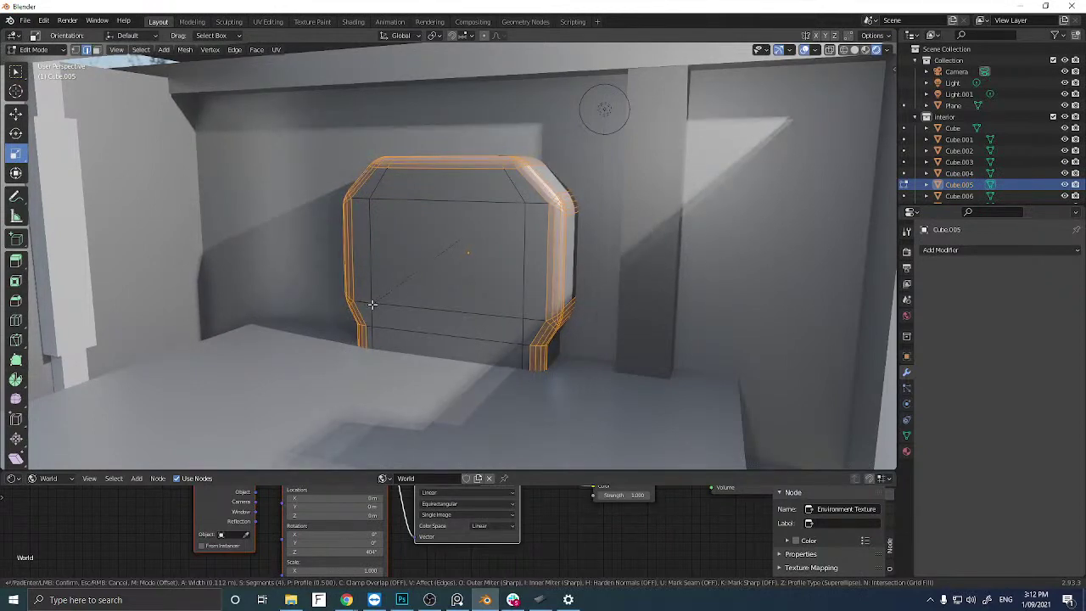
scroll(382, 301, down, 1)
click(420, 291)
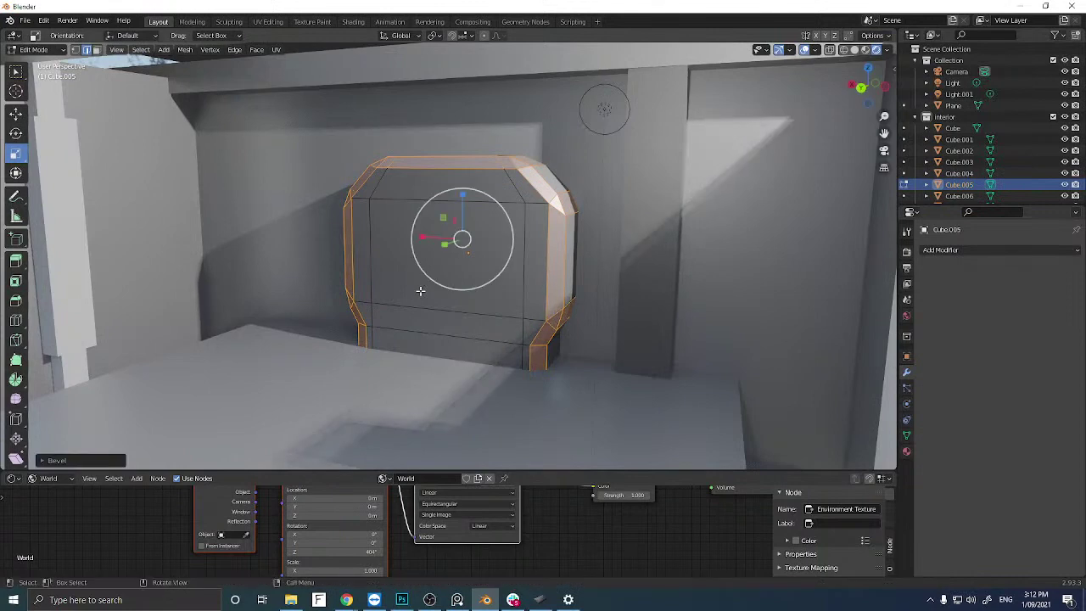
key(Tab)
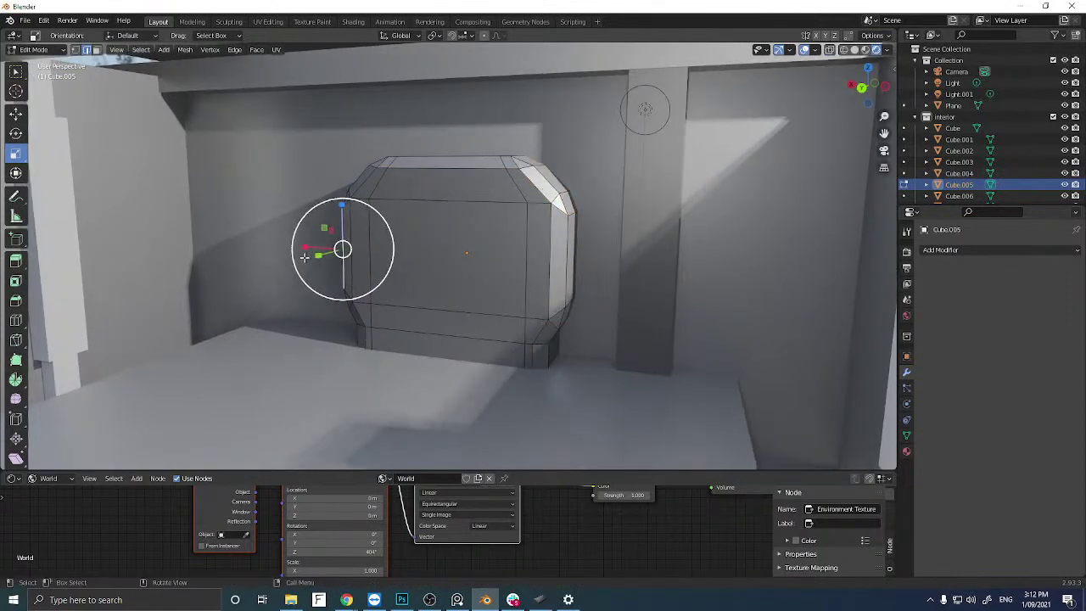
Add a cube in front of the door block and scale it down along Z and Y into a low slab.
middle_drag(301, 254, 354, 253)
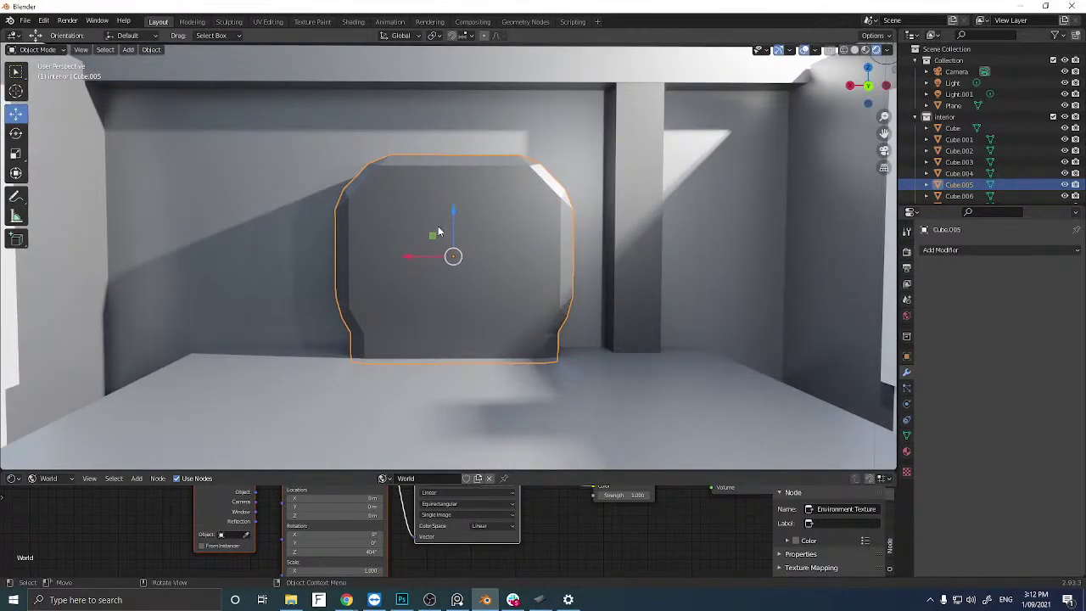
middle_drag(439, 231, 419, 230)
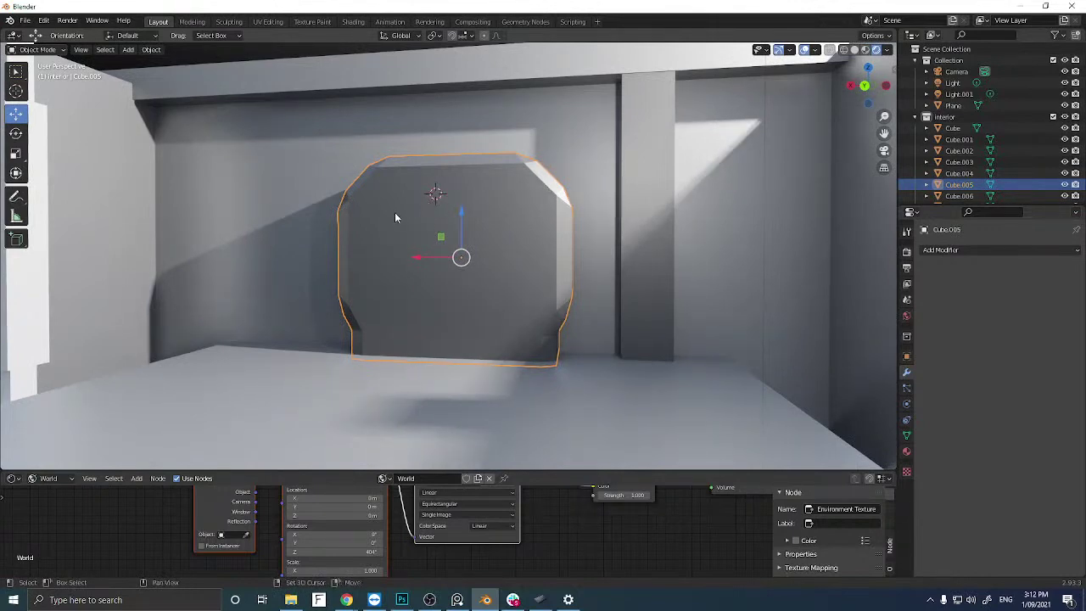
key(shift+a)
mouse_move(395, 213)
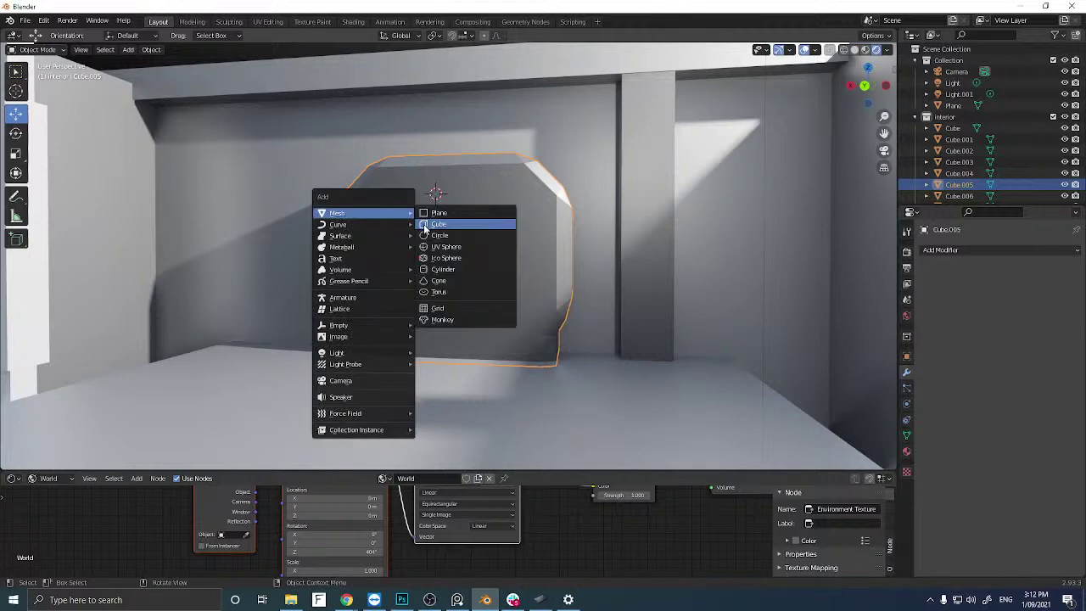
click(437, 224)
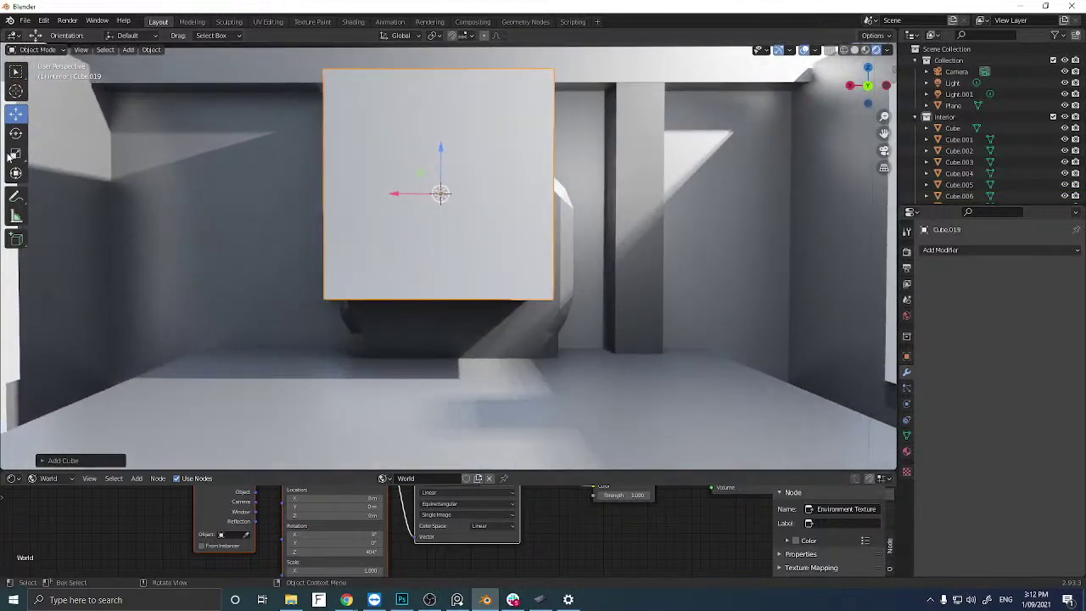
click(15, 153)
drag(438, 155, 434, 187)
middle_drag(417, 206, 327, 240)
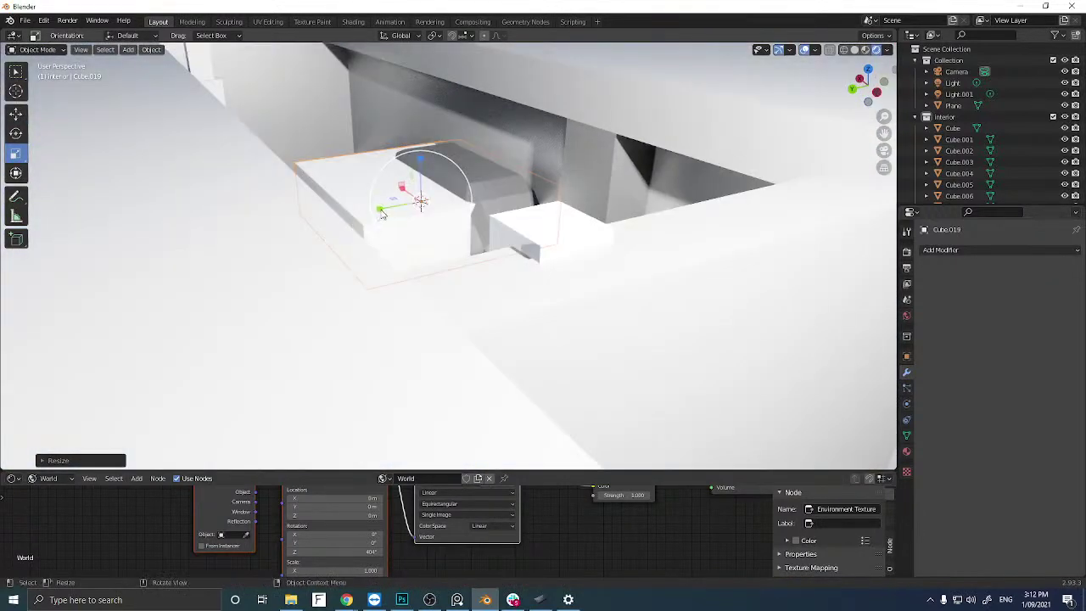
drag(382, 214, 418, 204)
Move the slab back to the door block and raise it along Z to the block's upper edge, using the back view.
click(16, 113)
middle_drag(418, 203, 427, 174)
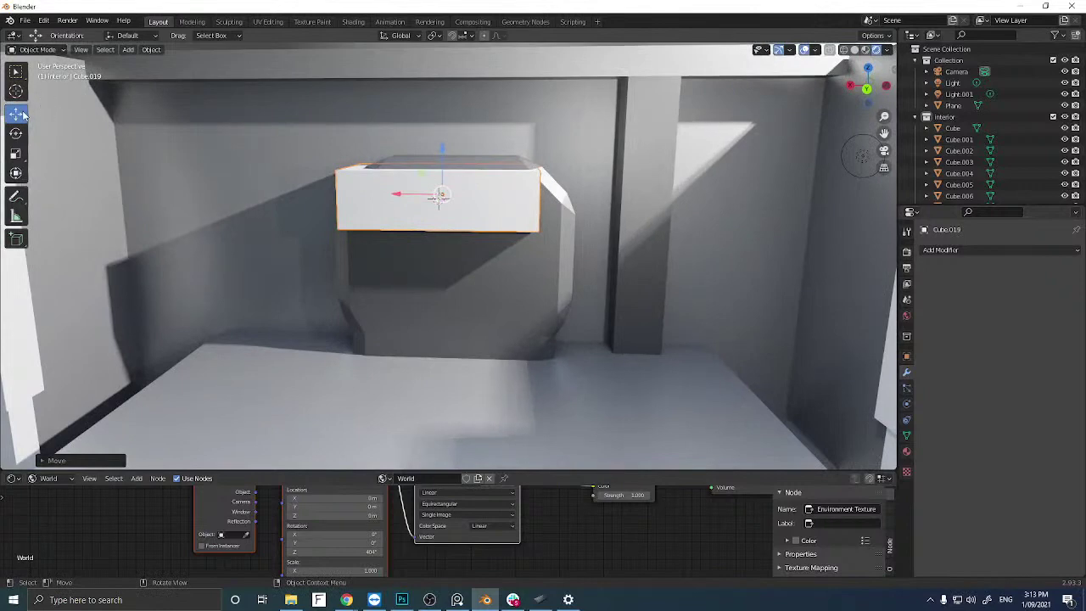
click(866, 89)
drag(438, 161, 442, 129)
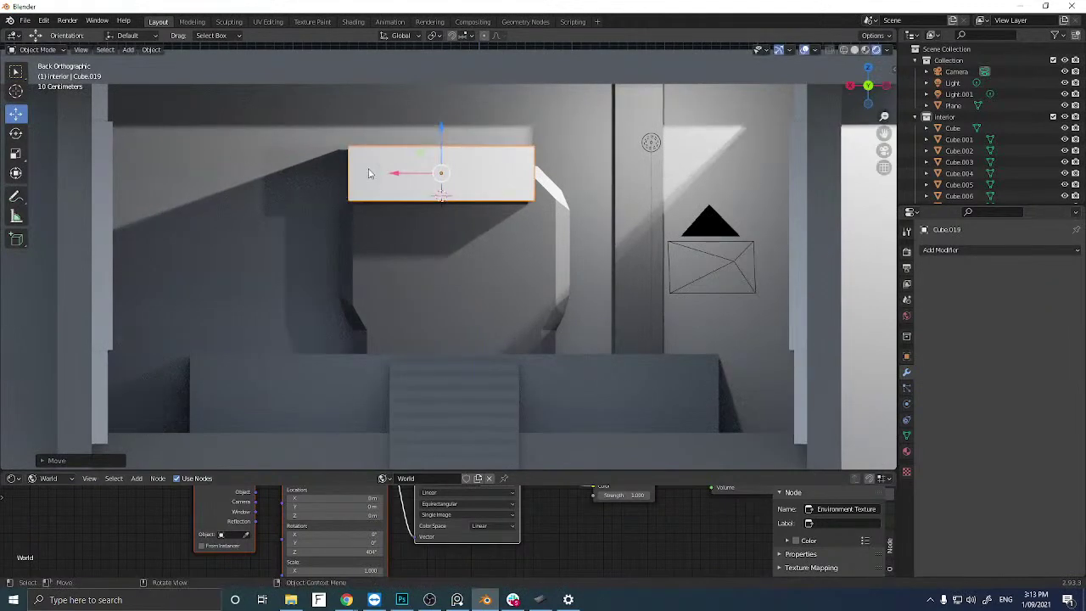
Widen the slab along X so it overhangs both sides of the door block, and centre it over the block.
click(15, 153)
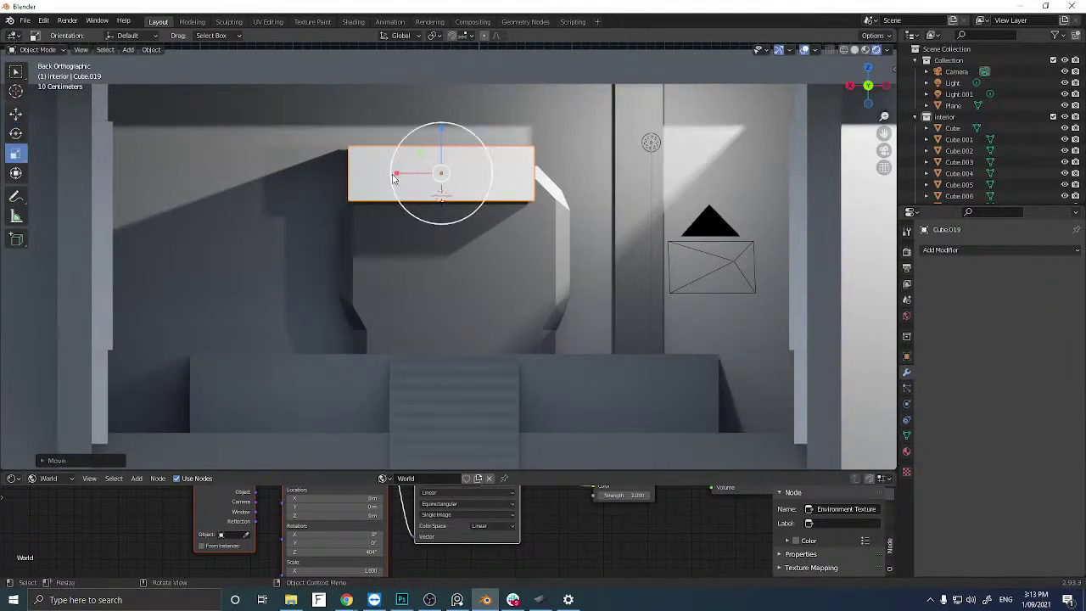
mouse_move(395, 176)
mouse_down()
mouse_move(382, 174)
mouse_move(420, 172)
mouse_move(387, 172)
mouse_up()
click(15, 113)
key(shift+space)
key(s)
click(17, 114)
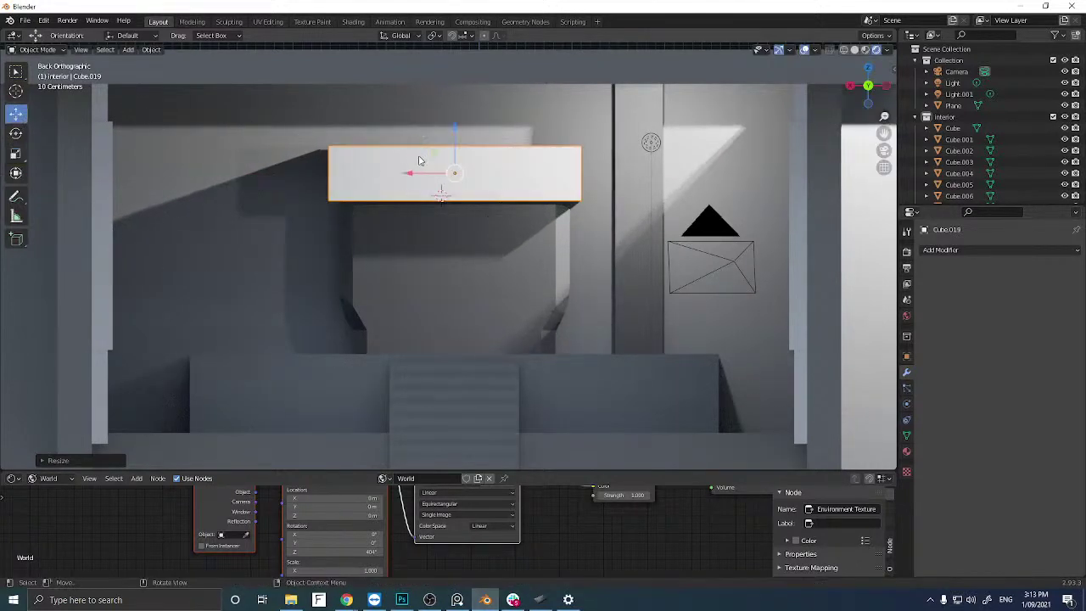
drag(407, 173, 410, 173)
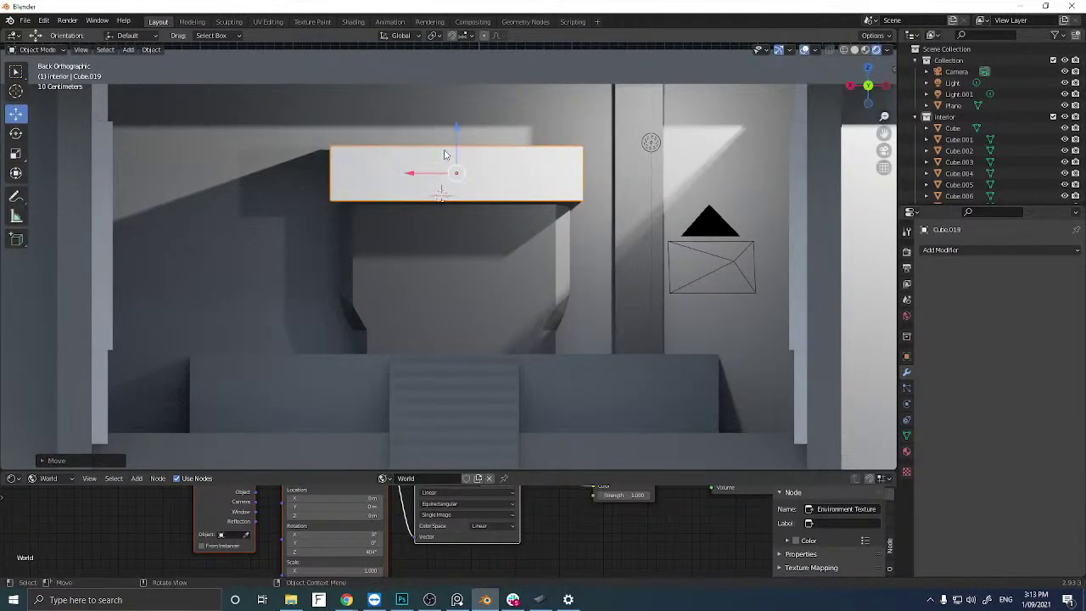
Scale the slab slightly taller along Z and lower it a little over the top of the door block.
click(15, 154)
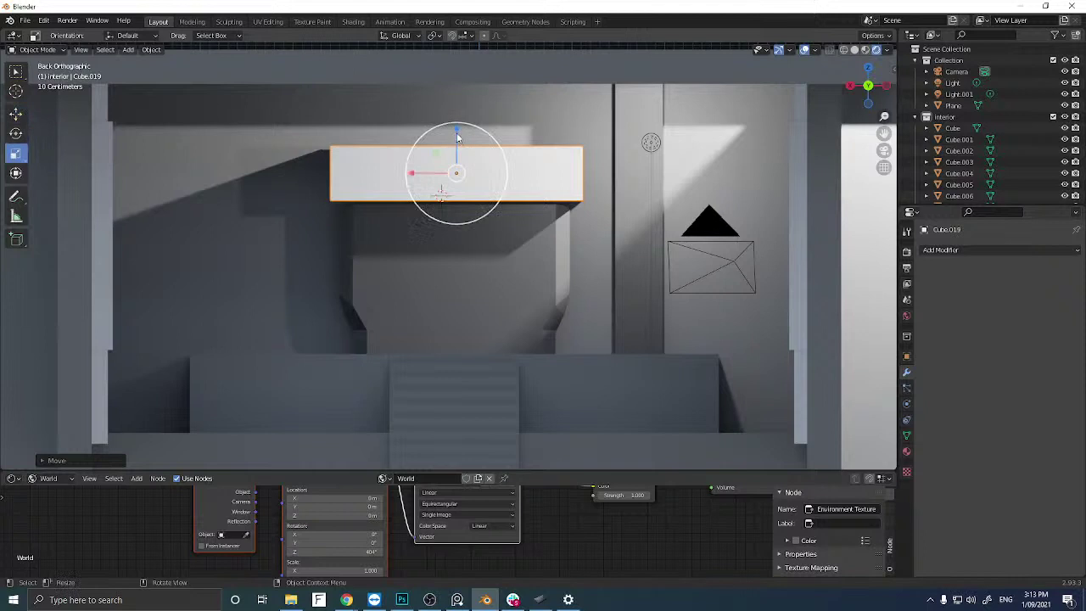
mouse_move(456, 130)
mouse_down()
mouse_move(457, 119)
mouse_move(458, 155)
mouse_move(458, 134)
mouse_up()
click(15, 114)
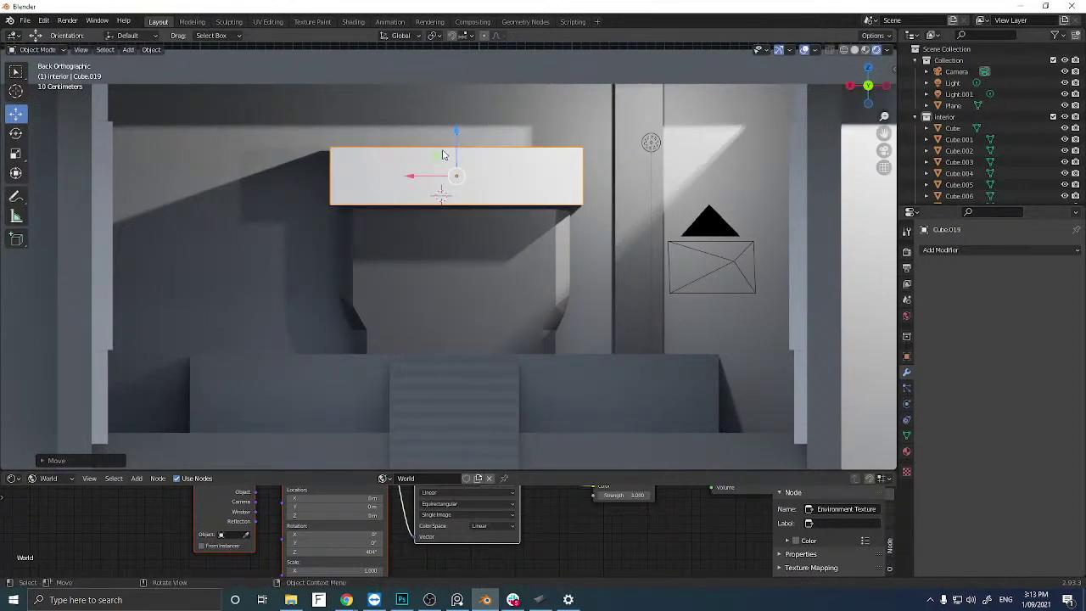
In mesh editing, add two vertical loop cuts to the slab, one slid towards each end.
key(Tab)
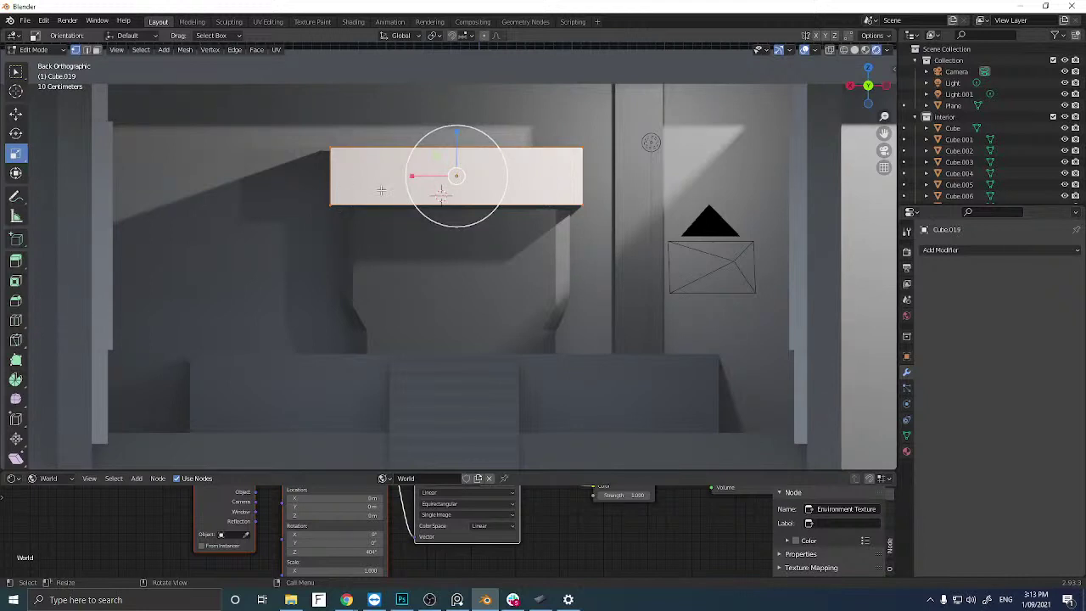
key(ctrl)
key(ctrl+r)
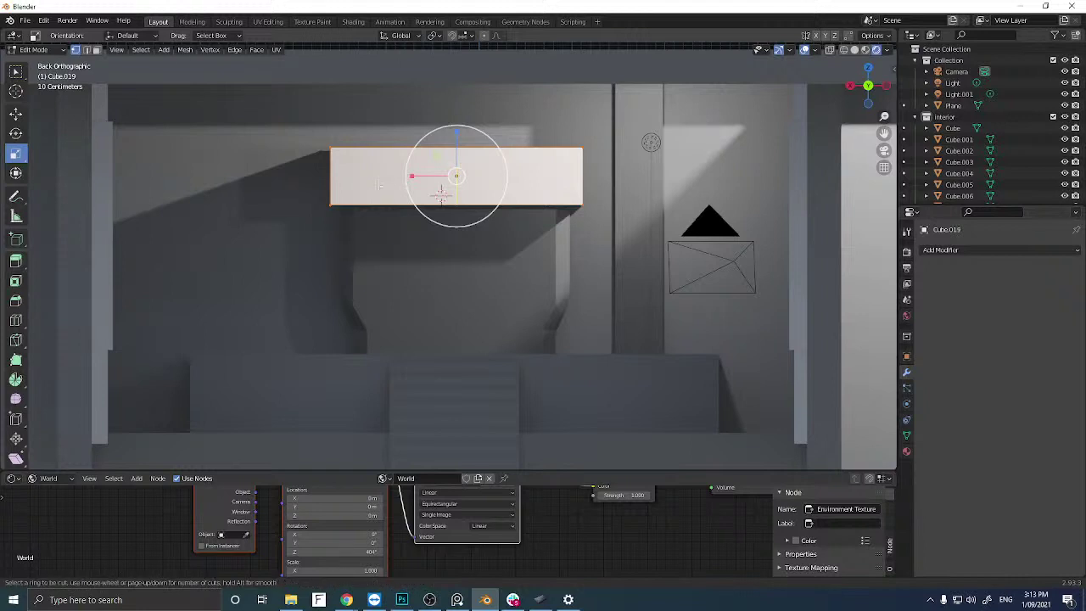
click(379, 185)
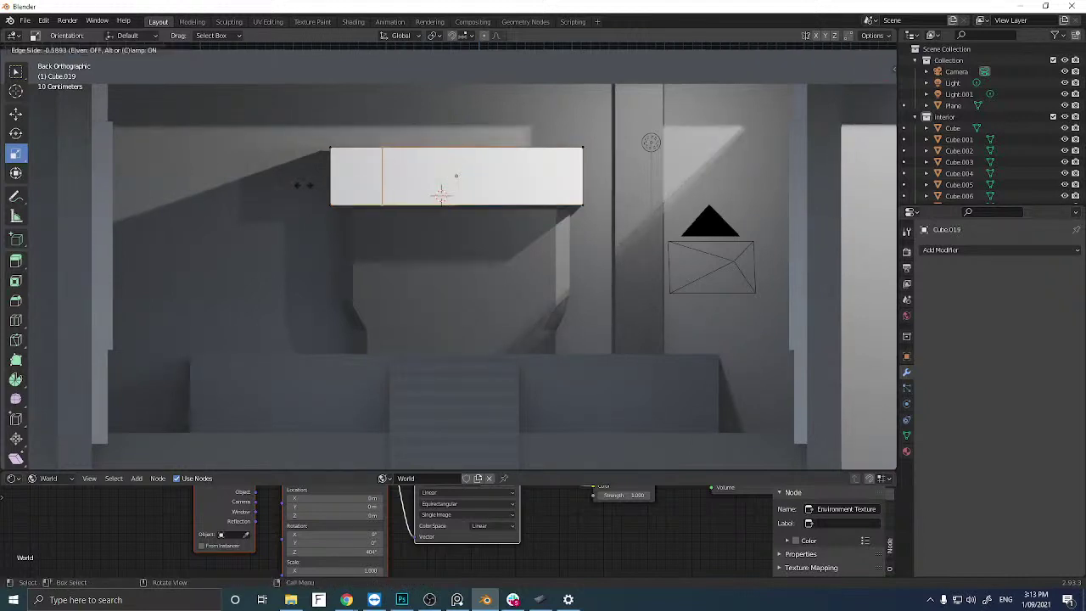
click(442, 194)
key(ctrl+r)
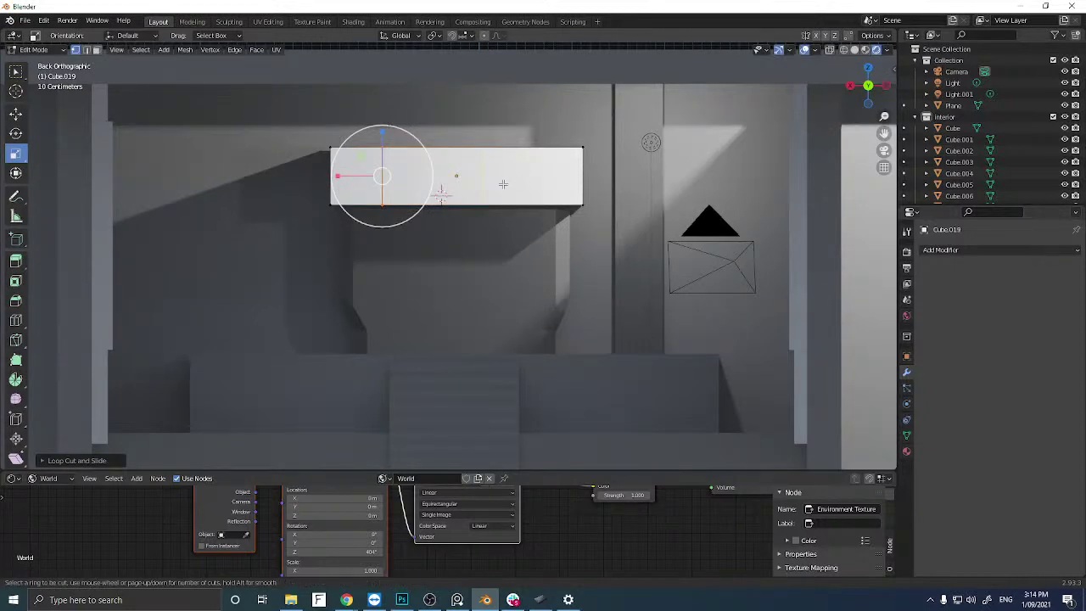
click(480, 182)
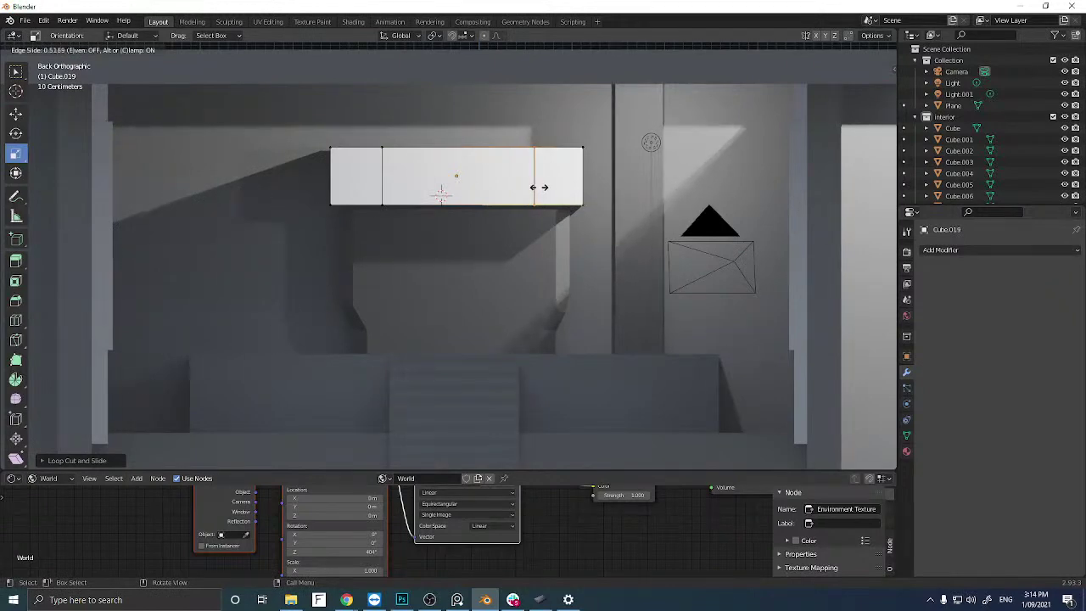
click(539, 187)
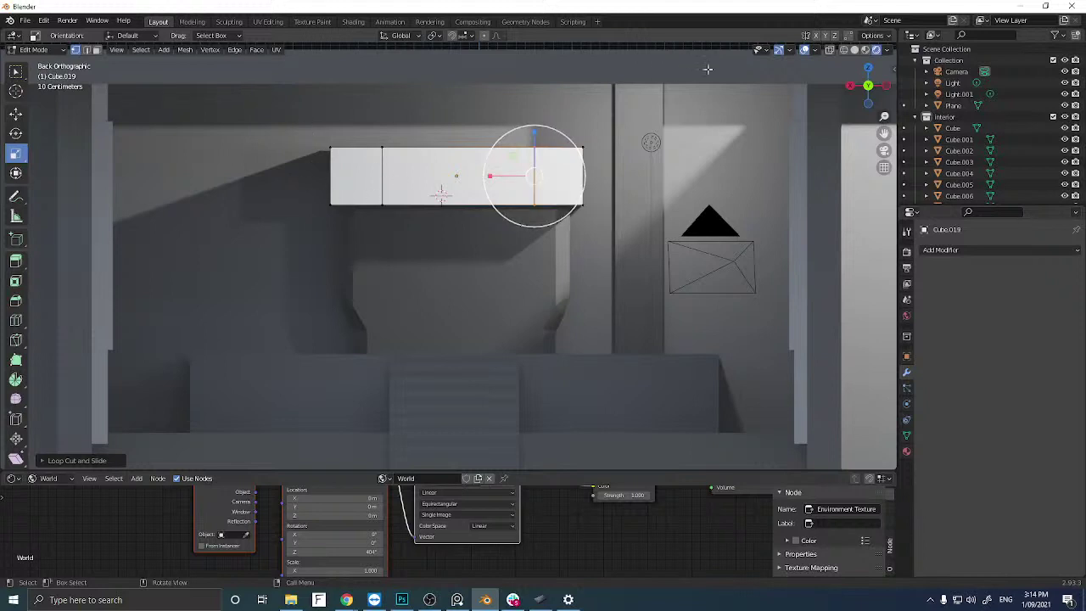
Select the slab's upper outer corner vertices on both ends and scale them inward along X to slope the sides.
click(329, 148)
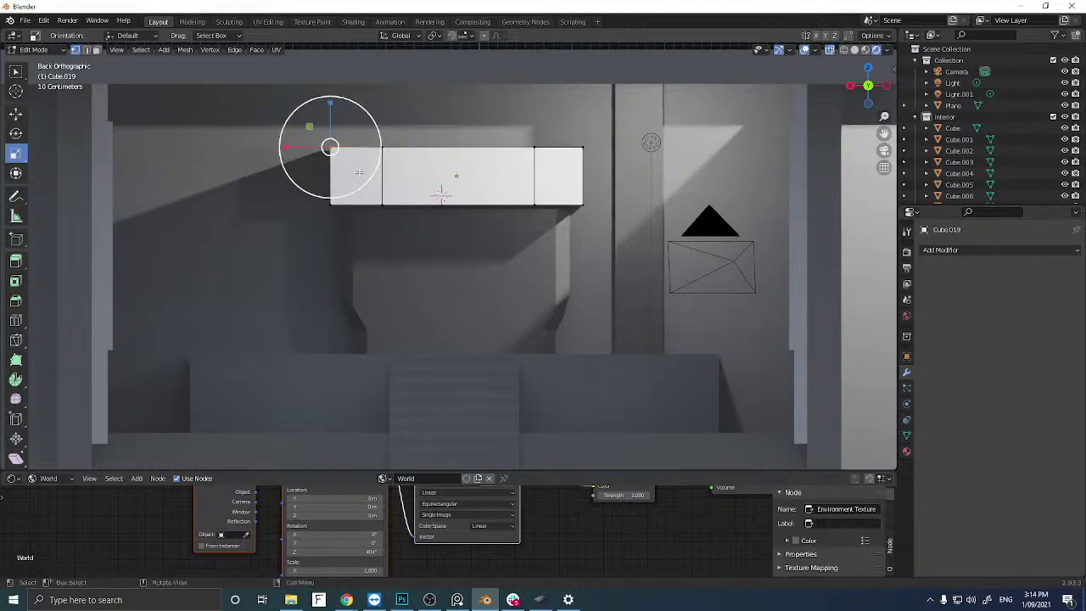
ctrl+click(583, 148)
key(s)
key(x)
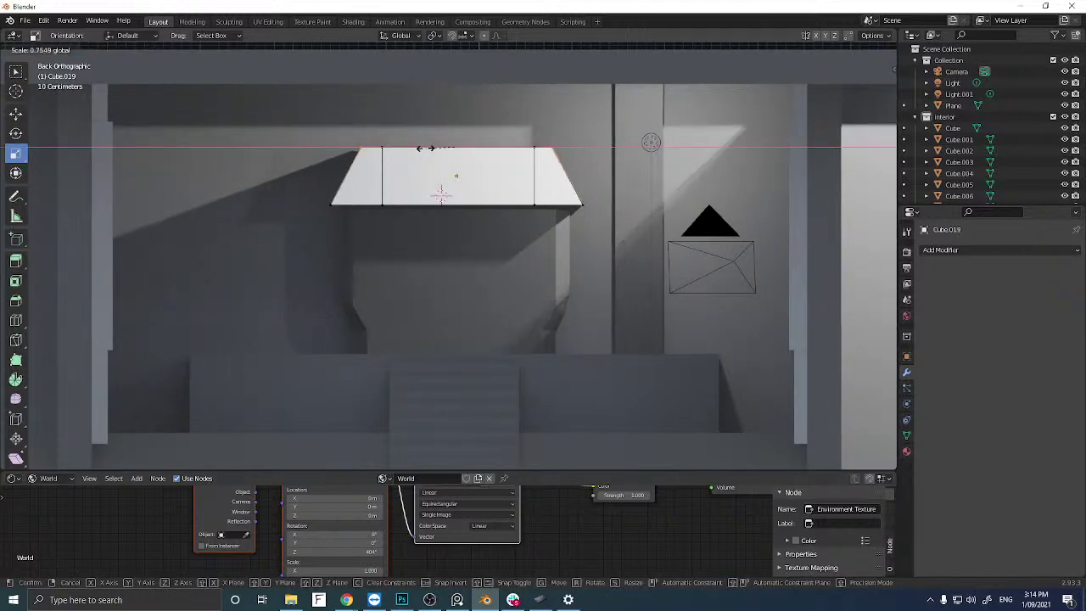
click(427, 148)
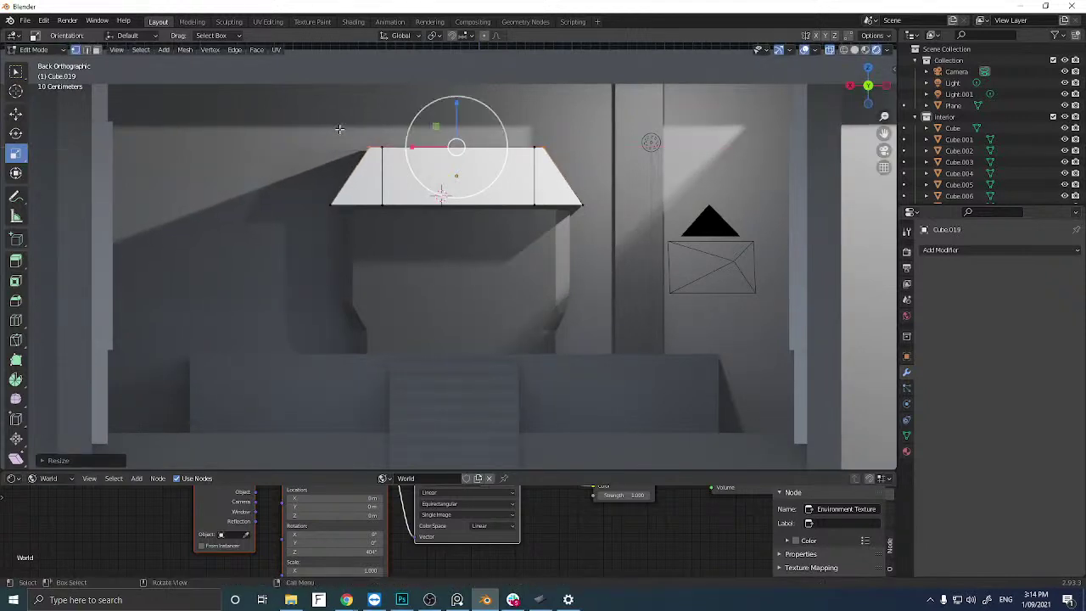
Select all of the slab's top vertices, including the loop cuts' upper ends, and scale them along X to about 0.86.
drag(340, 129, 519, 153)
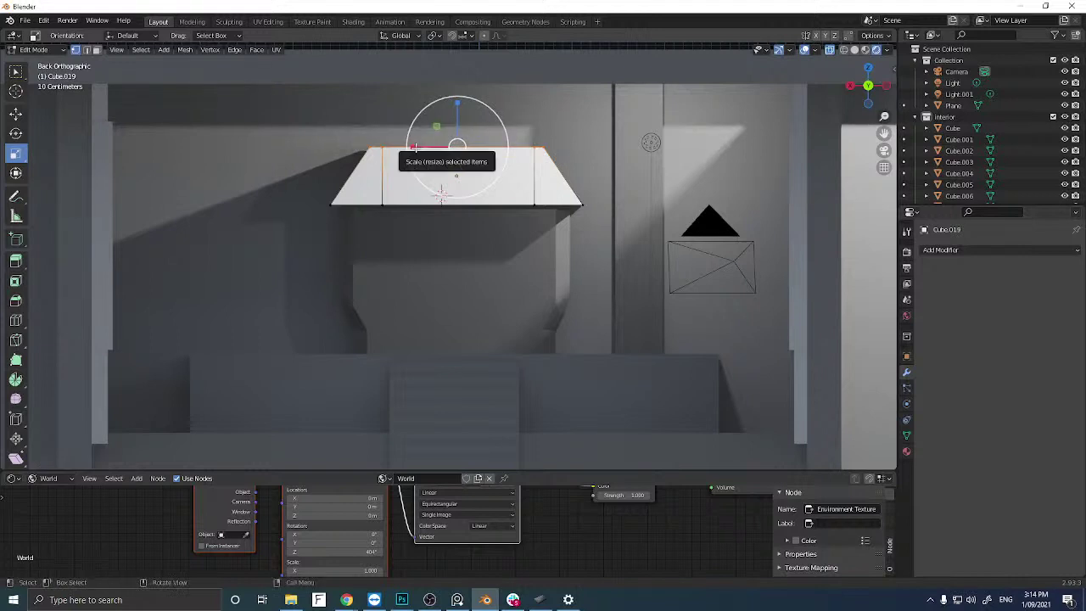
key(s)
key(x)
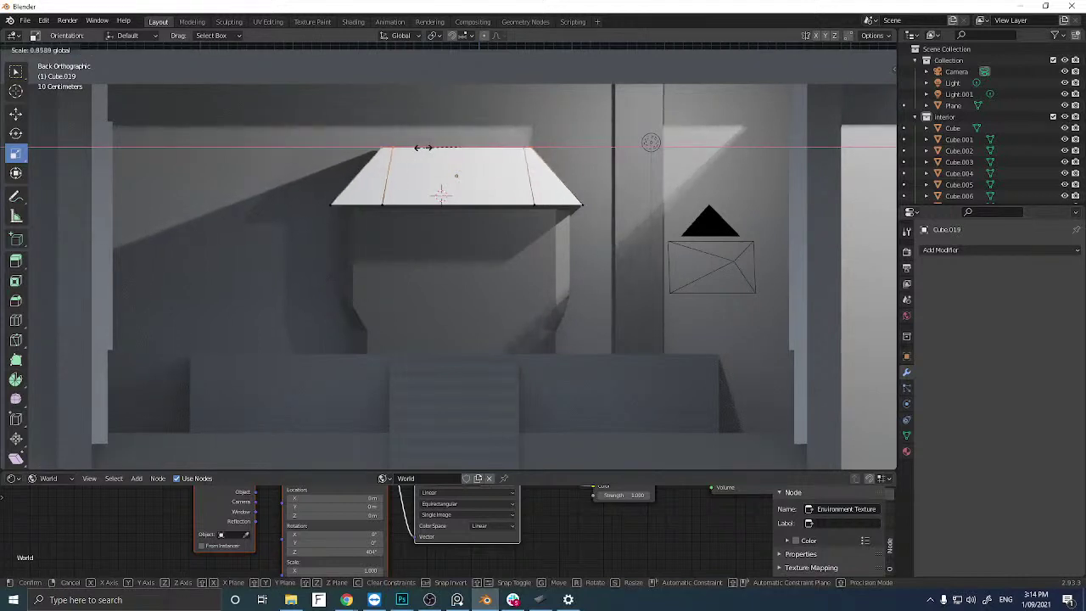
click(423, 148)
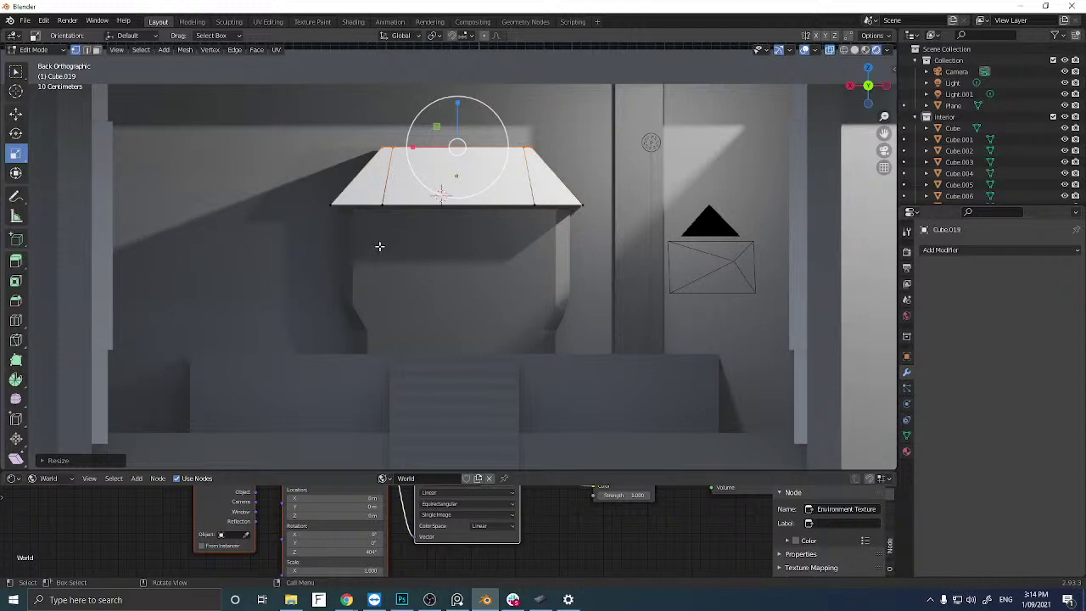
Turn off X-ray, select the two outer underside faces of the slab, and extrude them downward into short legs.
middle_drag(398, 256, 276, 204)
scroll(379, 272, up, 4)
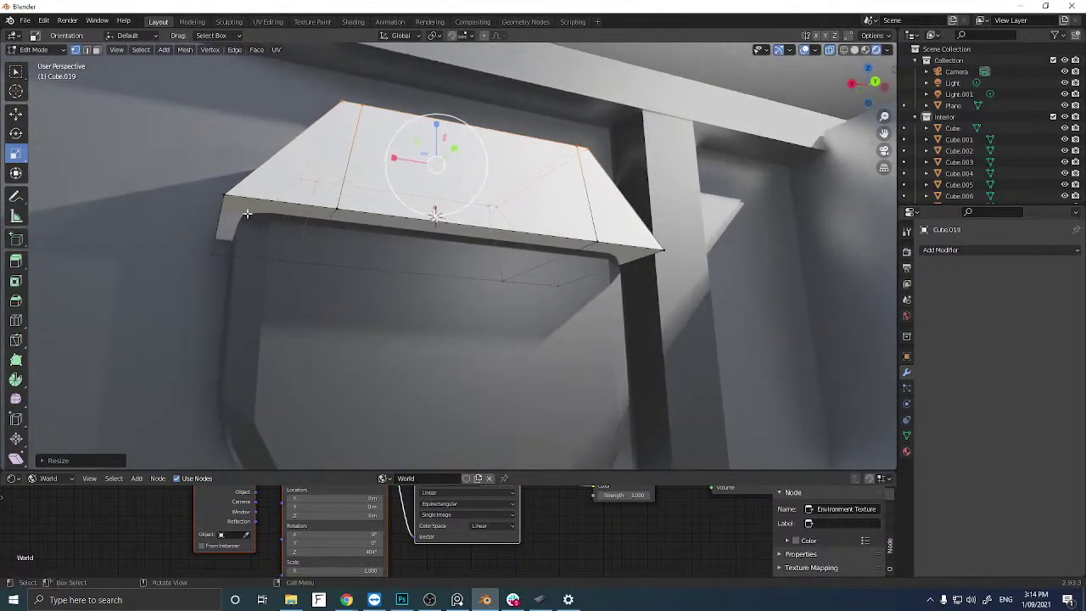
click(831, 50)
click(282, 210)
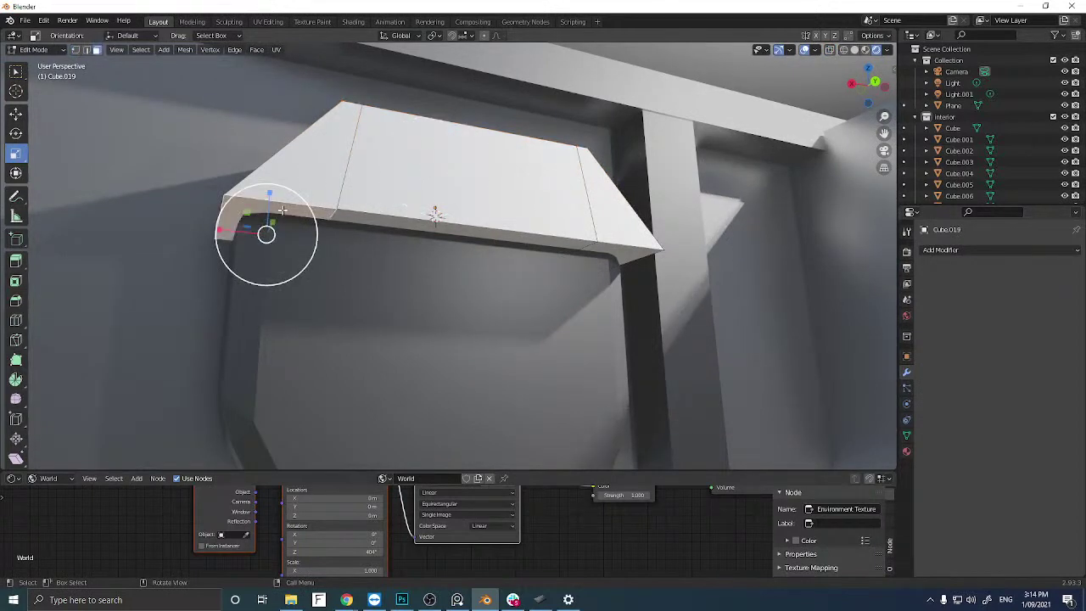
alt+click(626, 250)
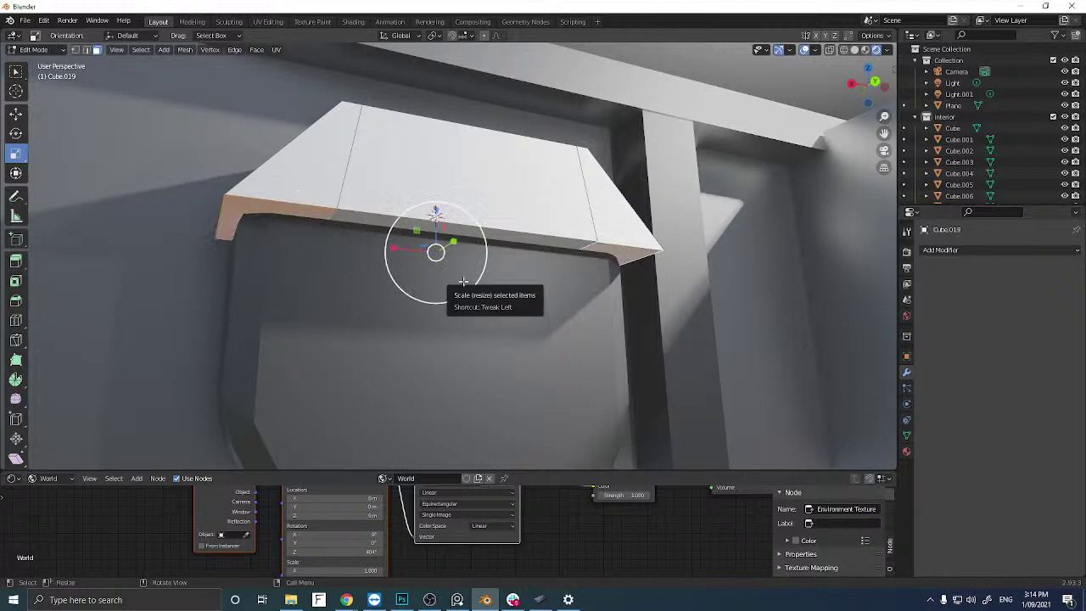
key(e)
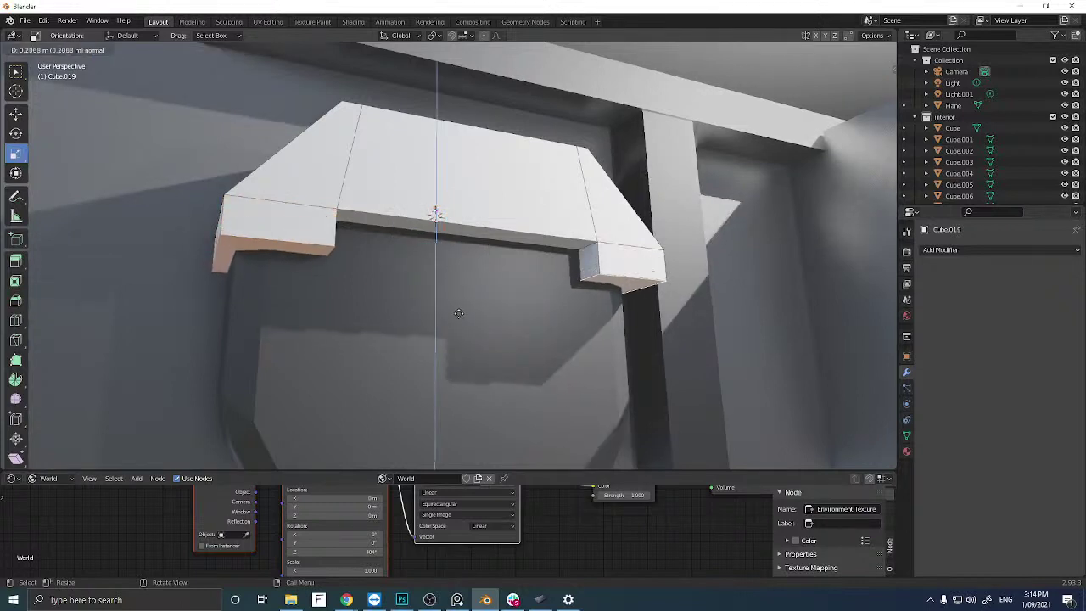
click(441, 327)
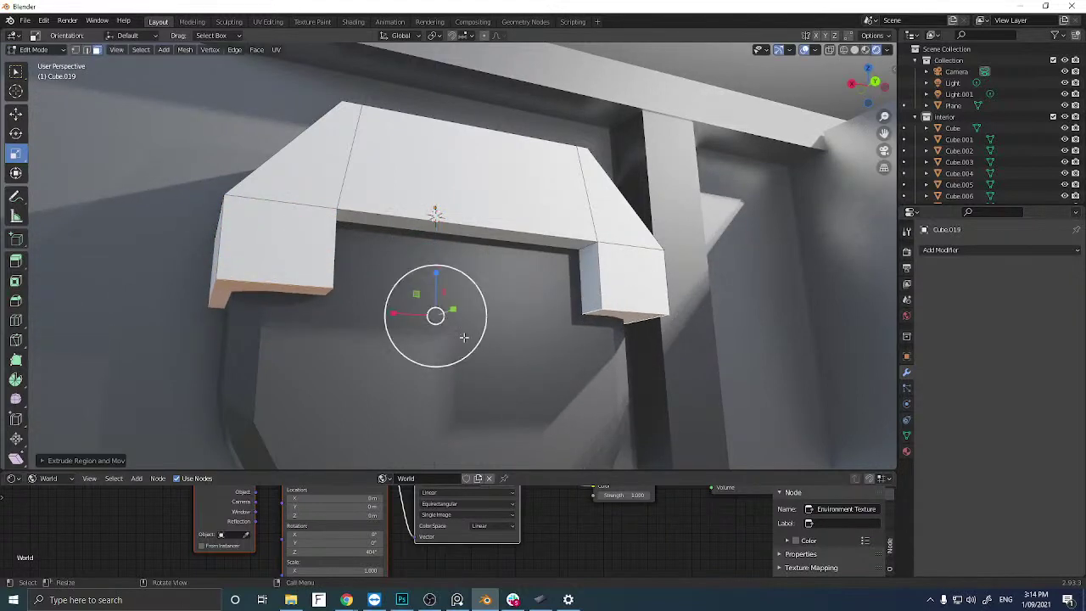
middle_drag(442, 327, 454, 316)
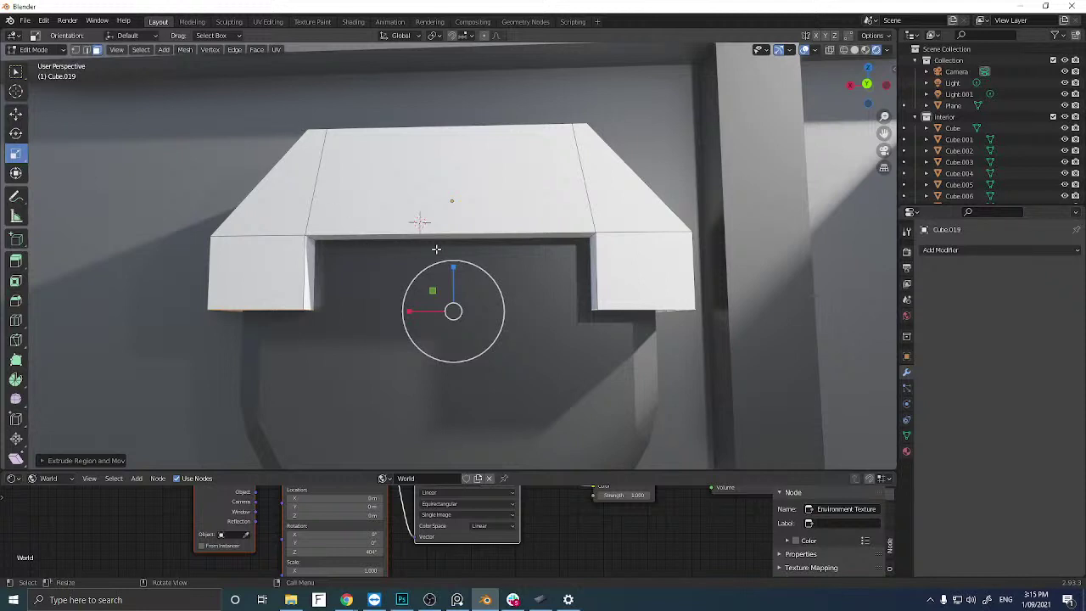
Select the inner bottom edge of each leg and bevel both edges with a width of about 0.11 m.
mouse_move(323, 249)
middle_down()
mouse_move(255, 255)
mouse_move(364, 267)
mouse_move(305, 263)
mouse_move(357, 264)
mouse_move(336, 265)
mouse_move(291, 319)
middle_up()
scroll(336, 264, up, 4)
click(292, 320)
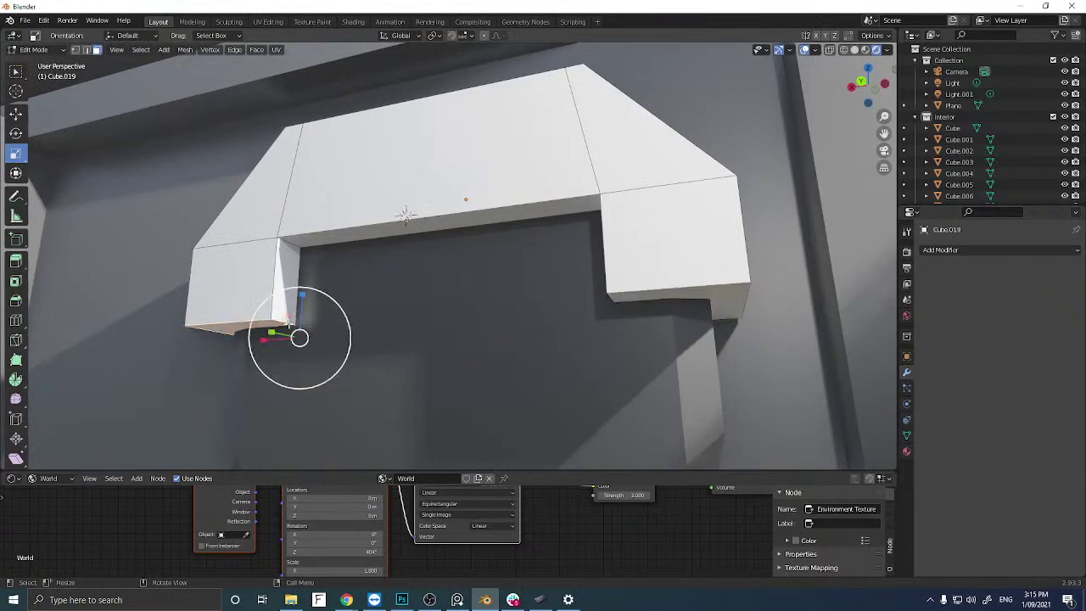
key(2)
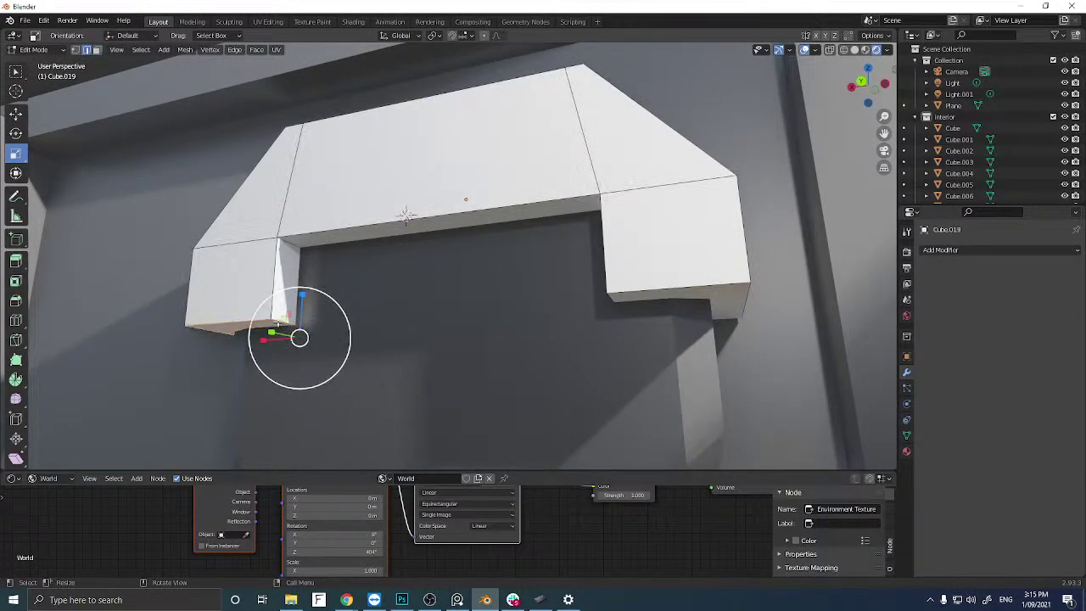
middle_drag(289, 323, 624, 354)
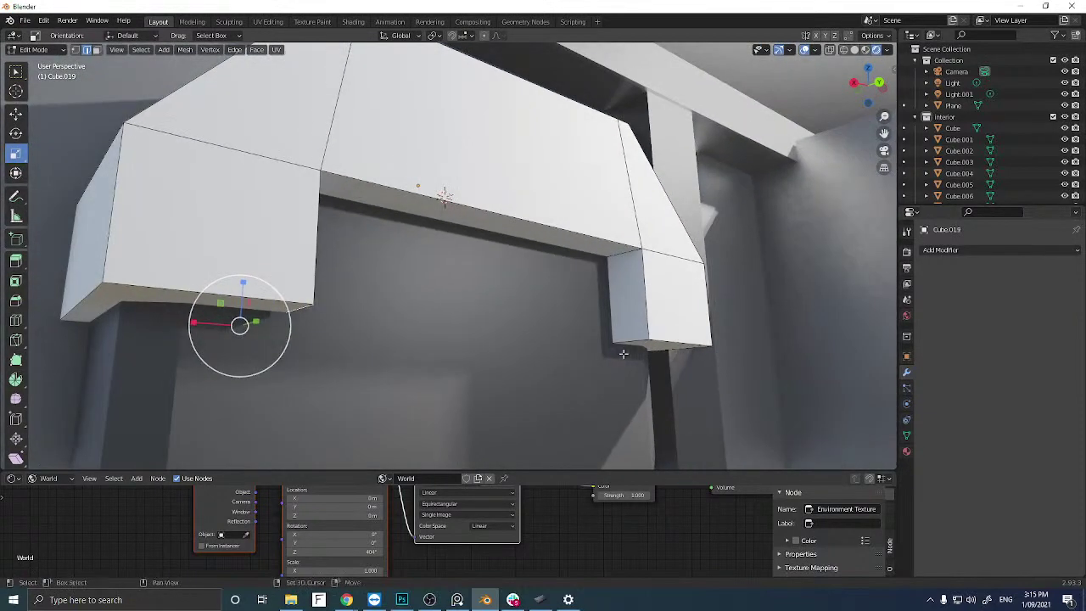
shift+click(632, 340)
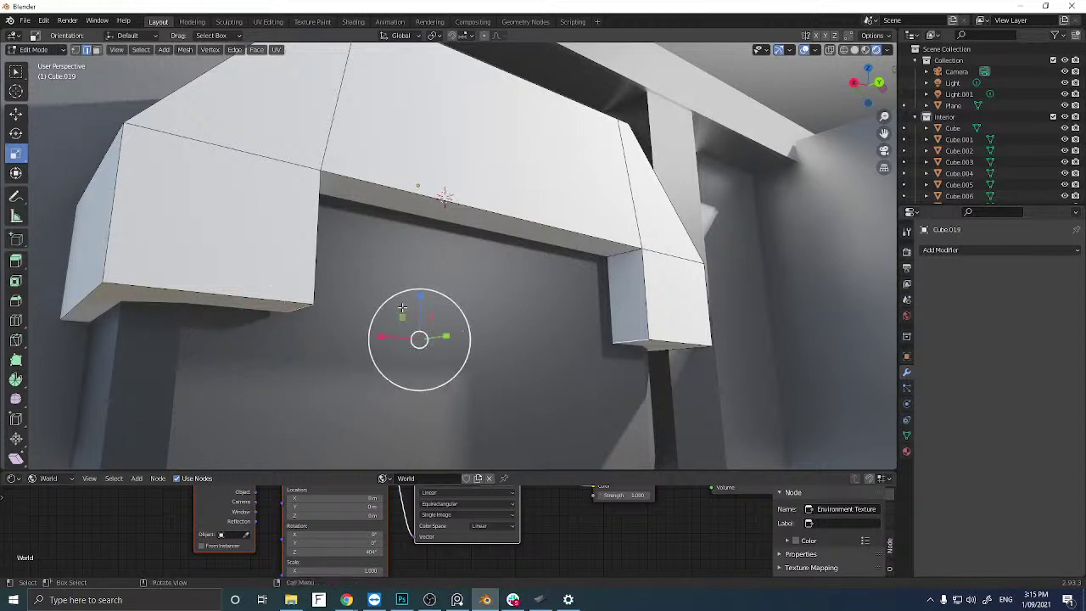
key(ctrl+b)
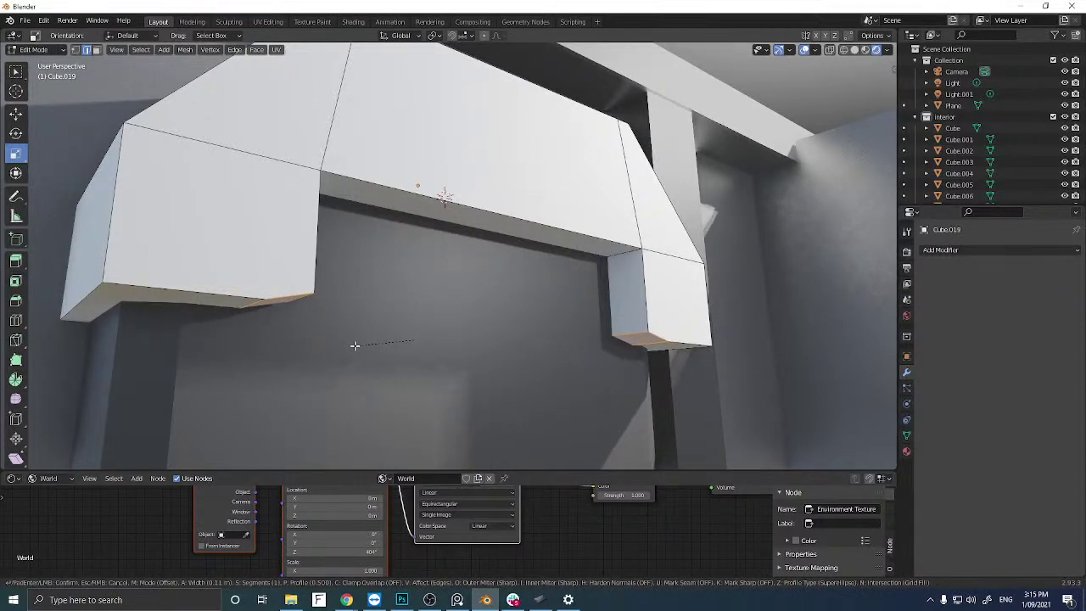
click(357, 345)
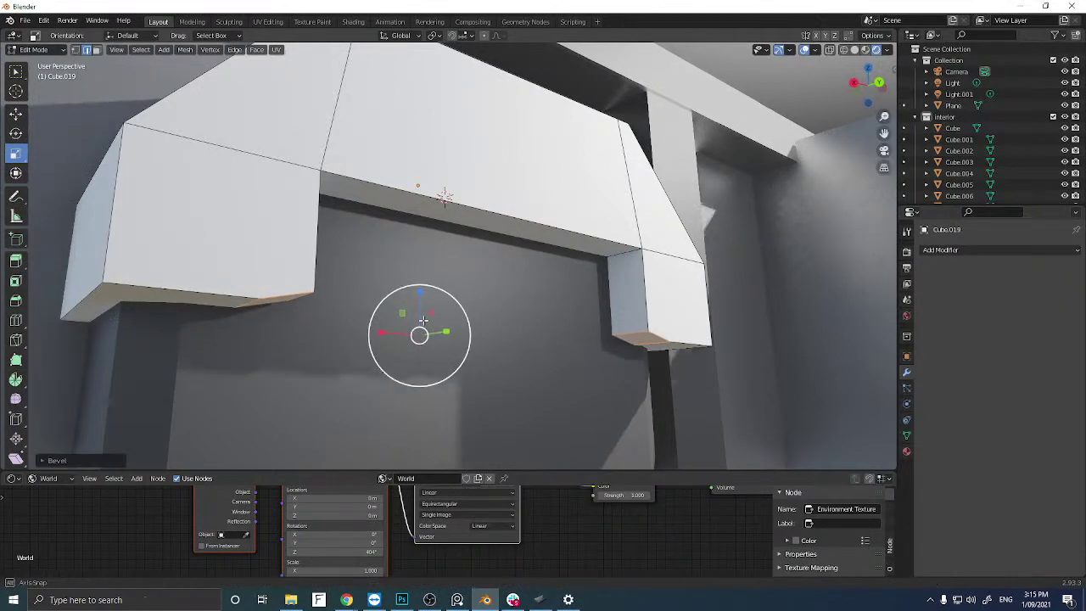
From the back view with X-ray on, select the bottom vertices of both legs and move them down along Z to deepen the chamfers.
middle_drag(352, 344, 393, 316)
scroll(356, 332, down, 3)
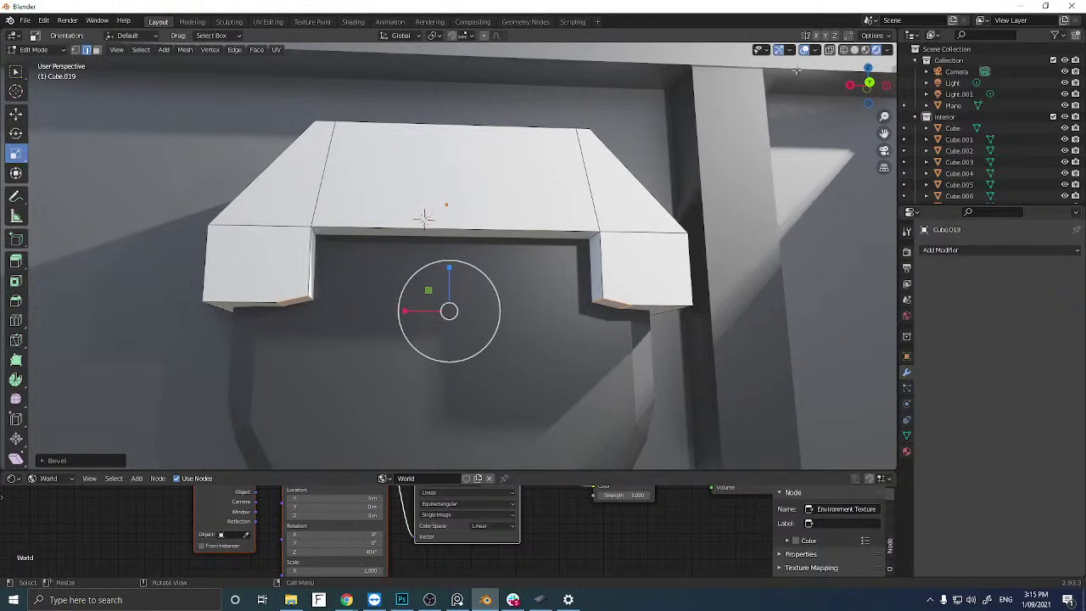
click(870, 82)
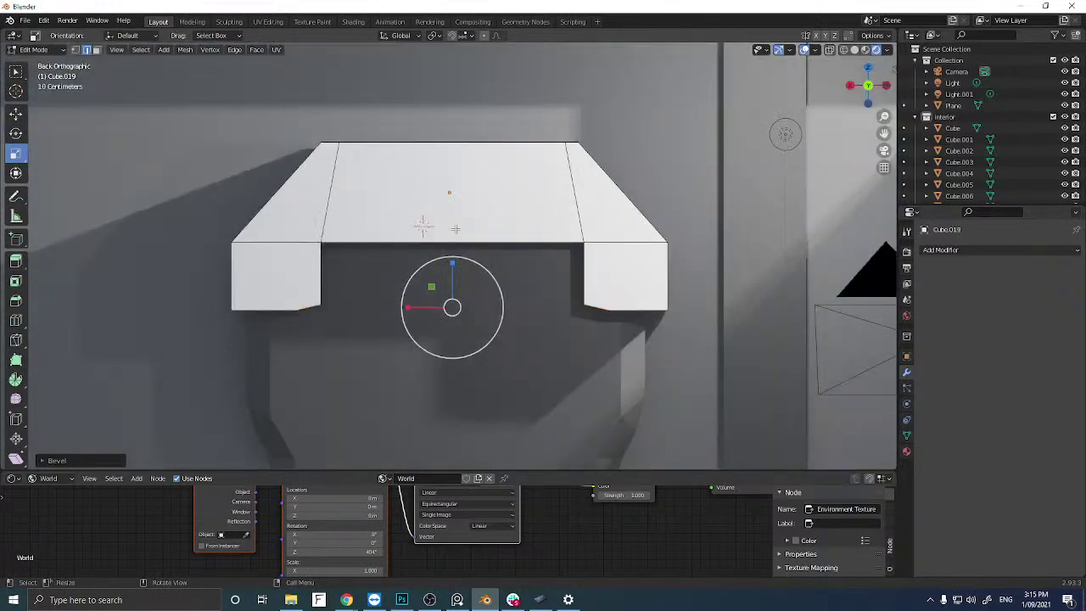
alt+click(306, 287)
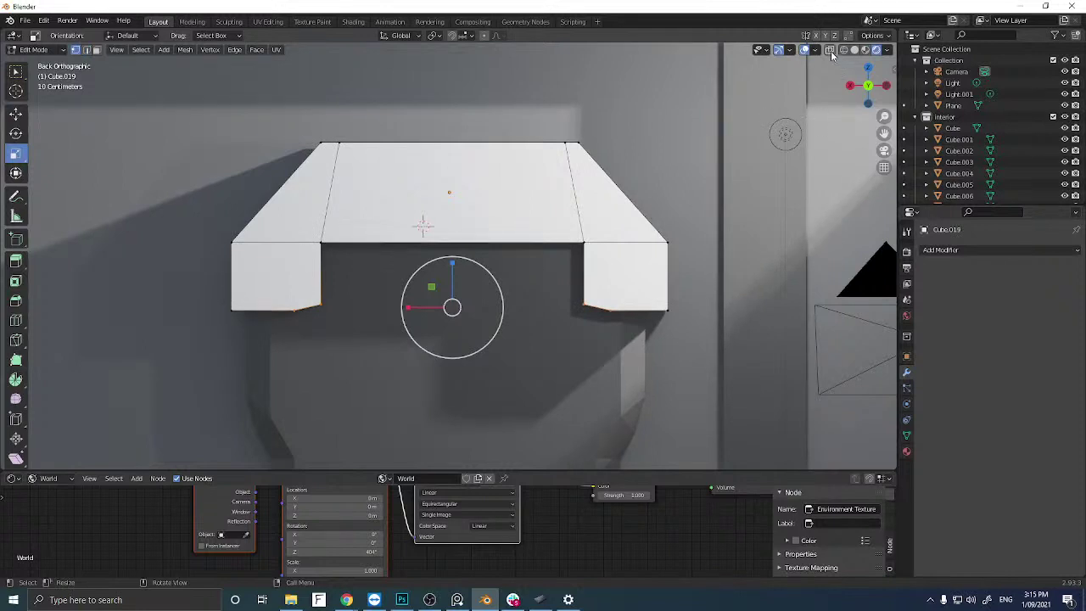
drag(198, 372, 304, 296)
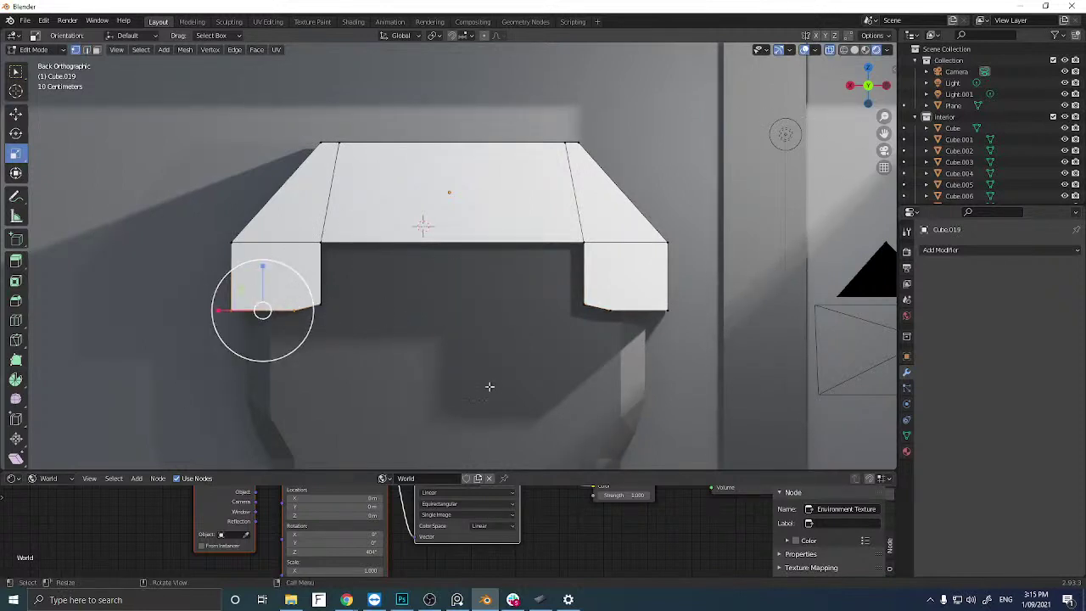
shift+drag(599, 372, 679, 294)
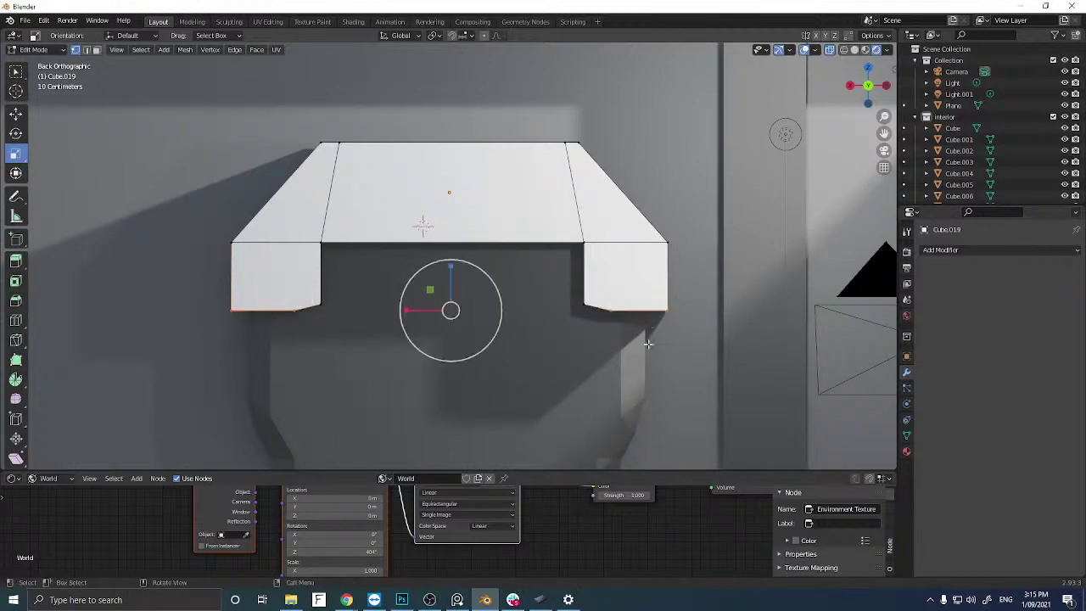
click(16, 112)
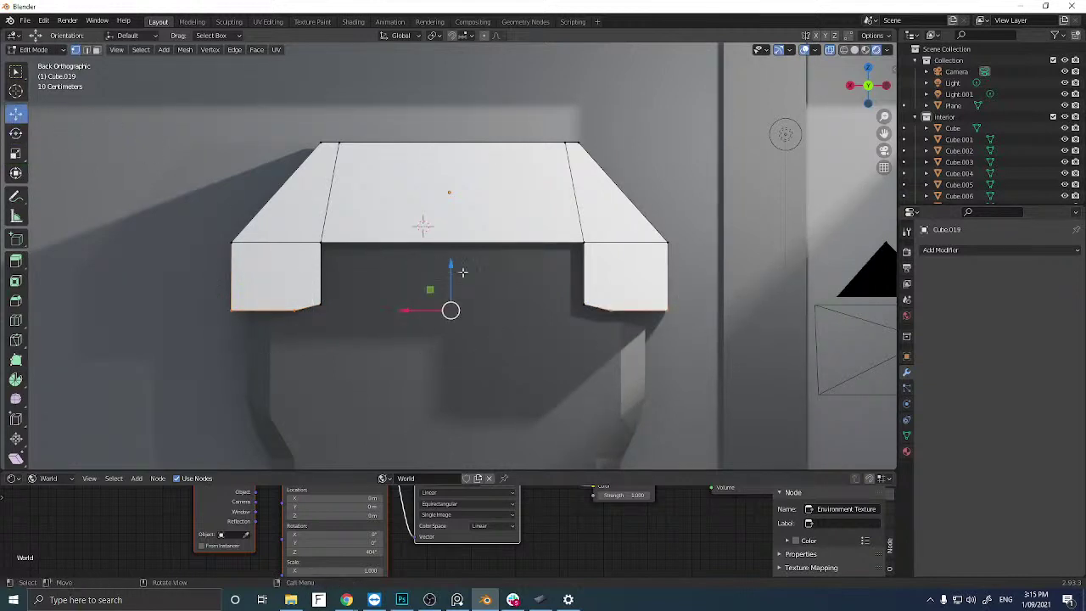
drag(451, 268, 452, 285)
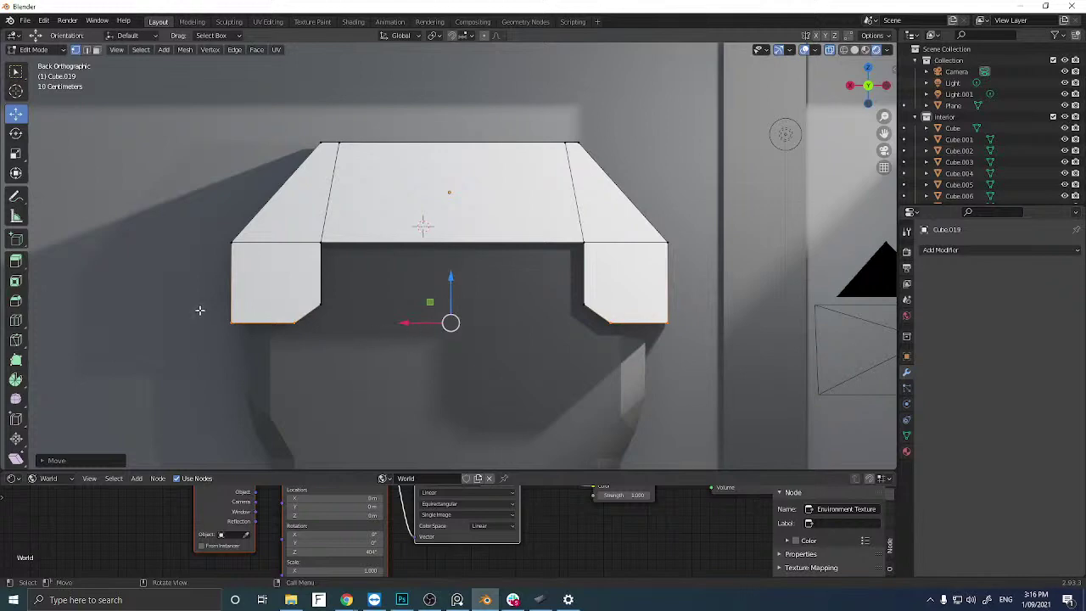
Turn off X-ray and select the upper vertex of the chamfer on one leg's inner side.
middle_drag(200, 311, 276, 304)
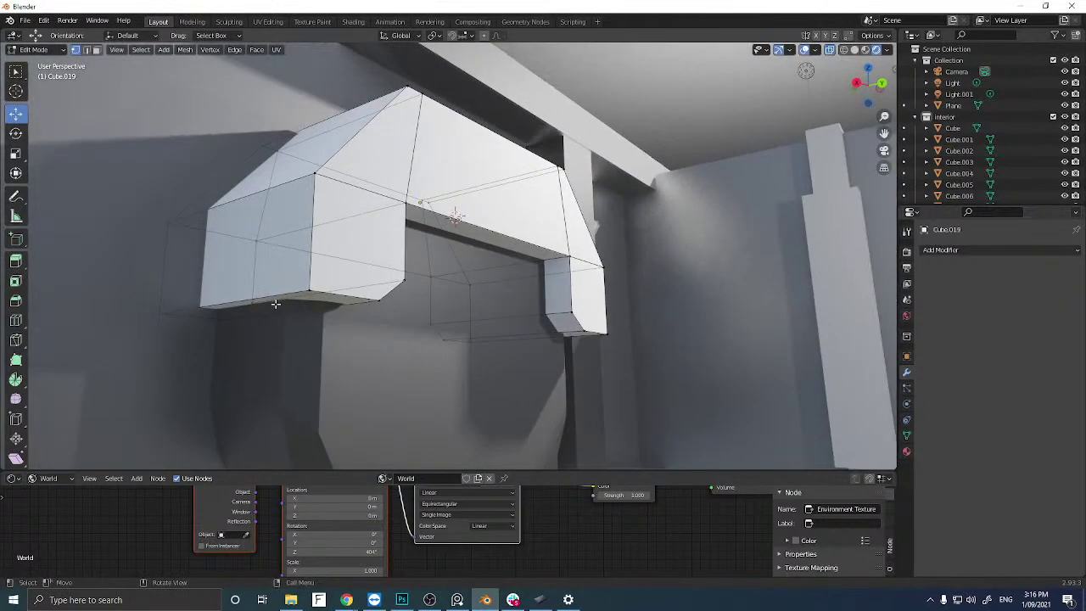
click(276, 297)
middle_drag(359, 323, 267, 337)
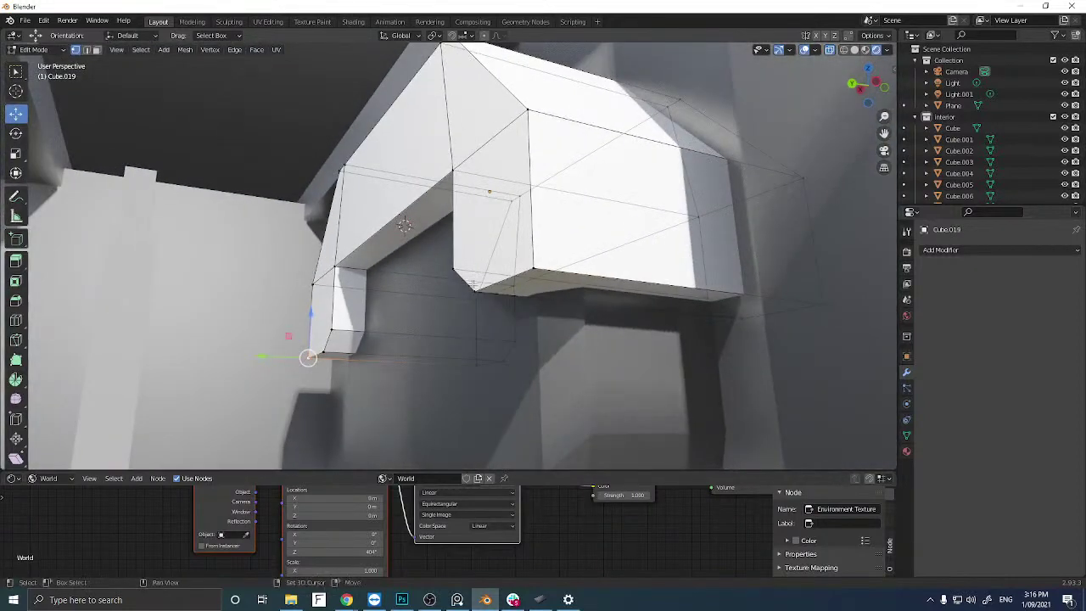
click(830, 49)
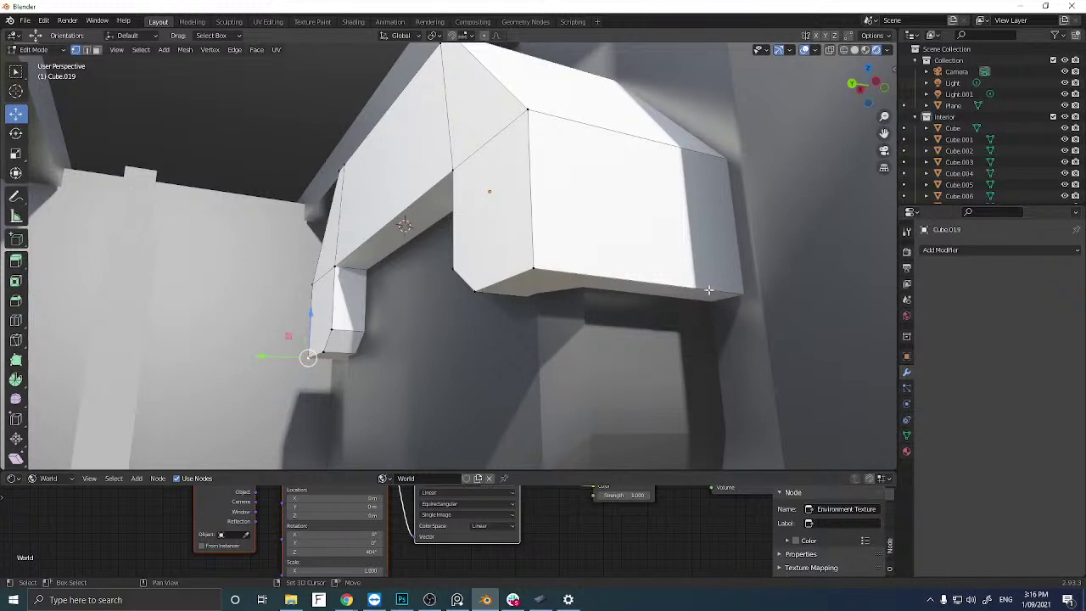
middle_drag(581, 286, 306, 318)
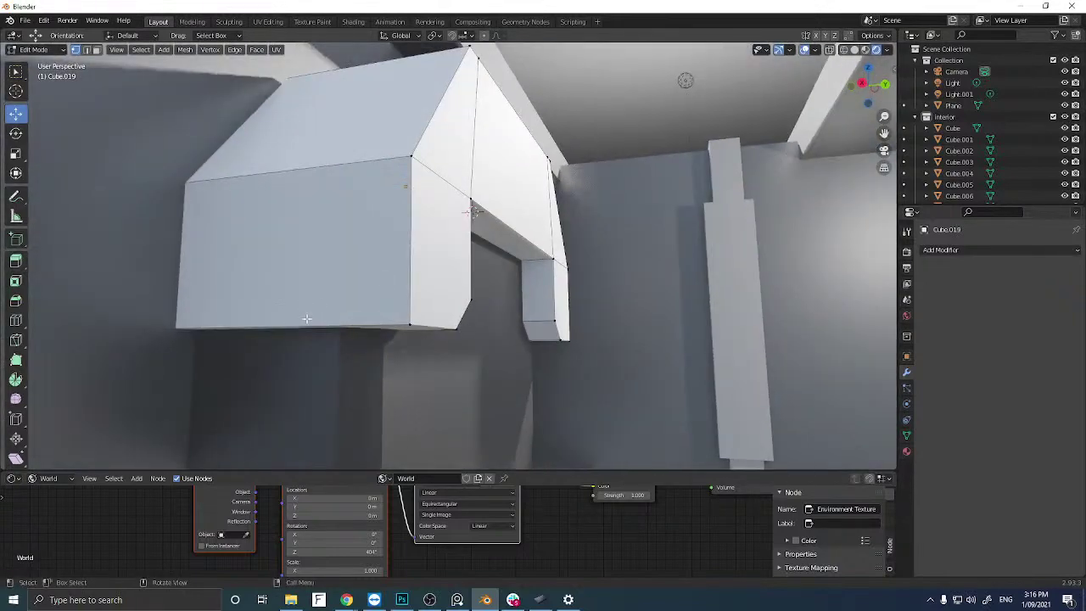
click(410, 324)
middle_drag(410, 323, 505, 315)
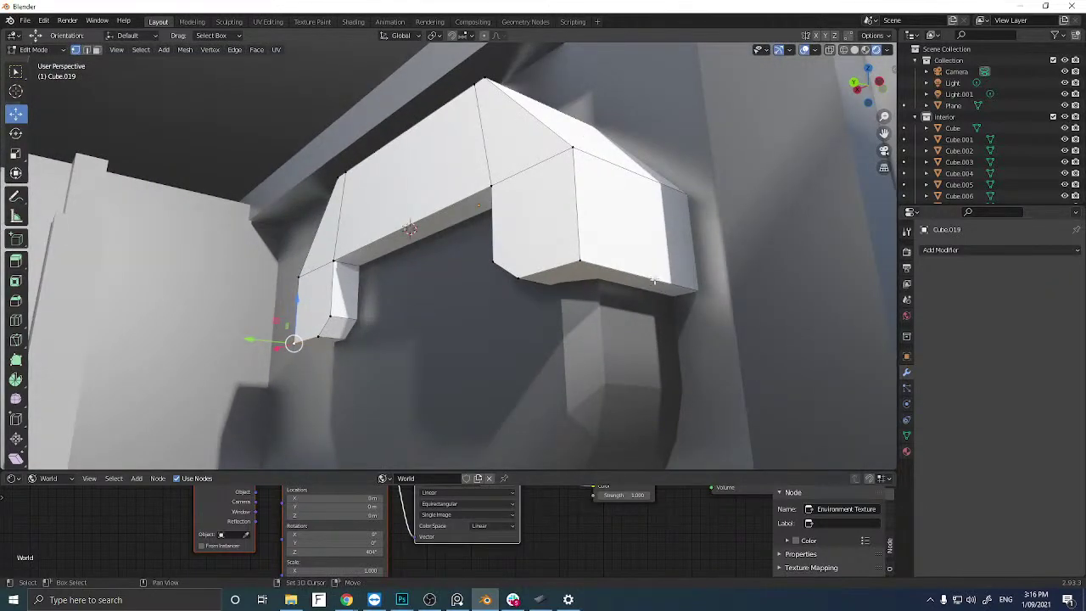
middle_drag(654, 280, 560, 273)
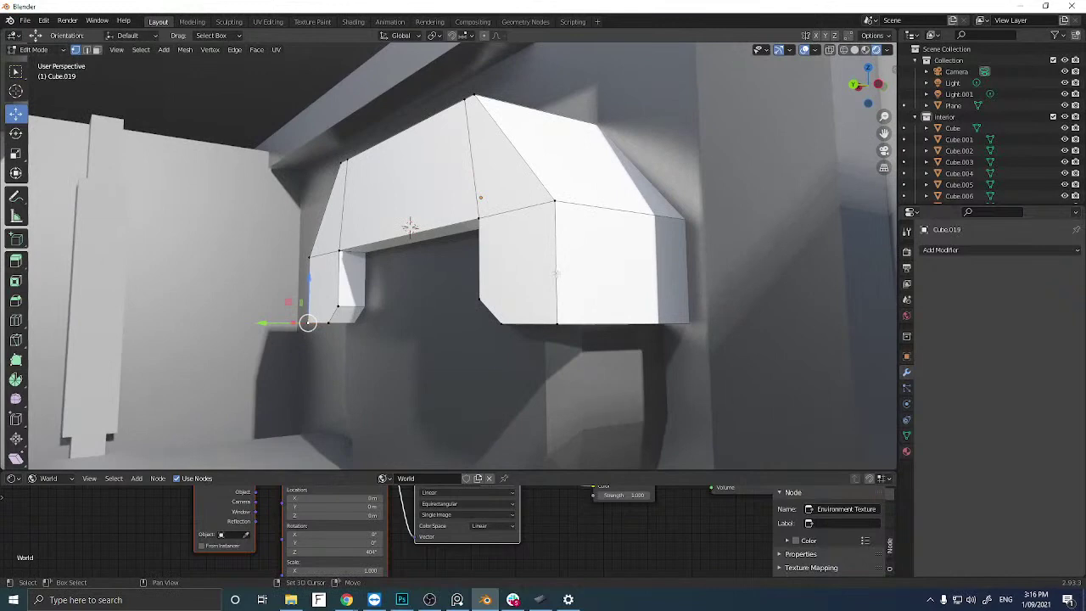
click(480, 299)
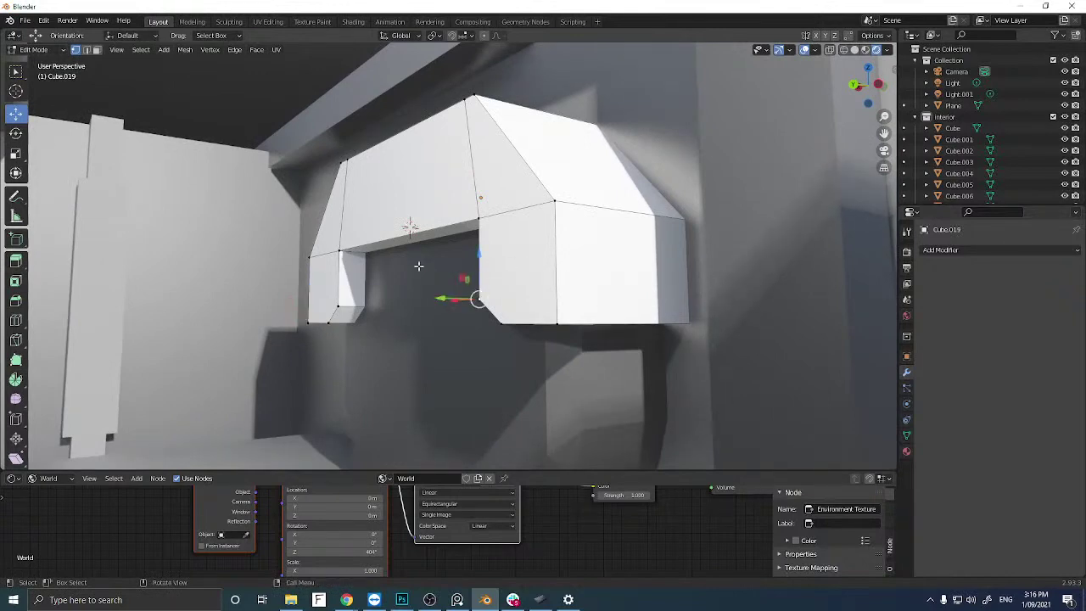
Bevel the outer lower edges of both legs of the arch-shaped mesh by about 0.166 m with one segment.
middle_drag(419, 267, 450, 267)
middle_drag(296, 225, 274, 223)
click(284, 213)
click(670, 290)
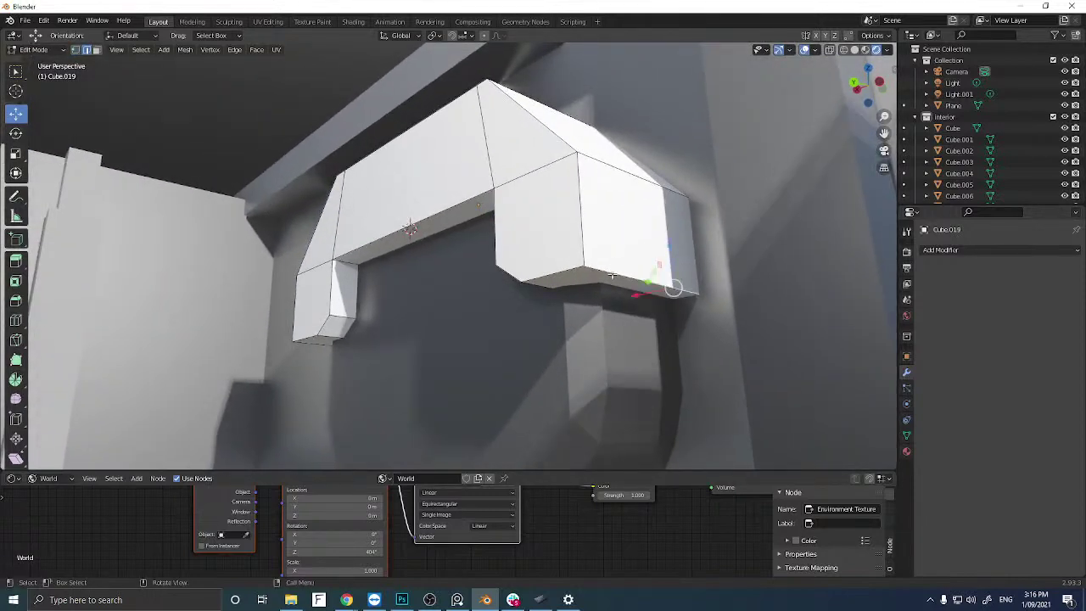
middle_drag(475, 286, 775, 90)
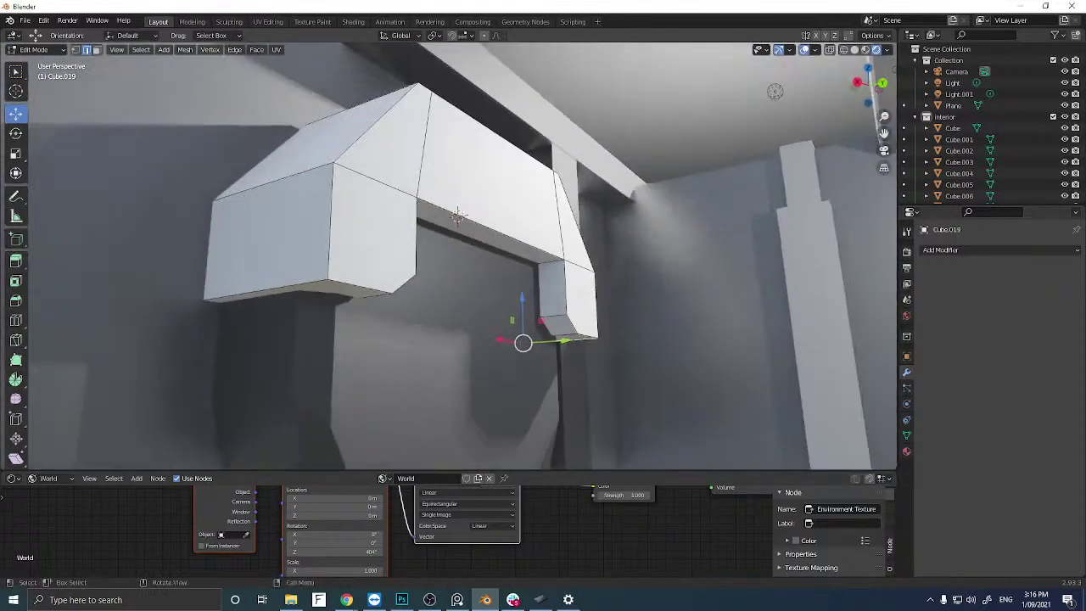
alt+click(255, 290)
key(ctrl+b)
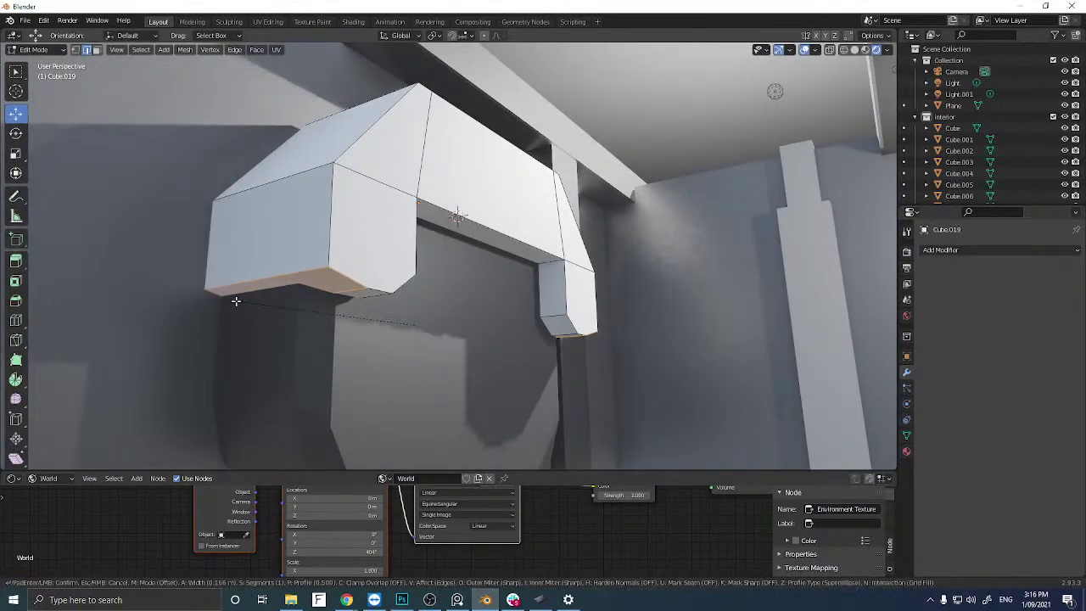
click(237, 301)
middle_drag(237, 301, 492, 242)
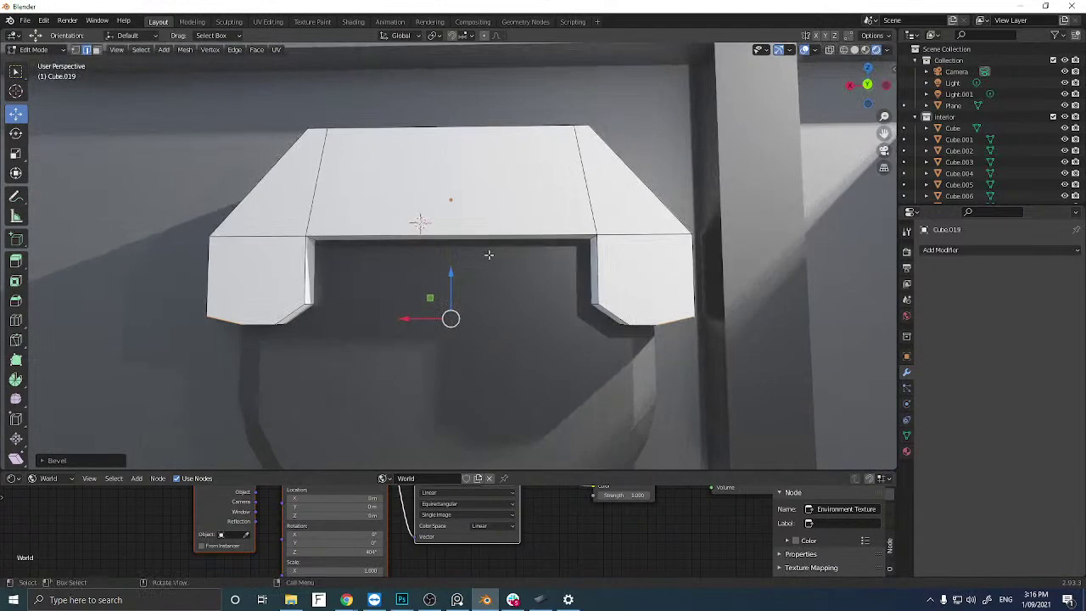
In the back view, raise the outer lower corner vertices of both legs vertically to steepen their chamfers.
click(867, 85)
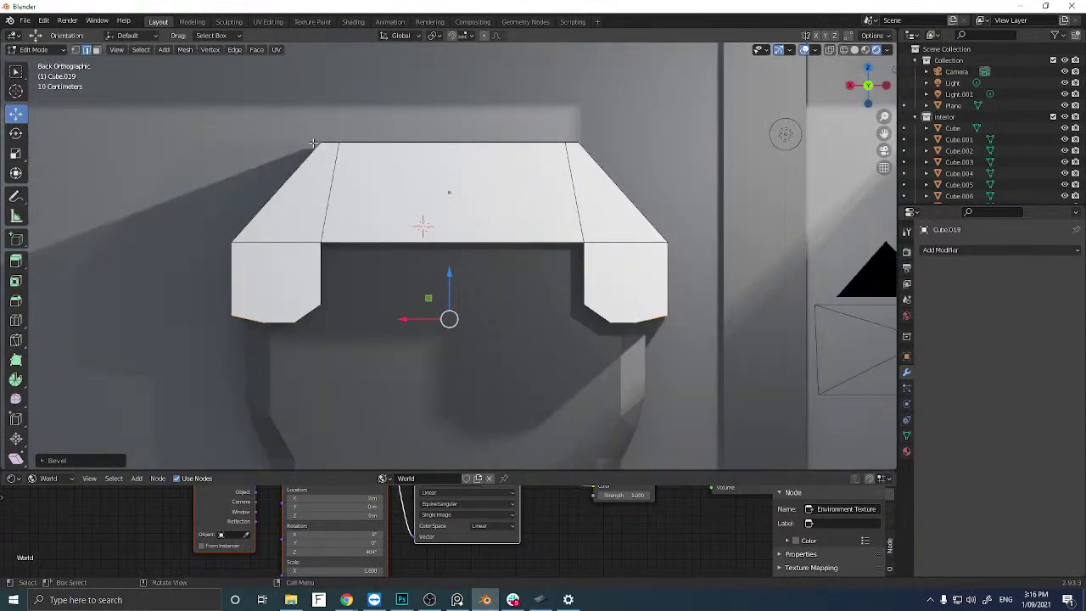
key(1)
drag(186, 288, 241, 331)
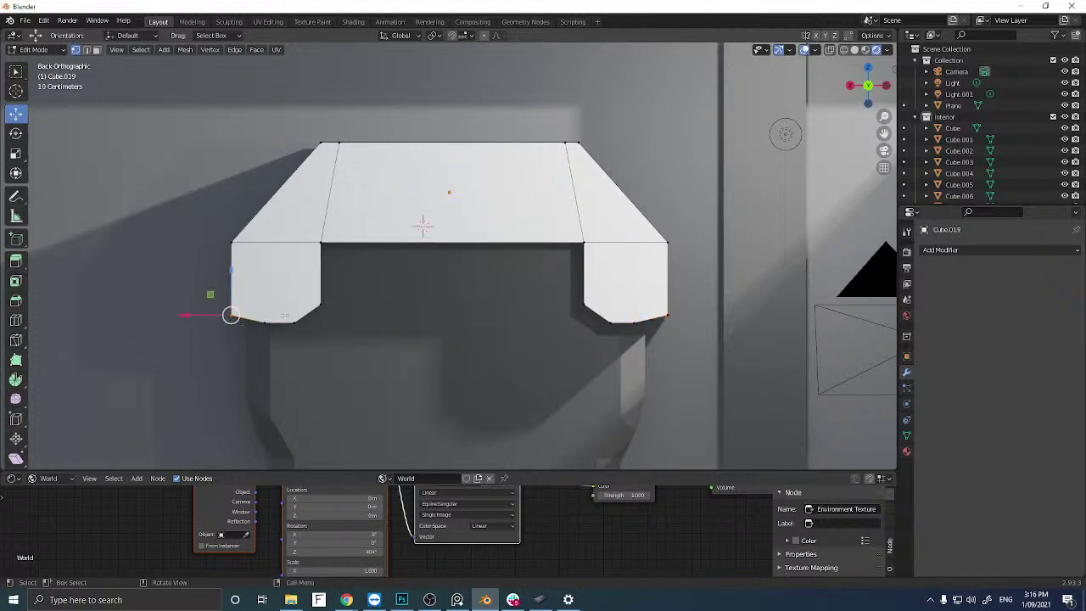
shift+click(666, 316)
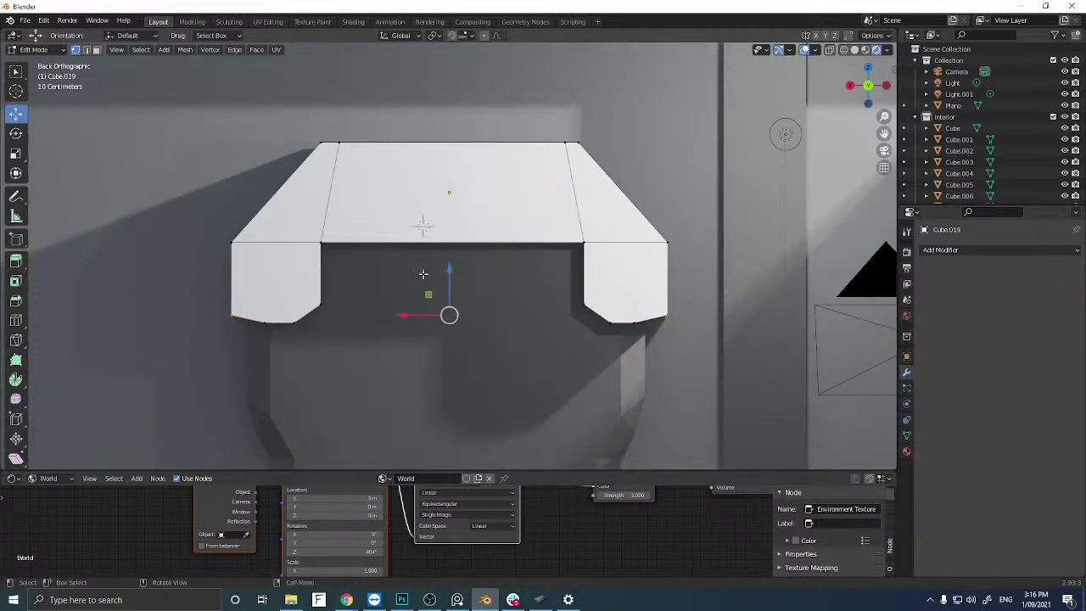
key(g)
key(z)
click(449, 270)
drag(683, 356, 648, 307)
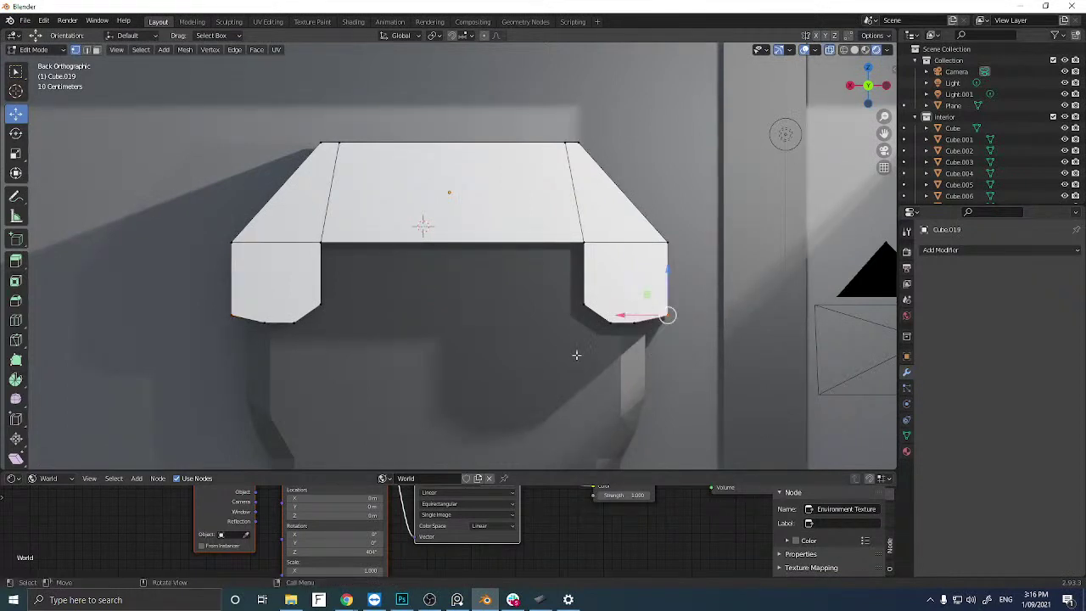
drag(212, 296, 250, 343)
key(g)
key(z)
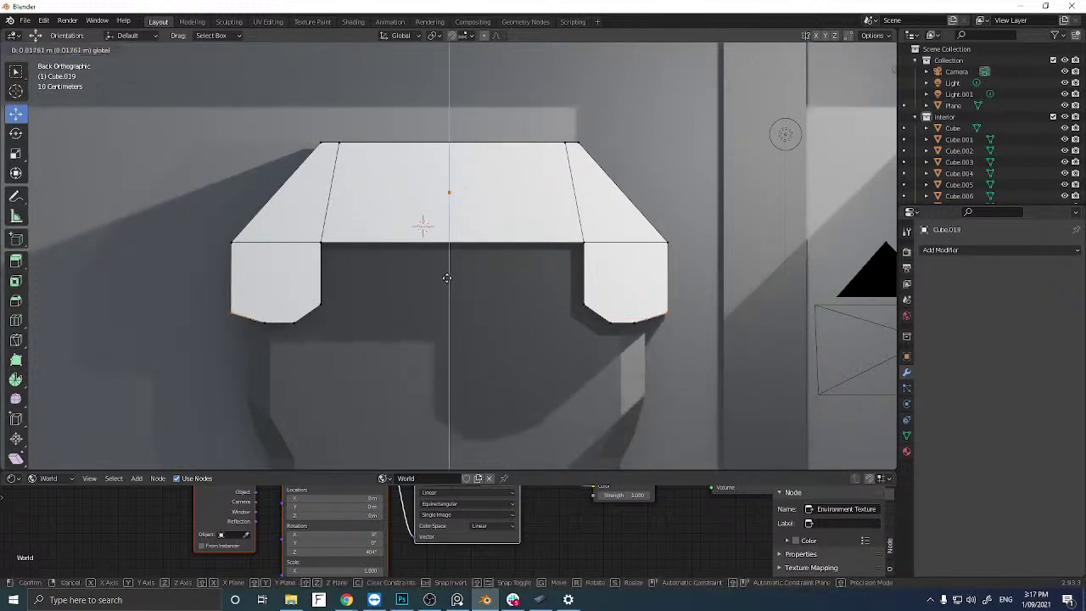
click(442, 266)
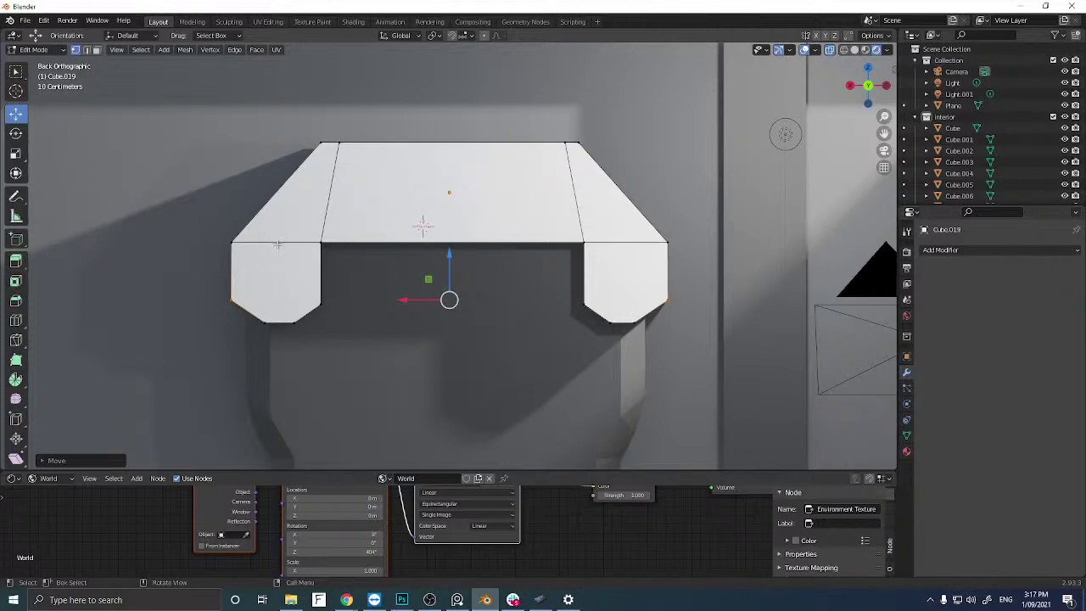
Lower the two upper outer corner vertex groups and scale them outward along X to round the arch's shoulders.
mouse_move(228, 245)
middle_down()
mouse_move(331, 271)
mouse_move(281, 226)
mouse_move(328, 243)
mouse_move(292, 237)
middle_up()
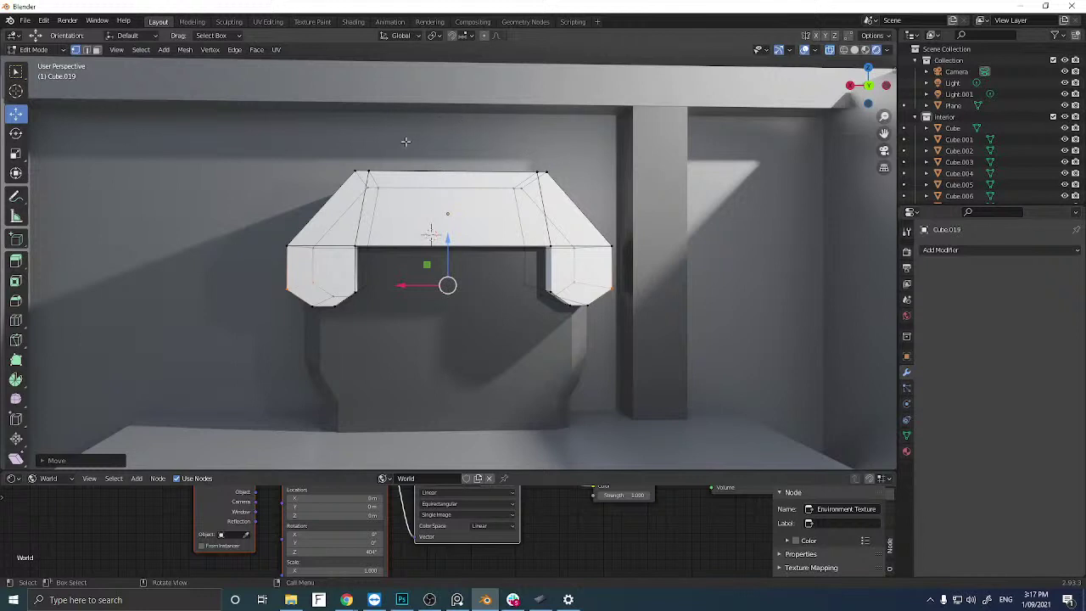
click(869, 87)
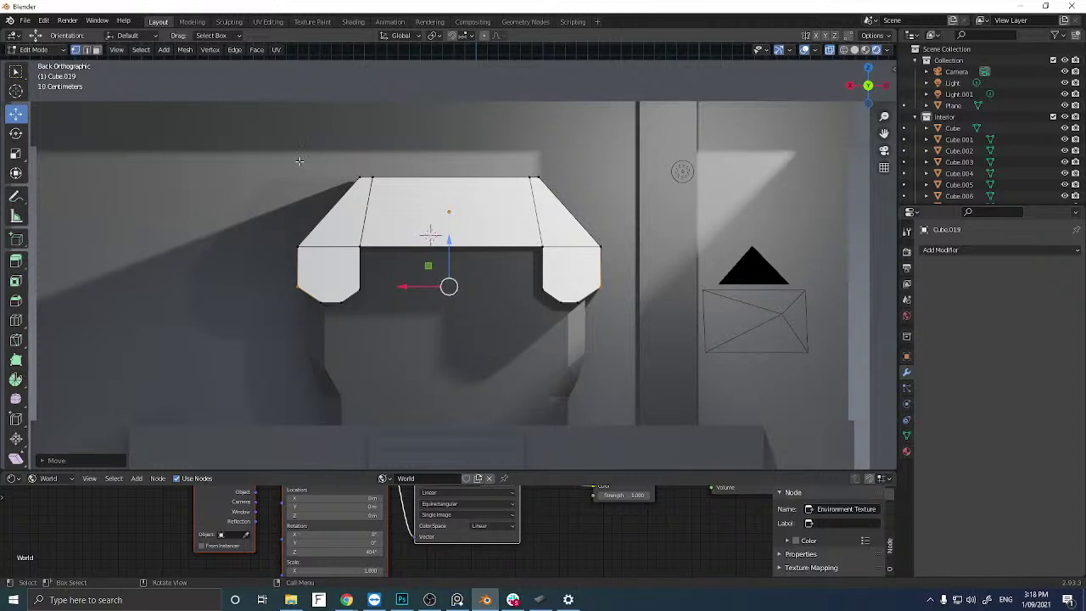
drag(299, 164, 367, 185)
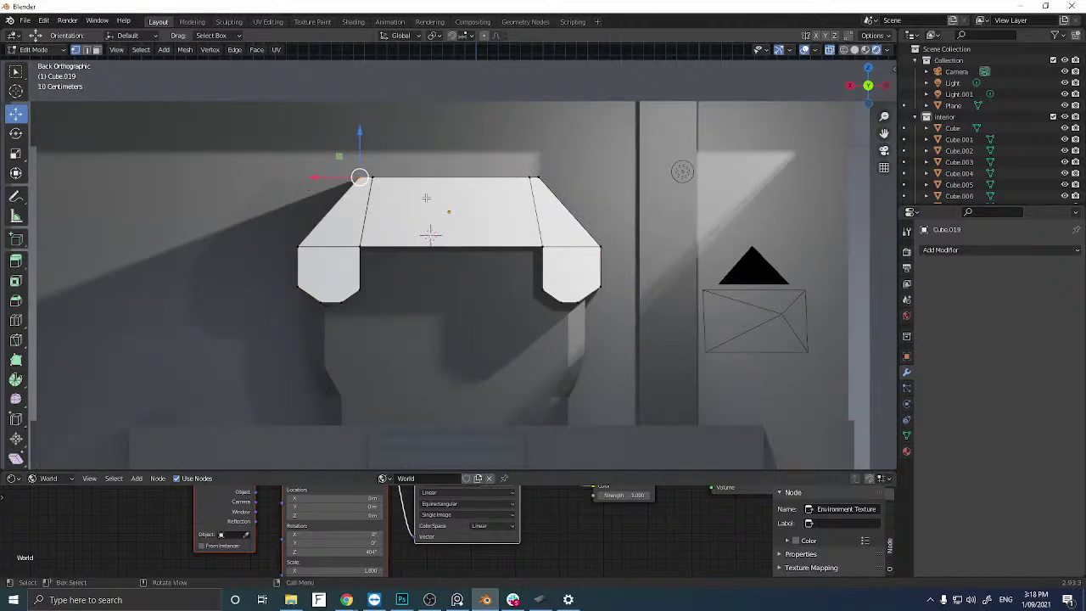
shift+click(534, 175)
drag(445, 155, 450, 173)
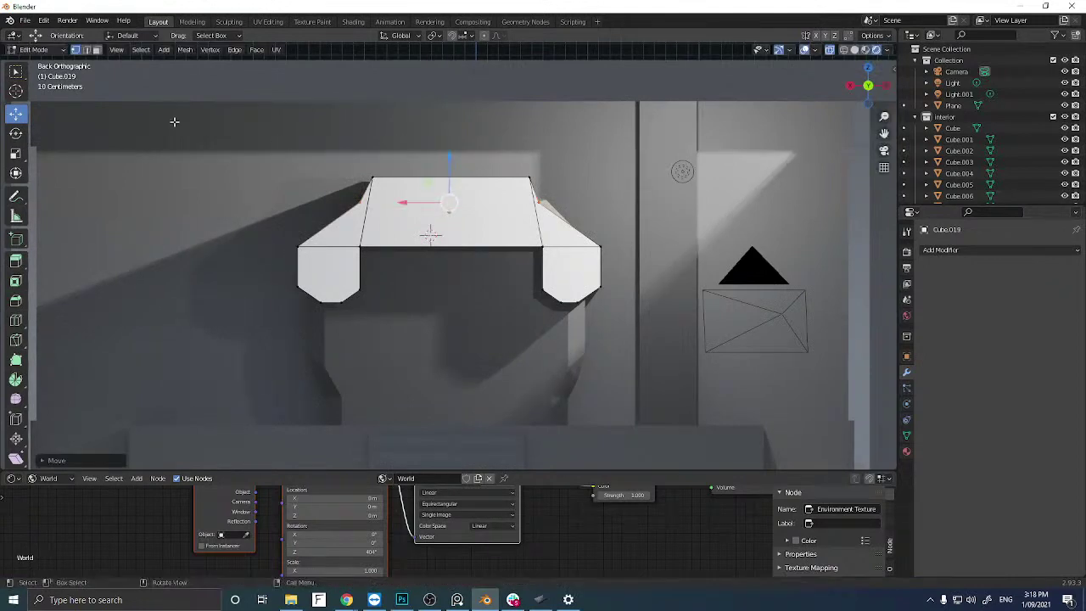
click(16, 152)
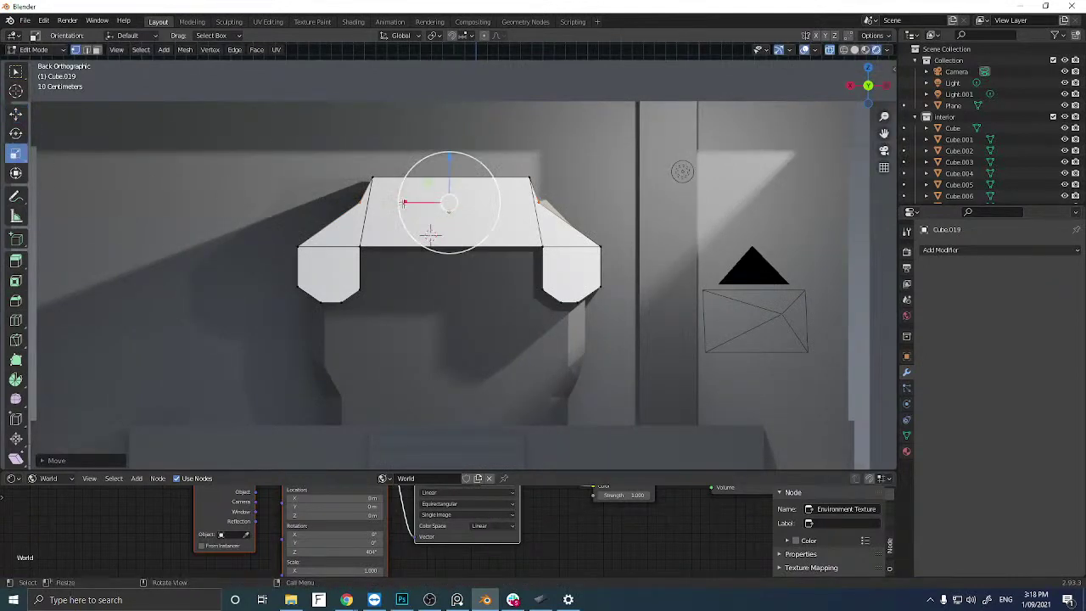
drag(404, 203, 377, 204)
click(184, 154)
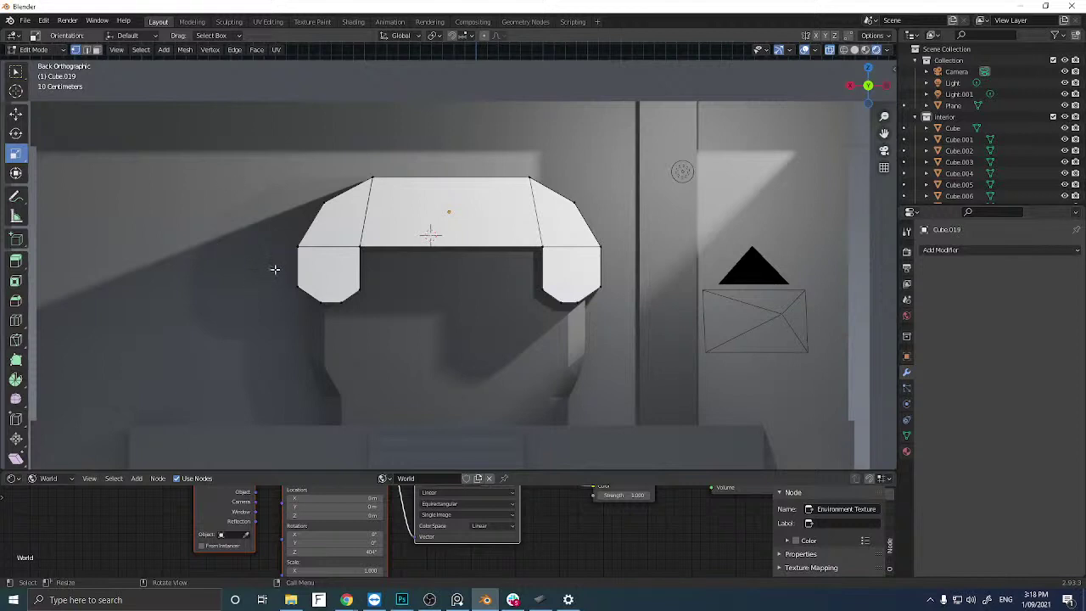
Raise the outer side vertices of both legs along Z to just below the horizontal shoulder edge.
click(297, 287)
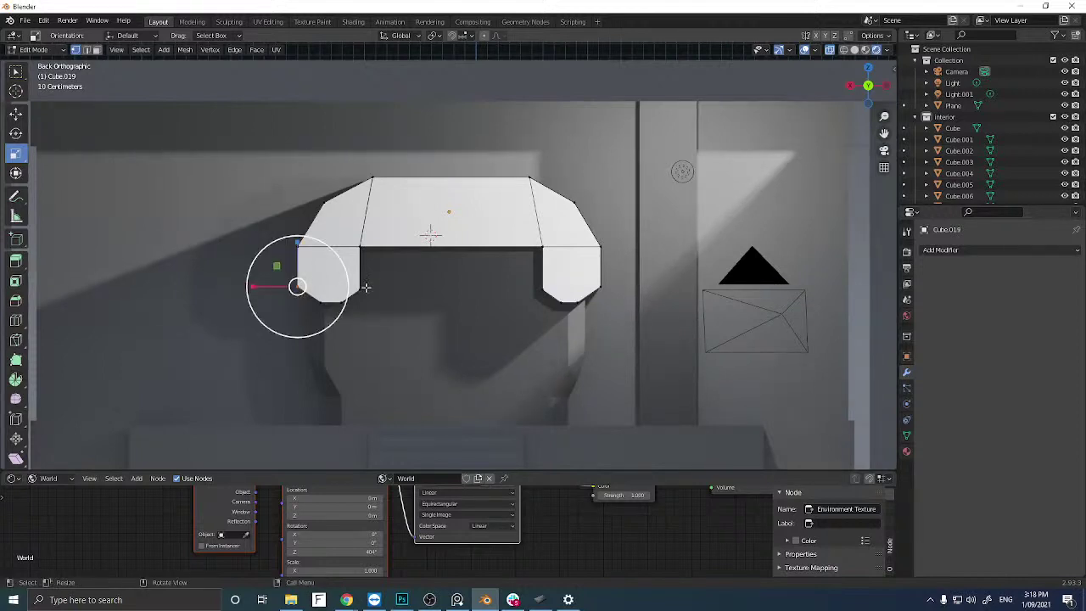
shift+click(595, 286)
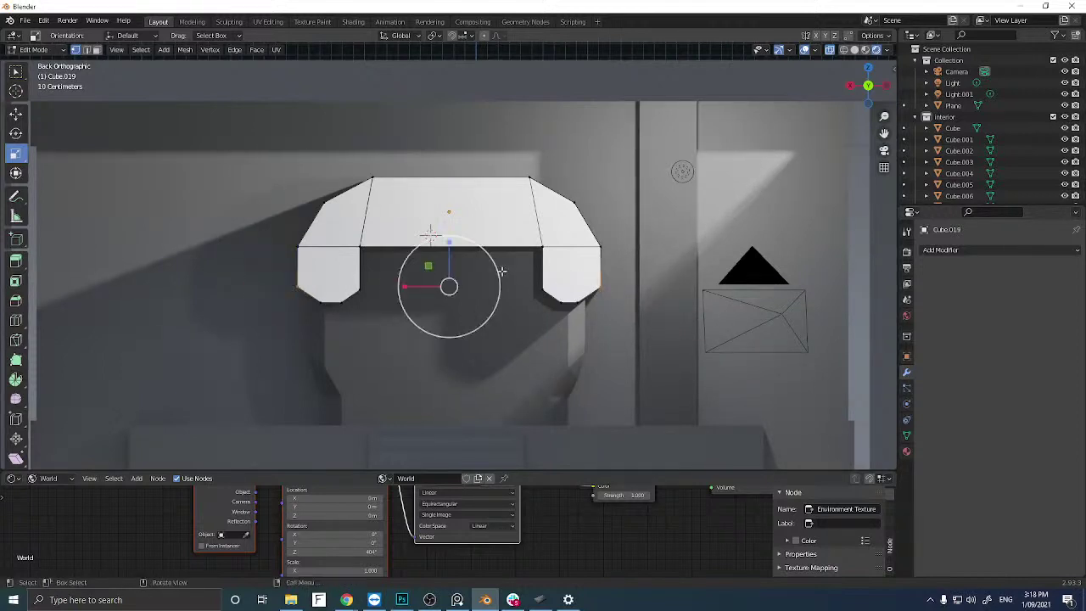
click(15, 113)
drag(449, 248, 449, 231)
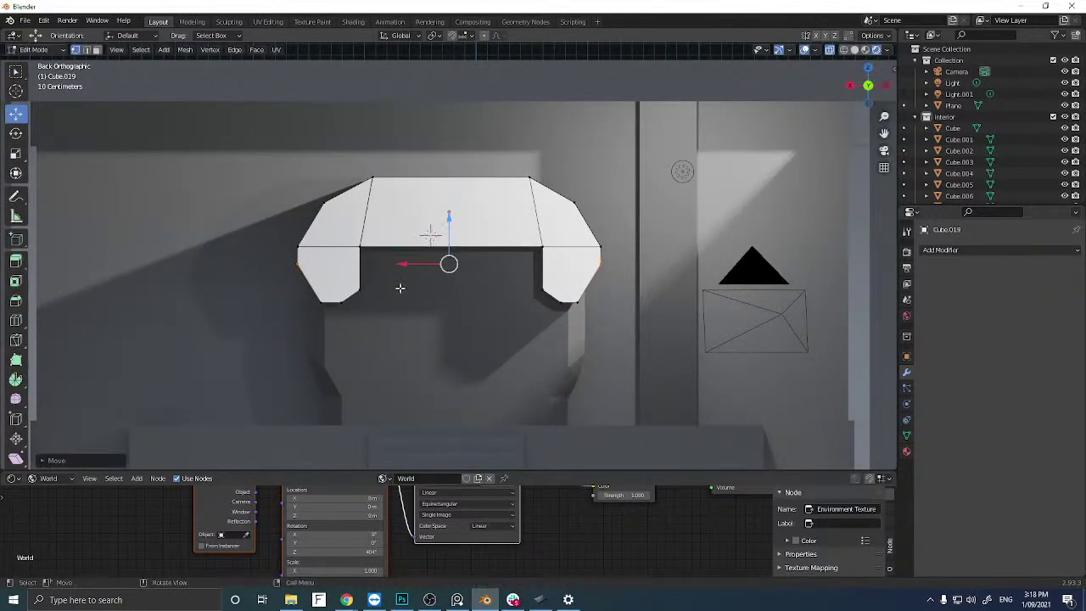
Scale the inner bottom vertices of both legs slightly inward along X to widen the flat leg ends.
click(341, 303)
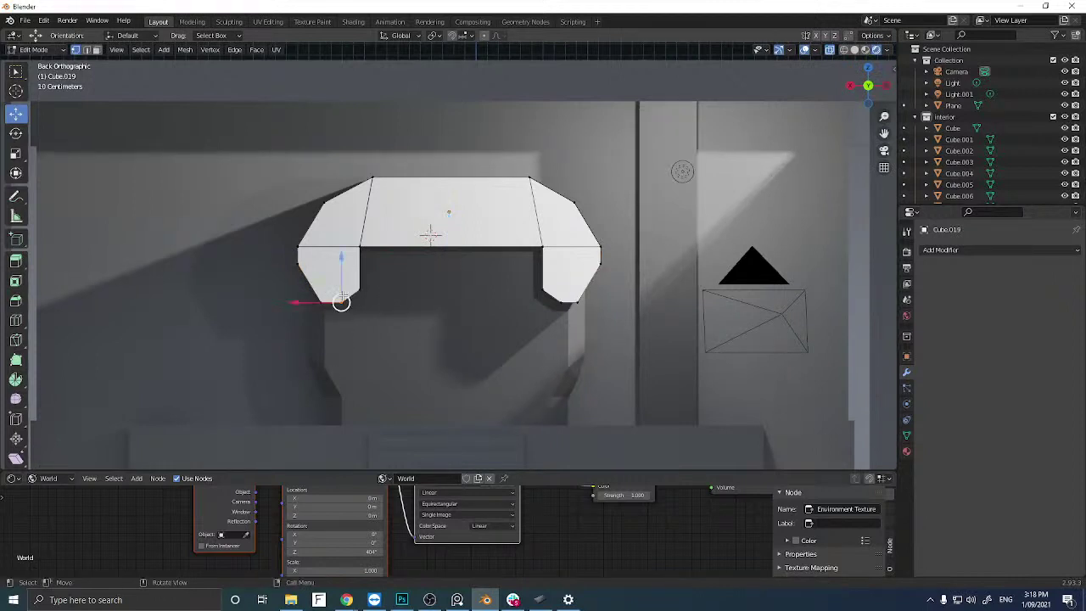
shift+click(565, 303)
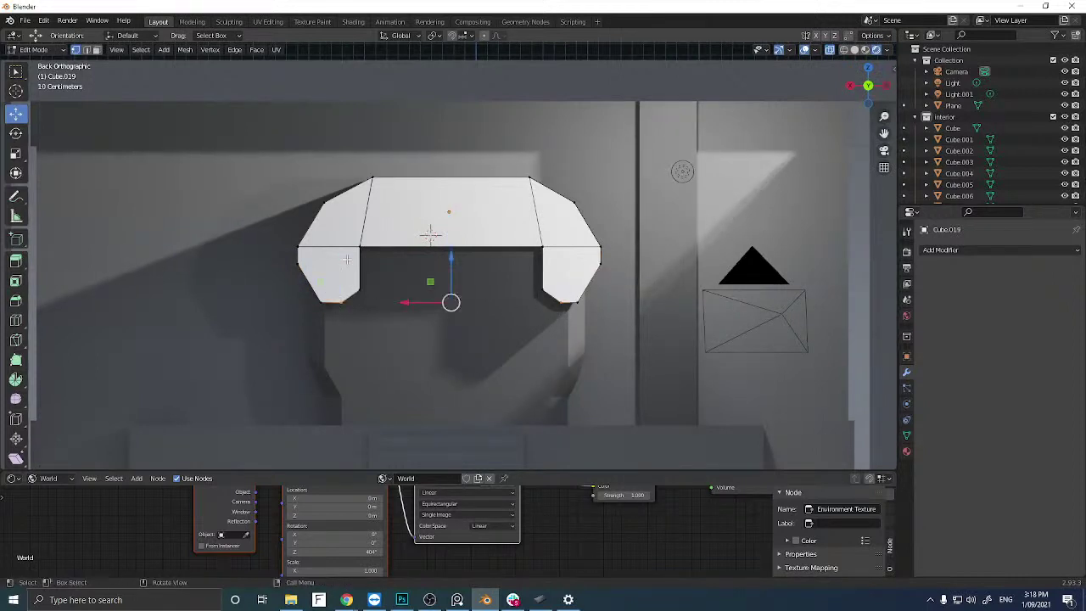
click(16, 152)
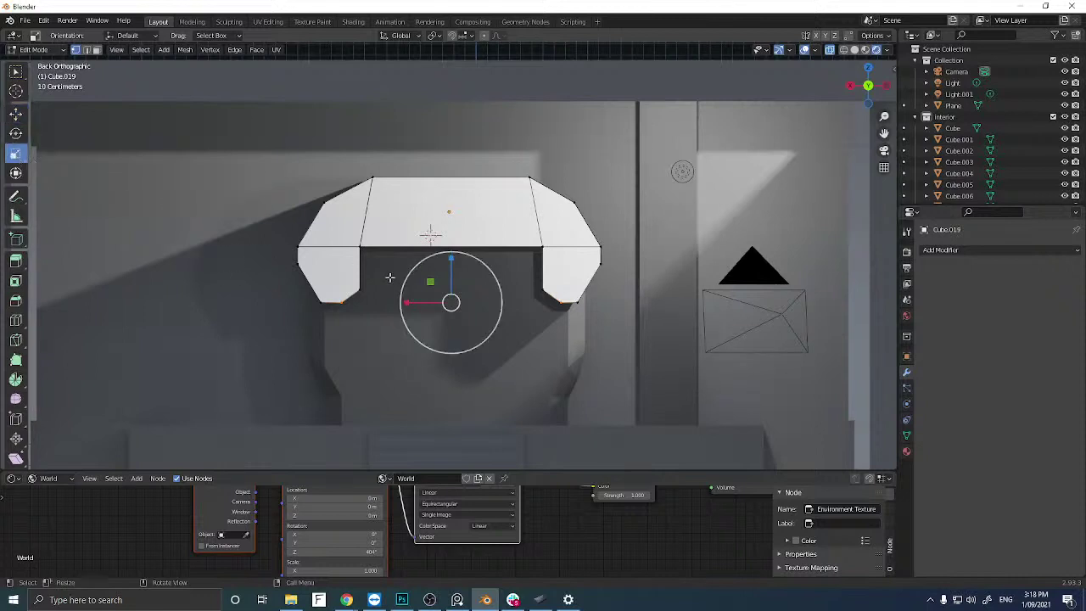
drag(409, 303, 411, 302)
Raise all the lower end vertices of both legs slightly along Z.
drag(293, 337, 581, 281)
click(15, 113)
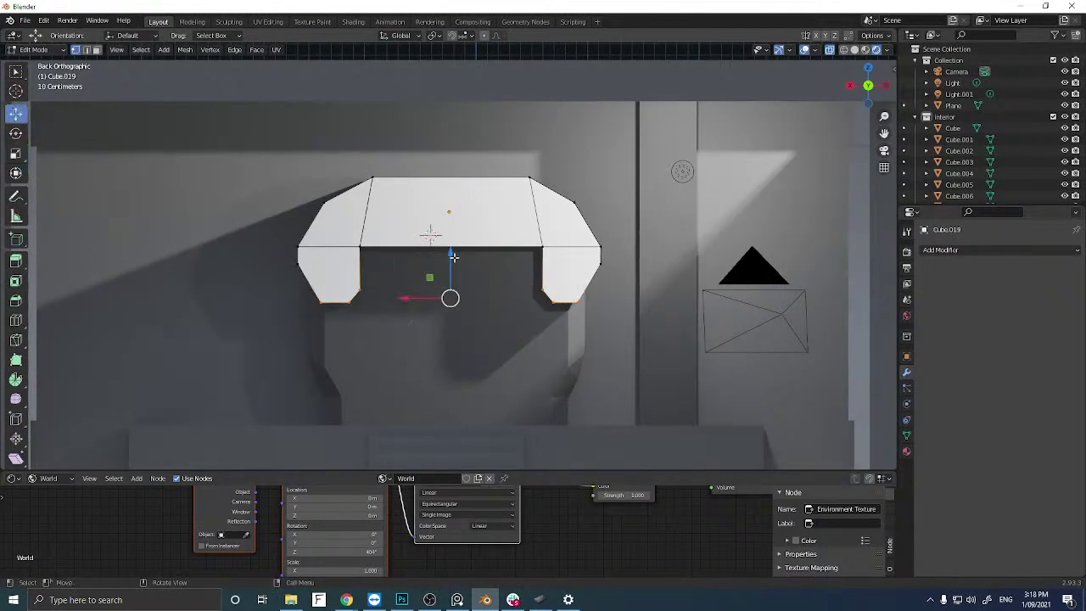
drag(451, 255, 451, 255)
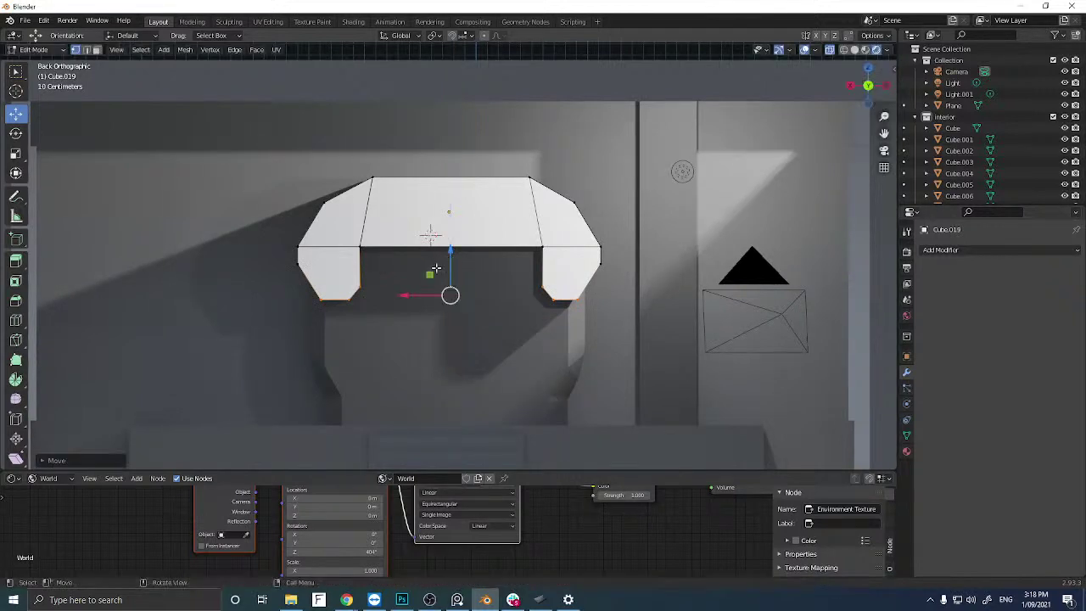
Bevel the inner corner edges where both legs meet the arch's underside by about 0.13 m with one segment.
middle_drag(413, 270, 323, 258)
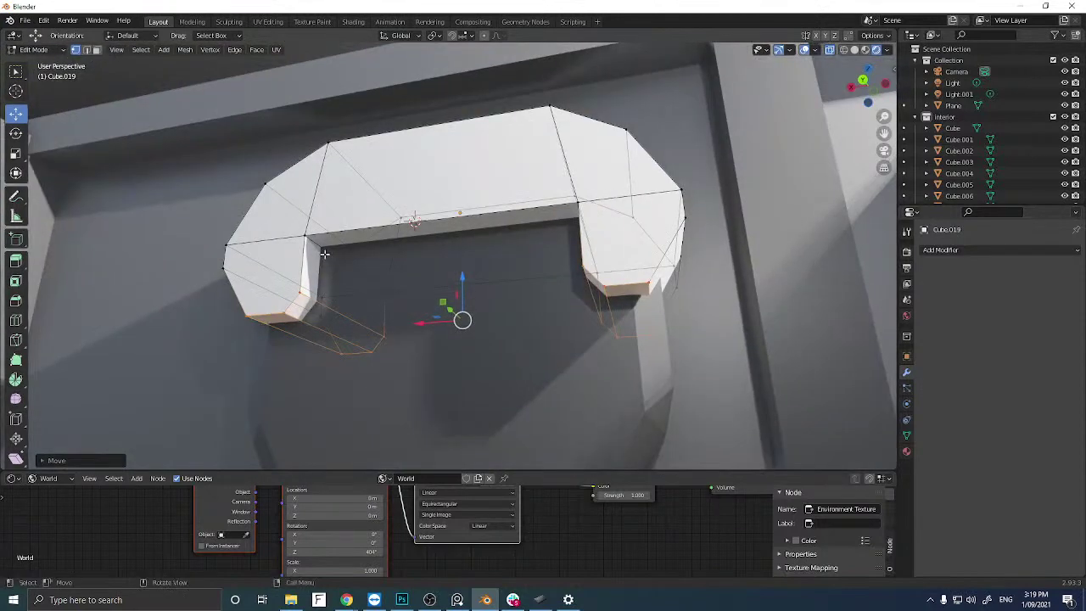
key(2)
click(316, 246)
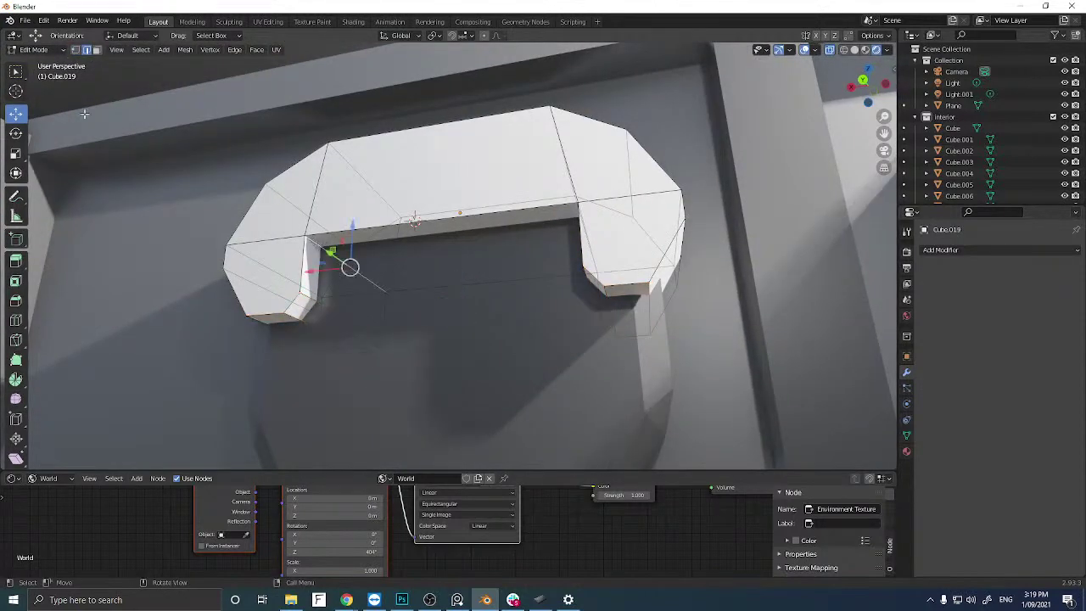
middle_drag(459, 276, 517, 307)
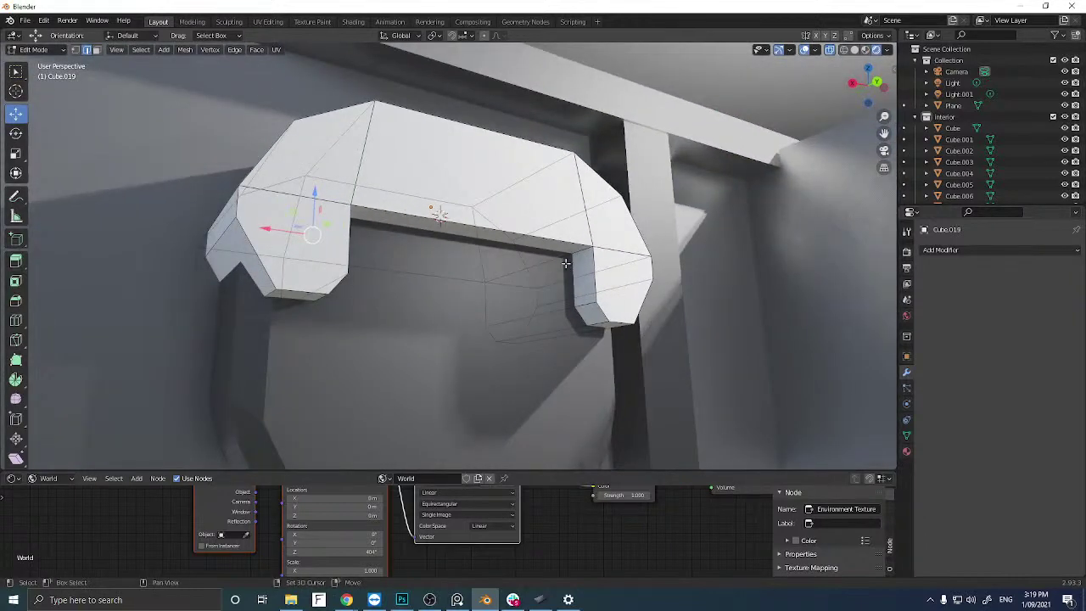
ctrl+click(424, 286)
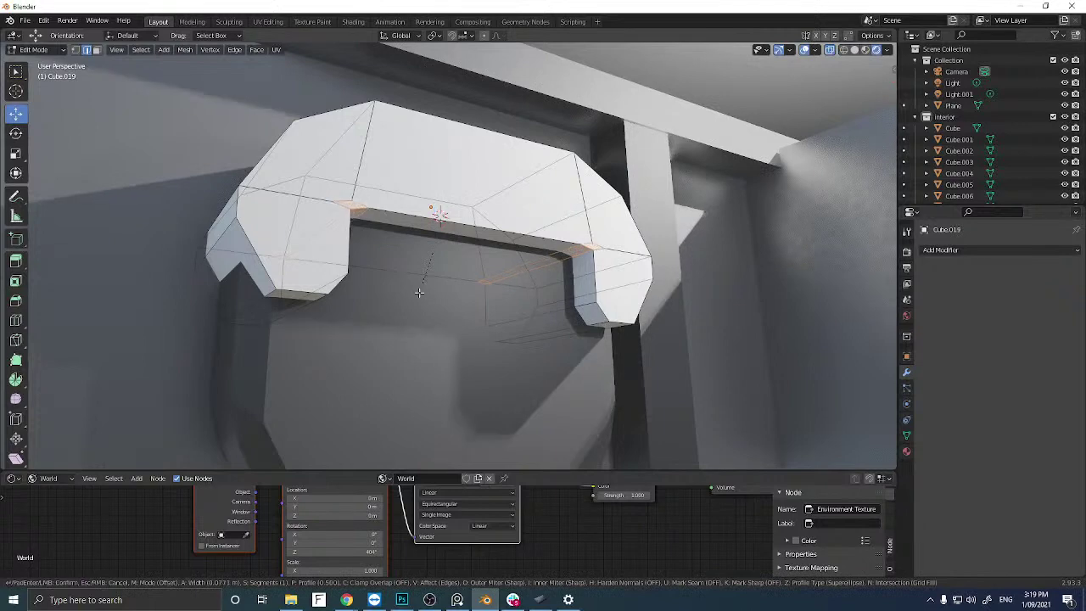
key(ctrl+b)
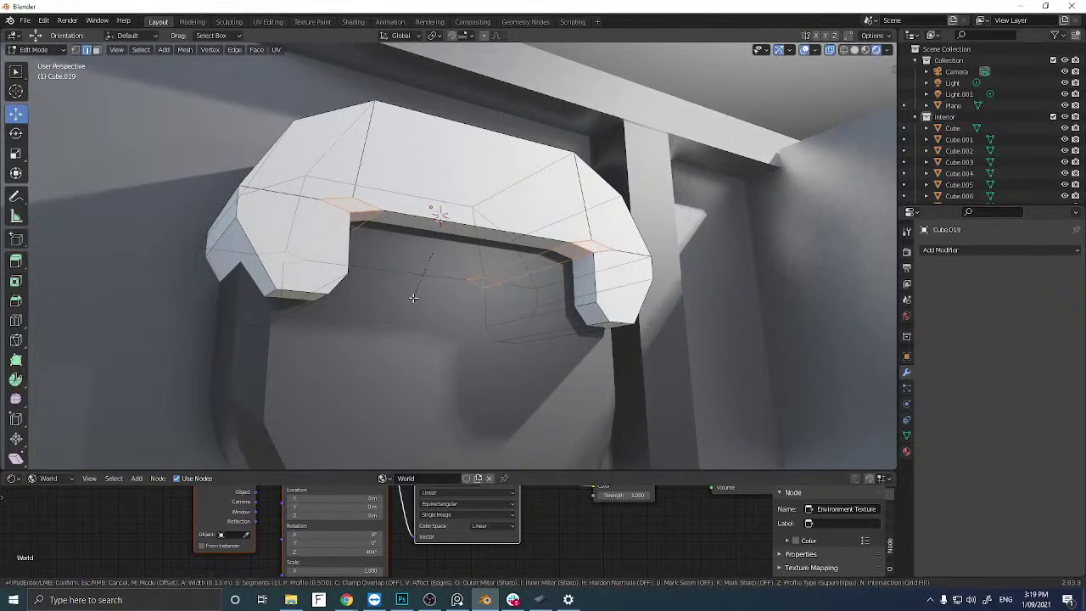
click(413, 297)
middle_drag(439, 294, 374, 315)
click(698, 195)
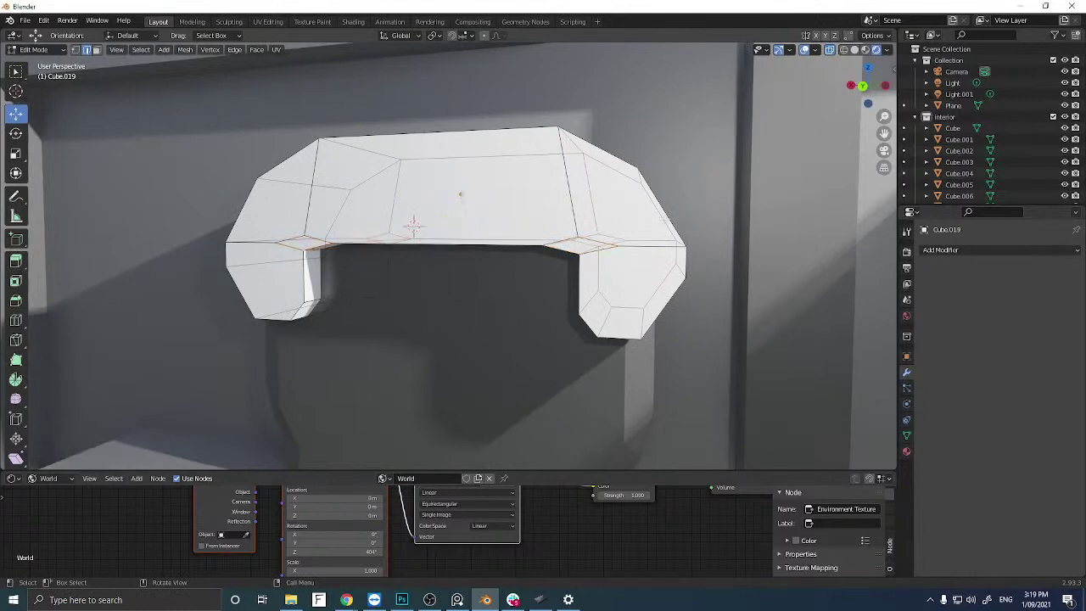
In the back view, lower the inner leg vertices of both new bevels along Z to form steeper chamfers under the arch.
middle_drag(698, 196, 680, 213)
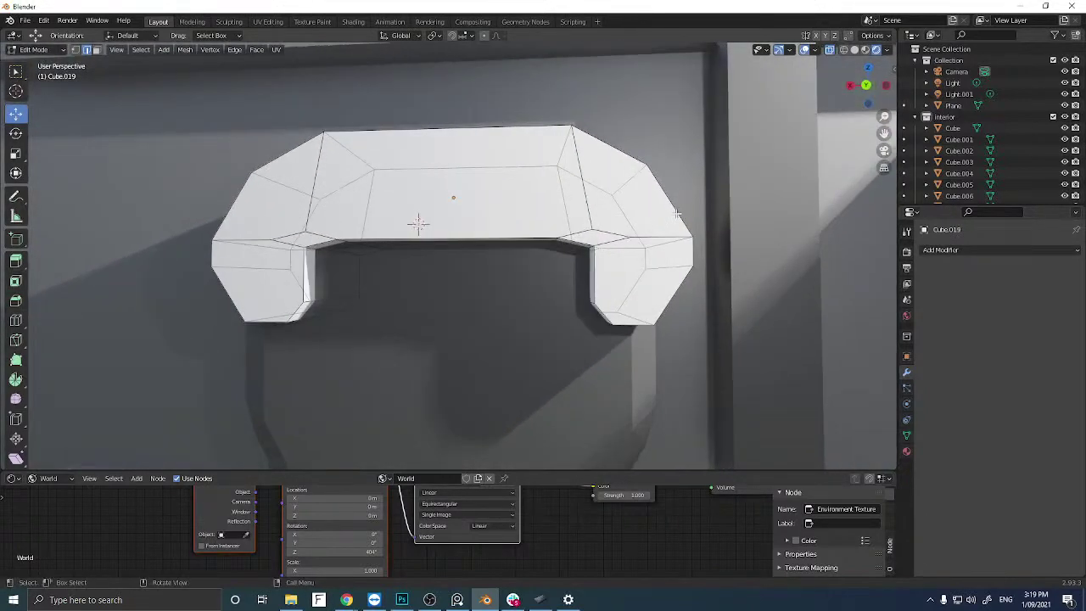
click(865, 86)
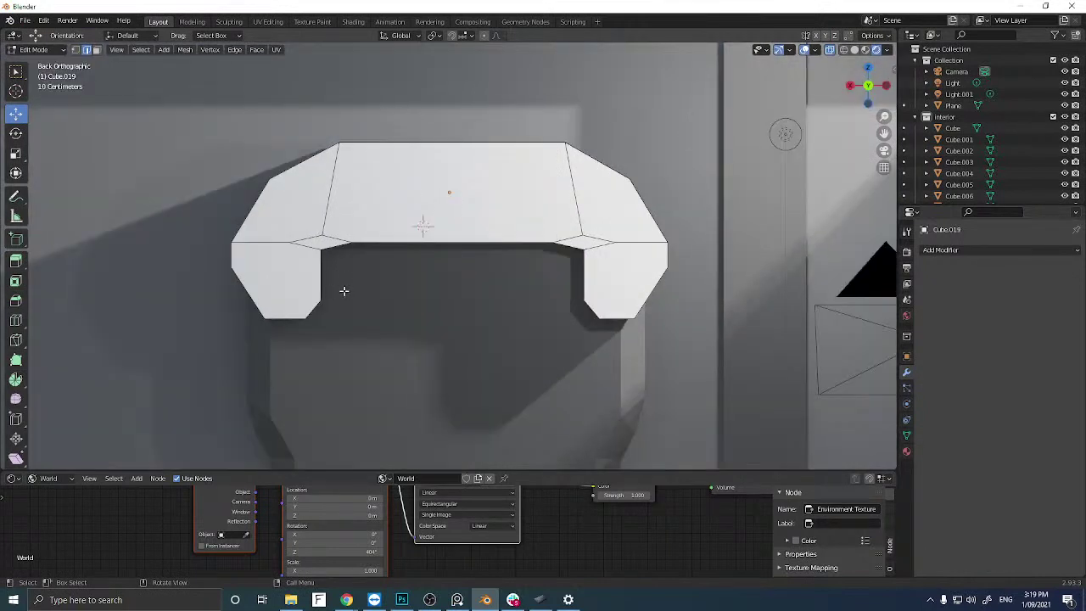
key(1)
click(323, 260)
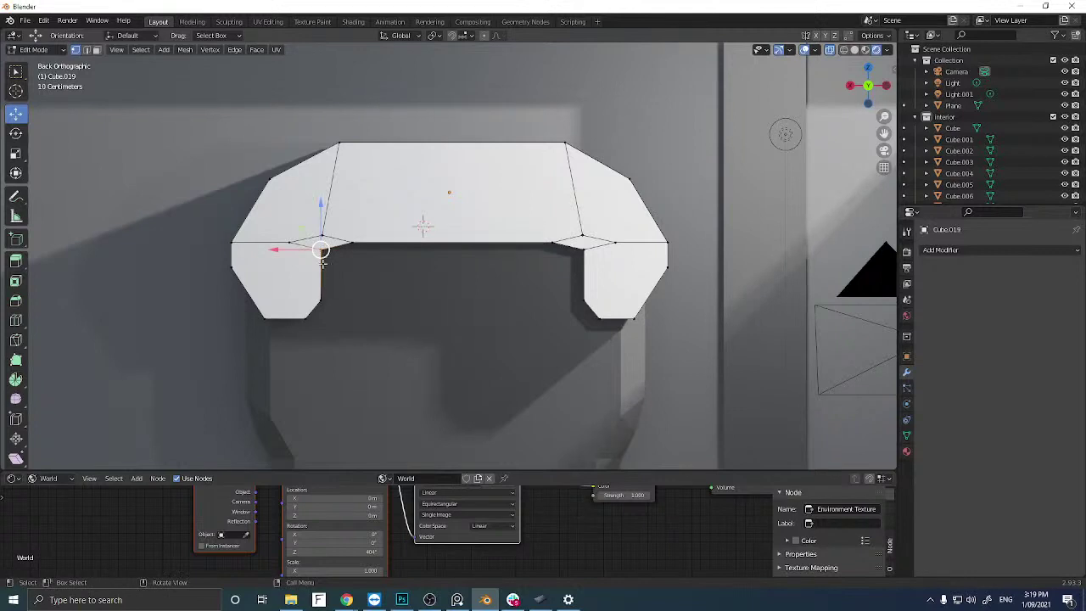
shift+click(584, 247)
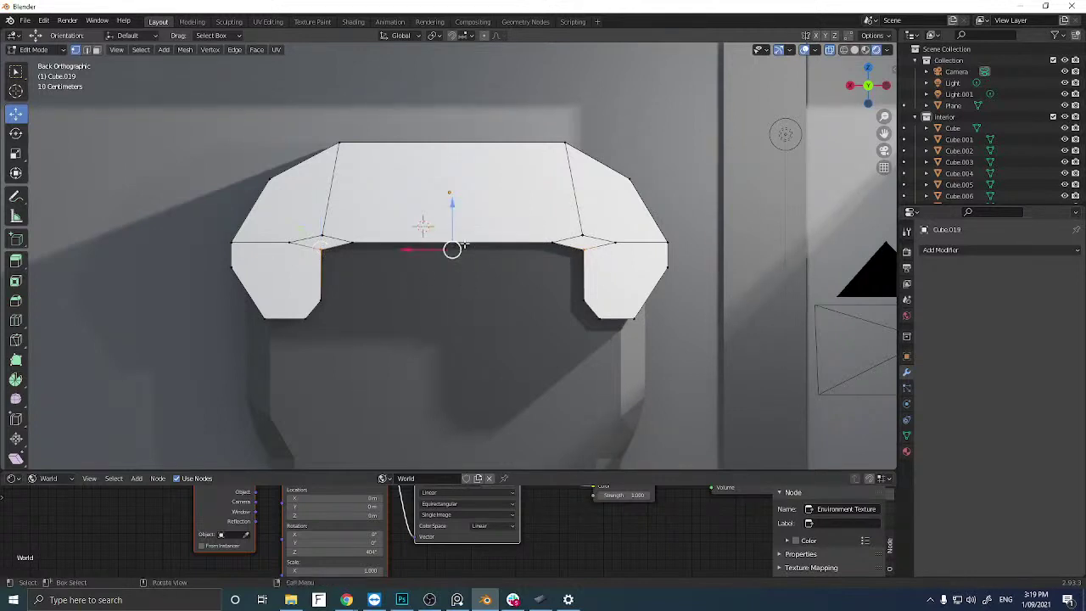
drag(452, 238, 454, 238)
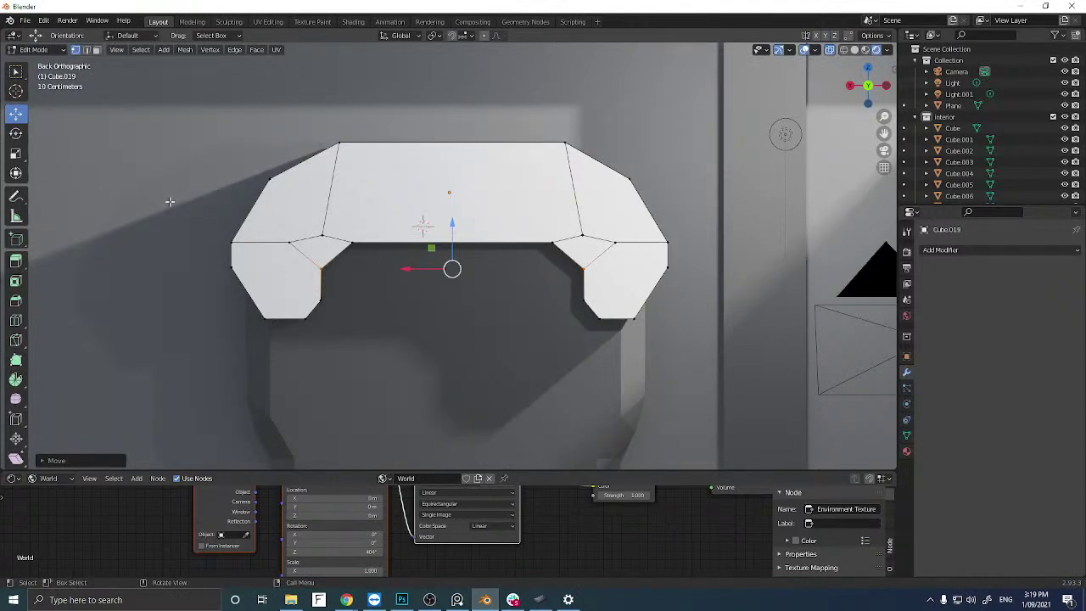
Raise the upper outer shoulder vertices on both sides of the arch along Z, to just below its top edge.
click(269, 178)
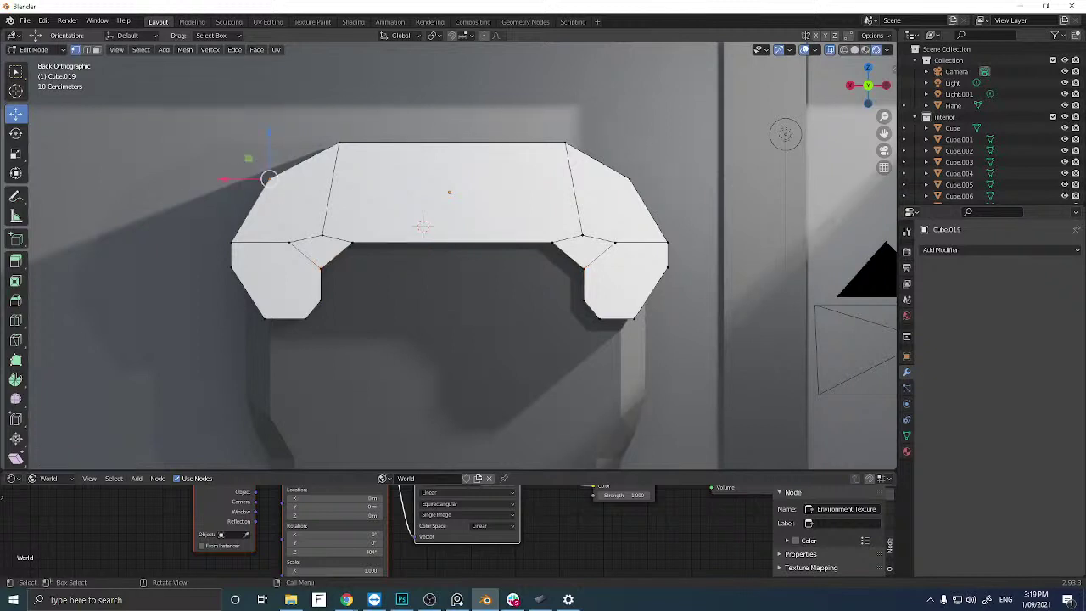
shift+click(629, 179)
key(g)
key(z)
click(34, 157)
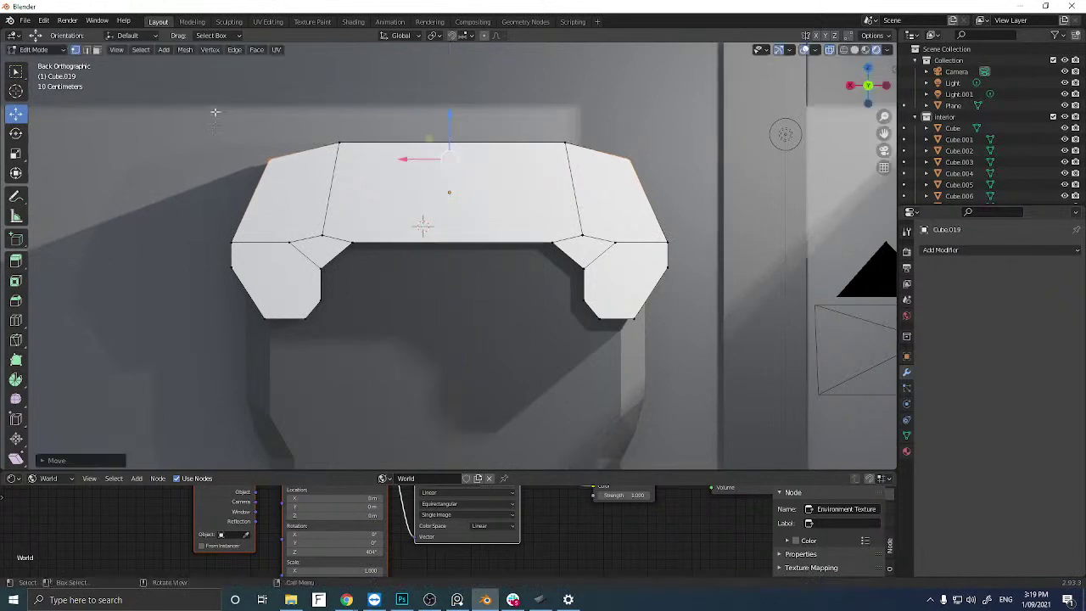
Scale both upper shoulder vertices inward along X and raise them level with the arch's top edge.
click(16, 153)
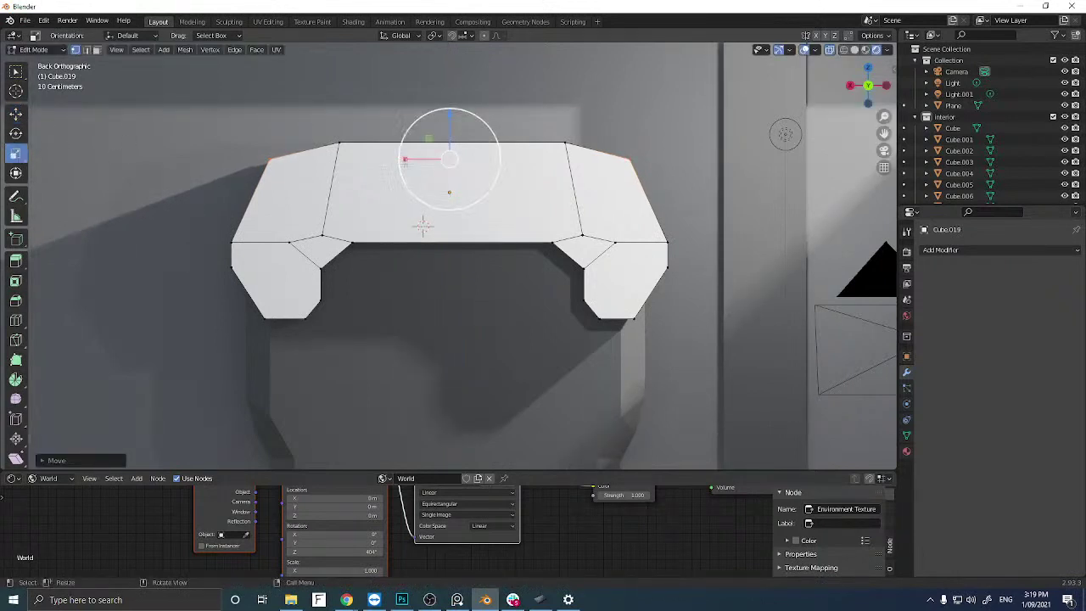
drag(405, 159, 416, 161)
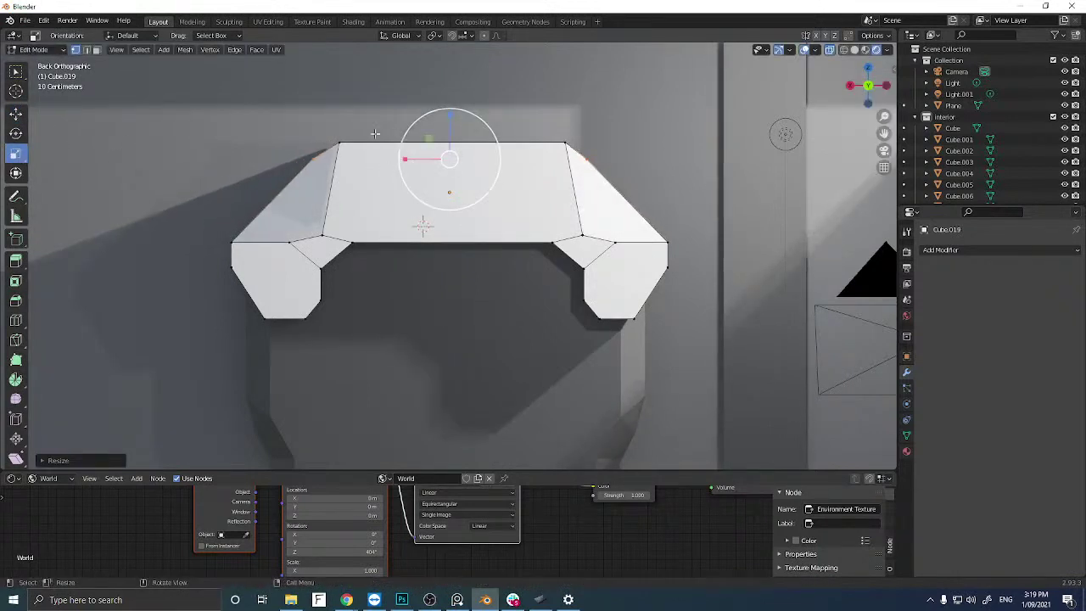
click(15, 113)
drag(444, 127, 451, 108)
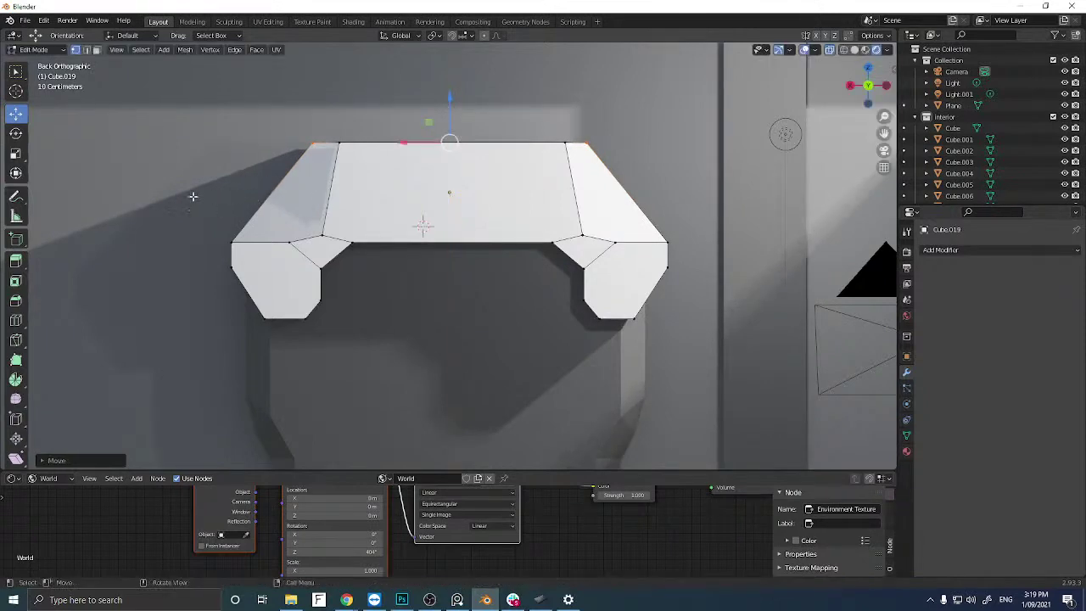
middle_drag(235, 227, 356, 77)
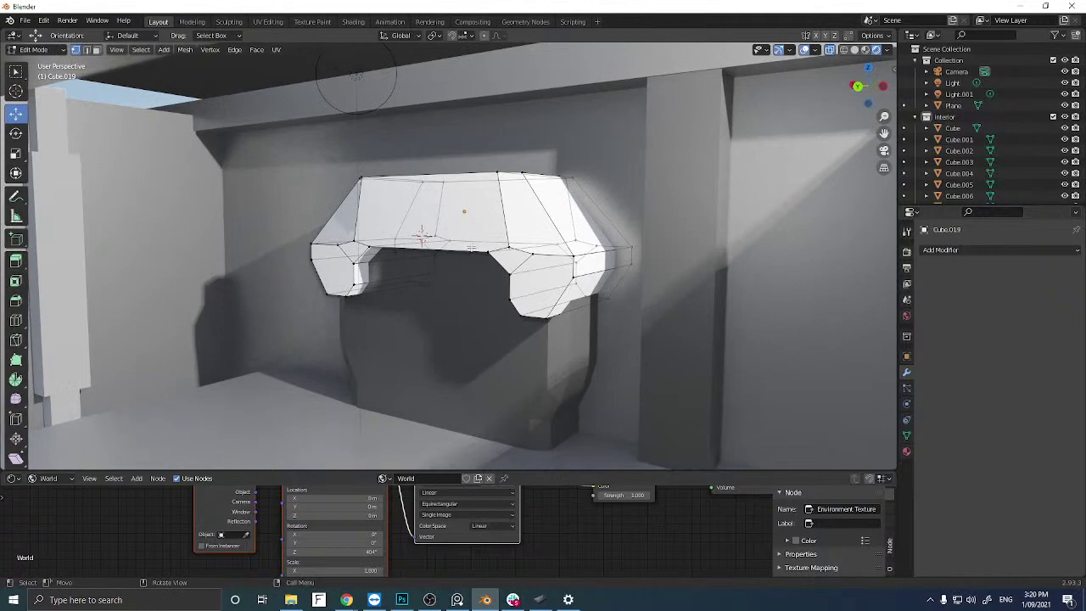
With X-ray off, select all faces of the arch and try to bevel every edge with one segment.
key(3)
click(830, 49)
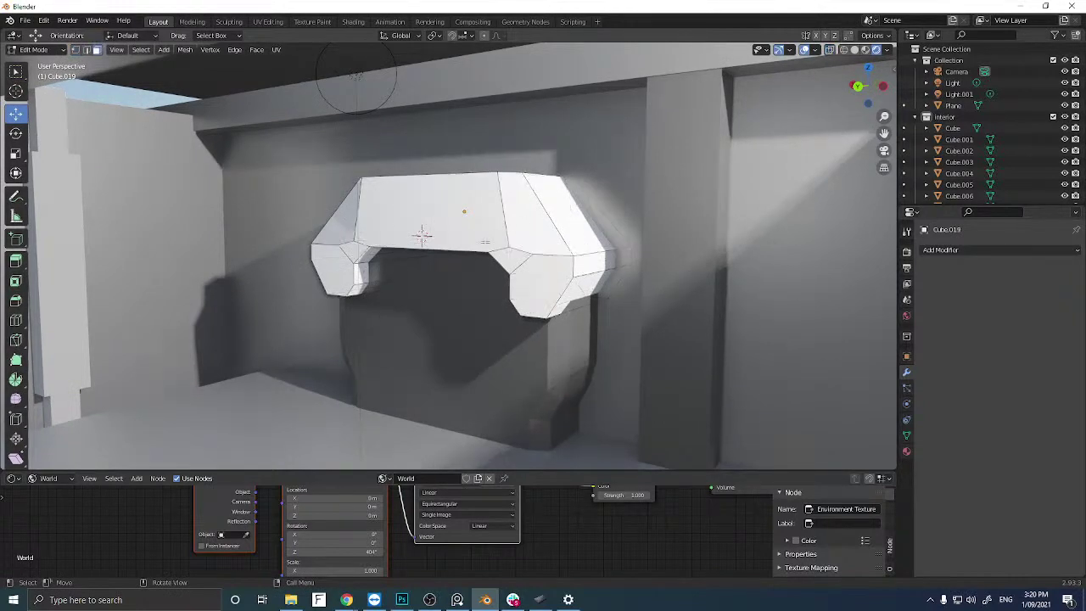
key(l)
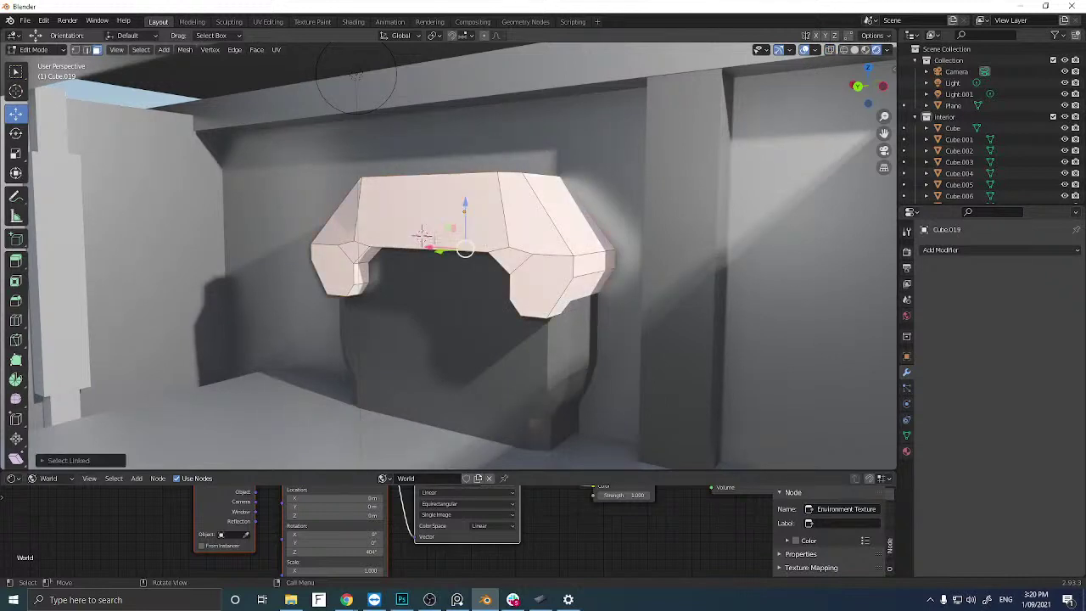
key(ctrl+b)
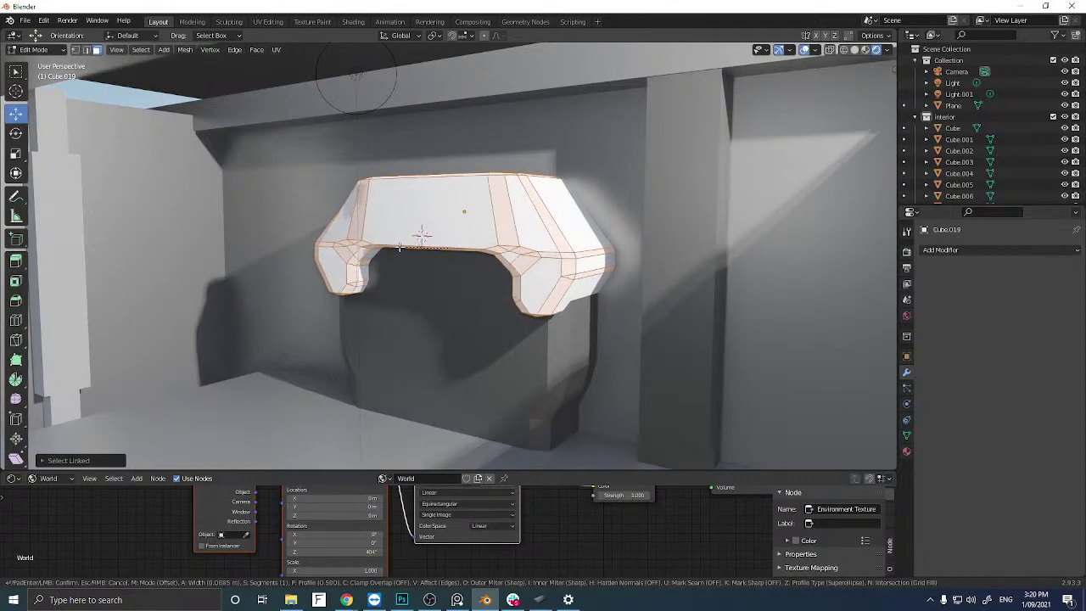
click(399, 247)
Return to Object Mode and shift the whole arch piece along the Y axis.
middle_drag(399, 247, 133, 191)
key(a)
key(Tab)
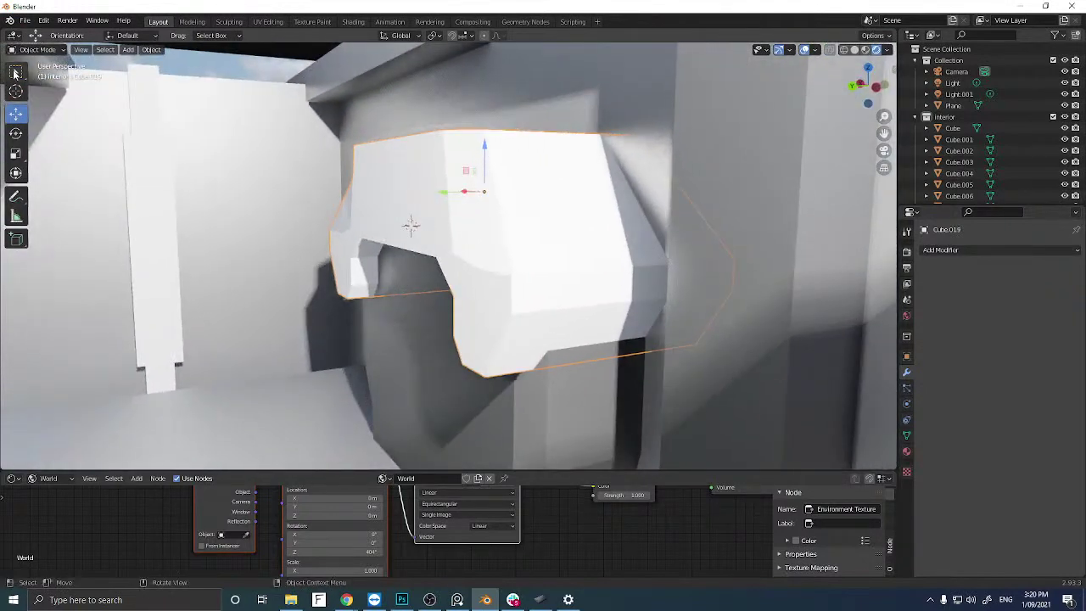
middle_drag(436, 197, 538, 154)
key(g)
key(y)
click(463, 196)
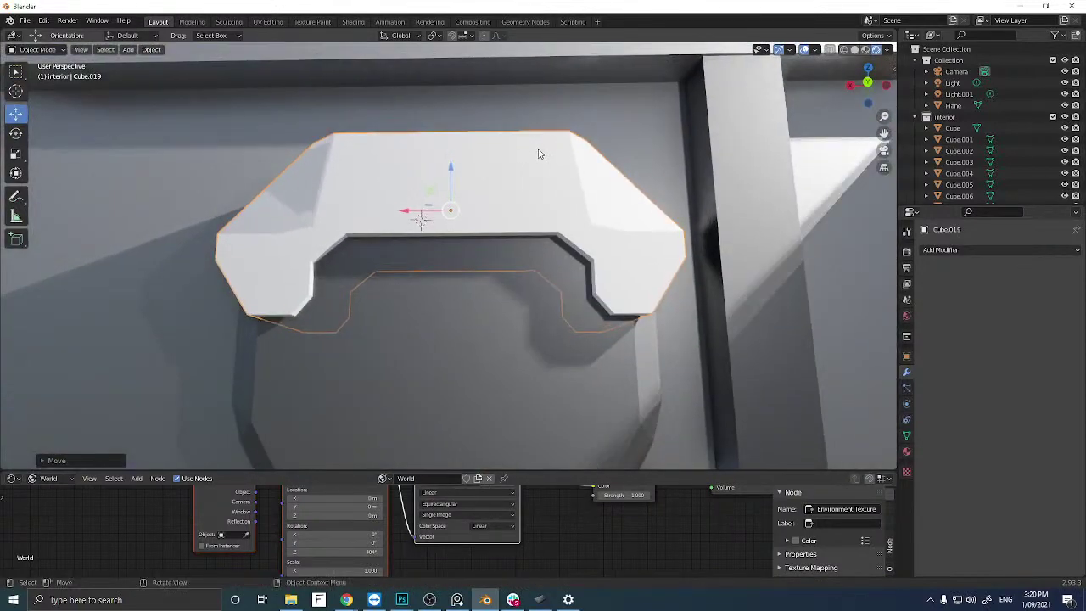
Hide the large surface Cube.003 that blocks the close-up view of the arch.
scroll(485, 178, down, 3)
scroll(468, 213, up, 6)
scroll(463, 212, down, 6)
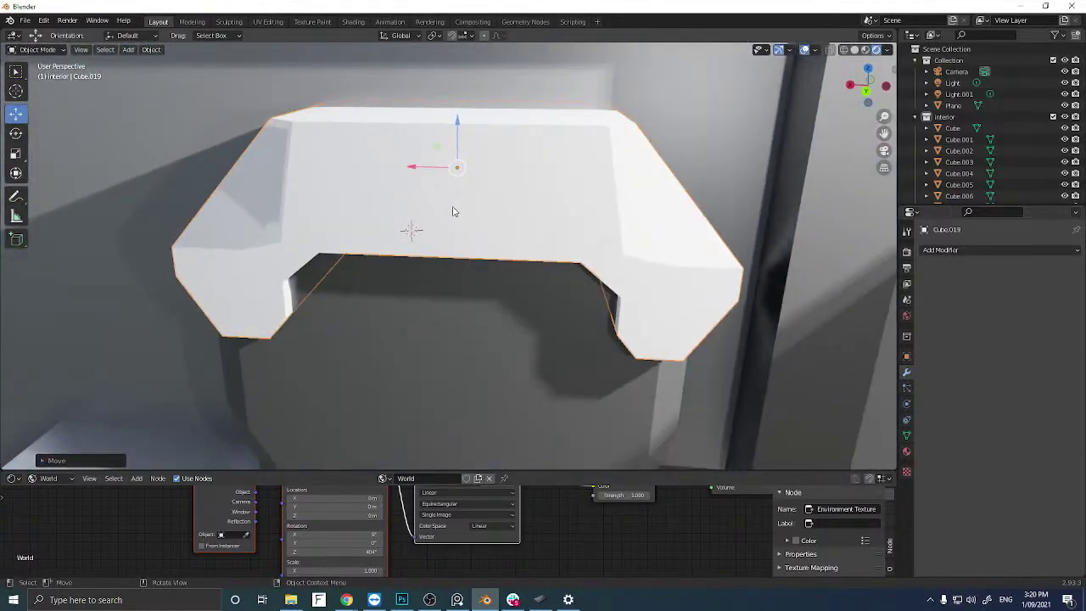
middle_drag(453, 211, 364, 176)
scroll(351, 185, up, 6)
scroll(351, 185, down, 7)
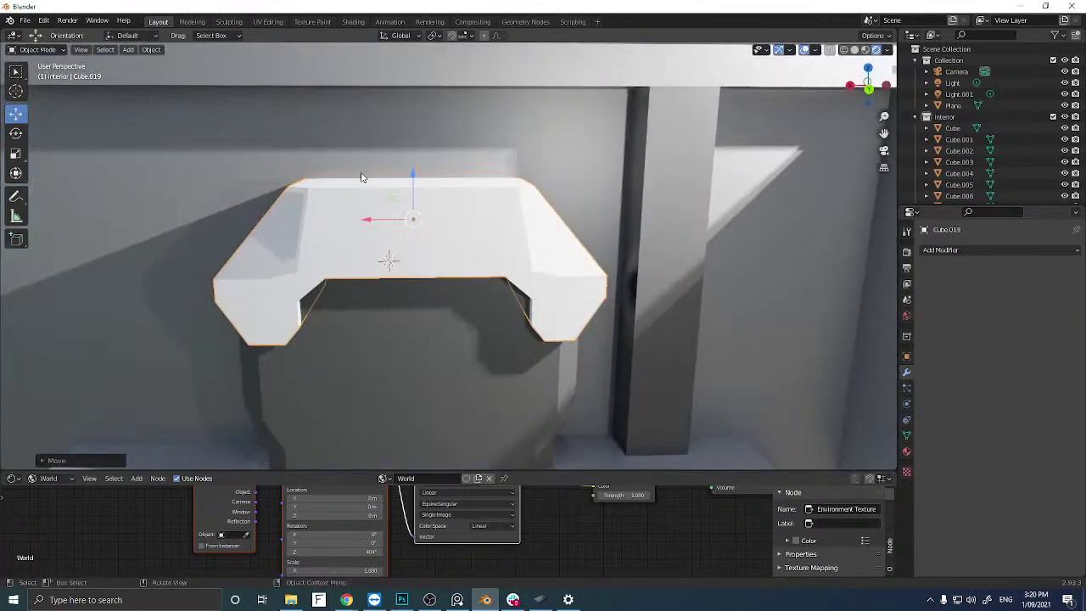
scroll(366, 191, up, 5)
click(374, 174)
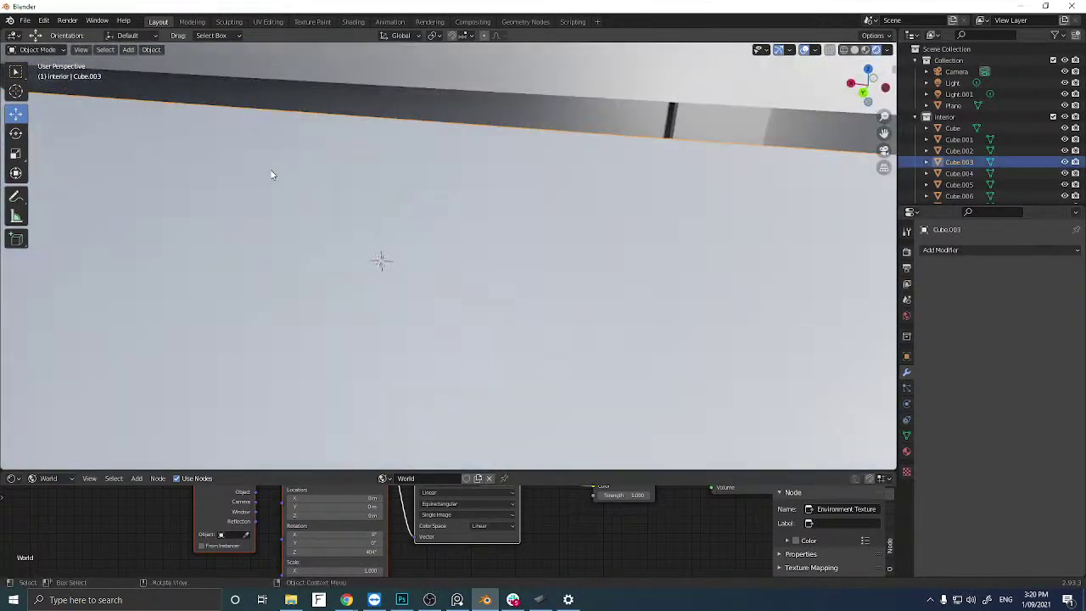
key(h)
Select the arch's top faces in Edit Mode and scale them down uniformly to about 0.77.
middle_drag(274, 172, 389, 197)
click(389, 197)
key(Tab)
click(384, 192)
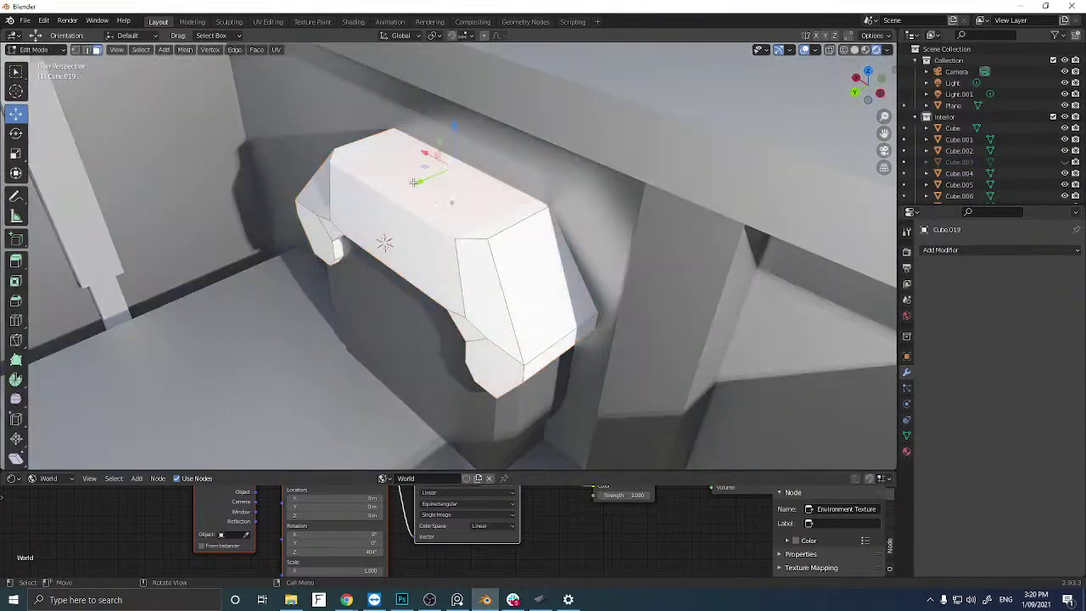
middle_drag(311, 161, 406, 185)
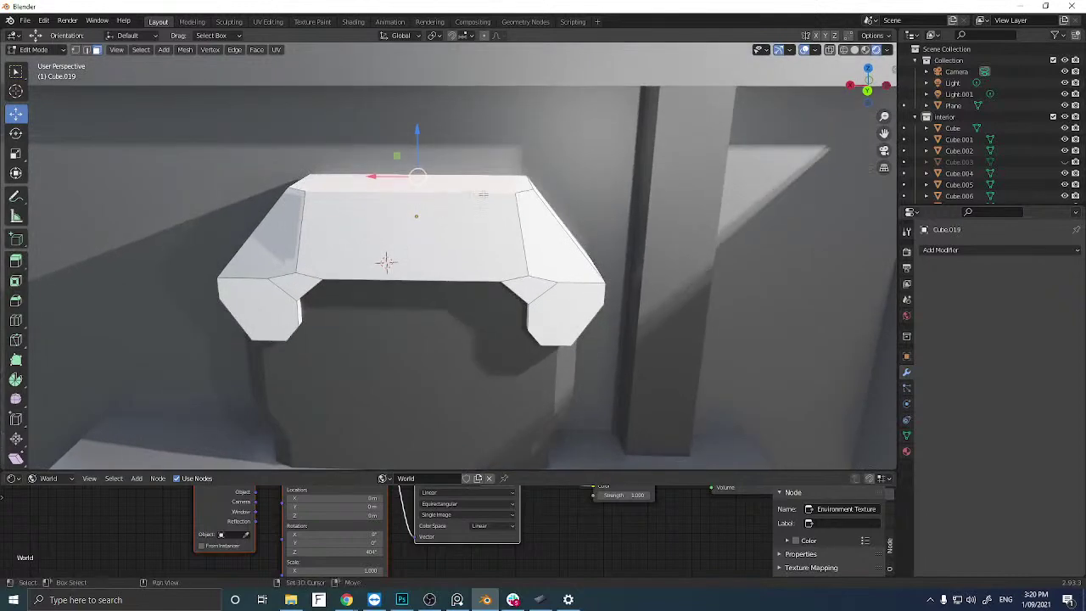
click(358, 186)
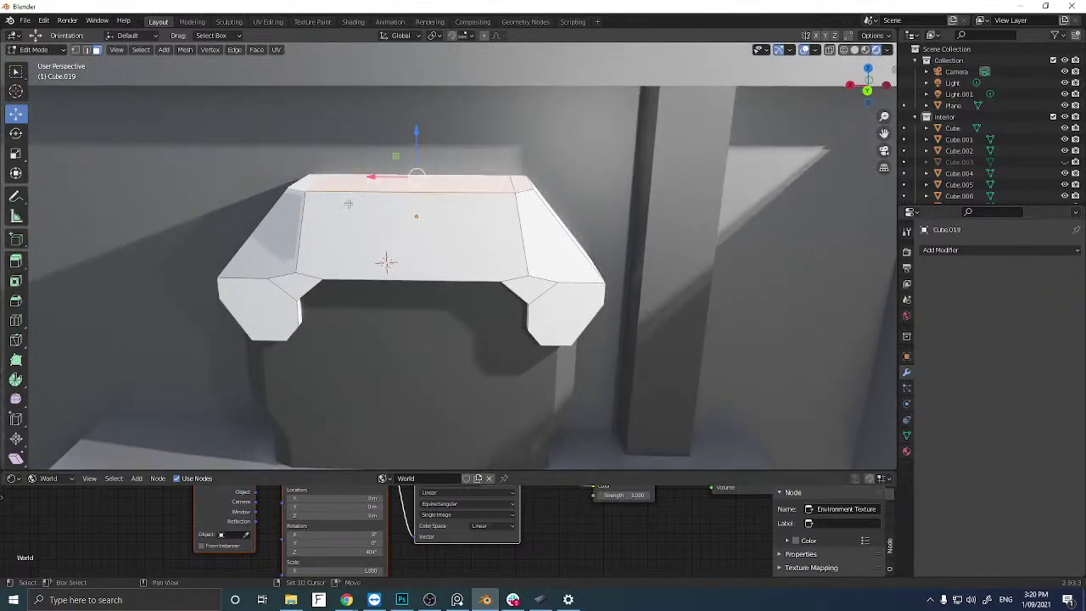
middle_drag(321, 181, 321, 234)
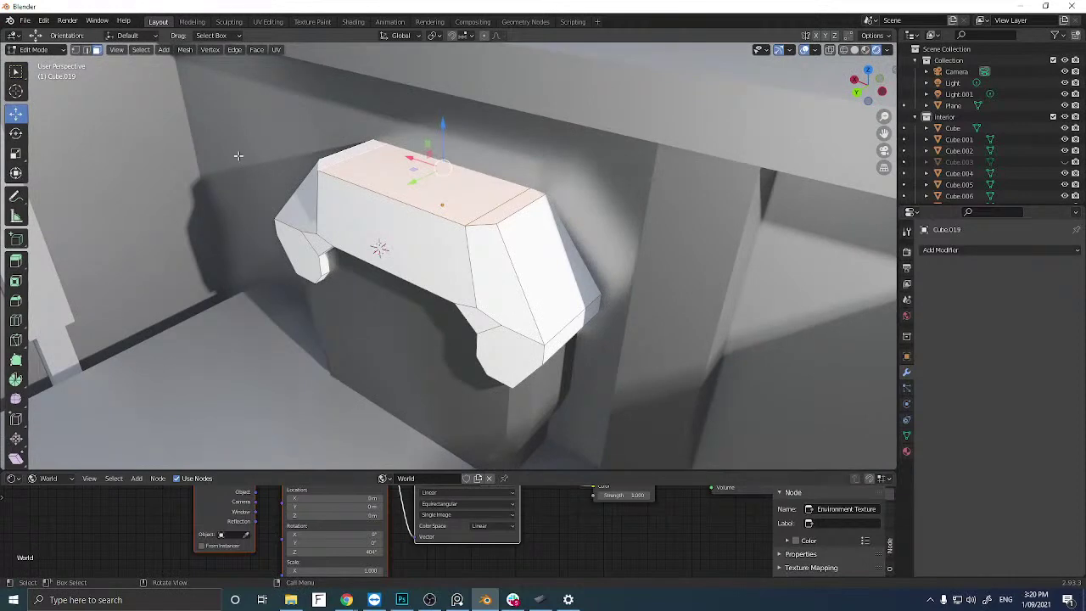
key(s)
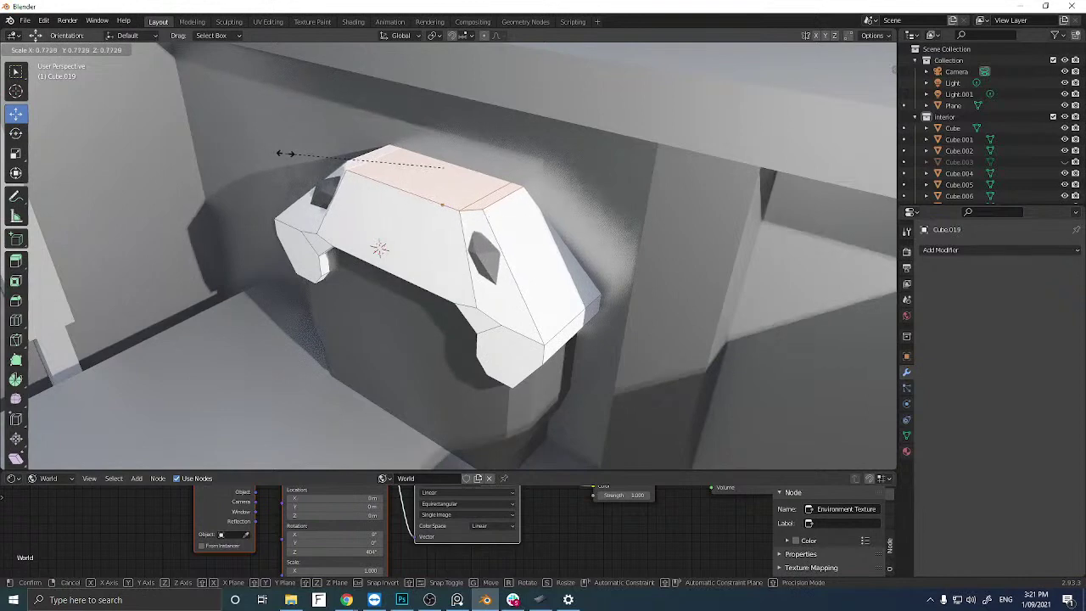
click(285, 154)
Try moving the scaled top faces outward along Y, then undo that move.
scroll(386, 209, up, 6)
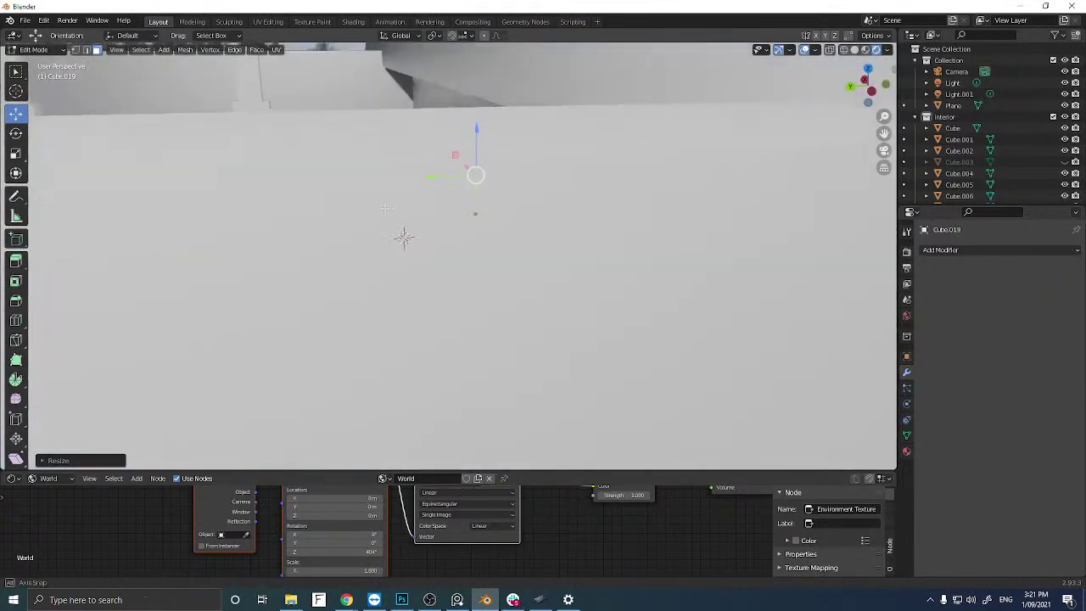
scroll(386, 208, down, 6)
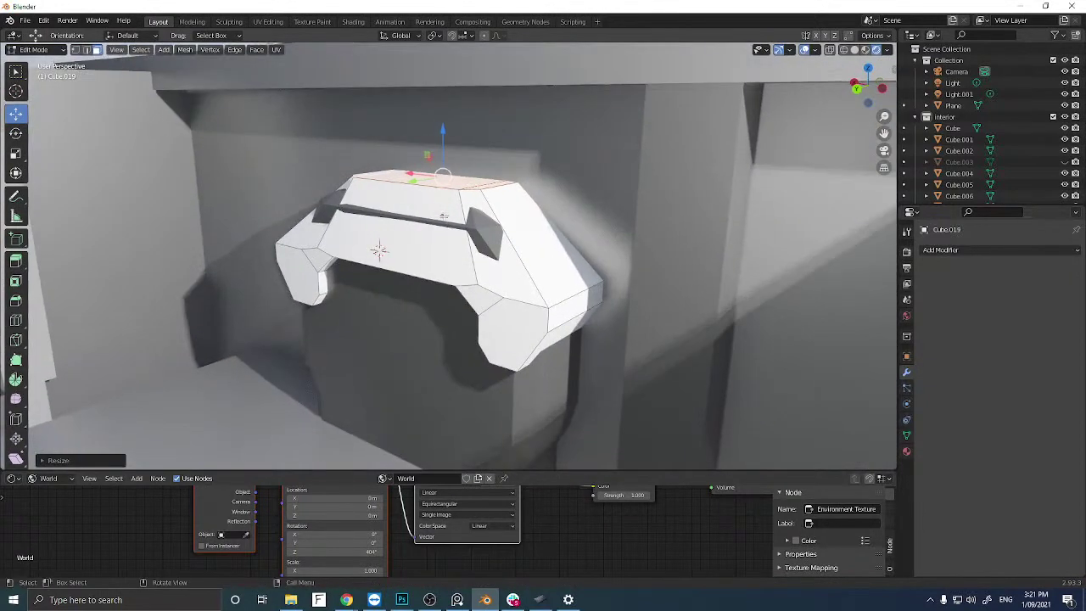
scroll(444, 215, up, 6)
scroll(411, 219, down, 6)
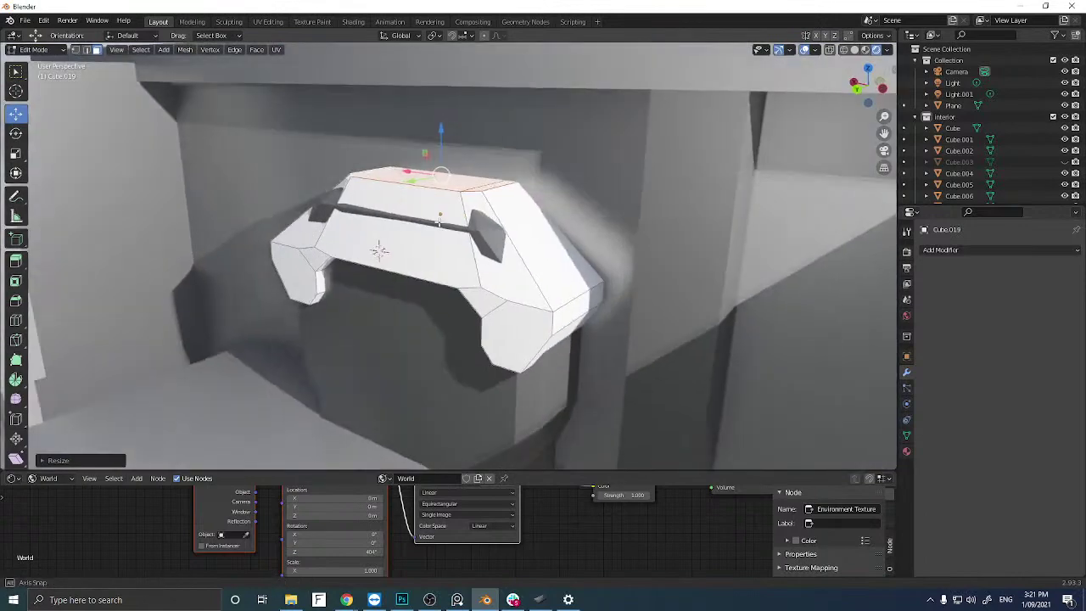
middle_drag(271, 188, 420, 183)
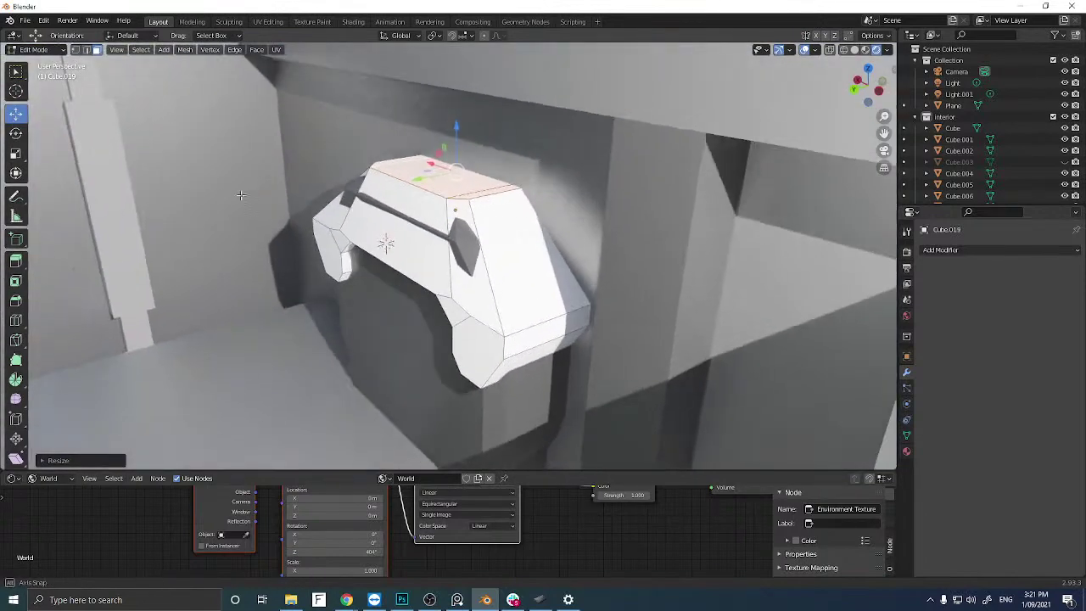
key(g)
key(y)
click(410, 182)
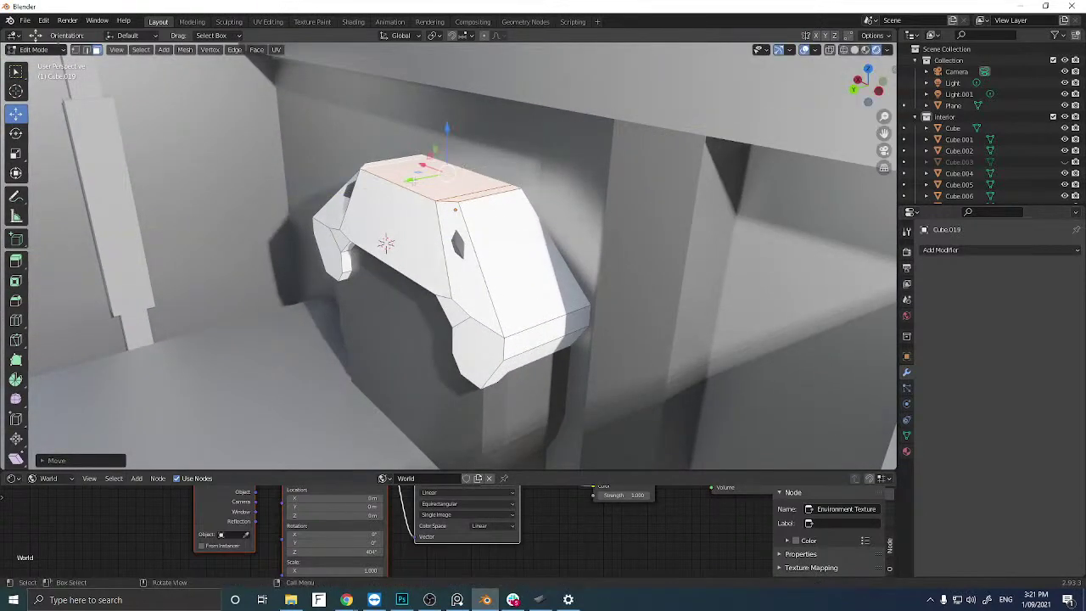
key(ctrl+z)
In Object Mode, move the whole arch outward along Y so it covers the panel showing through its faces.
key(Tab)
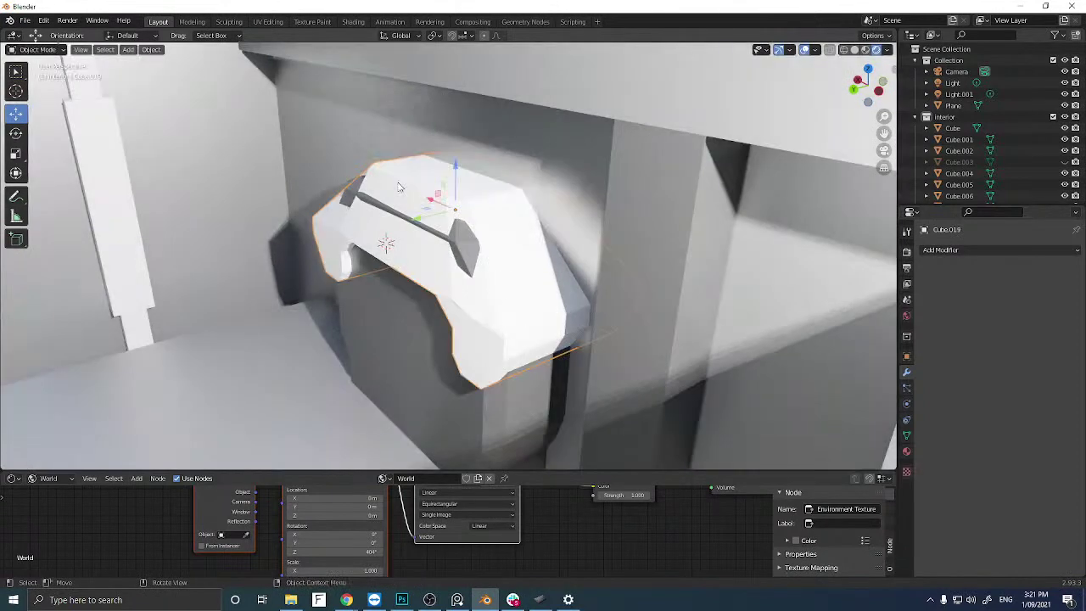
key(g)
key(y)
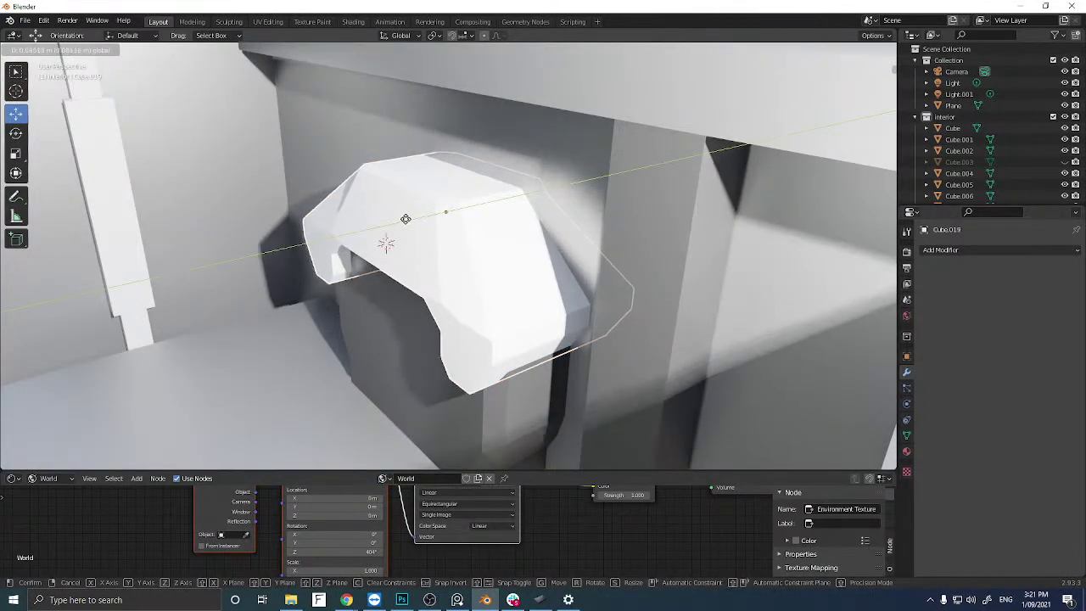
click(405, 220)
middle_drag(405, 220, 381, 213)
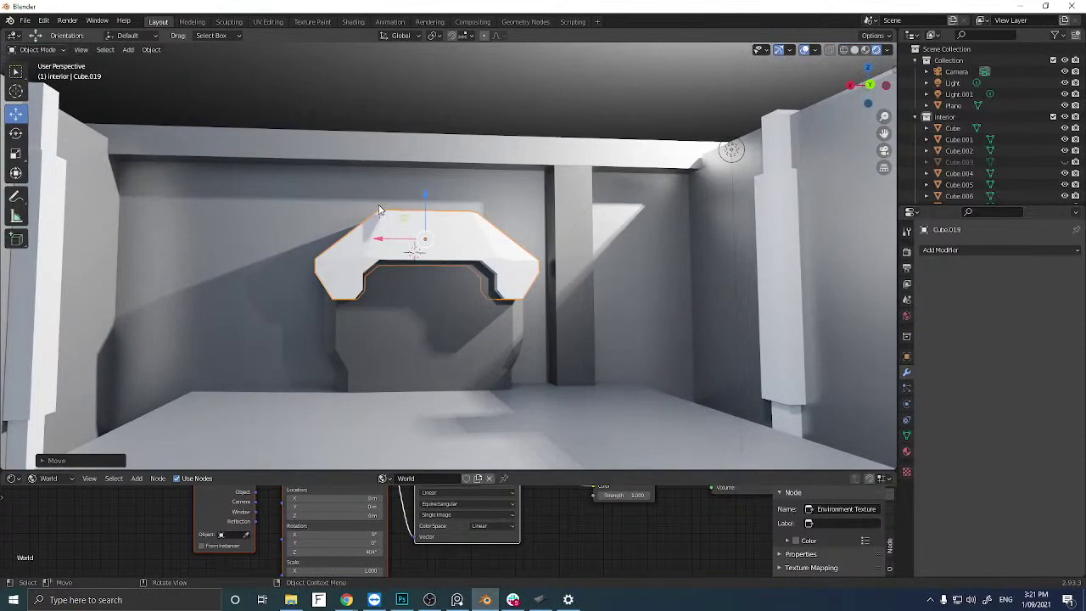
scroll(349, 209, down, 3)
scroll(383, 264, up, 3)
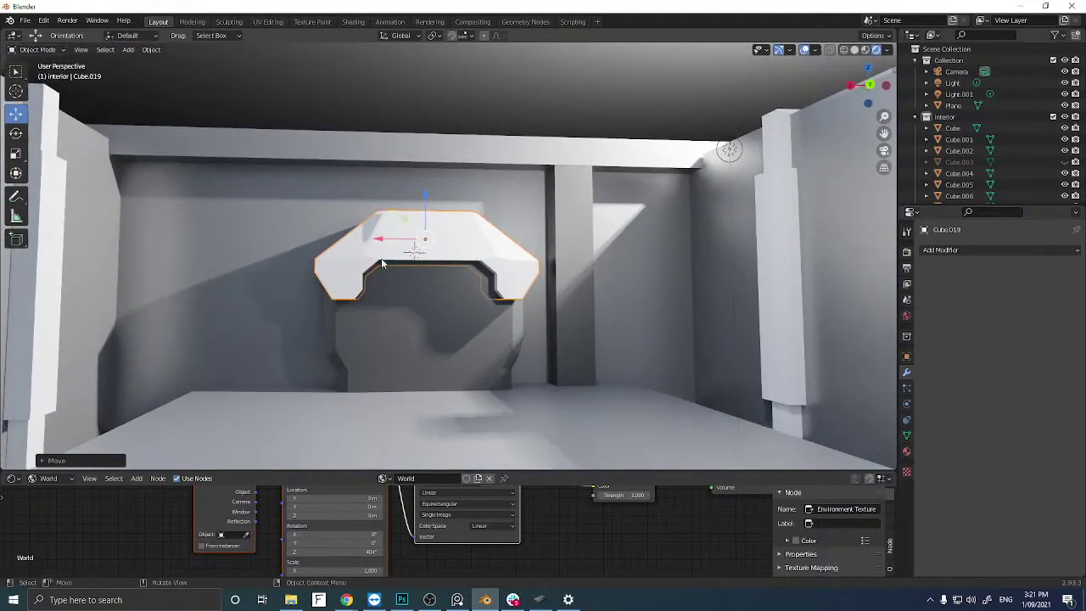
Edit the panel behind the arch in back view and add a vertical loop cut through its centre.
click(414, 338)
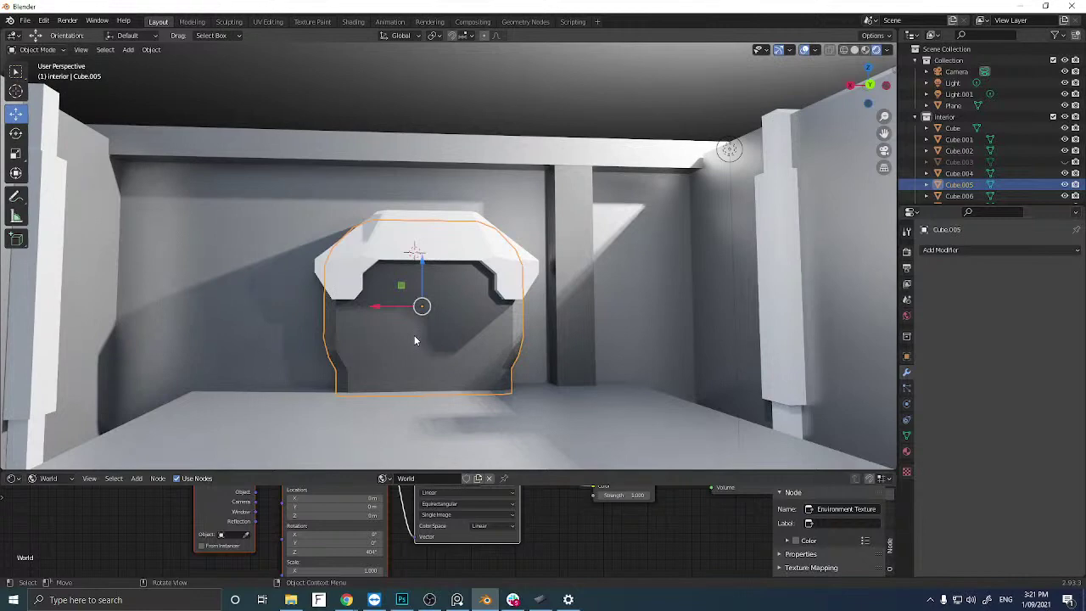
key(Tab)
scroll(414, 332, up, 4)
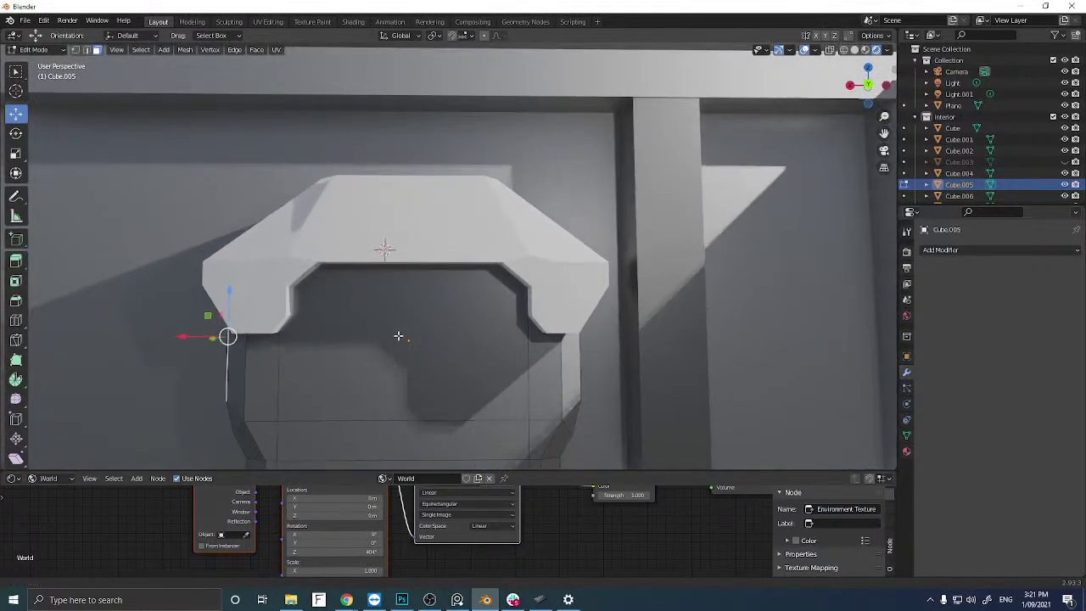
shift+middle_drag(399, 335, 382, 298)
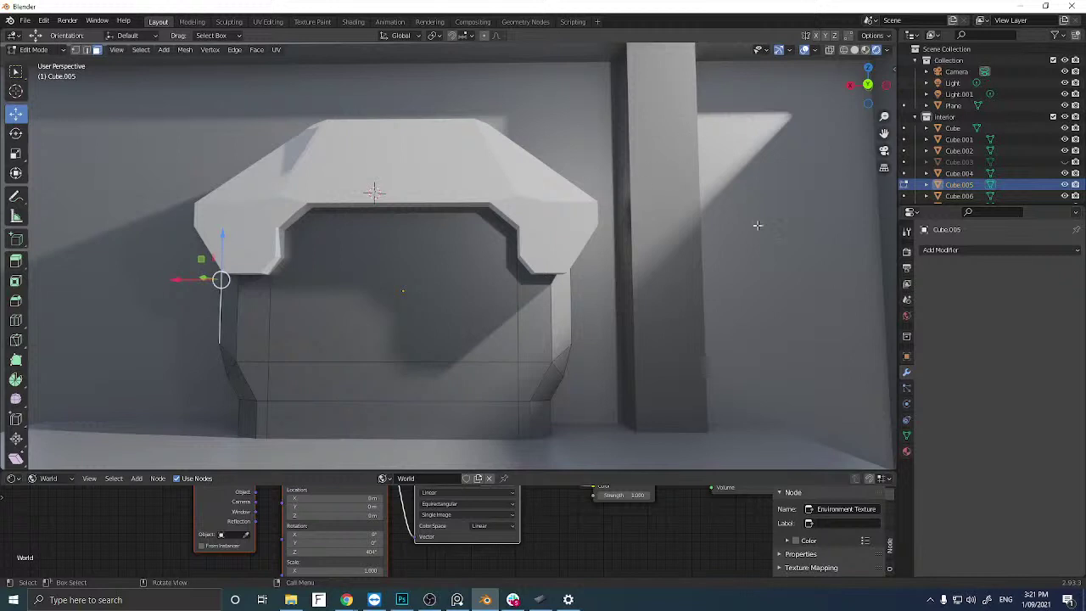
click(867, 84)
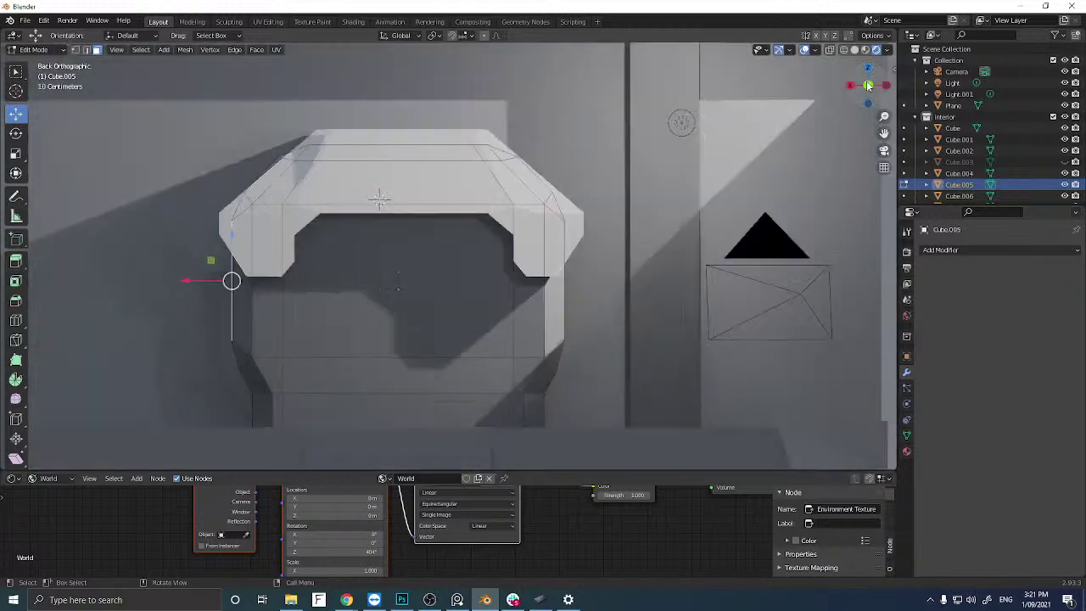
scroll(477, 206, up, 2)
shift+middle_drag(424, 260, 460, 210)
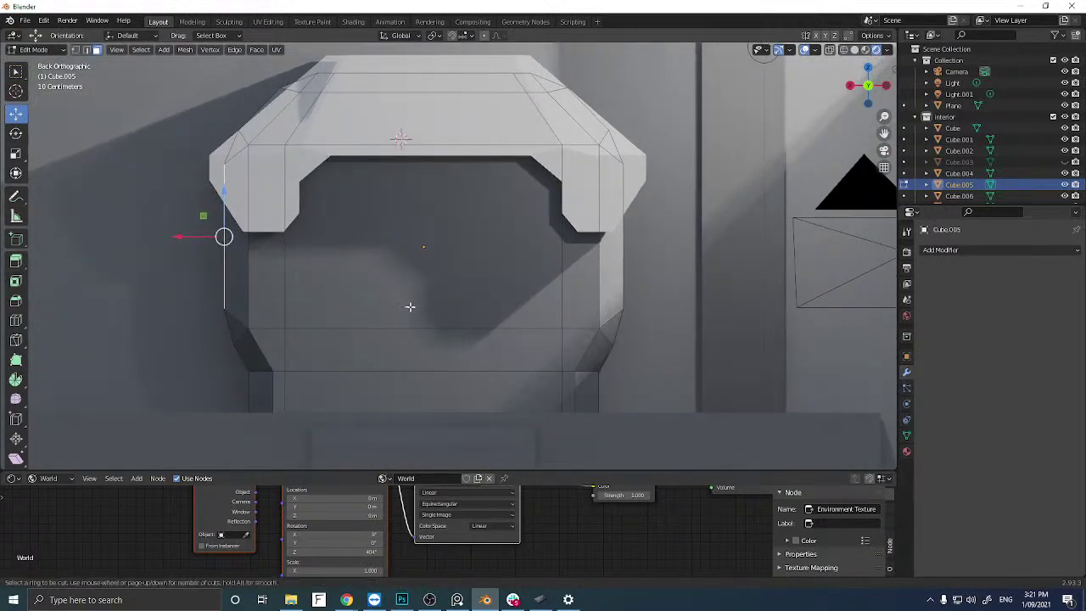
key(ctrl+r)
click(418, 314)
click(420, 313)
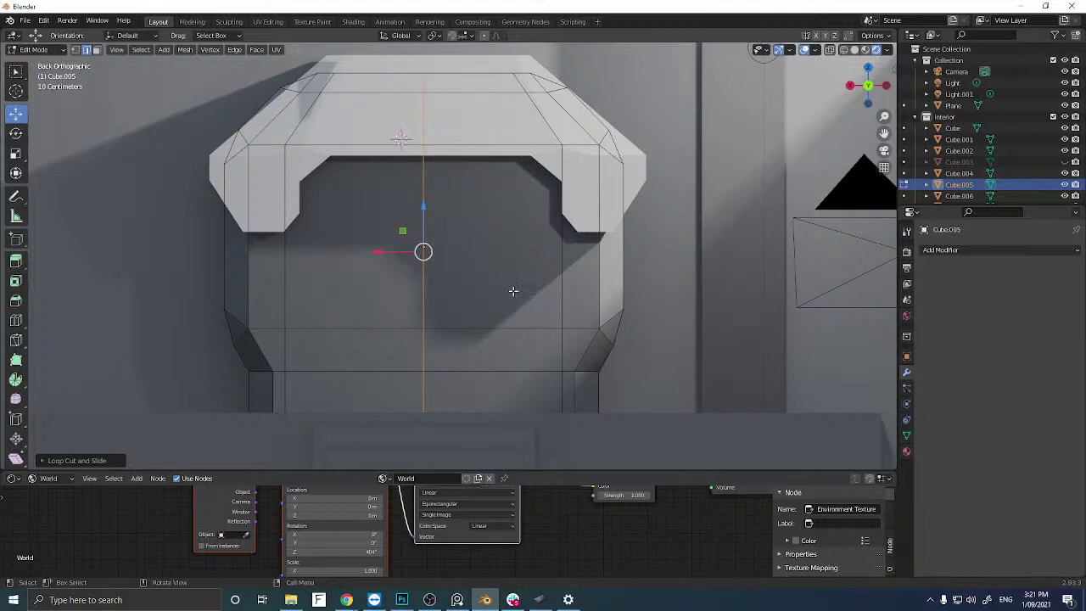
Add two horizontal loop cuts to the panel, one near the top of the arch opening and one just below the arch's ends.
key(ctrl+r)
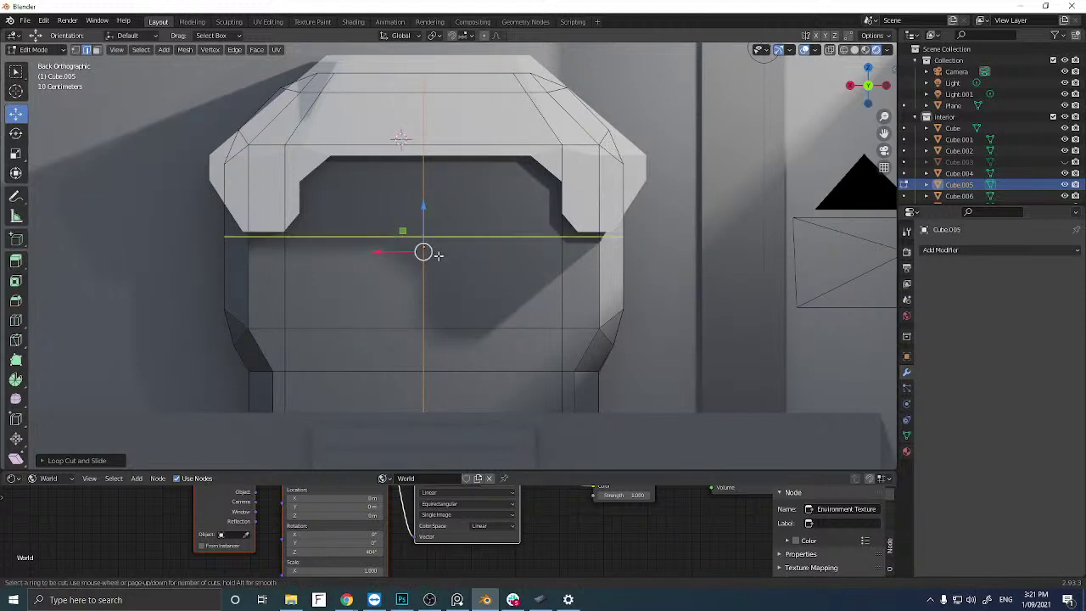
click(438, 255)
click(453, 195)
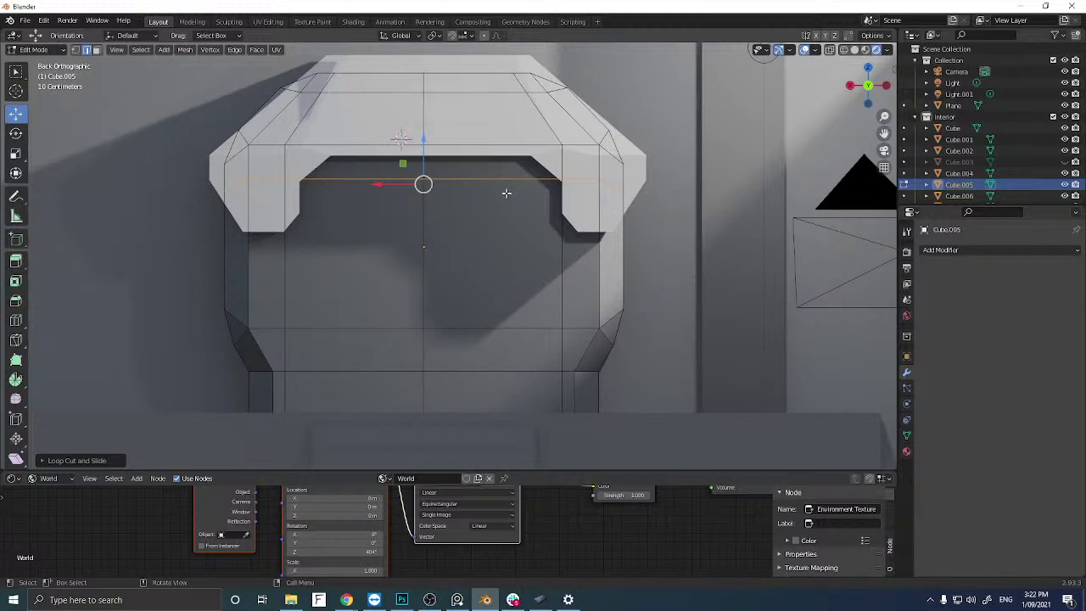
key(ctrl+r)
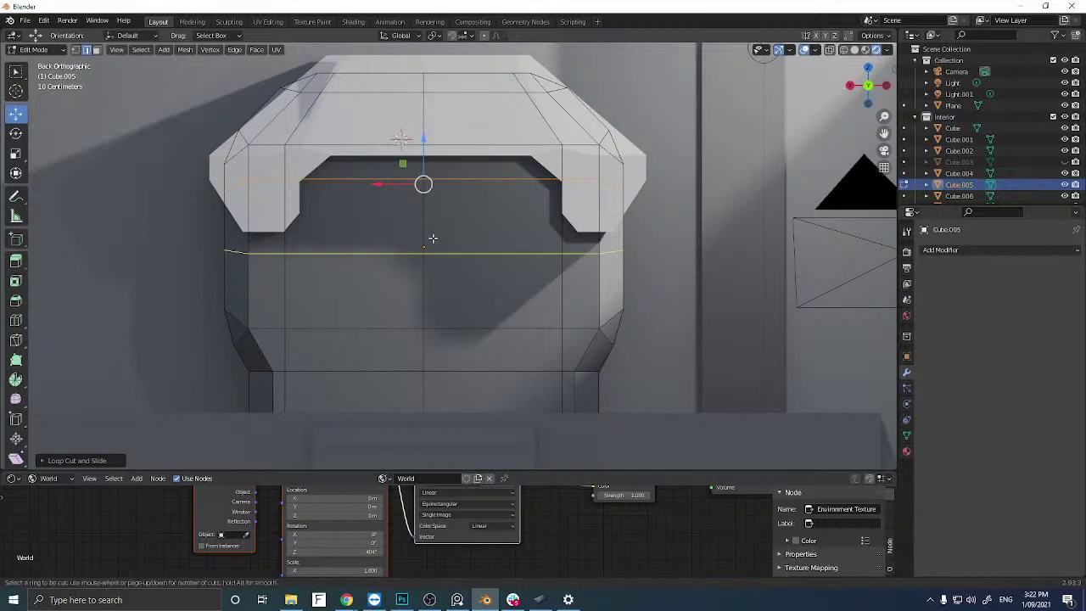
click(434, 236)
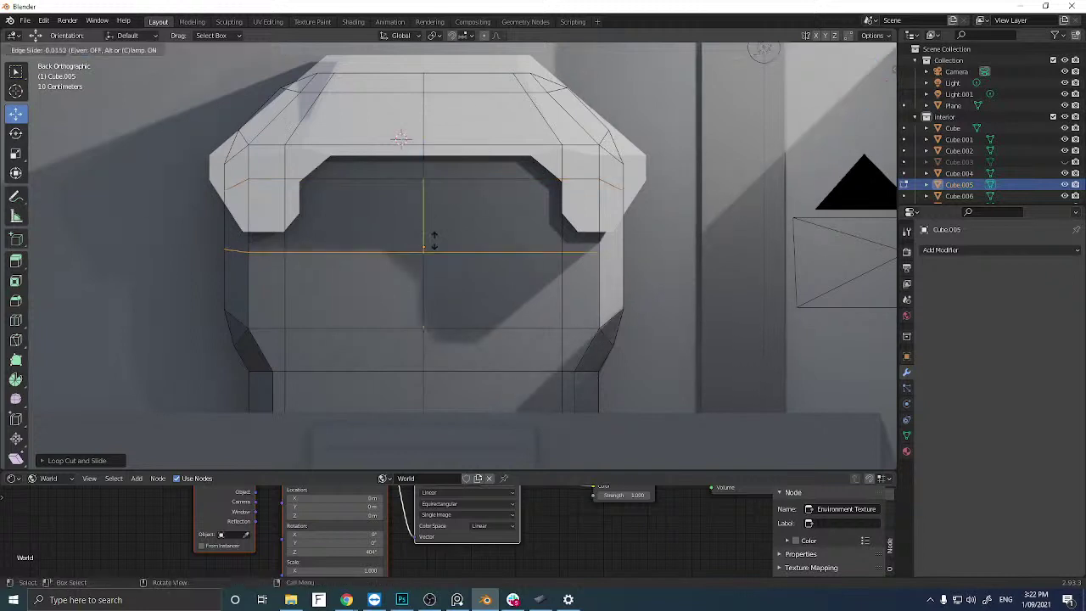
click(441, 234)
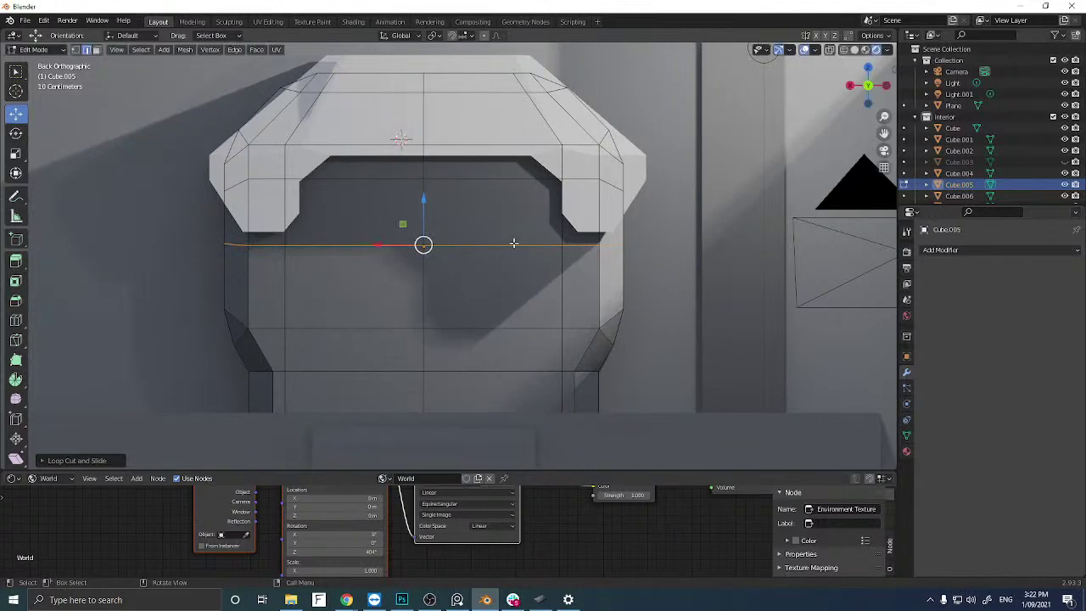
Knife a diagonal cut across each upper corner of the opening, linking the two new horizontal loops symmetrically.
key(k)
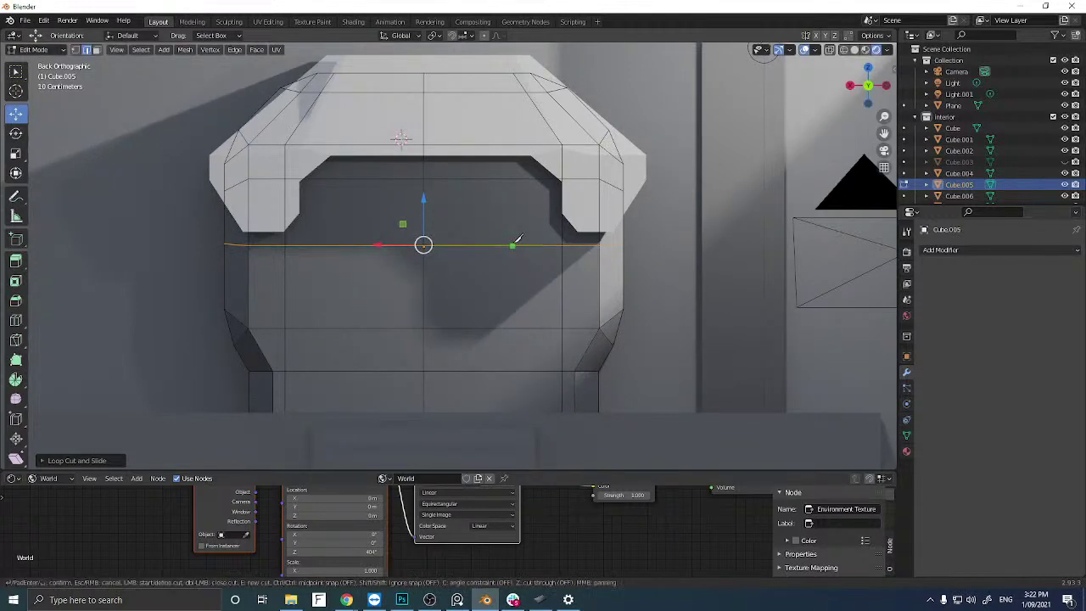
click(563, 244)
click(508, 178)
key(Return)
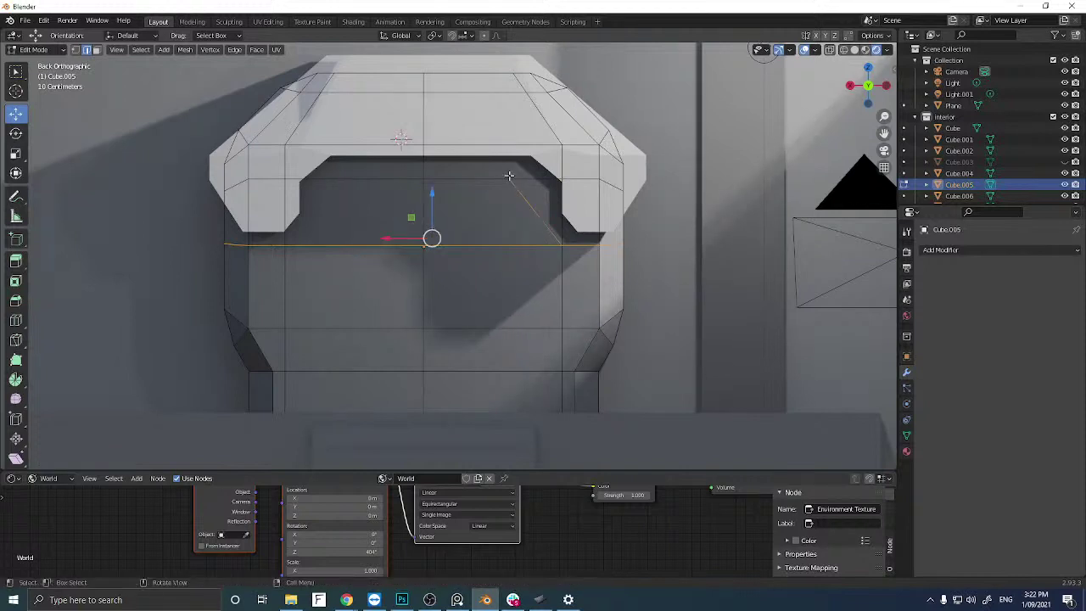
key(k)
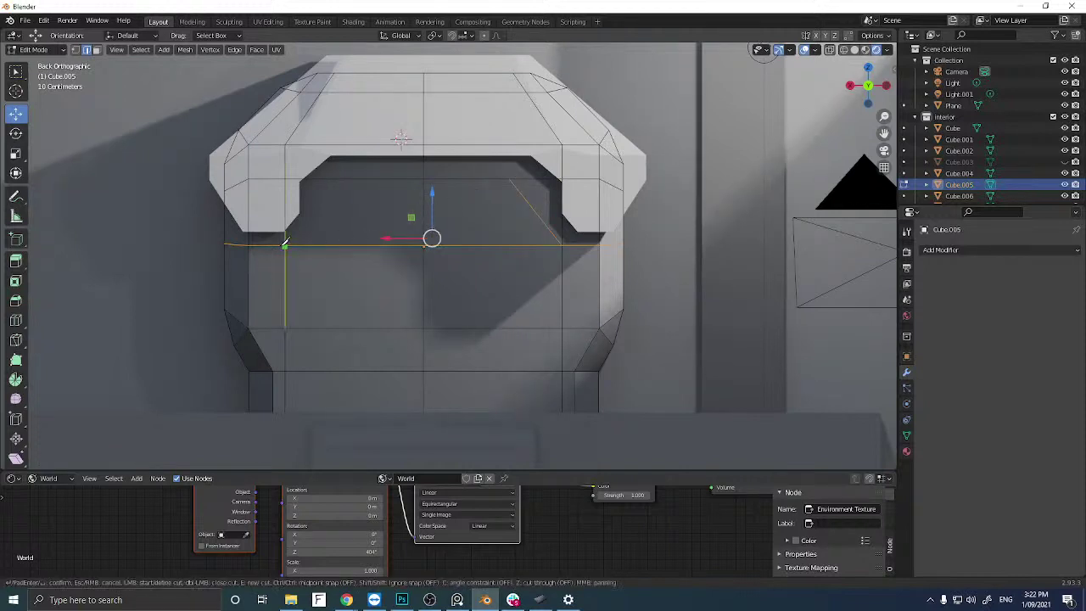
click(286, 244)
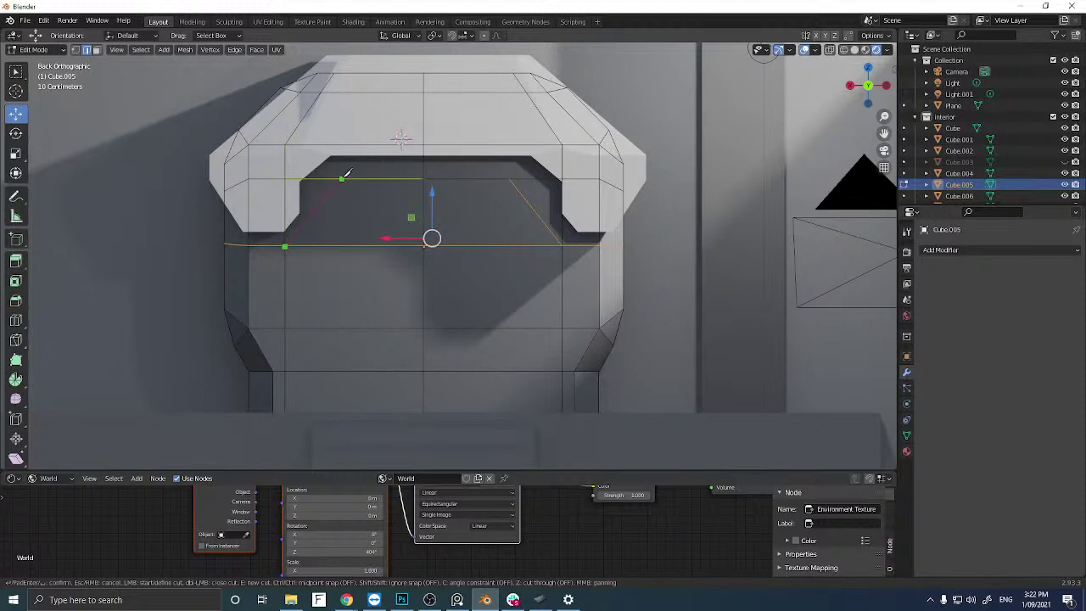
click(342, 177)
key(Return)
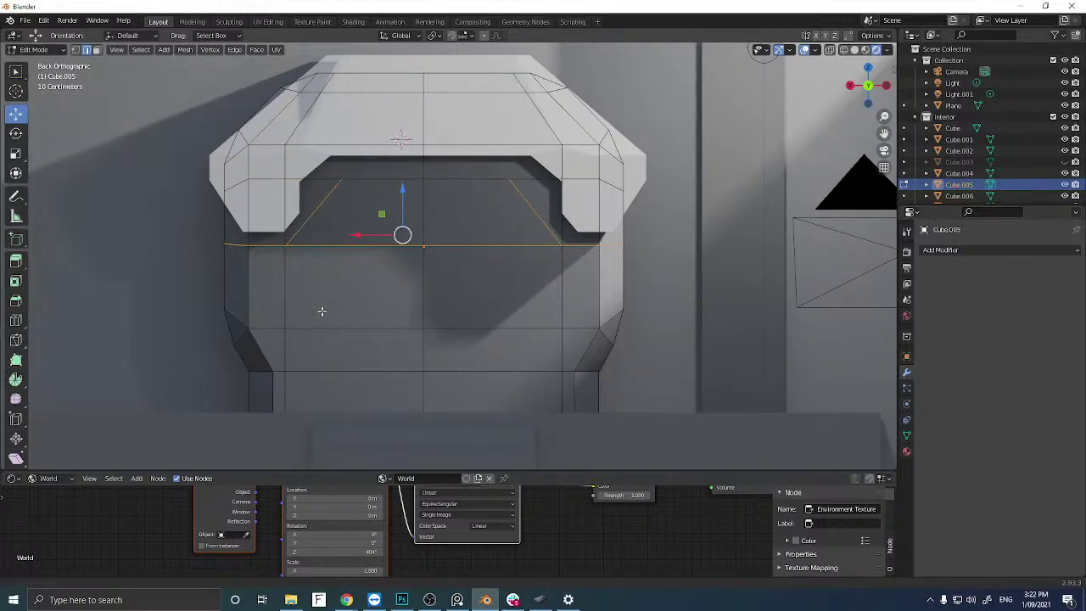
Try adding vertical loop cuts just inside both side edges of the panel's central area, and undo them.
shift+middle_drag(322, 310, 320, 275)
key(ctrl+r)
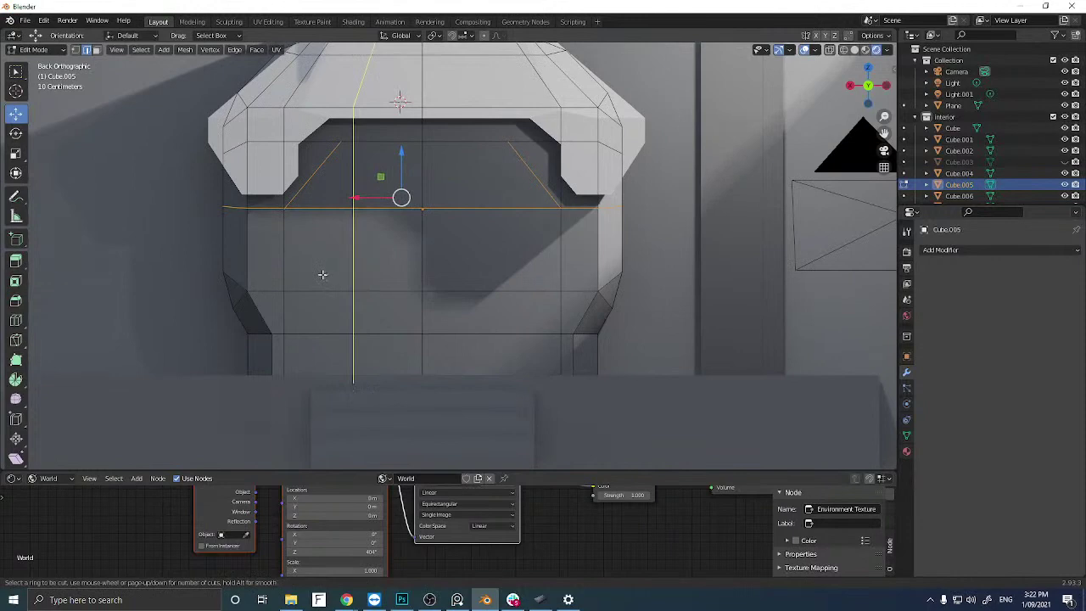
click(322, 274)
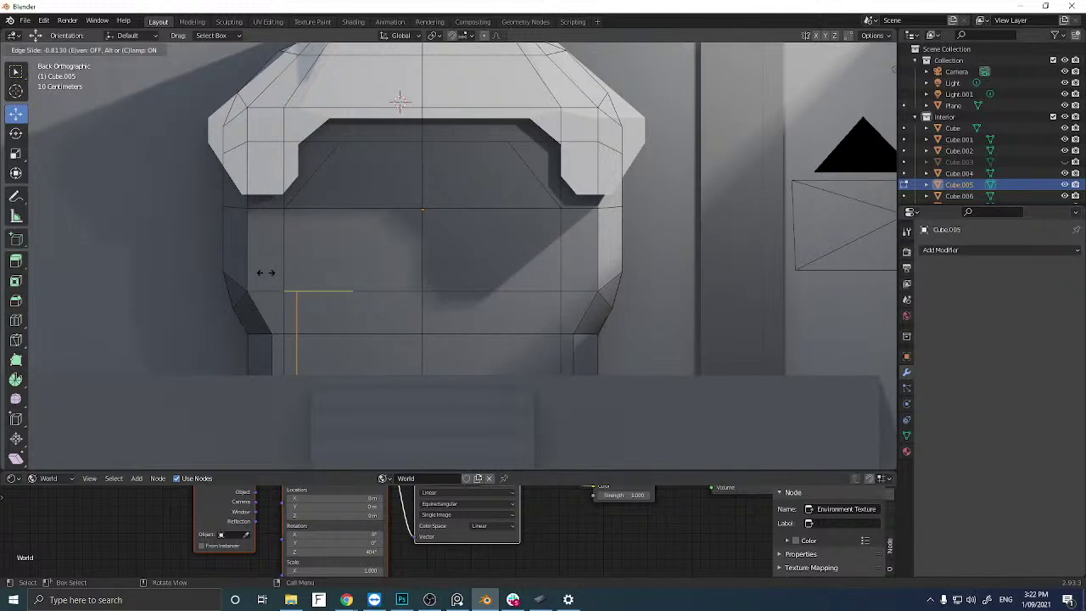
click(265, 272)
key(ctrl+r)
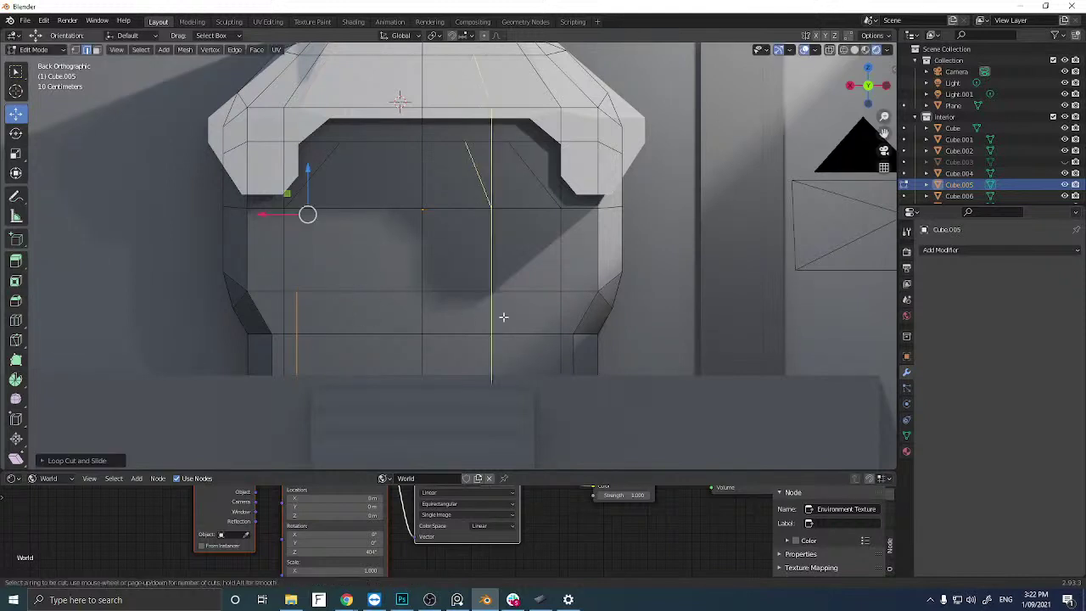
click(524, 320)
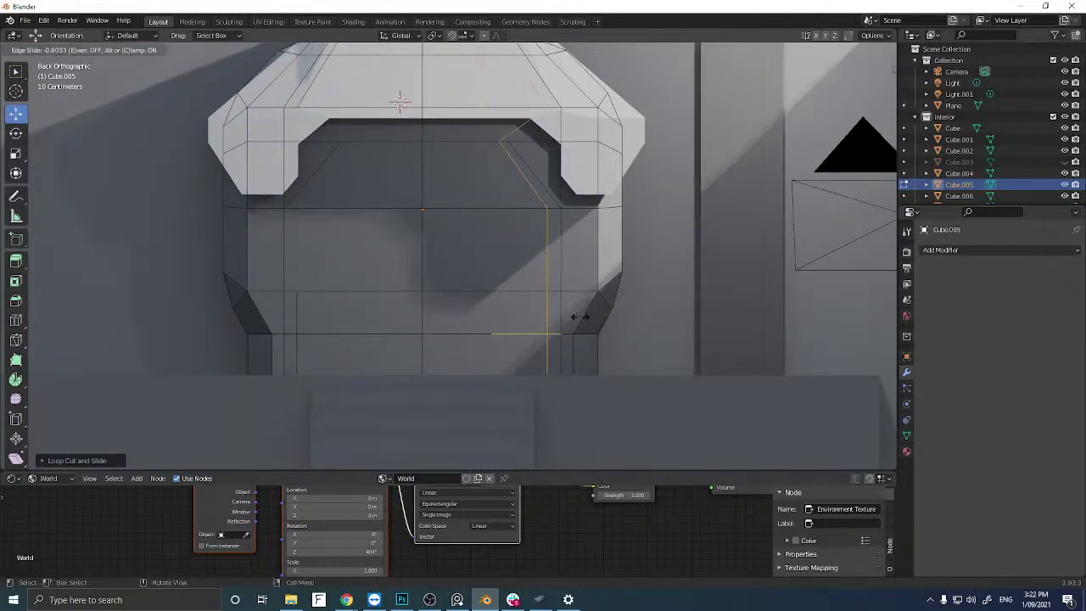
click(581, 316)
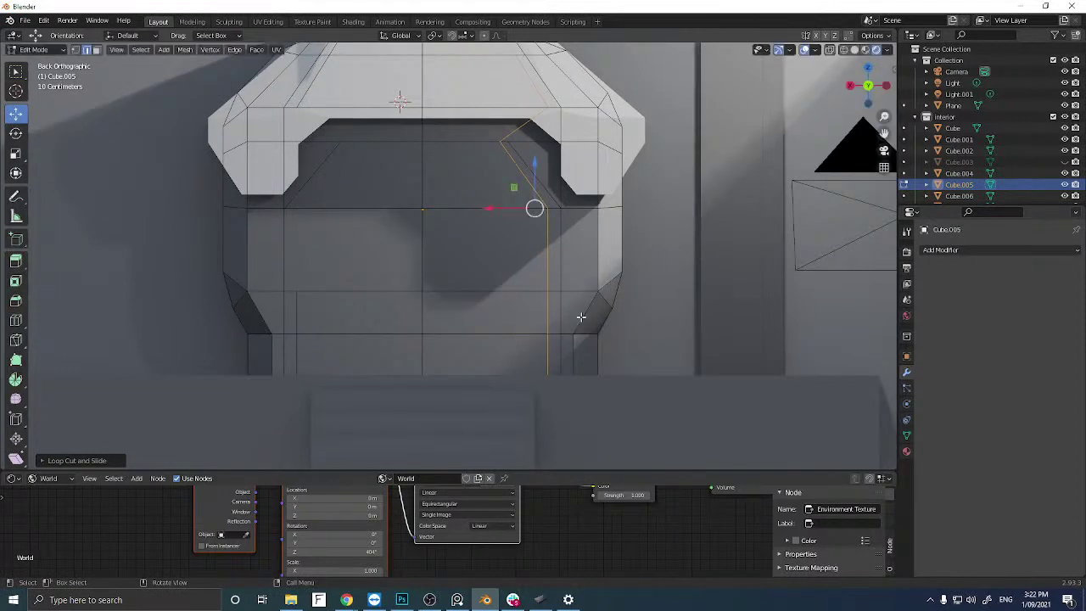
click(671, 253)
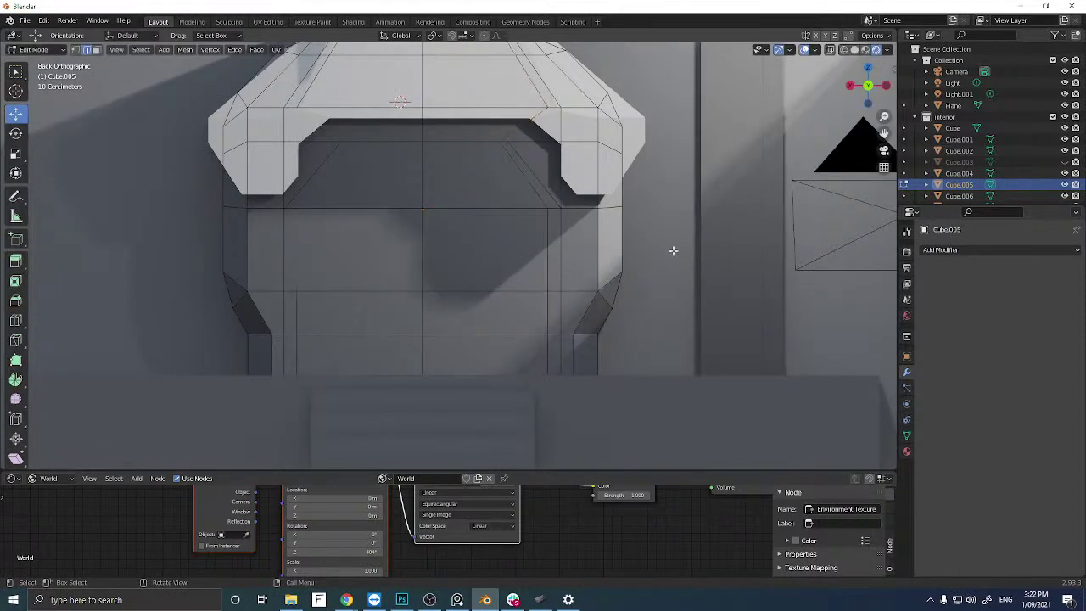
alt+click(553, 267)
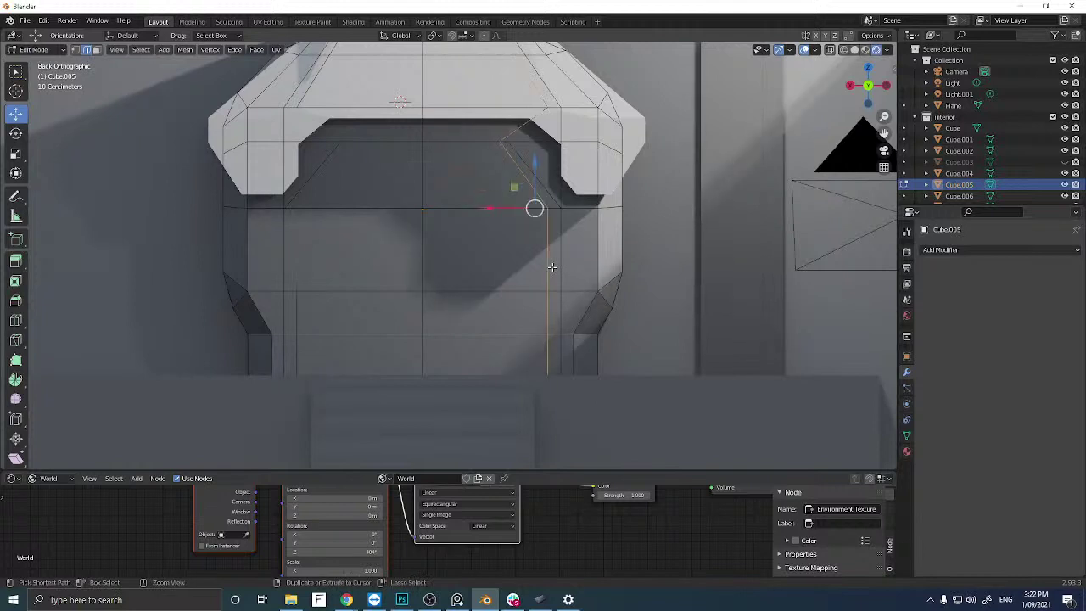
key(shift+ctrl+m)
ctrl+alt+click(552, 267)
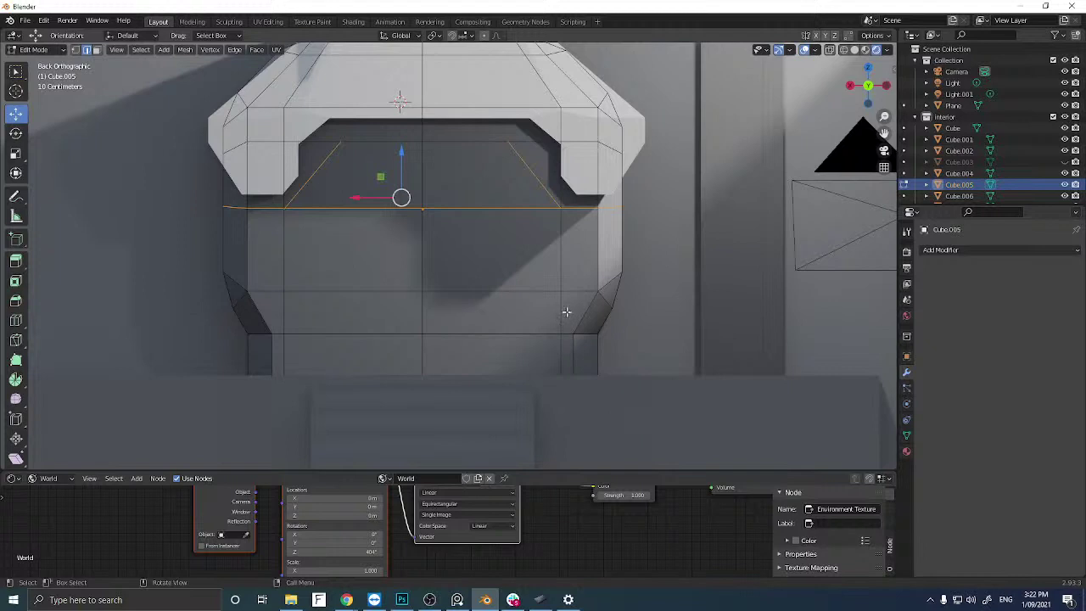
Try adding a loop cut through the narrow outer strip on each side of the panel, and undo both cuts.
key(ctrl+r)
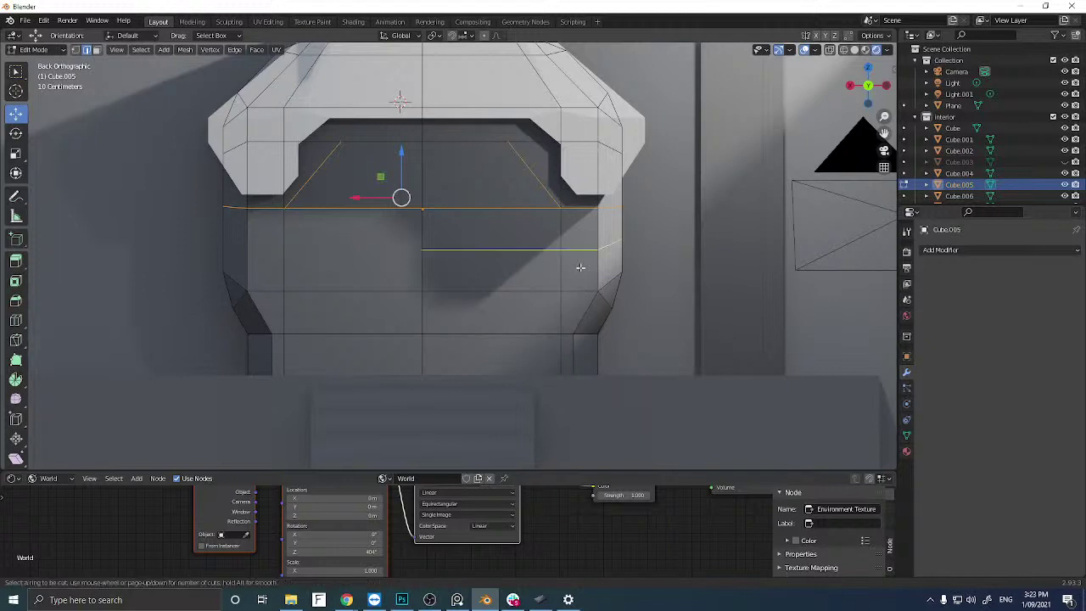
click(579, 280)
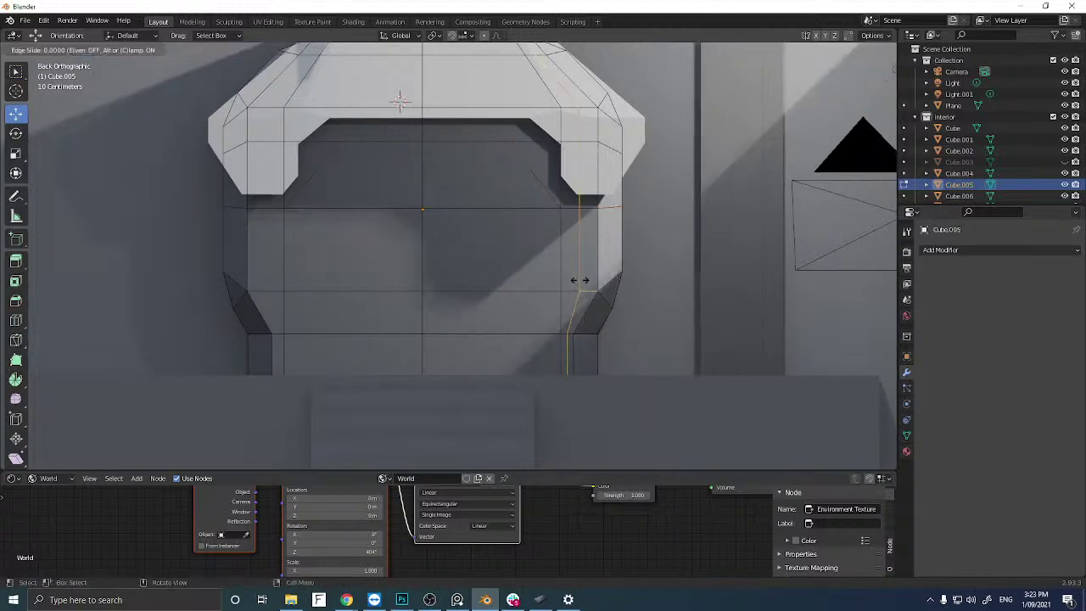
right_click(580, 280)
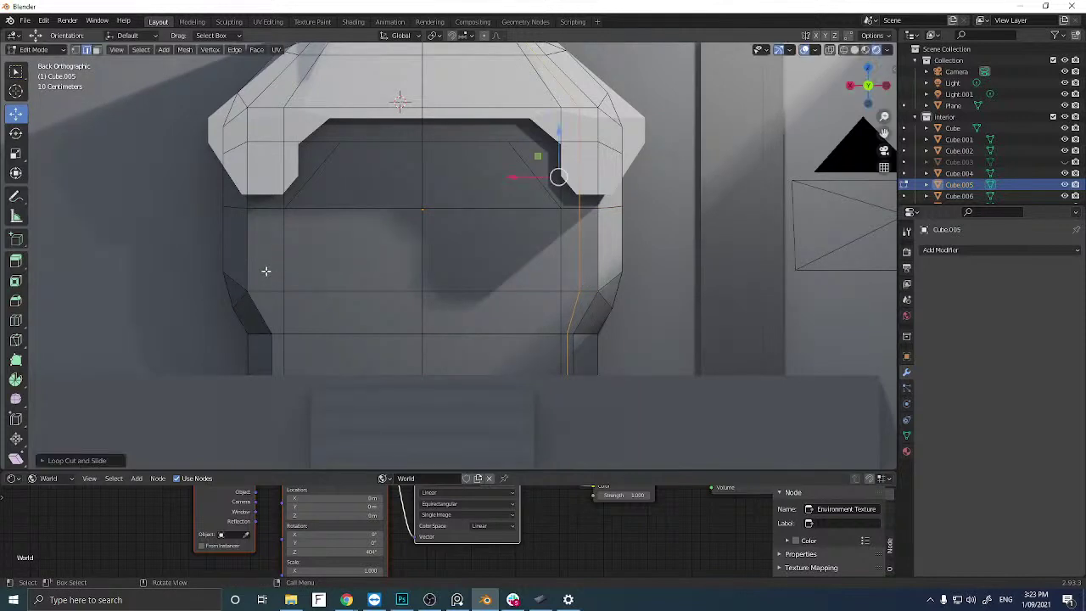
key(ctrl)
key(ctrl+r)
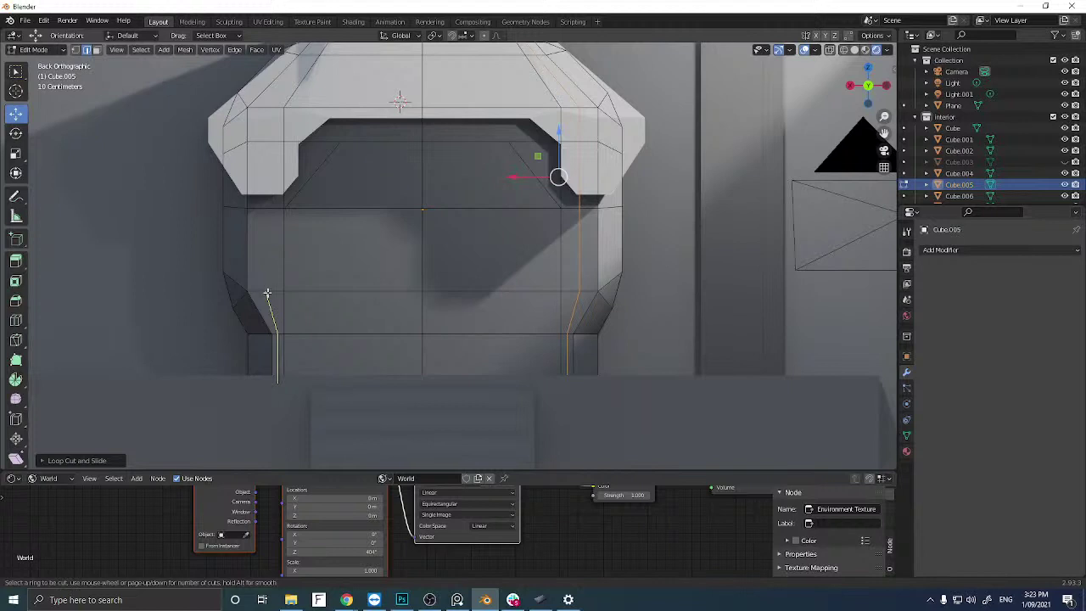
click(268, 293)
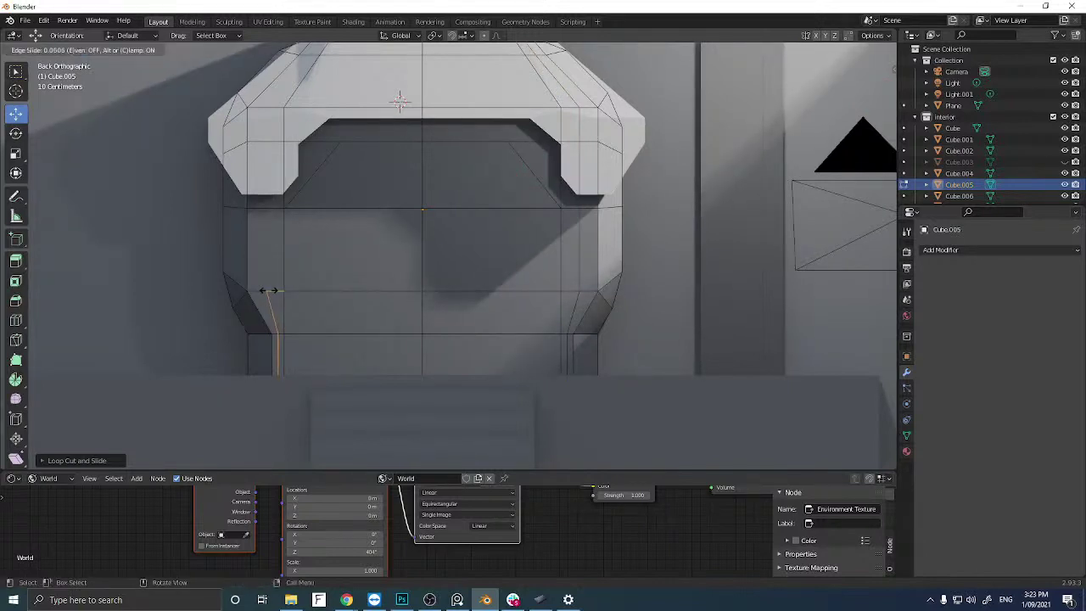
click(269, 290)
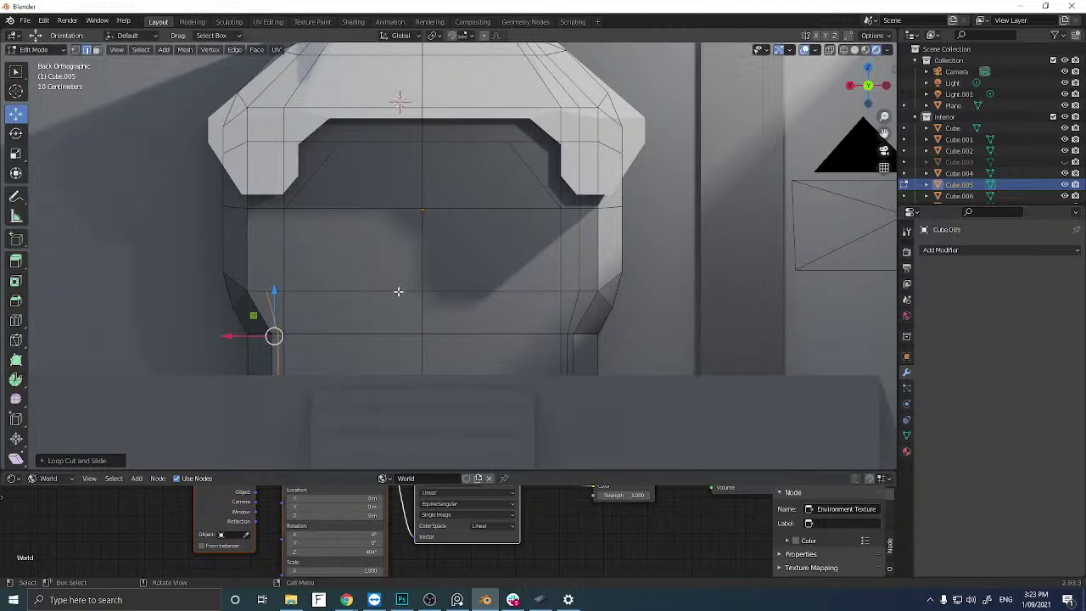
key(ctrl+z)
key(ctrl+z)
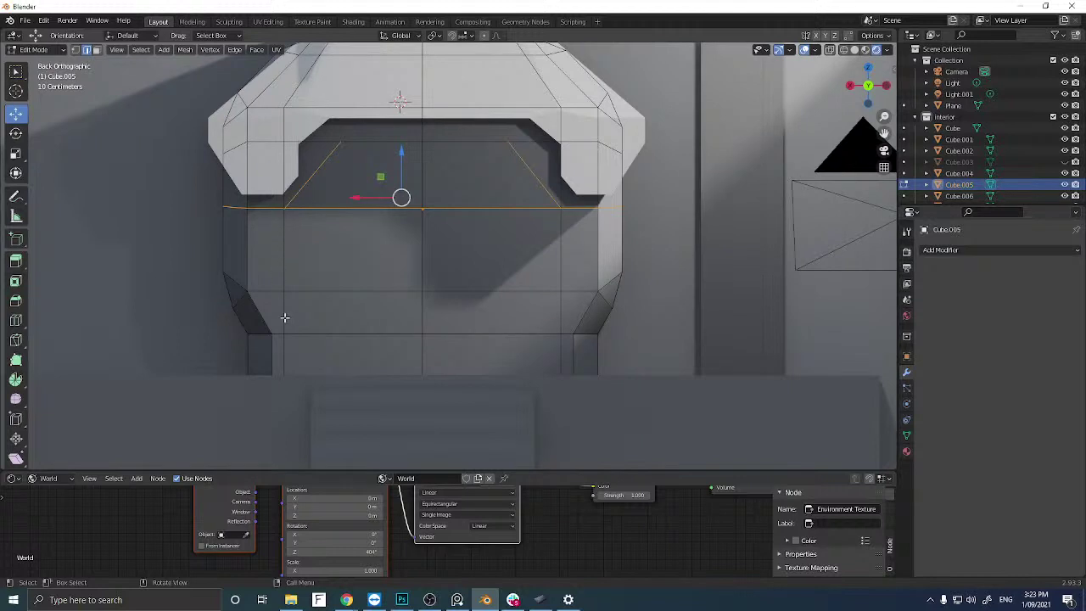
Select all the central panel faces forming the chamfered doorway down to the floor and extrude them inward about 0.49 m.
click(351, 248)
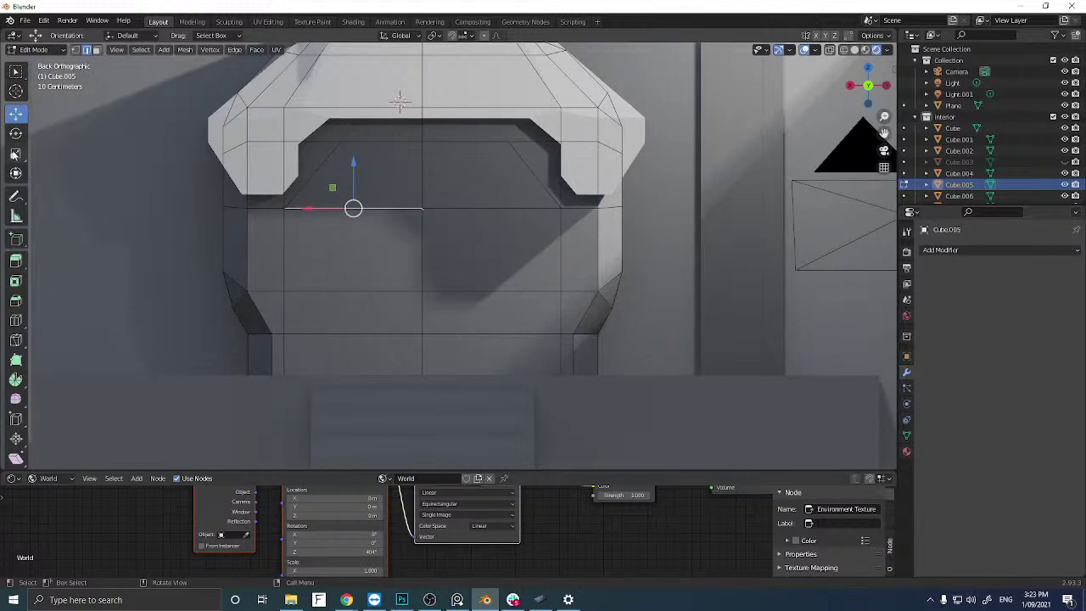
key(3)
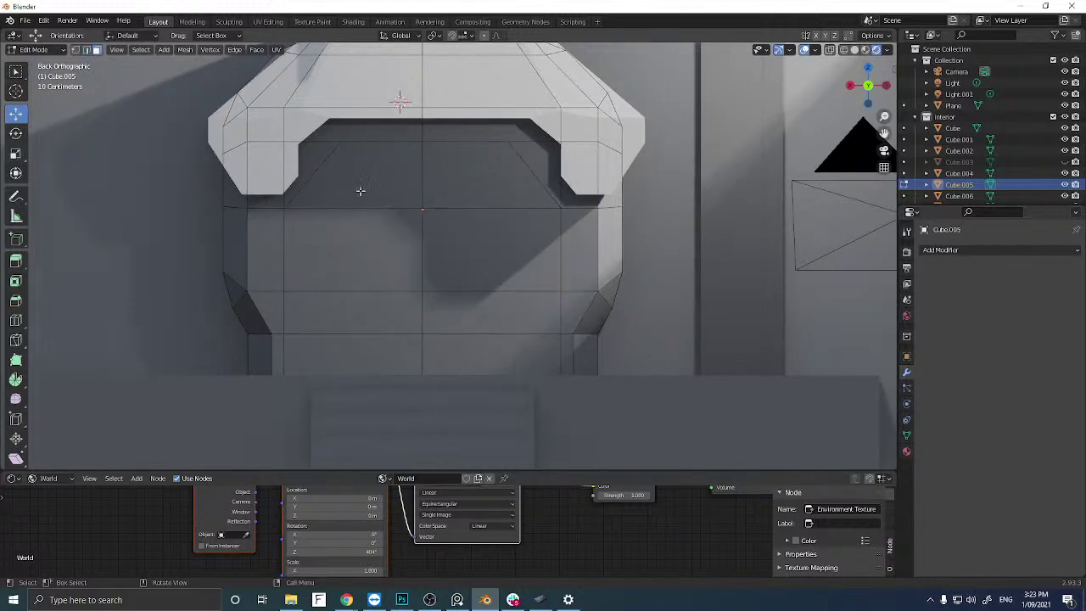
click(359, 189)
click(495, 194)
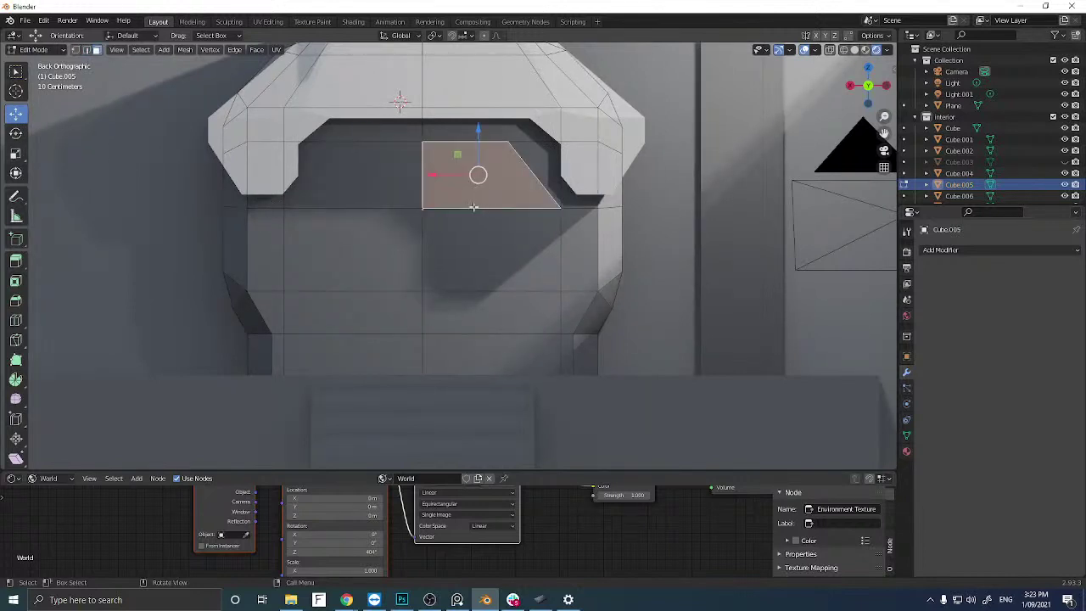
shift+click(399, 189)
shift+click(388, 247)
shift+click(456, 262)
shift+click(450, 299)
shift+click(406, 325)
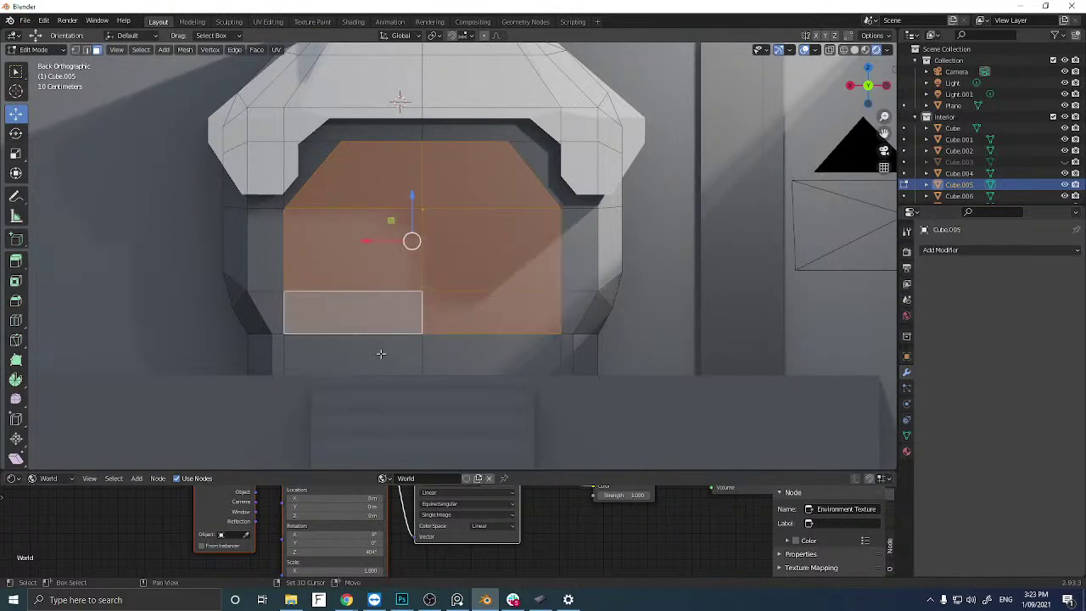
shift+click(398, 357)
shift+click(451, 362)
middle_drag(414, 298, 372, 312)
key(e)
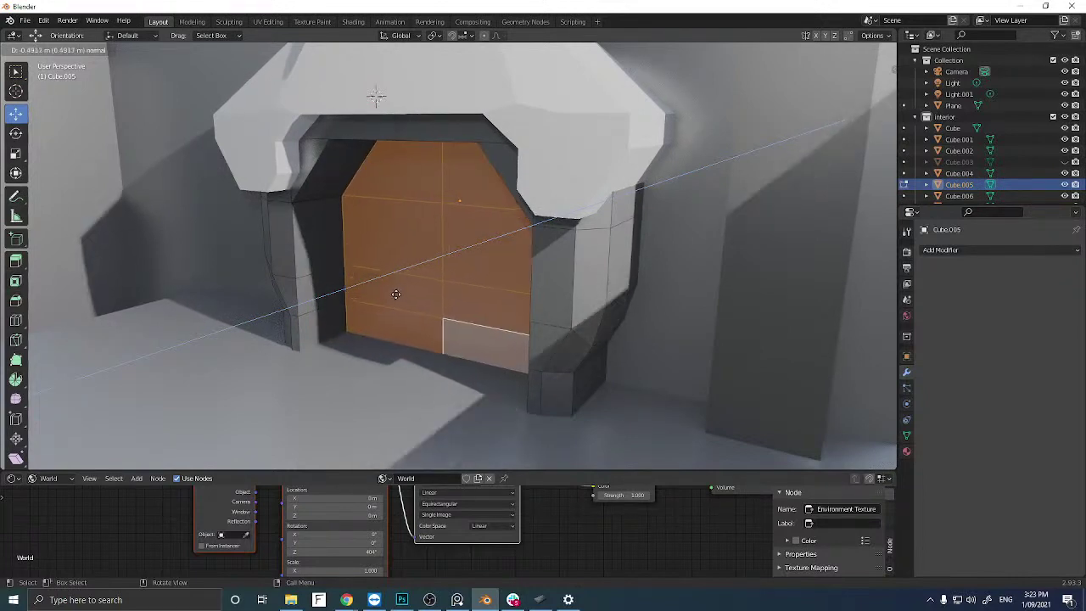
click(398, 297)
Scale the recessed doorway faces down uniformly to about 0.91 and deselect them.
middle_drag(388, 305, 339, 280)
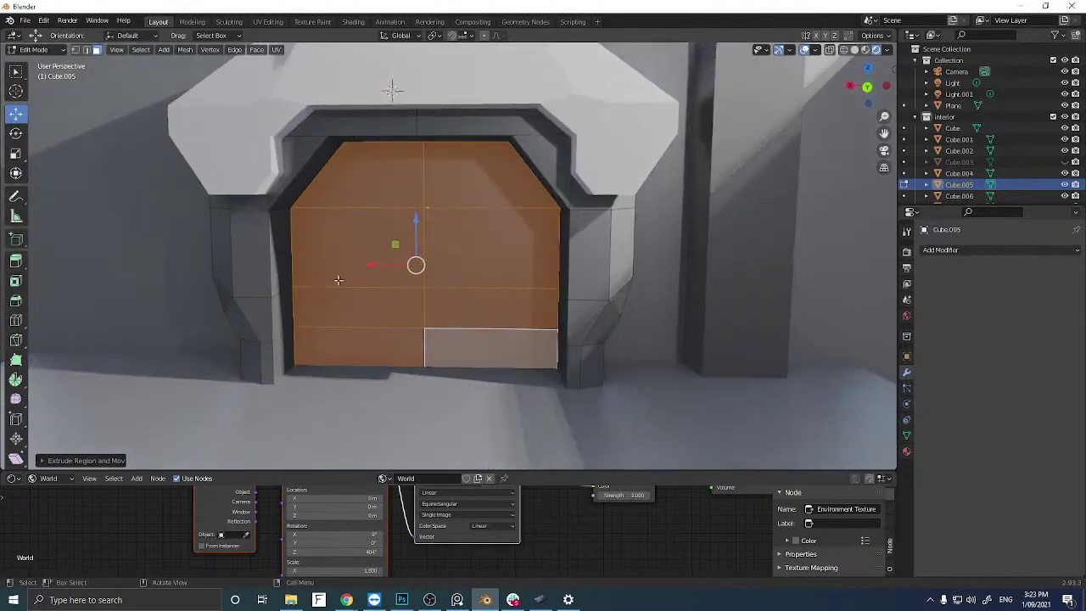
key(s)
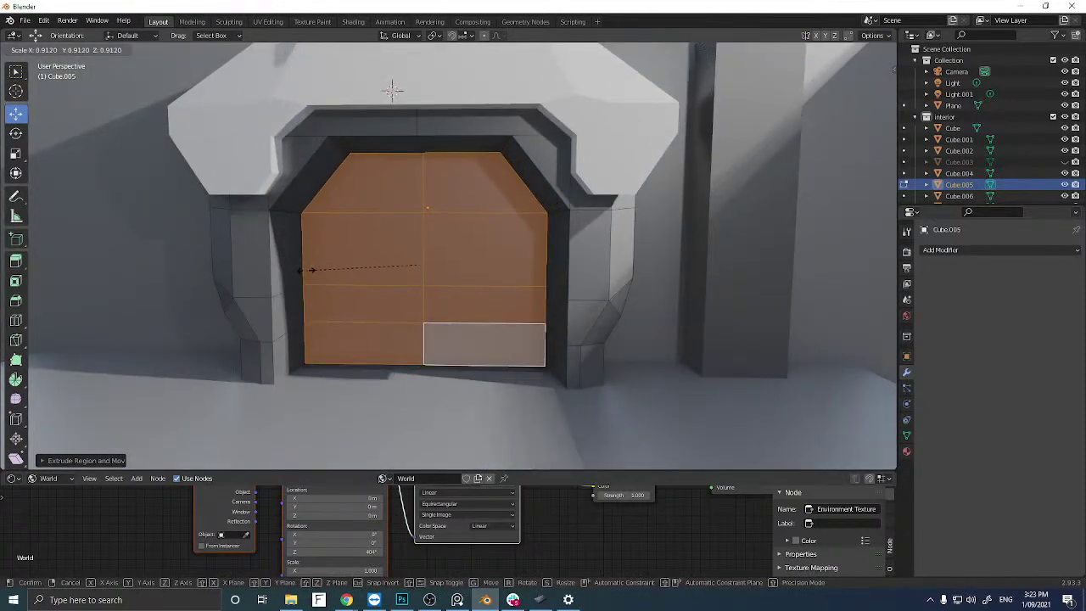
click(311, 270)
middle_drag(312, 270, 365, 368)
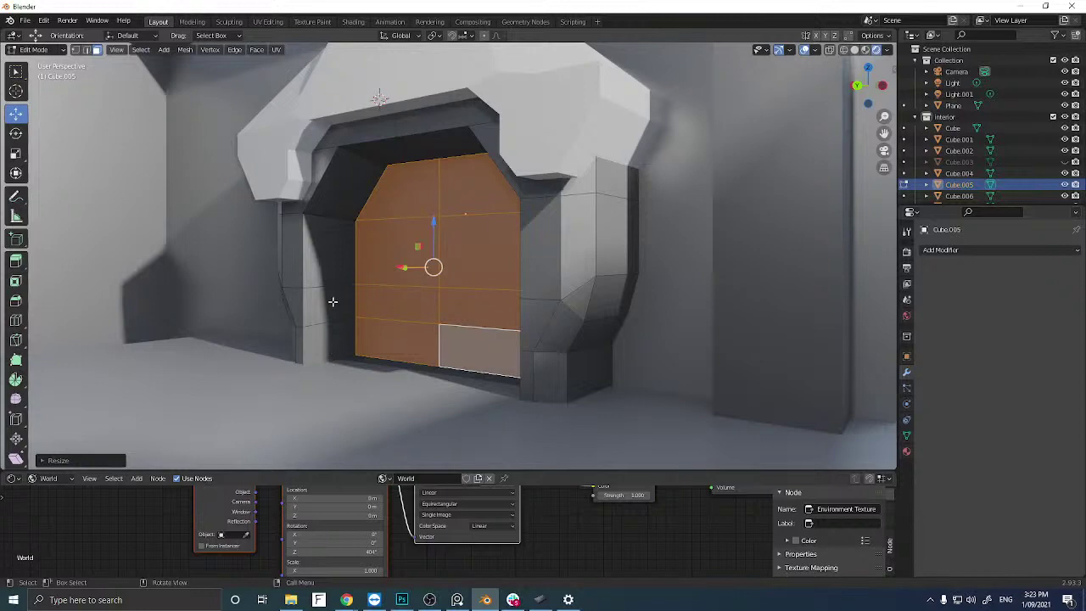
middle_drag(332, 301, 392, 301)
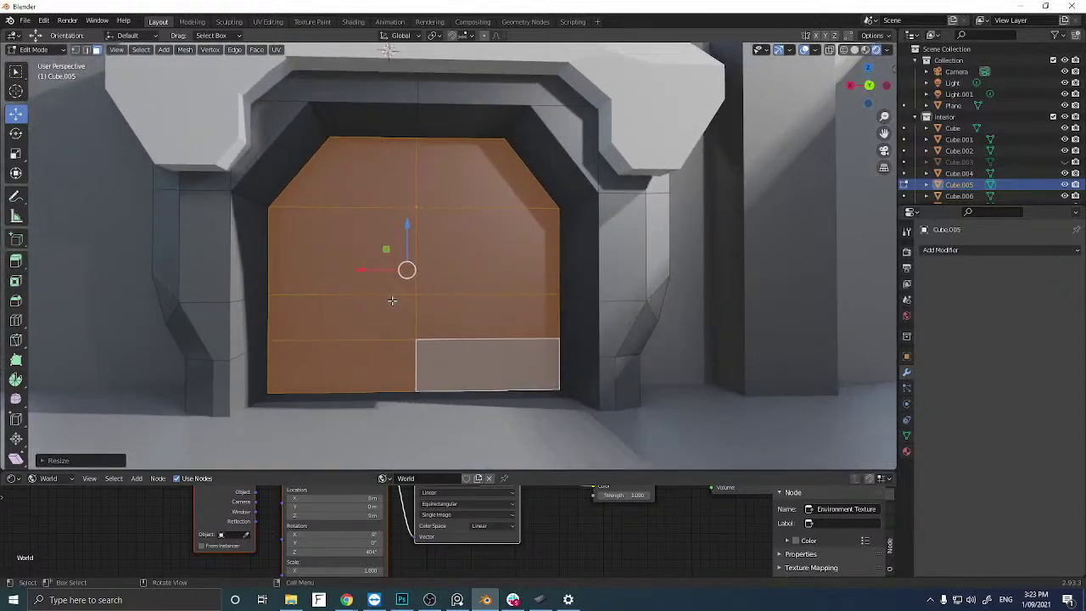
click(667, 379)
middle_drag(667, 378, 563, 354)
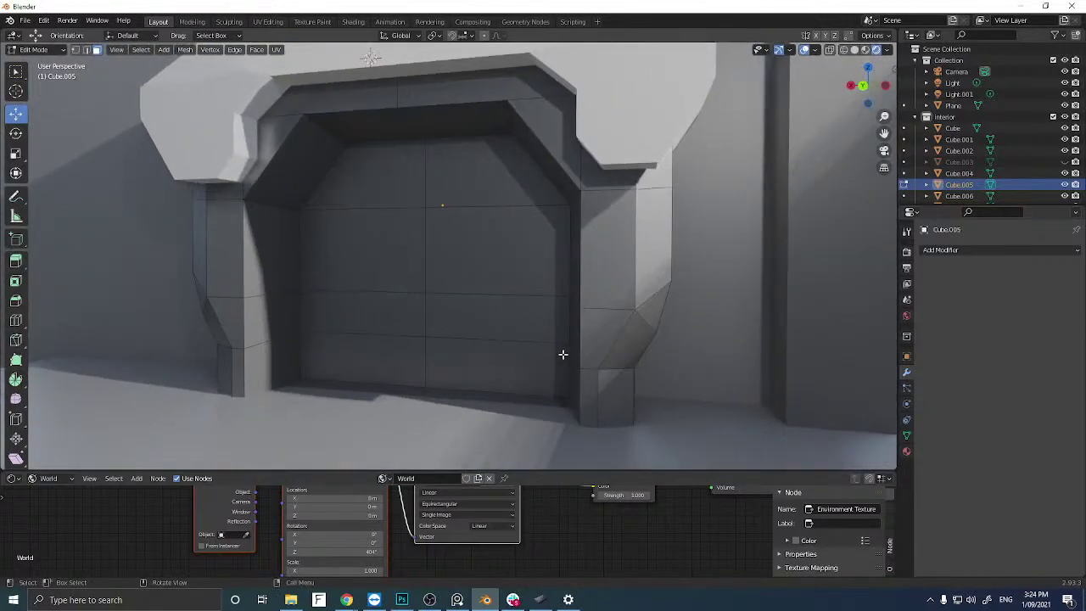
Leave mesh editing, add a cube inside the recessed doorway and scale it down uniformly to roughly the width of one door leaf.
key(Tab)
middle_drag(492, 315, 412, 315)
scroll(431, 314, down, 6)
scroll(413, 306, up, 4)
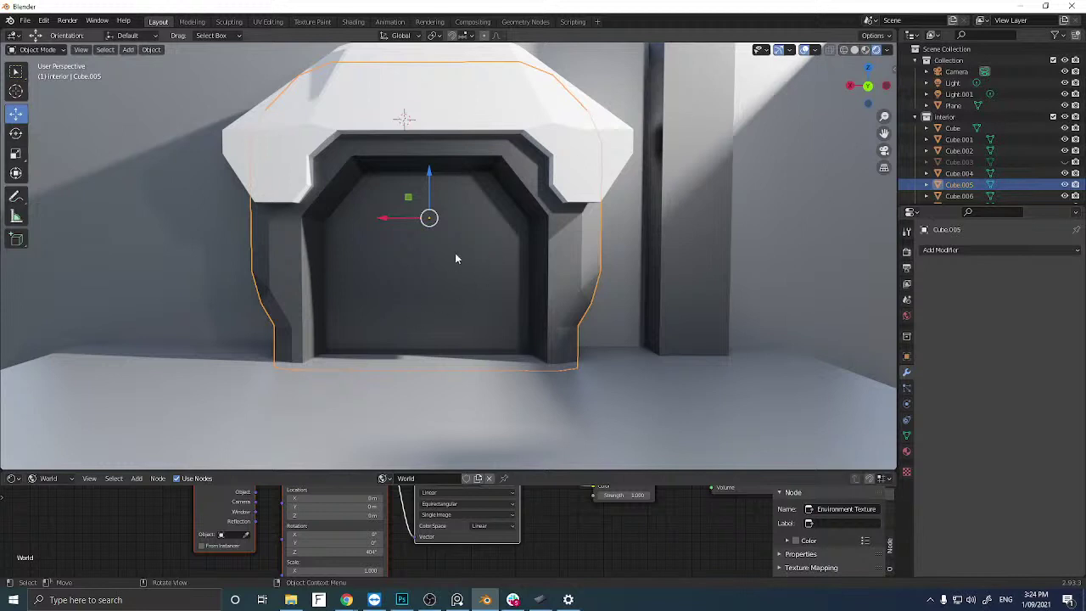
middle_drag(456, 259, 424, 293)
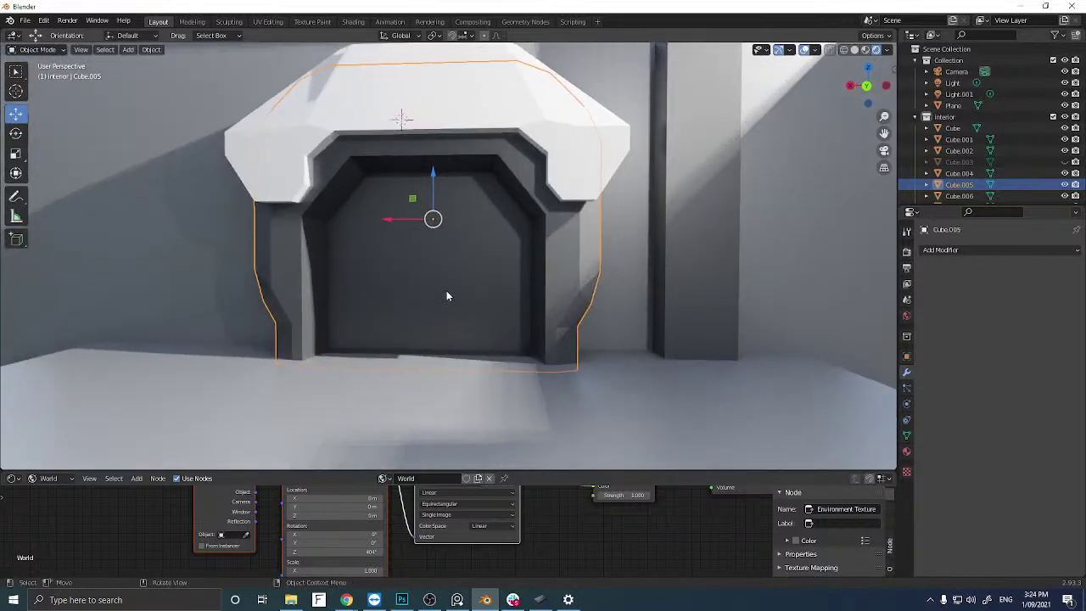
shift+right_click(448, 290)
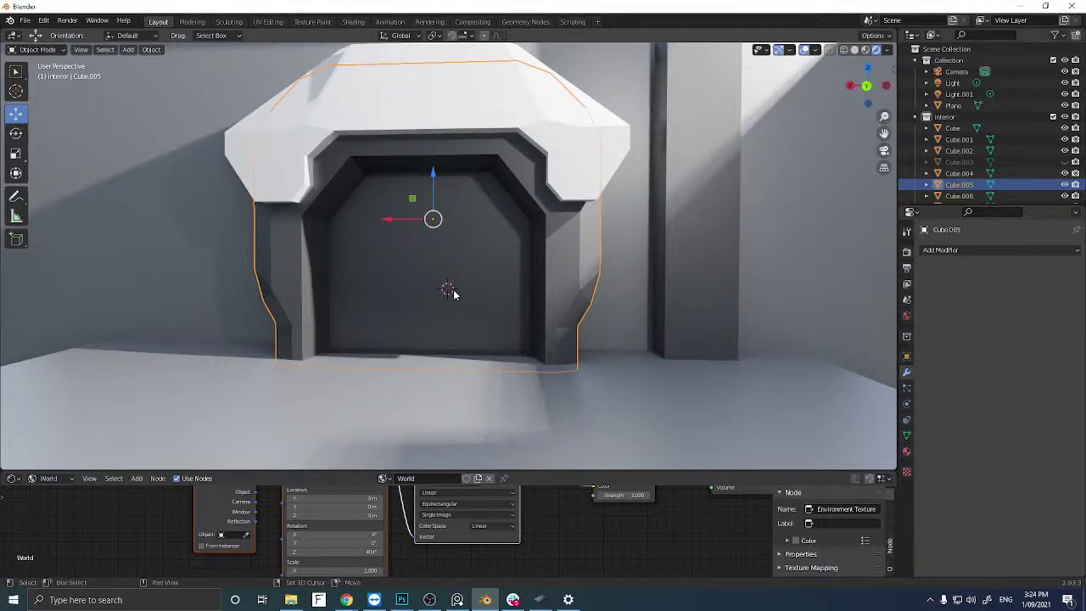
key(shift+a)
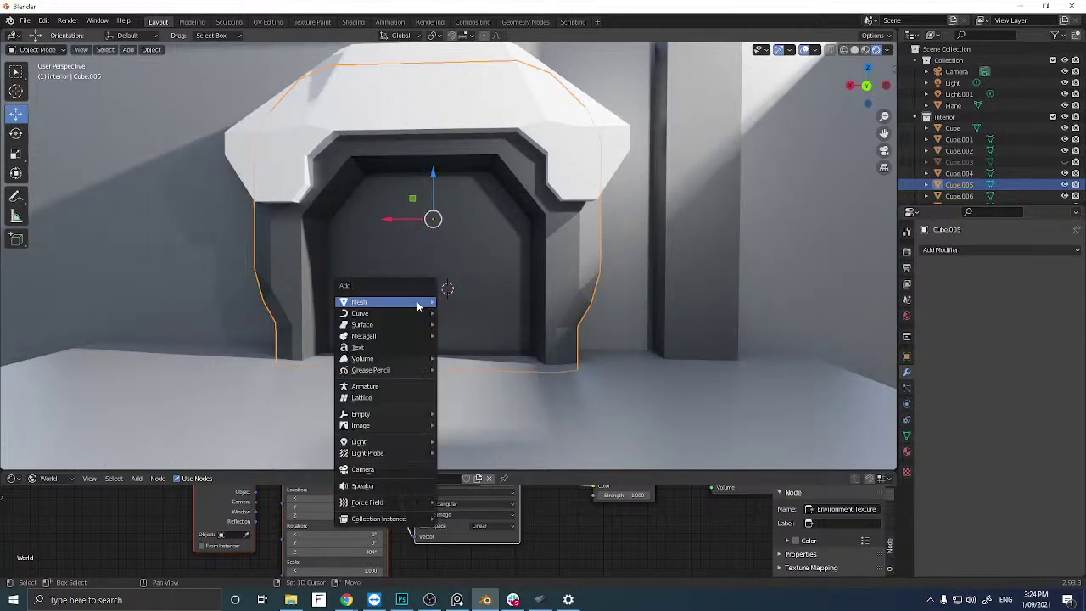
mouse_move(420, 302)
click(458, 313)
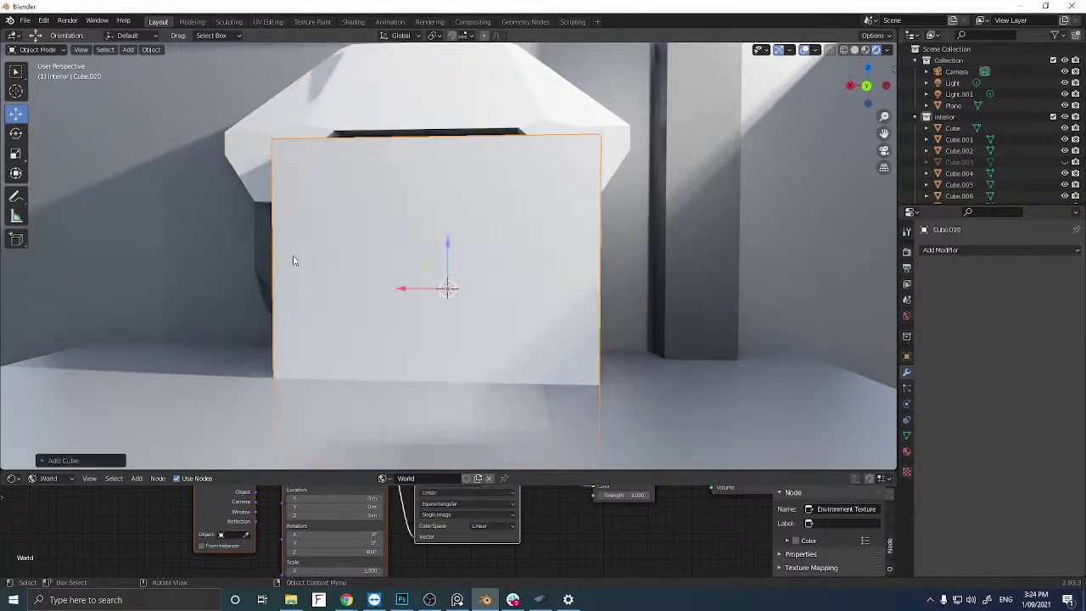
key(s)
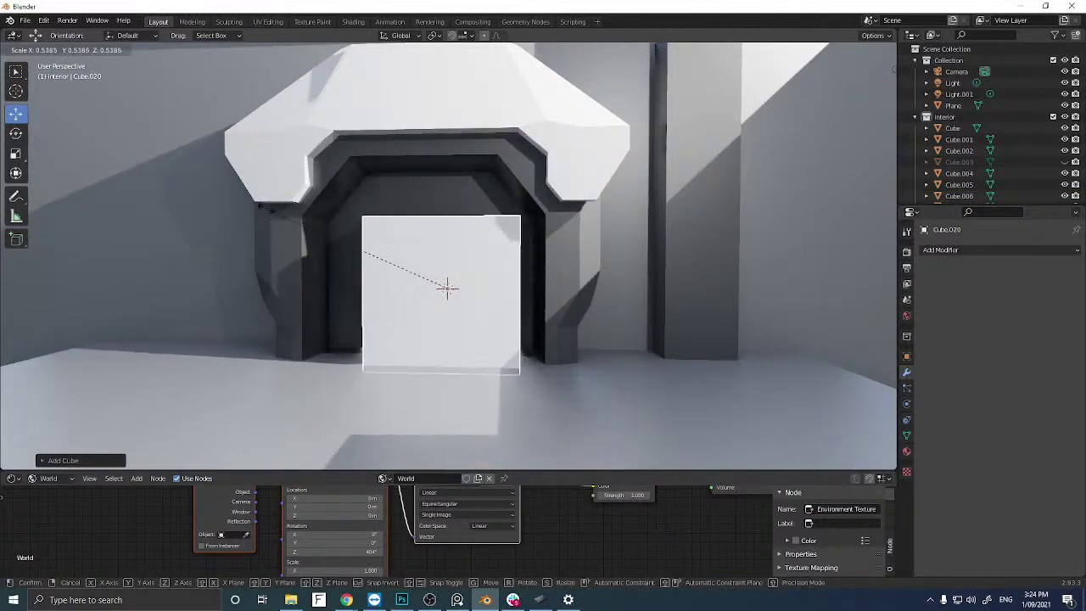
click(311, 218)
Stretch the new cube along Z until it rises past the top of the doorway recess.
click(15, 154)
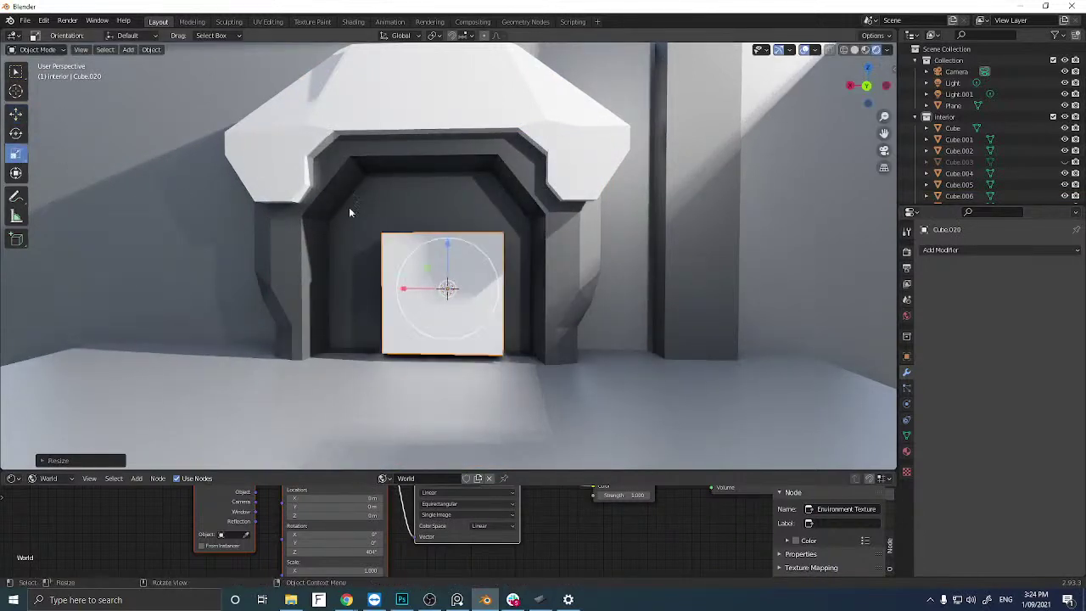
drag(447, 248, 450, 187)
middle_drag(425, 206, 372, 257)
scroll(381, 215, up, 4)
scroll(367, 216, down, 4)
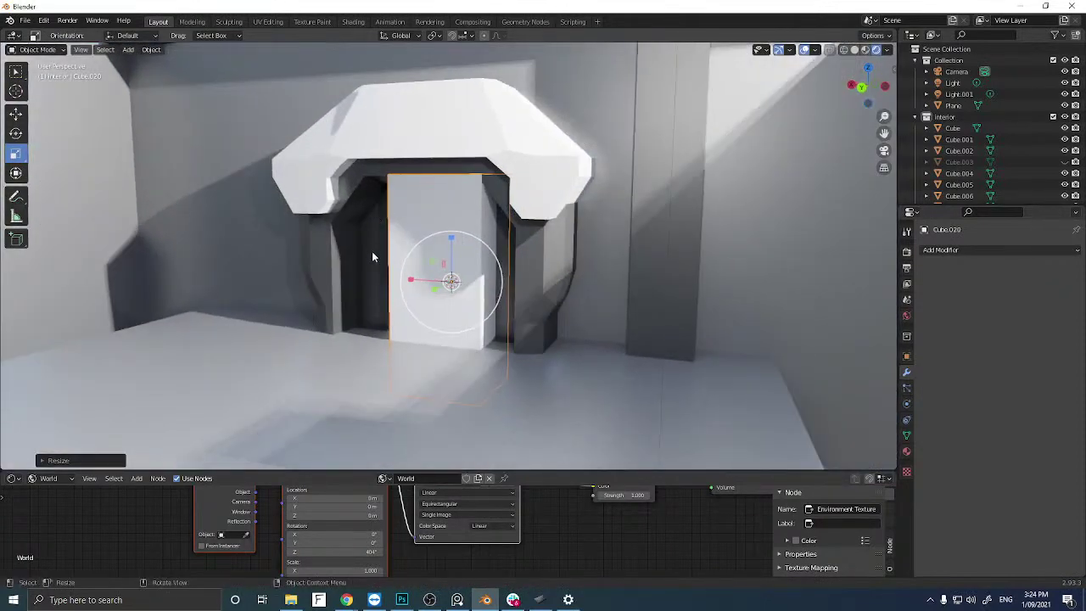
Push the tall cube back into the doorway recess and slide it along X to fill the right half as a door leaf.
click(15, 112)
middle_drag(428, 289, 475, 265)
scroll(475, 264, up, 5)
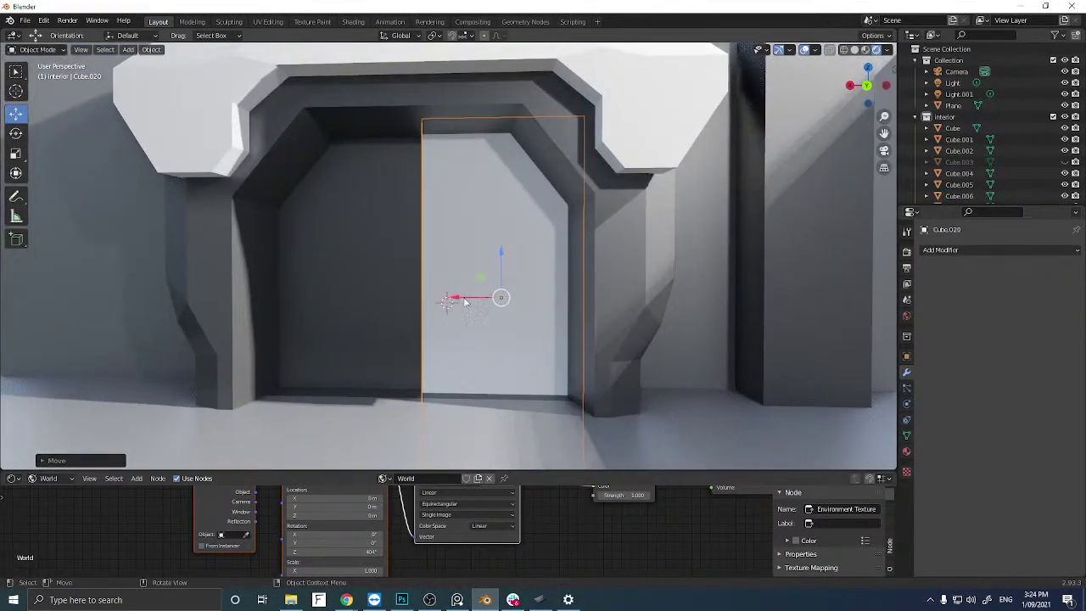
drag(466, 302, 440, 301)
scroll(440, 301, down, 1)
scroll(440, 302, down, 2)
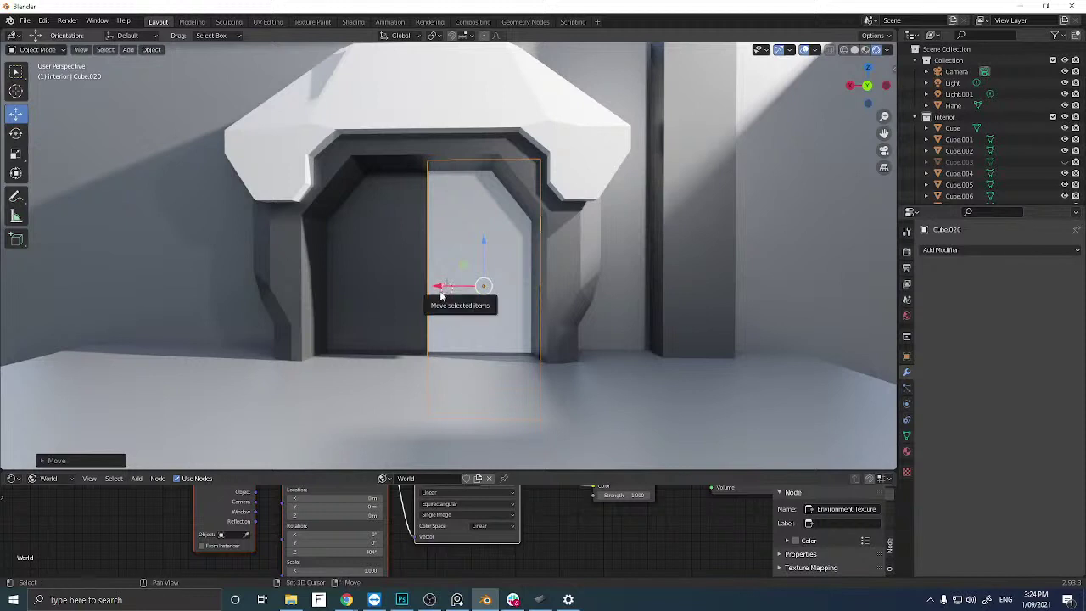
Duplicate the door leaf and move the copy about 0.87 m along X to fill the left half of the doorway.
key(shift+d)
right_click(441, 289)
drag(441, 289, 353, 280)
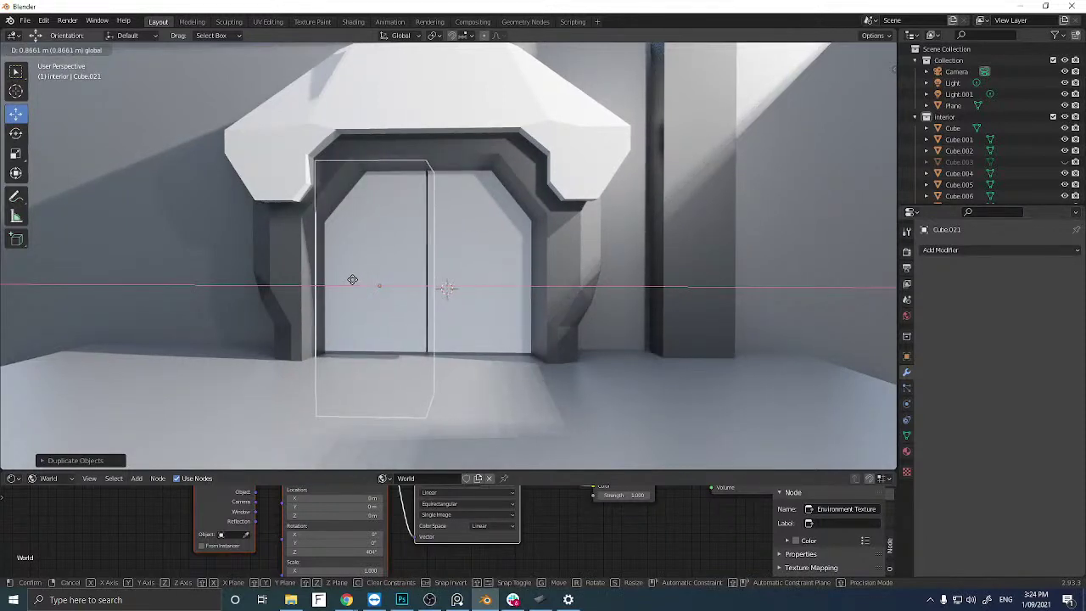
click(352, 280)
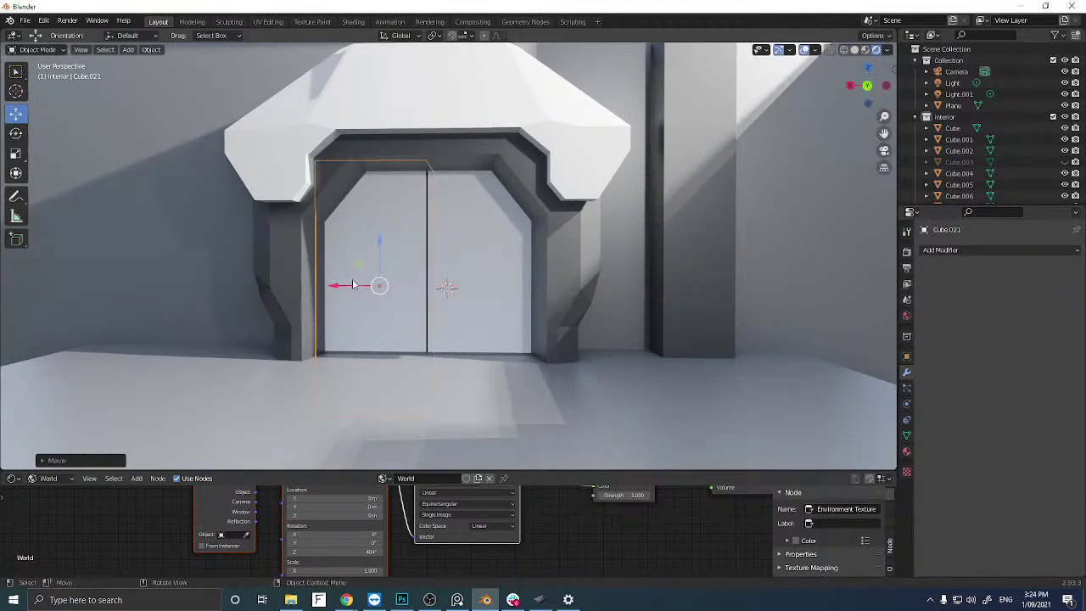
Select both door leaves in the back view and nudge them together along X to centre their seam in the doorway.
click(868, 87)
scroll(454, 213, up, 2)
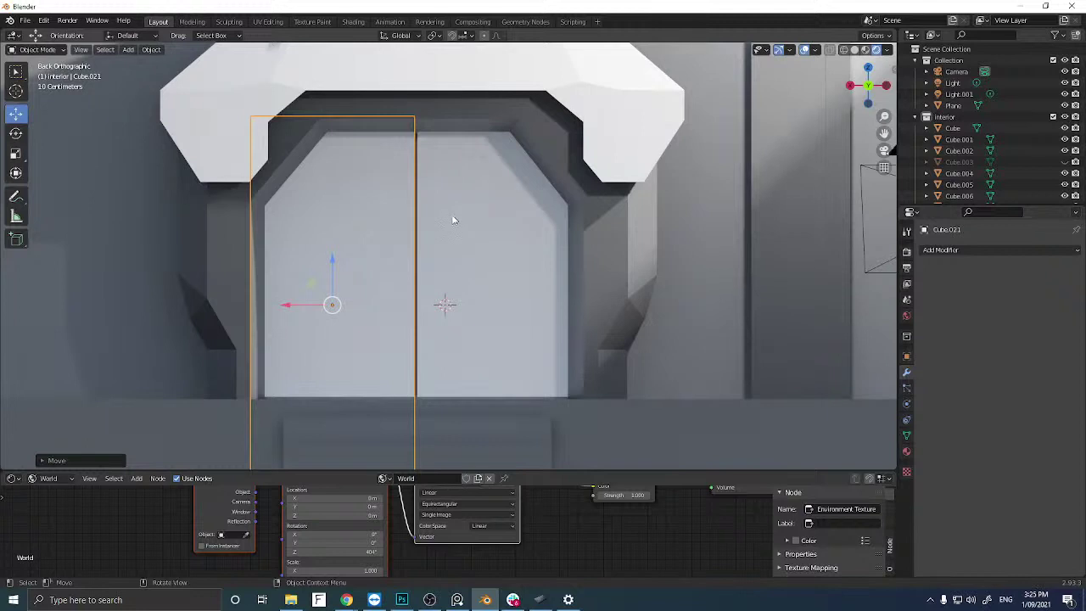
key(ctrl+z)
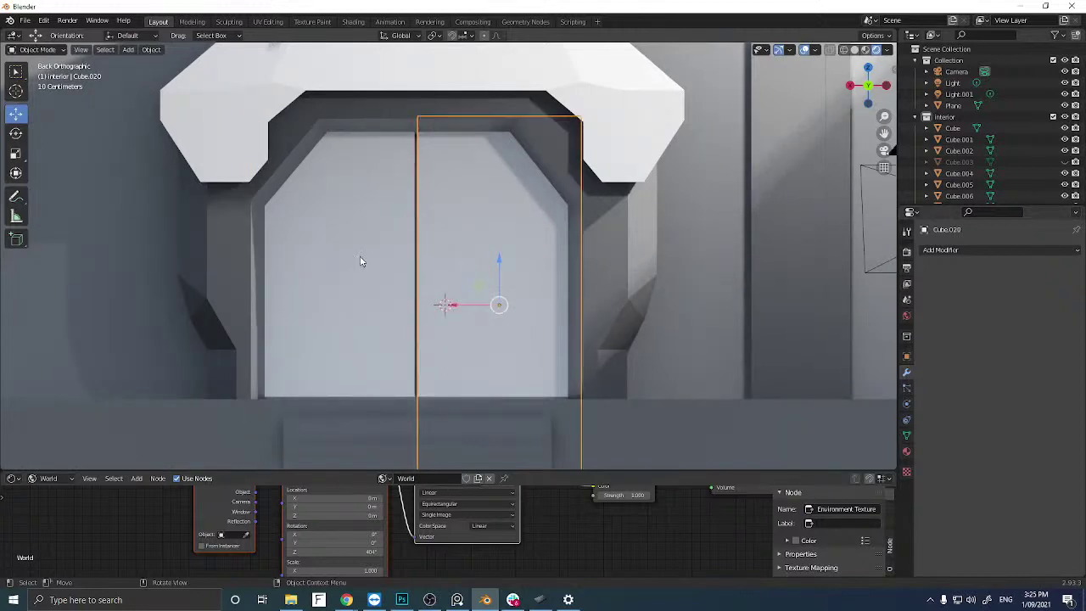
key(ctrl+shift+z)
click(479, 271)
click(355, 279)
click(464, 278)
shift+click(361, 280)
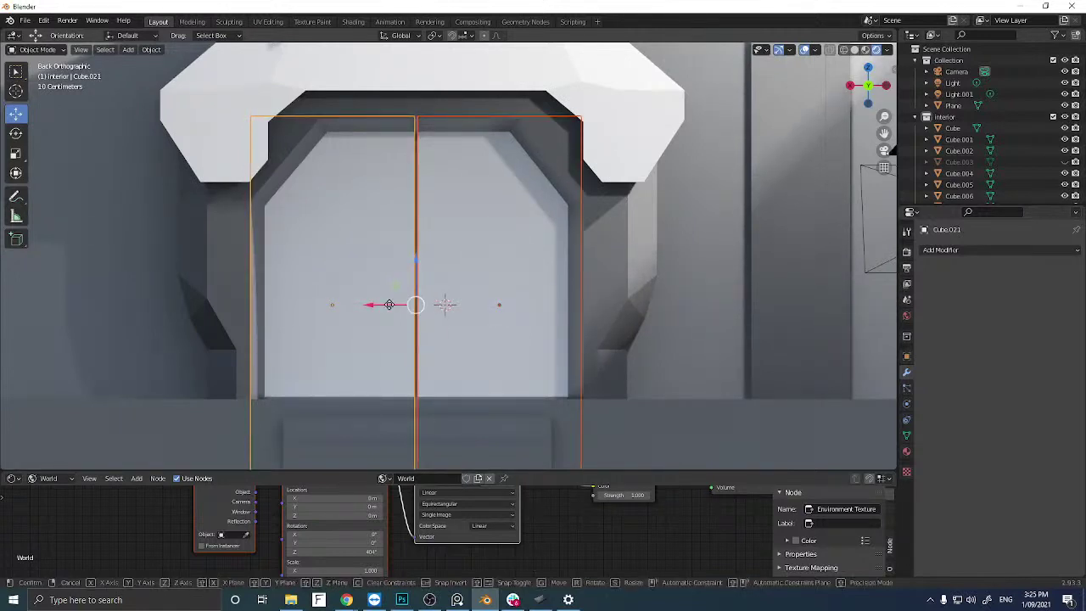
drag(388, 309, 388, 306)
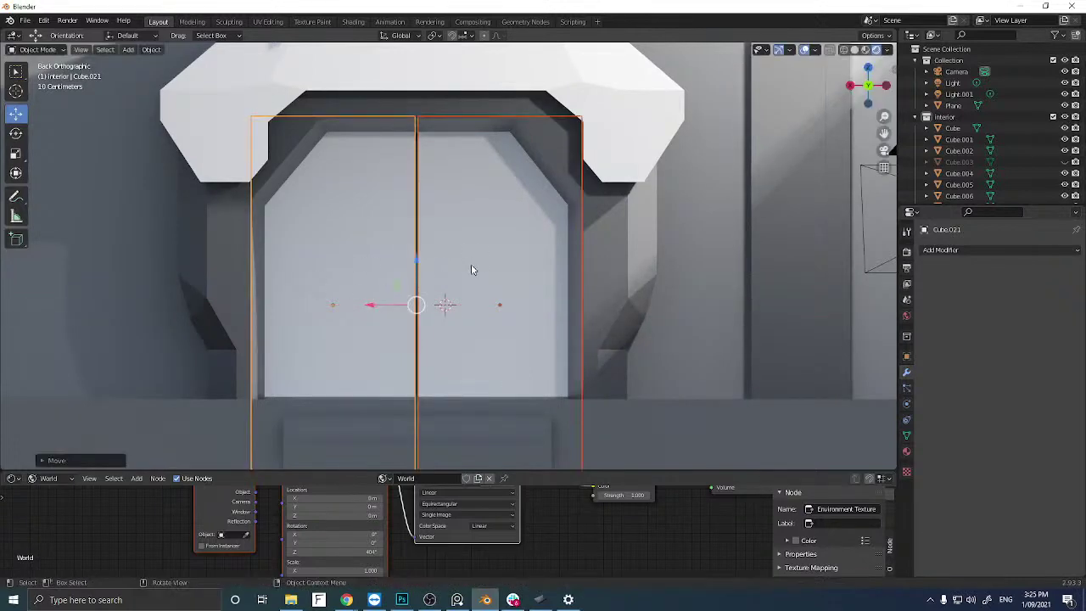
Adjust the position of the two door leaves slightly within the recess and deselect them.
scroll(547, 266, down, 4)
middle_drag(545, 266, 490, 274)
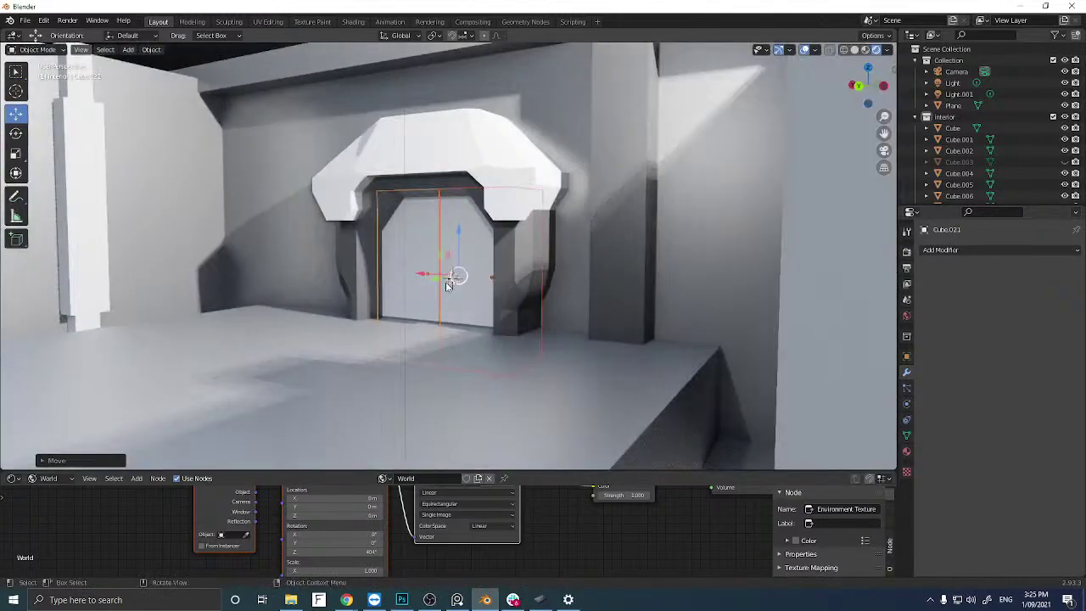
key(KP_Divide)
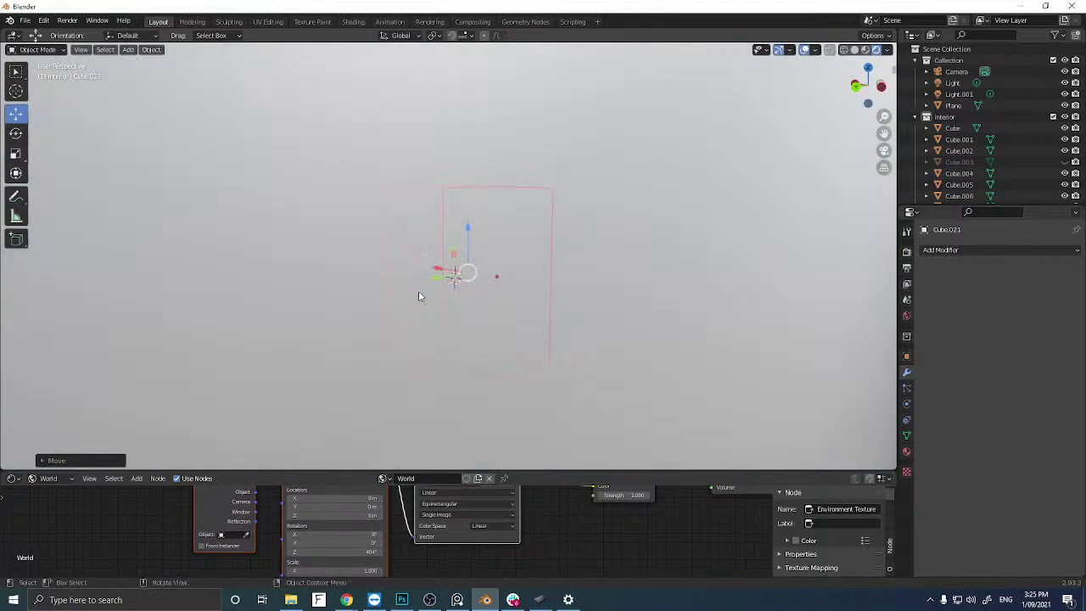
key(KP_Divide)
drag(452, 295, 445, 292)
middle_drag(355, 241, 433, 241)
scroll(400, 244, down, 3)
scroll(433, 241, down, 3)
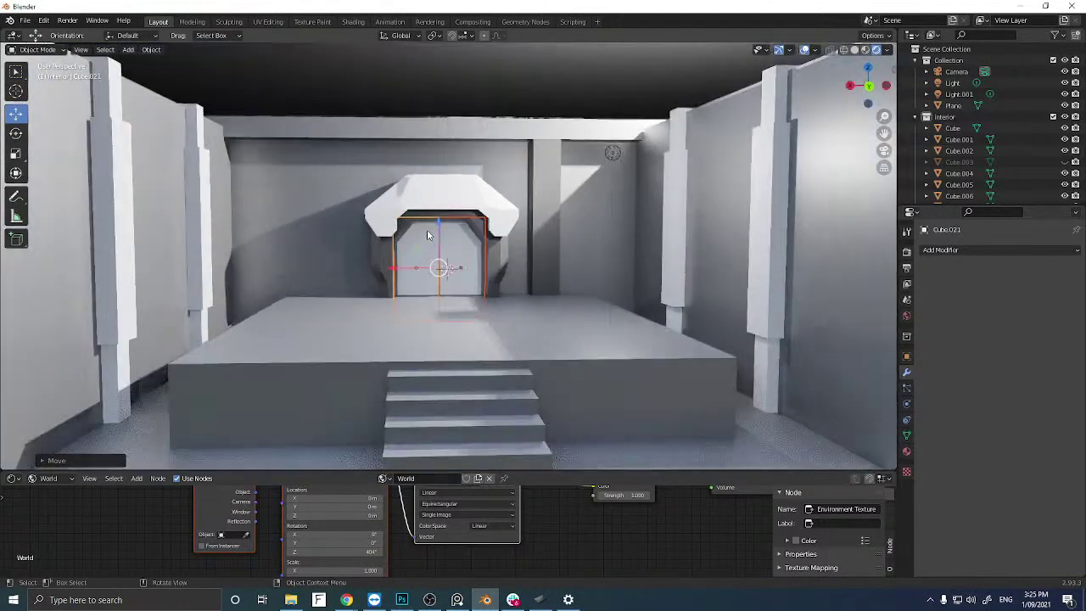
click(464, 249)
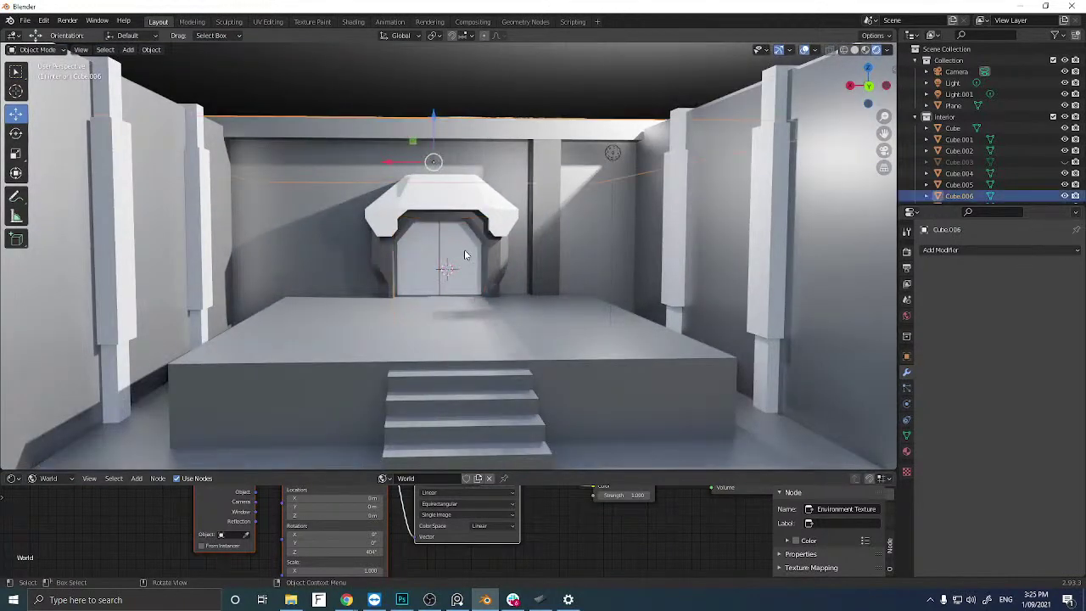
scroll(464, 249, up, 4)
middle_drag(464, 250, 443, 260)
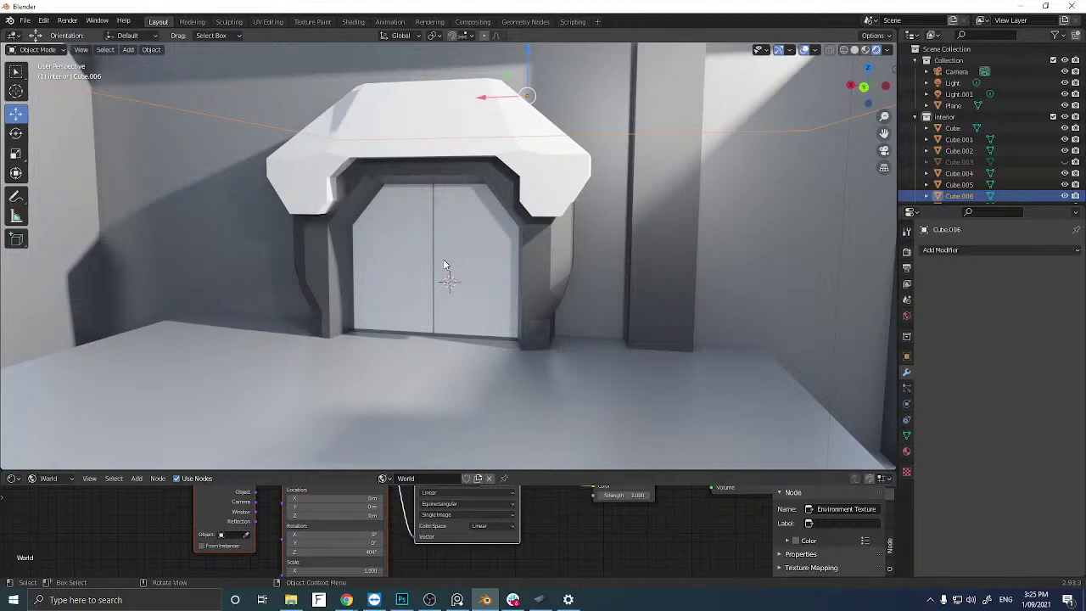
mouse_move(443, 259)
middle_down()
mouse_move(465, 248)
mouse_move(439, 257)
middle_up()
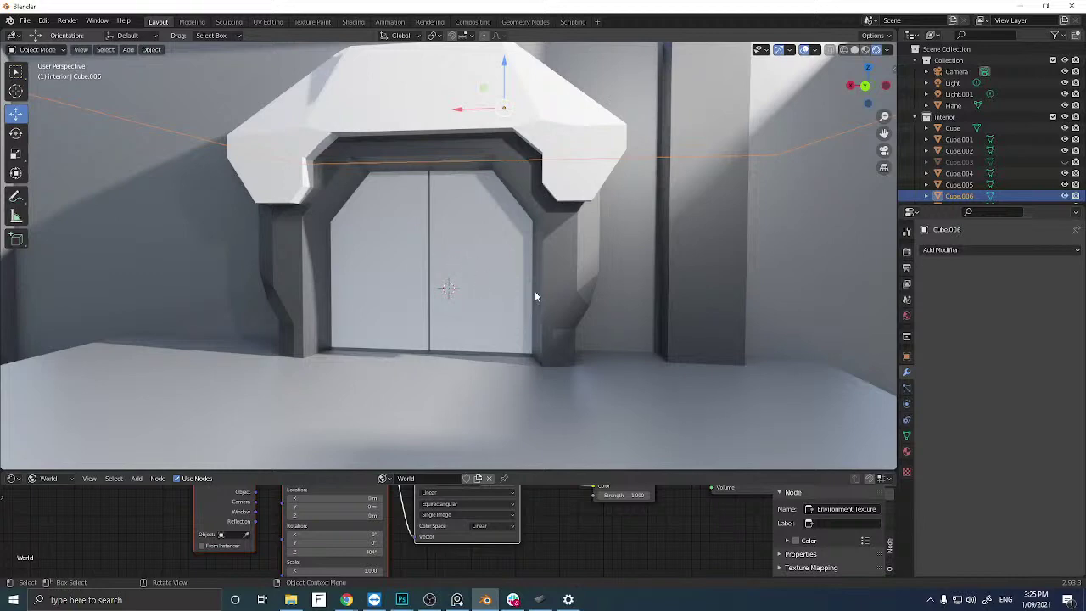
middle_drag(535, 297, 585, 270)
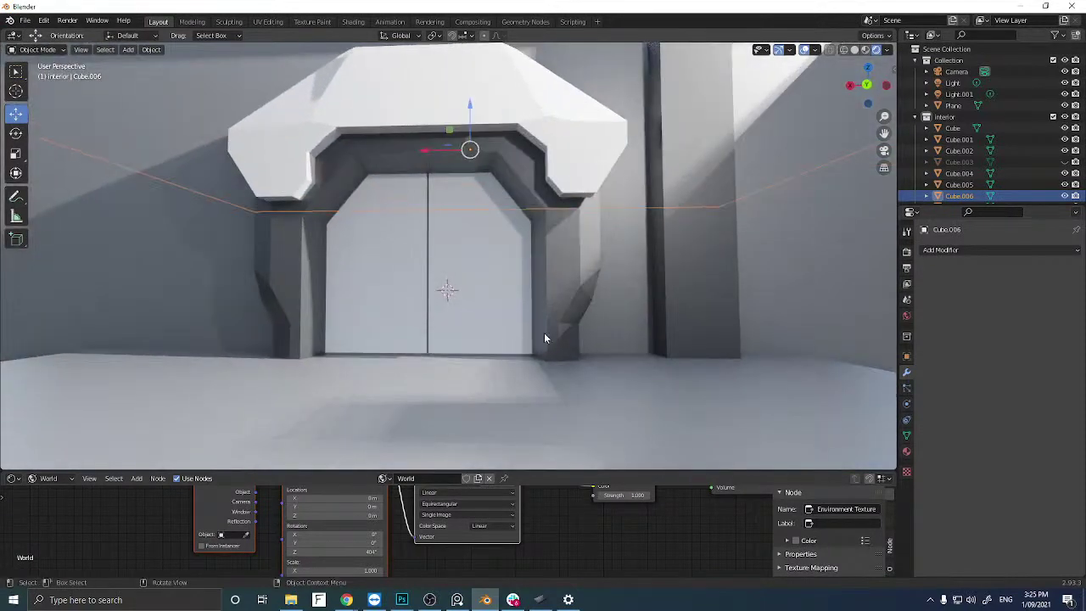
Add a cube at the base of the doorway's right pillar, scale it down to about 0.3 and move it onto the floor there.
middle_drag(554, 320, 507, 317)
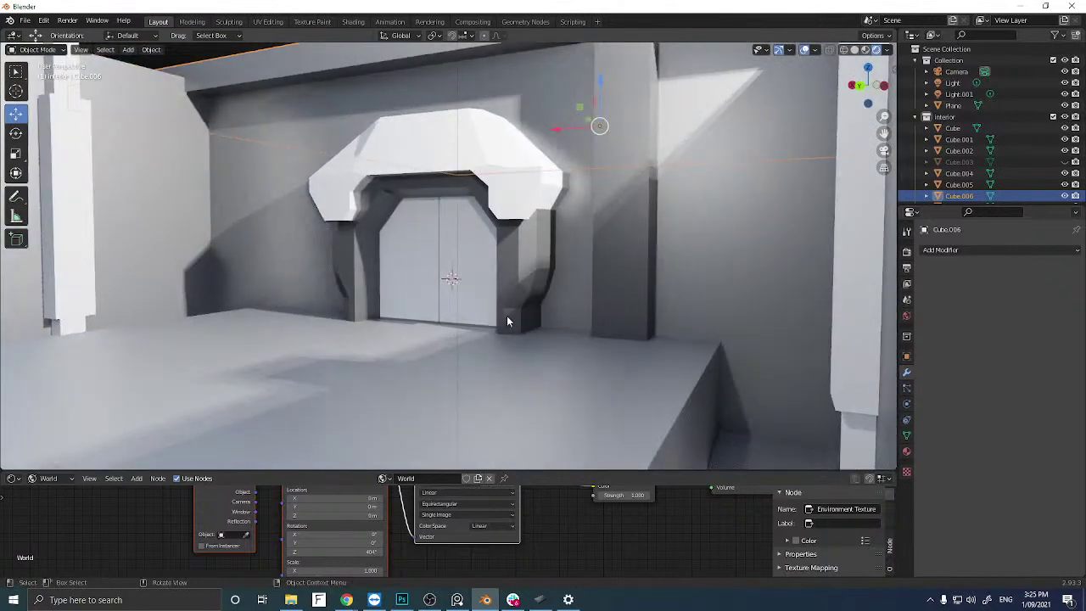
shift+right_click(508, 292)
key(shift+a)
click(543, 312)
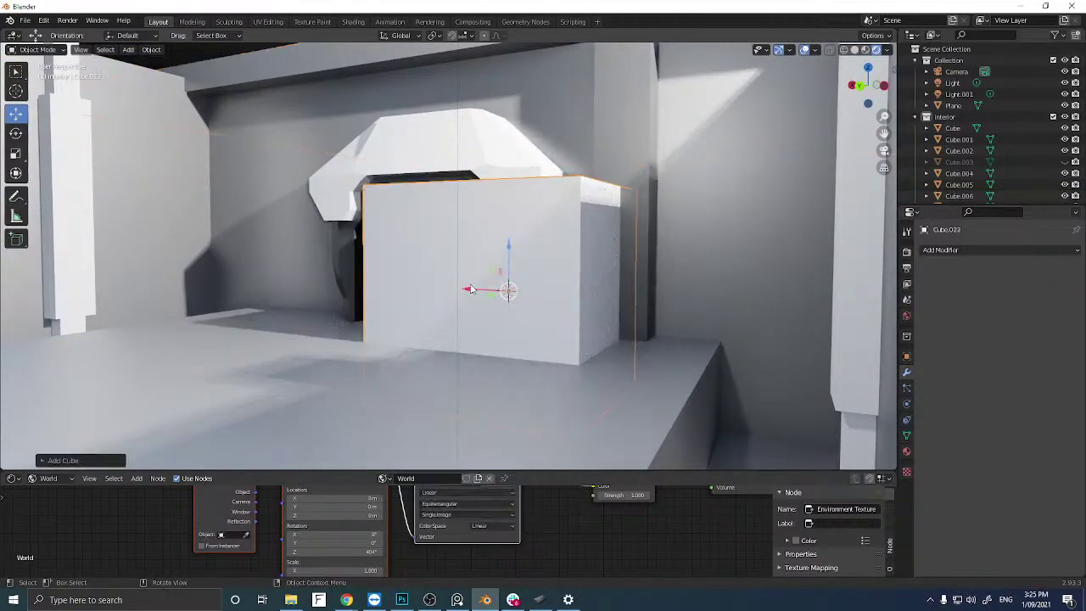
key(s)
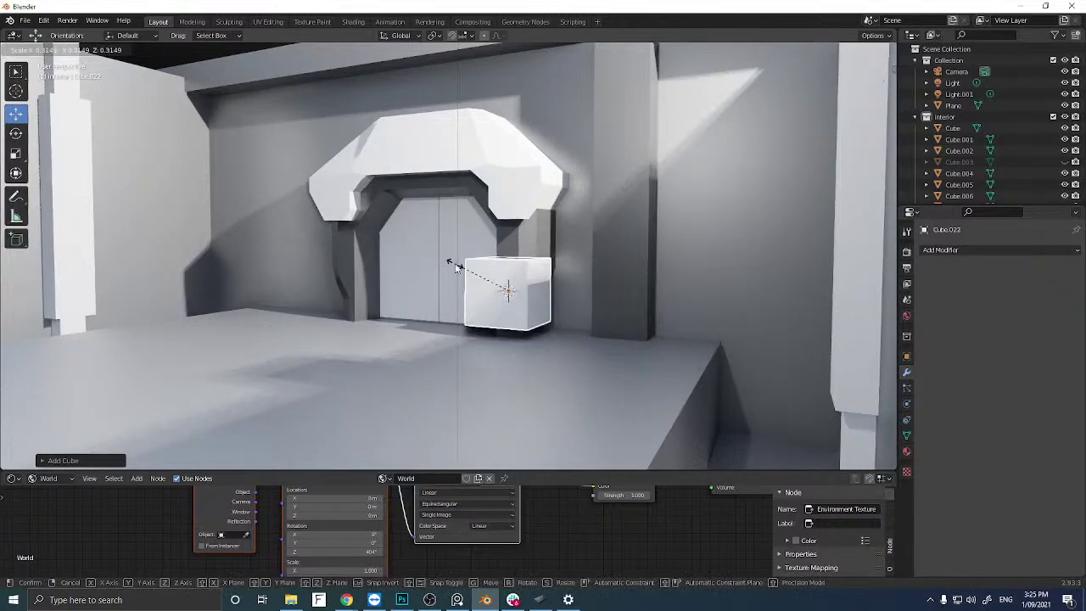
click(457, 285)
middle_drag(457, 285, 558, 264)
key(g)
click(523, 286)
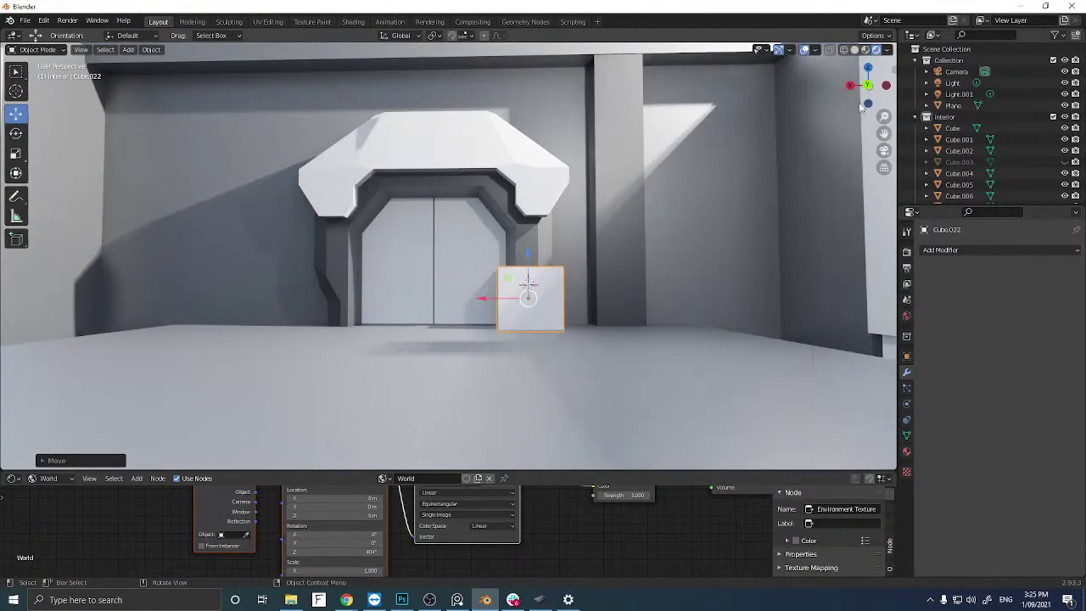
In the back view, narrow the small cube along X and shift it sideways over the right pillar's base.
click(868, 85)
scroll(602, 217, up, 4)
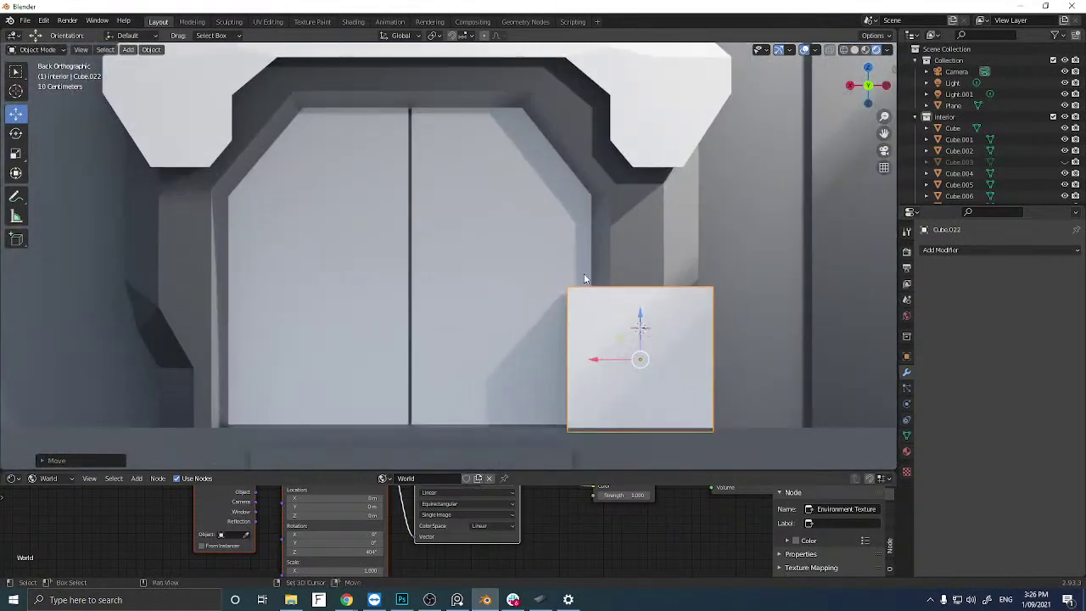
shift+middle_drag(584, 278, 360, 240)
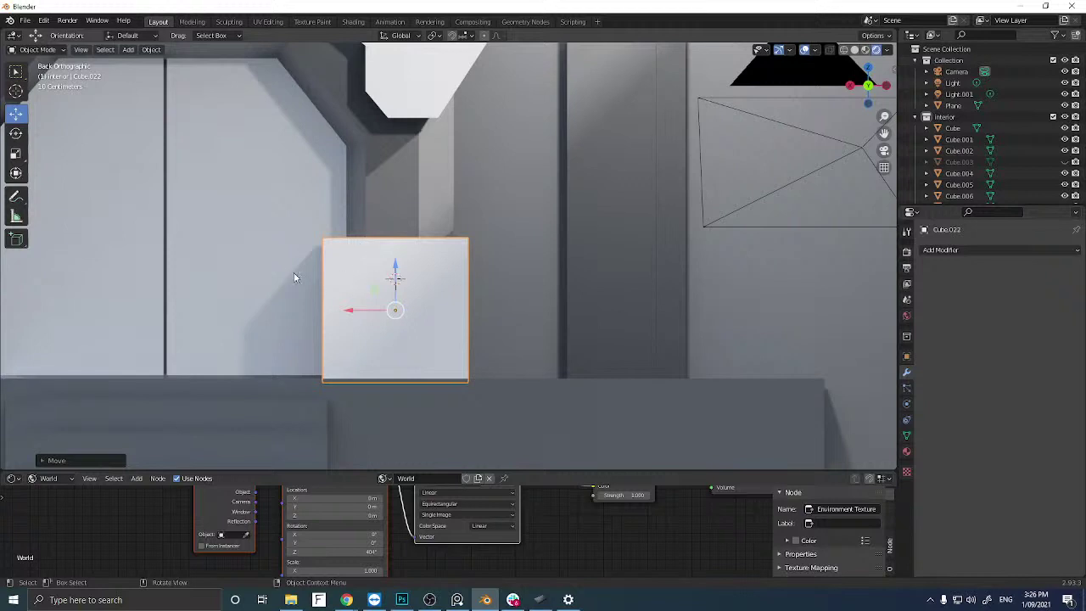
click(16, 153)
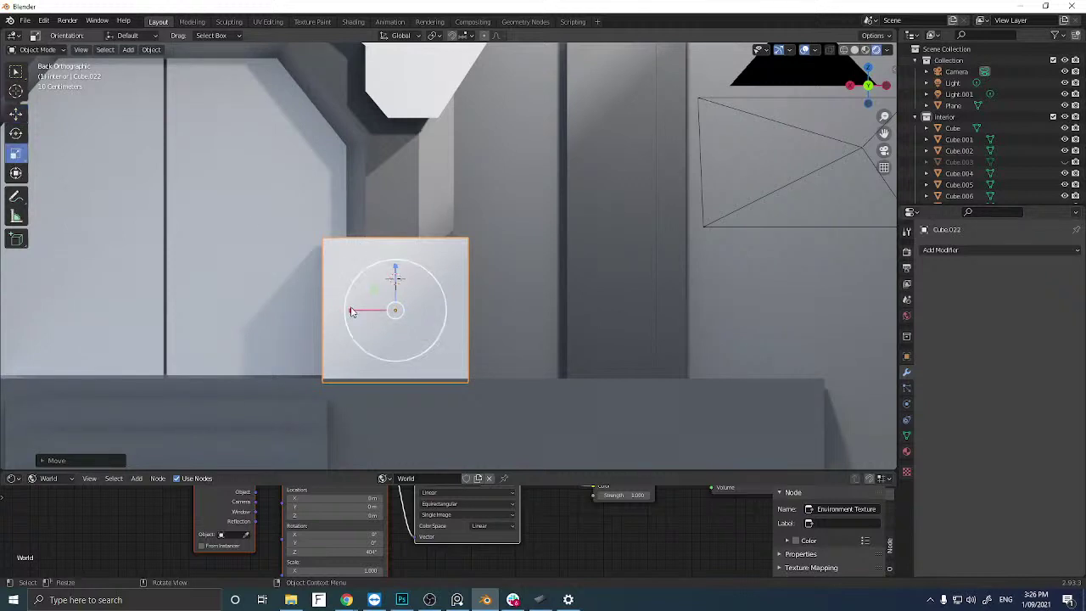
drag(352, 312, 391, 312)
click(15, 113)
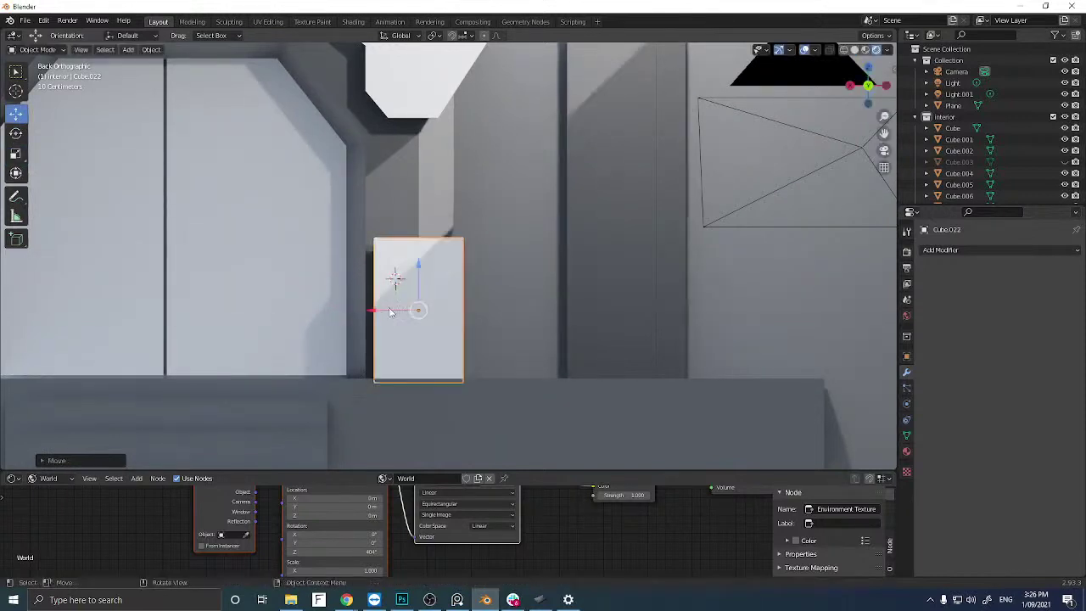
Enlarge the block slightly to line up with the pillar's inner edge and raise it a little along Z.
key(s)
click(384, 240)
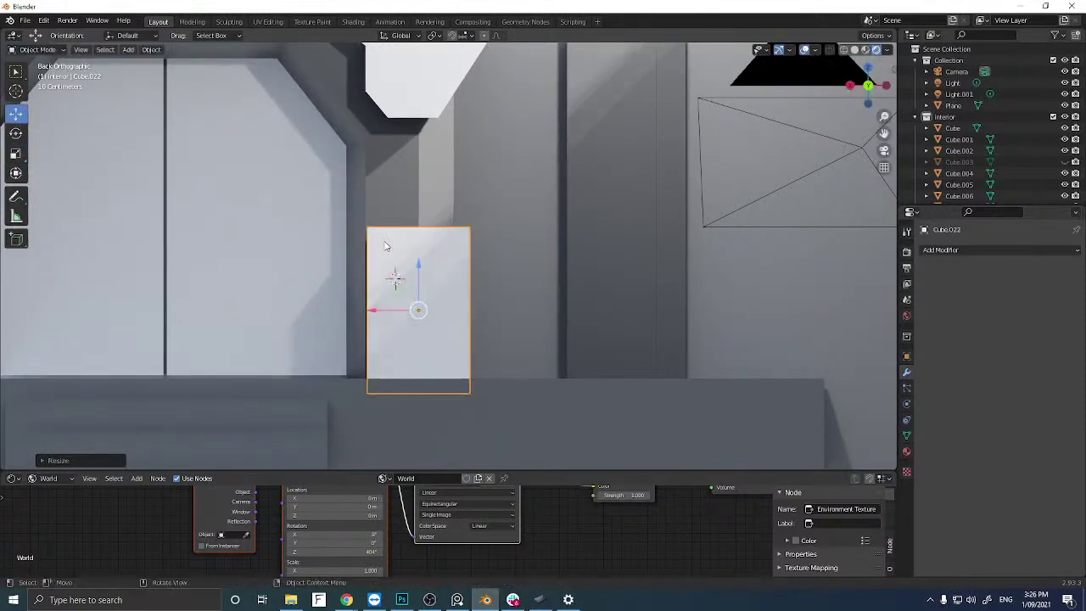
drag(418, 267, 418, 265)
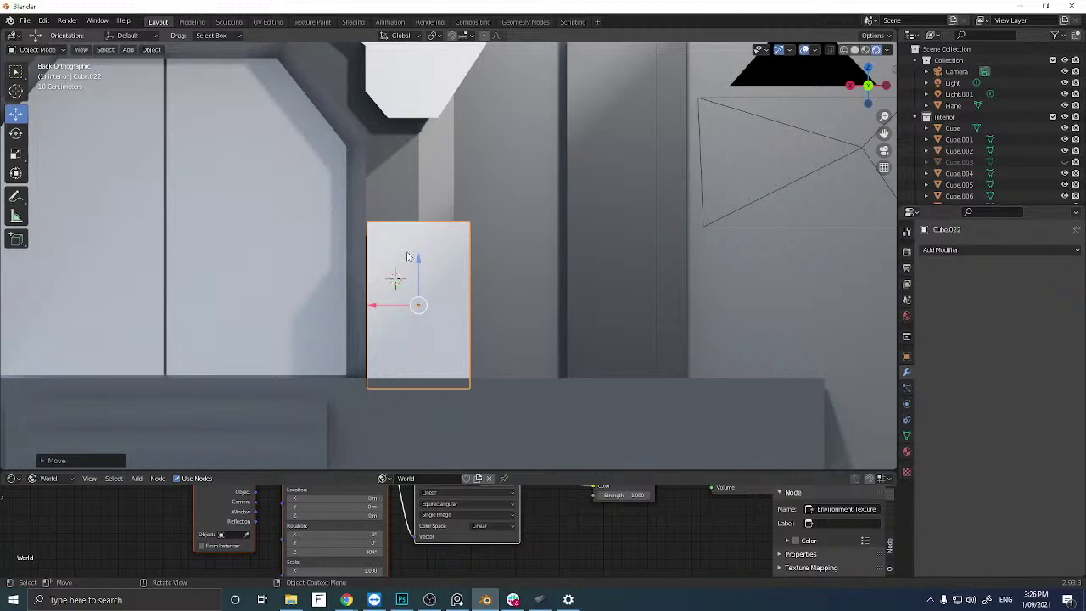
Cut two evenly spaced vertical edge loops into the block at the pillar's base, without sliding them.
key(Tab)
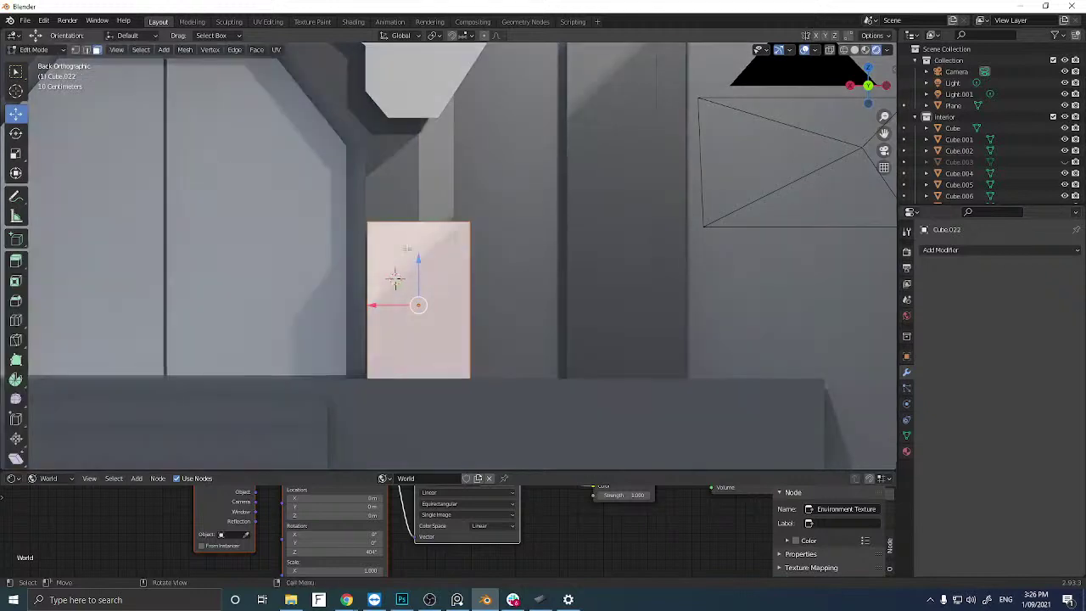
key(ctrl+r)
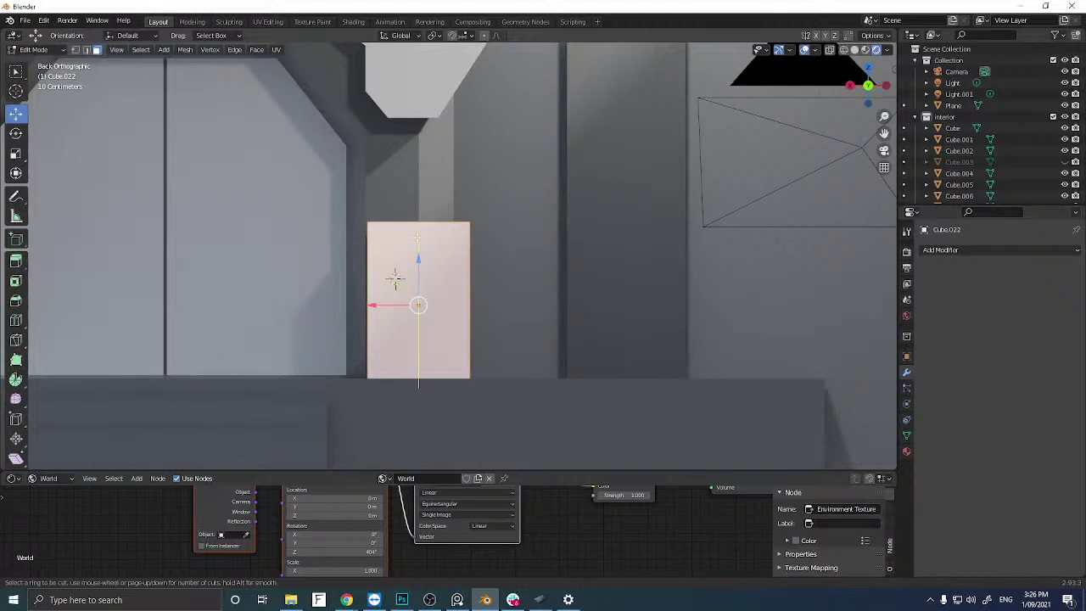
scroll(395, 277, up, 1)
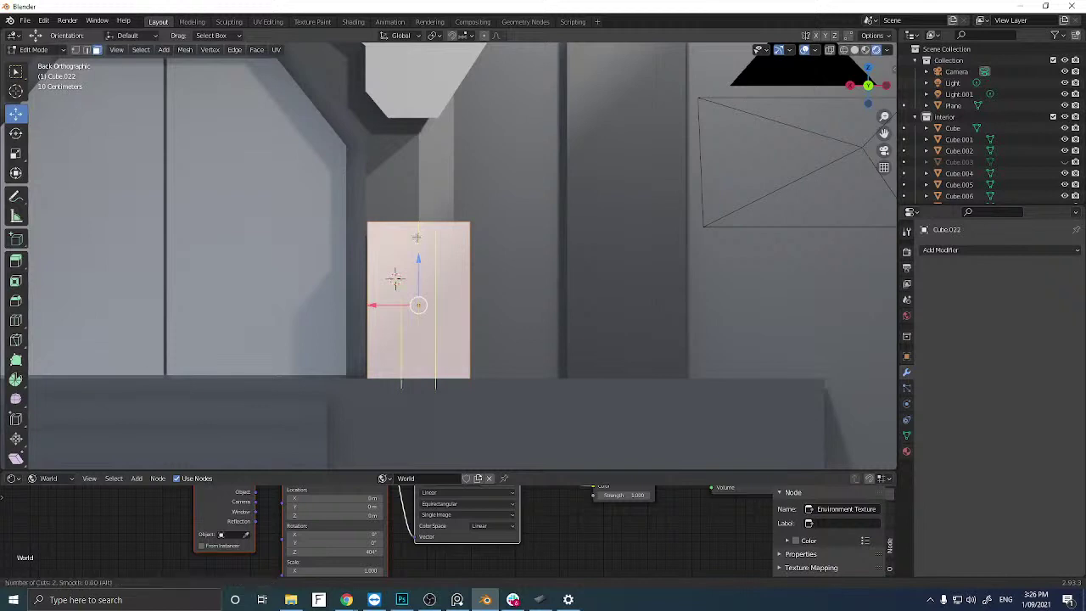
scroll(395, 277, up, 3)
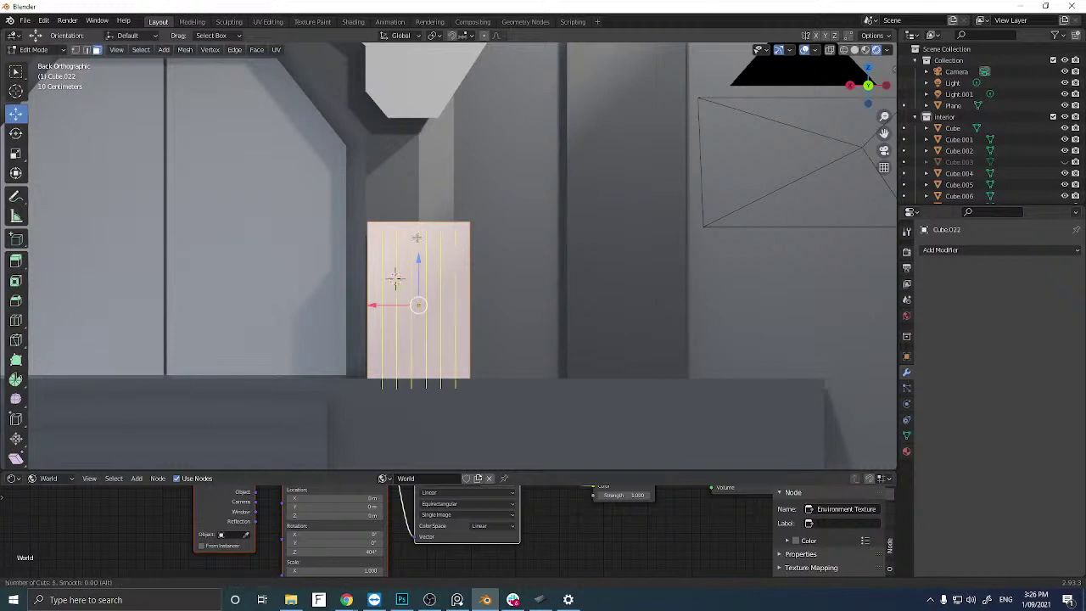
scroll(416, 239, down, 2)
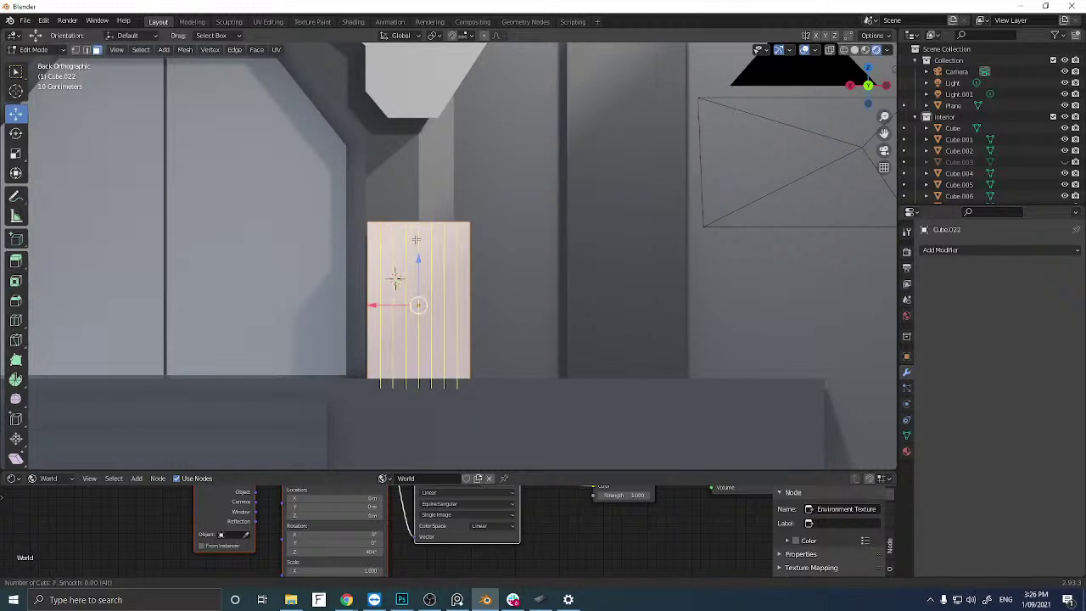
scroll(416, 240, down, 2)
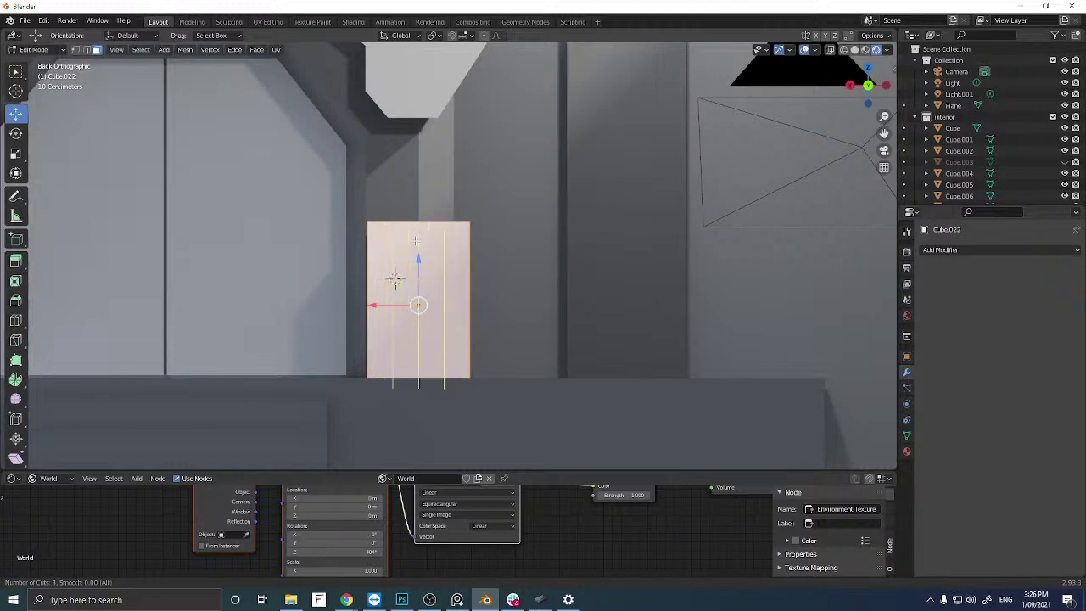
scroll(416, 240, down, 1)
scroll(415, 240, up, 1)
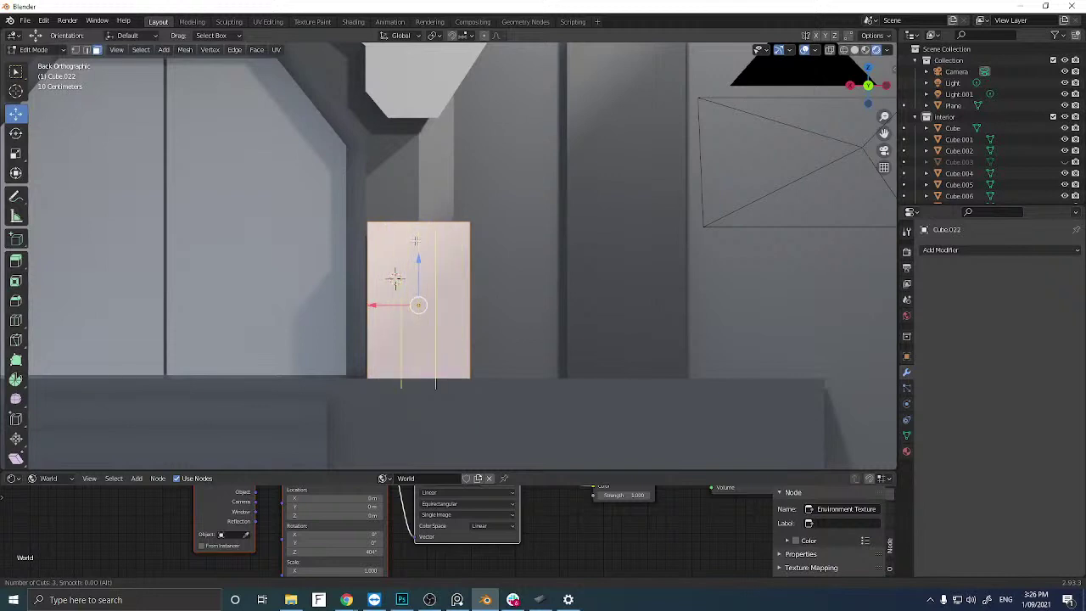
click(416, 241)
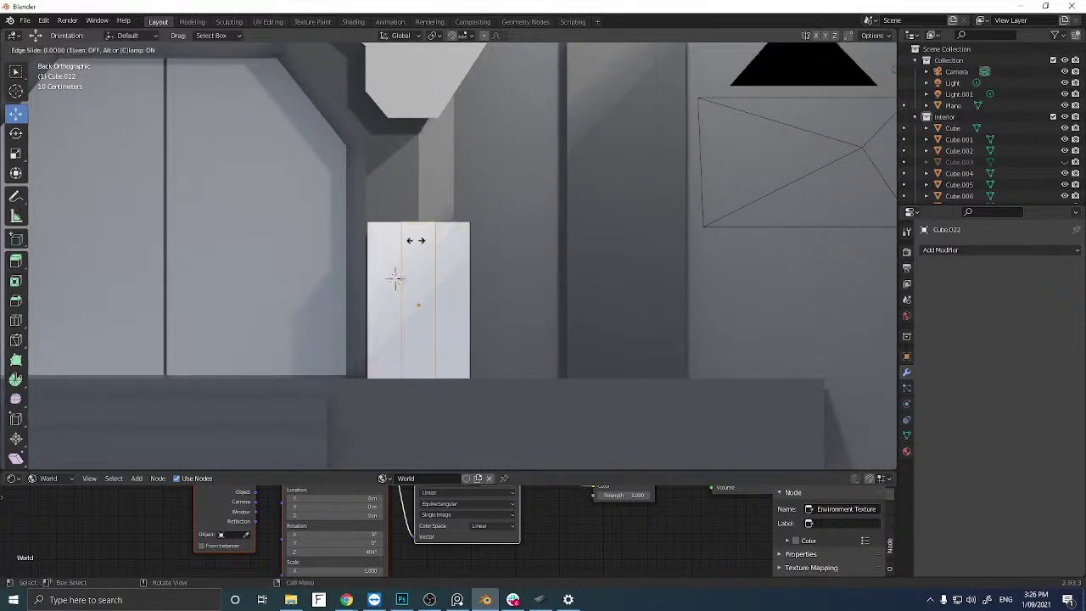
right_click(416, 240)
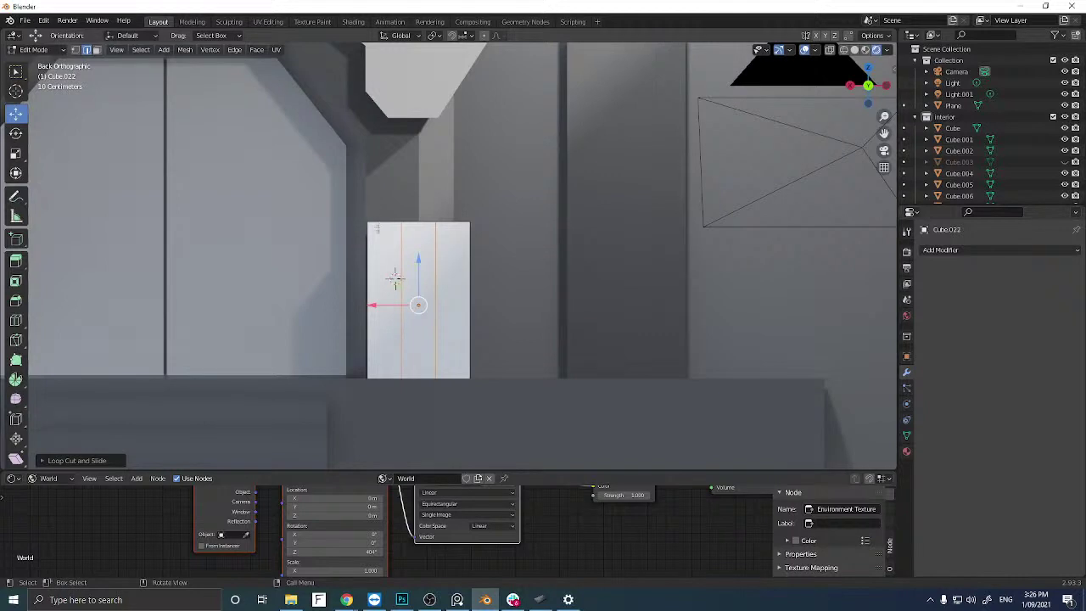
Add a horizontal edge loop to the block and slide it up near its top.
key(1)
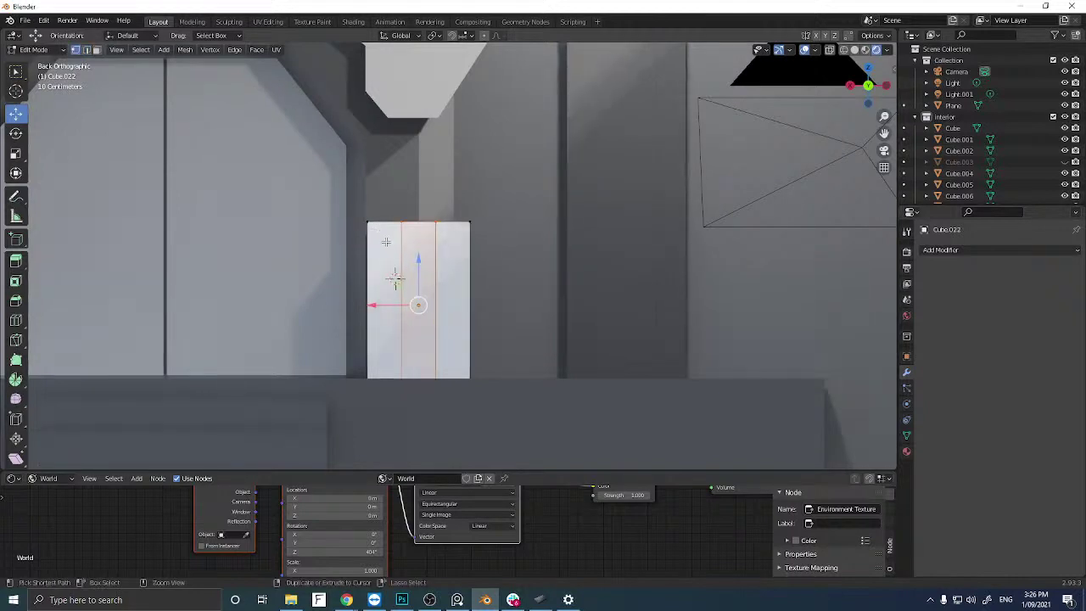
key(ctrl+r)
click(396, 280)
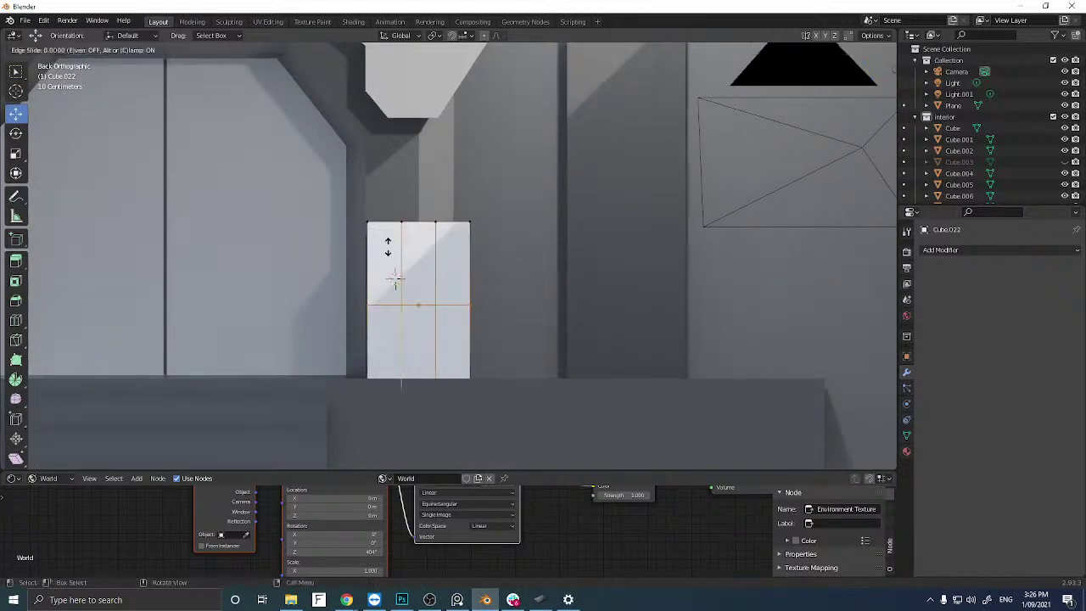
click(383, 203)
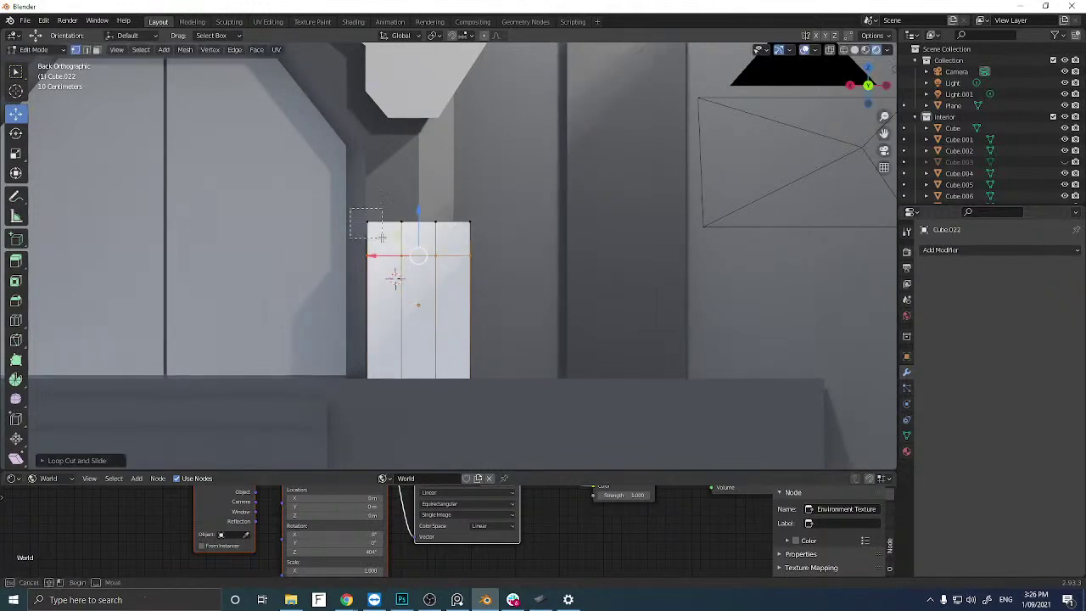
With X-ray on, lower the block's top corners along Z, the door-side one further than the outer one.
click(367, 221)
drag(367, 200, 367, 222)
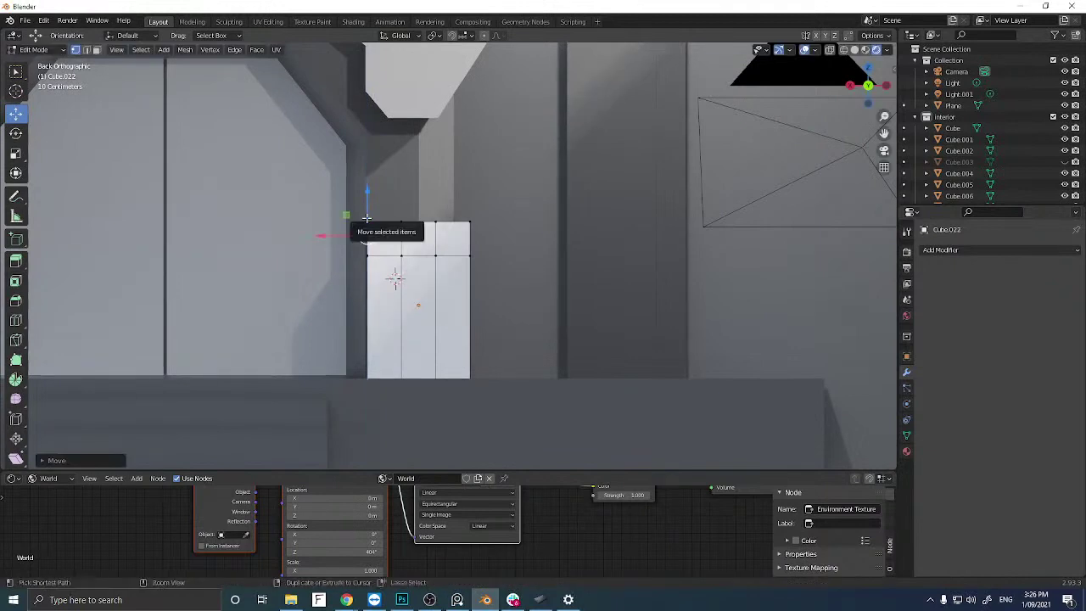
click(830, 51)
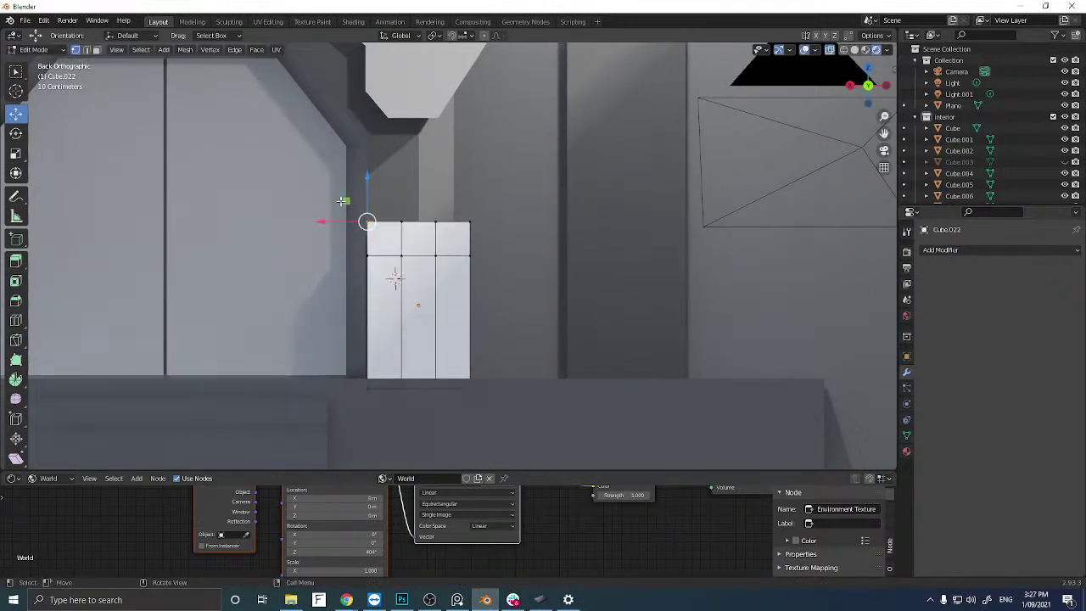
drag(315, 201, 339, 234)
drag(368, 195, 370, 220)
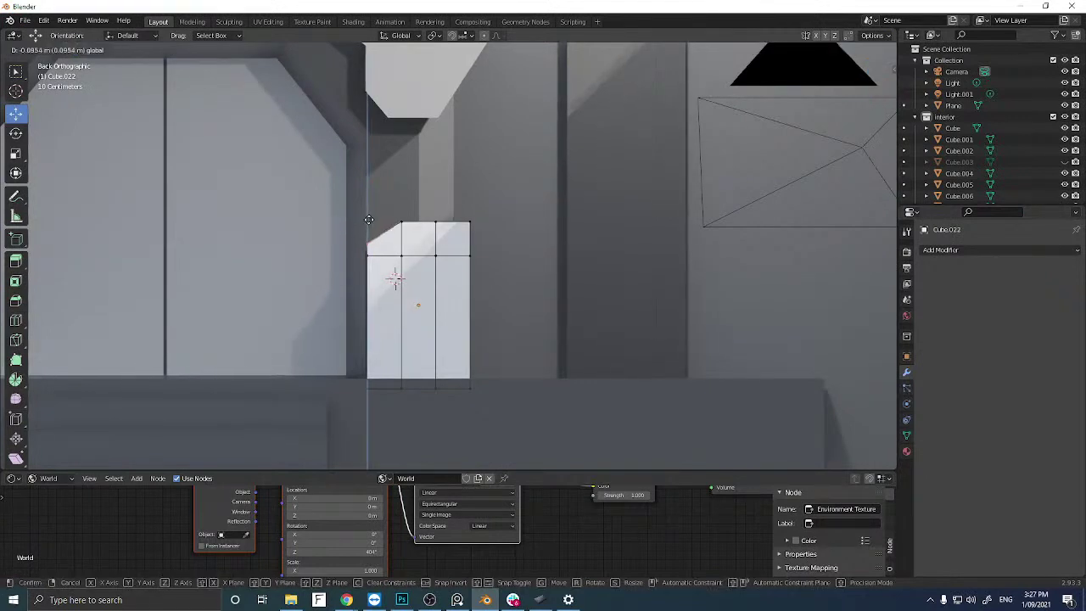
click(370, 220)
mouse_move(441, 205)
mouse_down()
mouse_move(484, 242)
mouse_move(471, 212)
mouse_up()
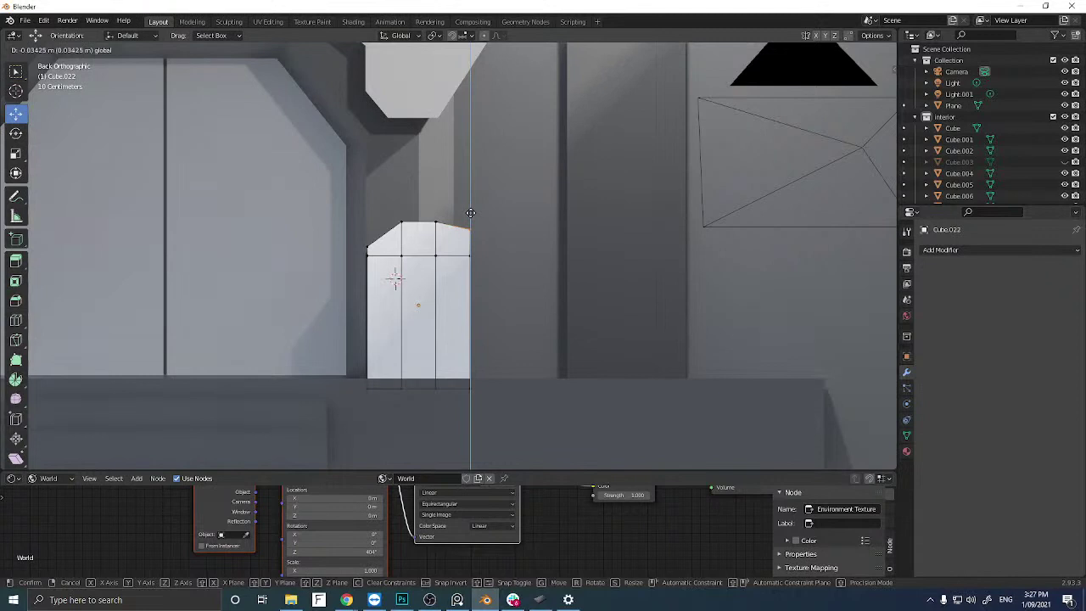
click(470, 212)
Shift the outer vertical edge loop towards the block's outer side and add a horizontal loop just above mid-height.
alt+click(426, 316)
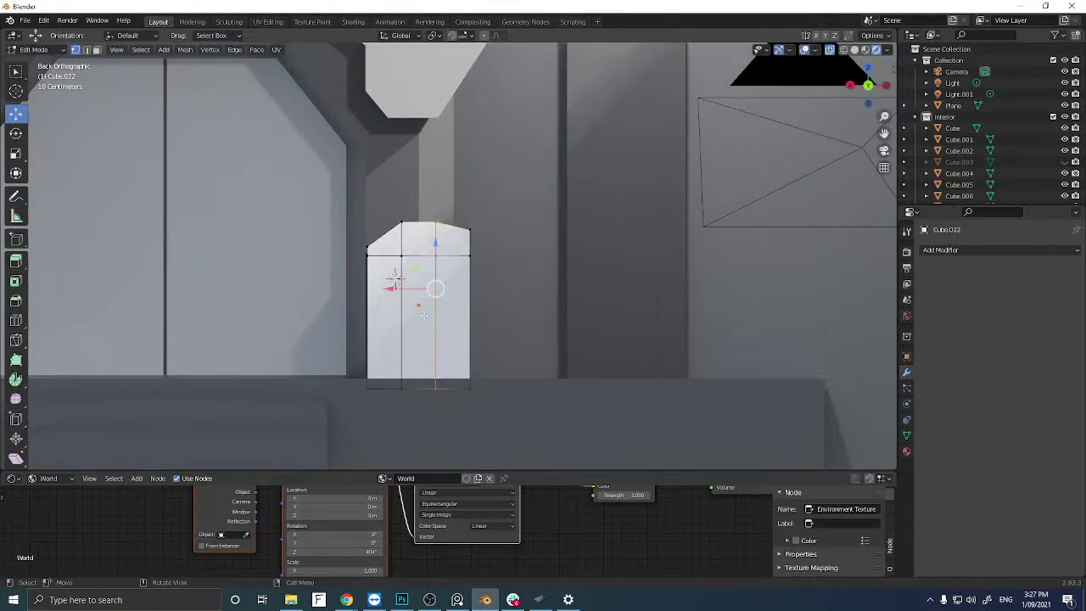
drag(417, 290, 427, 288)
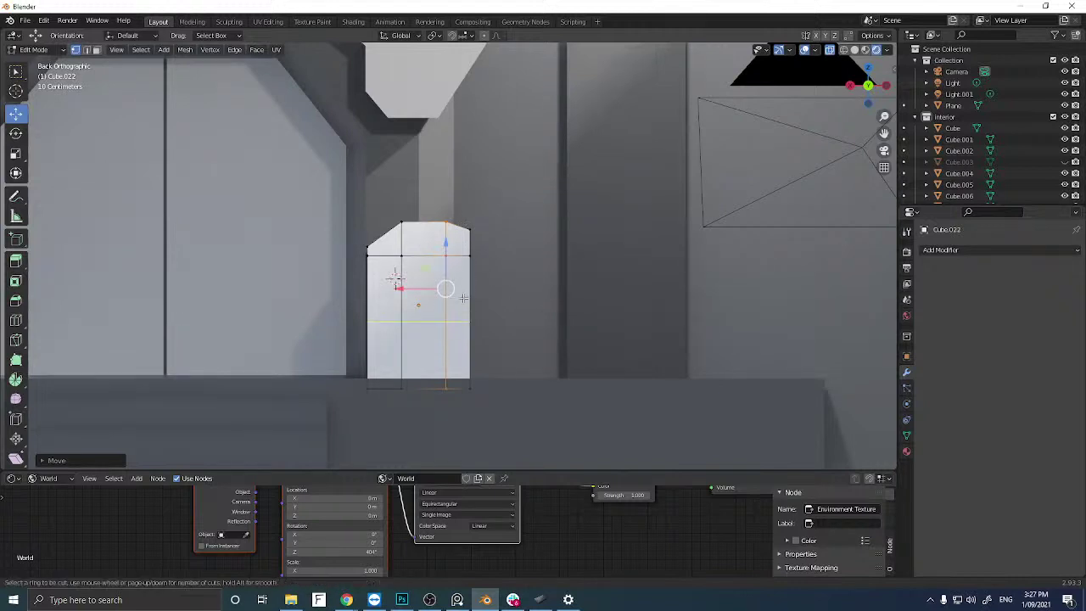
key(ctrl+r)
click(463, 291)
click(462, 264)
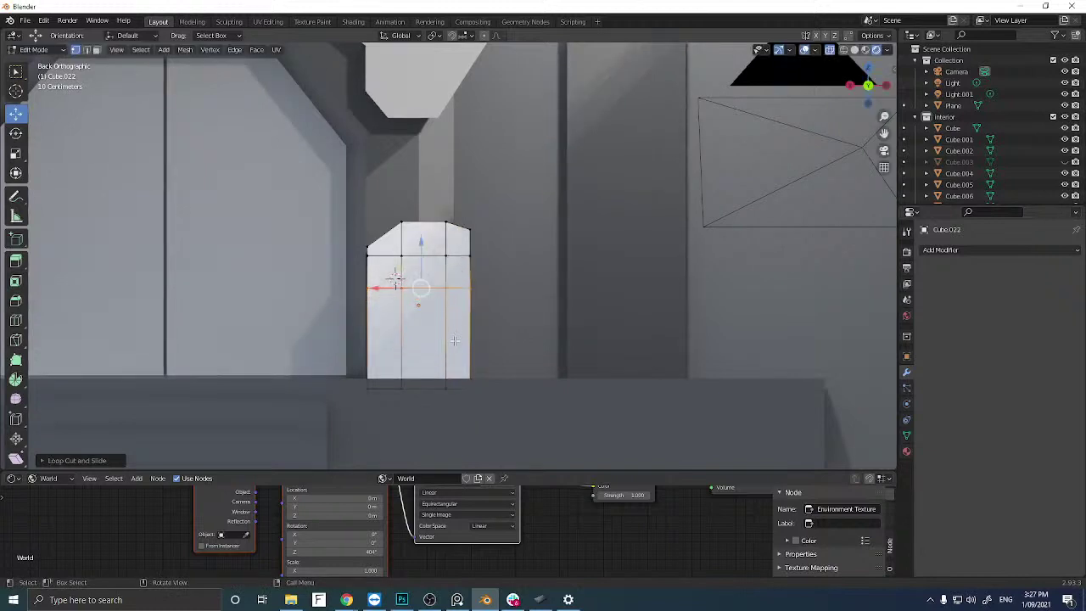
click(468, 388)
drag(454, 389, 438, 389)
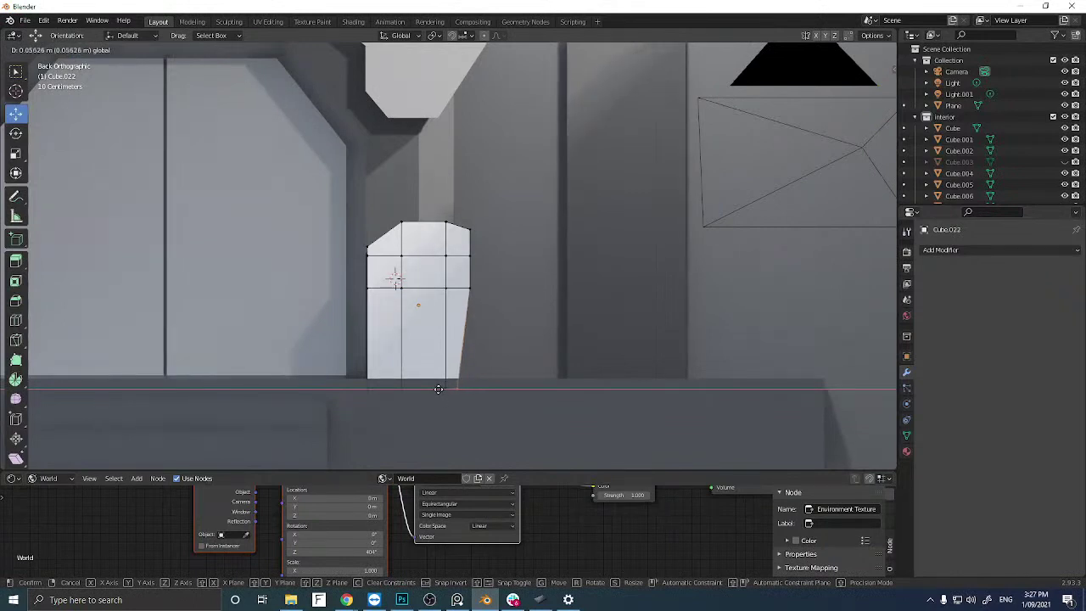
right_click(438, 389)
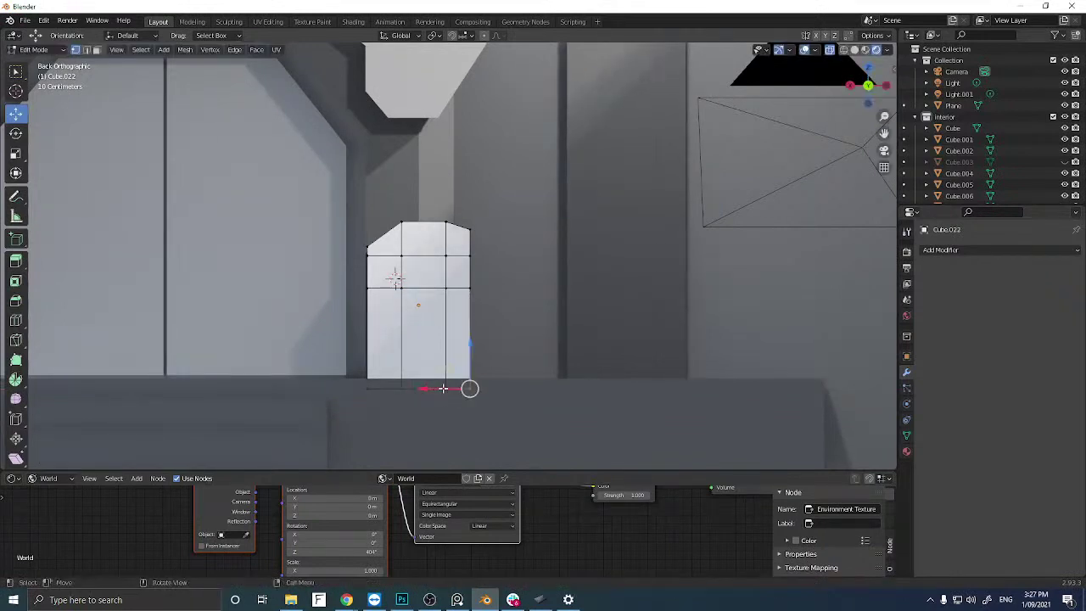
Add a horizontal edge loop near the block's bottom and shift the lower side vertices towards the door to form a slanted foot.
key(ctrl+r)
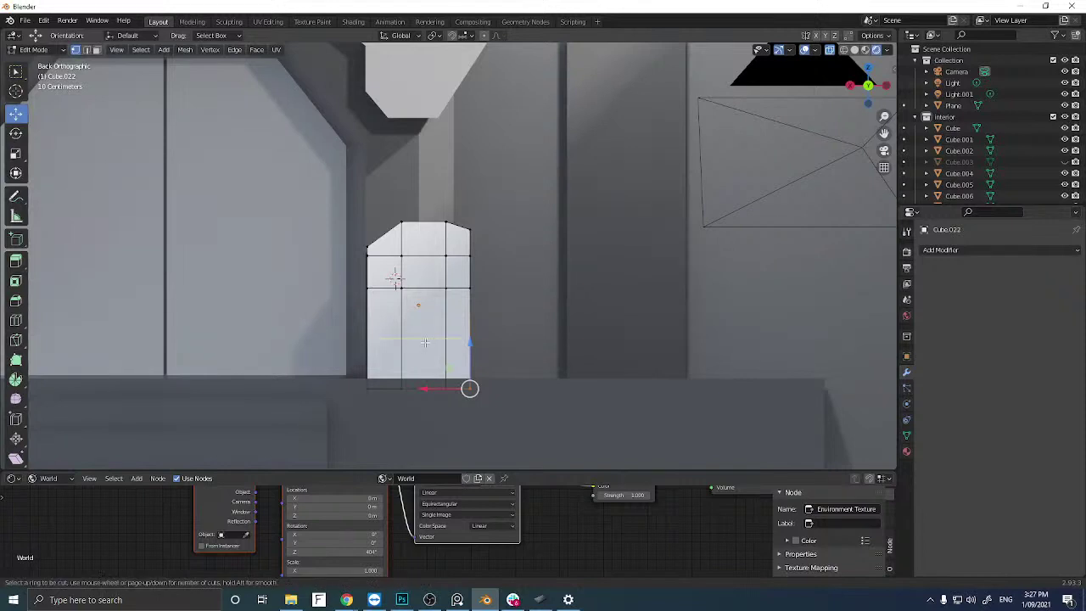
drag(424, 342, 416, 367)
drag(348, 340, 317, 370)
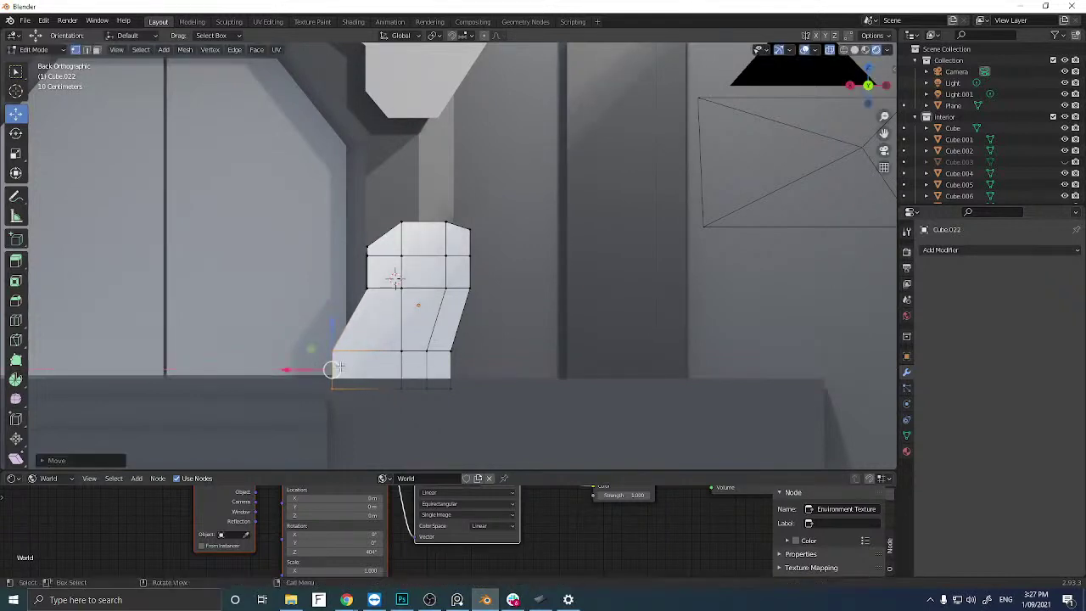
click(481, 309)
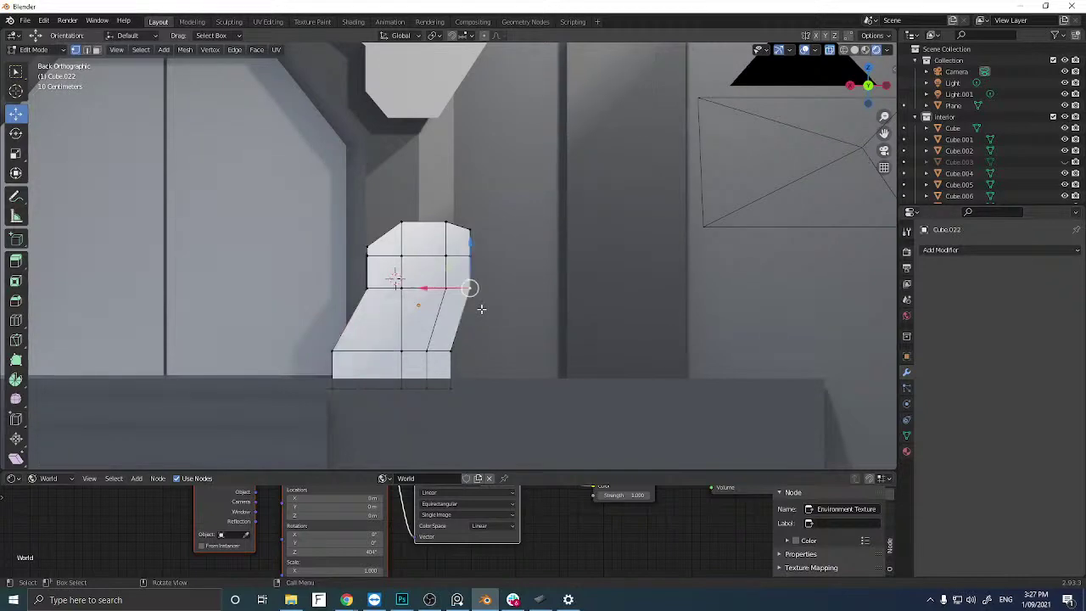
Bevel all edges of the block slightly with one segment.
key(Tab)
middle_drag(485, 308, 442, 319)
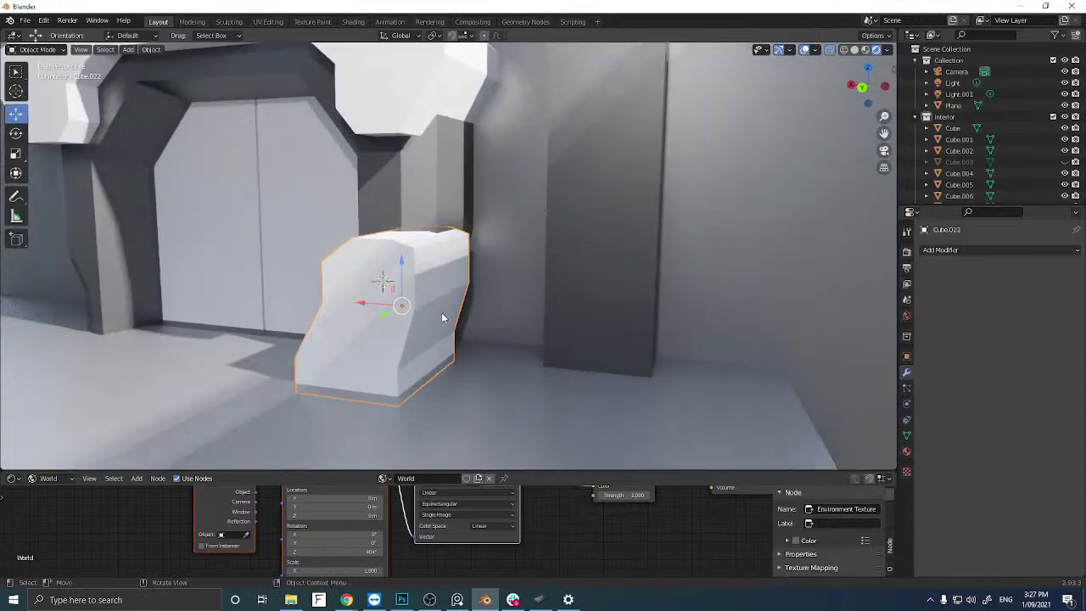
key(Tab)
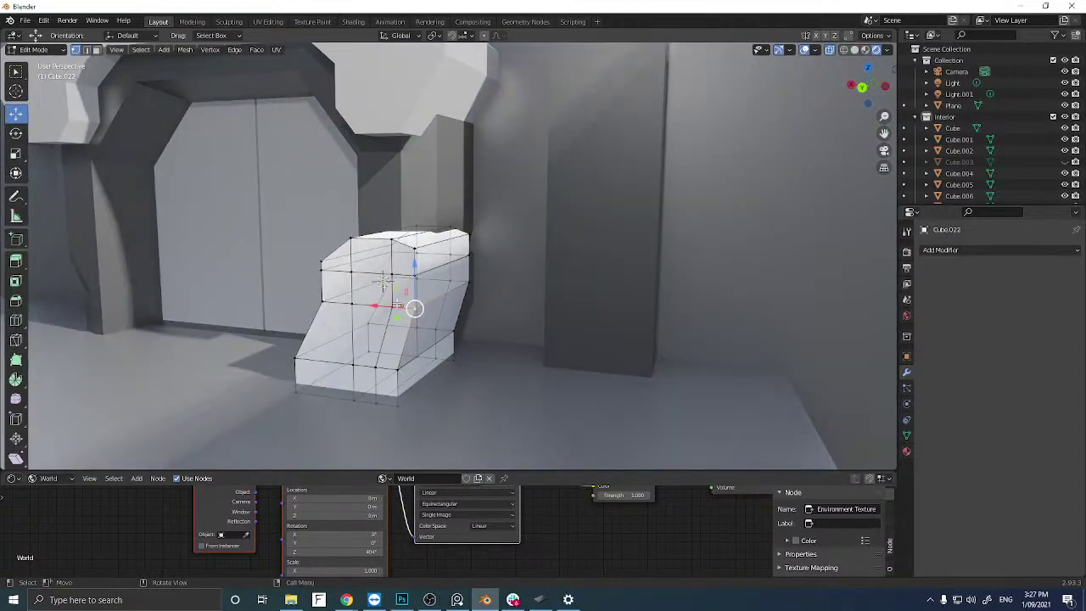
key(3)
key(ctrl+l)
key(ctrl+b)
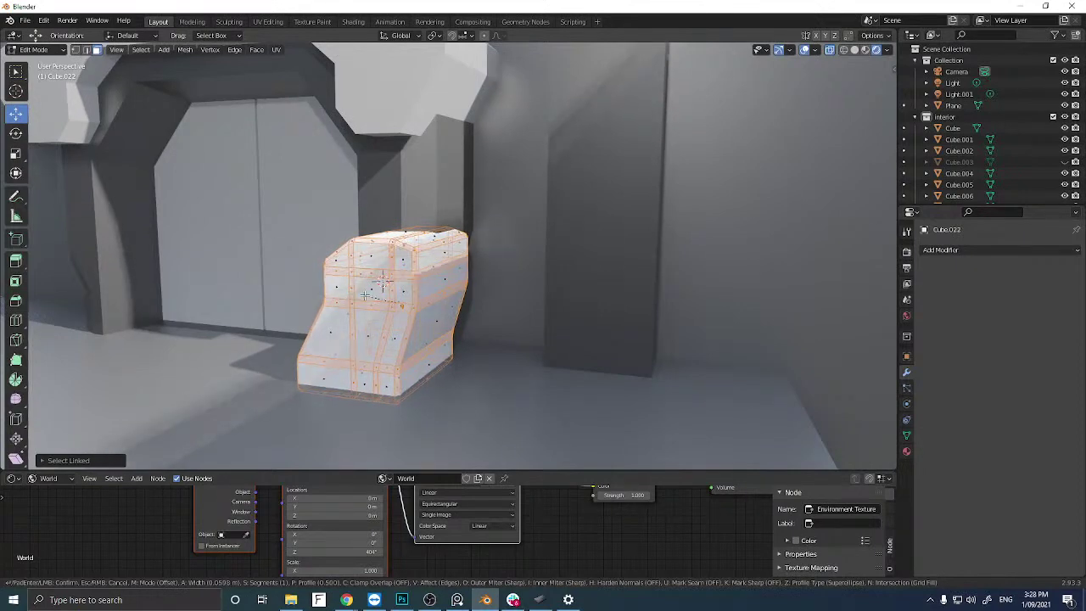
click(365, 294)
key(Tab)
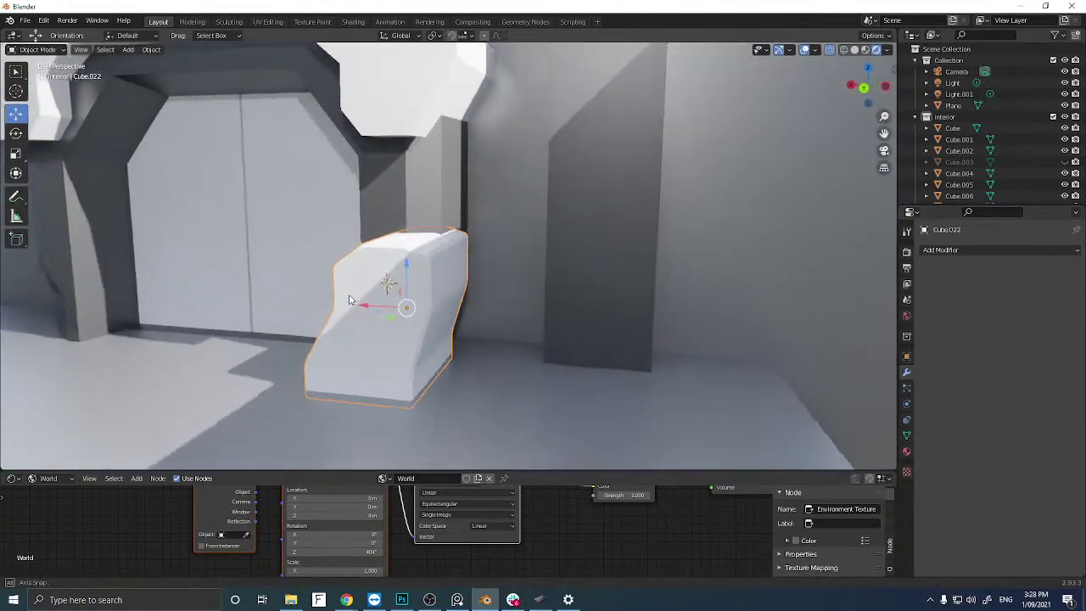
Move the block along Y back against the pillar by about 0.34 m and adjust its position along X.
middle_drag(349, 299, 438, 290)
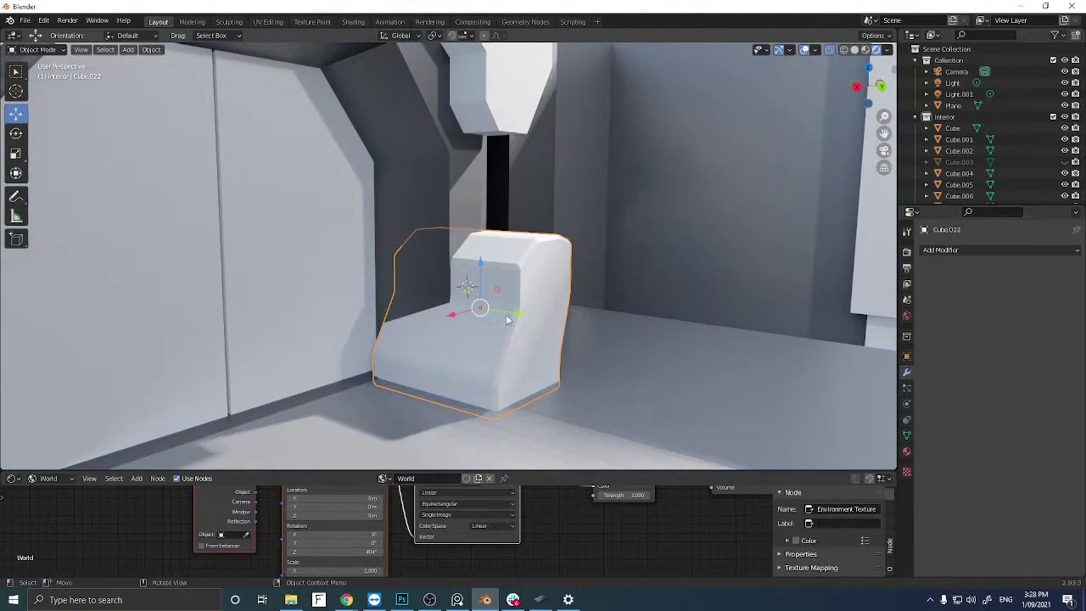
key(g)
key(y)
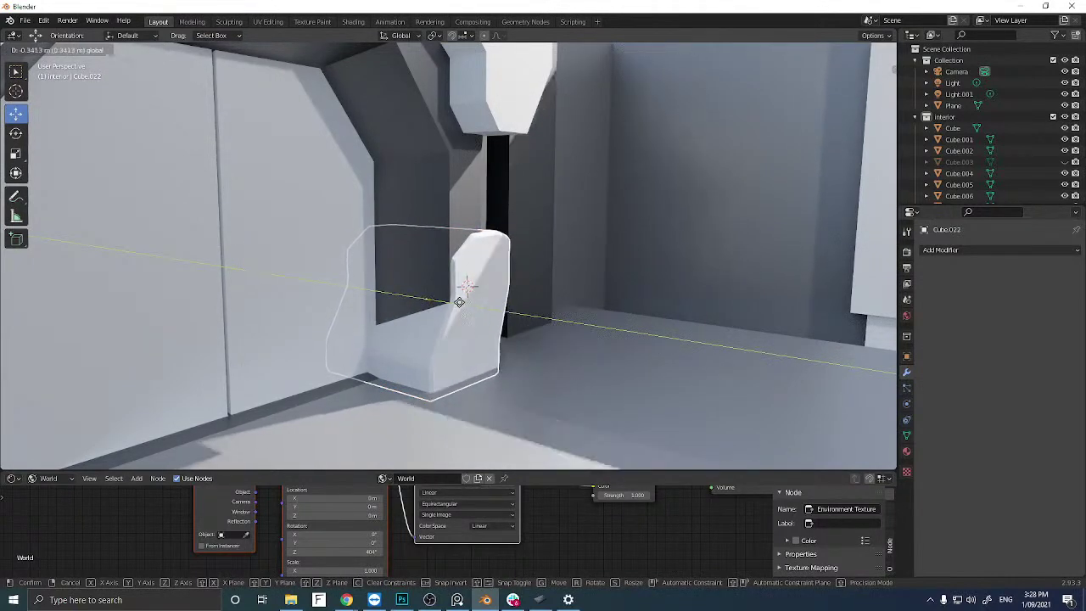
click(462, 301)
mouse_move(427, 302)
middle_down()
mouse_move(373, 319)
mouse_move(394, 297)
mouse_move(313, 302)
mouse_move(369, 304)
mouse_move(365, 293)
mouse_move(330, 301)
mouse_move(410, 303)
middle_up()
key(g)
key(x)
click(392, 299)
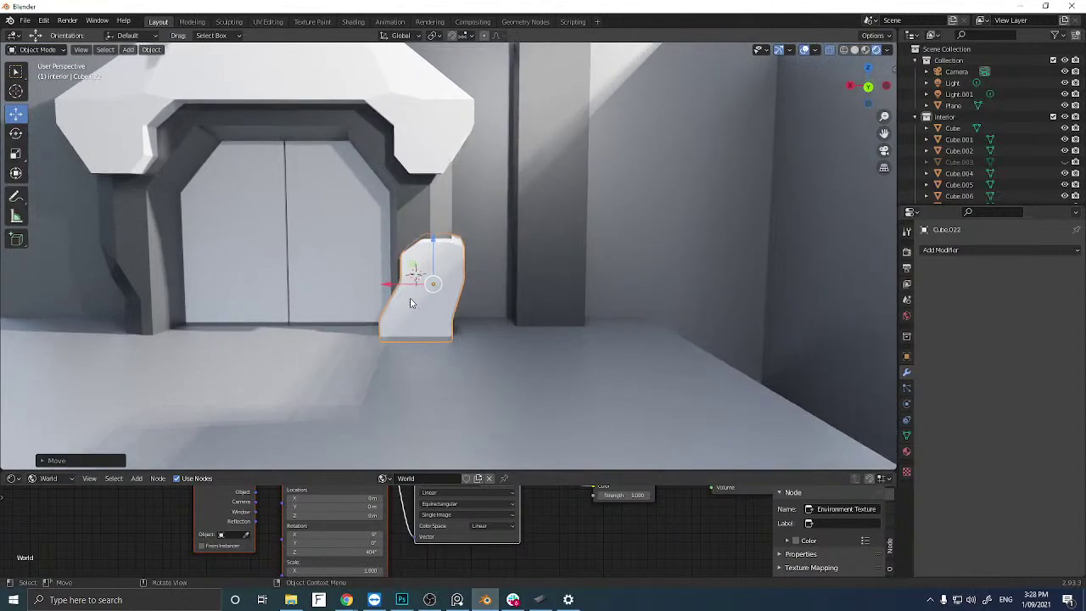
Make a linked duplicate of the pillar block and move it along X in front of the door.
key(alt+d)
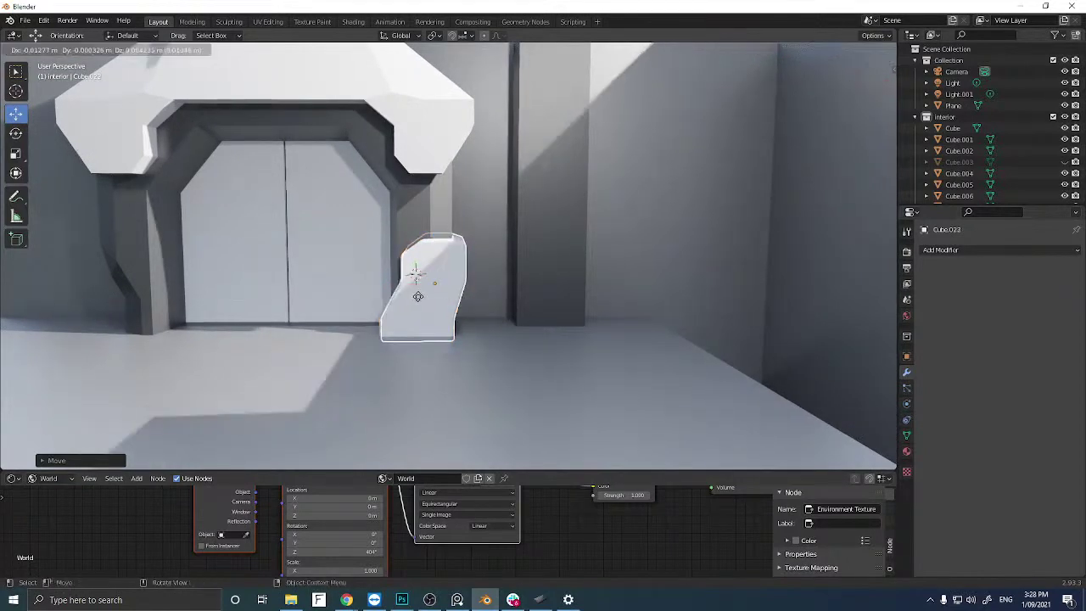
key(Escape)
middle_drag(414, 298, 411, 296)
key(g)
key(x)
click(303, 283)
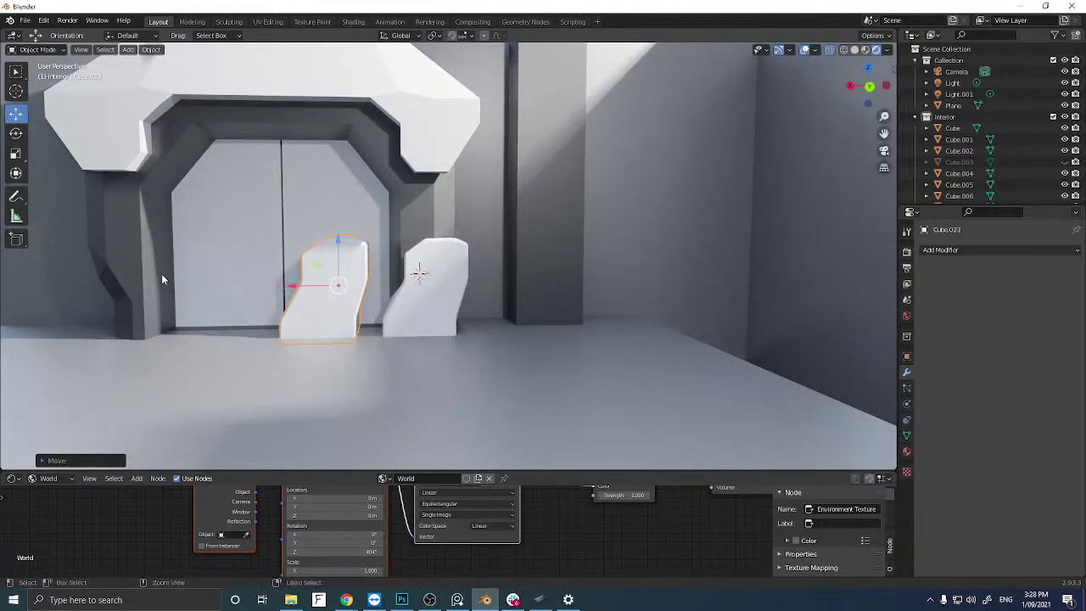
Mirror the duplicated block along the global X axis and move it along X to the opposite pillar's base.
key(ctrl+m)
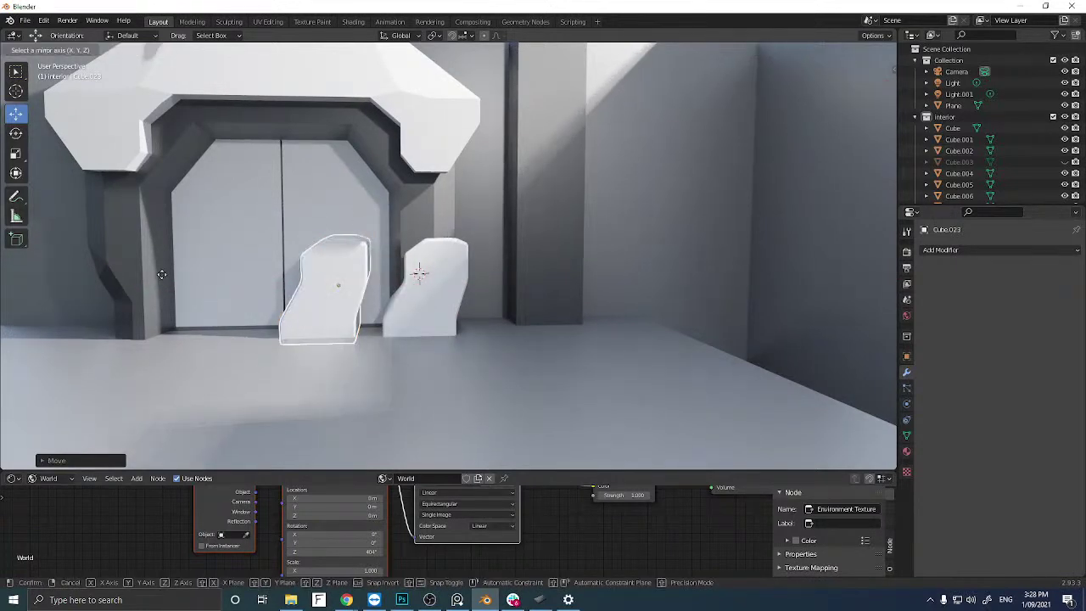
key(x)
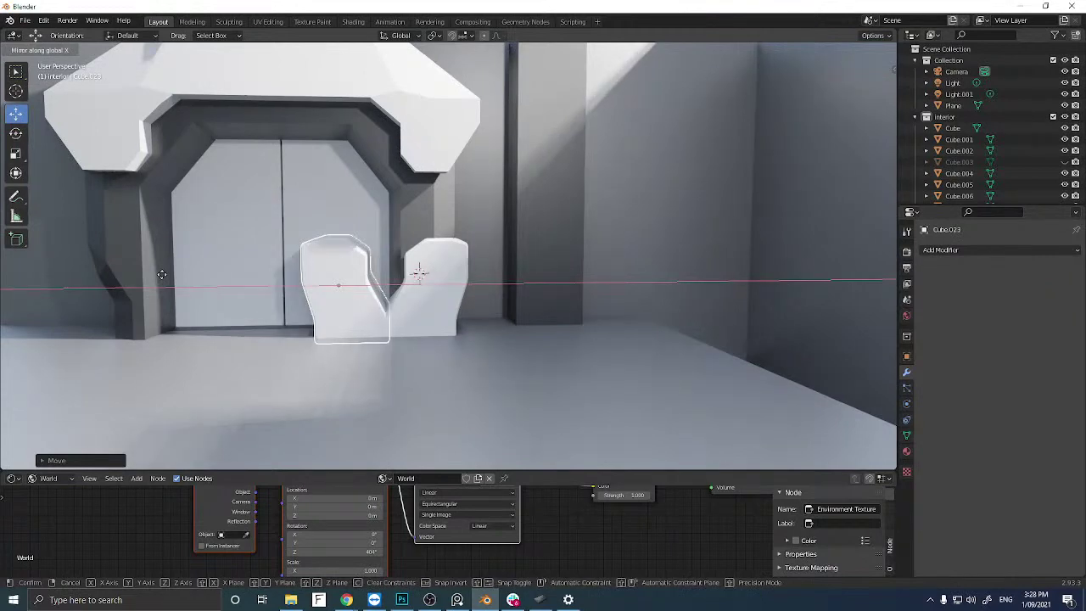
click(161, 274)
drag(293, 290, 77, 291)
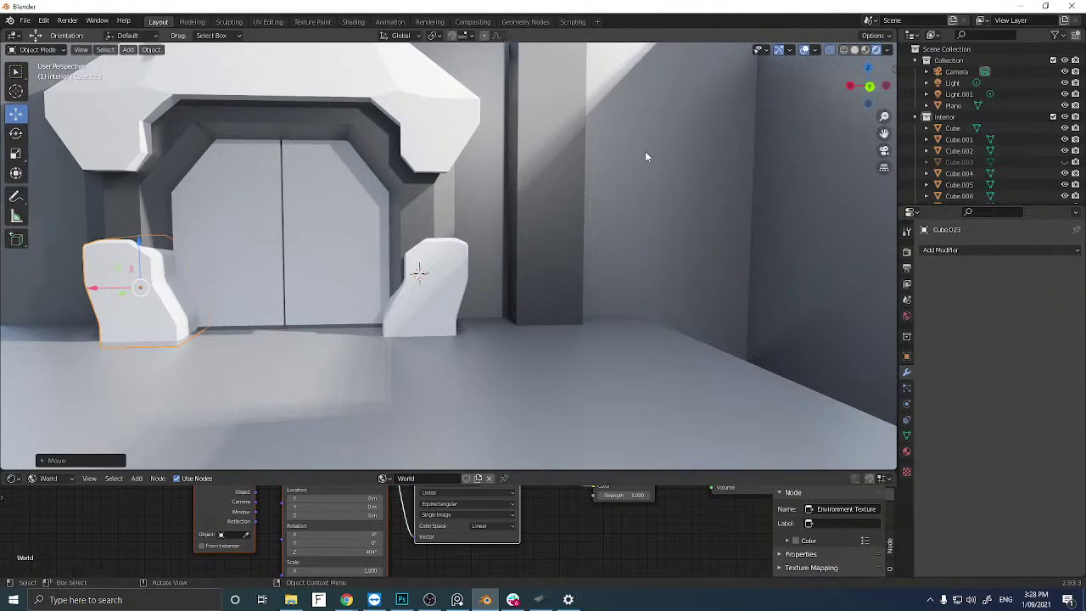
Fine-tune the mirrored block's position along X in the back orthographic view so it sits against its pillar like its counterpart.
click(869, 85)
scroll(251, 273, up, 2)
shift+middle_drag(251, 274, 500, 274)
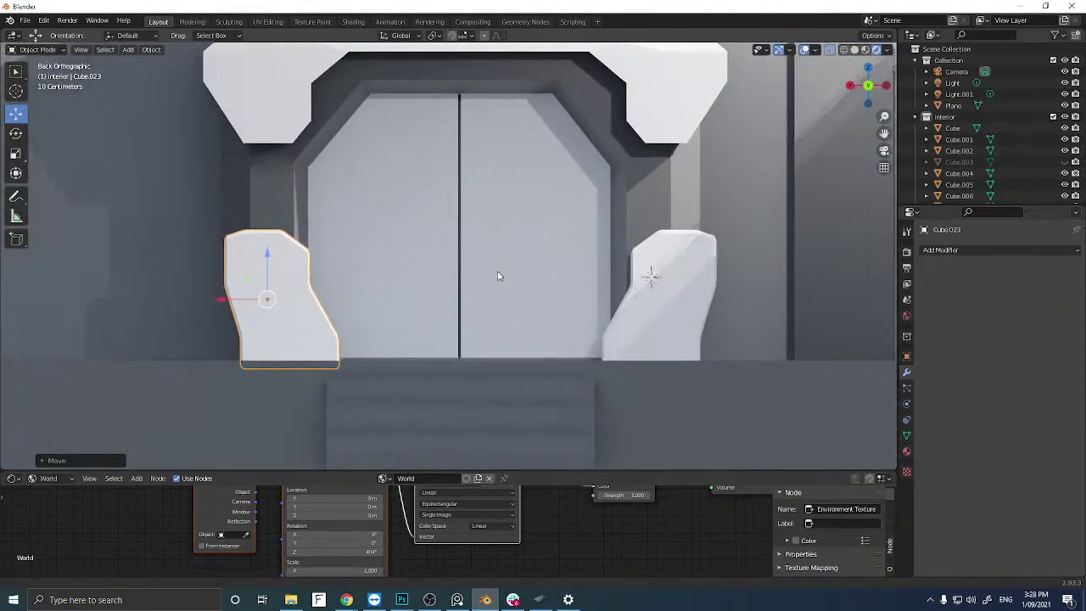
drag(244, 300, 220, 297)
Examine the doorway with its two base blocks and the whole room through the camera and from near and far.
middle_drag(376, 281, 322, 289)
click(883, 151)
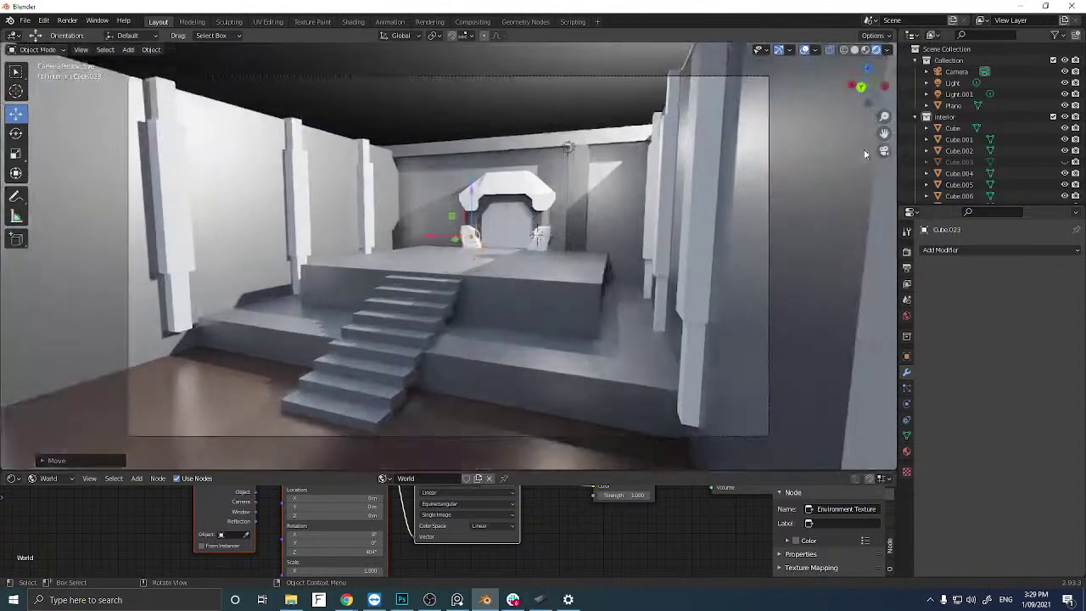
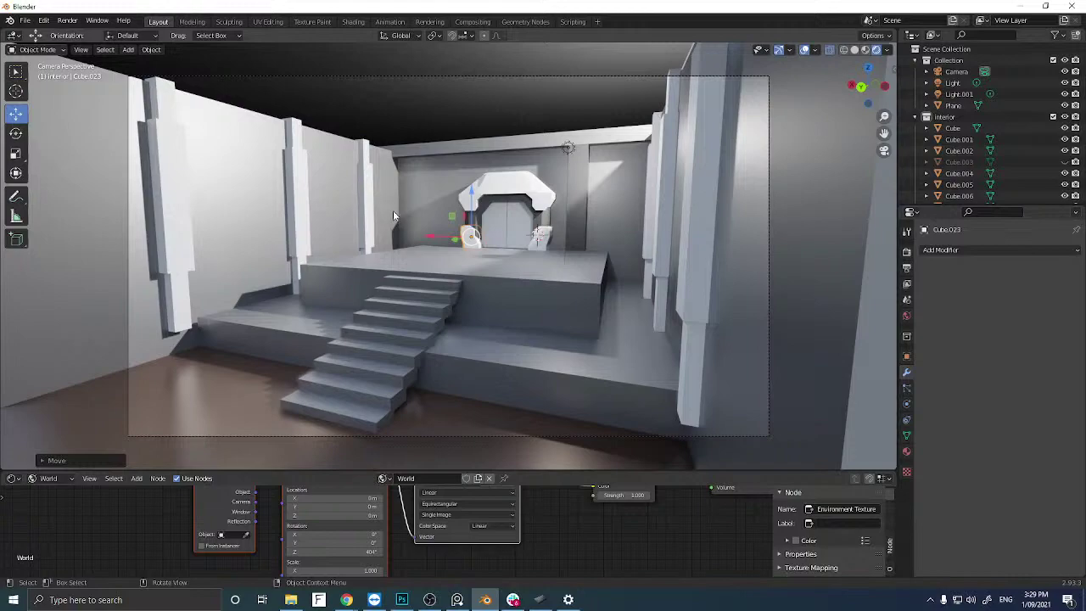
scroll(393, 210, up, 3)
middle_drag(393, 211, 337, 268)
scroll(443, 229, up, 4)
key(KP_Divide)
key(KP_Divide)
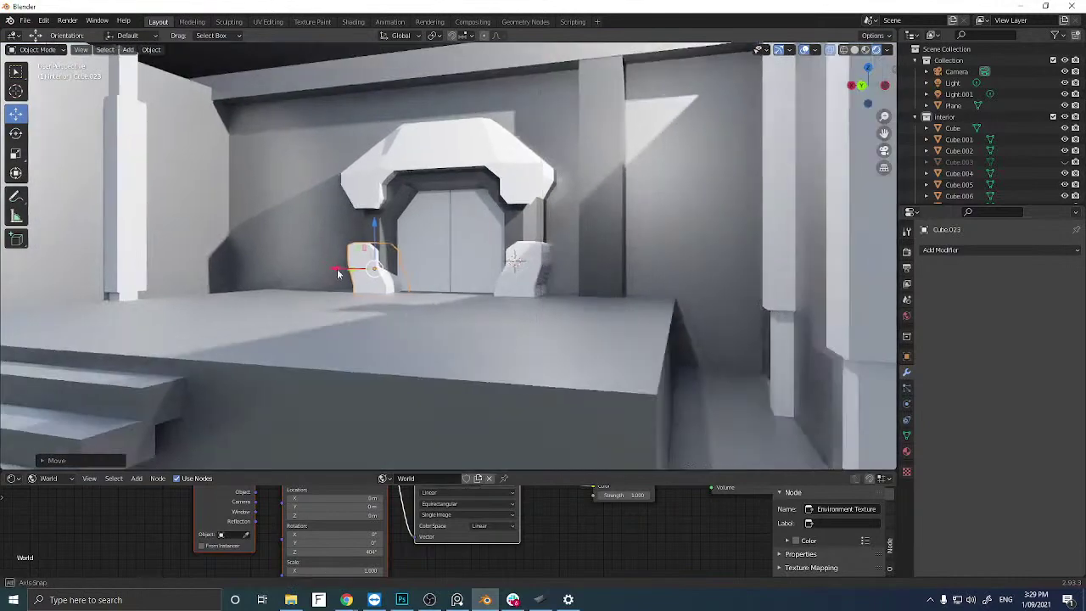
scroll(337, 268, down, 8)
scroll(360, 267, up, 12)
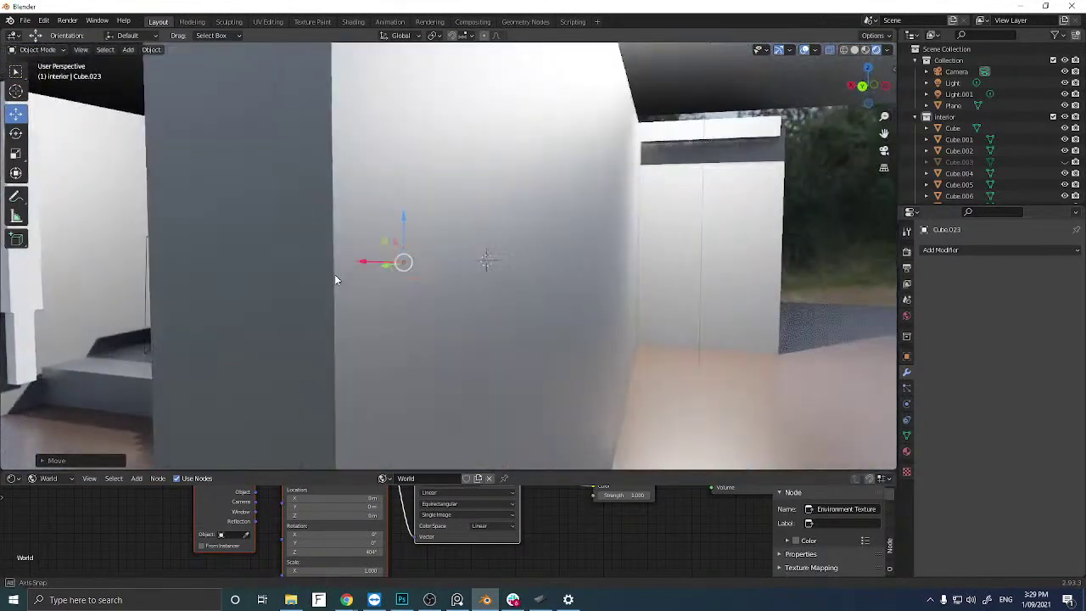
scroll(346, 278, down, 10)
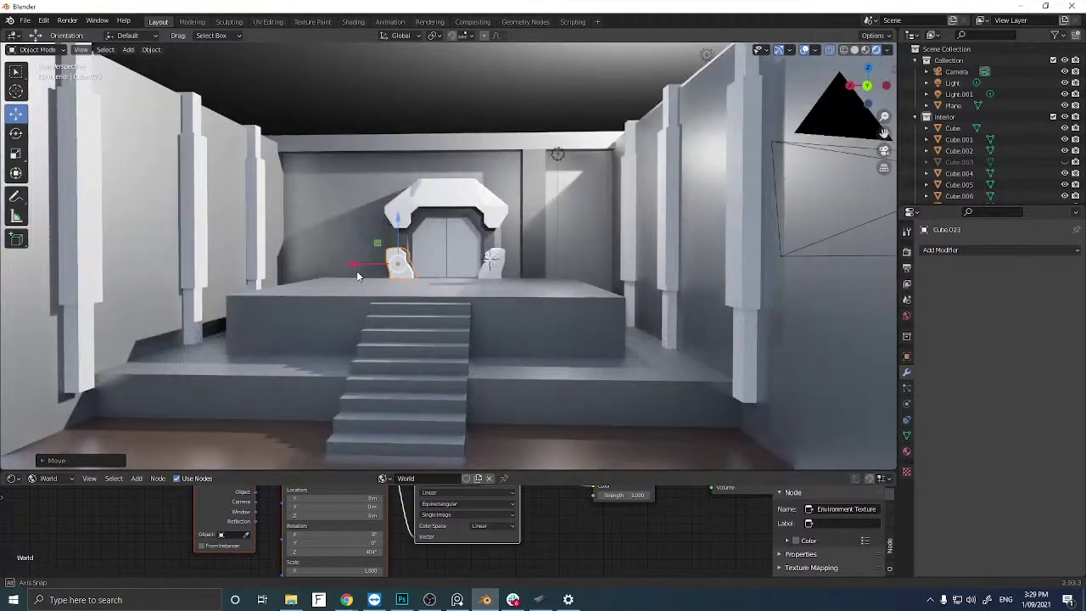
scroll(357, 271, down, 6)
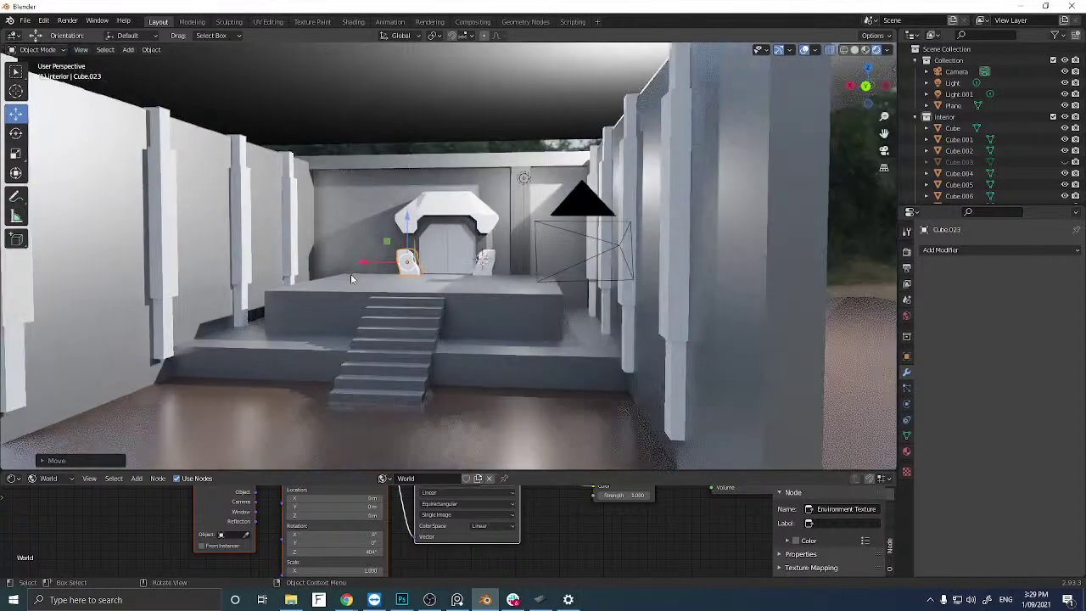
scroll(349, 274, down, 4)
scroll(350, 274, up, 4)
scroll(350, 275, down, 4)
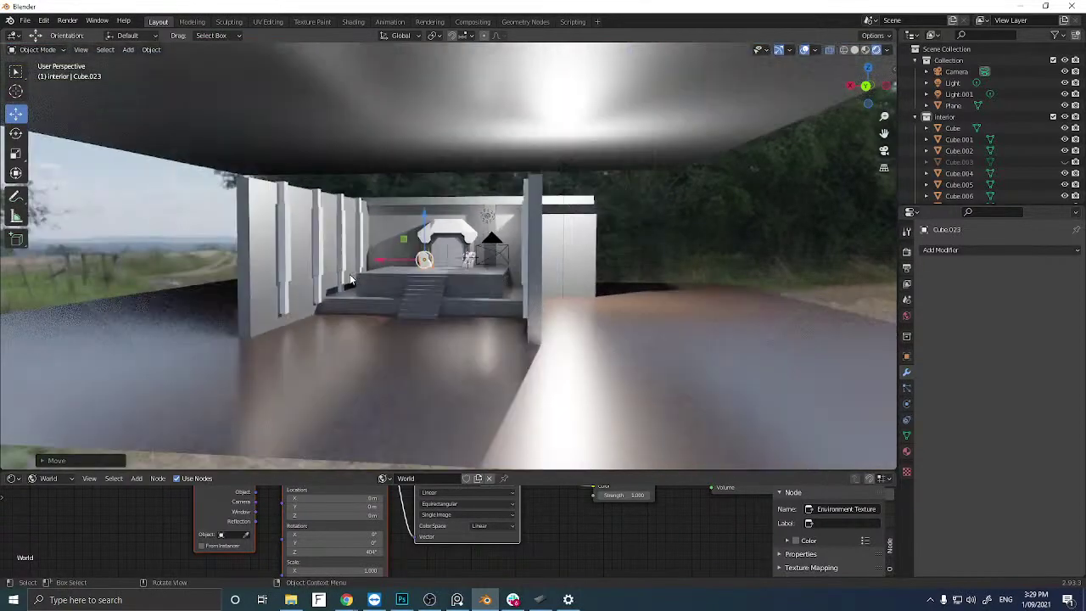
scroll(347, 274, up, 6)
scroll(348, 276, up, 4)
scroll(348, 276, down, 5)
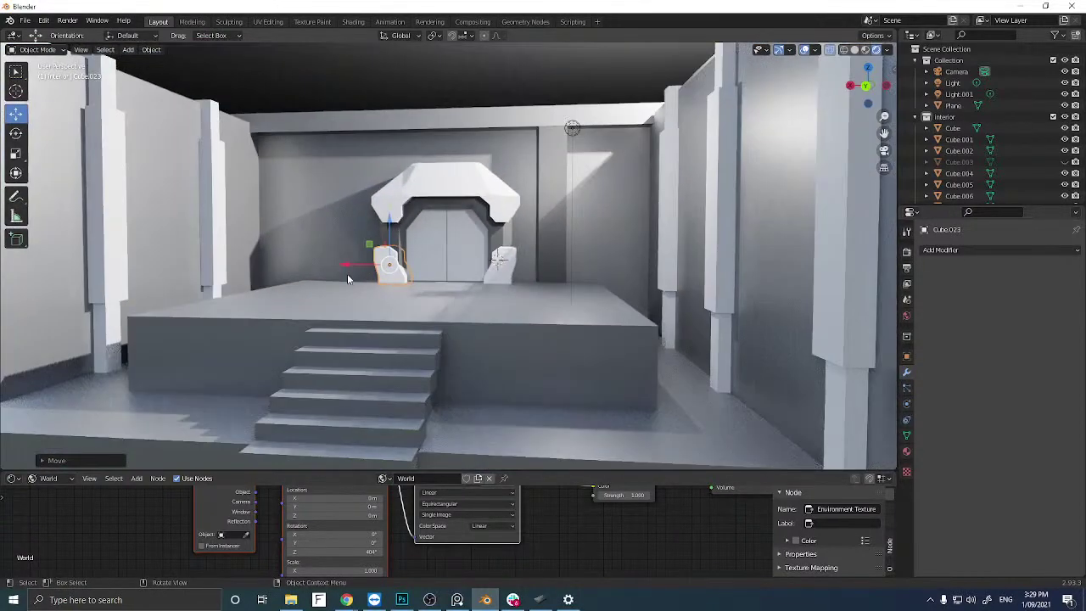
middle_drag(365, 279, 458, 276)
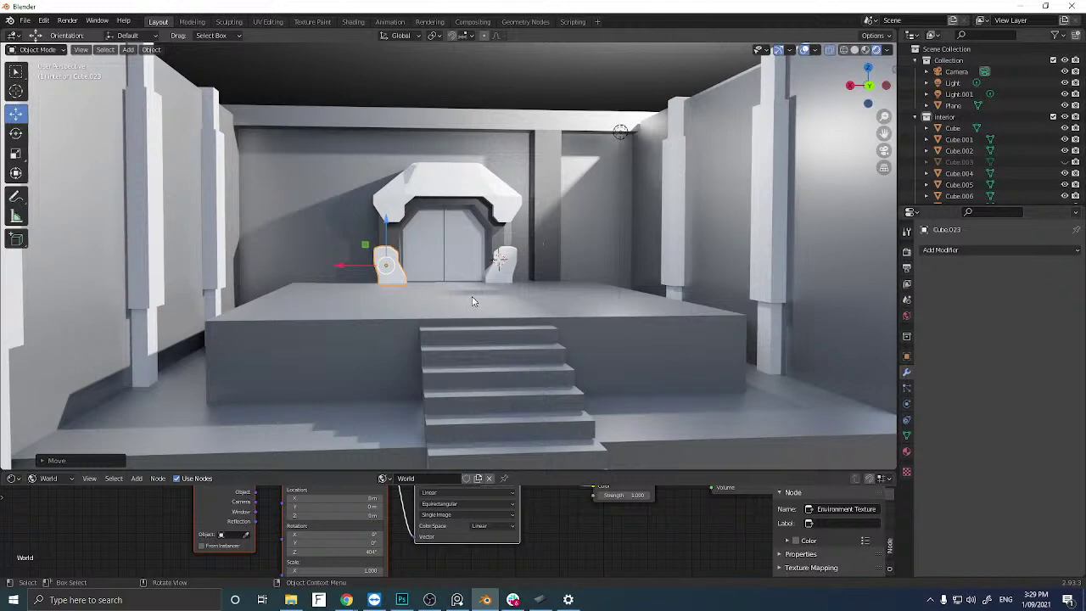
Scale up the ground plane in two passes so the floor extends much farther around the building.
scroll(426, 270, down, 10)
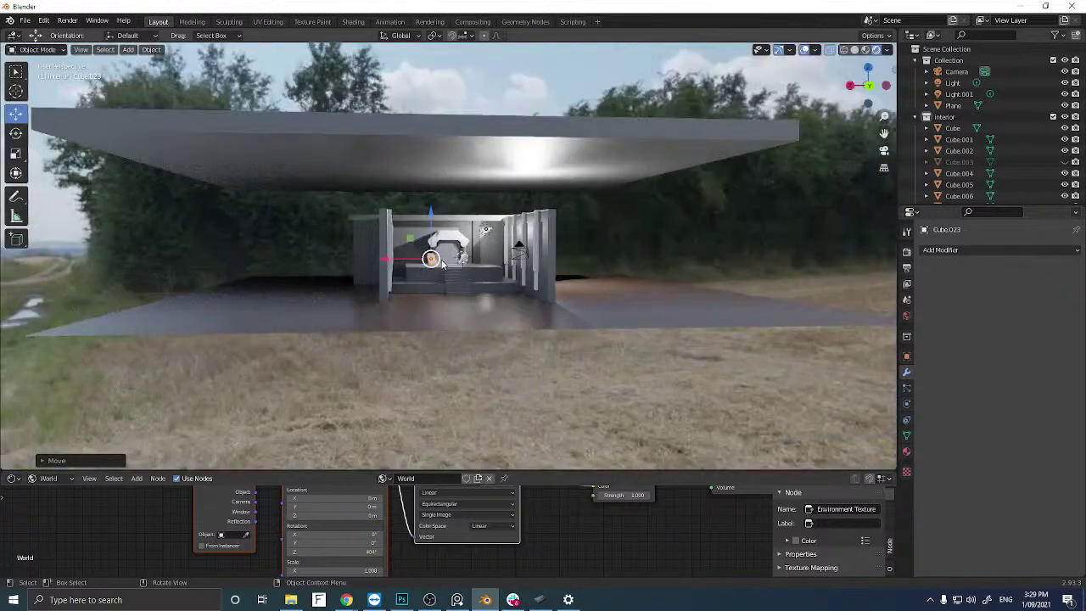
middle_drag(447, 264, 389, 327)
click(447, 327)
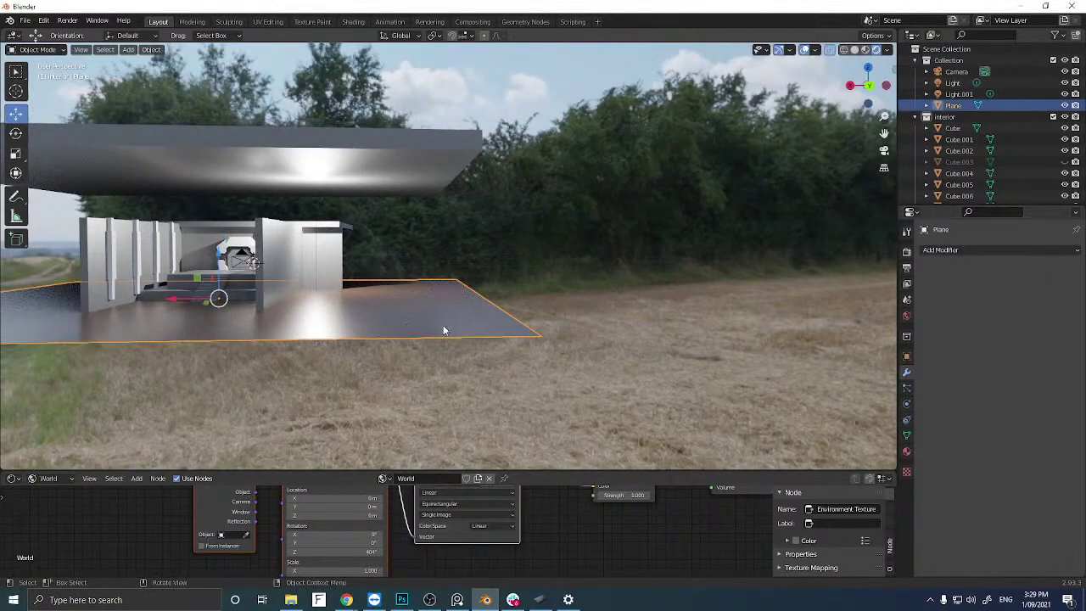
key(s)
click(540, 314)
key(s)
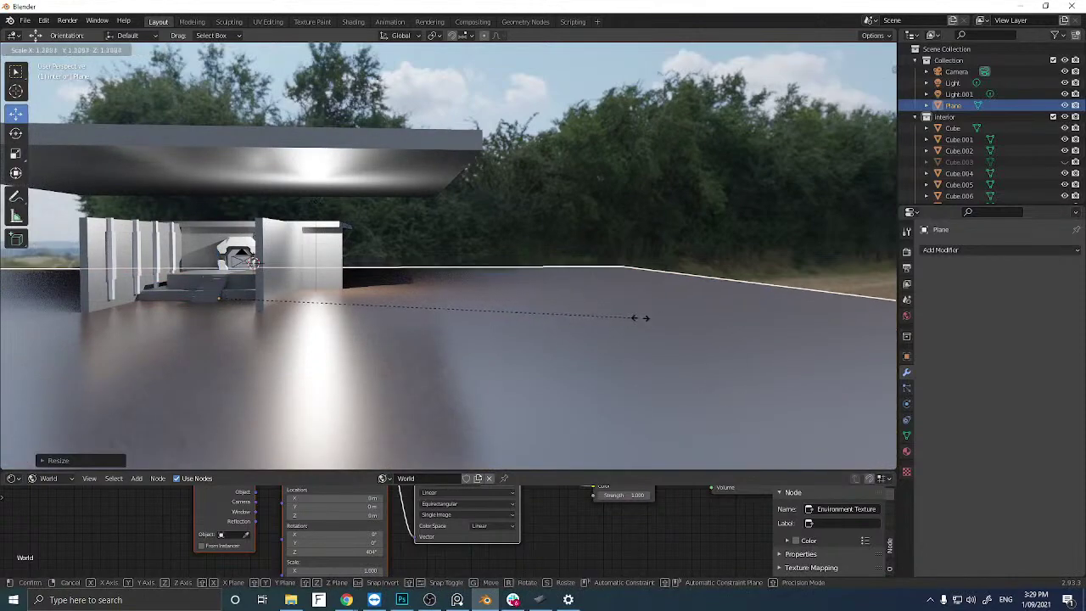
click(646, 323)
middle_drag(646, 318, 388, 315)
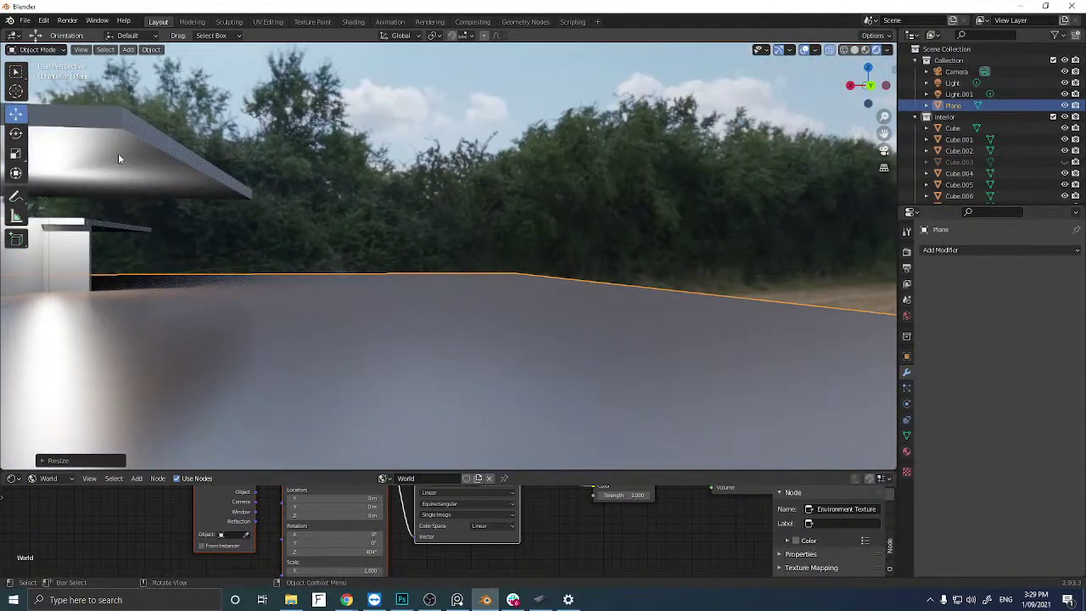
Save the scene as interior.blend in the Documents folder.
click(24, 21)
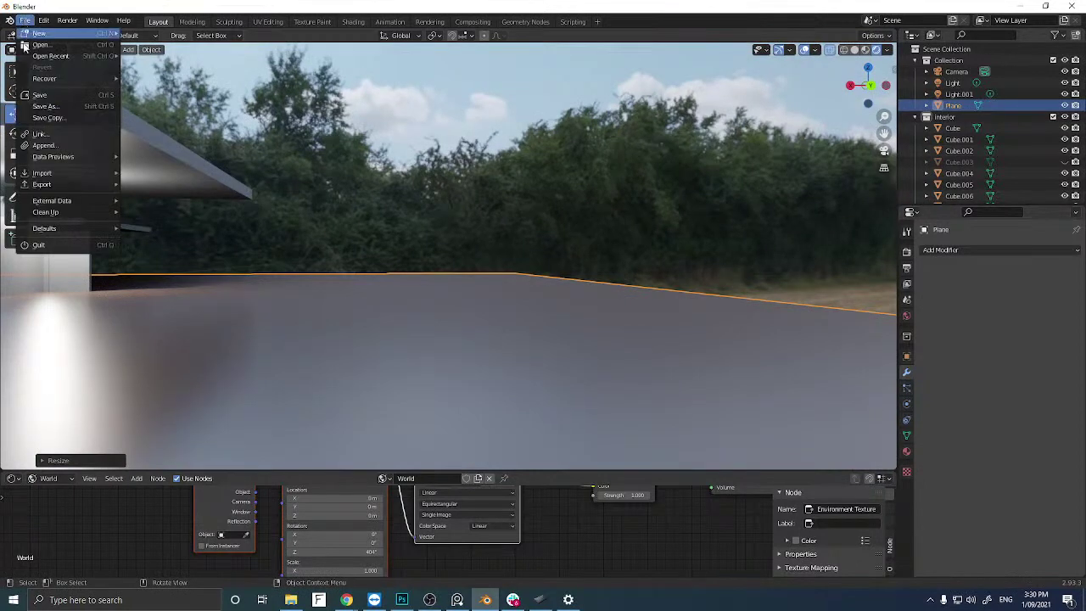
click(38, 107)
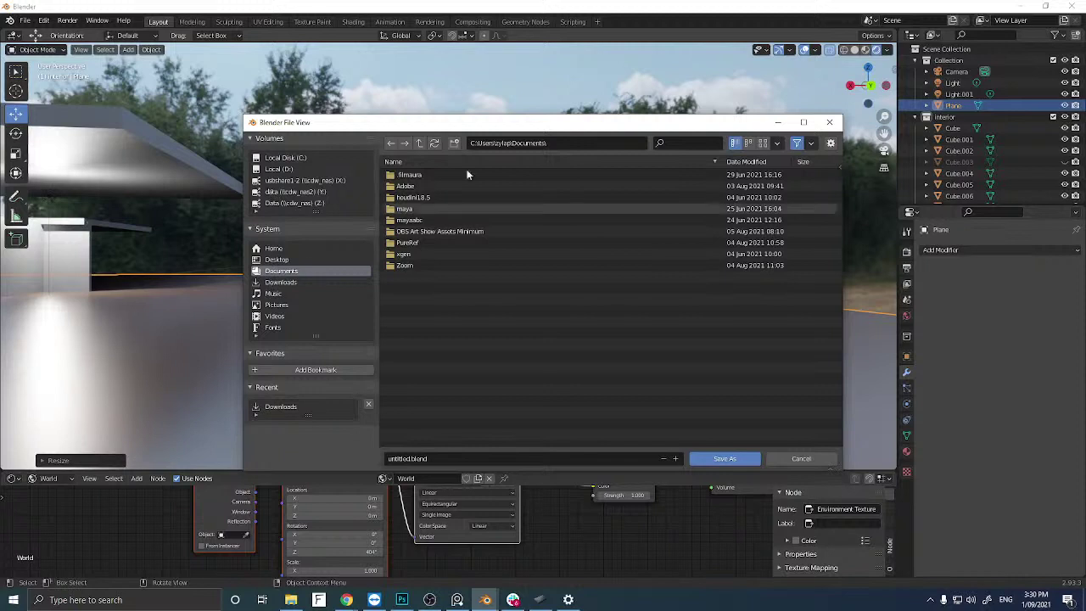
click(413, 459)
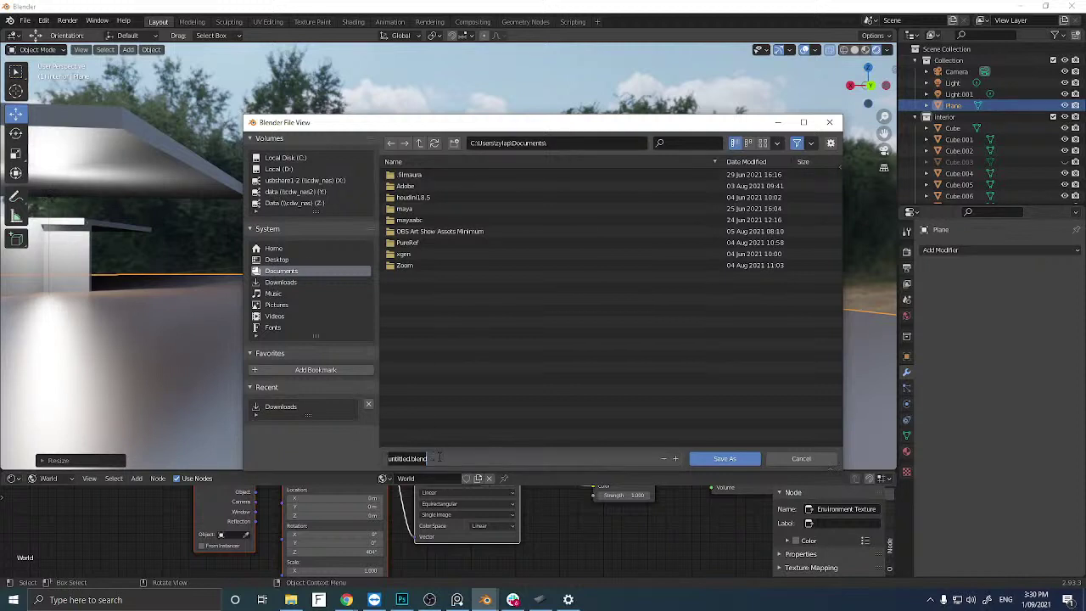
text(Interior)
key(Return)
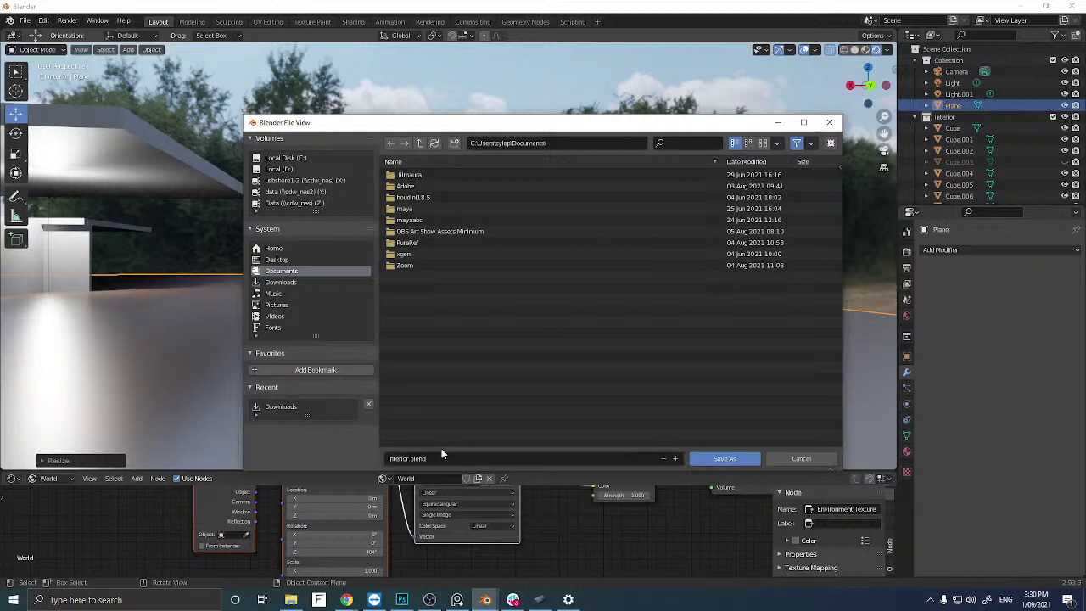
click(709, 458)
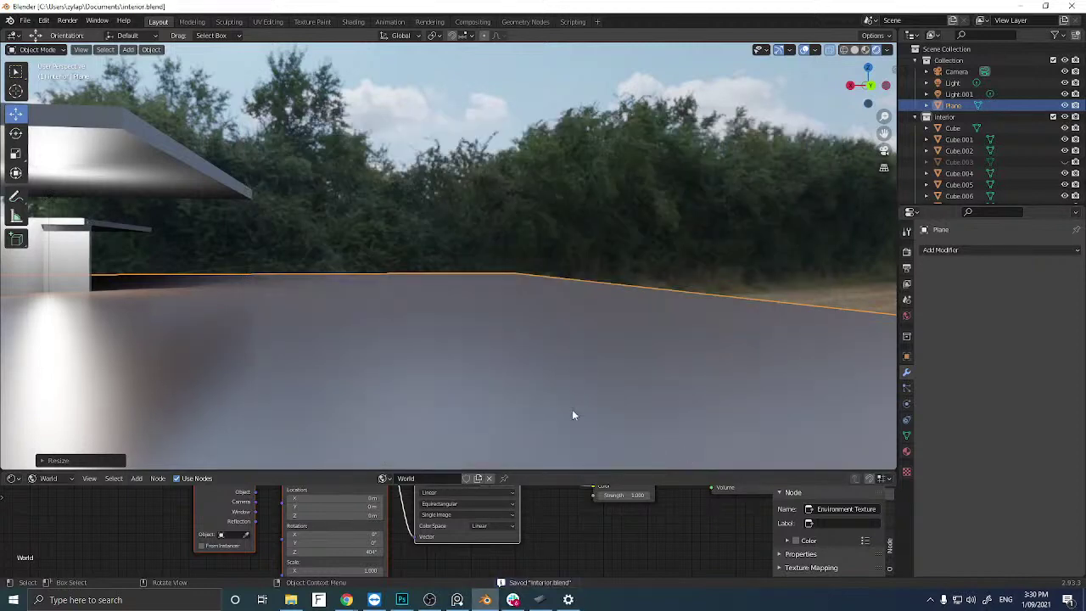
Enable automatic packing of external data into the .blend file and save the scene again.
click(25, 26)
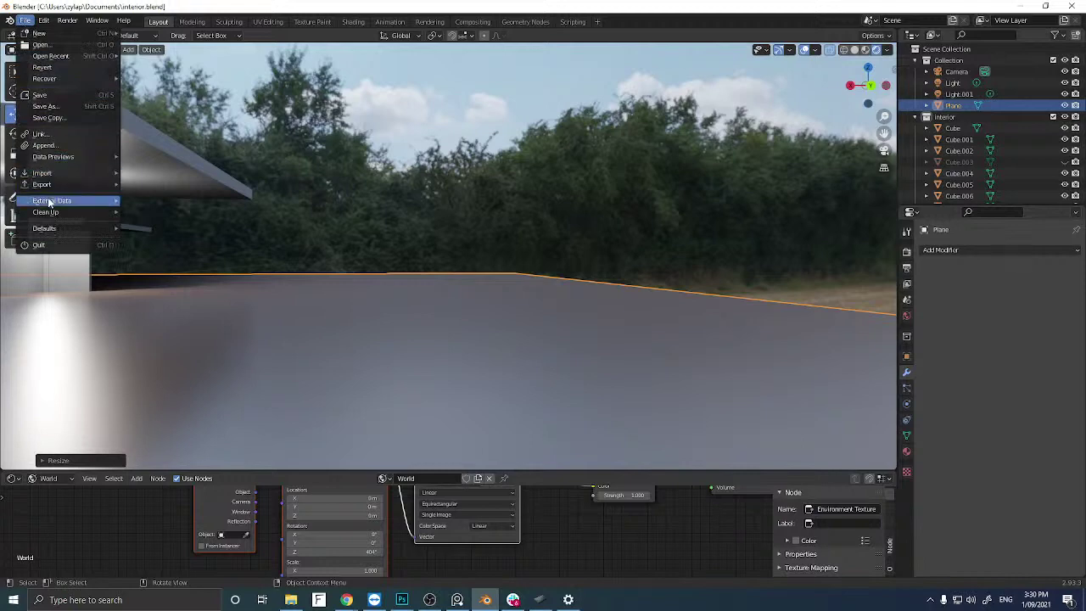
mouse_move(49, 202)
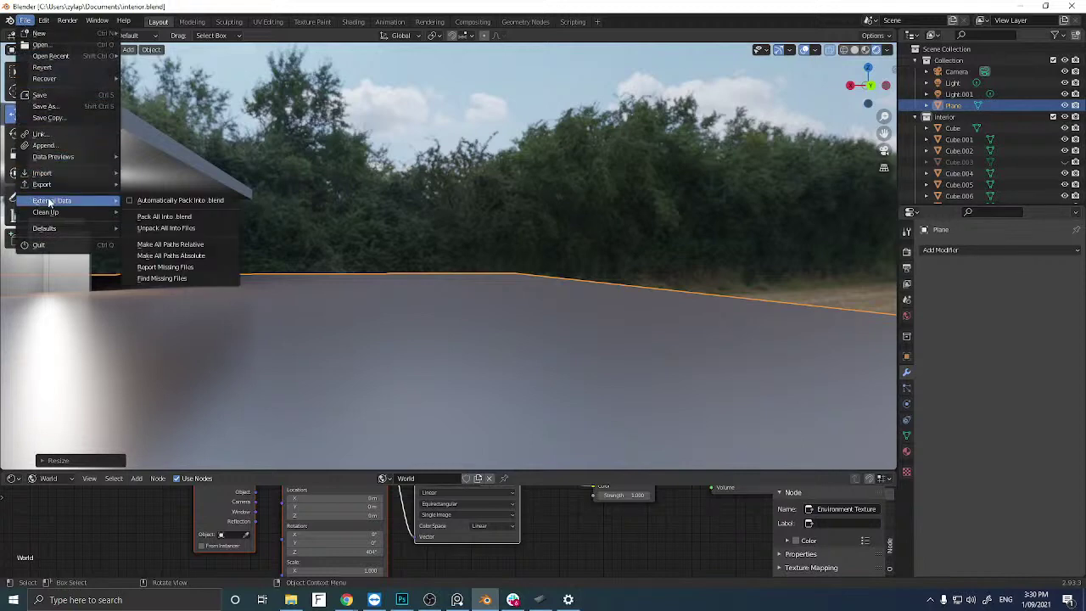
click(157, 201)
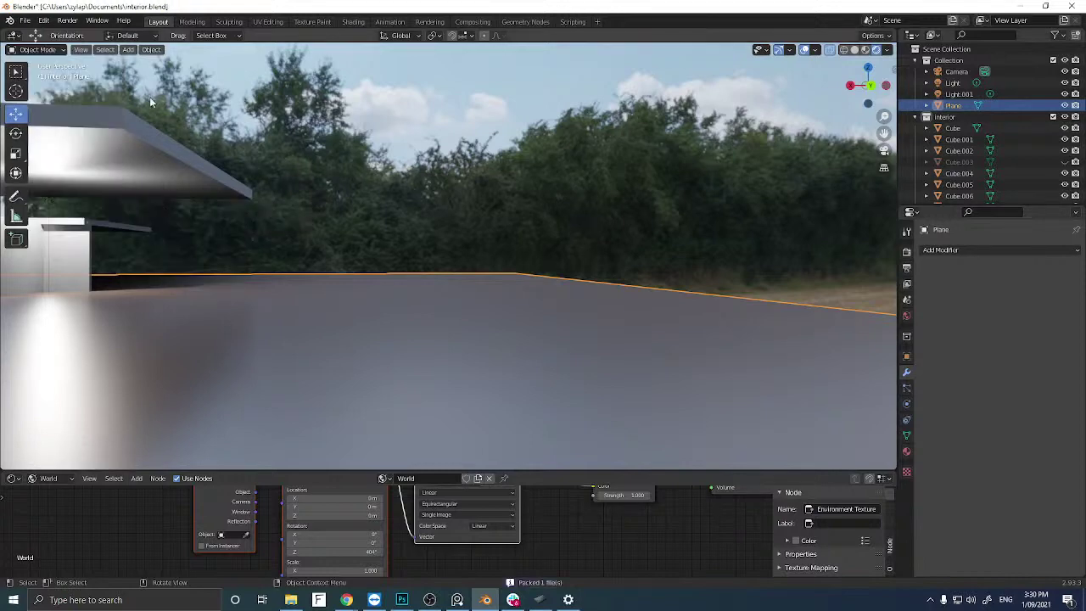
key(ctrl+s)
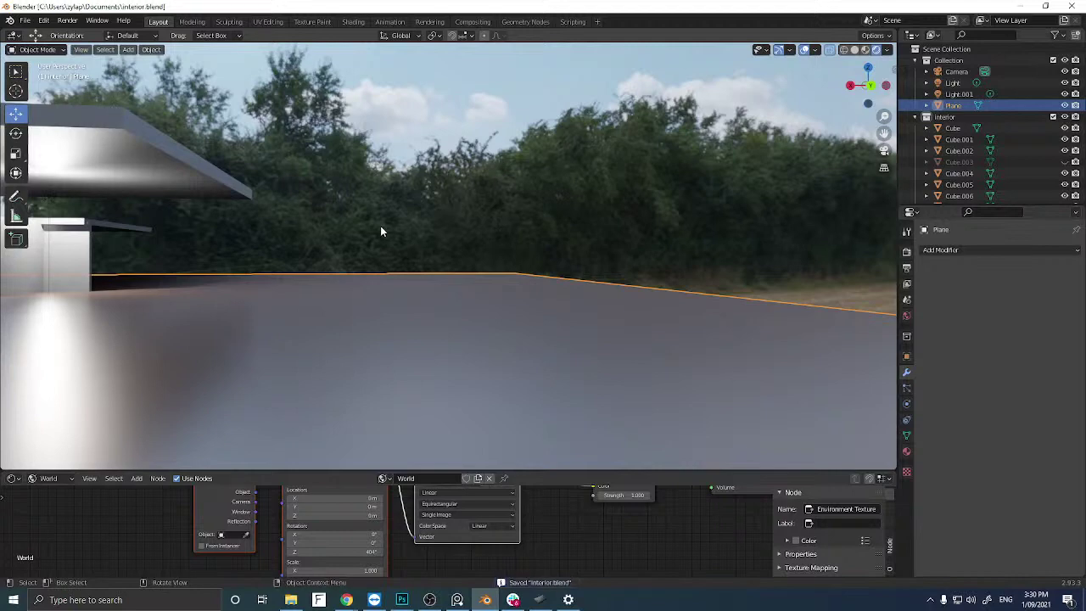
Examine the enlarged ground plane and the building's exterior from several angles and review the external data options.
scroll(381, 228, down, 3)
scroll(380, 225, up, 3)
middle_drag(377, 224, 358, 240)
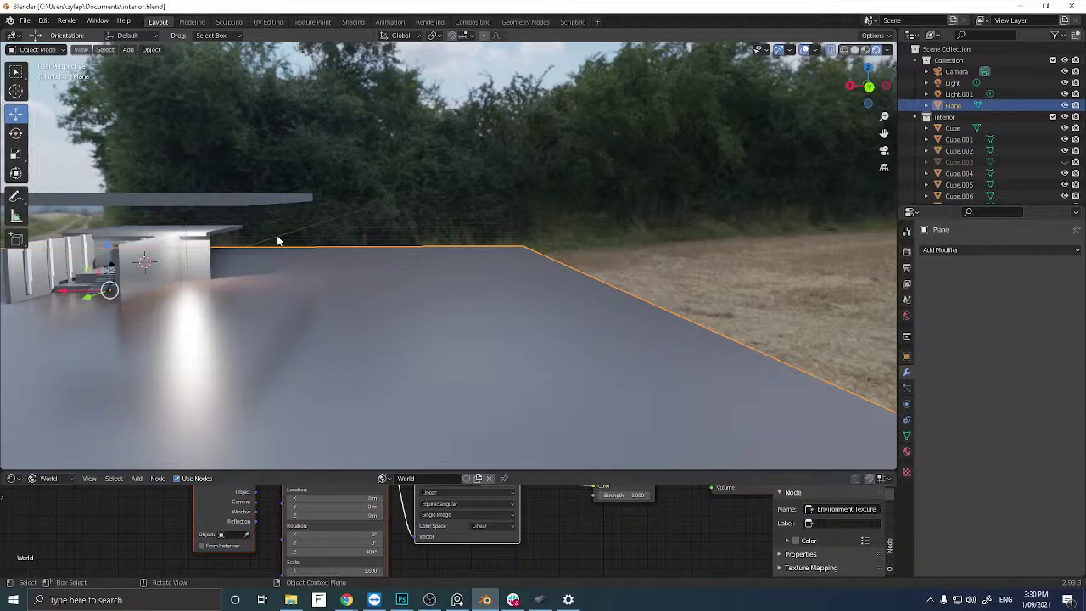
middle_drag(278, 240, 354, 243)
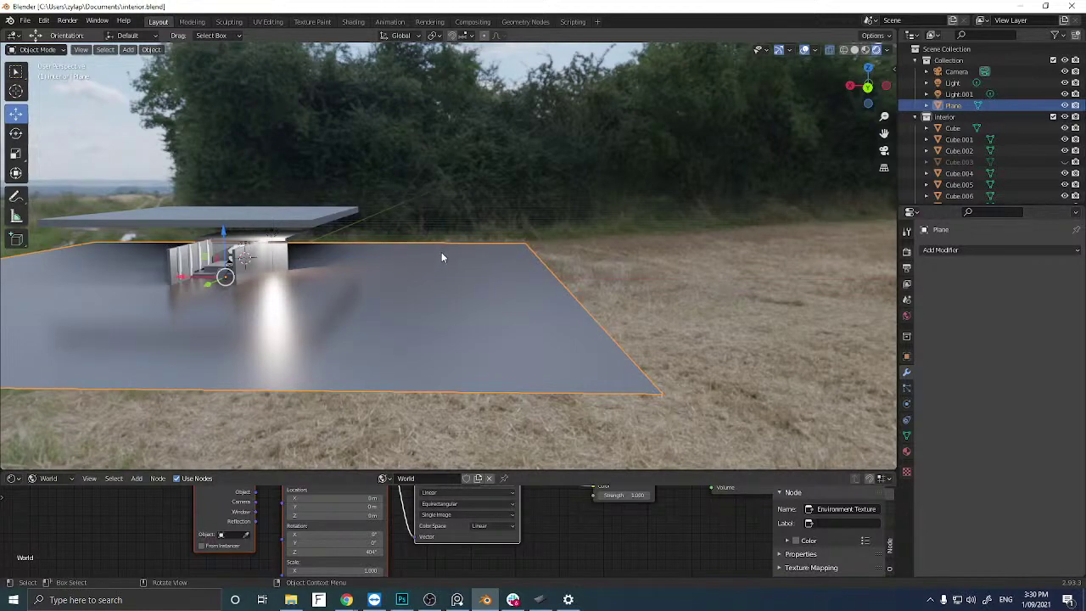
click(25, 20)
mouse_move(53, 205)
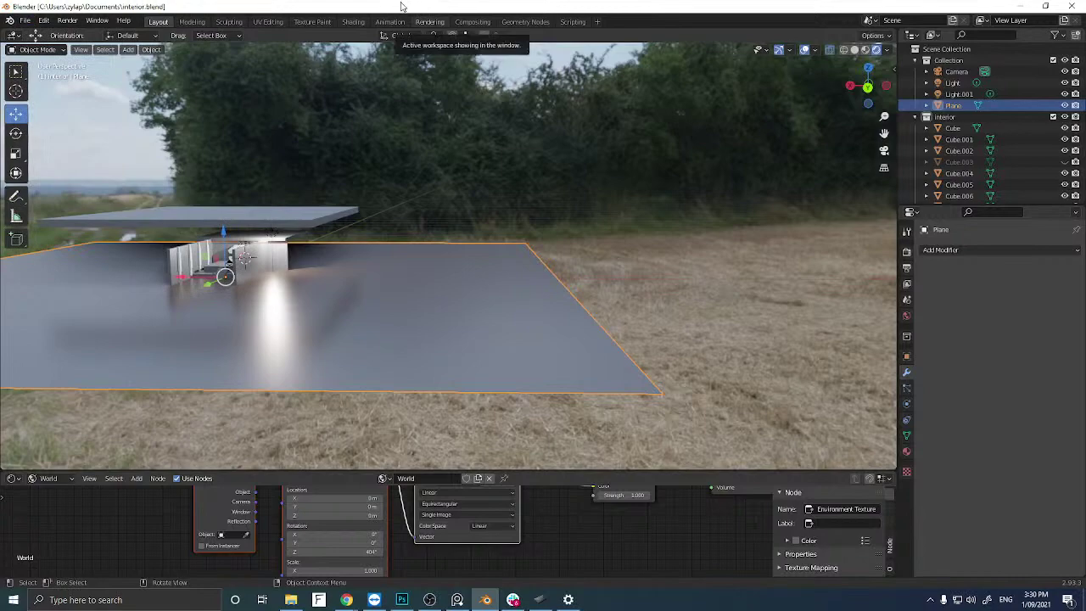
scroll(310, 202, up, 3)
middle_drag(286, 201, 450, 249)
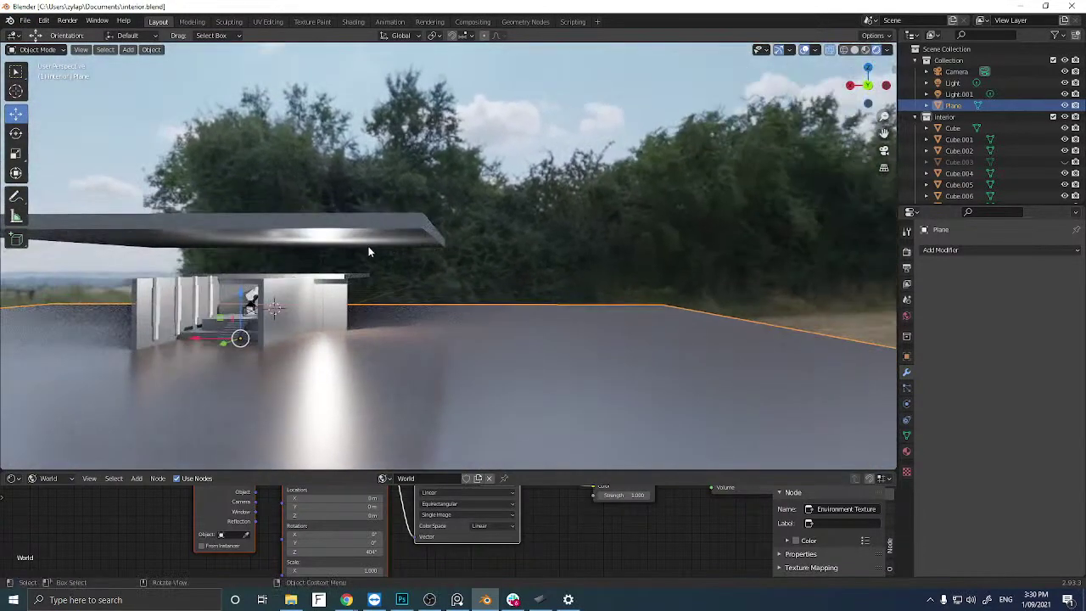
middle_drag(362, 252, 458, 246)
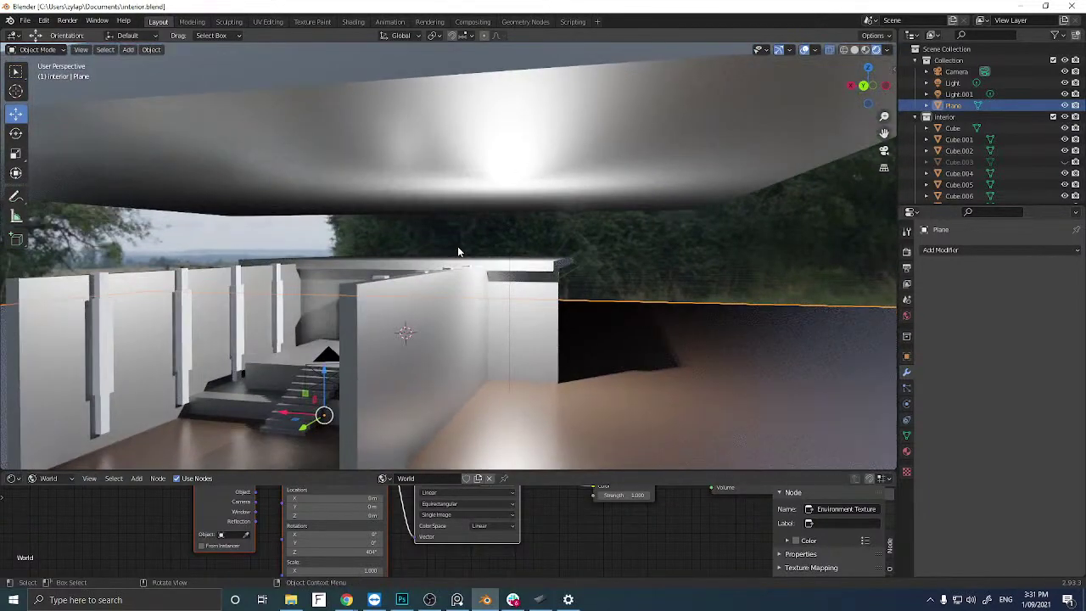
Unhide the hidden roof slab over the room and check the interior through the camera and from outside.
key(ctrl+h)
key(Escape)
key(alt+h)
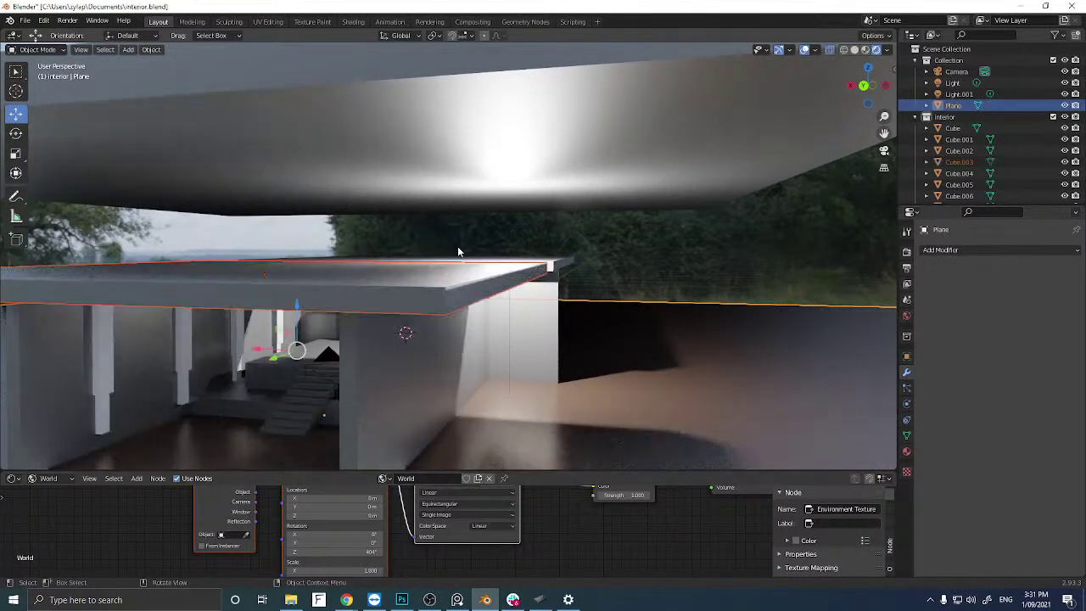
click(884, 150)
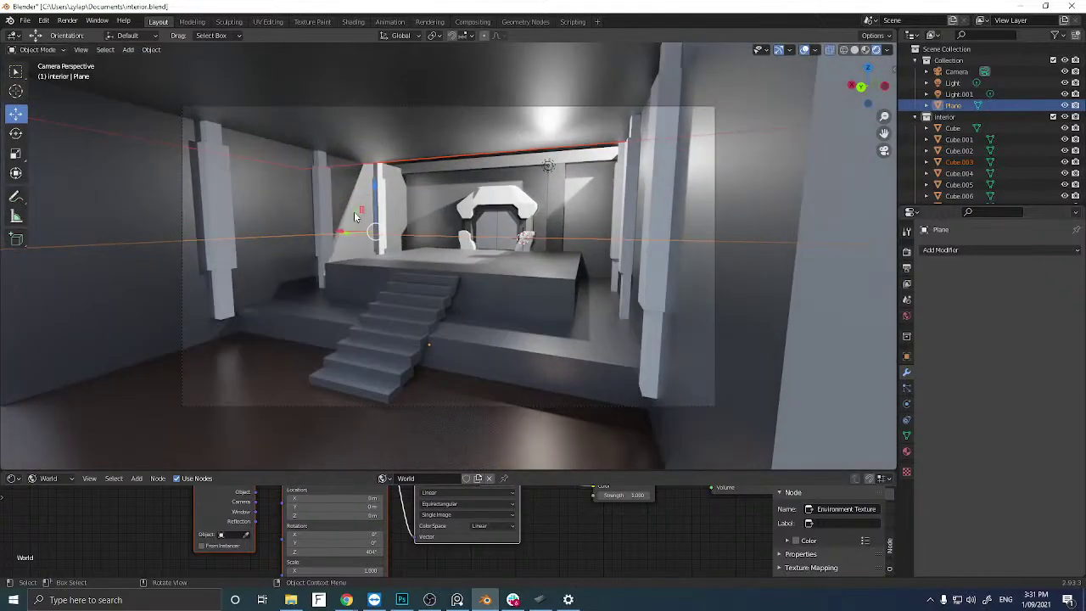
mouse_move(356, 216)
middle_down()
mouse_move(371, 217)
mouse_move(338, 212)
mouse_move(362, 214)
middle_up()
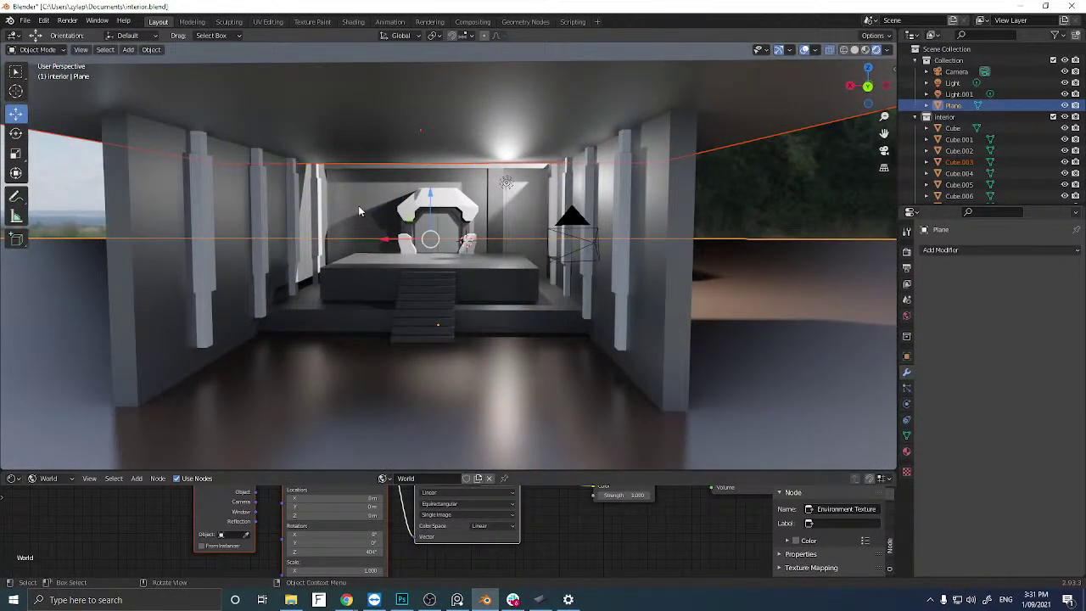
middle_drag(358, 205, 342, 229)
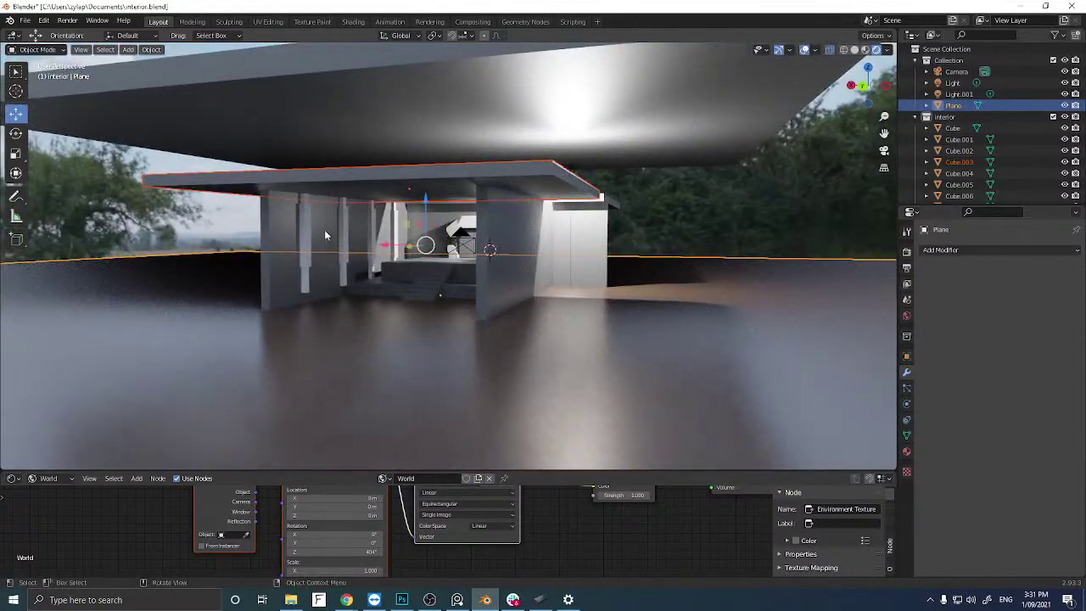
Place the 3D cursor on the open floor beside the building and add a cube there.
key(alt+a)
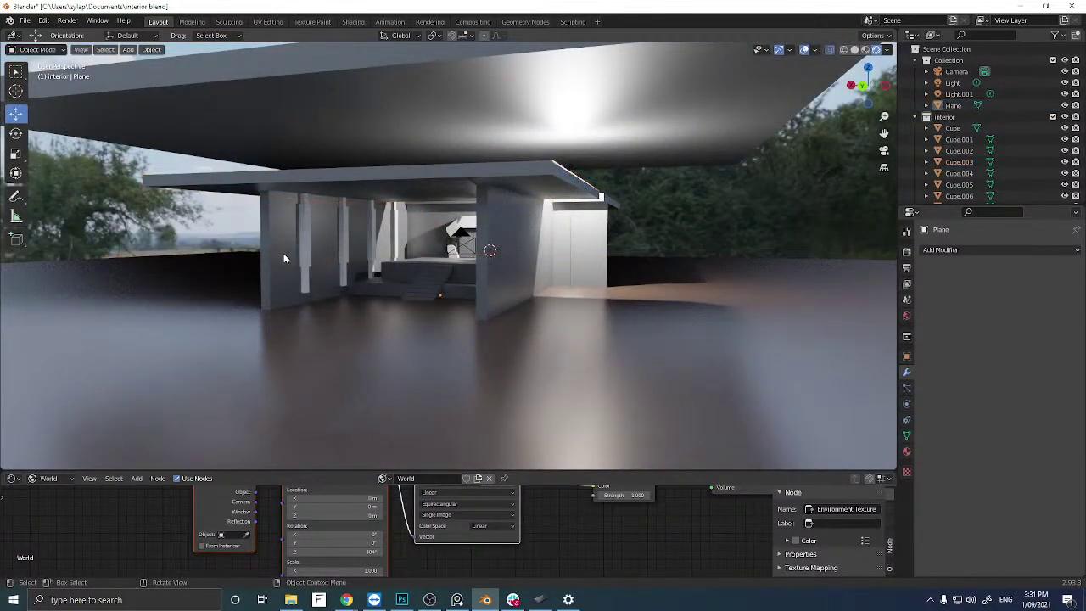
mouse_move(283, 253)
middle_down()
mouse_move(296, 249)
mouse_move(244, 254)
mouse_move(311, 245)
mouse_move(223, 265)
mouse_move(290, 270)
middle_up()
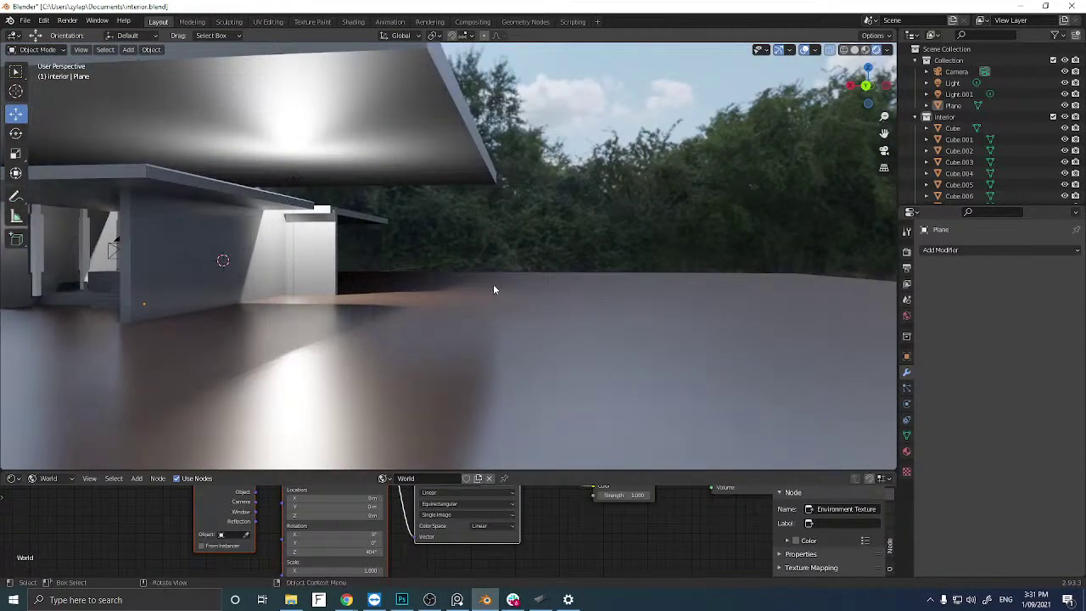
middle_drag(492, 286, 429, 318)
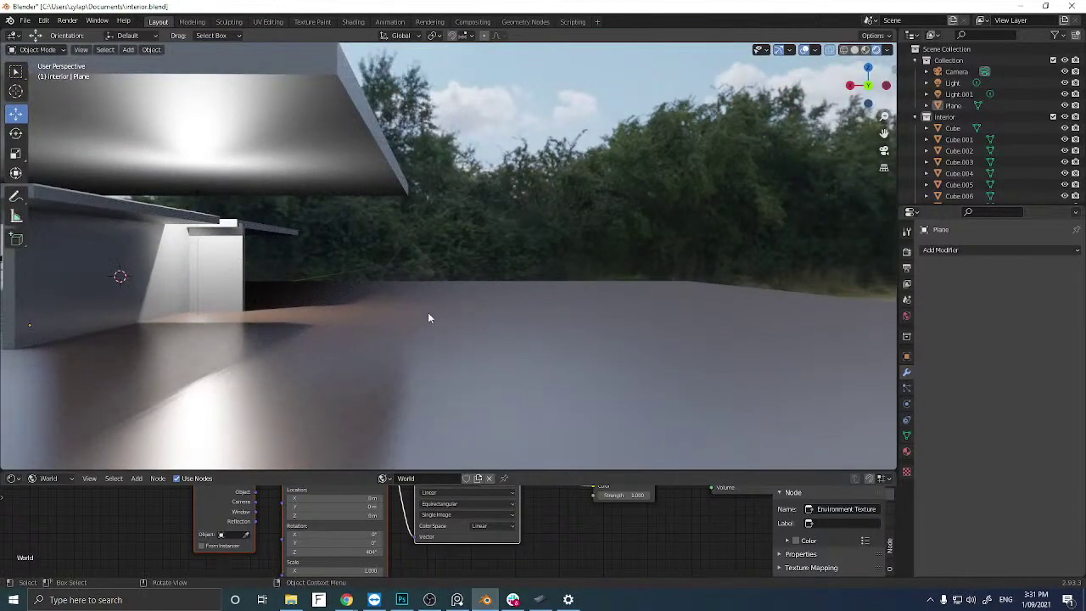
shift+right_click(479, 317)
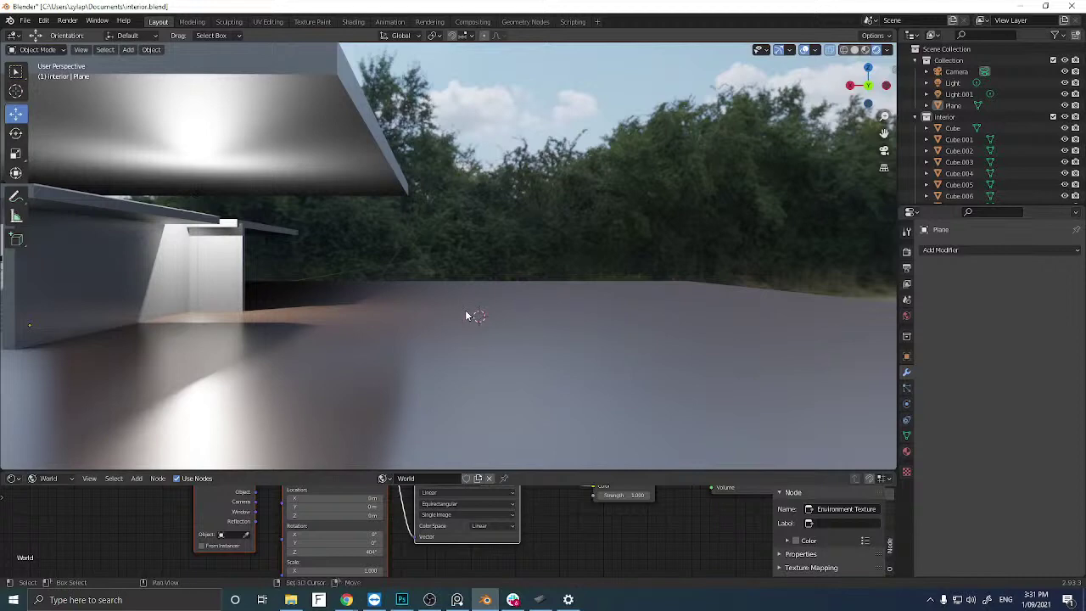
key(shift+a)
click(509, 324)
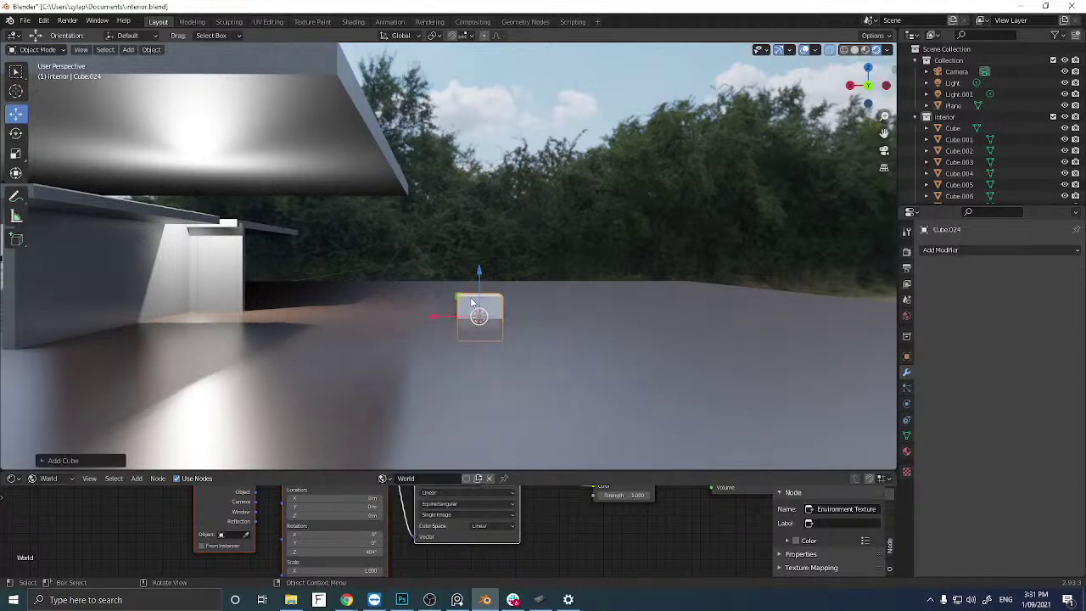
Raise the new cube vertically so that it sits clear above the floor plane.
key(g)
key(z)
click(481, 231)
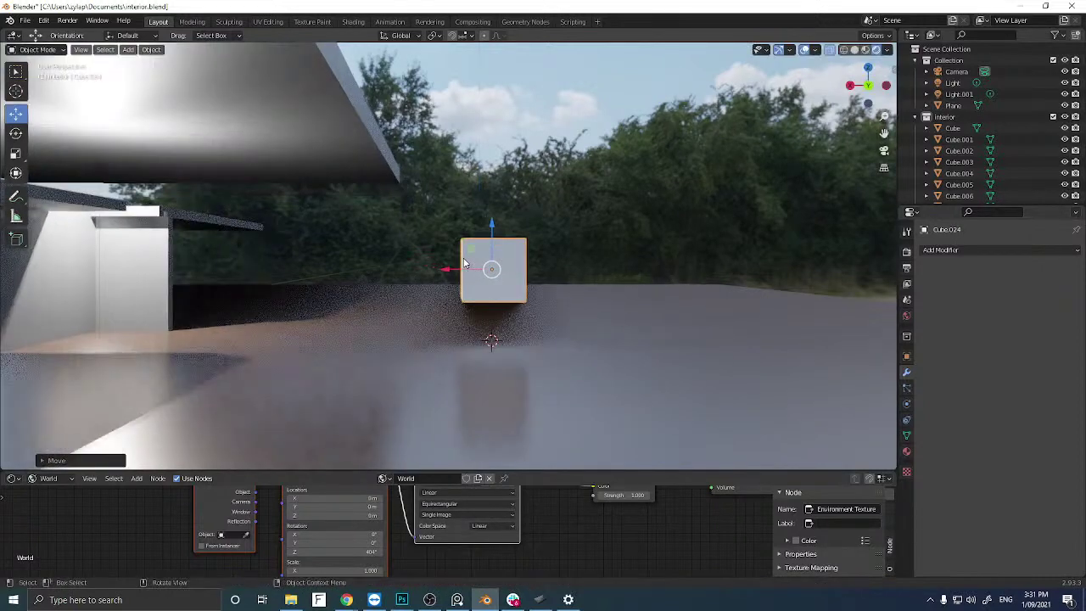
middle_drag(481, 231, 469, 307)
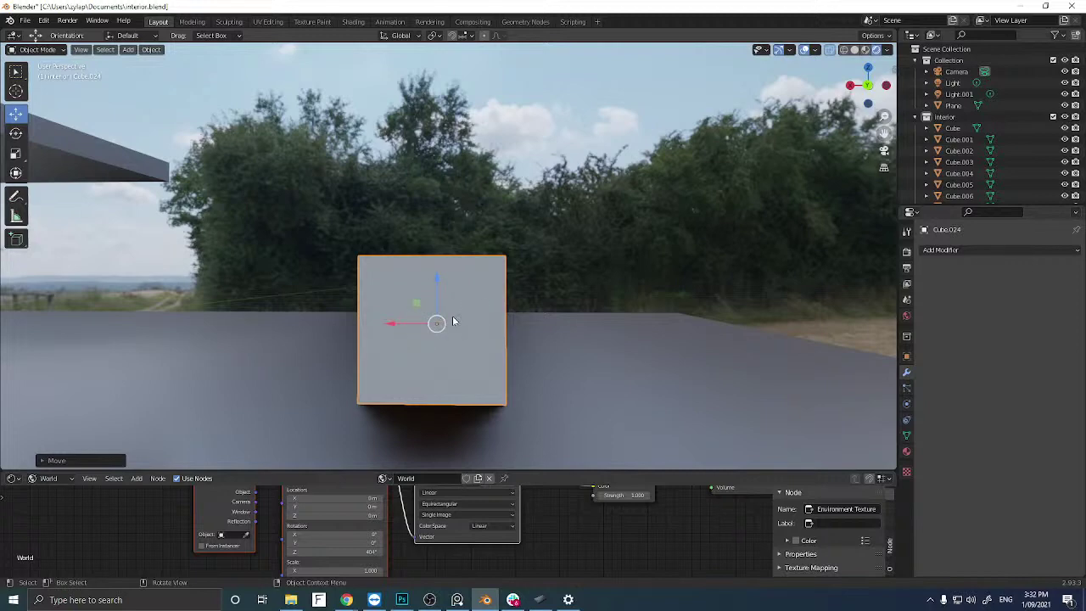
drag(453, 321, 464, 295)
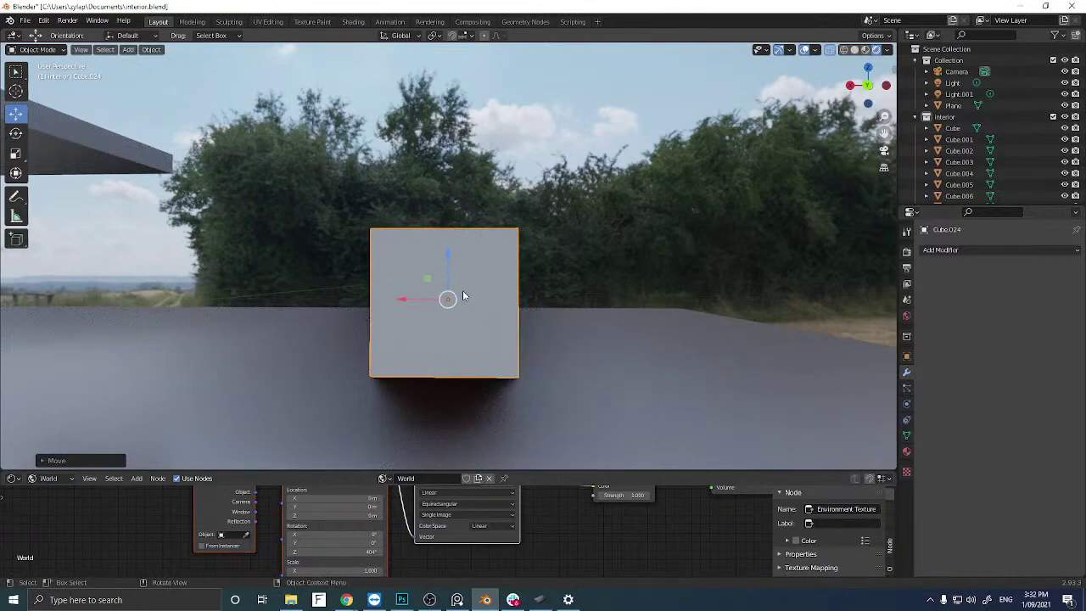
middle_drag(463, 291, 441, 298)
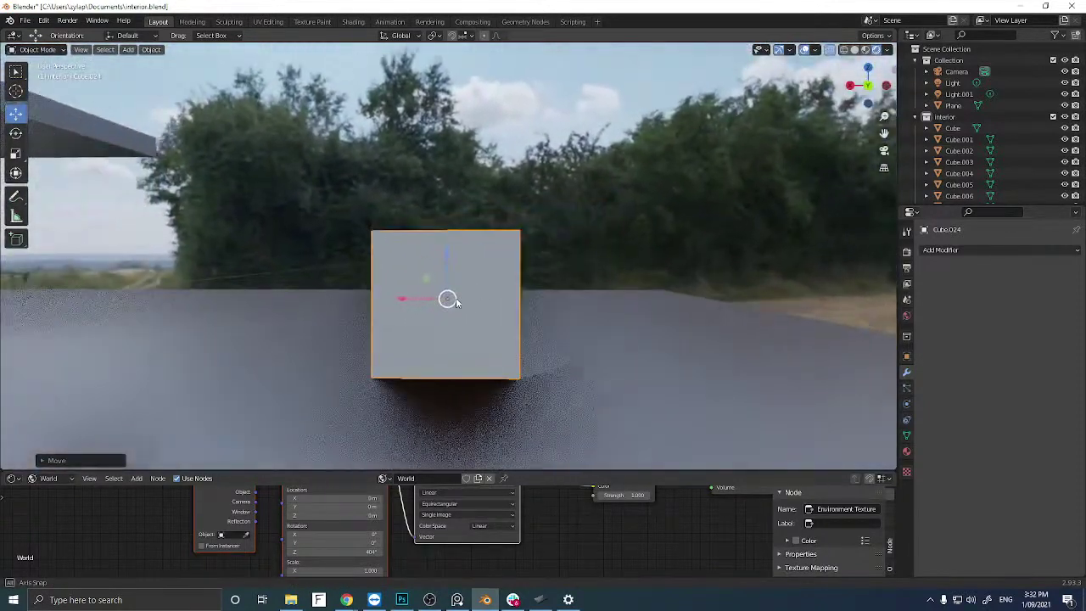
click(866, 87)
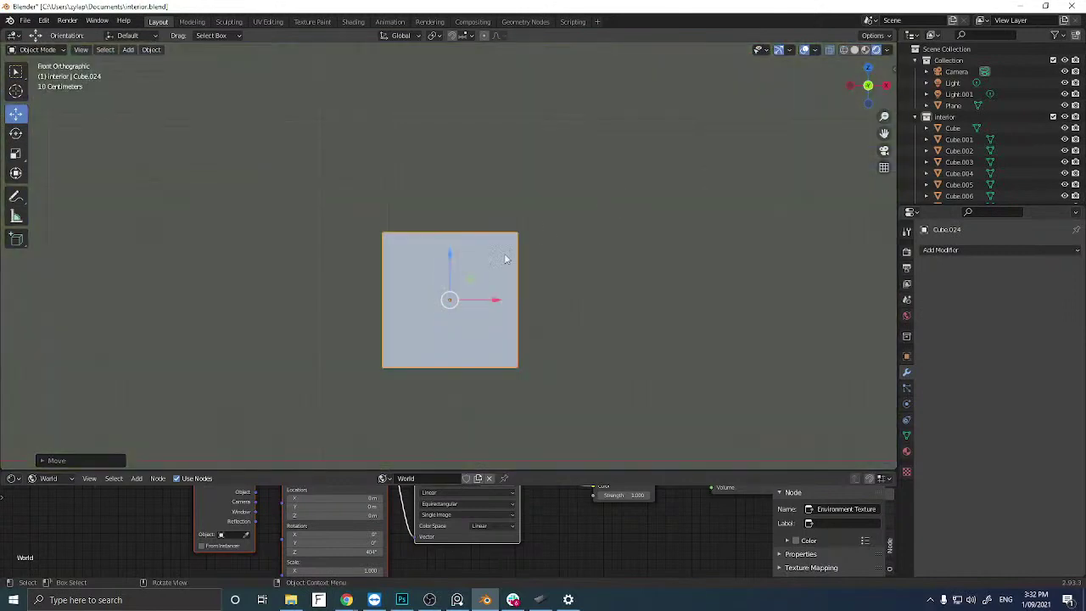
scroll(500, 253, up, 1)
shift+middle_drag(478, 252, 485, 199)
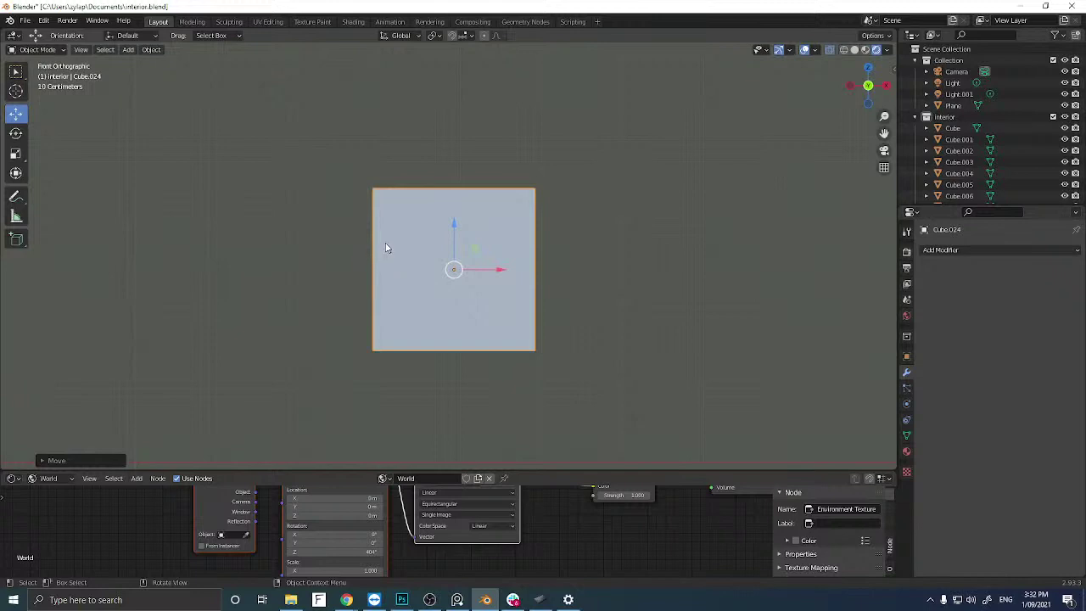
key(1)
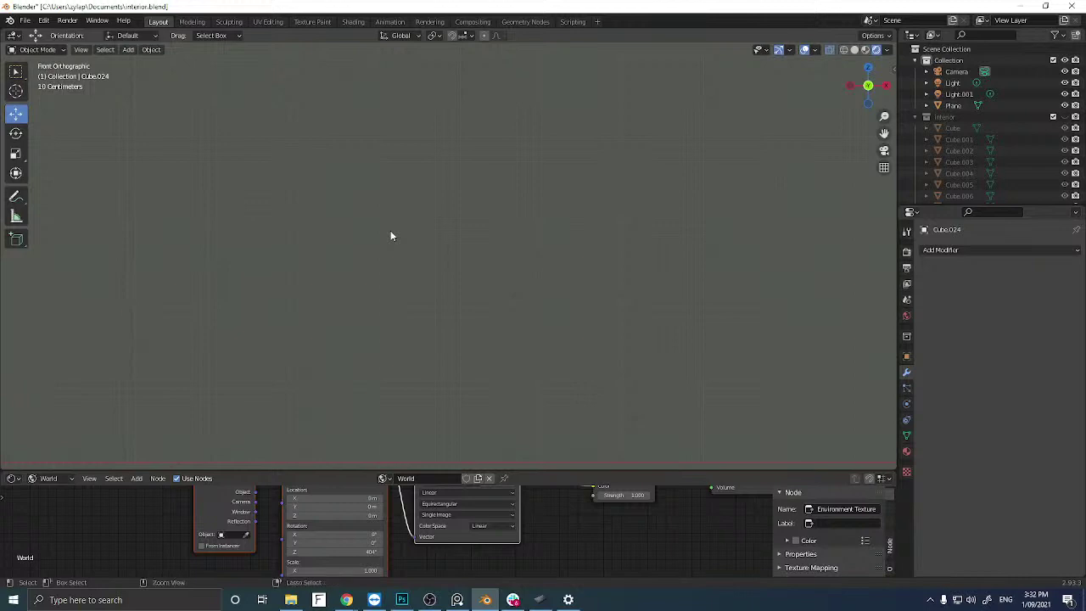
key(2)
scroll(390, 236, down, 4)
scroll(390, 236, down, 4)
scroll(391, 236, up, 7)
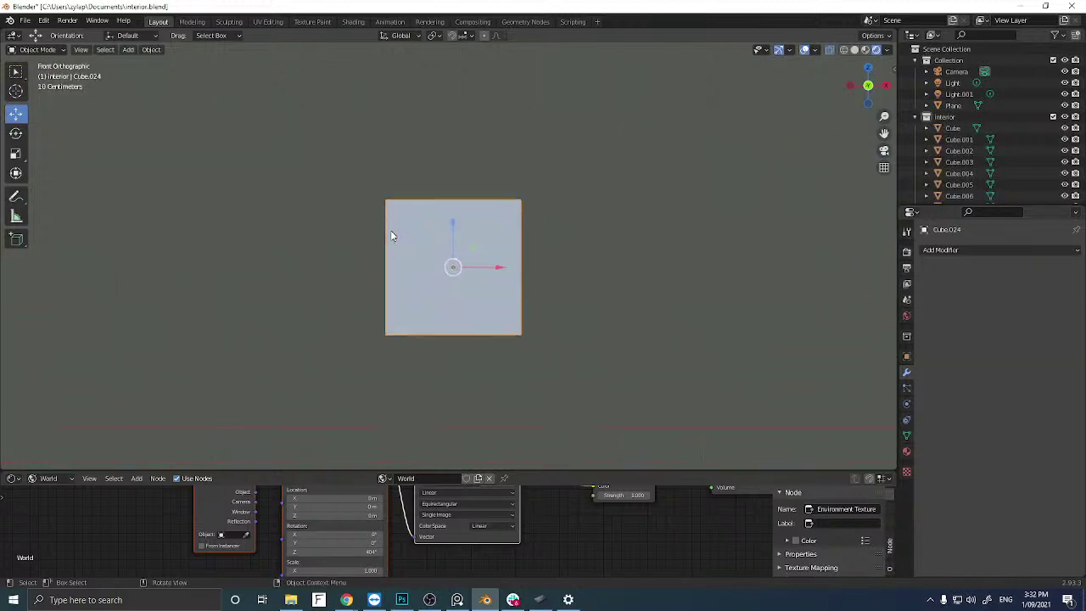
scroll(390, 236, down, 9)
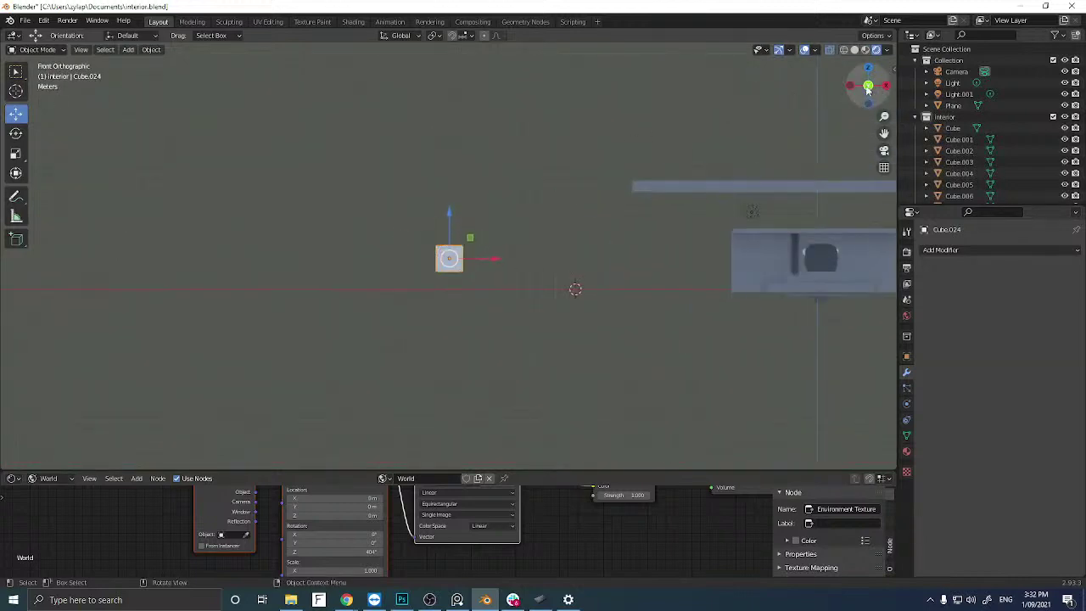
click(868, 86)
scroll(522, 221, up, 8)
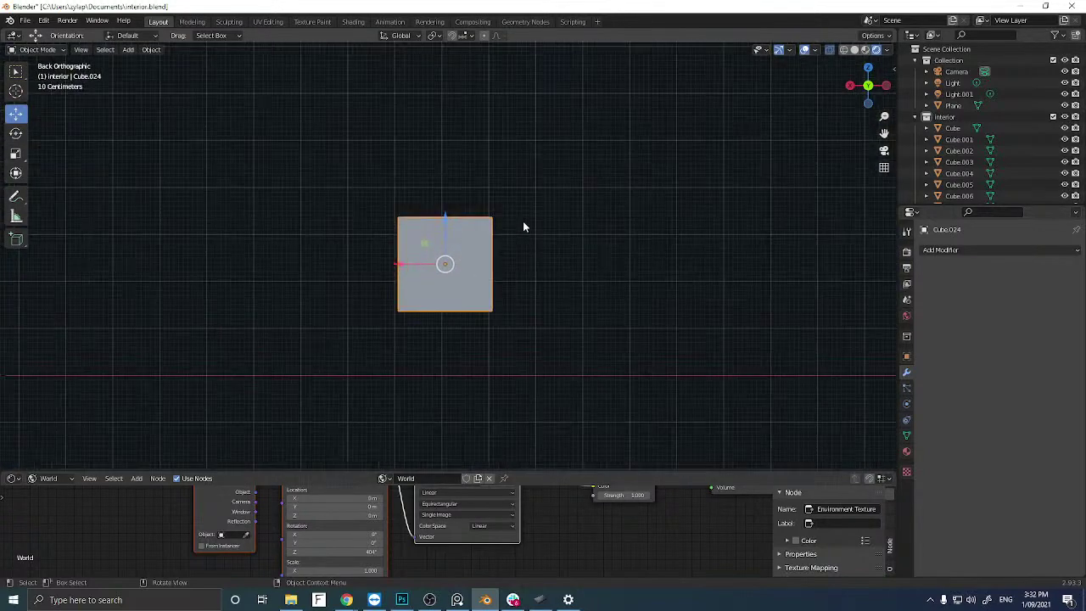
Check the room through the camera and from outside, and inspect the cube in front and back views.
click(885, 150)
shift+middle_drag(567, 201, 621, 244)
scroll(640, 226, up, 1)
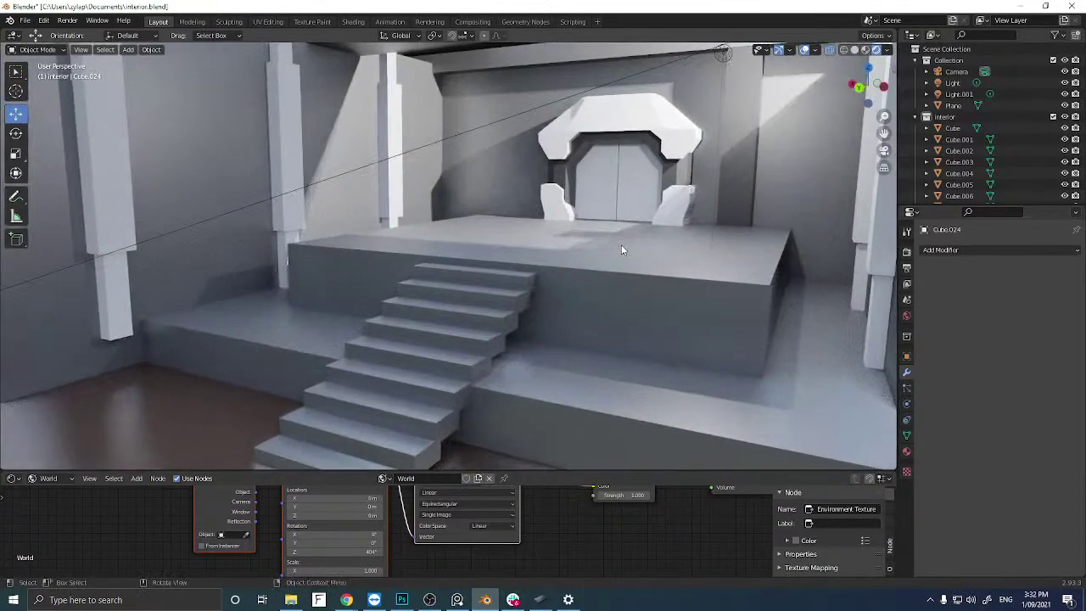
scroll(621, 245, down, 10)
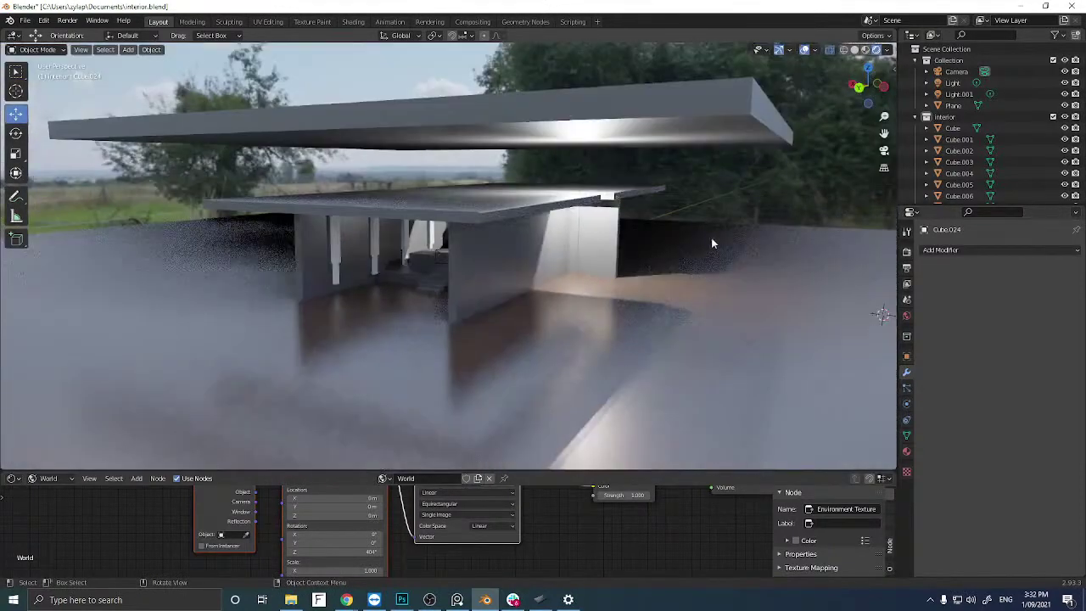
shift+middle_drag(711, 243, 832, 111)
click(868, 86)
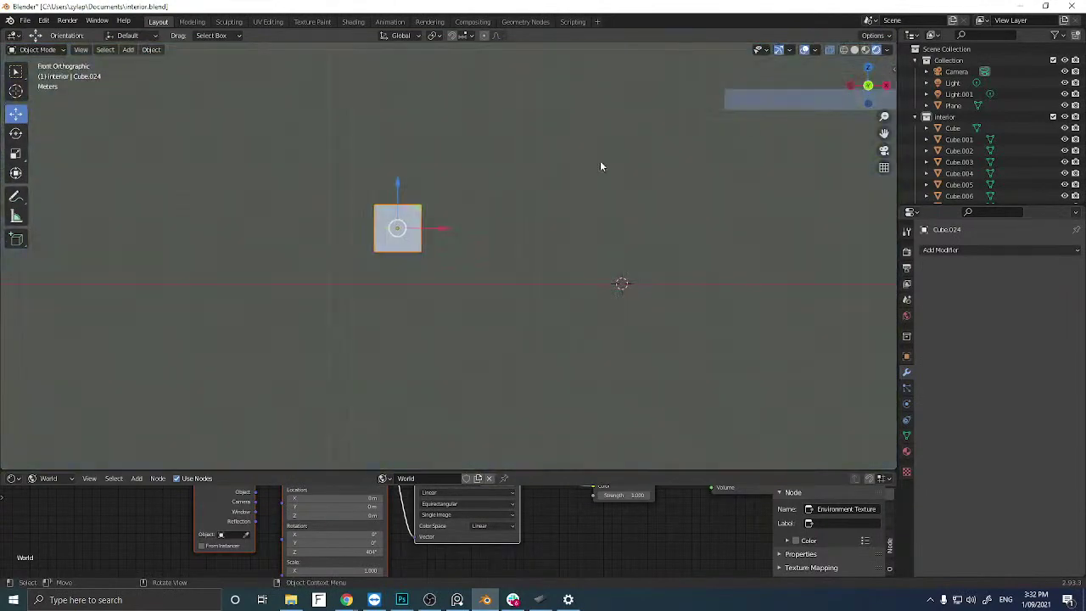
scroll(463, 201, up, 6)
shift+middle_drag(443, 201, 638, 322)
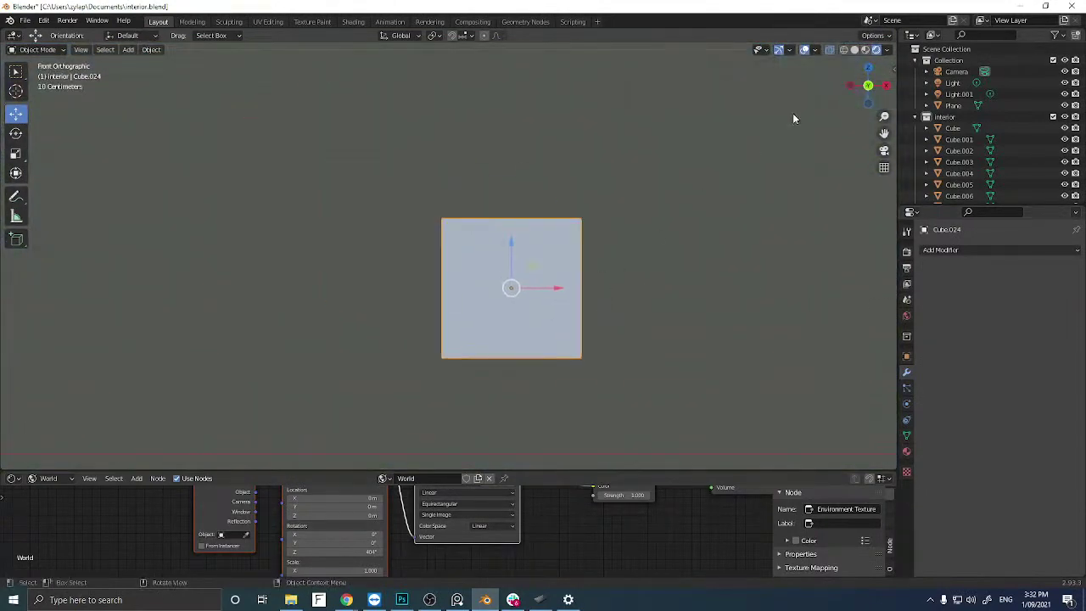
click(868, 85)
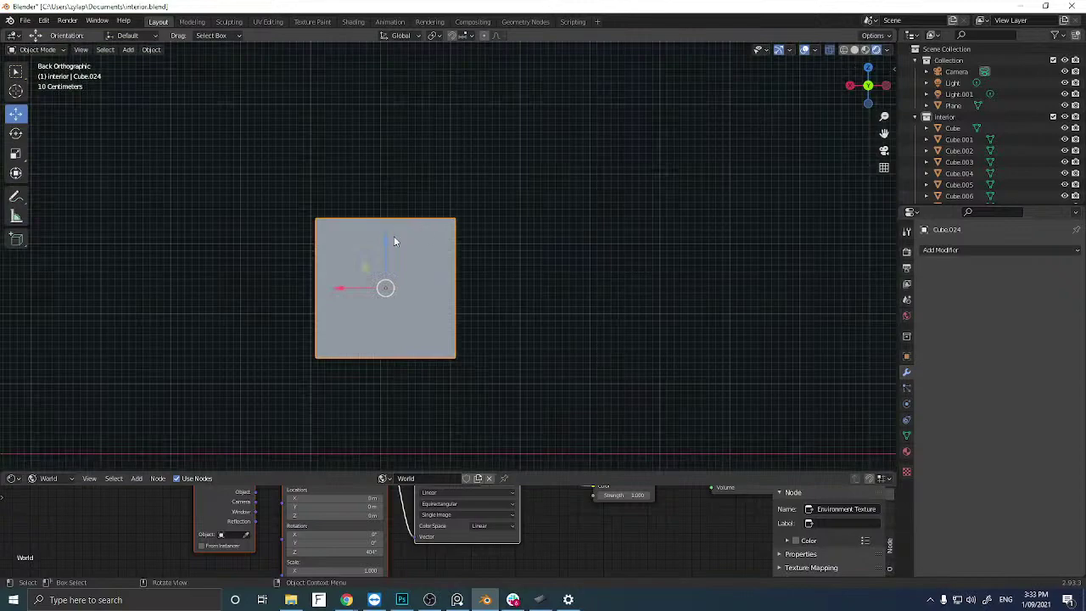
key(1)
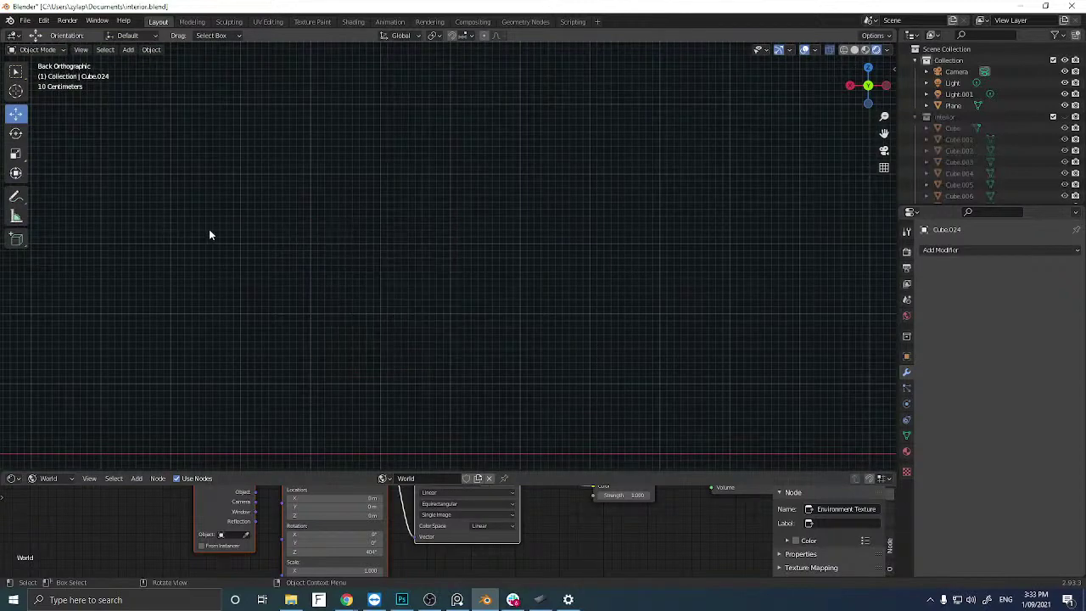
scroll(208, 231, down, 15)
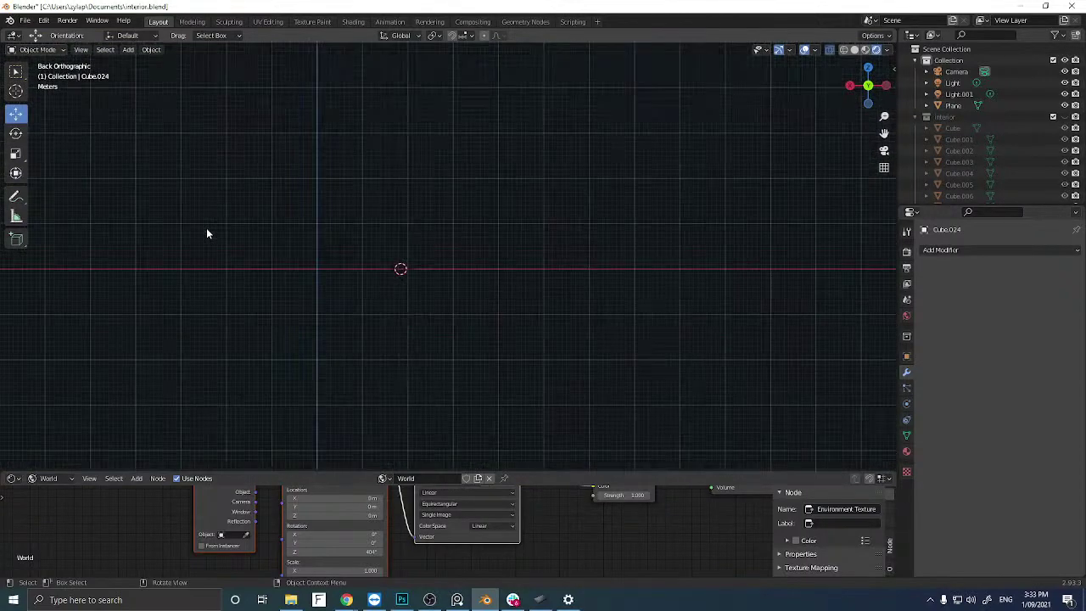
scroll(193, 235, up, 3)
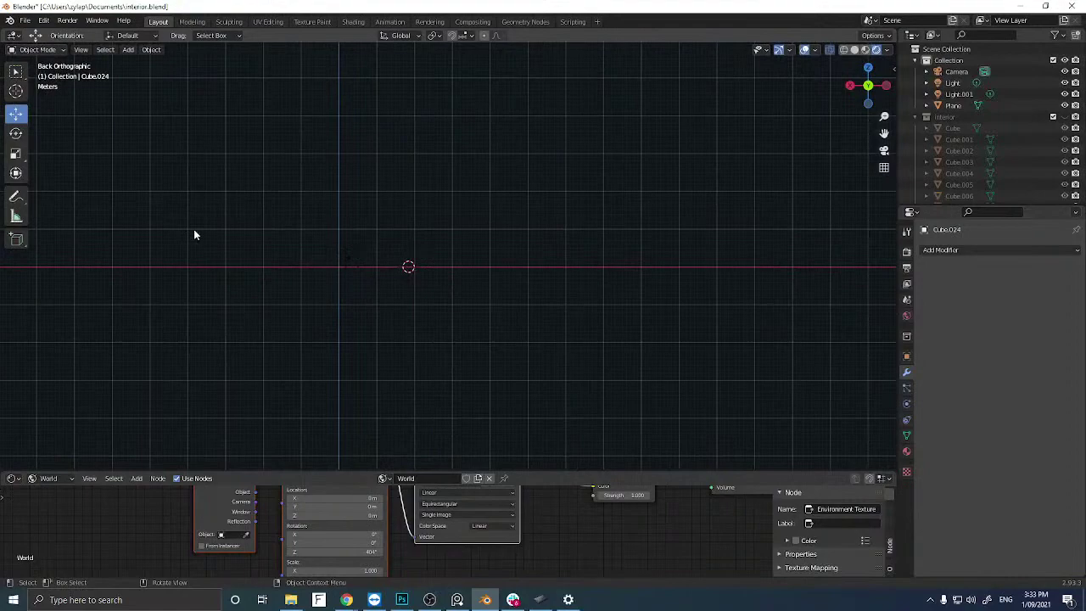
click(884, 150)
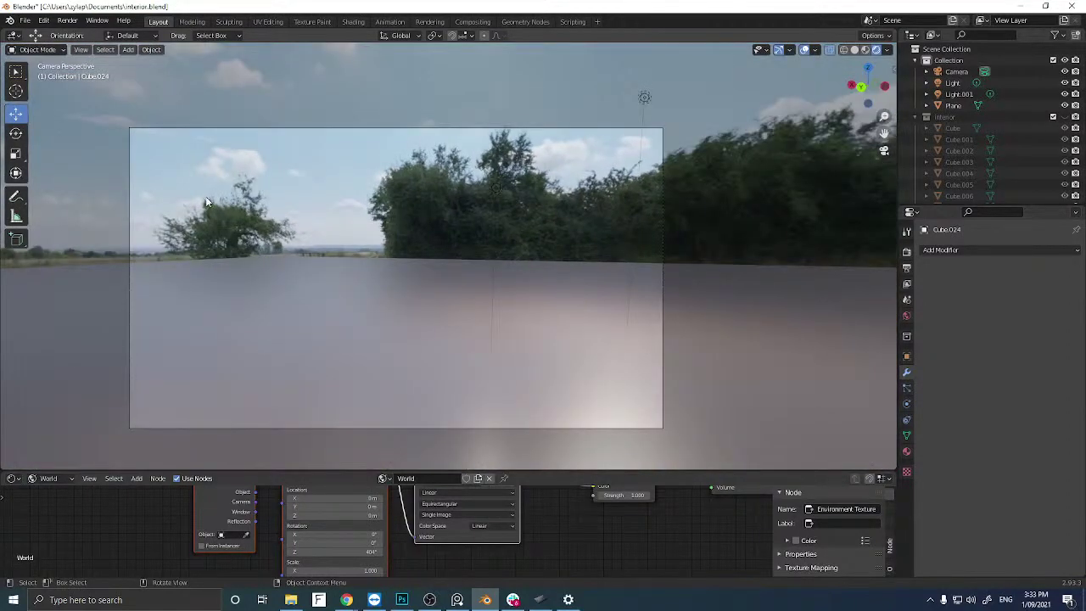
click(1066, 117)
Look over the room through the camera and examine the cube in back orthographic view.
scroll(656, 236, down, 3)
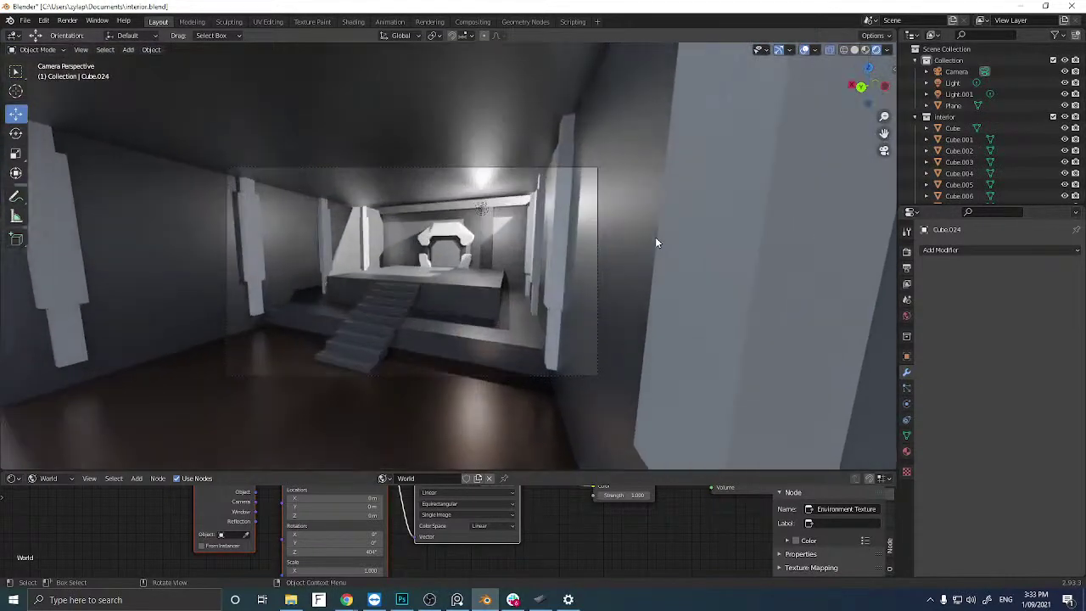
scroll(657, 239, up, 3)
middle_drag(662, 240, 401, 259)
click(401, 259)
click(399, 223)
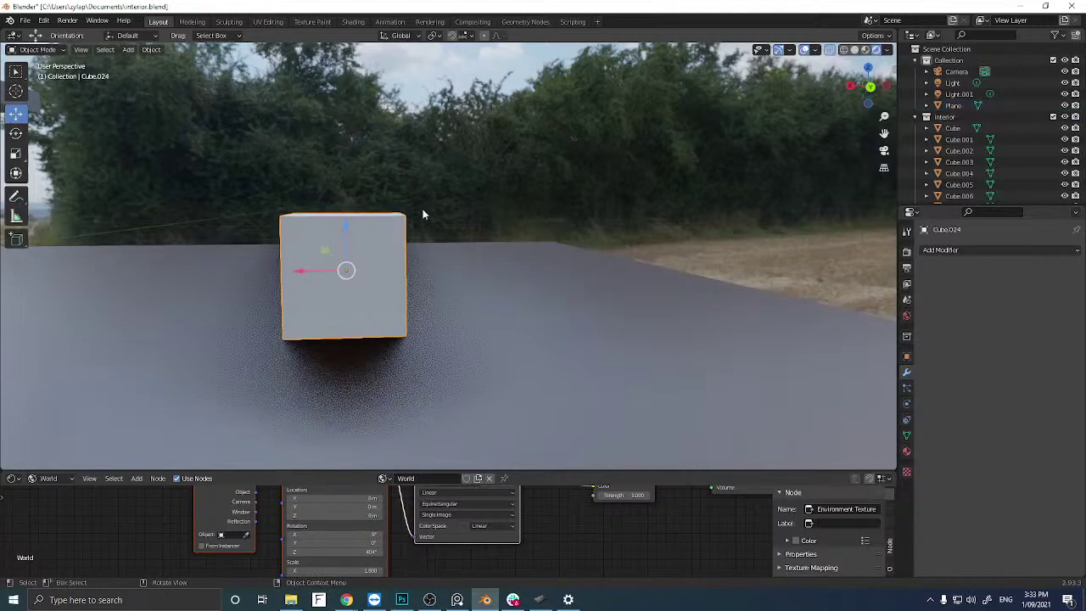
click(871, 87)
scroll(370, 212, up, 5)
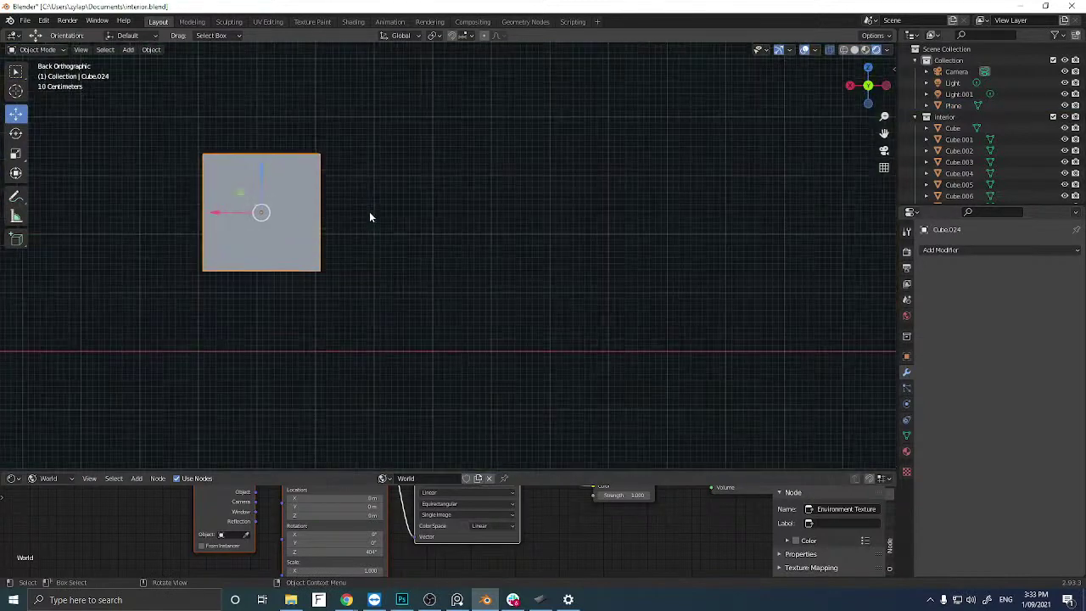
shift+middle_drag(296, 211, 416, 293)
Add a vertical loop cut to the cube near its positive X side, with an edge slide of about -0.8.
key(Tab)
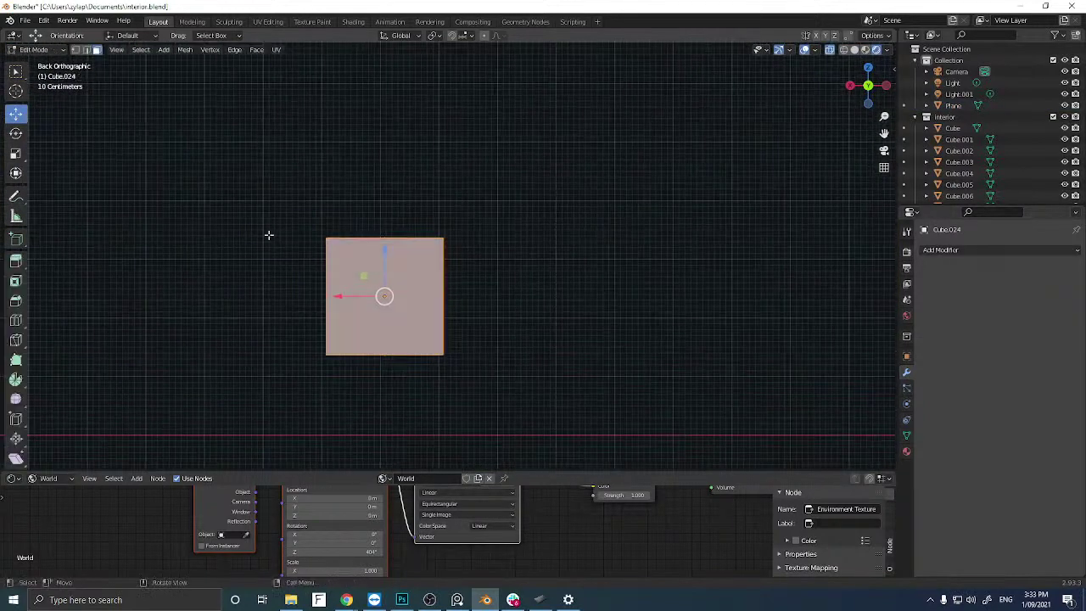
key(1)
drag(297, 208, 362, 377)
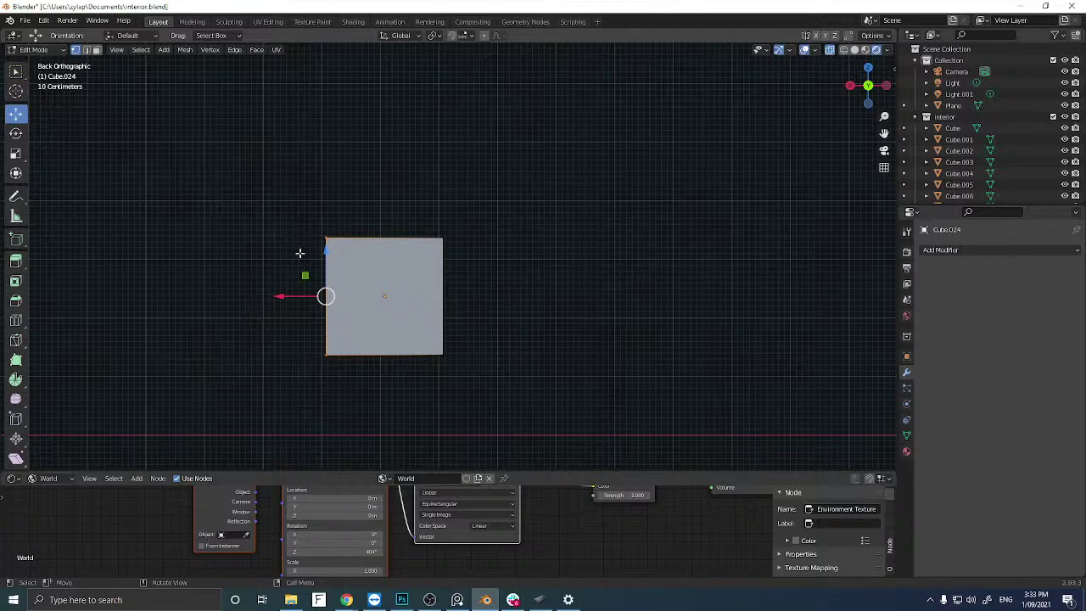
key(ctrl+r)
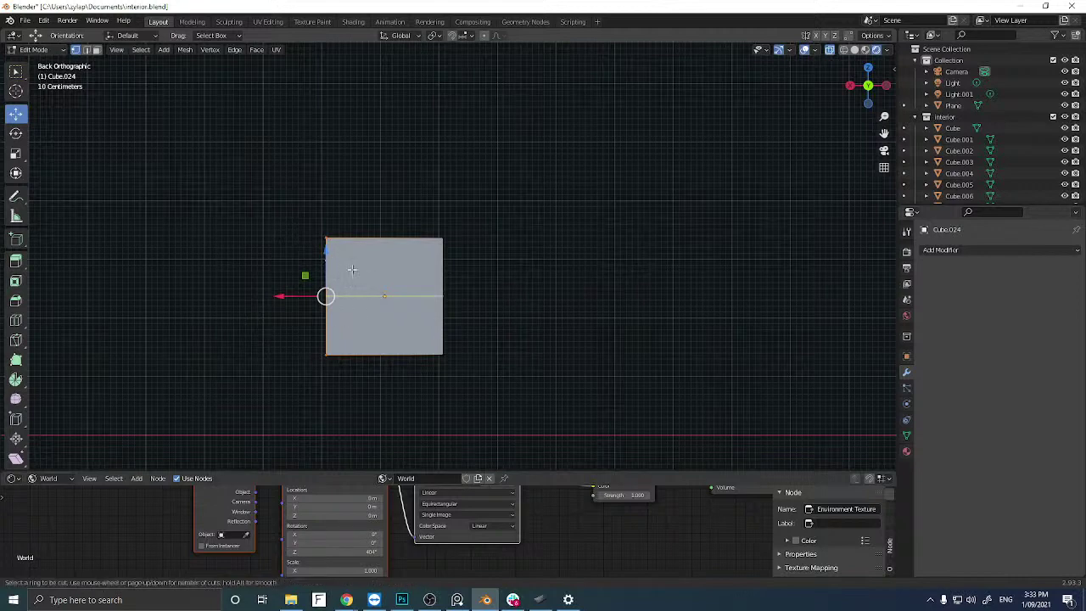
click(342, 271)
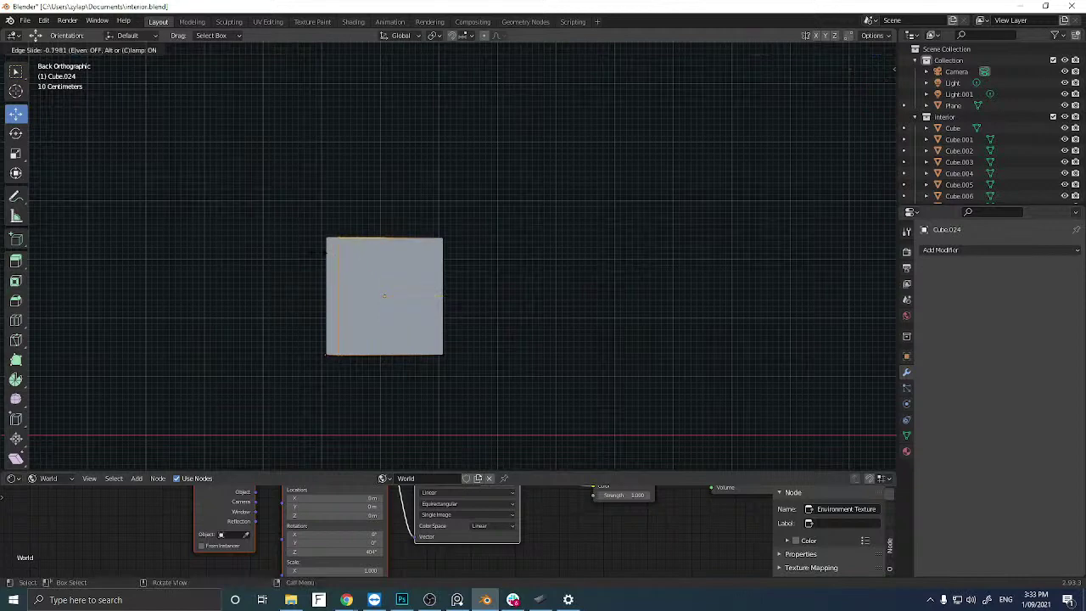
click(311, 252)
Stretch the cube's positive X end outward along X and move the loop cut about 0.9 m toward the opposite side.
drag(287, 218, 332, 377)
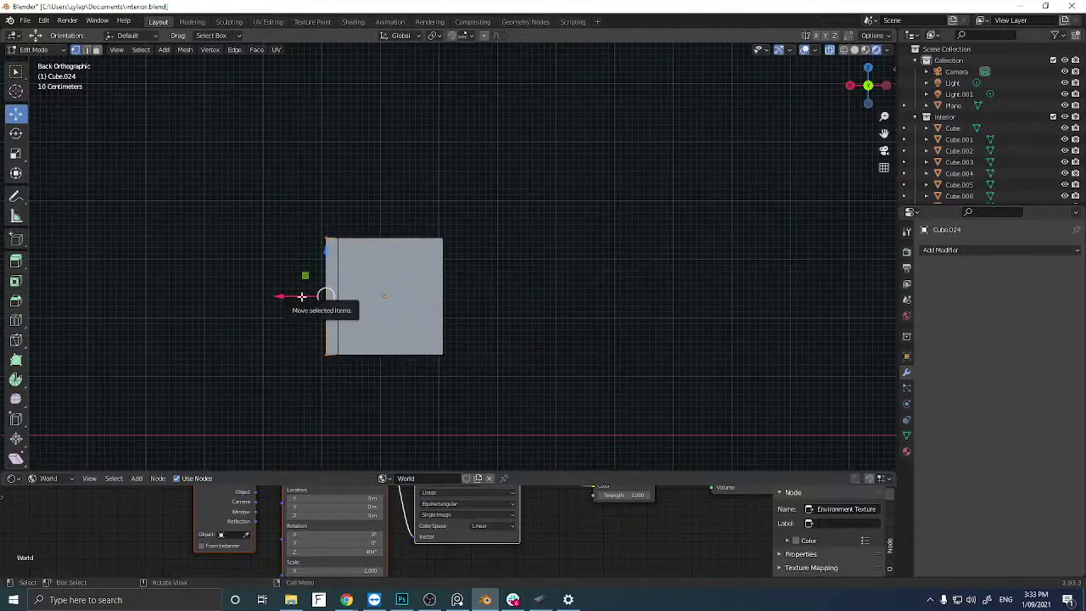
drag(301, 296, 235, 296)
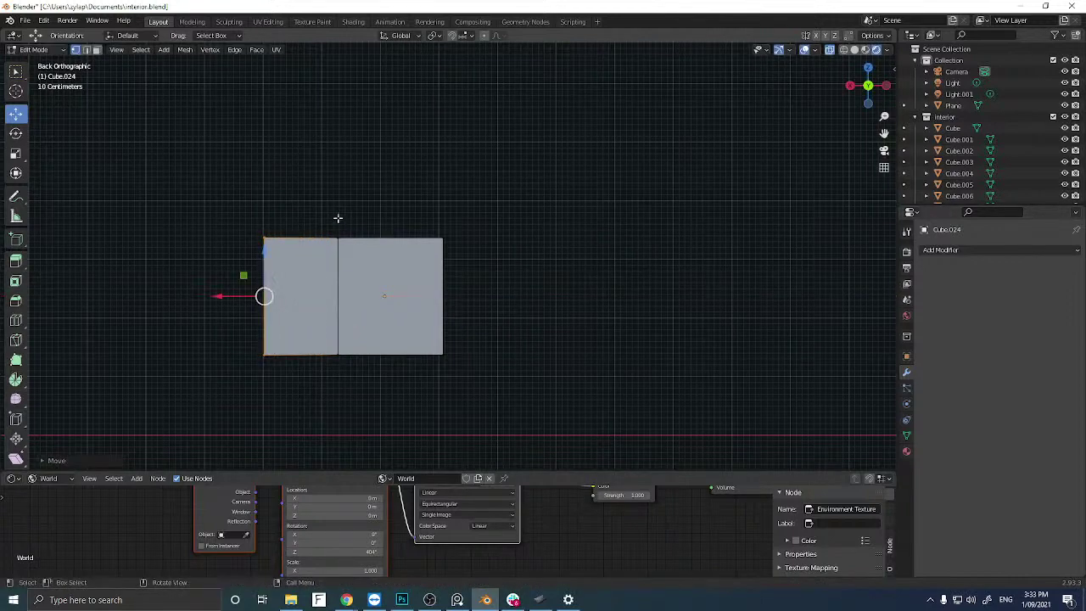
drag(314, 213, 352, 387)
key(g)
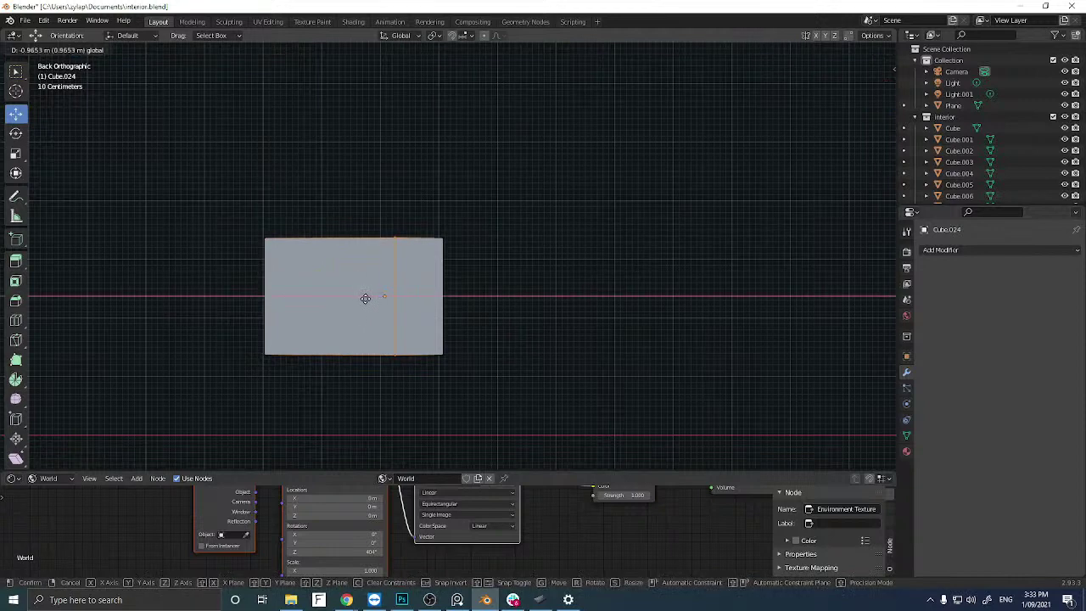
click(363, 297)
drag(235, 235, 296, 378)
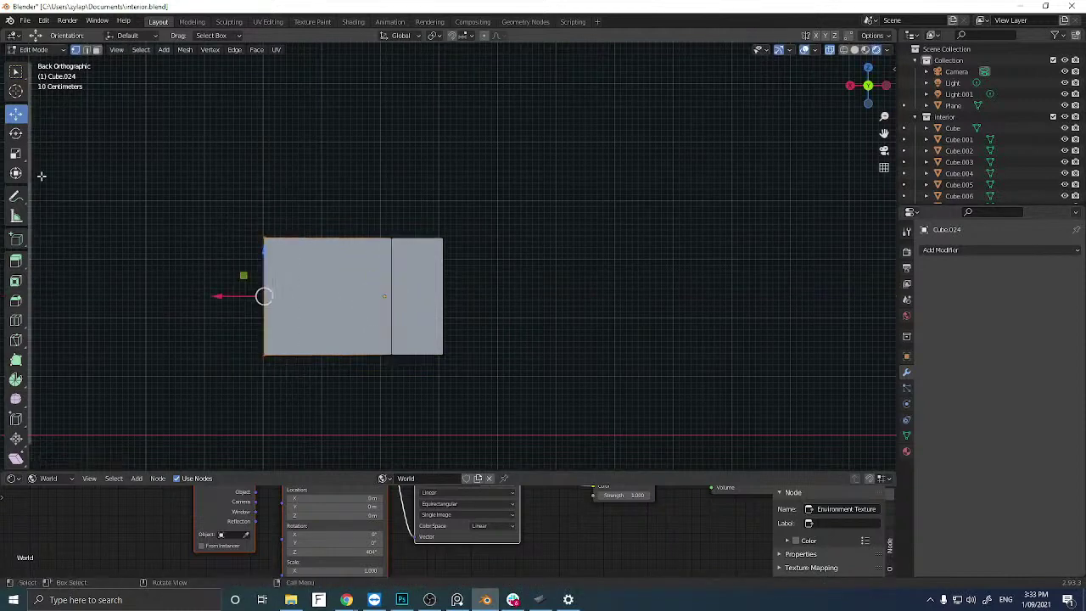
Taper the stretched cube by shrinking its positive X end along Z and enlarging the opposite block section along Z.
click(15, 153)
drag(263, 255, 262, 284)
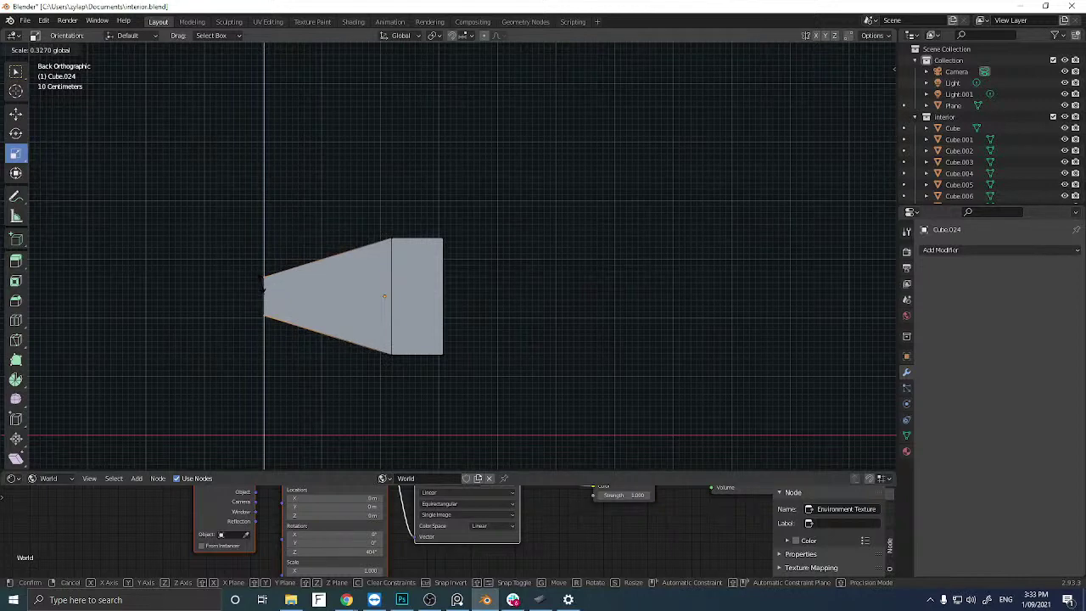
drag(261, 284, 263, 273)
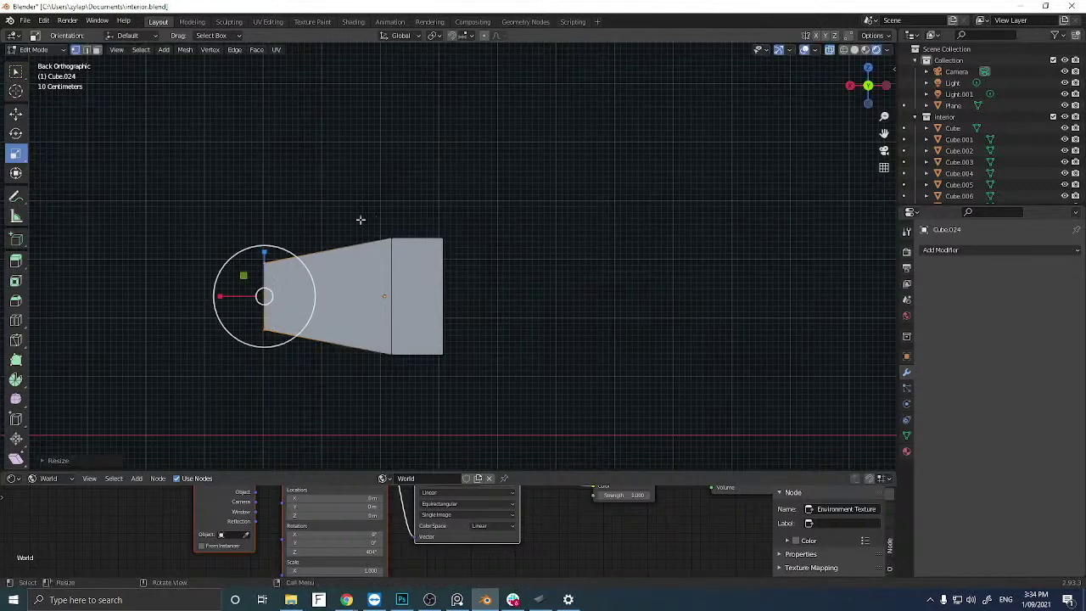
drag(369, 205, 465, 382)
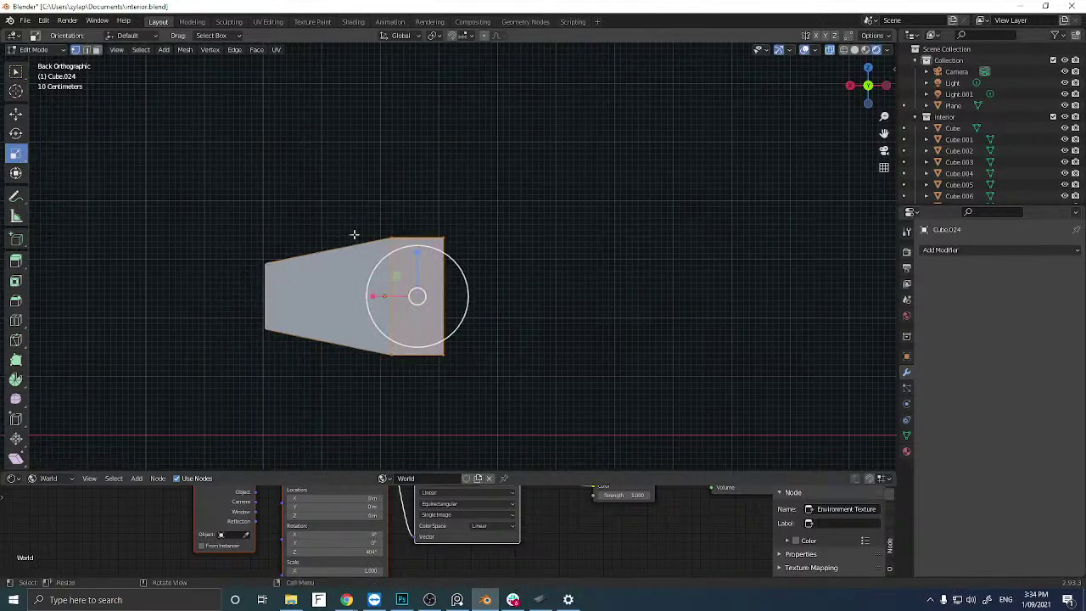
drag(417, 253, 418, 231)
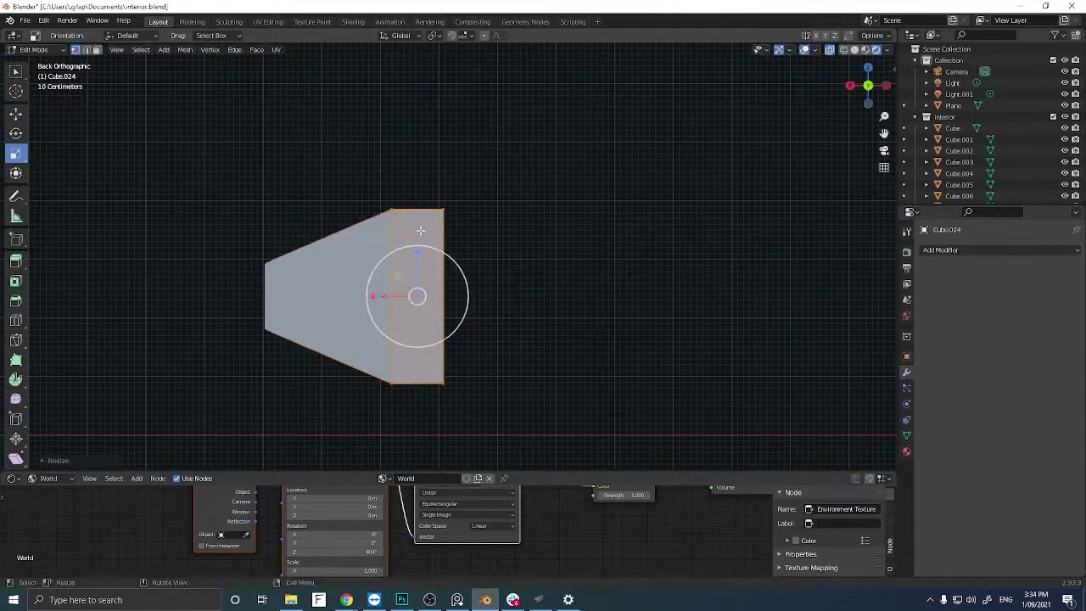
Select the loop cut between the tapered and straight sections and move it a little toward the positive X end.
drag(339, 180, 415, 401)
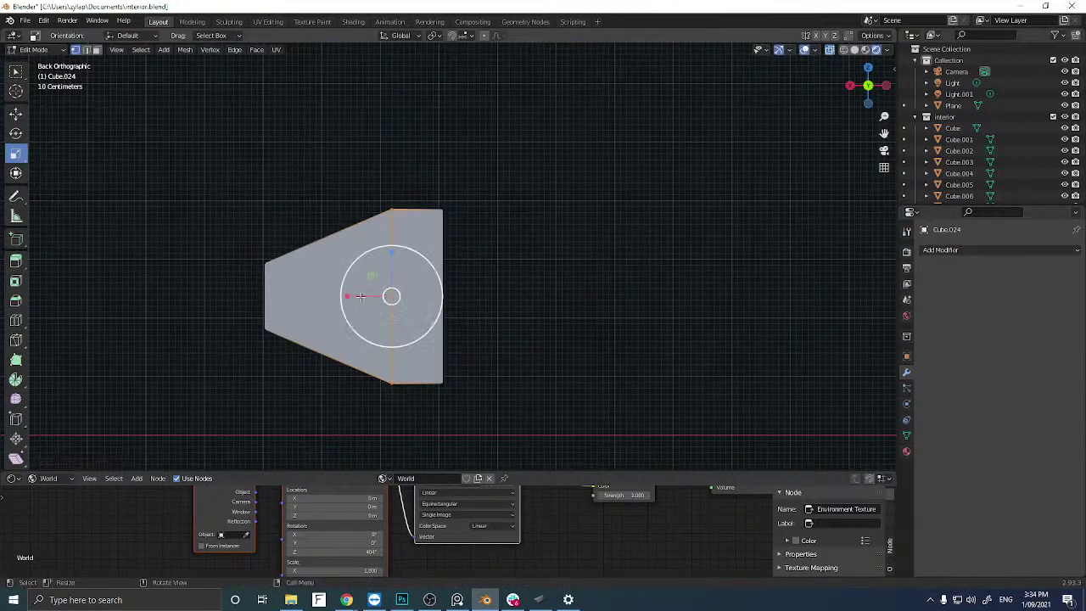
drag(360, 296, 345, 295)
drag(358, 191, 408, 419)
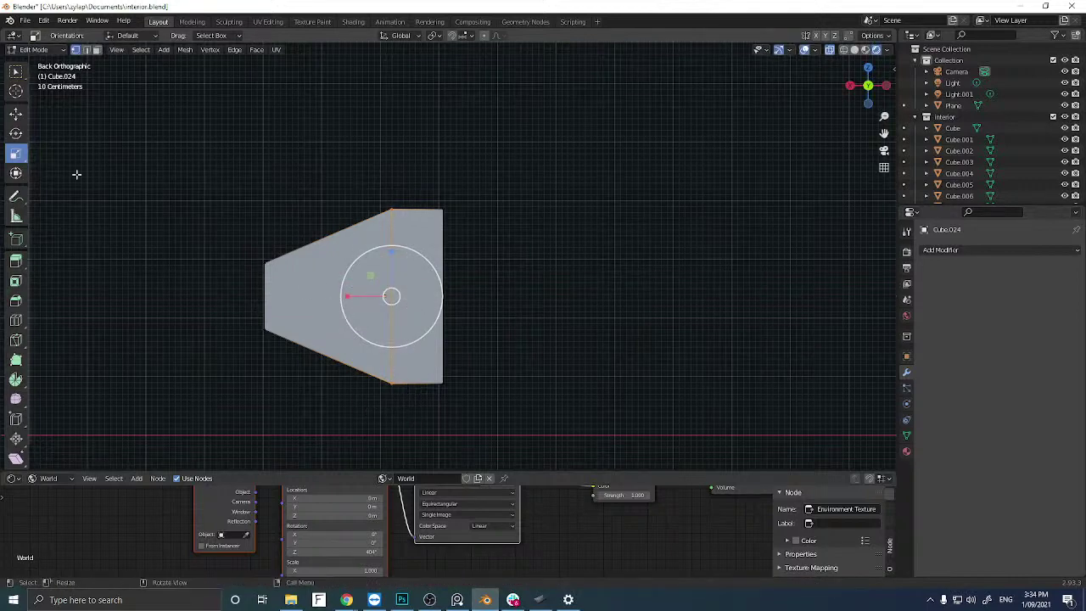
click(15, 113)
drag(363, 302, 340, 298)
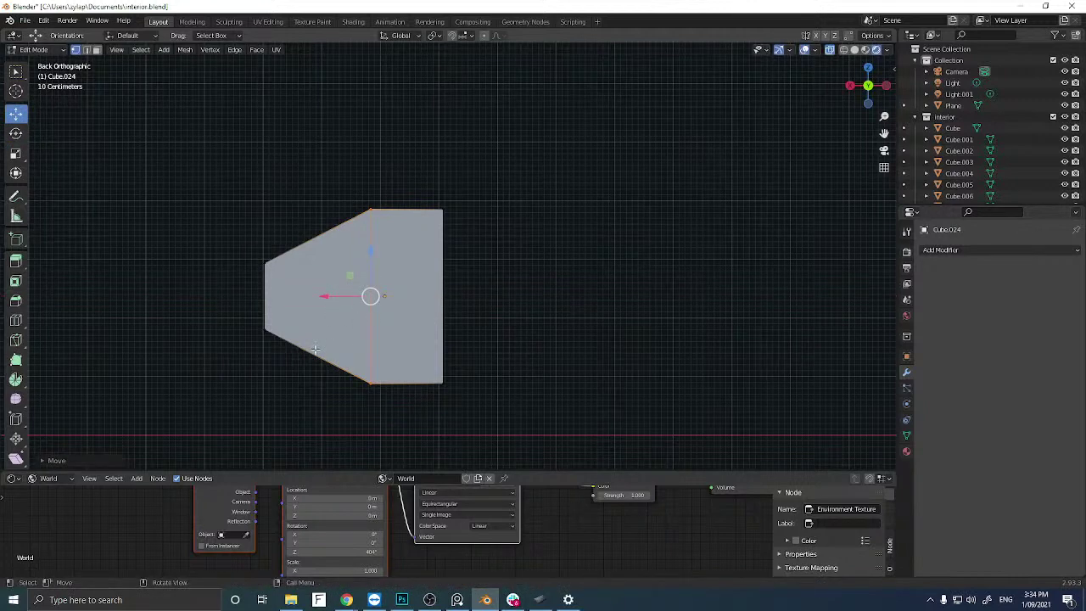
Check the tapered shape in perspective and turn off X-ray display in Edit Mode.
key(Tab)
middle_drag(311, 330, 376, 346)
key(KP_Decimal)
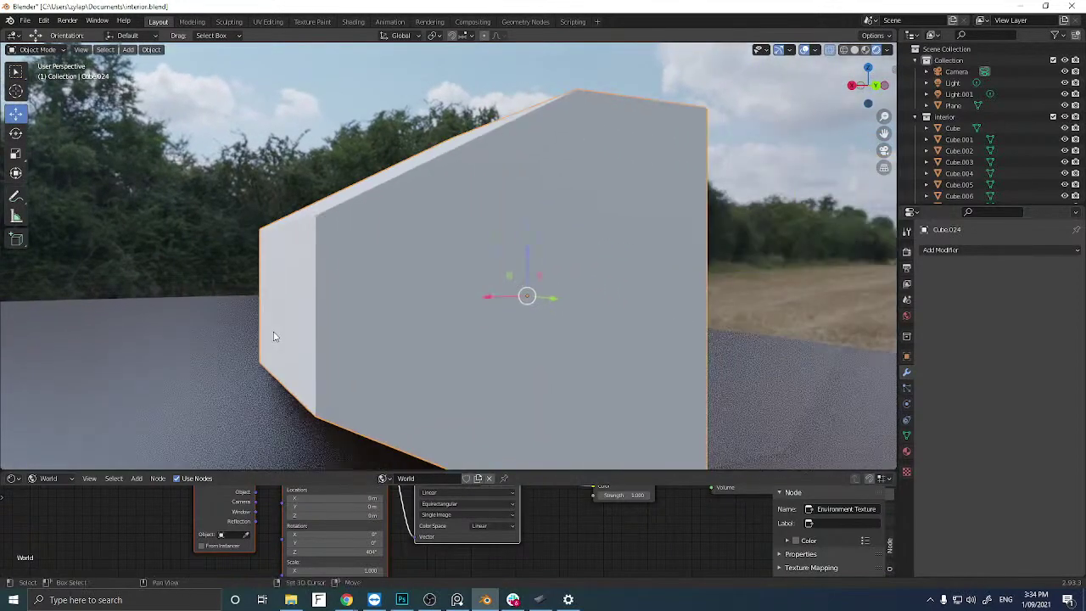
scroll(328, 353, down, 4)
key(Tab)
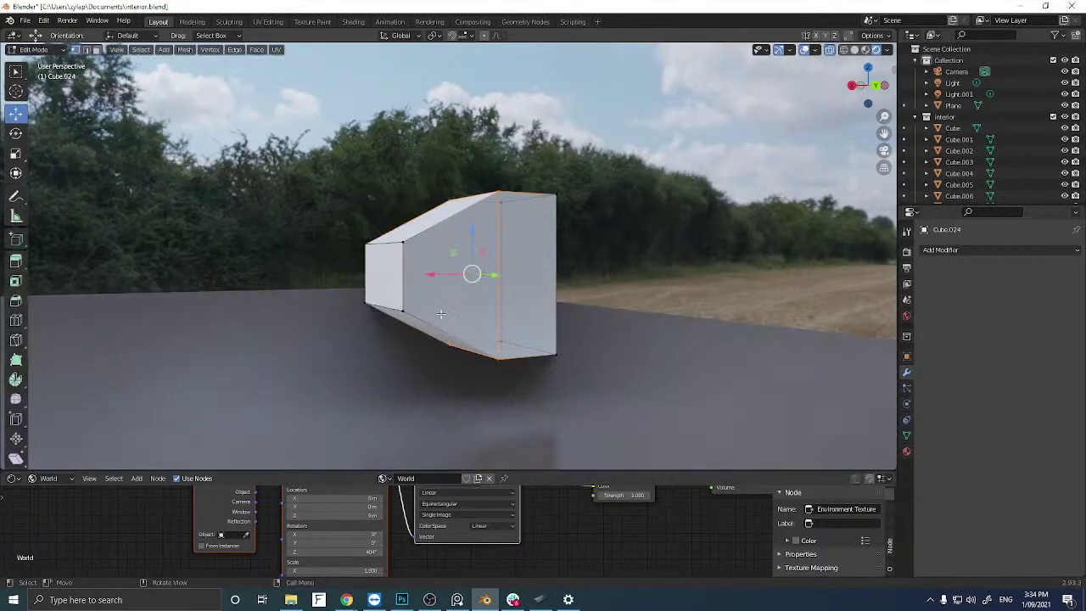
click(831, 50)
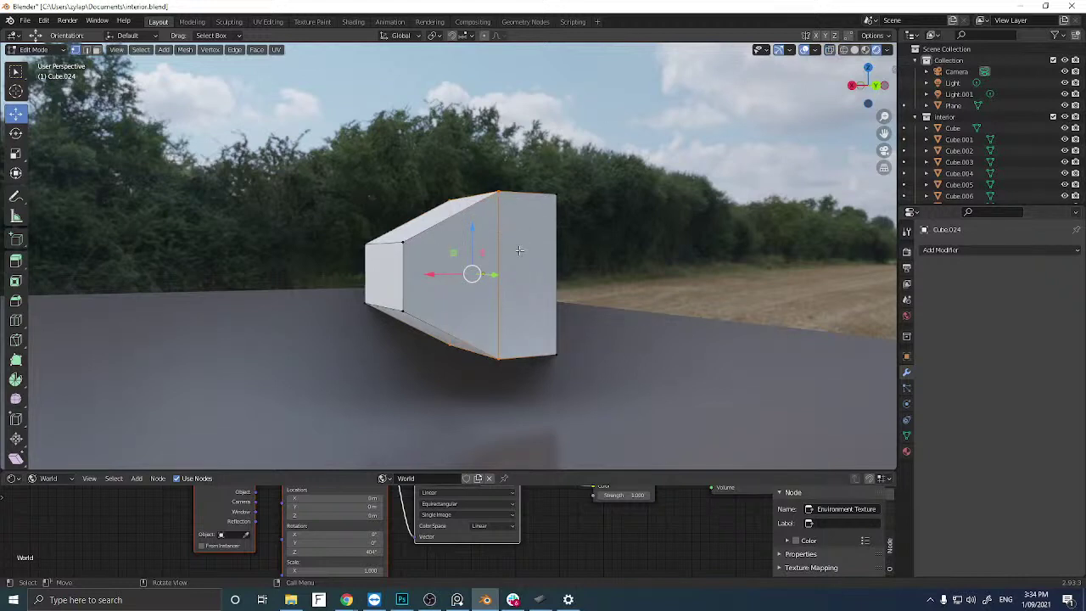
Bevel all edges of the tapered shape about 0.1 m wide with multiple segments and return to Object Mode.
key(3)
key(ctrl+l)
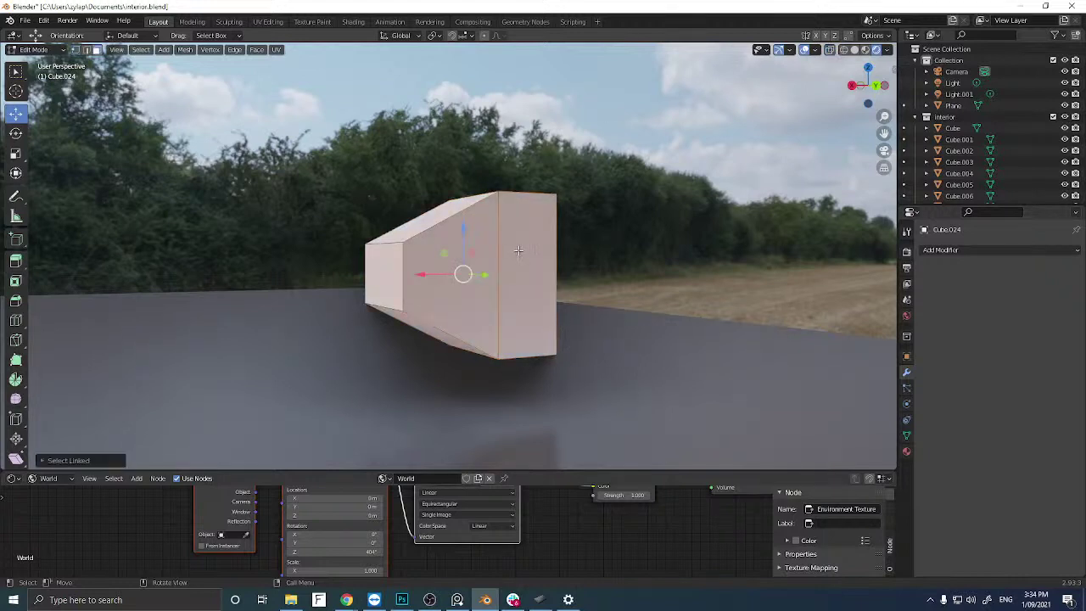
key(ctrl+b)
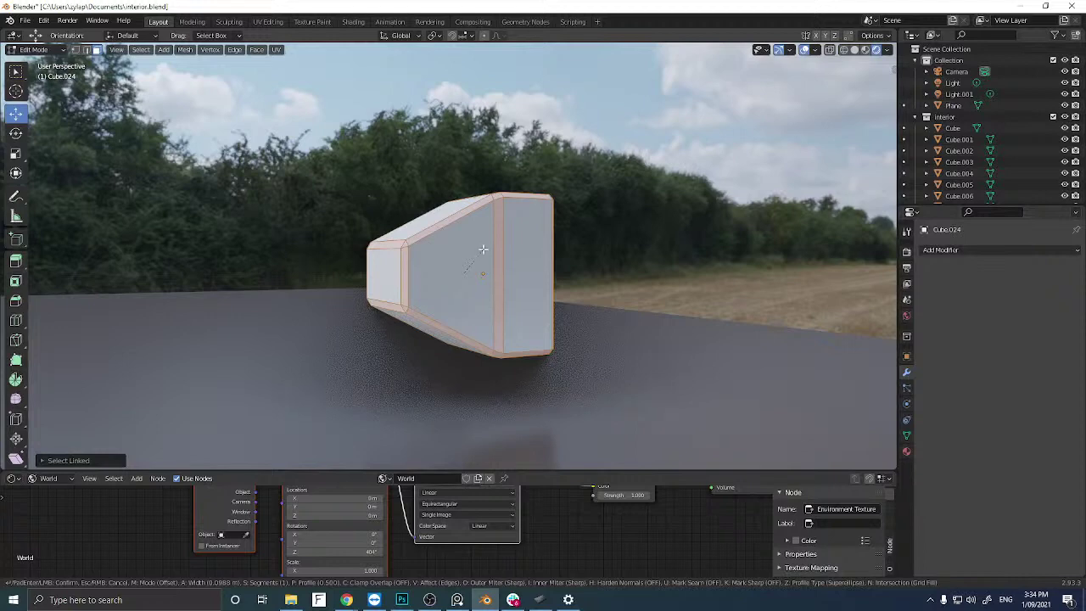
click(500, 242)
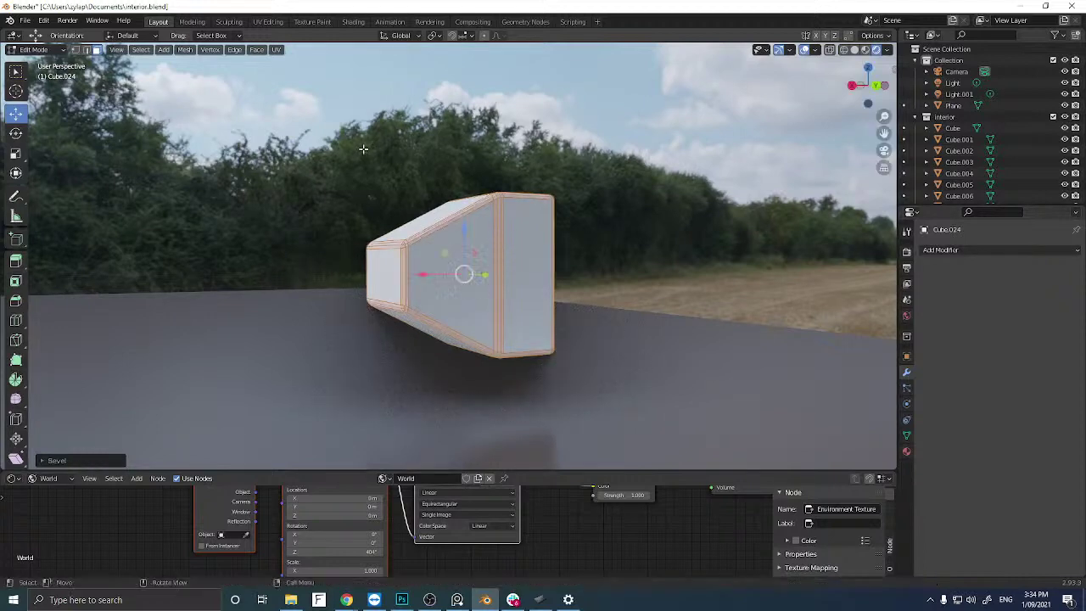
click(363, 148)
middle_drag(372, 218, 393, 229)
key(Tab)
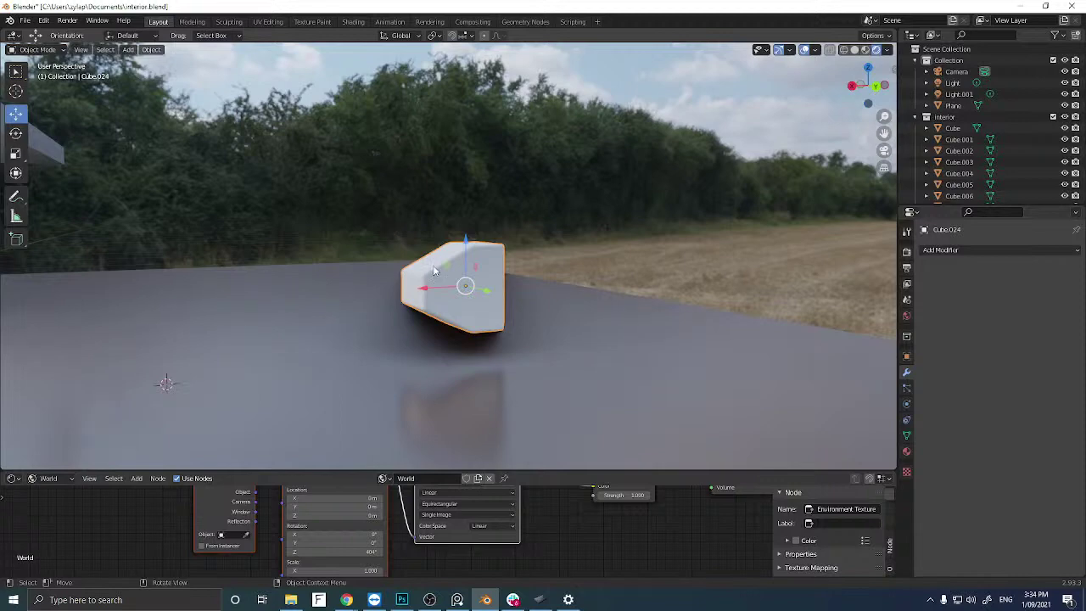
Duplicate the beveled shape in place and scale the copy down to about 0.7 of its size.
middle_drag(392, 230, 360, 243)
scroll(414, 267, up, 3)
scroll(348, 251, down, 2)
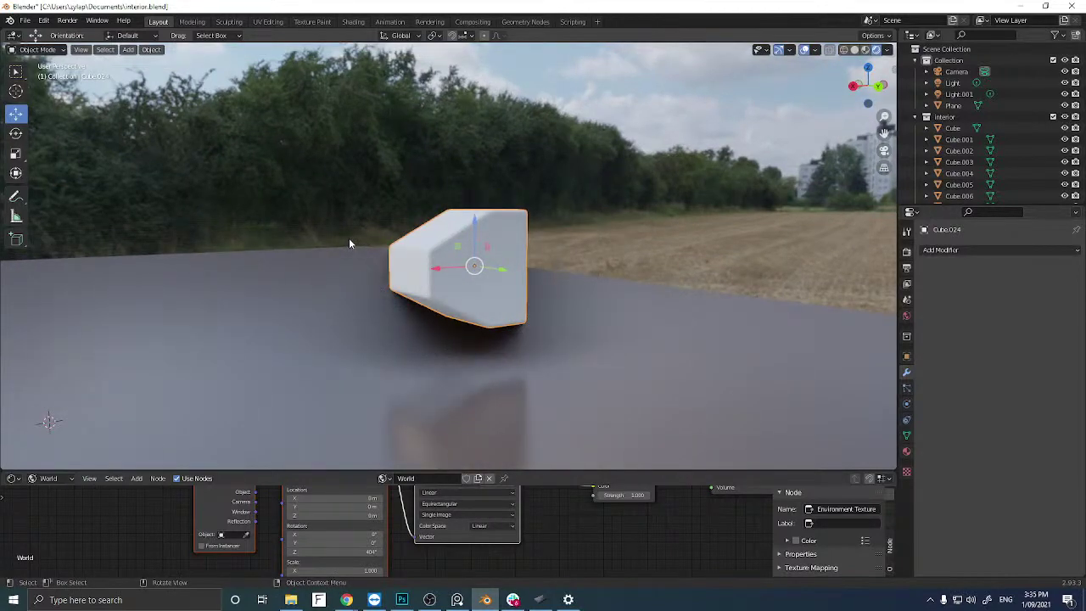
key(shift+d)
right_click(430, 261)
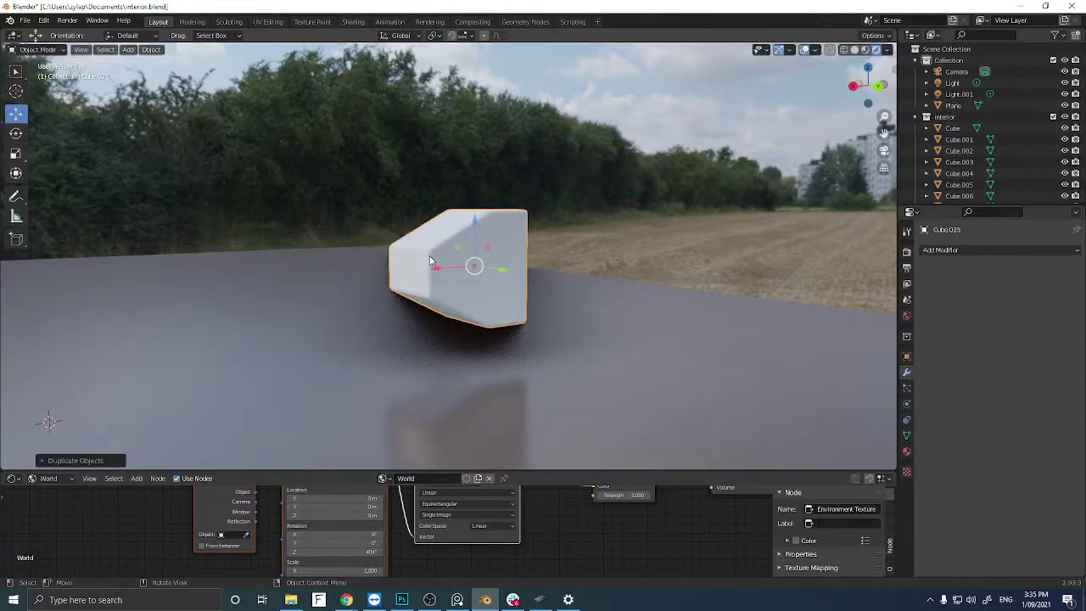
key(s)
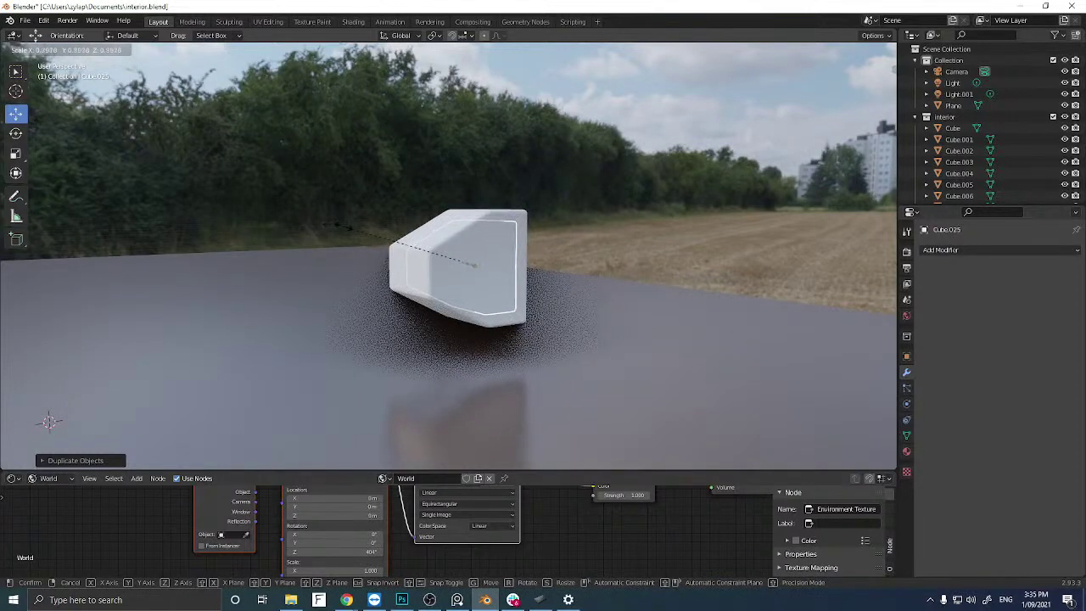
click(337, 226)
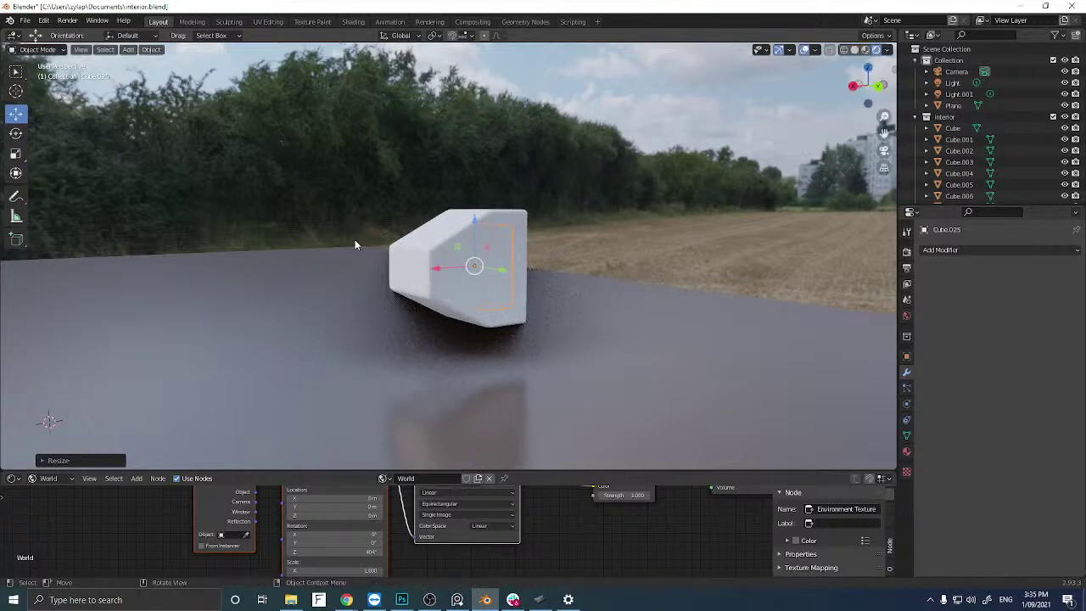
Stretch the smaller copy along Y until it sticks out of the larger shape's flat sides.
middle_drag(355, 239, 395, 261)
scroll(395, 260, up, 5)
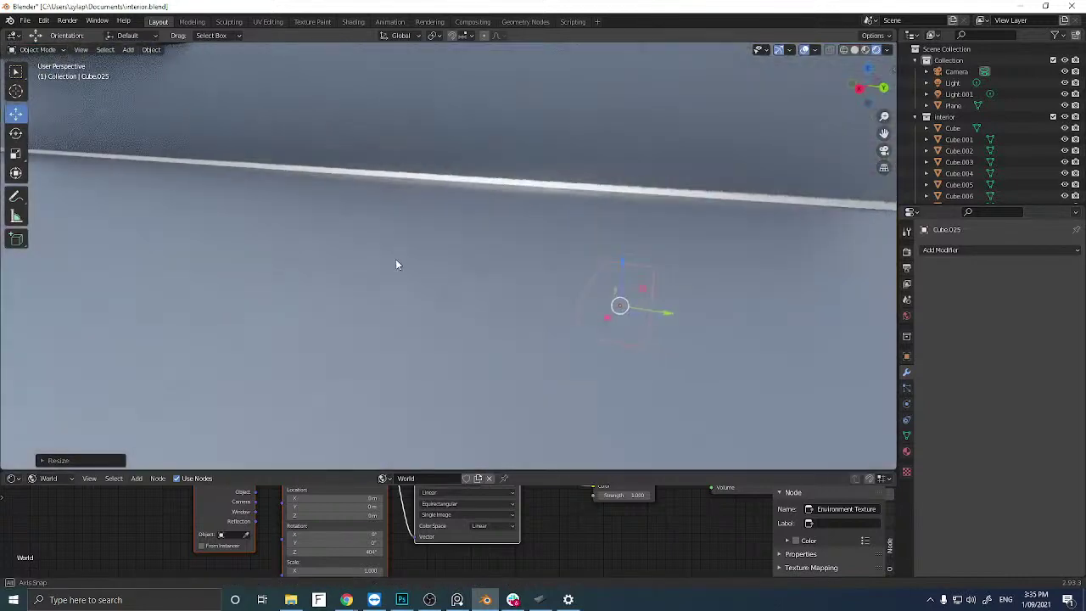
click(17, 154)
mouse_move(660, 315)
mouse_down()
mouse_move(700, 323)
mouse_move(689, 320)
mouse_up()
scroll(659, 315, down, 3)
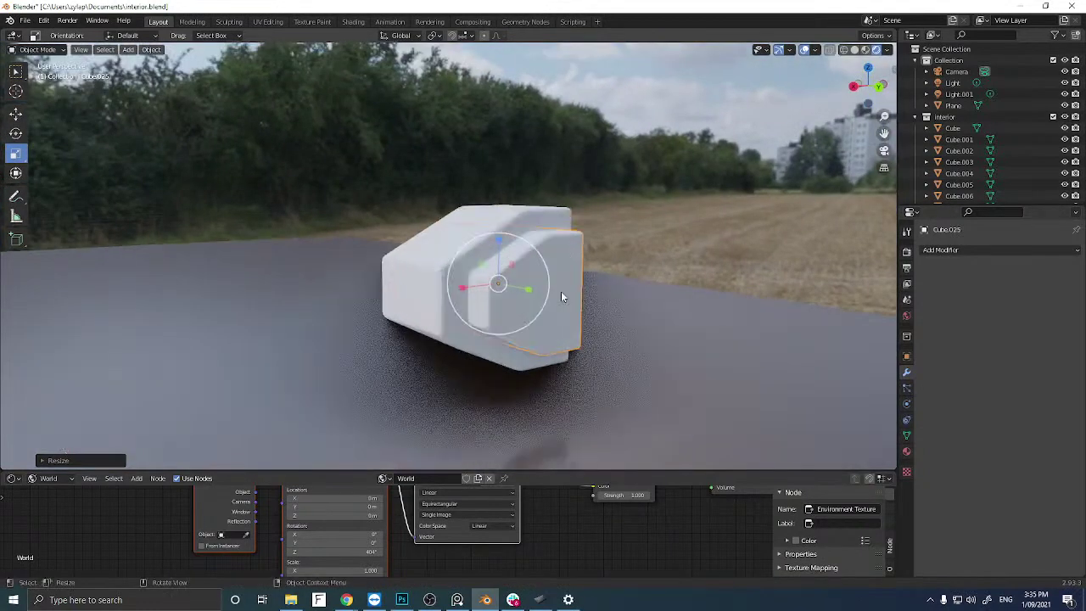
scroll(561, 297, up, 3)
middle_drag(561, 297, 443, 308)
scroll(518, 306, down, 3)
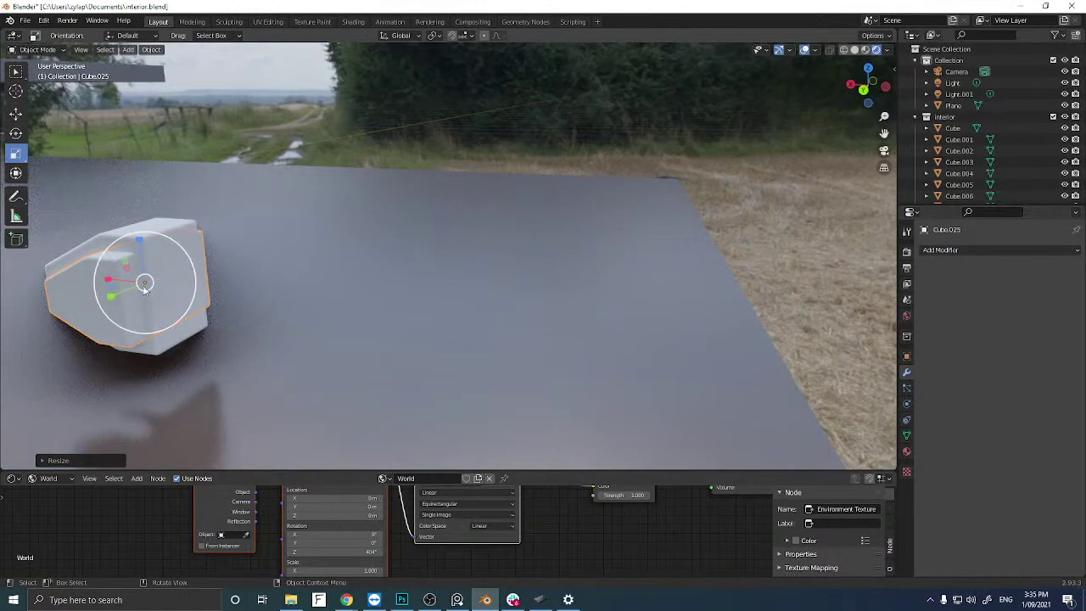
mouse_move(111, 296)
mouse_down()
mouse_move(134, 288)
mouse_move(102, 299)
mouse_move(118, 297)
mouse_up()
middle_drag(118, 297, 253, 273)
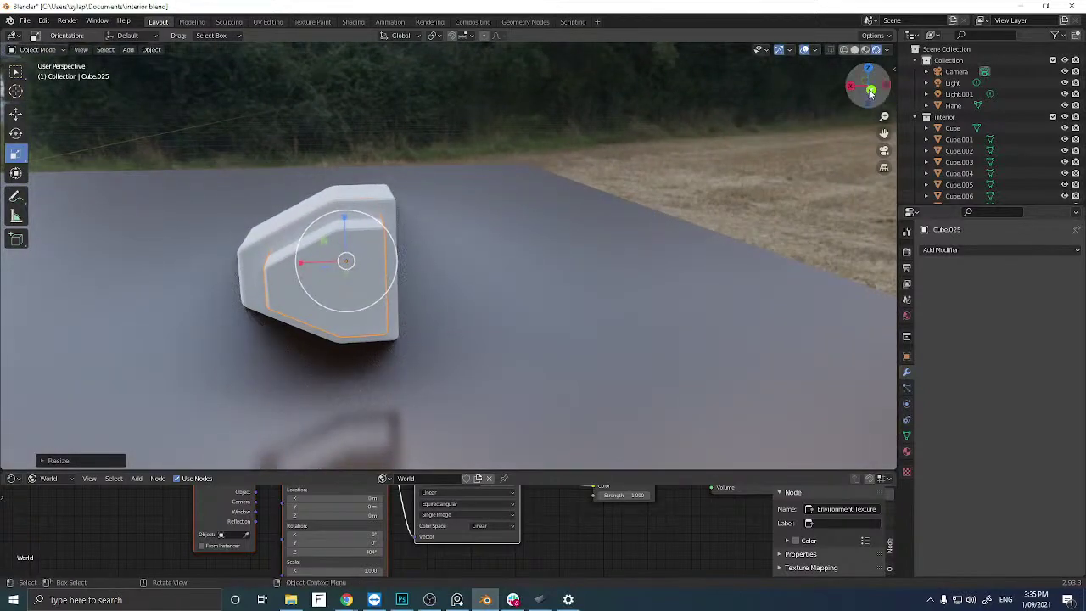
In the back orthographic view, move the inner copy about 0.15 m toward the positive X end.
click(871, 90)
scroll(427, 174, up, 3)
shift+middle_drag(371, 179, 492, 272)
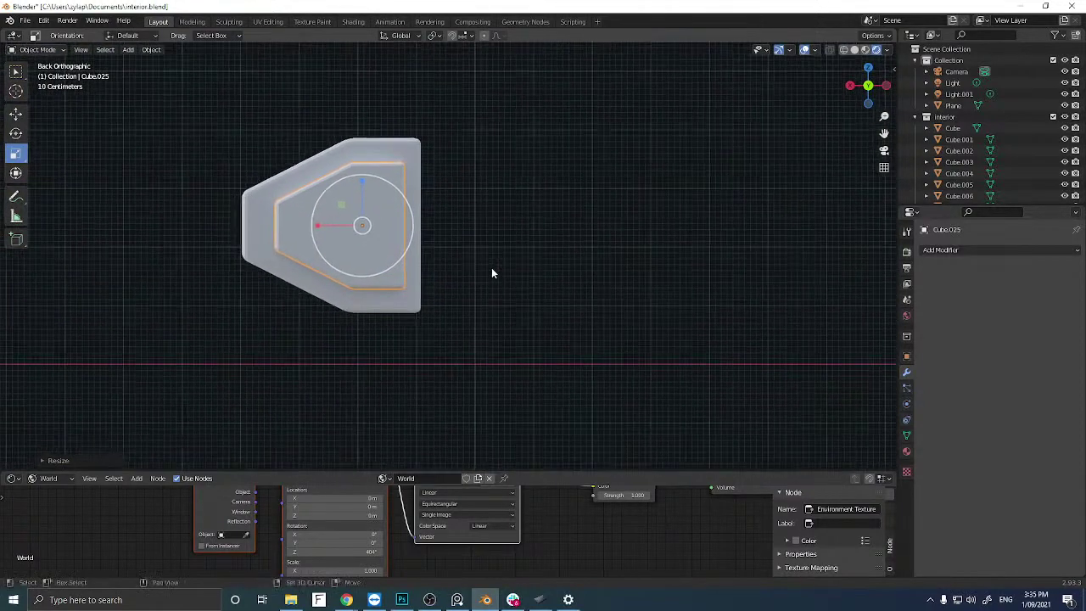
key(g)
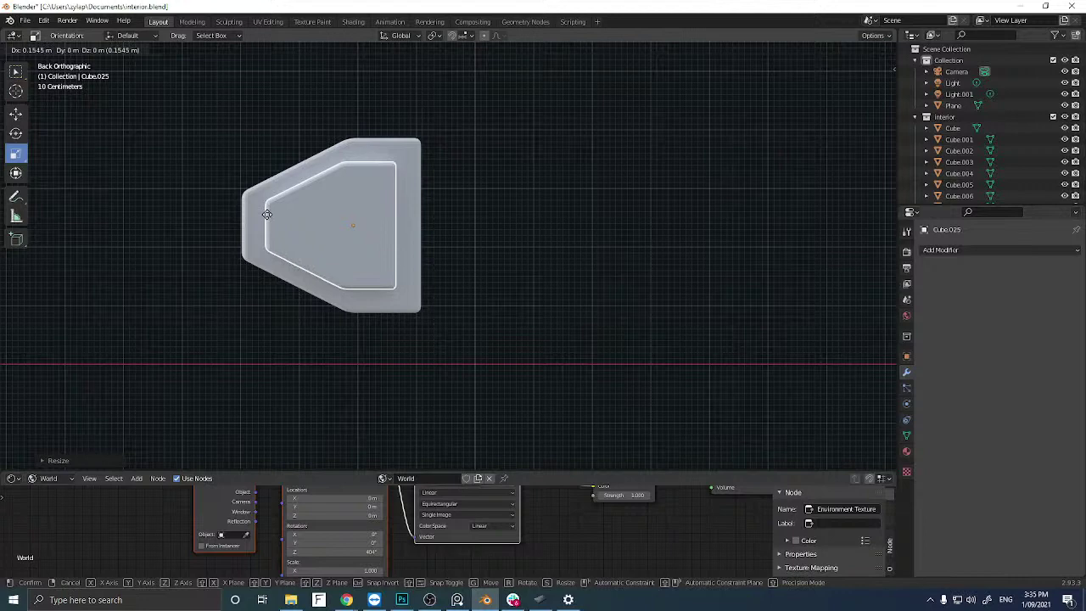
click(268, 219)
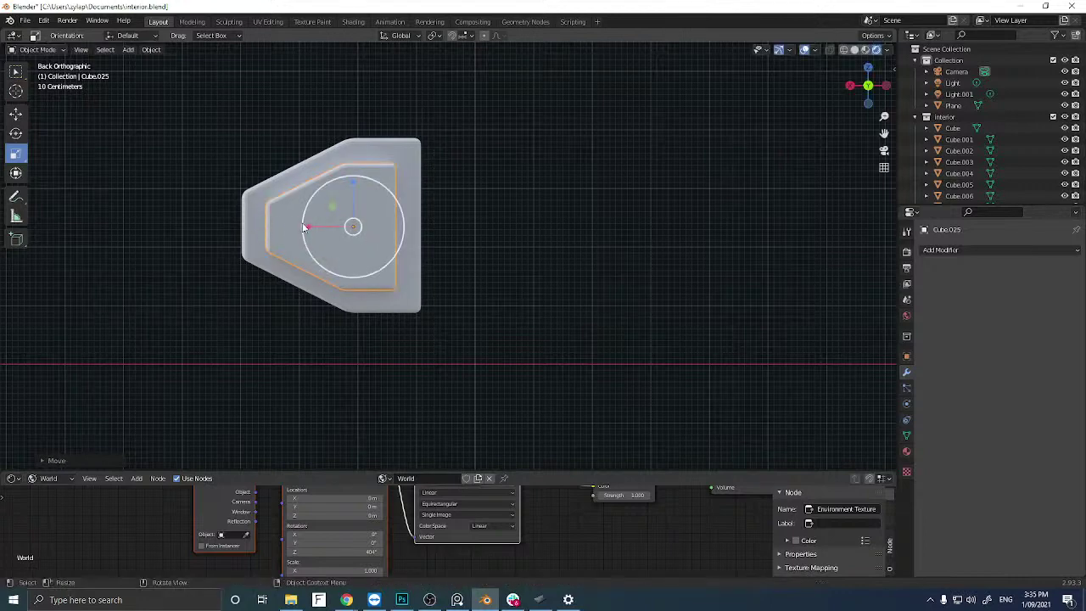
Narrow the inner copy slightly along X, to about 0.93, and nudge it back toward the wide end.
key(s)
key(x)
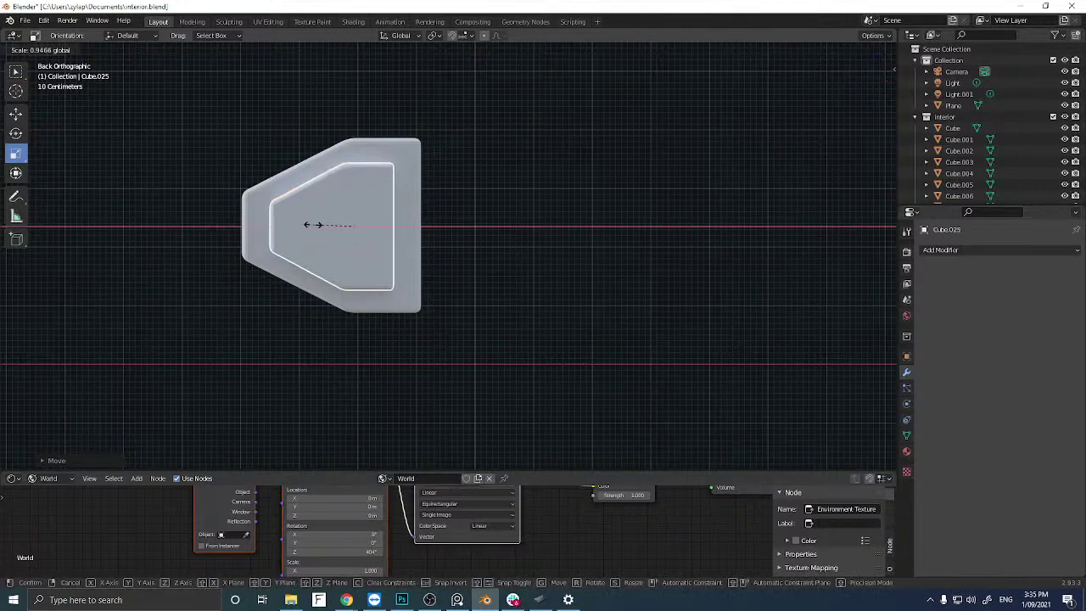
click(307, 225)
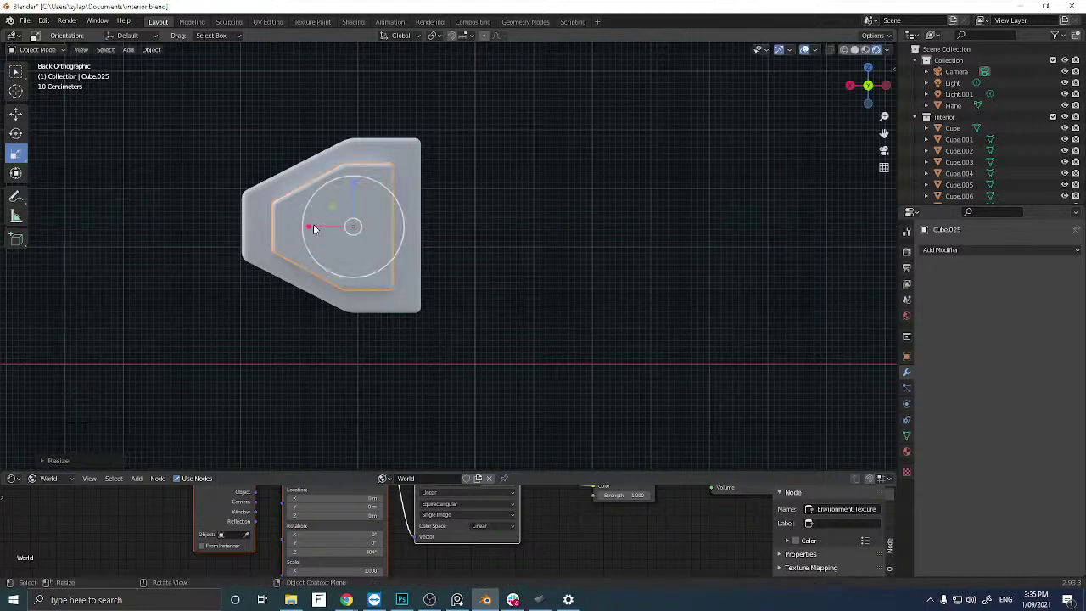
key(g)
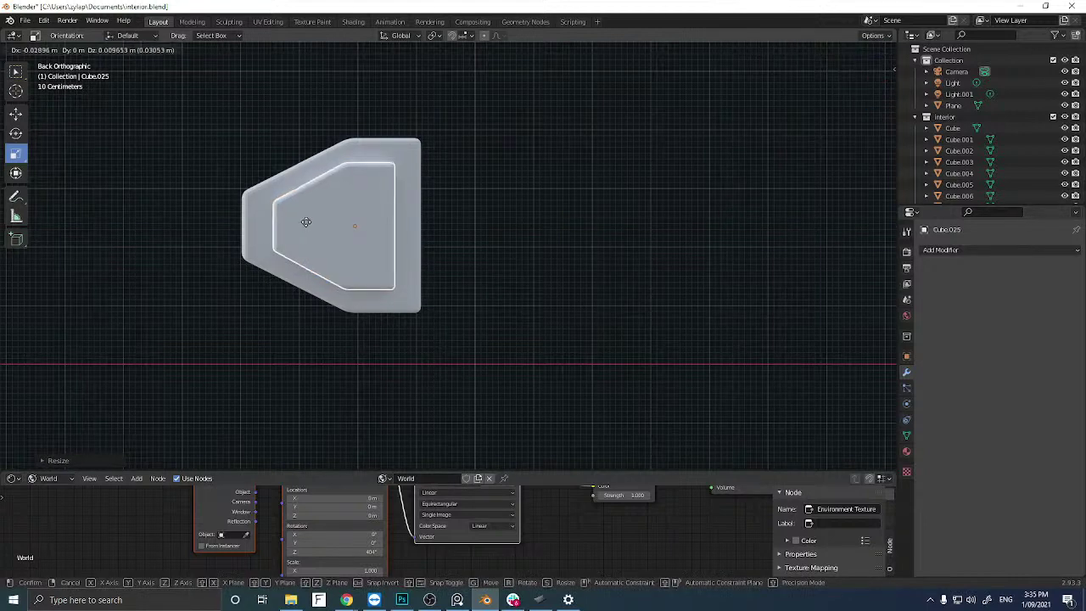
click(306, 221)
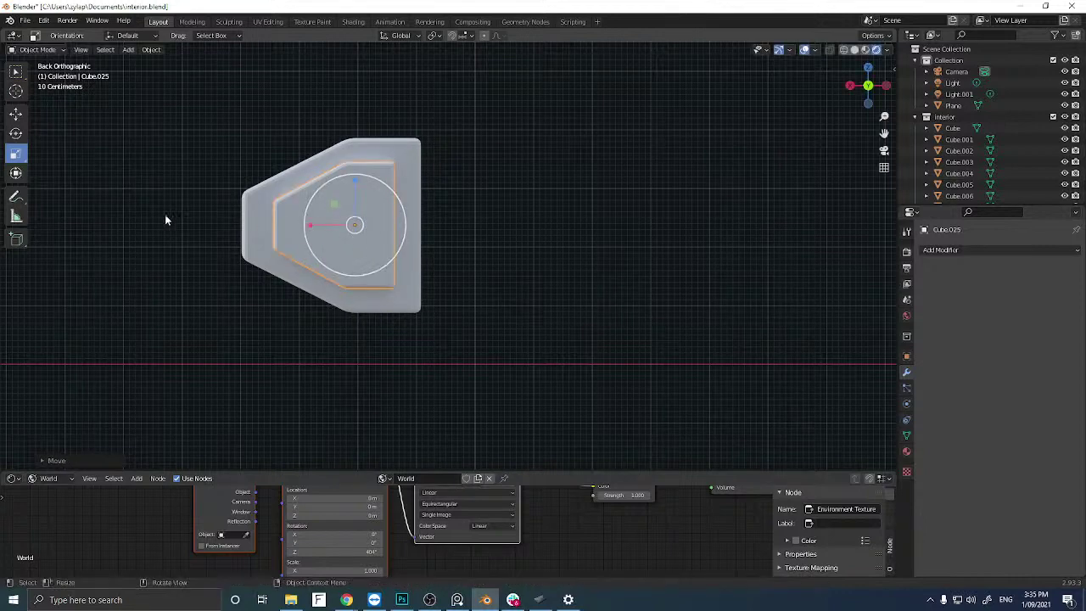
Widen the inner copy slightly and shift it a touch toward the positive X end to even out the border.
key(s)
click(307, 226)
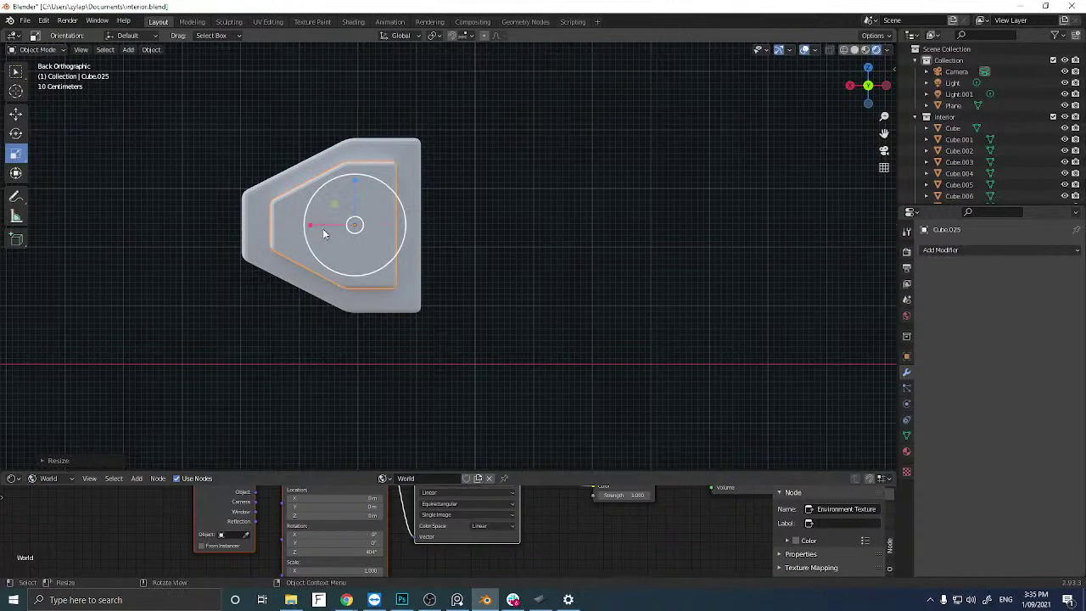
key(g)
click(322, 234)
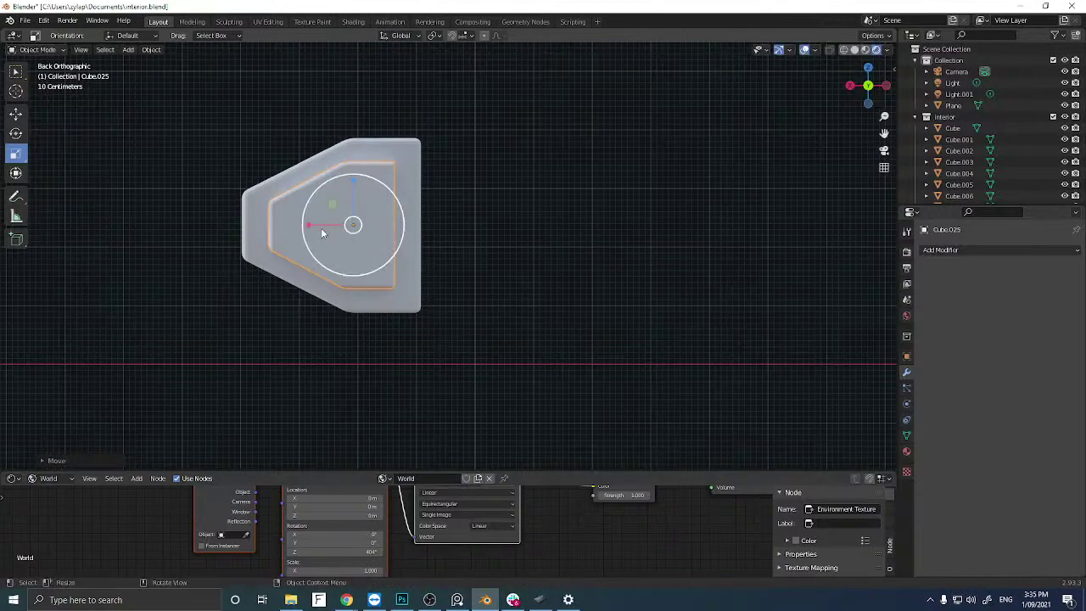
Add a Boolean modifier set to Difference to the larger outer shape, with the inner copy Cube.025 as its object.
click(200, 197)
key(z)
key(8)
mouse_move(213, 214)
middle_down()
mouse_move(289, 243)
mouse_move(185, 230)
mouse_move(294, 219)
middle_up()
click(345, 255)
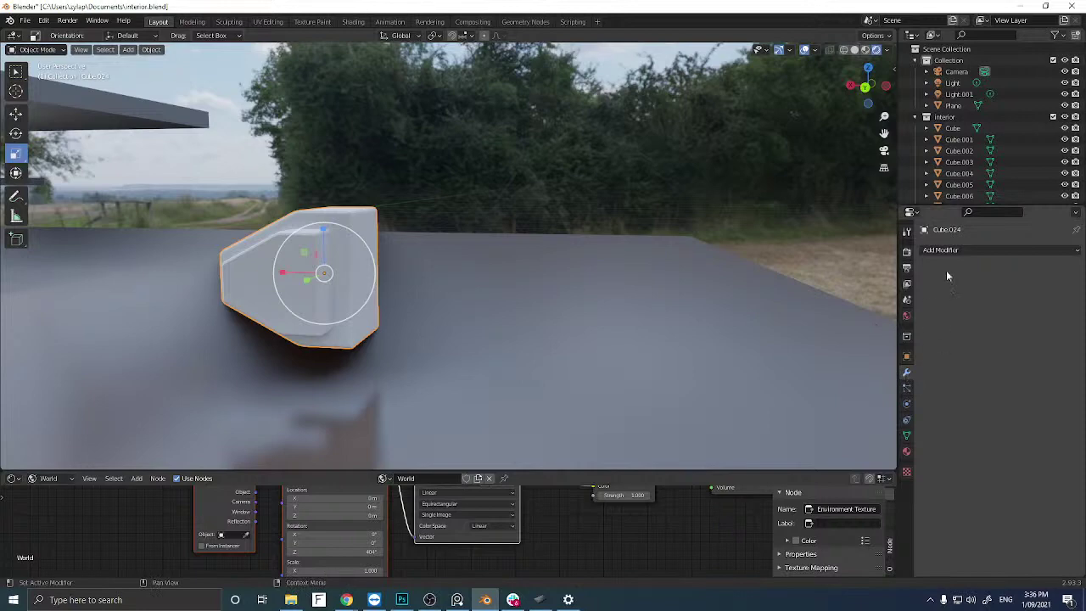
click(963, 249)
click(860, 307)
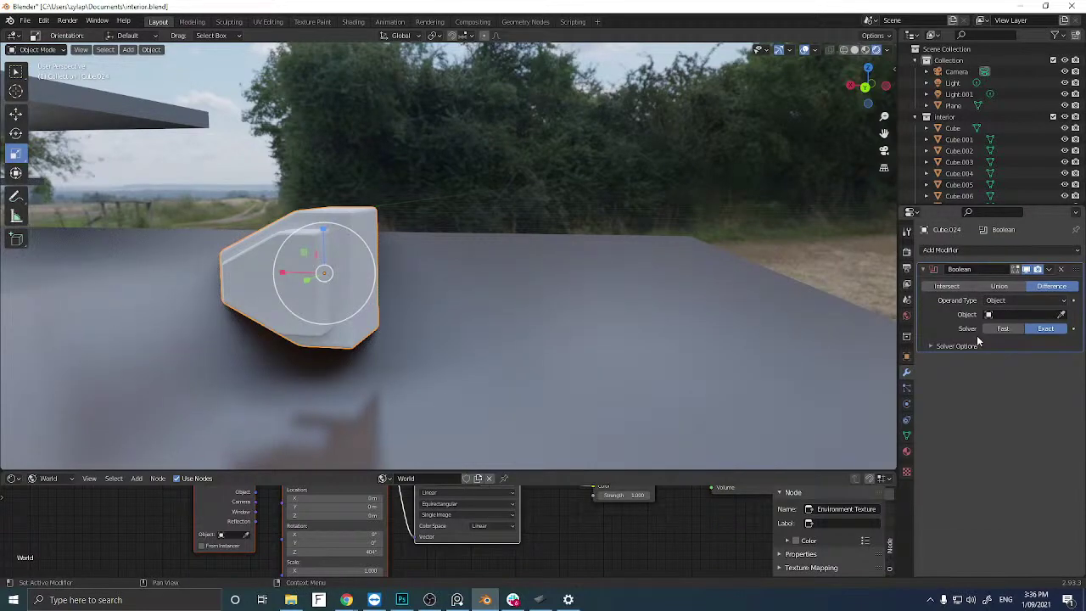
click(1061, 314)
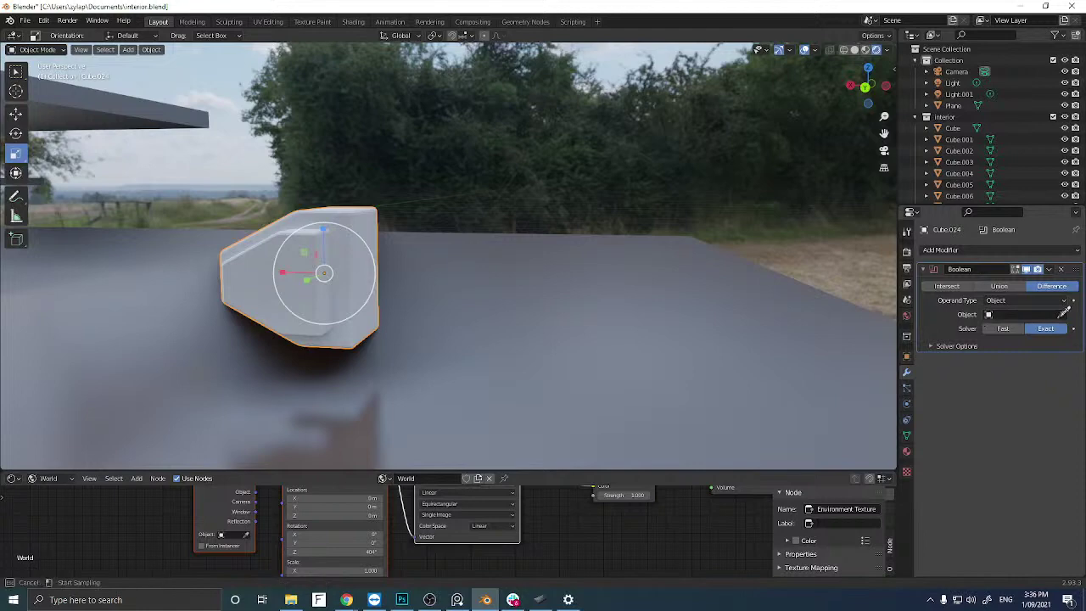
click(244, 272)
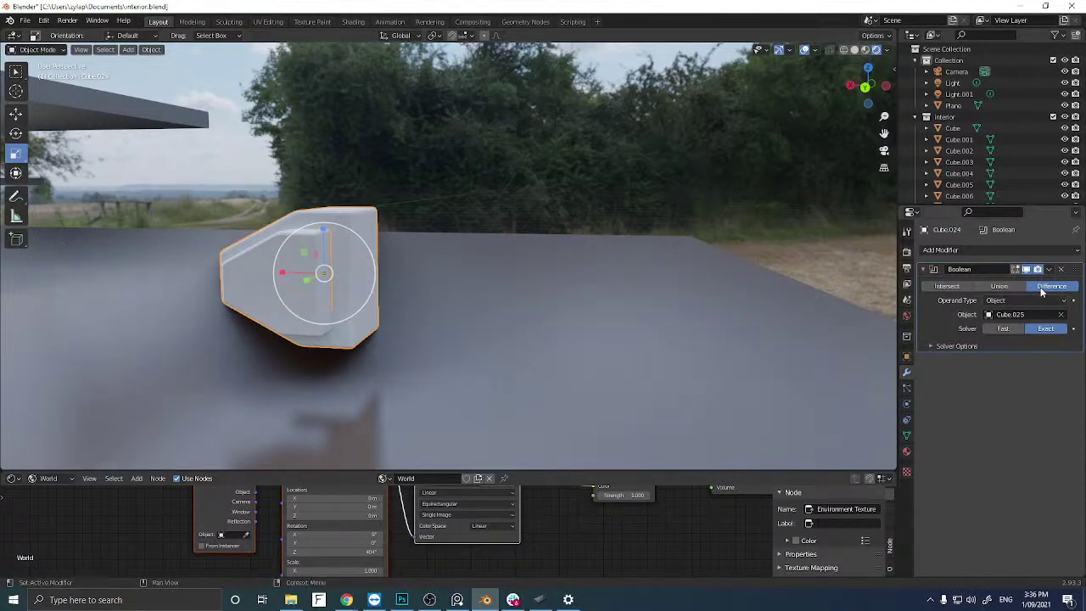
Preview the Intersect and Union operations of the Boolean modifier and return it to Difference.
click(948, 289)
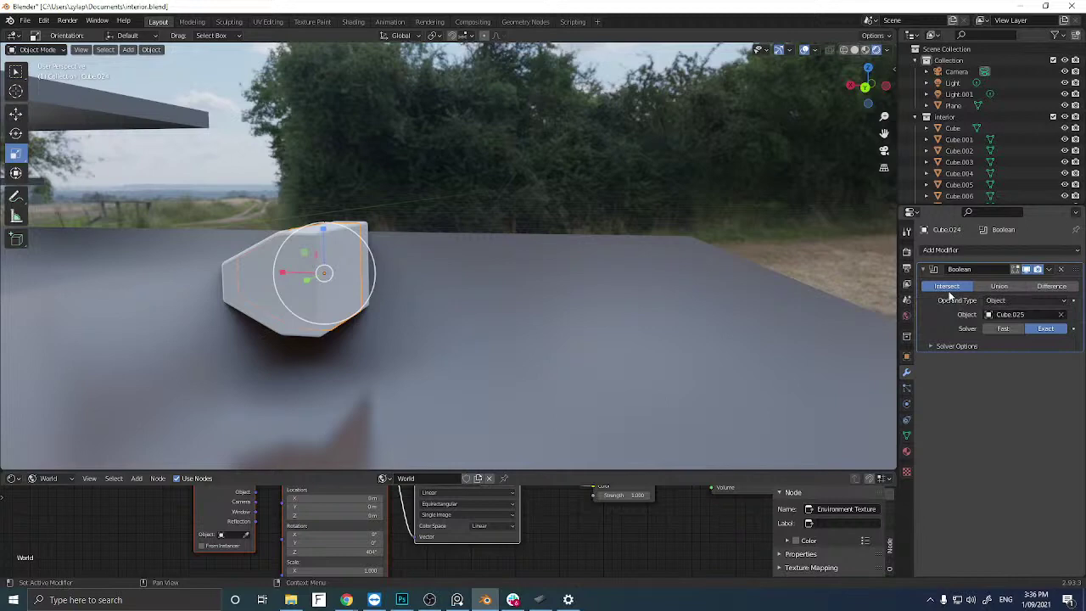
click(998, 289)
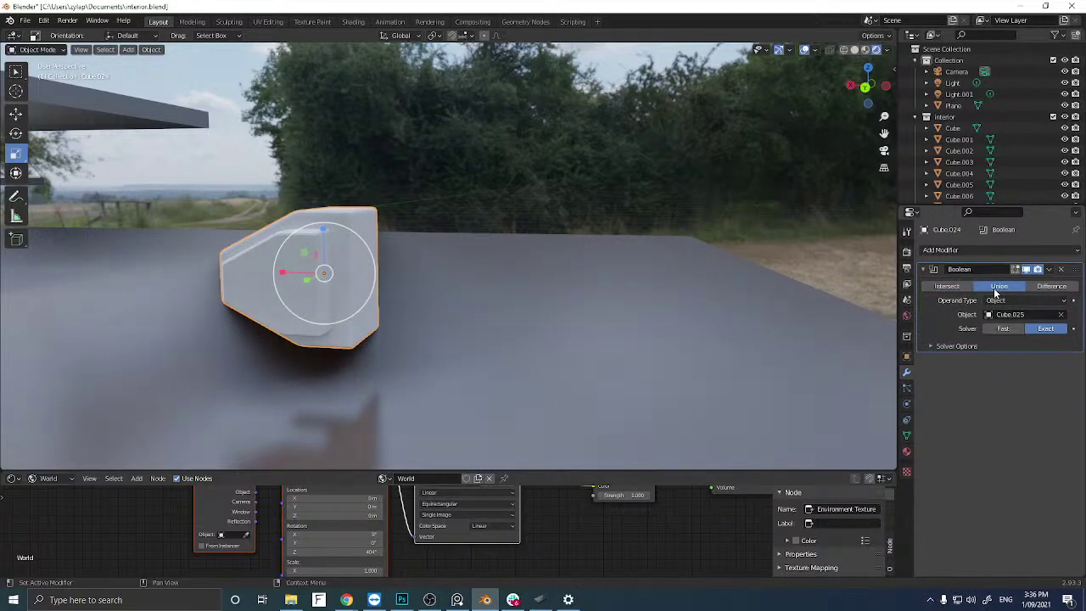
click(1044, 286)
Try applying the Boolean modifier to the outer shape and undo the application.
click(1050, 270)
click(1049, 271)
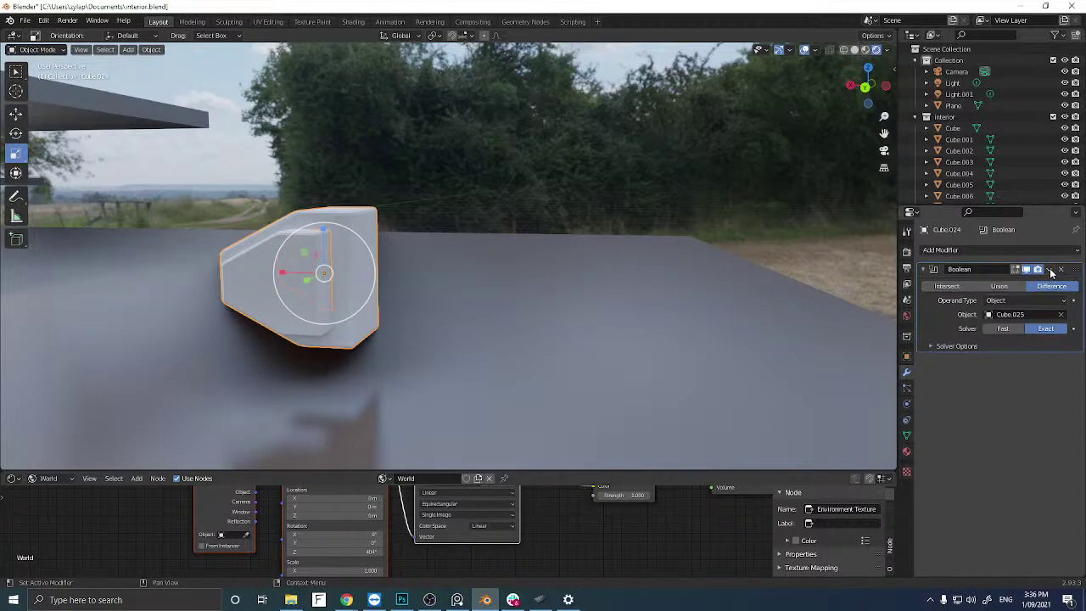
click(1050, 271)
click(1049, 270)
click(1049, 270)
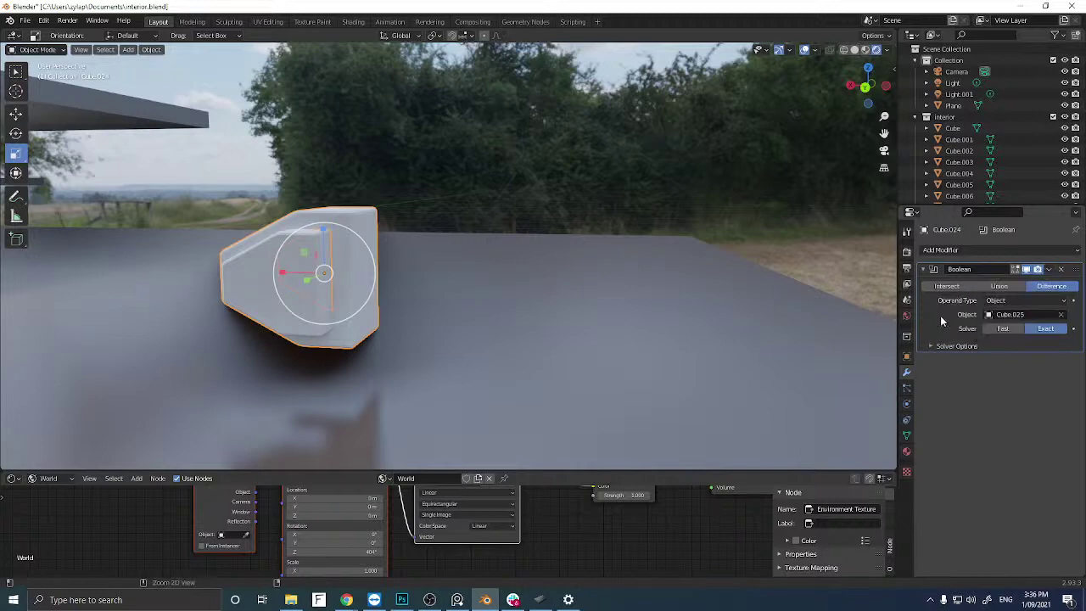
key(ctrl+a)
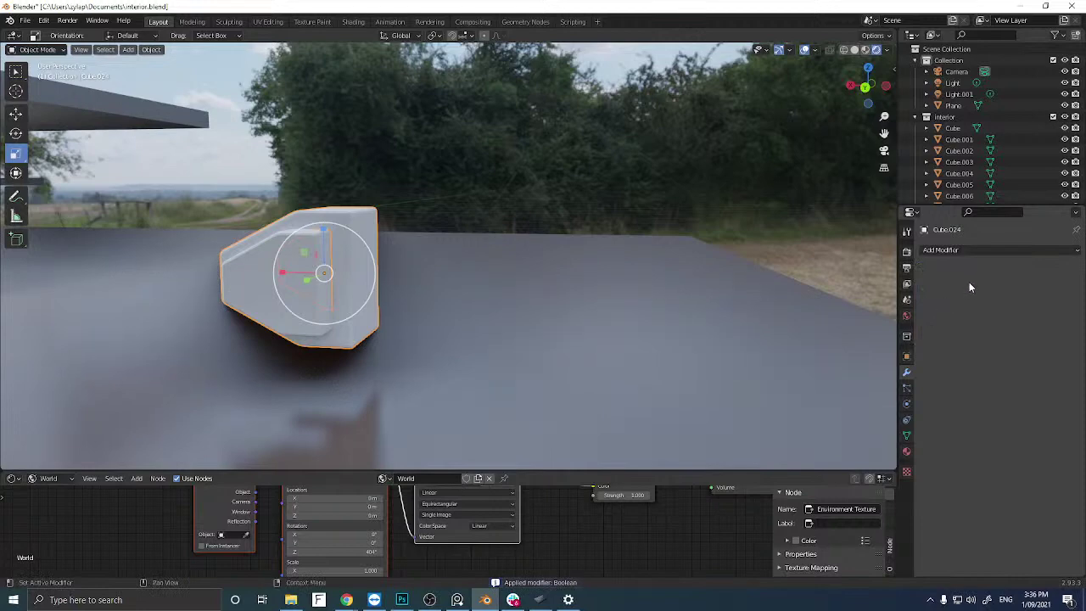
key(ctrl+z)
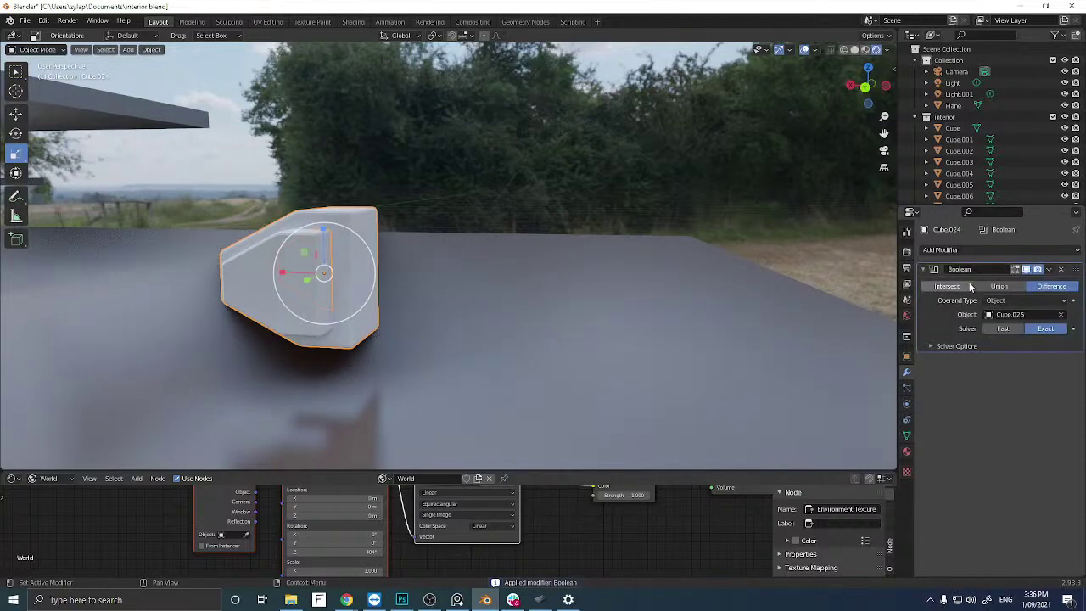
Apply the Boolean modifier and move the inner copy along negative X, clear of the hollowed shape.
click(1050, 270)
click(1027, 288)
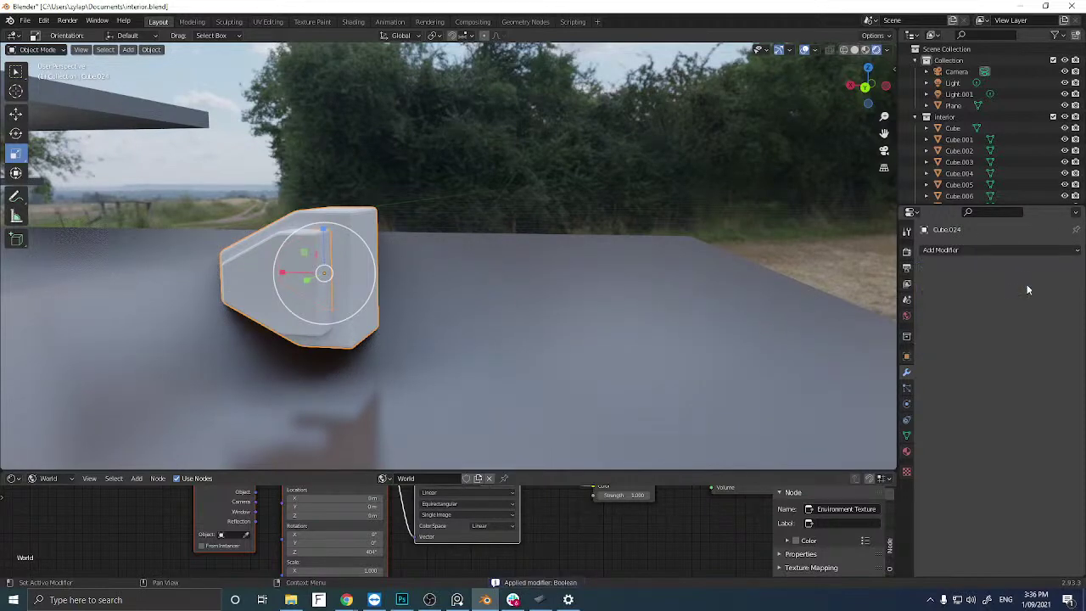
click(259, 277)
click(16, 113)
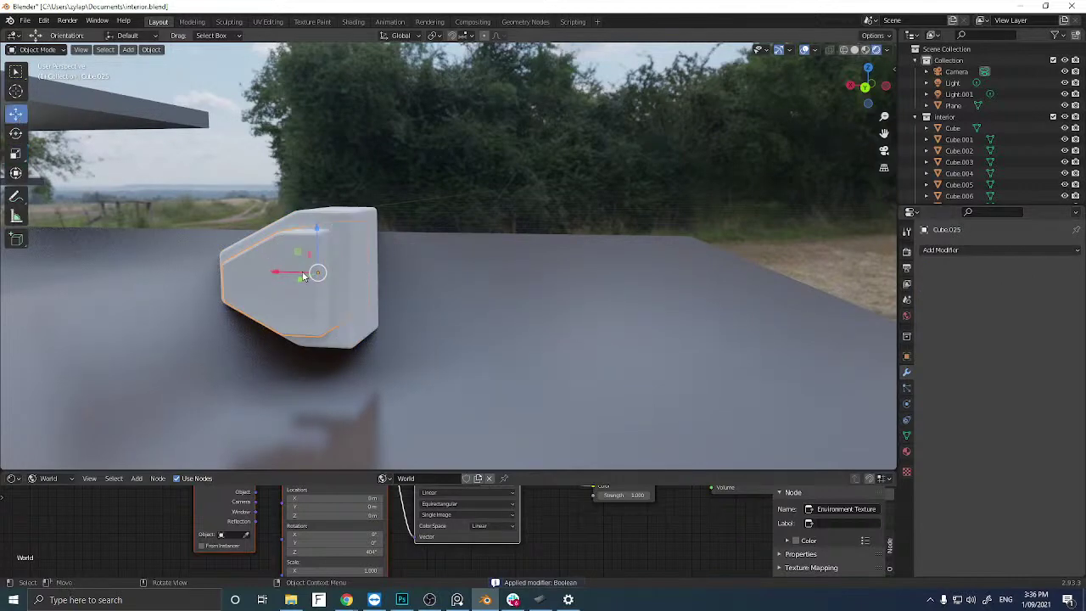
drag(280, 272, 510, 307)
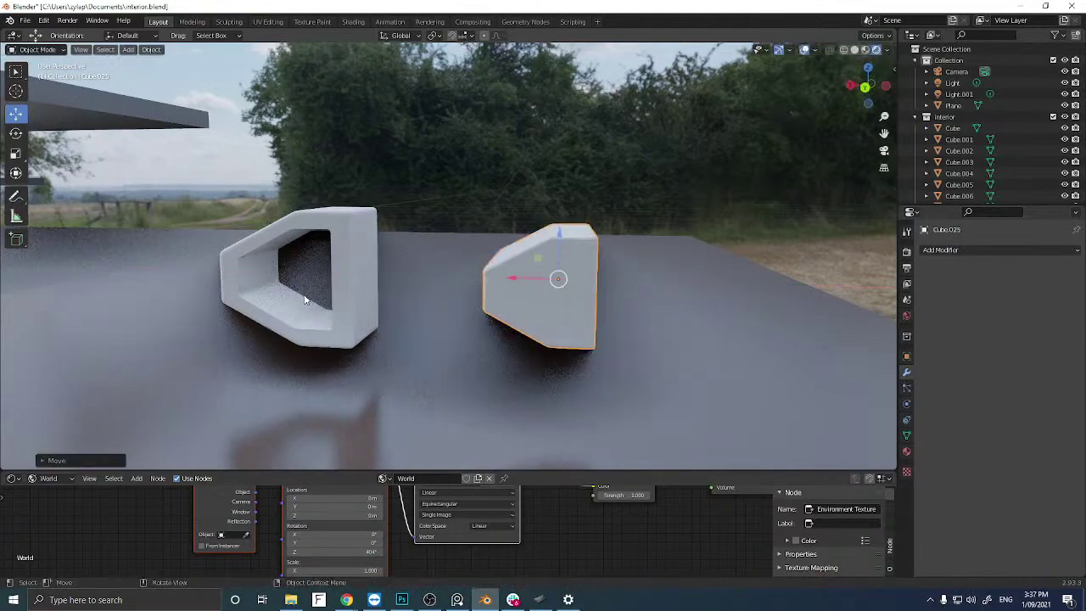
Add a cube at the 3D cursor, at the wide end of the hollow frame, and scale it down to about 0.4.
mouse_move(365, 303)
middle_down()
mouse_move(344, 293)
mouse_move(370, 294)
mouse_move(347, 303)
middle_up()
scroll(346, 300, up, 5)
scroll(359, 303, down, 5)
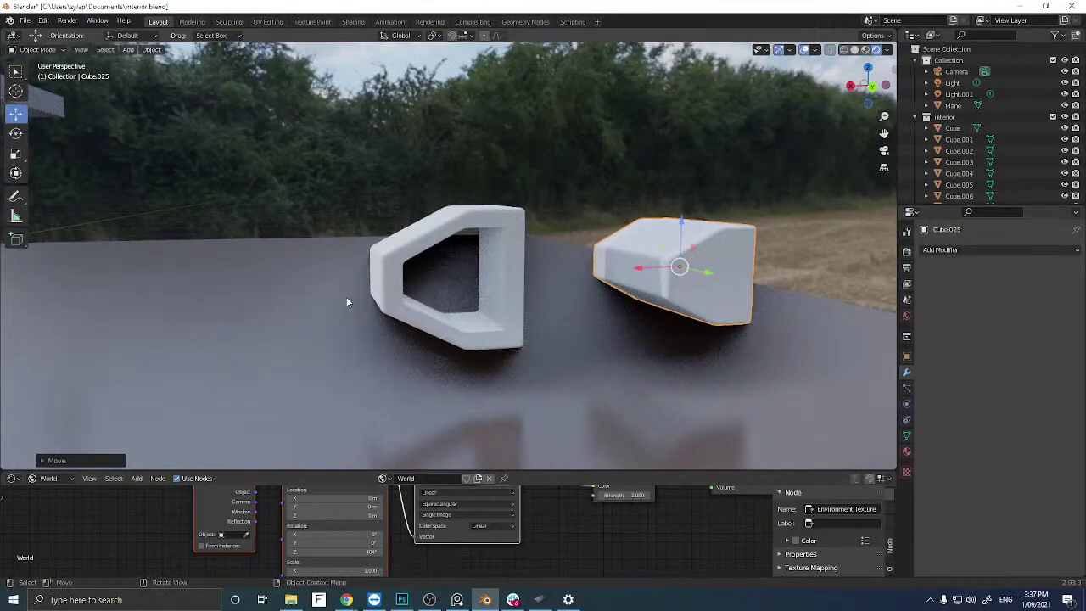
scroll(384, 275, up, 2)
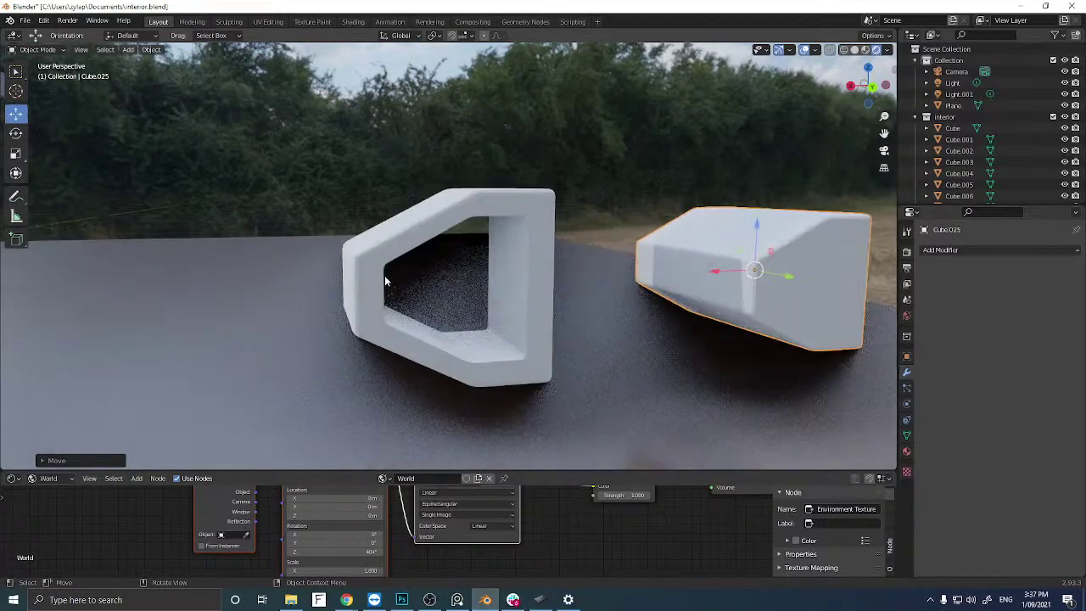
mouse_move(385, 275)
middle_down()
mouse_move(360, 282)
mouse_move(373, 287)
middle_up()
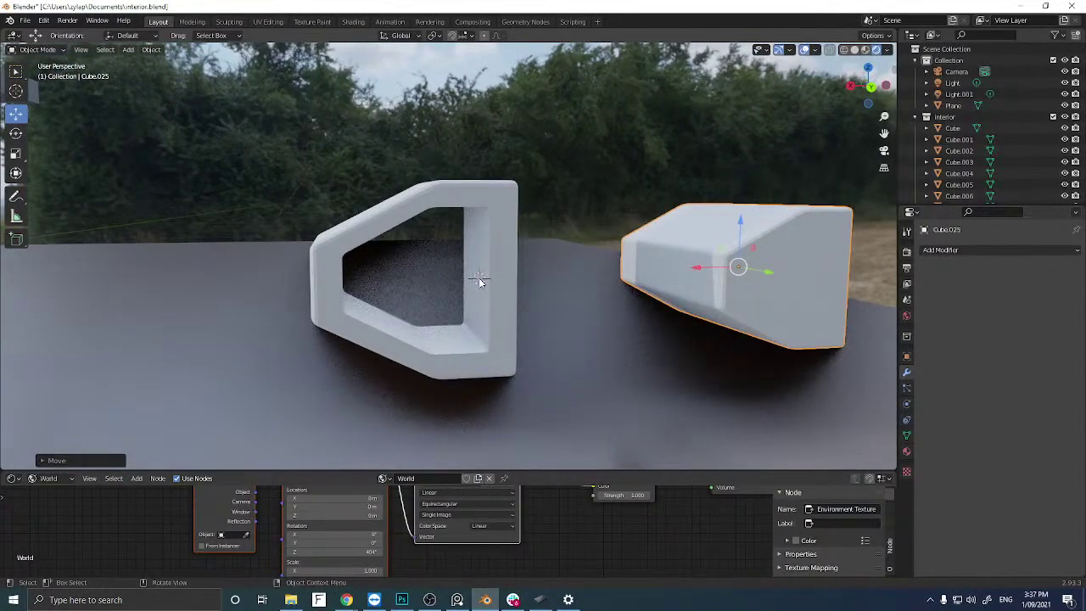
key(shift+a)
click(518, 289)
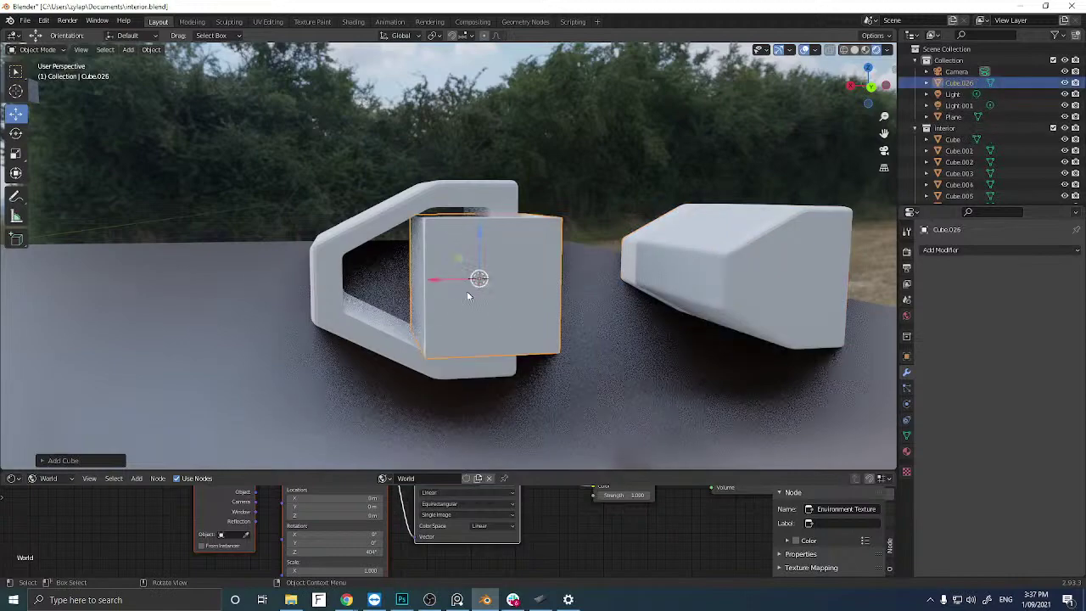
key(s)
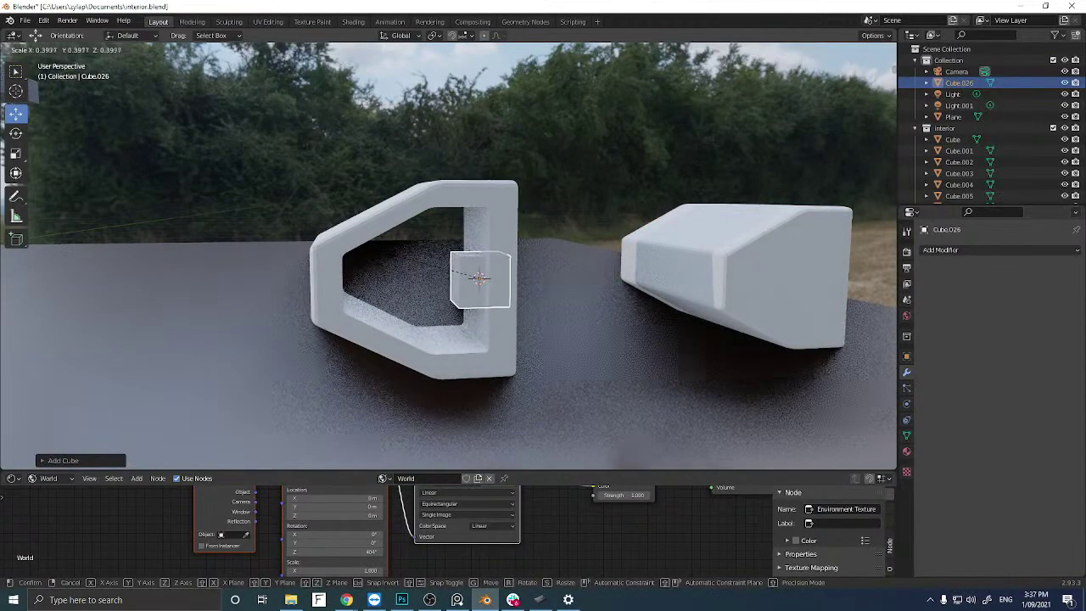
click(386, 266)
Enlarge the small cube slightly to fit against the frame's straight wall.
middle_drag(386, 267, 398, 270)
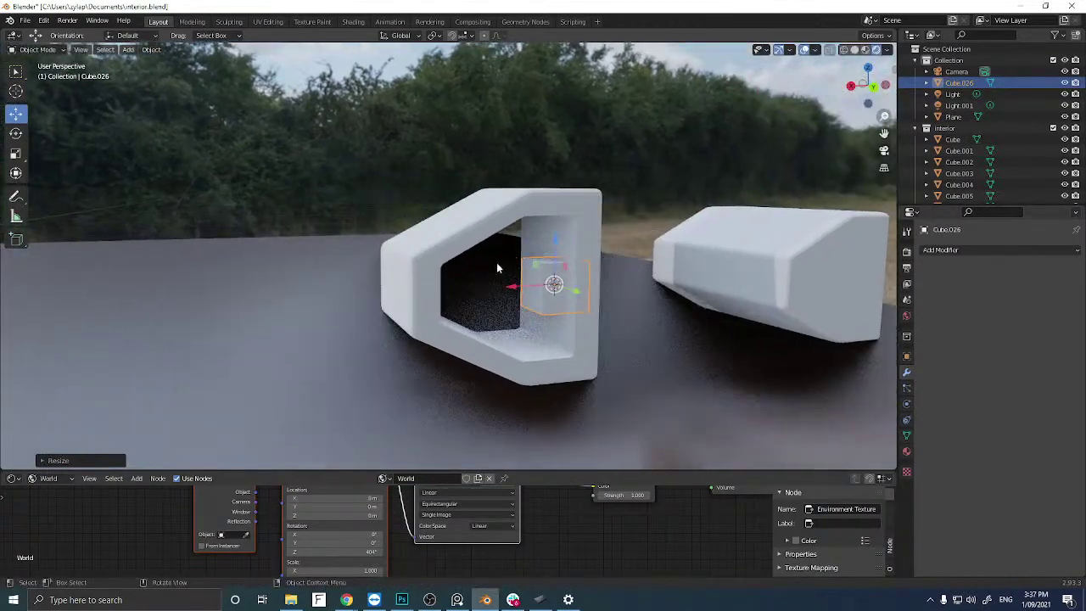
key(s)
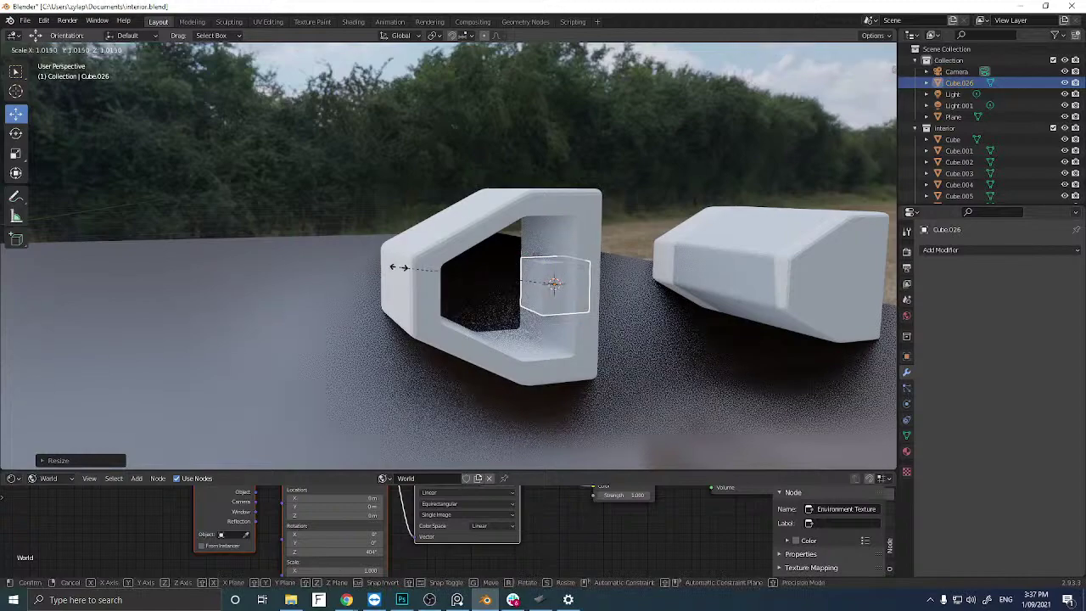
click(517, 313)
middle_drag(518, 312, 493, 281)
scroll(497, 300, up, 5)
key(s)
click(497, 277)
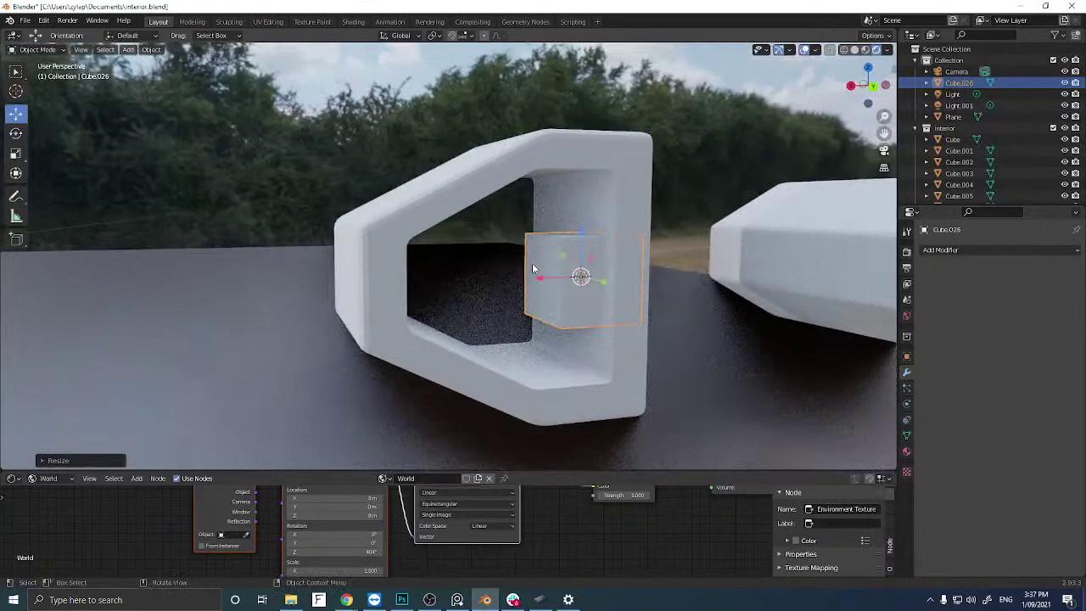
In Edit Mode, taper the small cube by shrinking its face toward the opening along Z.
key(Tab)
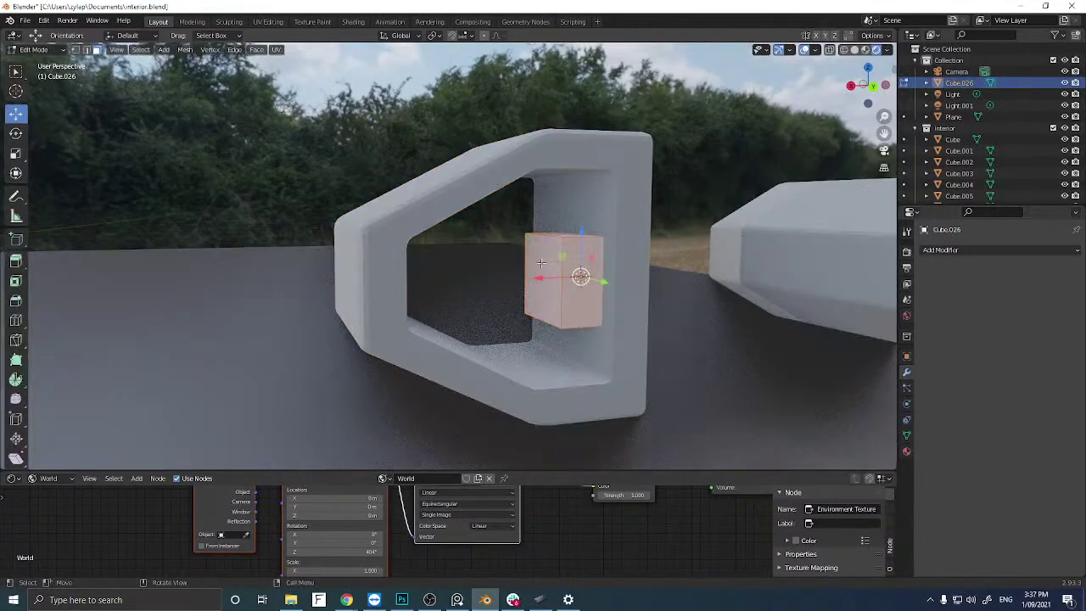
click(542, 263)
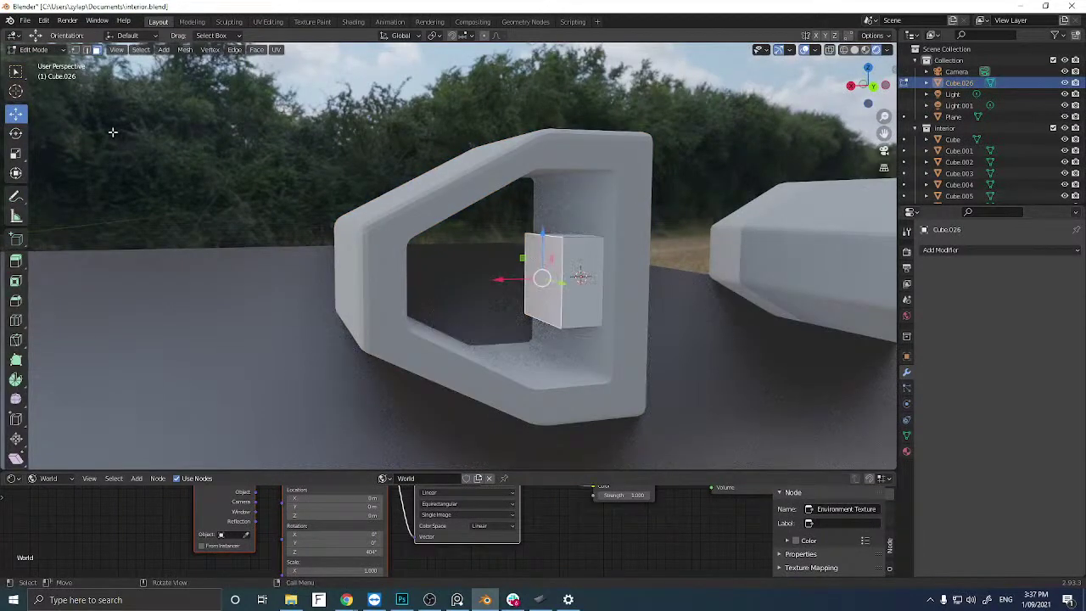
click(16, 153)
drag(541, 234, 519, 279)
middle_drag(535, 284, 408, 284)
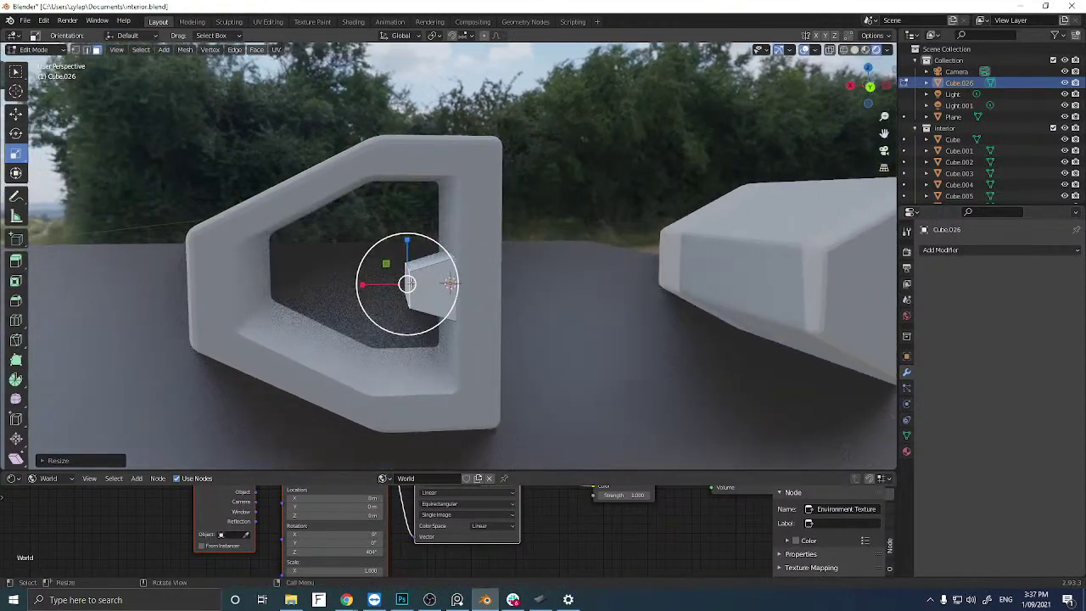
click(365, 285)
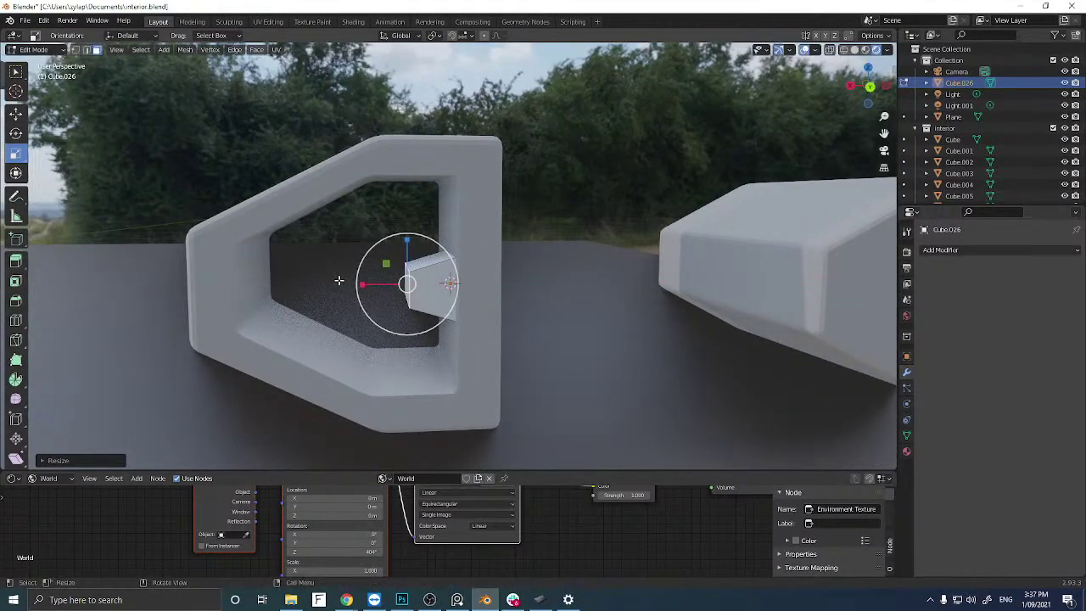
Move the tapered face along X back toward the frame's straight wall to make the block shallower.
click(17, 116)
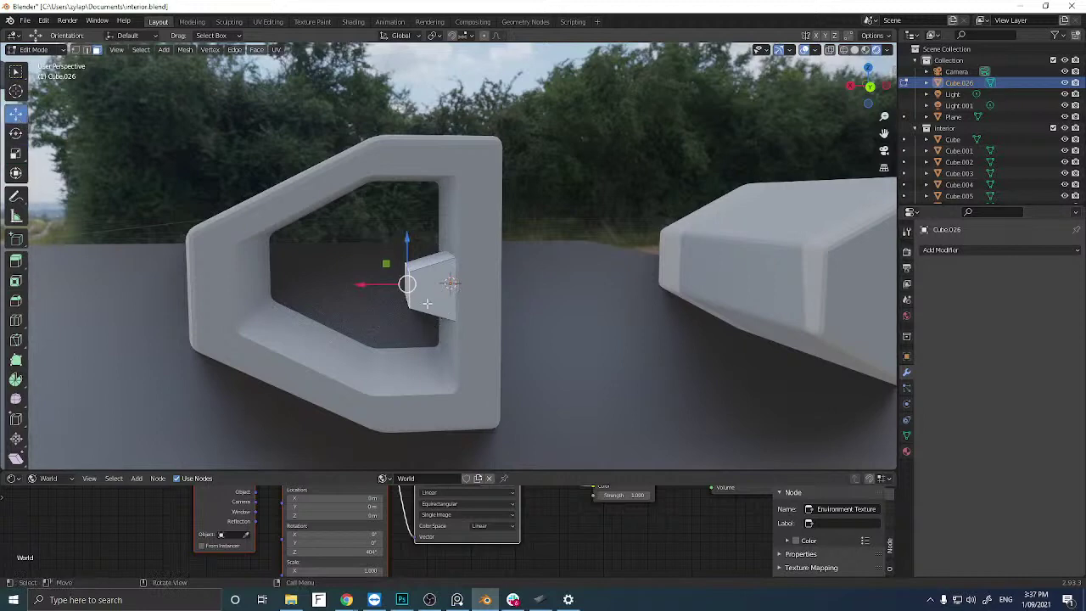
mouse_move(376, 288)
mouse_down()
mouse_move(386, 289)
mouse_move(358, 289)
mouse_move(387, 288)
mouse_up()
middle_drag(387, 288, 384, 291)
middle_drag(242, 190, 271, 209)
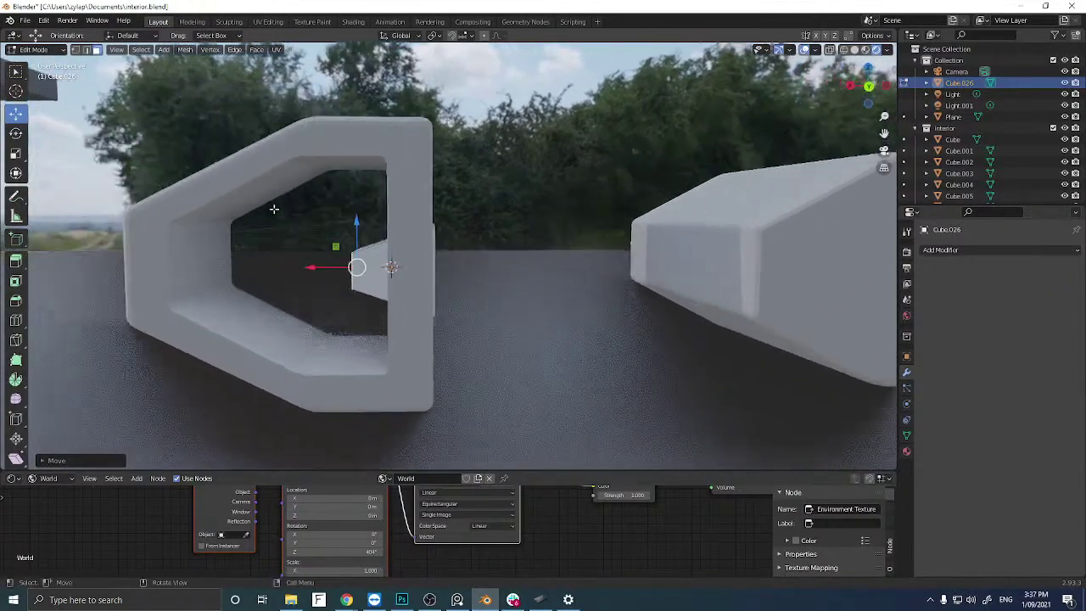
drag(317, 265, 332, 267)
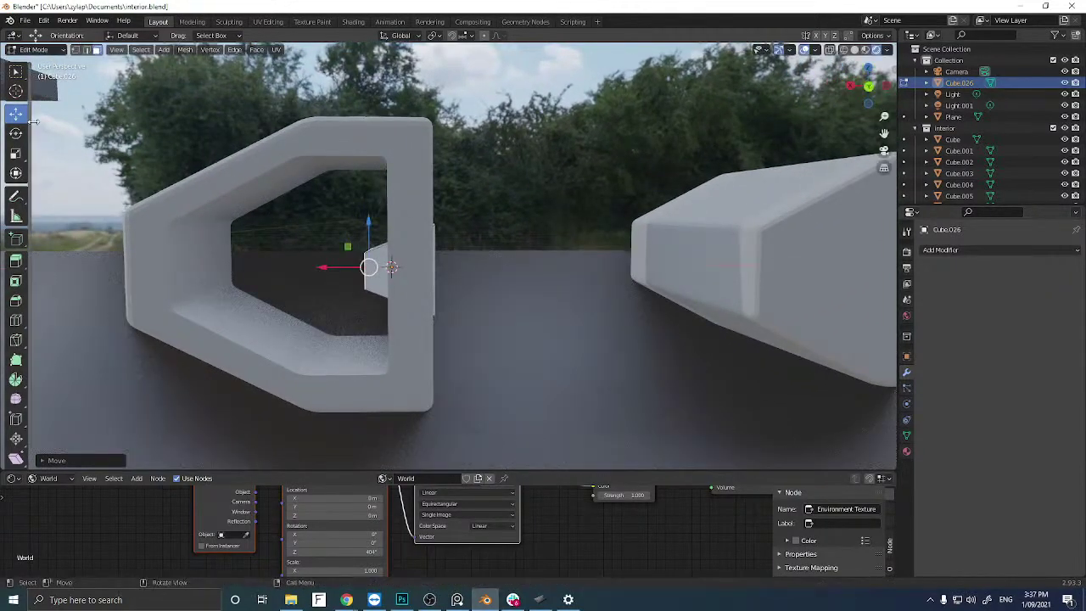
Select the whole tapered block and shift it slightly along X into the frame's opening.
key(l)
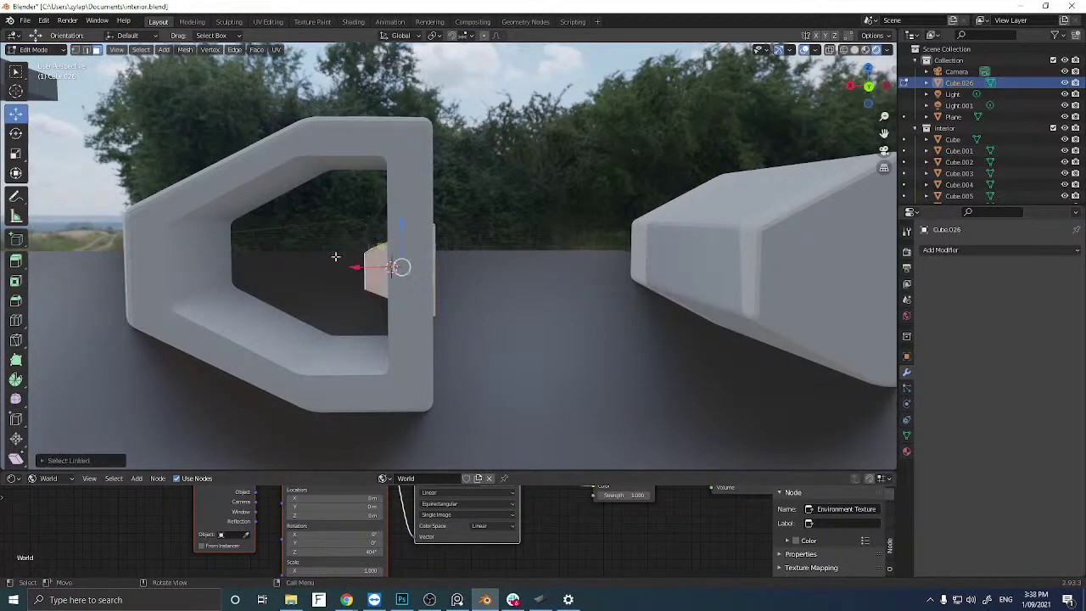
drag(356, 267, 340, 268)
middle_drag(340, 267, 347, 264)
mouse_move(407, 264)
mouse_down()
mouse_move(383, 263)
mouse_move(397, 263)
mouse_up()
Inset the block's small face toward the opening by about 0.18 m.
click(394, 261)
middle_drag(396, 264, 410, 265)
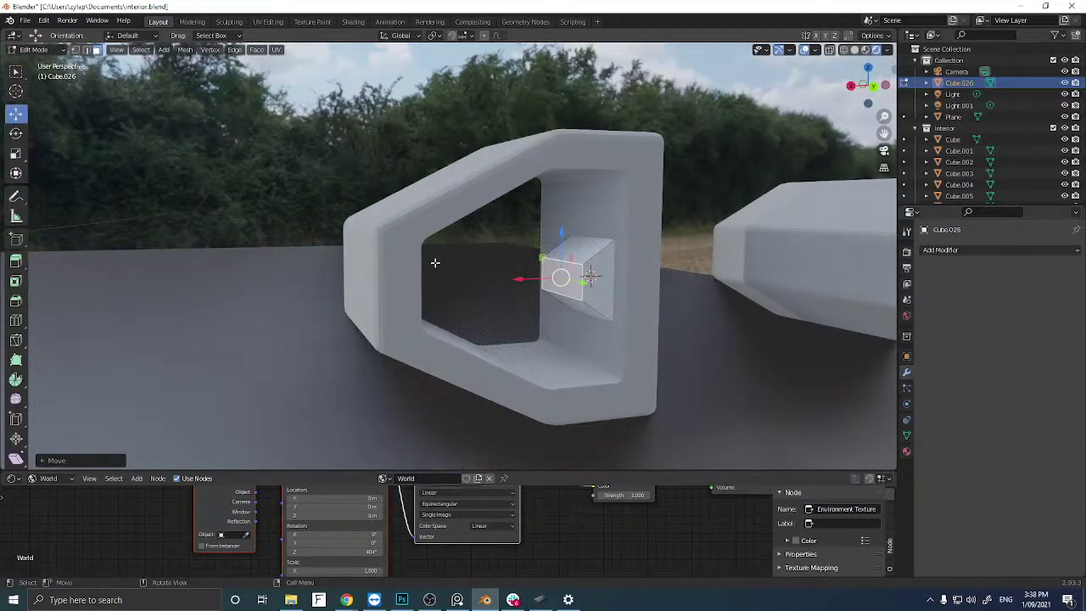
key(i)
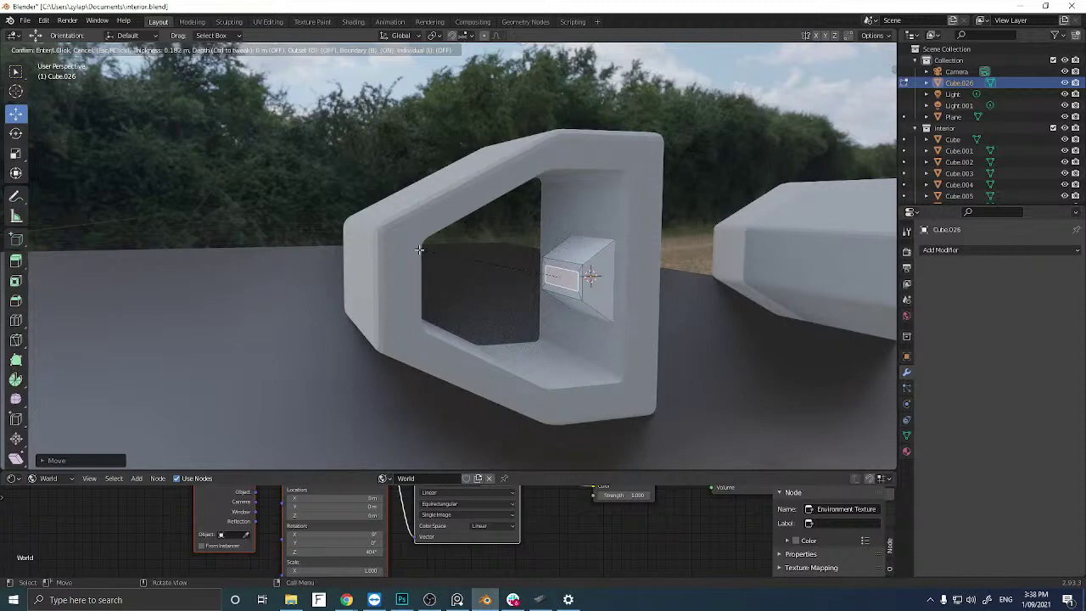
click(418, 249)
Extrude the inset face across the opening into the frame's narrow end as a crossbar, and return to Object Mode.
key(e)
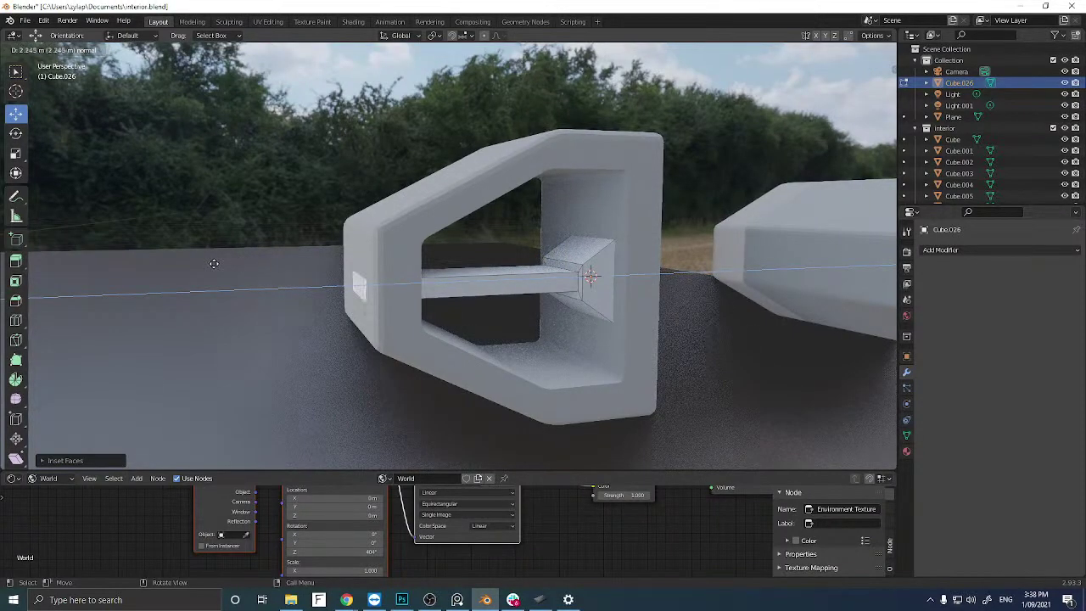
click(244, 259)
scroll(254, 255, down, 2)
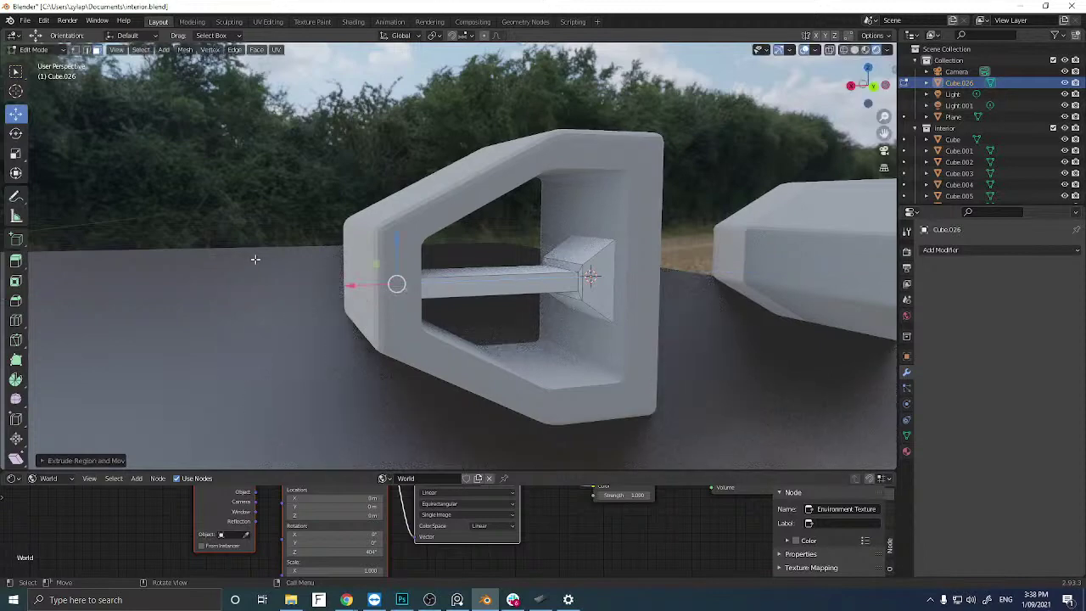
middle_drag(255, 255, 311, 272)
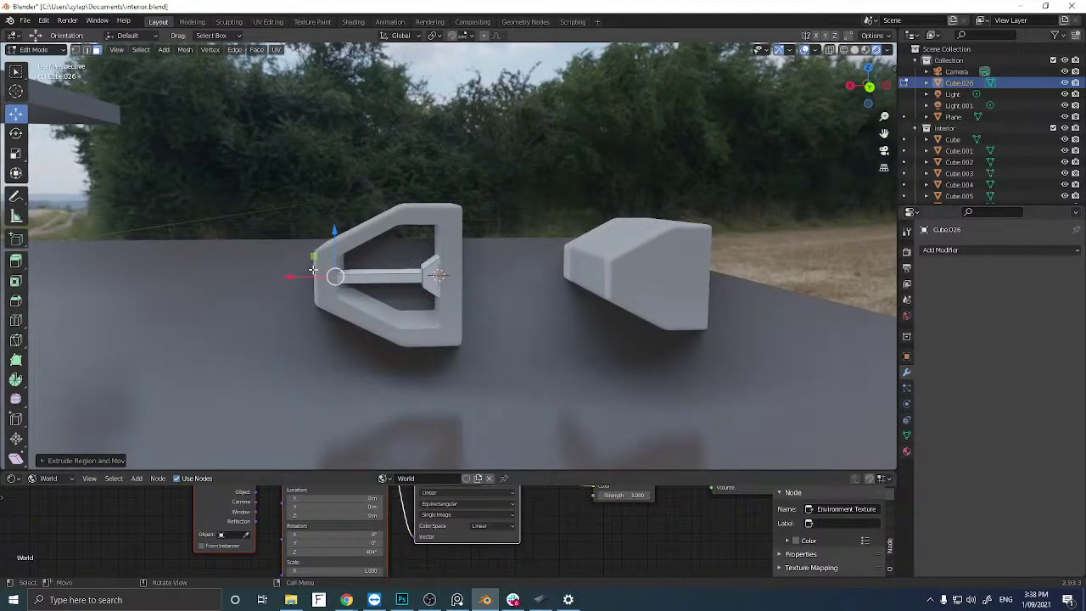
key(Tab)
click(339, 225)
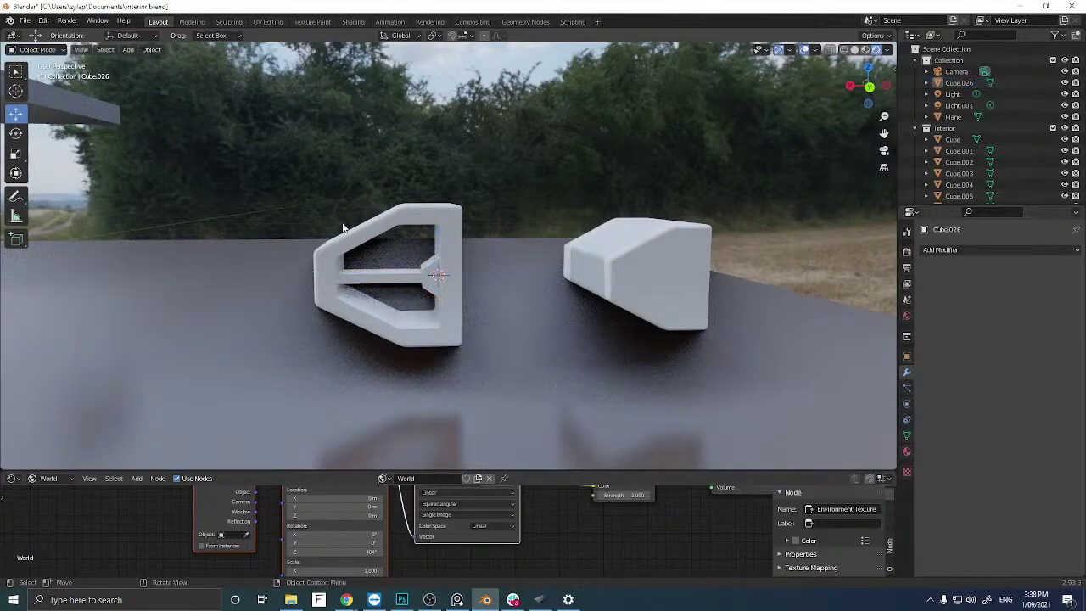
Give the hollow frame a new material with a beige base colour, saturation 0.438 and value 0.800.
middle_drag(343, 228, 379, 226)
click(457, 224)
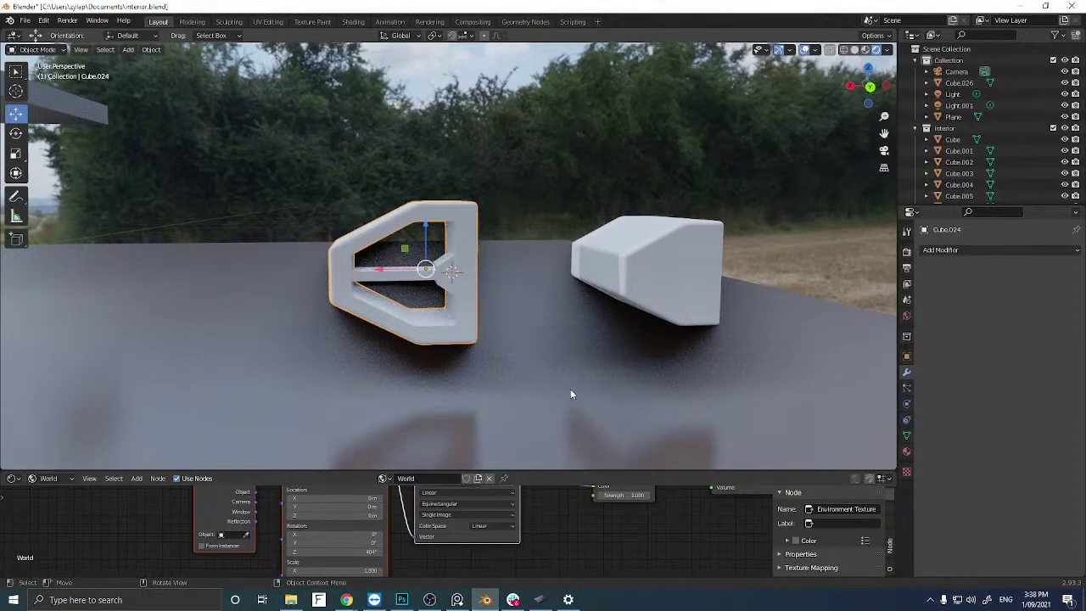
click(942, 250)
click(956, 251)
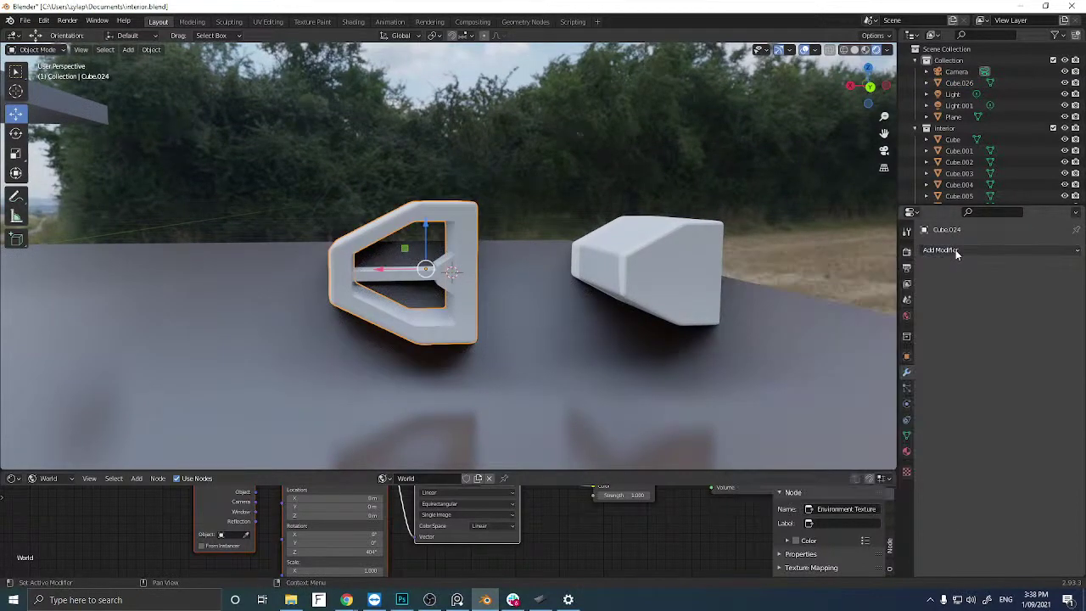
click(906, 450)
click(1013, 299)
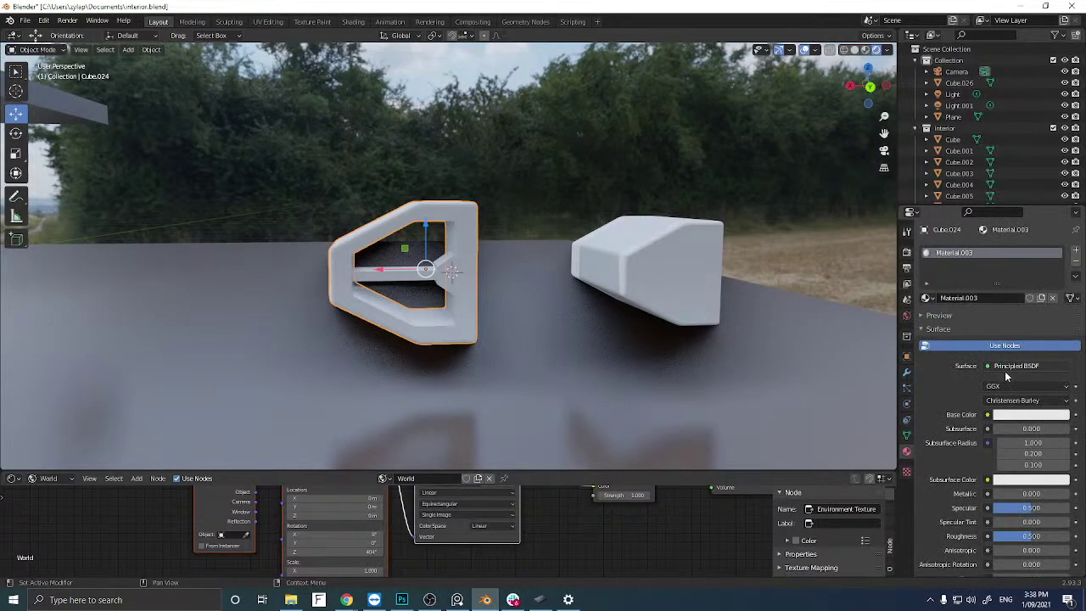
click(1028, 415)
click(1006, 301)
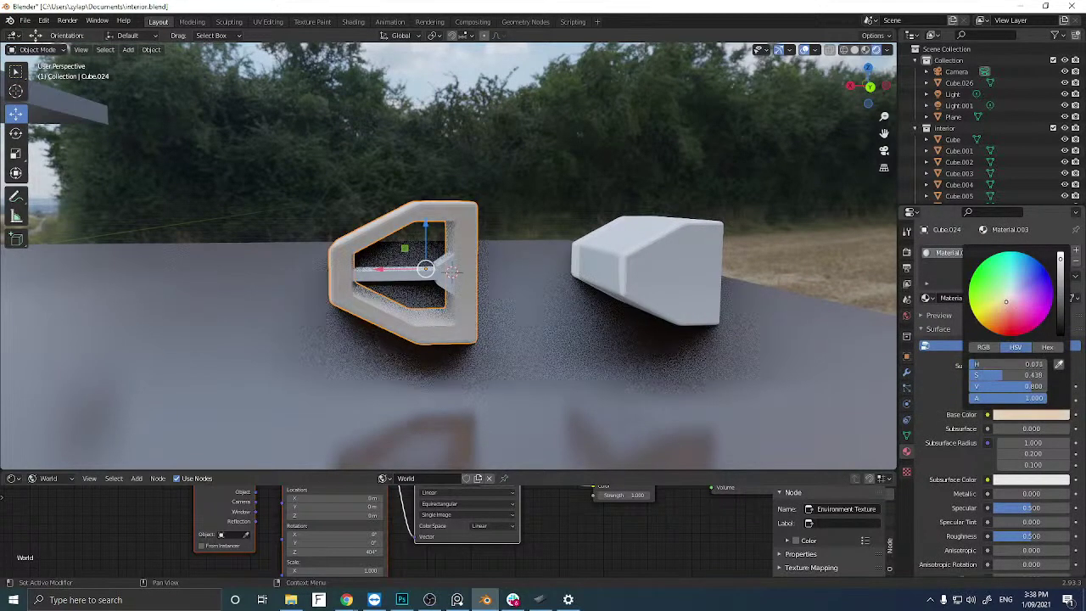
Darken the hollow frame's base colour to brown and set metallic to 0.625, specular to 0.647 and roughness to 0.412.
click(1059, 299)
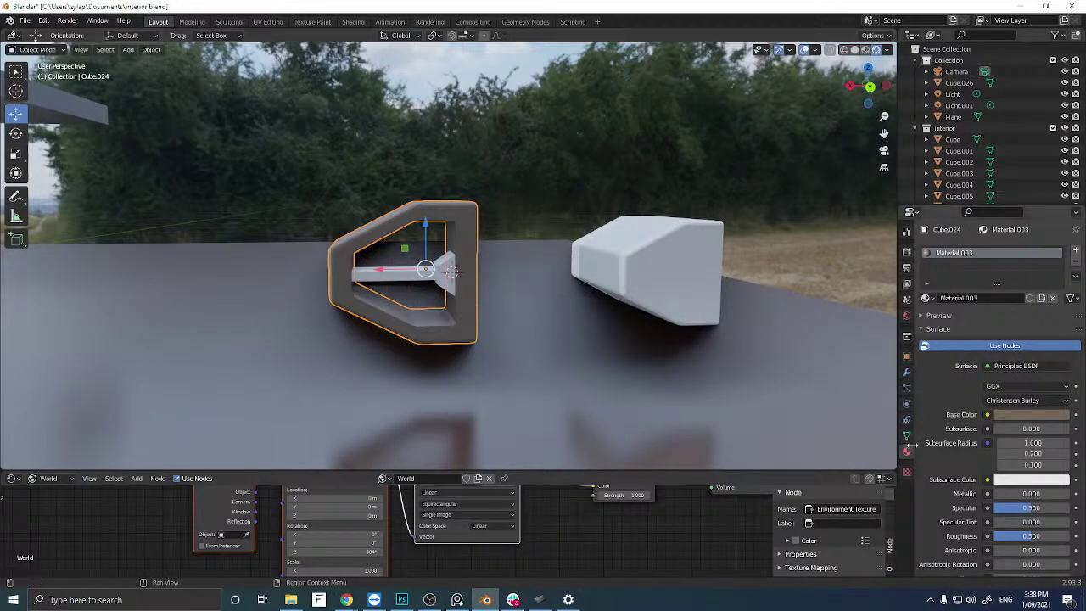
scroll(989, 475, down, 2)
drag(1002, 425, 1018, 472)
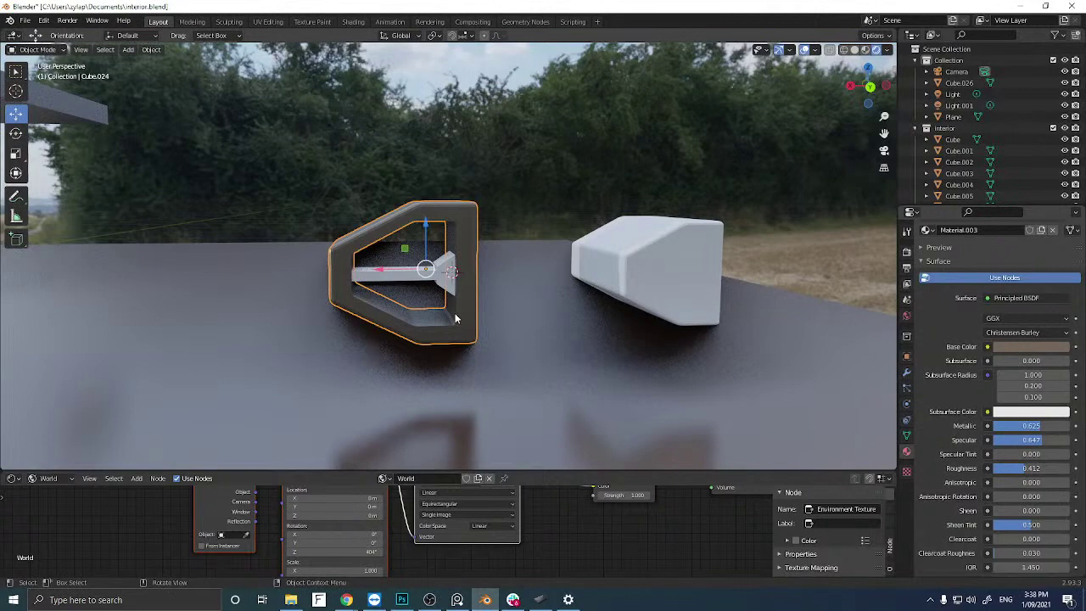
Link the hollow frame's material to the crossbar piece inside its opening.
click(449, 289)
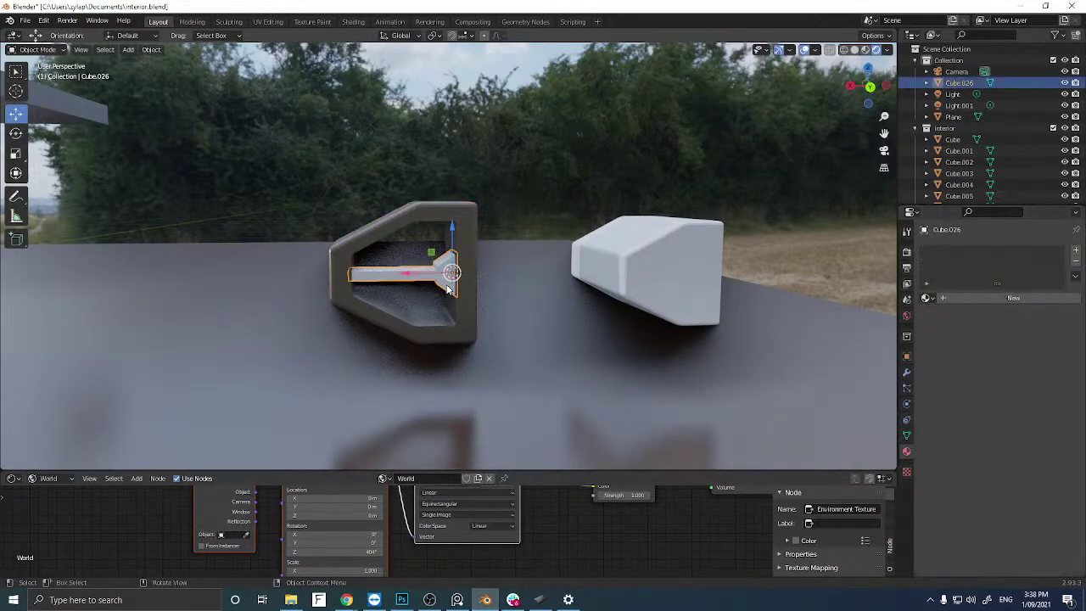
shift+click(464, 309)
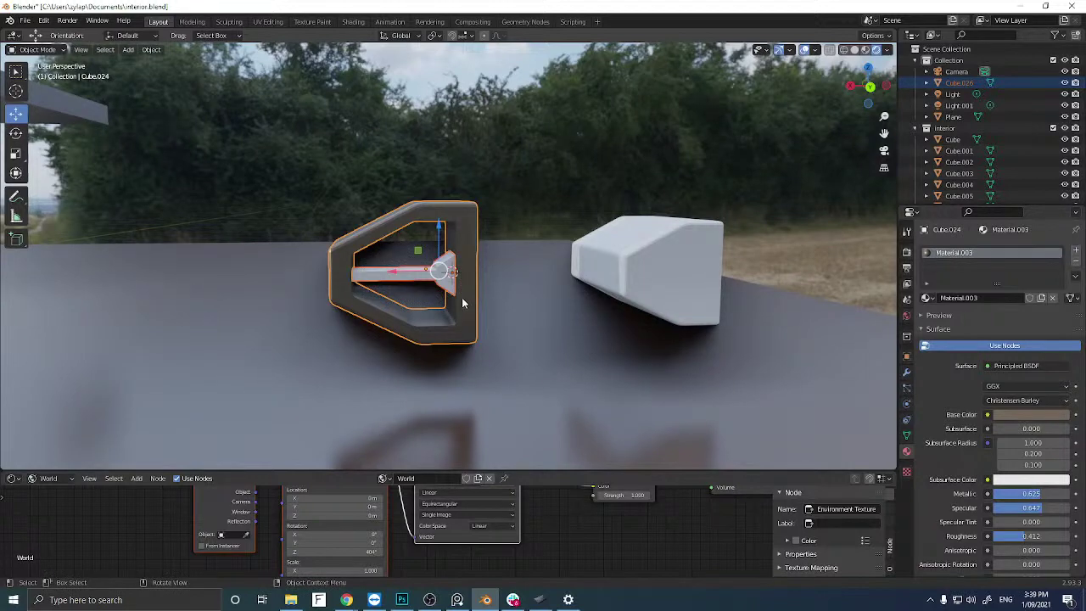
key(ctrl+l)
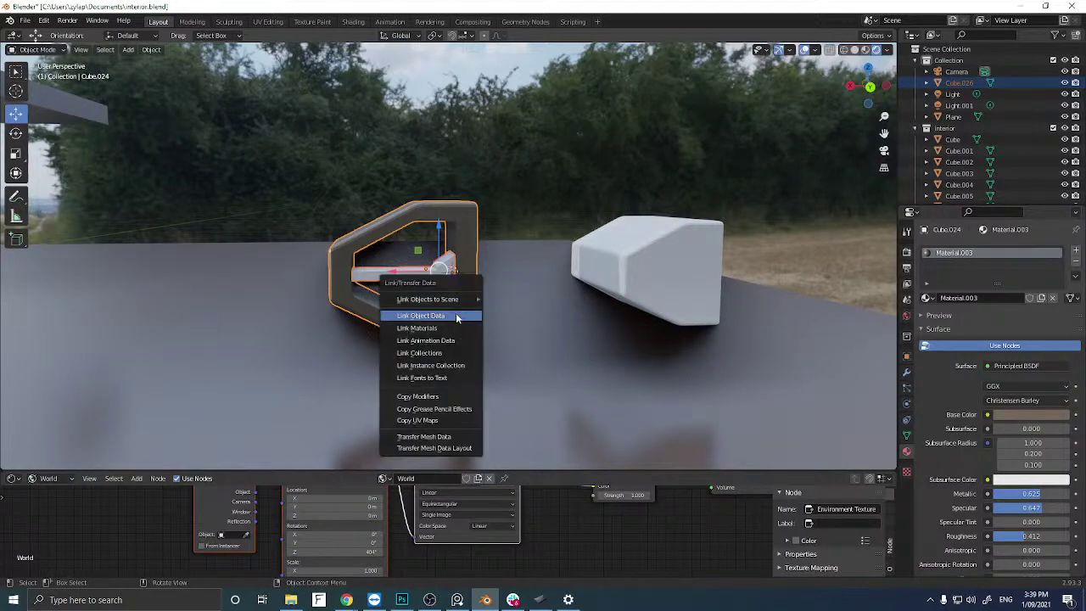
click(452, 320)
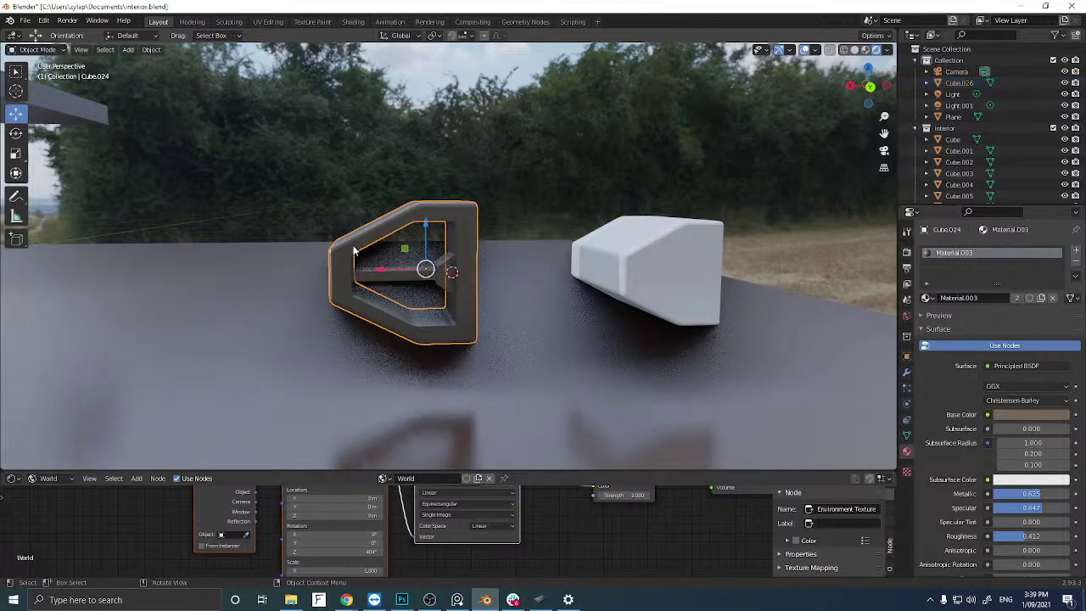
mouse_move(352, 252)
middle_down()
mouse_move(335, 252)
mouse_move(348, 242)
mouse_move(356, 265)
mouse_move(345, 263)
middle_up()
scroll(348, 243, up, 4)
scroll(360, 257, down, 3)
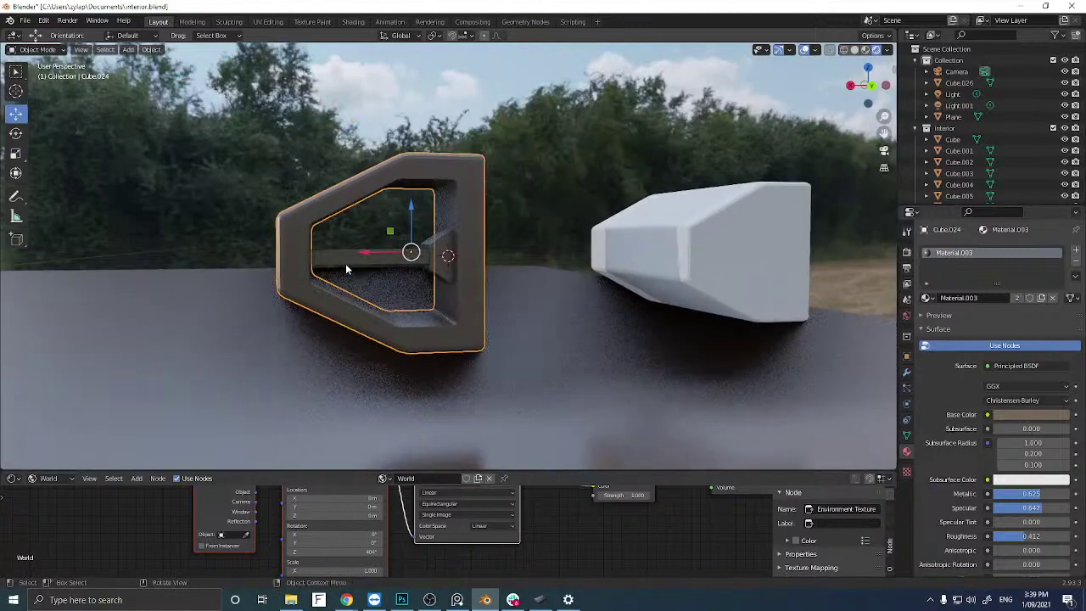
Bevel all edges of the crossbar piece with three segments and return to Object Mode.
scroll(346, 263, up, 3)
click(424, 253)
key(Tab)
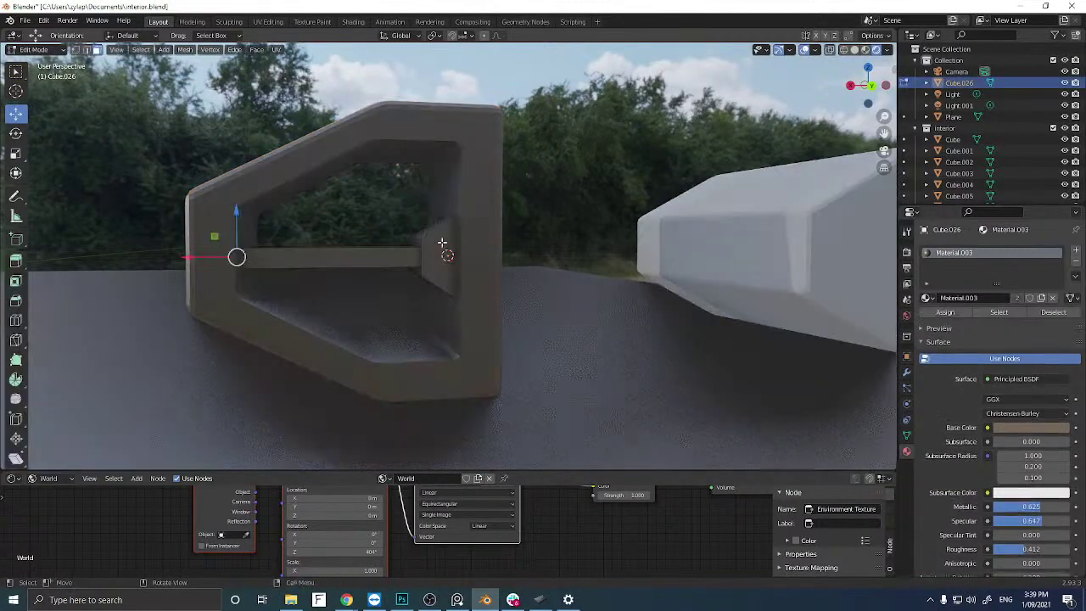
key(ctrl+l)
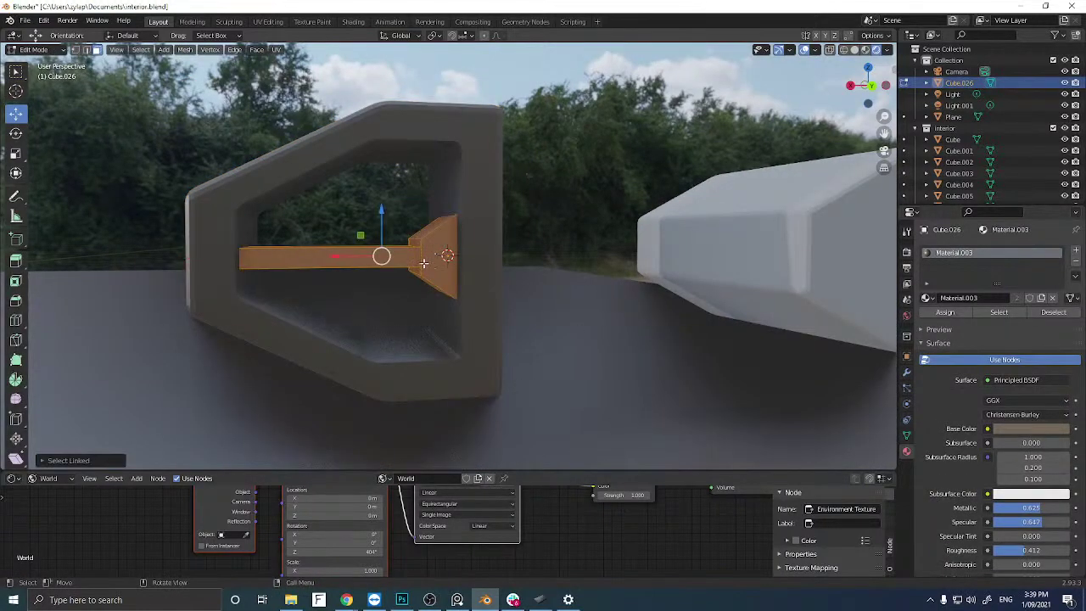
key(ctrl+b)
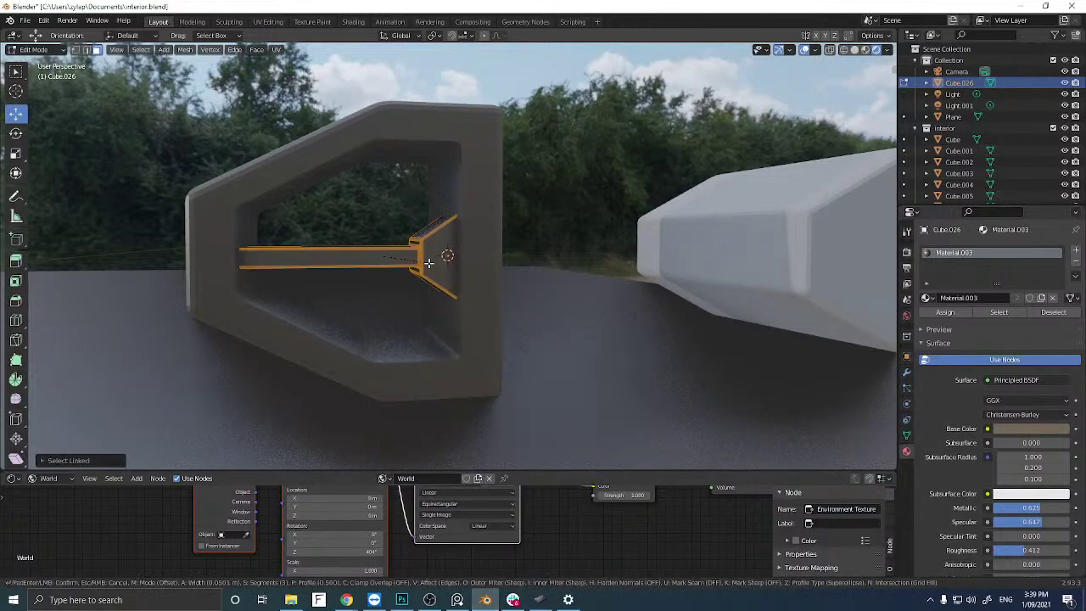
click(390, 244)
middle_drag(386, 240, 312, 185)
key(Tab)
Examine the bevelled crossbar and the frame around it from several angles and distances.
scroll(340, 203, down, 2)
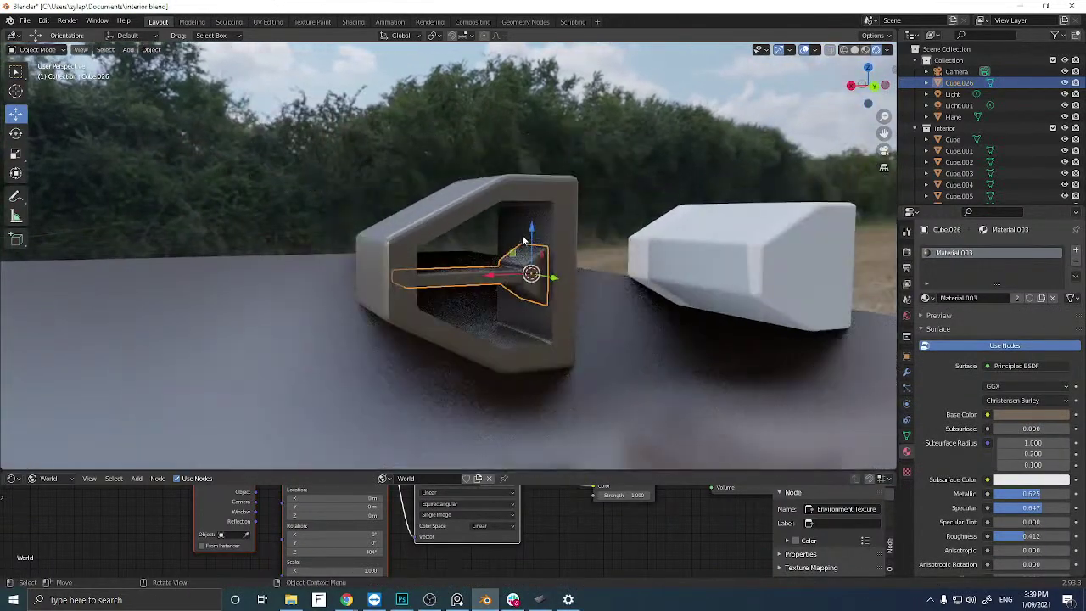
middle_drag(501, 244, 472, 248)
scroll(438, 247, up, 2)
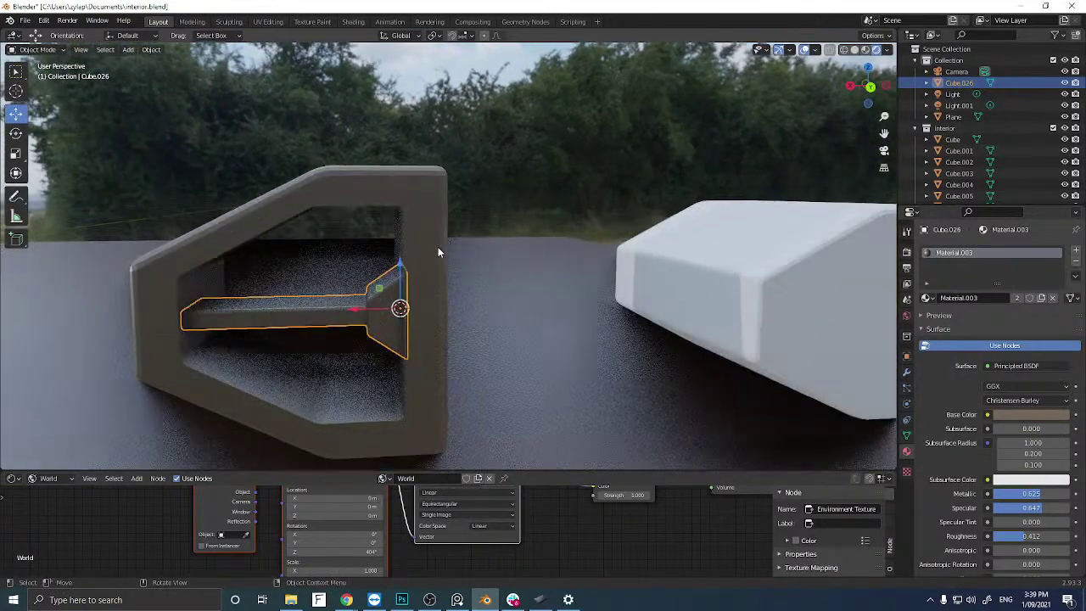
scroll(421, 259, up, 1)
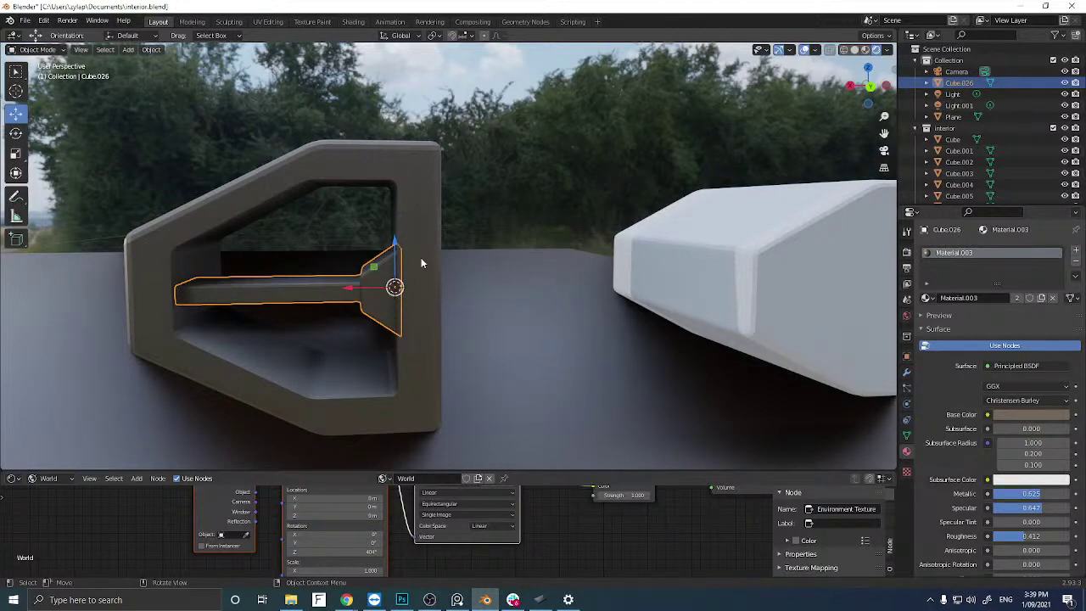
scroll(425, 274, down, 3)
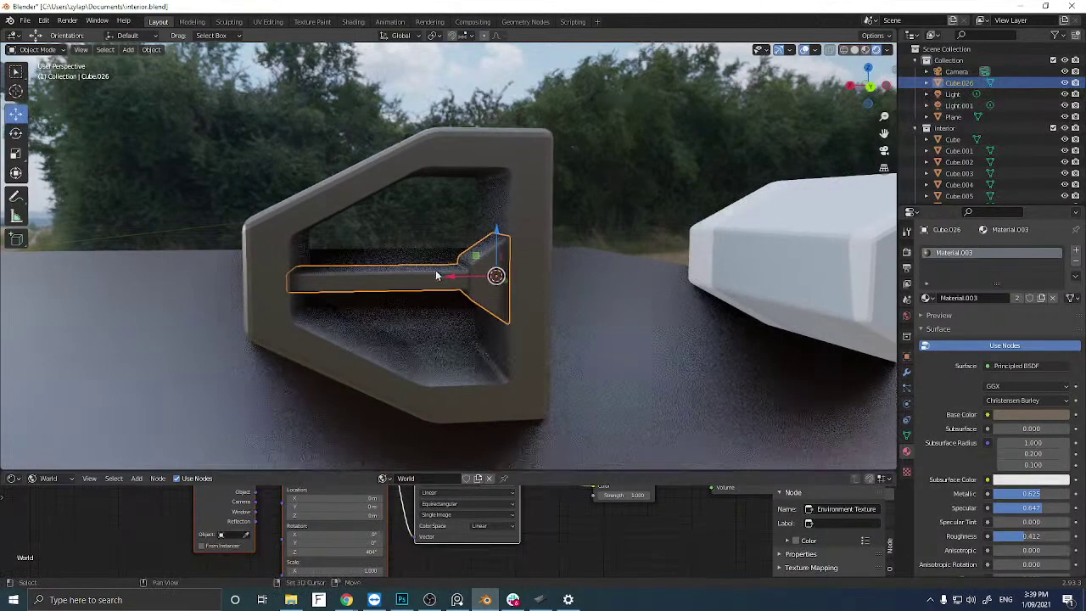
scroll(481, 271, down, 1)
scroll(481, 271, down, 3)
scroll(480, 271, up, 1)
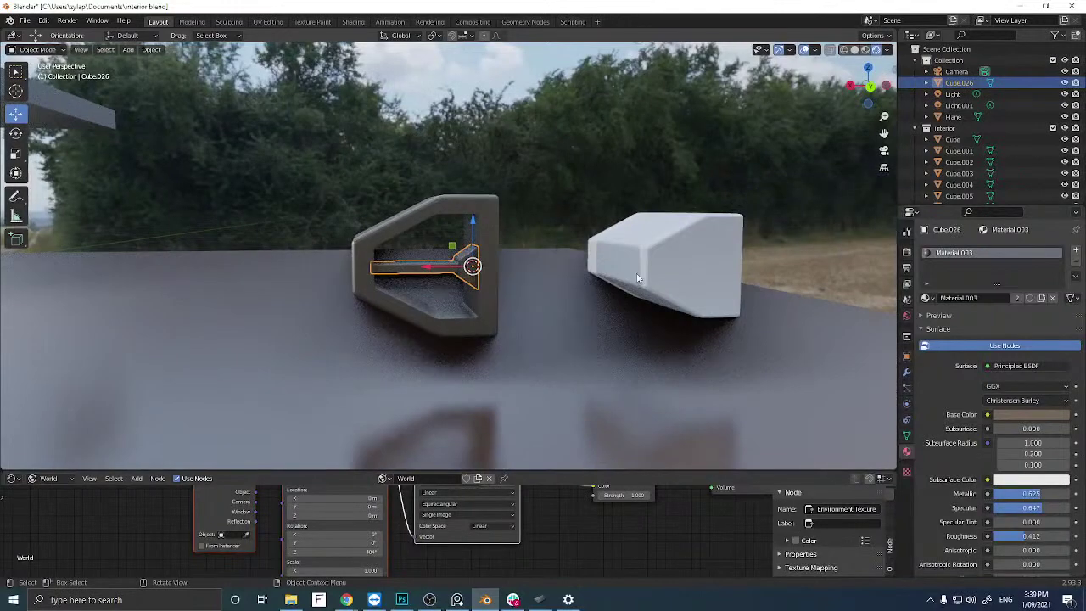
Duplicate the solid white tapered block and move the copy along X to the hollow frame.
click(669, 282)
middle_drag(669, 282, 638, 292)
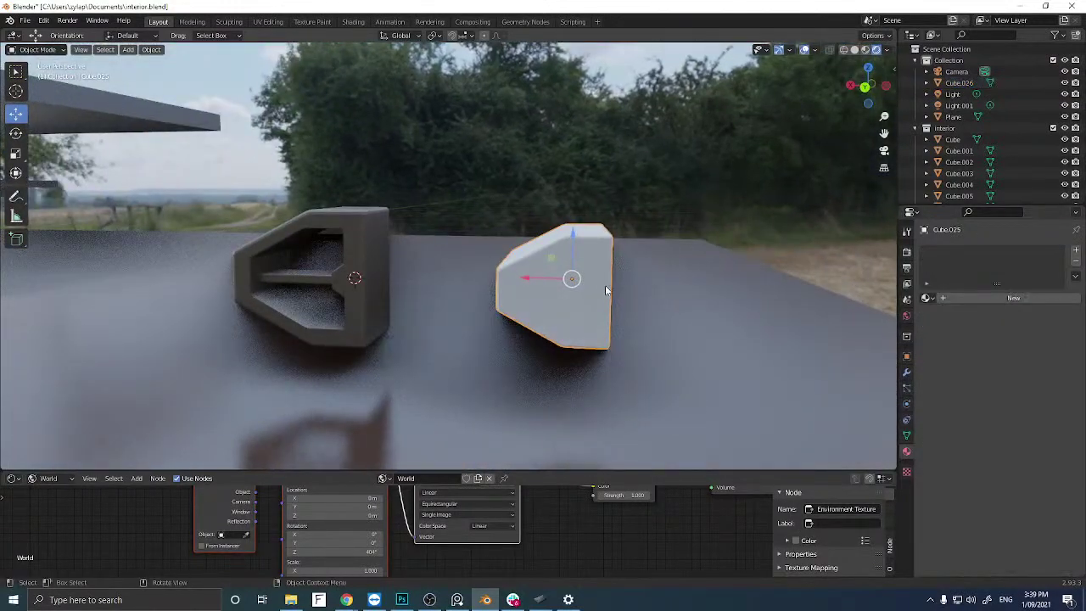
key(shift+d)
right_click(427, 273)
middle_drag(427, 273, 427, 274)
drag(566, 274, 260, 252)
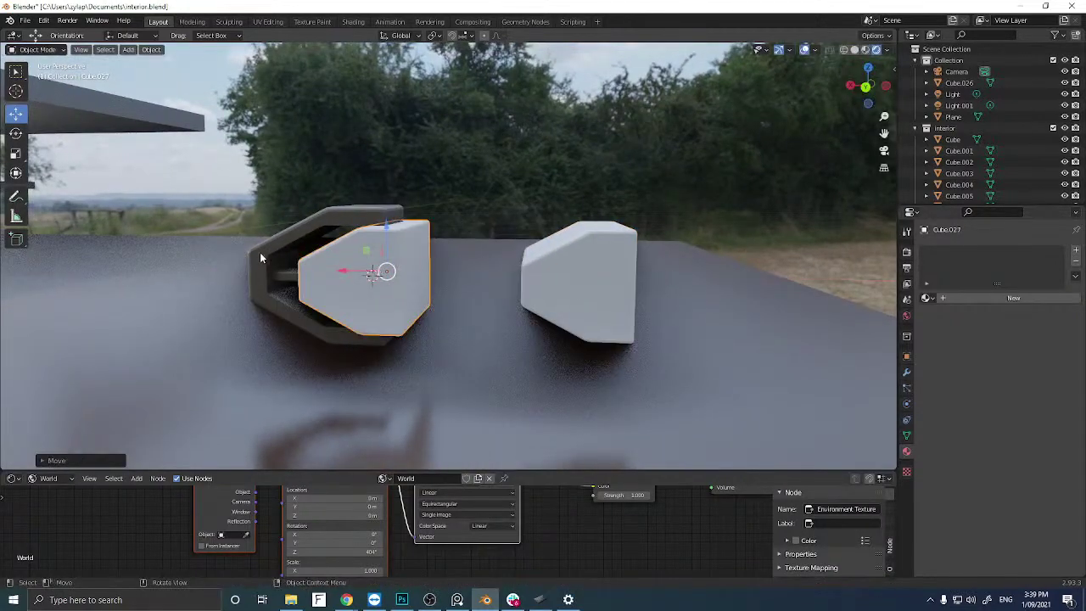
Scale the copied block down and move it along Y so it protrudes from the front of the frame's wide end.
key(s)
click(360, 271)
middle_drag(361, 271, 325, 268)
scroll(255, 263, up, 5)
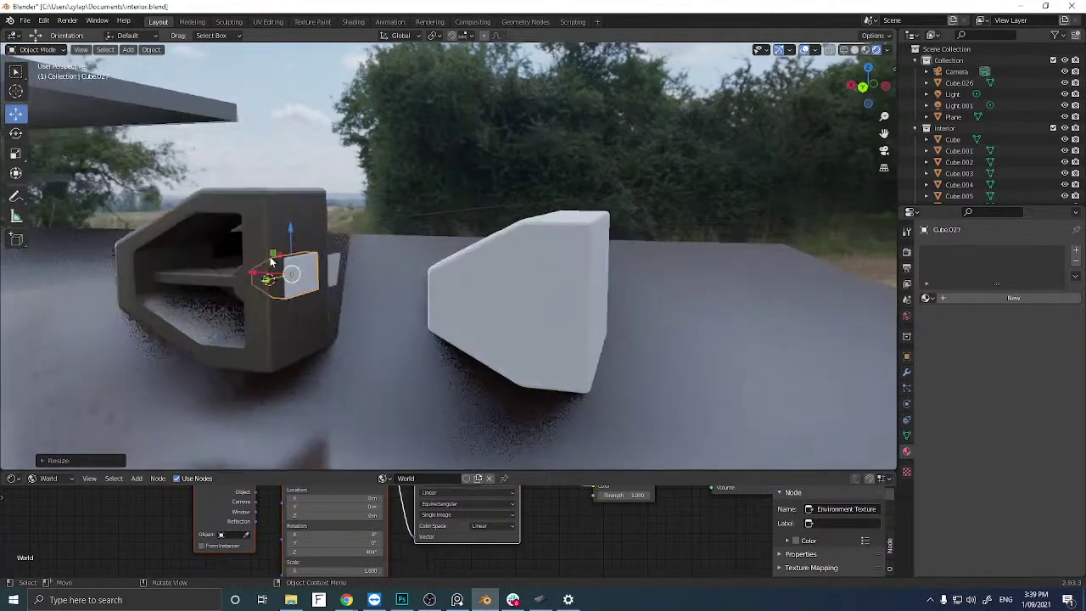
scroll(380, 272, down, 2)
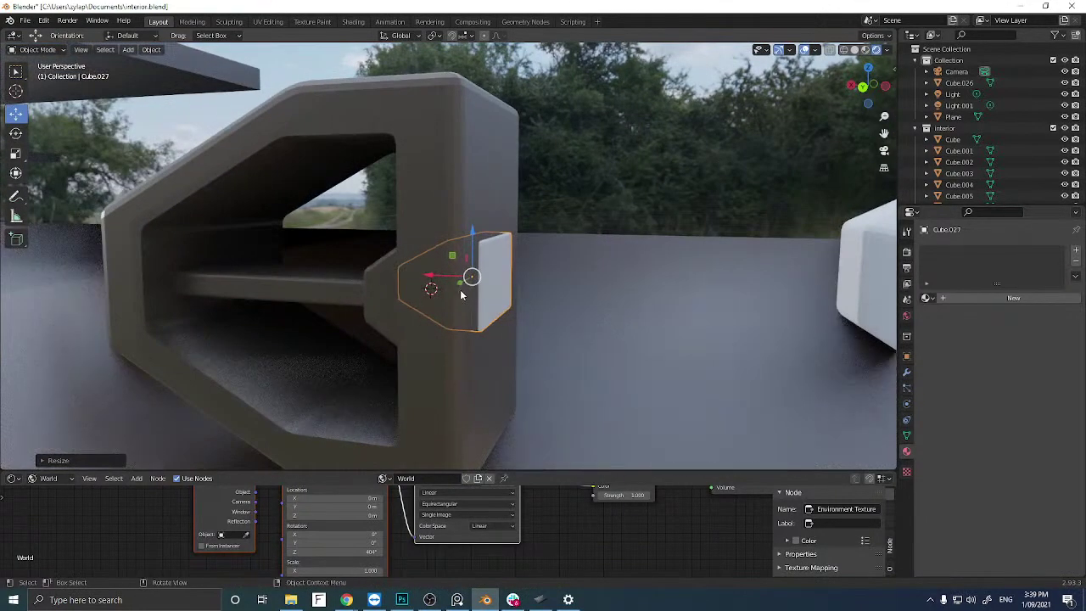
middle_drag(461, 295, 337, 295)
key(g)
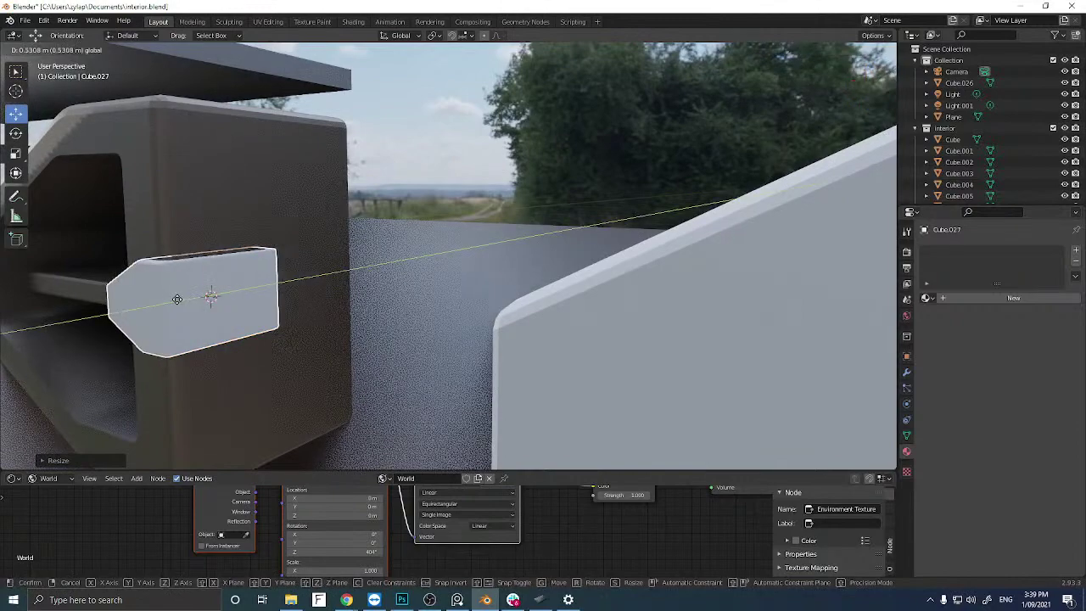
click(619, 200)
middle_drag(619, 199, 794, 112)
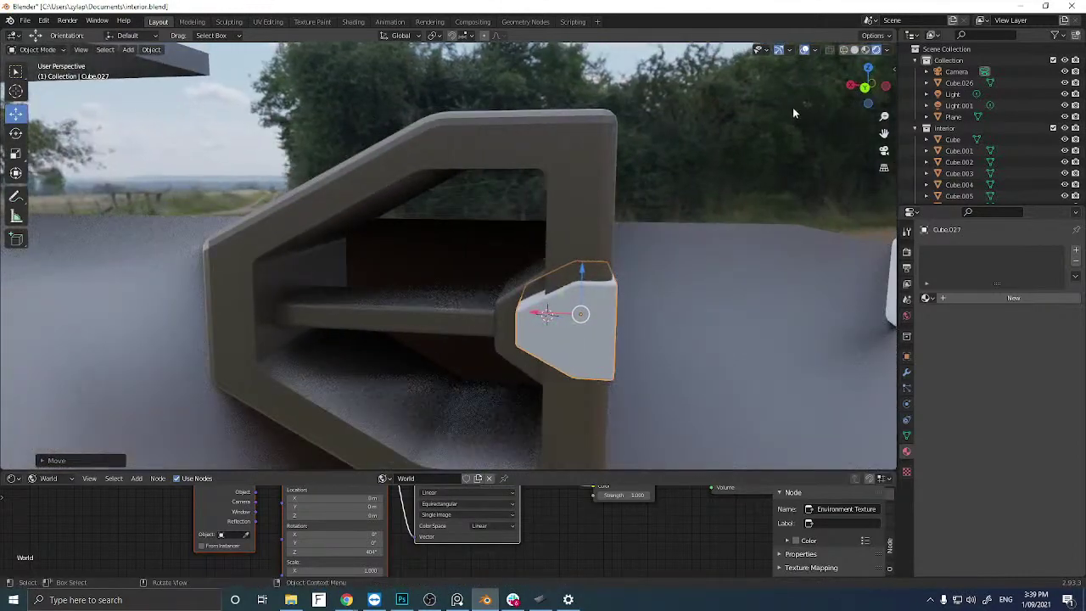
In the back view, nudge the small block along X so it extends slightly past the frame's wide edge.
click(865, 89)
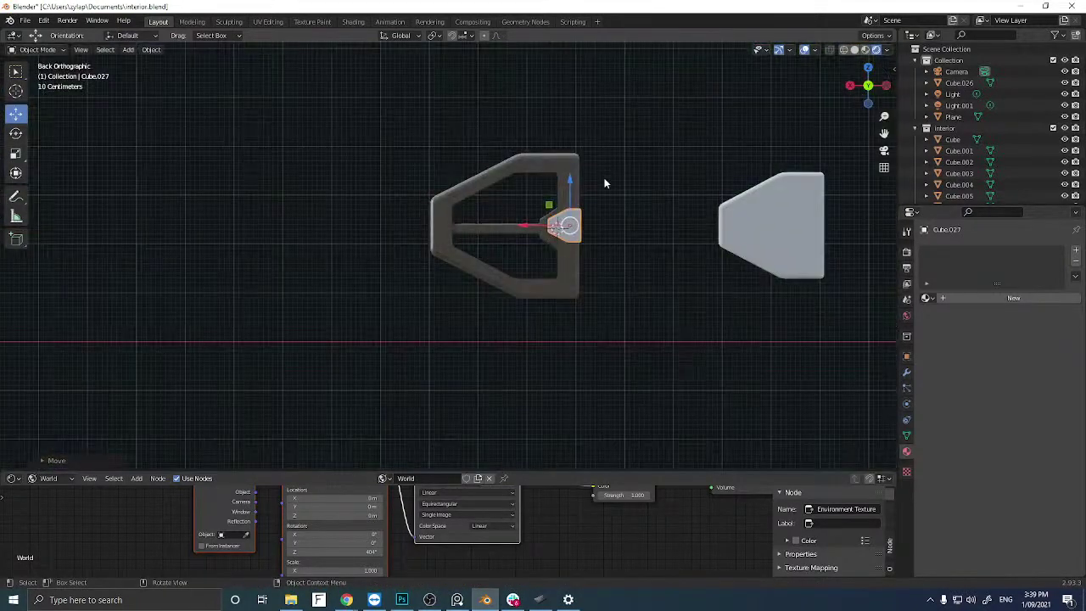
scroll(603, 182, up, 2)
shift+middle_drag(608, 184, 500, 254)
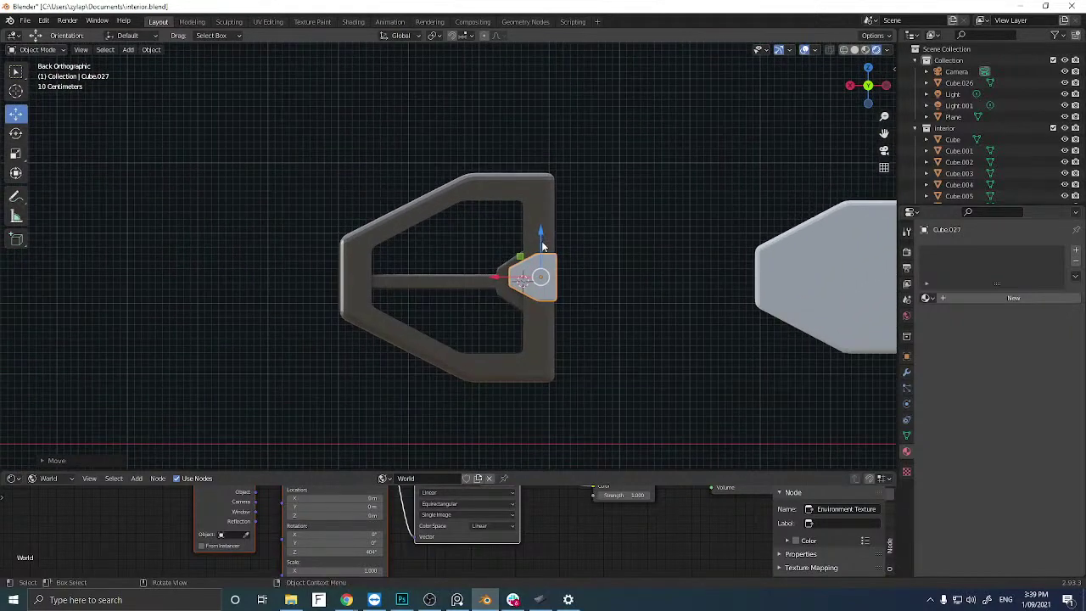
key(g)
key(z)
right_click(520, 282)
key(g)
key(x)
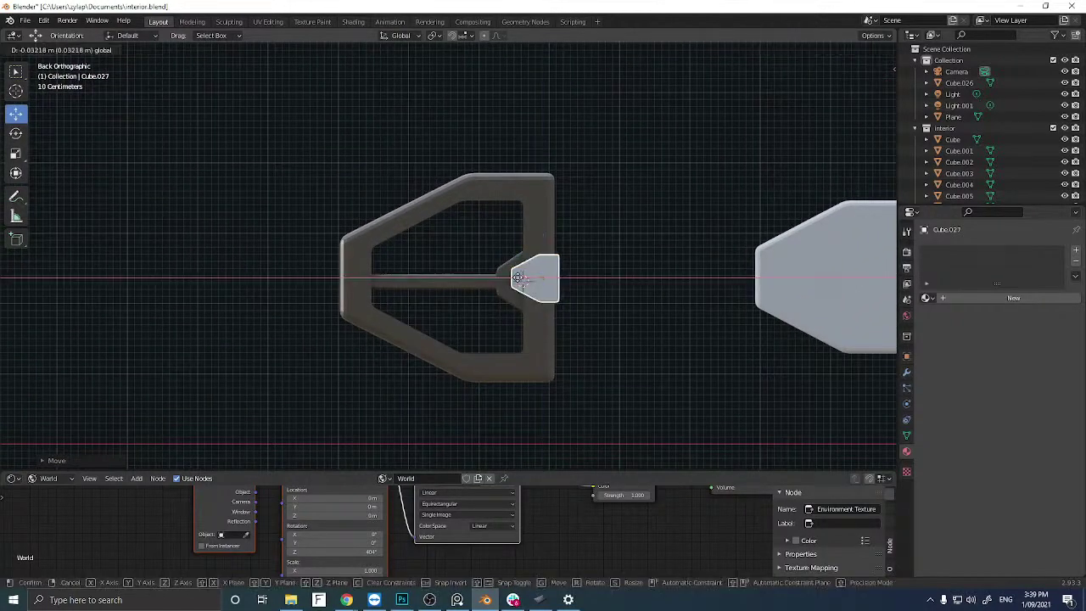
click(521, 282)
key(g)
key(z)
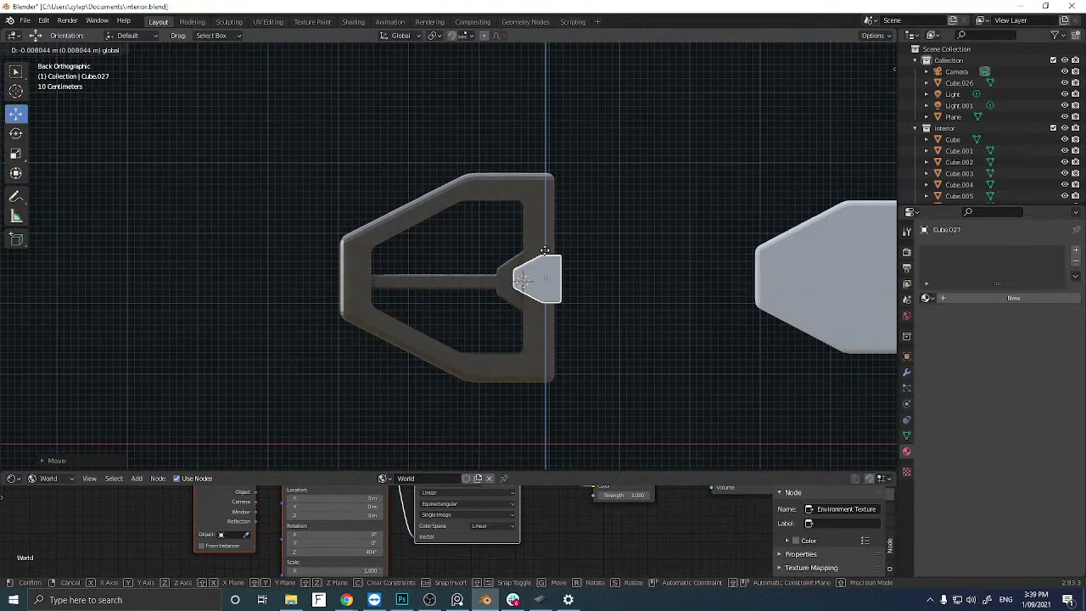
right_click(454, 270)
Duplicate the small block, raise the copy along Z to the frame's upper corner and scale it to less than half size.
key(shift+d)
right_click(498, 252)
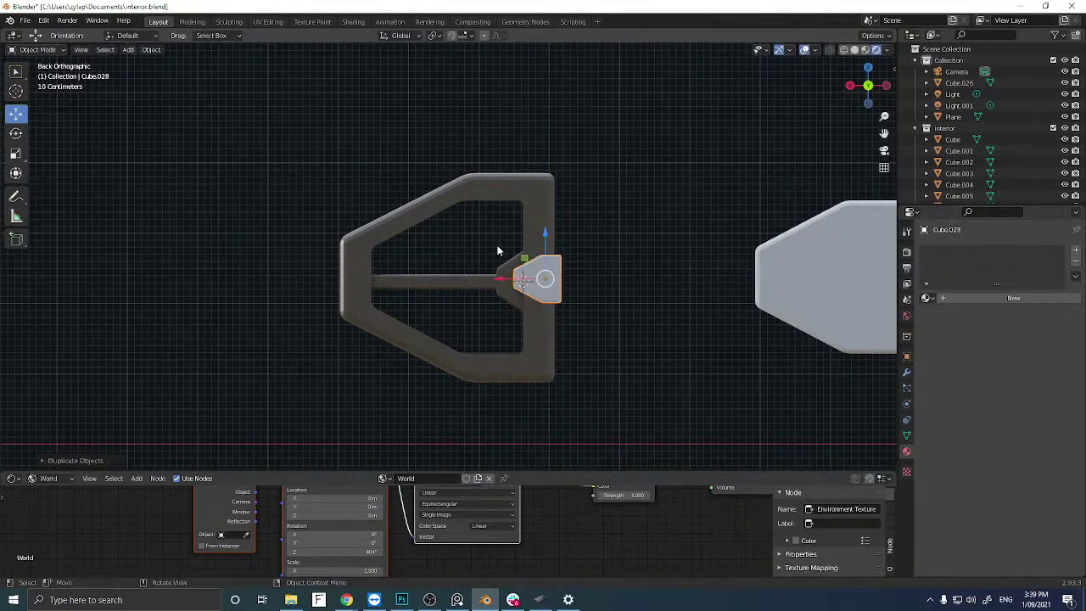
key(g)
key(z)
click(508, 177)
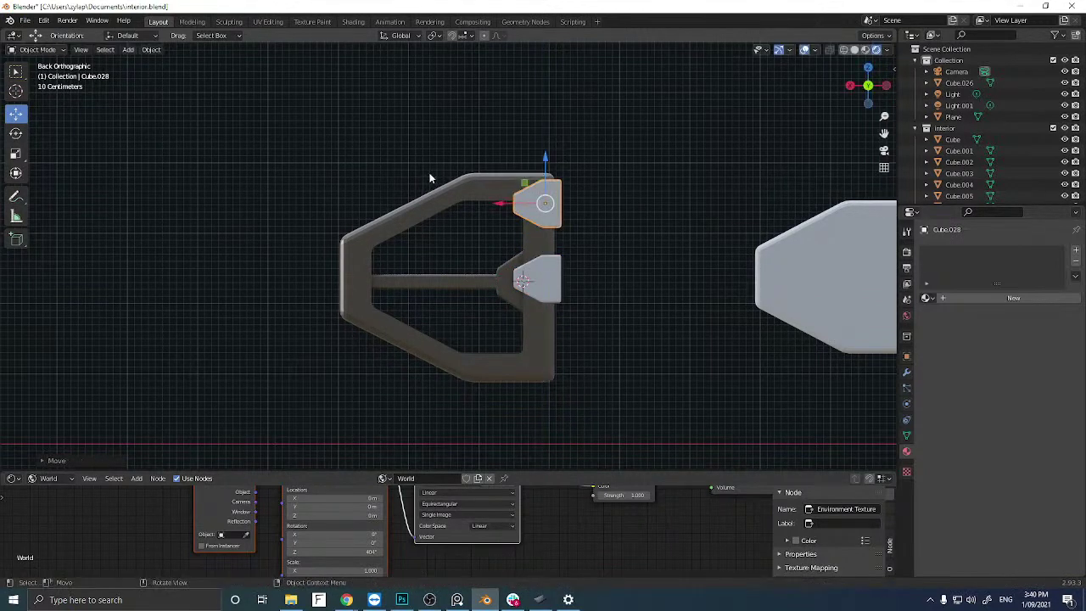
key(s)
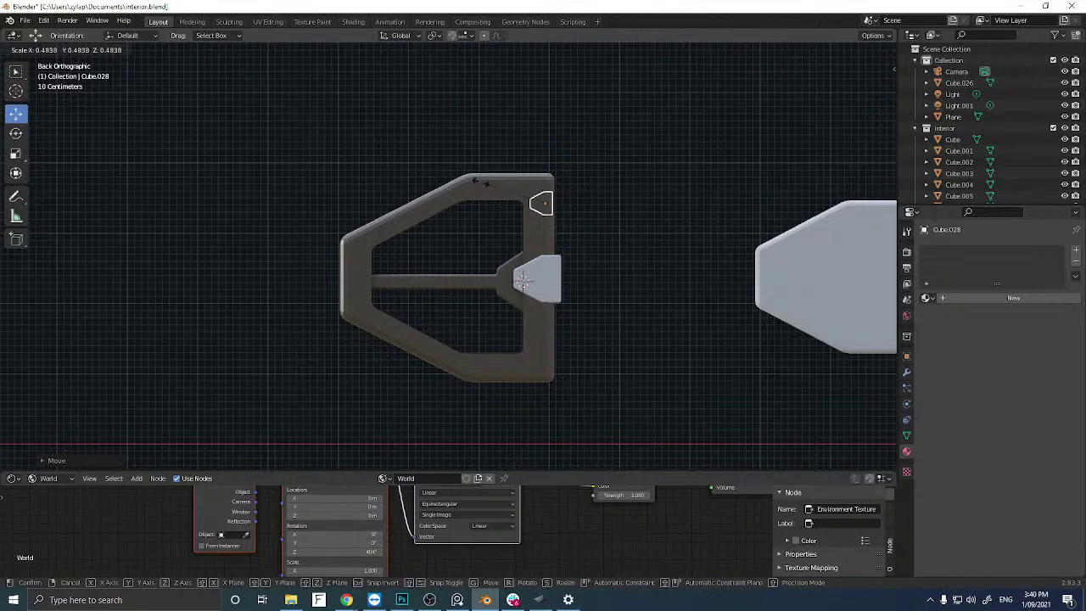
click(492, 185)
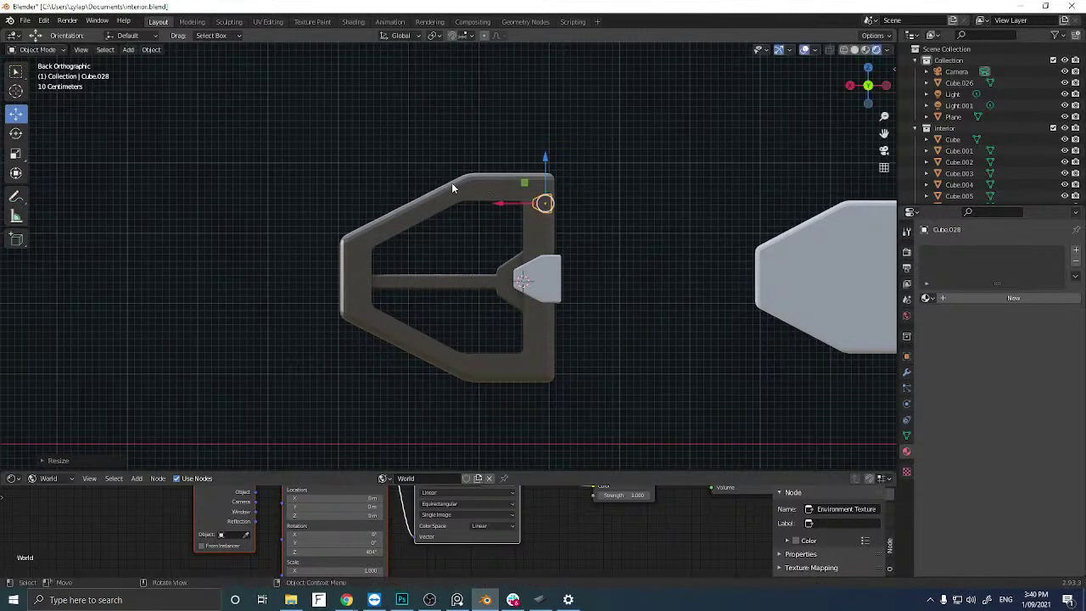
key(r)
right_click(482, 231)
text(r)
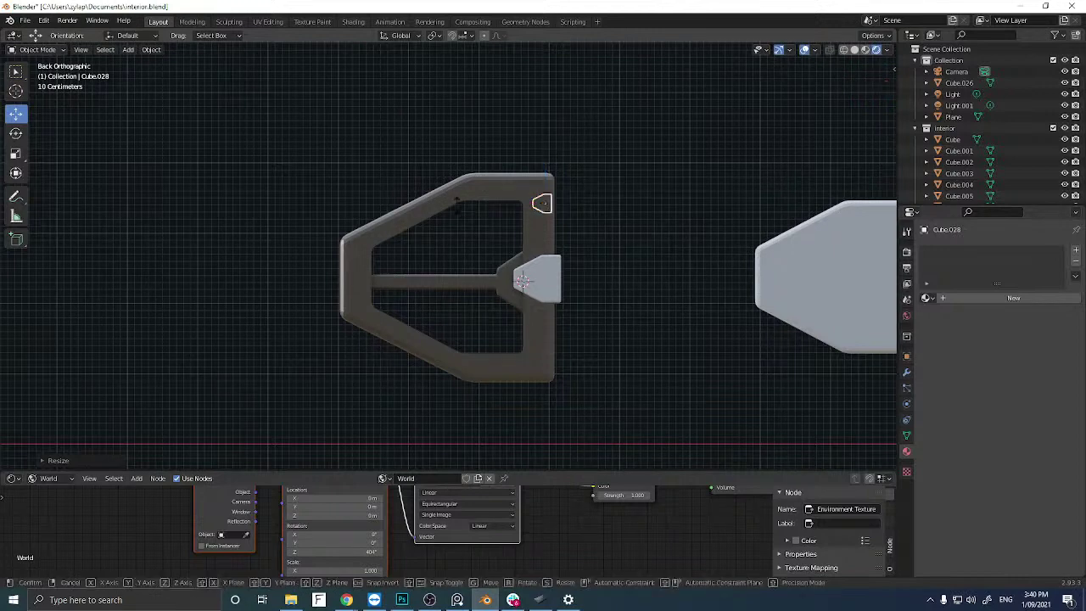
text(45)
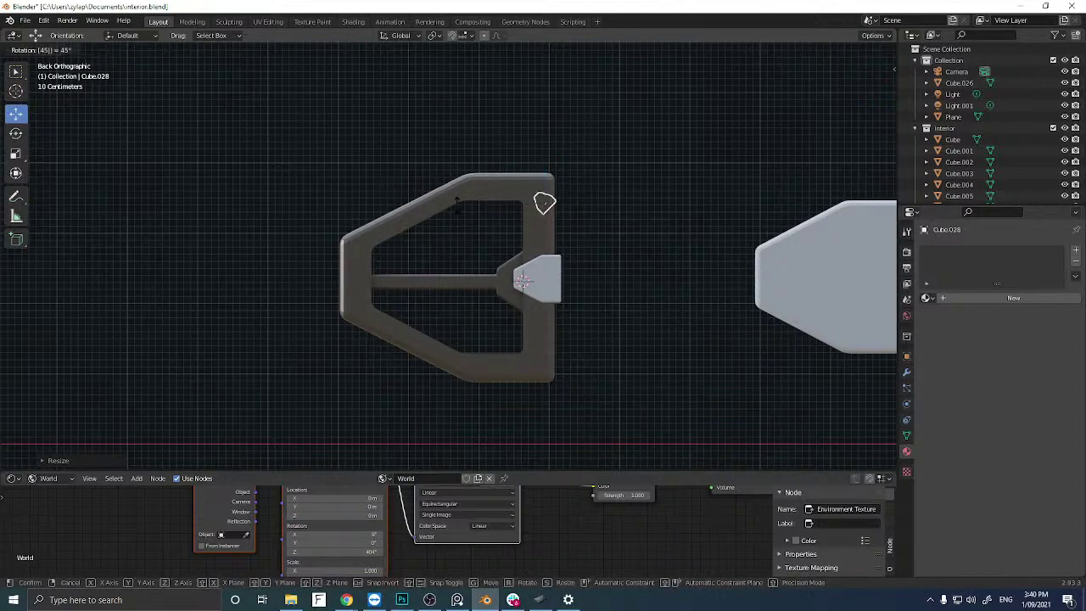
right_click(457, 204)
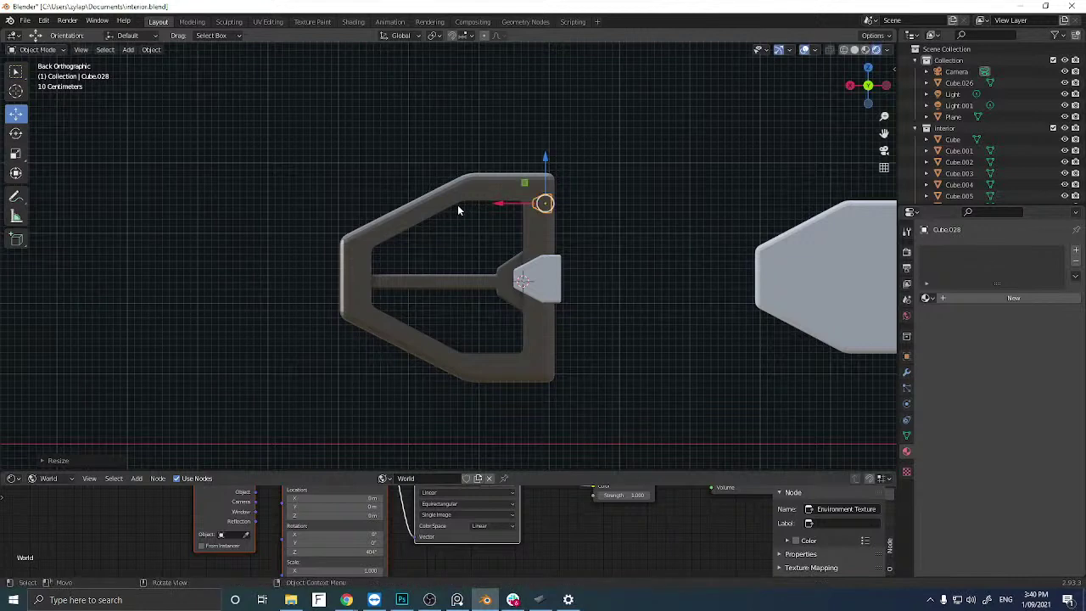
Rotate the small corner block by -45° and move it into the frame's upper wide-end corner.
text(r-45)
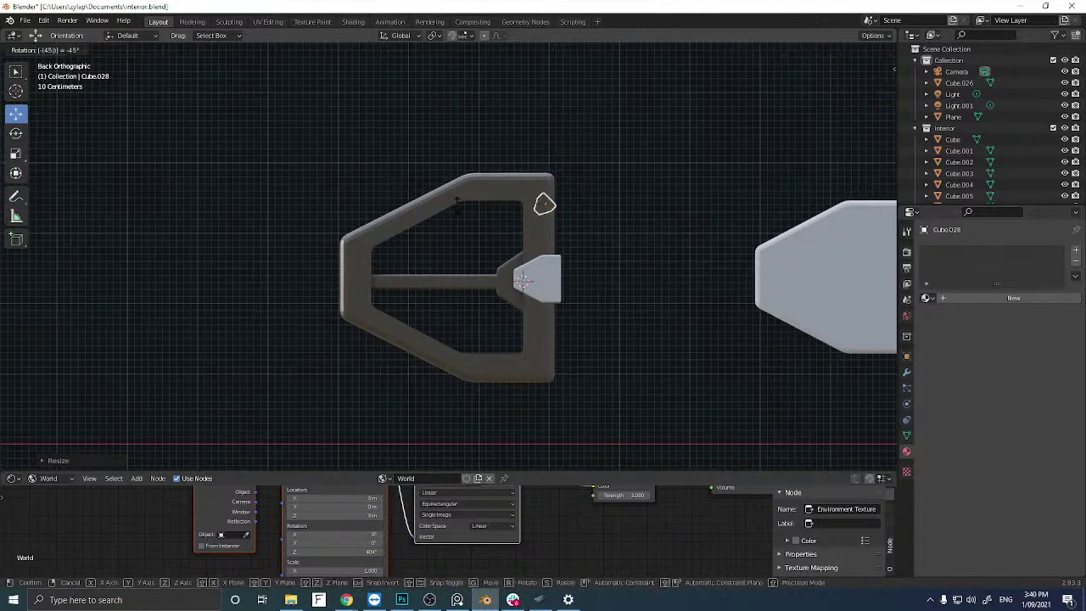
key(Return)
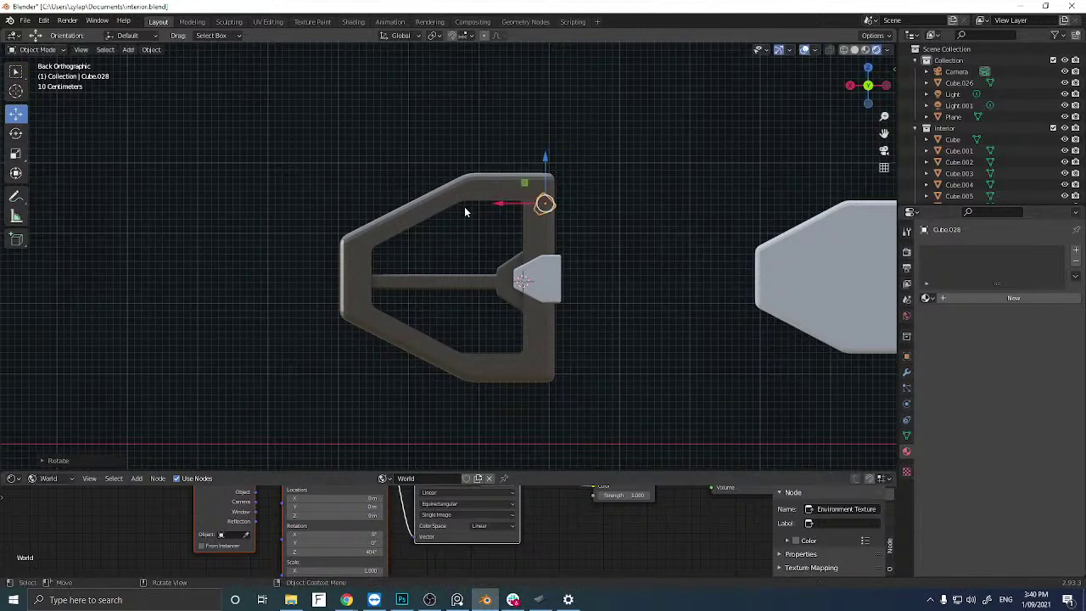
key(g)
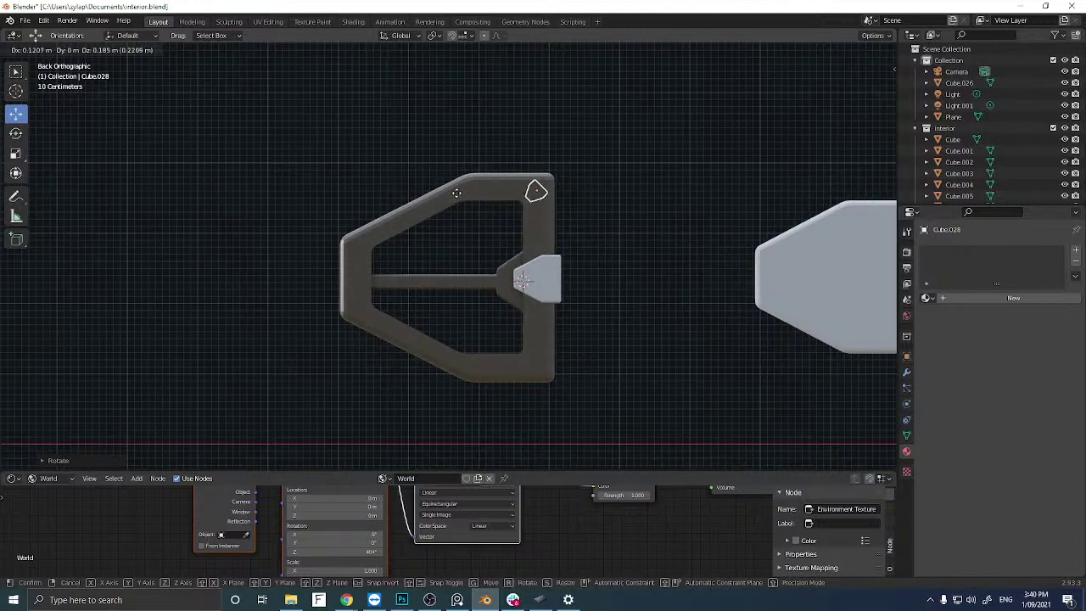
key(Return)
Move the small corner block along Y so it protrudes only slightly from the frame's front face.
mouse_move(461, 242)
middle_down()
mouse_move(399, 253)
mouse_move(416, 254)
middle_up()
scroll(444, 254, down, 5)
middle_drag(356, 240, 322, 276)
drag(321, 276, 283, 274)
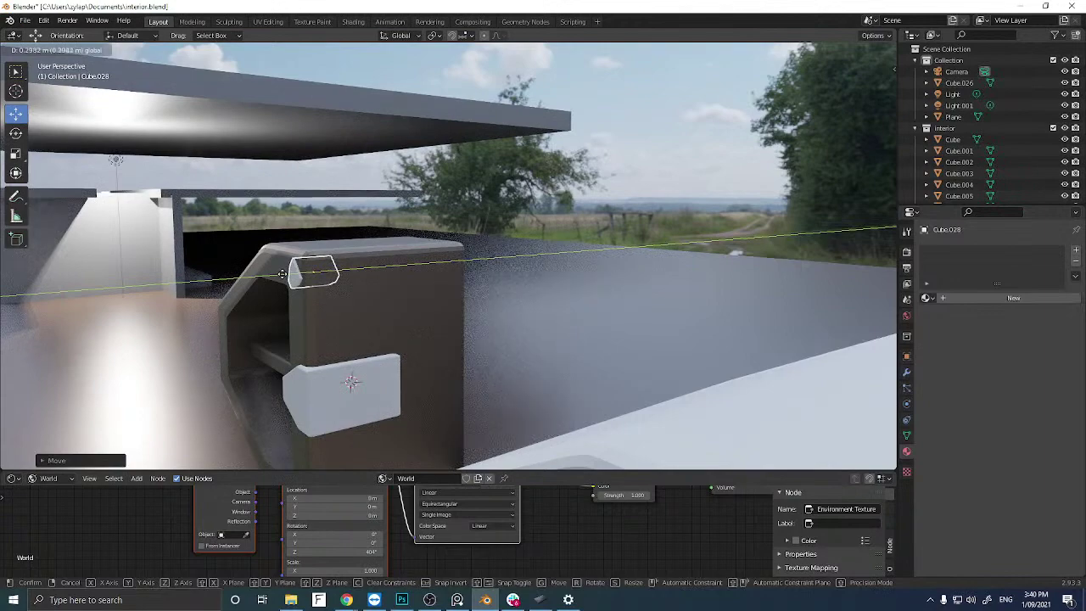
click(281, 273)
scroll(284, 283, up, 5)
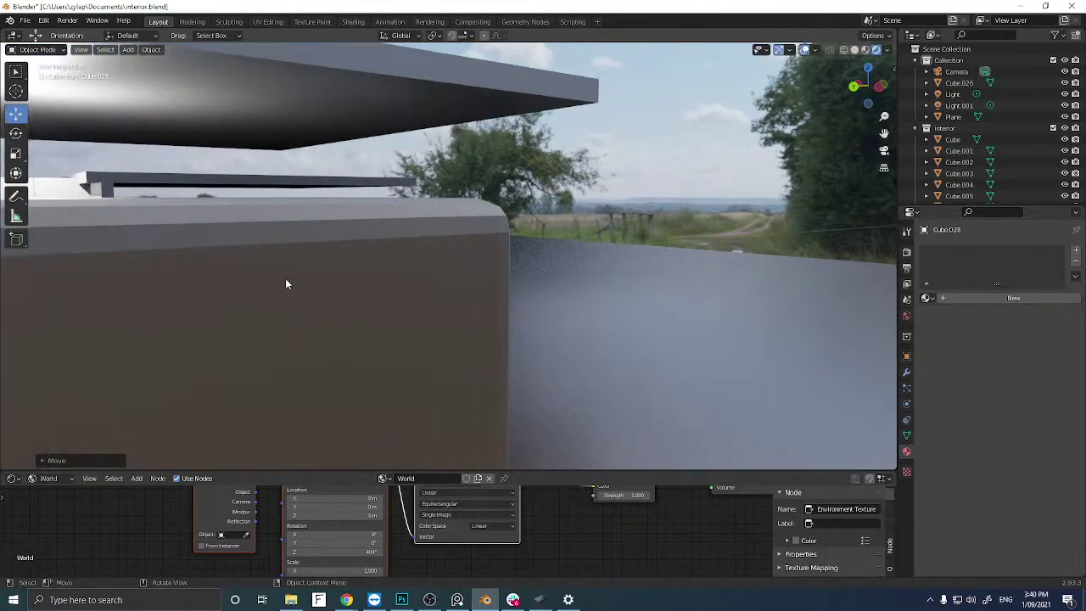
scroll(354, 281, down, 5)
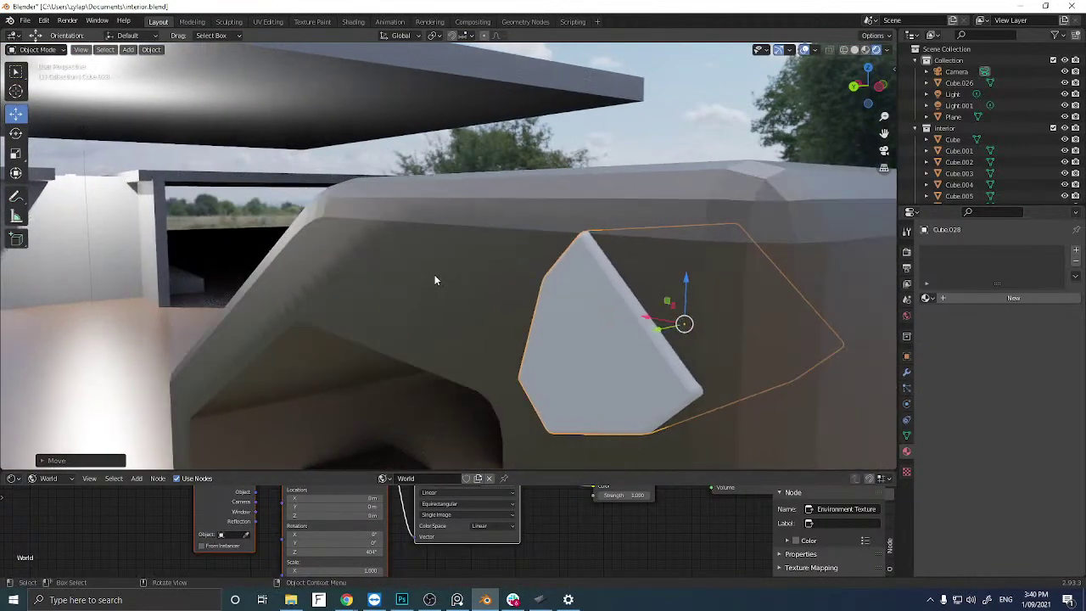
drag(656, 332, 626, 324)
scroll(623, 323, down, 5)
middle_drag(551, 322, 564, 319)
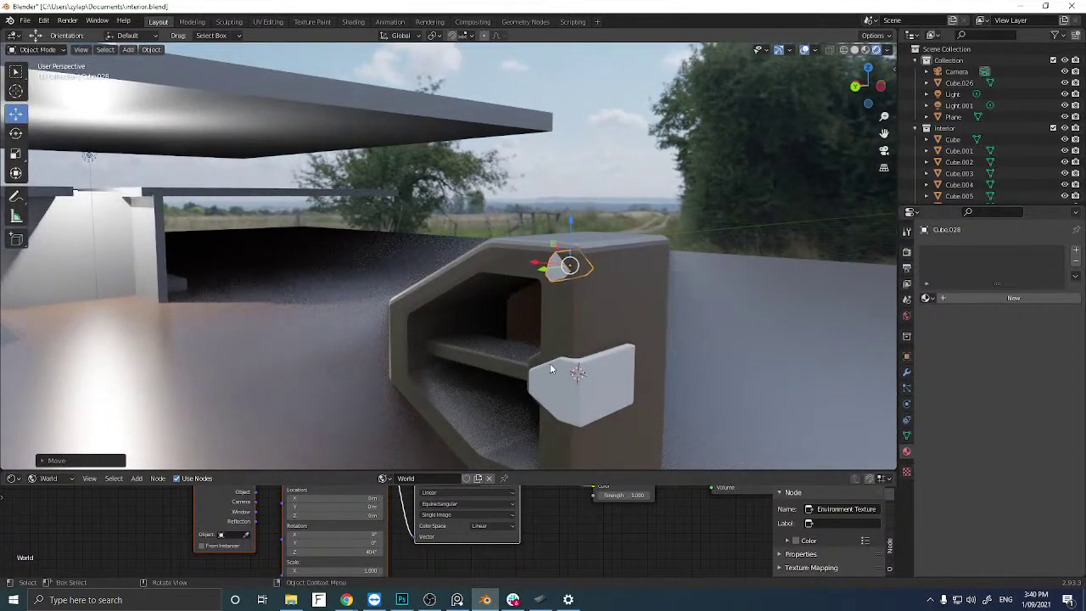
Nudge the larger block at the middle of the wide end along Y and rescale its depth along Y.
click(577, 391)
drag(568, 388, 564, 387)
middle_drag(565, 387, 509, 382)
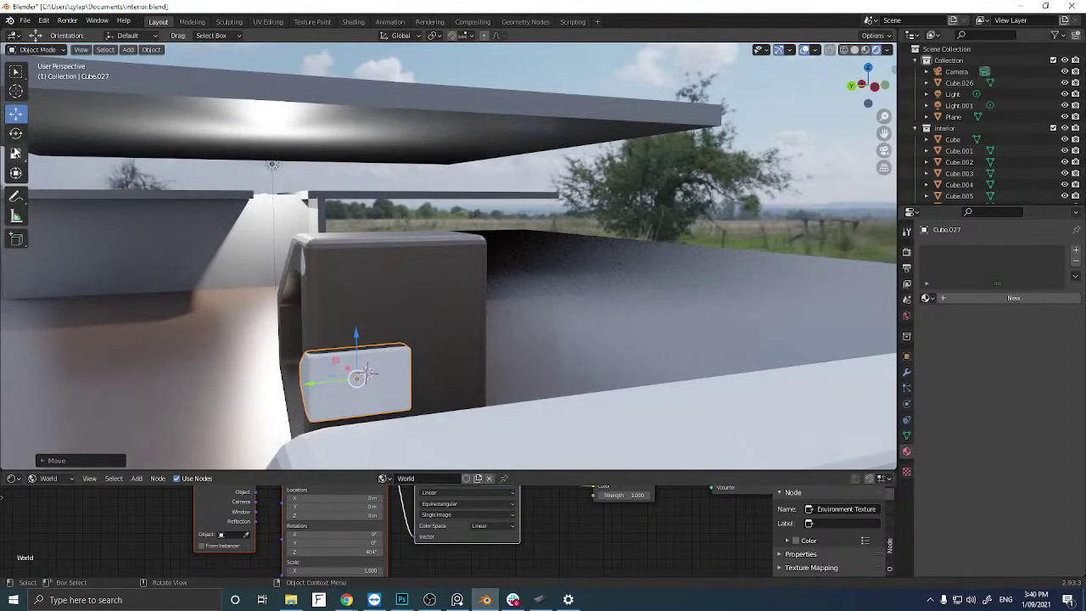
click(16, 154)
drag(325, 371, 360, 378)
click(15, 113)
click(17, 154)
middle_drag(361, 378, 426, 368)
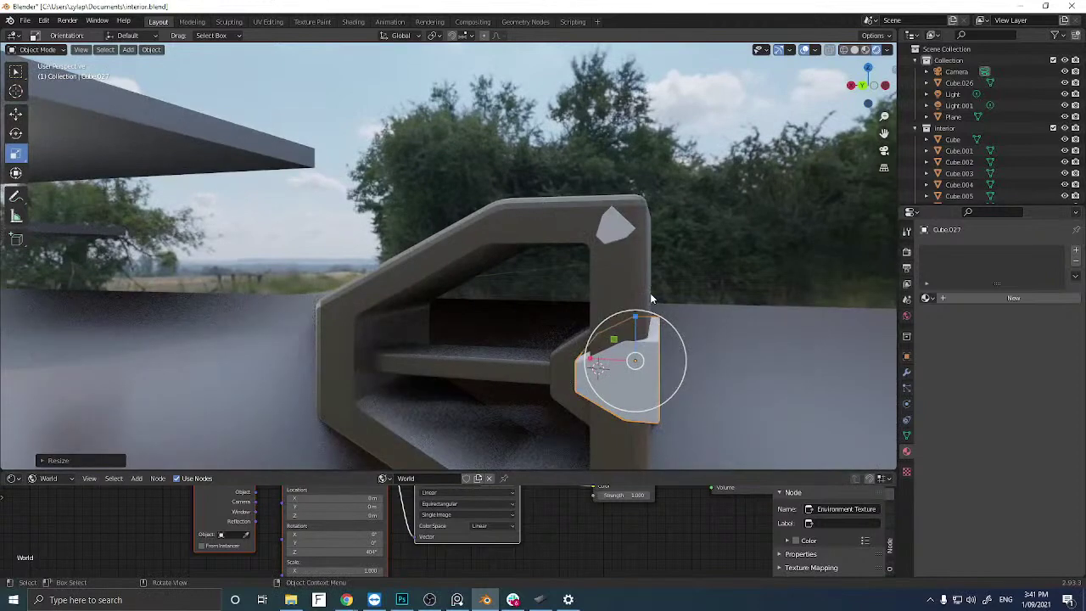
Link the frame's Material.003 to the larger protruding block.
click(617, 311)
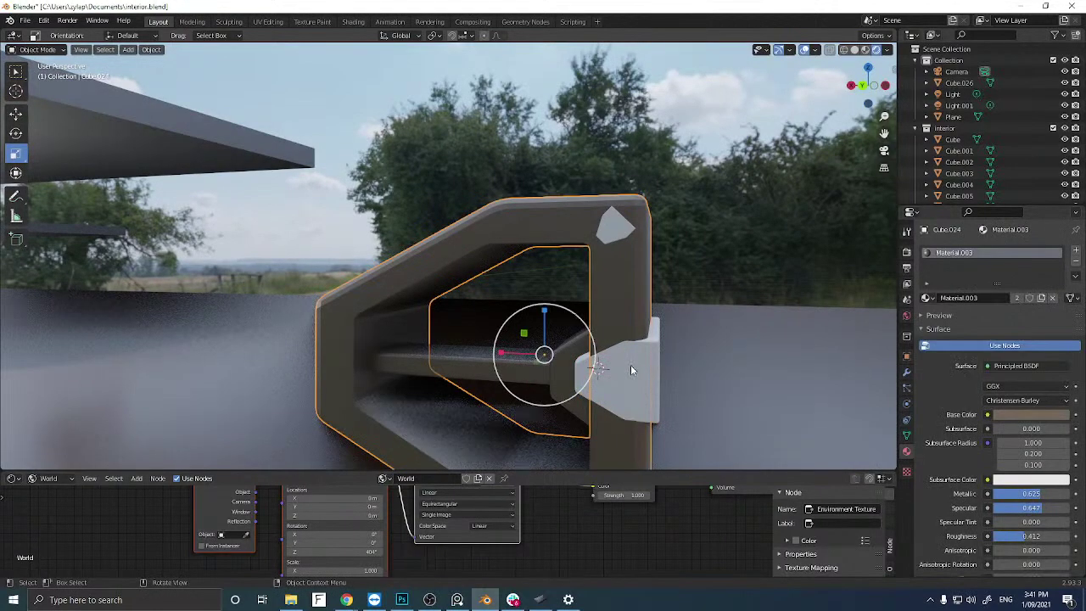
click(631, 364)
shift+click(620, 295)
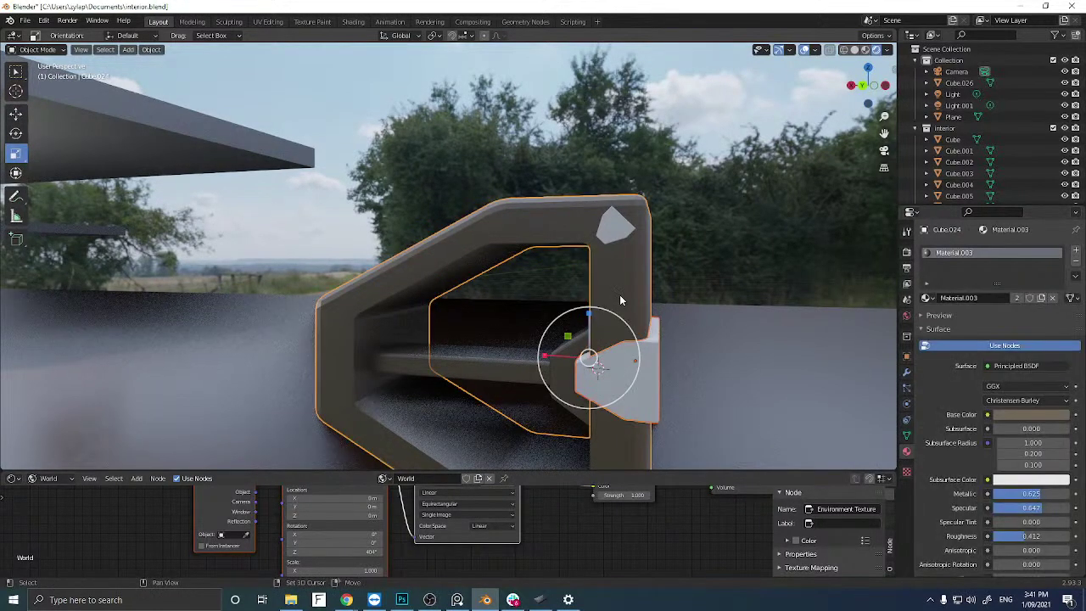
key(ctrl+l)
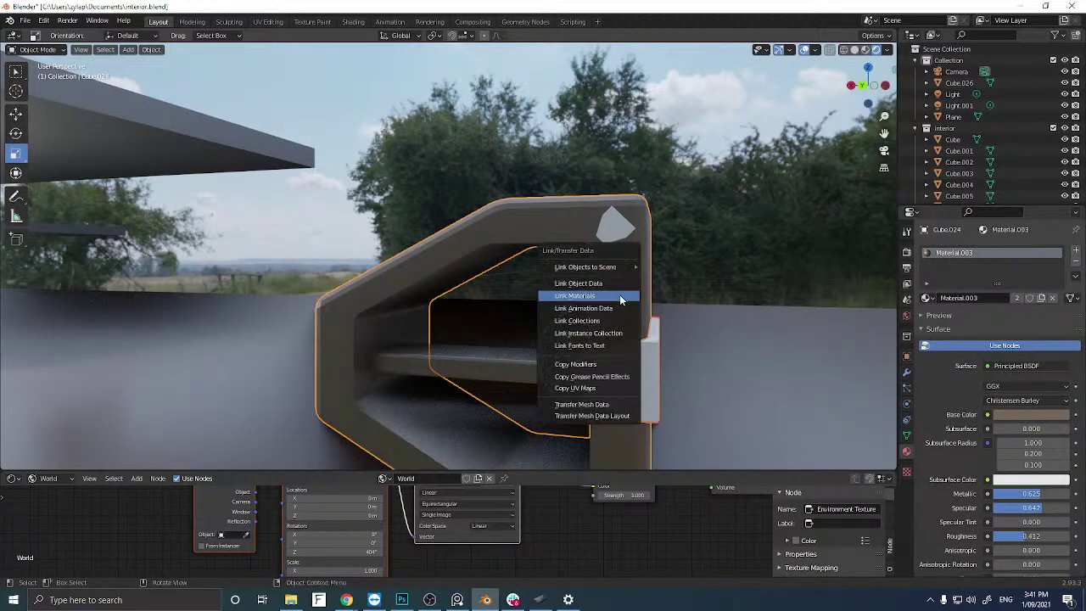
click(620, 296)
Make the larger block's material a single-user copy and darken its base colour to a dark brown.
click(651, 374)
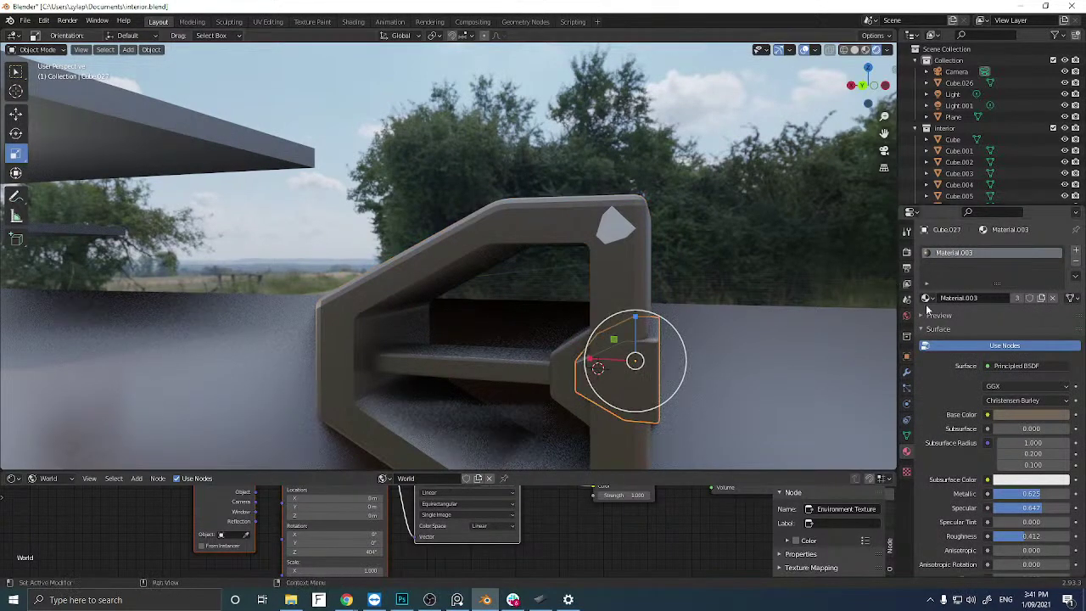
click(1019, 298)
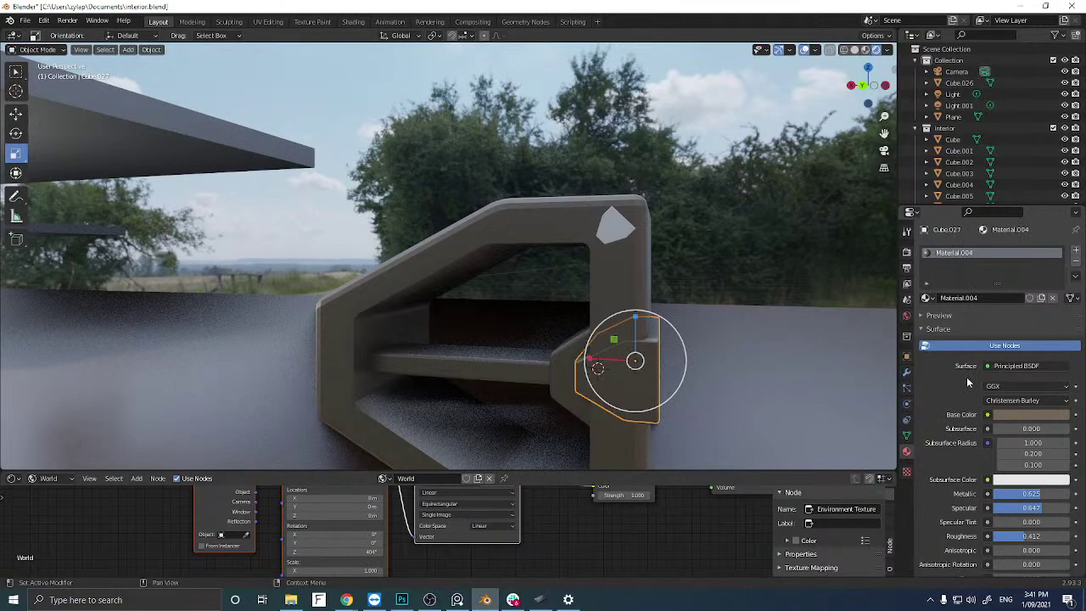
click(1013, 413)
drag(1060, 299, 1060, 310)
click(695, 271)
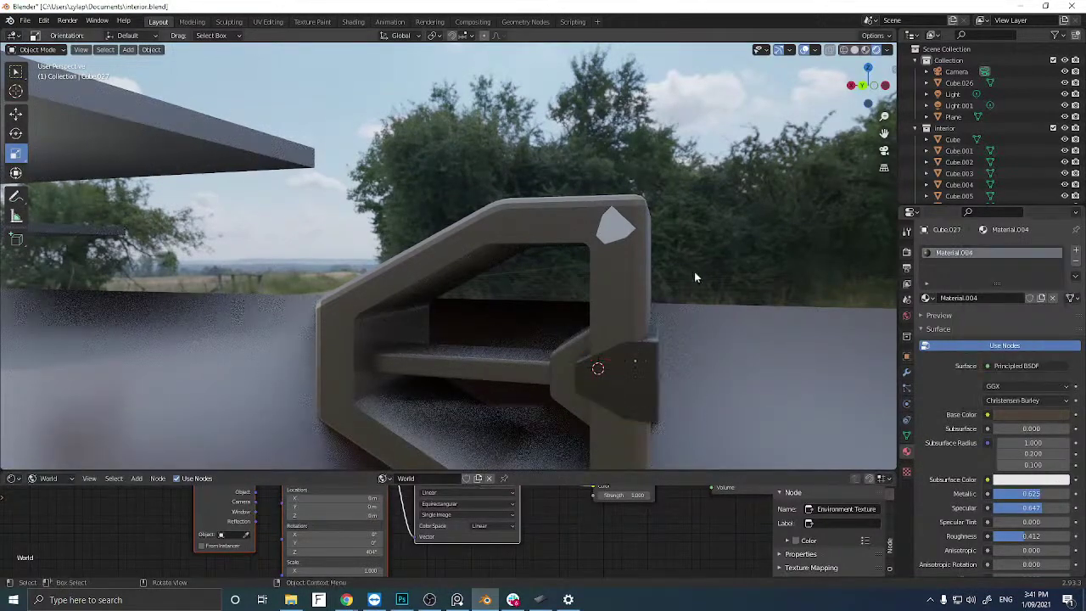
middle_drag(694, 272, 559, 320)
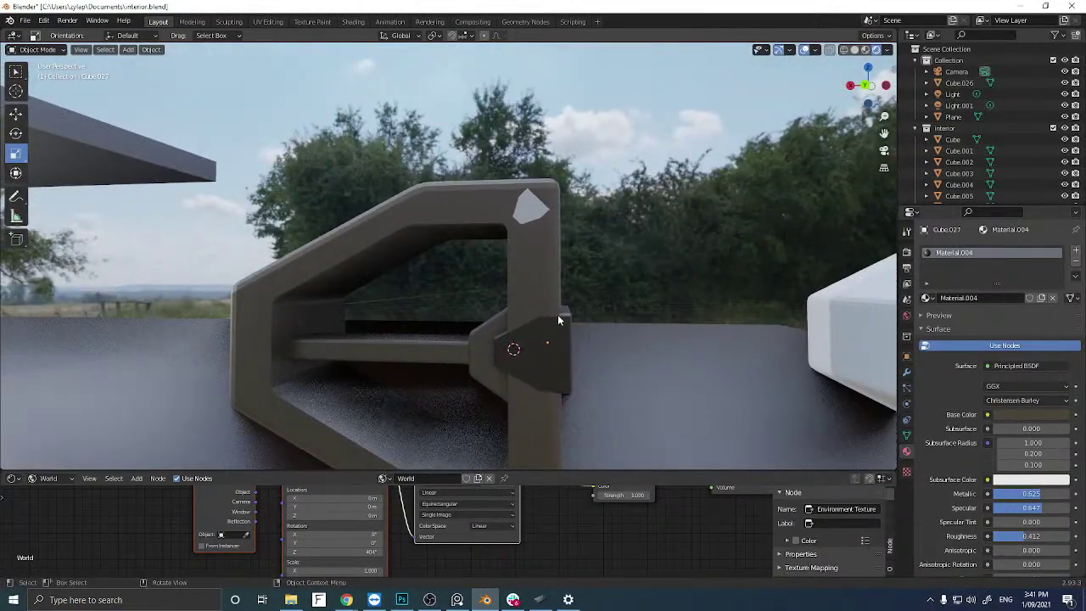
Link the larger block's darker Material.004 to the small block in the frame's upper corner.
click(554, 344)
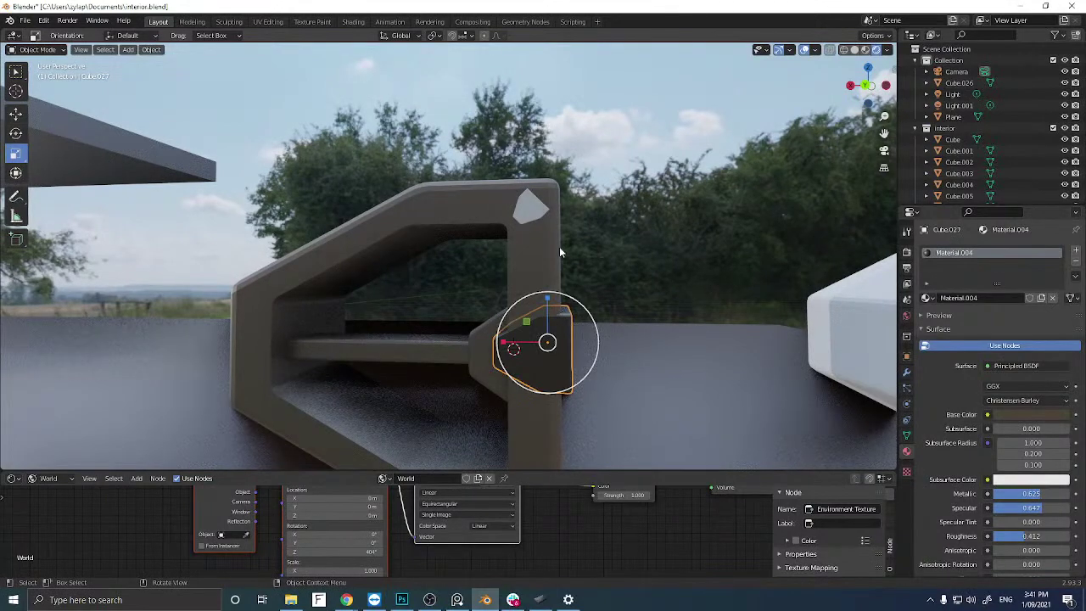
click(545, 217)
shift+click(554, 344)
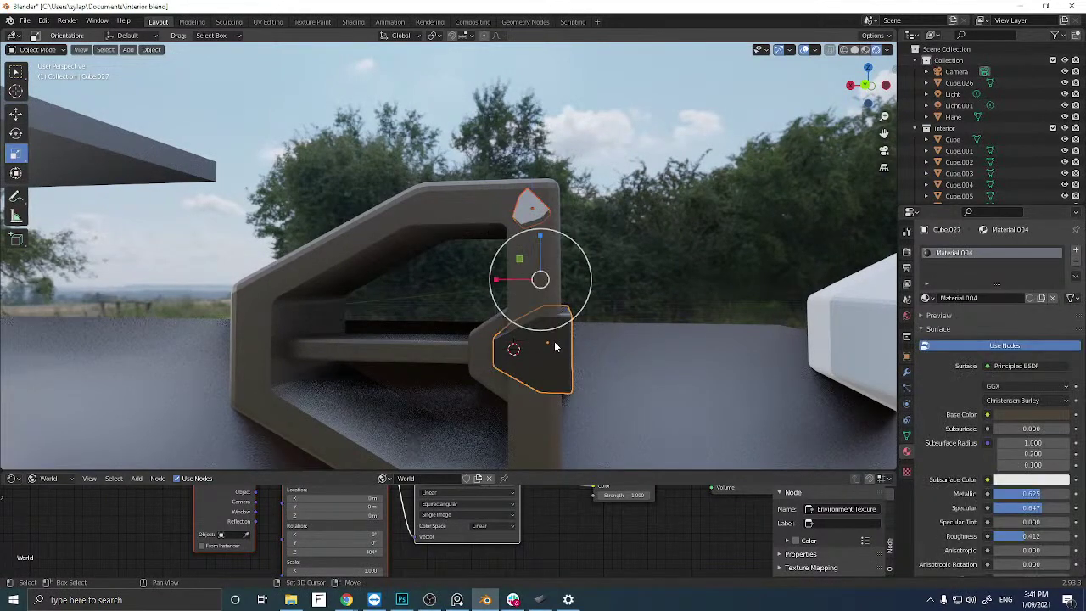
key(ctrl+l)
click(554, 341)
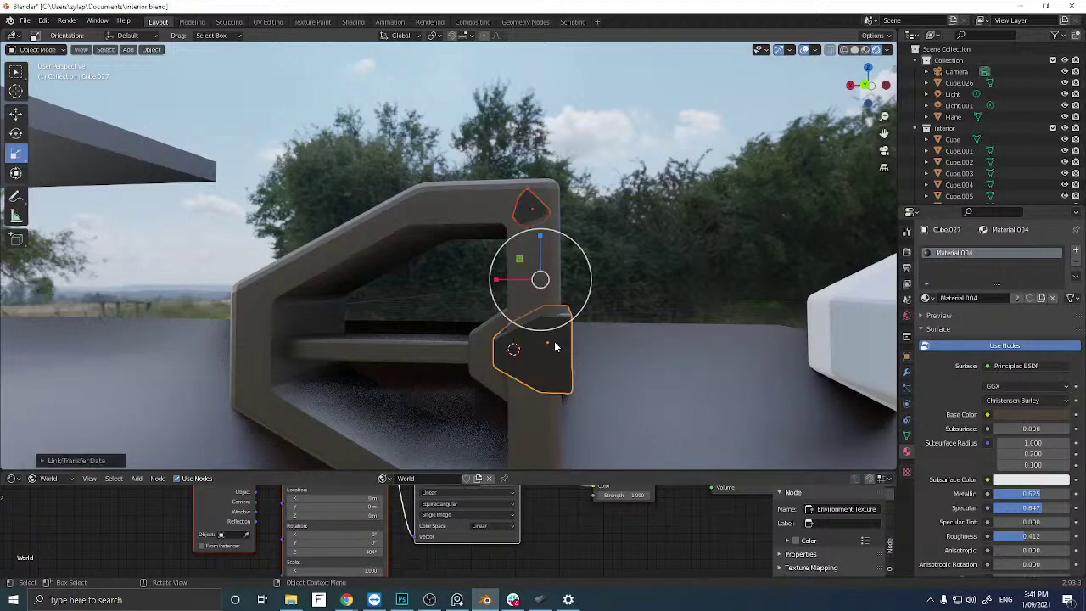
key(alt+a)
In the back view, duplicate the upper corner block, rotate the copy 180° and lower it along Z to the frame's lower wide-end corner.
click(540, 213)
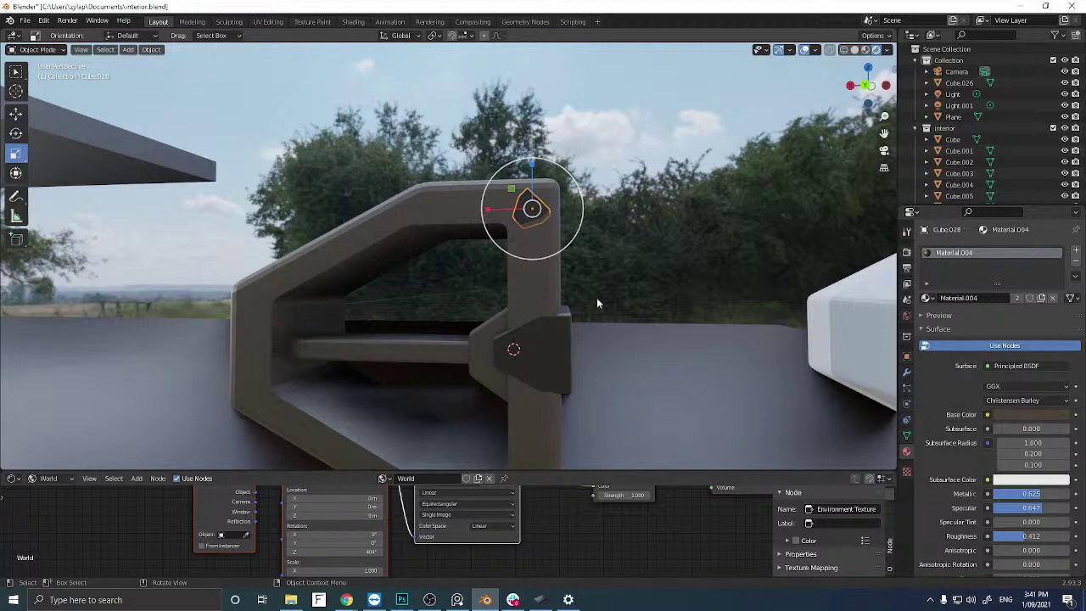
middle_drag(510, 326, 486, 297)
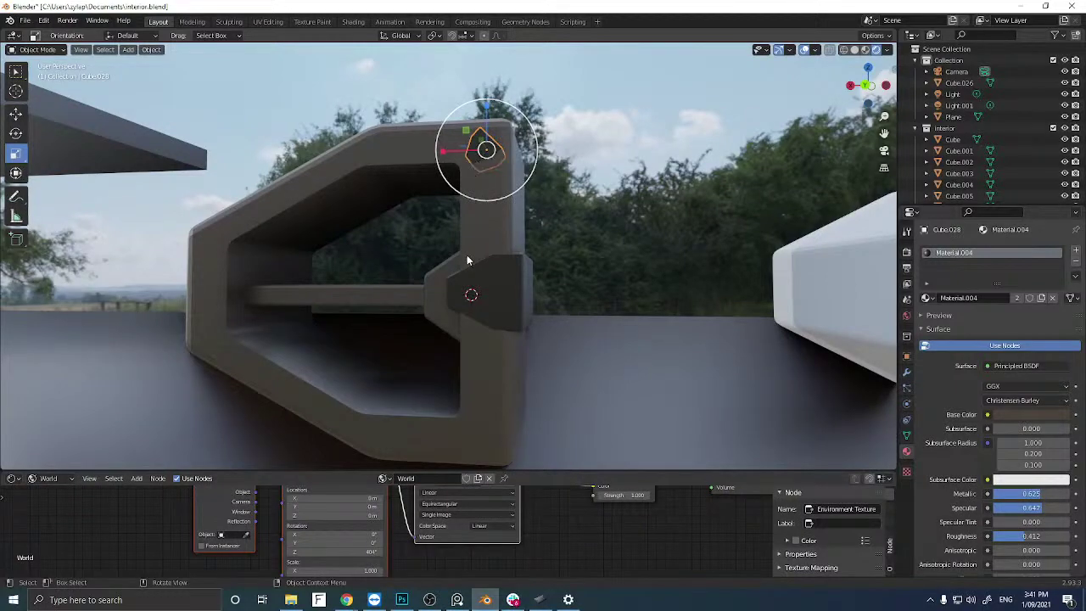
click(869, 85)
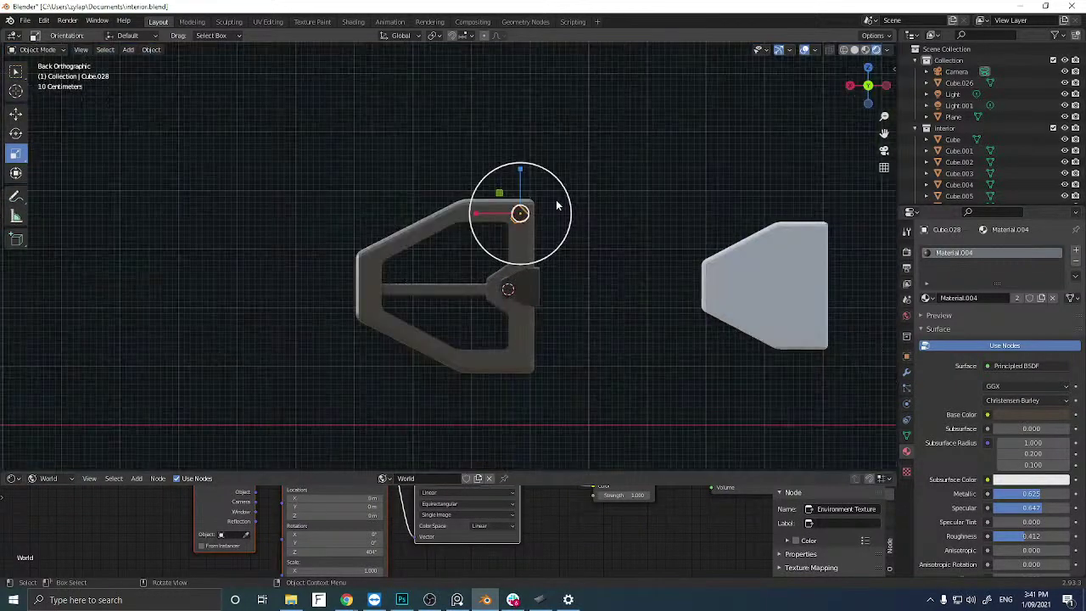
shift+middle_drag(541, 209, 438, 230)
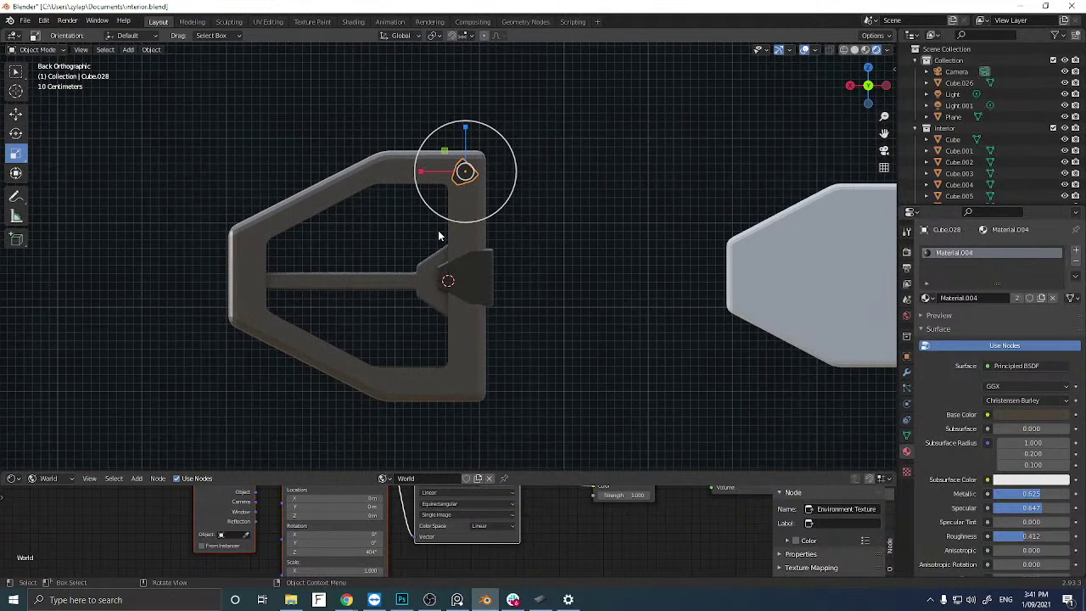
key(shift+d)
right_click(438, 230)
text(r180)
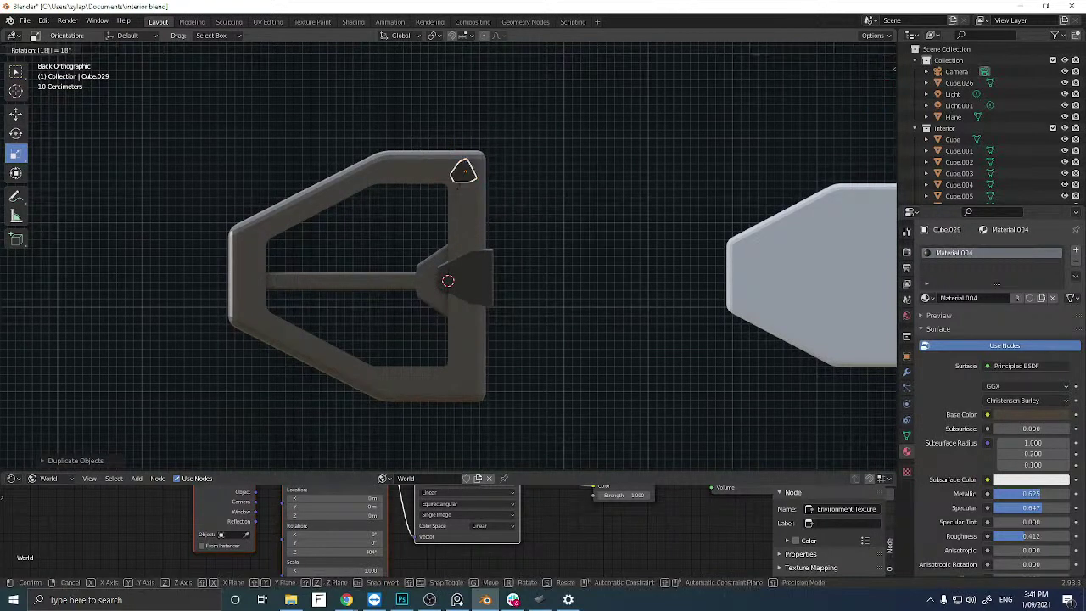
key(Return)
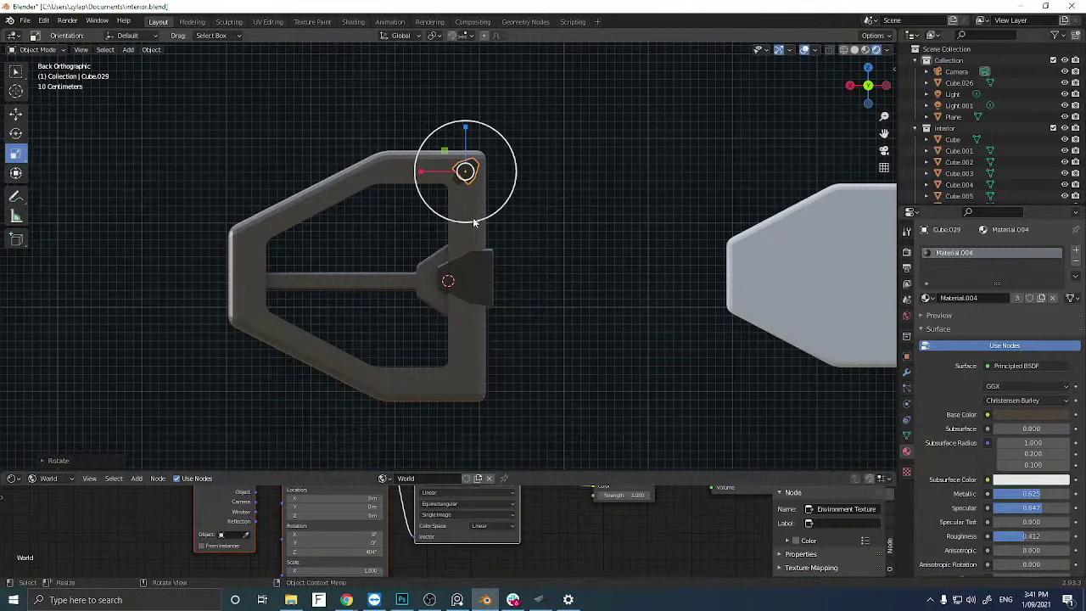
click(17, 114)
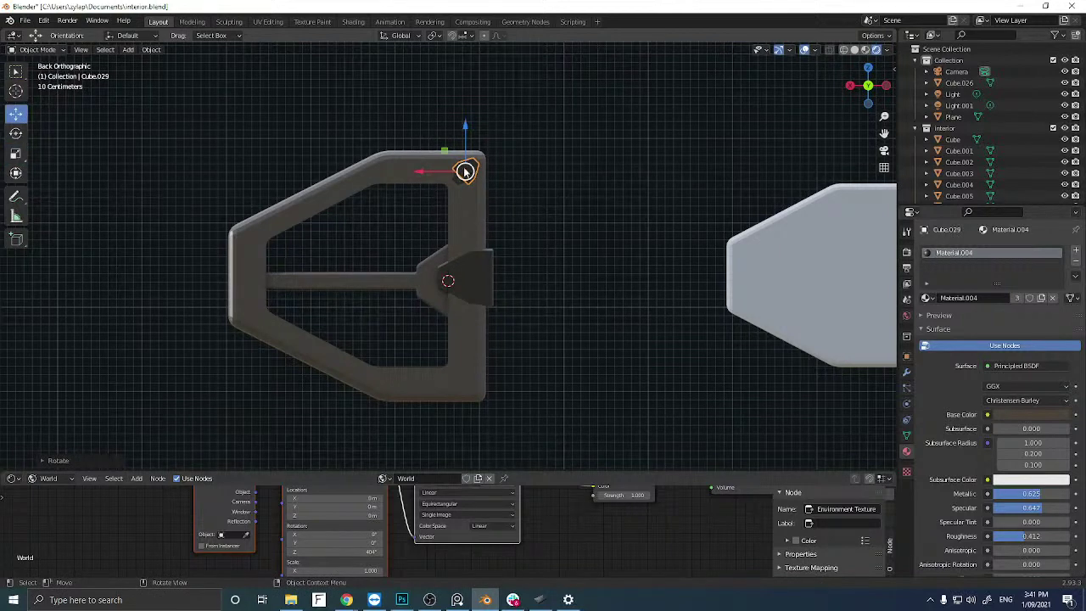
drag(465, 141, 449, 354)
text(r)
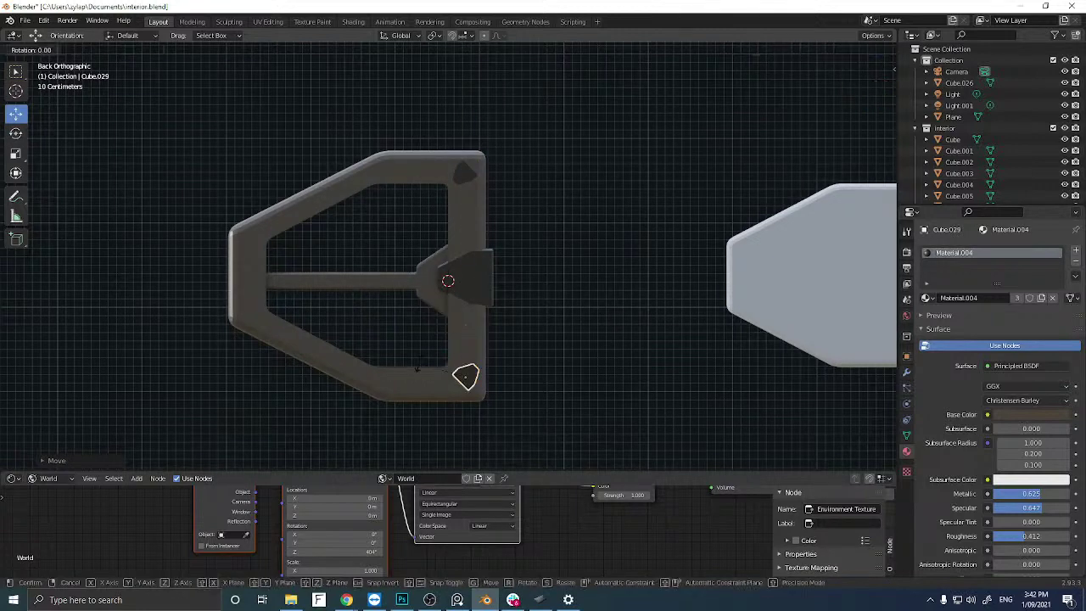
text(-45)
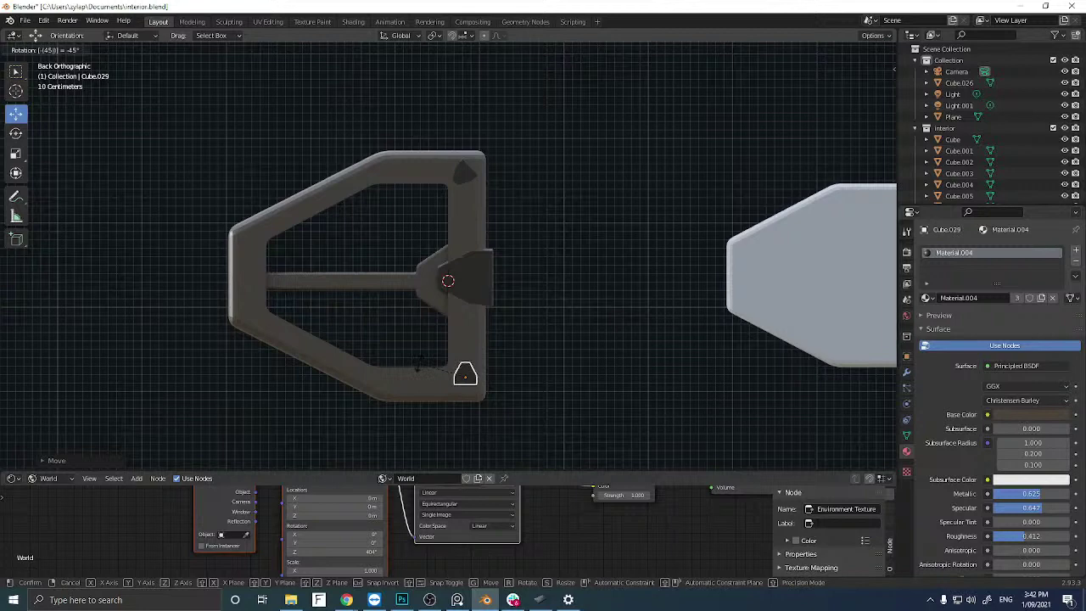
key(Return)
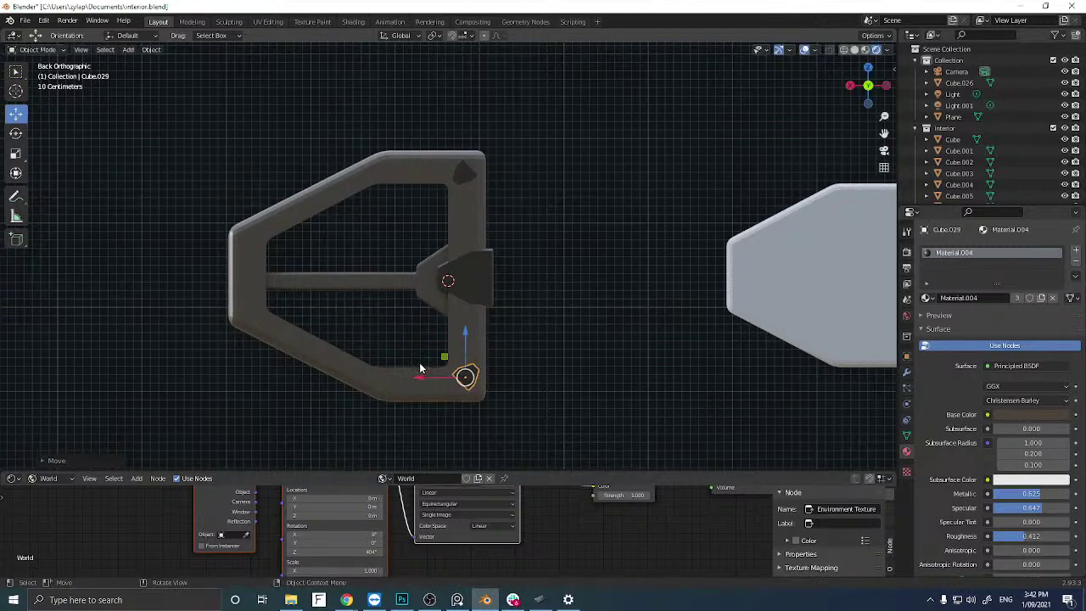
Rotate the lower corner block by -90° so it mirrors the upper one.
key(r)
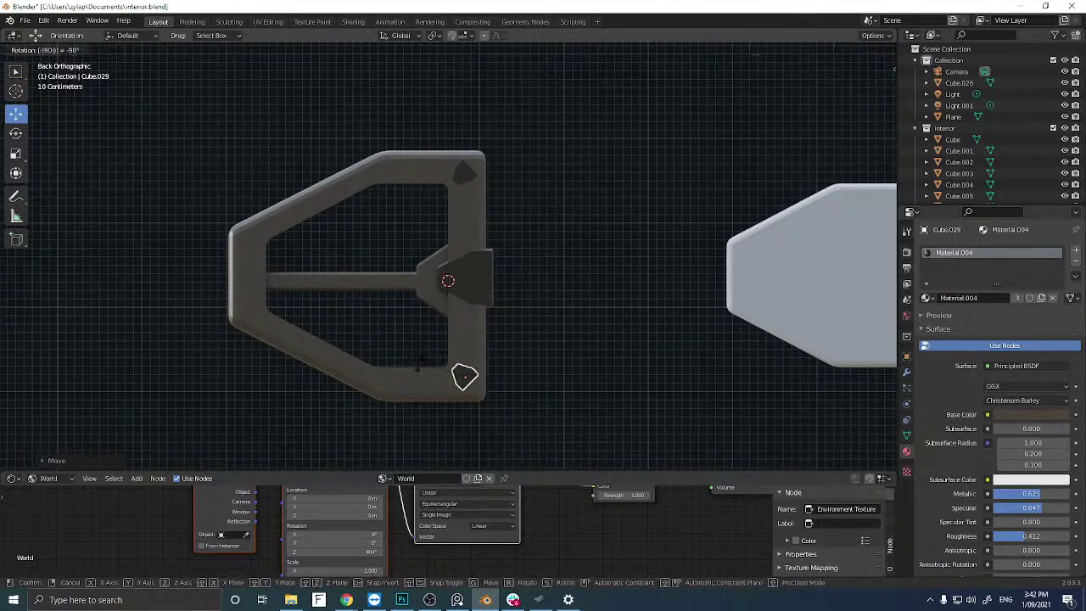
key(Escape)
click(425, 346)
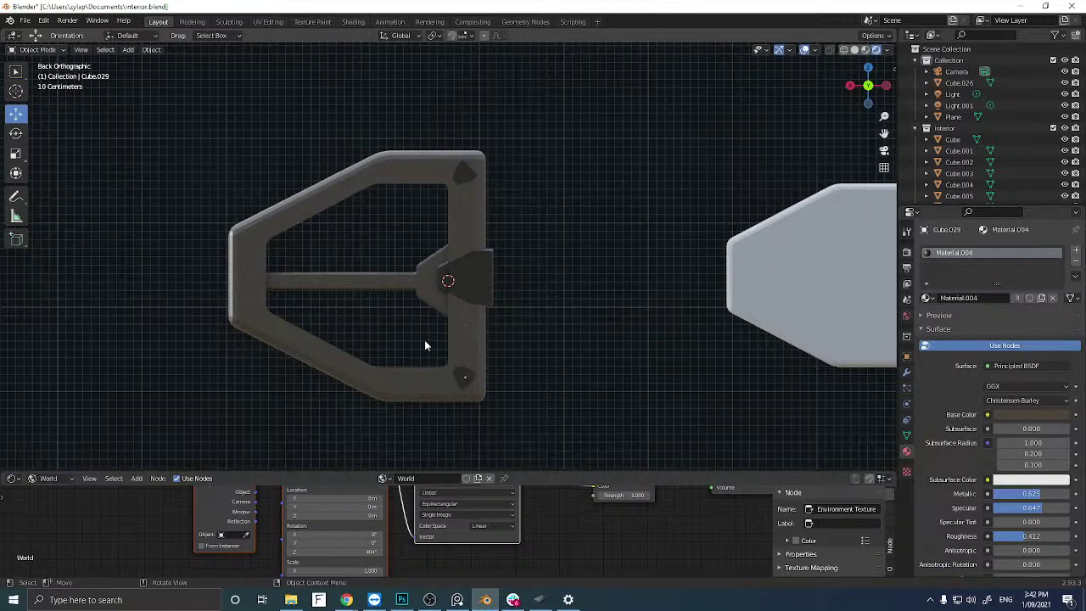
Duplicate the lower corner block and move the copy about 2.6 m along X and 1.1 m up to the middle of the frame's narrow end.
click(463, 378)
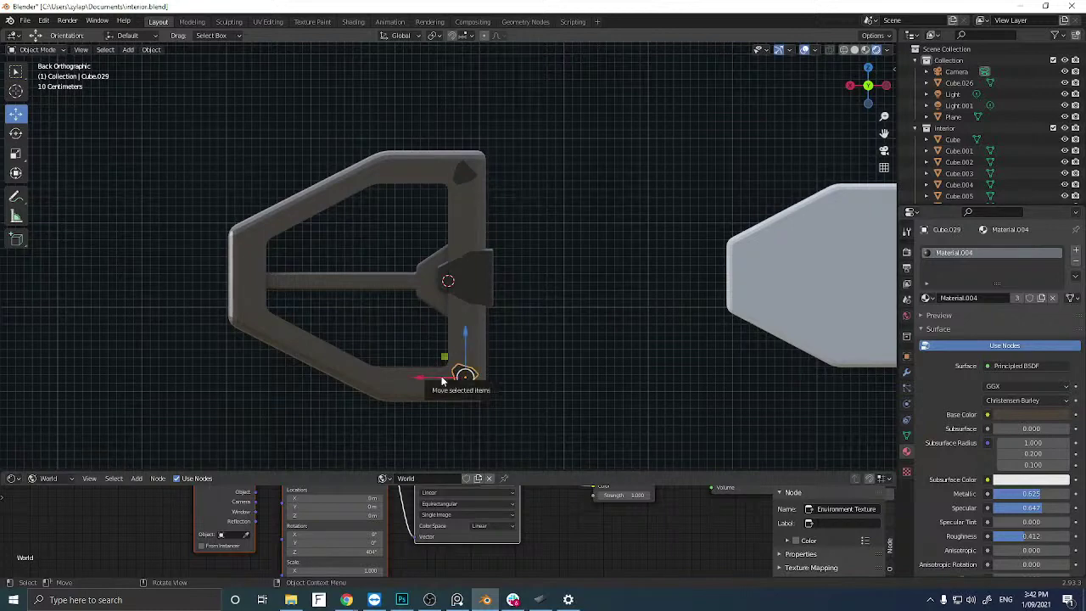
key(shift+d)
key(Escape)
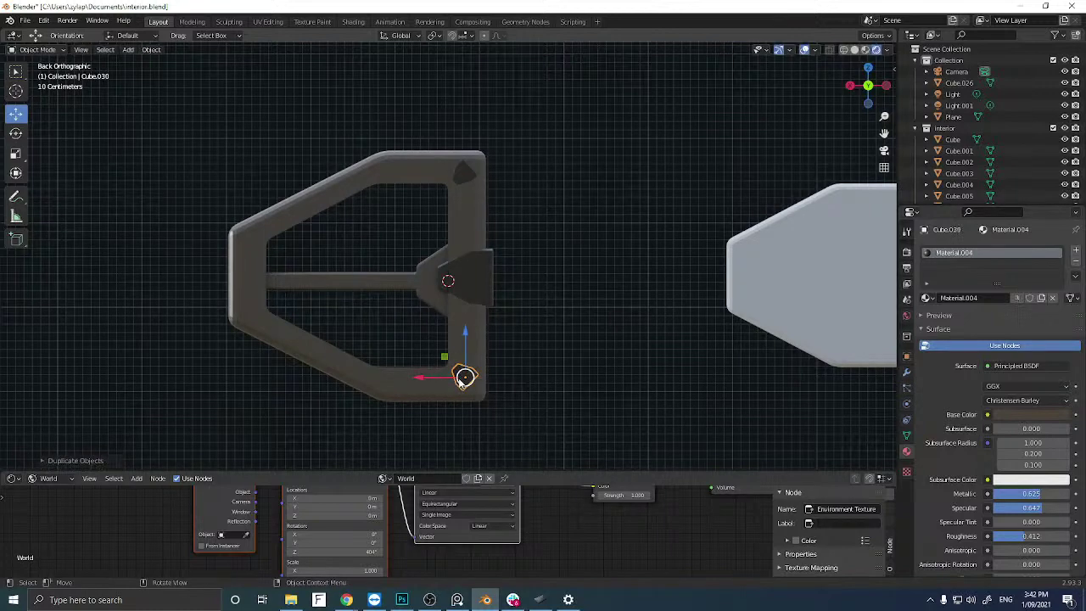
key(g)
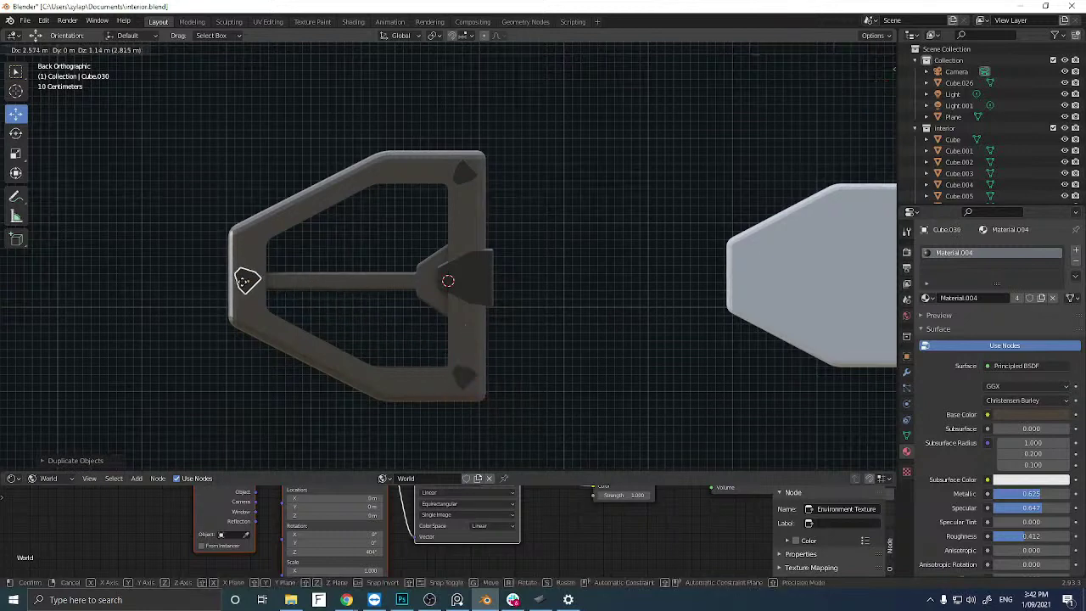
click(246, 284)
Rotate the narrow-end block by 90° and a further 45°, and shift it about 0.04 m along X to centre it on the frame wall.
text(r)
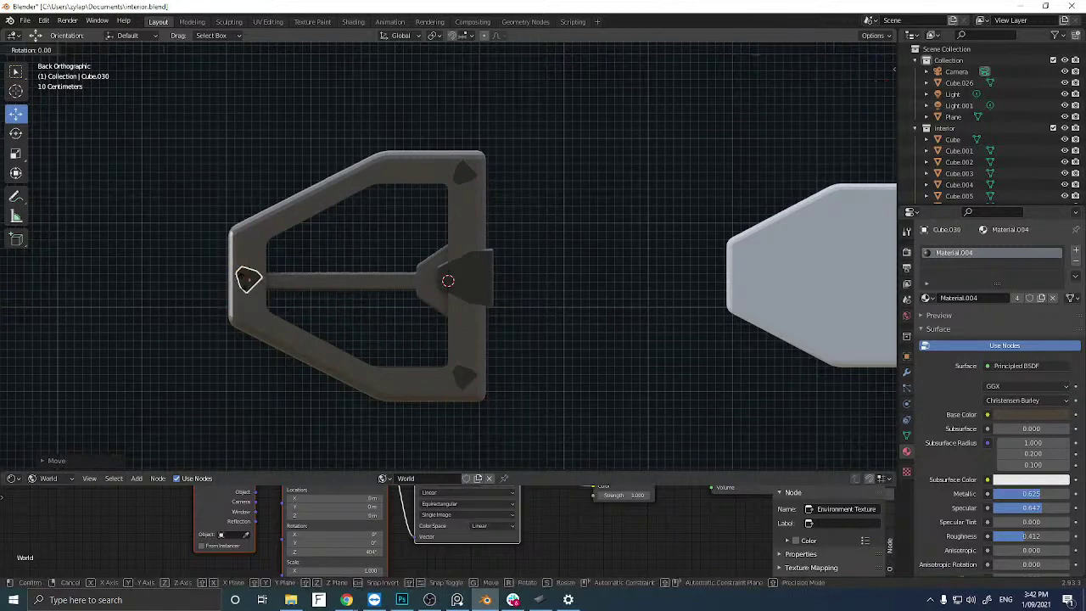
text(90)
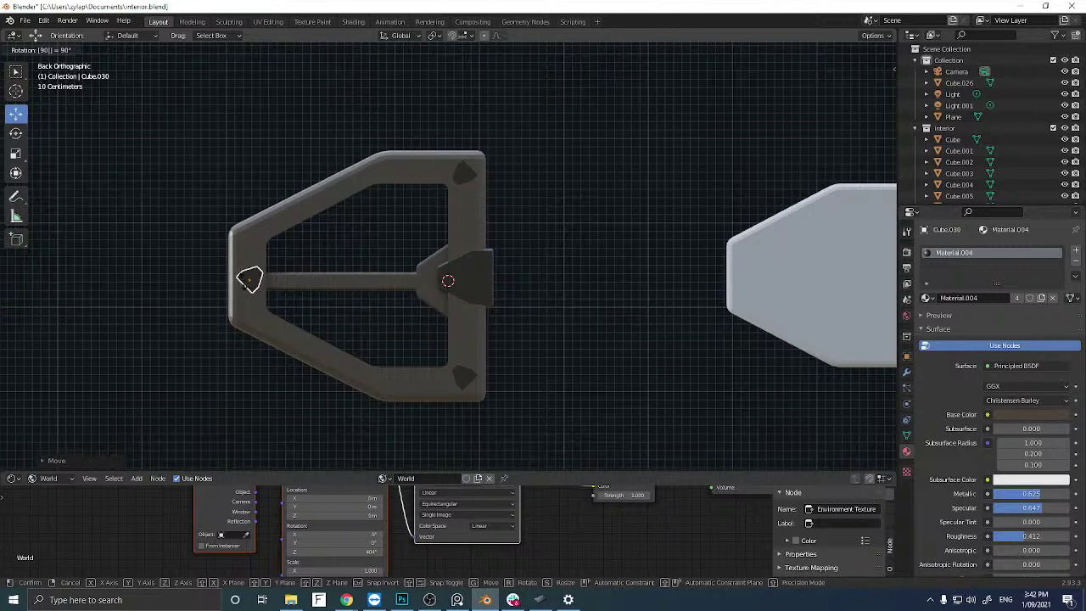
key(Return)
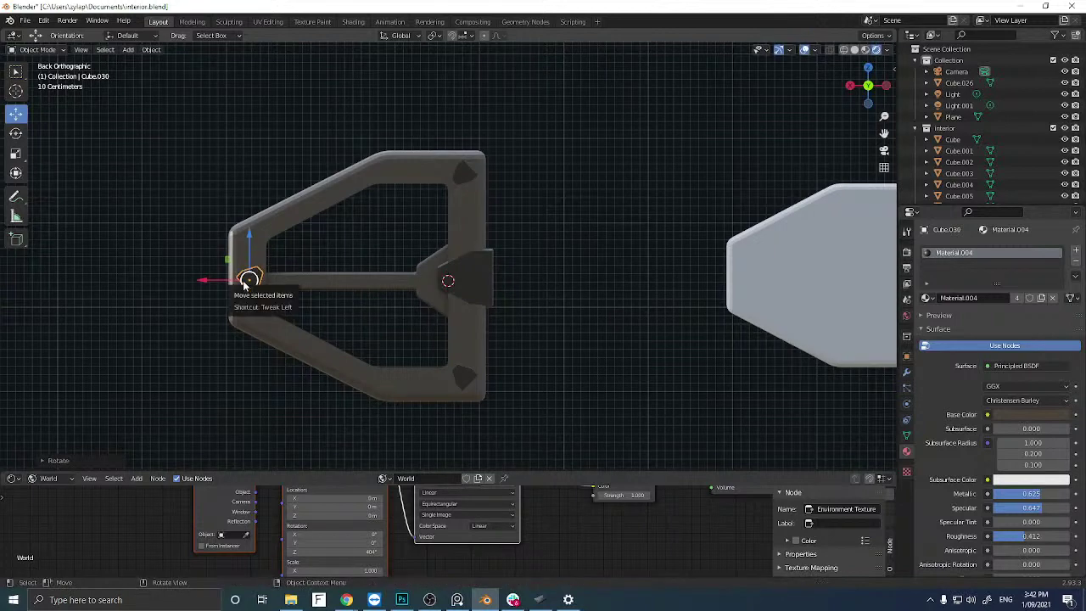
text(r45)
key(Return)
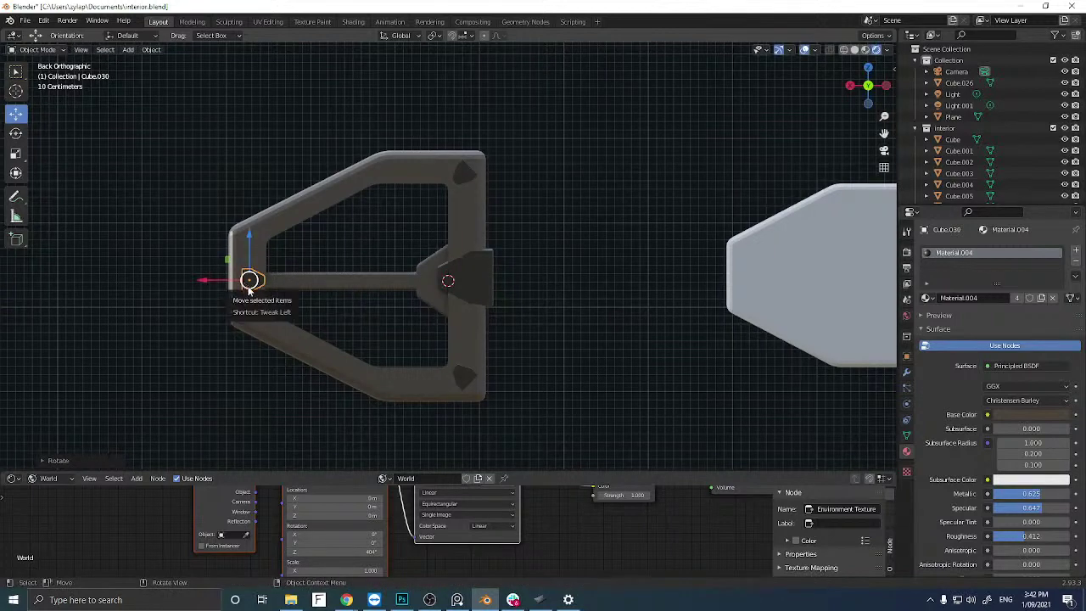
key(g)
key(x)
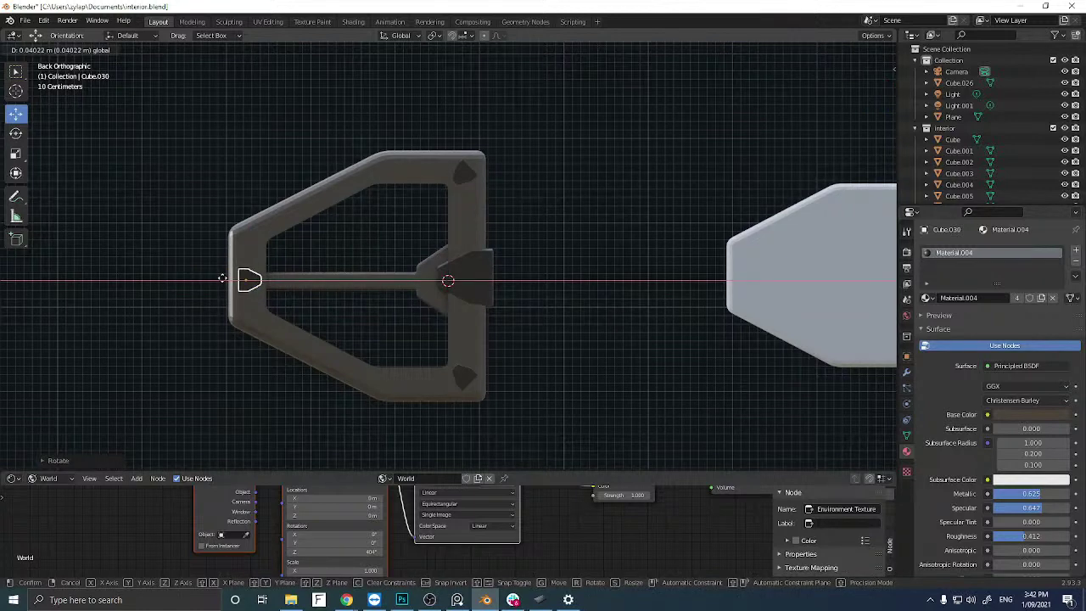
click(223, 280)
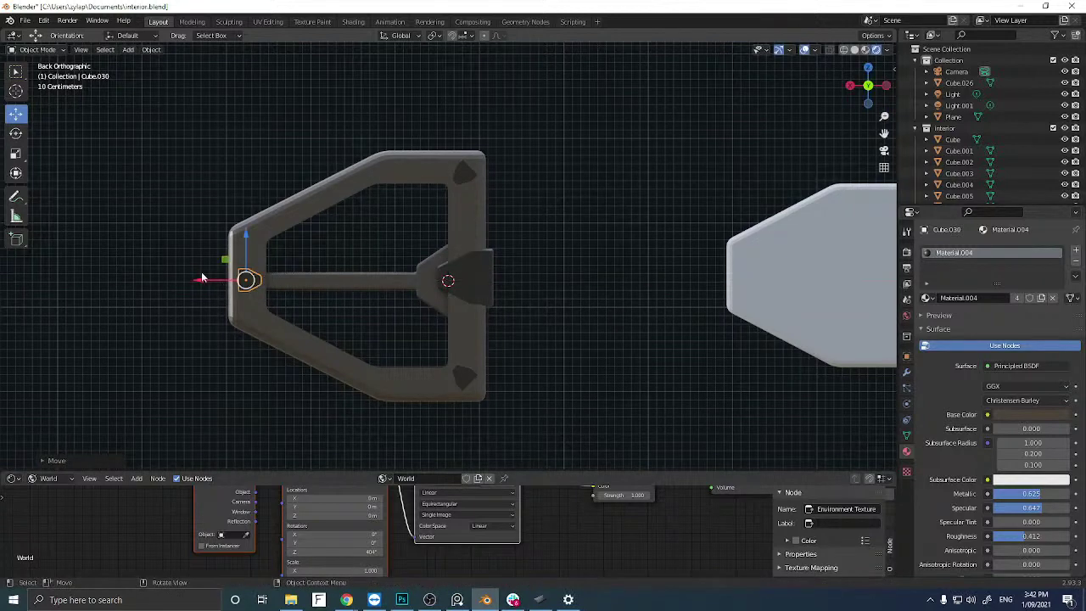
middle_drag(228, 352, 256, 321)
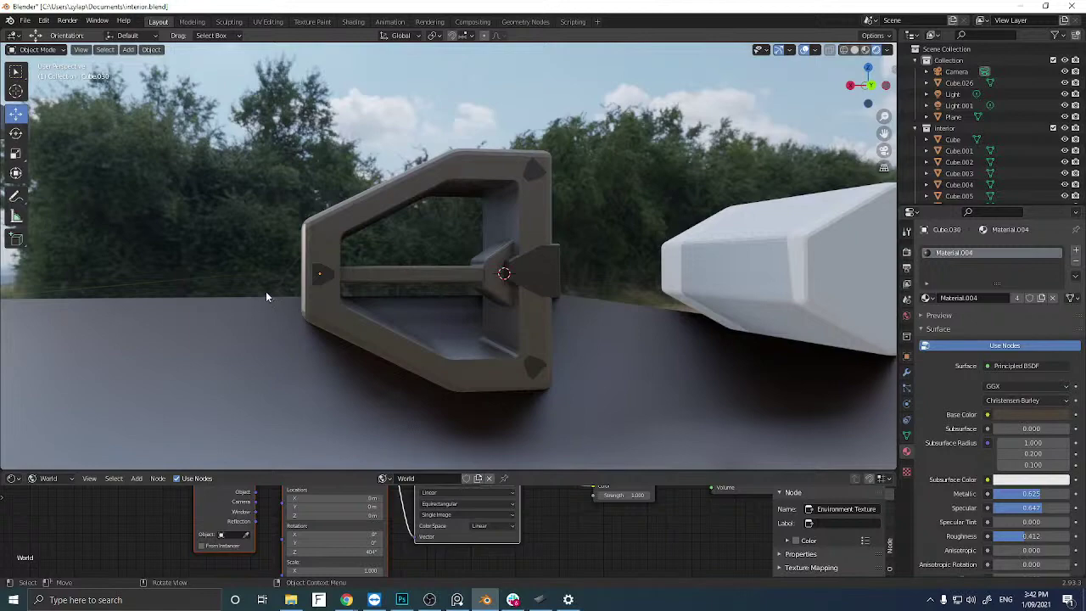
middle_drag(256, 286, 311, 284)
scroll(299, 284, up, 2)
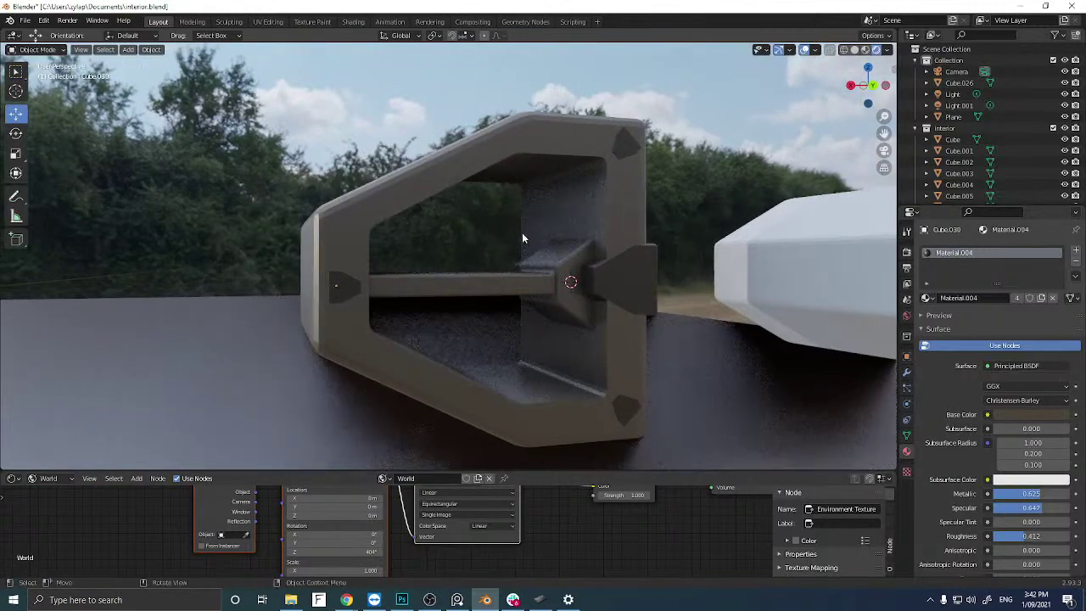
Add a cube at the 3D cursor inside the hollow frame and bevel all of its edges.
click(608, 274)
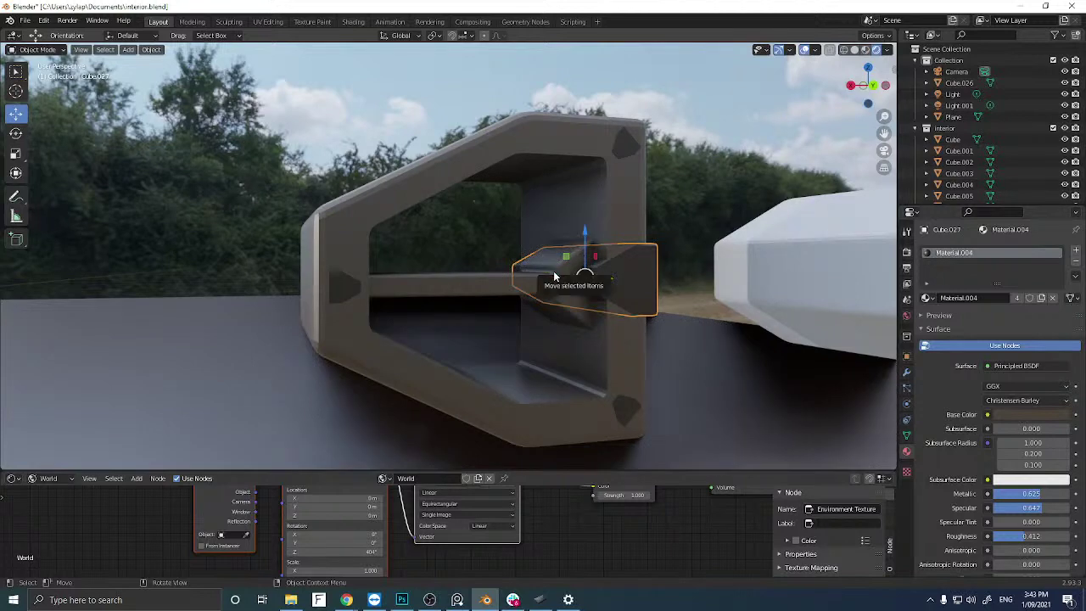
key(shift+a)
click(588, 282)
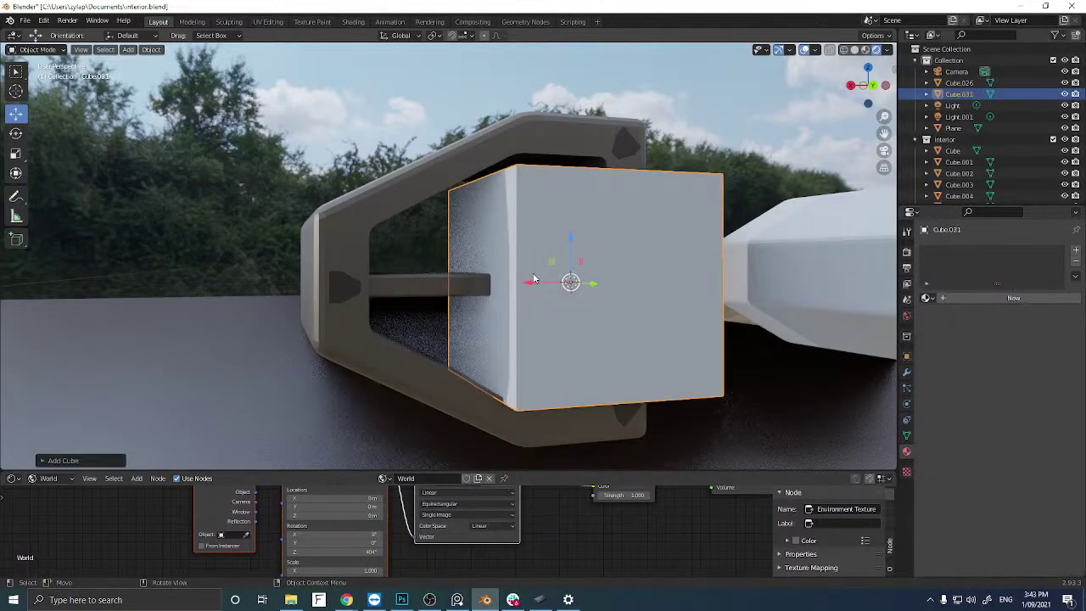
key(Tab)
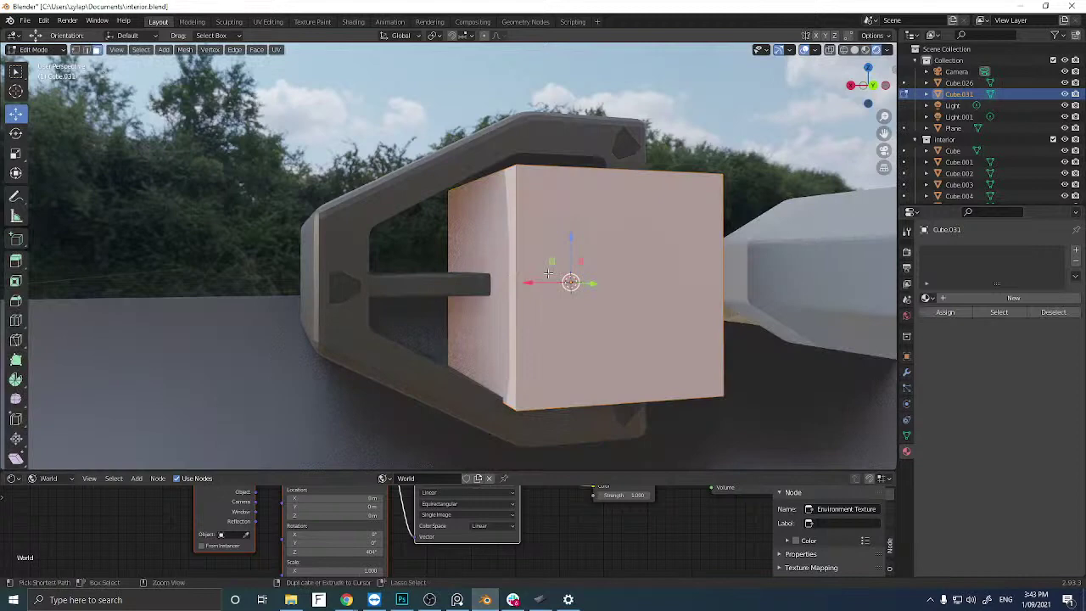
key(ctrl+b)
click(523, 277)
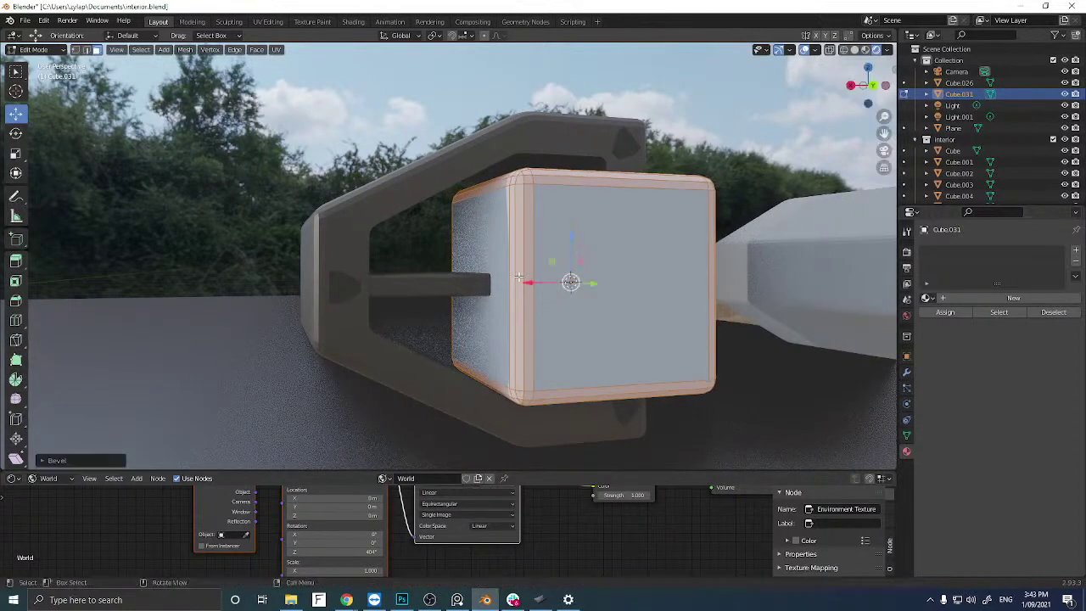
Scale the bevelled cube down and stretch it along Z into a narrow vertical bar spanning the frame's opening.
key(Tab)
key(s)
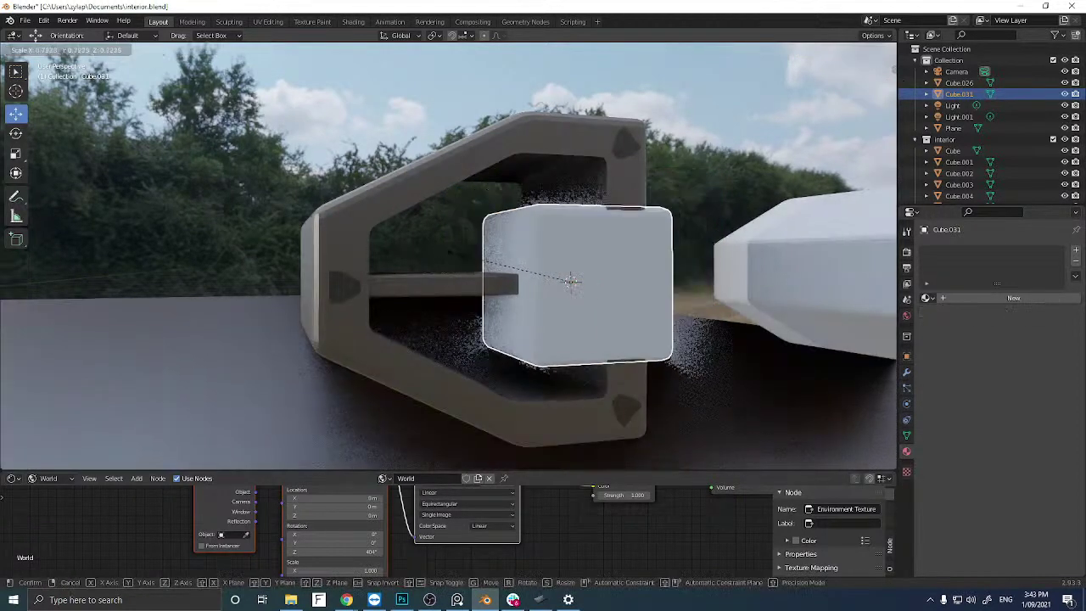
click(531, 258)
middle_drag(516, 269, 420, 225)
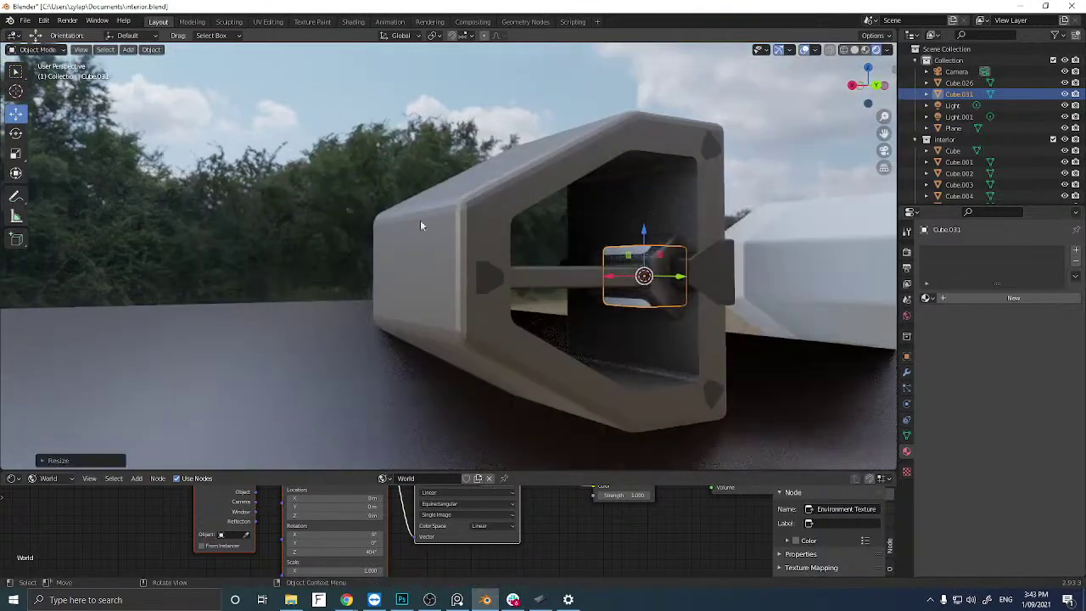
click(15, 153)
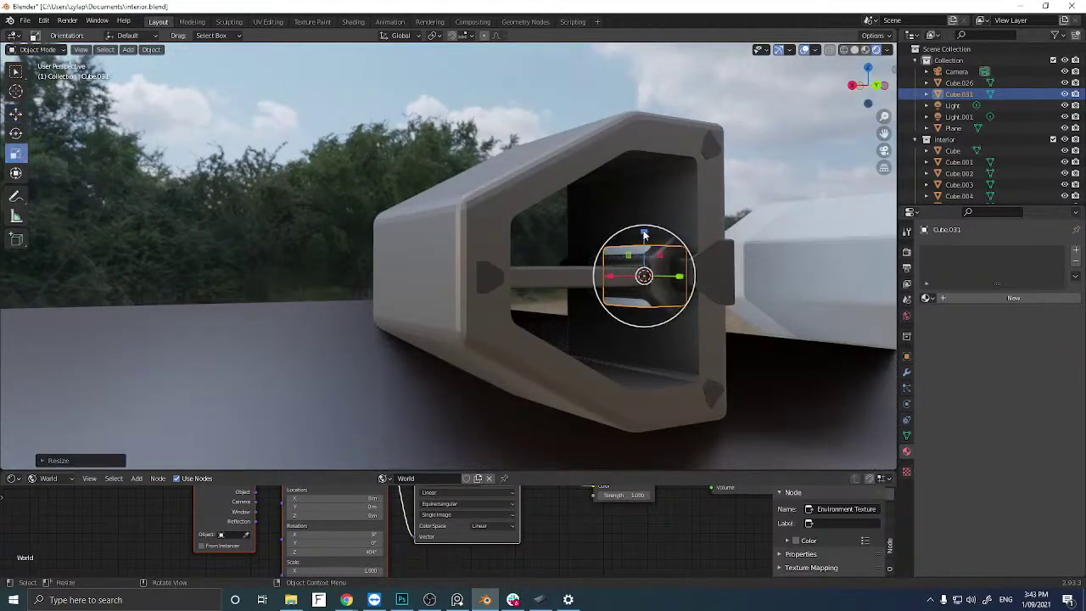
drag(645, 231, 646, 104)
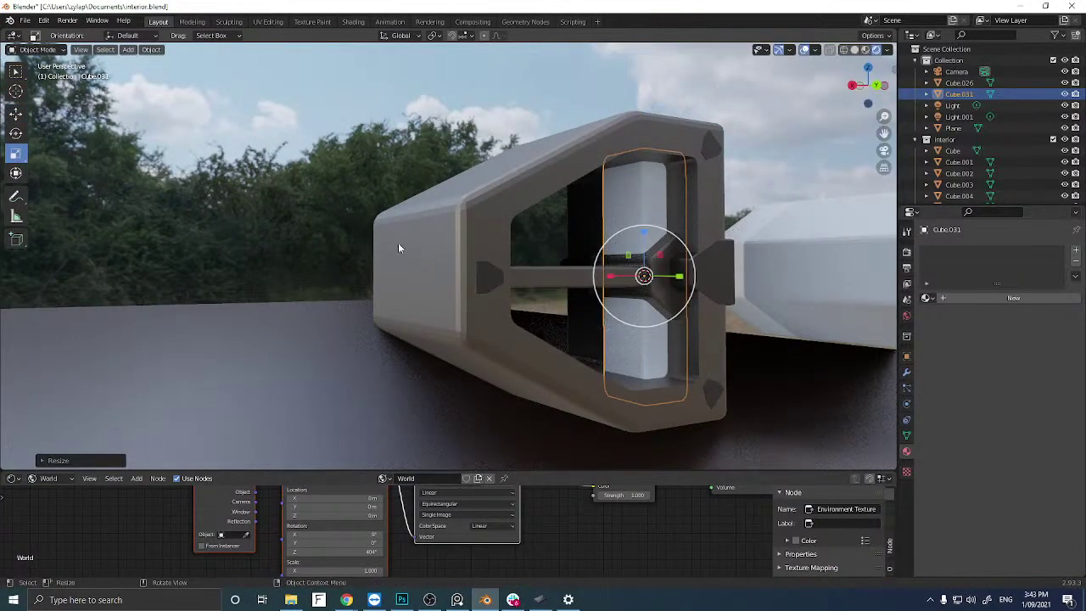
key(s)
click(546, 230)
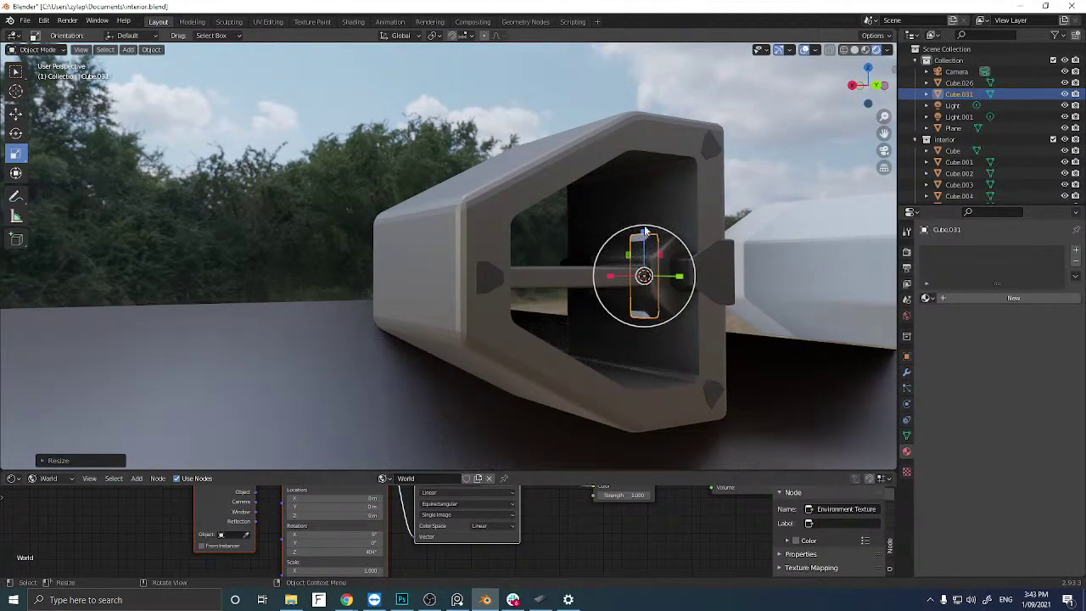
drag(644, 233, 645, 137)
middle_drag(645, 137, 567, 206)
Slim the vertical bar further, stretching it along Z to the opening's height and shifting it along Y toward the front frame.
click(15, 113)
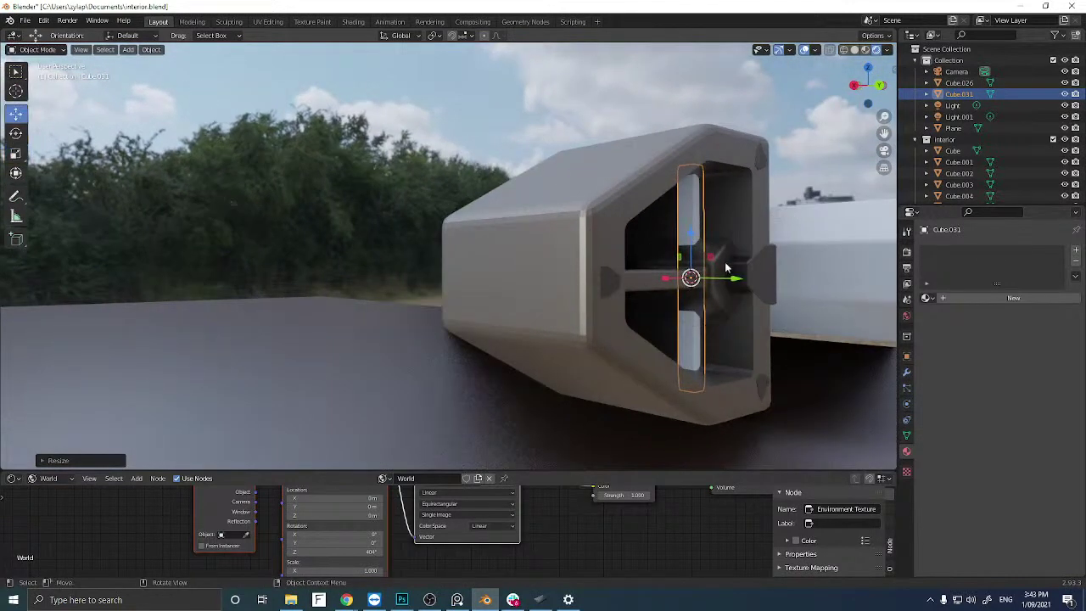
drag(726, 281, 763, 281)
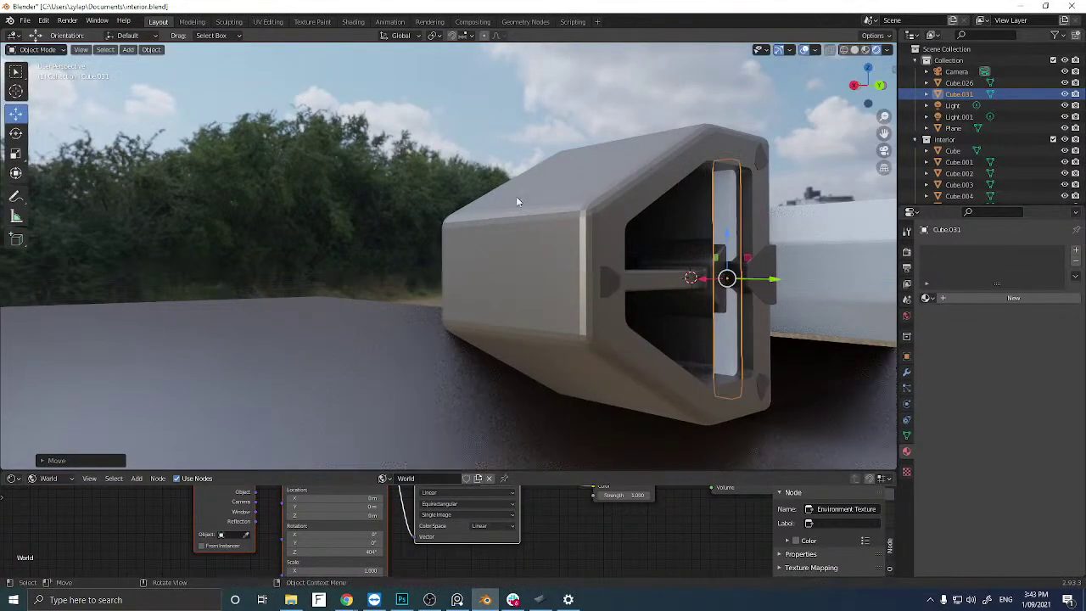
key(s)
click(535, 176)
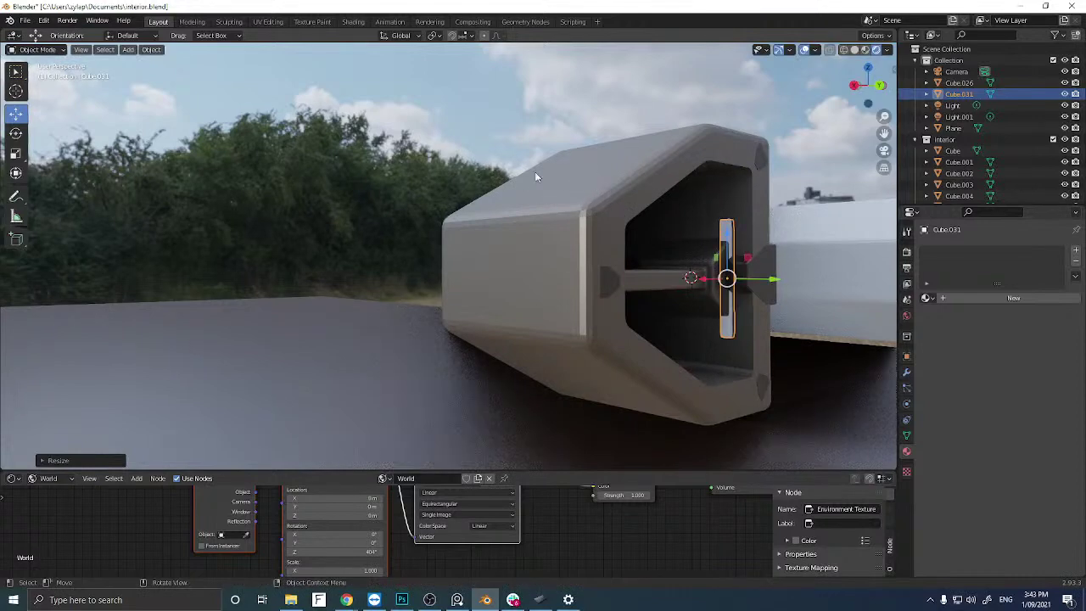
click(15, 152)
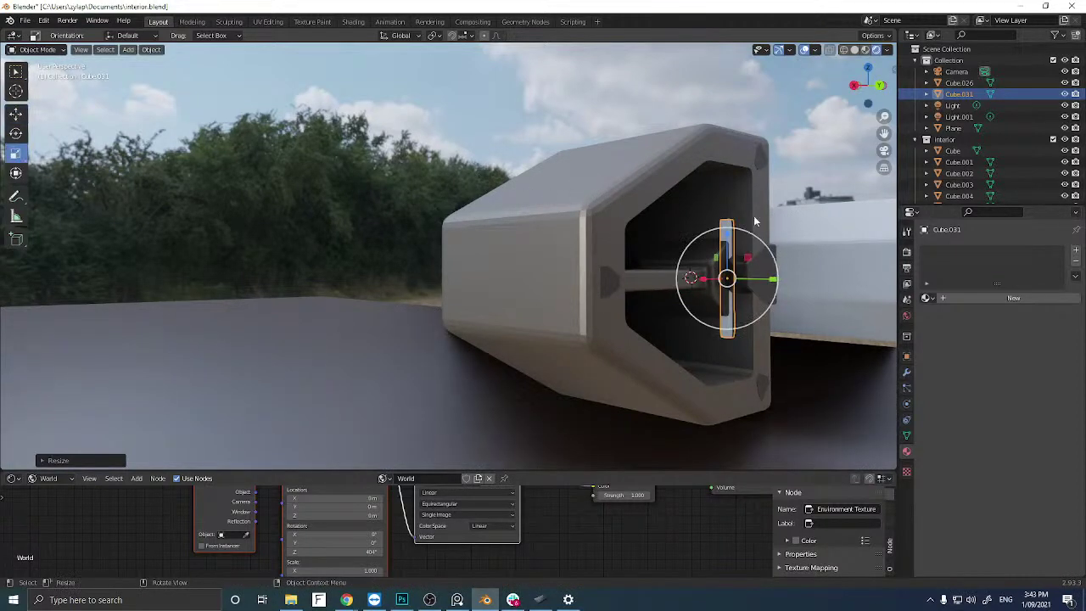
drag(727, 225, 726, 173)
click(15, 112)
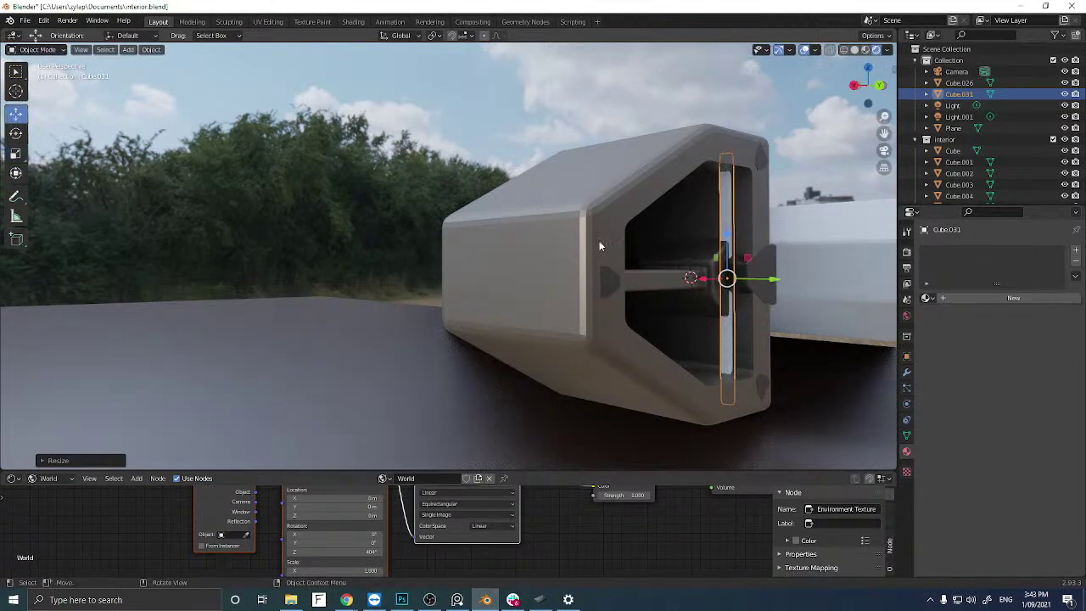
drag(758, 278, 769, 277)
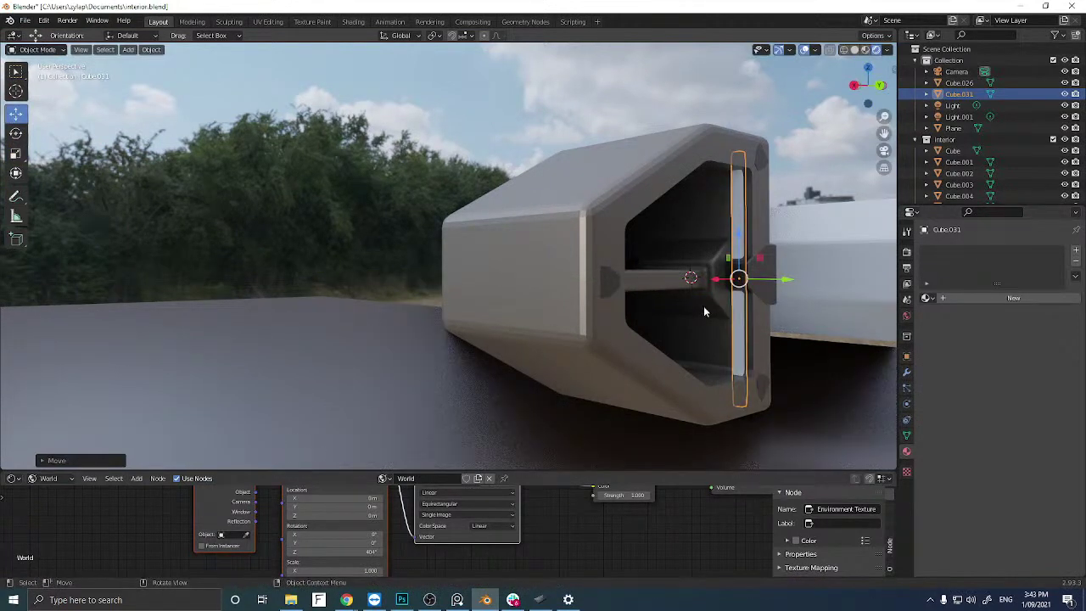
Add the frame's central bracket to the selection and link its Material.004 to the vertical bar.
click(764, 290)
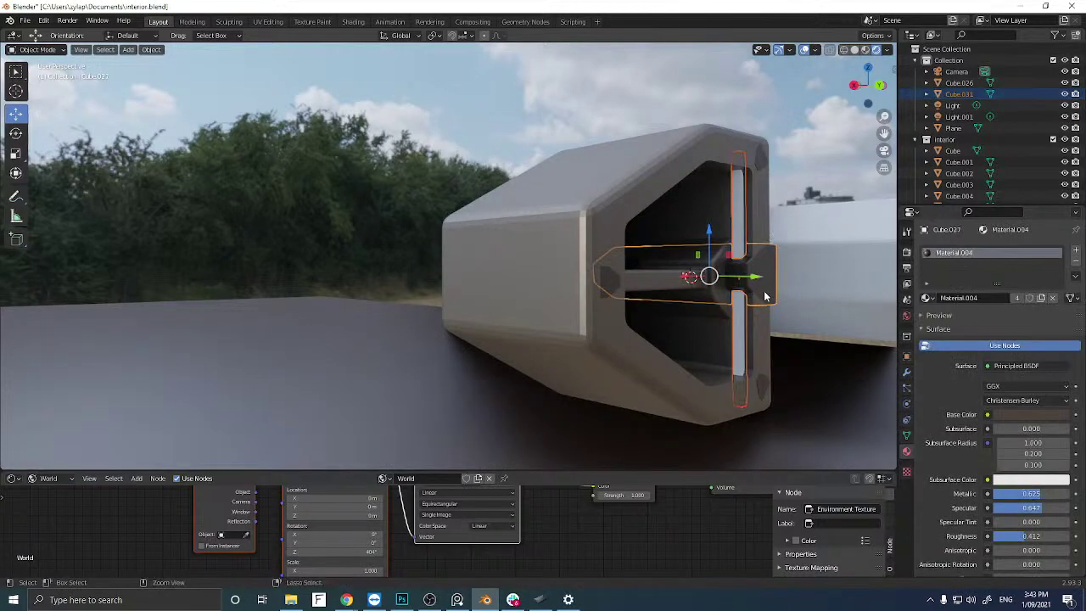
key(ctrl+l)
click(763, 292)
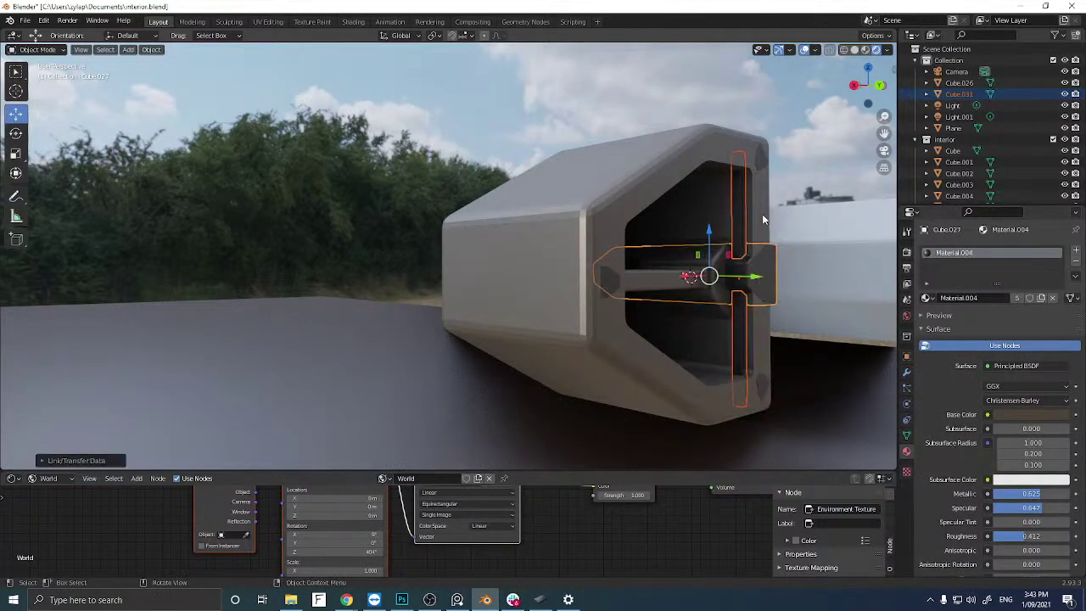
key(shift+d)
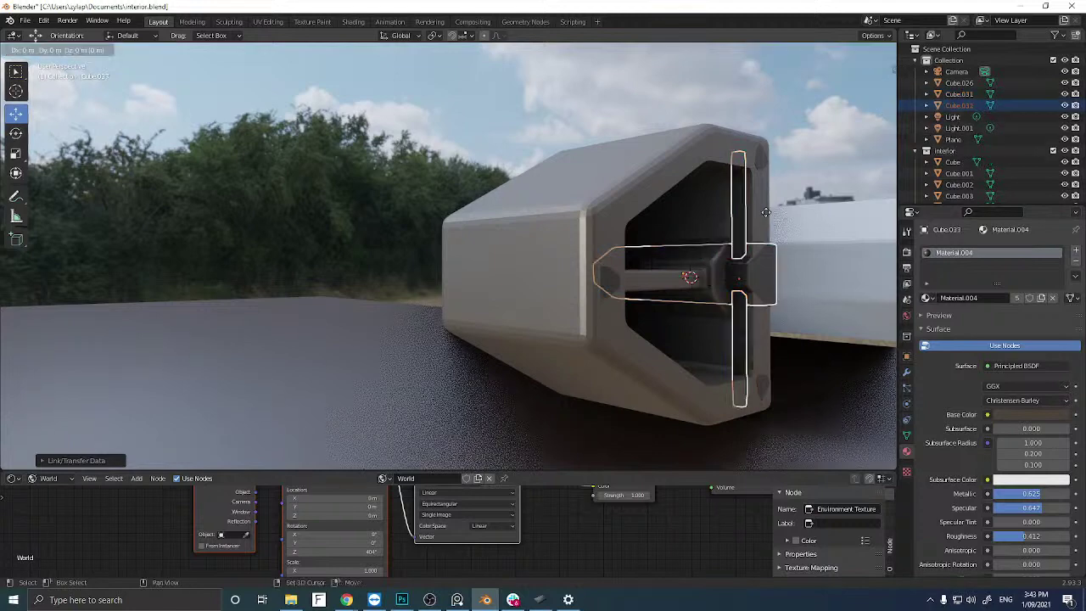
right_click(766, 214)
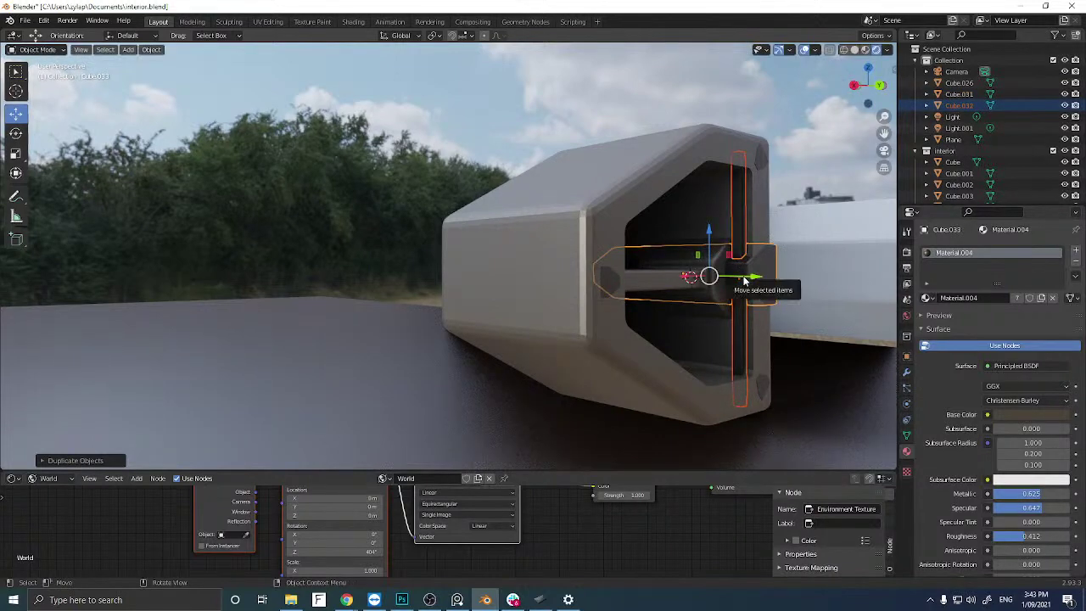
key(ctrl+z)
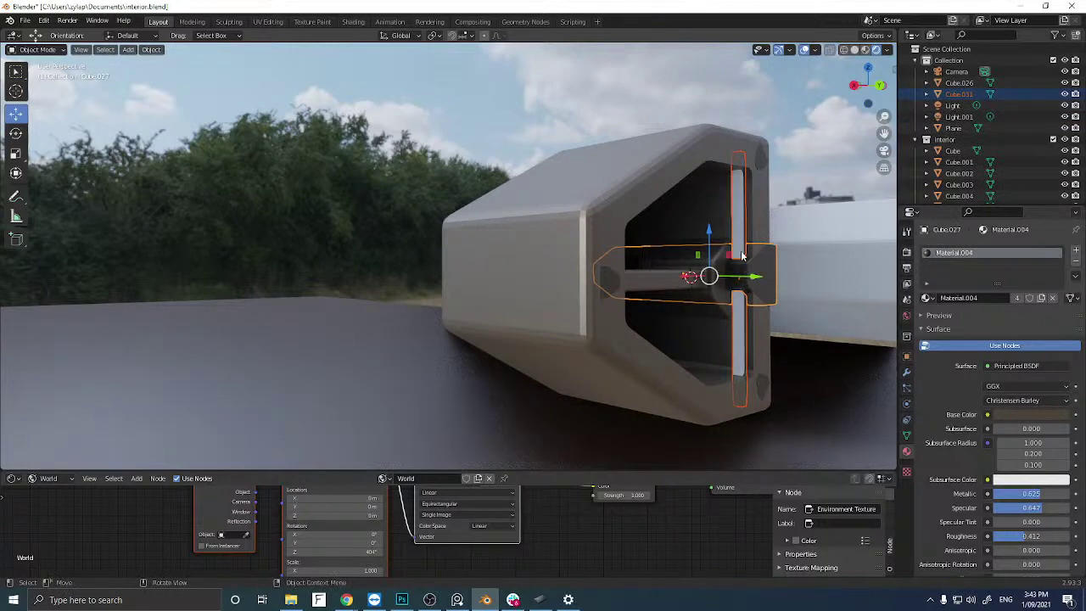
Link Material.004 from the bracket to the vertical bar again, and place a linked duplicate of the bar deeper along Y.
key(ctrl+l)
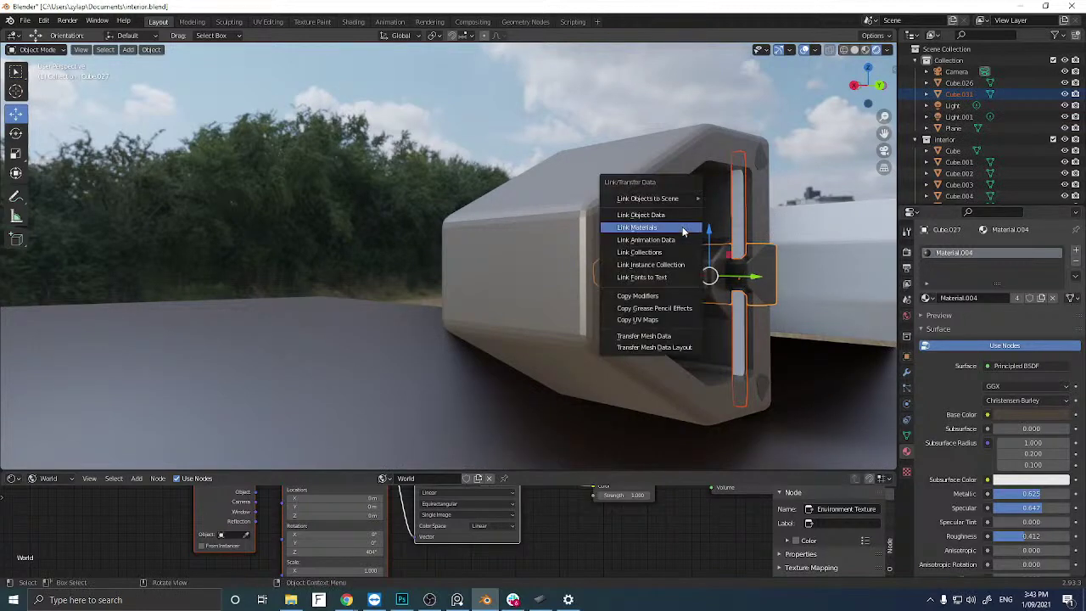
click(684, 229)
click(735, 234)
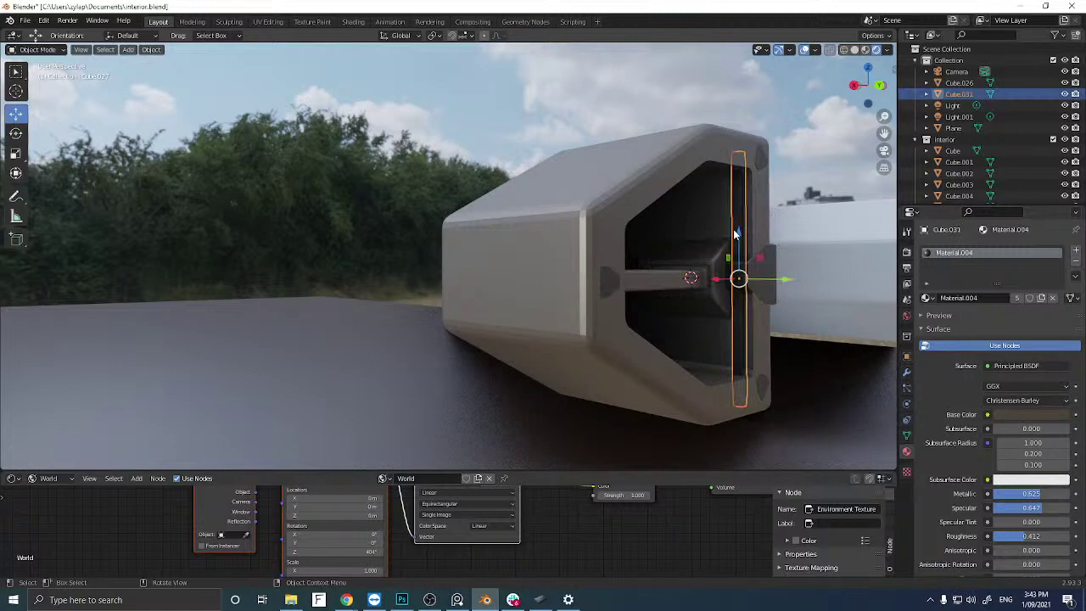
key(alt+d)
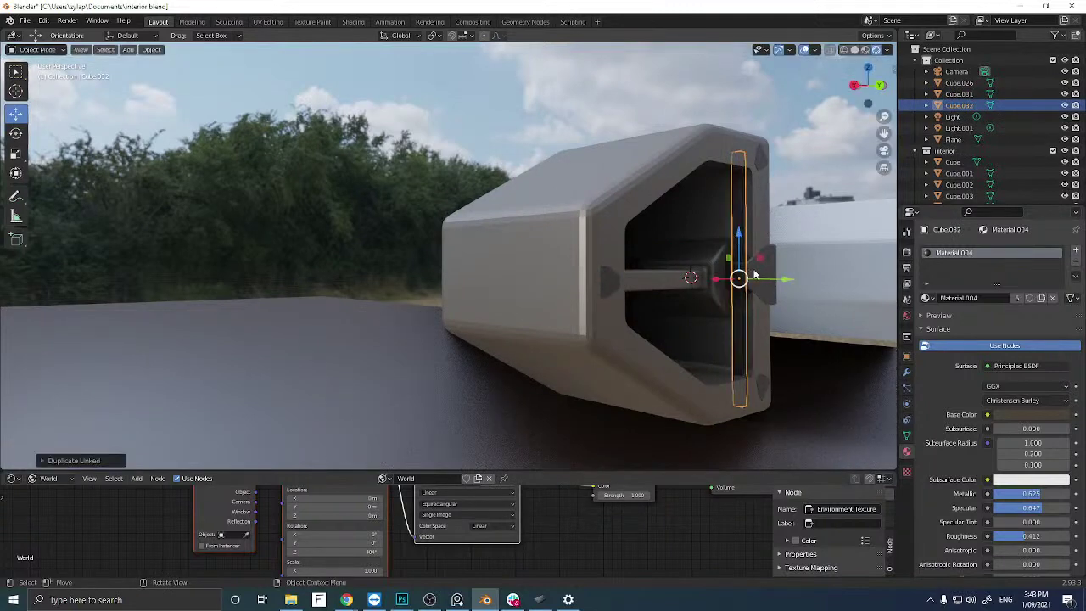
key(y)
click(749, 281)
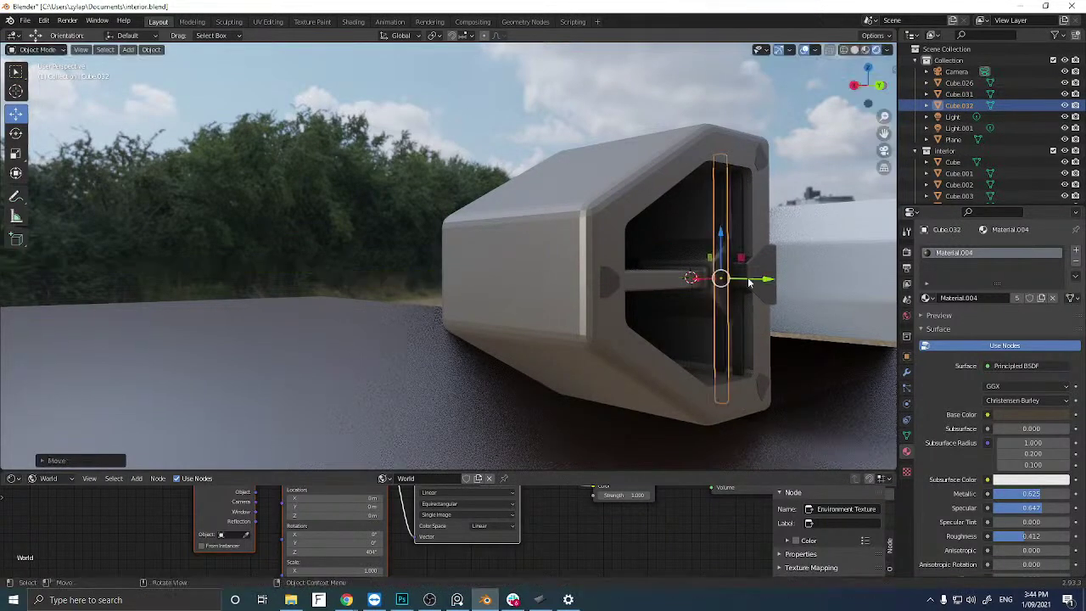
Create two more linked duplicates of the vertical bar, spacing each one evenly deeper into the opening along Y.
key(alt+d)
click(756, 277)
key(g)
key(y)
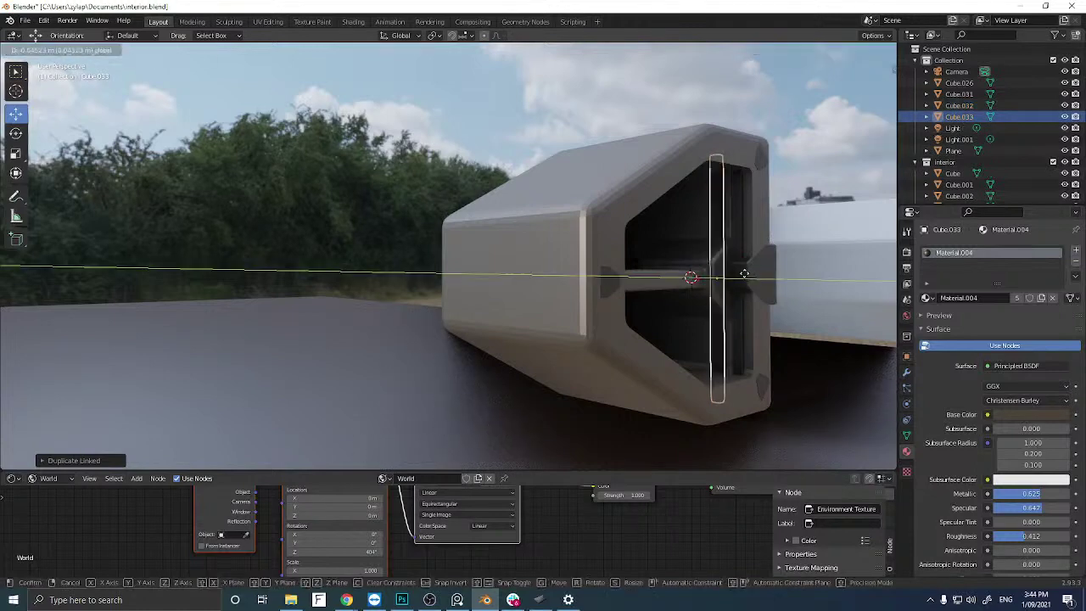
click(733, 272)
key(alt+d)
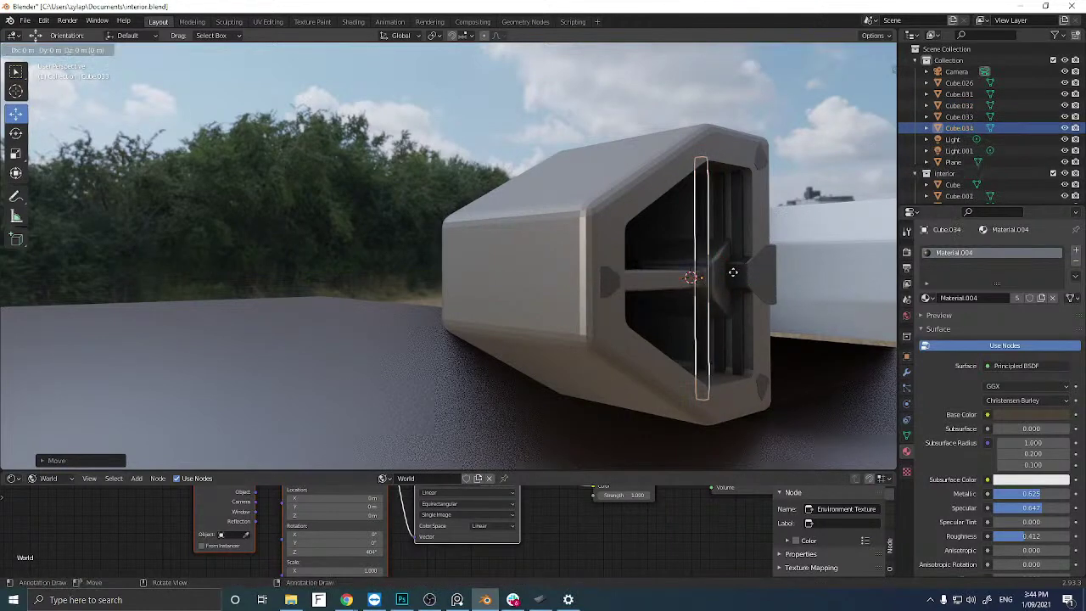
click(750, 279)
key(g)
key(y)
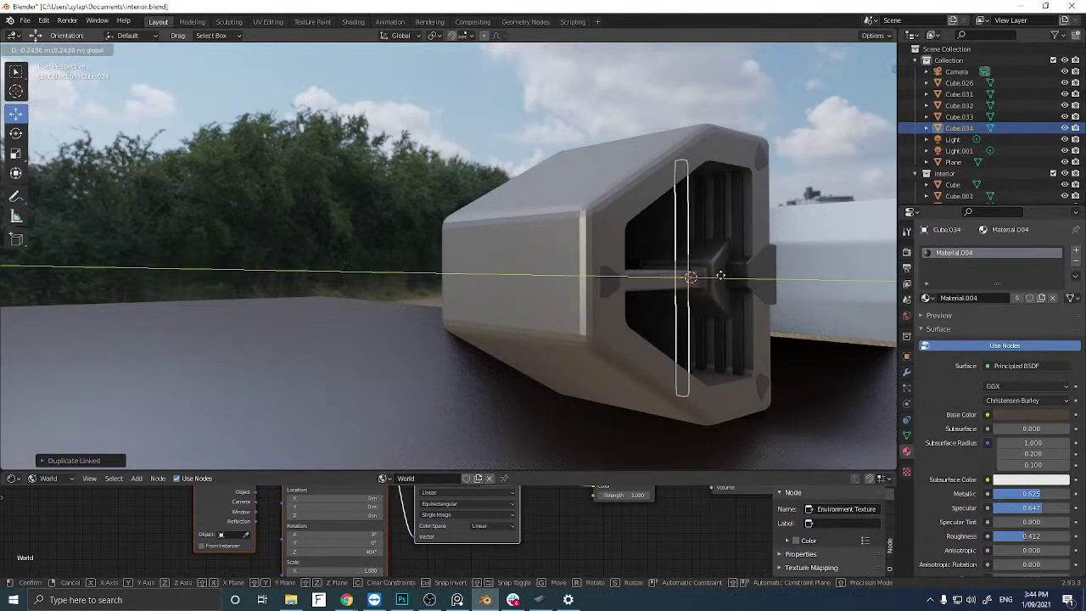
click(747, 292)
Make linked duplicates of all four vertical bars and move the copies along Y to continue the row deeper inside.
middle_drag(747, 292, 647, 310)
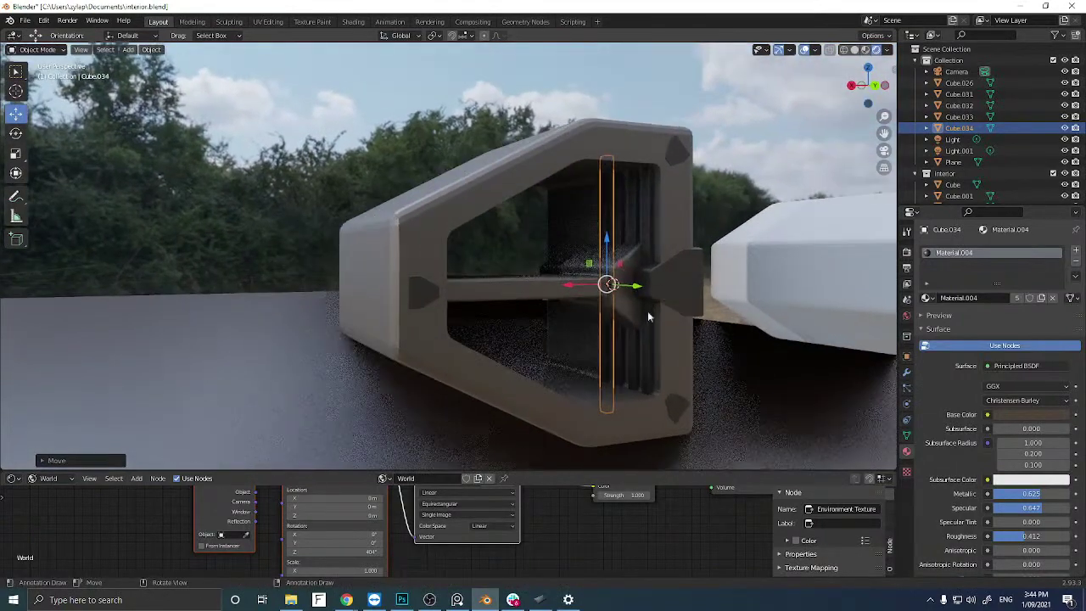
shift+click(625, 380)
shift+click(630, 373)
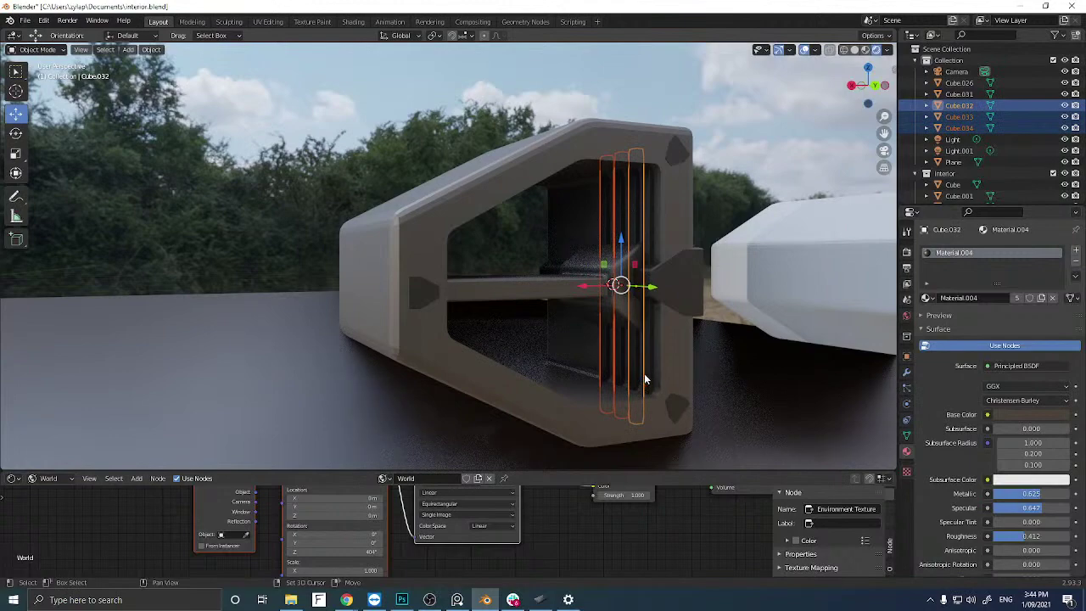
shift+click(644, 374)
key(alt+d)
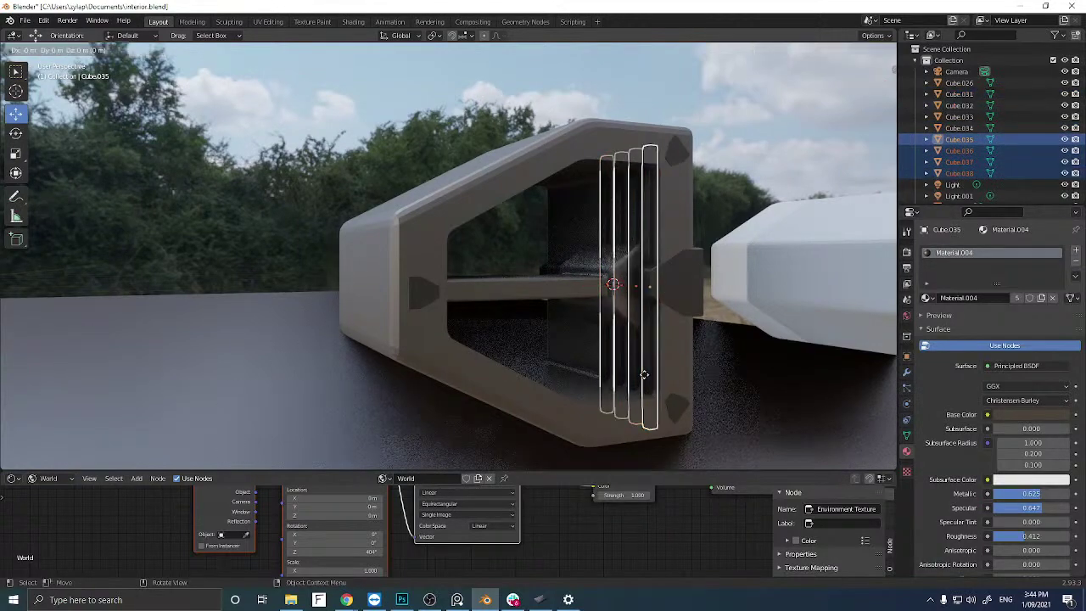
right_click(642, 365)
middle_drag(640, 359, 674, 333)
drag(718, 288, 653, 278)
key(alt+a)
middle_drag(730, 267, 481, 312)
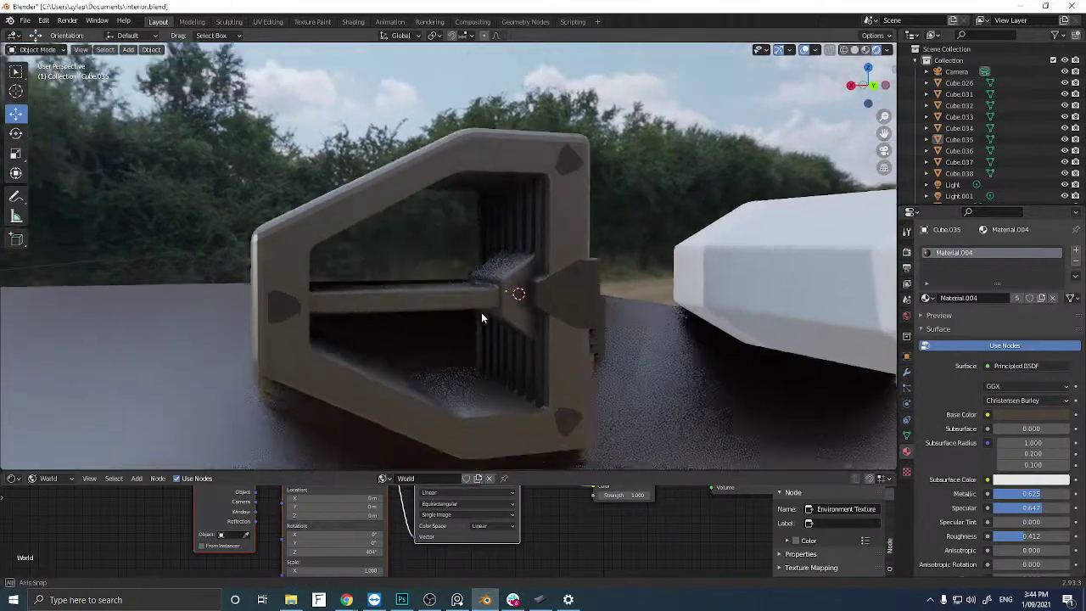
Duplicate the frontmost vertical bar in place and rotate the copy 90° in the back view so it lies horizontally.
click(528, 365)
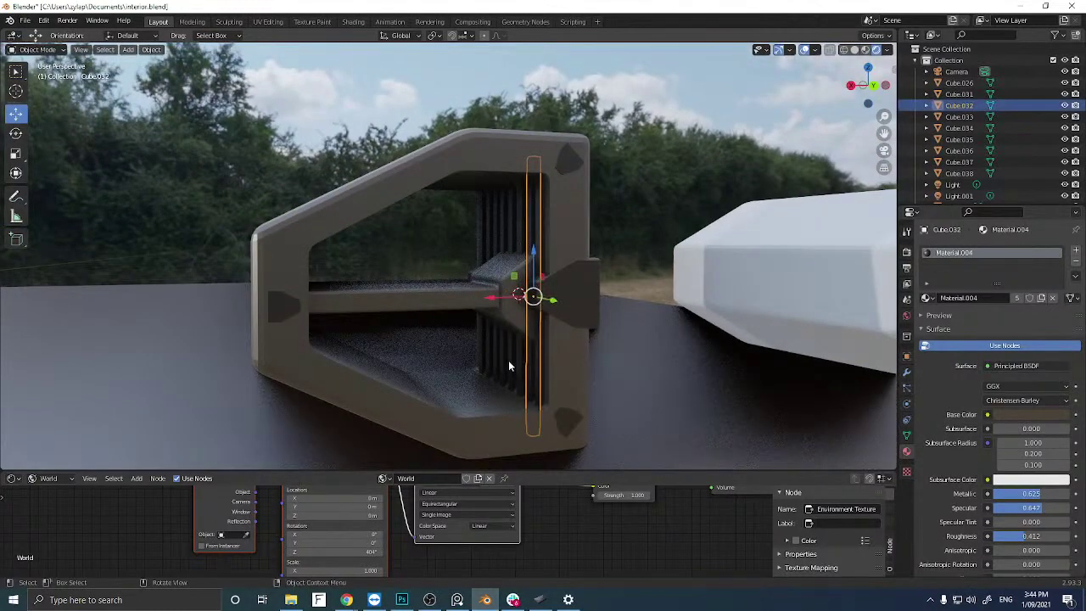
key(shift+d)
right_click(509, 360)
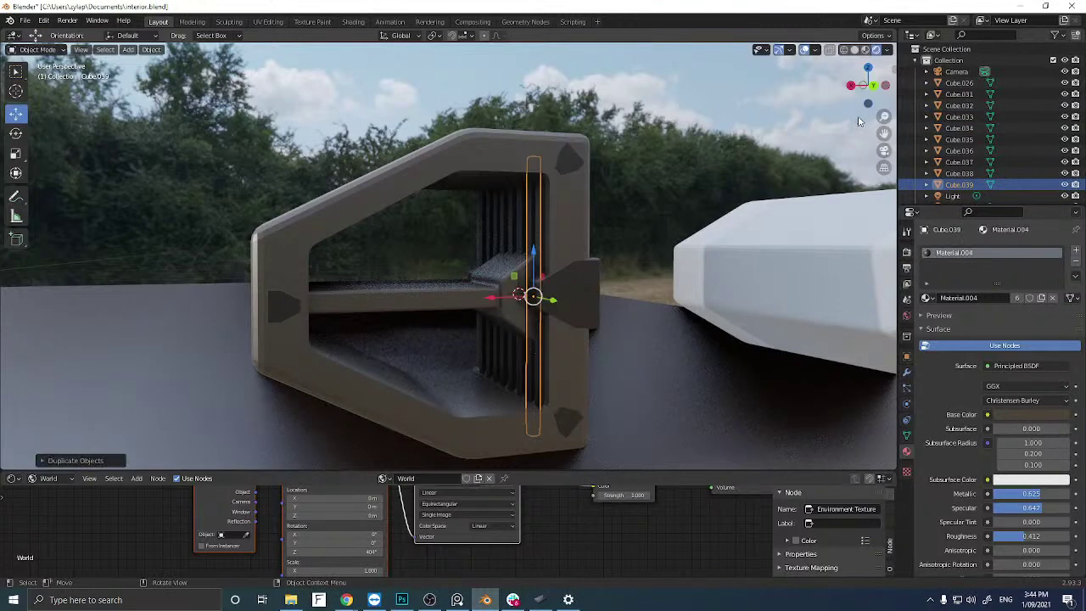
click(873, 85)
text(r)
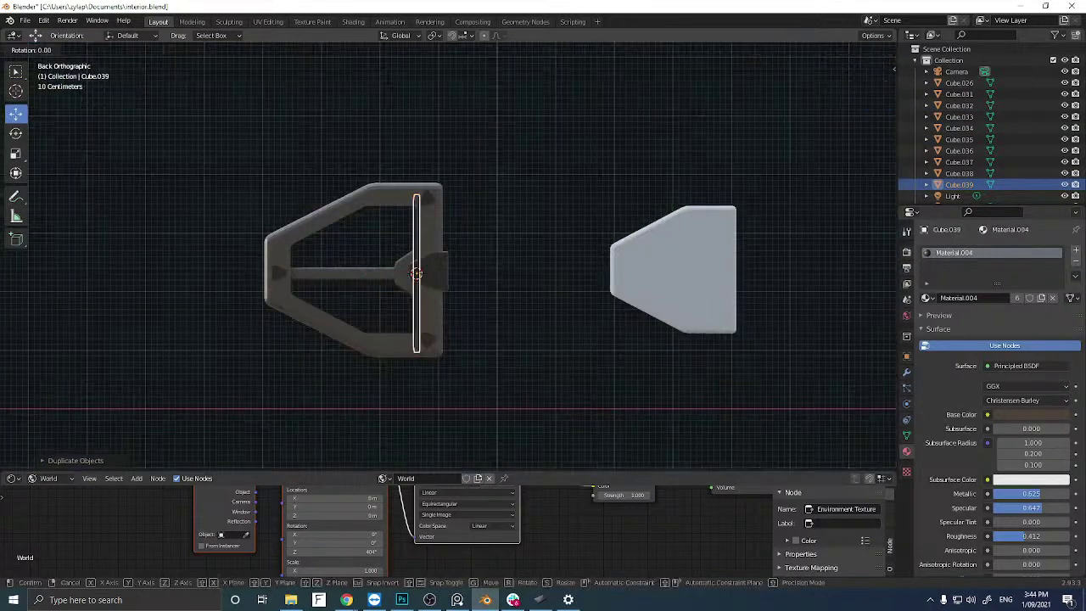
text(900)
key(BackSpace)
key(BackSpace)
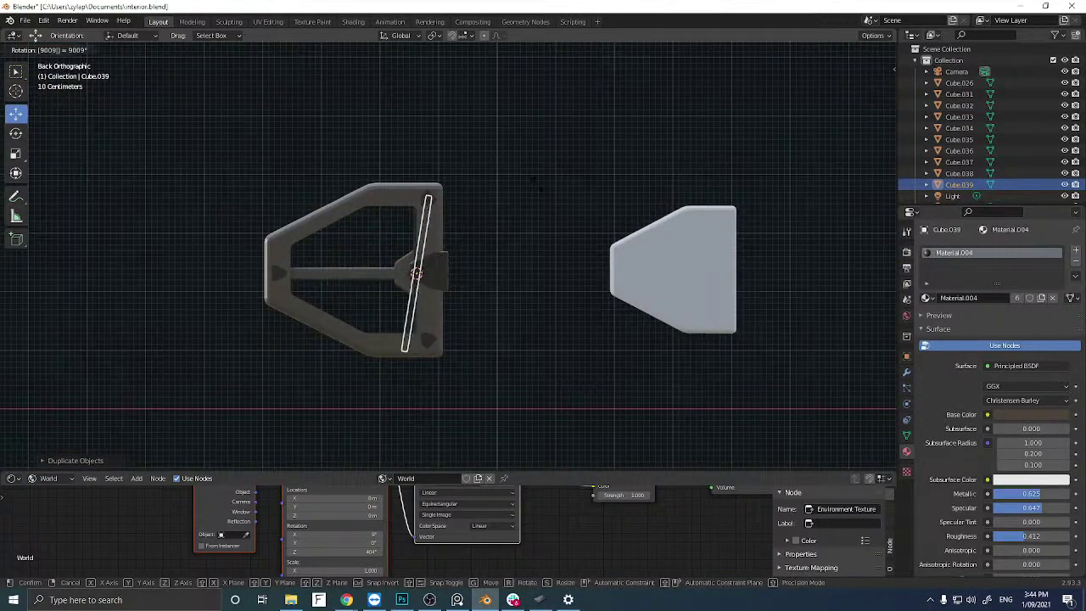
text(0)
key(Return)
Move the horizontal bar across the opening and position it on the frame's central crossbeam.
key(g)
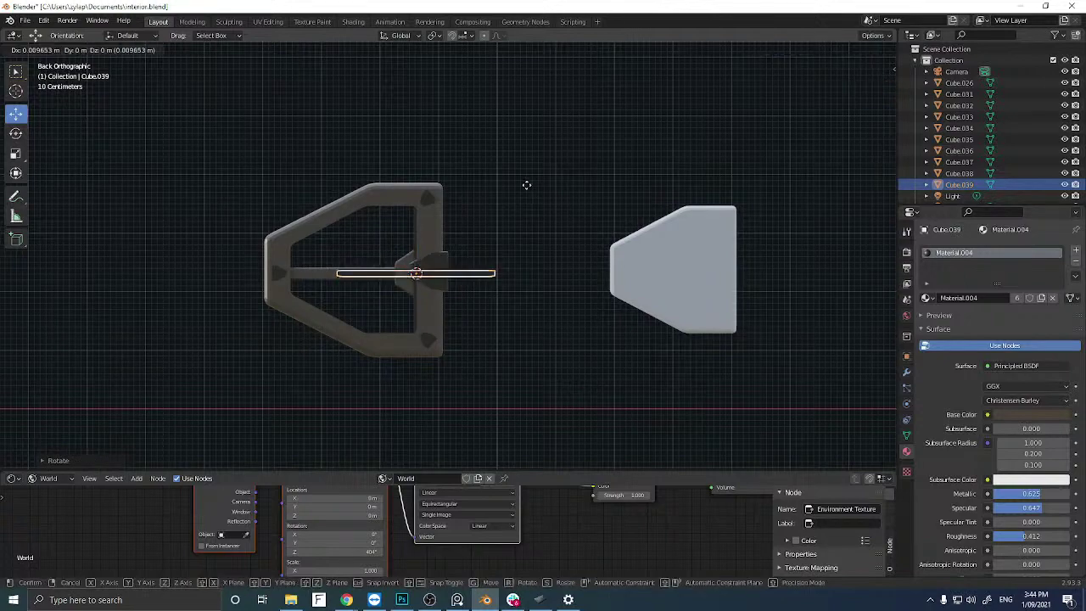
click(462, 178)
middle_drag(432, 228, 447, 243)
scroll(418, 272, up, 3)
middle_drag(418, 277, 535, 352)
drag(601, 353, 558, 316)
middle_drag(558, 316, 561, 320)
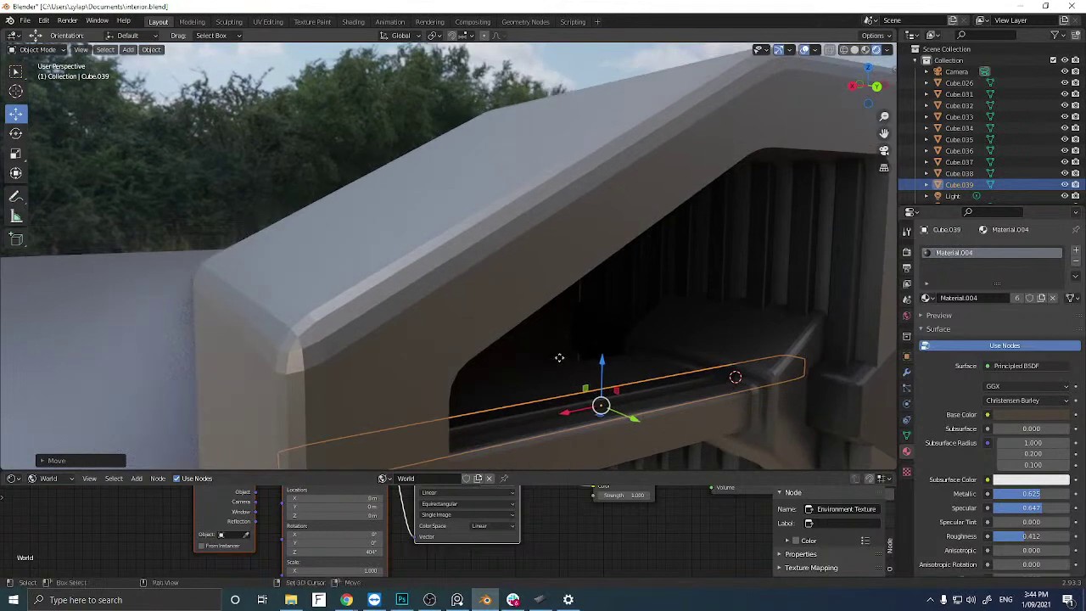
Duplicate the horizontal bar and move the copy deeper into the opening along Y.
key(shift+d)
right_click(560, 362)
key(g)
key(y)
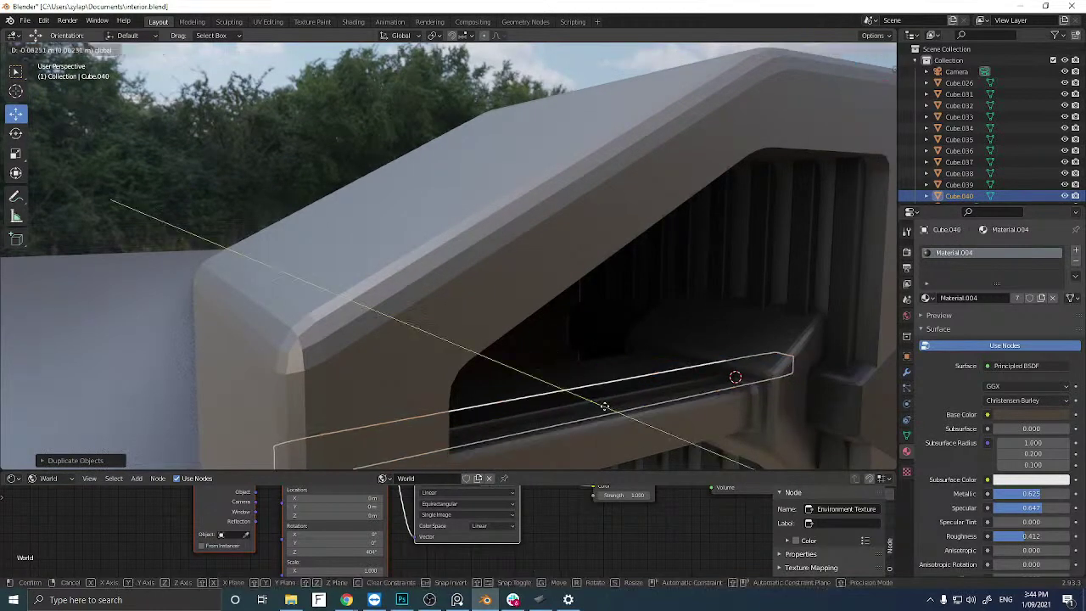
click(591, 397)
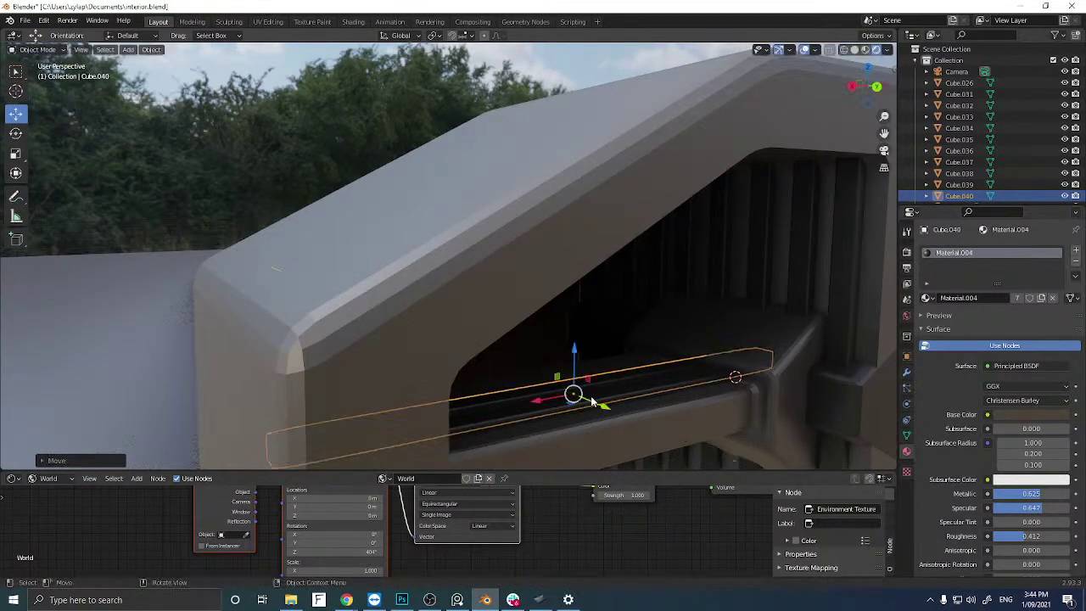
drag(594, 402, 582, 404)
Duplicate the second horizontal bar and move the new copy along Y to extend the row deeper inside.
key(shift+d)
key(y)
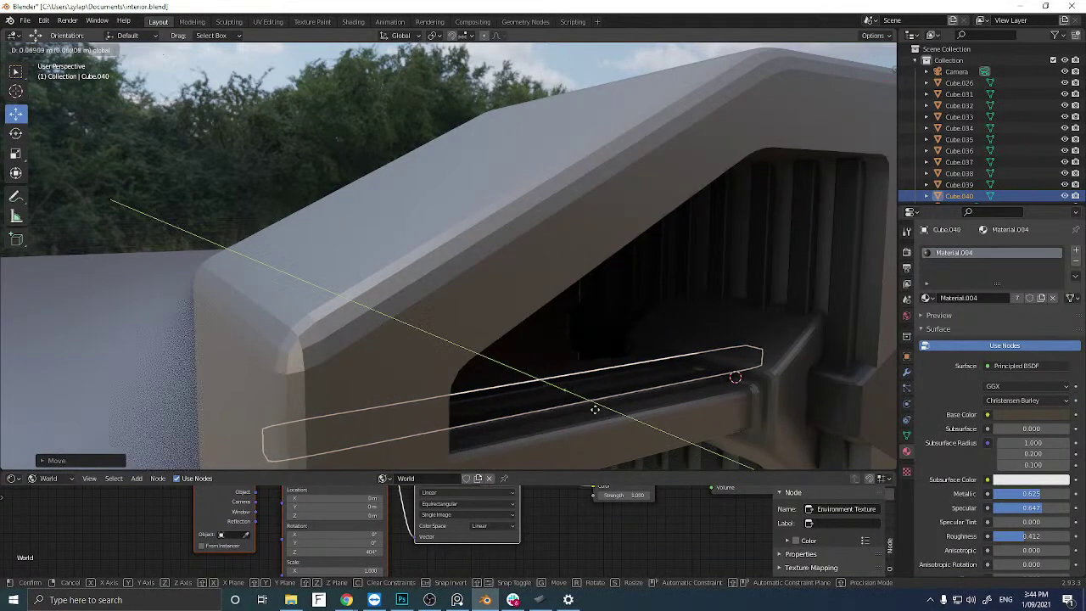
click(596, 407)
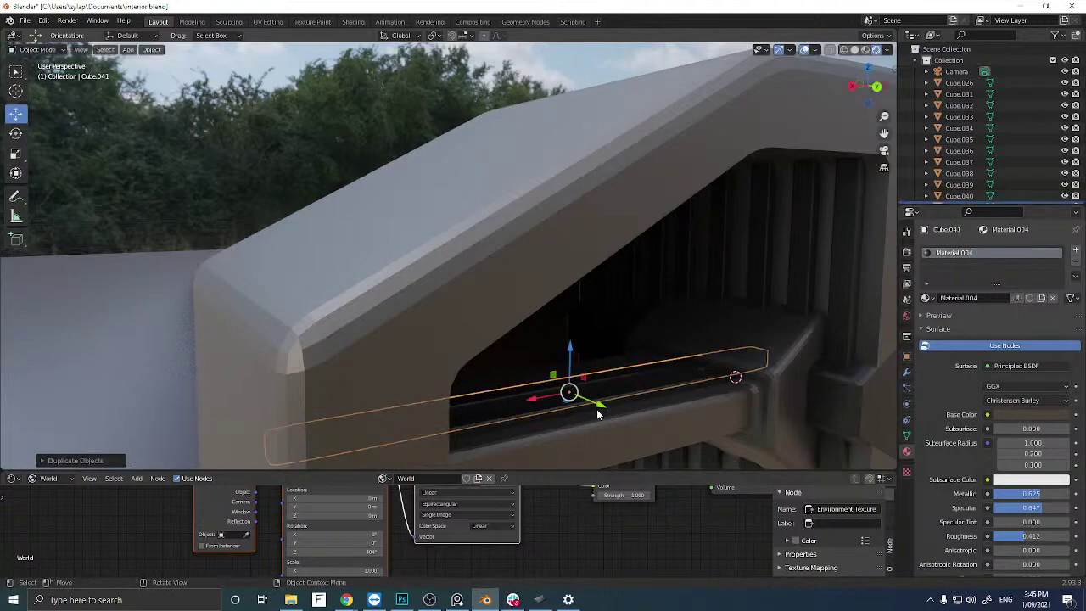
key(shift+d)
key(y)
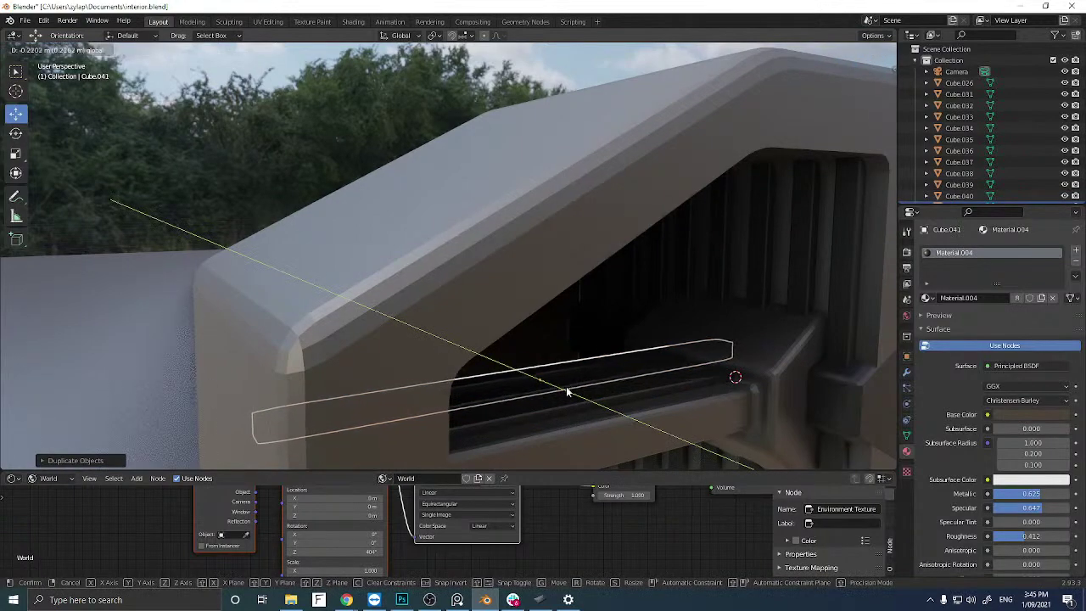
click(568, 389)
middle_drag(567, 388, 449, 414)
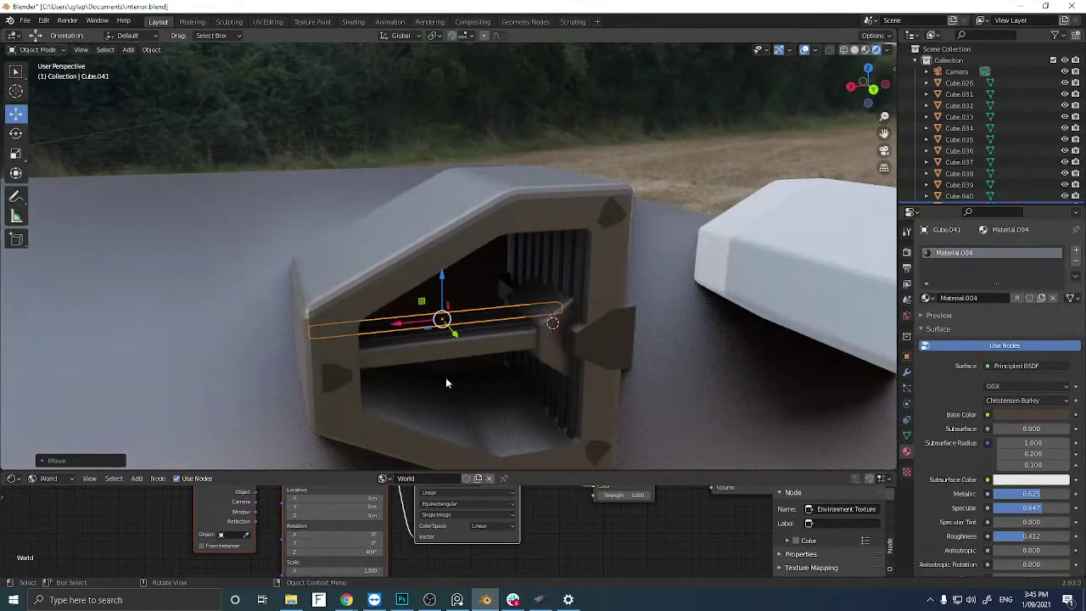
Make a linked duplicate of the front horizontal bar and place it lower and further forward against the crossbeam's front.
scroll(447, 382, up, 2)
click(499, 360)
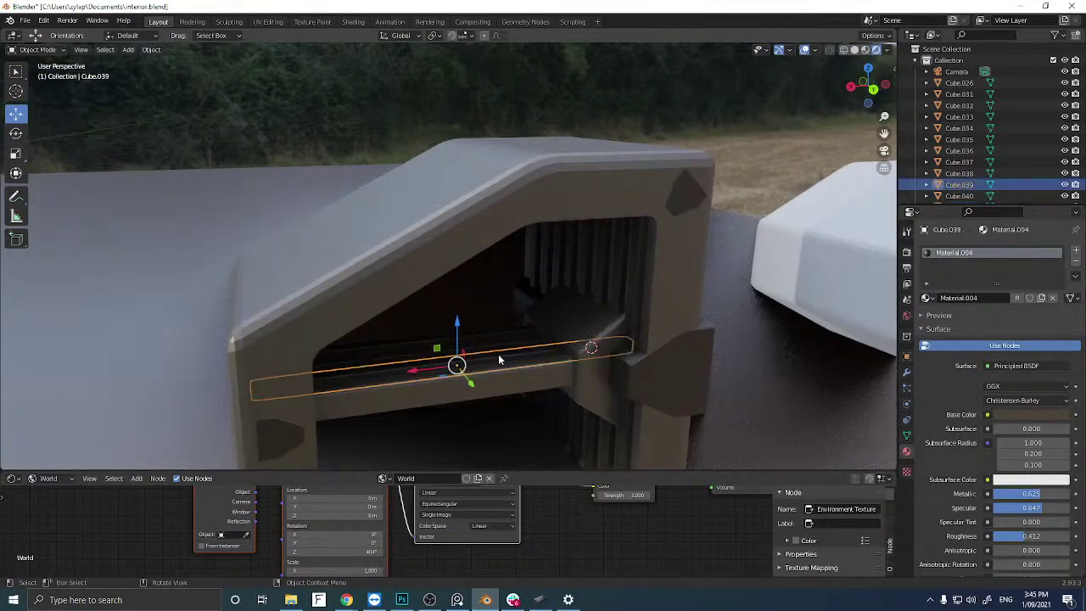
key(alt+d)
drag(458, 342, 459, 347)
middle_drag(459, 346, 484, 363)
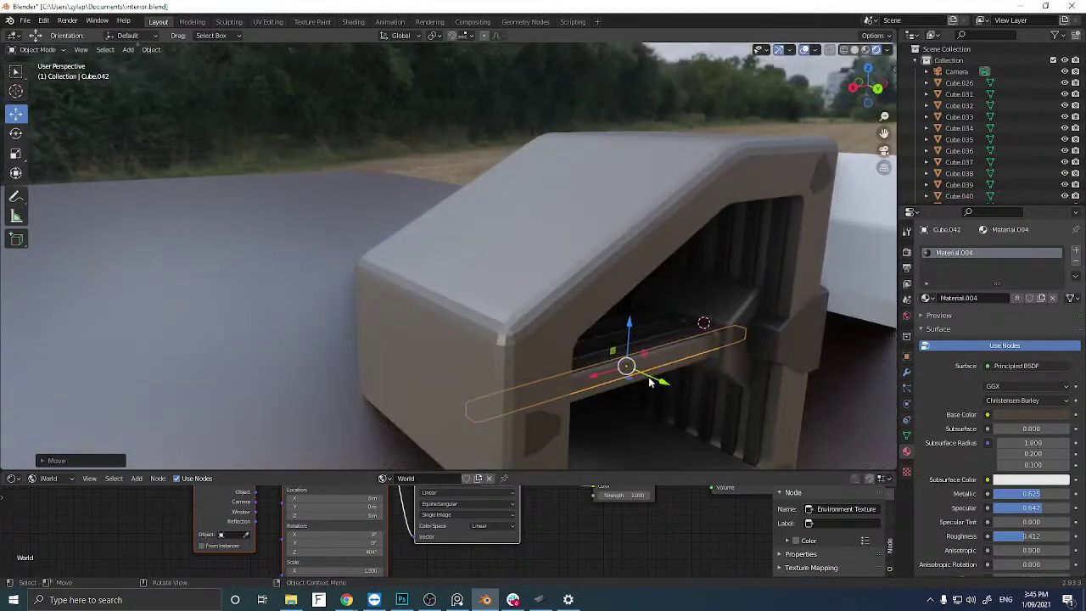
drag(650, 383, 661, 388)
middle_drag(643, 378, 611, 377)
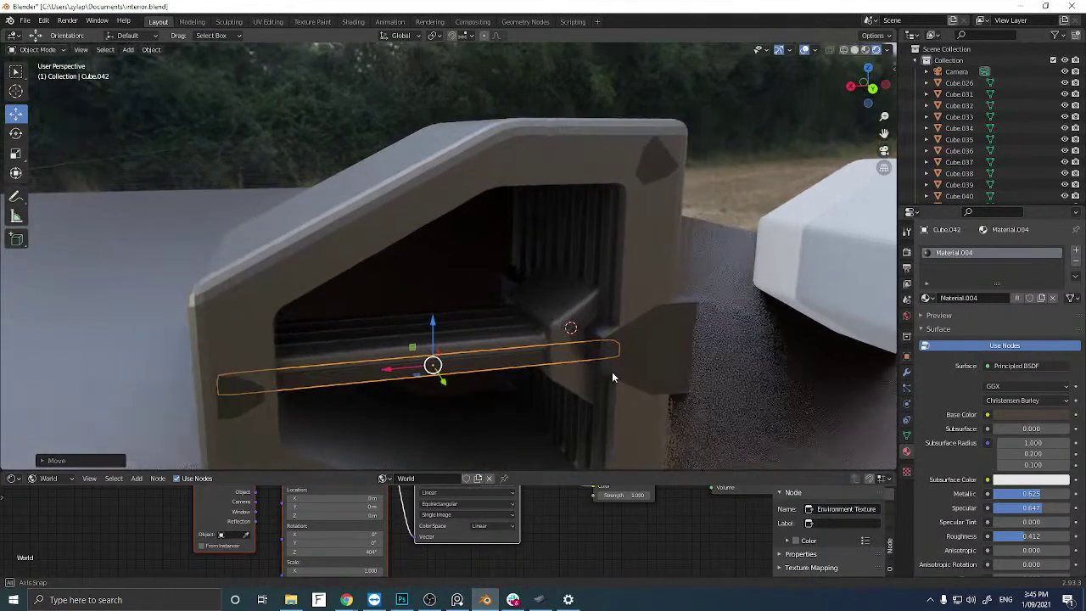
drag(435, 336, 434, 329)
middle_drag(435, 330, 427, 322)
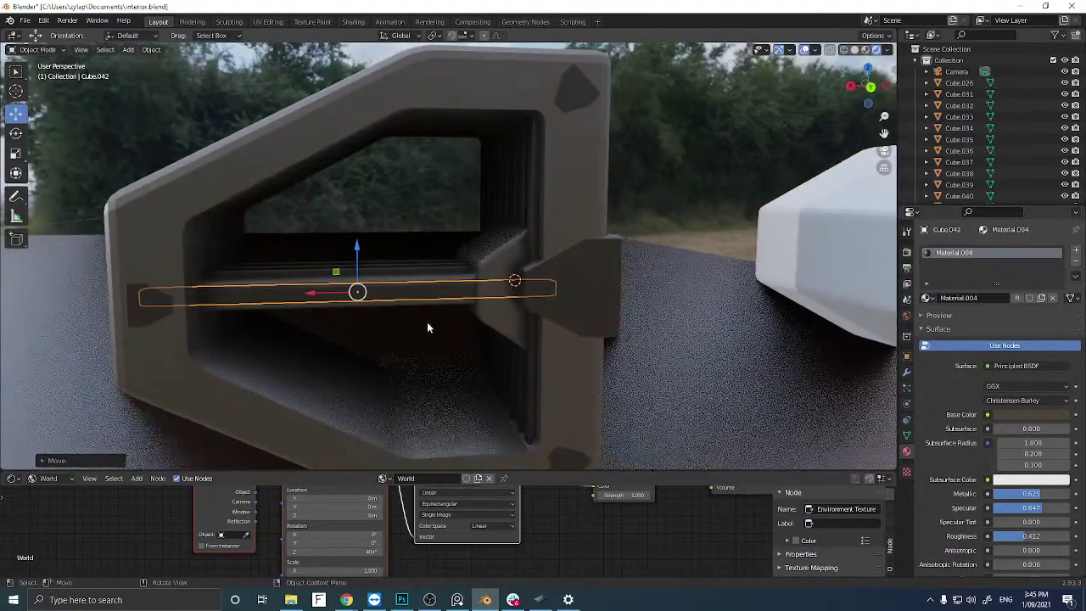
click(669, 194)
Duplicate the frontmost horizontal bar and move the copy along X toward the frame's vertical upright.
middle_drag(624, 236, 622, 233)
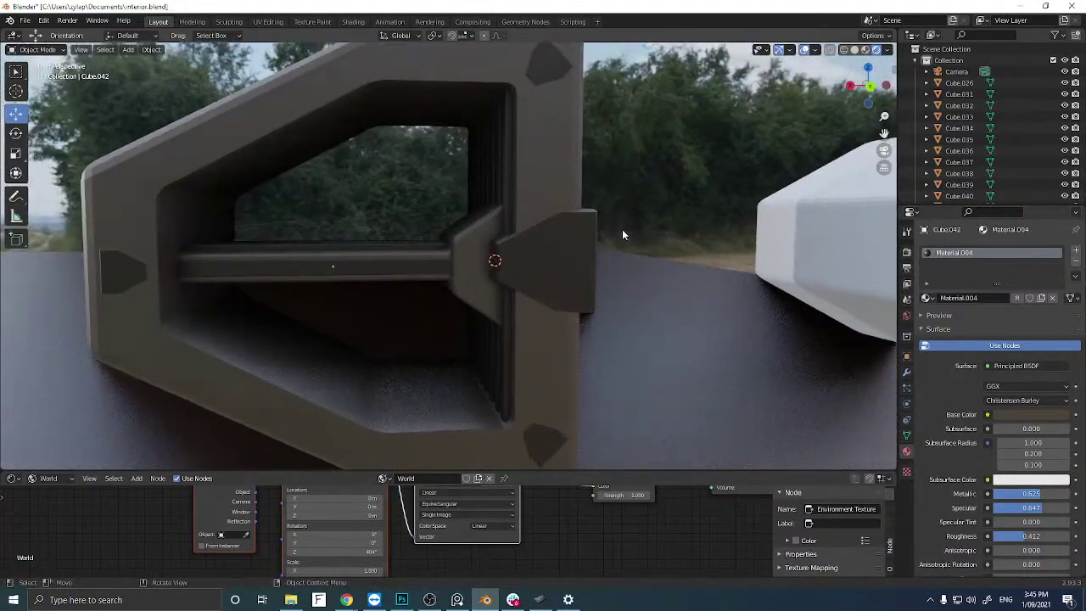
scroll(622, 235, down, 5)
scroll(554, 243, up, 1)
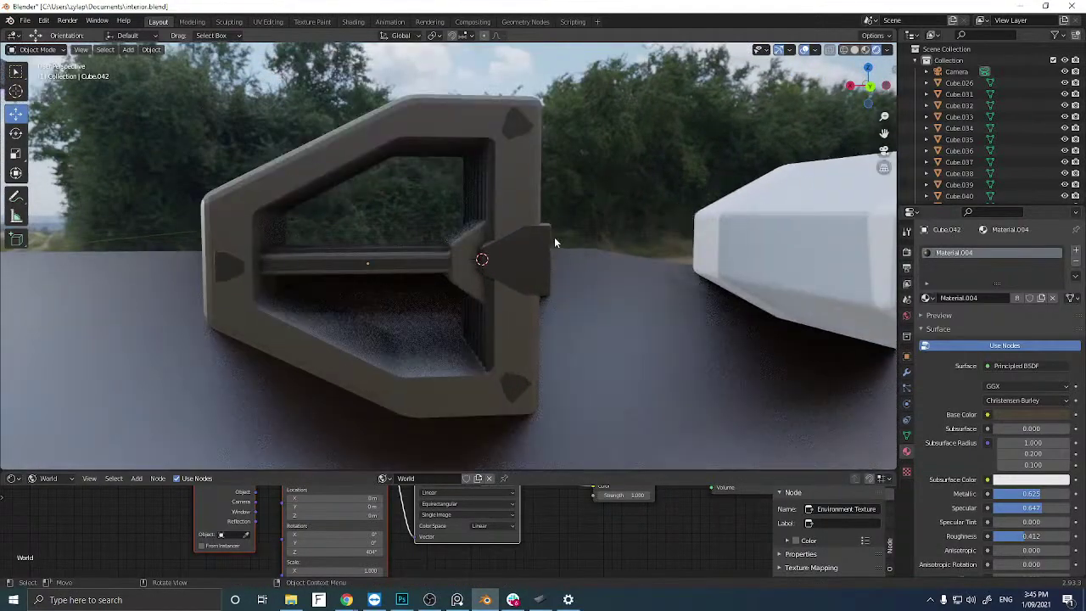
middle_drag(554, 243, 544, 248)
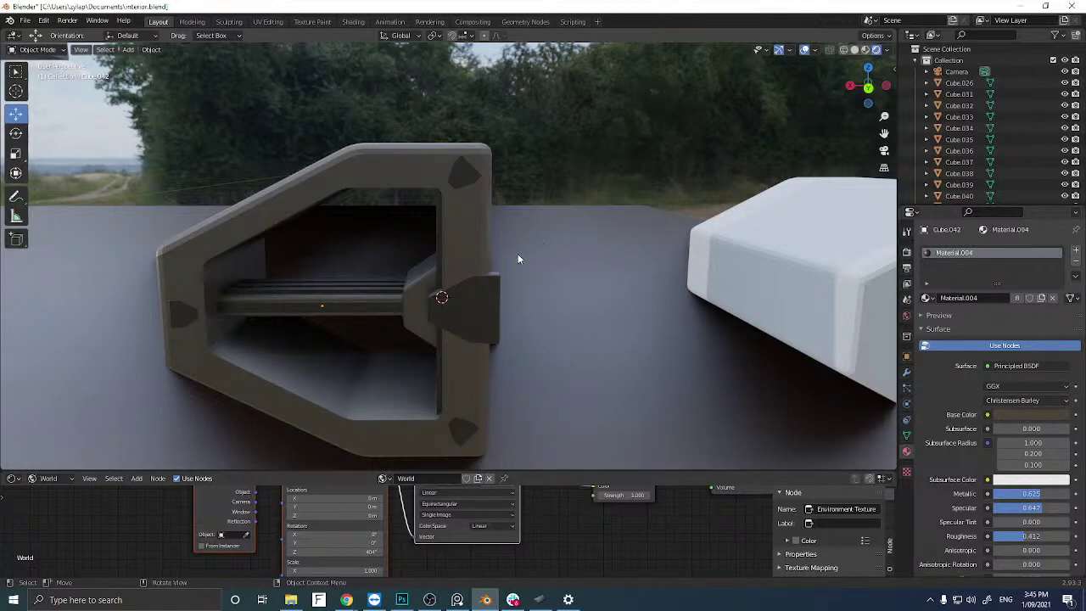
scroll(518, 259, up, 2)
middle_drag(517, 259, 525, 251)
click(394, 288)
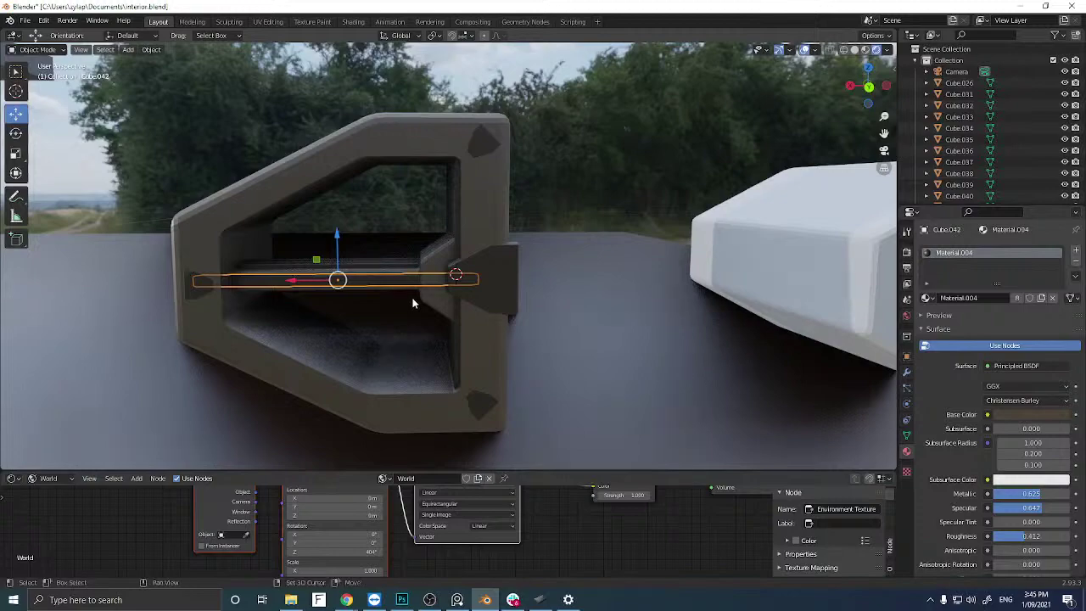
key(shift+d)
right_click(413, 303)
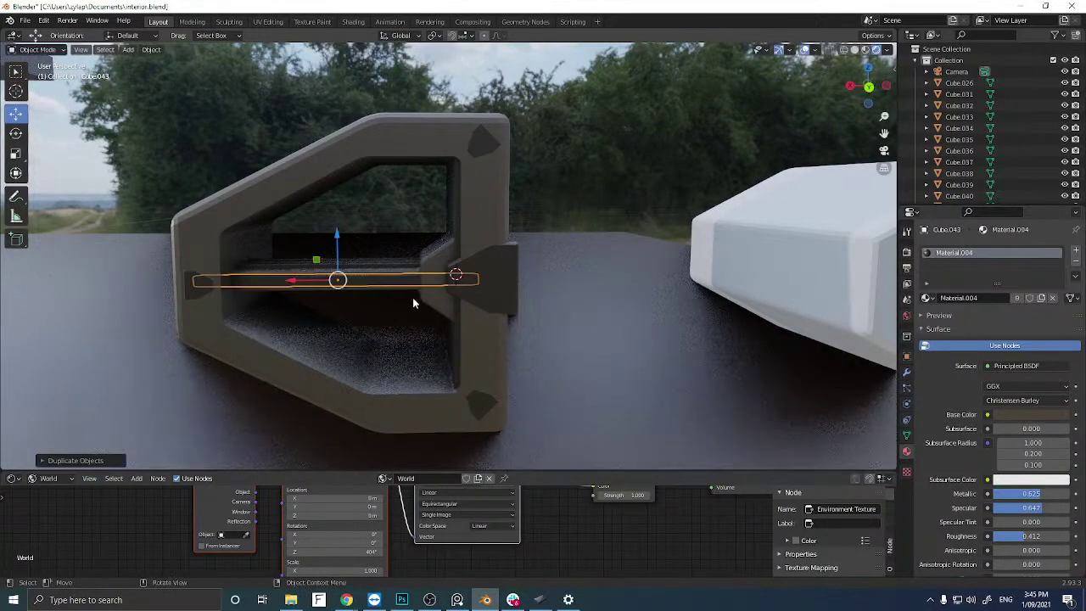
key(g)
key(x)
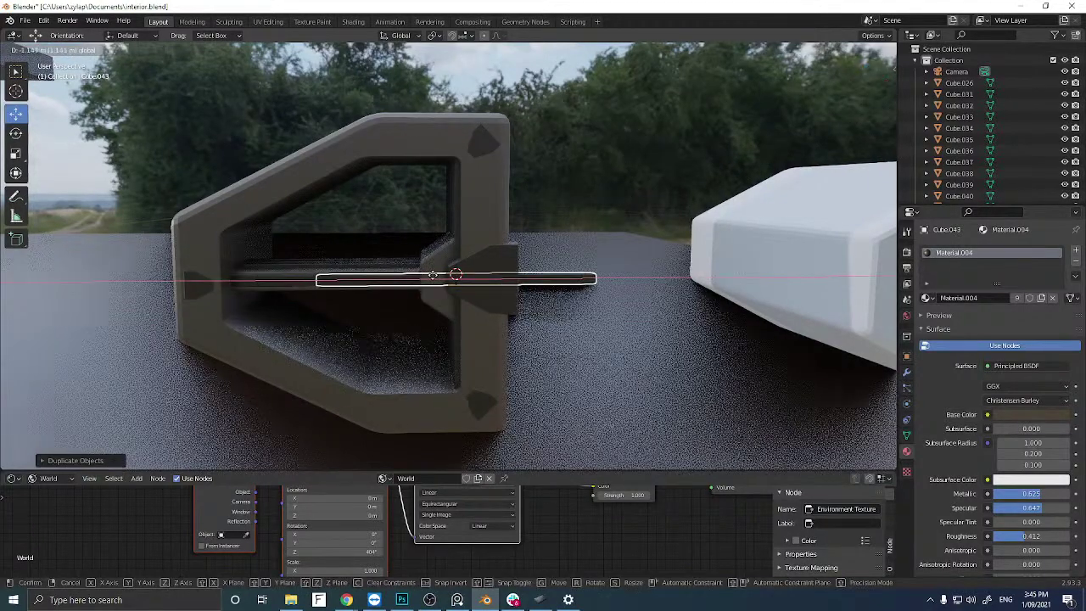
click(532, 303)
Rotate the copied bar 90° in the back view and shift it about 0.22 m along X onto the frame's upright.
click(869, 85)
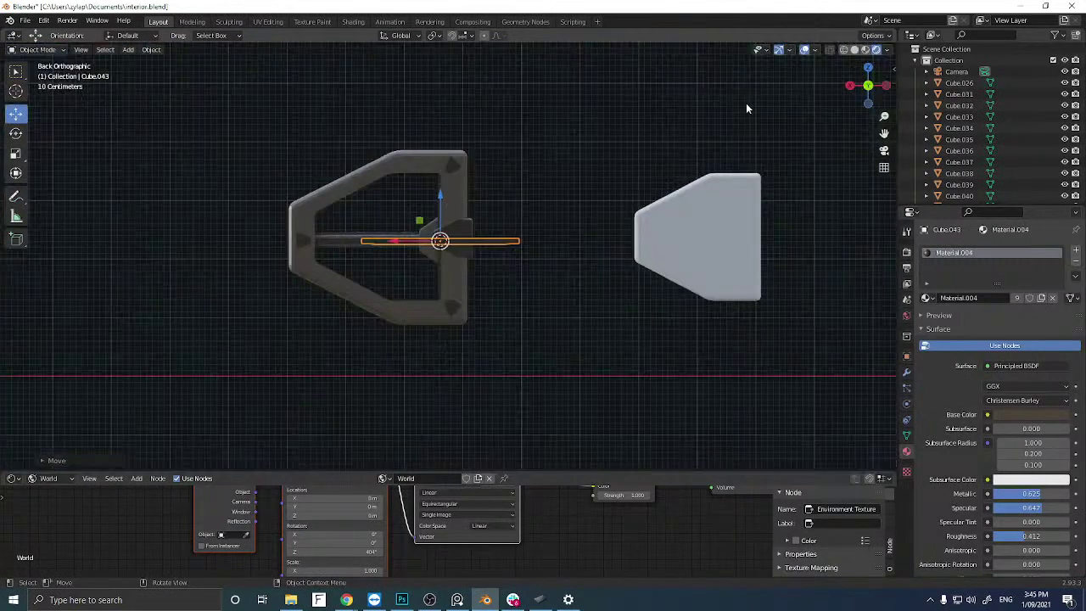
text(r90)
key(Return)
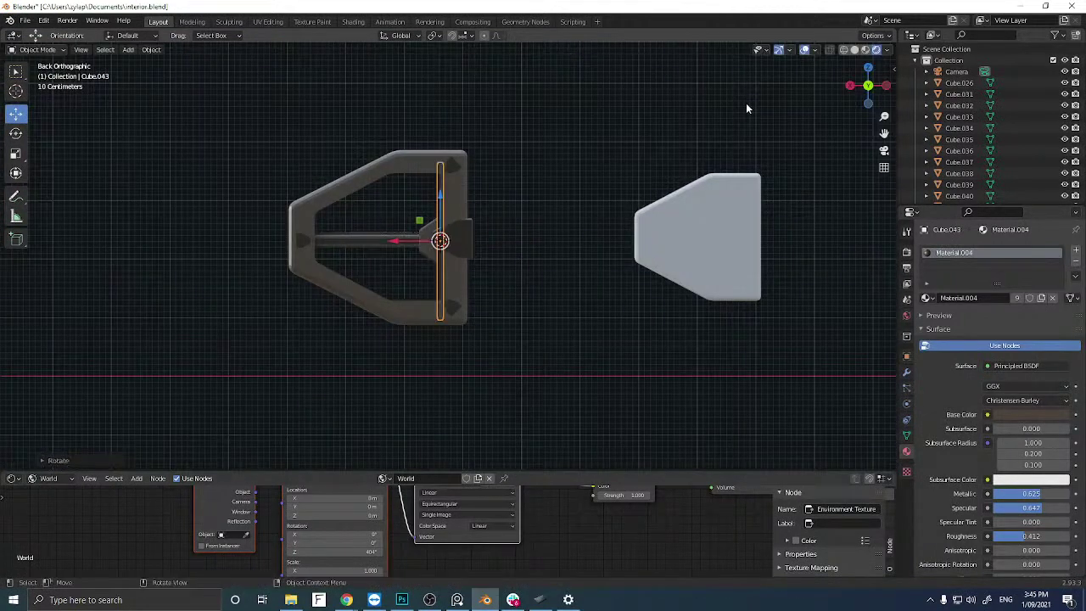
key(g)
key(x)
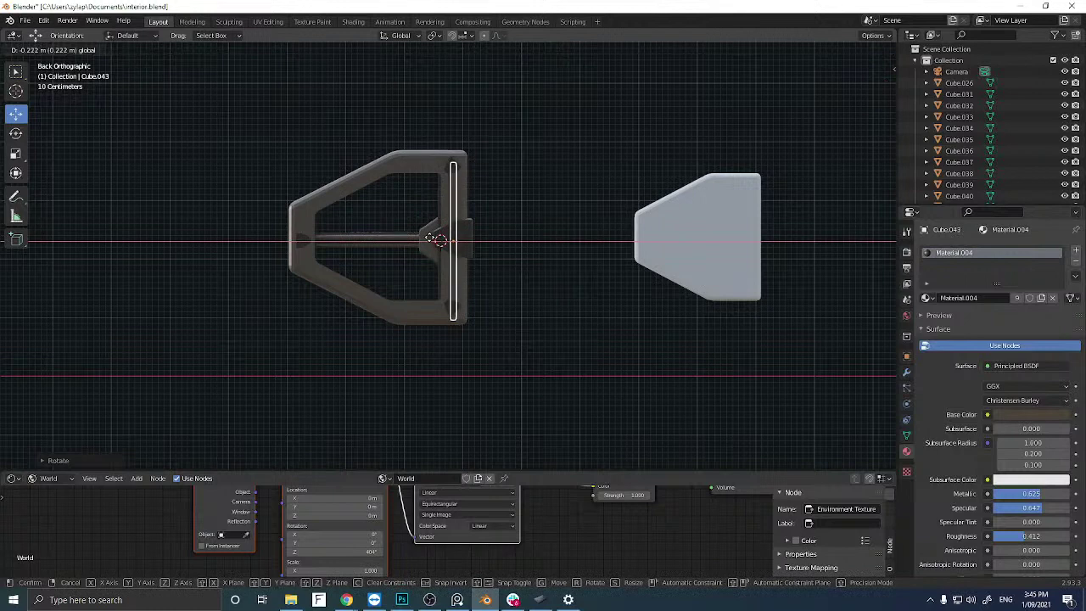
click(427, 243)
Shorten the vertical bar along Z to about 0.72 of its length so it fits between the upright's corner plates.
click(17, 155)
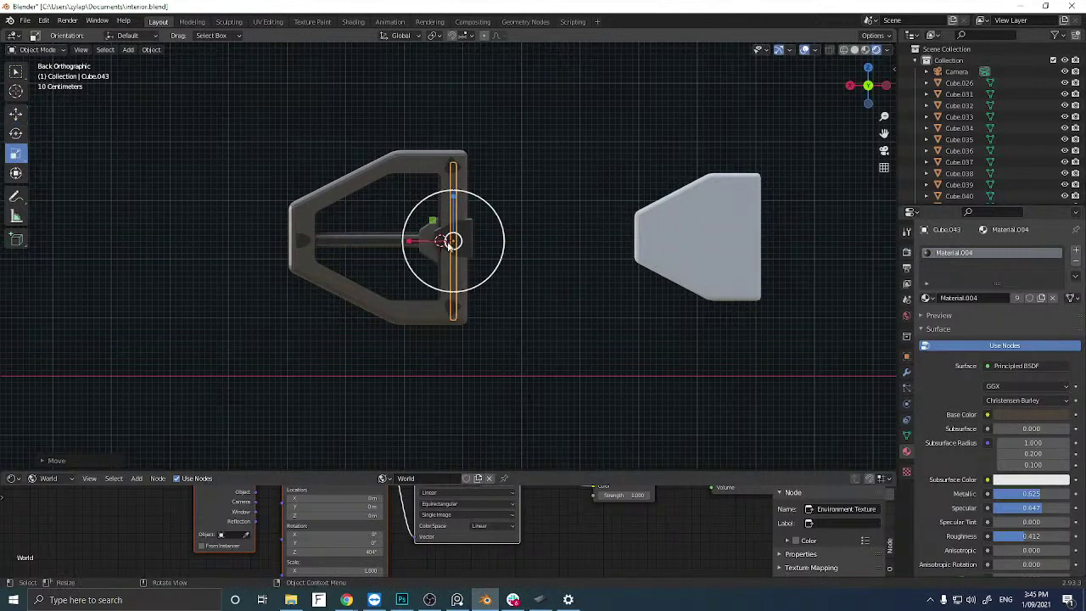
drag(454, 192, 455, 197)
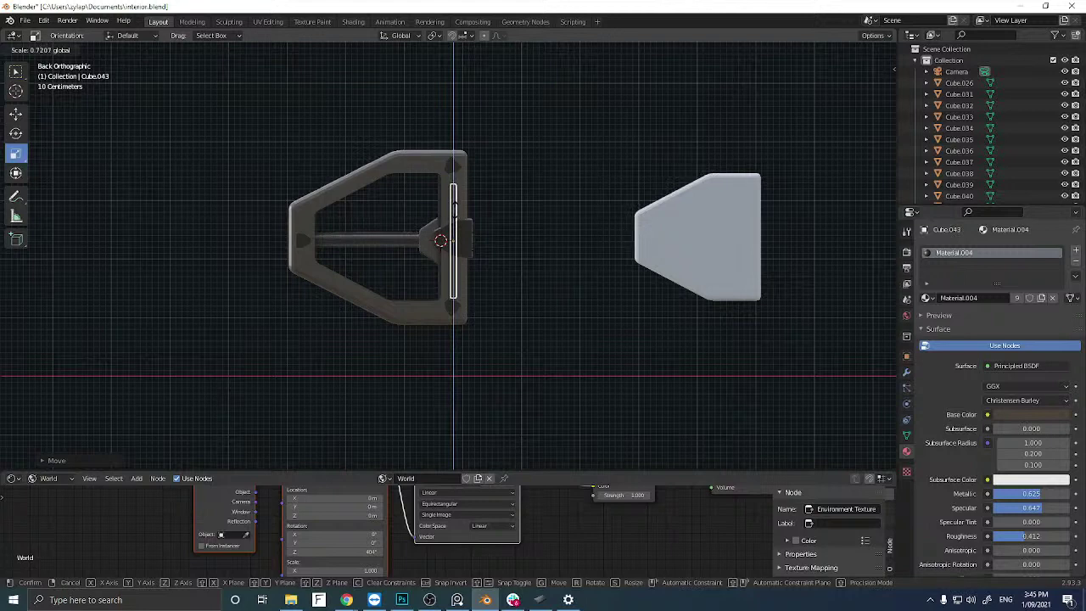
drag(454, 205, 452, 208)
Move the shortened bar along Y until it sits partly embedded in the front face of the frame's upright.
click(23, 116)
scroll(366, 175, up, 3)
middle_drag(370, 182, 140, 267)
drag(122, 268, 41, 270)
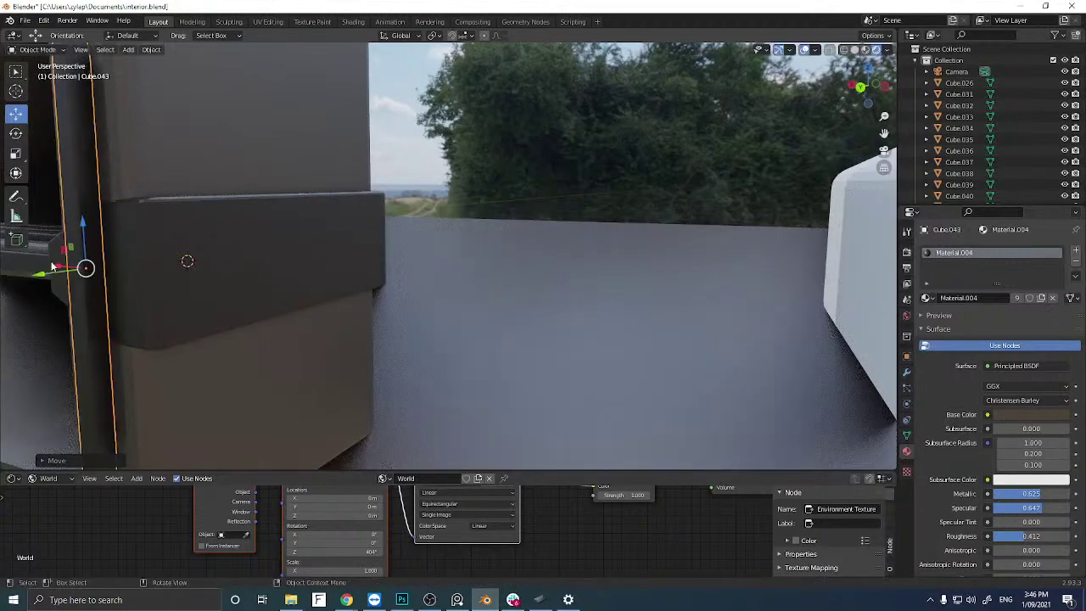
middle_drag(40, 271, 71, 301)
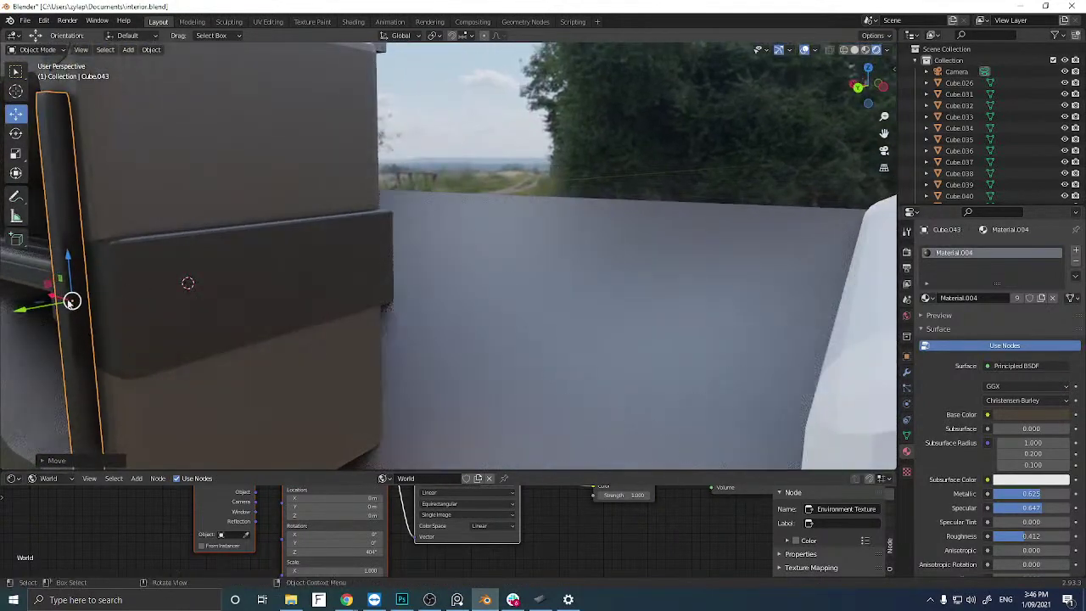
drag(41, 309, 38, 301)
scroll(102, 277, down, 5)
middle_drag(95, 268, 274, 250)
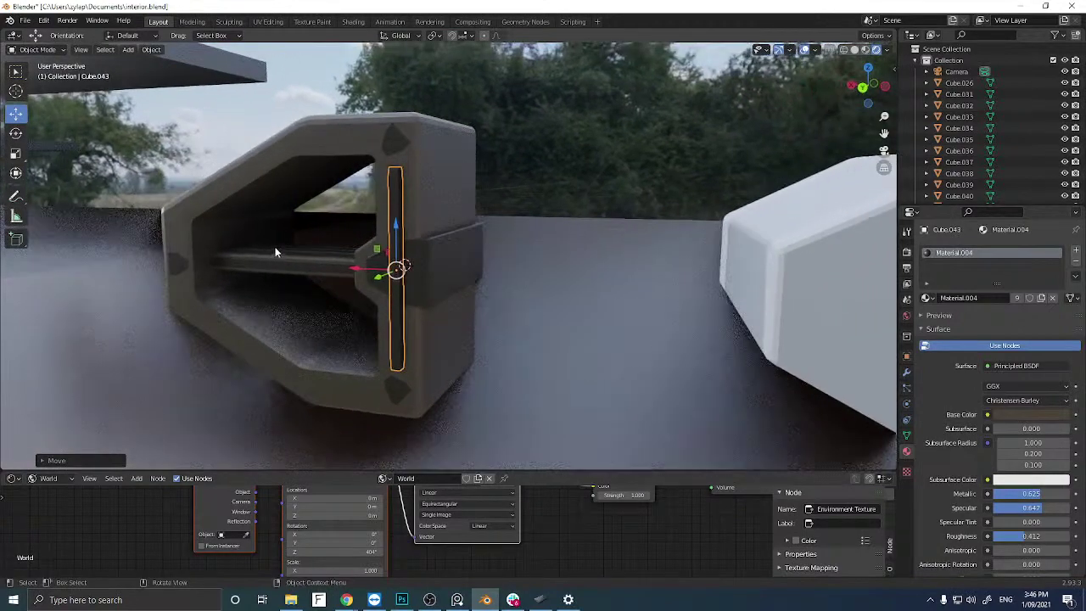
Add a Boolean Difference modifier to the outer frame with the shortened vertical bar, Cube.043, as the cutting object.
click(410, 204)
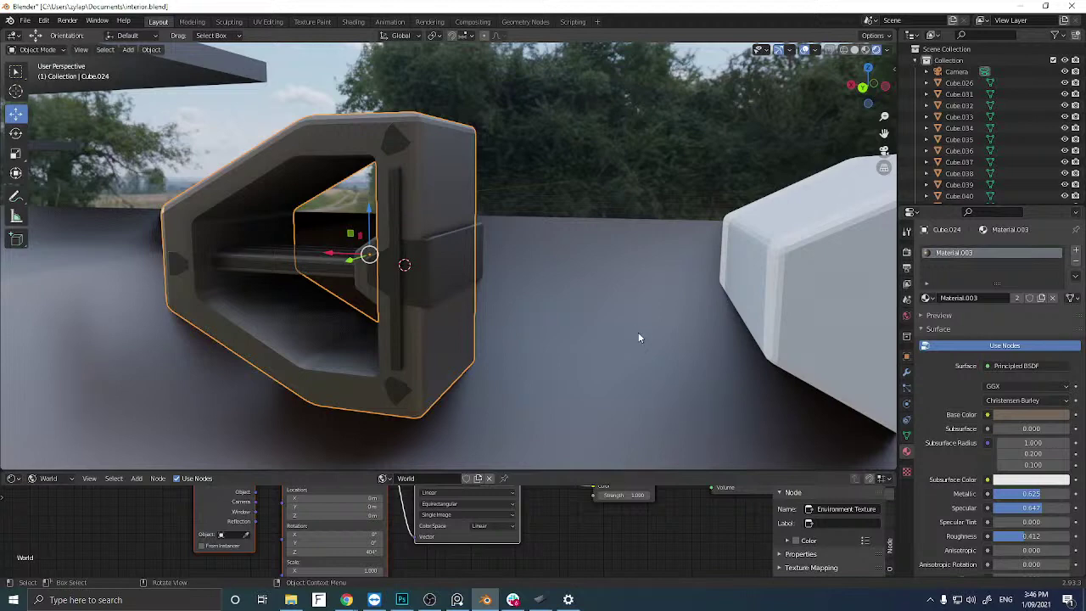
click(906, 372)
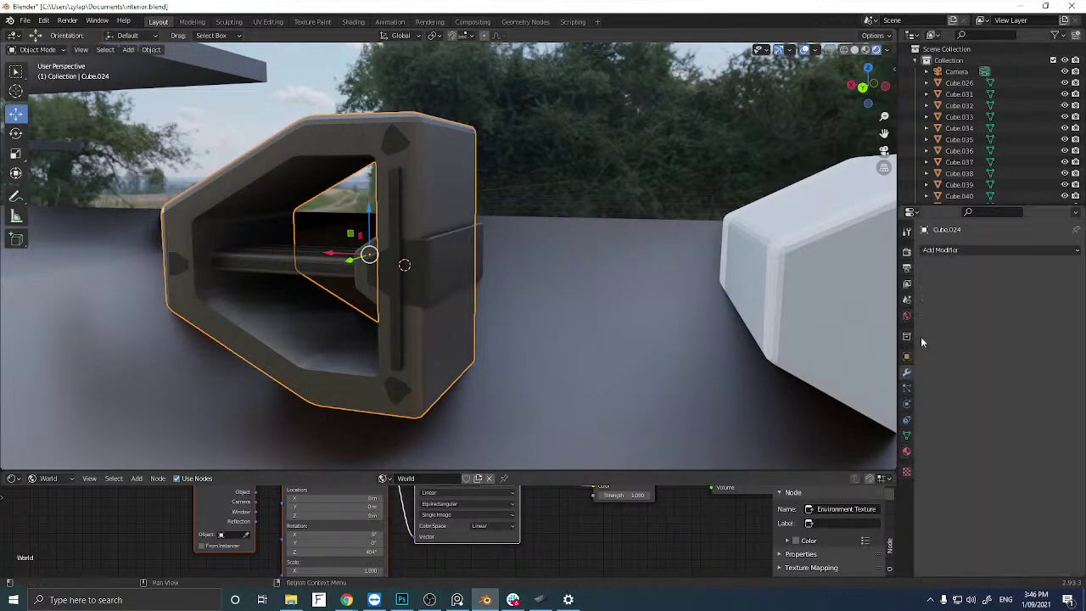
click(955, 249)
click(872, 304)
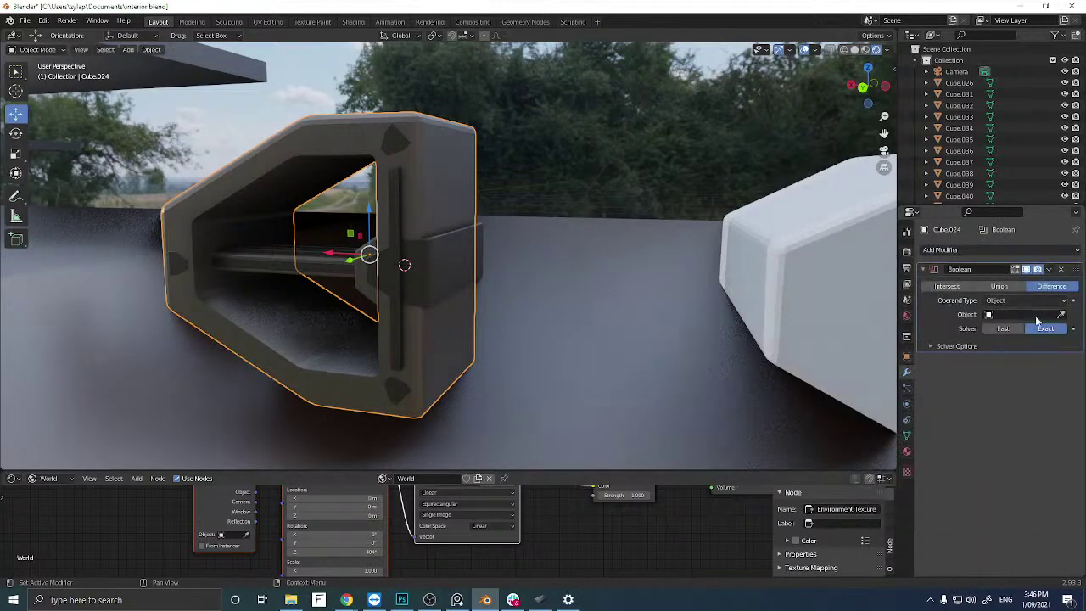
click(1062, 316)
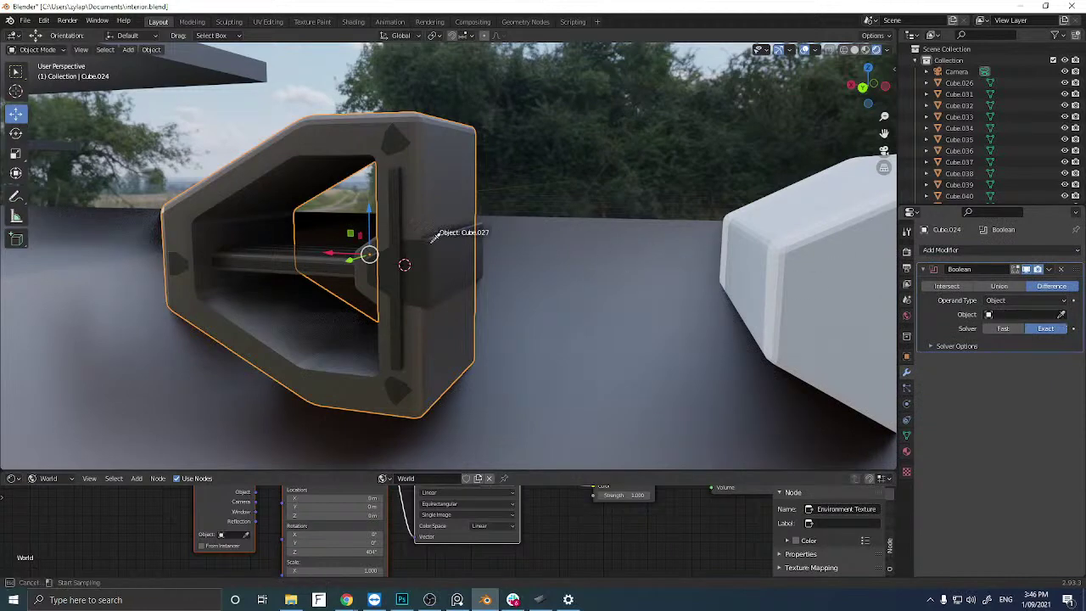
click(396, 208)
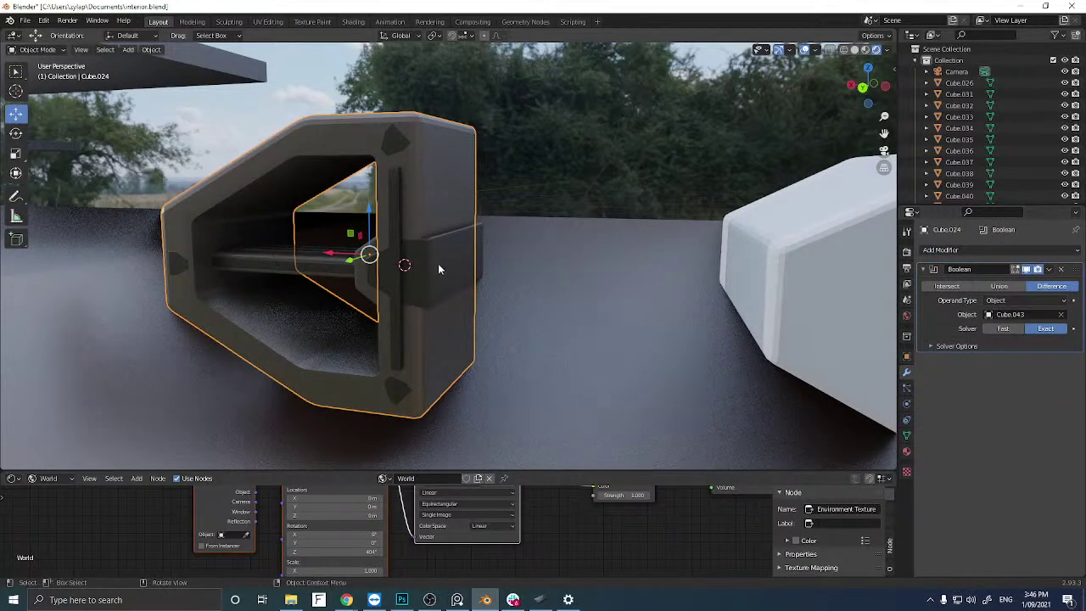
Apply the outer frame's Boolean modifier and move the vertical cutter bar along X until it stands clear beside the frame.
click(1050, 269)
click(1019, 283)
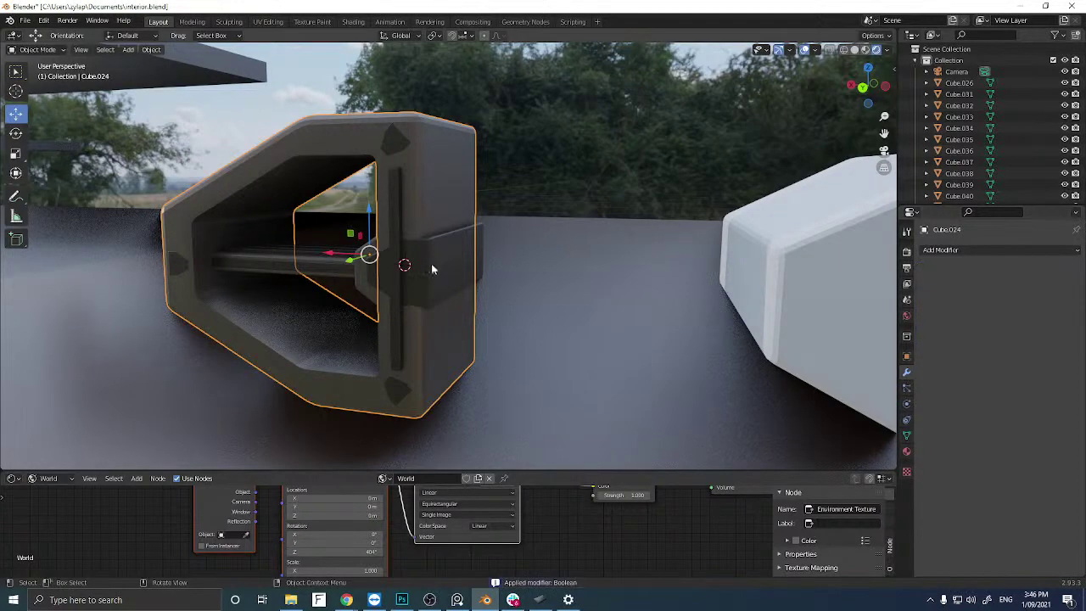
click(396, 241)
key(g)
key(x)
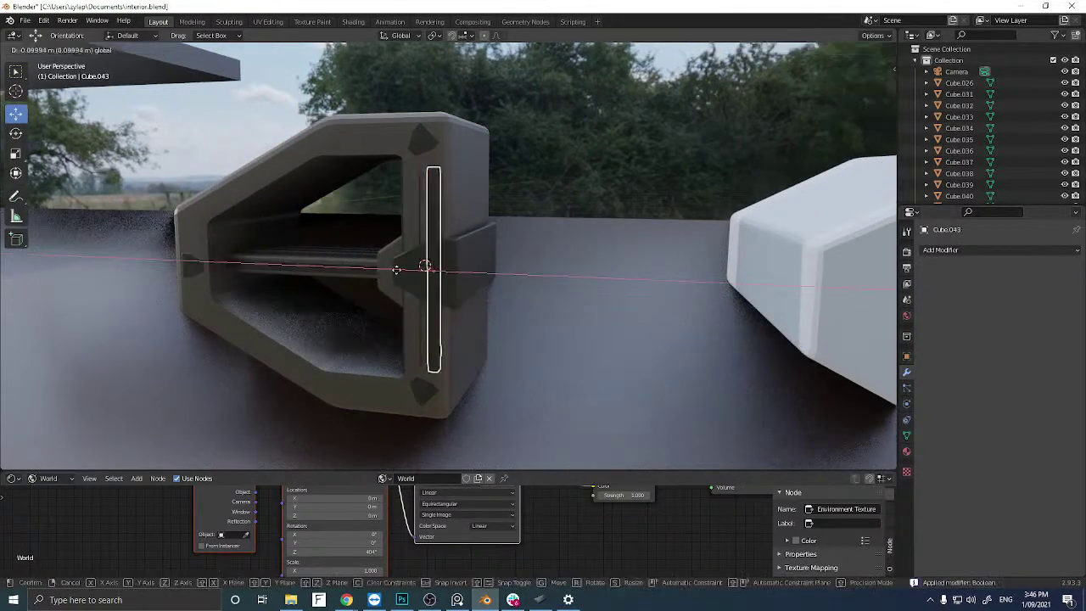
click(471, 276)
middle_drag(471, 277, 451, 281)
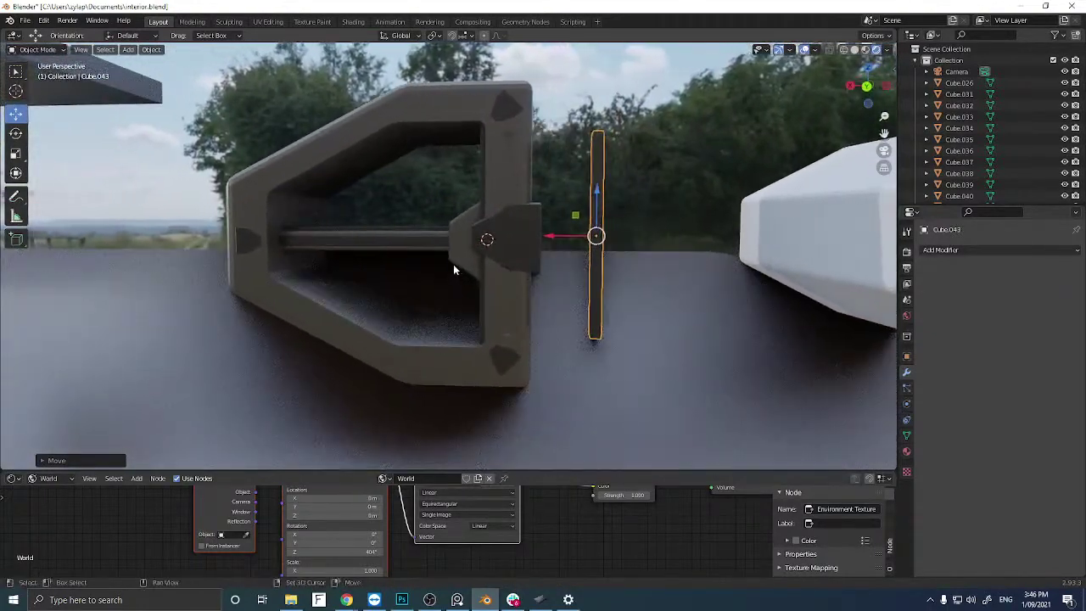
scroll(429, 290, up, 3)
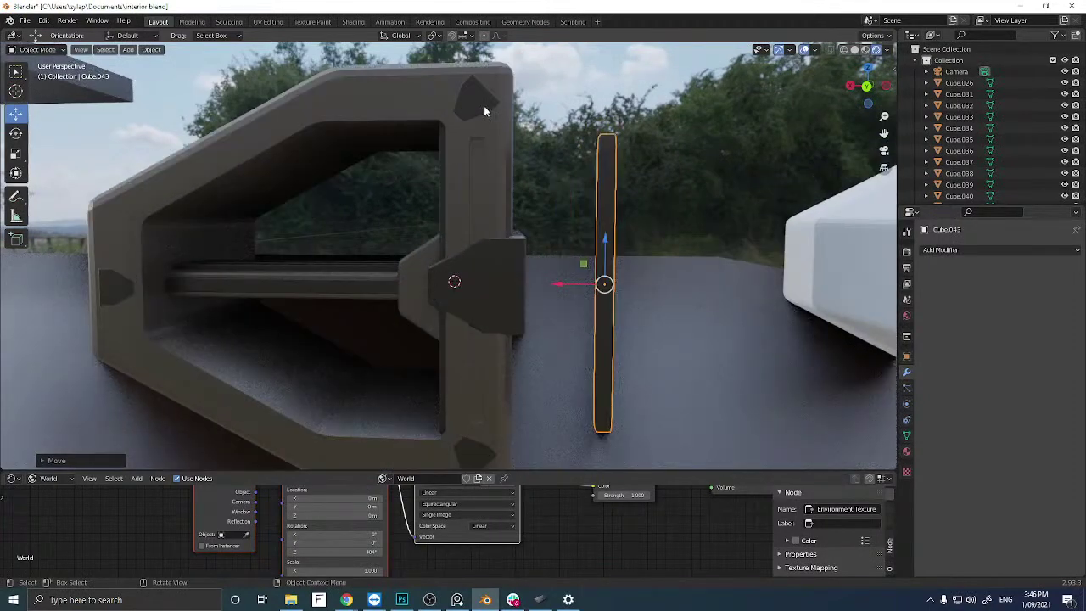
Move the upper corner plate about 0.4 m along Y so it sticks out of the frame's front face.
click(483, 111)
middle_drag(480, 213, 439, 230)
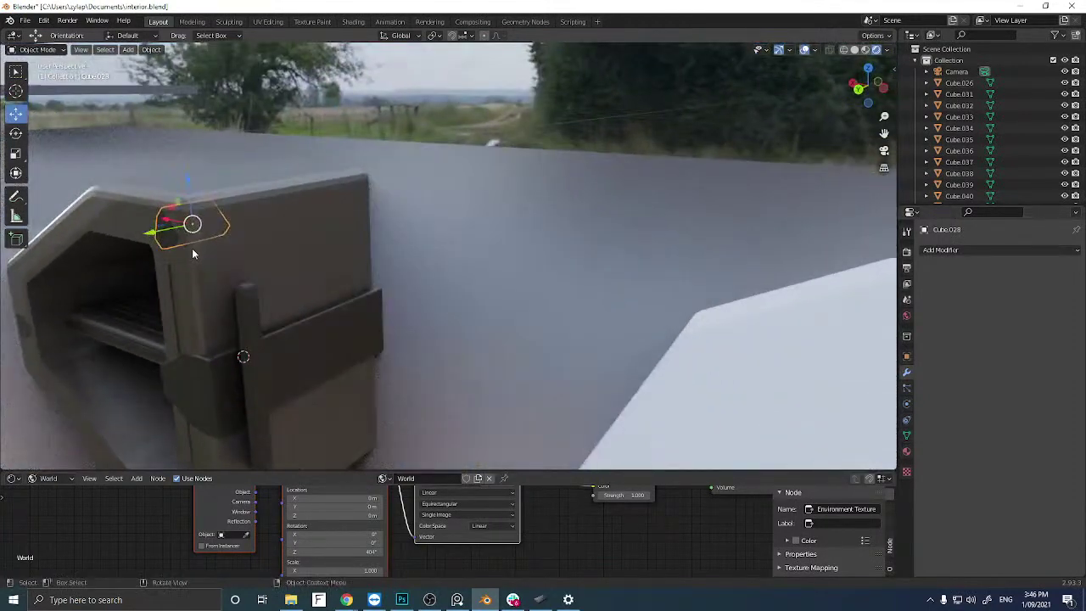
middle_drag(193, 252, 307, 272)
scroll(331, 263, up, 3)
key(g)
key(y)
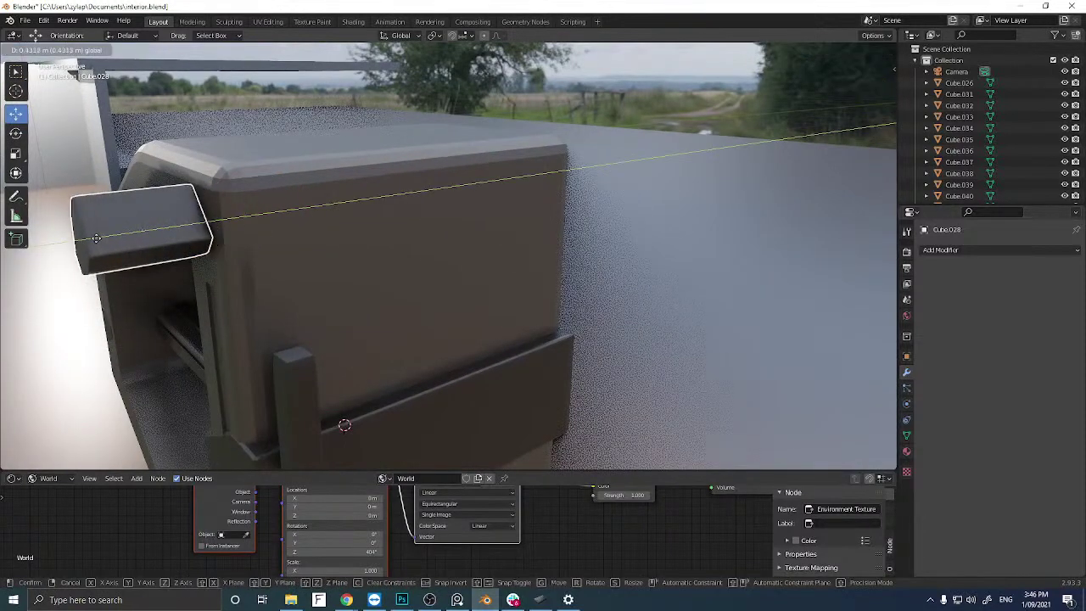
click(107, 243)
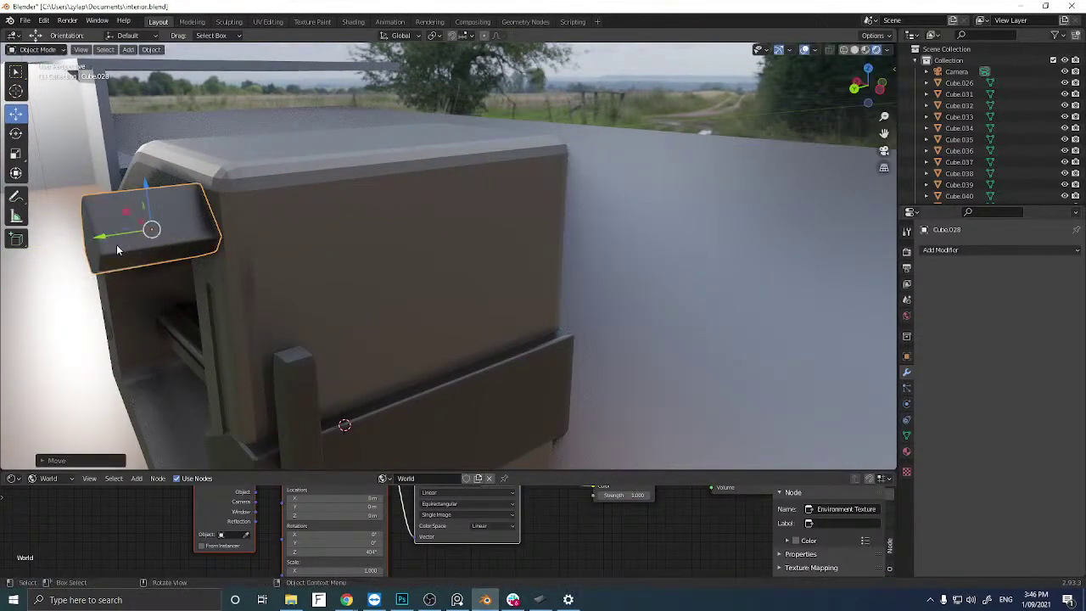
Move the lower corner plate along Y so it protrudes from the frame's front face like the upper one.
middle_drag(117, 245, 342, 340)
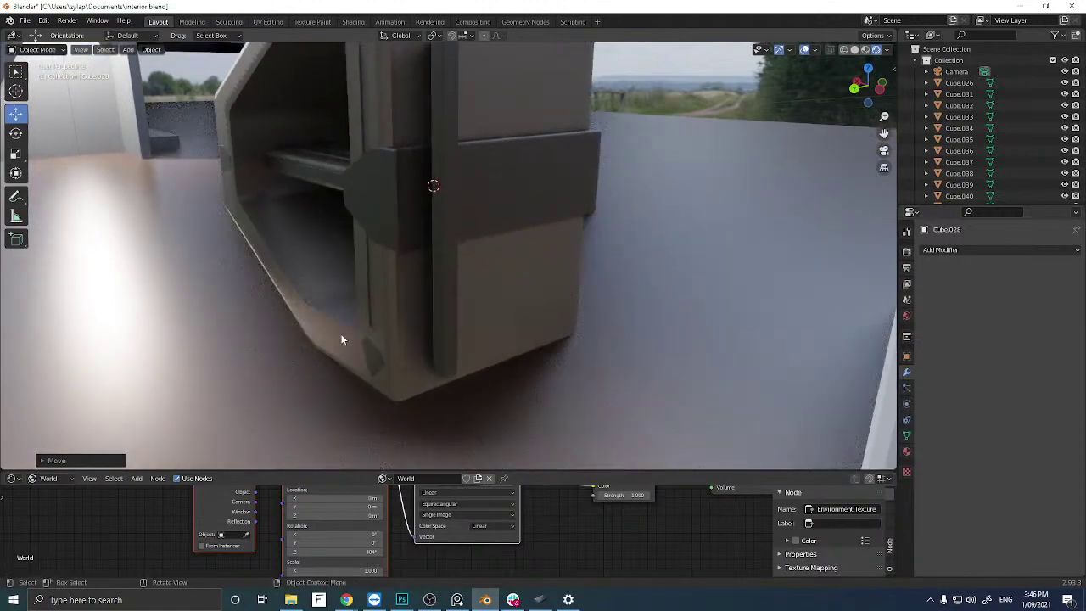
click(370, 361)
key(g)
key(y)
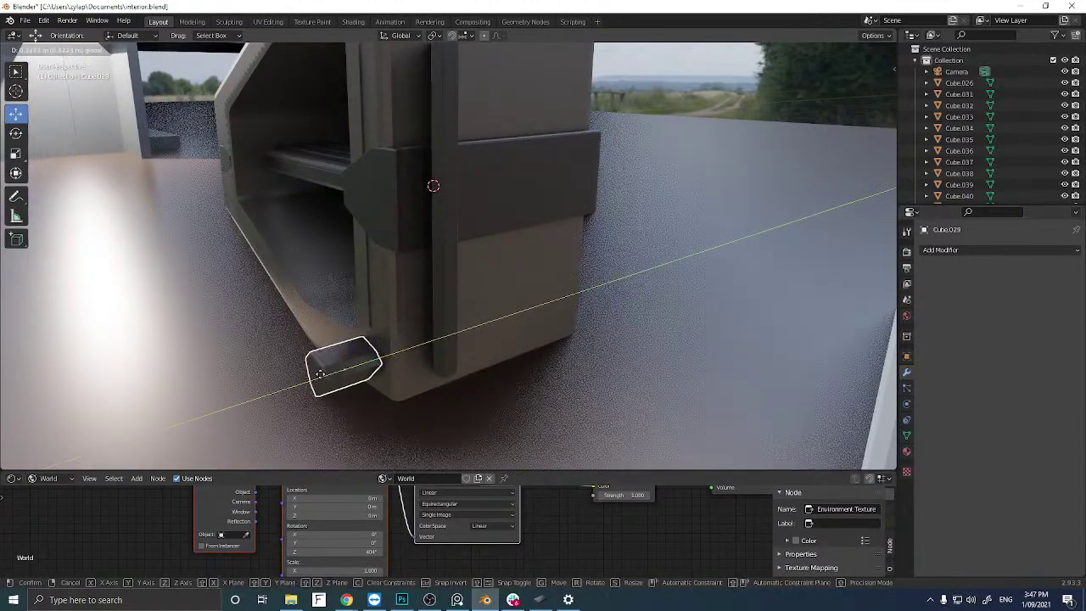
click(370, 374)
middle_drag(371, 373, 335, 296)
key(g)
key(y)
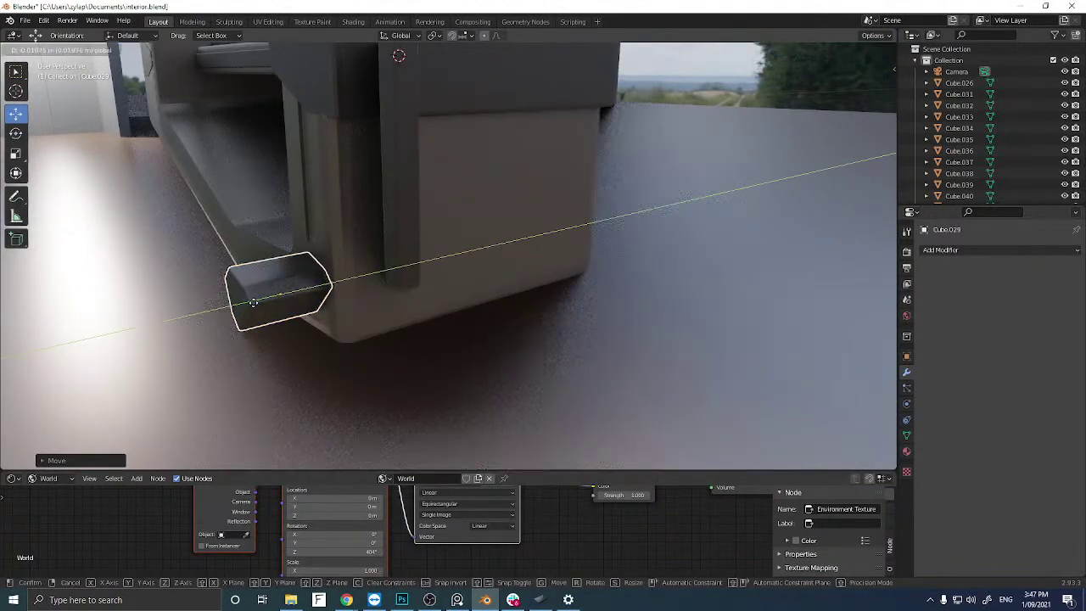
click(253, 302)
Move the plate at the frame's narrow end along Y so it projects from the front face.
middle_drag(253, 302, 599, 245)
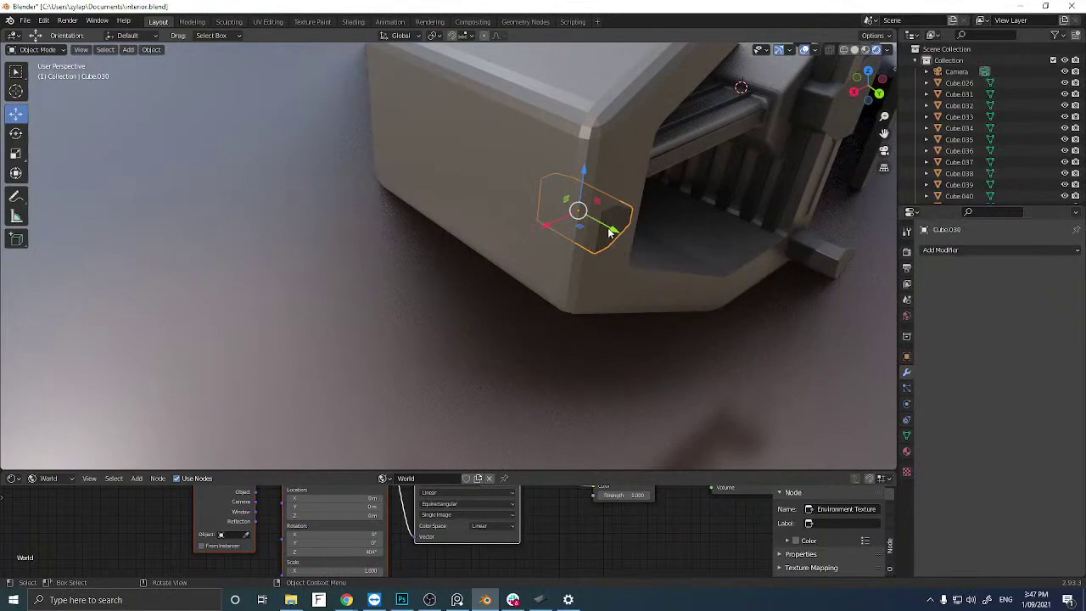
drag(601, 223, 662, 276)
middle_drag(708, 275, 585, 387)
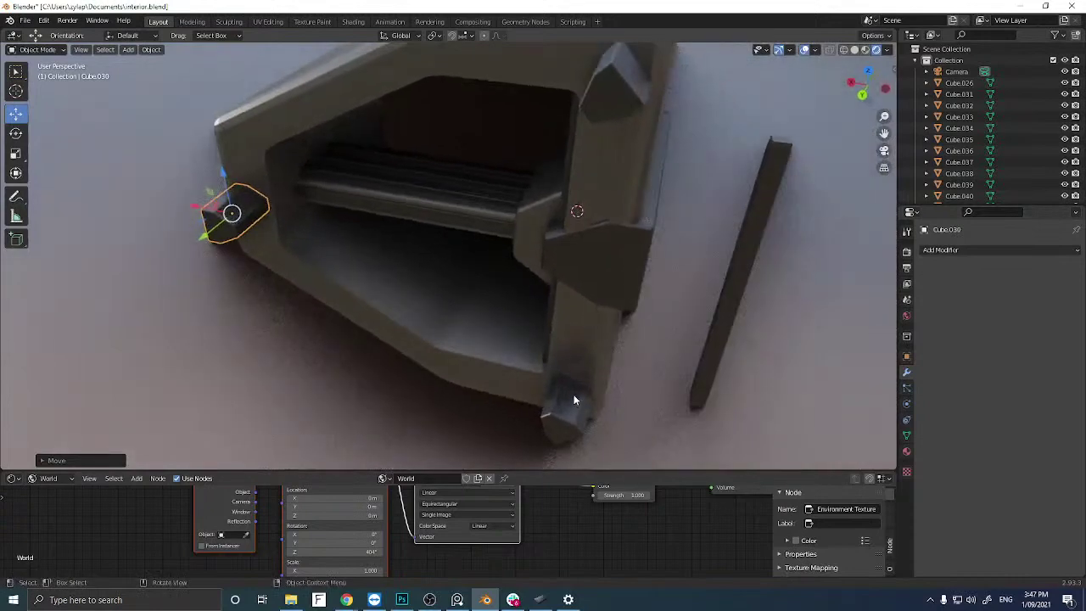
Join the three protruding corner plates into a single object with the upper plate, Cube.028, as the active one.
shift+click(566, 416)
shift+click(632, 120)
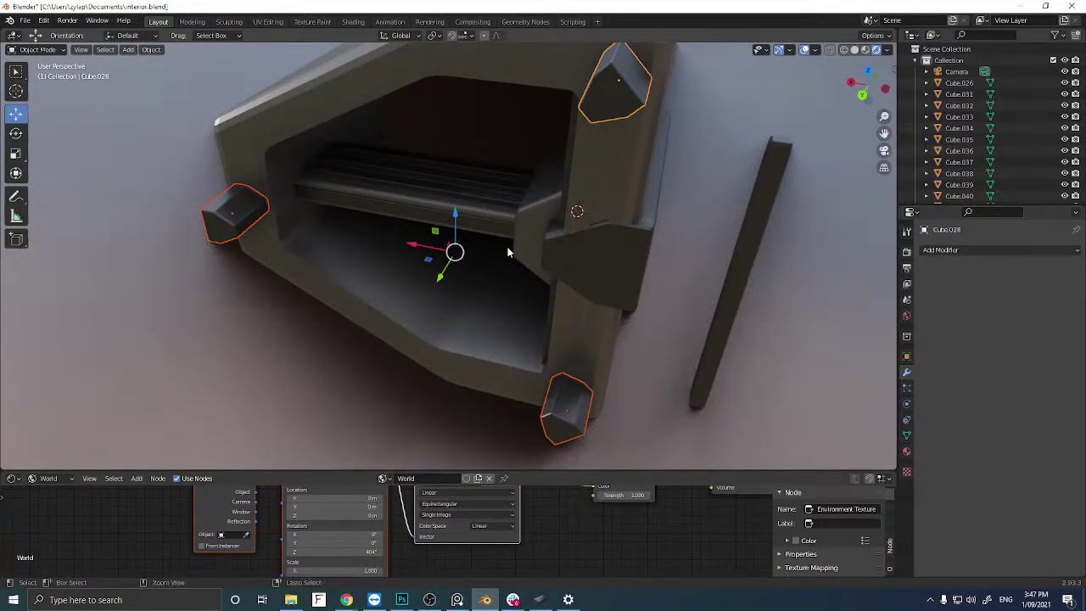
key(ctrl+j)
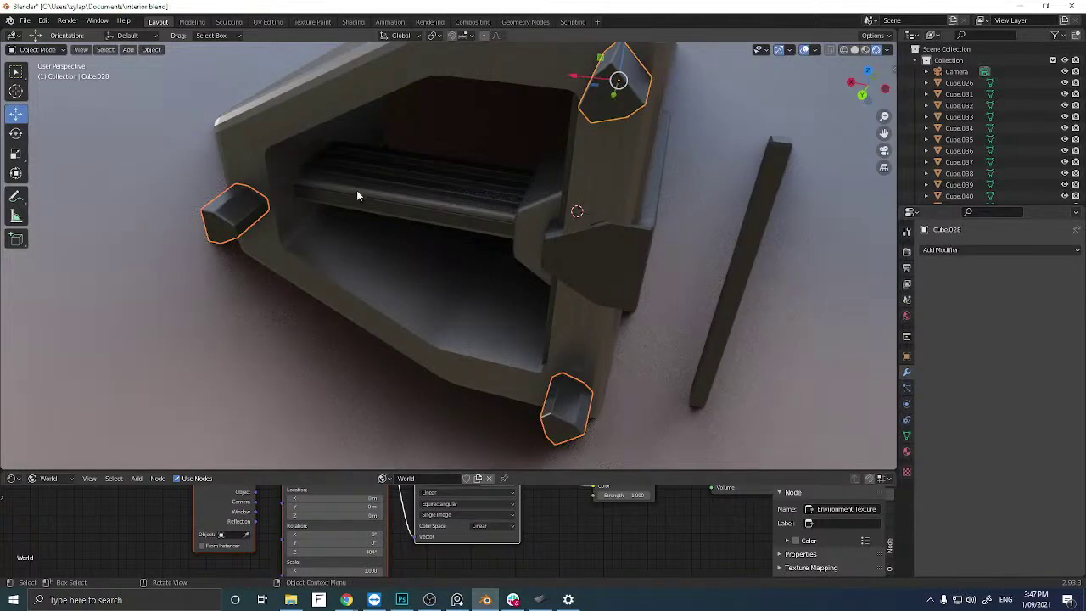
click(157, 200)
key(ctrl+z)
Inspect the joined plates' position on the frame's front and side from several angles.
middle_drag(516, 194, 423, 249)
scroll(461, 213, up, 5)
scroll(488, 183, down, 4)
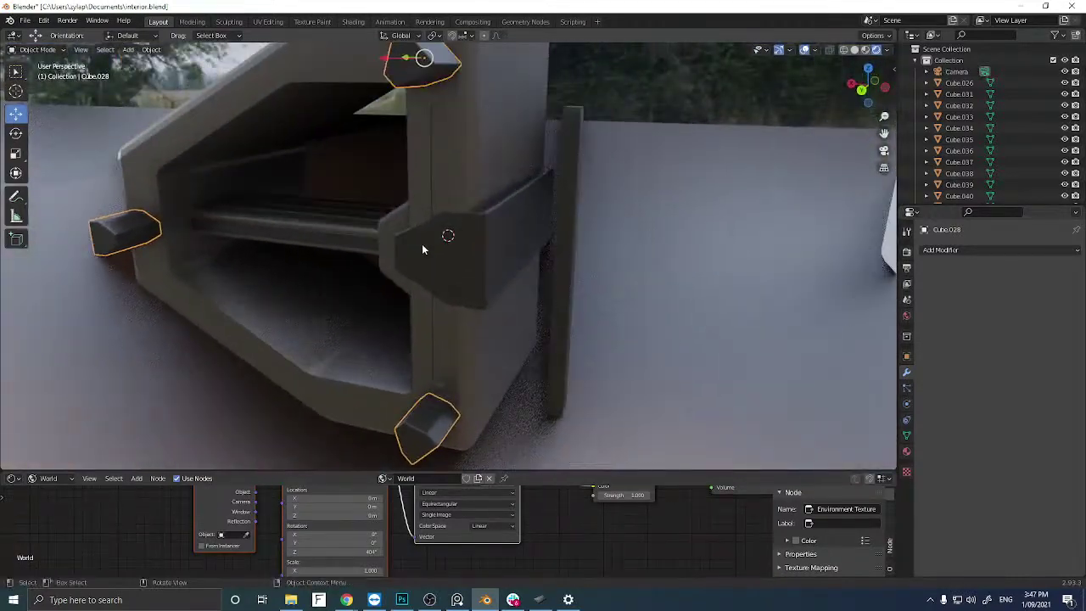
scroll(422, 247, down, 3)
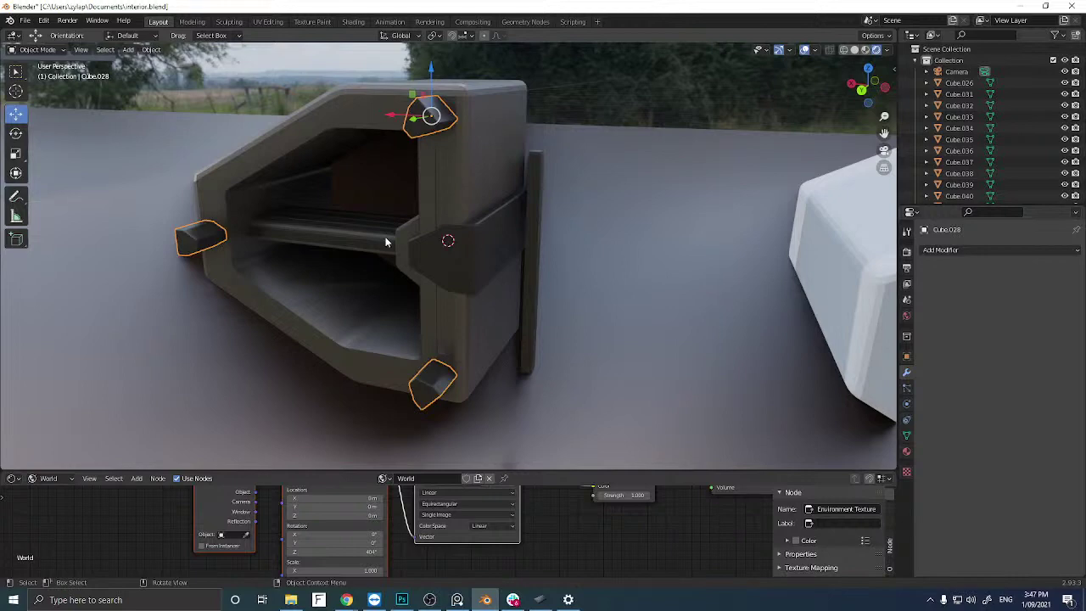
middle_drag(424, 293, 396, 297)
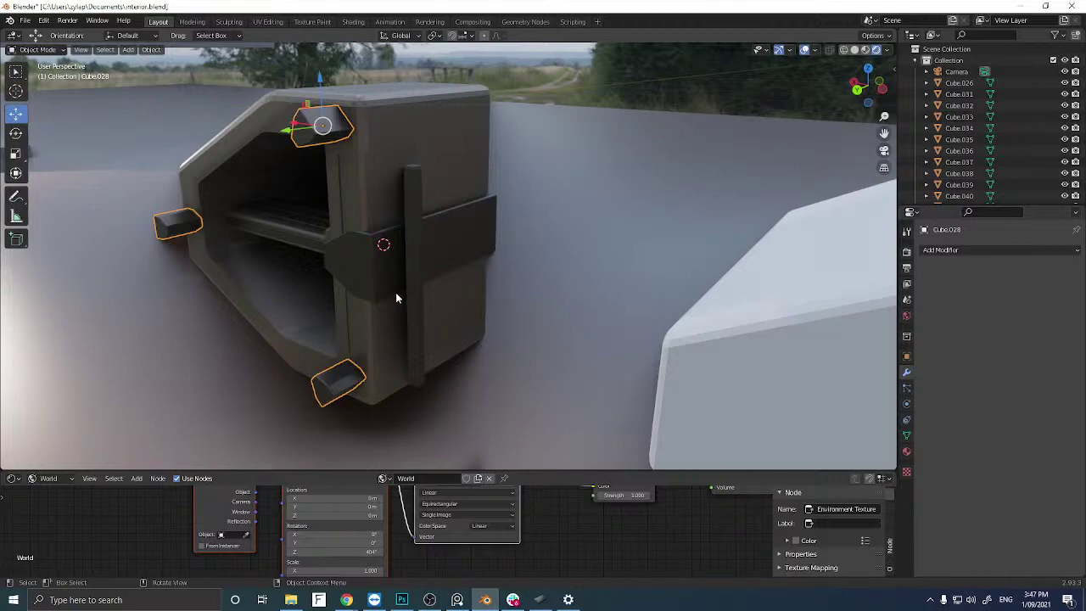
scroll(394, 258, up, 3)
scroll(392, 263, down, 4)
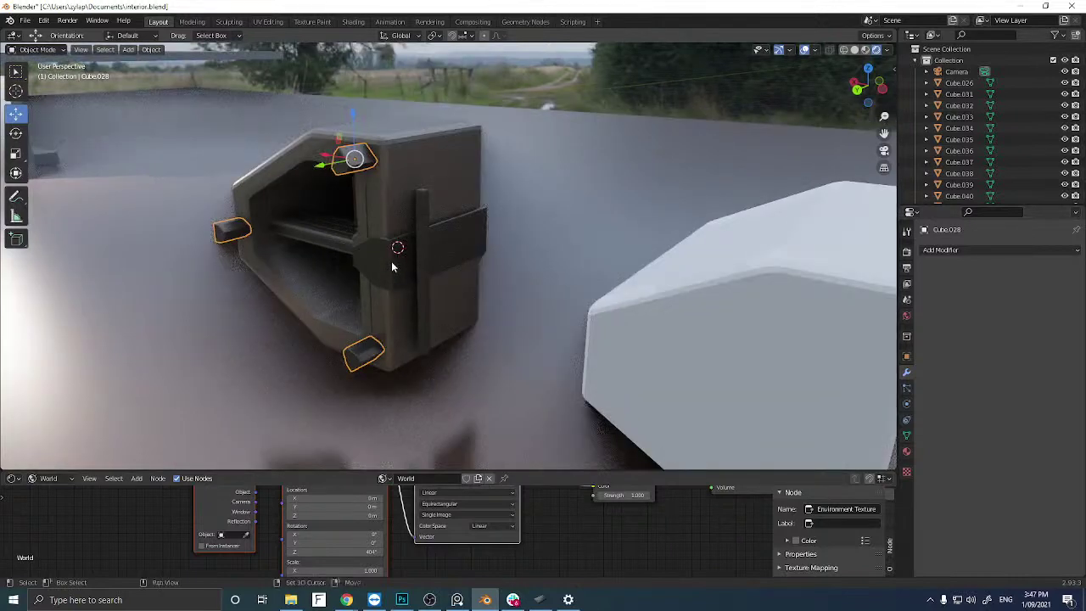
scroll(392, 278, up, 2)
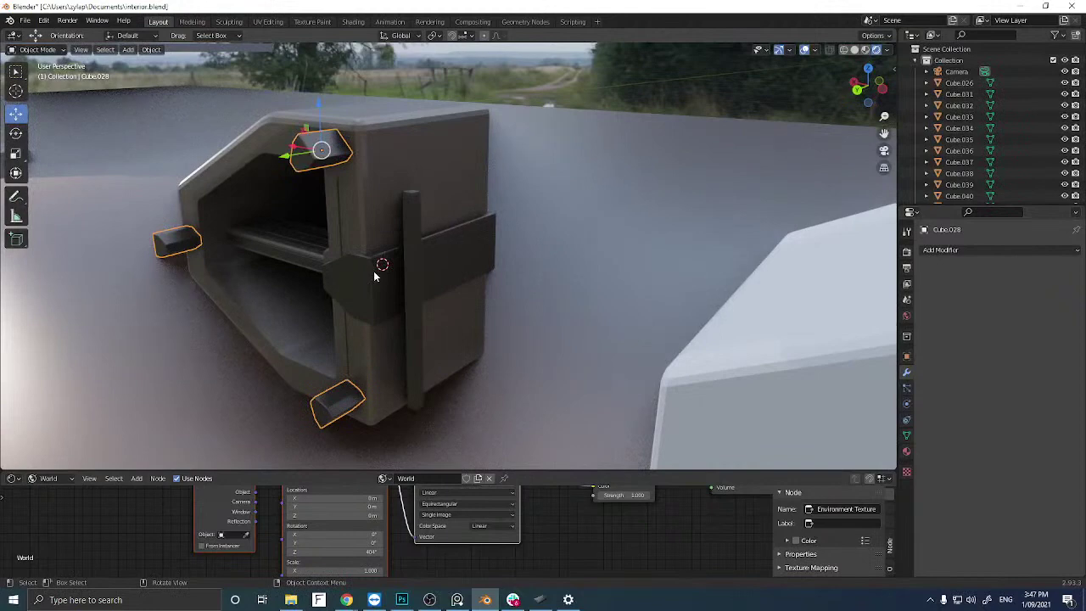
middle_drag(375, 276, 359, 274)
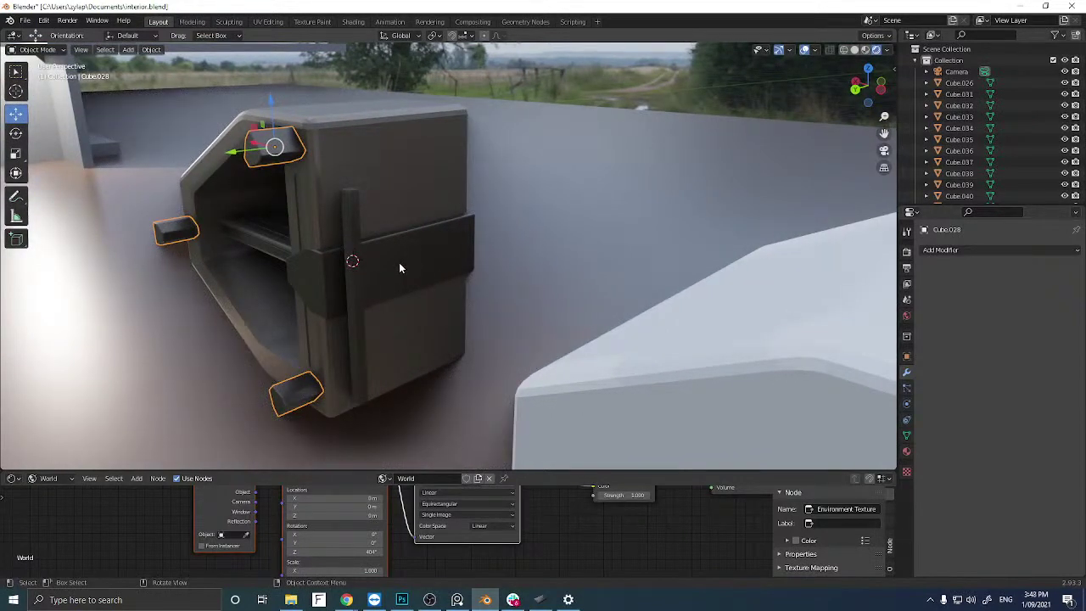
scroll(379, 260, up, 4)
scroll(379, 261, down, 4)
middle_drag(379, 261, 427, 356)
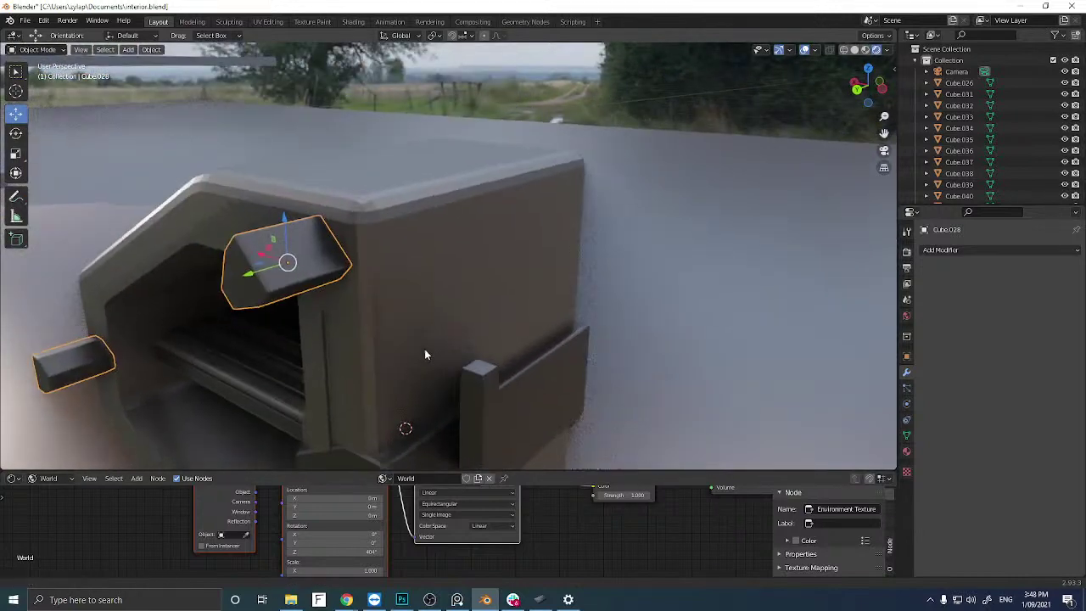
Add a Boolean Difference modifier to the outer frame with the joined plates as the cutting object and apply it.
click(396, 273)
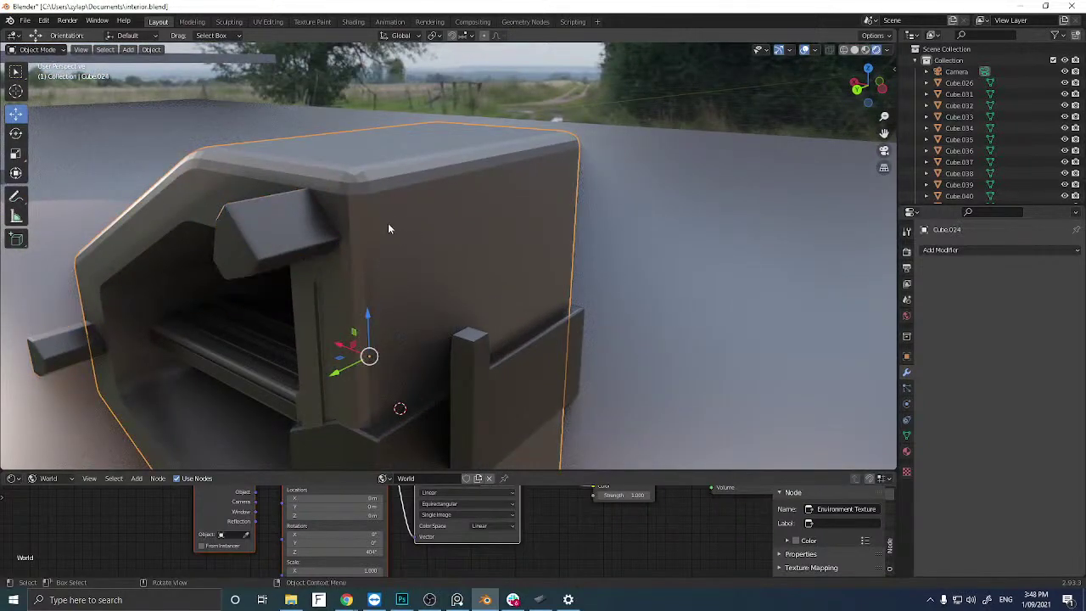
click(955, 251)
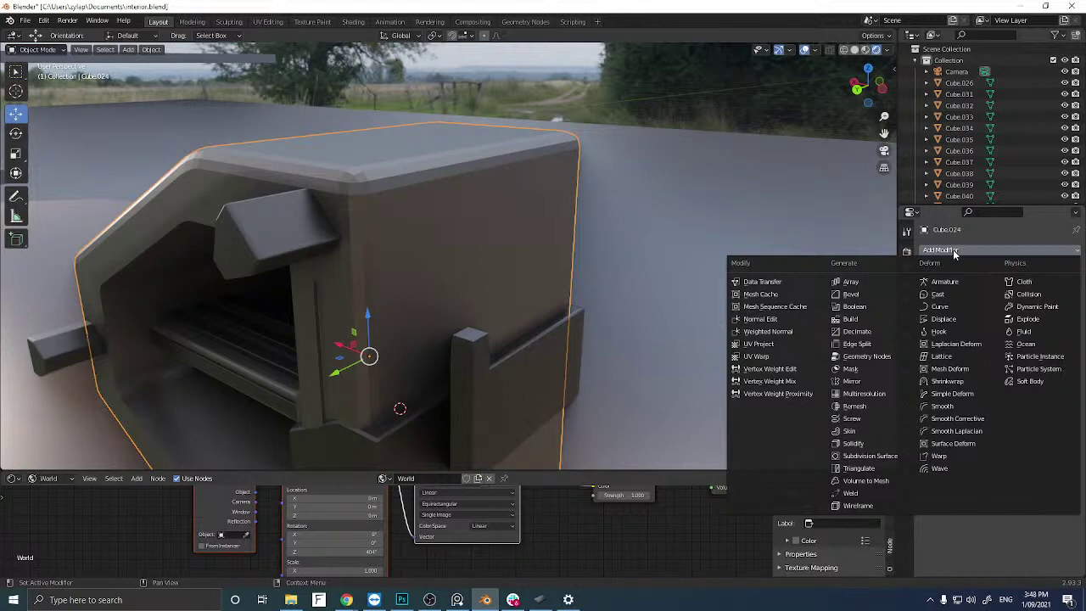
click(871, 308)
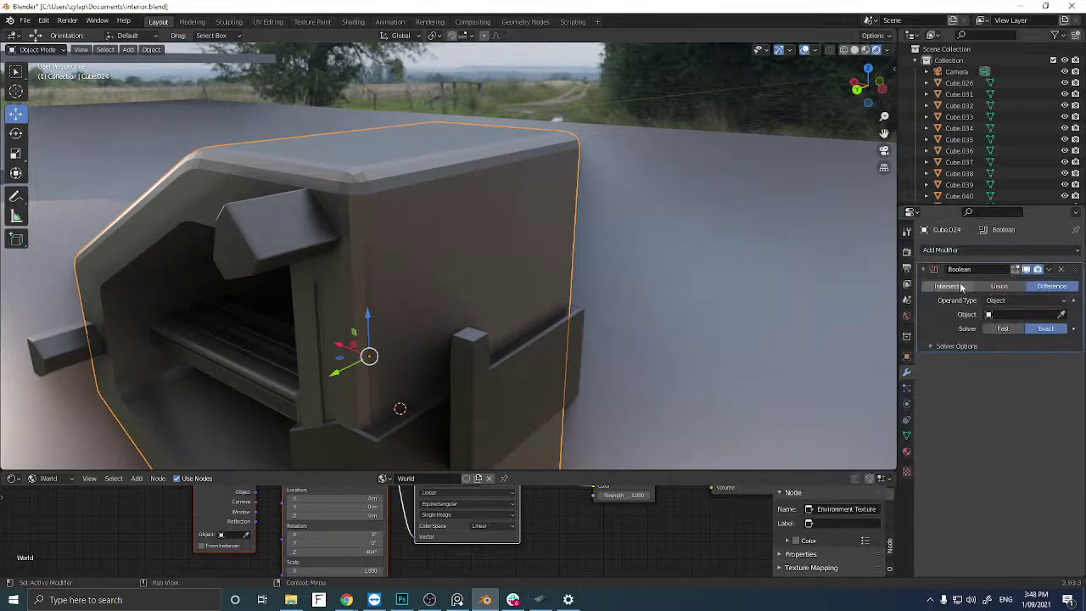
click(1061, 314)
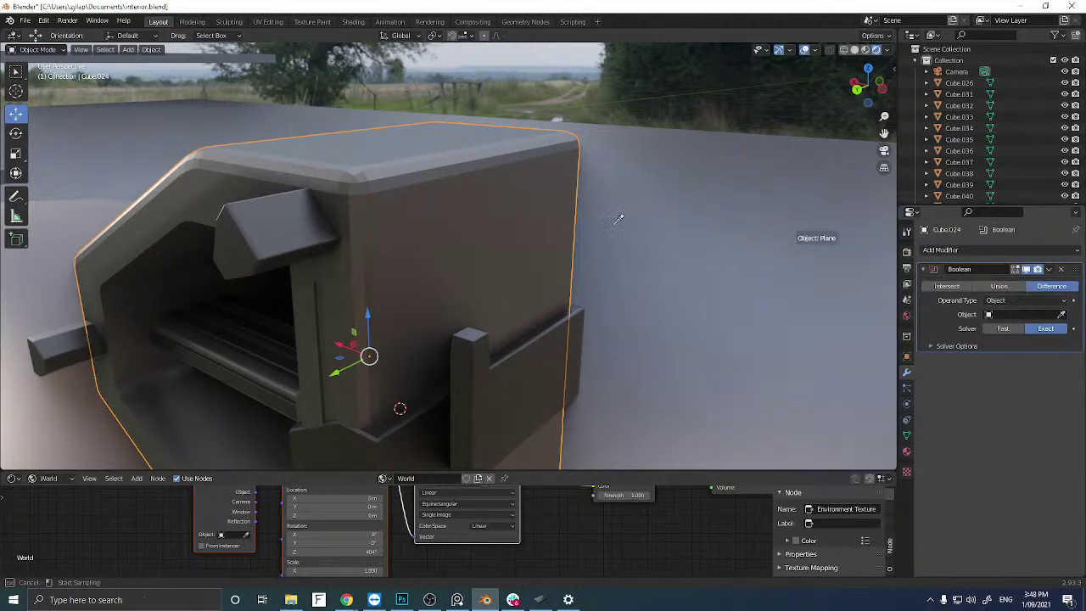
click(272, 217)
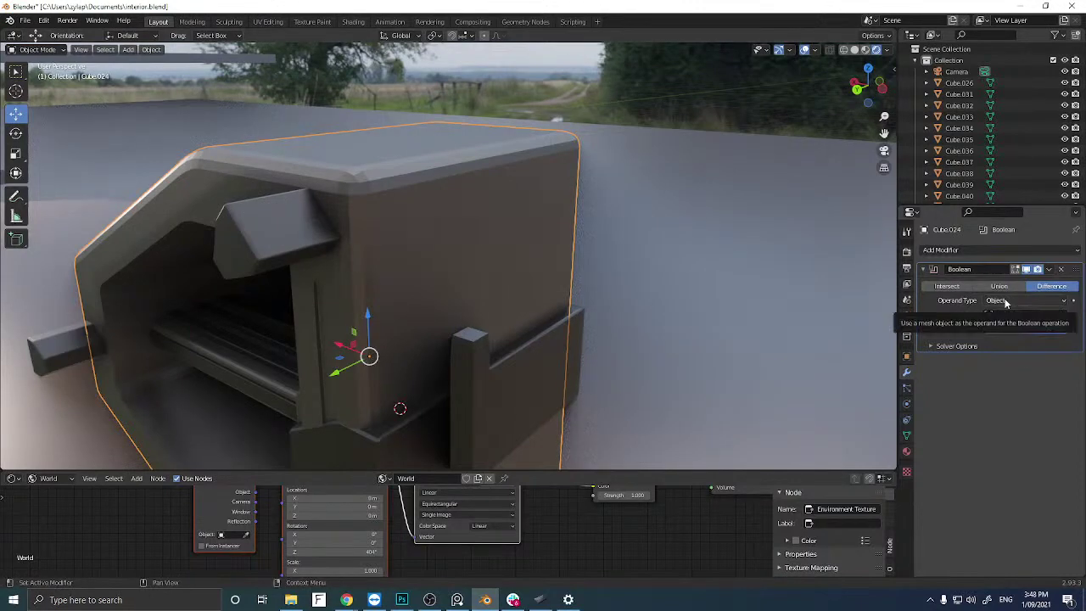
key(ctrl+a)
scroll(434, 236, down, 4)
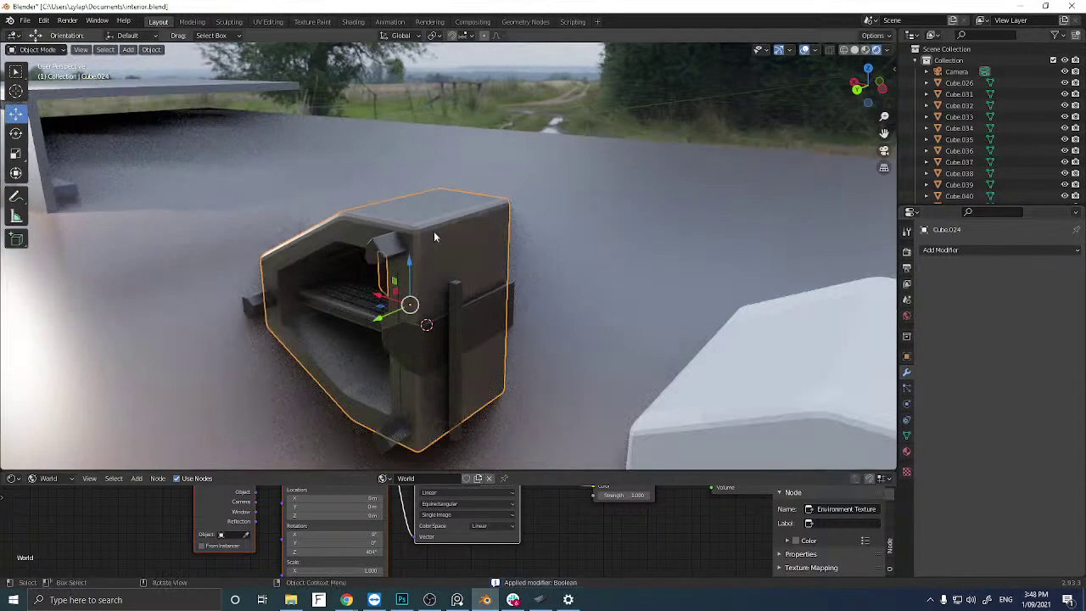
Move the joined corner plates along X away from the frame, past the cutter bar, to expose the plate-shaped cuts.
click(380, 246)
middle_drag(366, 275, 400, 250)
drag(411, 245, 815, 304)
scroll(309, 294, up, 6)
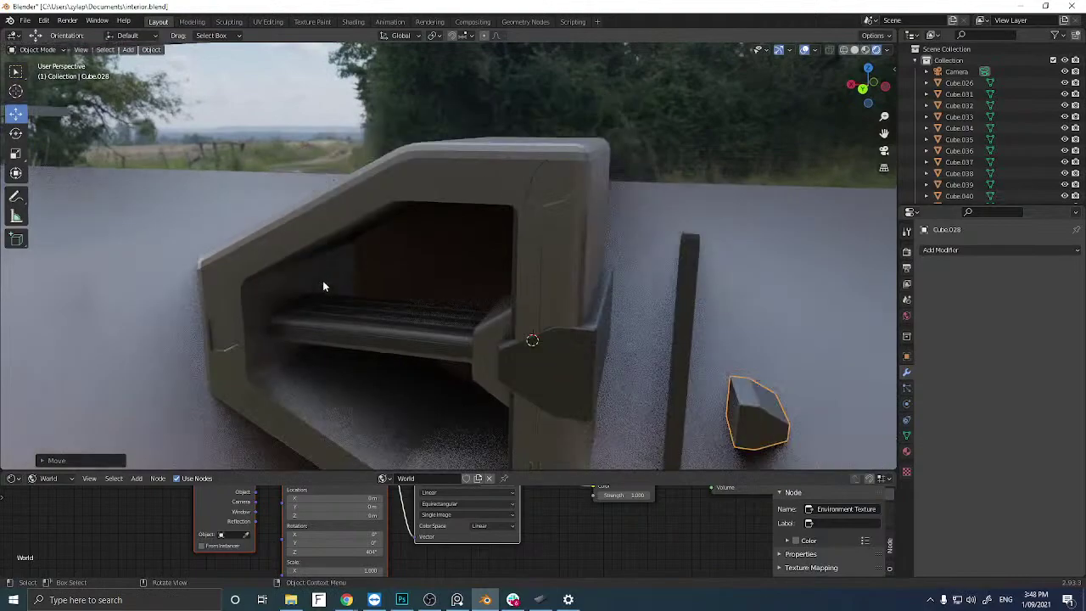
mouse_move(323, 280)
middle_down()
mouse_move(342, 266)
mouse_move(332, 285)
middle_up()
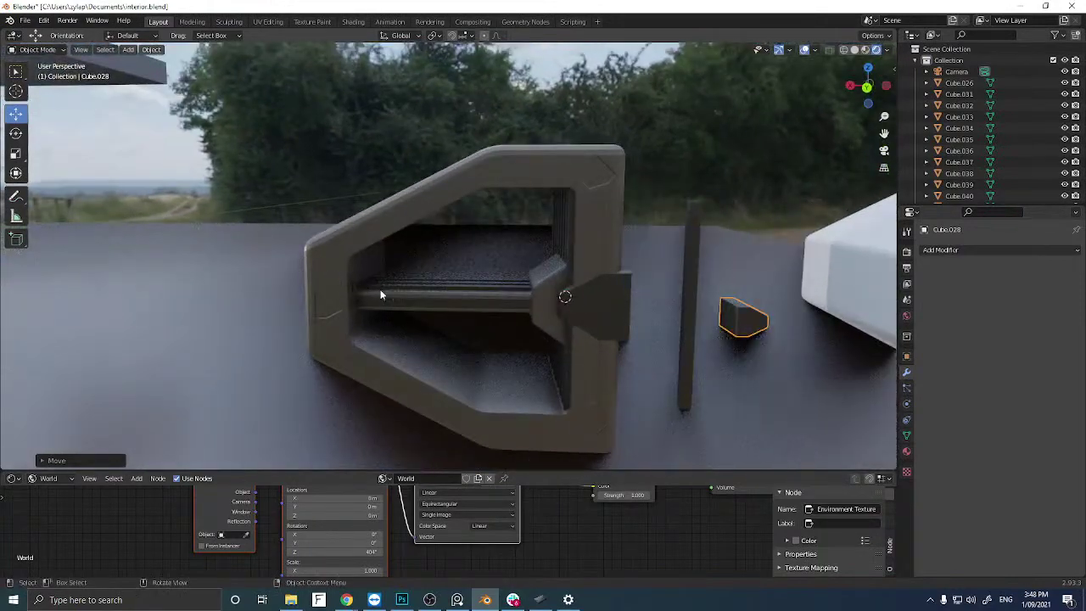
Duplicate the vertical cutter bar in the back view, shift the copy along X over the frame's opening and rotate it 90°.
click(694, 314)
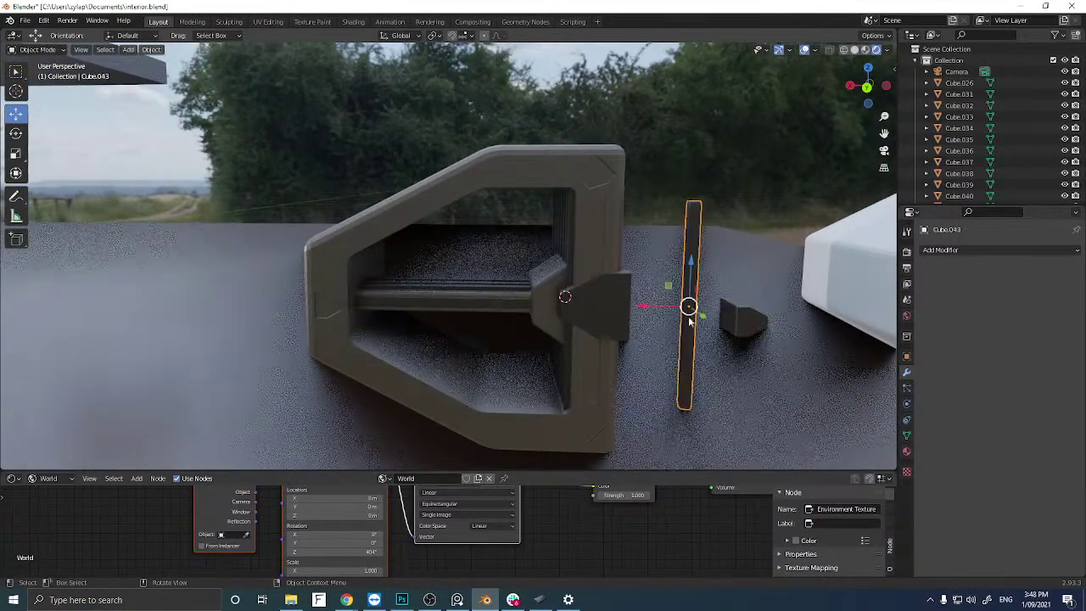
middle_drag(694, 314, 844, 175)
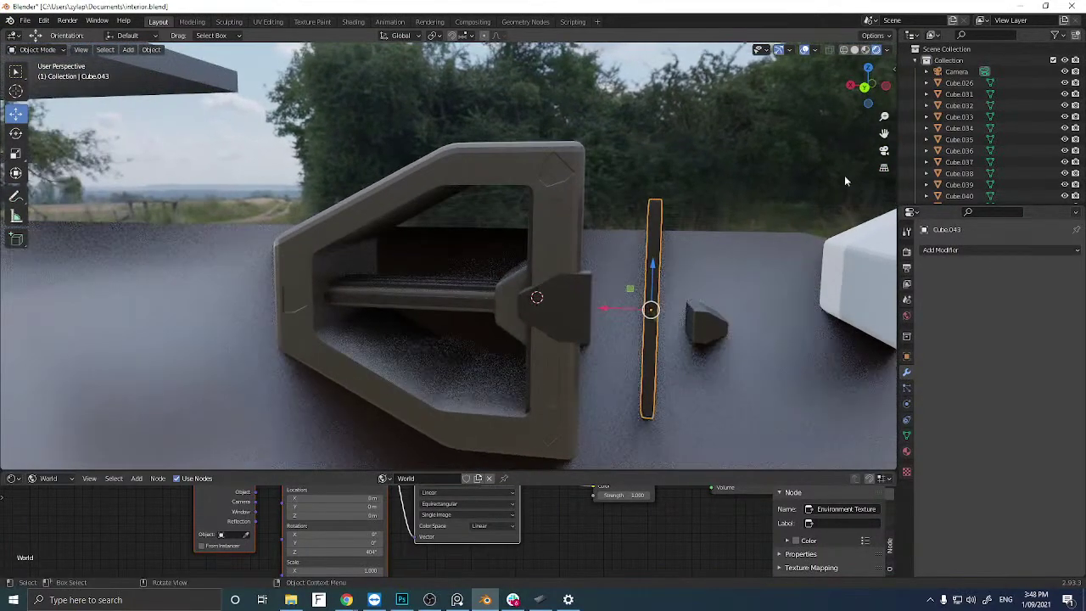
click(869, 100)
scroll(635, 252, up, 3)
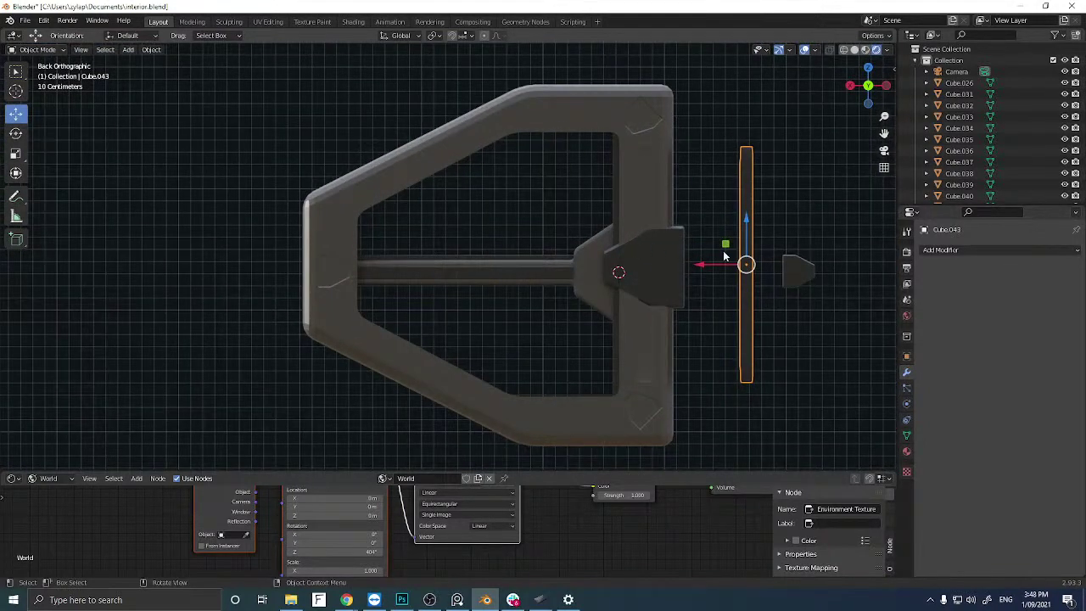
key(shift+d)
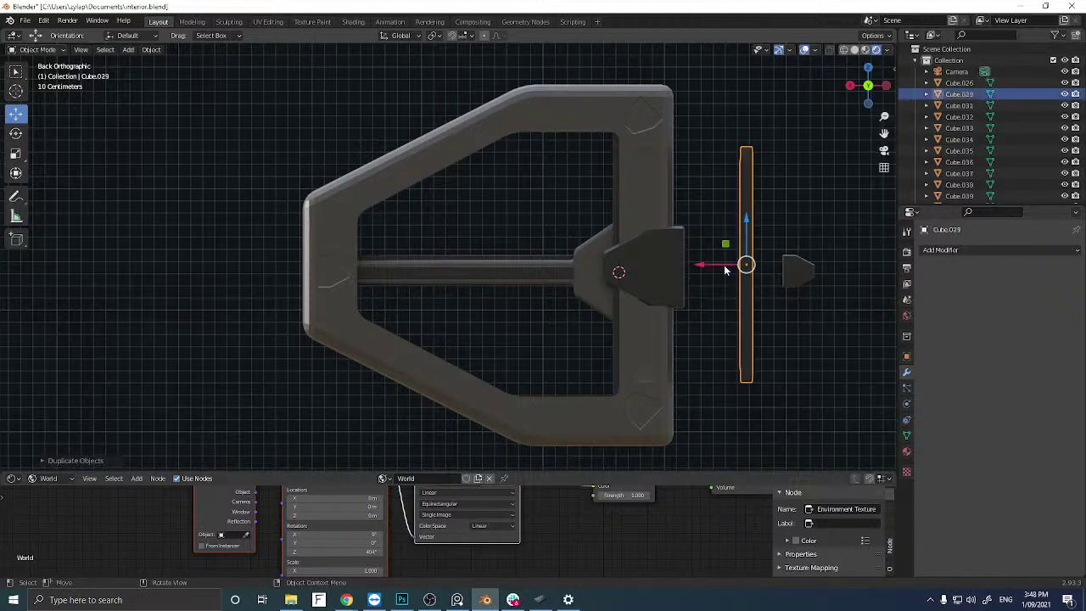
drag(729, 266, 533, 251)
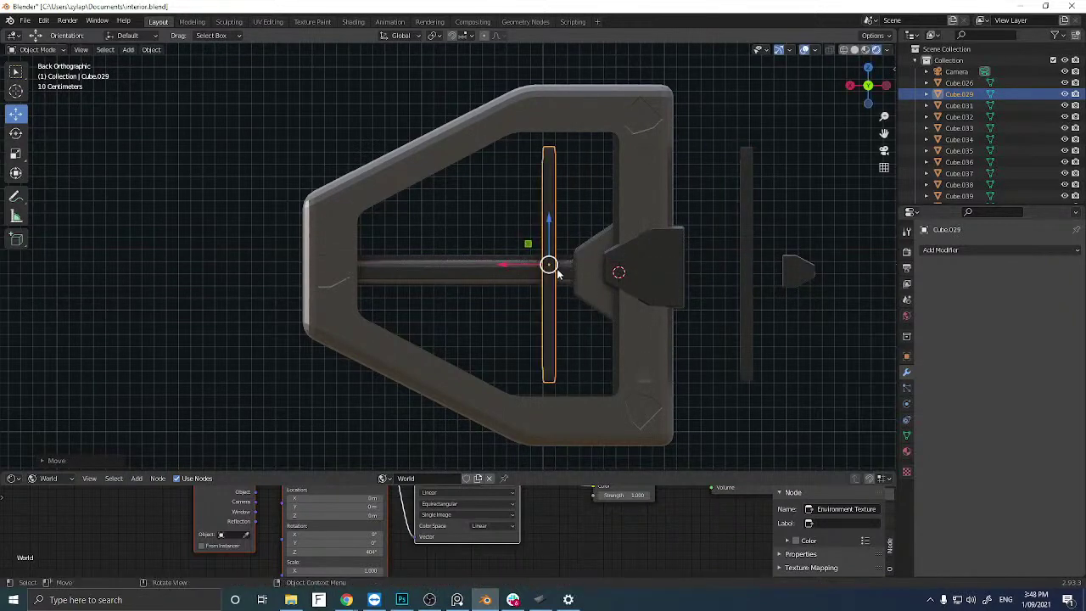
text(r90)
key(Return)
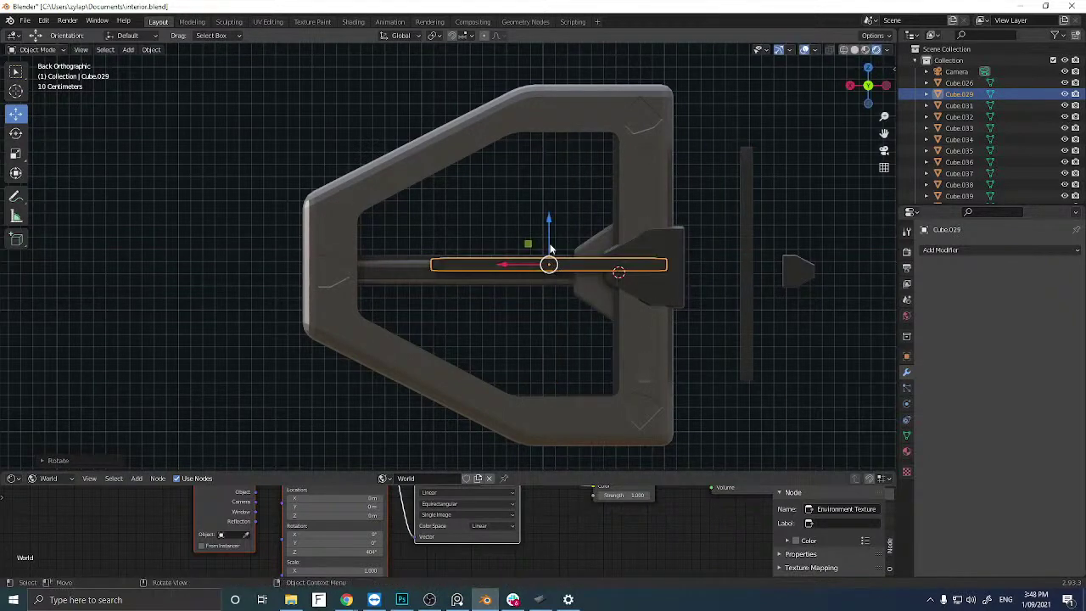
Move the rotated bar up along Z onto the frame's upper beam and shorten it along X to fit the straight section.
key(g)
key(z)
click(413, 113)
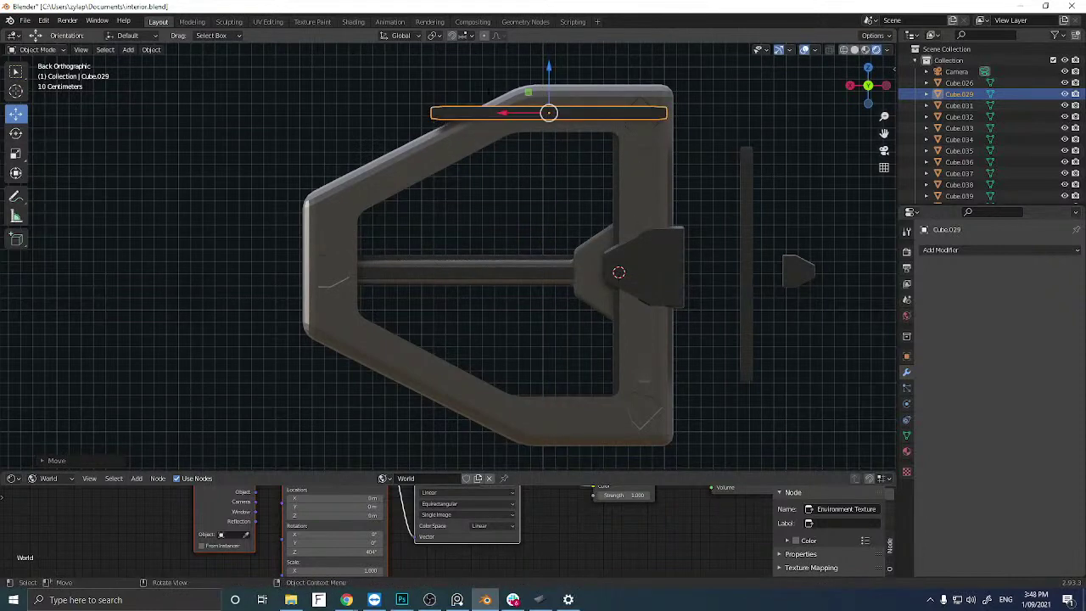
click(15, 153)
drag(507, 114, 528, 110)
click(17, 112)
middle_drag(427, 134, 361, 232)
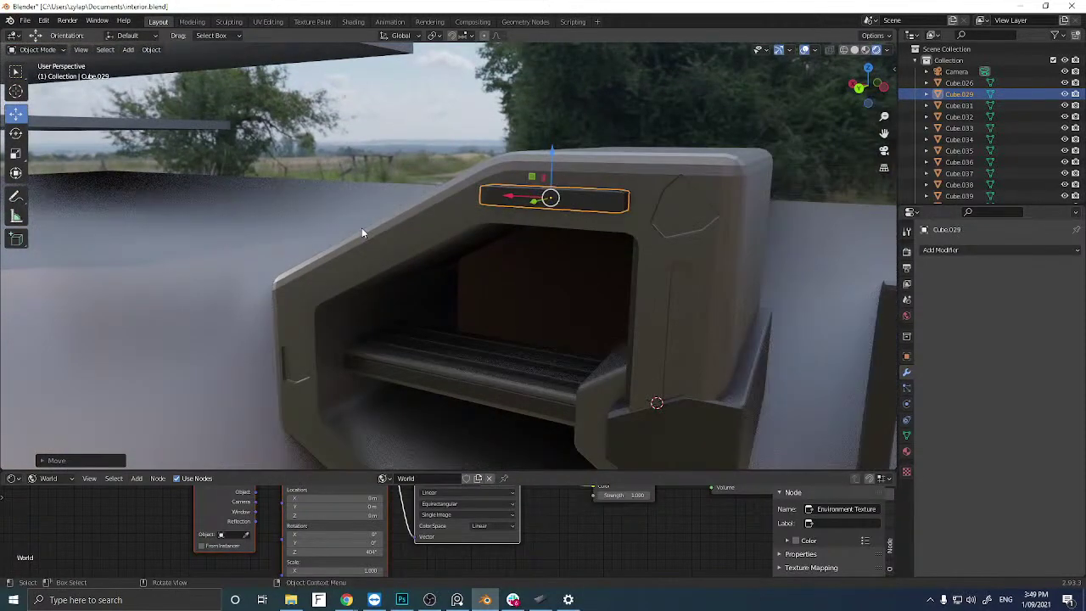
Duplicate the shortened bar in the back view and move the copy down along Z onto the frame's lower beam.
click(860, 90)
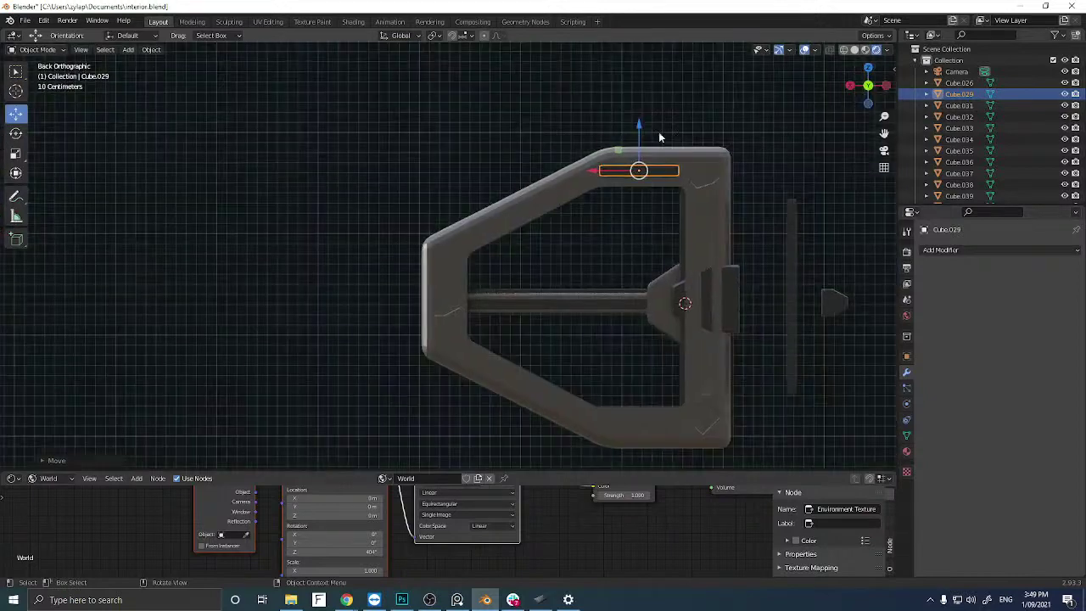
key(shift+d)
right_click(605, 223)
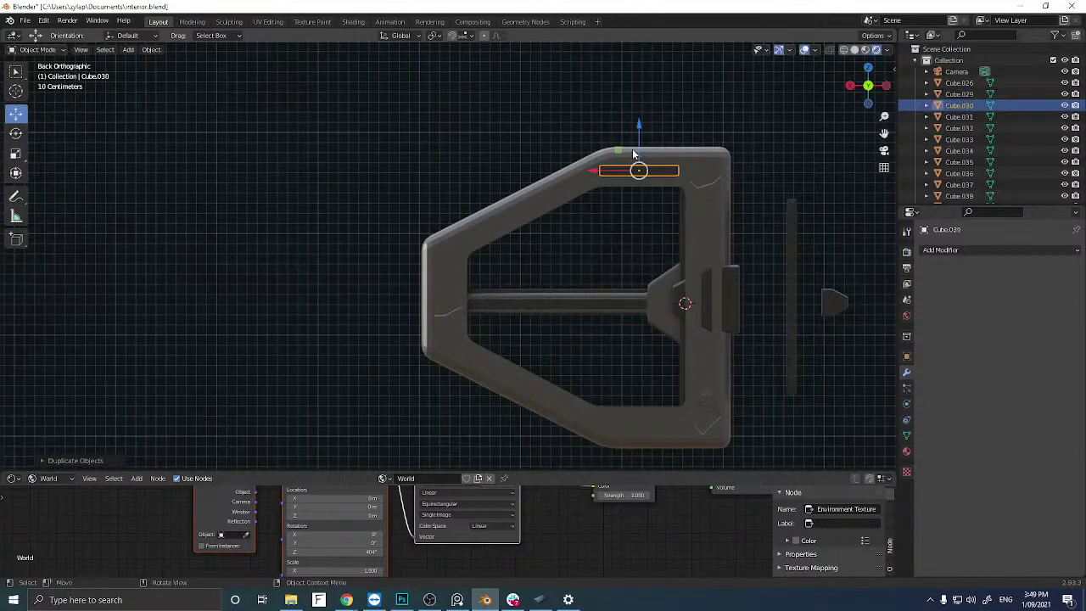
drag(633, 154, 606, 391)
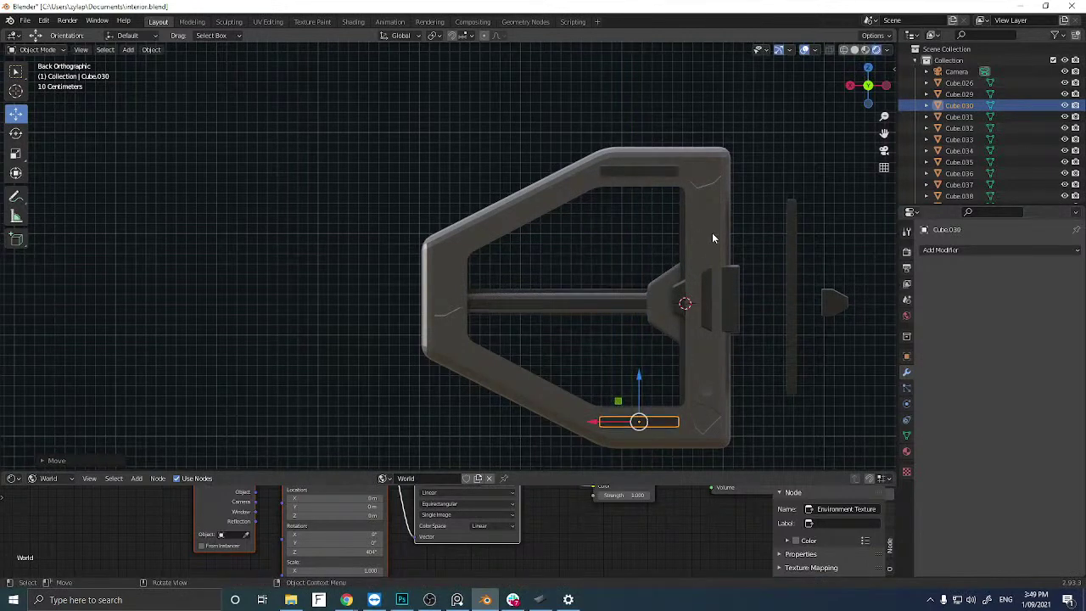
Duplicate the long vertical cutter bar beside the frame and shift the copy along X over the slanted side of the frame.
click(791, 271)
key(shift+d)
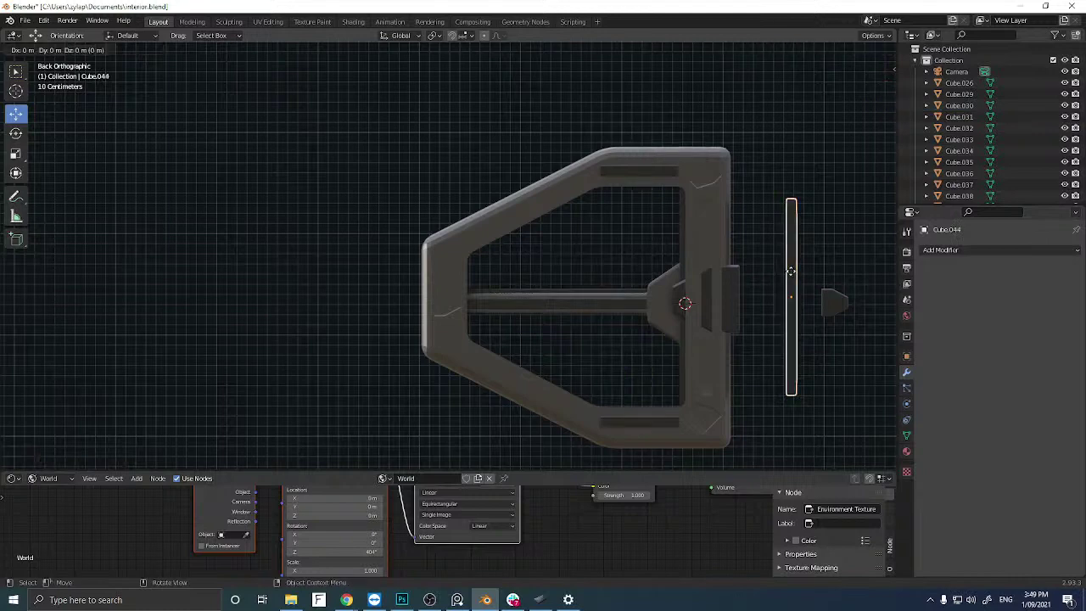
right_click(766, 301)
drag(766, 302, 455, 271)
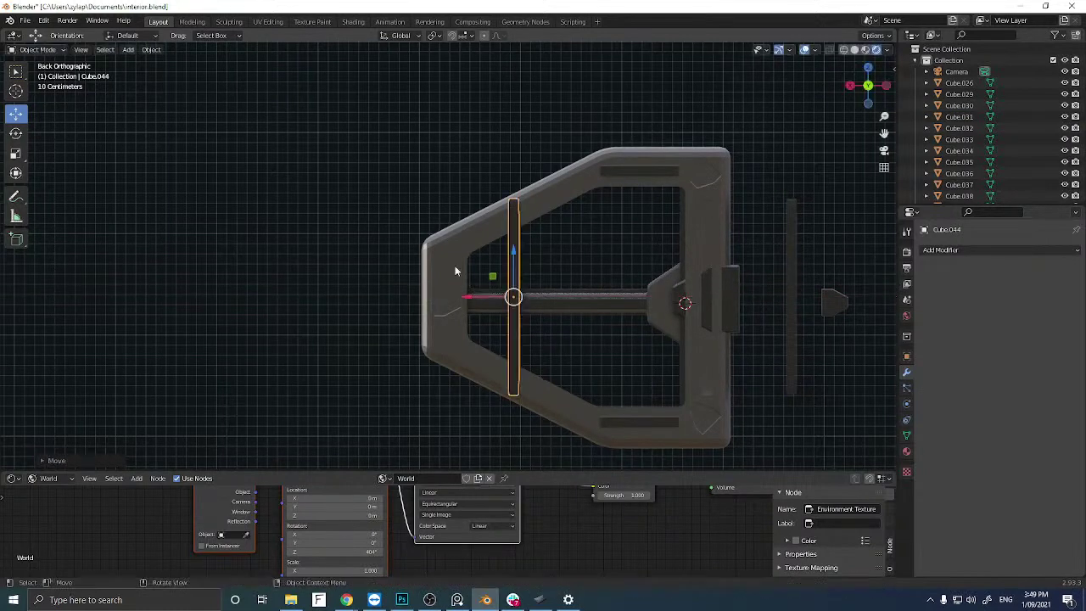
Rotate the copied bar to the slope of the frame's upper slanted beam and move it onto that beam.
key(r)
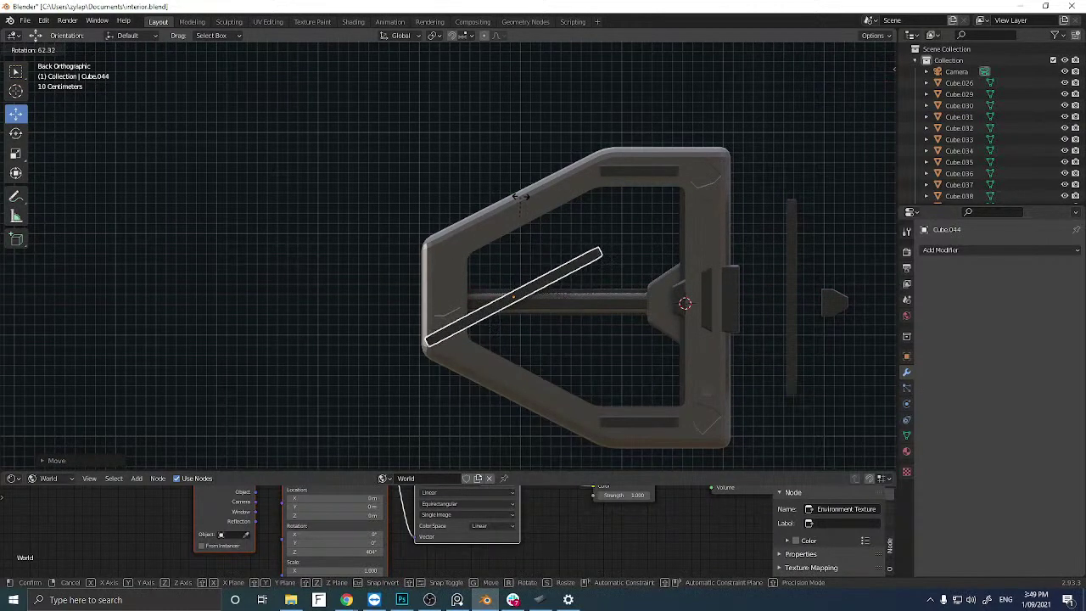
click(533, 203)
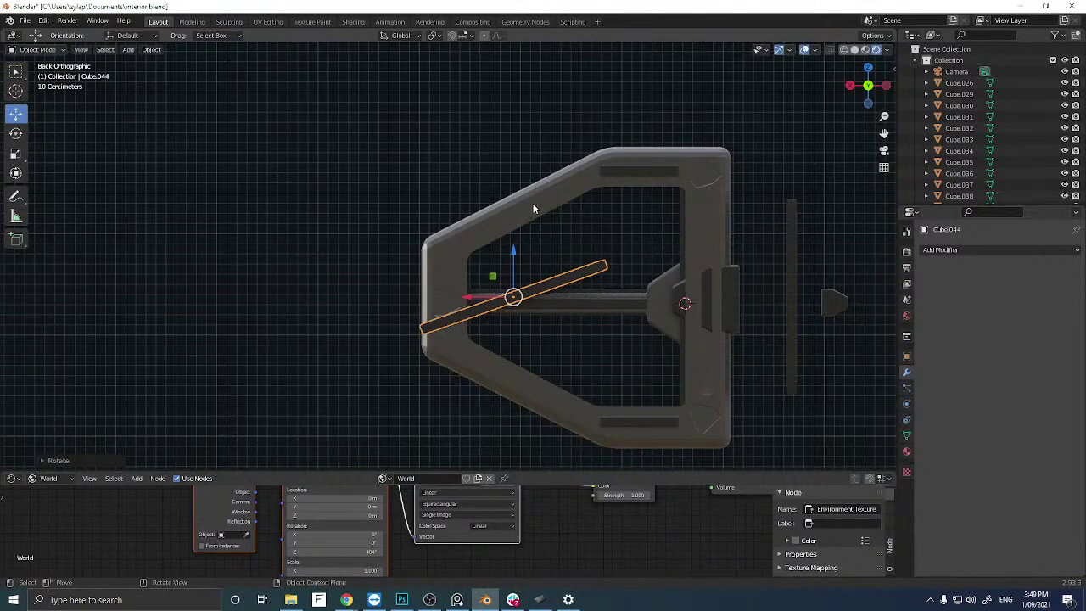
key(g)
click(509, 129)
key(r)
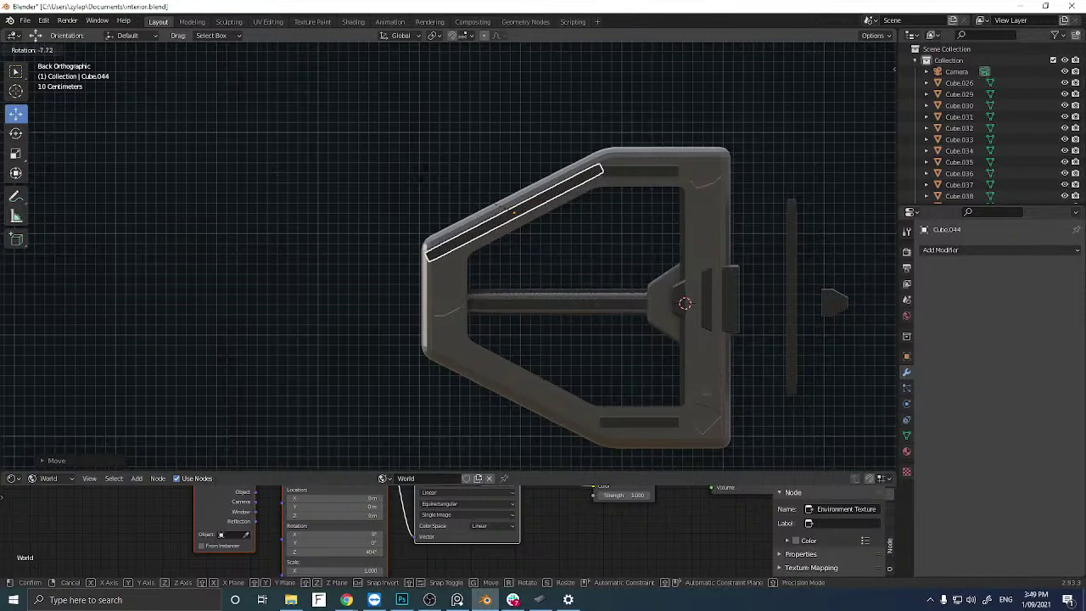
click(423, 178)
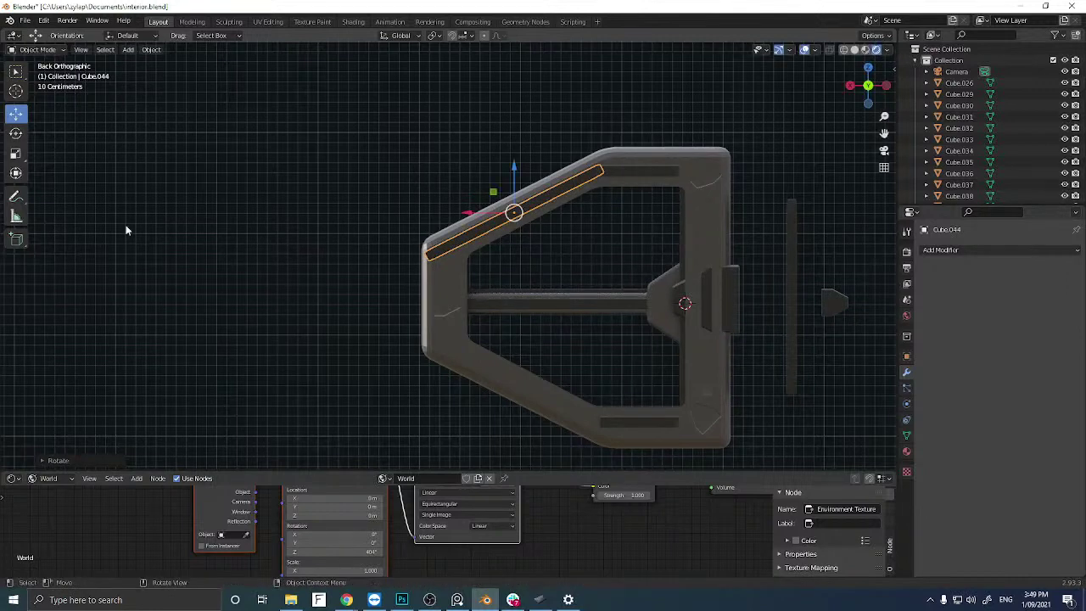
Set the Scale tool's orientation to Local and shorten the slanted bar along its local Z axis to about 60% of its length.
click(15, 153)
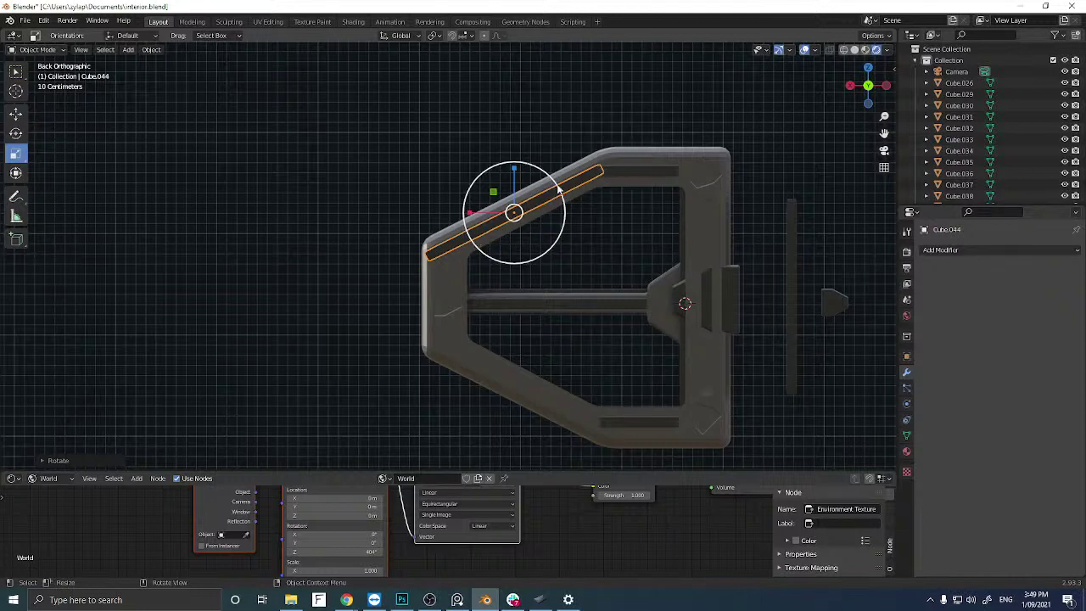
drag(471, 210, 497, 210)
key(ctrl+z)
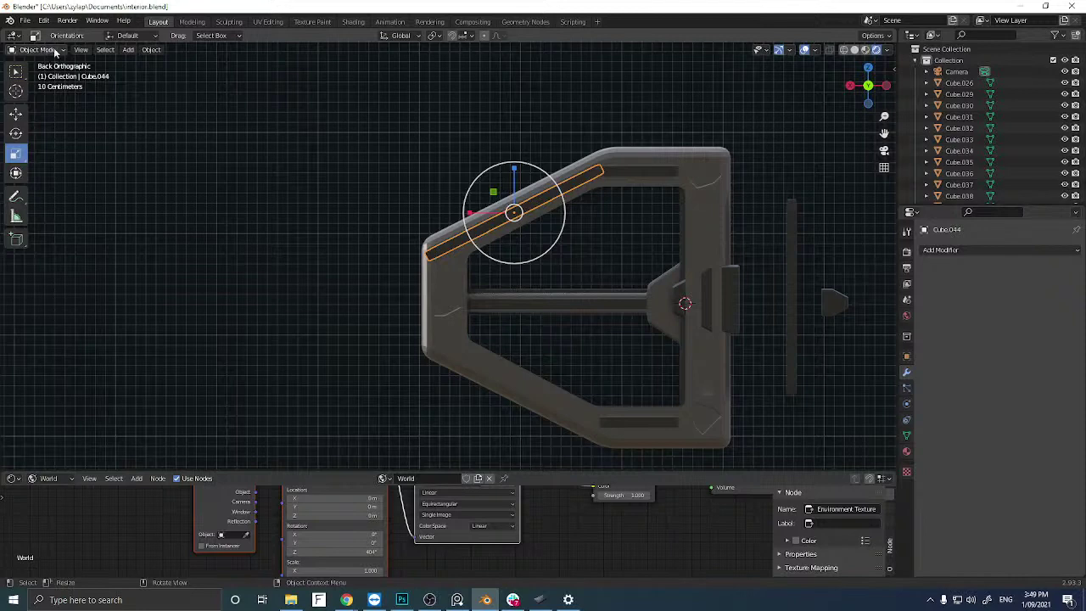
click(123, 38)
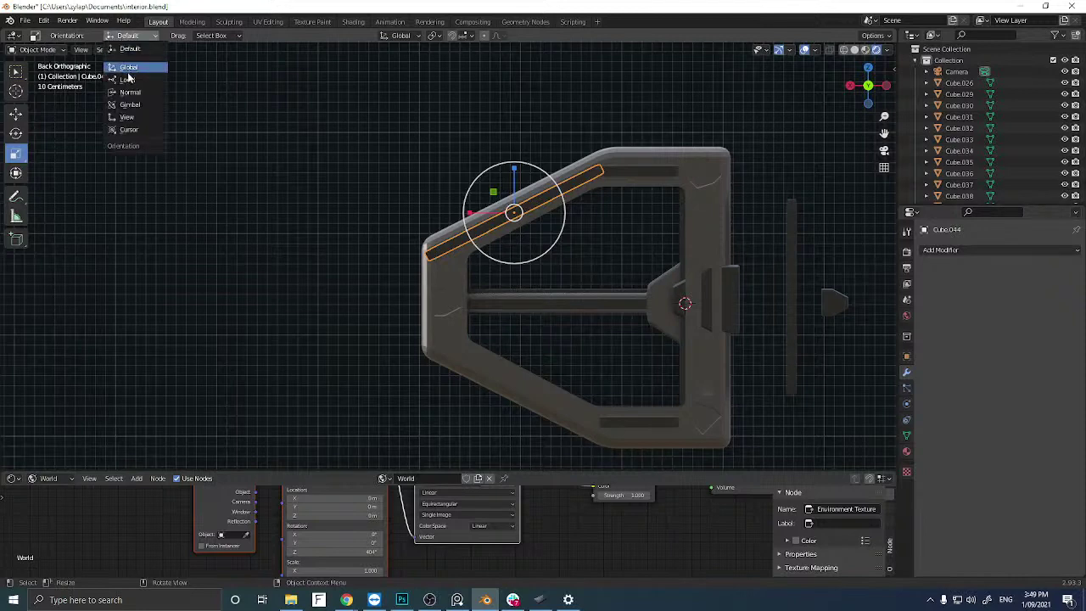
click(128, 78)
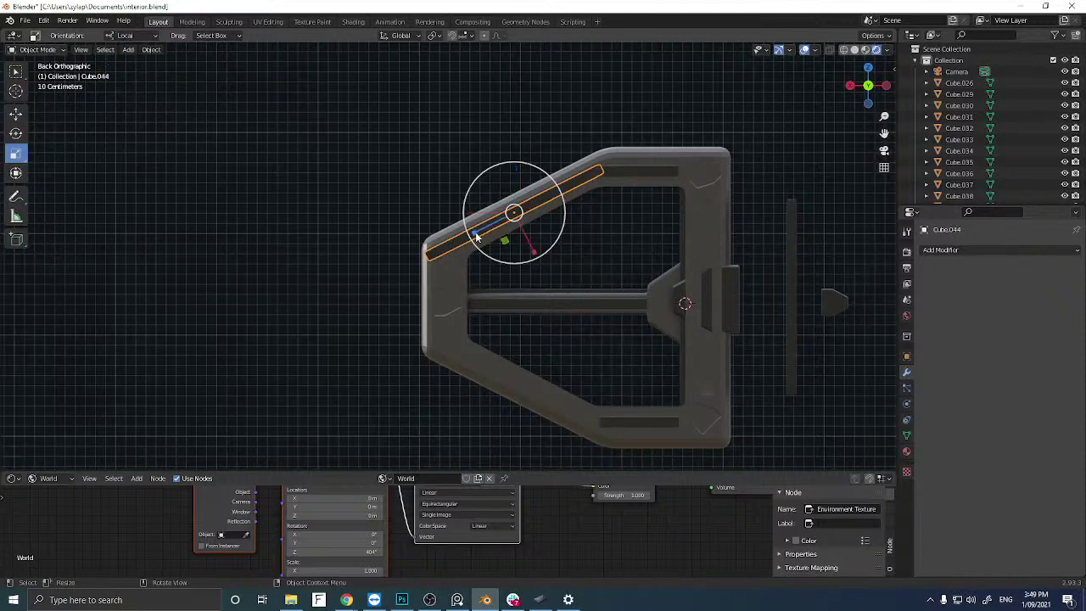
key(s)
key(z)
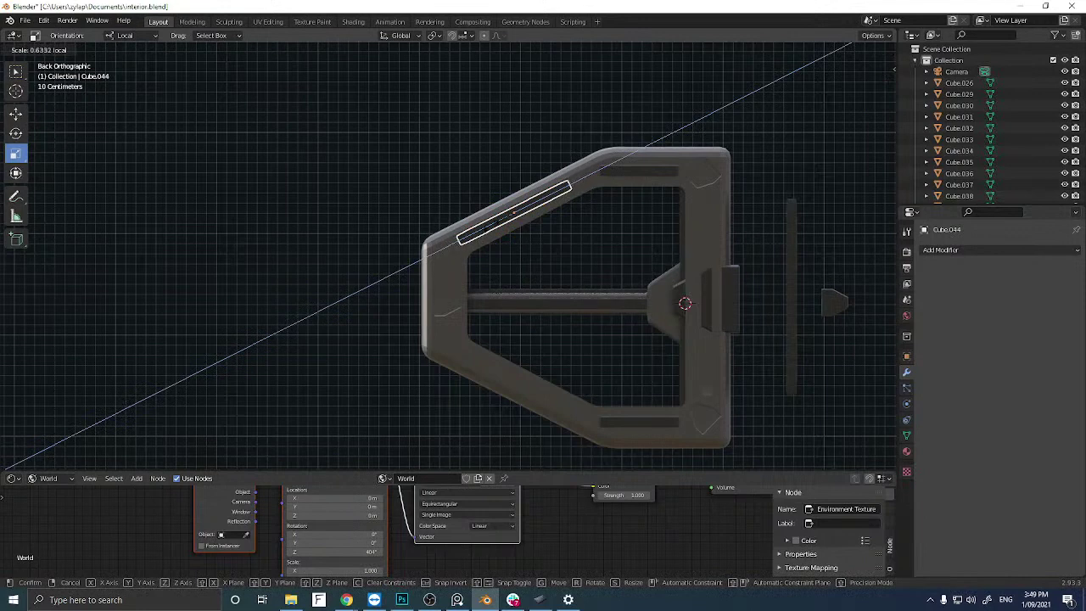
click(497, 229)
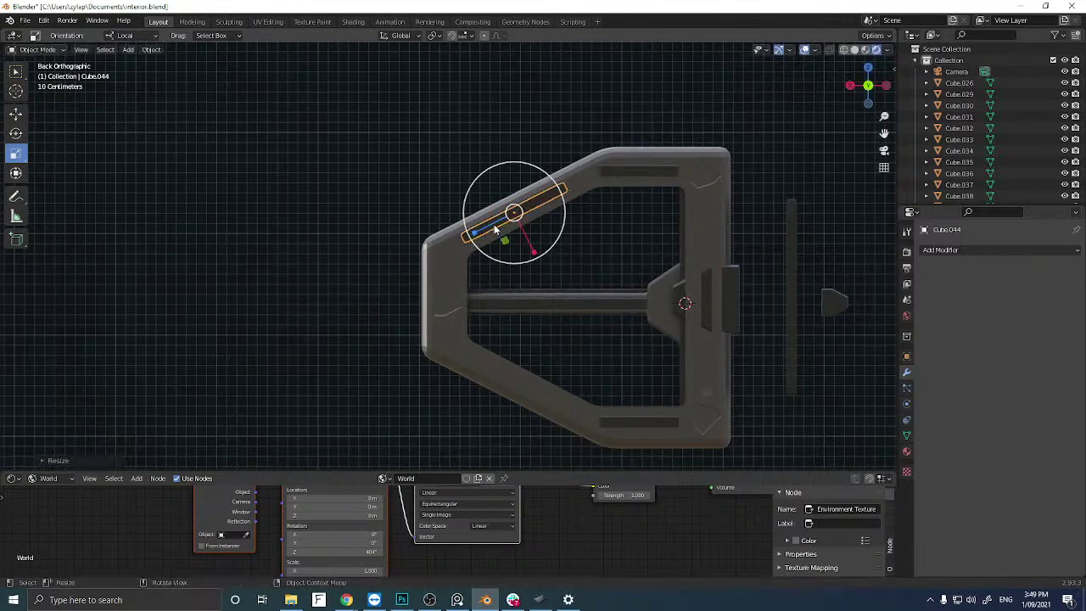
Move the slanted bar about 0.2 m up the slope towards the upper horizontal bar and fine-tune its rotation.
key(g)
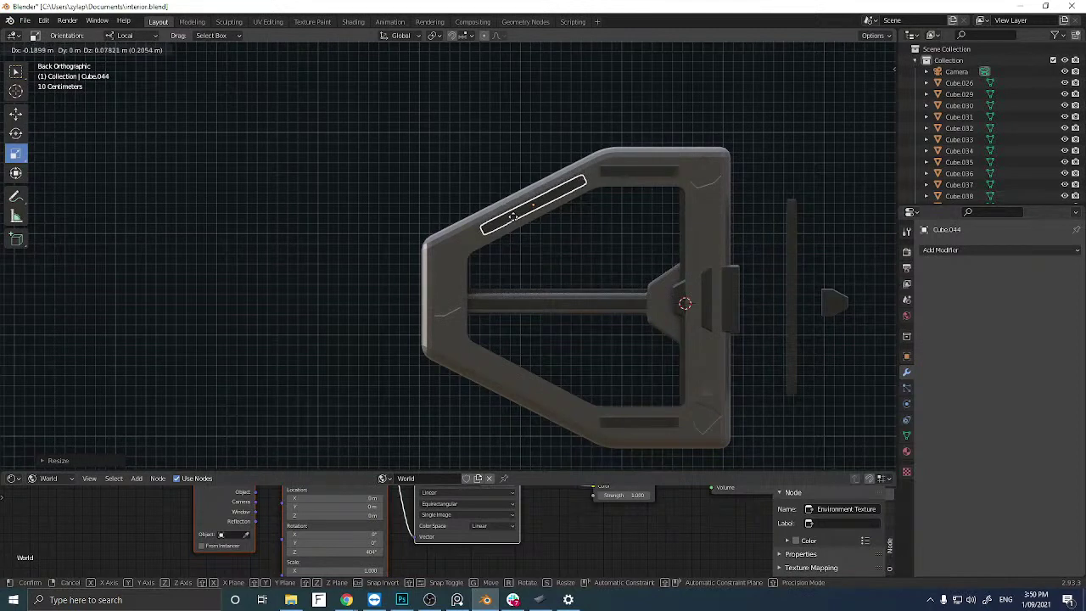
click(512, 216)
key(r)
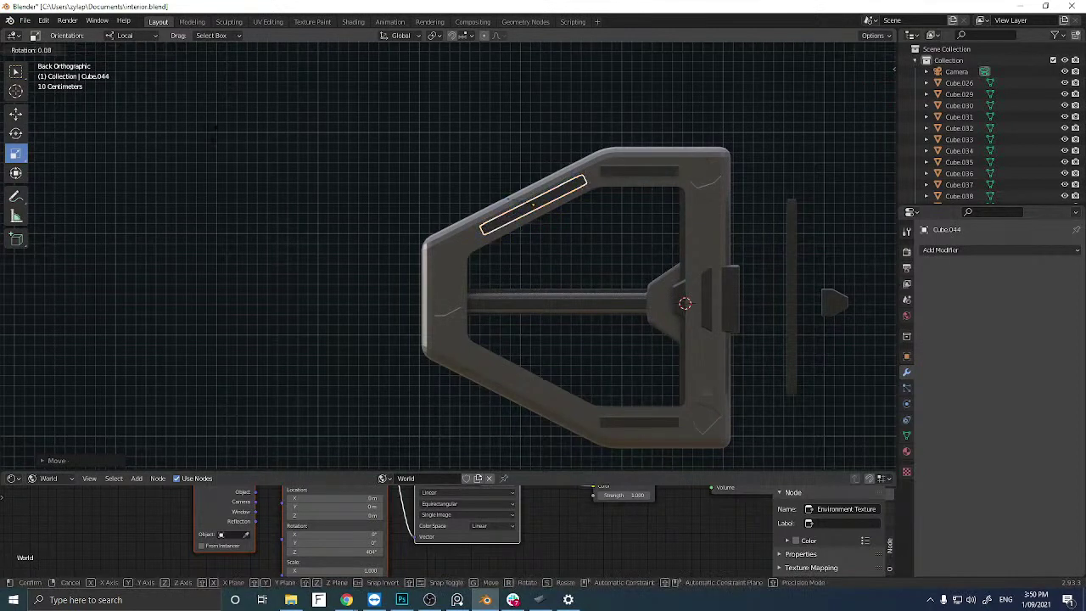
click(217, 142)
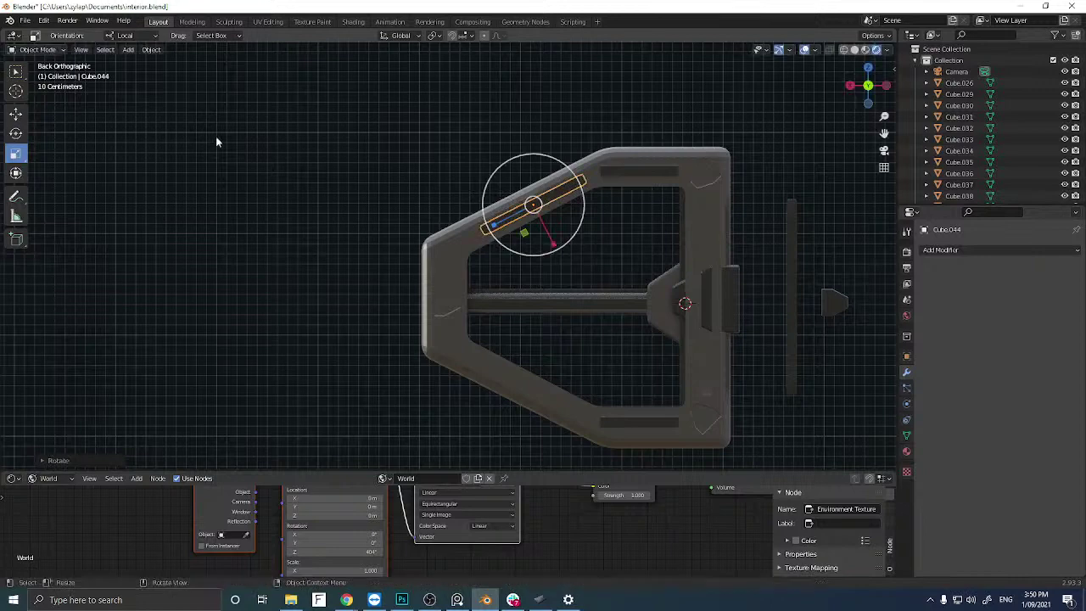
Nudge the upper horizontal bar slightly down along Z to centre it on the beam.
click(637, 174)
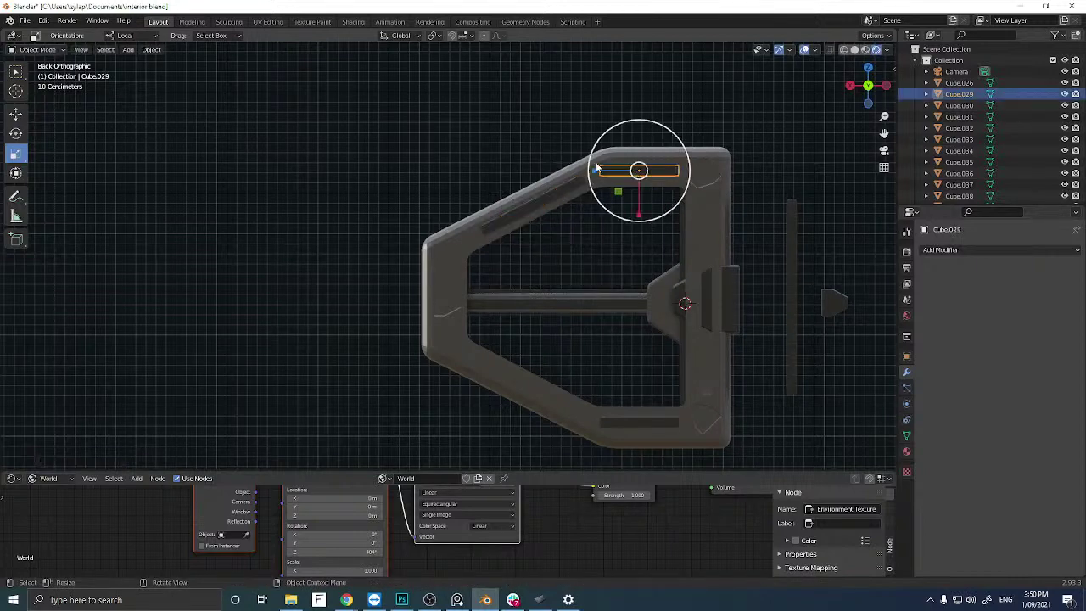
click(31, 114)
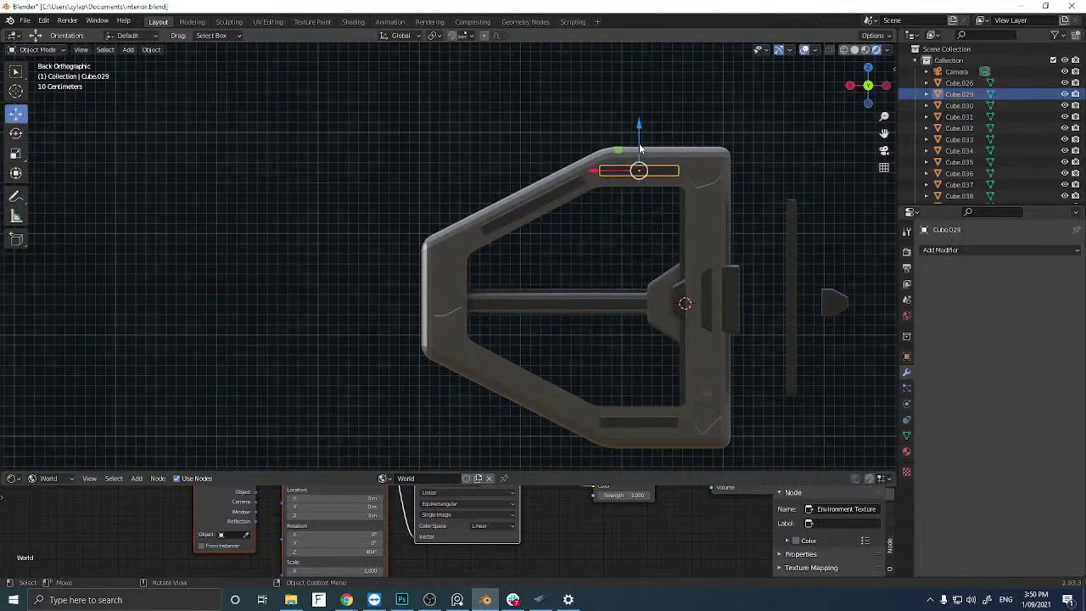
drag(639, 146, 638, 149)
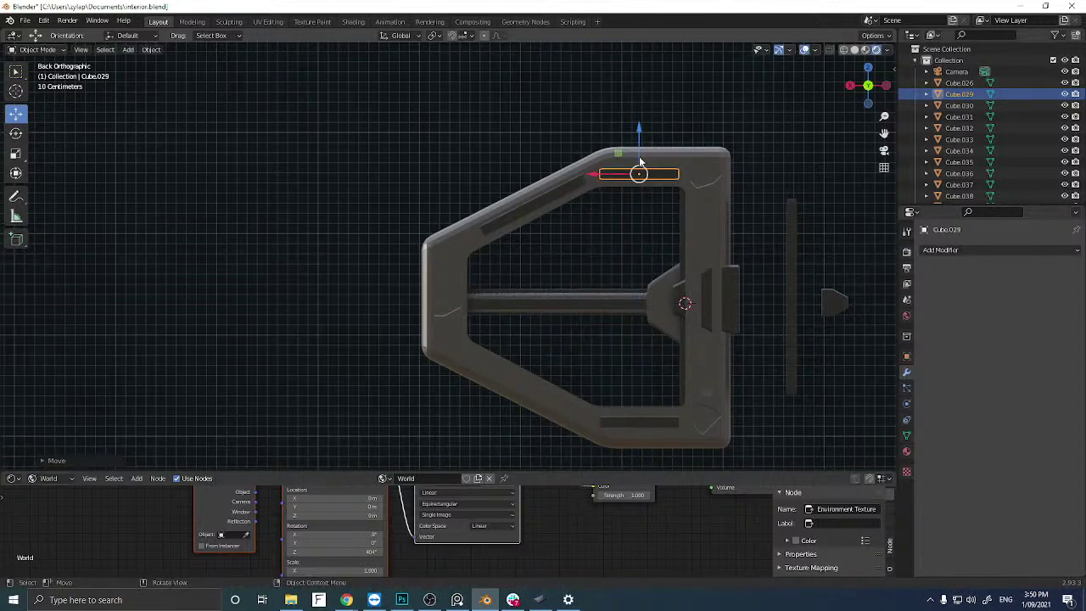
Duplicate the slanted bar, mirror the copy along global Z and move it down about 1.83 m onto the lower slanted beam.
click(528, 212)
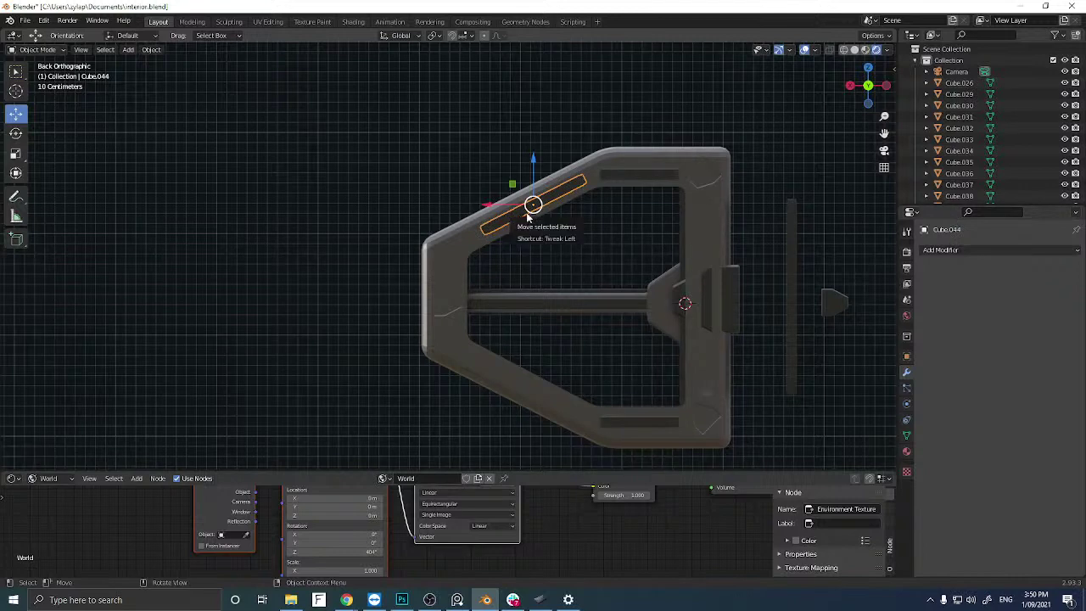
key(shift+d)
click(526, 213)
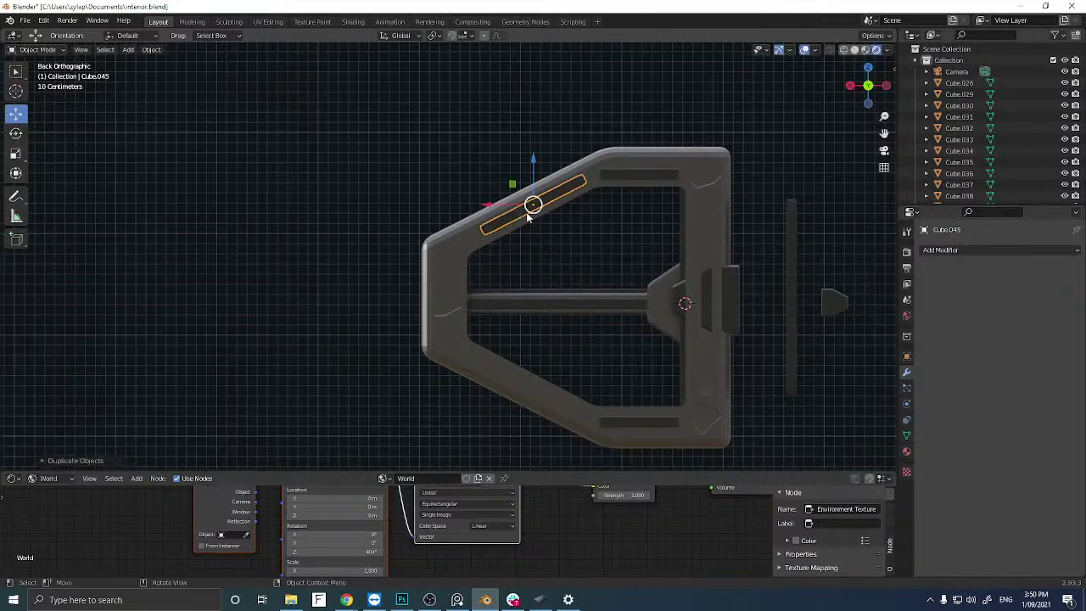
key(ctrl+m)
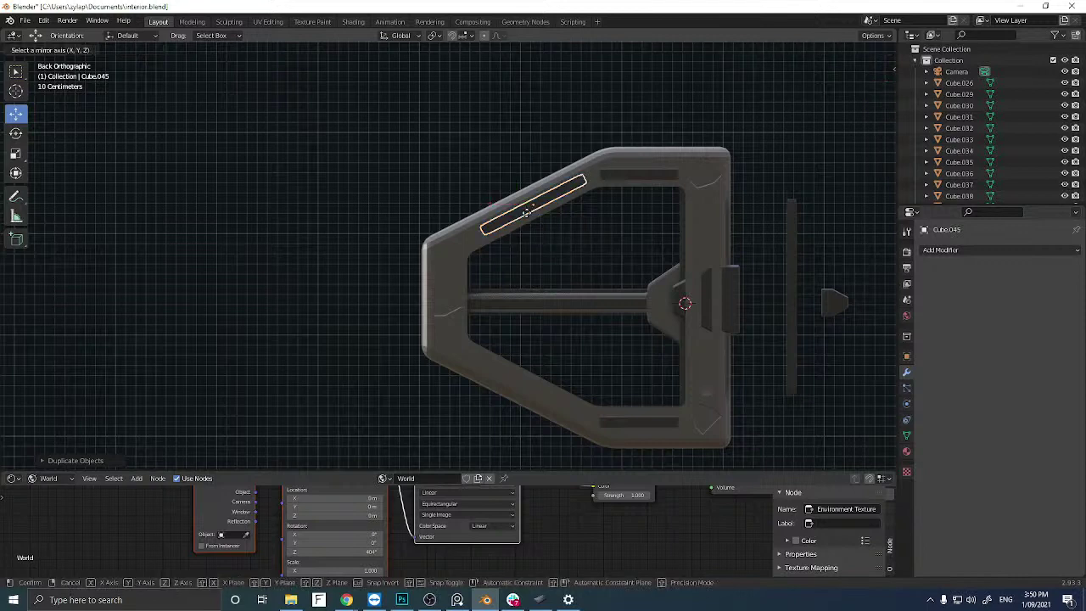
key(z)
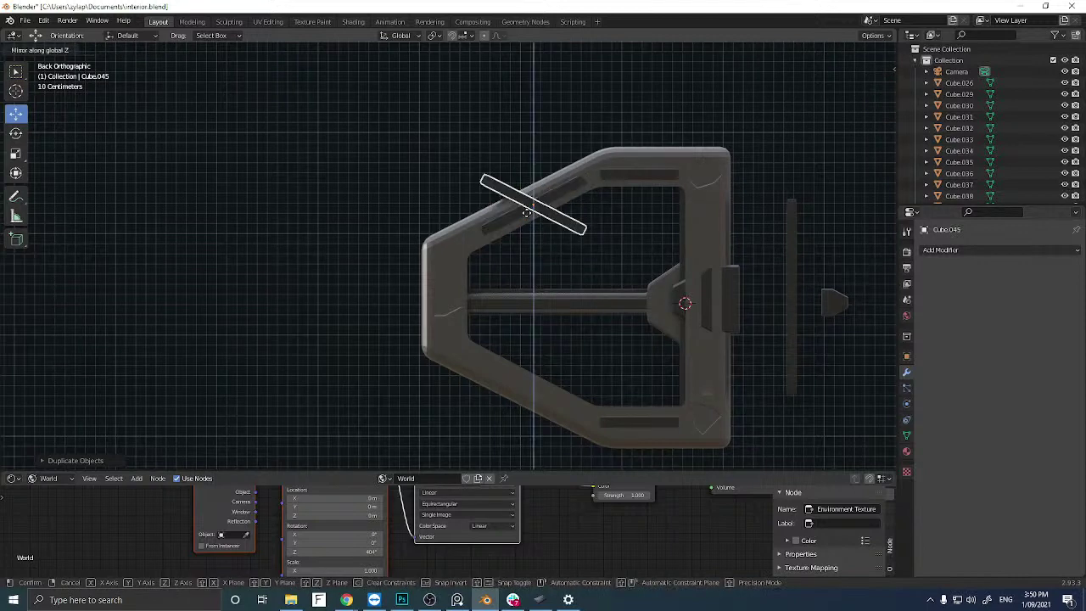
click(527, 212)
key(g)
key(z)
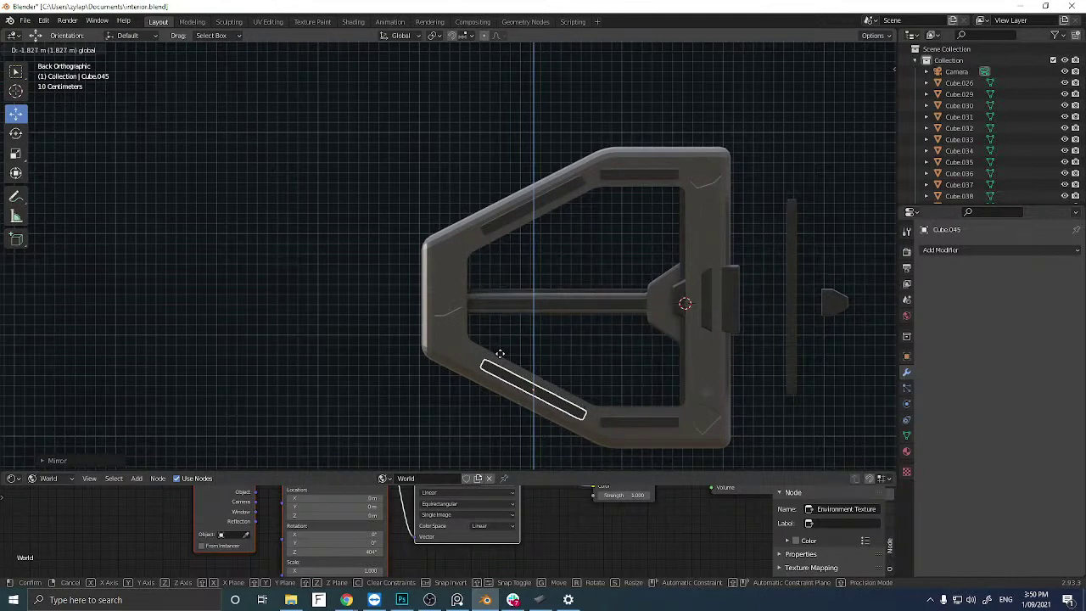
click(500, 354)
Nudge the lower horizontal bar slightly up along Z and join it with the other three bars on the frame into one object.
click(661, 423)
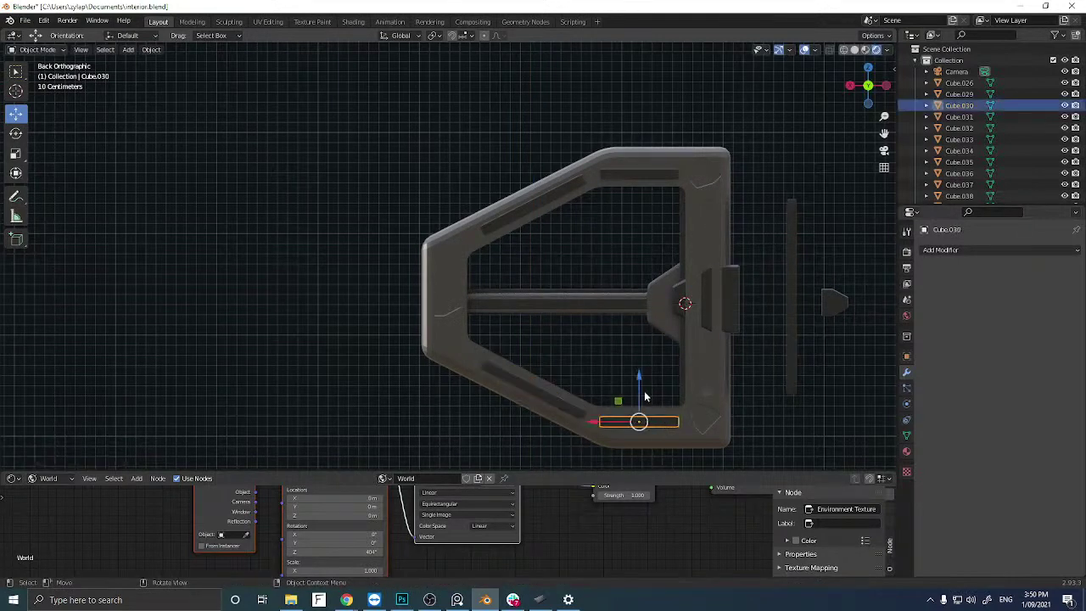
drag(640, 397, 640, 391)
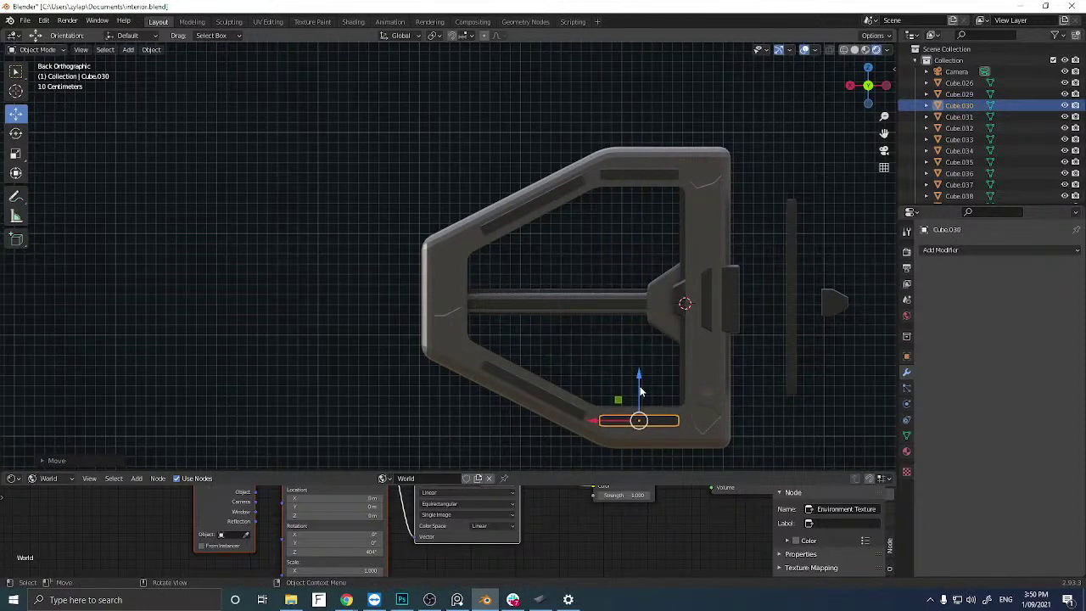
click(641, 176)
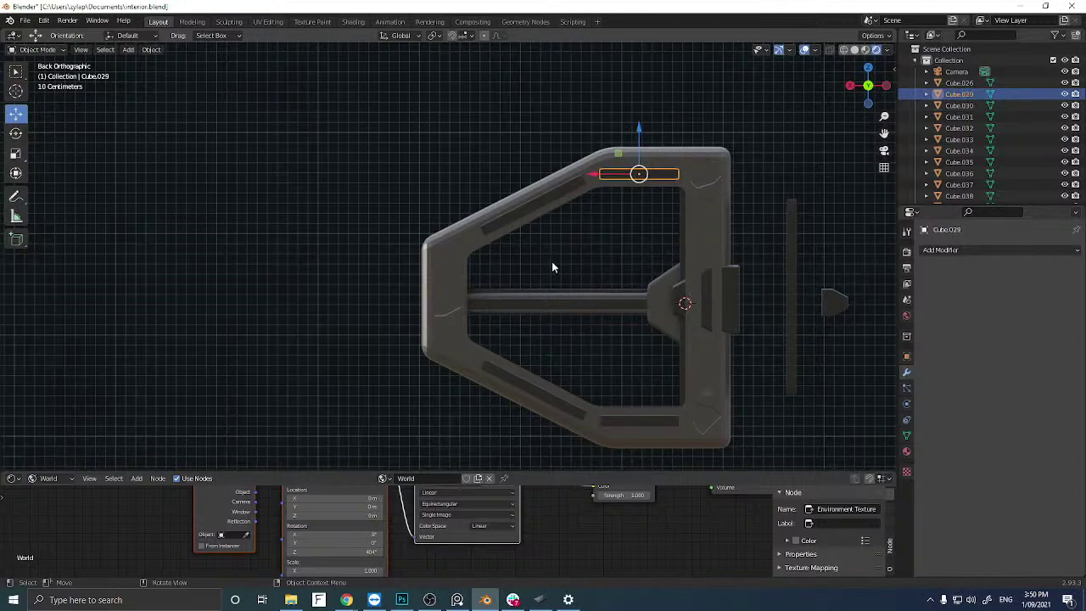
scroll(552, 267, down, 3)
key(z)
middle_drag(551, 268, 516, 275)
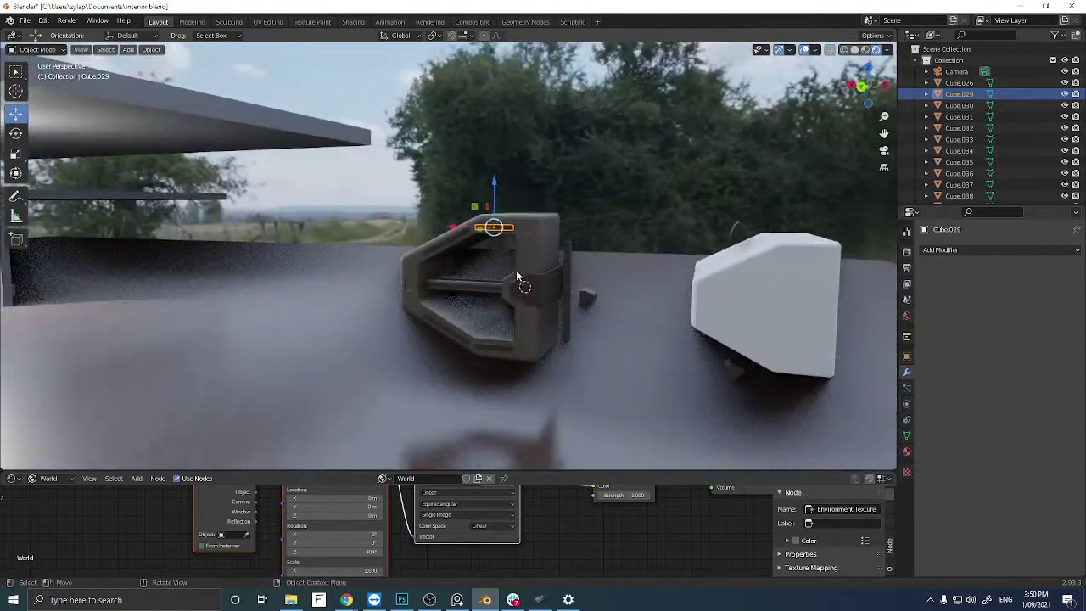
click(459, 233)
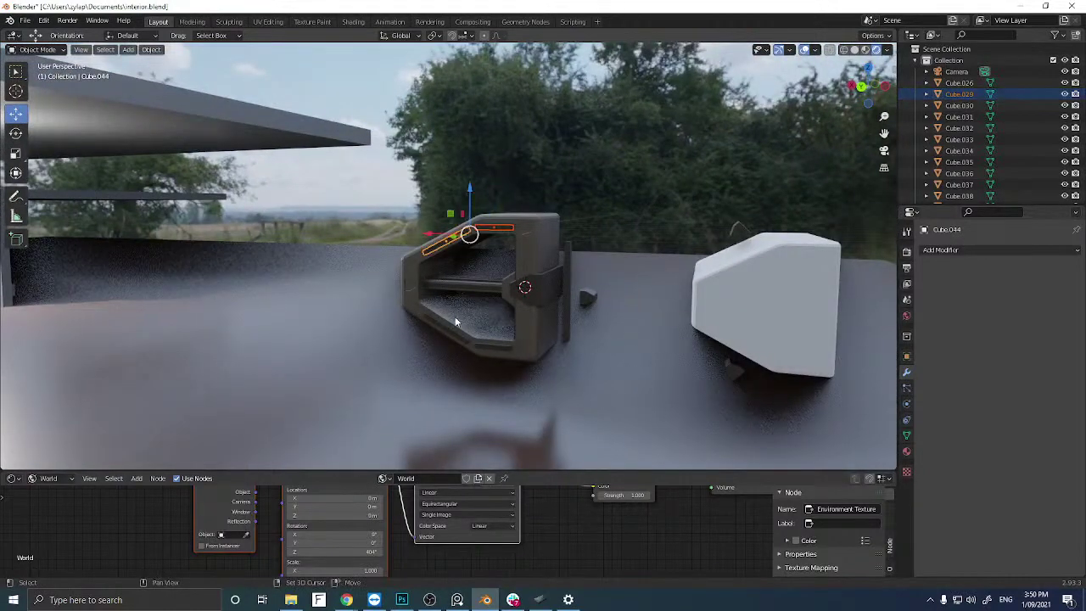
shift+click(455, 333)
shift+click(486, 346)
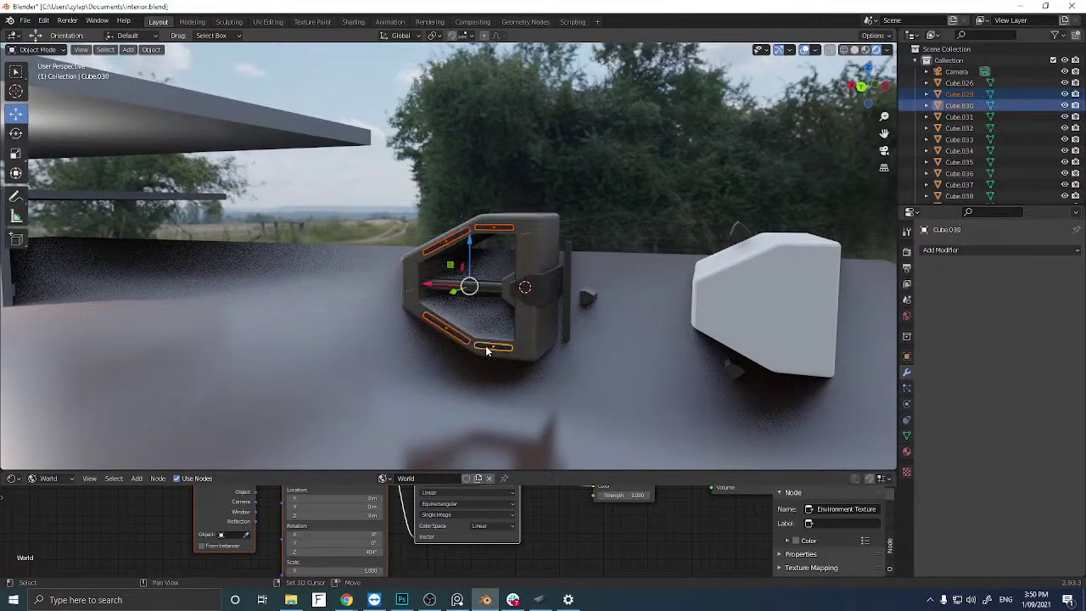
key(ctrl+j)
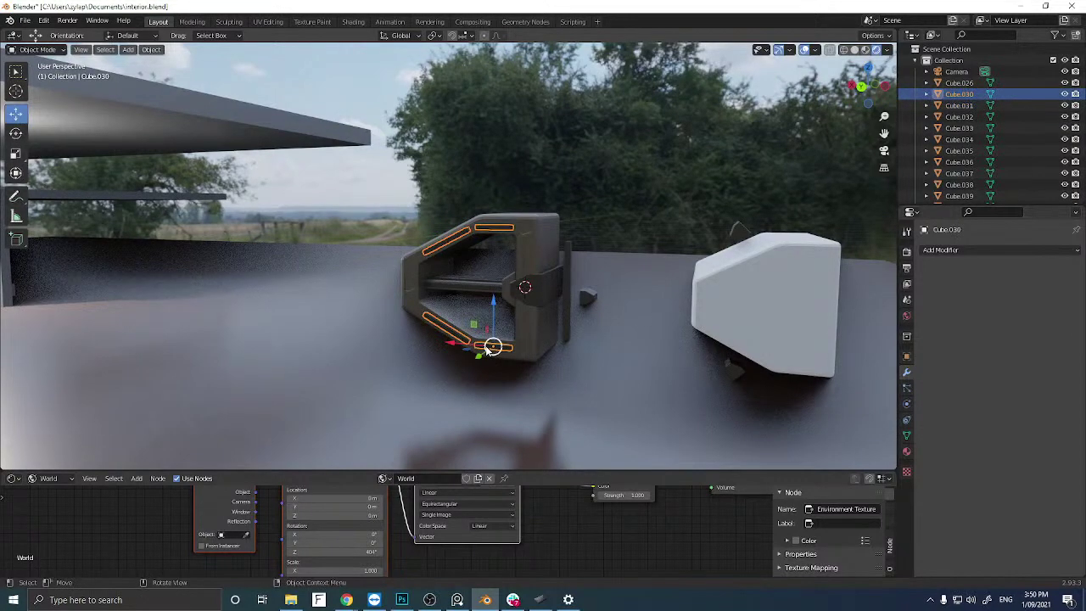
Add a Boolean Difference modifier to the frame with the joined bars as the cutter object, and apply it.
scroll(477, 333, up, 5)
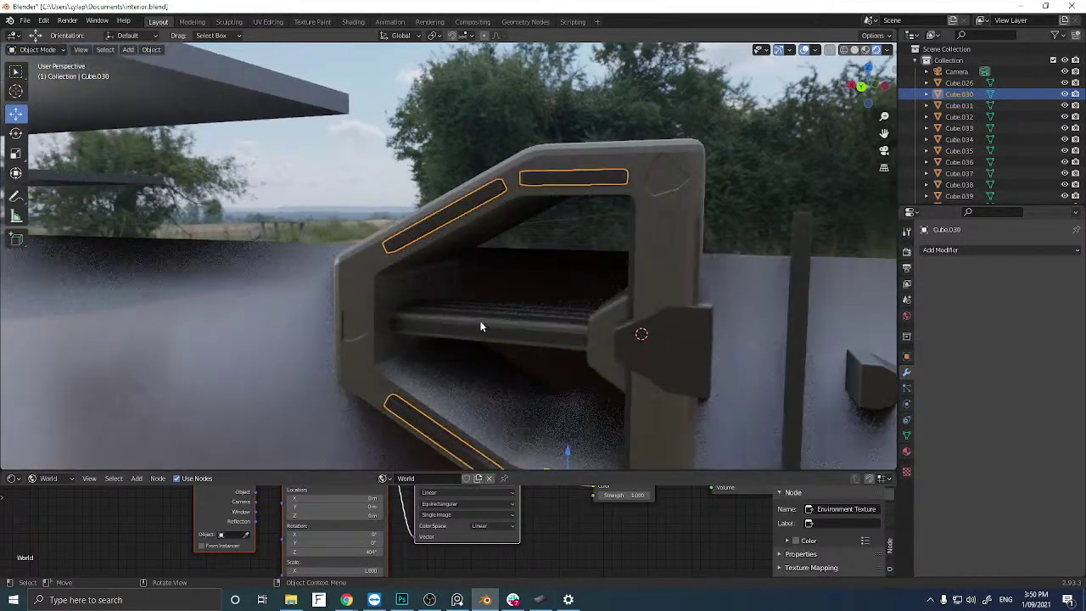
click(652, 214)
click(968, 250)
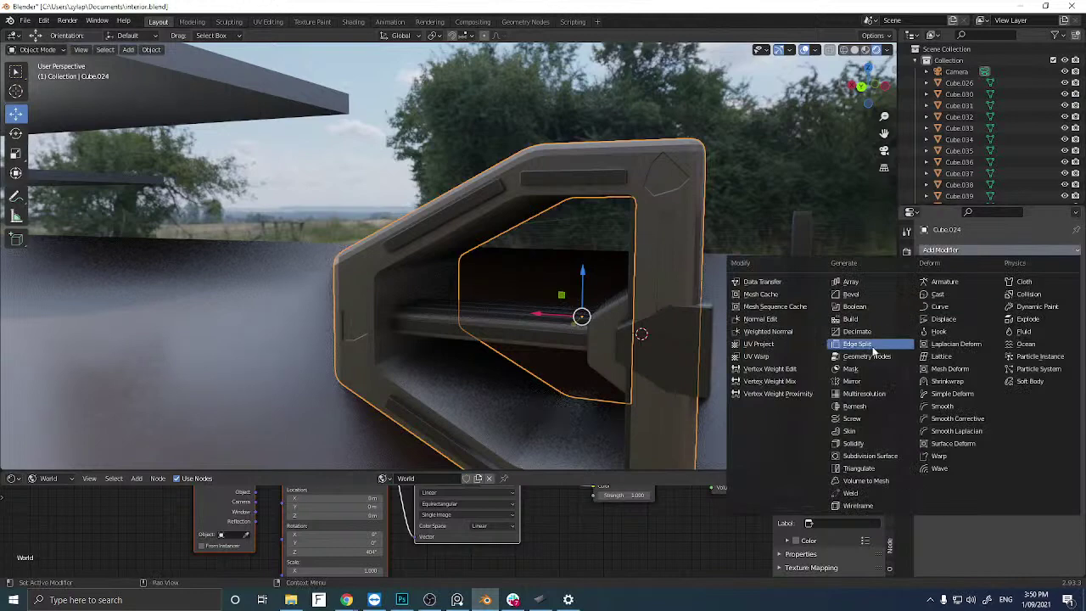
click(869, 308)
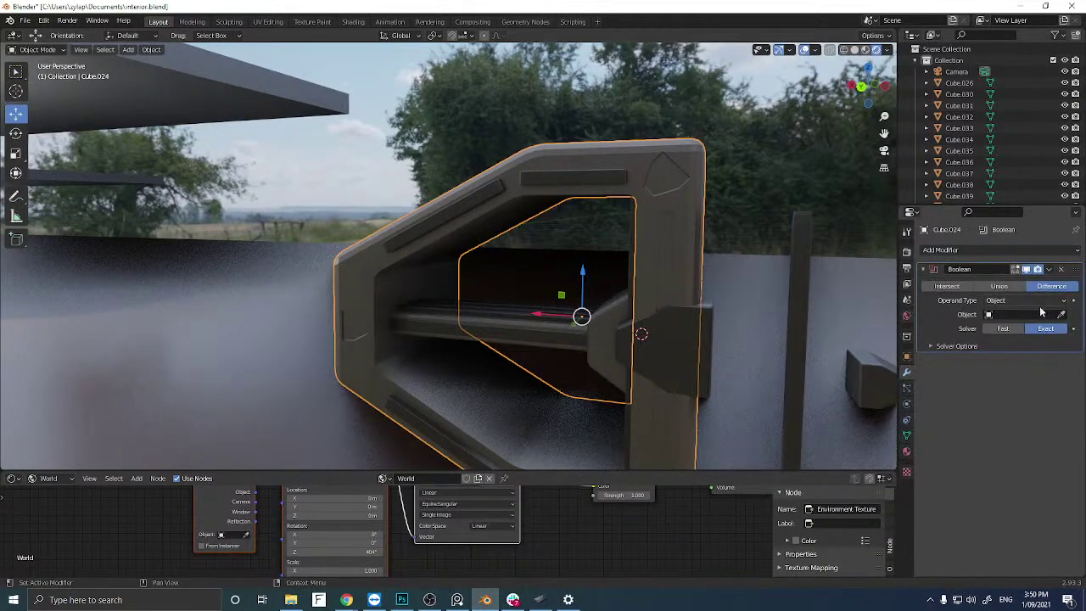
click(1061, 314)
click(632, 214)
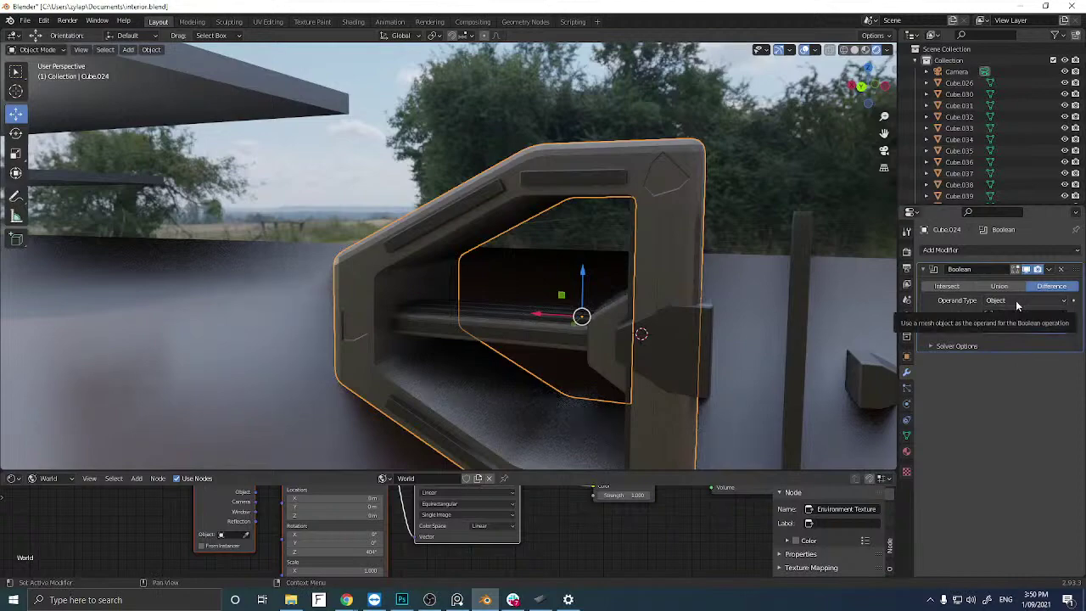
key(ctrl+a)
Move the joined bar cutter along X out of the frame, past the frame's short vertical beam onto open ground.
scroll(662, 290, down, 2)
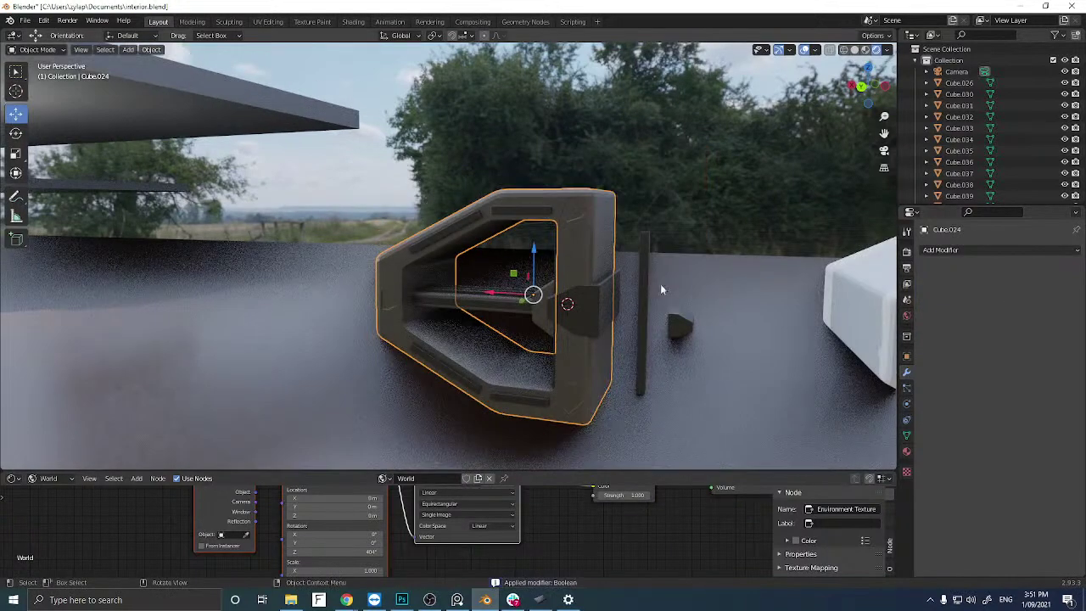
click(515, 210)
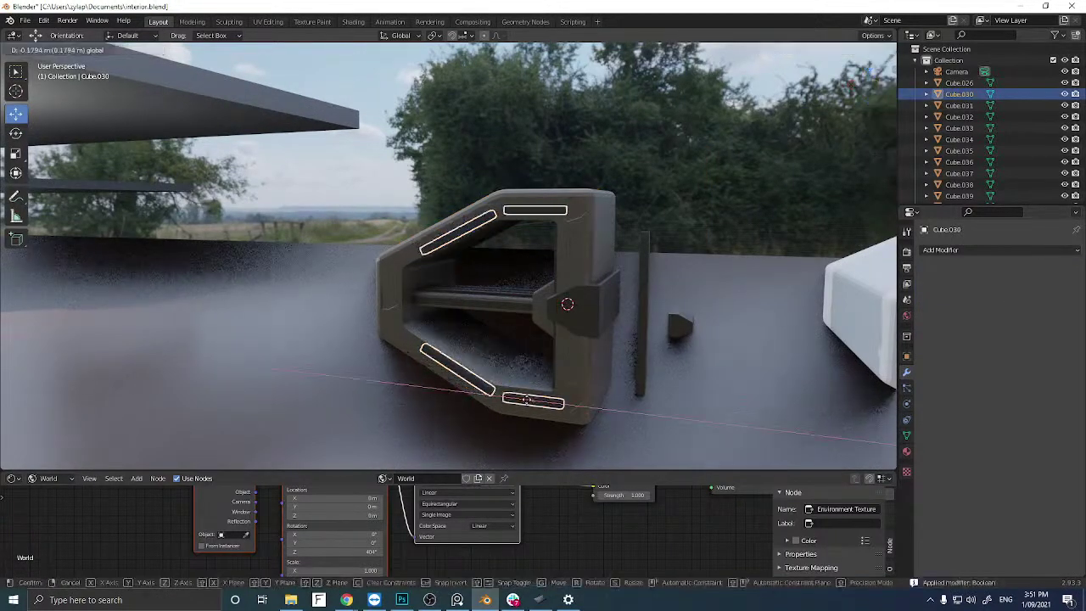
drag(497, 404, 747, 420)
middle_drag(747, 420, 553, 335)
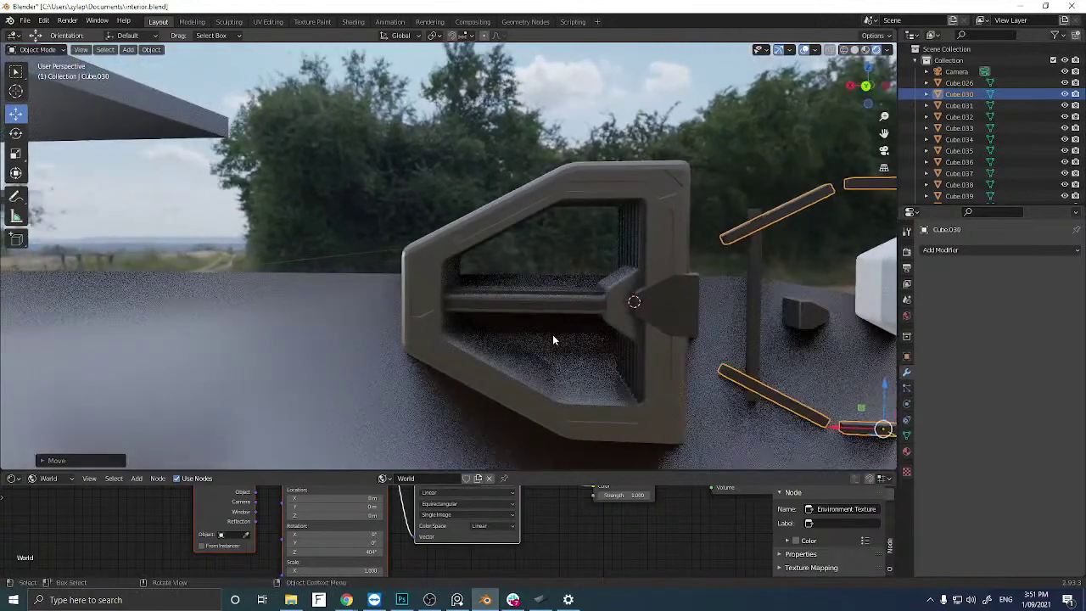
shift+middle_drag(639, 319, 572, 311)
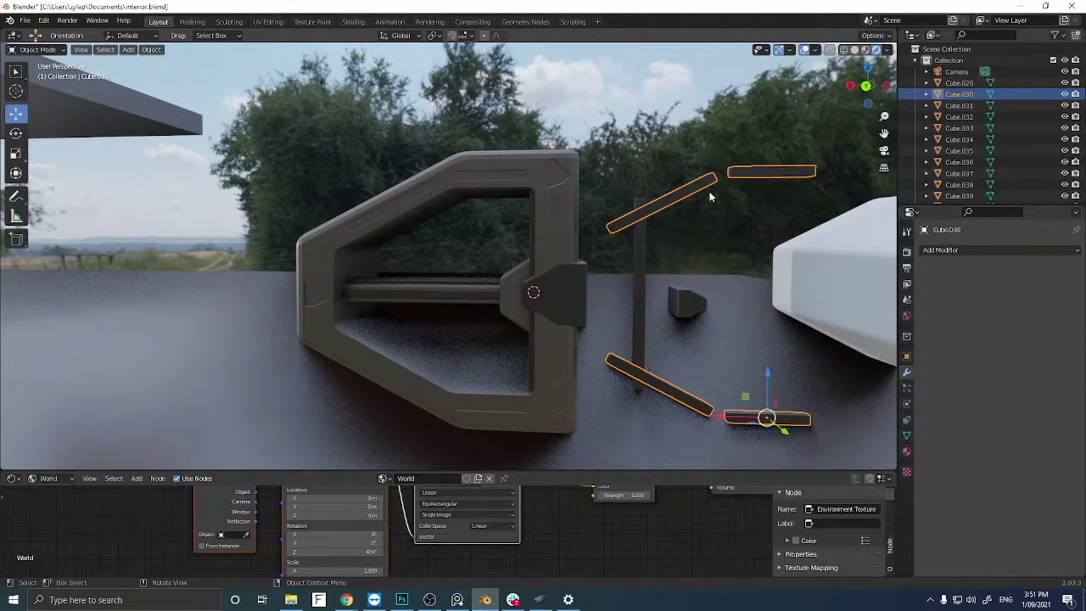
middle_drag(731, 224, 614, 250)
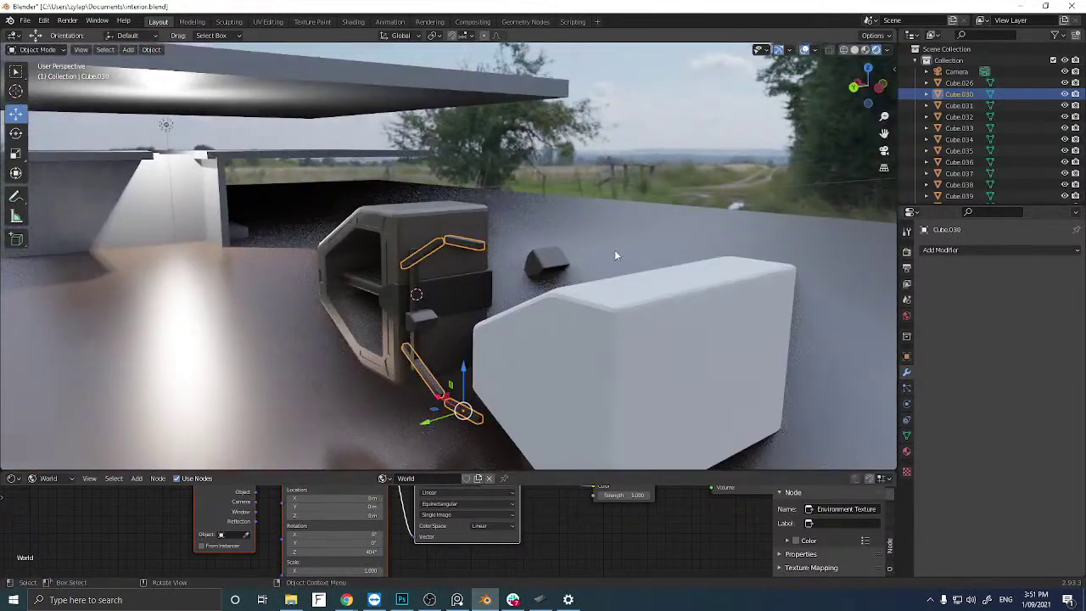
middle_drag(517, 376, 575, 378)
drag(606, 382, 219, 367)
scroll(203, 364, up, 4)
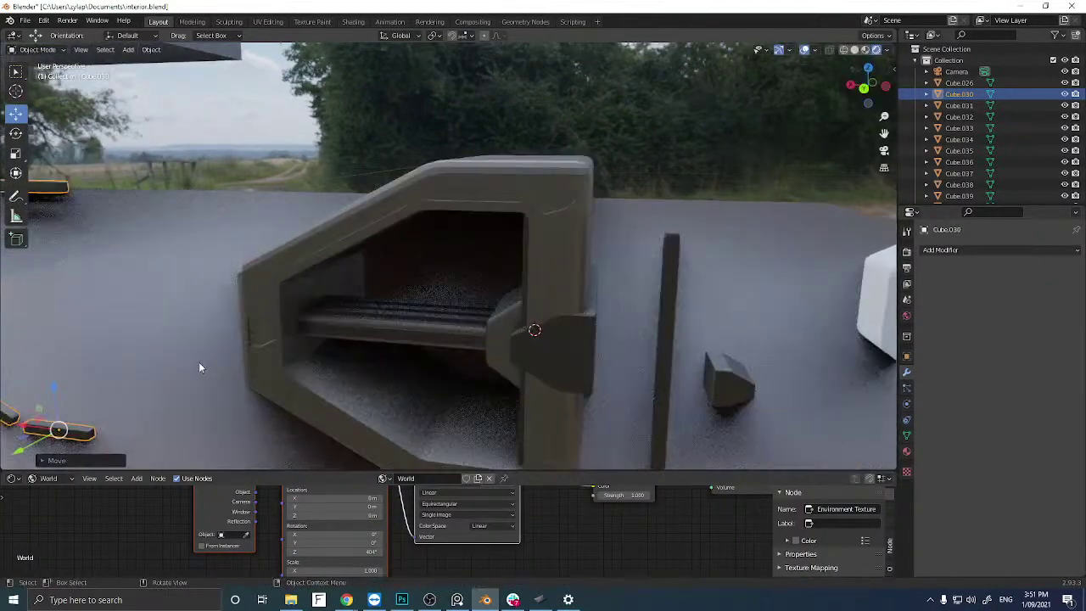
Separate the joined bar cutter by loose parts into individual bars.
shift+middle_drag(198, 362, 417, 343)
key(Tab)
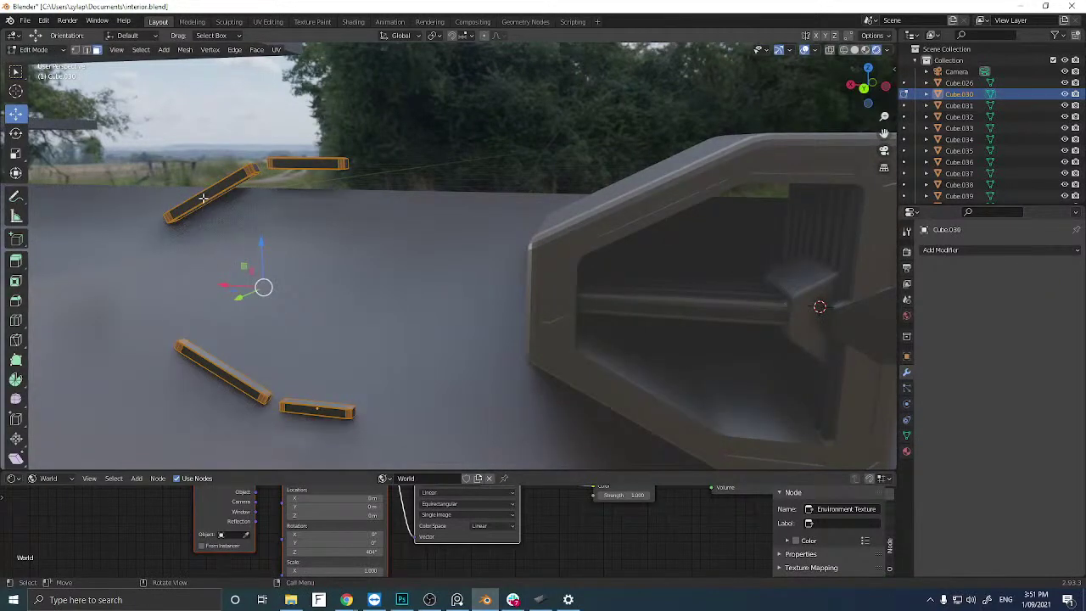
key(p)
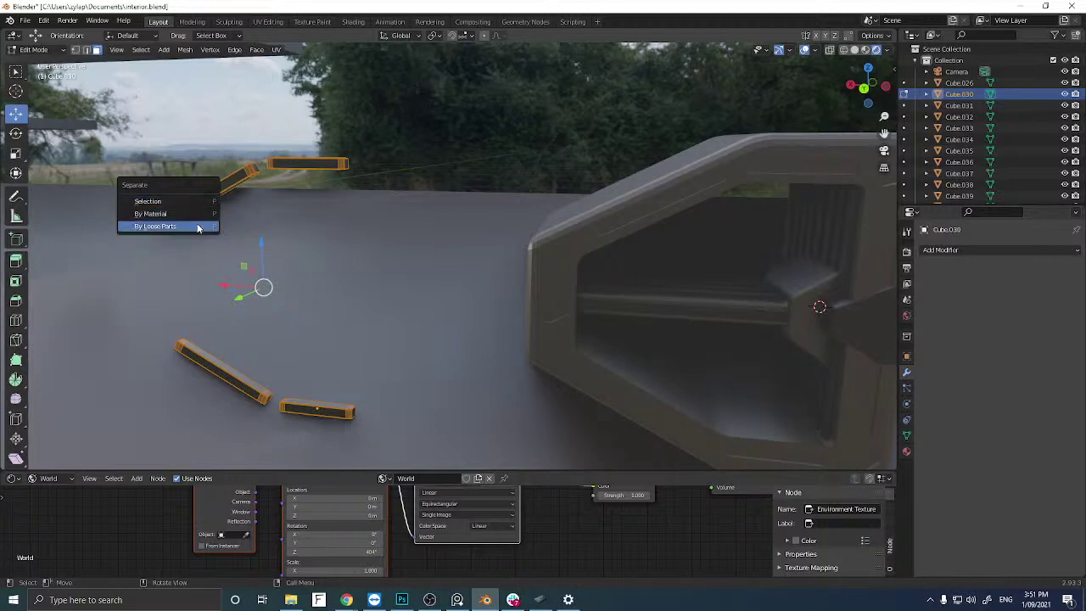
click(200, 226)
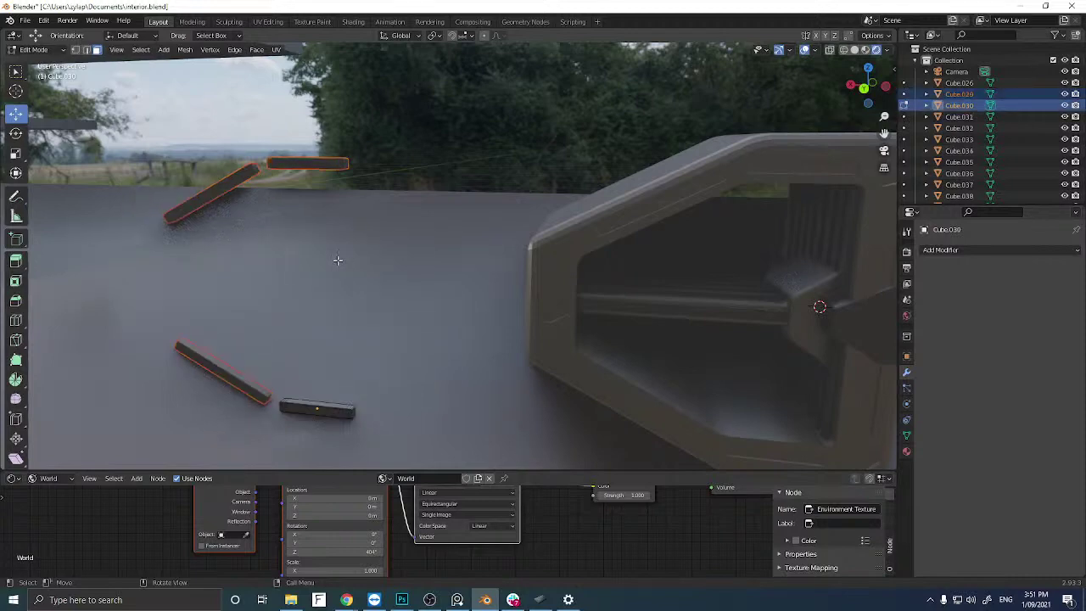
key(Tab)
Select all four separated bars and set their origins to Center of Mass (Volume).
click(289, 412)
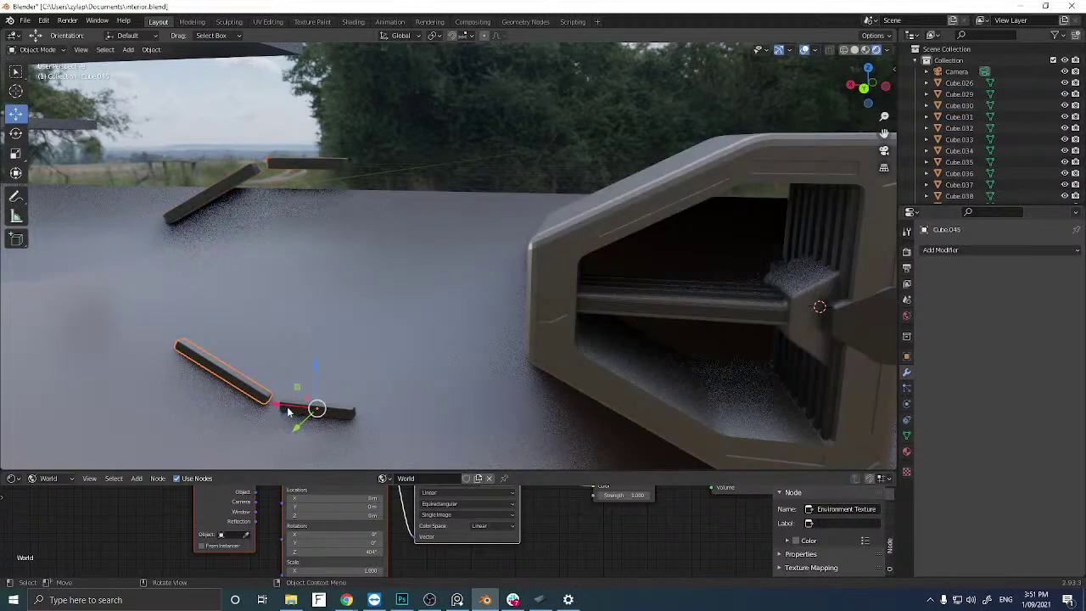
mouse_move(295, 412)
mouse_down()
mouse_move(313, 414)
mouse_move(294, 412)
mouse_up()
click(219, 198)
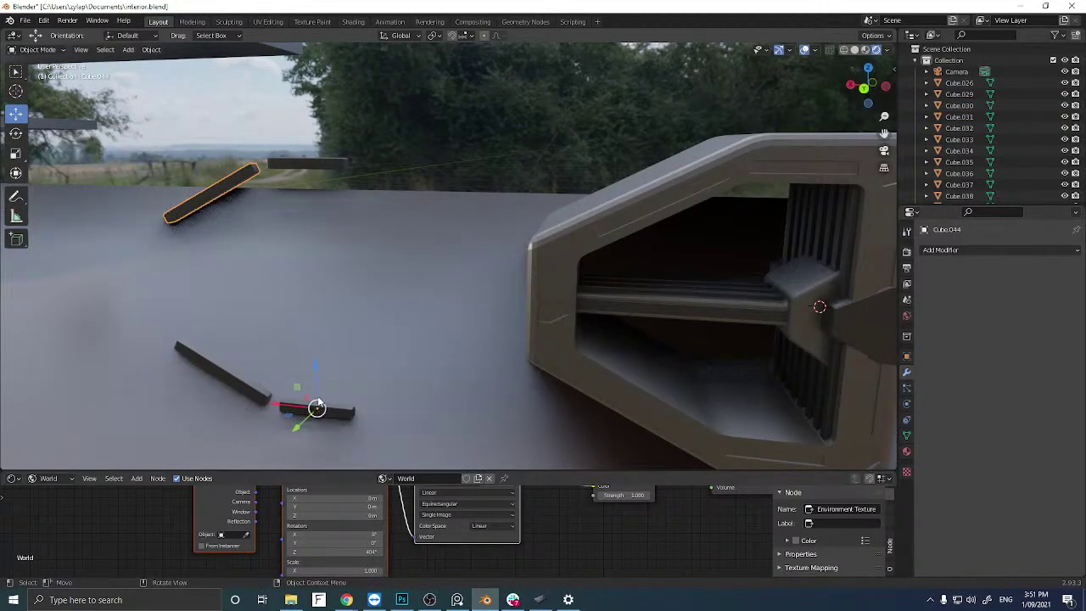
middle_drag(270, 384, 241, 216)
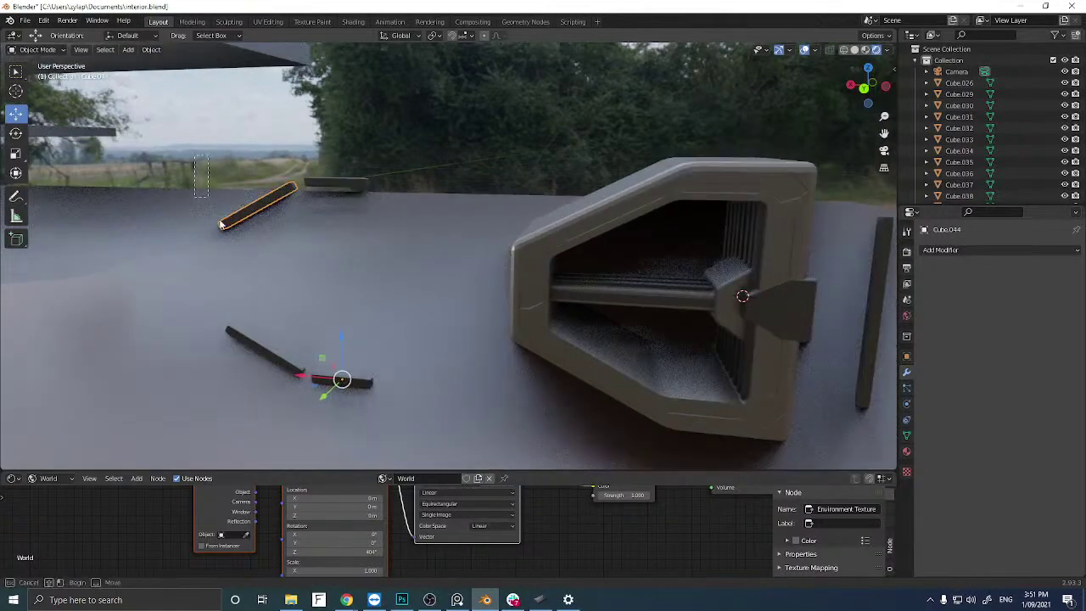
drag(194, 165, 385, 418)
click(262, 207)
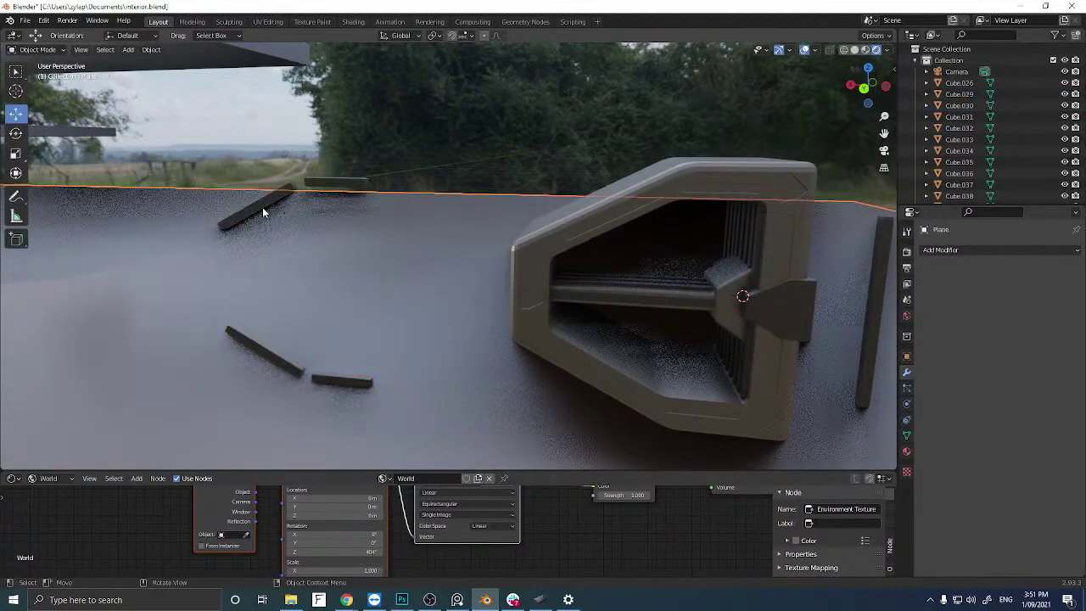
shift+click(330, 181)
shift+click(270, 360)
shift+click(360, 383)
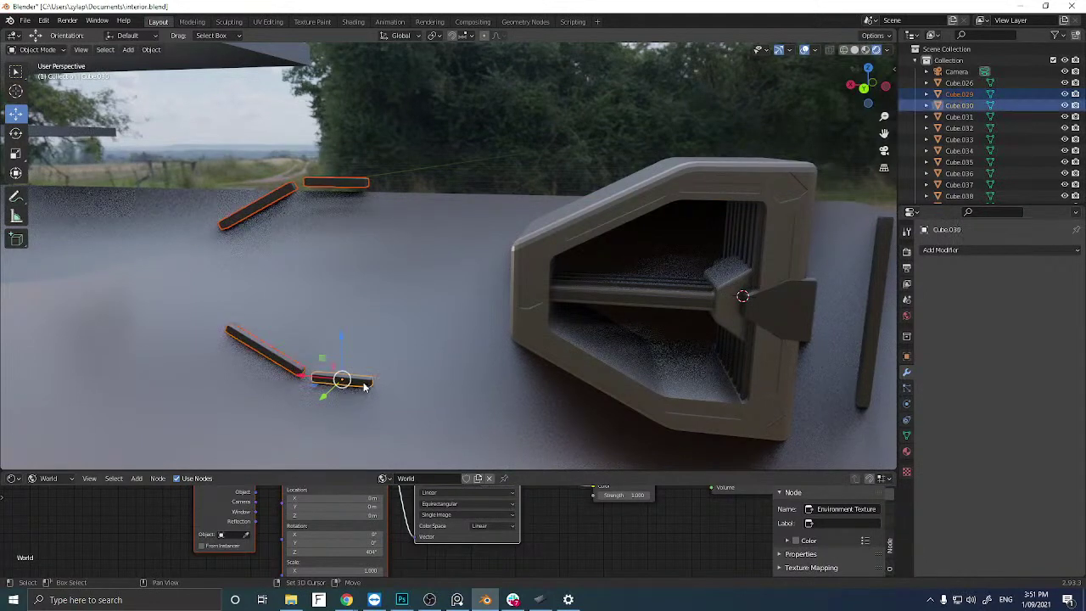
right_click(358, 381)
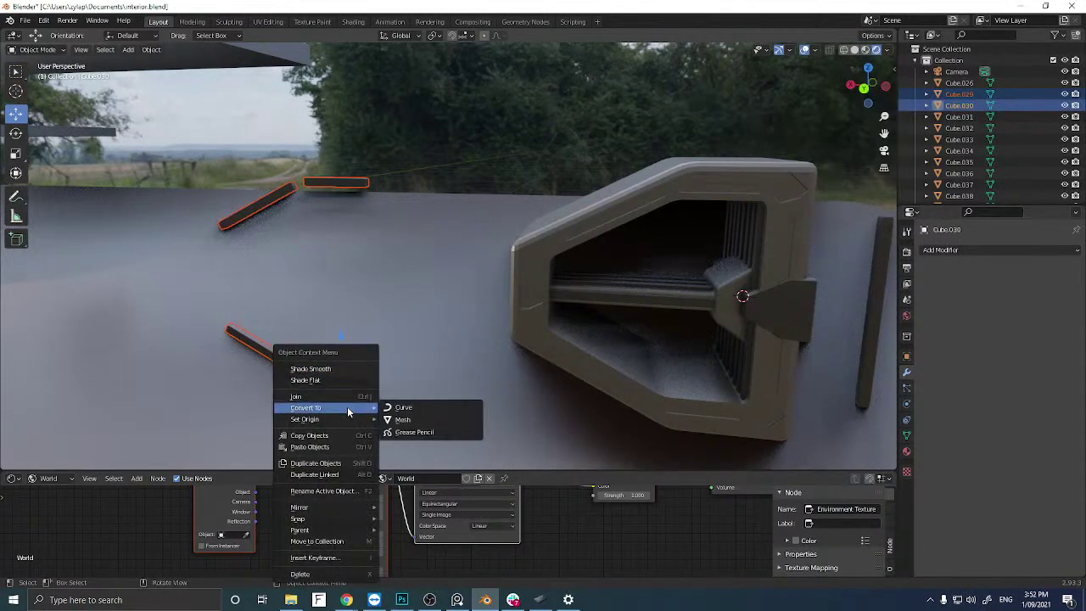
mouse_move(332, 419)
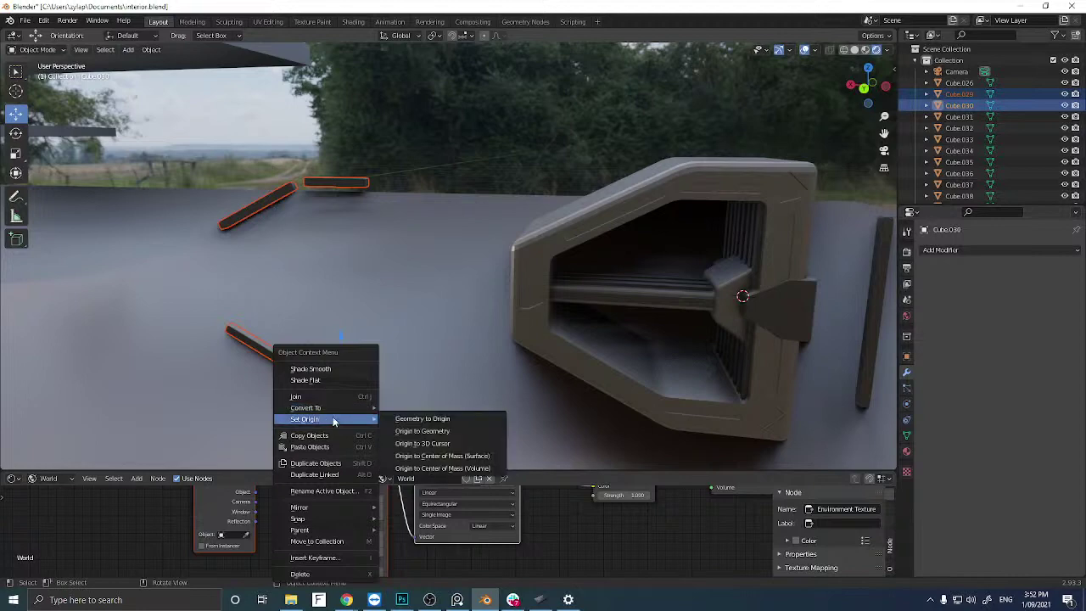
click(408, 469)
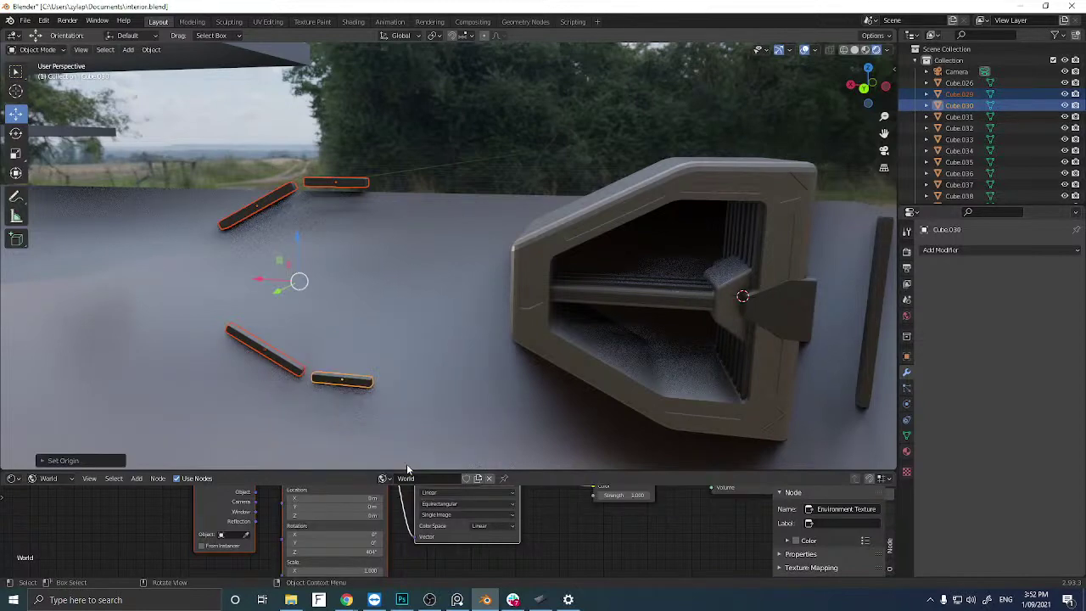
Select the upper horizontal bar and the upper slanted bar in turn to check their origins.
click(336, 185)
click(359, 174)
click(339, 183)
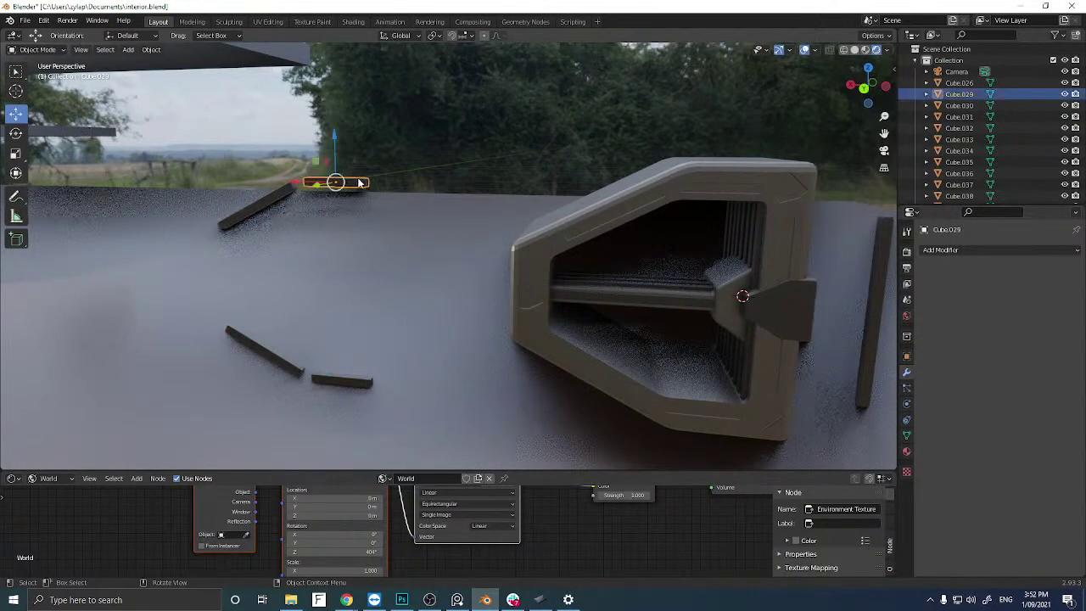
click(274, 195)
click(277, 194)
click(276, 194)
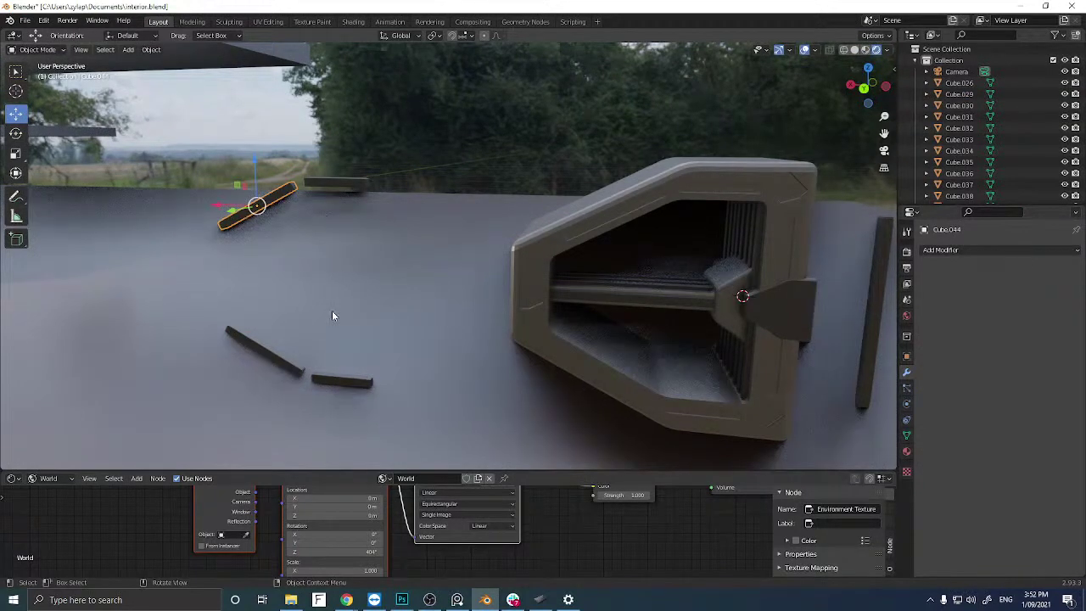
Duplicate the lower horizontal bar and move the copy along X to just below the frame's lower slanted beam.
click(351, 382)
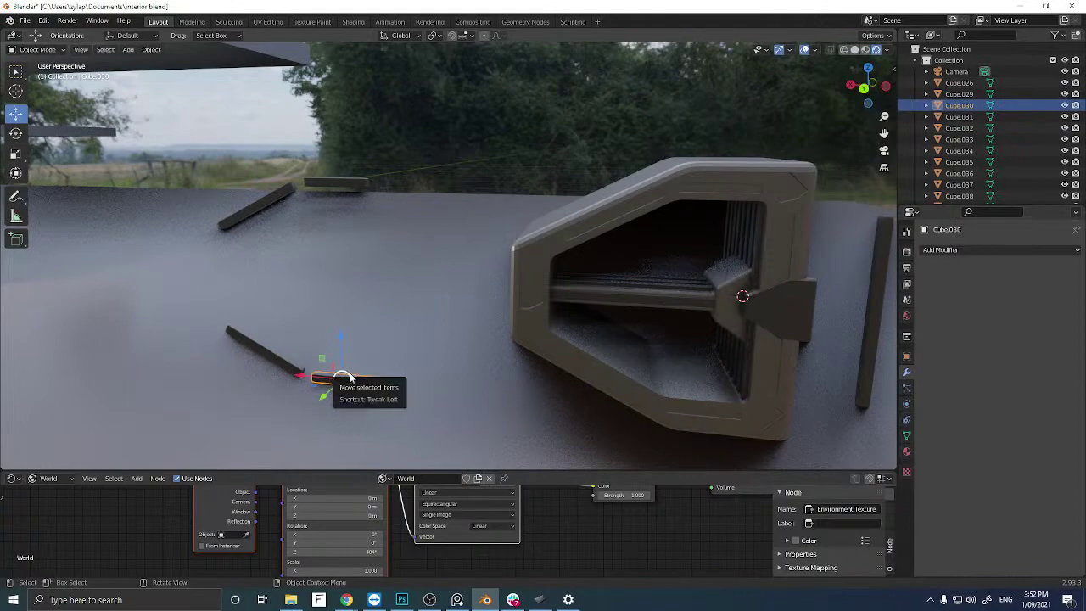
drag(350, 375, 349, 375)
key(g)
key(x)
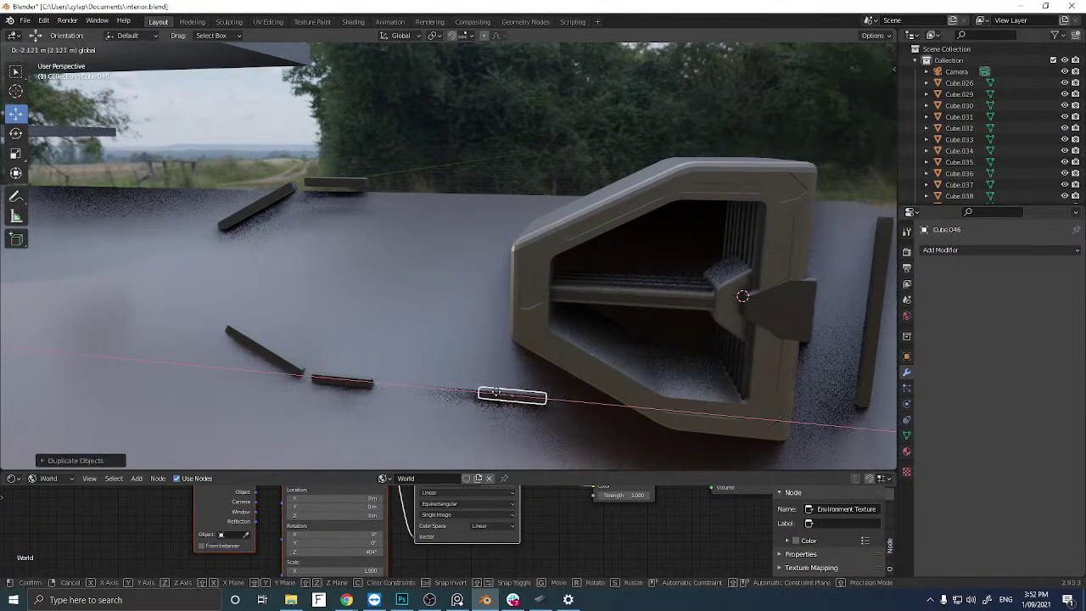
click(832, 179)
Scale the copied bar down uniformly to less than half its size, working in the back orthographic view.
click(864, 88)
scroll(629, 200, up, 5)
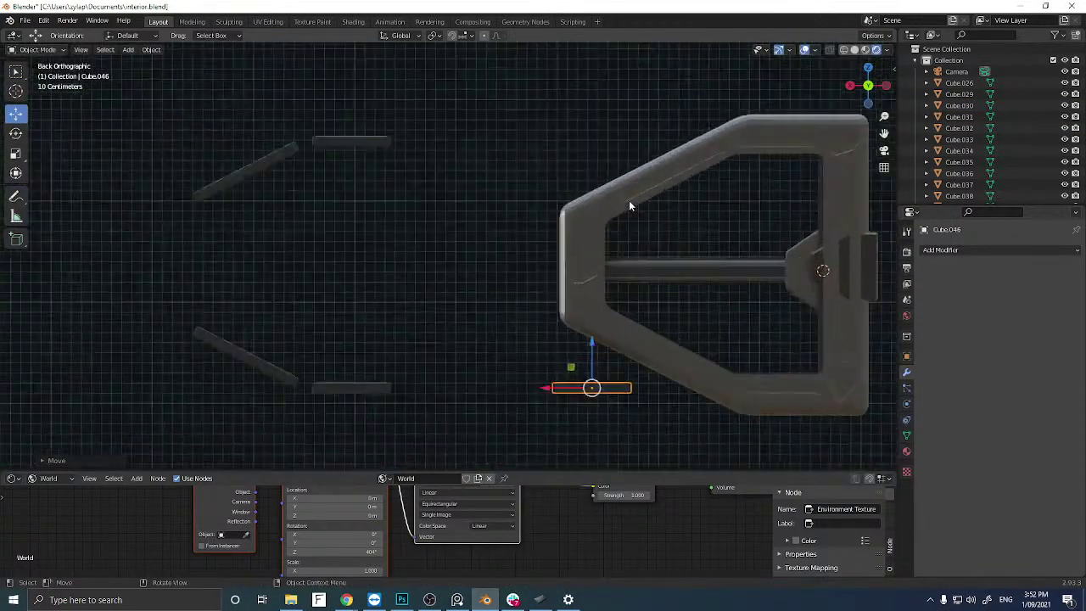
shift+middle_drag(551, 284, 309, 236)
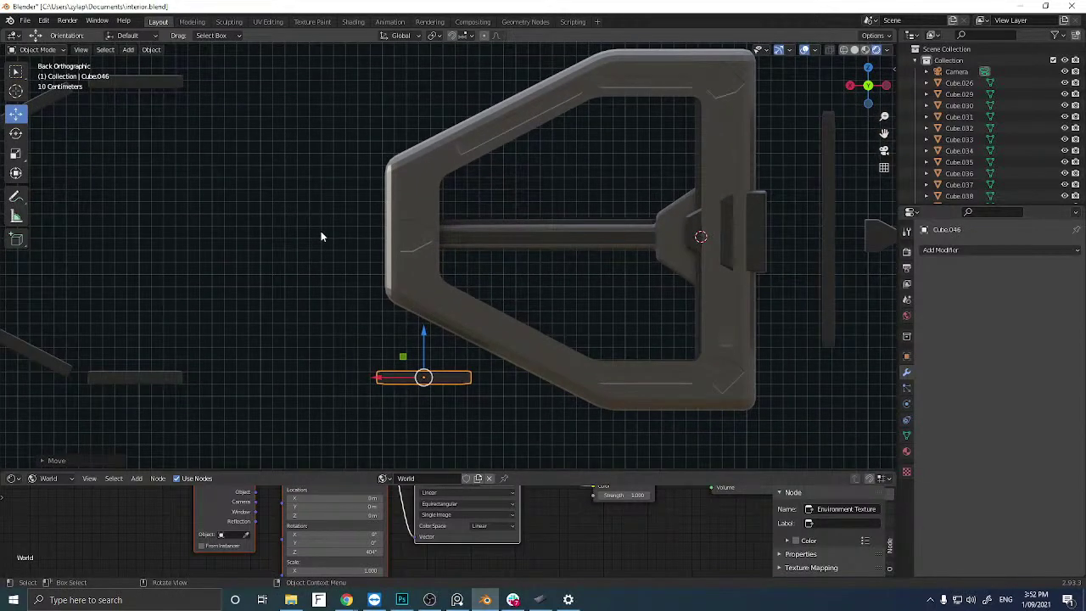
key(s)
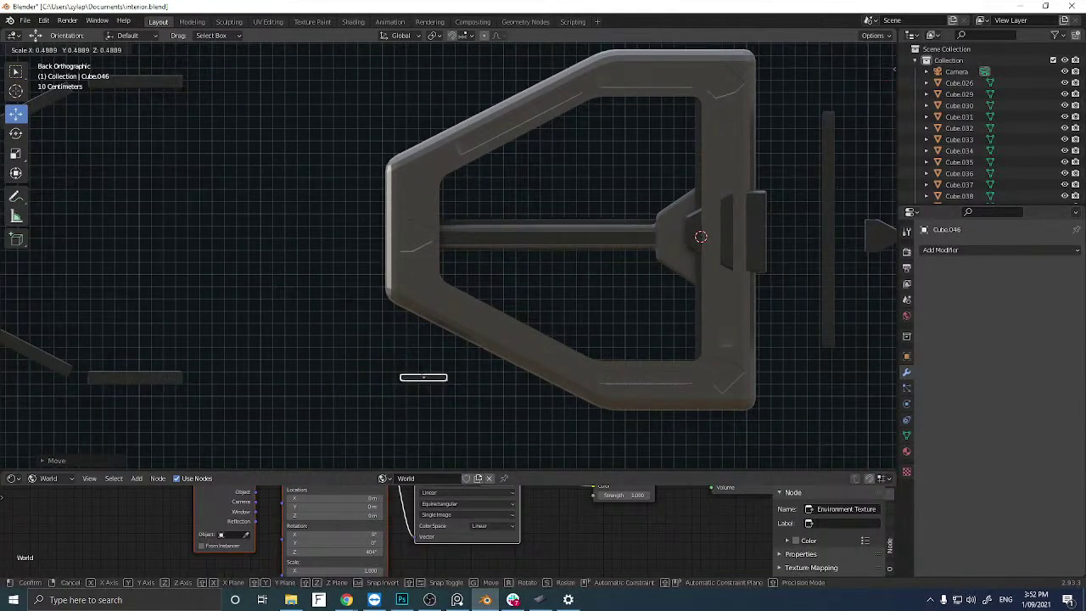
click(281, 314)
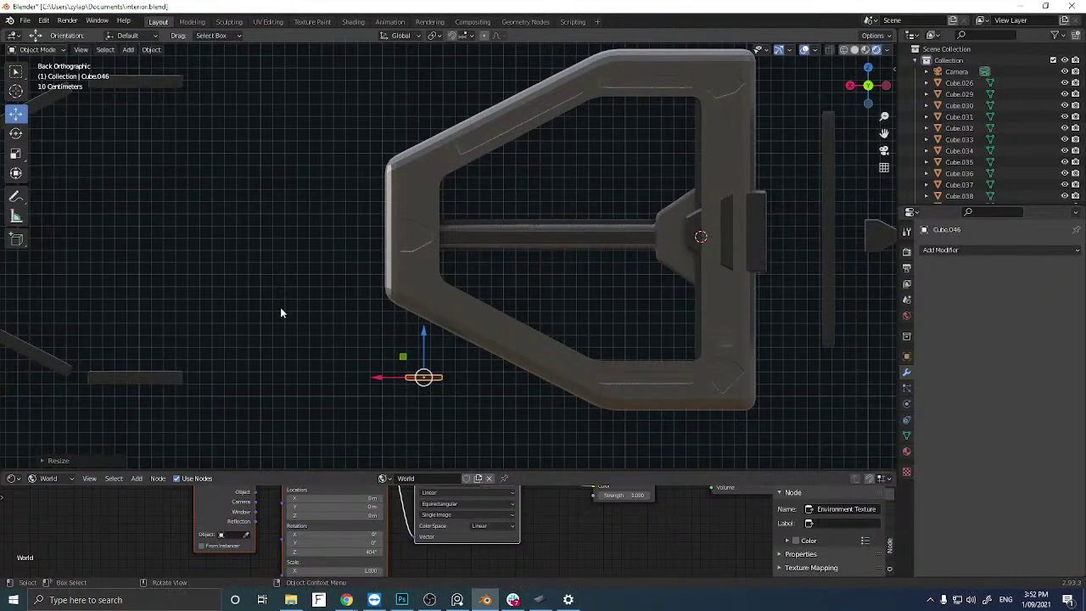
Move the small bar onto the lower end of the frame's short vertical beam and shorten it slightly along X.
drag(423, 352, 387, 287)
key(s)
key(x)
click(334, 277)
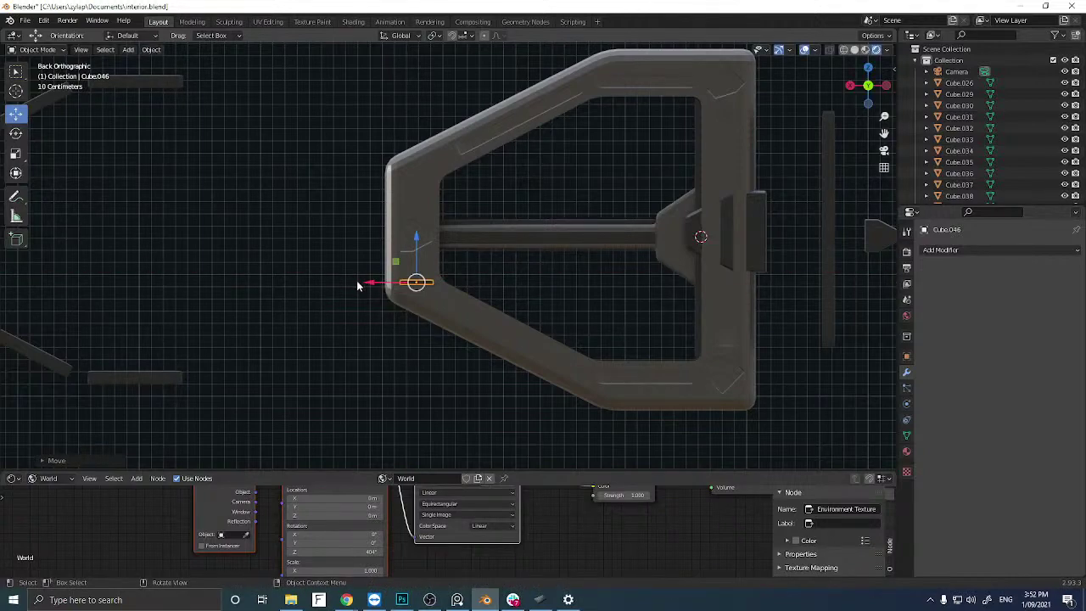
Move the small bar along Y so it sinks into the front face of the short vertical beam.
middle_drag(357, 280, 629, 413)
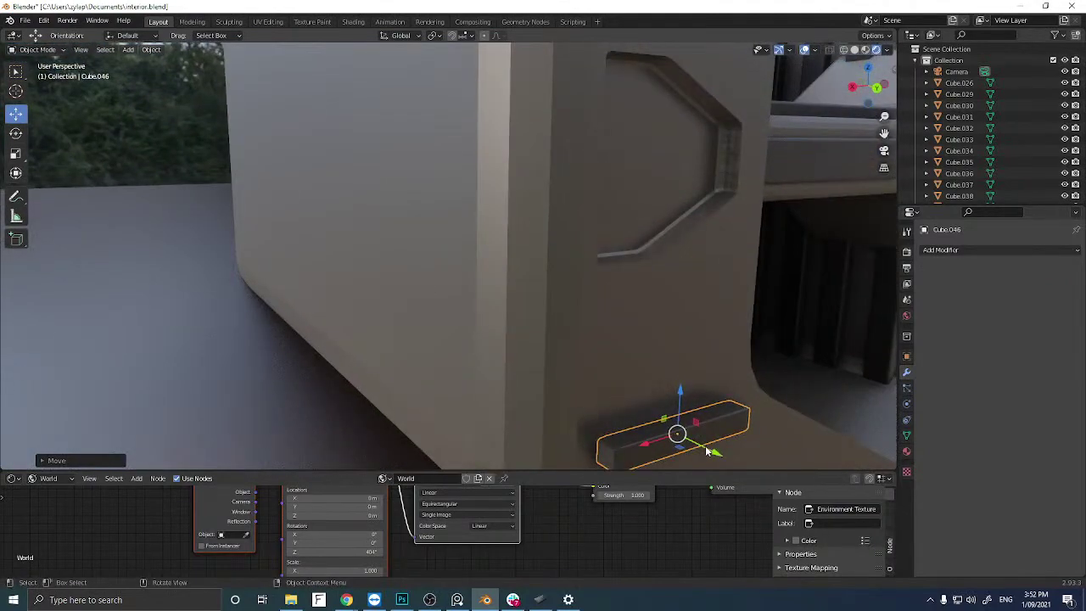
drag(707, 451, 686, 438)
middle_drag(572, 355, 463, 325)
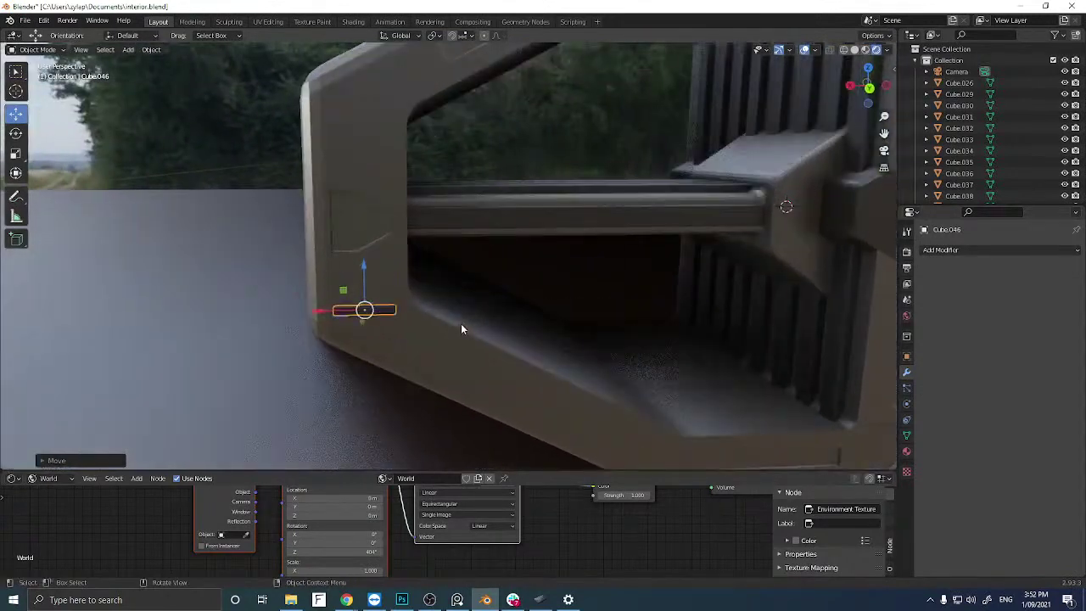
Duplicate the small bar in place, rotate the copy 90° in the back view and scale it down slightly.
key(shift+d)
right_click(350, 286)
click(869, 87)
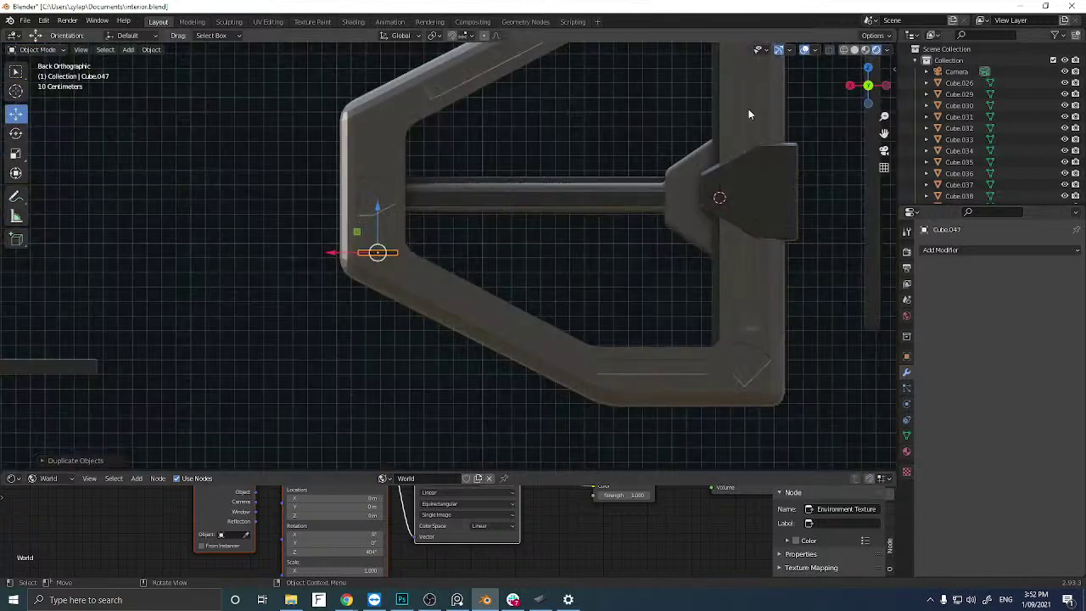
text(gr90)
key(Return)
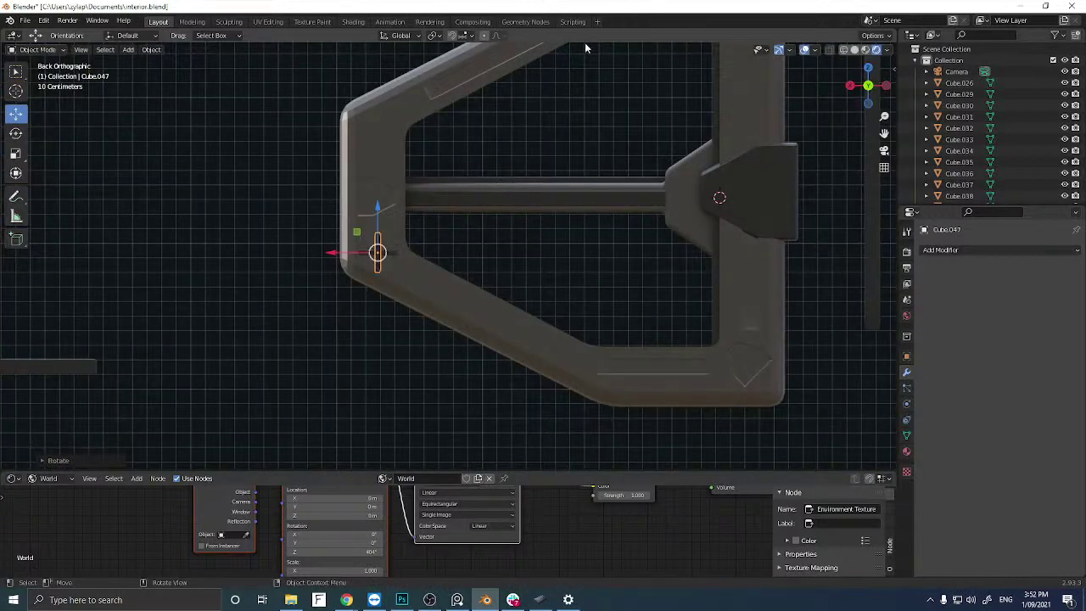
key(s)
click(283, 174)
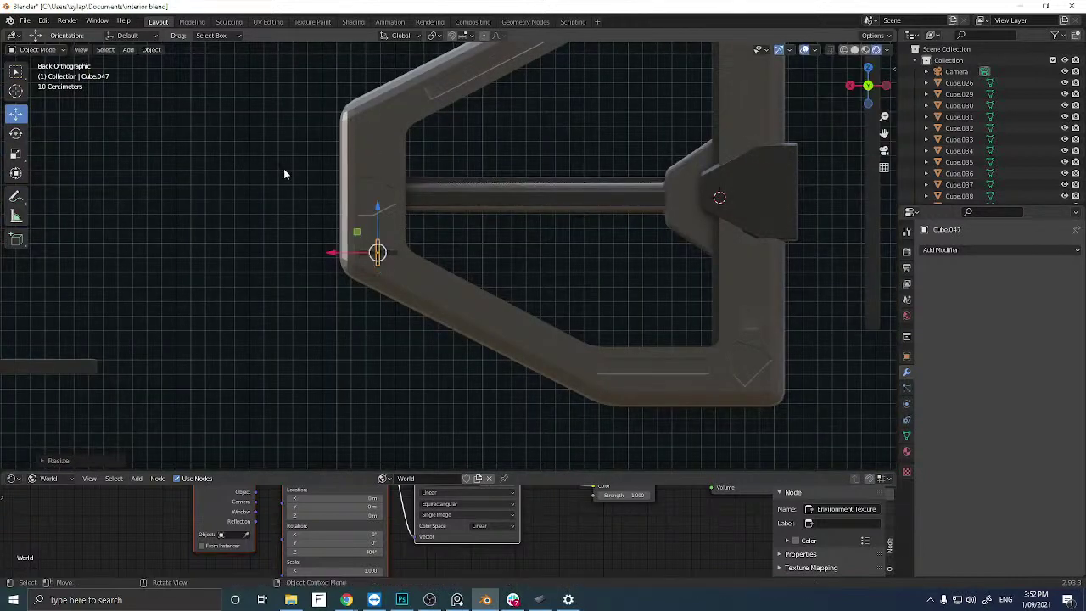
Move the rotated small bar above the outer end of the horizontal small bar so the two form an L.
key(g)
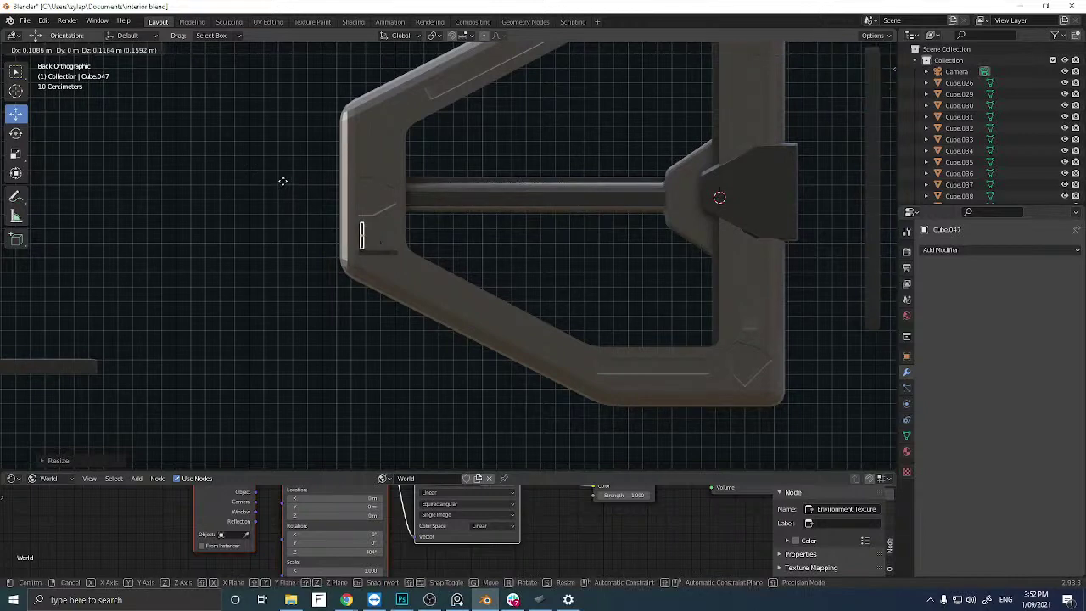
click(283, 181)
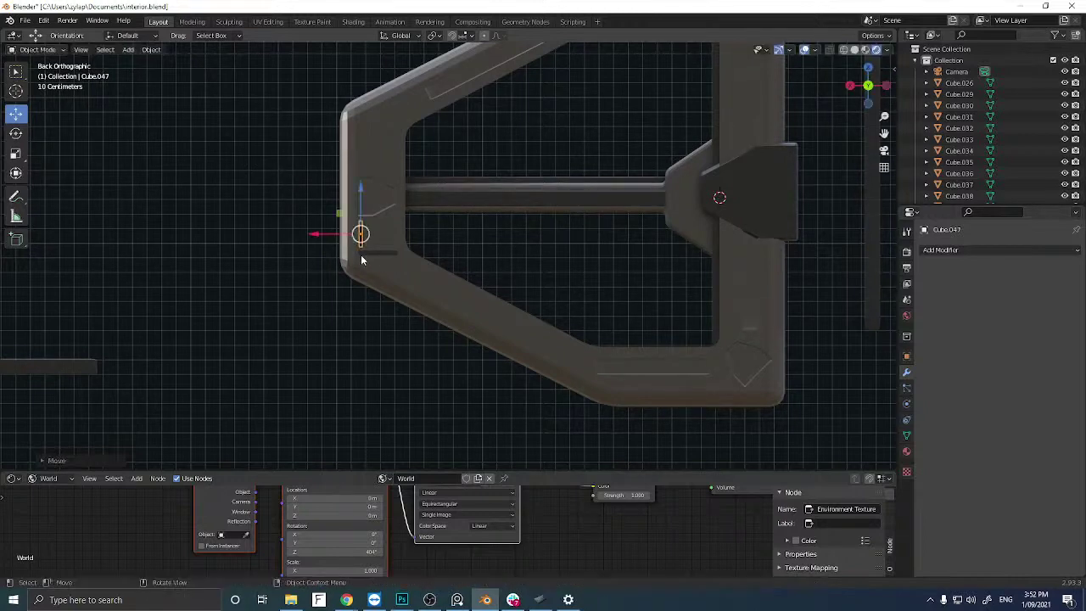
key(g)
key(Escape)
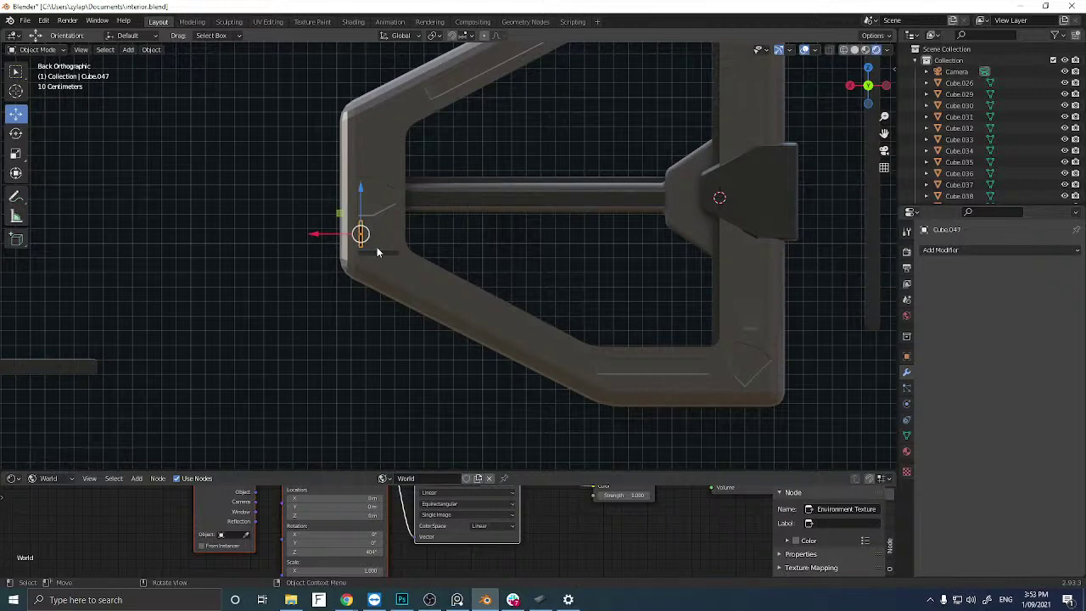
key(g)
key(x)
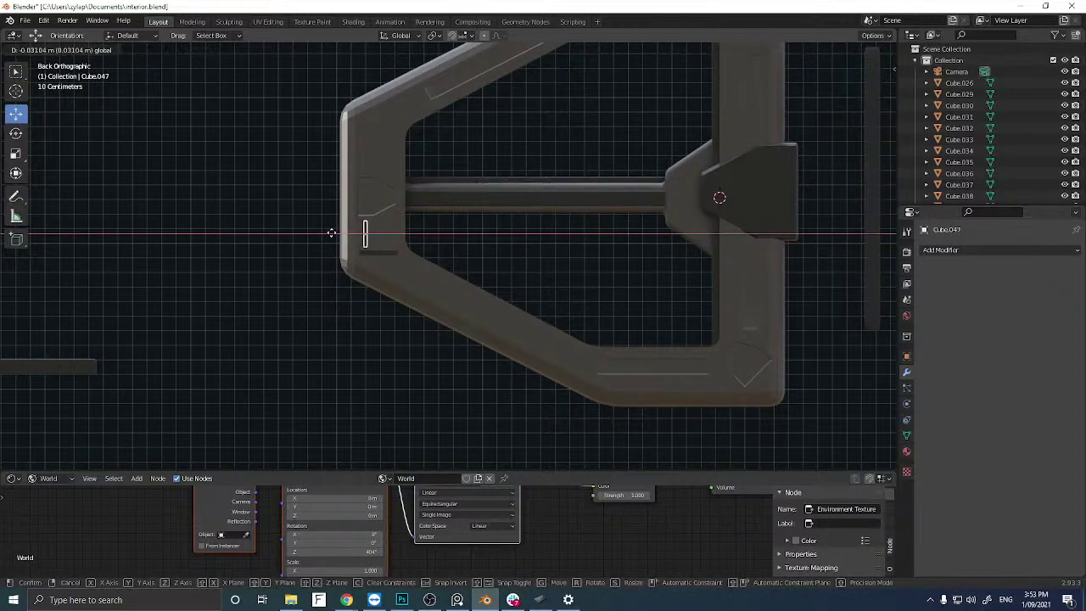
click(330, 242)
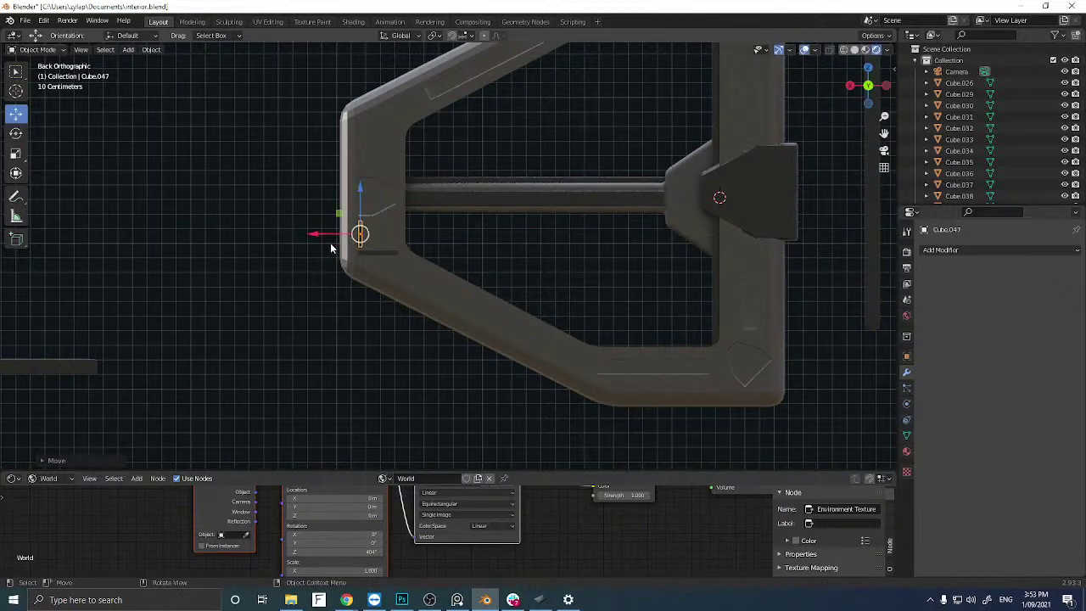
Nudge the upright small bar along Y against the front face of the short vertical beam.
scroll(328, 246, up, 5)
middle_drag(322, 246, 373, 255)
scroll(318, 244, down, 5)
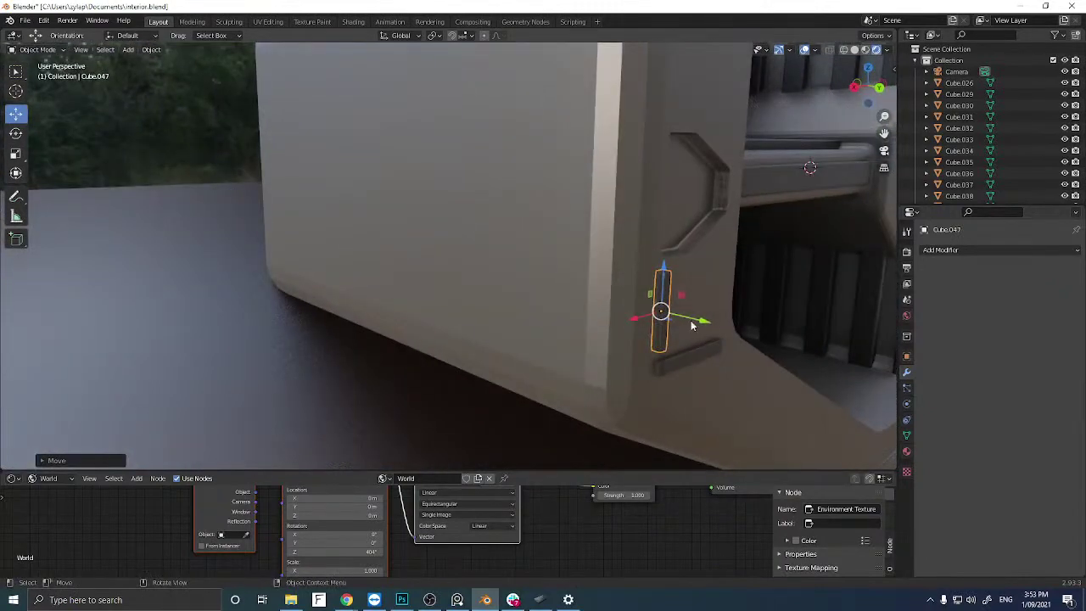
drag(692, 326, 689, 319)
Duplicate the L-shaped pair of small bars in place and mirror the copy along Z.
middle_drag(689, 318, 565, 313)
click(396, 302)
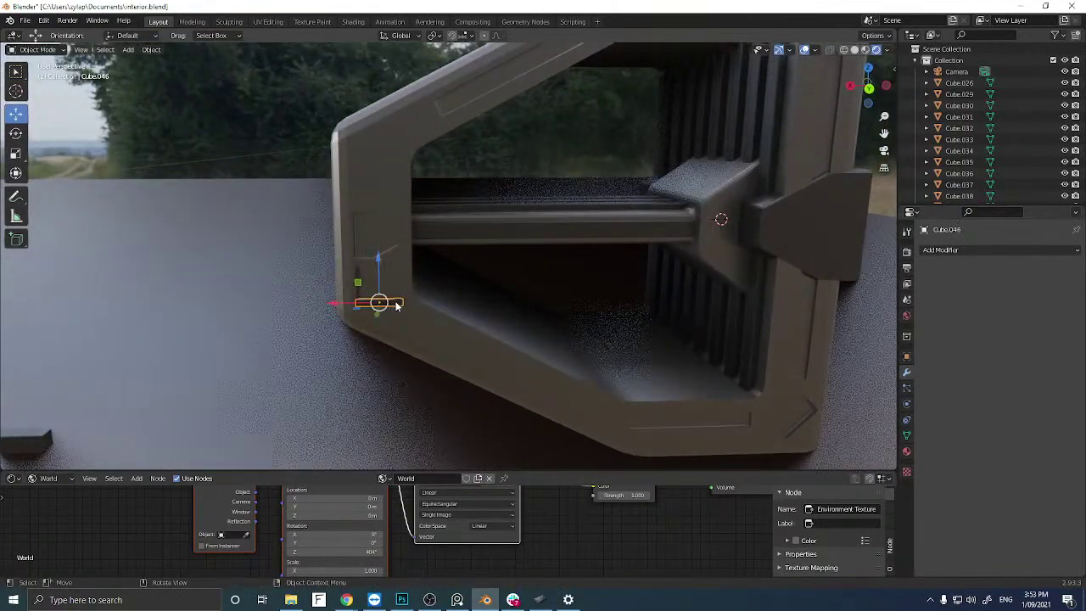
click(357, 291)
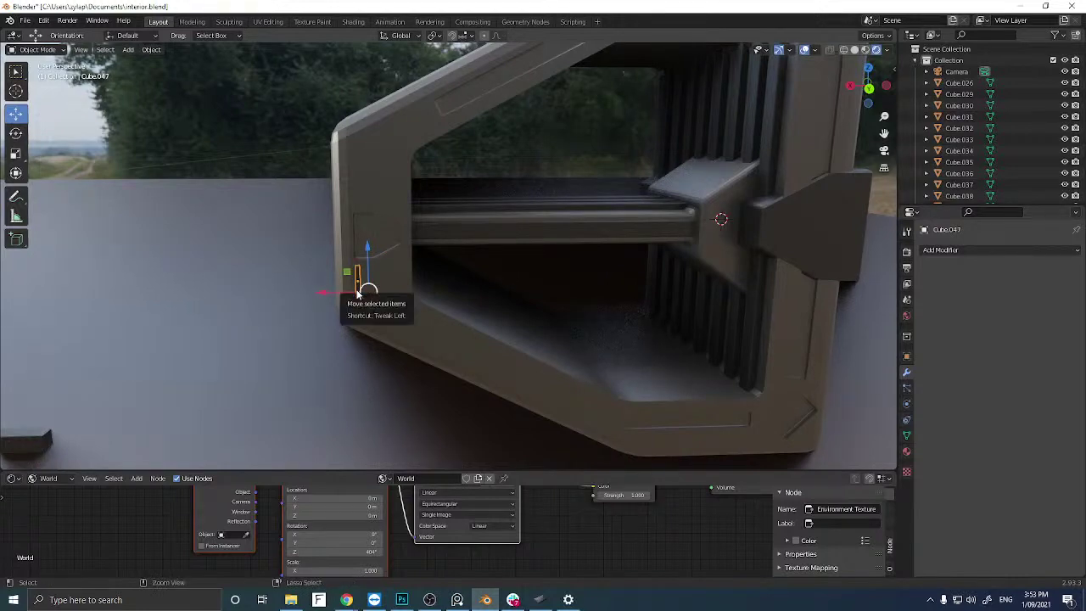
shift+click(357, 293)
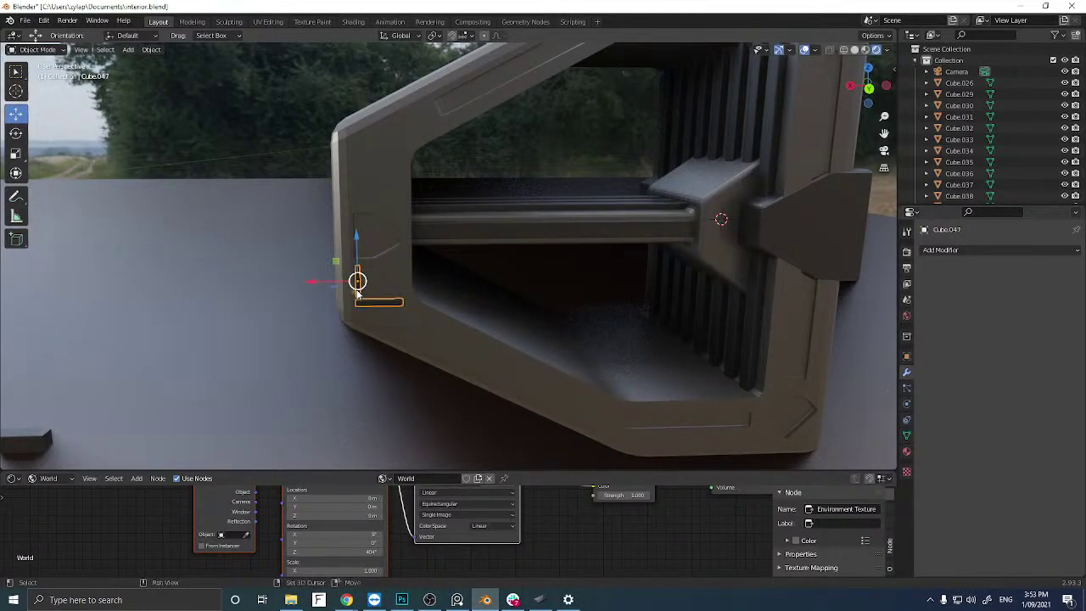
key(shift+d)
right_click(358, 293)
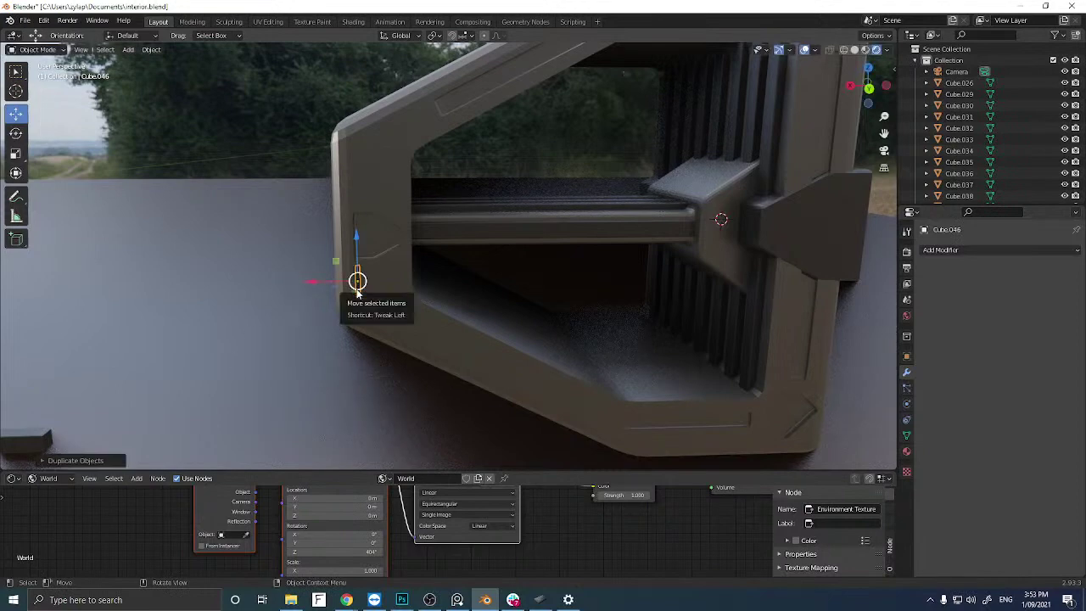
key(g)
key(z)
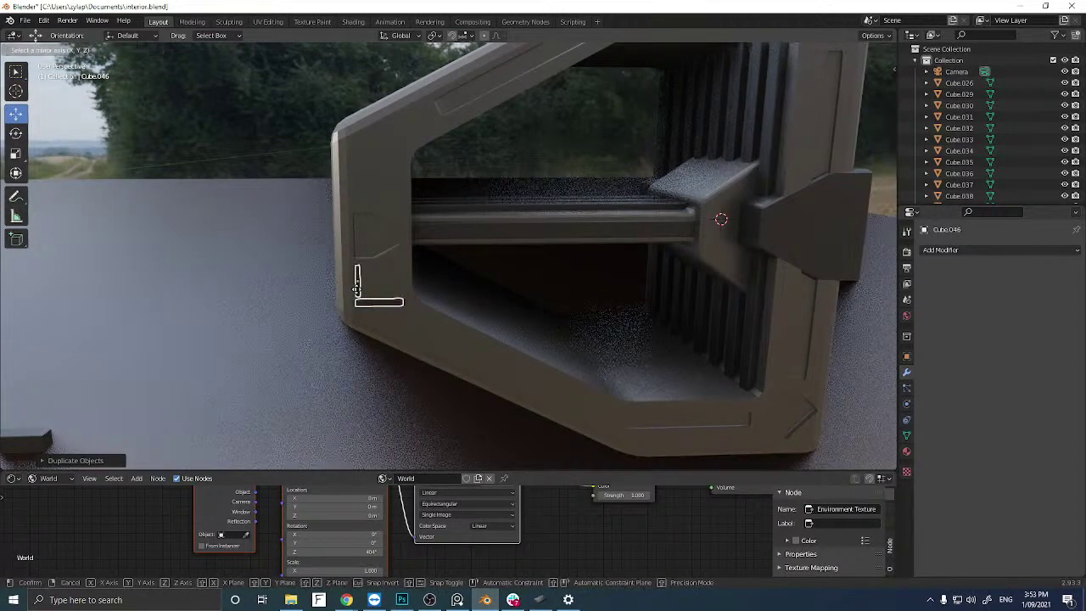
click(357, 287)
key(ctrl+m)
key(x)
key(Return)
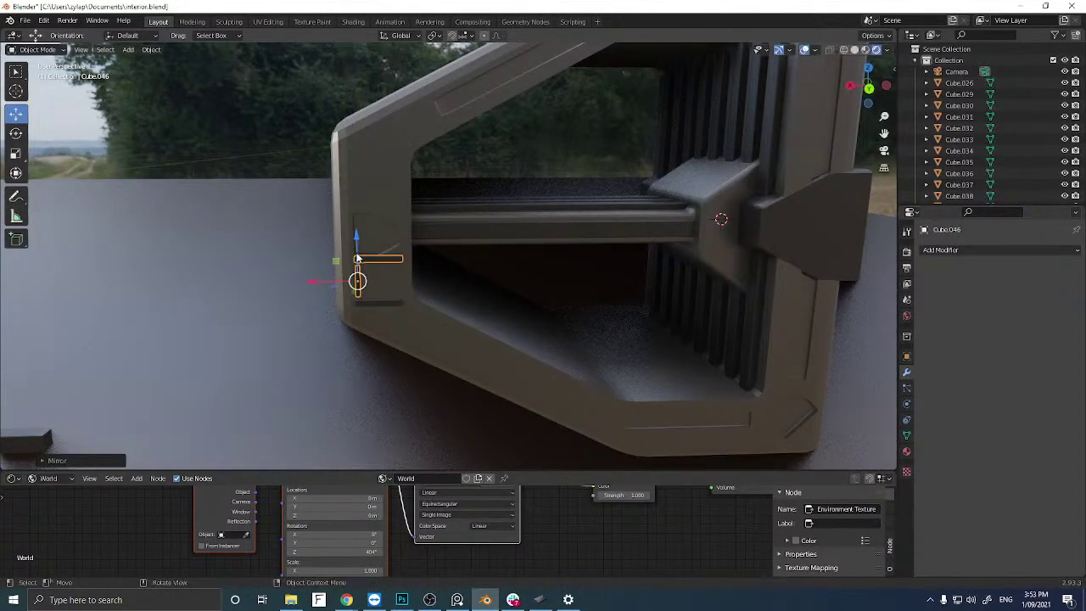
Move the mirrored pair up along Z to the upper end of the short vertical beam.
key(g)
key(z)
click(366, 165)
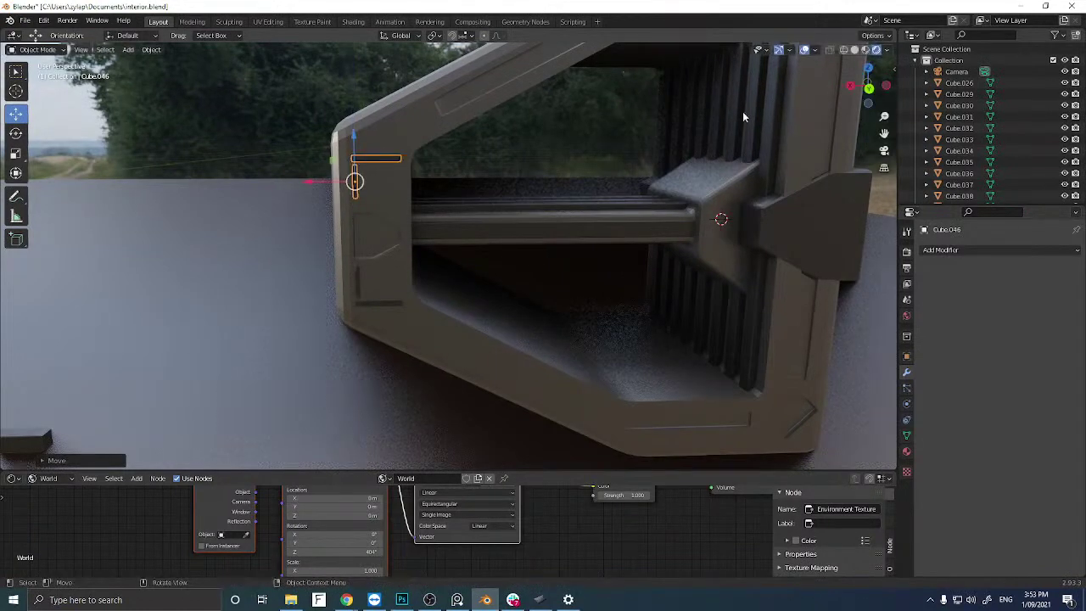
click(866, 86)
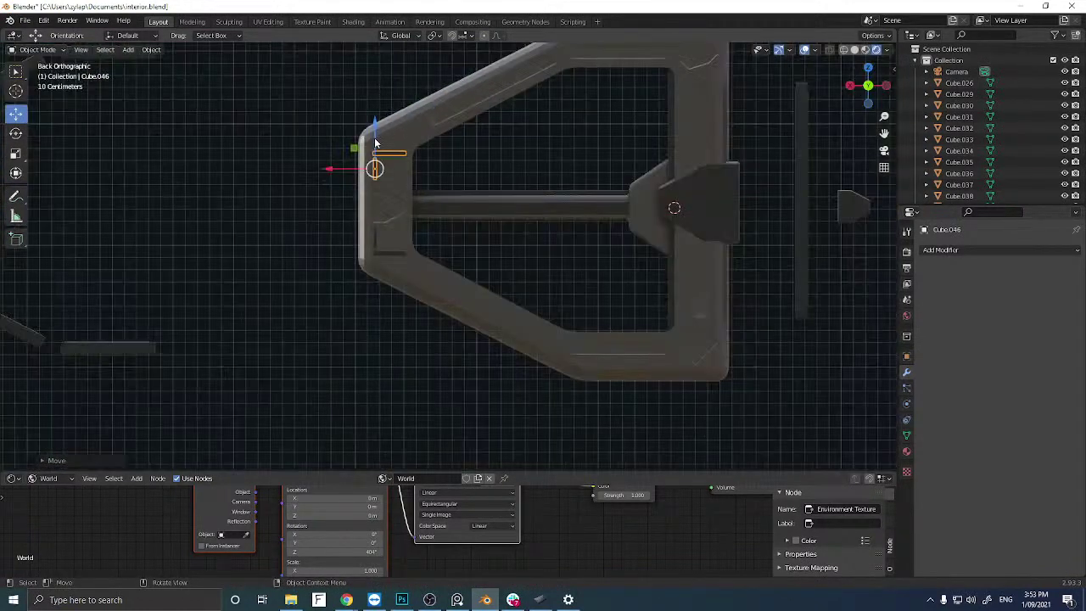
drag(375, 146, 375, 134)
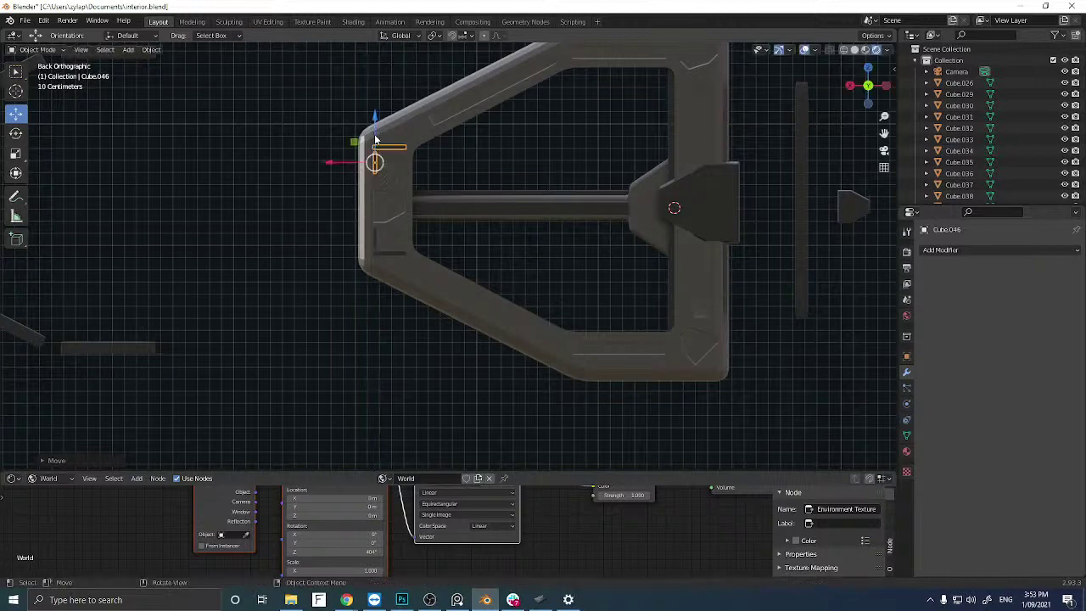
Duplicate in place the tapered bracket block wrapped around the middle of the long vertical beam.
scroll(393, 203, down, 3)
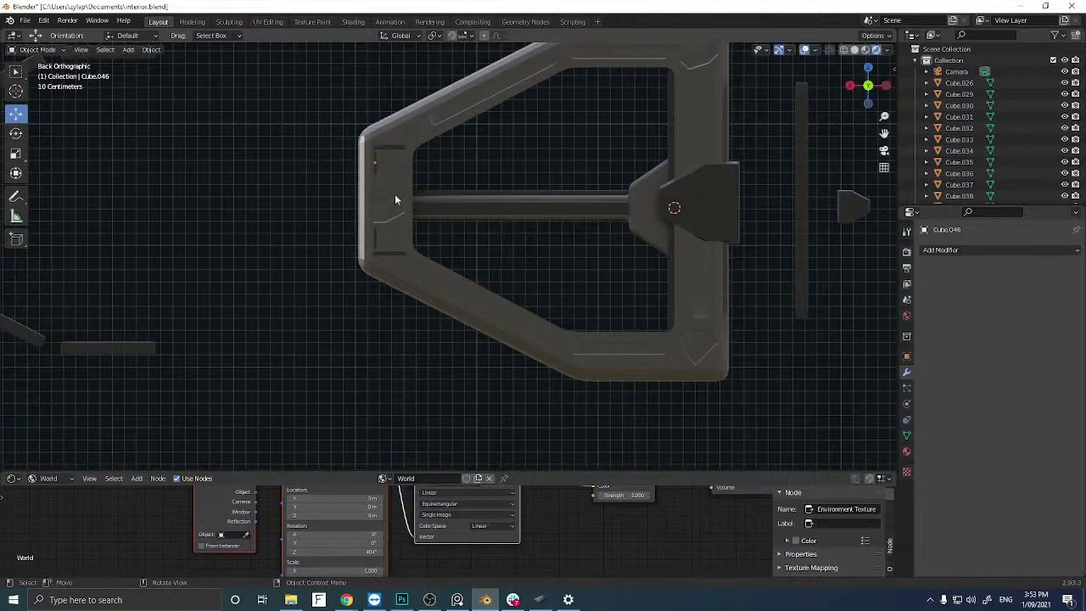
middle_drag(392, 205, 384, 226)
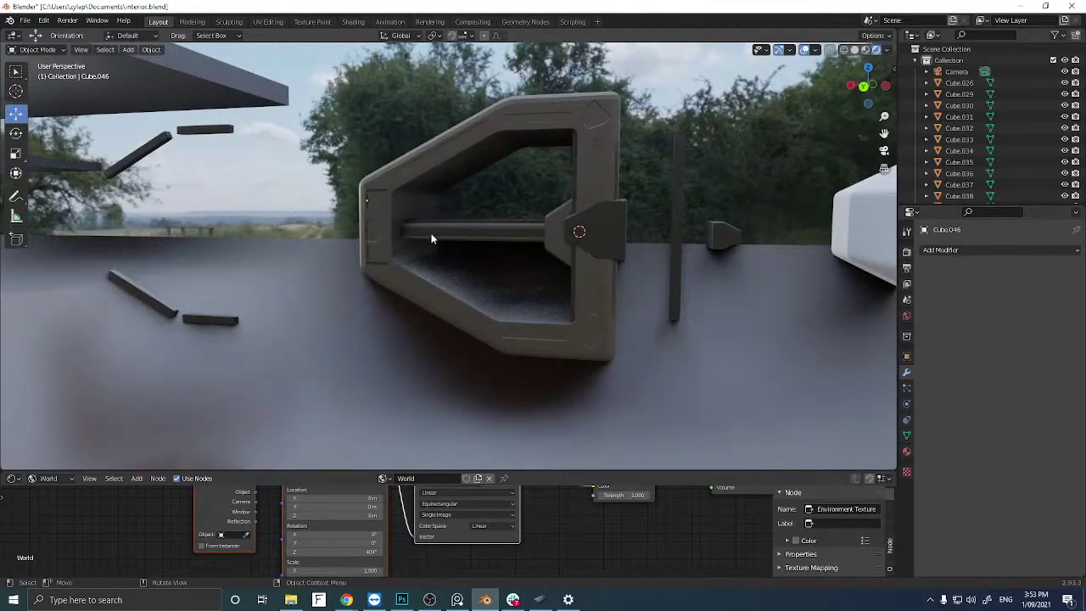
middle_drag(438, 235, 433, 229)
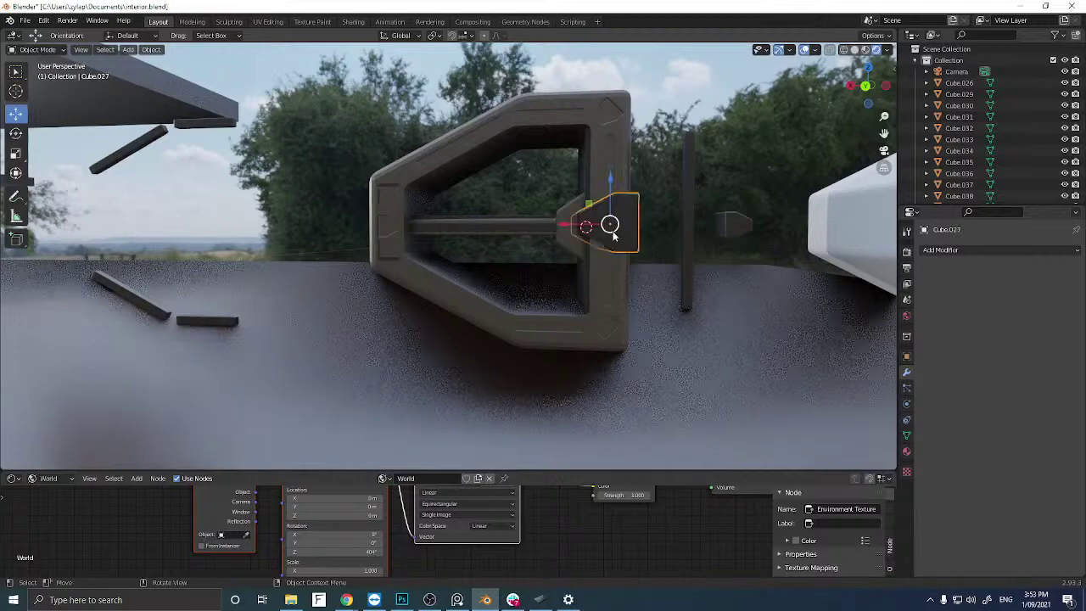
scroll(598, 240, up, 8)
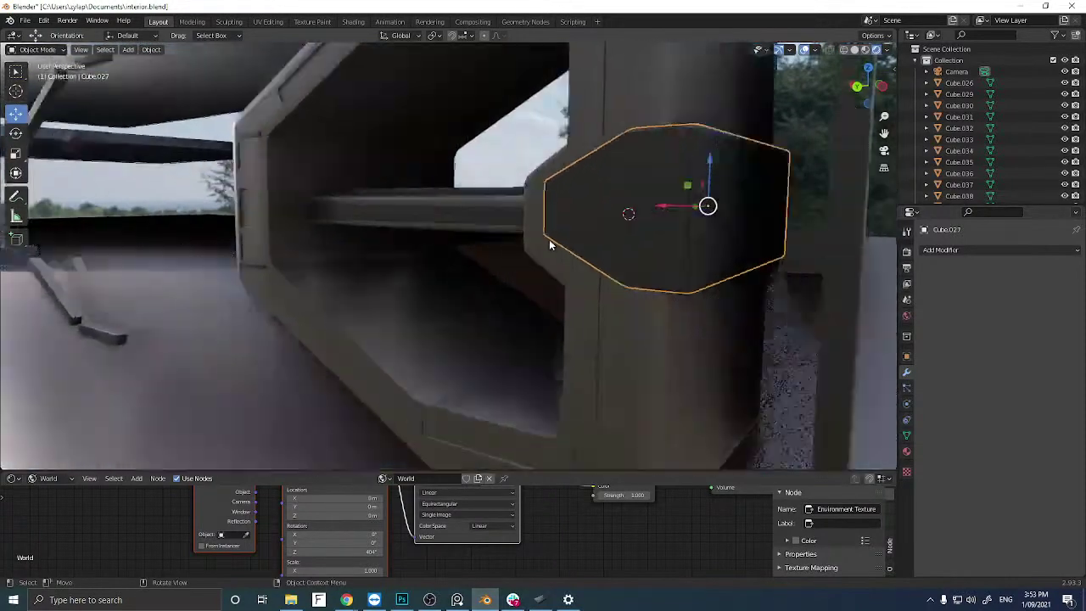
key(shift+d)
right_click(517, 225)
middle_drag(517, 225, 497, 238)
Lengthen the copied bracket block slightly along Y so it protrudes beyond the original.
key(s)
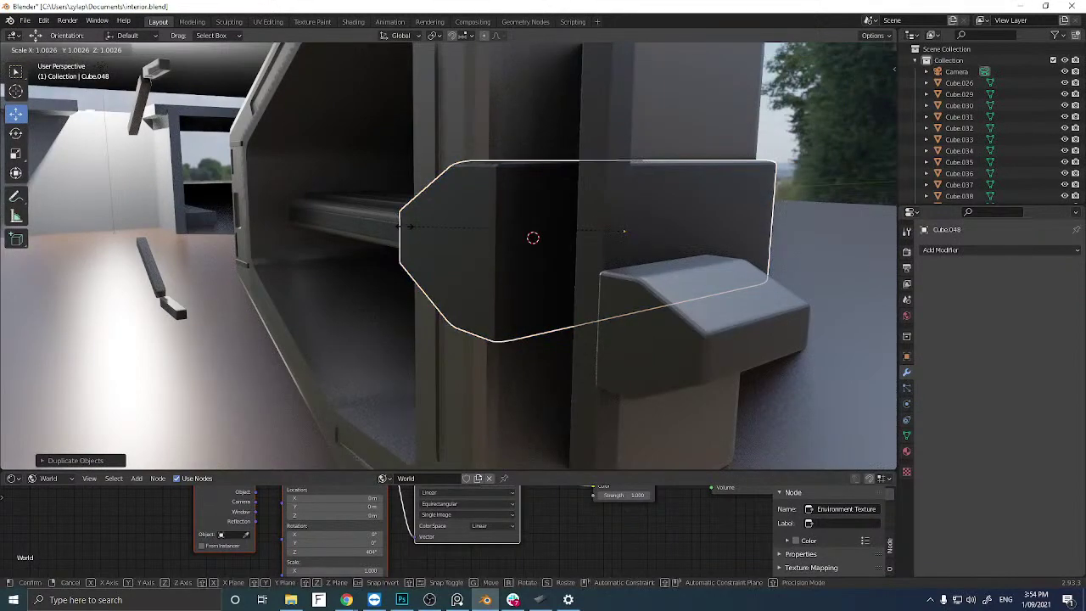
right_click(409, 227)
middle_drag(409, 227, 320, 196)
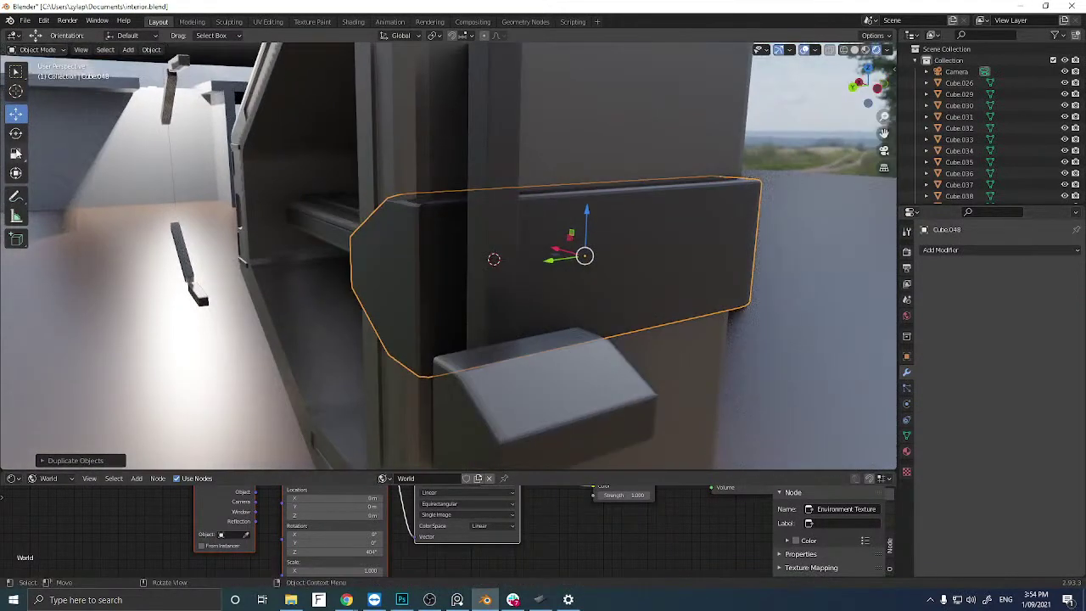
key(s)
key(y)
click(548, 267)
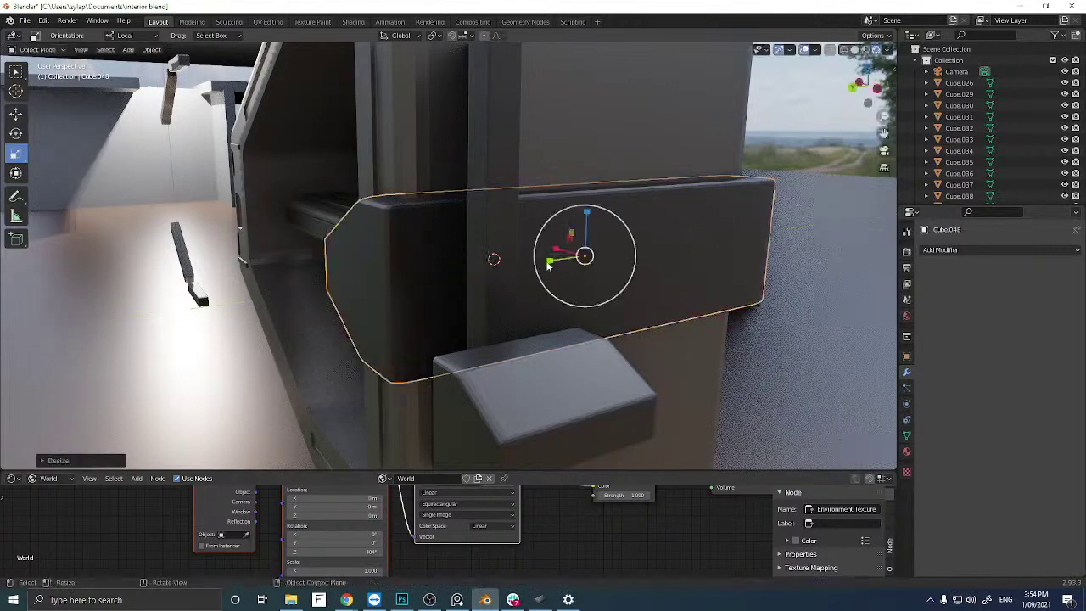
Scale the copied block down uniformly until it is smaller than the bracket's face, stretching it further along Y in between.
key(s)
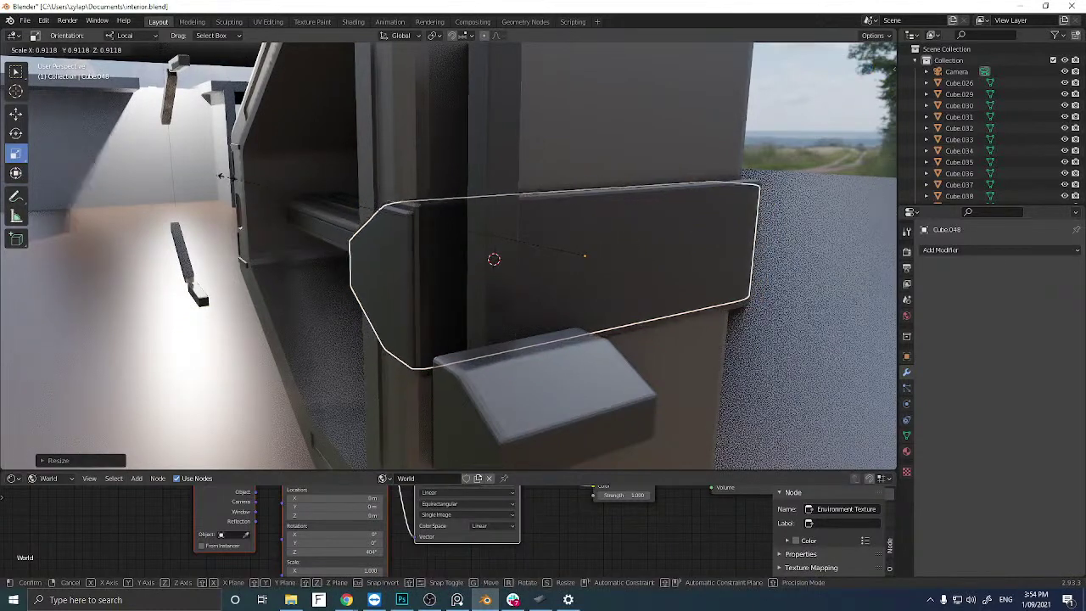
click(226, 180)
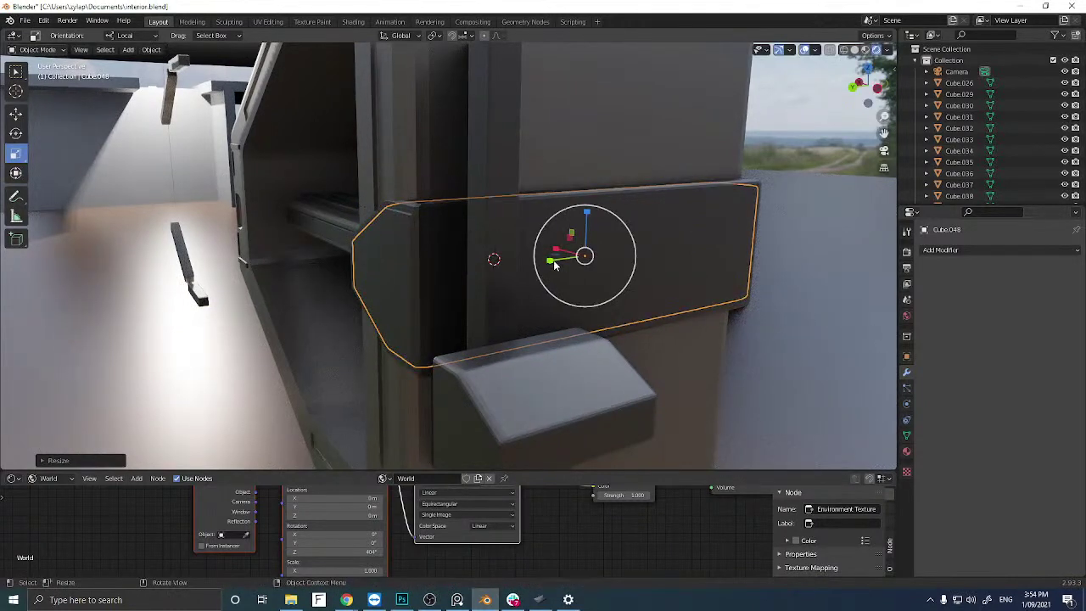
key(s)
click(493, 251)
key(s)
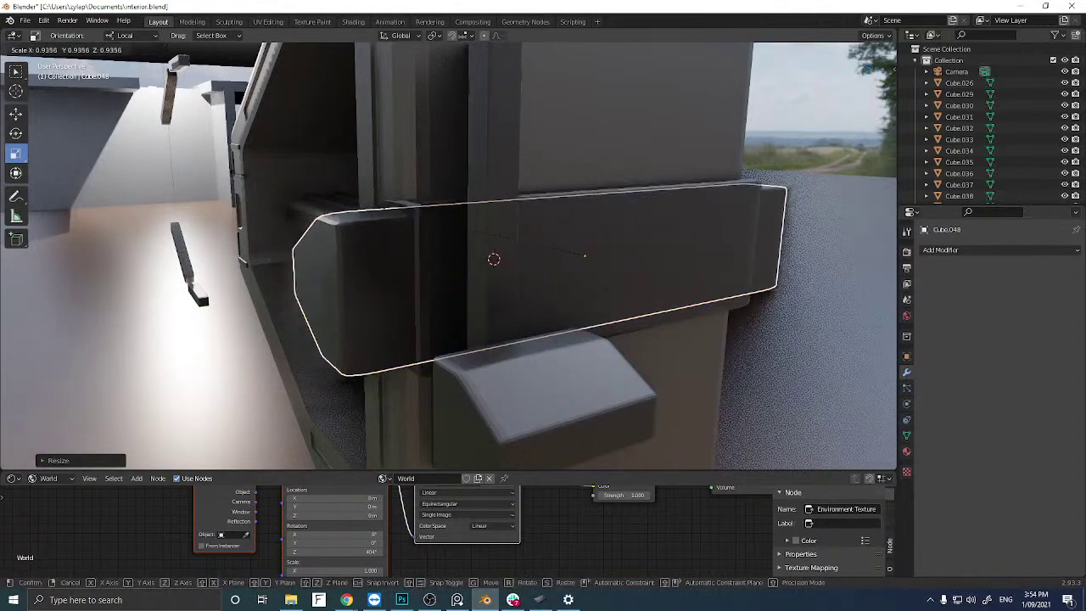
click(246, 184)
middle_drag(246, 184, 312, 173)
key(s)
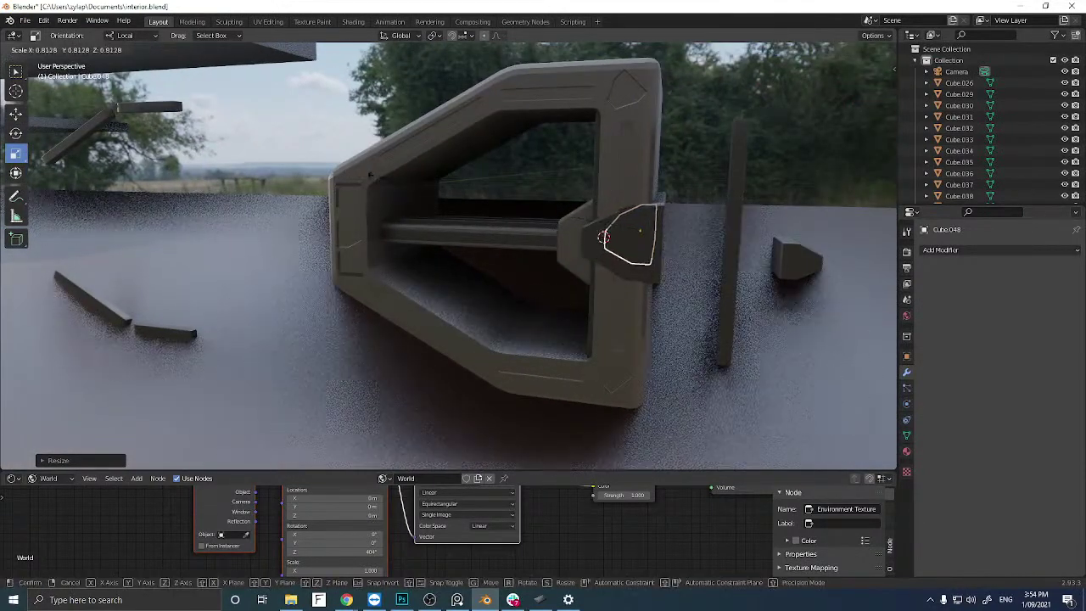
click(396, 185)
Move the shrunken block along Y so it projects out from the front of the bracket.
middle_drag(397, 190, 117, 133)
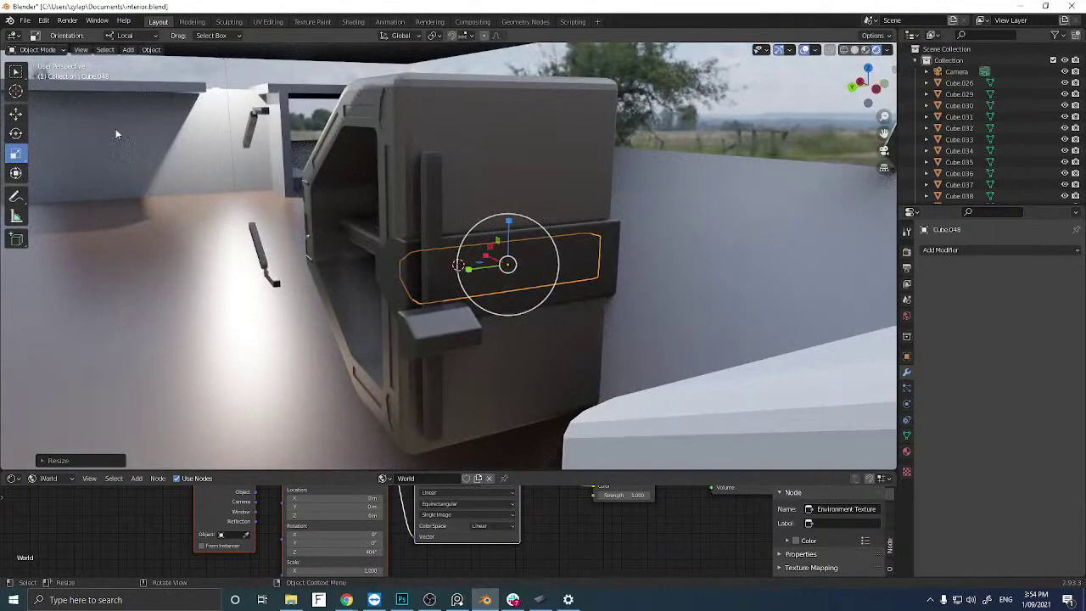
click(18, 116)
drag(479, 272, 249, 259)
middle_drag(249, 260, 366, 246)
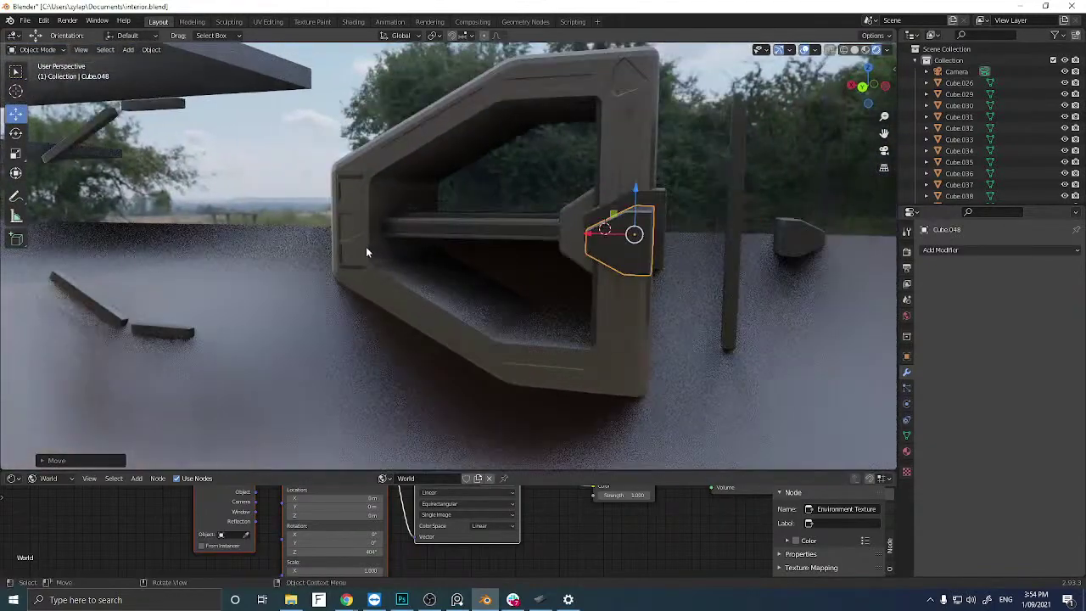
Rotate the shrunken block 180° in the back orthographic view.
click(863, 88)
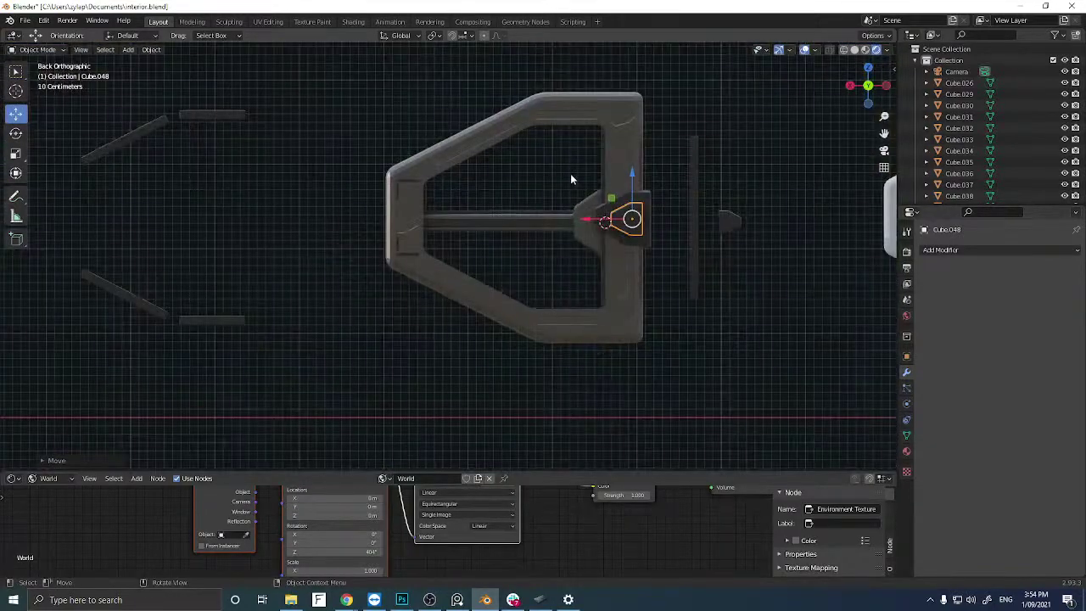
scroll(570, 173, up, 1)
shift+middle_drag(575, 178, 372, 204)
scroll(372, 204, up, 4)
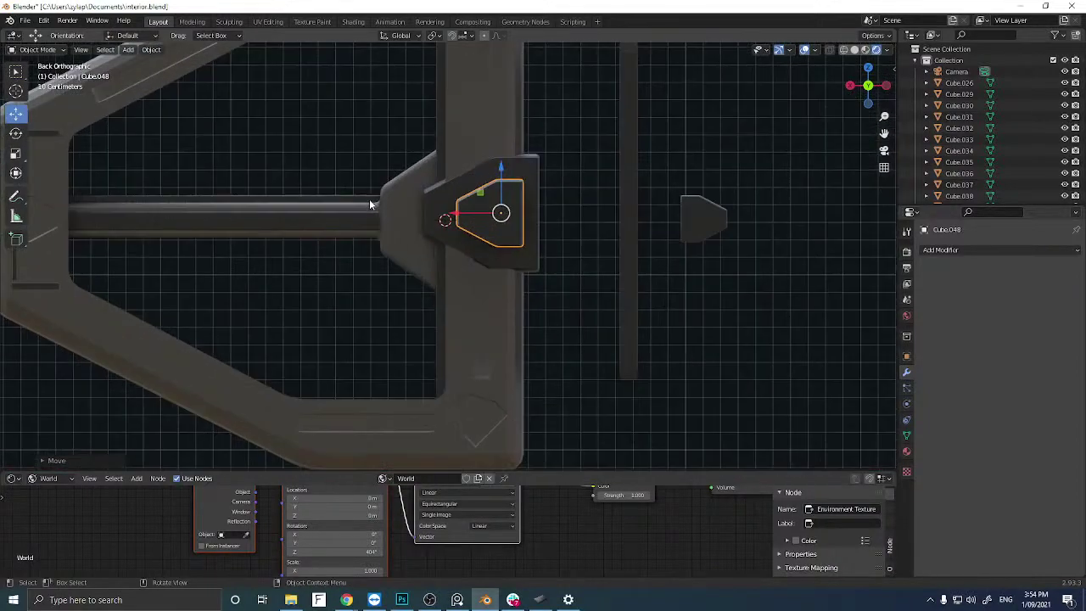
key(r)
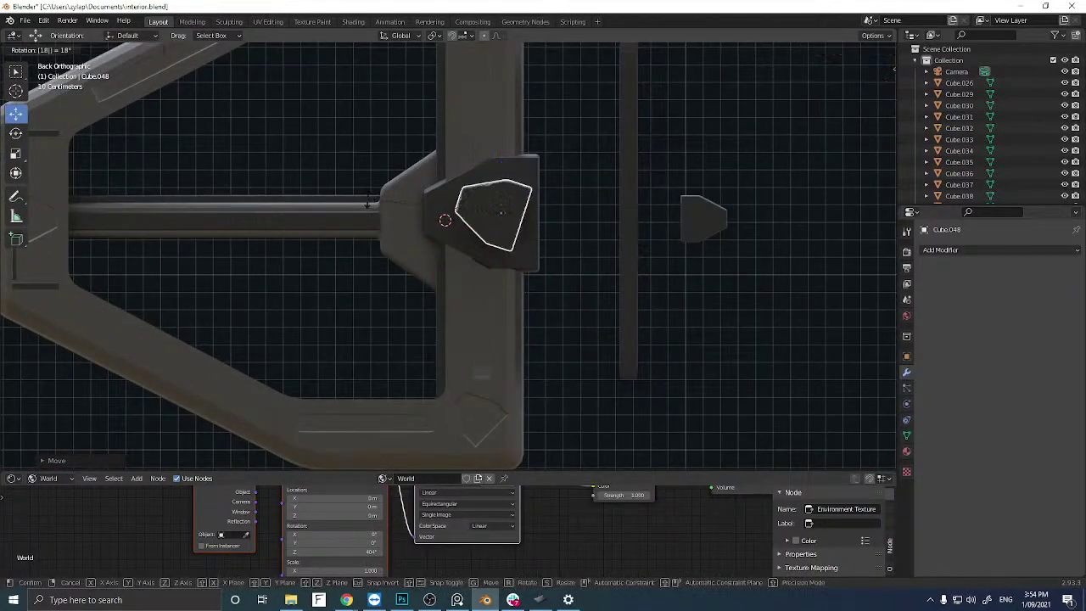
key(Return)
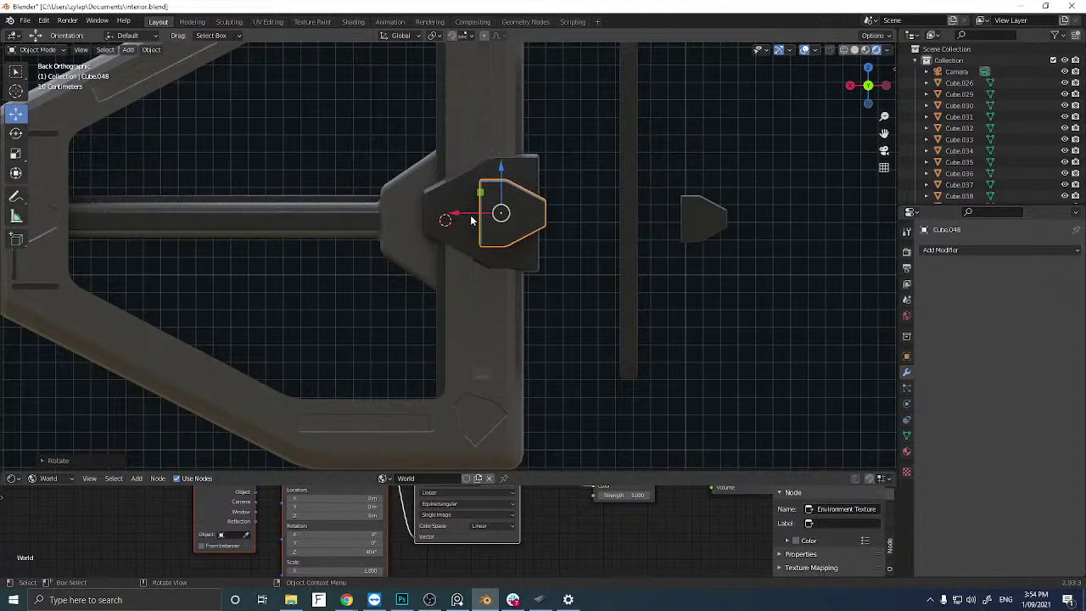
Shift the flipped block along X over the middle of the bracket's face and scale it down slightly.
key(g)
key(x)
key(Return)
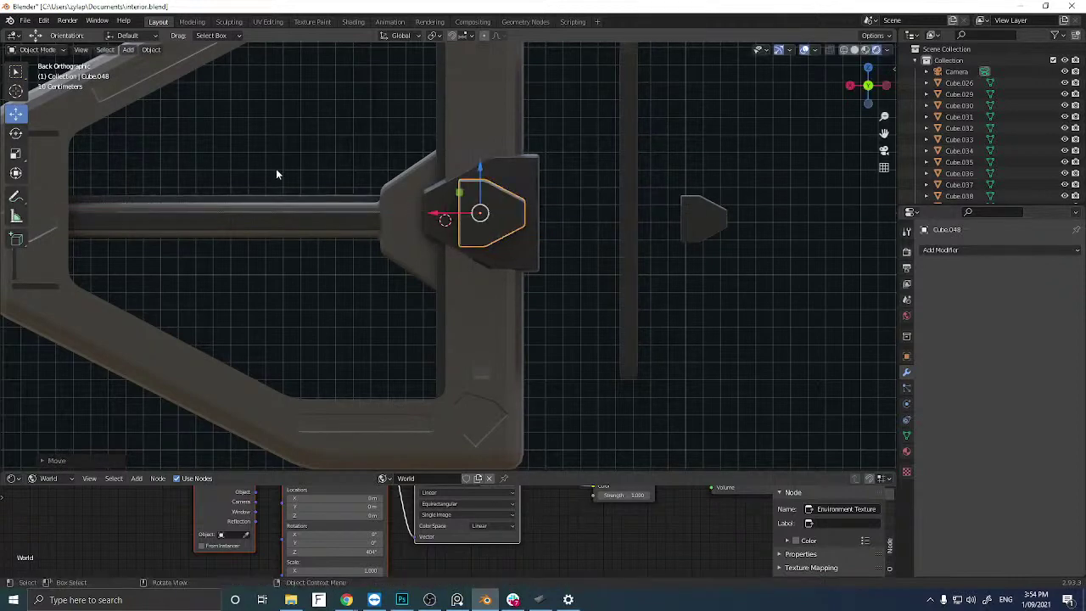
key(s)
key(Return)
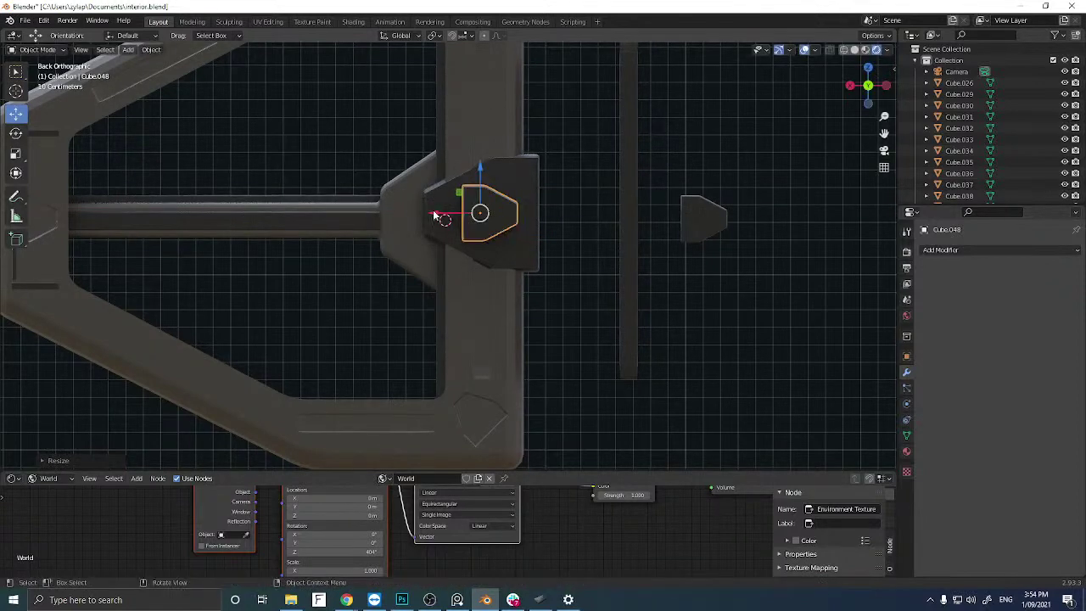
key(g)
key(x)
key(Return)
middle_drag(390, 223, 357, 263)
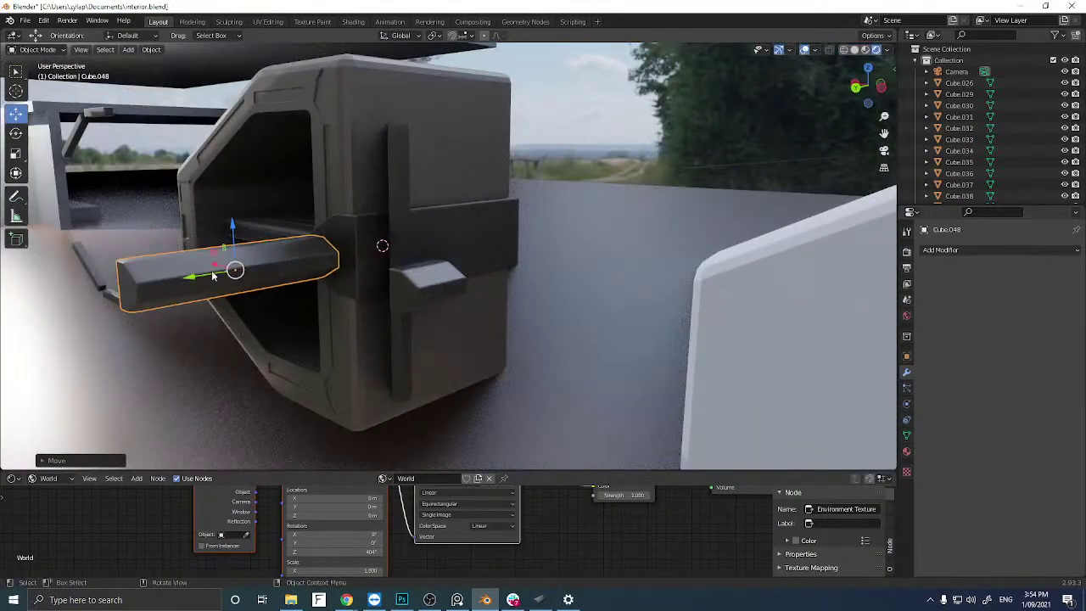
Reposition the flipped block horizontally in the XY plane and along Y so its end sinks into the bracket's face.
key(g)
key(shift+z)
click(227, 272)
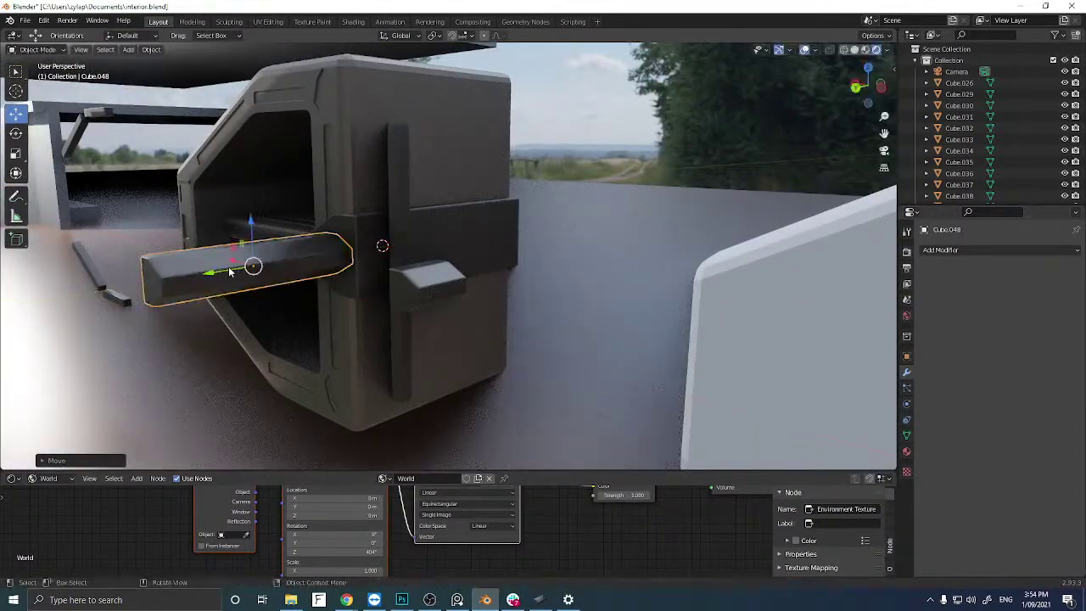
key(g)
key(y)
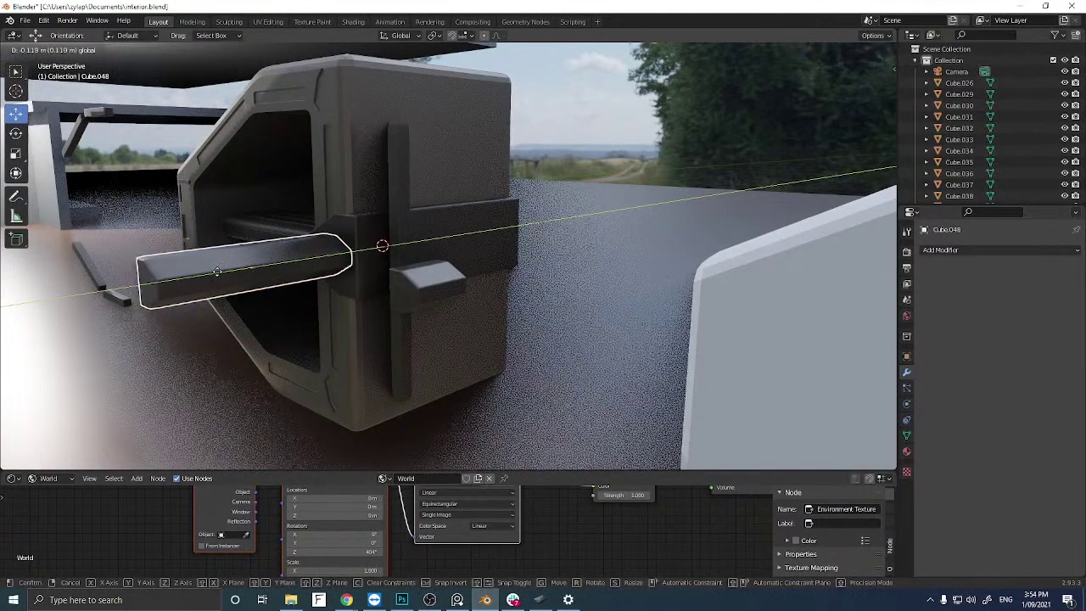
click(288, 269)
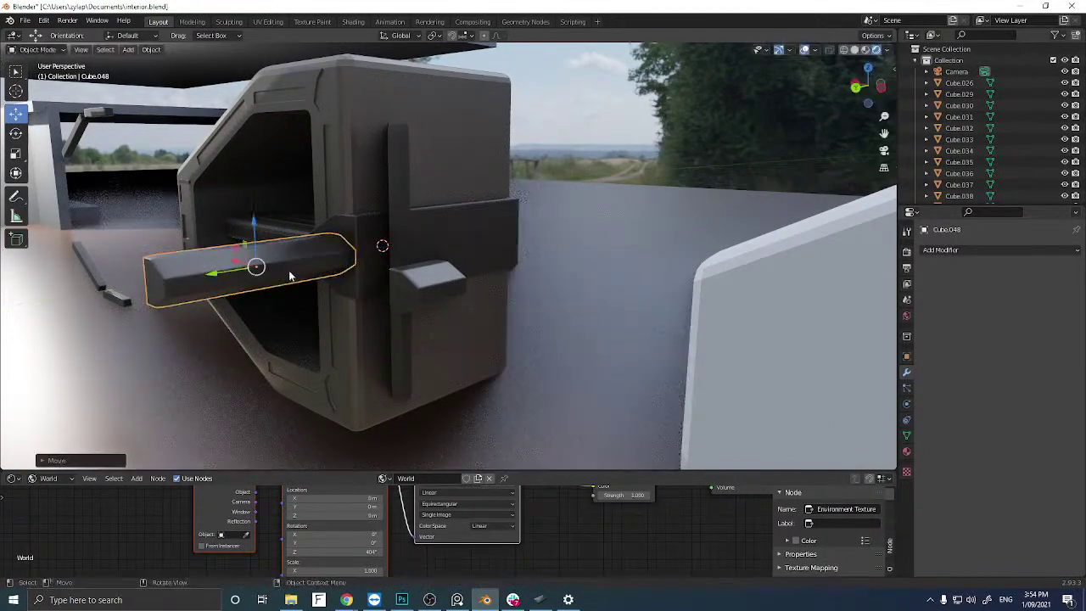
scroll(288, 272, up, 3)
drag(85, 282, 88, 276)
Add a Boolean Difference modifier to the bracket, using the block as the cutter object.
middle_drag(166, 273, 234, 270)
click(341, 220)
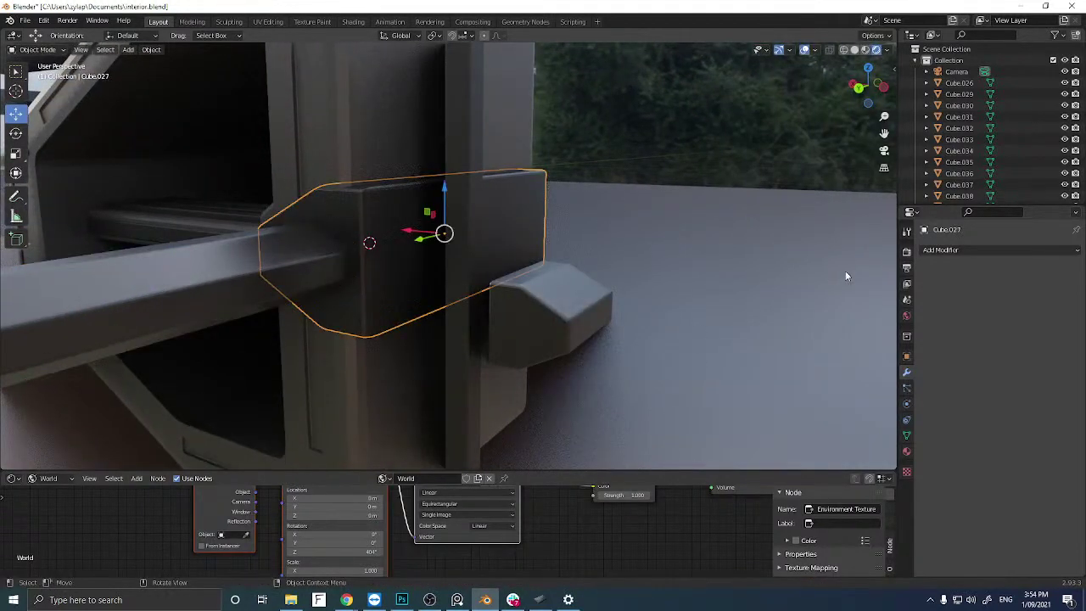
click(952, 250)
click(851, 308)
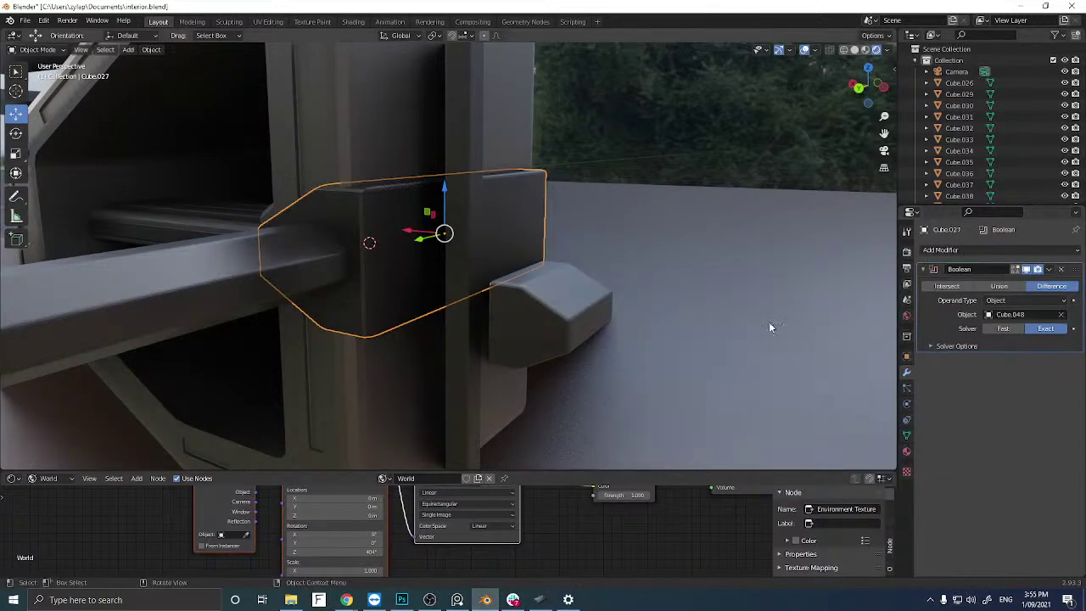
Try applying the Boolean and sliding the block aside along X to check the recess, and undo back to the unapplied modifier.
key(Escape)
key(ctrl+a)
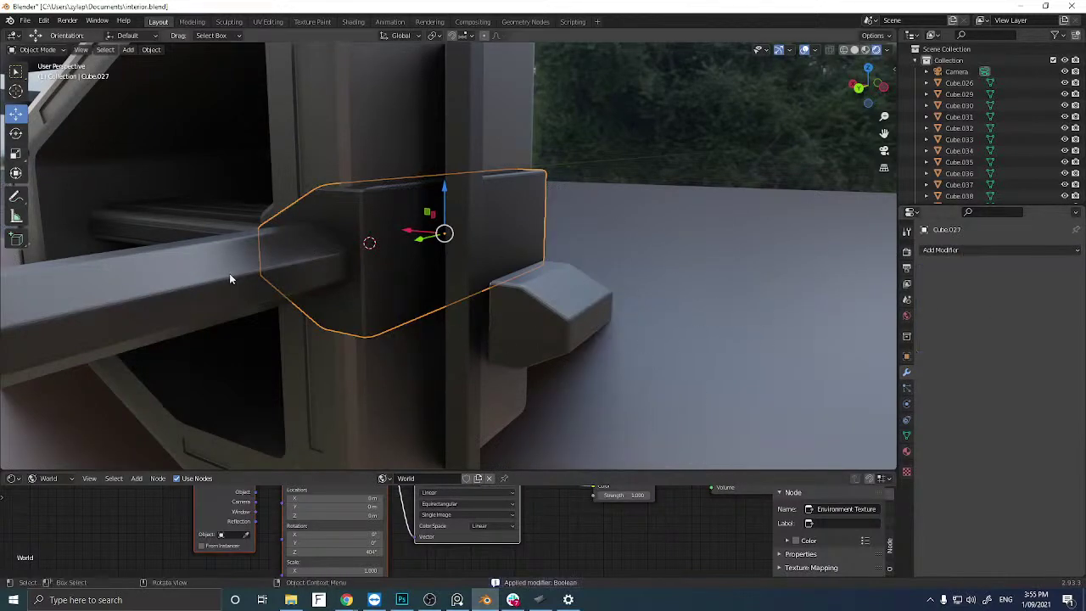
click(224, 274)
middle_drag(211, 291, 262, 303)
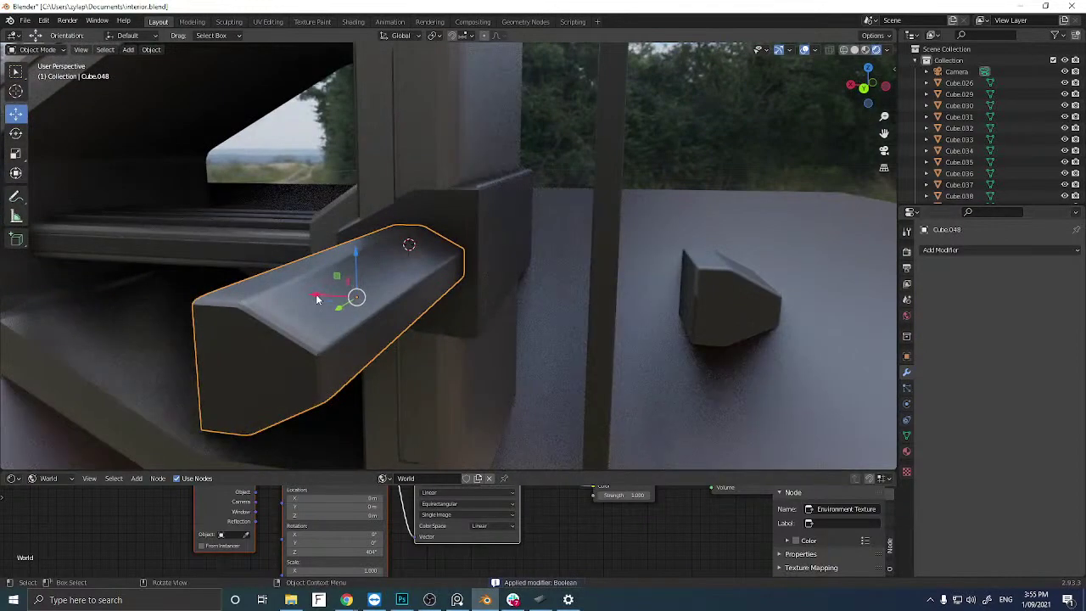
drag(317, 299, 466, 311)
middle_drag(466, 311, 503, 274)
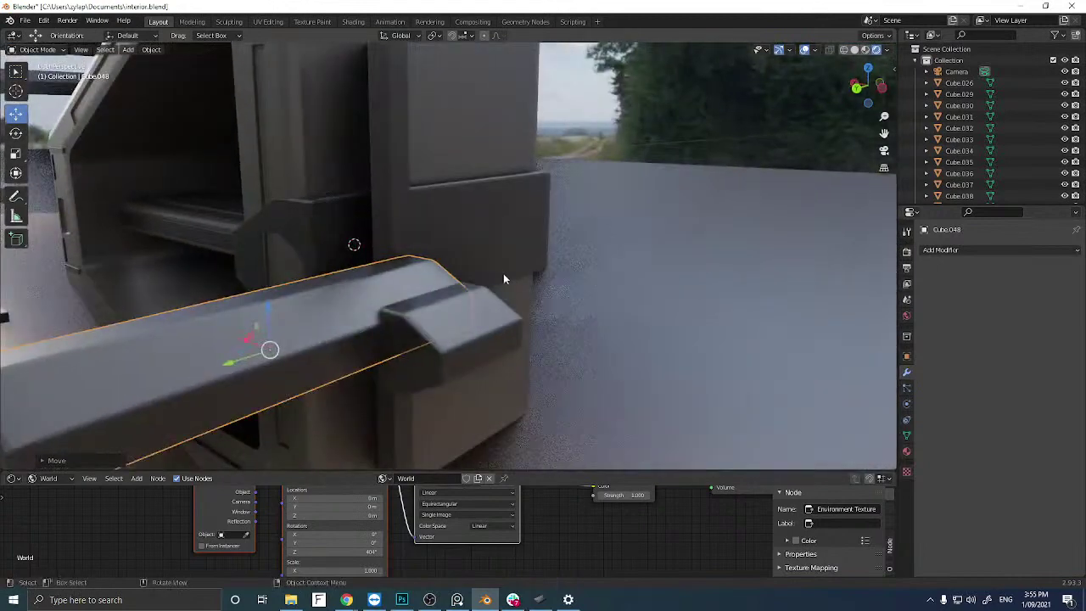
key(ctrl+z)
click(503, 274)
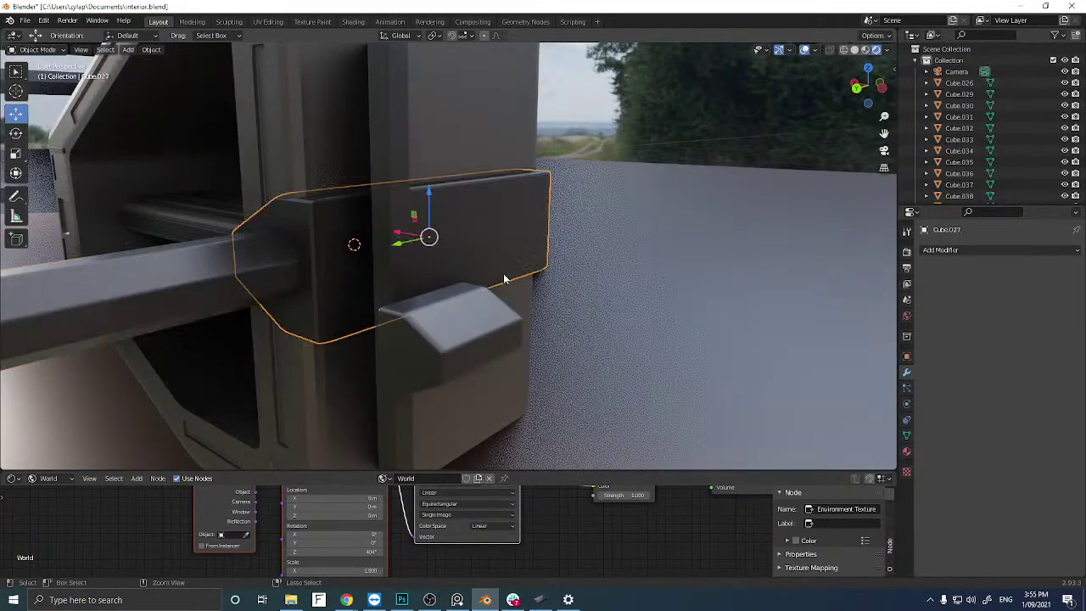
key(ctrl+KP_Subtract)
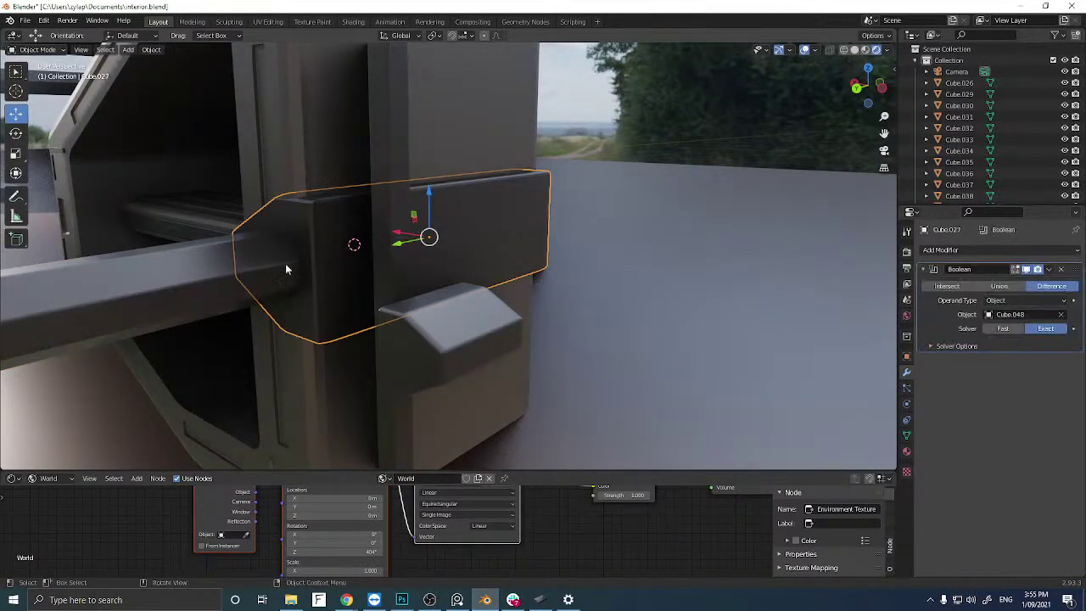
Pull the cutter block slightly outward along Y to make the bracket's recess shallower.
click(212, 289)
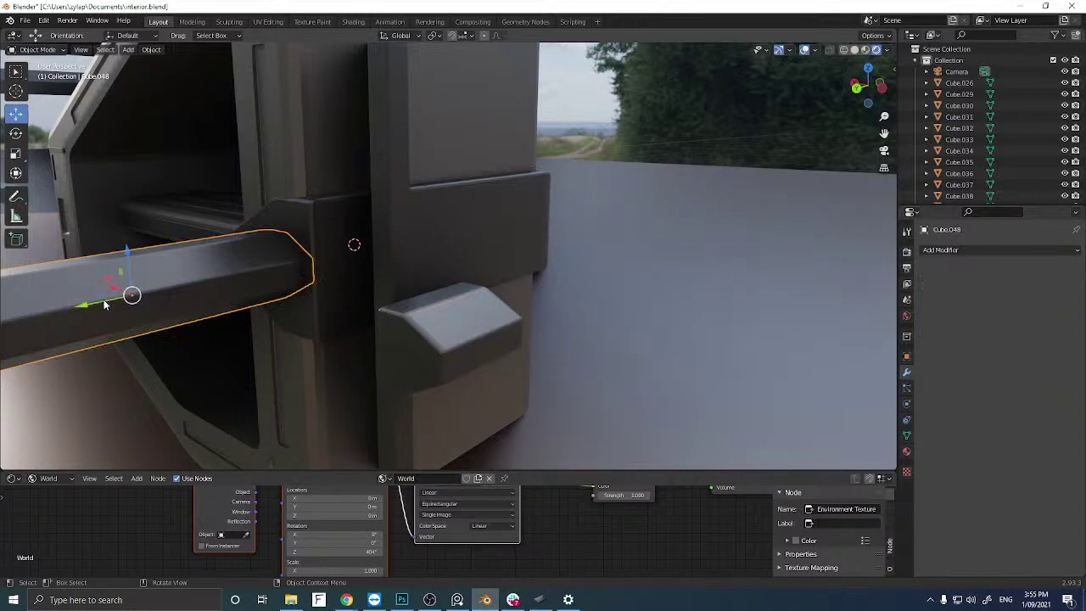
drag(104, 305, 95, 298)
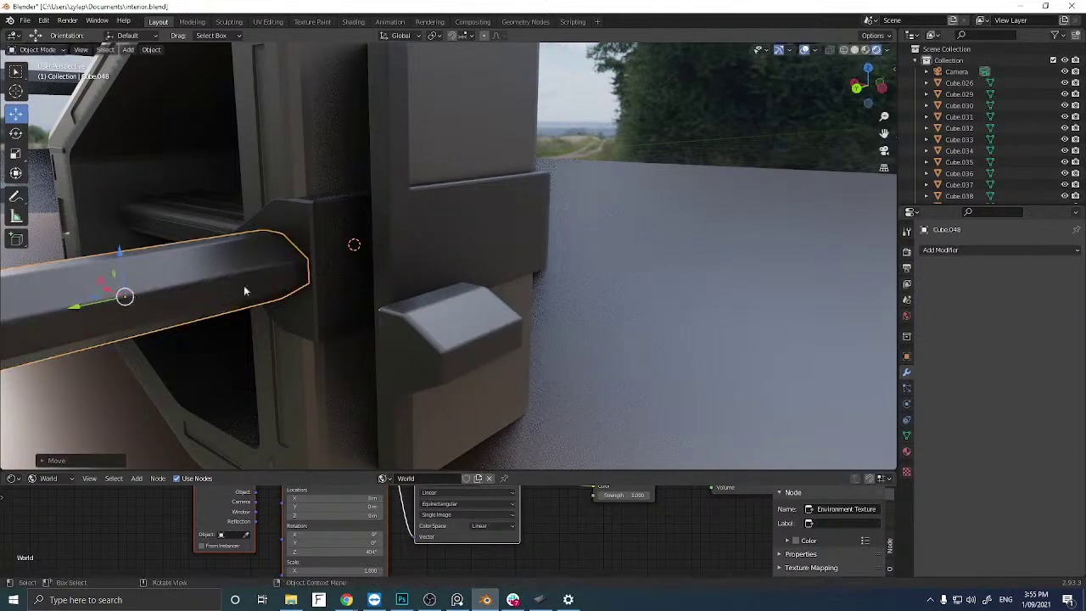
Apply the bracket's Boolean again, move the cutter block aside along X, and undo both operations.
click(303, 227)
key(ctrl+a)
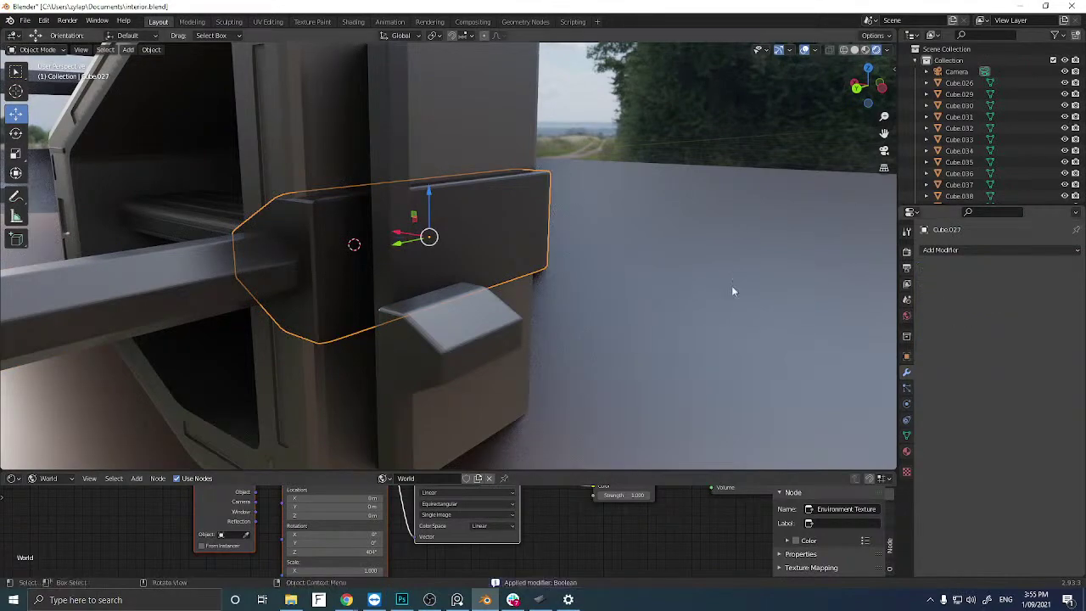
click(213, 289)
middle_drag(213, 288, 299, 309)
key(g)
key(x)
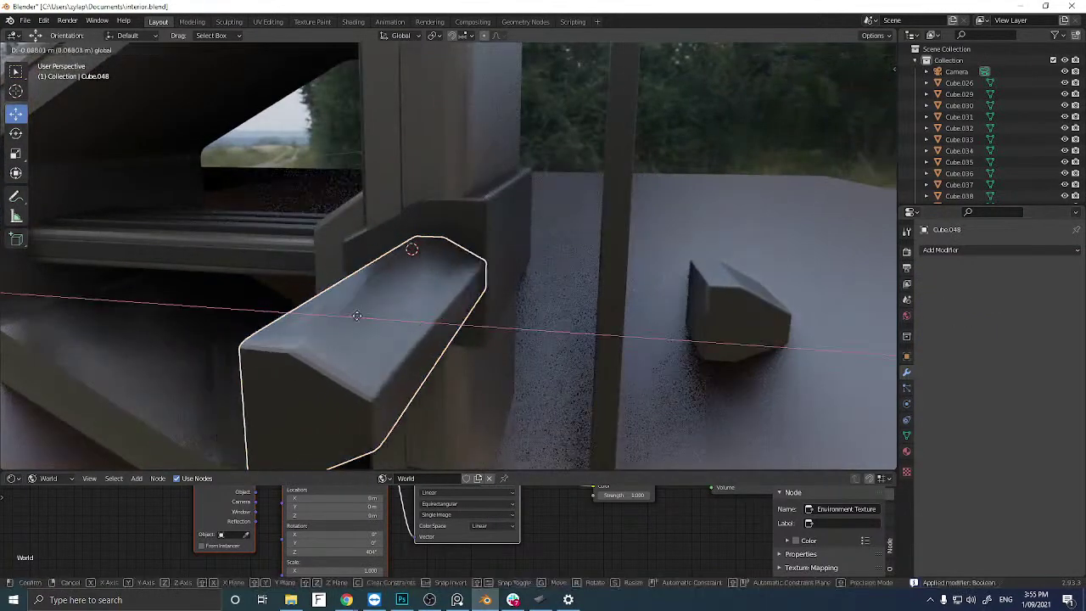
click(577, 340)
key(ctrl+z)
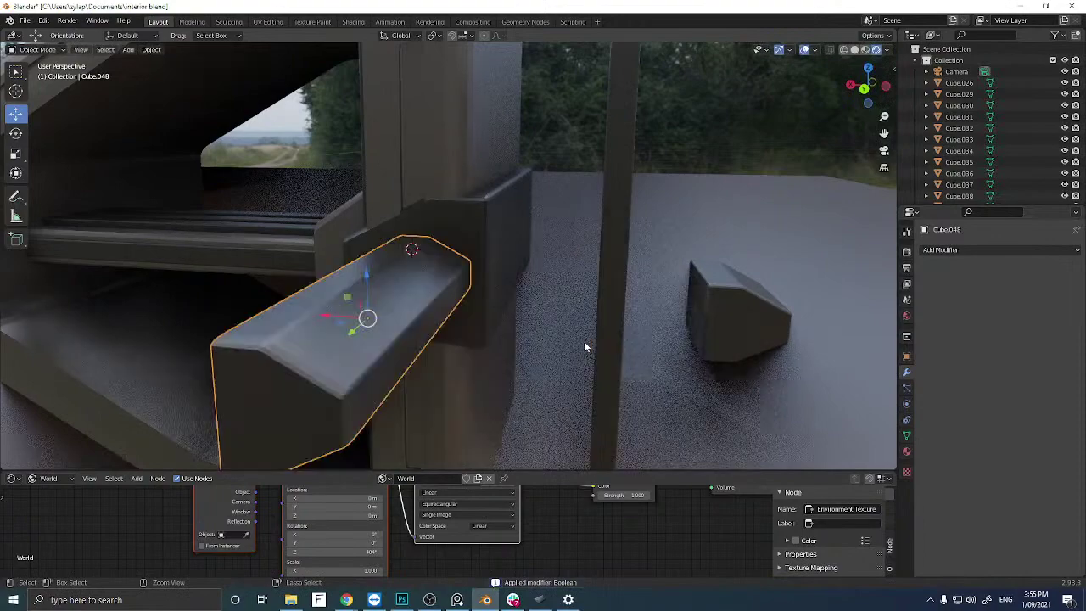
key(ctrl+z)
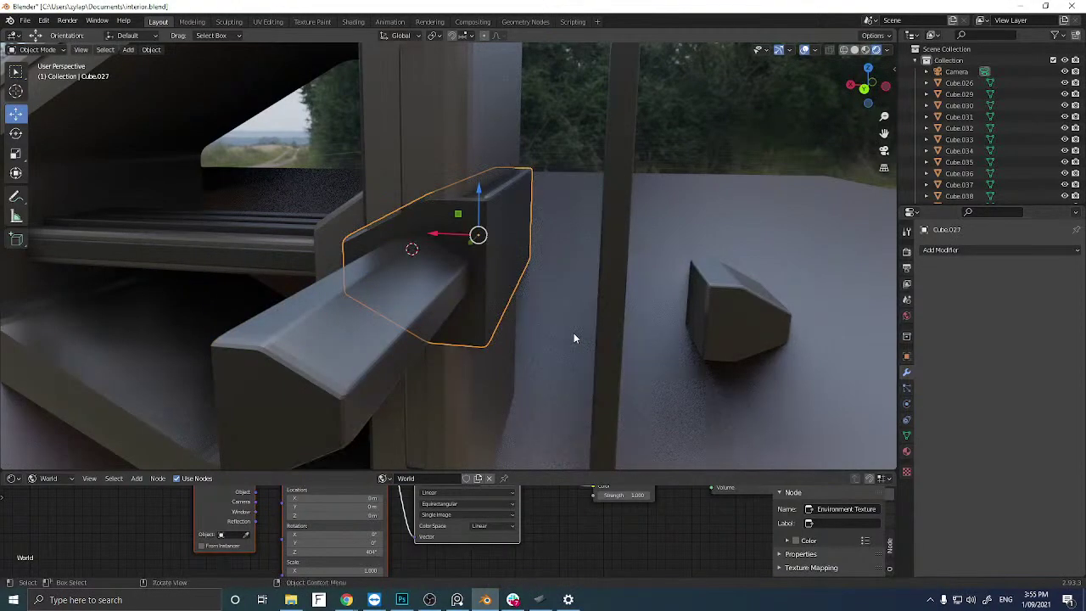
key(ctrl+z)
Nudge the cutter block a little further out of the bracket's face along Y.
middle_drag(497, 296, 439, 299)
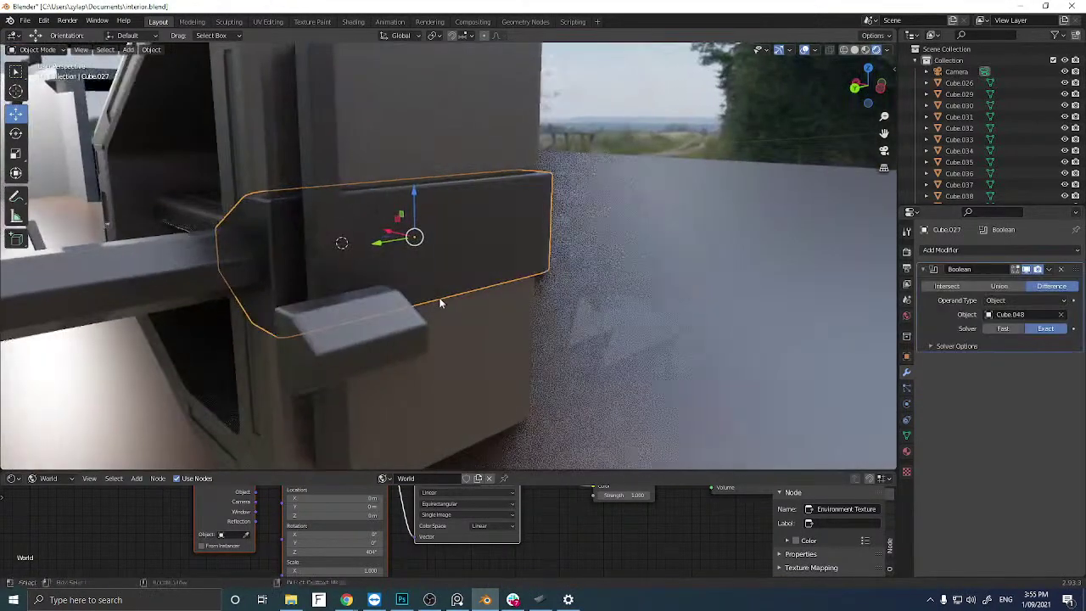
scroll(201, 267, up, 3)
middle_drag(199, 268, 339, 265)
click(290, 262)
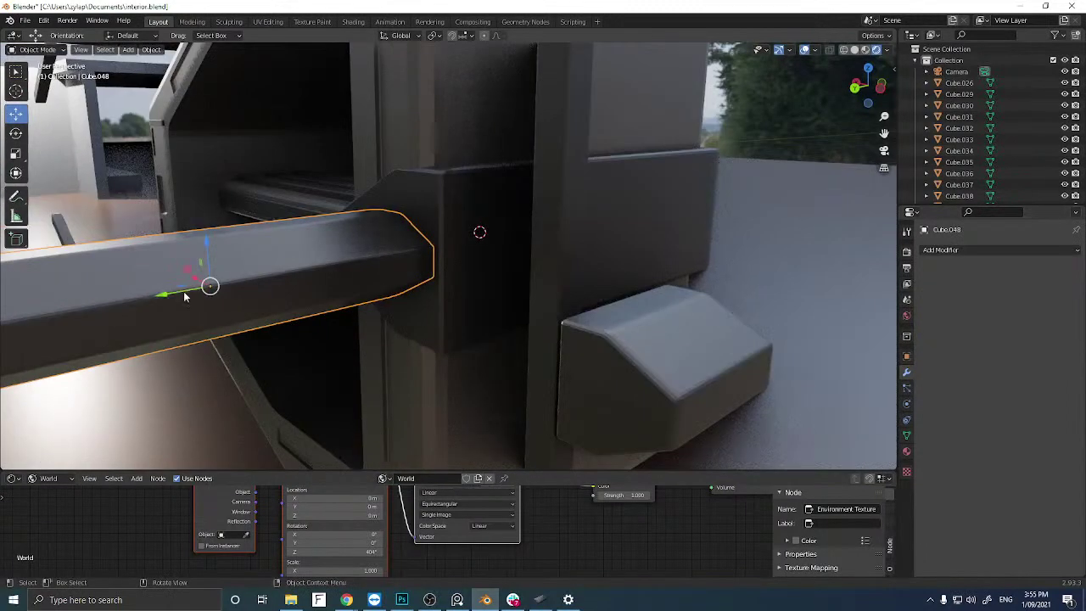
drag(181, 291, 254, 294)
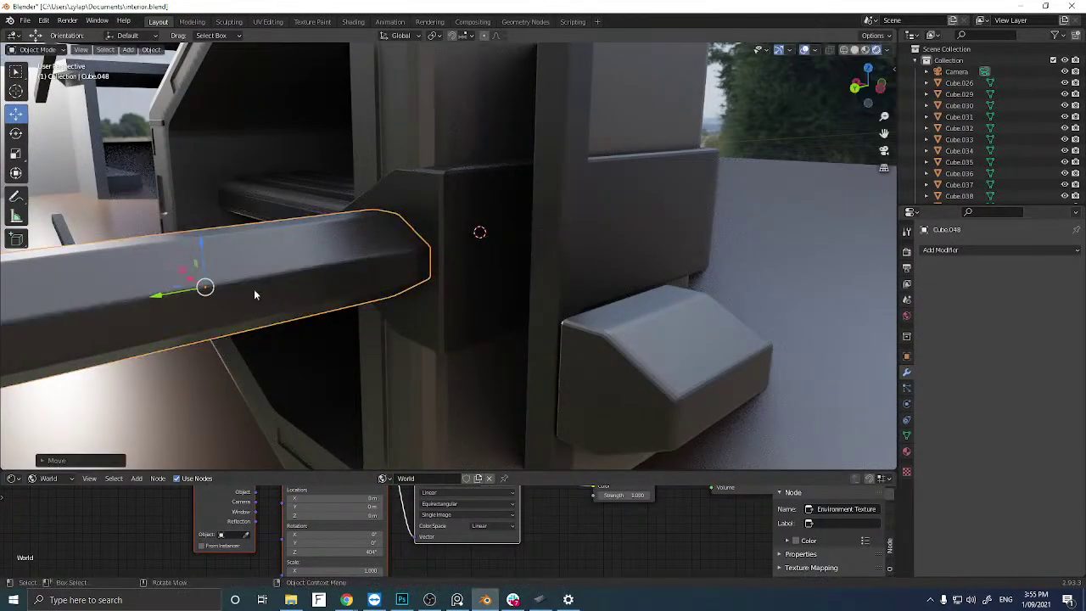
Apply the Boolean Difference on the bracket and move the cutter block off the recess.
click(439, 236)
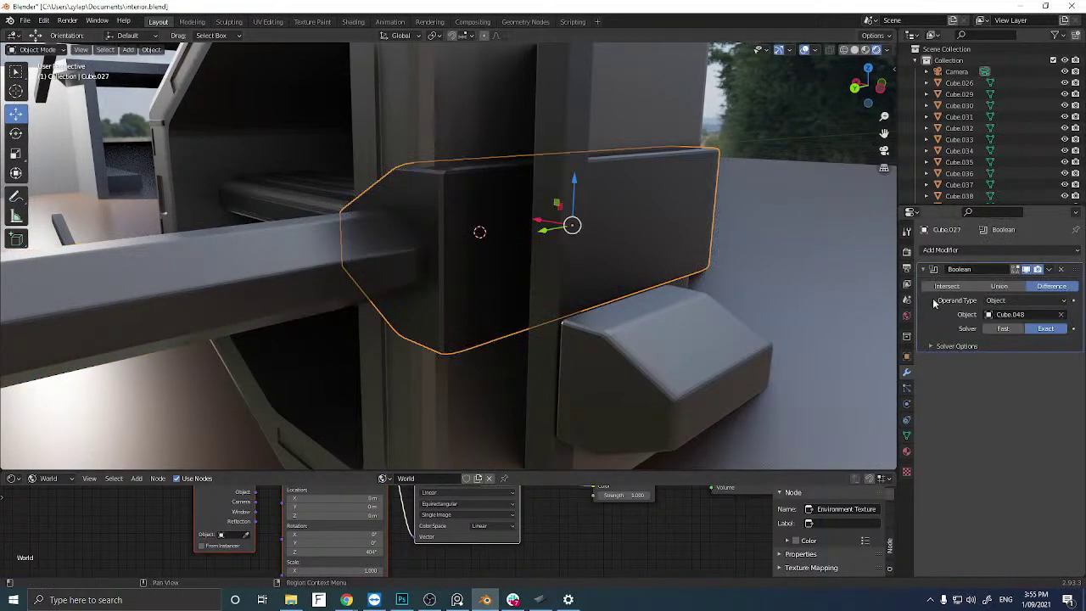
right_click(434, 235)
key(ctrl+a)
click(506, 275)
middle_drag(507, 275, 450, 306)
key(g)
click(482, 299)
Scale the recessed bracket up very slightly.
click(460, 263)
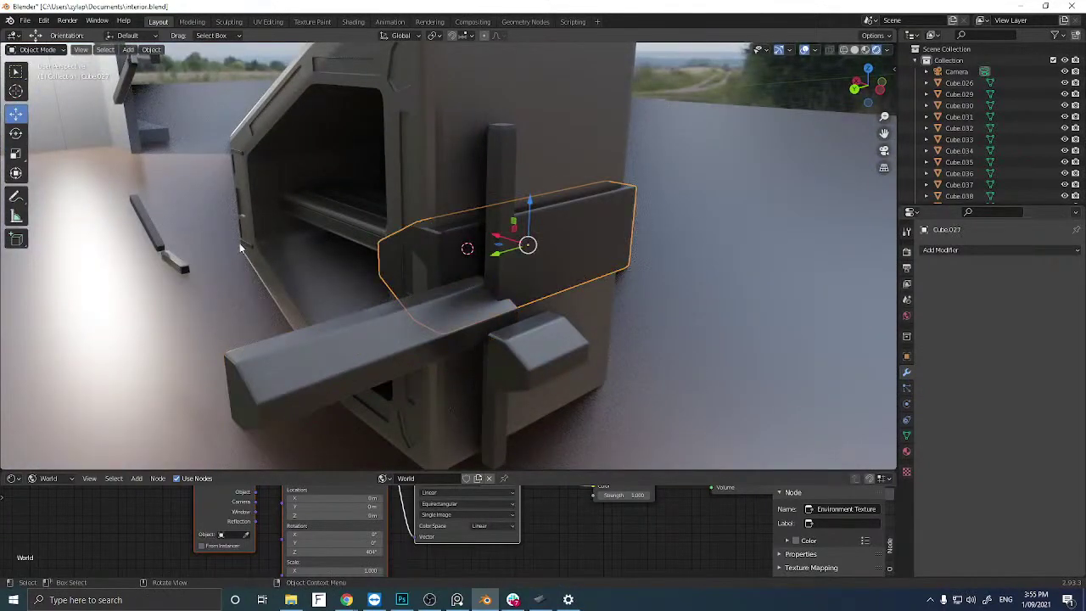
click(15, 156)
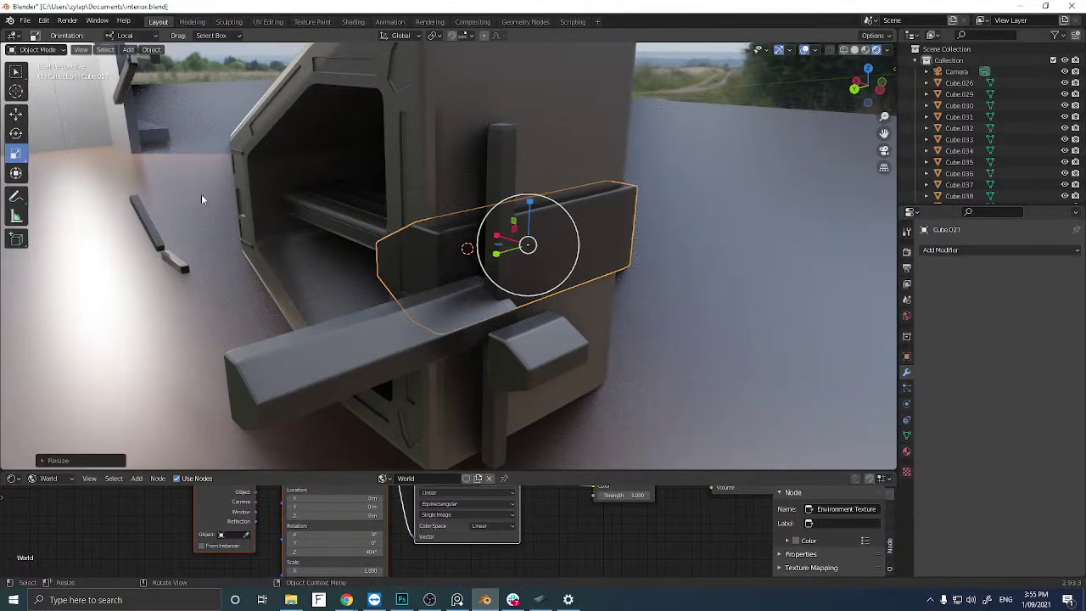
click(201, 143)
Move the cutter block along X, well clear of the frame, over to the white body.
middle_drag(202, 142, 520, 280)
click(590, 289)
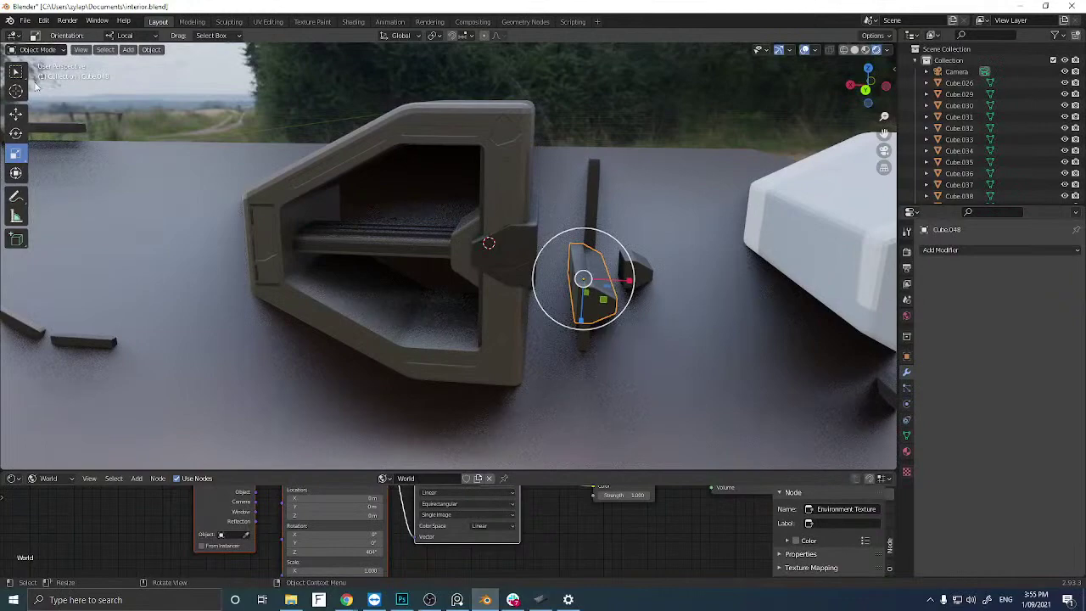
click(15, 113)
drag(546, 280, 671, 280)
middle_drag(553, 262, 455, 223)
scroll(455, 223, up, 4)
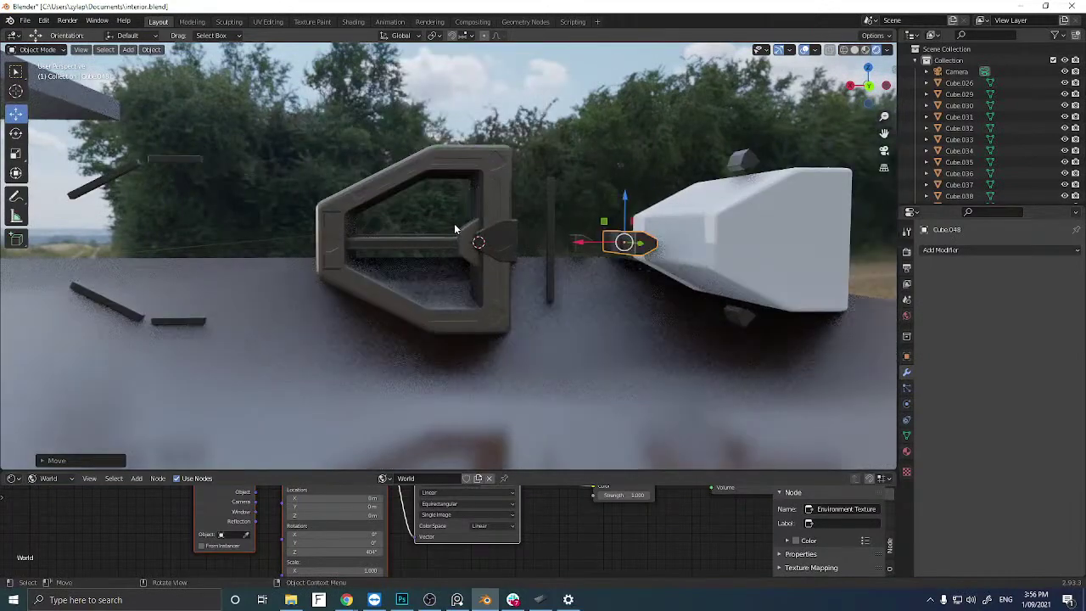
scroll(454, 224, down, 2)
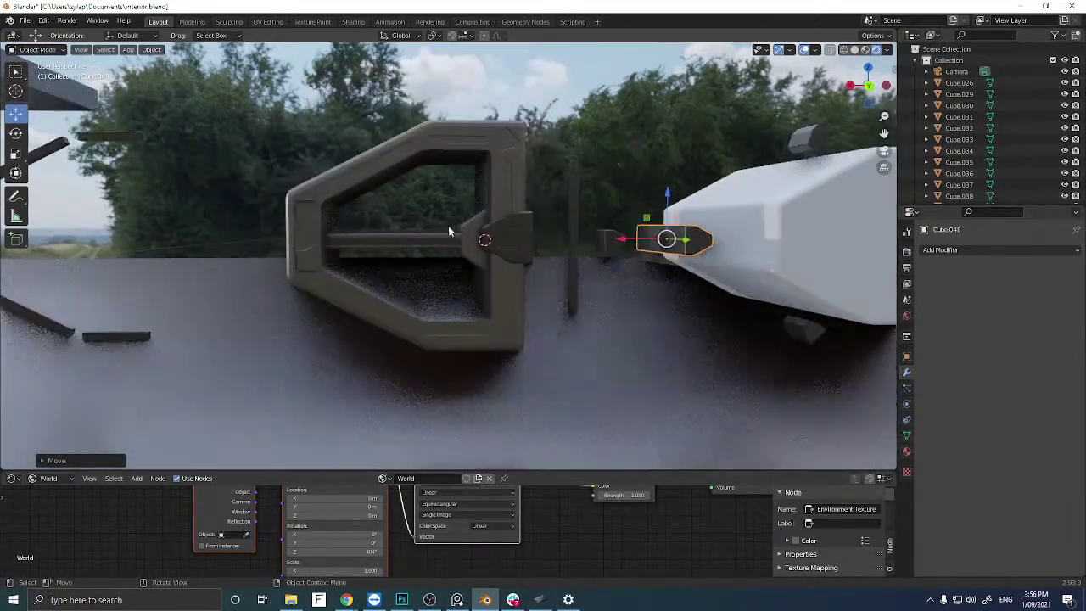
Duplicate the slanted bar cutter lying apart from the frame and move the copy along X onto the frame's lower diagonal member.
click(48, 323)
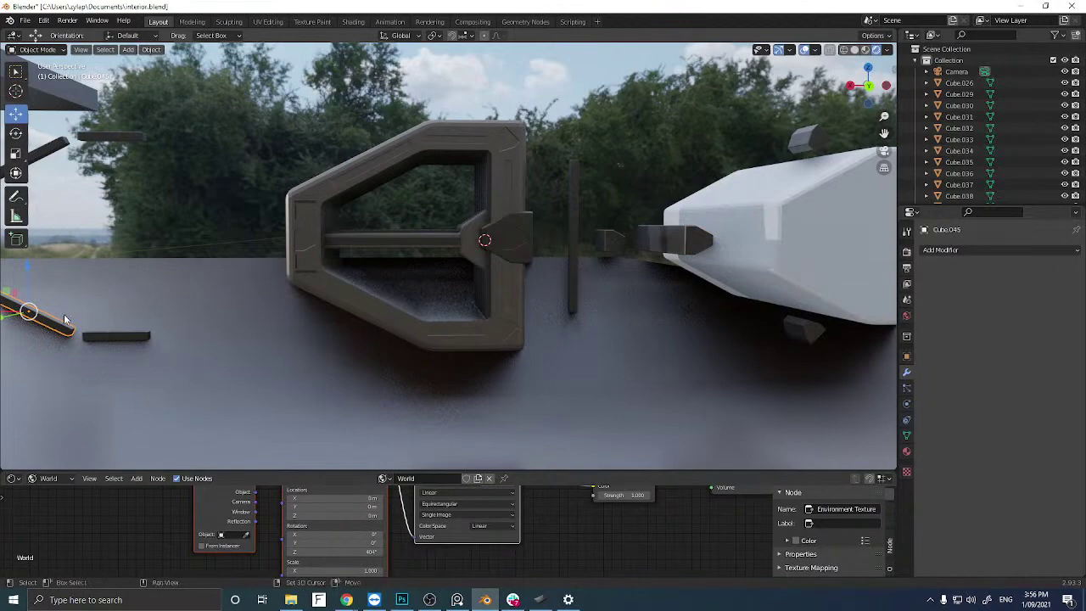
key(shift+d)
right_click(70, 312)
middle_drag(70, 312, 76, 312)
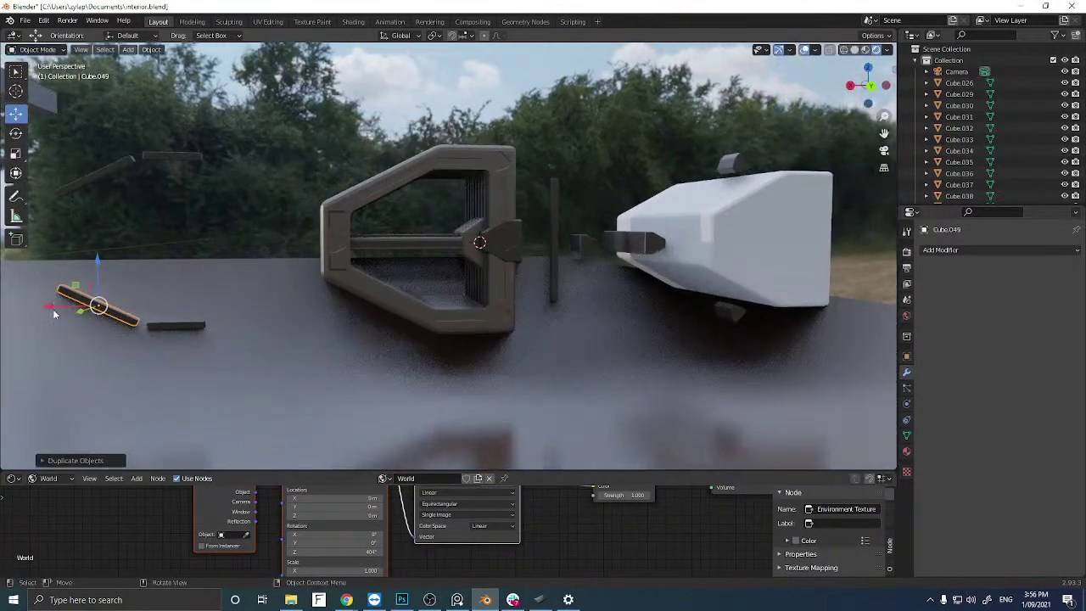
key(g)
key(x)
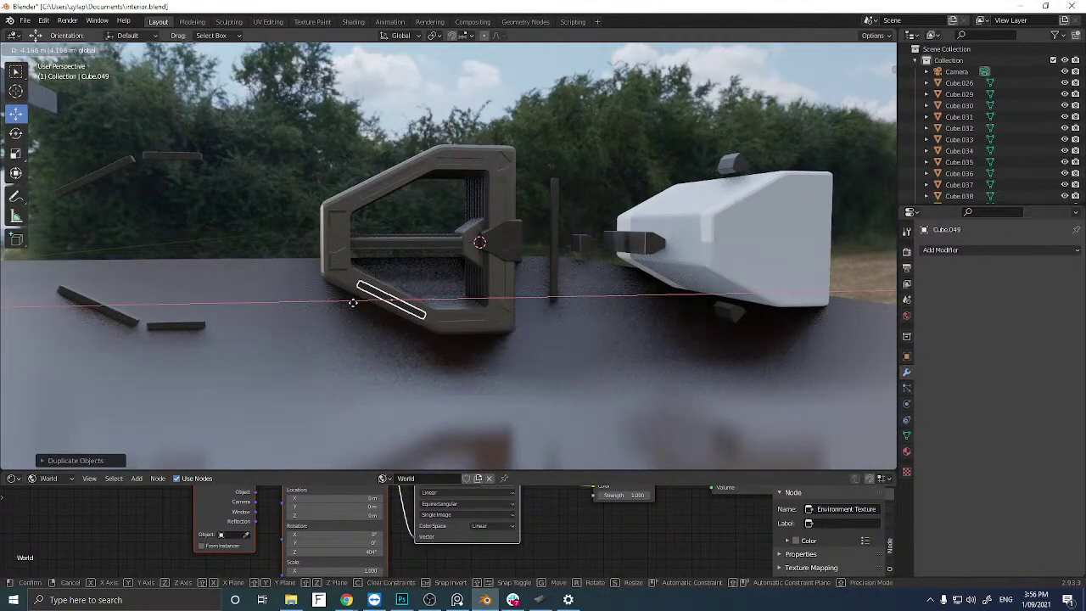
click(358, 301)
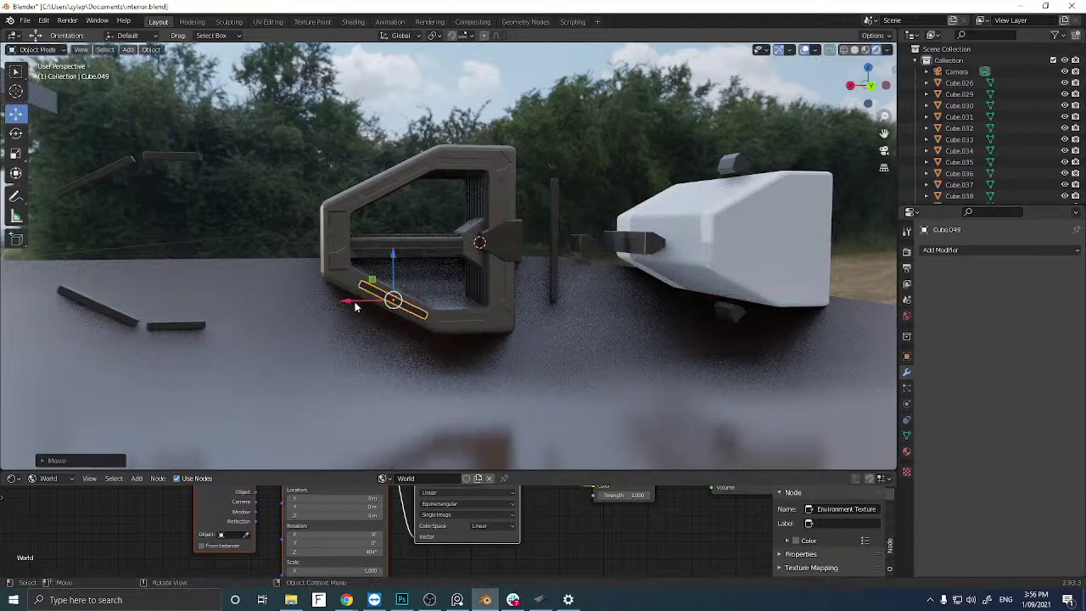
Cut the copied bar out of the frame's lower diagonal member with a Boolean Difference modifier and apply it.
middle_drag(358, 301, 311, 278)
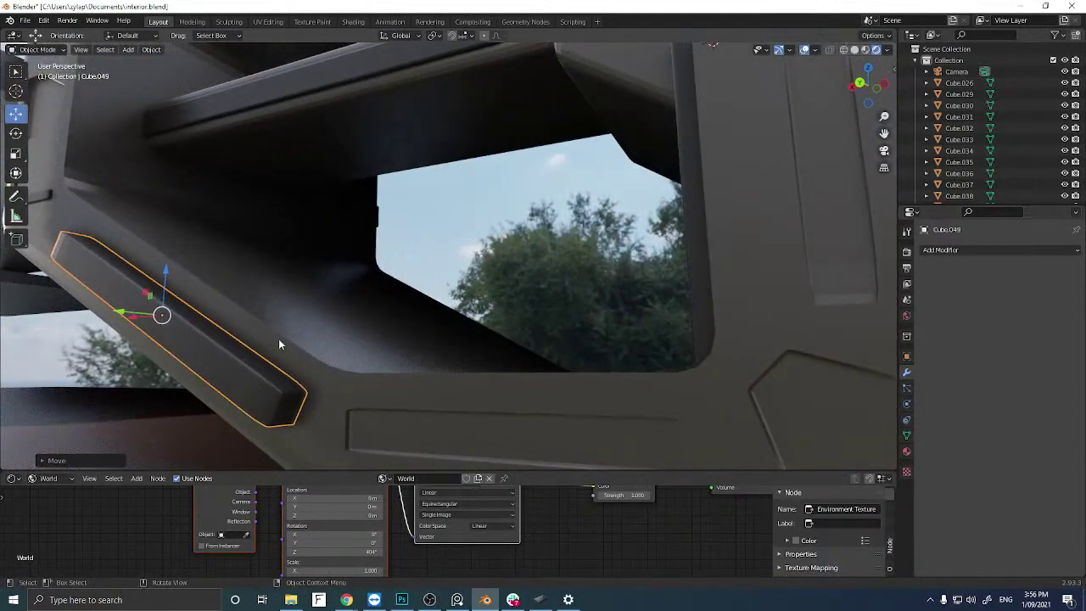
click(572, 348)
click(989, 249)
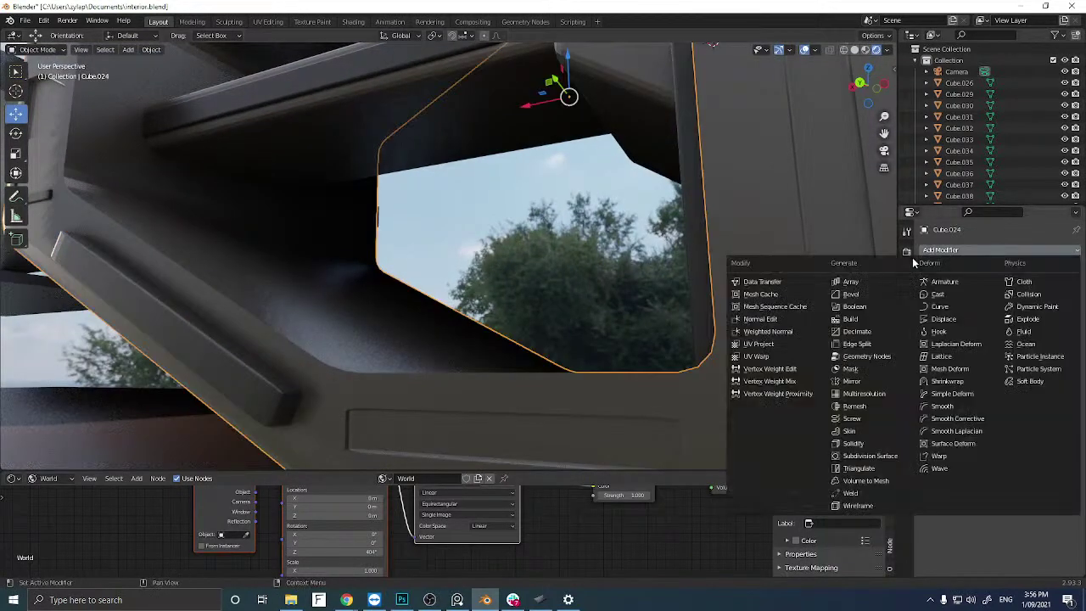
click(859, 306)
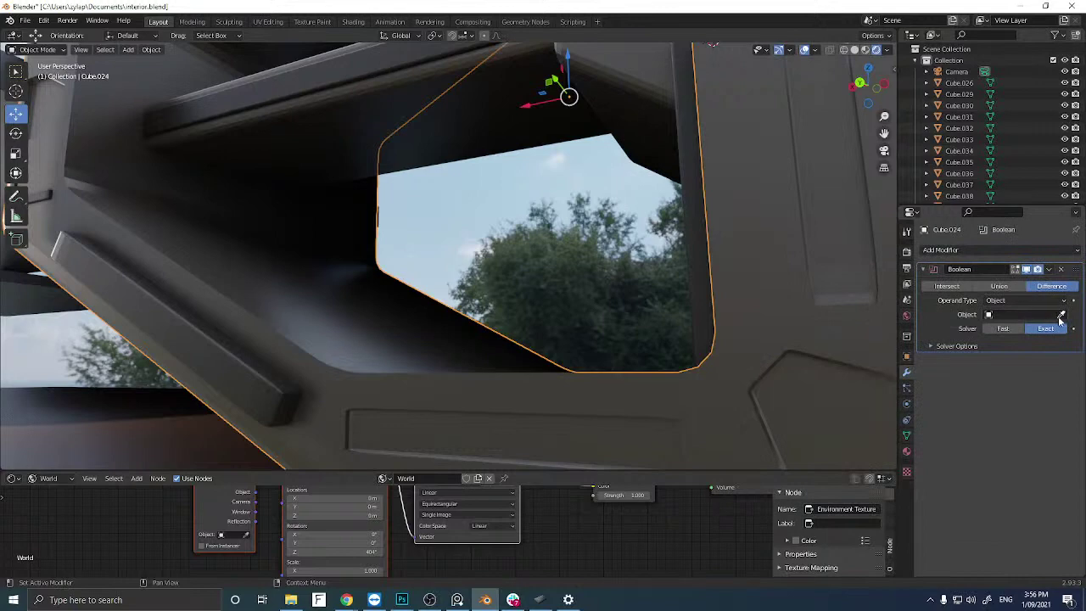
click(192, 340)
key(ctrl+a)
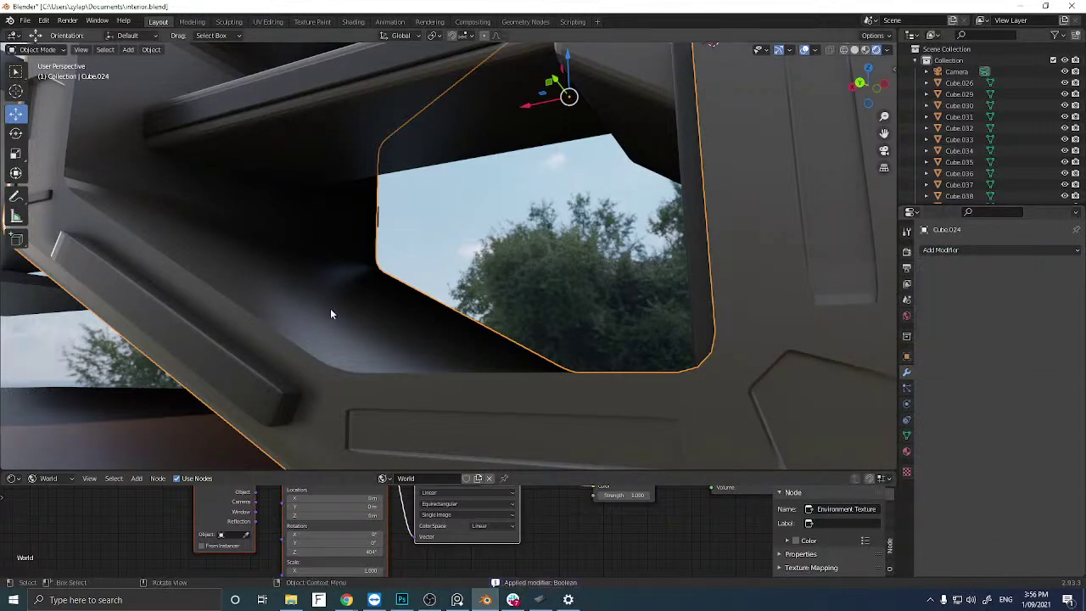
Move the bar cutter along X out of the frame's lower diagonal member and delete it.
click(240, 373)
middle_drag(240, 373, 281, 373)
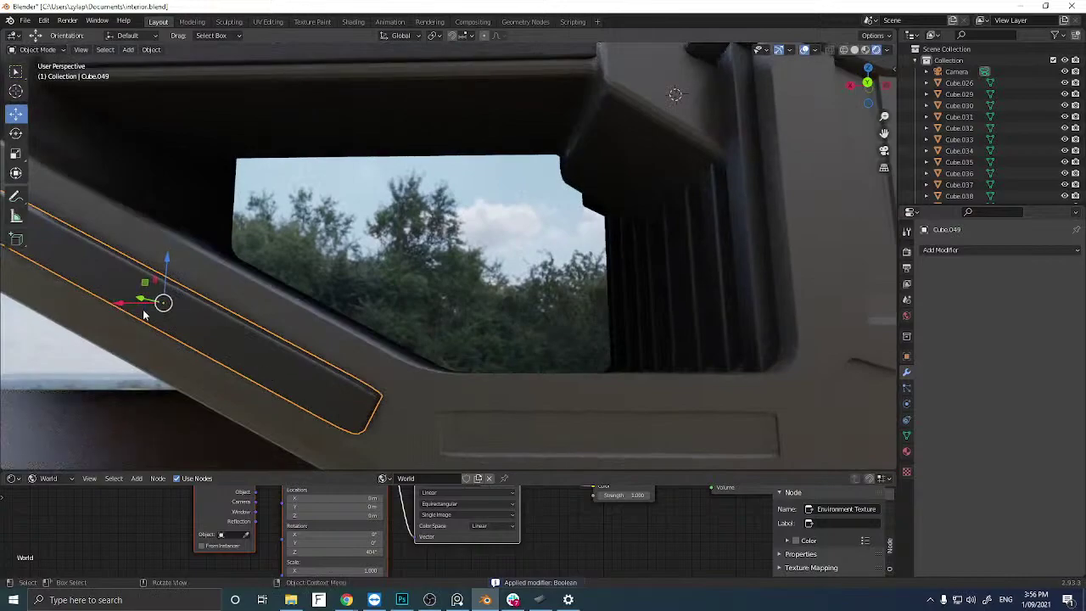
scroll(306, 286, down, 4)
middle_drag(310, 308, 297, 303)
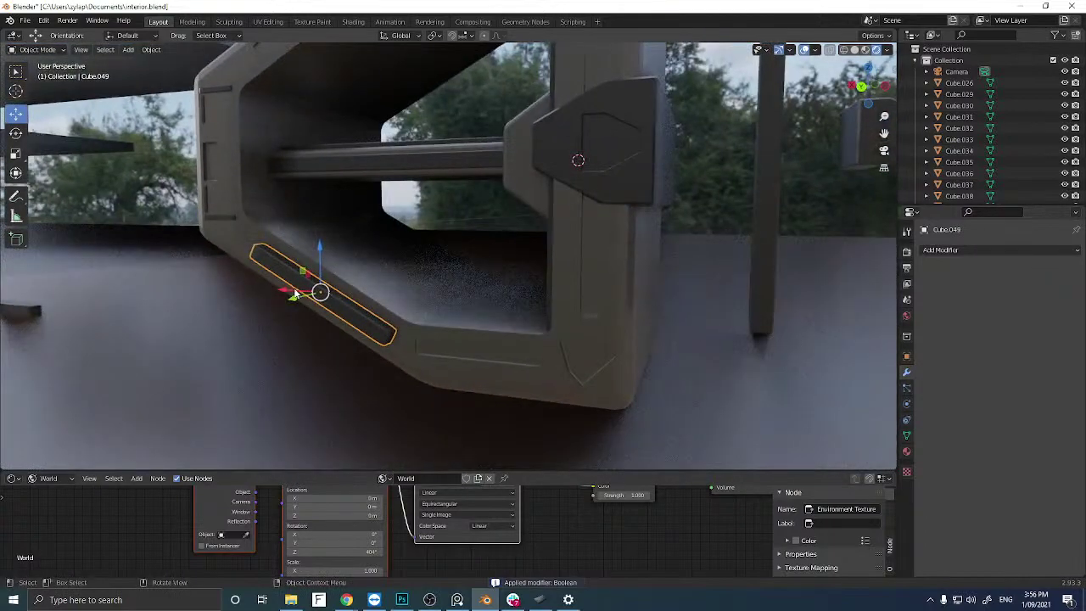
drag(295, 293, 131, 294)
mouse_move(293, 300)
middle_down()
mouse_move(221, 315)
mouse_move(383, 292)
mouse_move(272, 303)
mouse_move(313, 304)
mouse_move(302, 308)
middle_up()
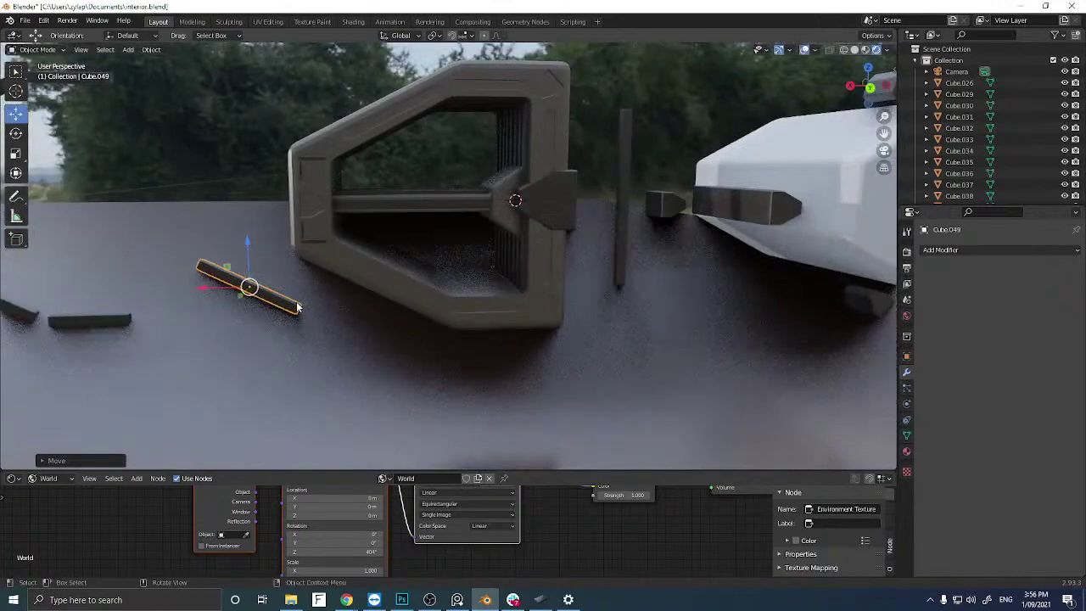
key(Delete)
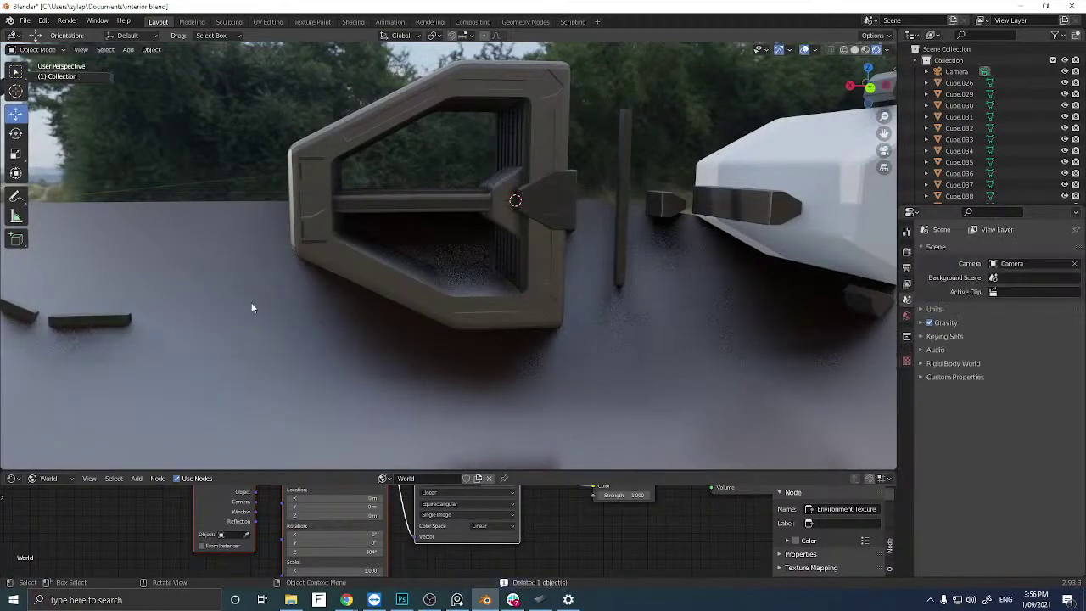
Try to join all of the module's parts while the separate vertical bar is the active object.
middle_drag(252, 305, 412, 283)
middle_drag(396, 228, 361, 241)
scroll(352, 224, up, 4)
click(380, 213)
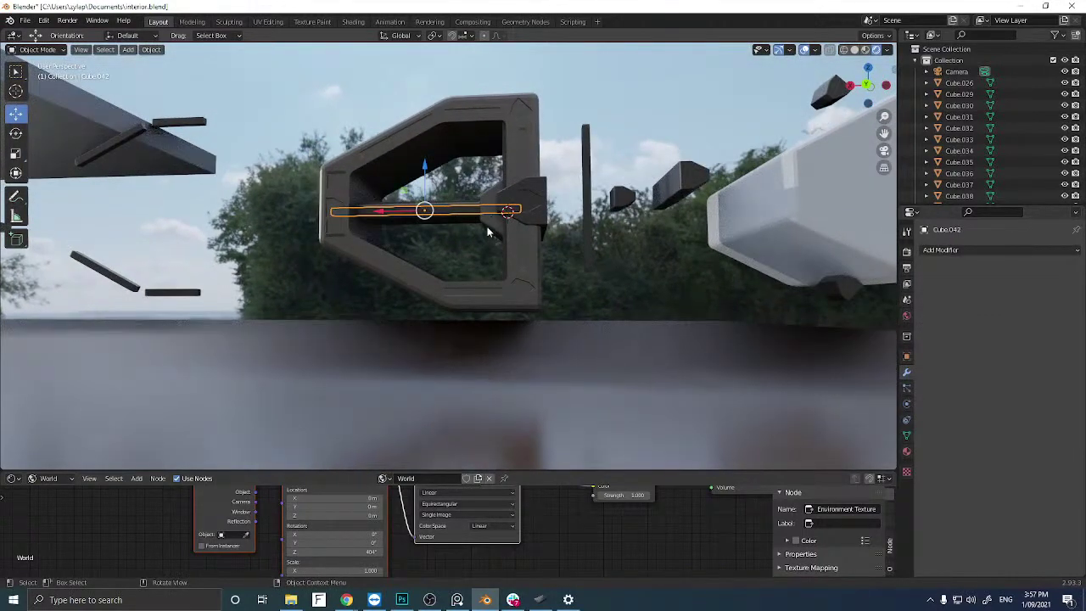
click(587, 208)
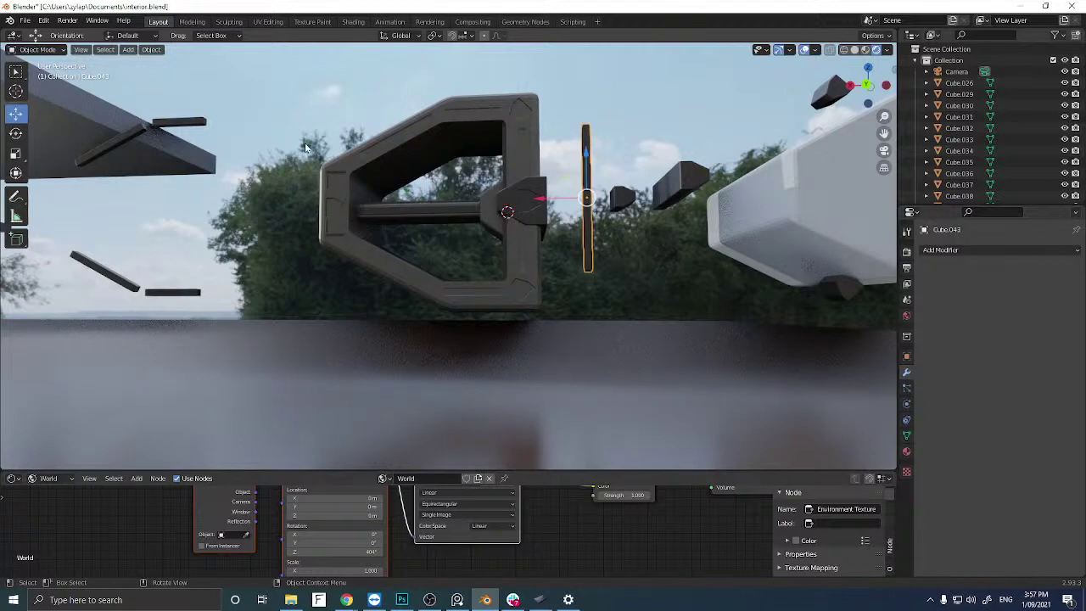
drag(456, 268, 550, 318)
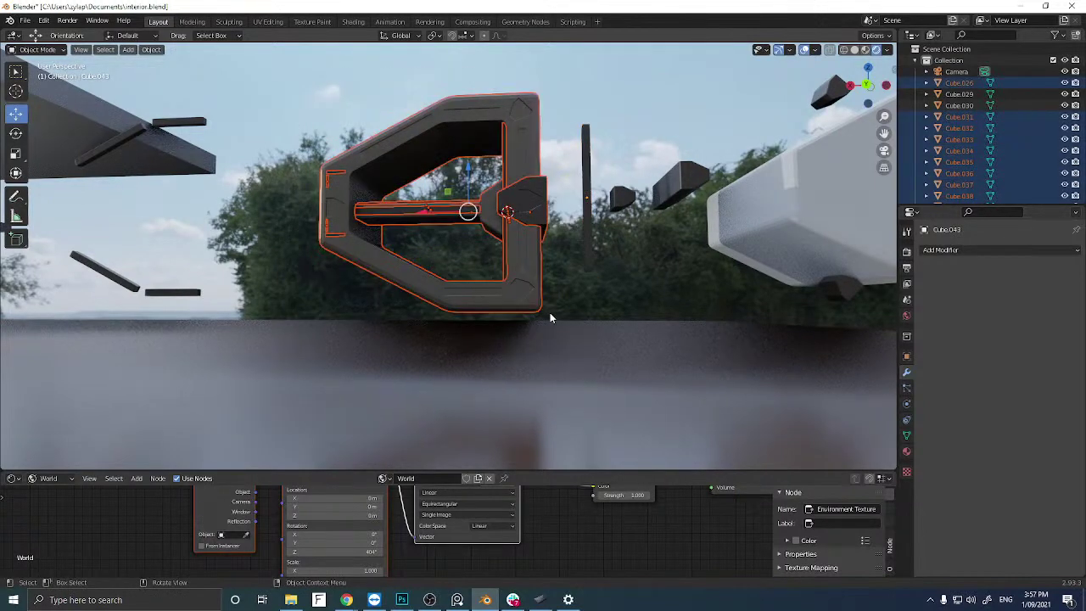
key(ctrl+j)
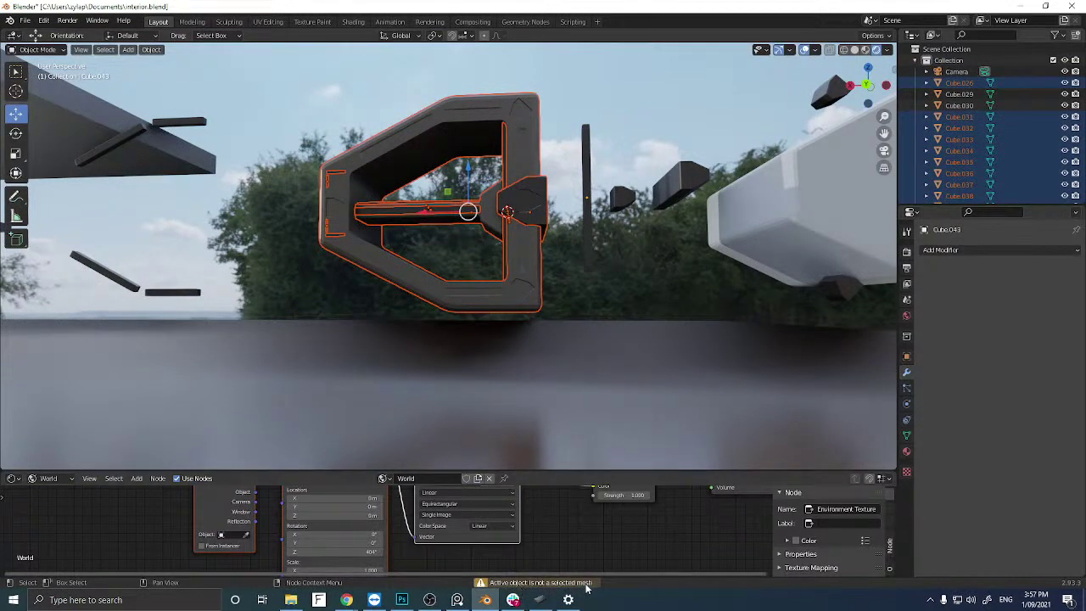
Join the frame and all of its inner parts into one object, with the frame as the active object.
click(566, 260)
click(539, 256)
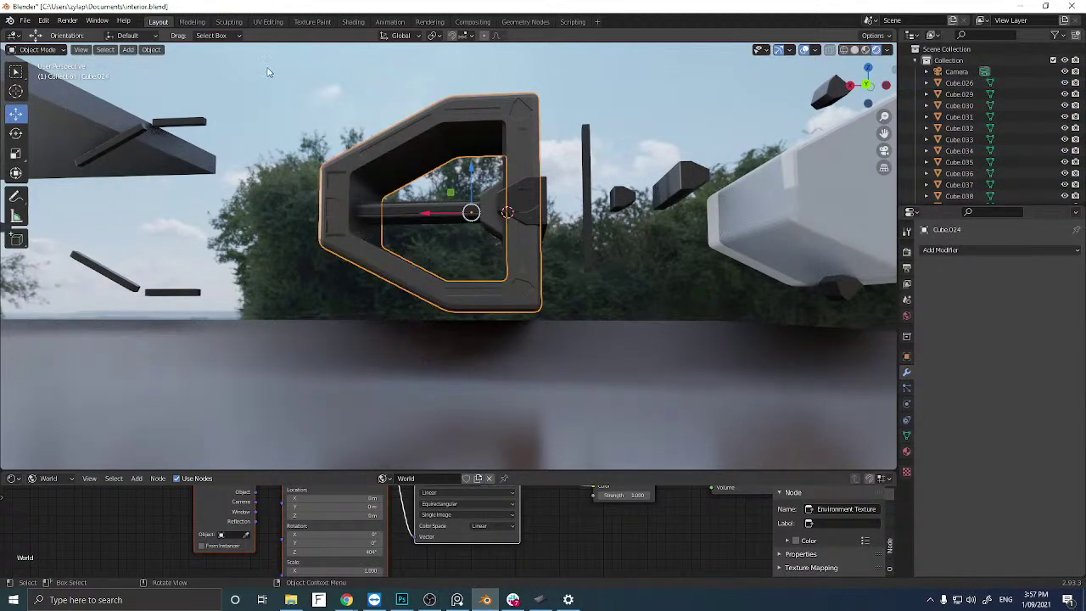
drag(266, 96, 554, 316)
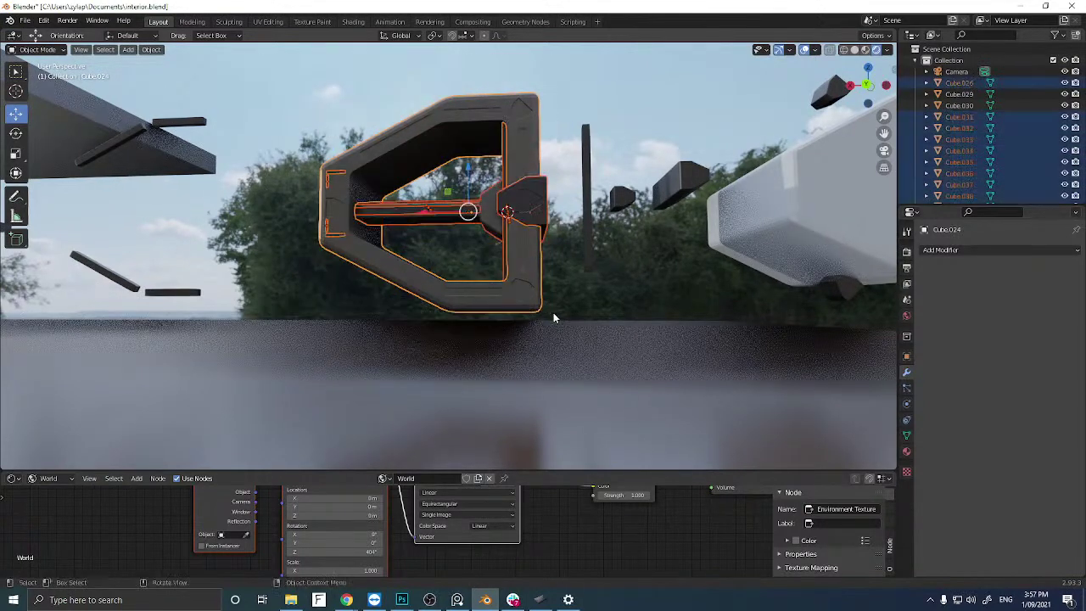
key(ctrl+j)
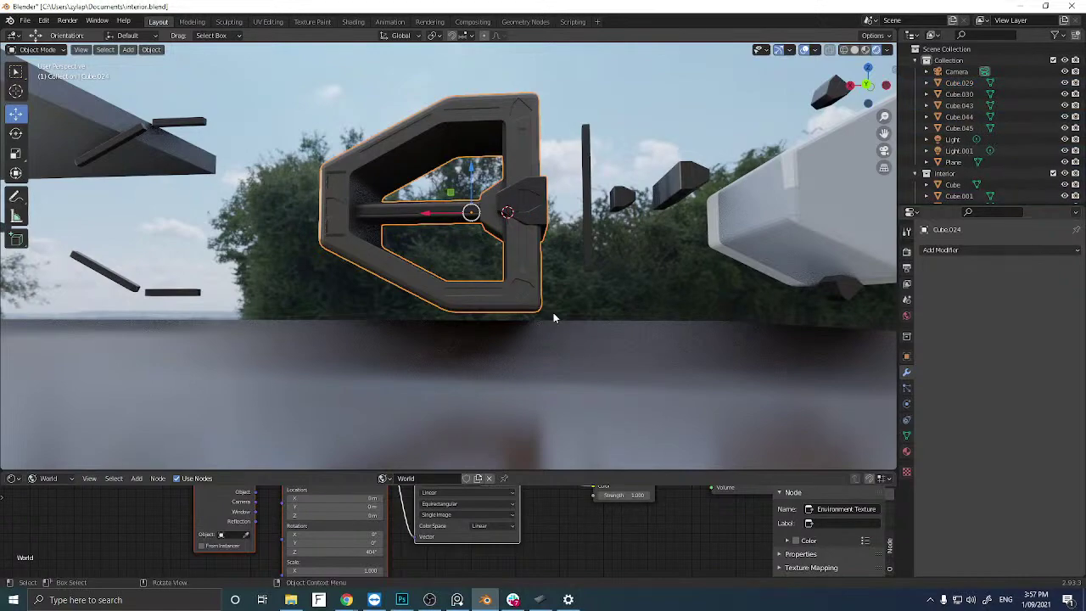
Try nudging the joined module slightly along X.
middle_drag(366, 209, 458, 223)
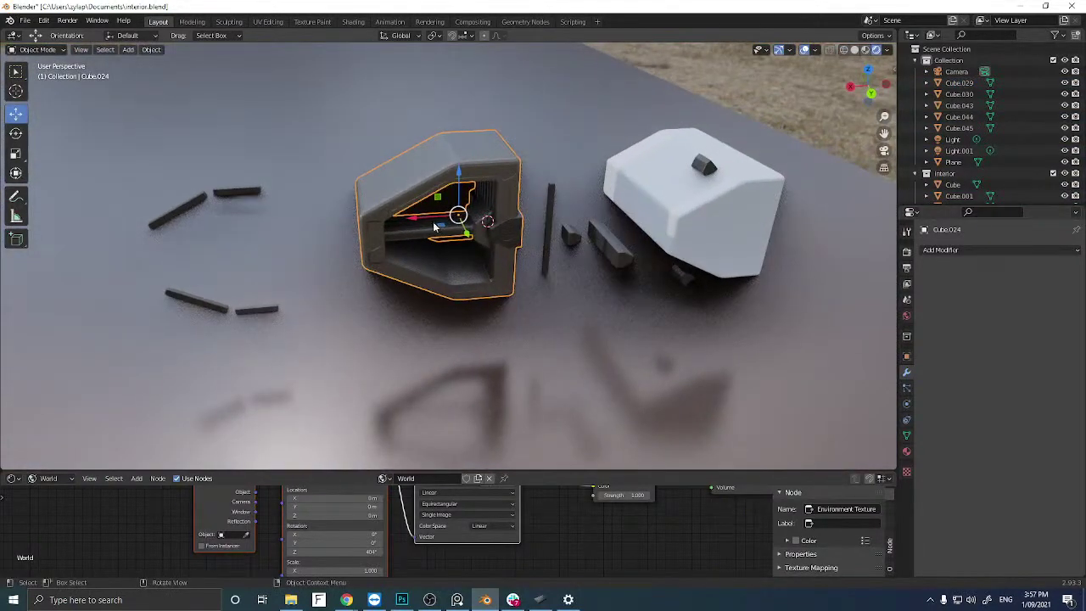
click(395, 190)
click(401, 193)
mouse_move(432, 221)
mouse_down()
mouse_move(365, 218)
mouse_move(417, 216)
mouse_up()
click(417, 217)
middle_drag(417, 216, 480, 246)
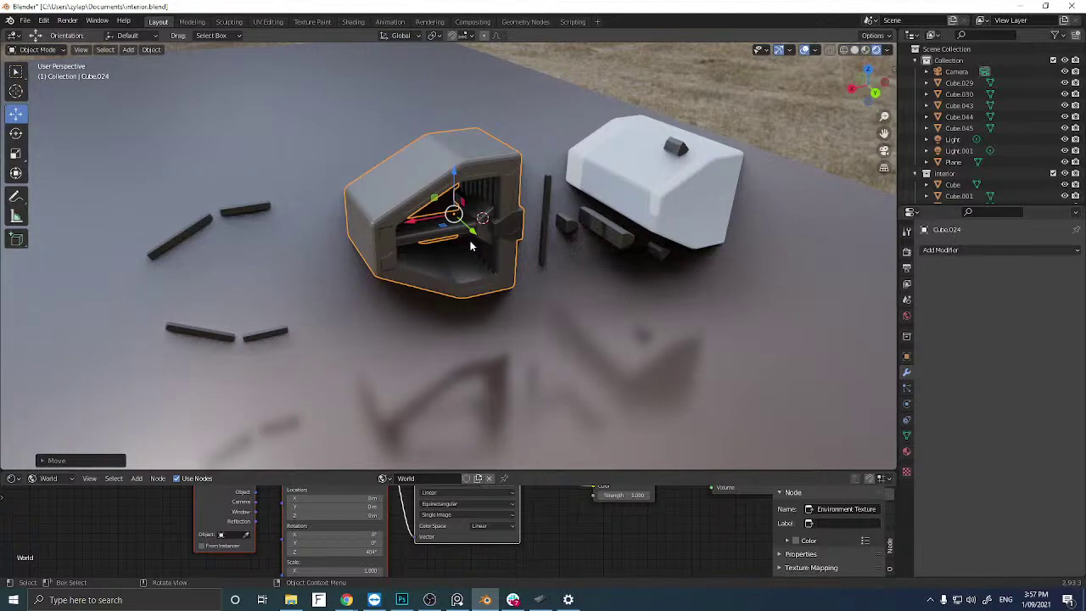
Try to separate the joined module's mesh by loose parts in Edit Mode.
key(Tab)
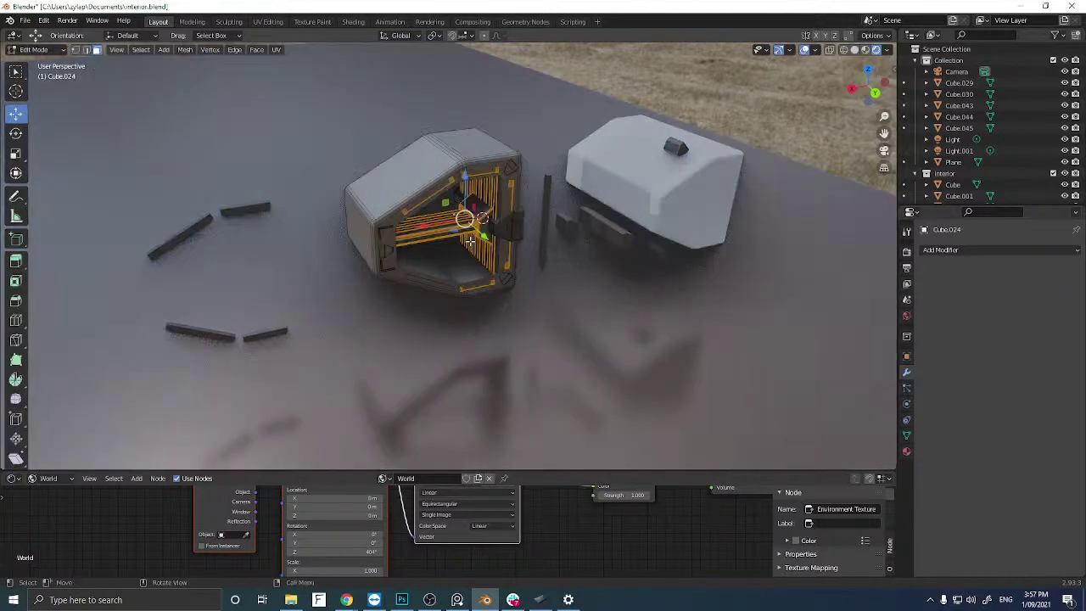
key(p)
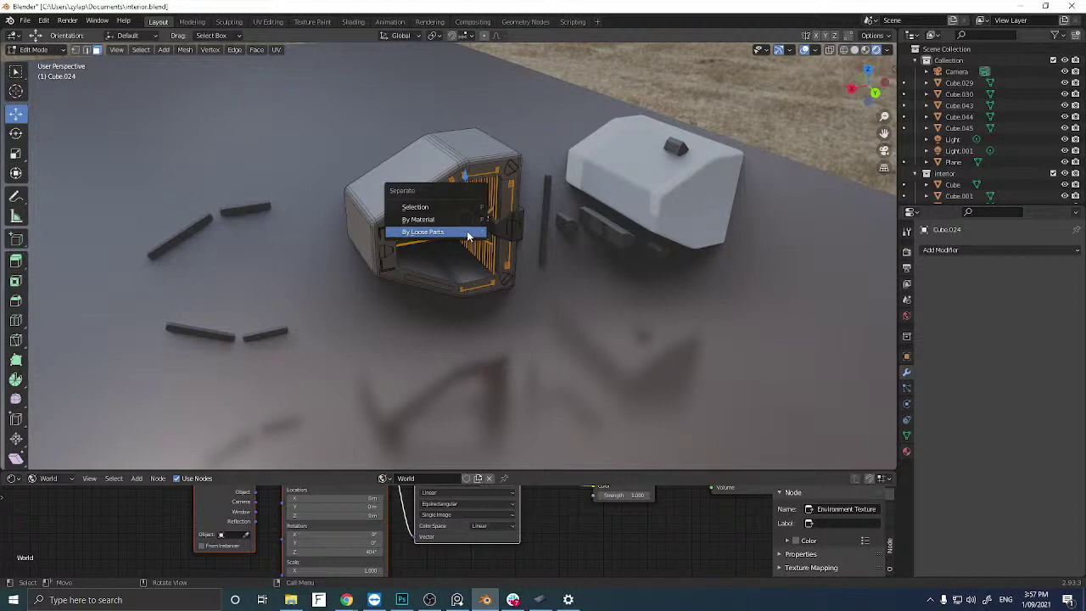
click(467, 234)
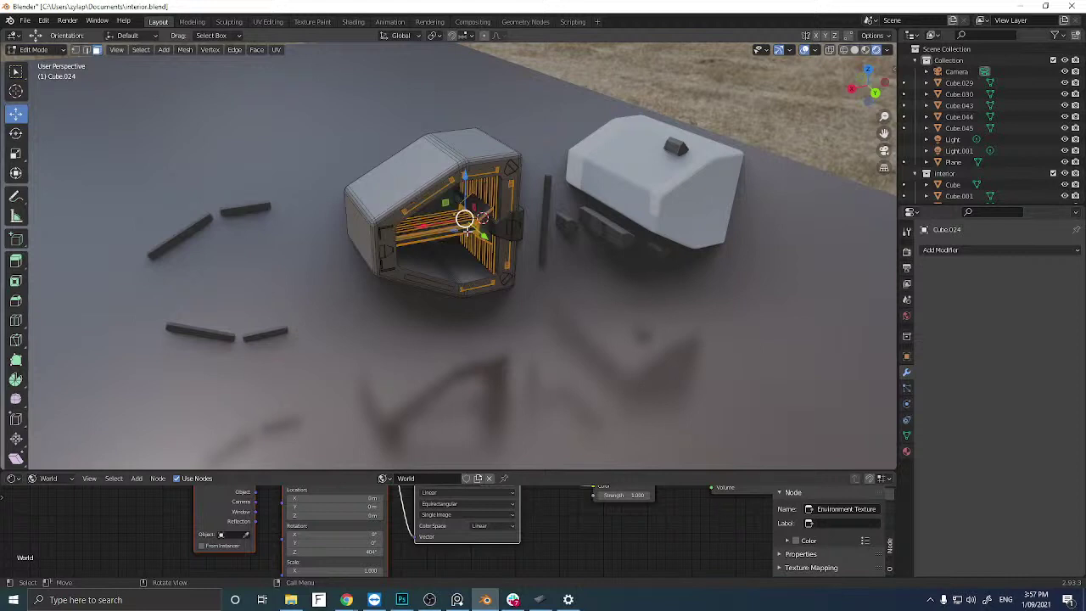
key(Tab)
click(501, 174)
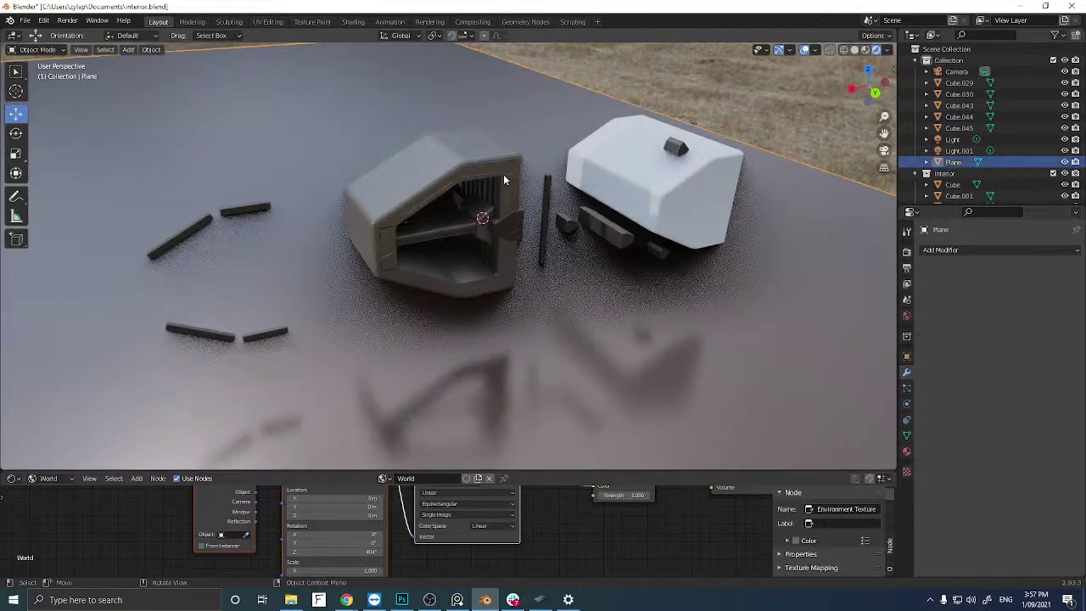
Make a linked duplicate of the joined module and move the copy along X into the large interior room.
click(499, 173)
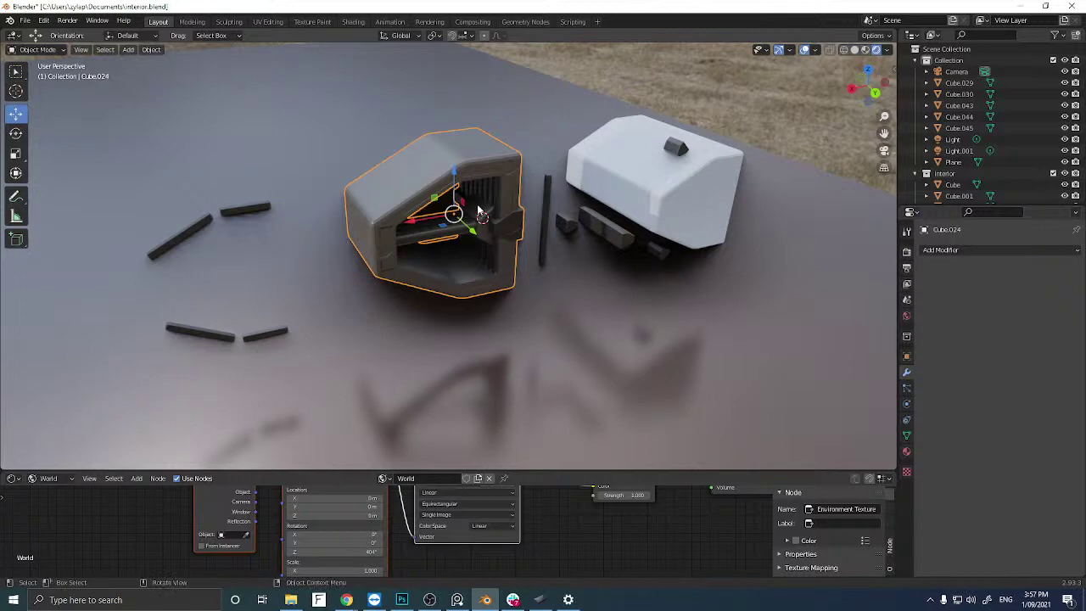
key(alt+d)
key(Escape)
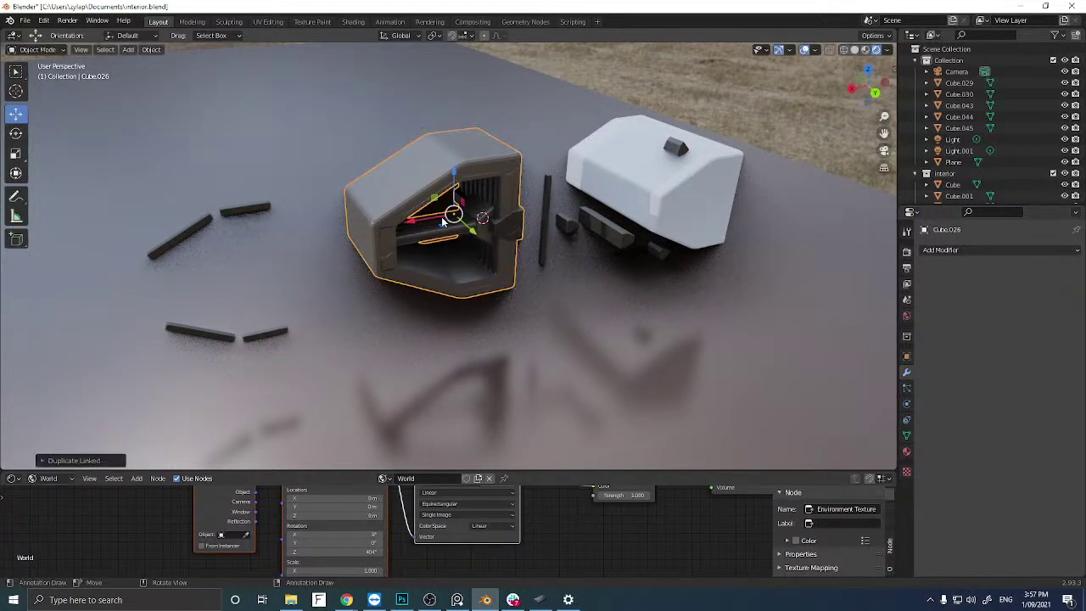
drag(442, 222, 323, 225)
scroll(185, 215, down, 5)
middle_drag(193, 218, 265, 238)
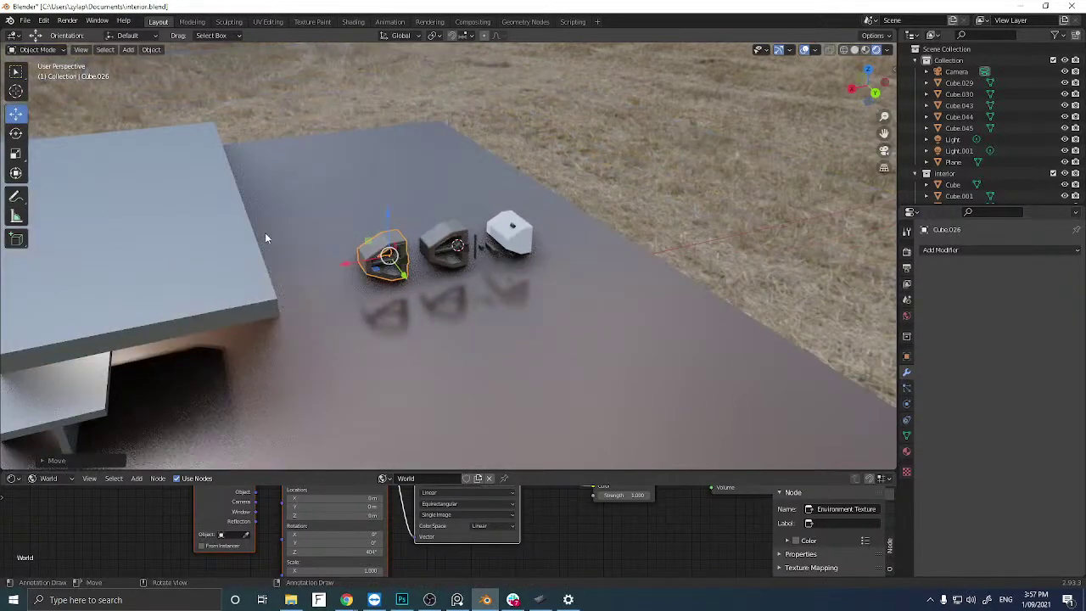
drag(378, 253, 117, 226)
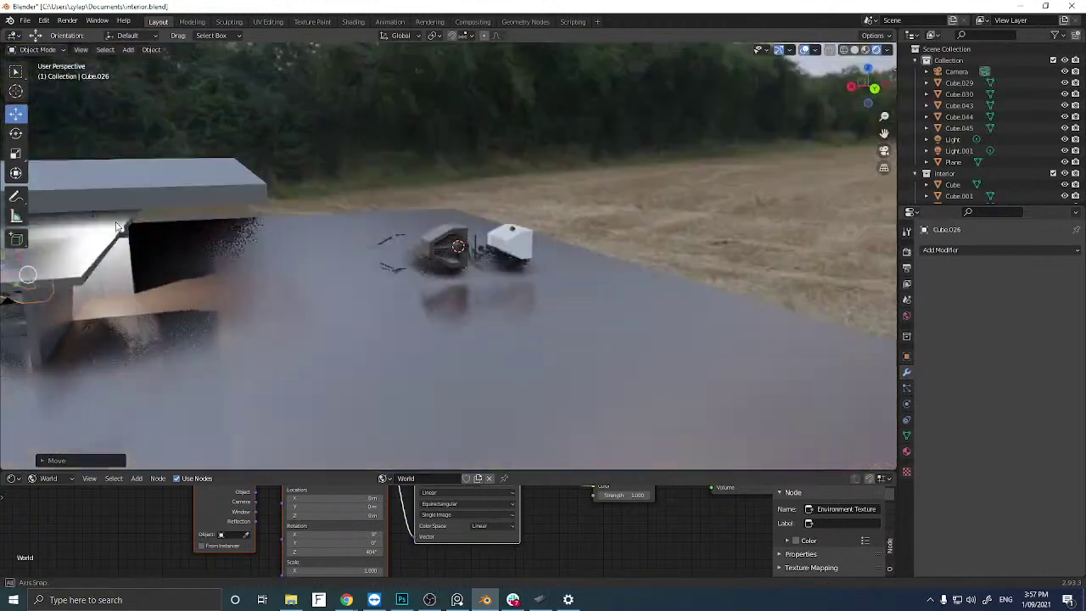
Move the module copy along X across the raised platform until it clears most of the doorway.
middle_drag(117, 226, 343, 215)
scroll(343, 215, up, 5)
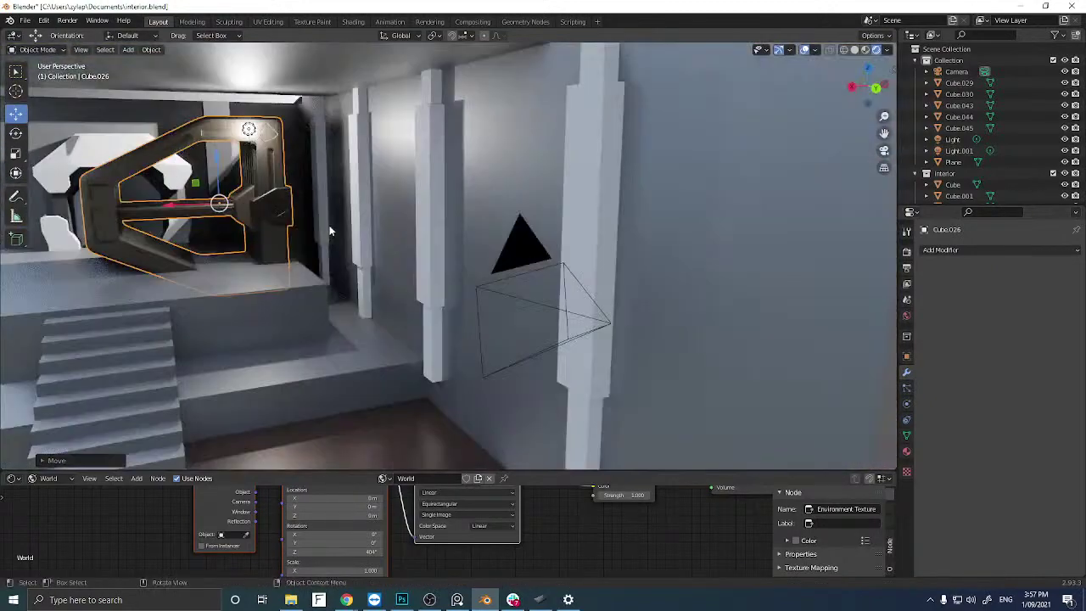
scroll(297, 230, up, 5)
middle_drag(216, 226, 443, 218)
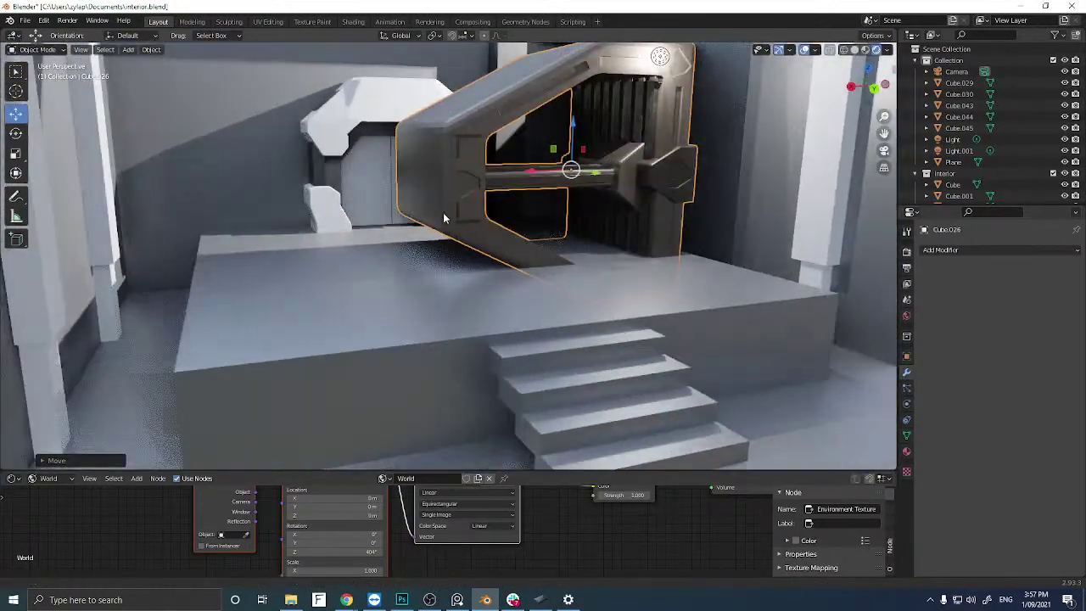
drag(535, 174, 504, 175)
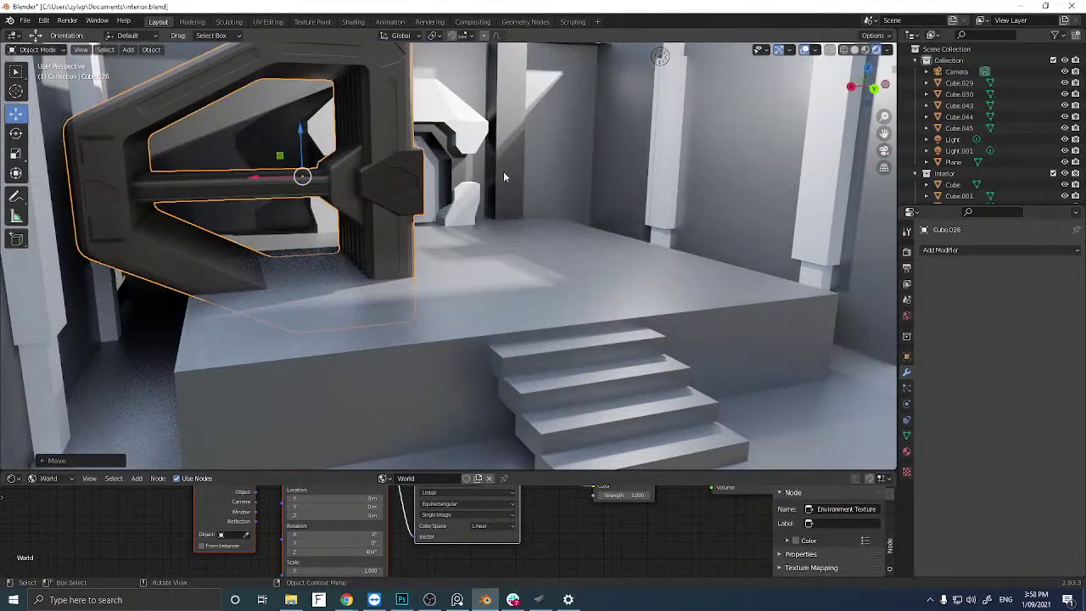
In the back view, scale the module copy to roughly half size and move it along X to the camera's side of the doorway.
click(874, 89)
scroll(327, 166, up, 2)
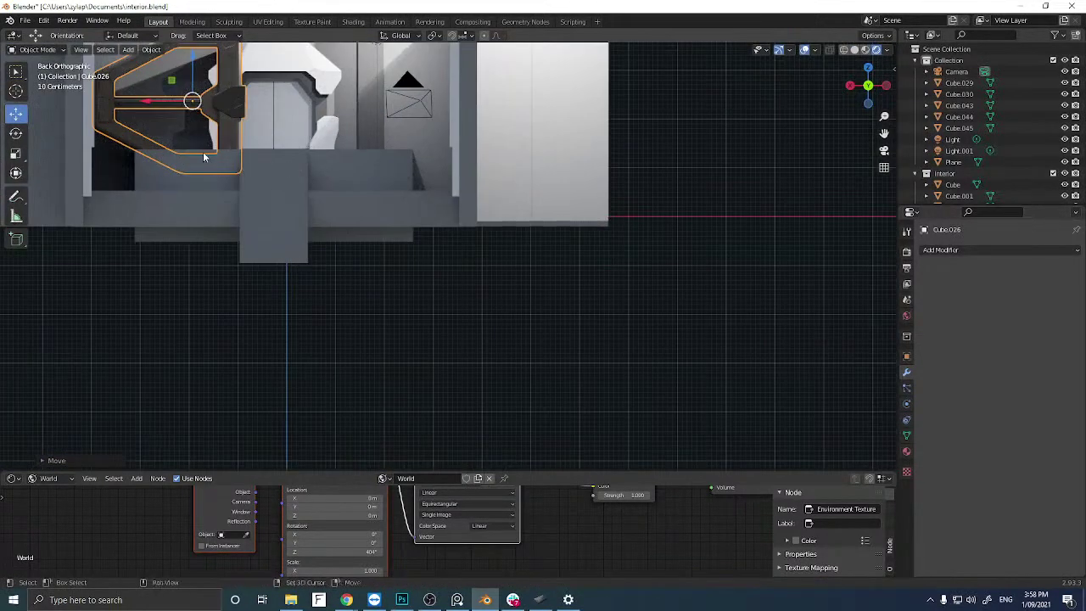
shift+middle_drag(203, 151, 247, 275)
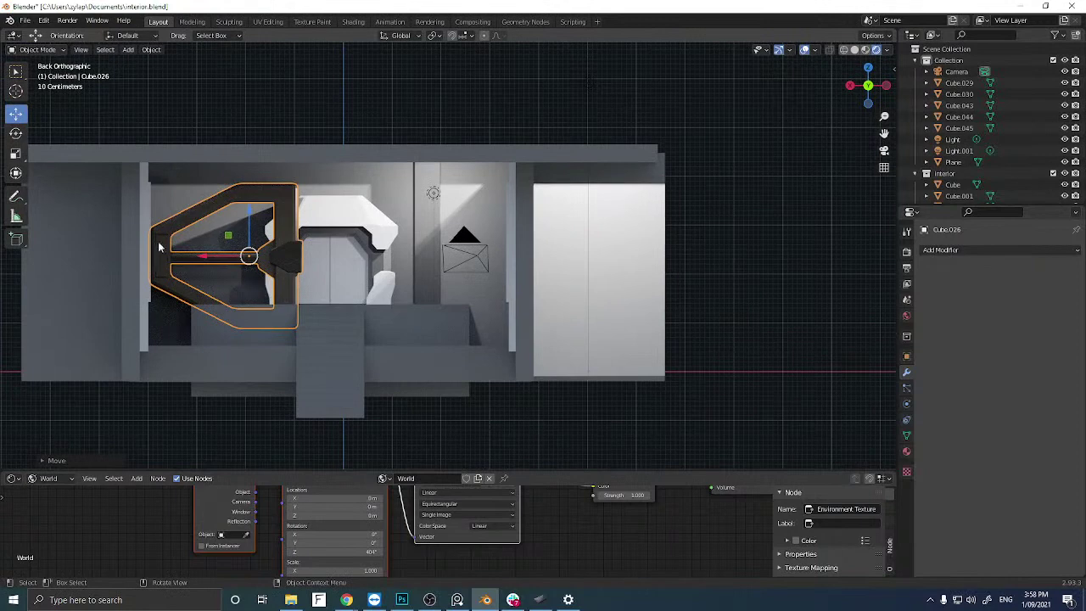
key(s)
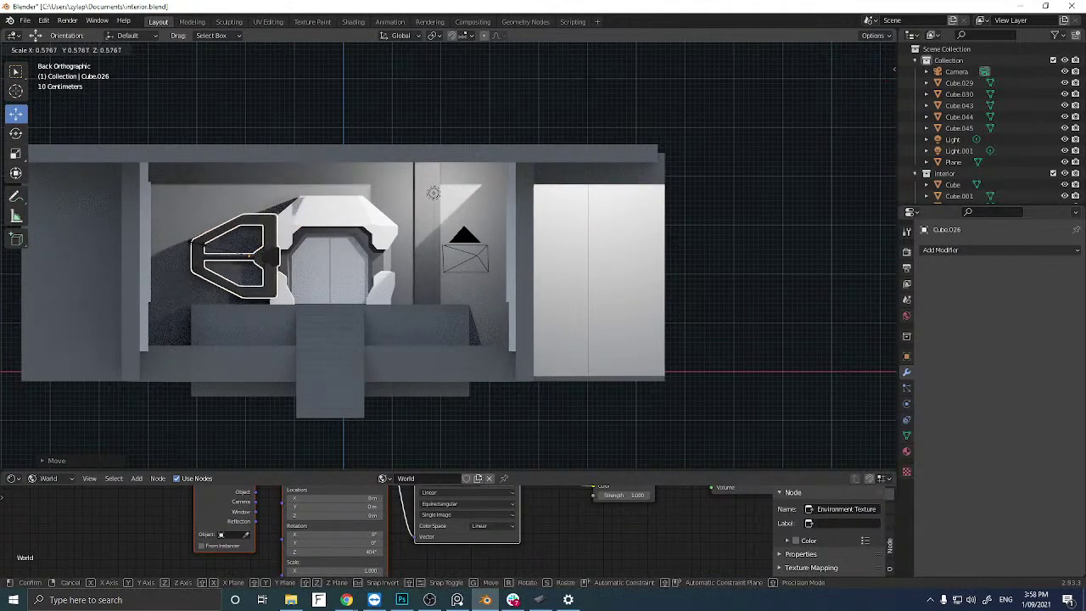
click(203, 253)
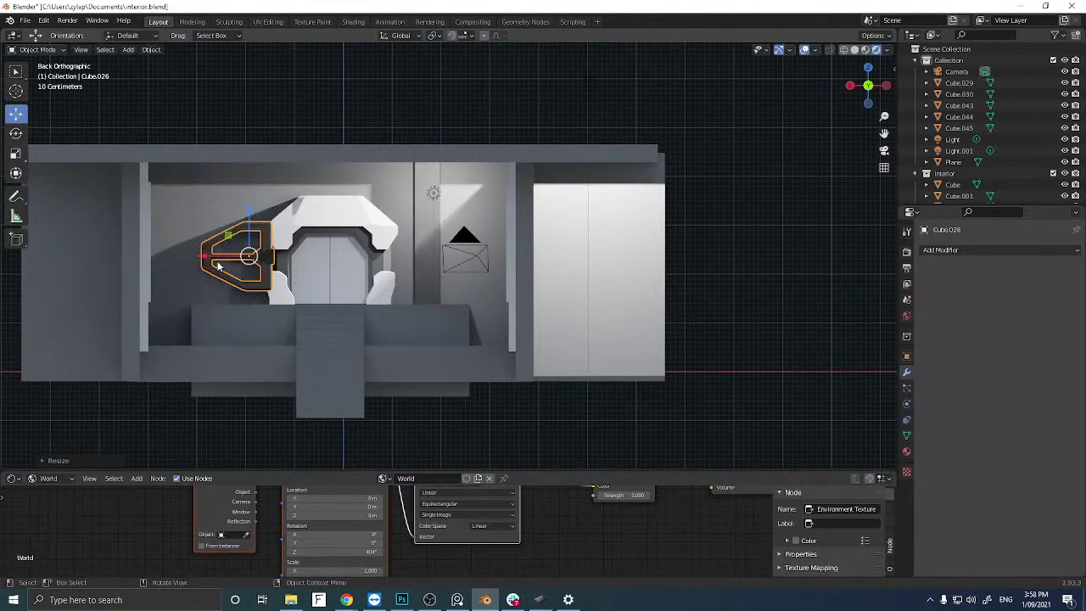
drag(216, 260, 196, 259)
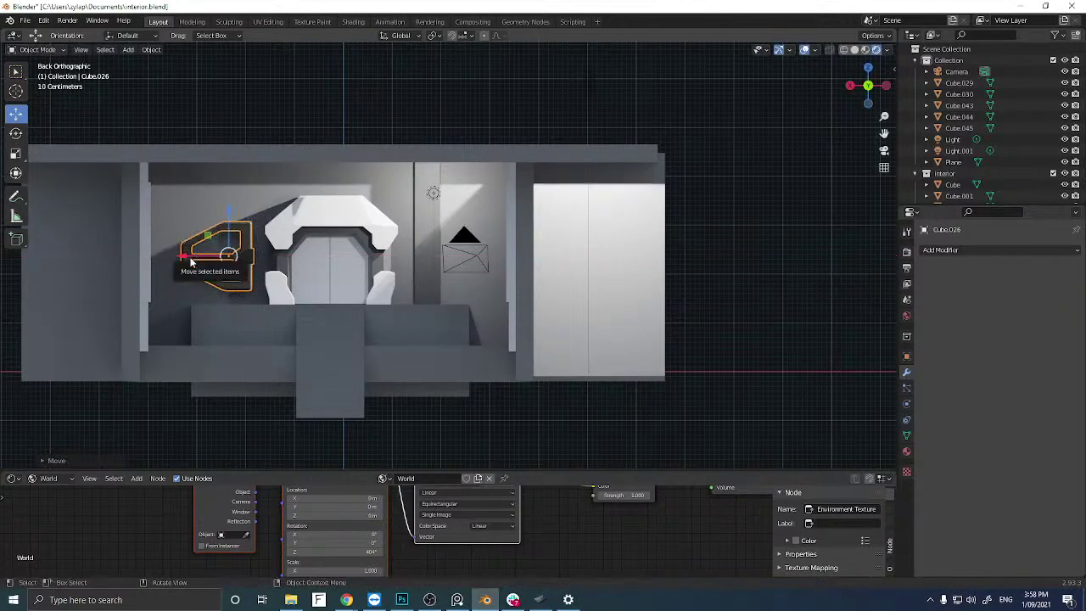
drag(206, 262, 424, 264)
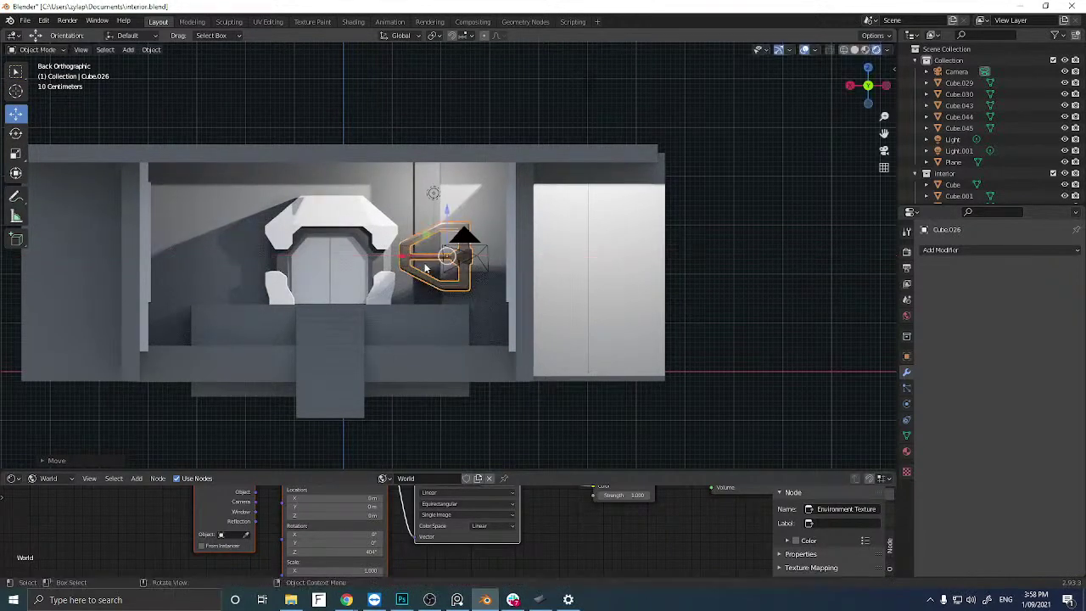
Make a linked duplicate of the scaled module in place and mirror it along X.
key(shift+d)
click(324, 262)
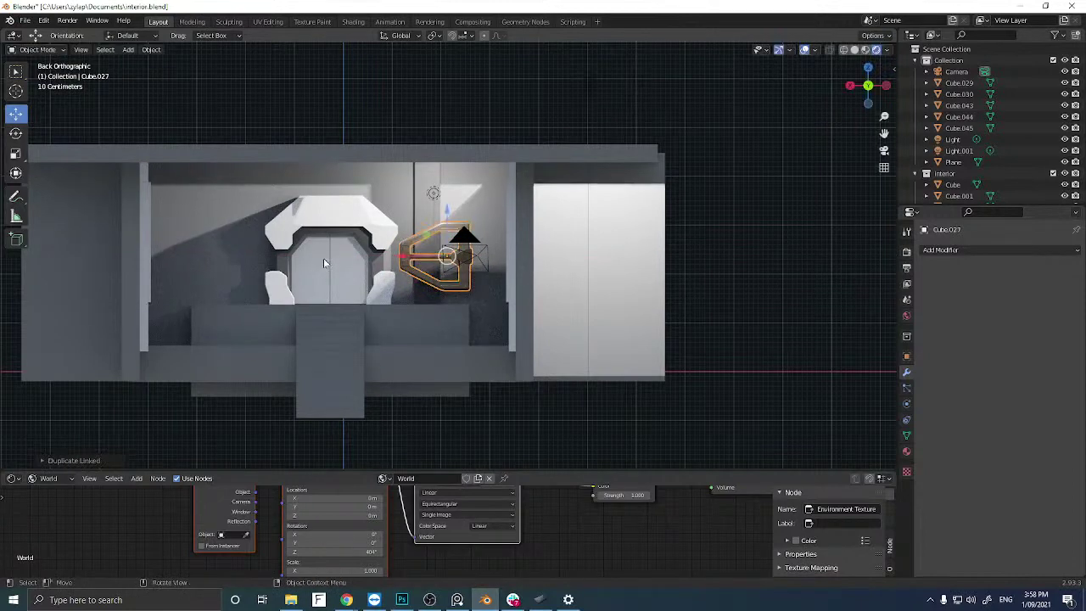
key(ctrl+m)
key(x)
click(324, 258)
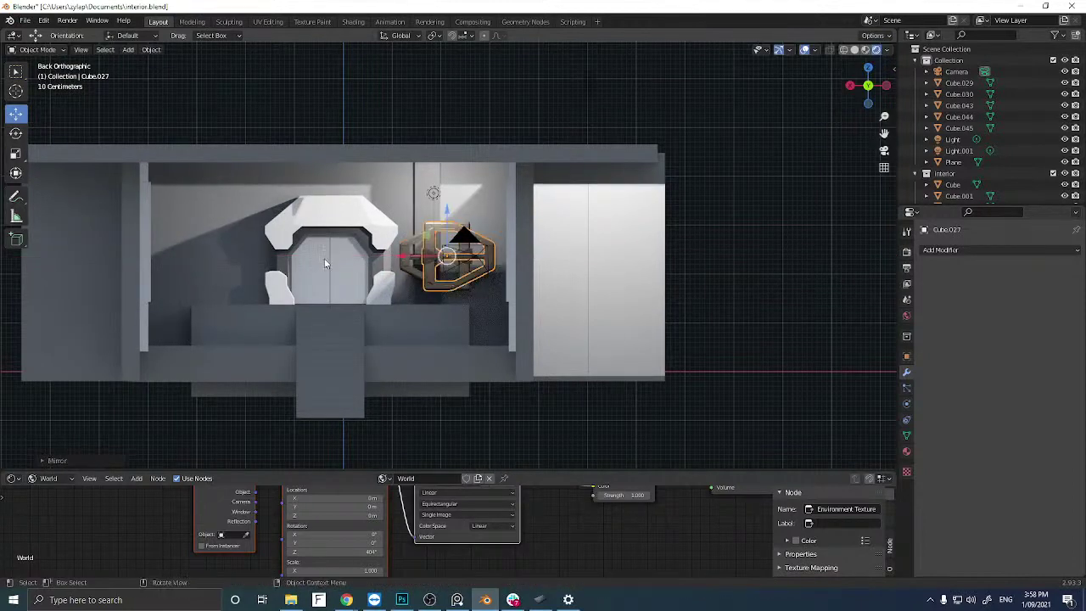
Move the mirrored module about 4.9 m along X to the opposite side of the doorway.
key(g)
key(x)
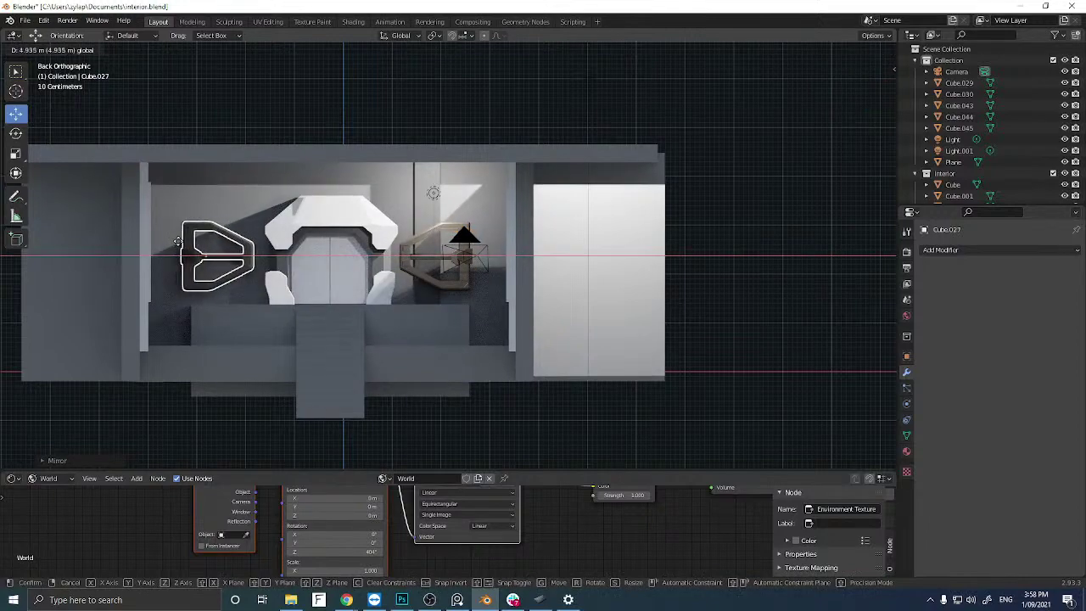
click(178, 242)
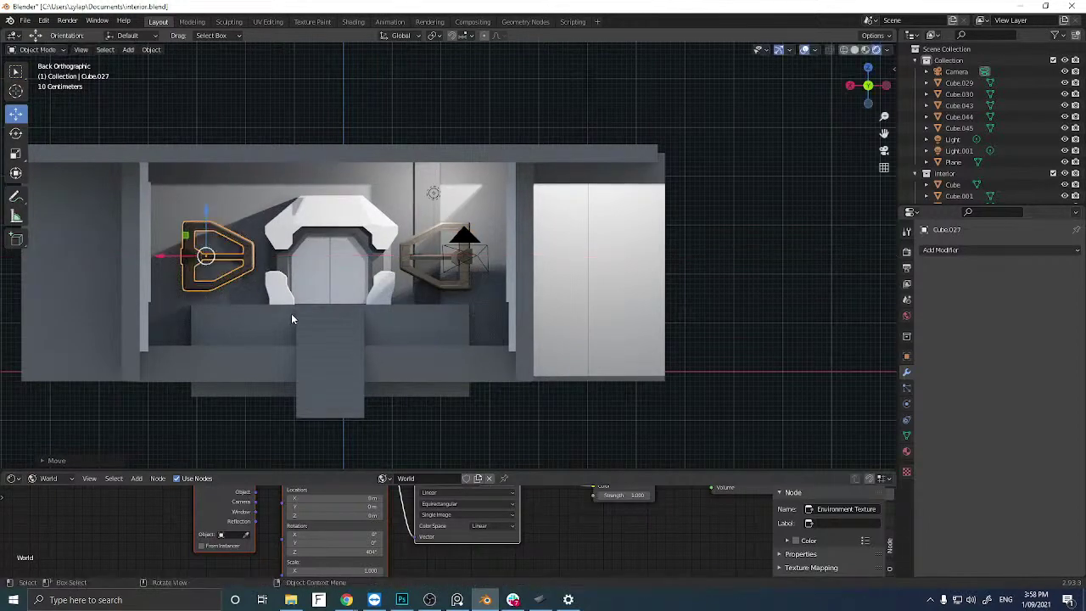
middle_drag(297, 309, 266, 326)
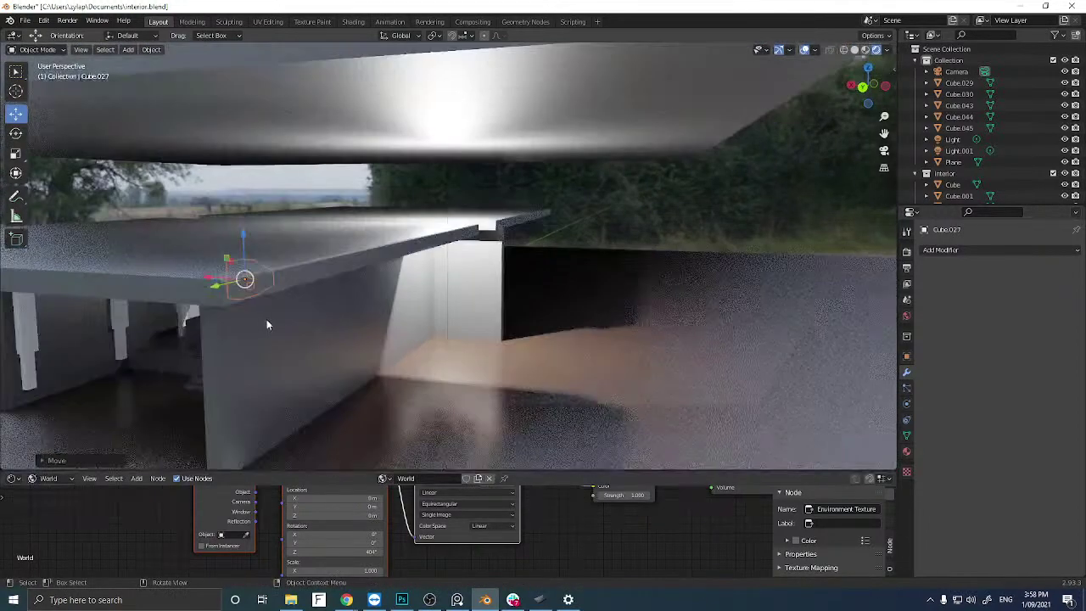
Hide the room's side wall that blocks the side view of the modules beside the doorway.
scroll(267, 325, down, 5)
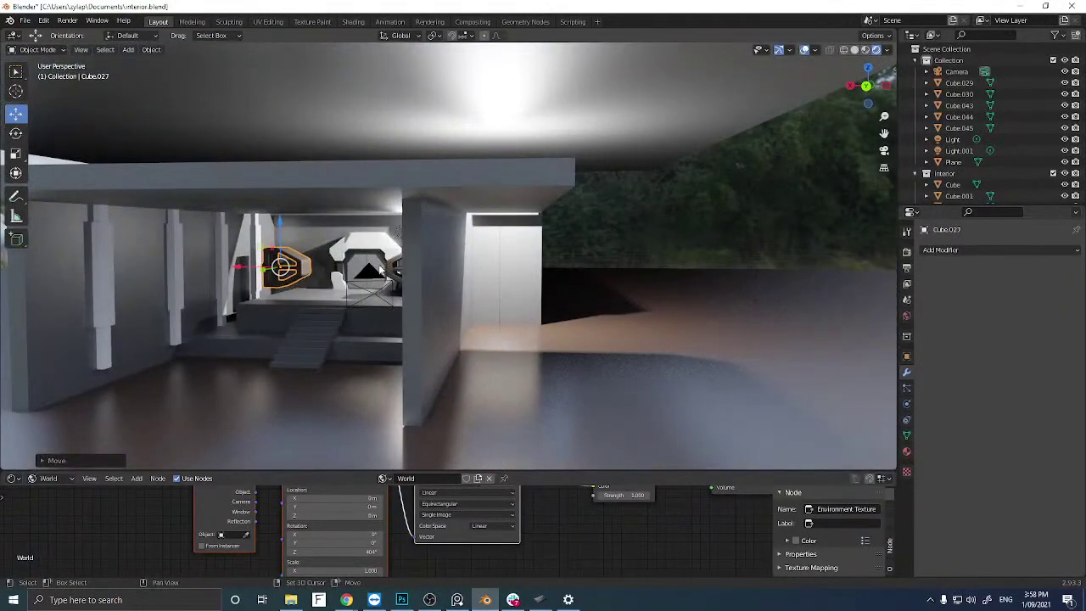
click(368, 296)
middle_drag(369, 297, 278, 315)
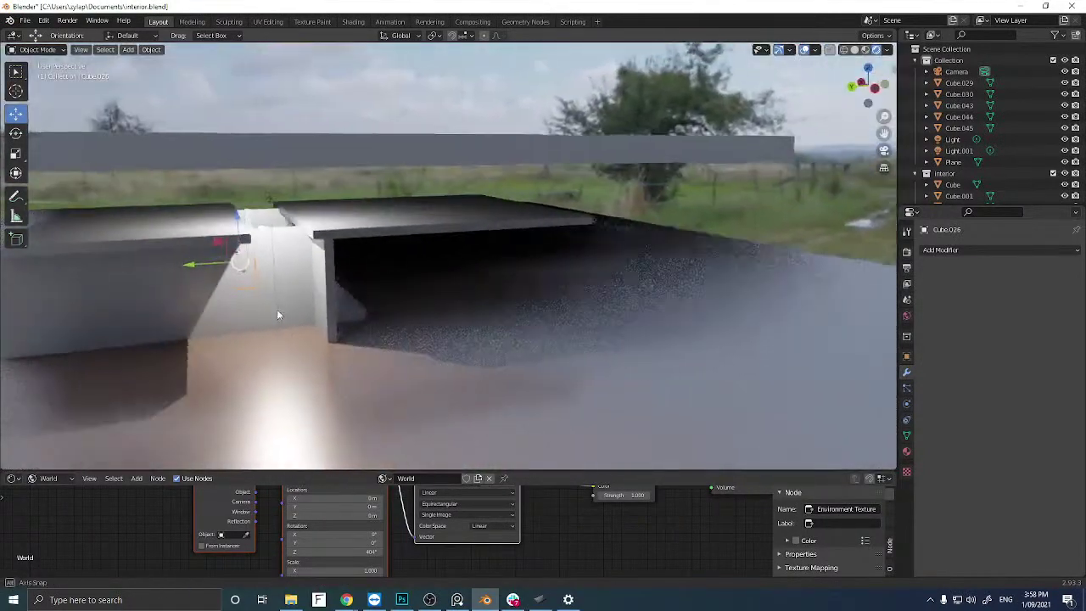
drag(277, 315, 267, 271)
middle_drag(267, 271, 179, 281)
click(248, 293)
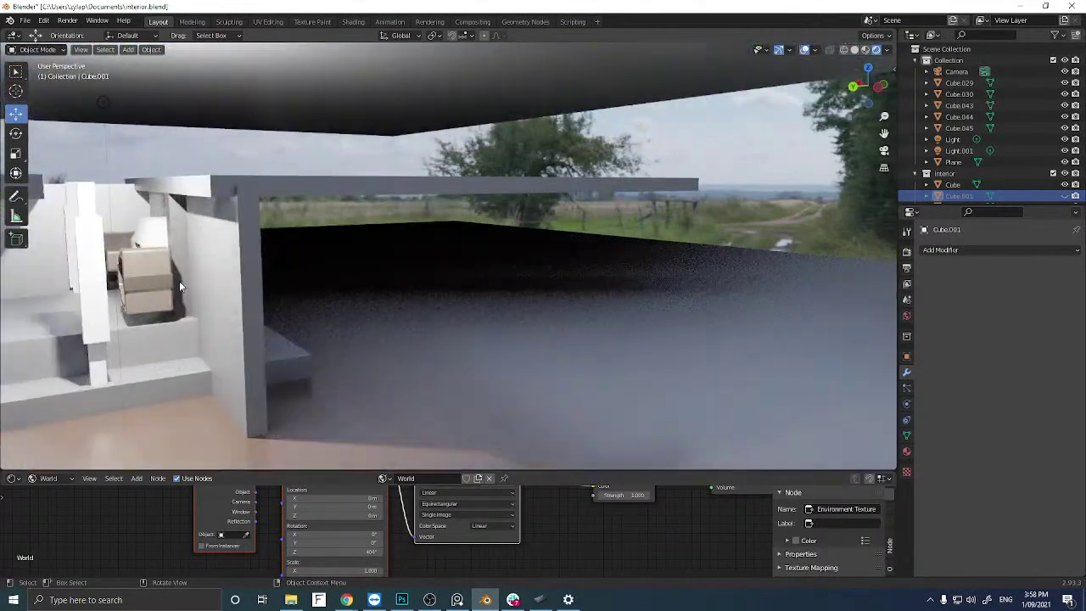
Select both doorway modules and move them together along Y into the back wall.
click(142, 273)
click(136, 268)
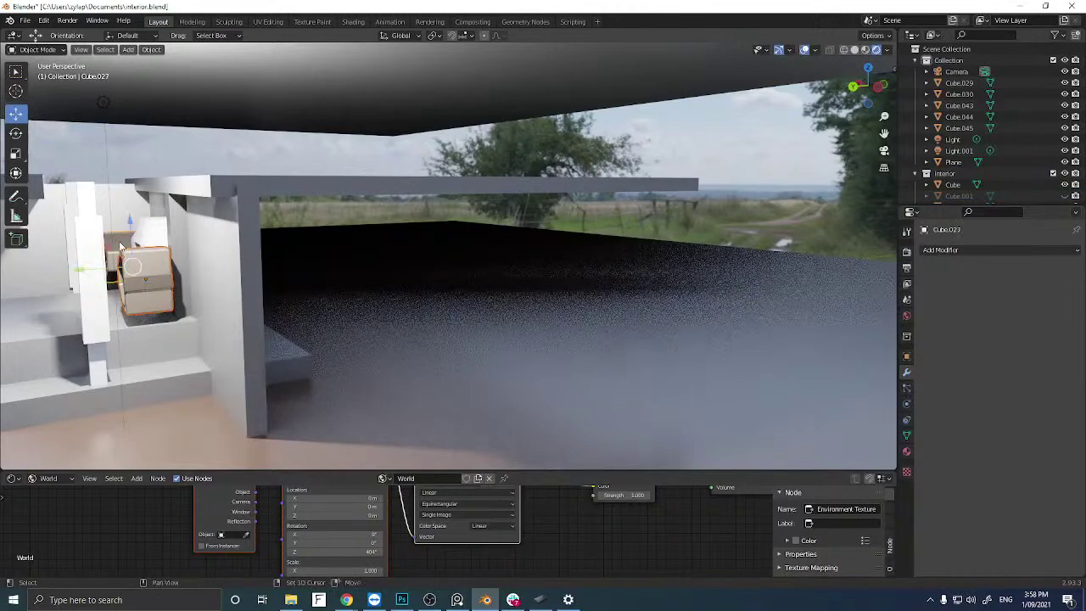
drag(104, 272, 158, 270)
middle_drag(158, 270, 250, 271)
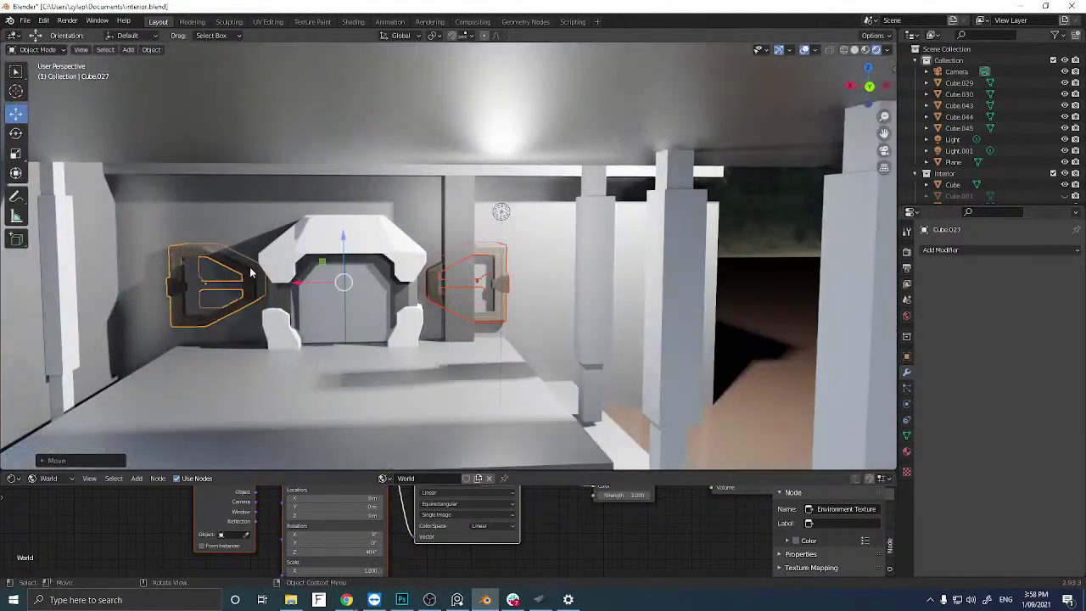
click(871, 90)
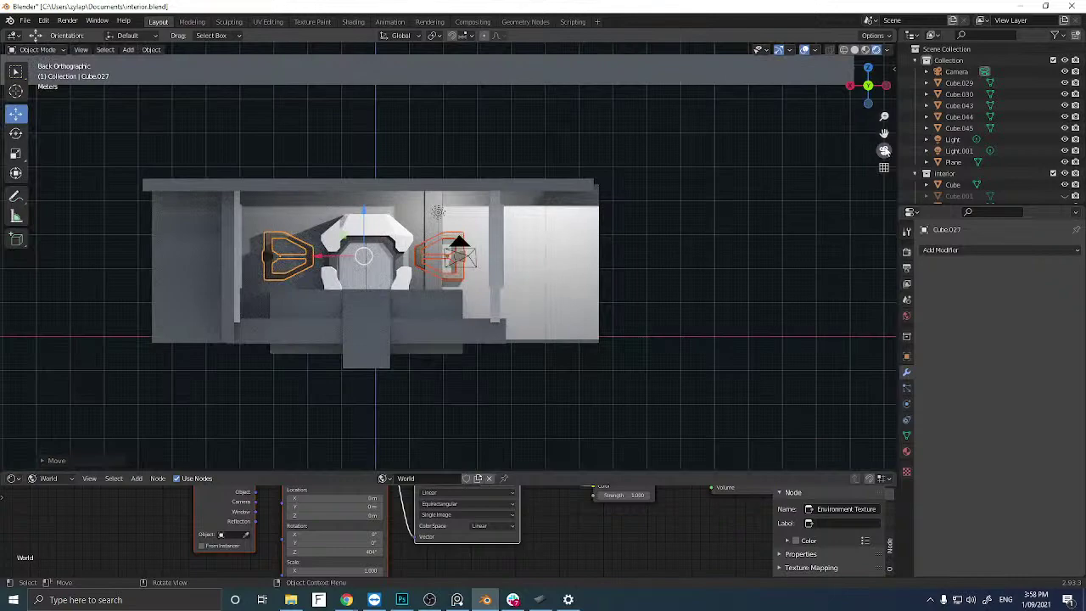
click(885, 151)
click(702, 236)
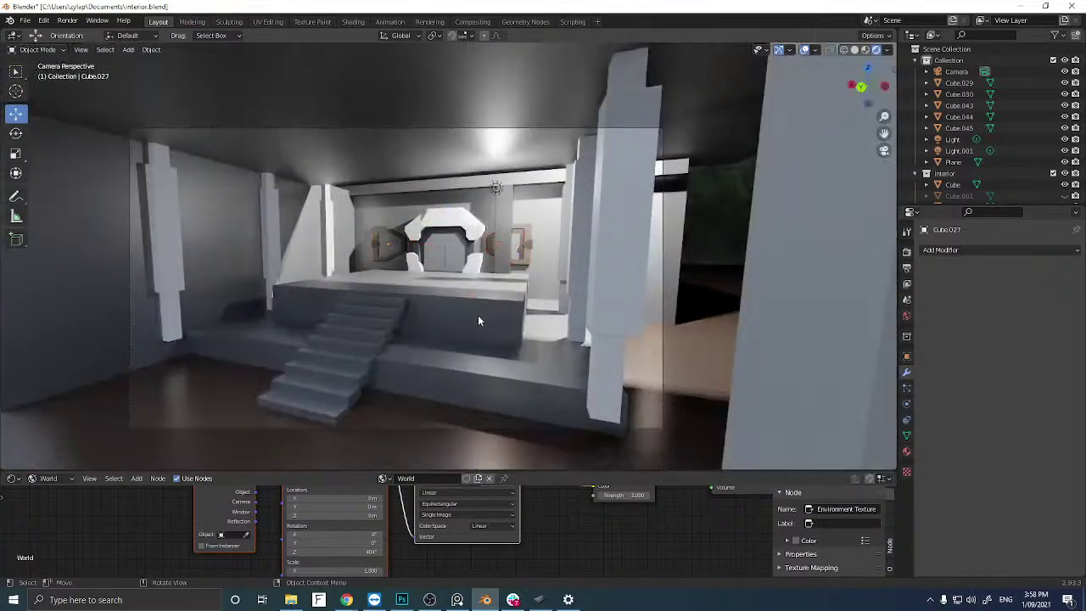
Flatten both doorway modules along Y and move them slightly back out of the wall along Y.
scroll(432, 268, up, 10)
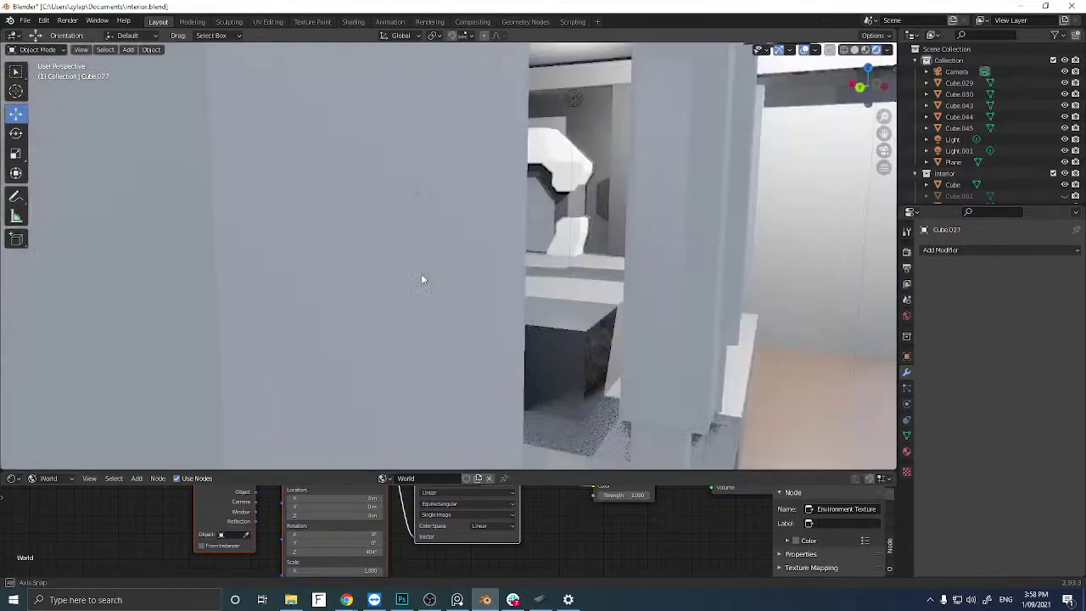
middle_drag(421, 280, 395, 284)
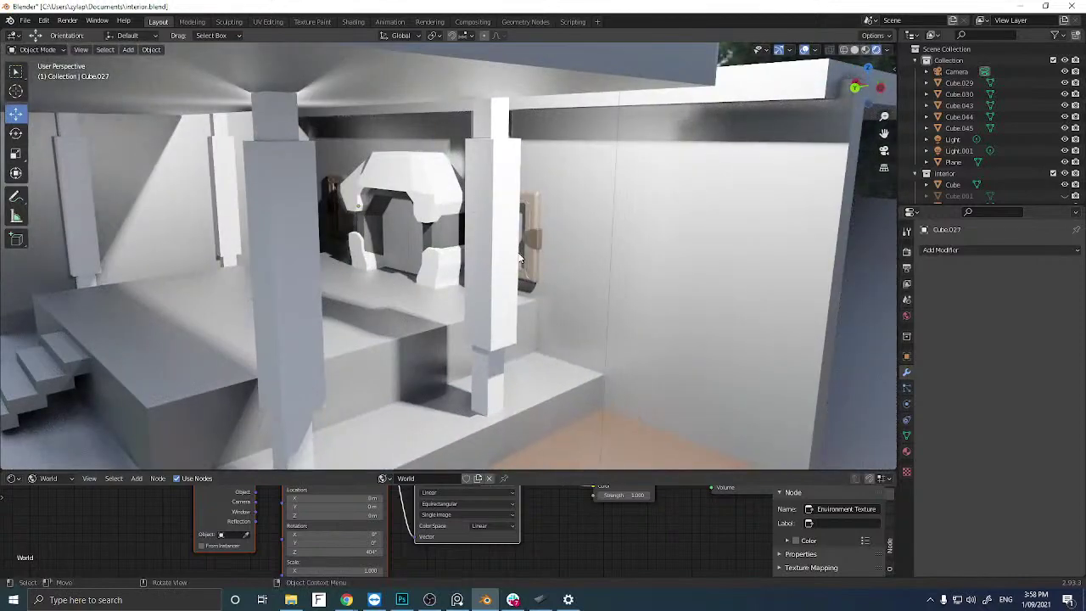
middle_drag(518, 259, 495, 262)
click(393, 264)
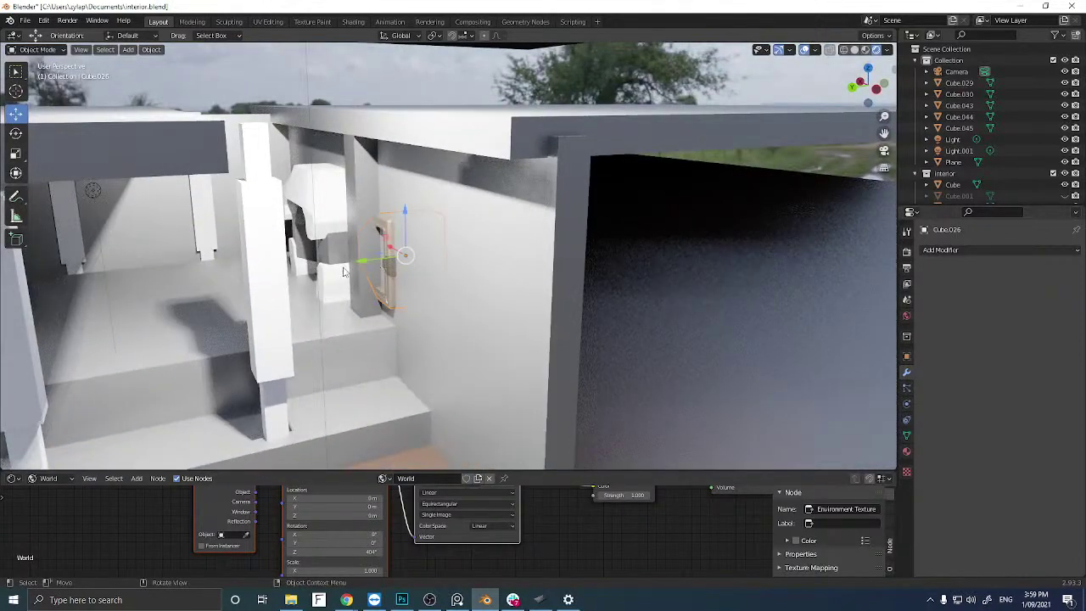
middle_drag(286, 229, 36, 155)
click(373, 213)
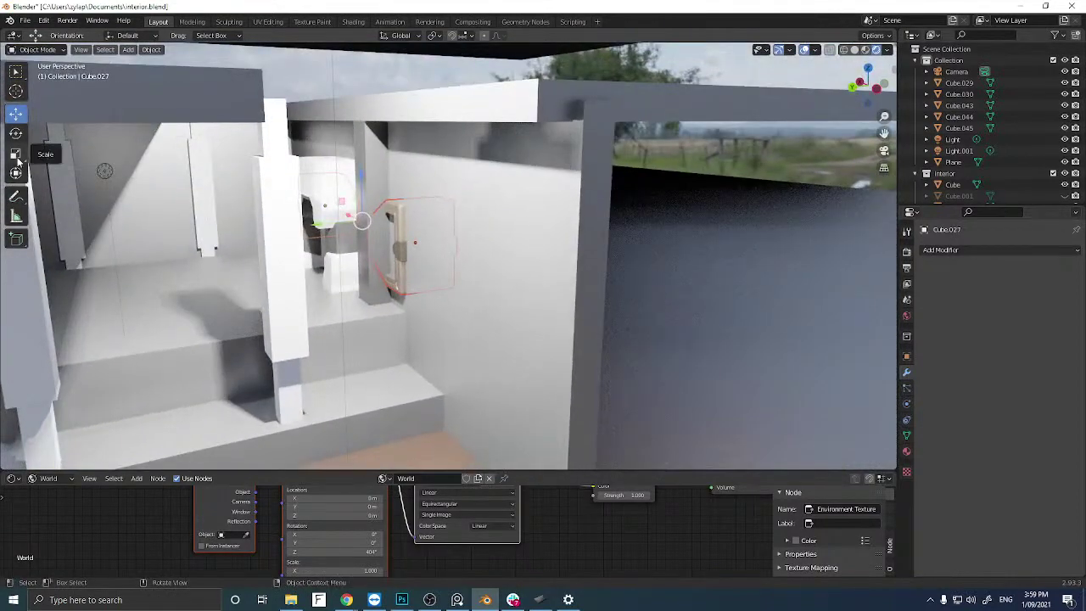
click(15, 153)
drag(321, 225, 97, 136)
click(15, 113)
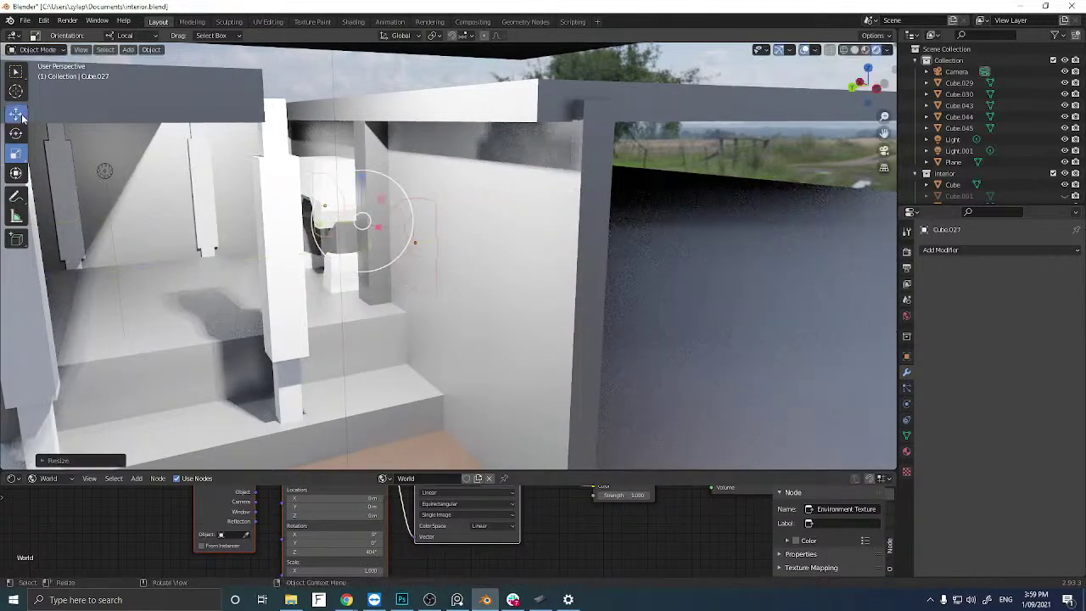
drag(328, 224, 309, 228)
Examine the flattened modules on both sides of the doorway from the room and the camera view.
middle_drag(309, 228, 461, 177)
click(574, 307)
middle_drag(574, 307, 475, 202)
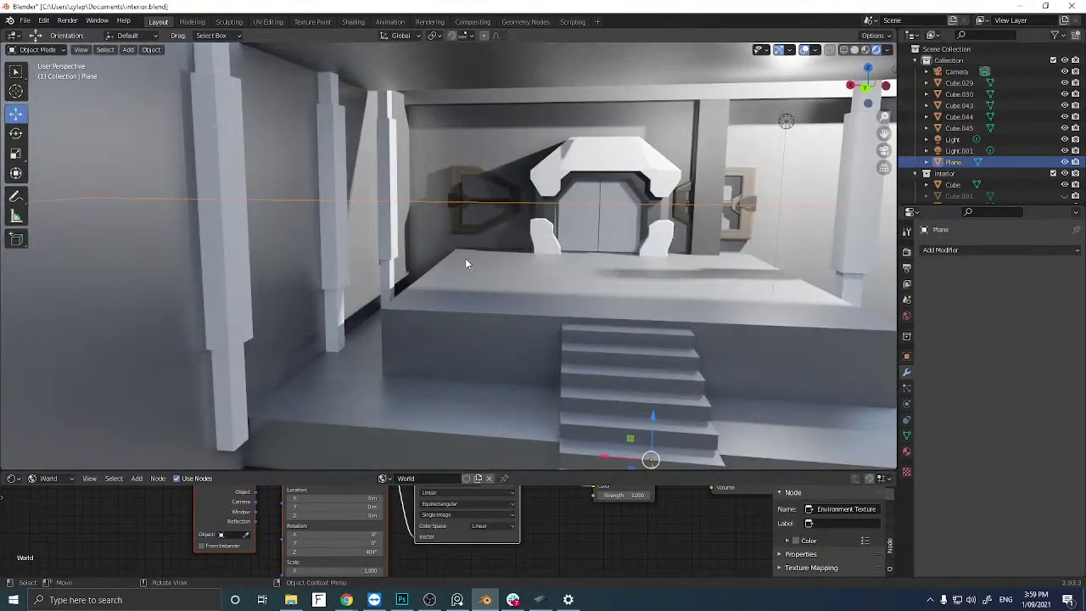
middle_drag(465, 263, 450, 257)
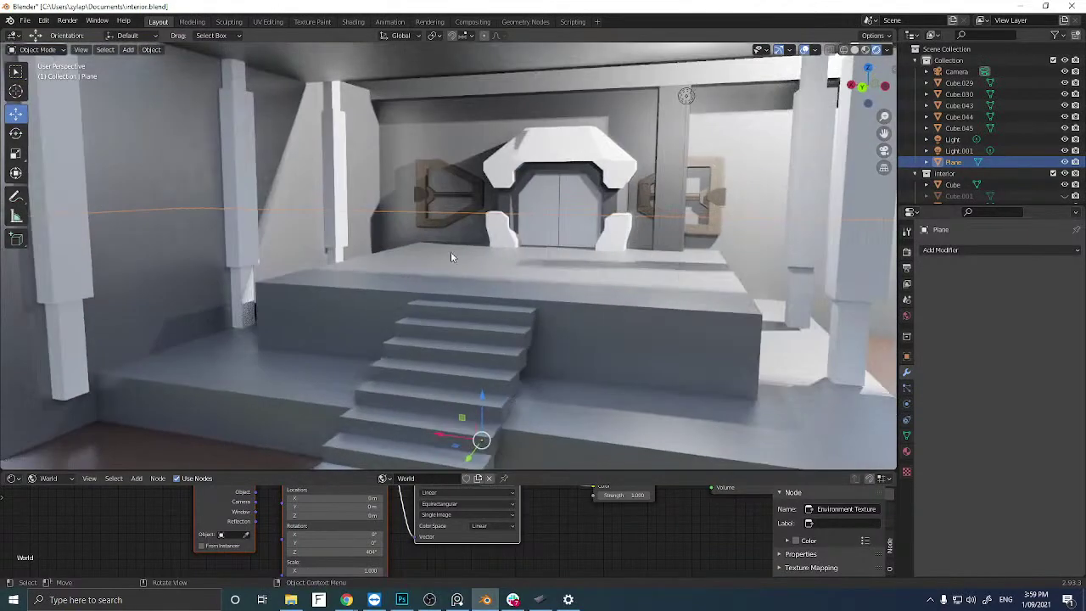
key(KP_0)
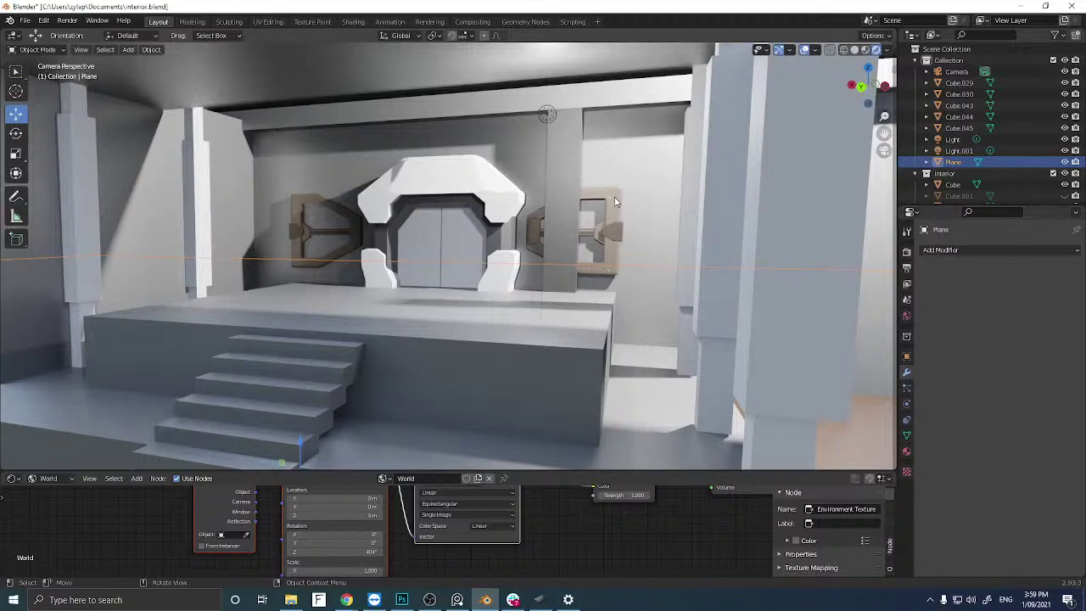
click(566, 193)
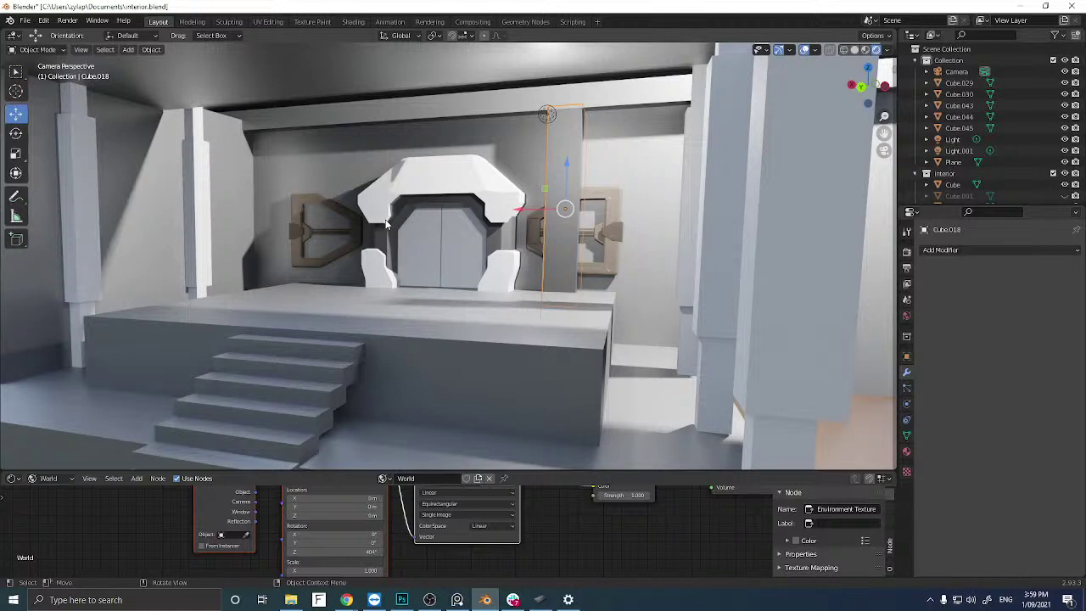
Make a linked duplicate in place of the module left of the doorway.
click(297, 227)
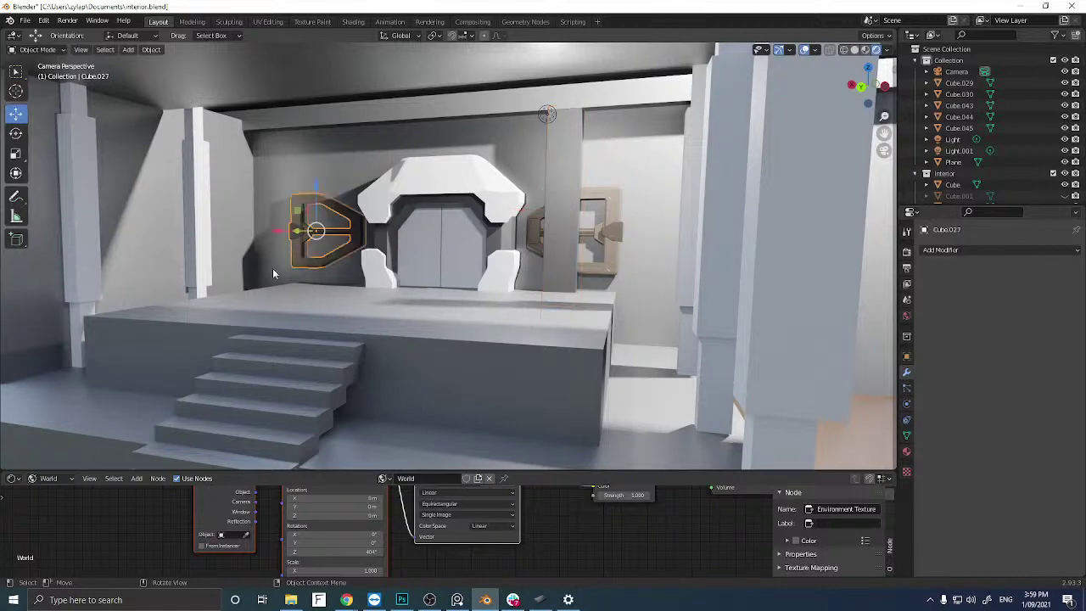
key(KP_0)
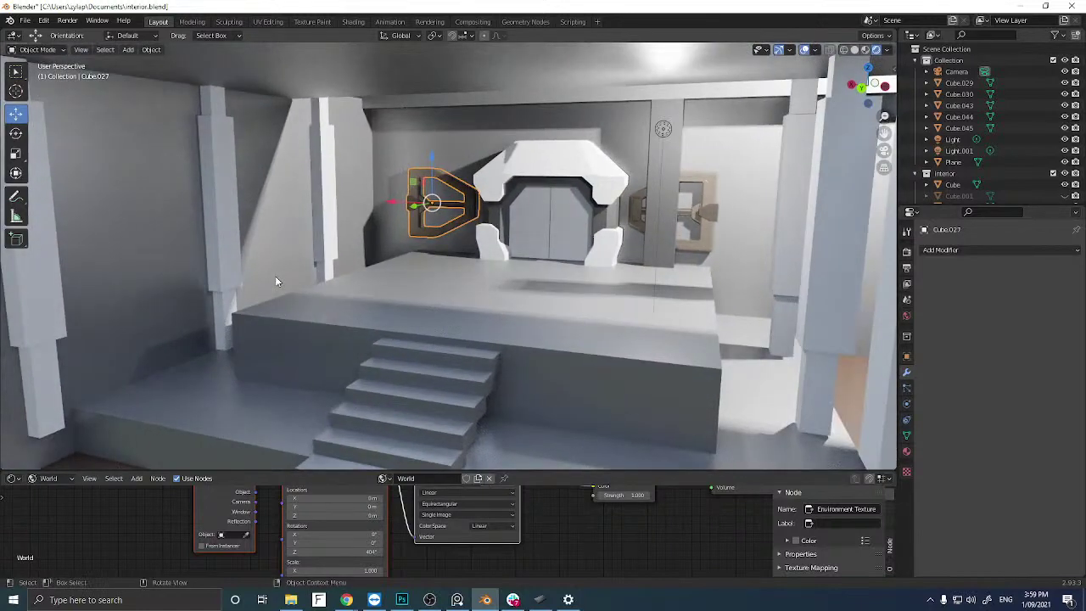
key(alt+d)
key(Escape)
key(KP_Decimal)
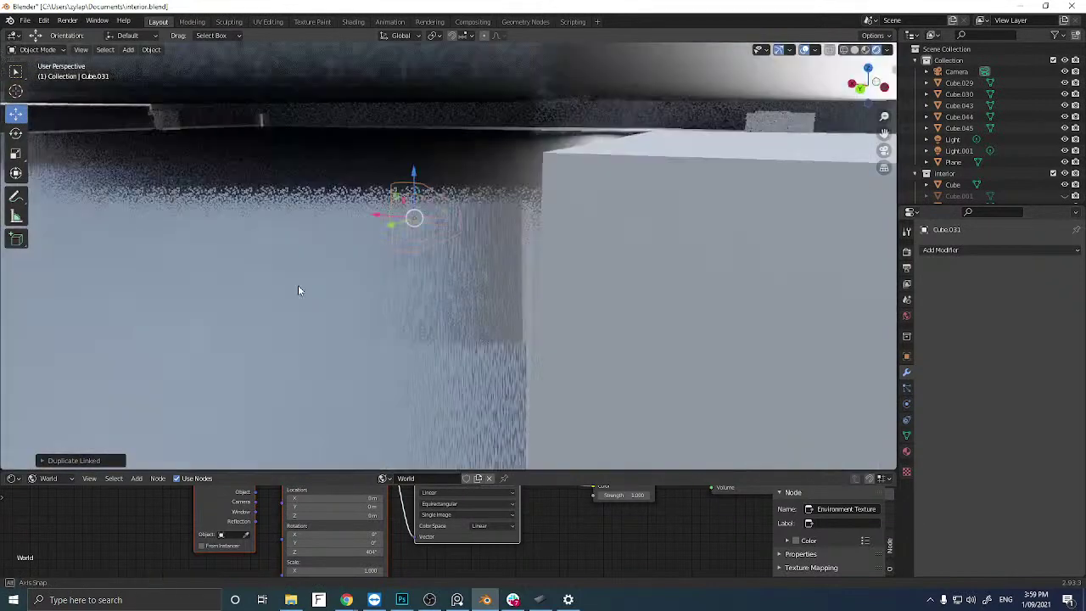
middle_drag(298, 285, 318, 350)
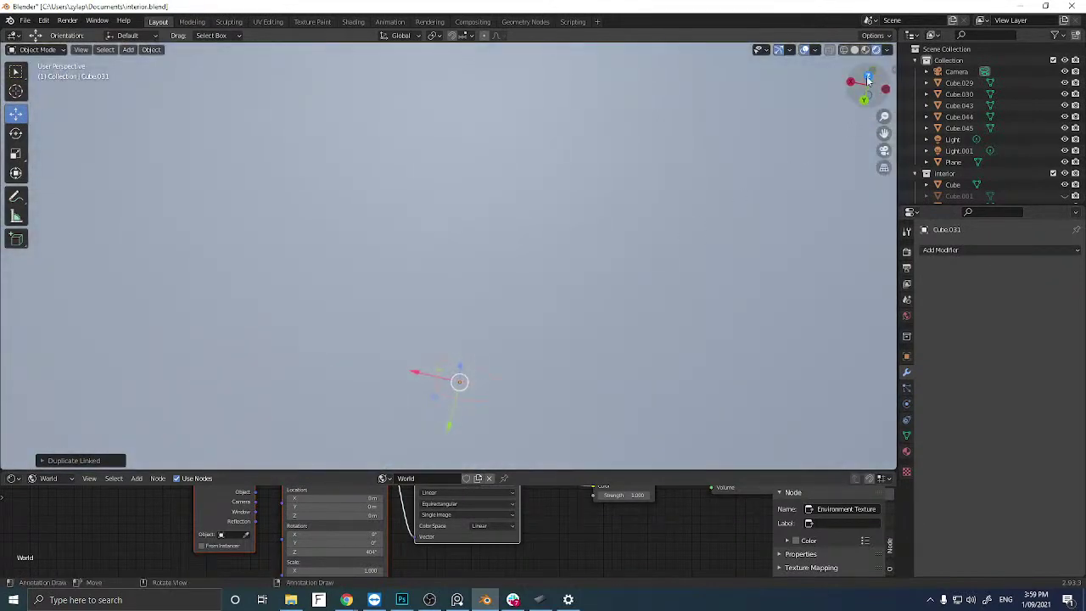
Rotate the duplicated module 90° in the top view and move it away from its original.
key(KP_7)
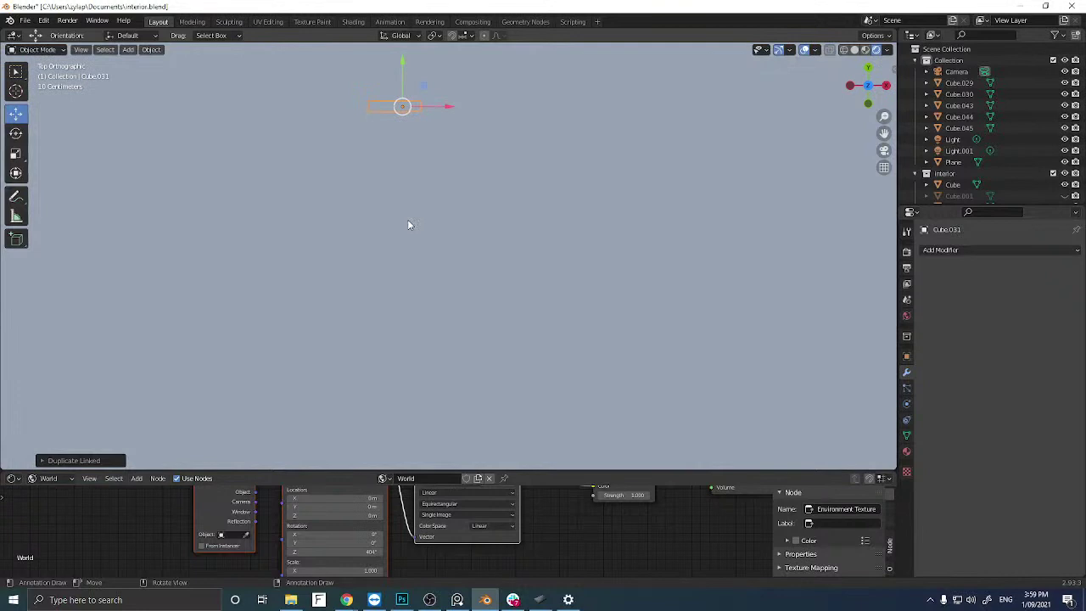
text(r)
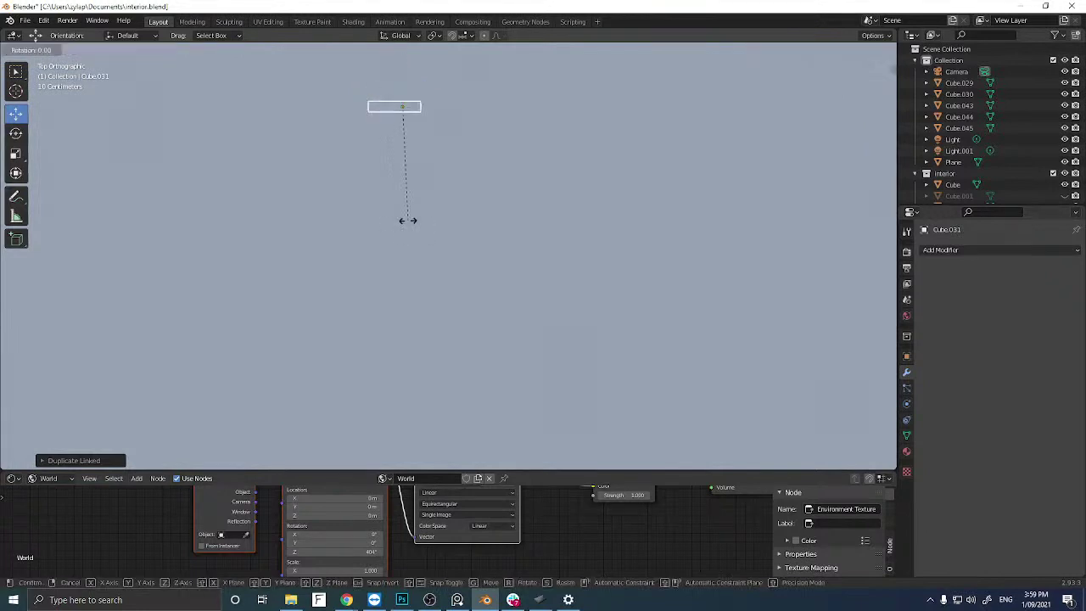
text(90)
key(Return)
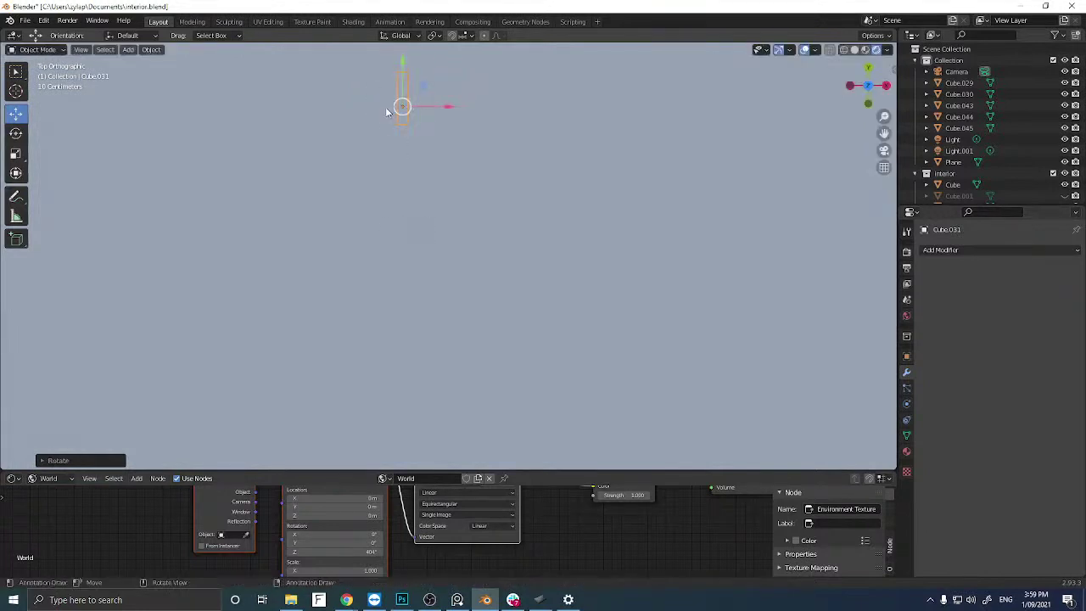
key(g)
click(333, 225)
middle_drag(396, 280, 348, 236)
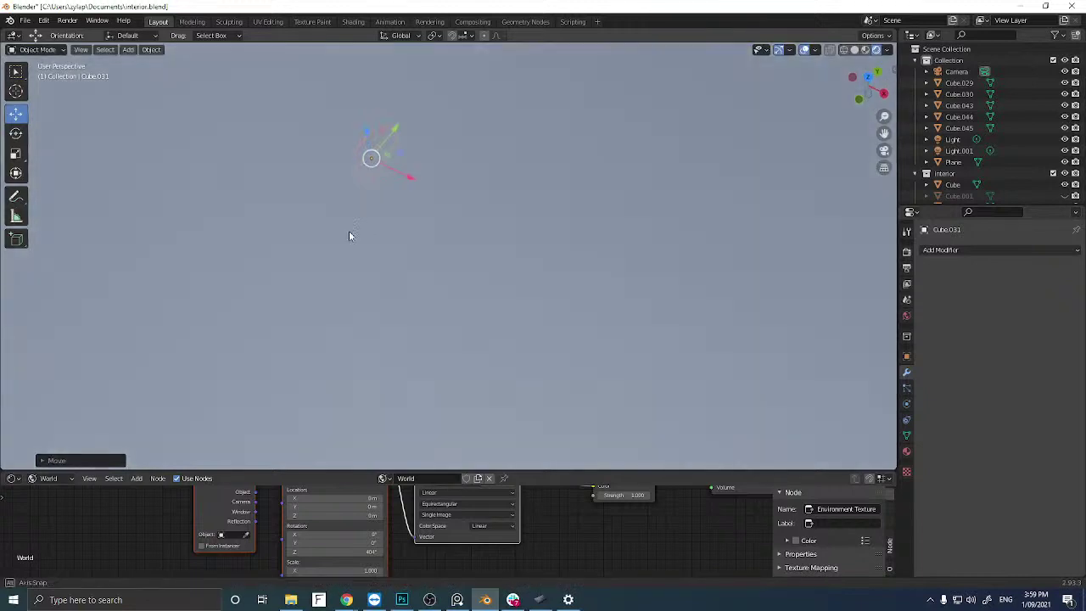
Try hiding the objects around the roof and ground, and reveal all hidden objects again.
click(370, 267)
scroll(369, 266, down, 3)
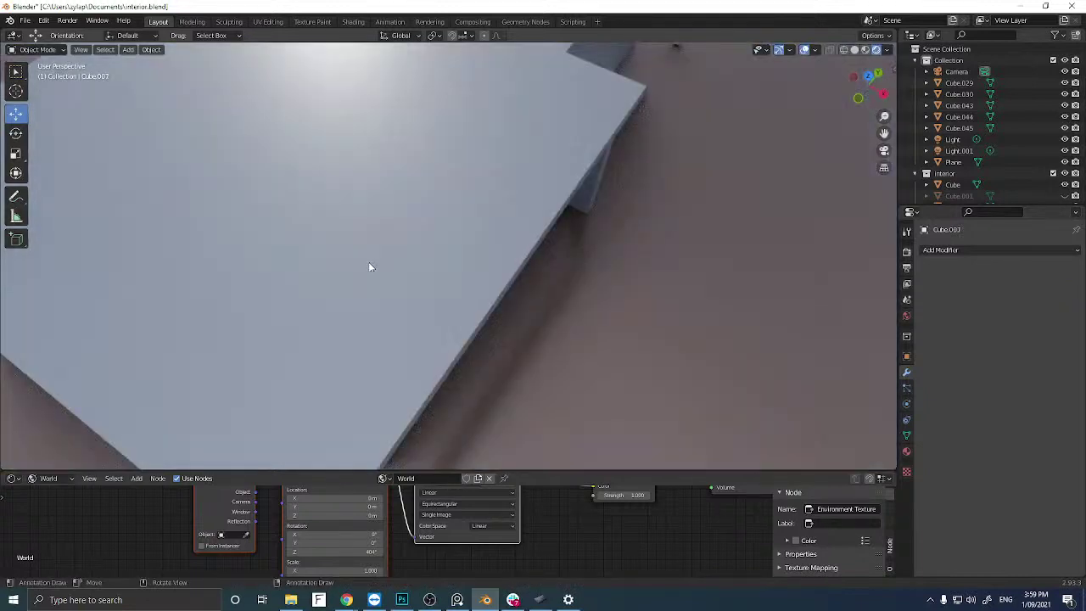
click(369, 266)
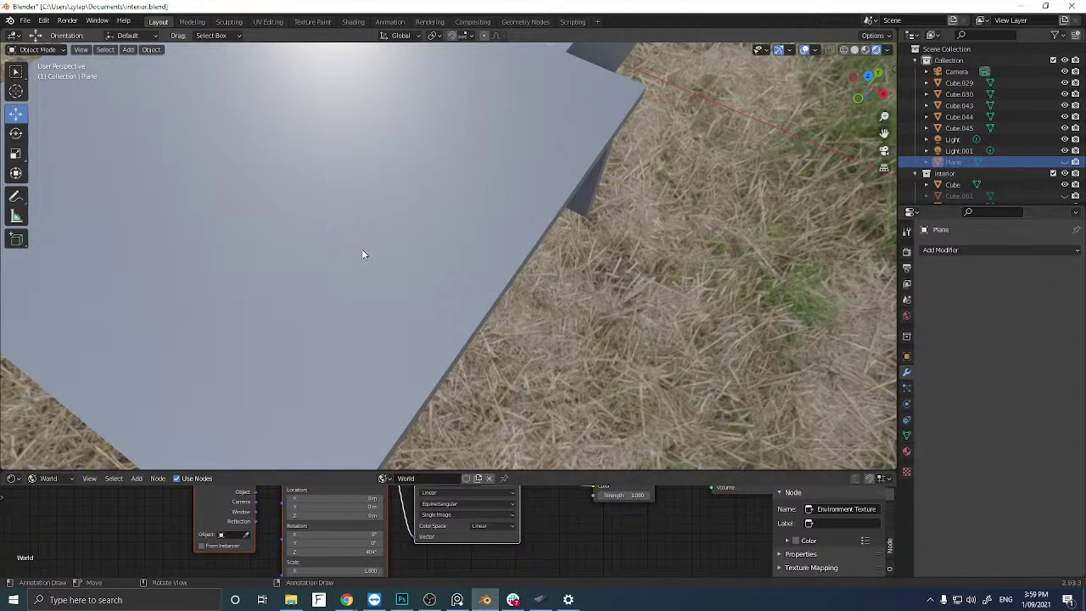
scroll(361, 248, up, 4)
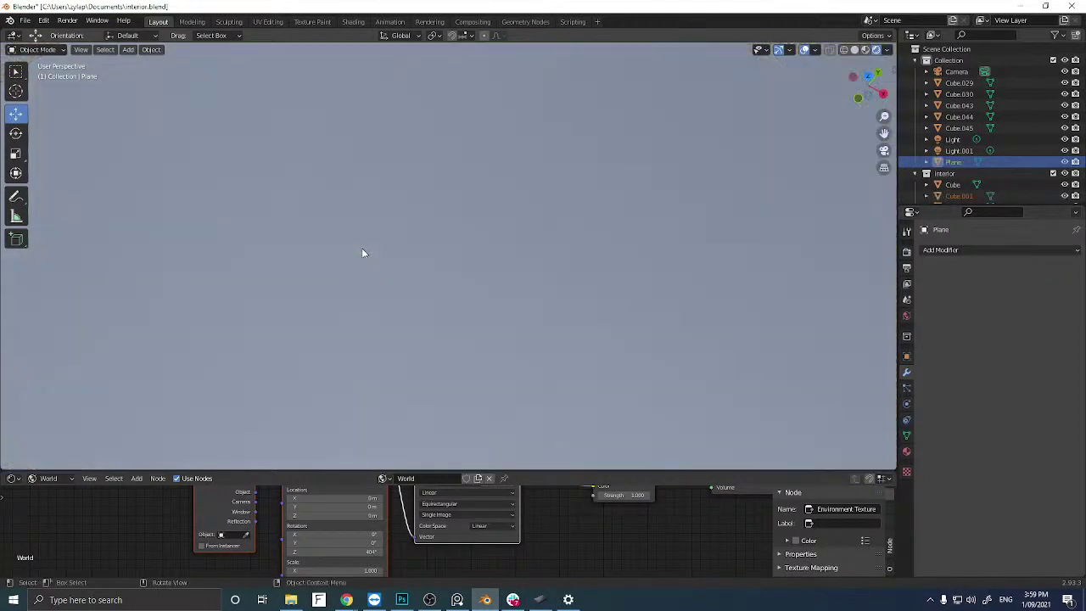
scroll(309, 240, down, 4)
Hide the roof slabs covering the room to expose the interior from above.
click(424, 213)
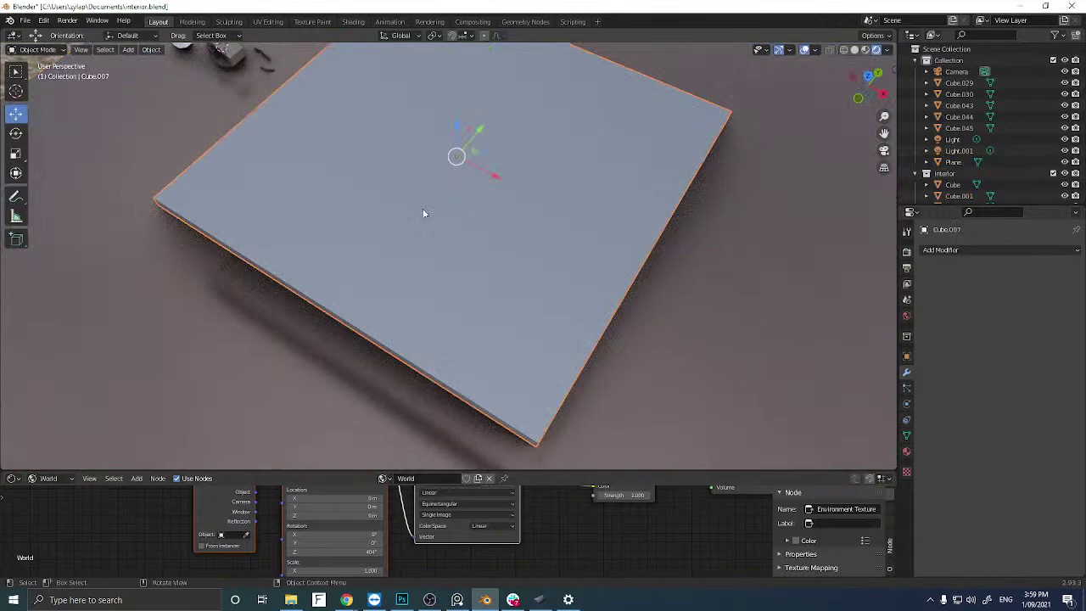
scroll(421, 223, down, 3)
click(417, 228)
middle_drag(421, 212, 253, 216)
scroll(436, 205, up, 3)
In the top view, move the rotated module onto the side wall between the last pillar and the doorway wall.
click(527, 234)
middle_drag(527, 234, 836, 97)
click(870, 80)
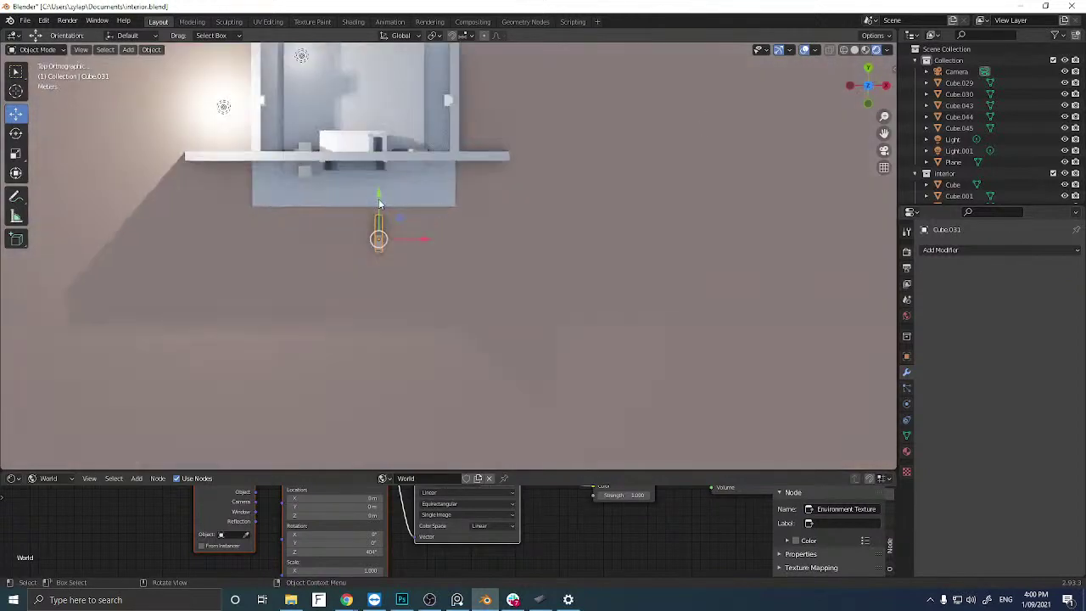
shift+middle_drag(364, 179, 316, 332)
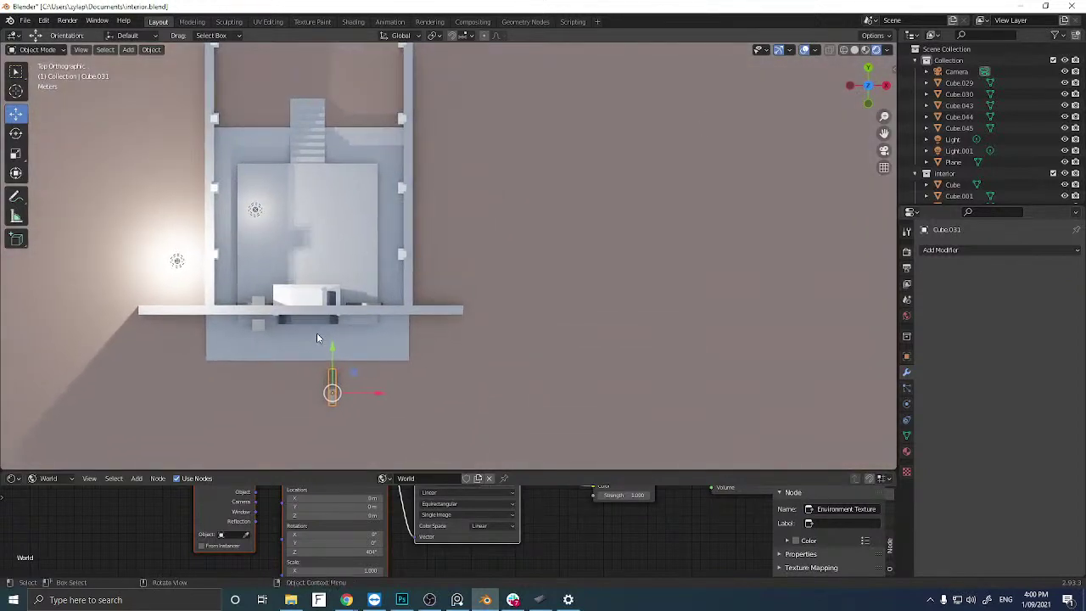
key(g)
click(384, 228)
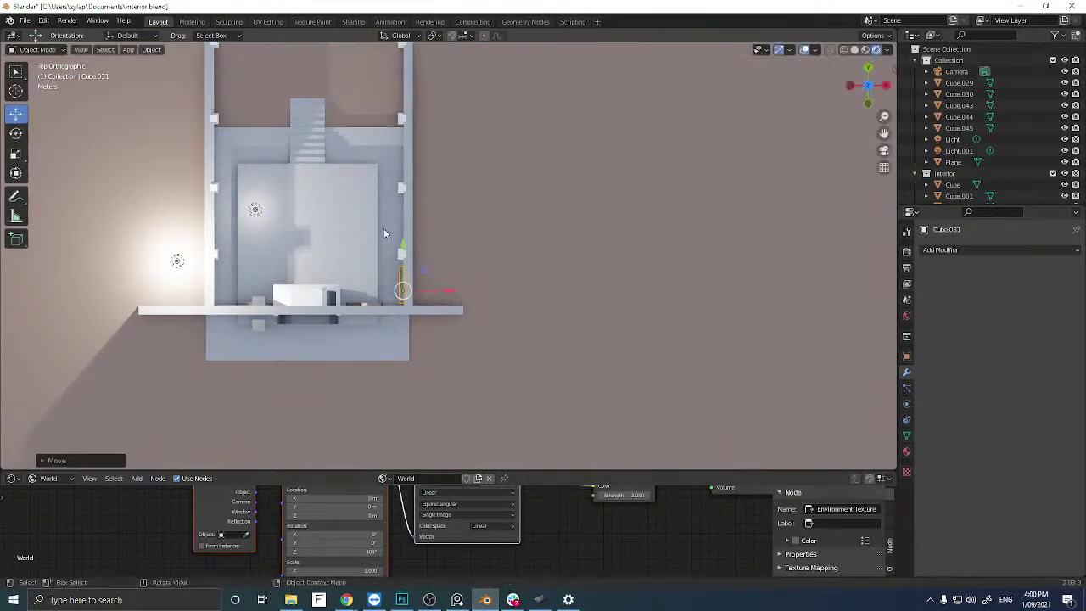
Adjust the rotated module along Y to fit between the last pillar and the room corner.
middle_drag(384, 228, 343, 280)
scroll(431, 226, up, 4)
key(r)
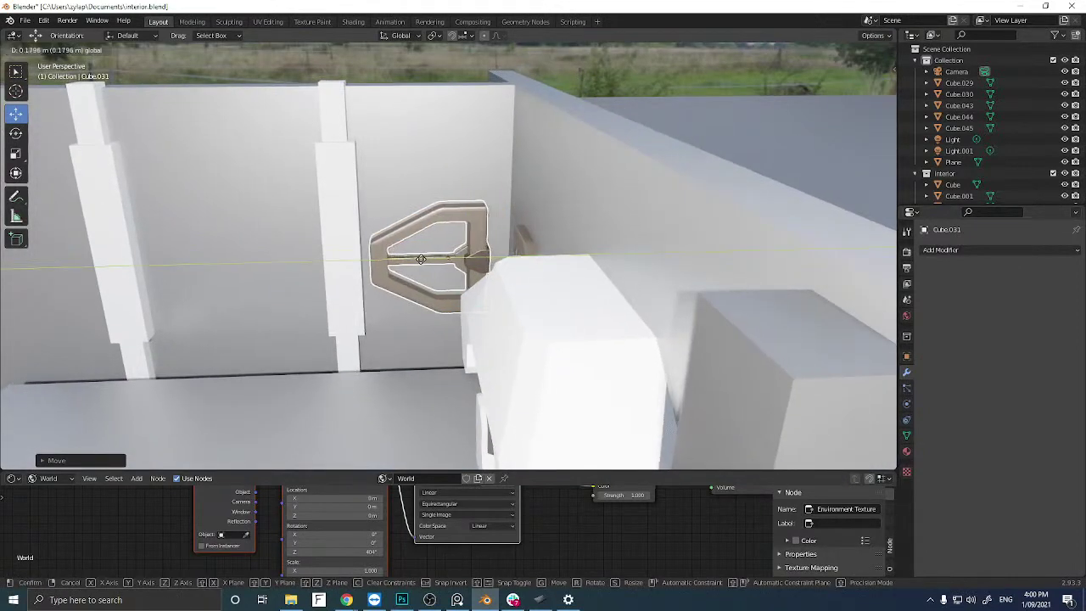
key(Escape)
middle_drag(439, 252, 436, 240)
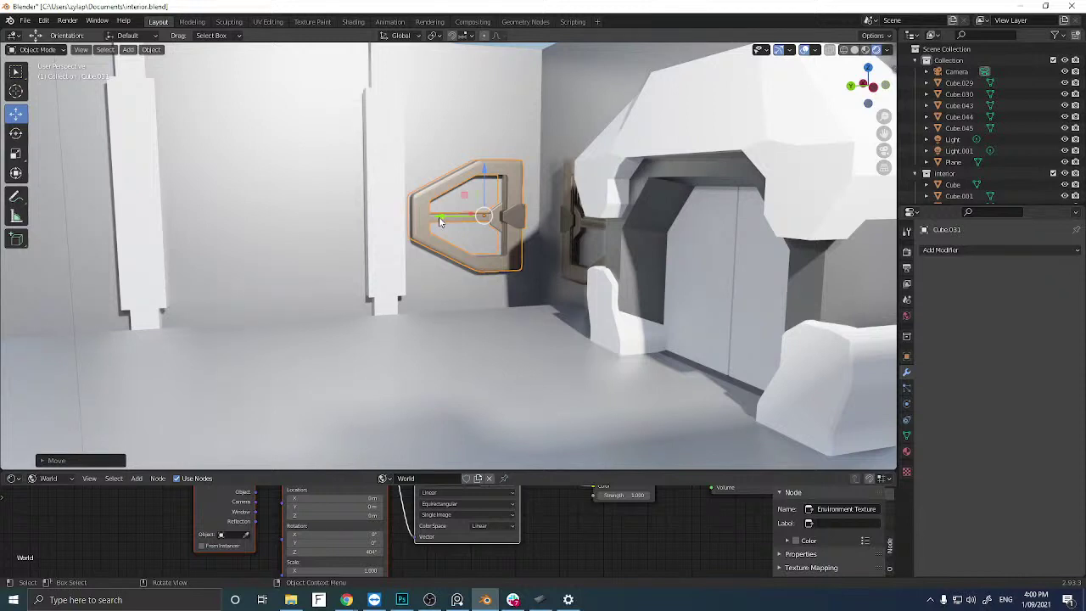
Make a linked duplicate of the side-wall module and move it along Y beyond the nearest pillar.
key(alt+d)
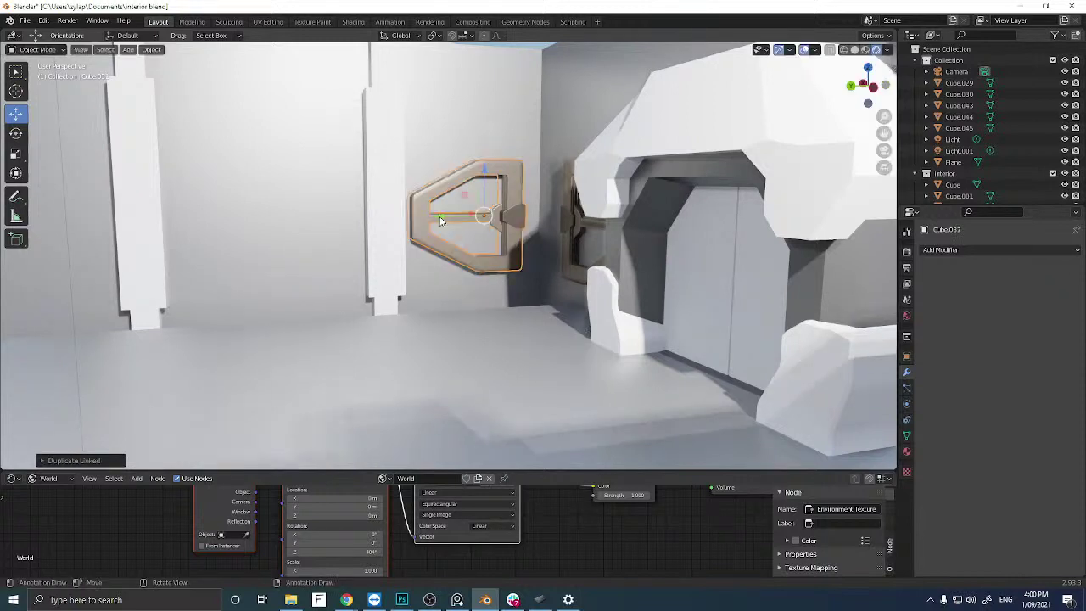
key(y)
click(191, 215)
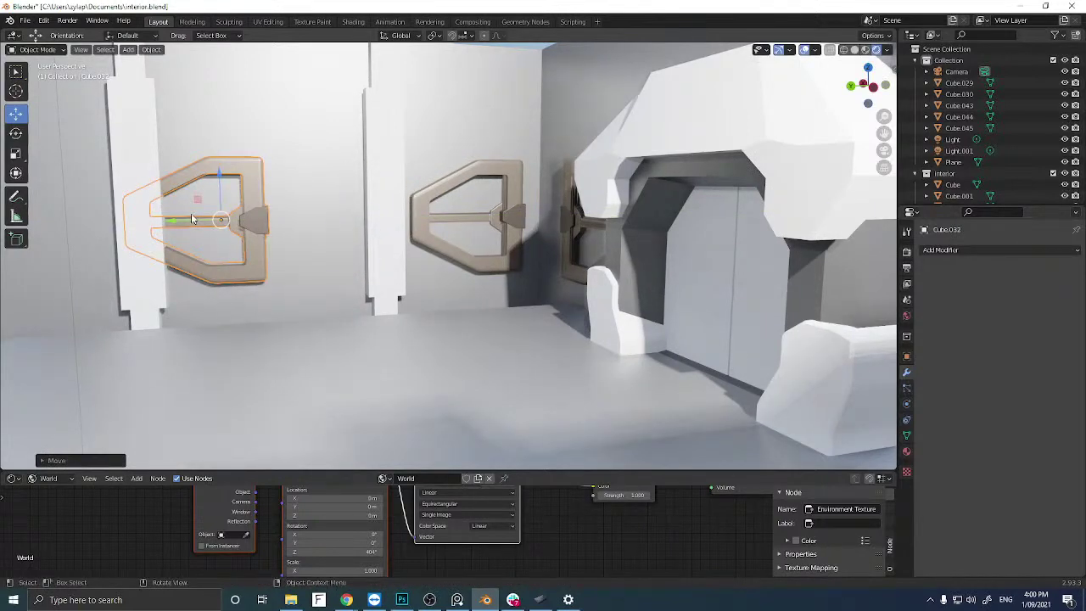
Make a linked duplicate of the module between the side-wall pillars, then mirror it along Y so both modules face each other.
key(g)
drag(241, 226, 310, 222)
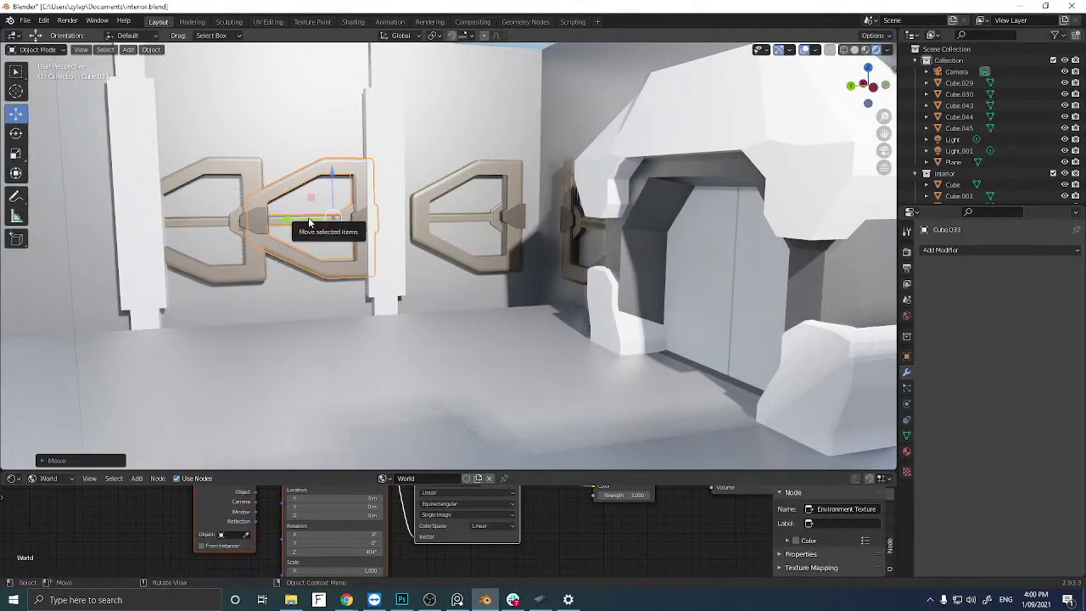
key(ctrl)
key(ctrl+m)
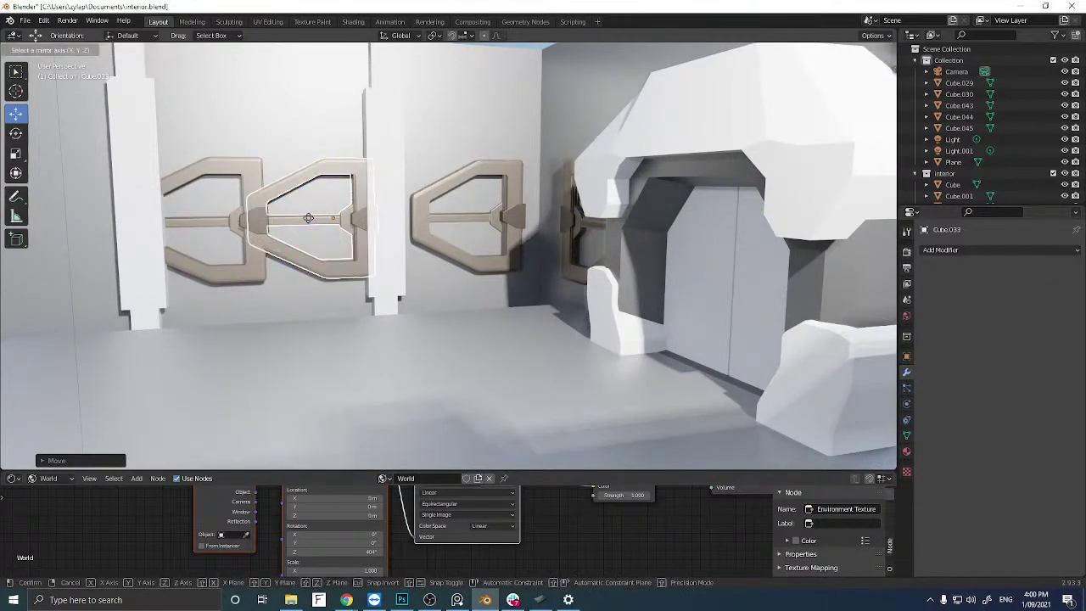
key(x)
key(Return)
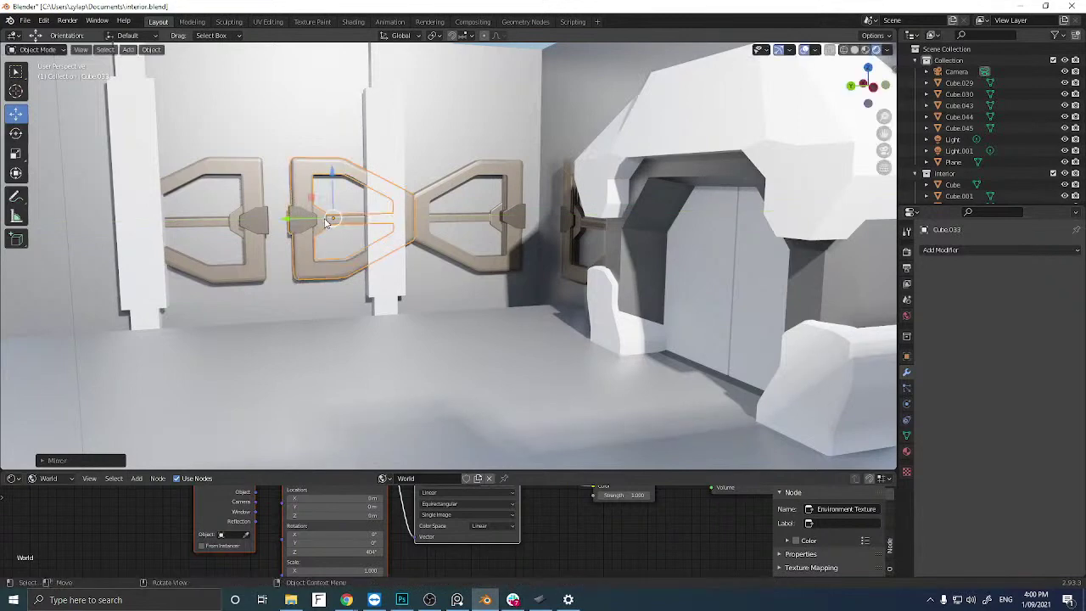
drag(329, 221, 306, 220)
Hide the opposite side wall that blocks the view into the room.
middle_drag(306, 220, 289, 230)
key(KP_Divide)
click(247, 270)
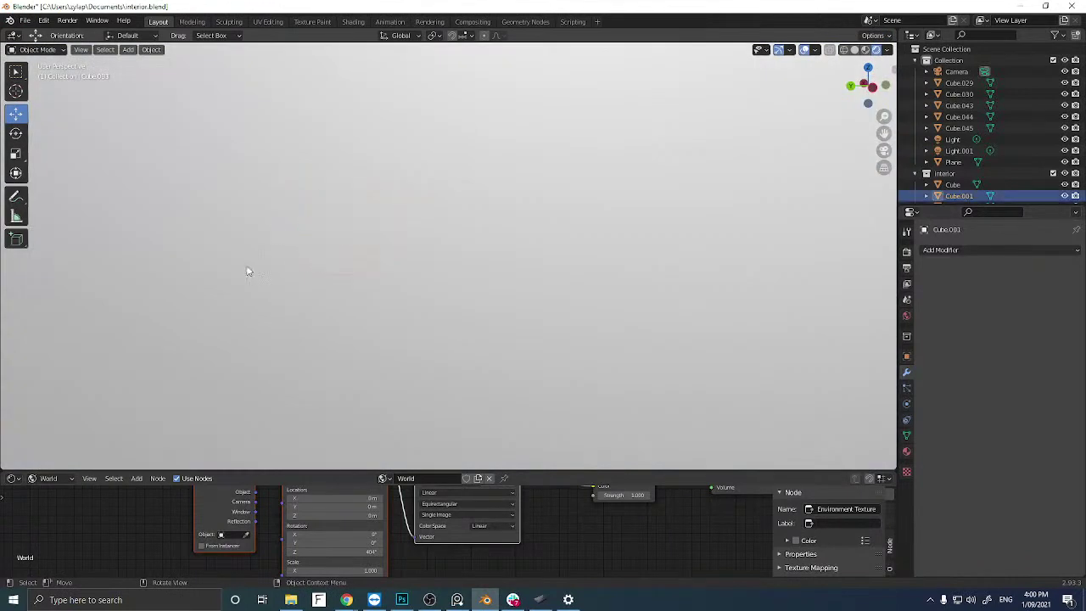
key(KP_Divide)
Move the mirrored module along Y closer to its counterpart between the two pillars.
click(327, 227)
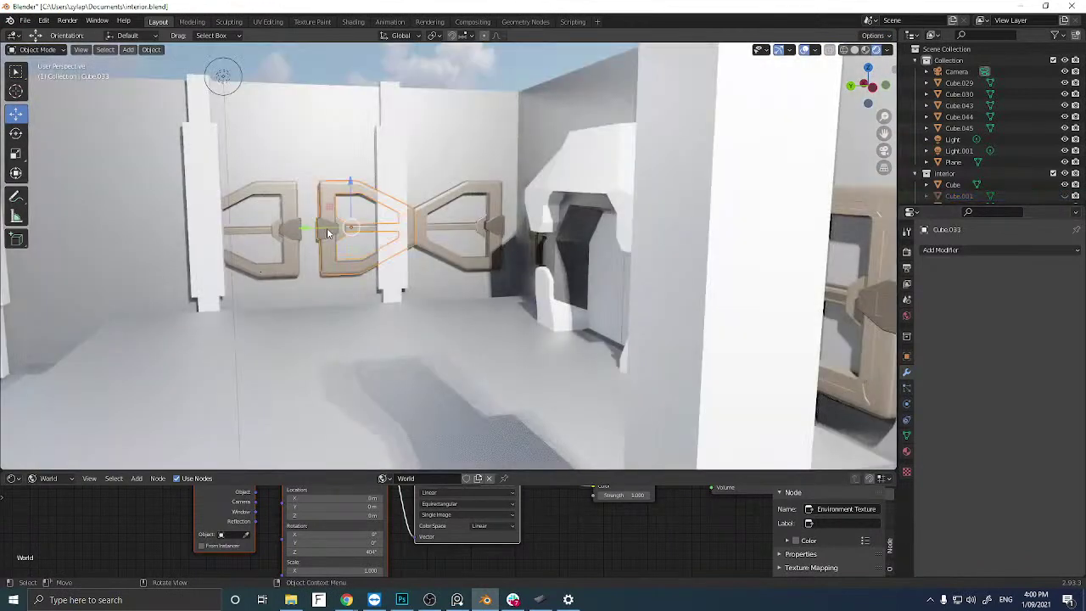
drag(315, 229, 297, 243)
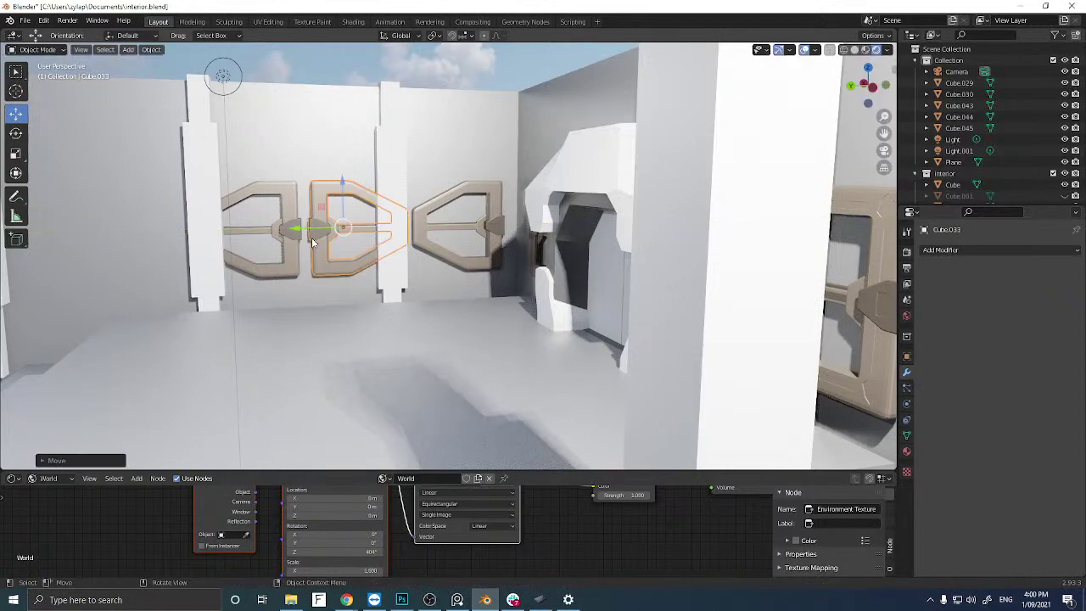
middle_drag(297, 243, 340, 233)
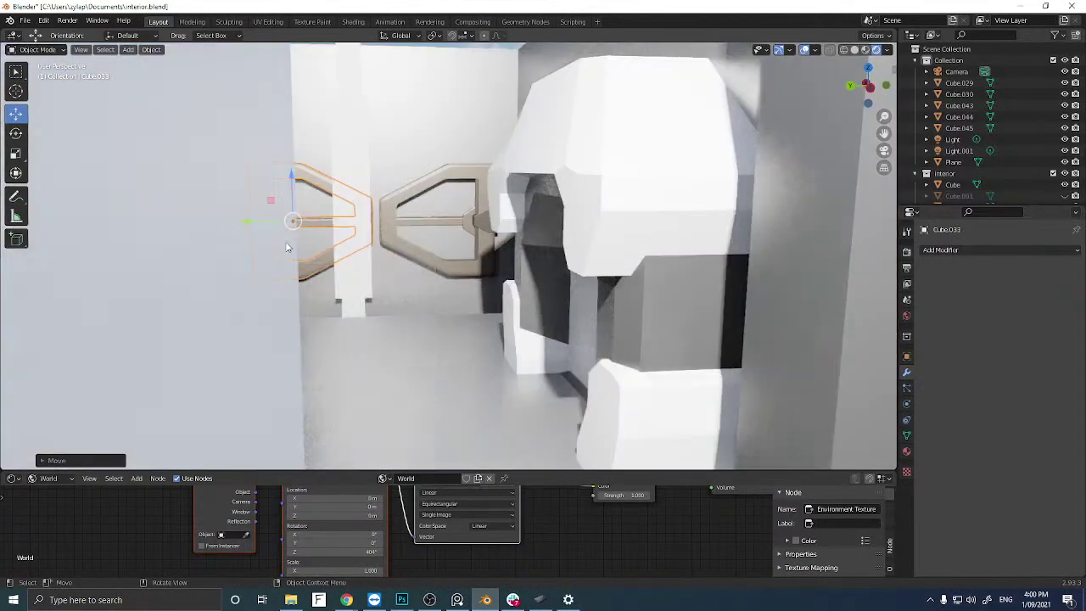
scroll(314, 252, down, 5)
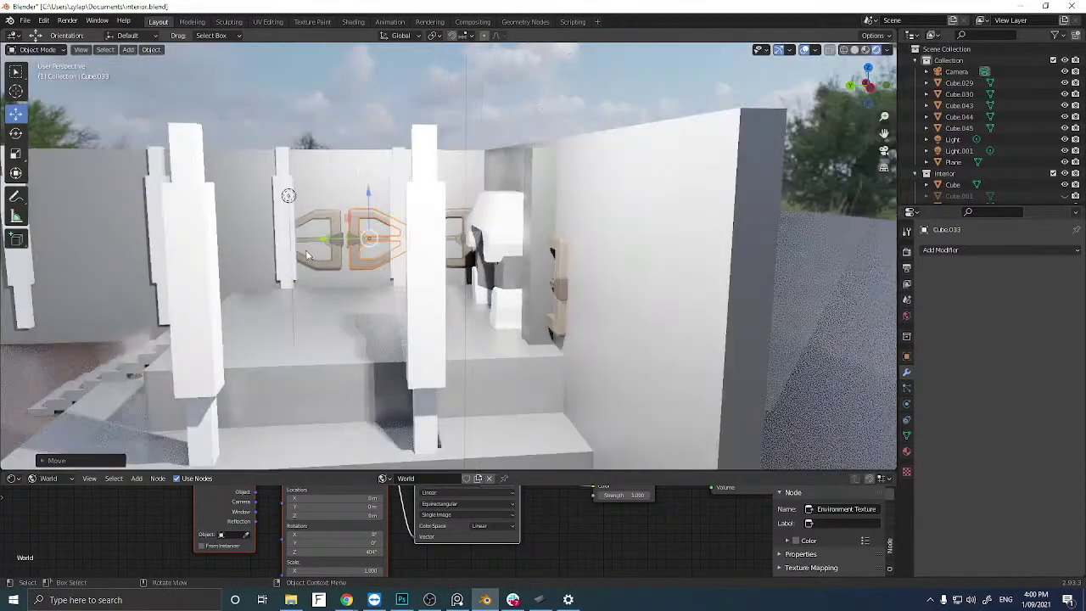
scroll(309, 251, up, 5)
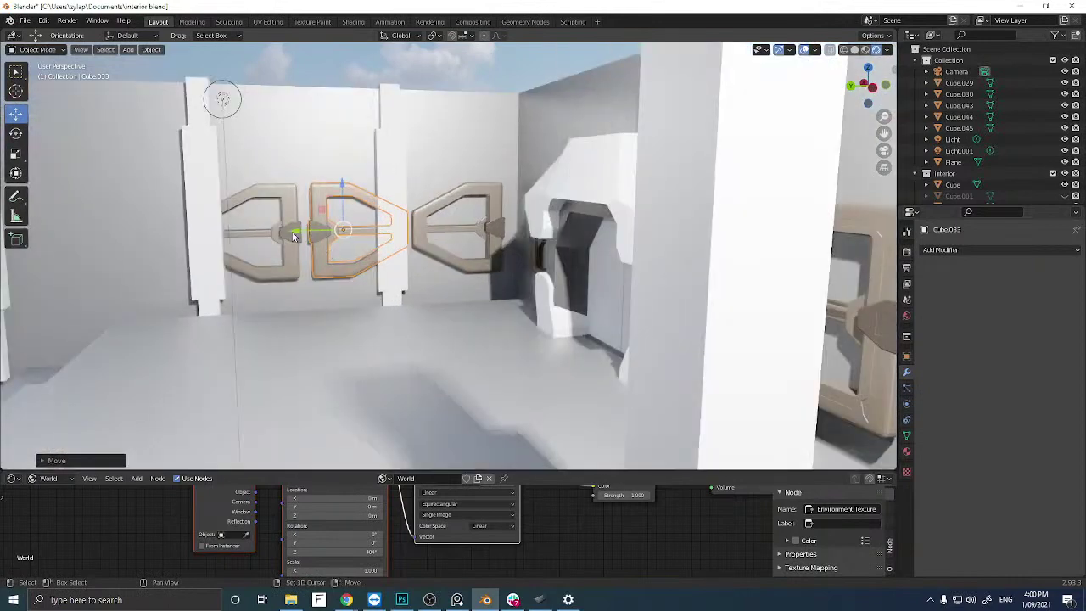
Scale the facing pair of modules down to about 0.7 and shift it along Y to sit between the two pillars.
shift+click(279, 246)
key(s)
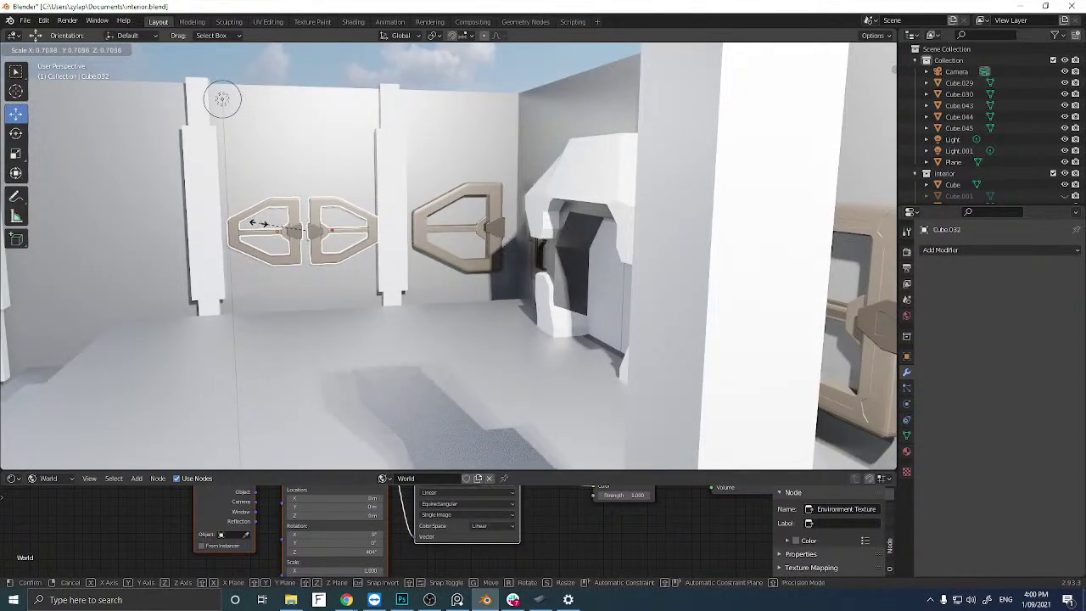
click(252, 223)
middle_drag(252, 224, 264, 249)
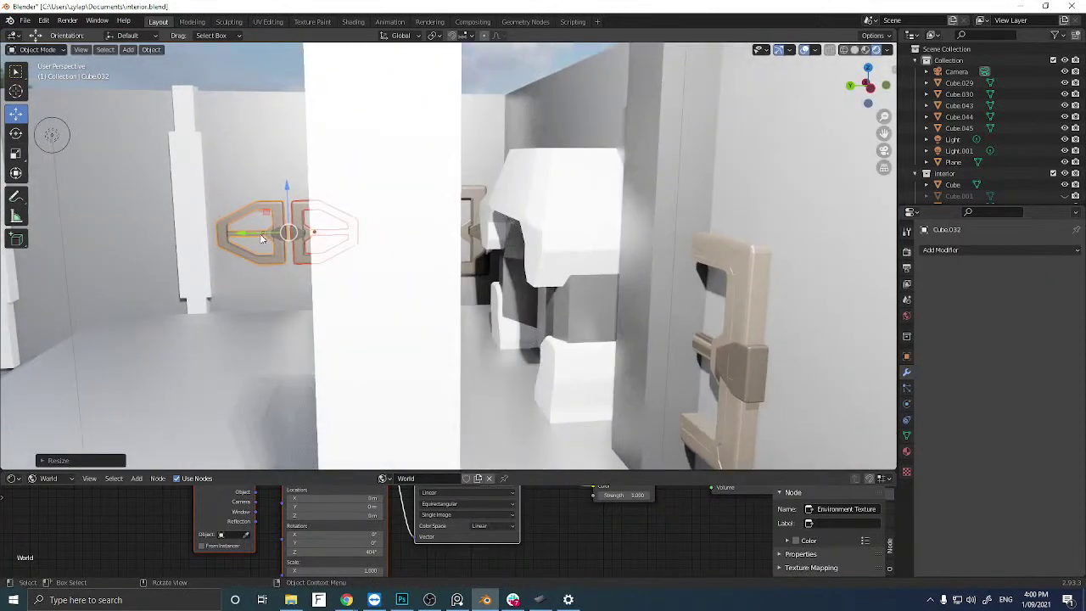
key(g)
key(y)
click(264, 244)
middle_drag(383, 223, 402, 218)
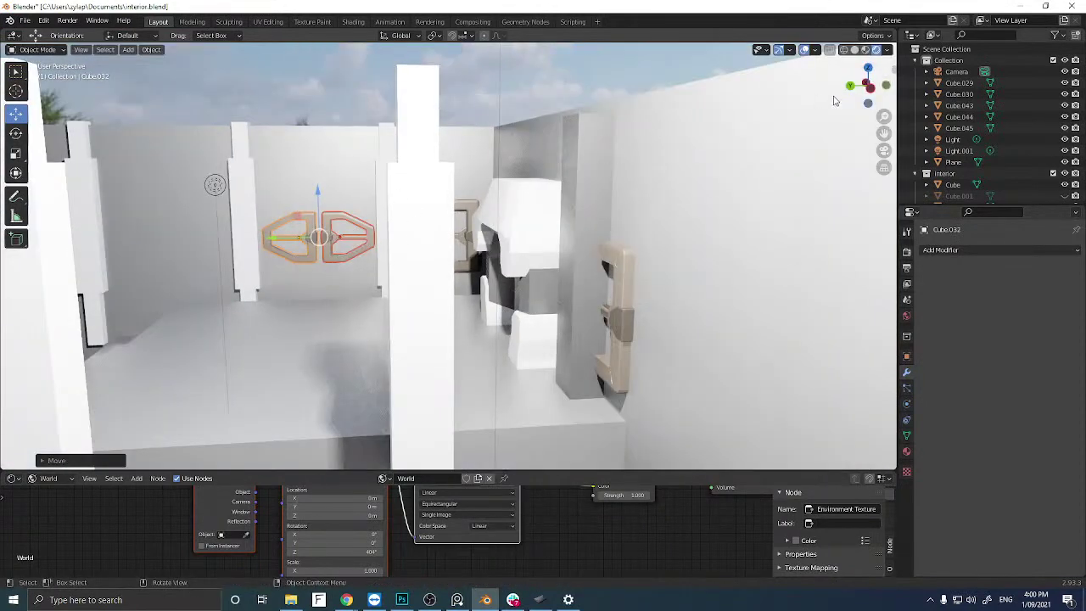
In the left view, hide the two large blocks covering the pair of modules on the side wall.
click(868, 87)
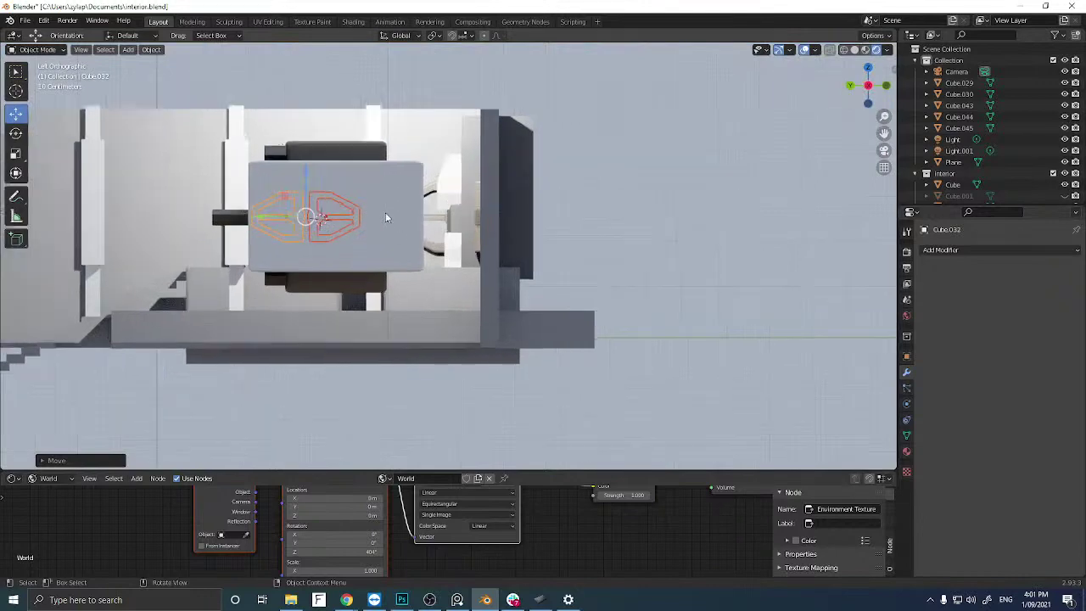
click(382, 213)
key(h)
scroll(346, 195, up, 1)
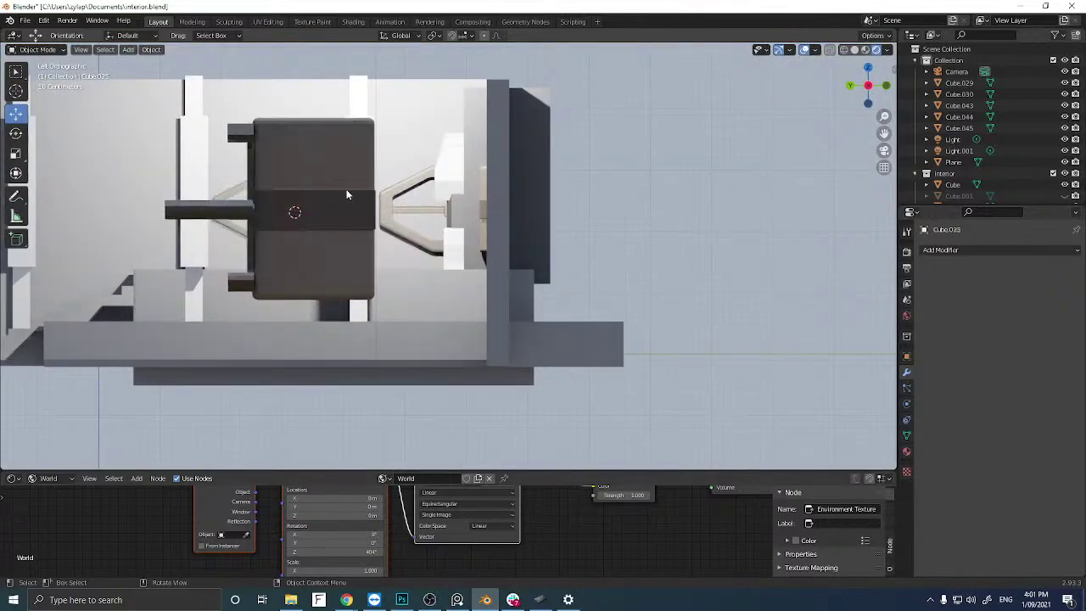
click(345, 175)
key(h)
scroll(238, 256, up, 3)
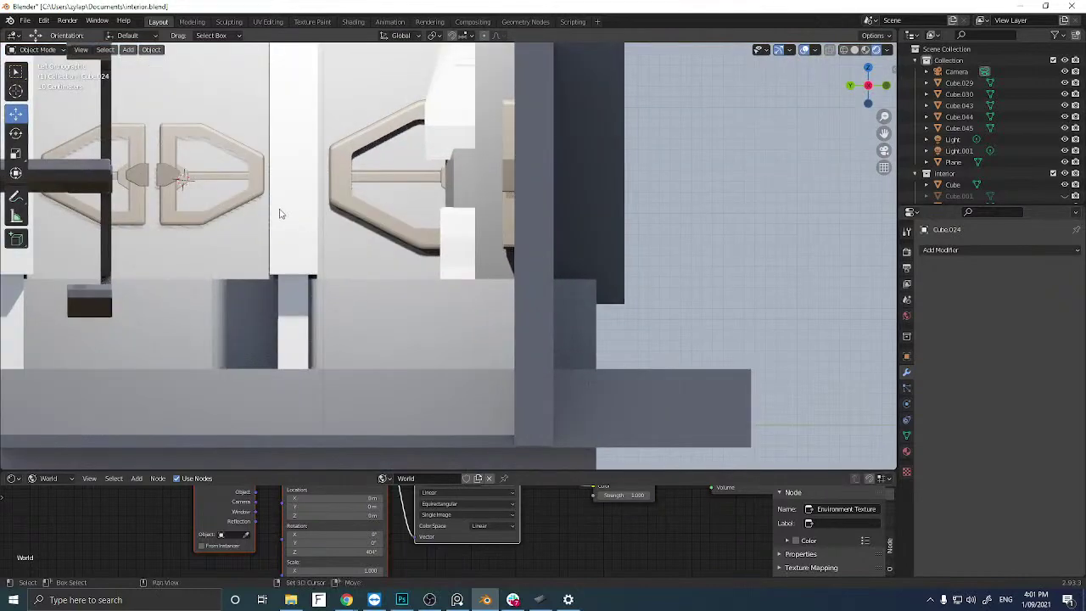
Delete the large single module between the last pillar and the doorway wall.
middle_drag(280, 214, 416, 260)
scroll(416, 260, down, 5)
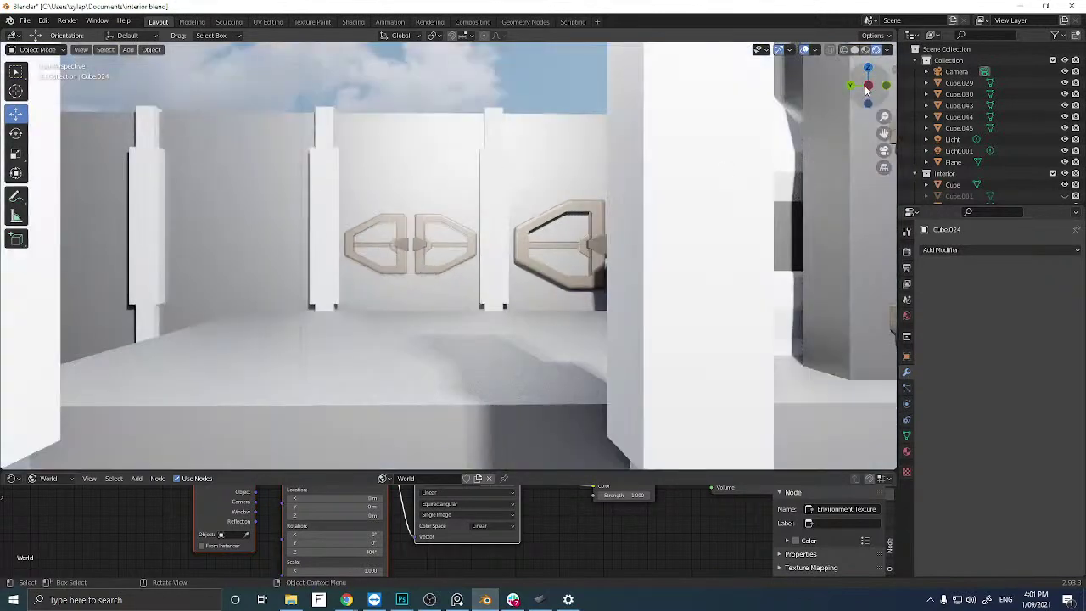
click(867, 87)
click(868, 86)
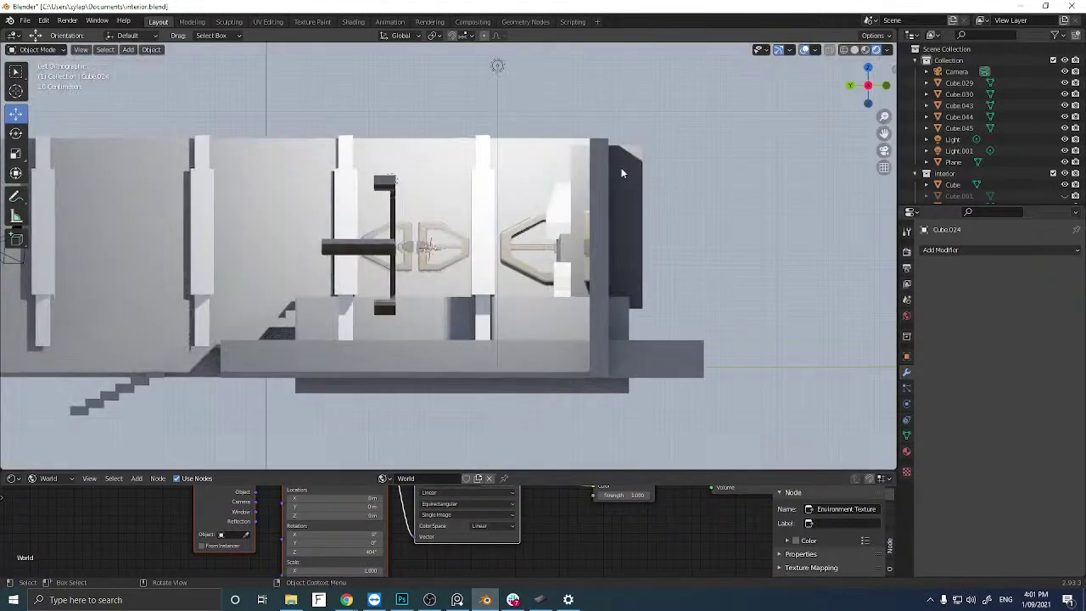
scroll(449, 252, up, 2)
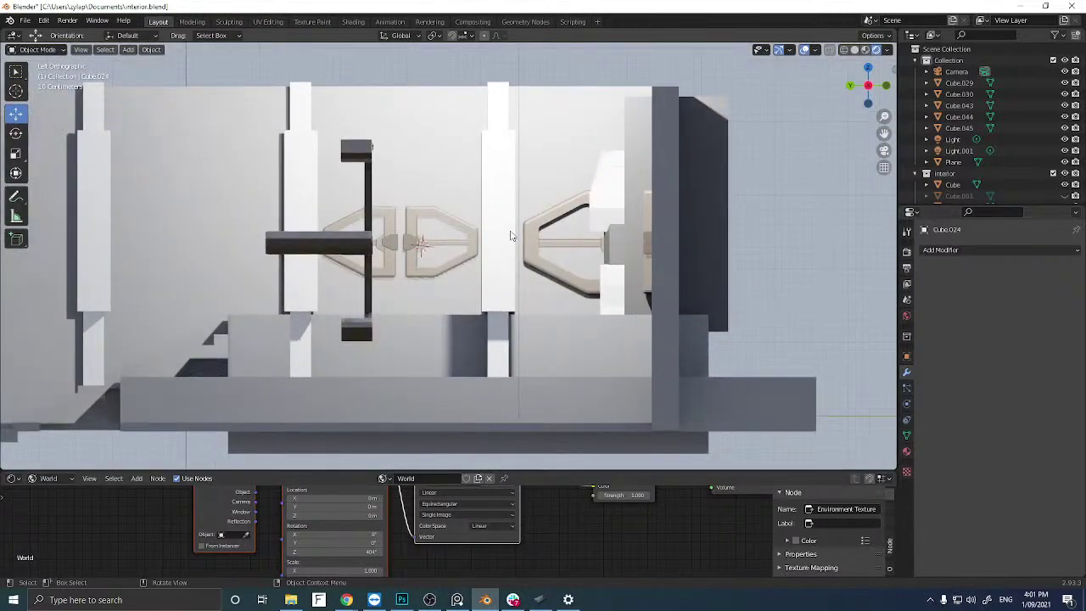
click(537, 237)
key(Delete)
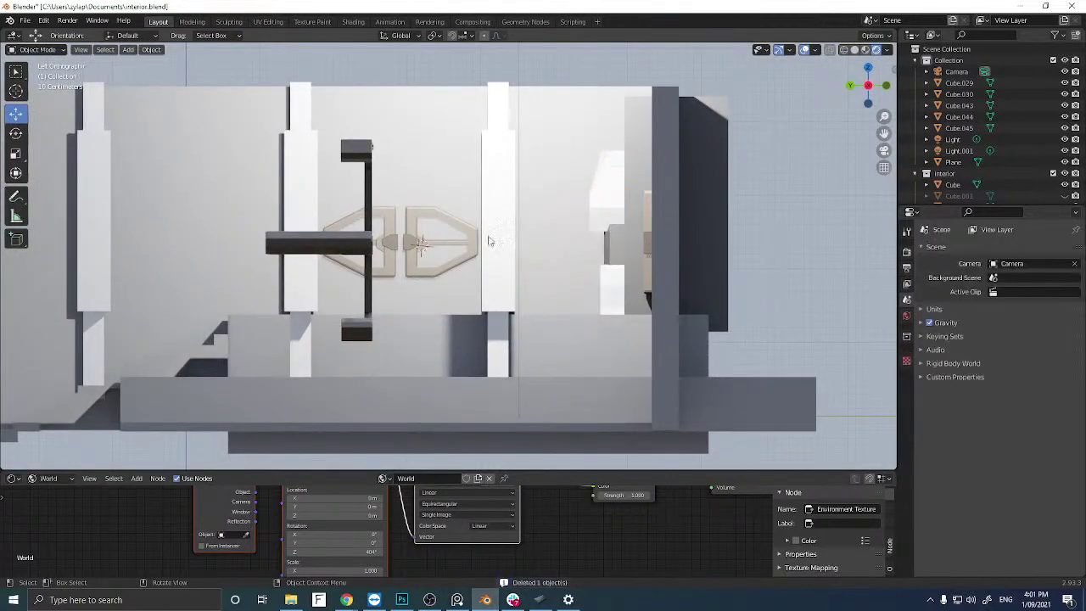
Join the two facing modules into one object and set its origin to the center of mass (volume).
click(475, 240)
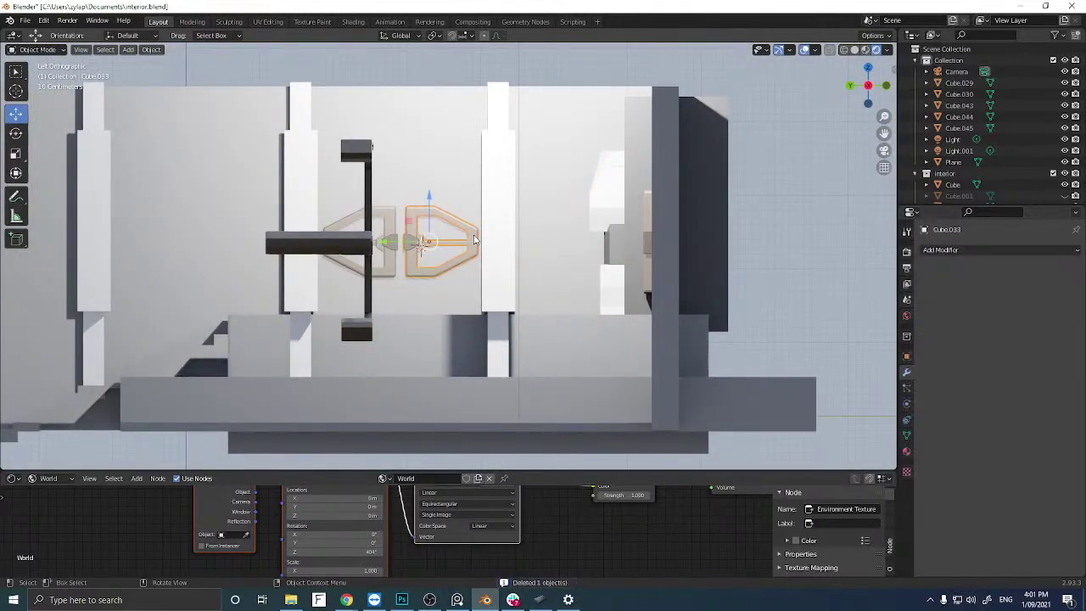
shift+click(387, 222)
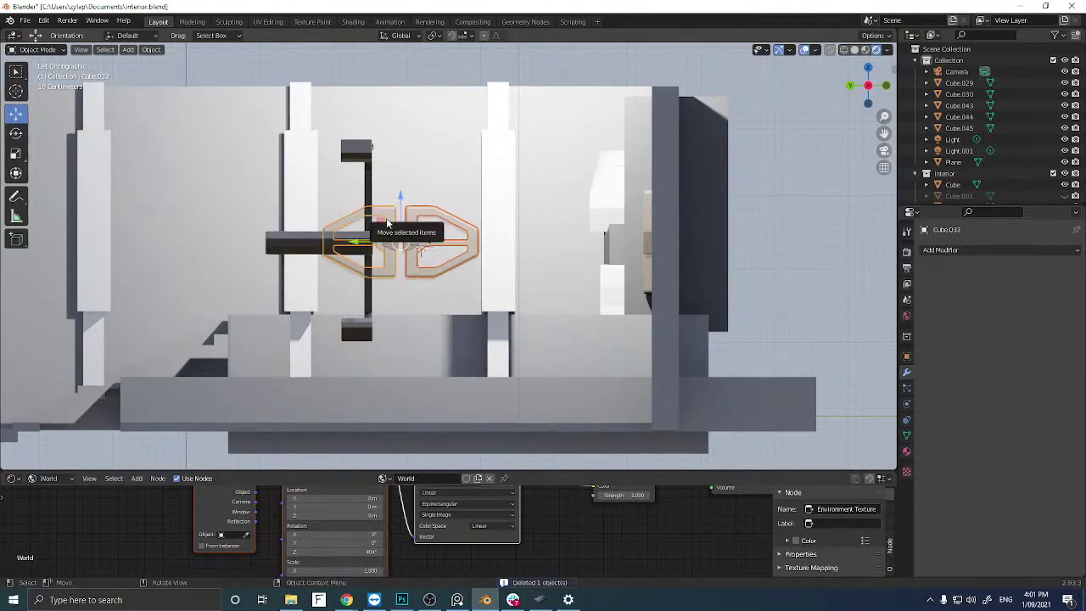
key(ctrl+j)
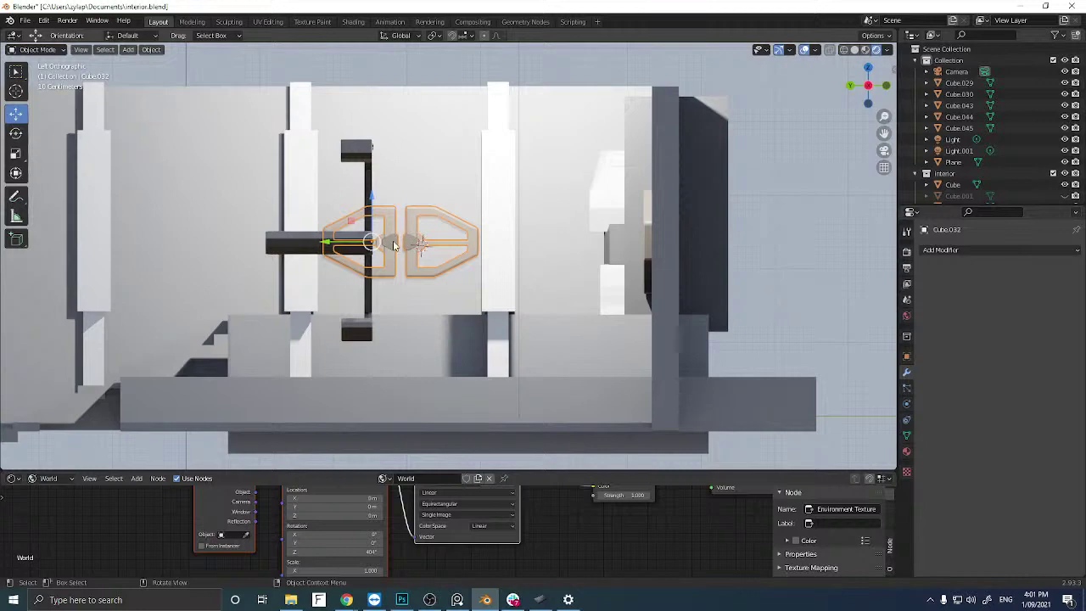
right_click(410, 242)
mouse_move(400, 238)
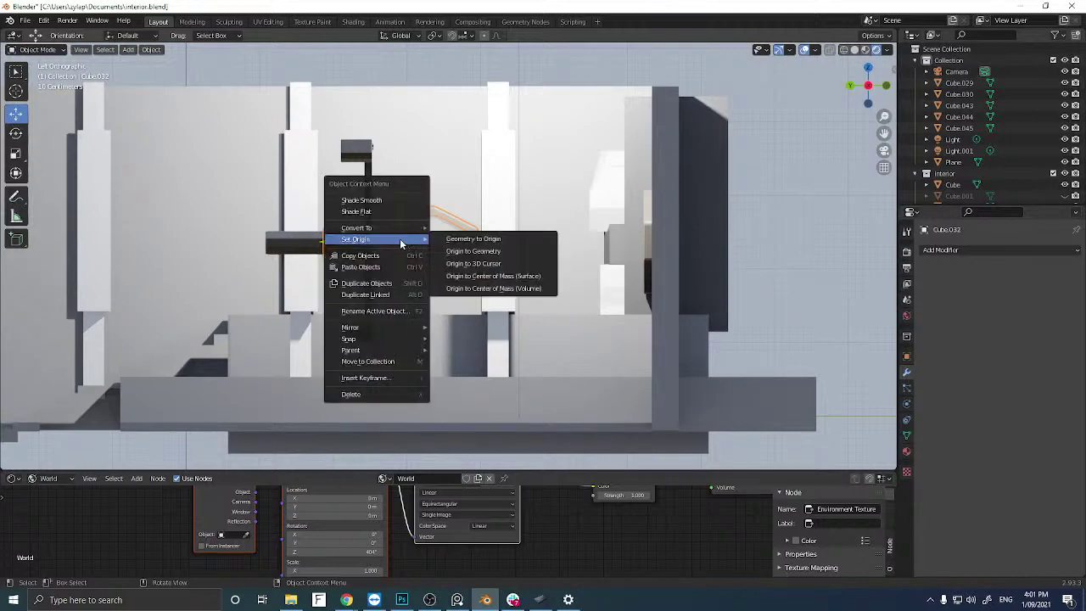
click(466, 289)
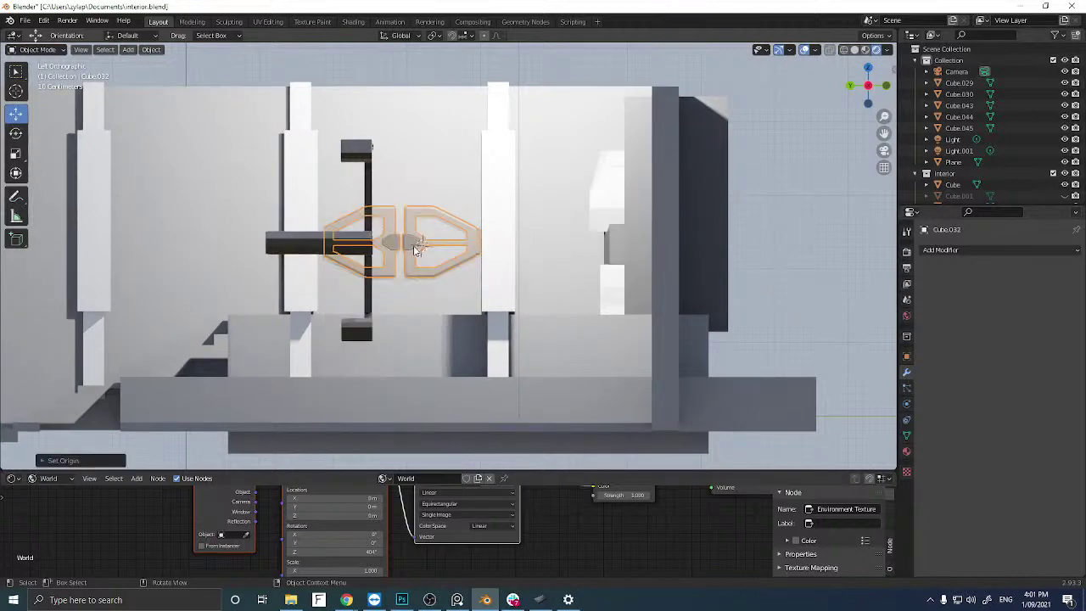
Undo the origin change, the joining of the facing modules and the deletion of the large single module.
scroll(413, 245, down, 5)
middle_drag(413, 245, 458, 288)
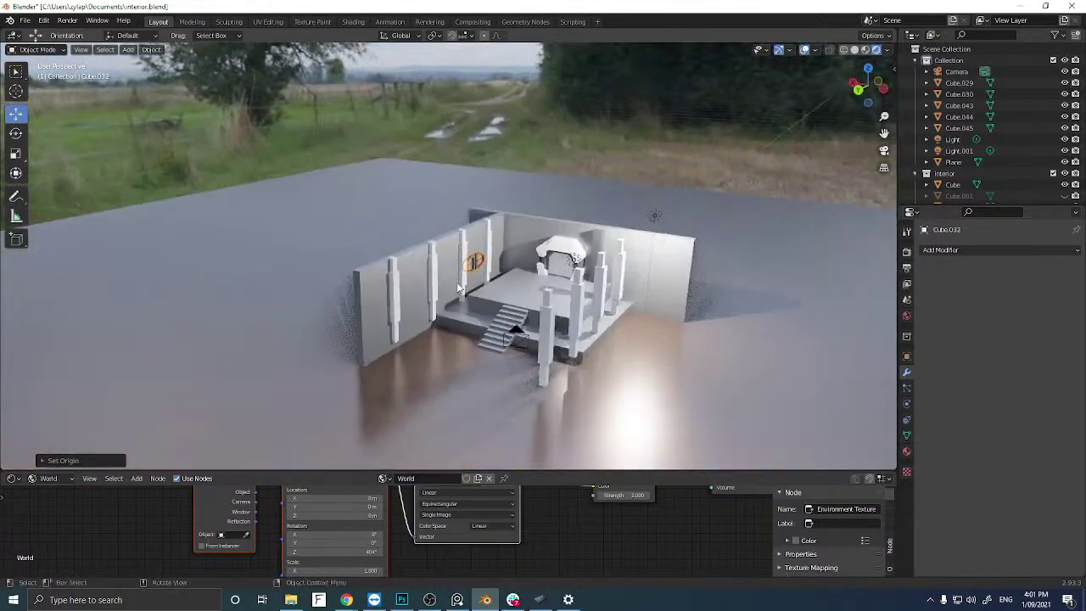
scroll(457, 288, down, 6)
scroll(456, 288, up, 8)
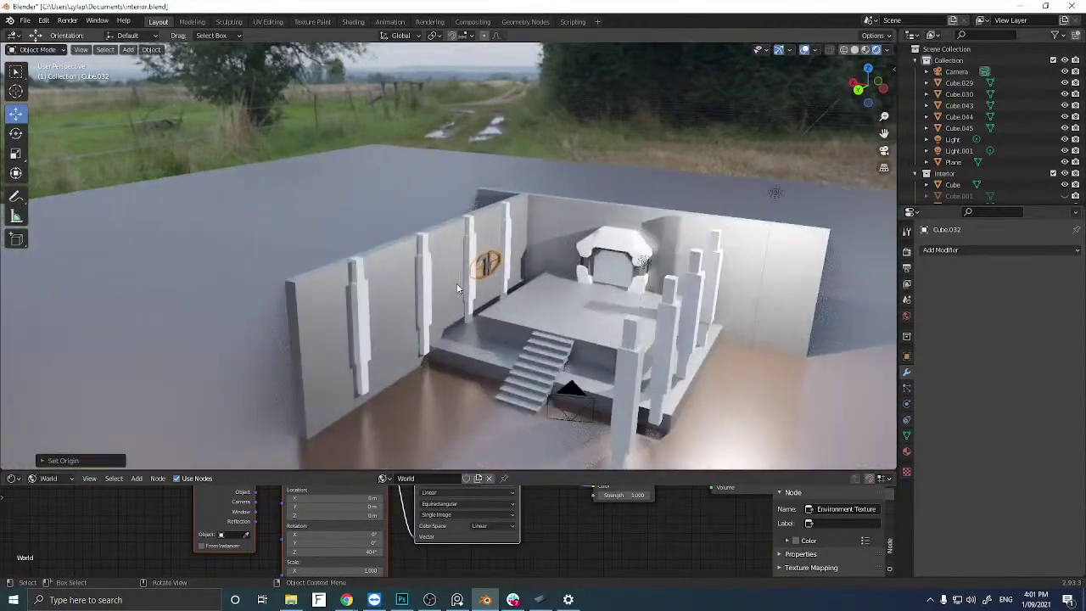
scroll(457, 288, up, 5)
middle_drag(456, 288, 399, 265)
click(376, 285)
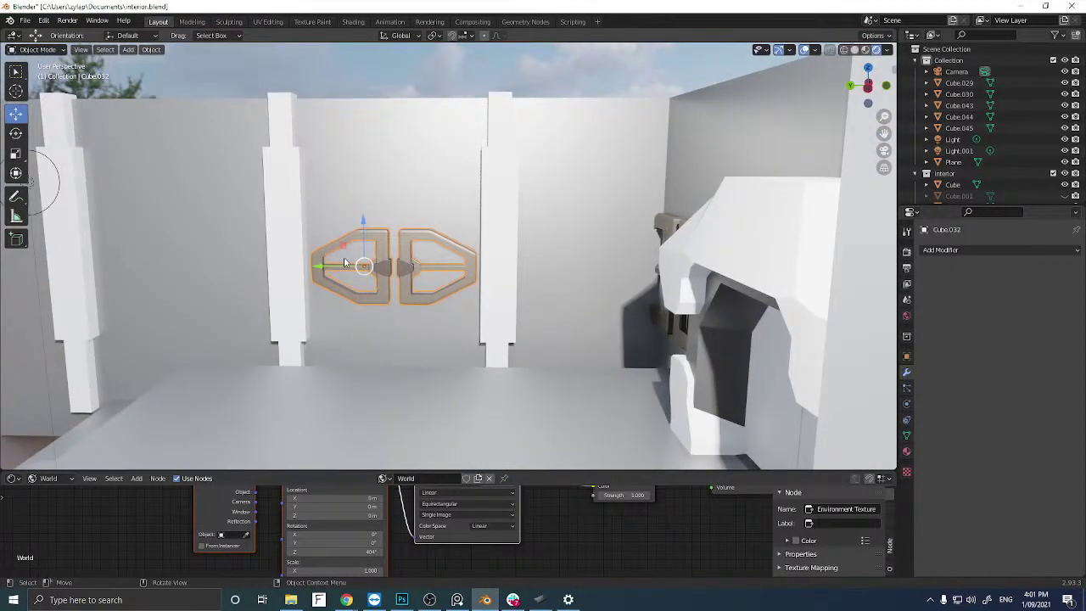
ctrl+click(395, 280)
click(396, 280)
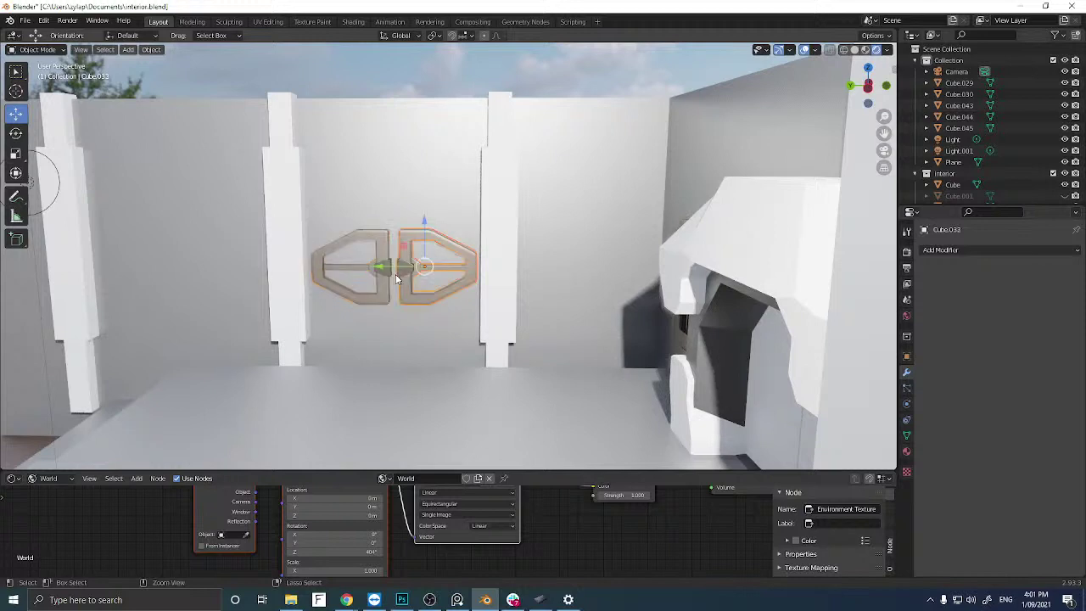
key(alt+a)
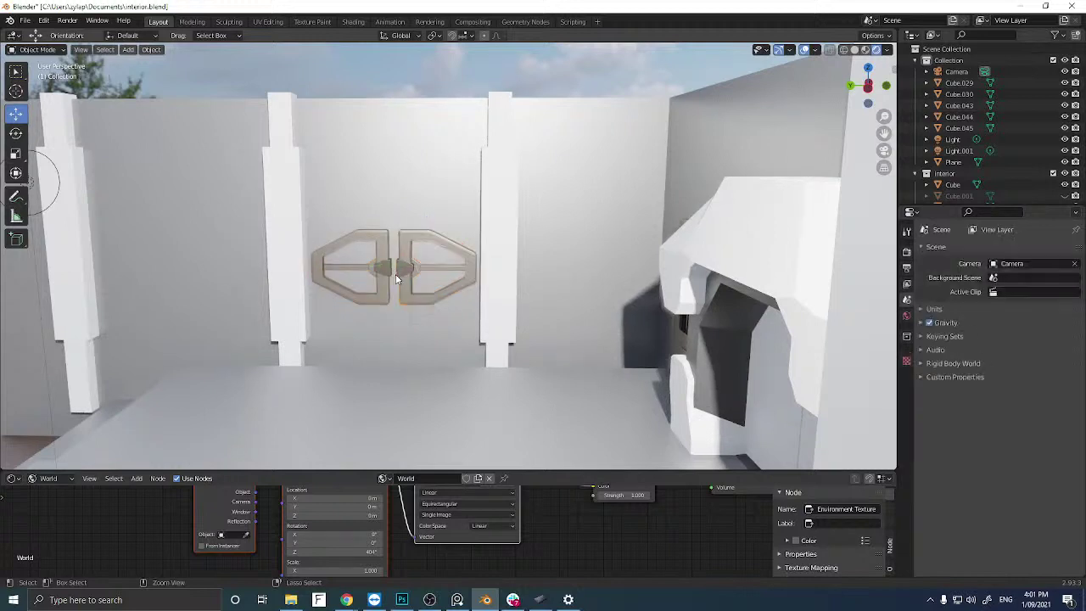
key(alt+h)
middle_drag(389, 272, 426, 275)
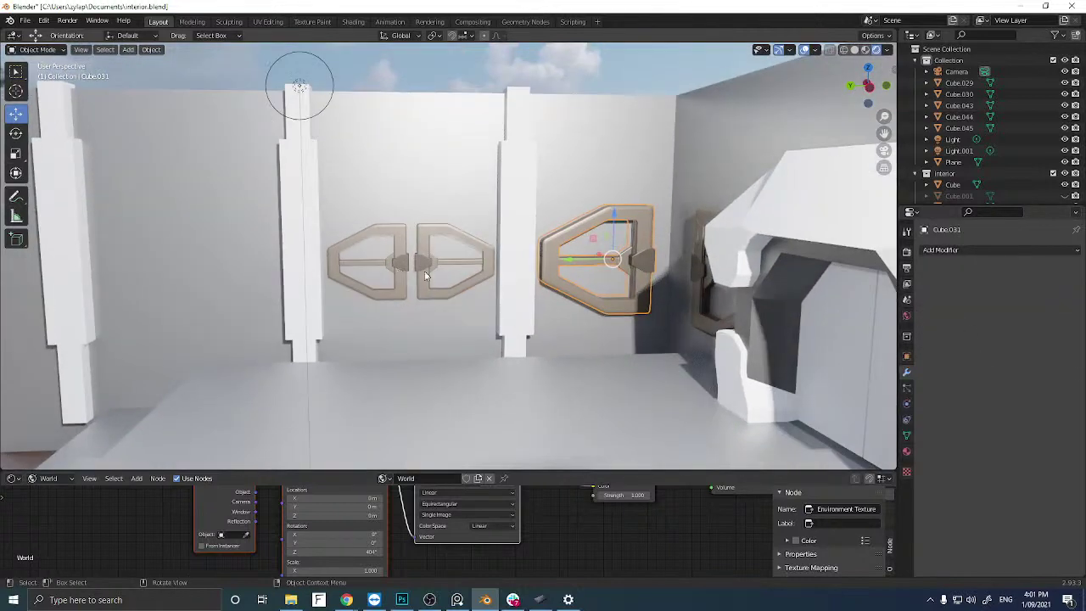
Examine and compare the material settings of the small mirrored module and the large module near the doorway wall.
click(425, 266)
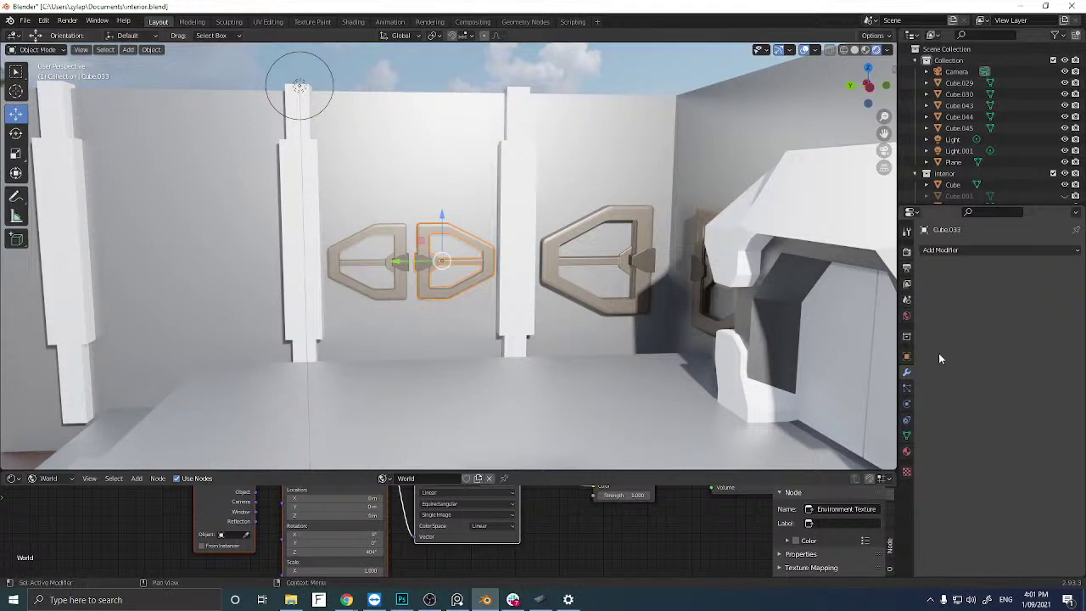
click(906, 452)
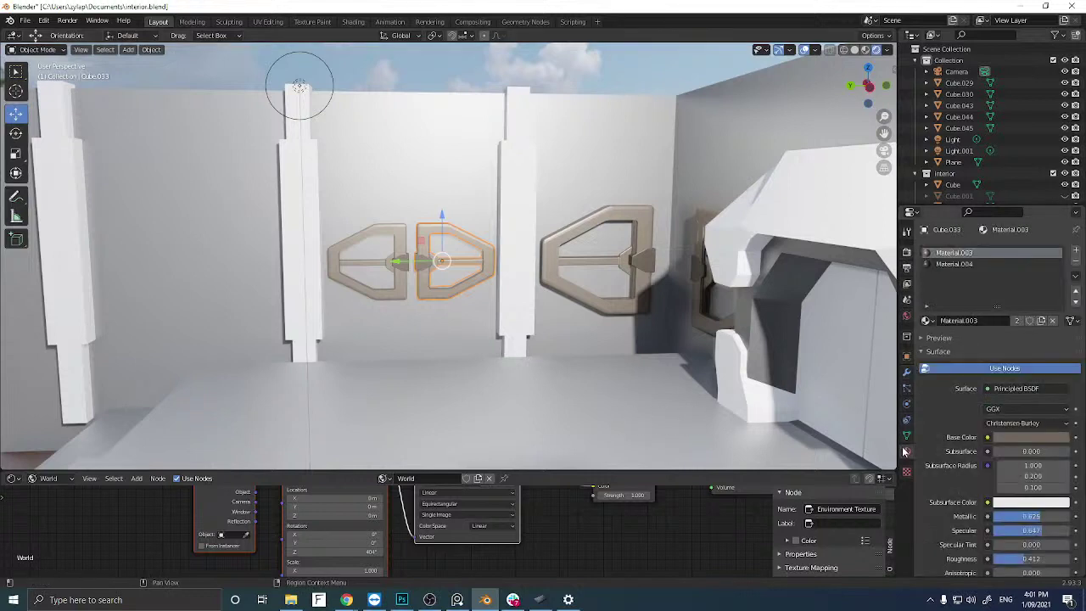
click(549, 269)
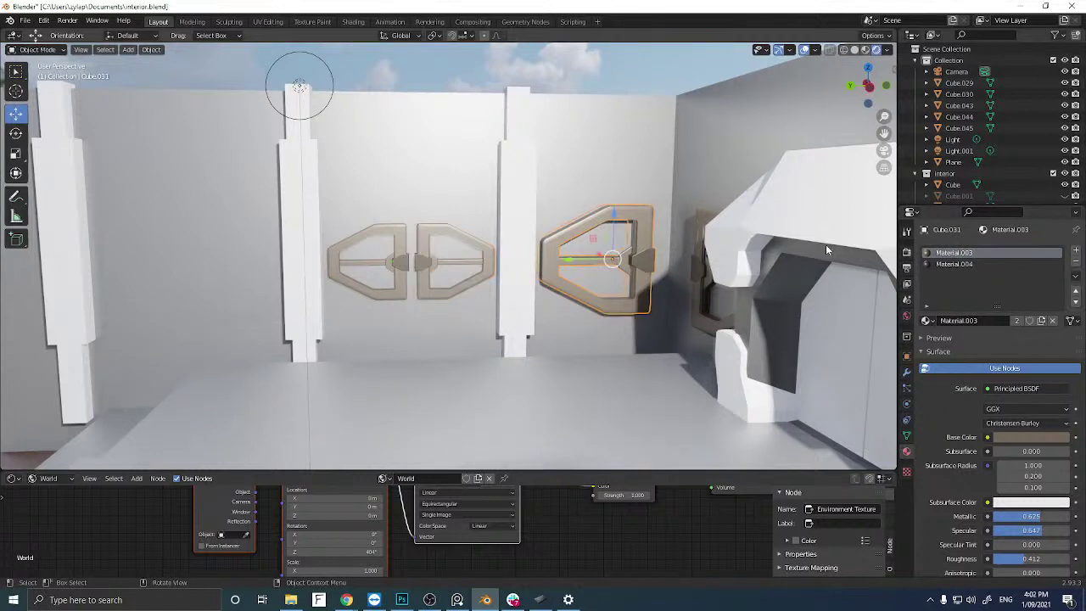
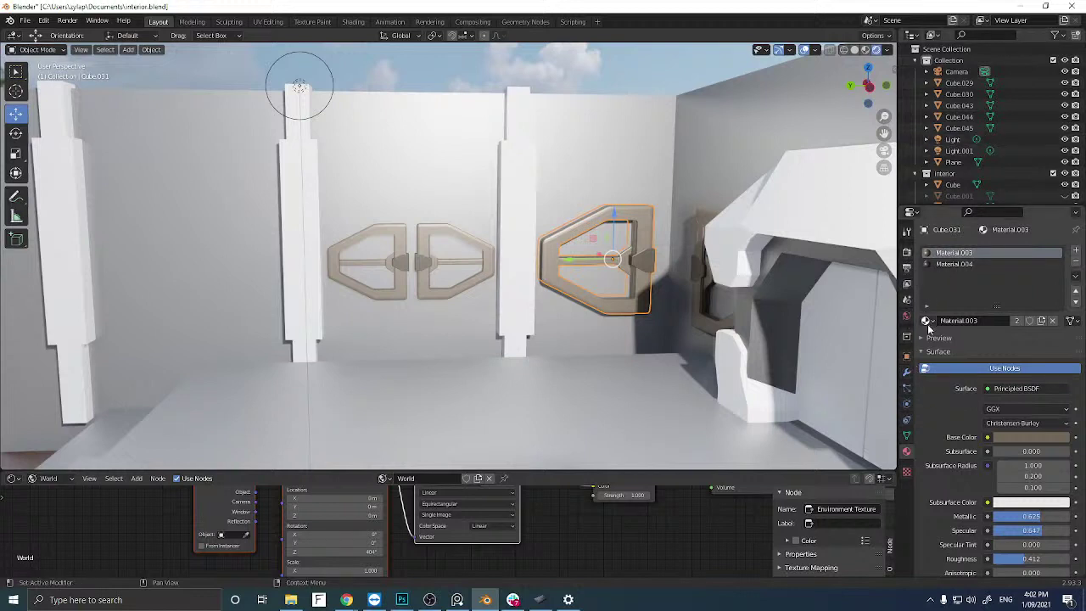
scroll(928, 325, down, 3)
scroll(928, 324, up, 3)
click(491, 258)
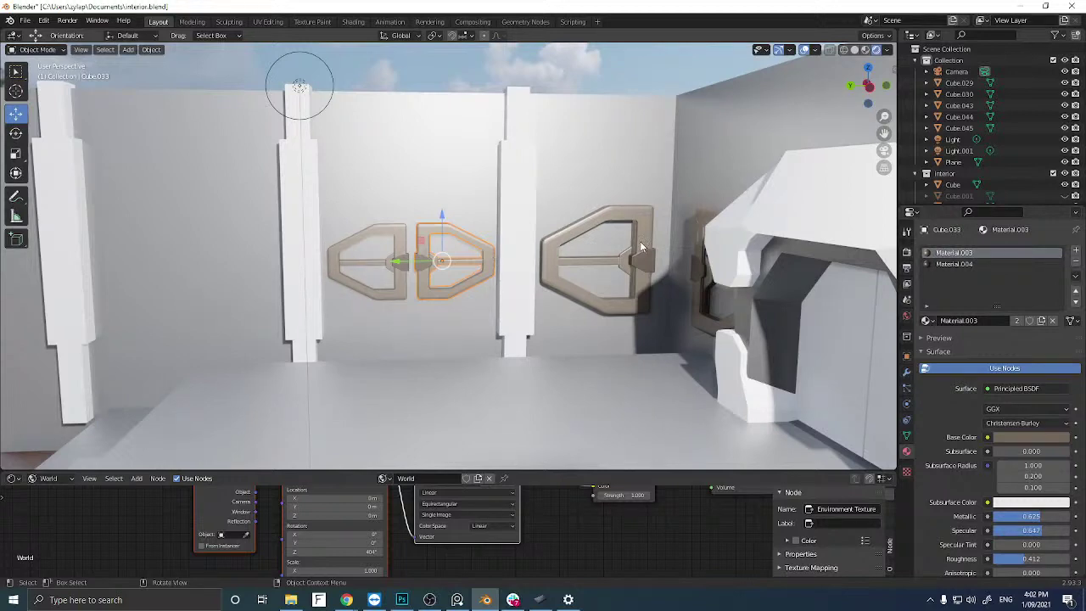
Delete the large single module between the last pillar and the doorway wall.
middle_drag(642, 246, 562, 236)
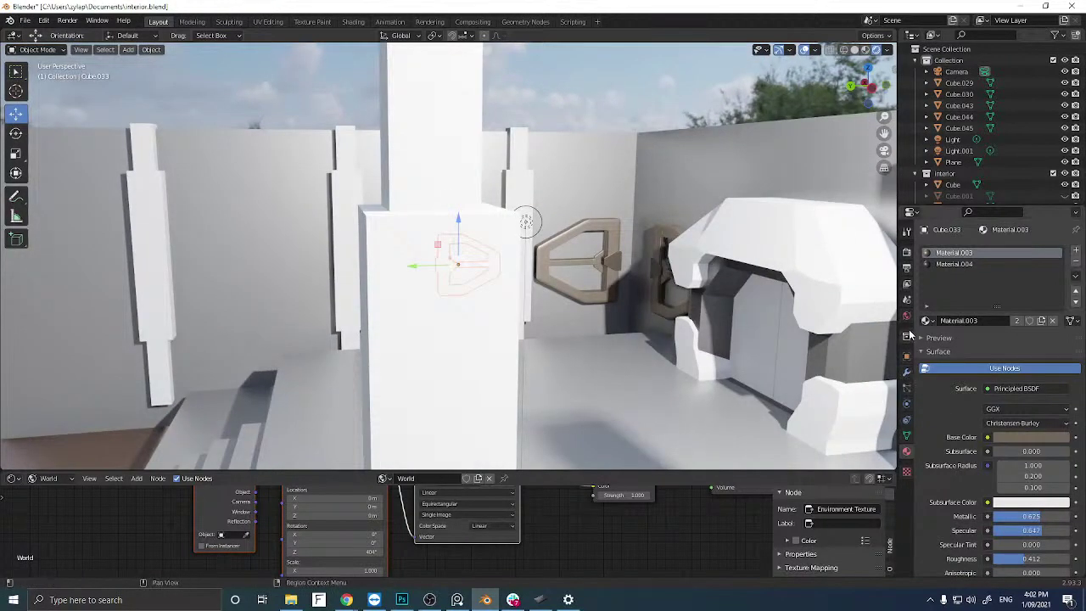
scroll(950, 351, down, 2)
scroll(950, 351, down, 3)
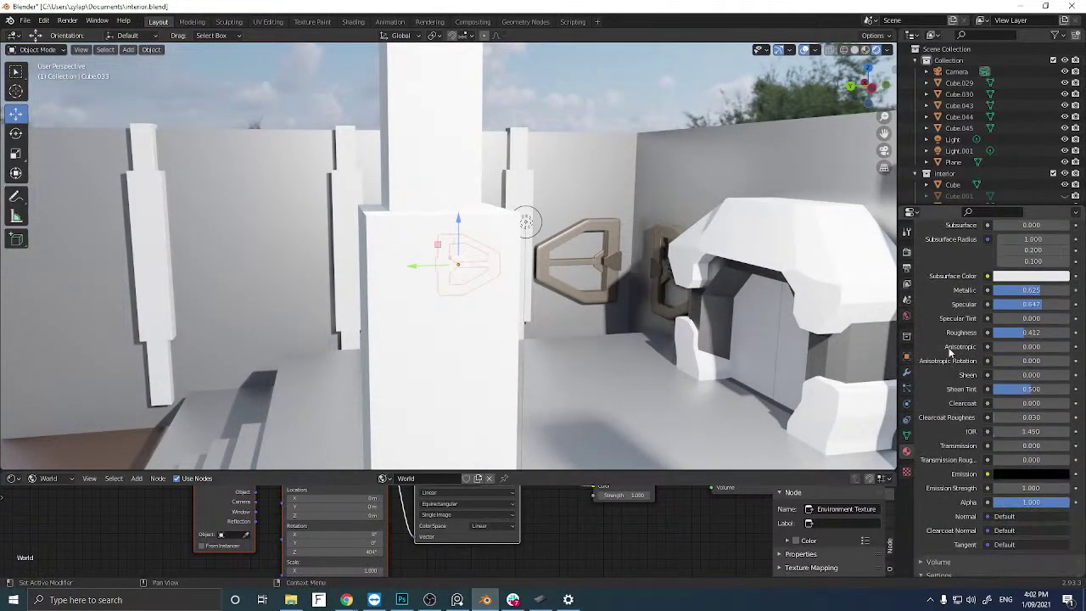
scroll(949, 356, up, 5)
middle_drag(543, 254, 568, 294)
scroll(418, 305, up, 5)
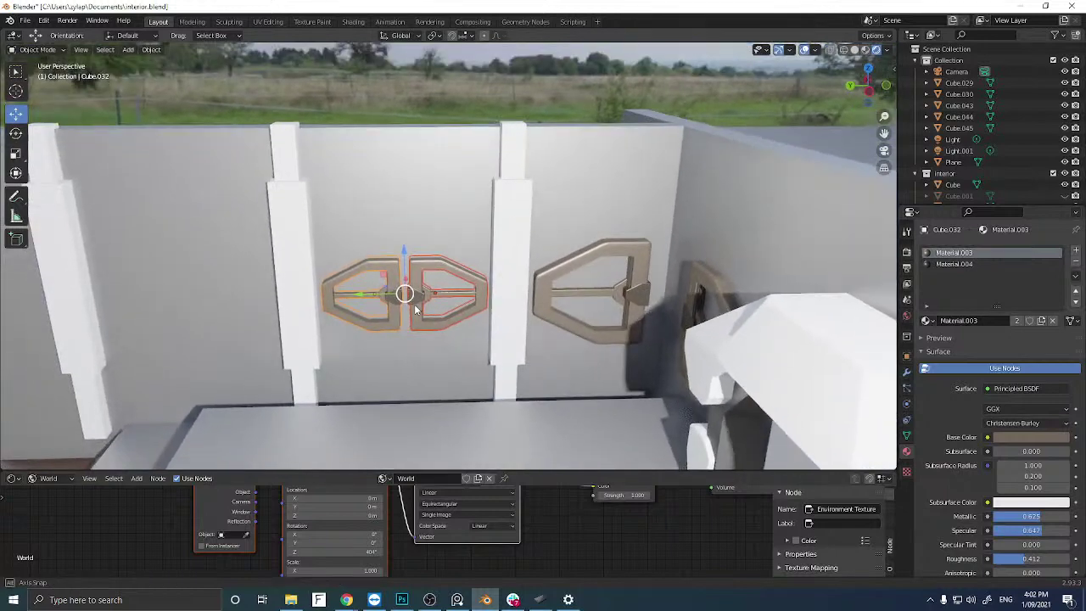
click(569, 295)
key(Delete)
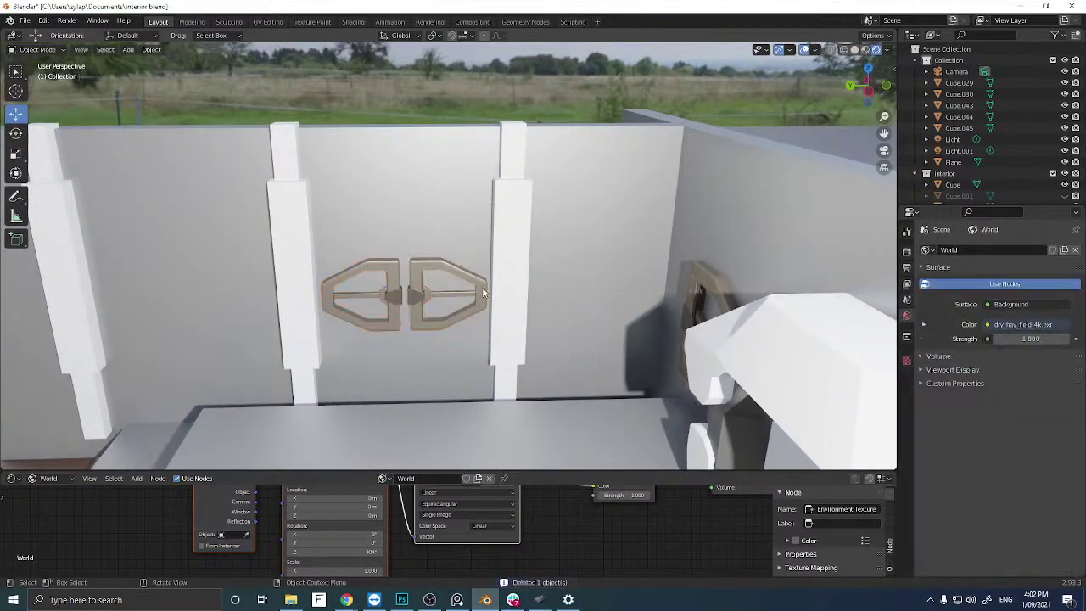
Make a linked duplicate of the two facing modules and move it along Y into the bay beside the doorway wall.
click(451, 314)
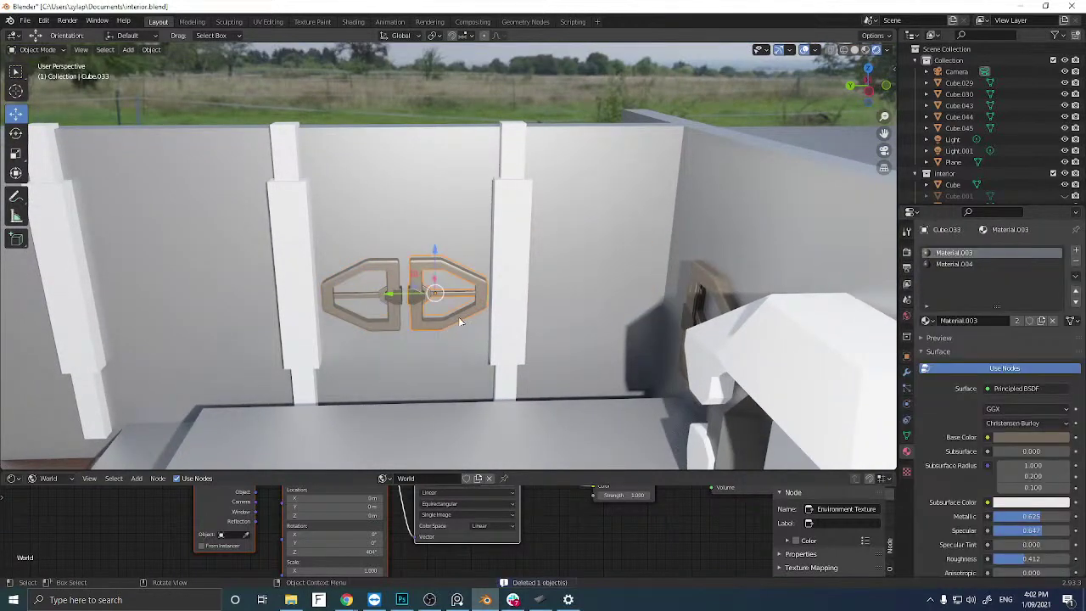
shift+click(386, 292)
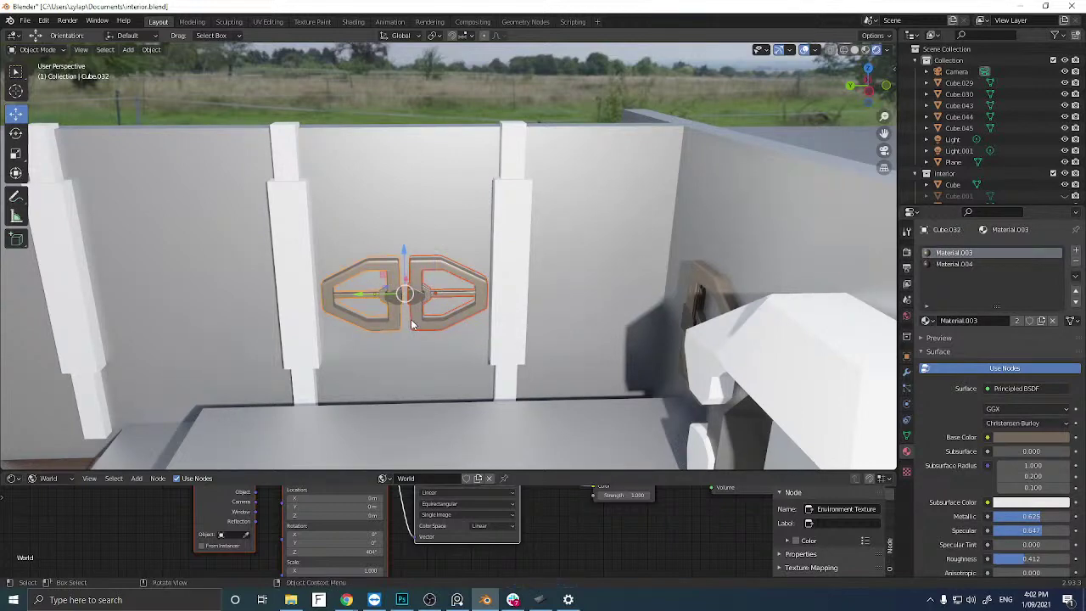
key(alt+d)
right_click(379, 305)
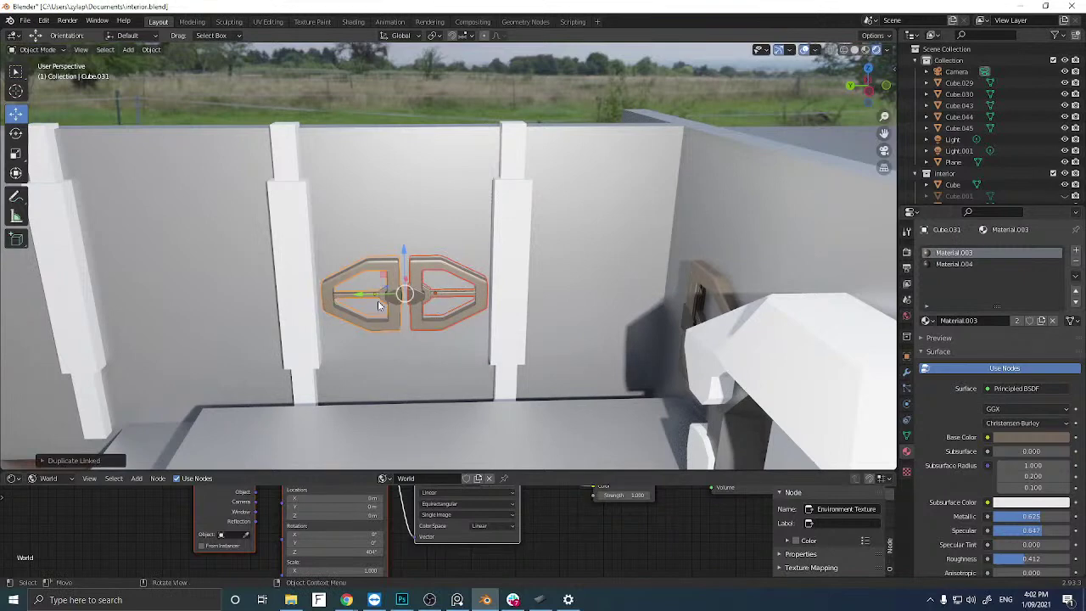
drag(371, 298, 564, 296)
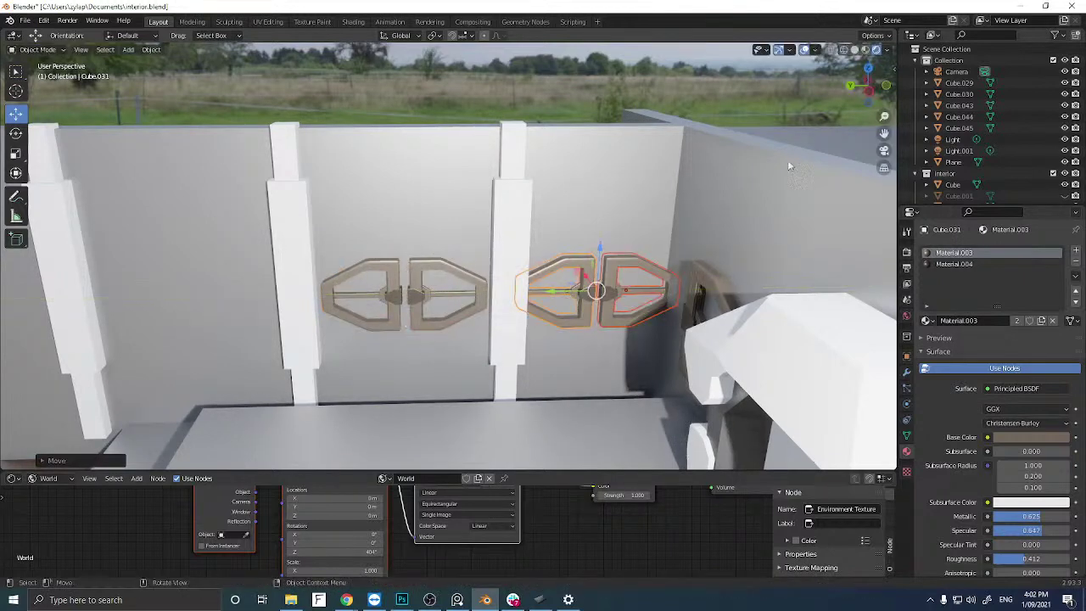
click(869, 93)
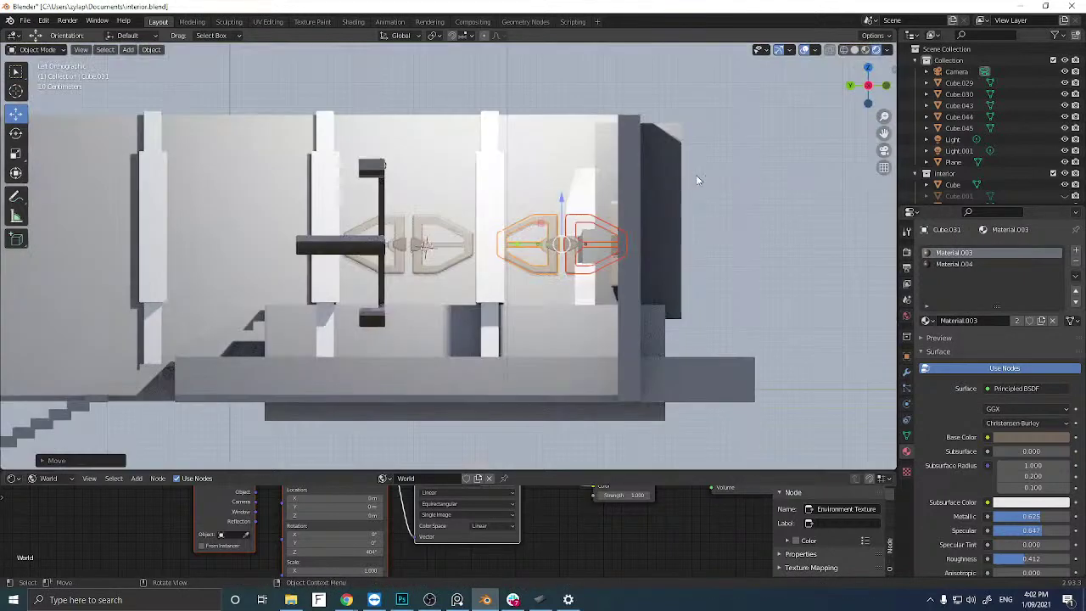
key(g)
key(y)
click(517, 247)
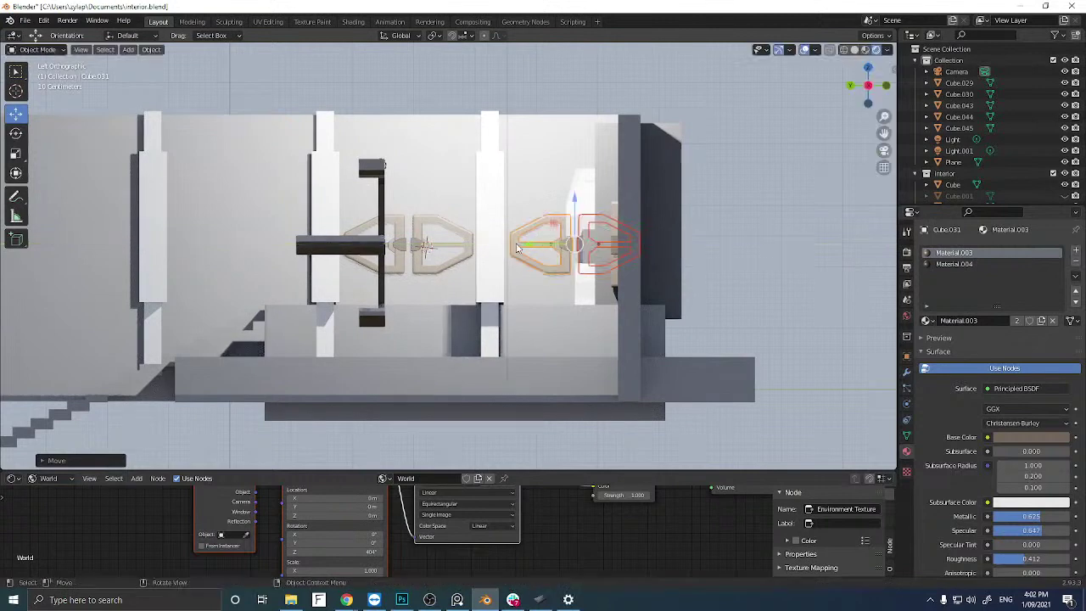
Make another linked duplicate of the original facing pair and move it along Y into the next bay away from the doorway.
click(424, 244)
shift+click(400, 231)
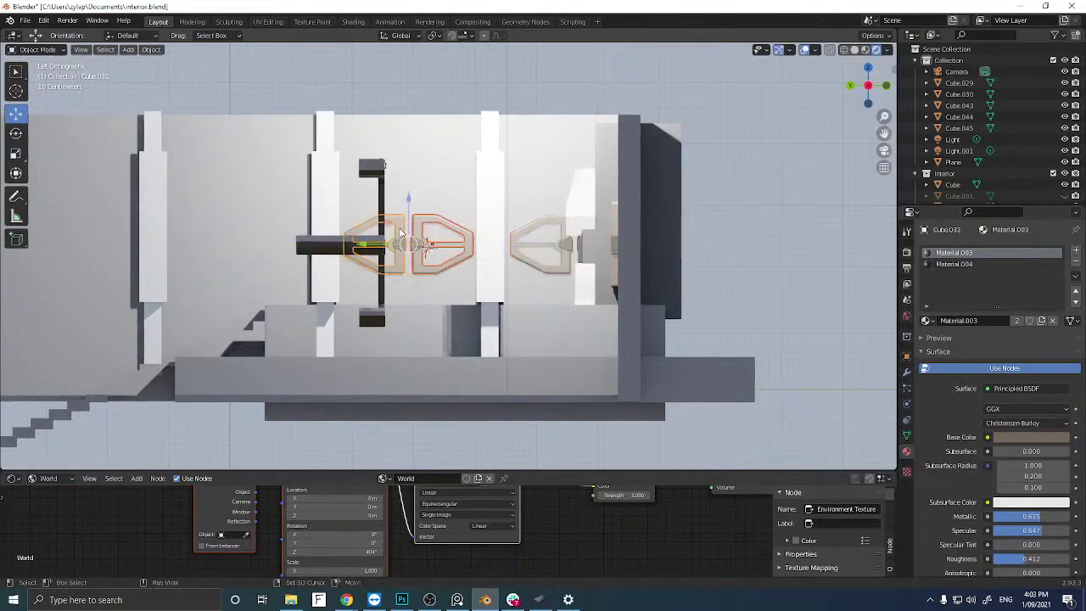
key(alt+d)
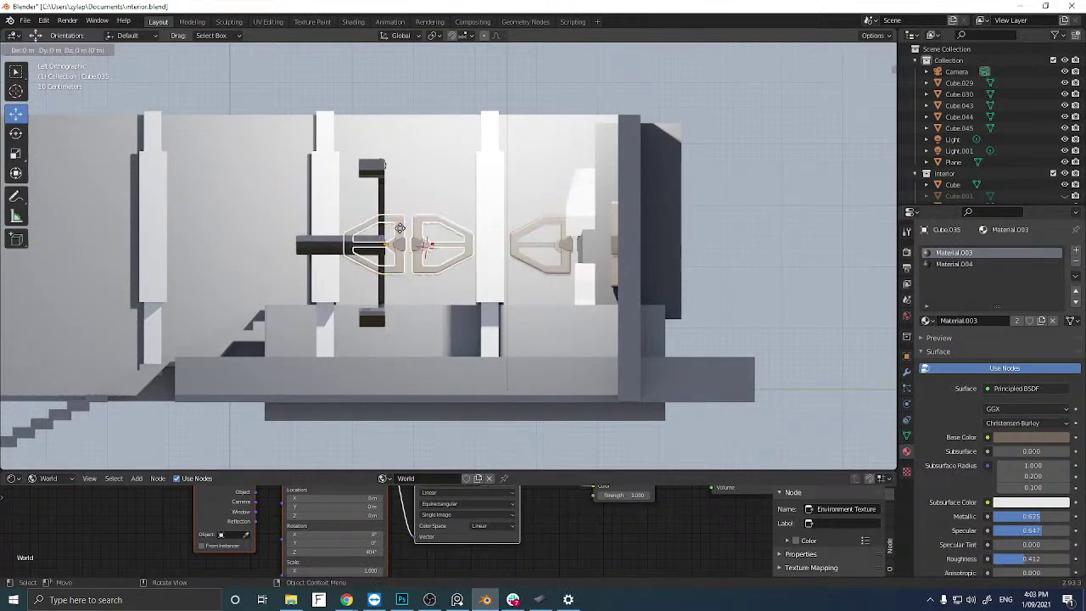
key(Escape)
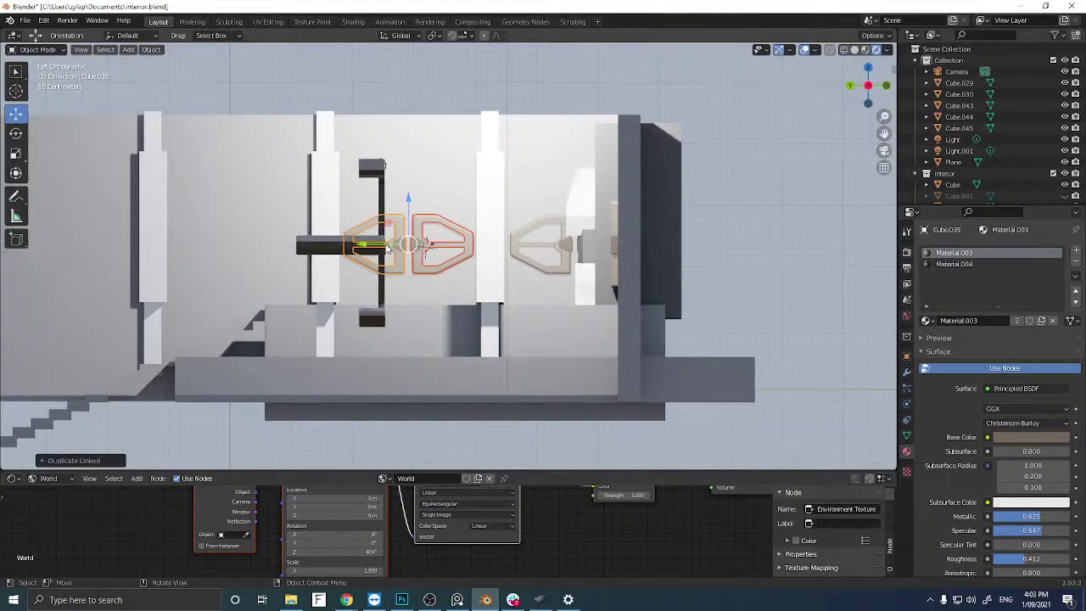
key(g)
key(y)
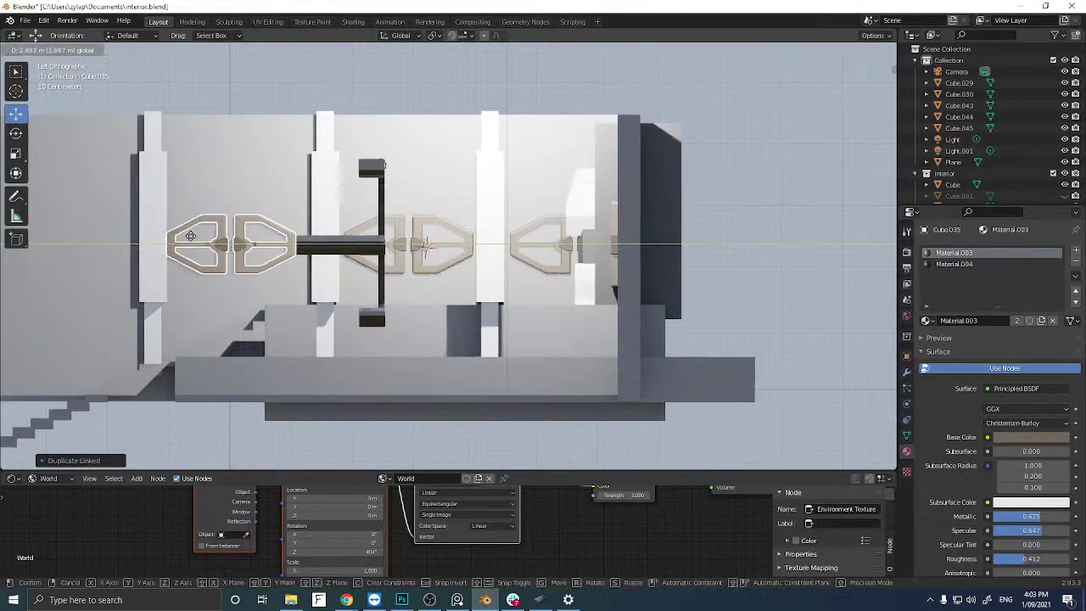
click(197, 242)
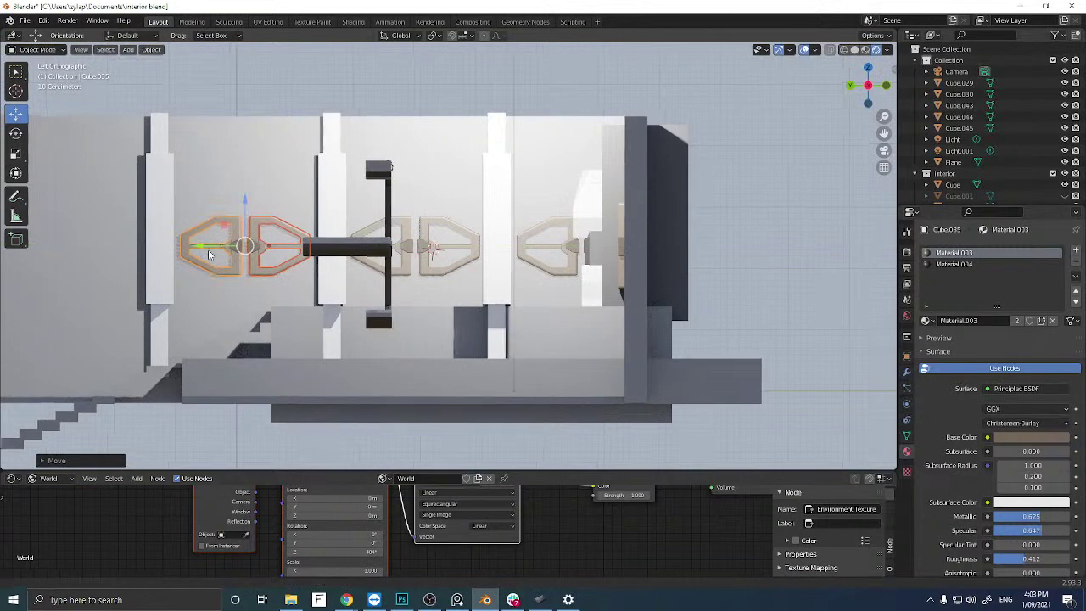
Make a linked duplicate of the newest module pair and move it about 2.83 m along Y into the bay before the end pillar.
shift+middle_drag(209, 255, 477, 250)
key(g)
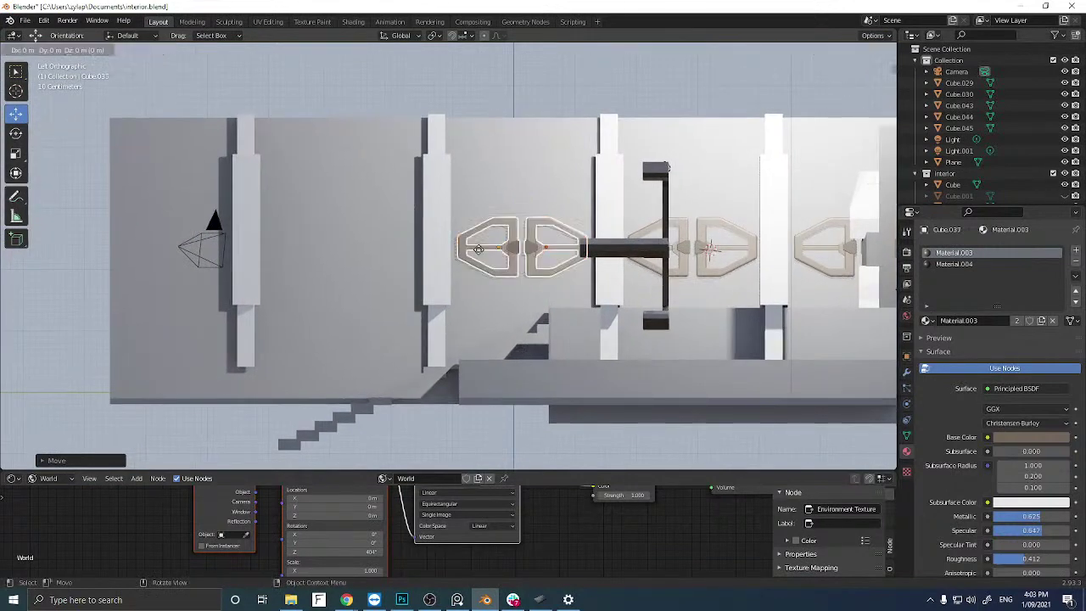
right_click(479, 249)
key(alt+d)
key(y)
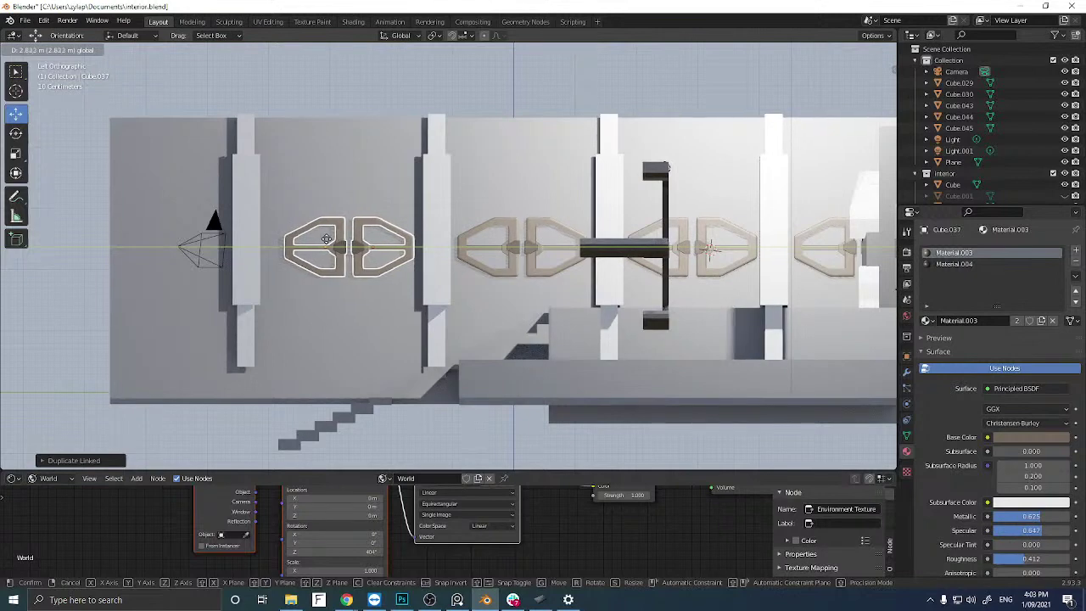
click(326, 239)
Move the overlapping end pillars nearest the camera together along Y, closer to the last module pair.
click(223, 234)
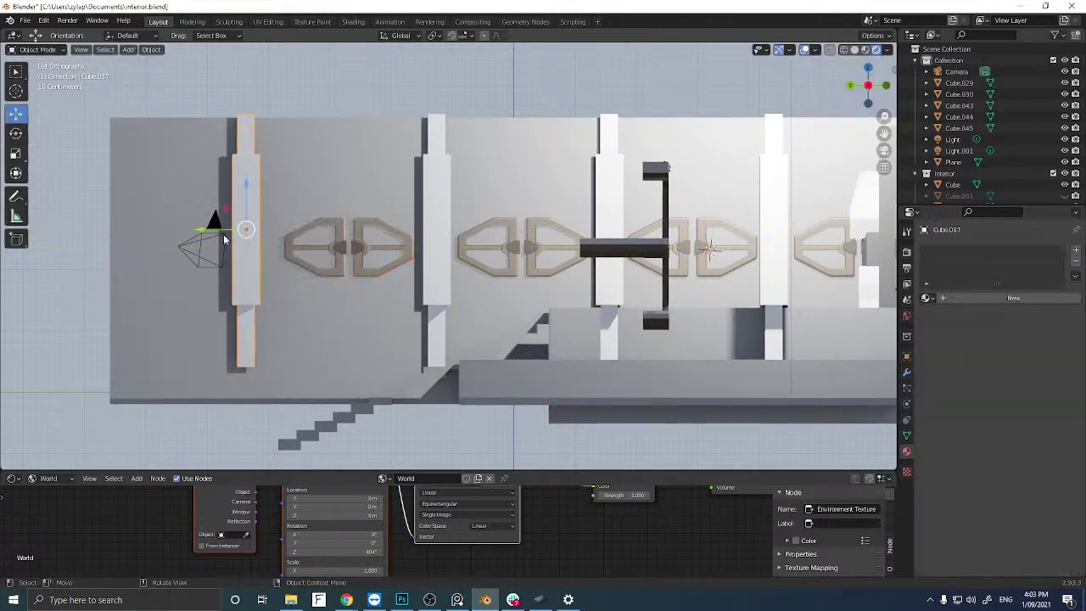
drag(221, 234, 235, 229)
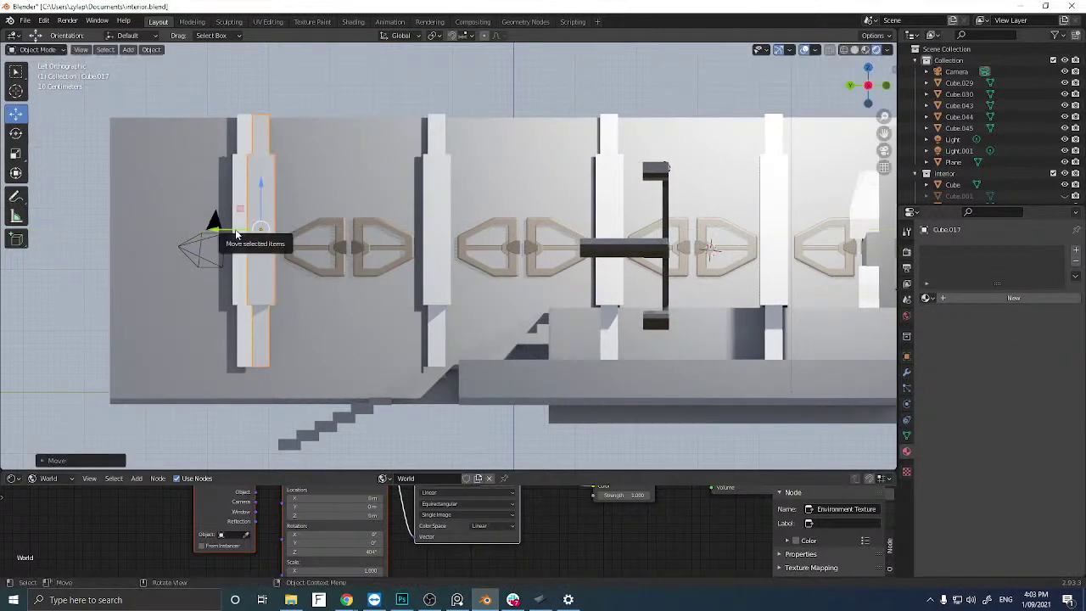
key(ctrl+z)
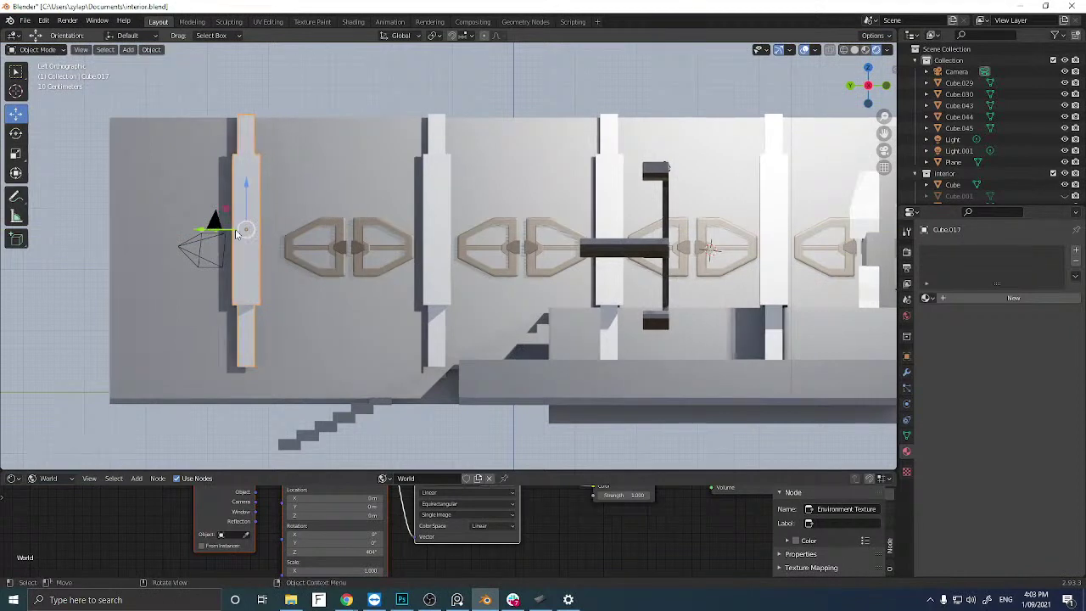
click(253, 196)
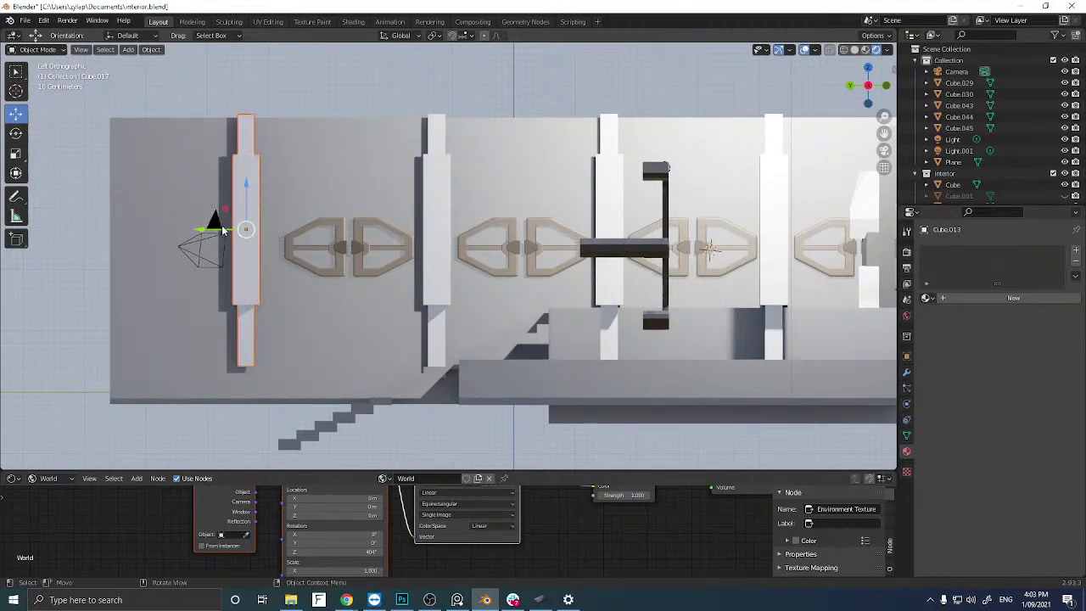
drag(221, 229, 239, 229)
click(311, 229)
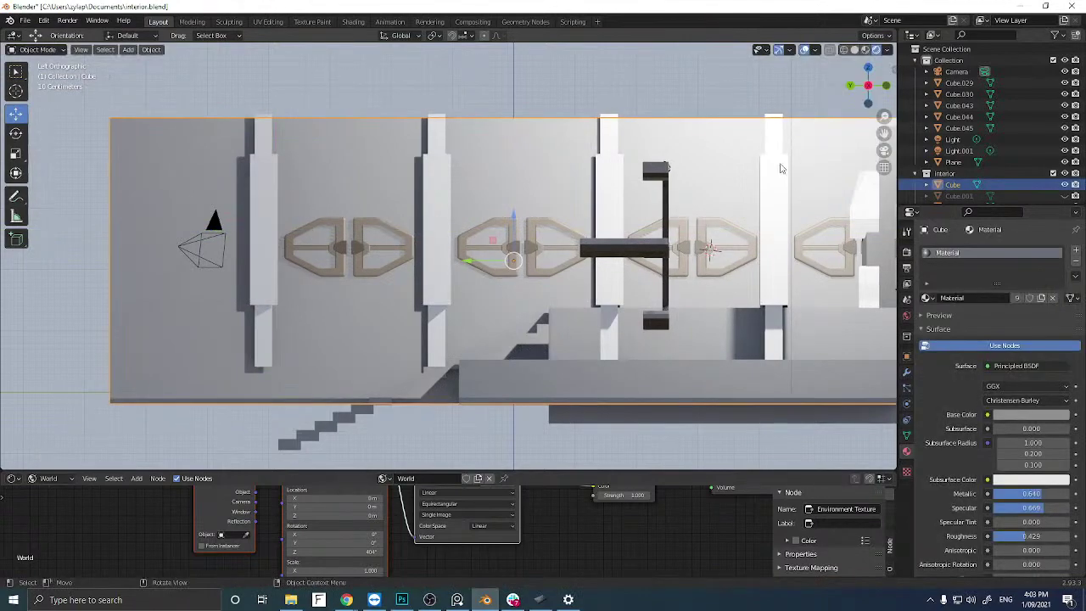
Switch to the camera view and unhide all hidden objects, including the ceiling.
click(885, 151)
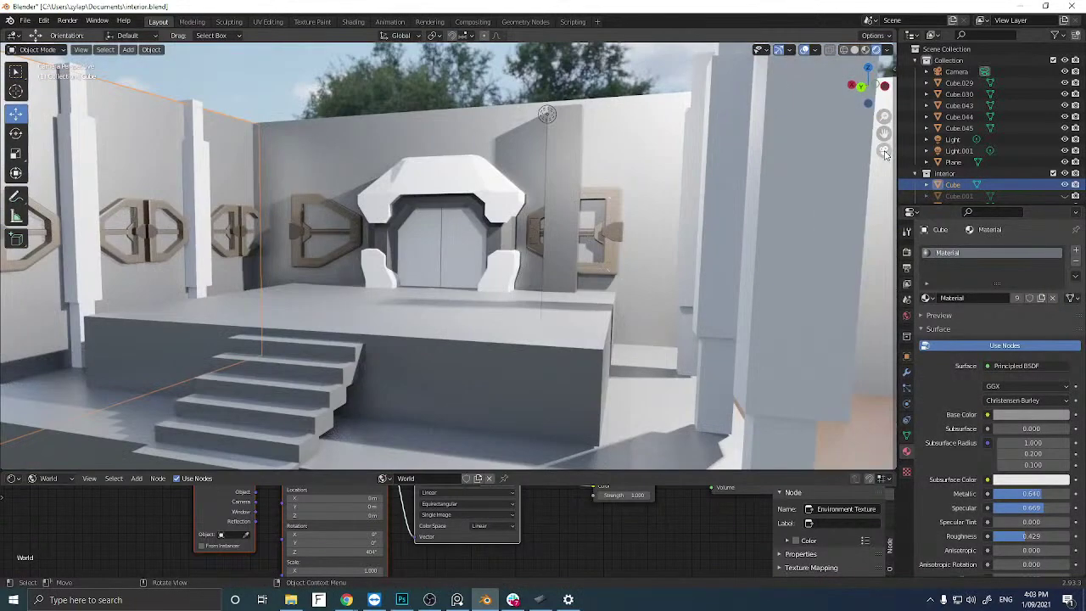
click(884, 151)
click(885, 151)
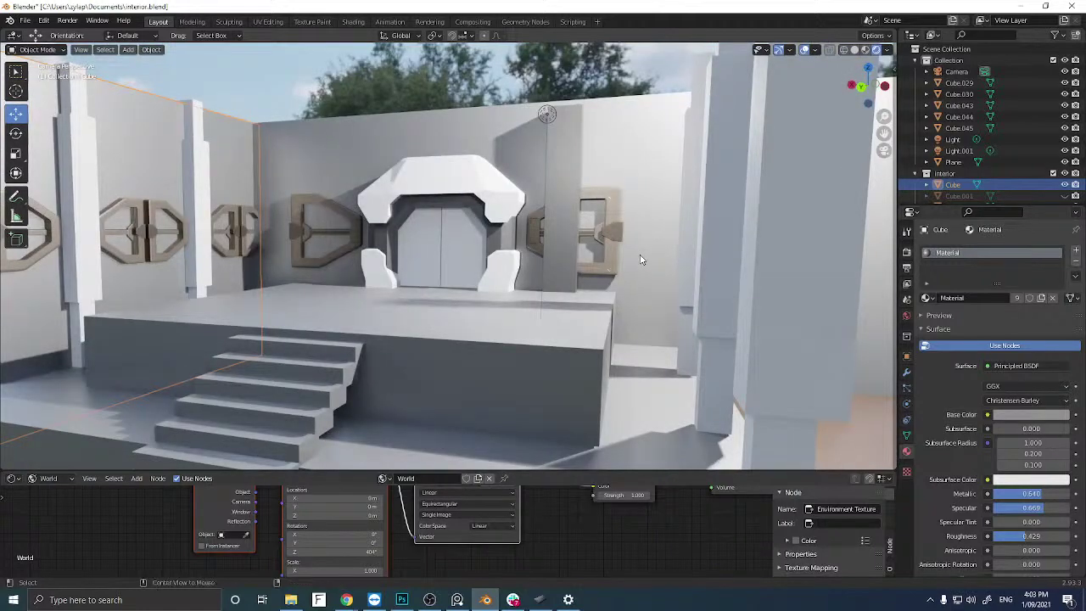
key(alt+h)
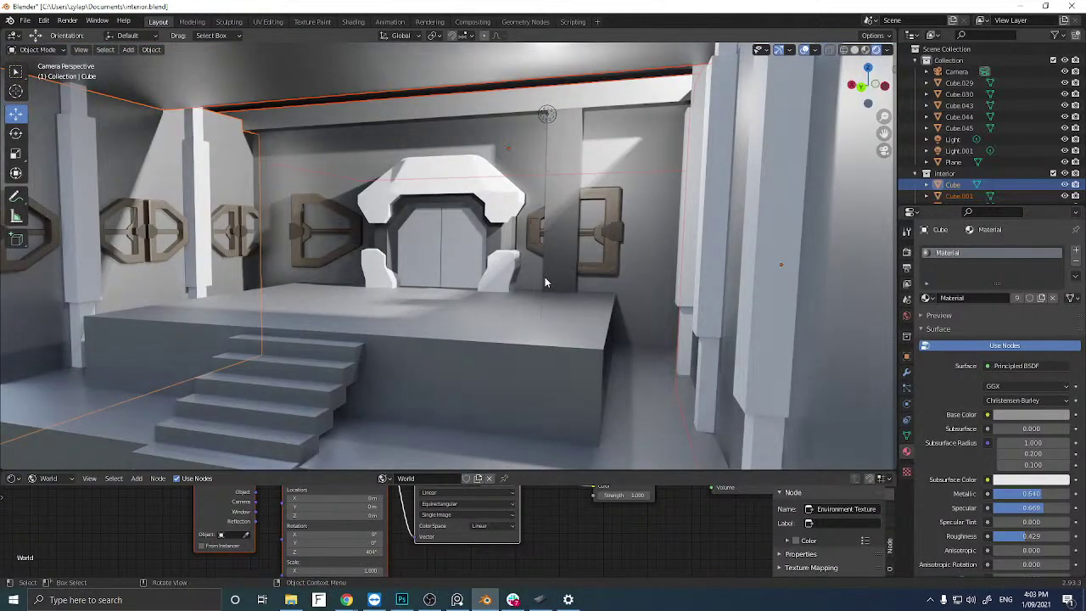
Select the modules in all the bays of the side wall and shift them along X to adjust their depth against the wall.
key(KP_0)
middle_drag(559, 273, 556, 331)
scroll(189, 270, up, 5)
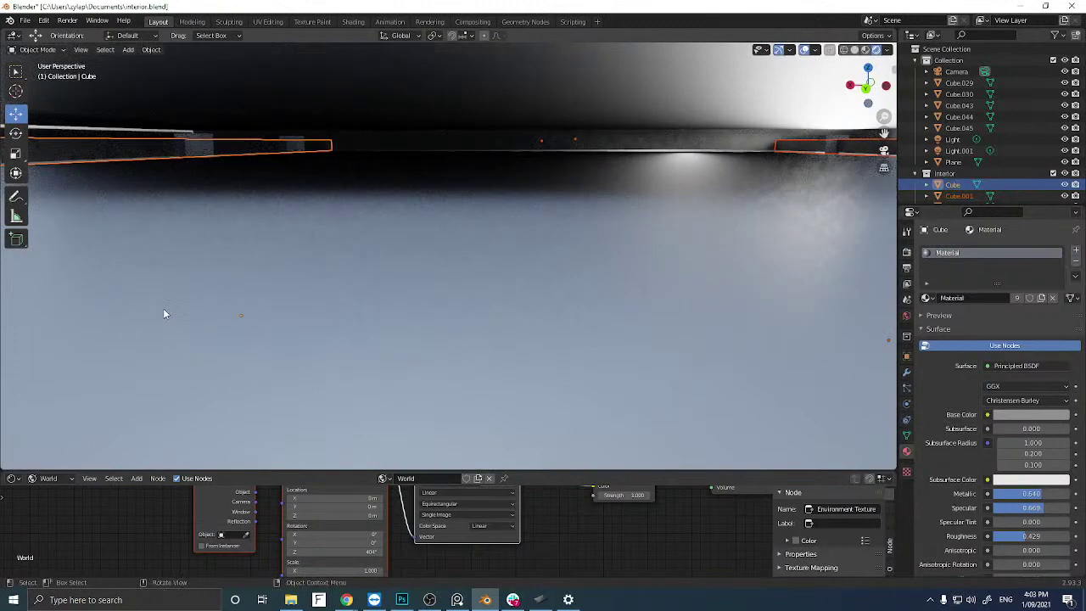
scroll(159, 308, down, 5)
click(174, 309)
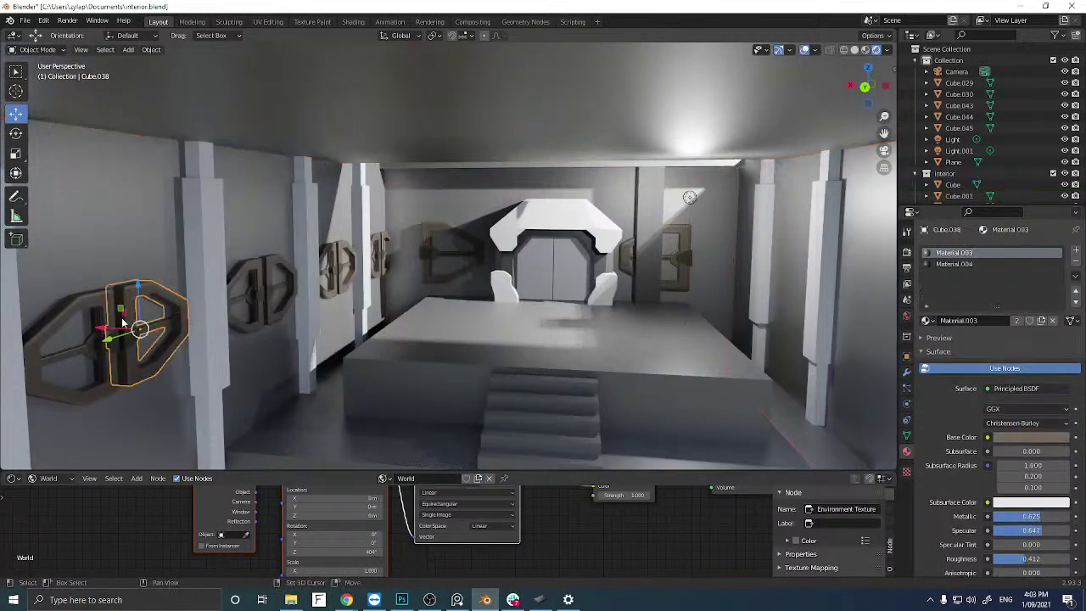
shift+click(95, 308)
shift+click(259, 283)
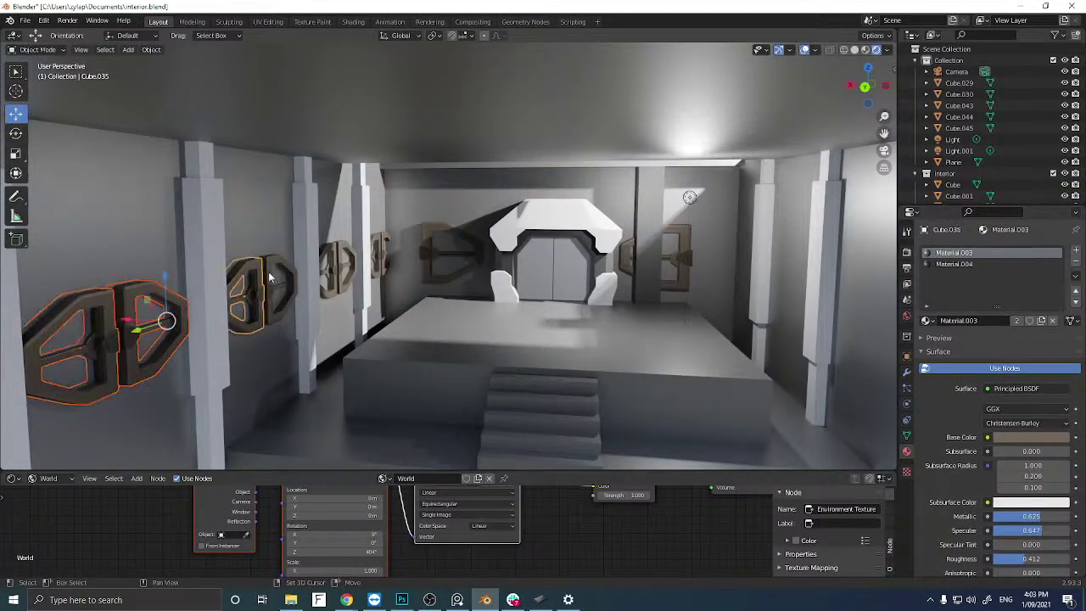
shift+click(273, 268)
shift+click(336, 257)
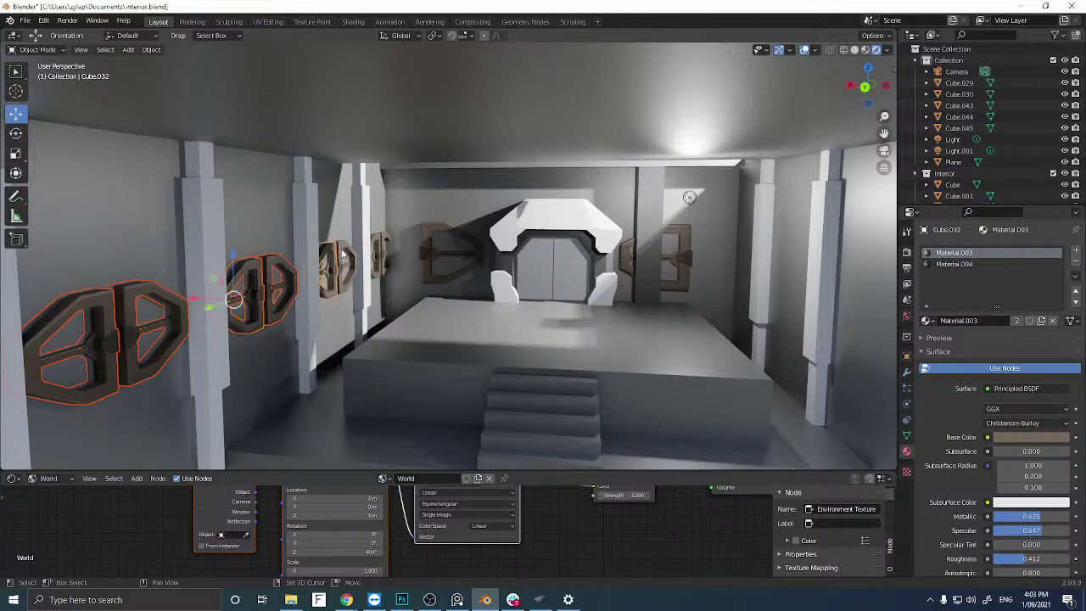
shift+click(348, 255)
shift+click(384, 240)
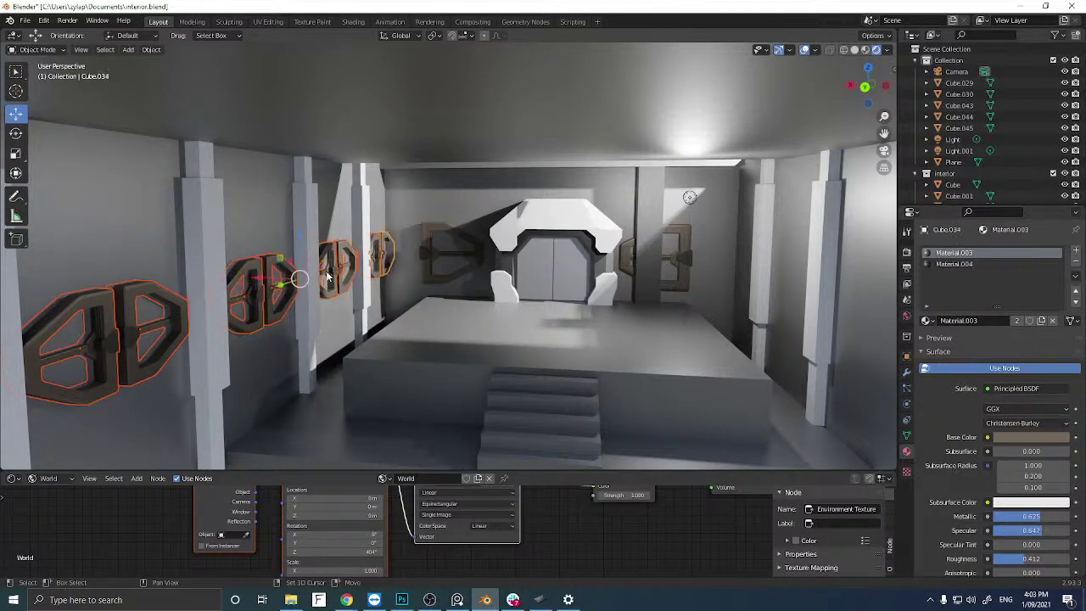
key(KP_Decimal)
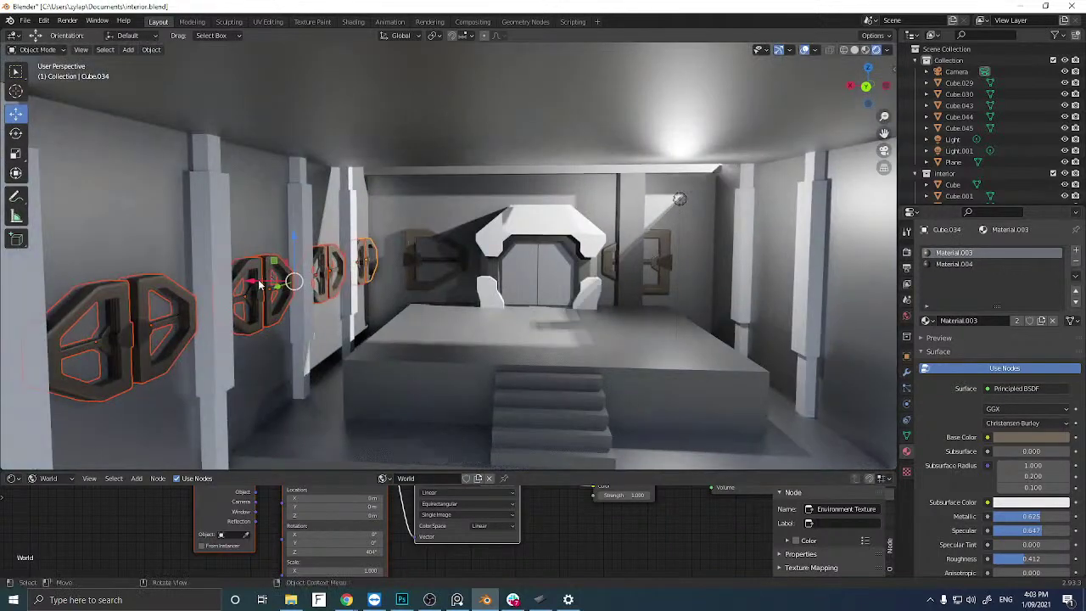
key(g)
key(x)
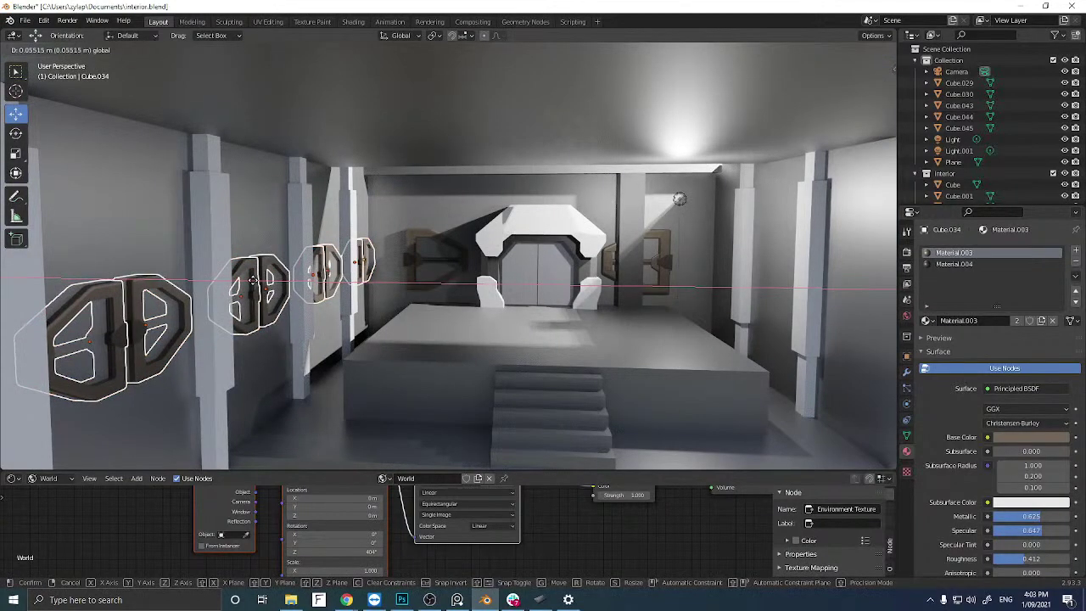
click(286, 283)
Deselect the modules, check the decorated interior through the camera, and save the file.
scroll(293, 308, down, 3)
scroll(290, 306, up, 2)
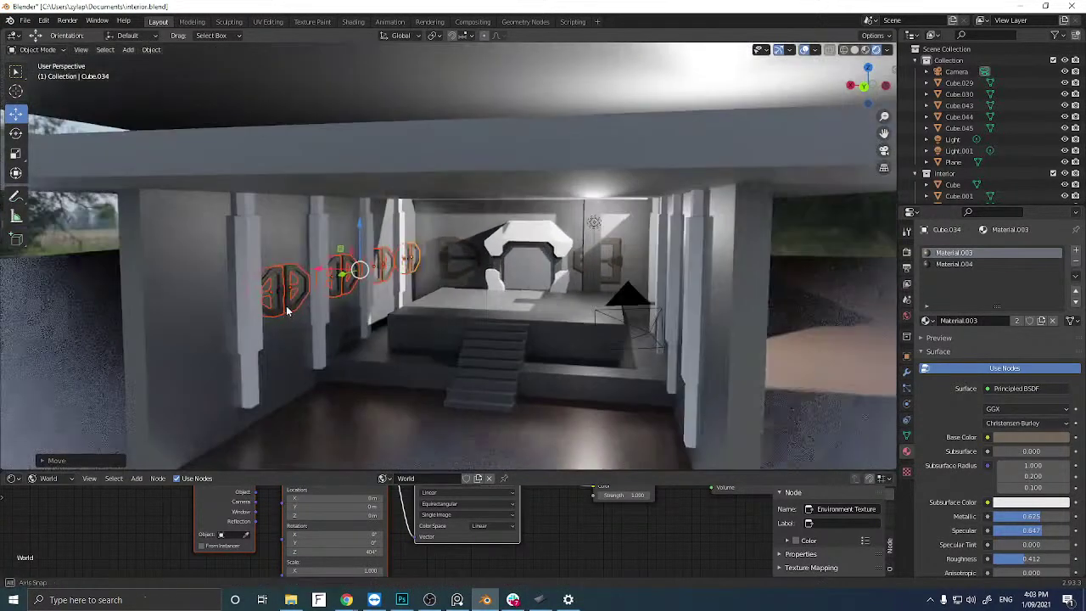
key(alt+a)
middle_drag(175, 307, 168, 313)
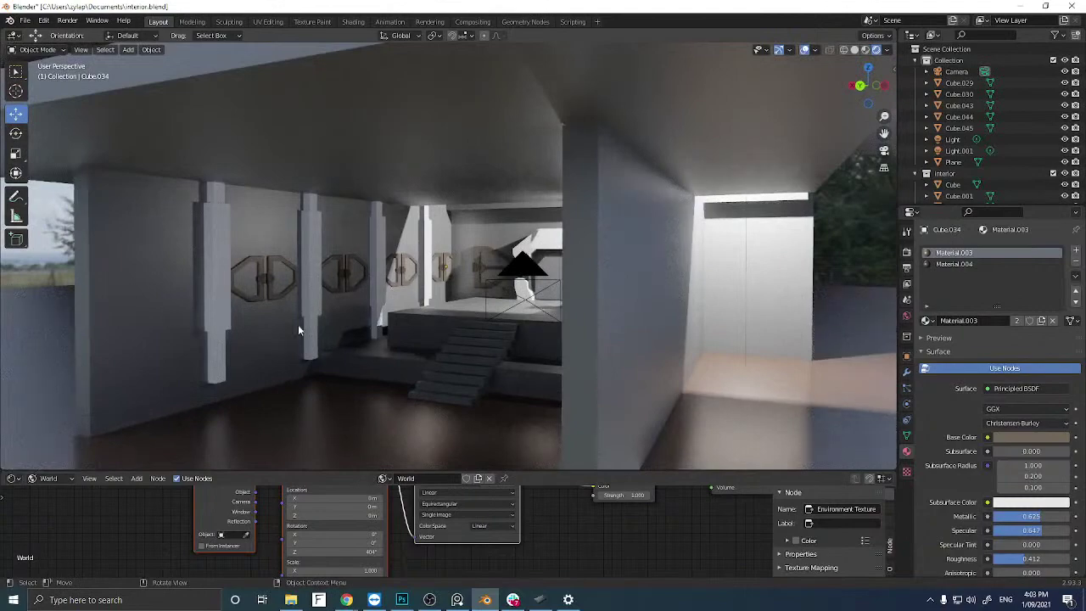
click(884, 151)
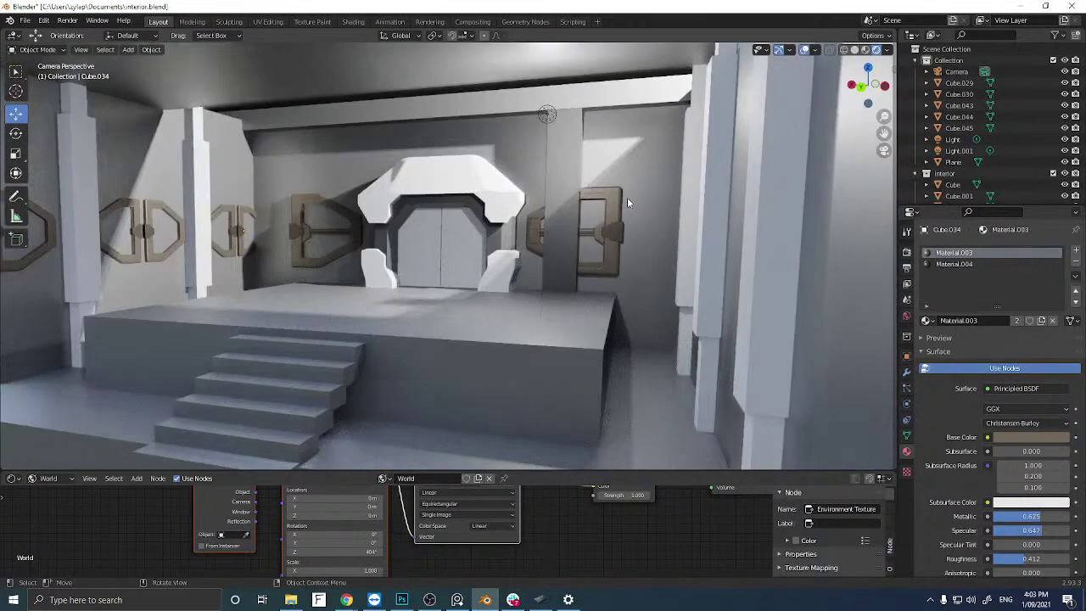
scroll(577, 323, down, 3)
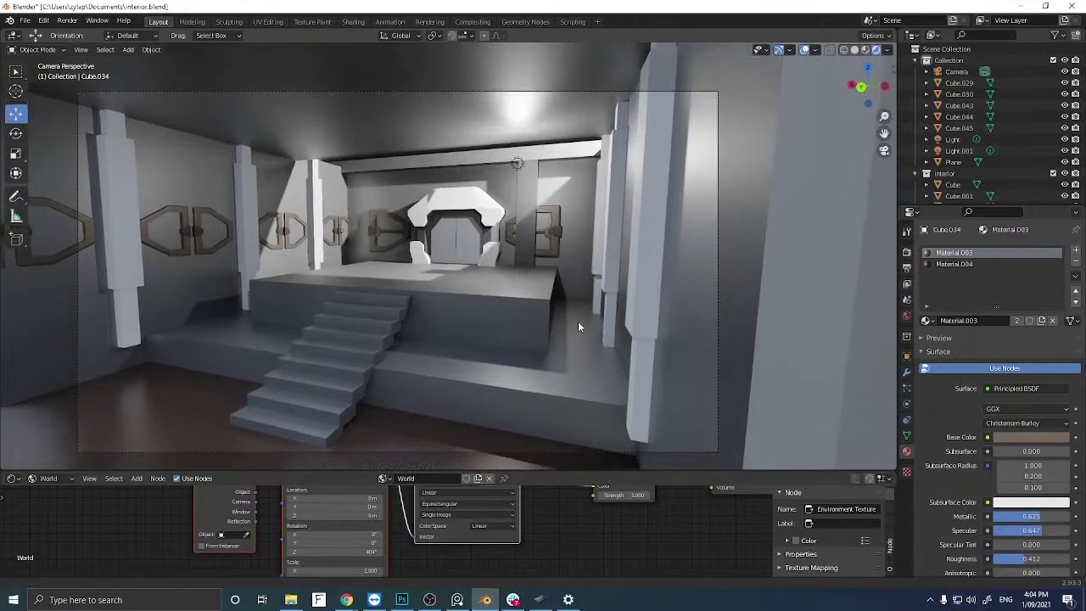
scroll(594, 316, up, 1)
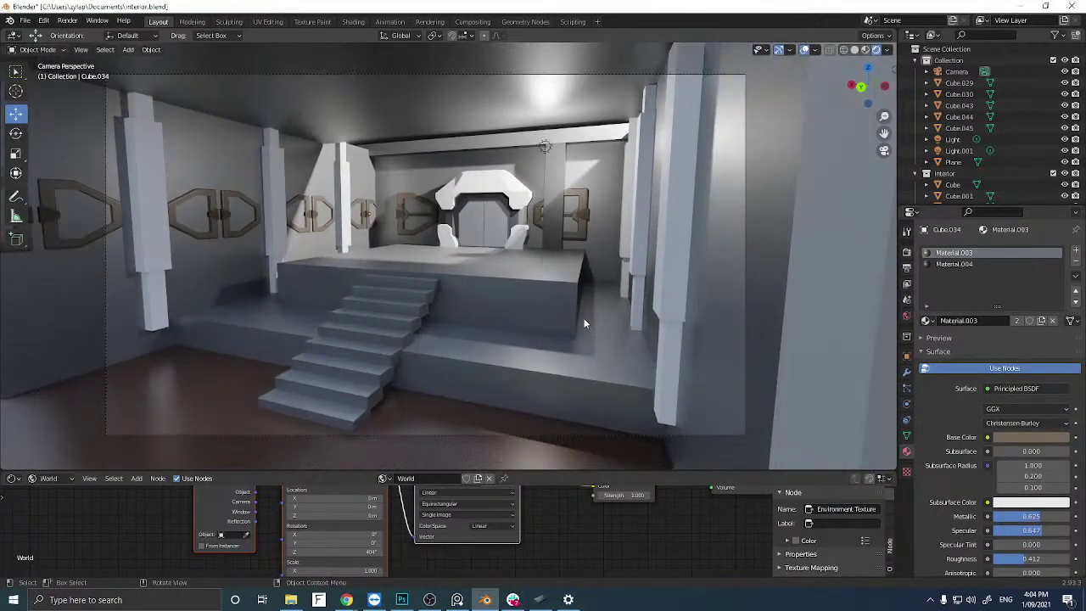
scroll(512, 316, down, 1)
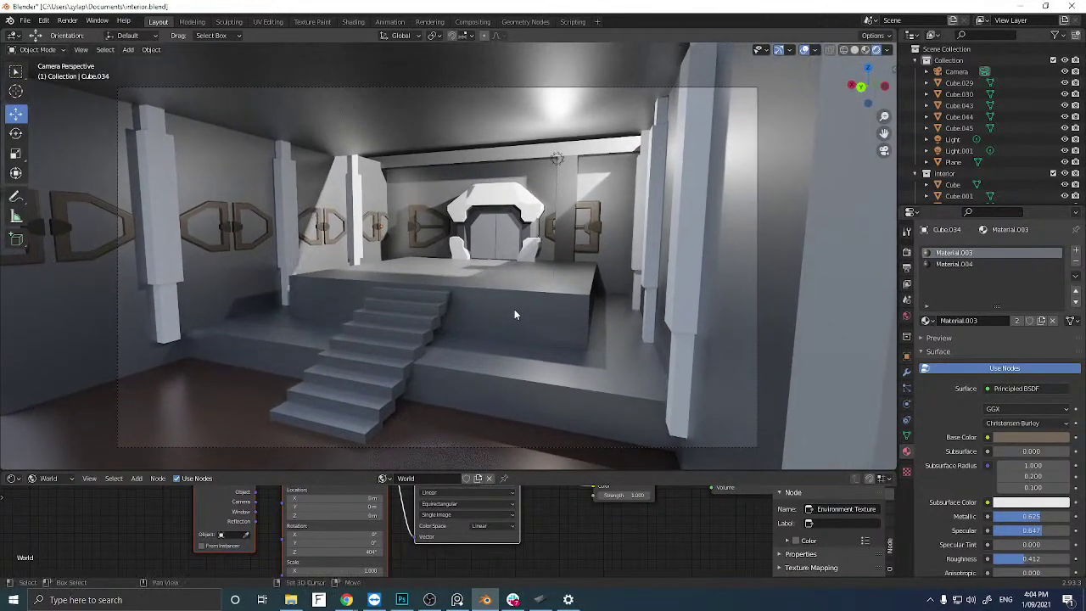
key(ctrl+s)
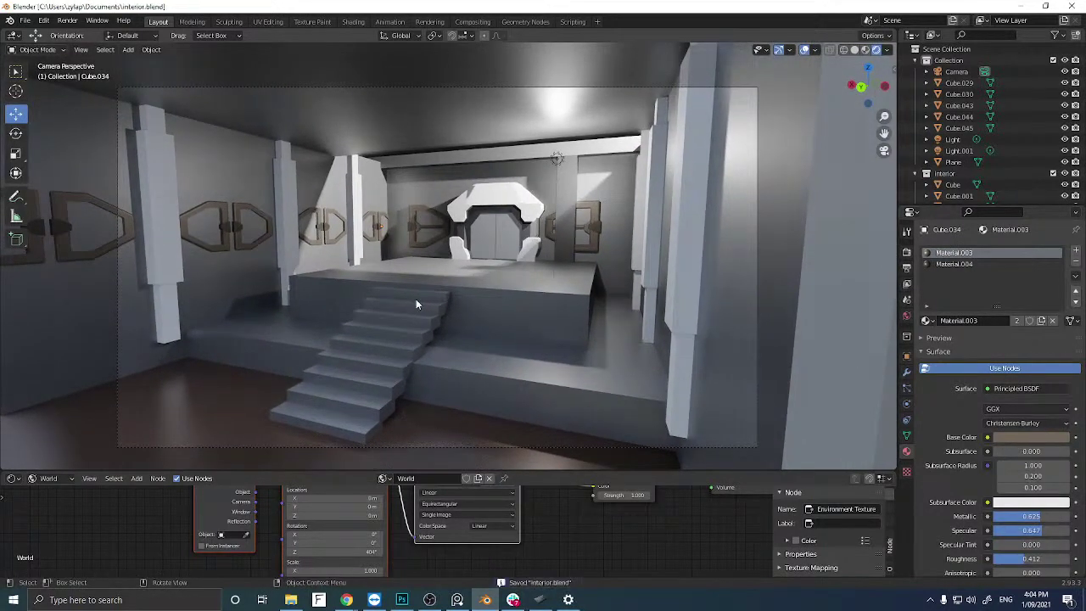